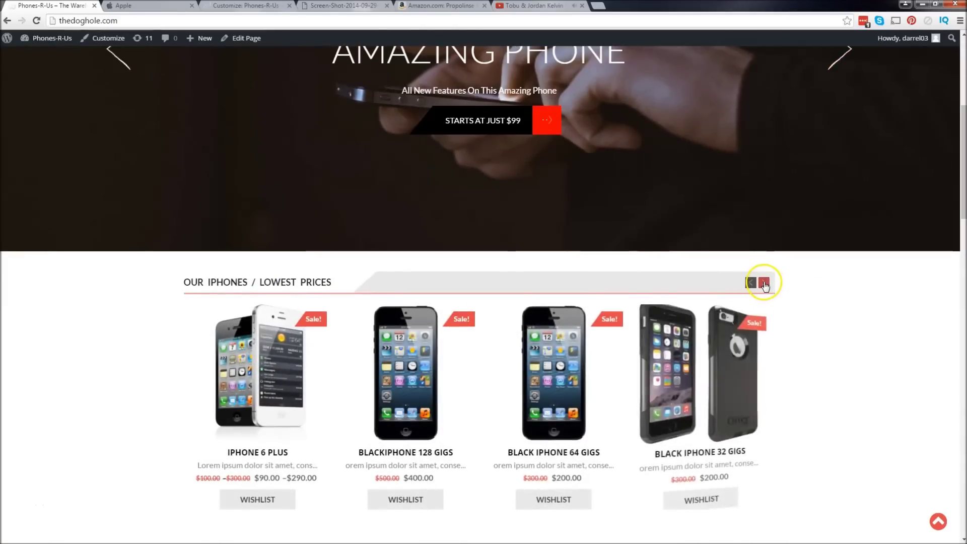
Advance the homepage iPhones carousel to later products and scroll down the page.
{"action": "left_click", "coordinate": [764, 282]}
{"action": "scroll", "coordinate": [820, 354], "scroll_direction": "down", "scroll_amount": 4}
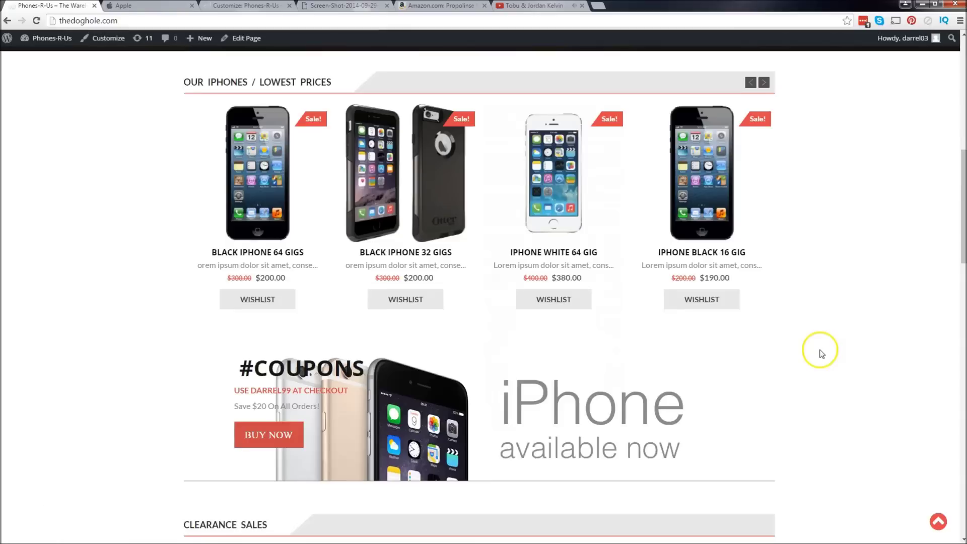
{"action": "scroll", "coordinate": [821, 352], "scroll_direction": "down", "scroll_amount": 4}
{"action": "scroll", "coordinate": [822, 353], "scroll_direction": "down", "scroll_amount": 1}
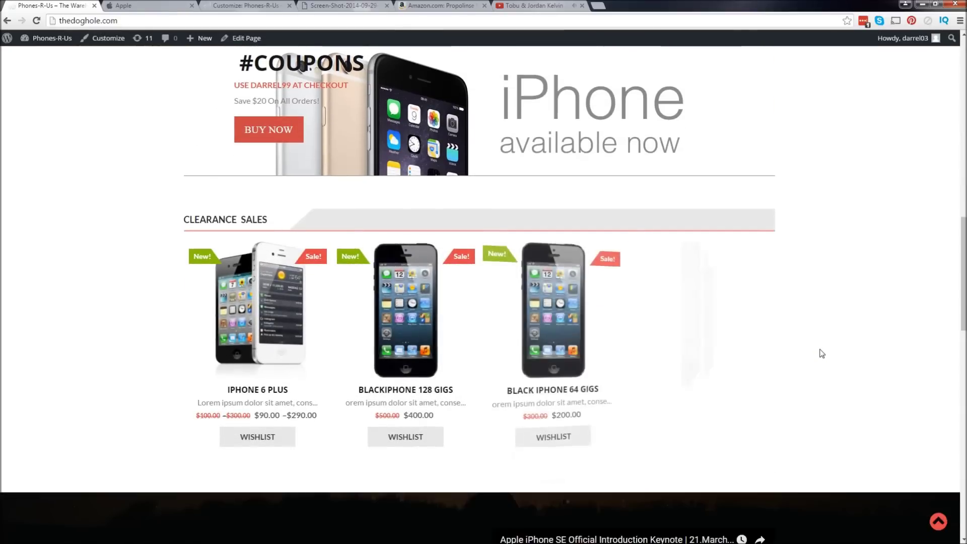
Play the embedded iPhone SE keynote video, then return to the top of the homepage.
{"action": "scroll", "coordinate": [821, 349], "scroll_direction": "down", "scroll_amount": 4}
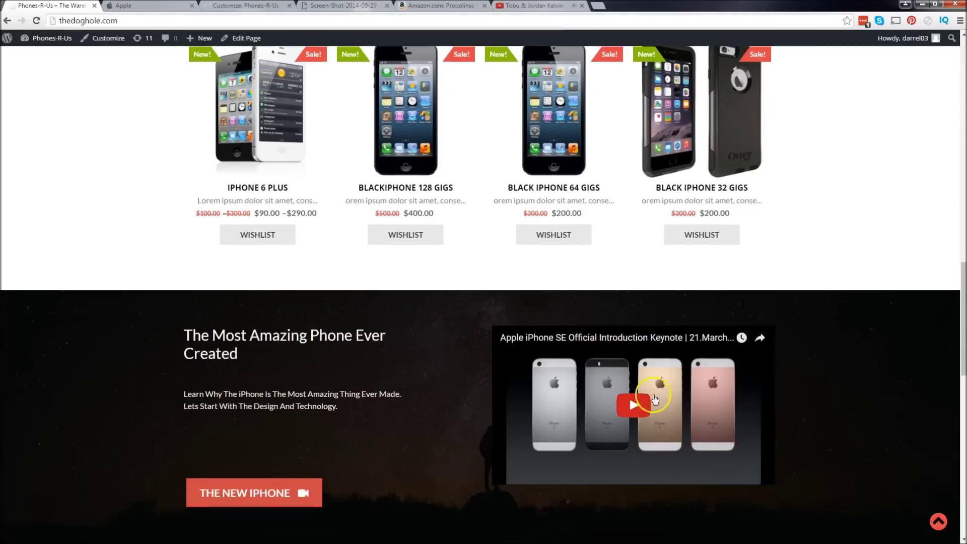
{"action": "left_click", "coordinate": [637, 404]}
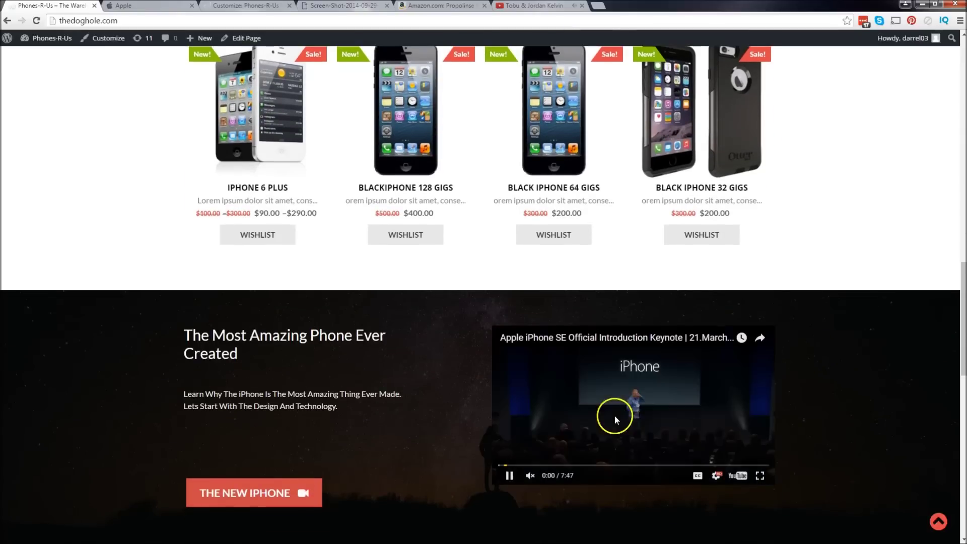
{"action": "scroll", "coordinate": [808, 405], "scroll_direction": "down", "scroll_amount": 3}
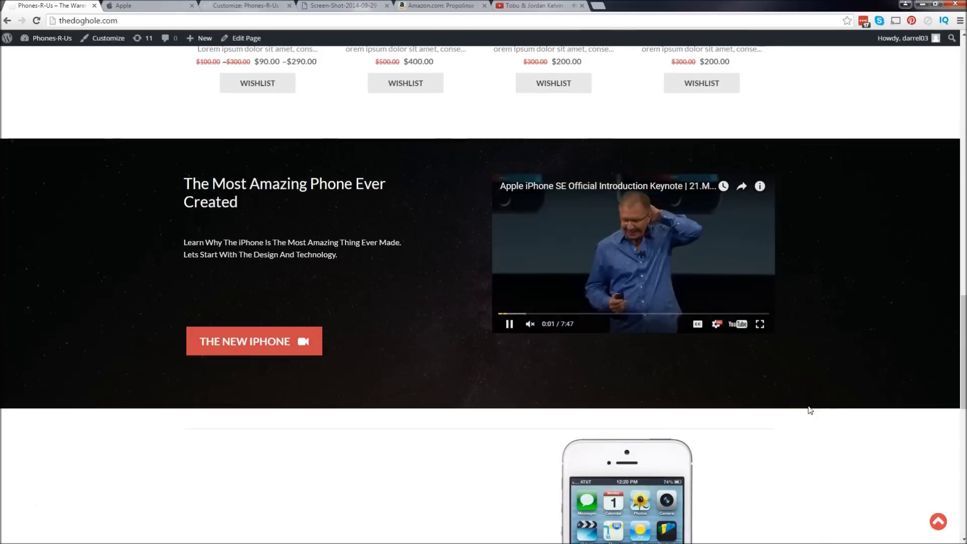
{"action": "scroll", "coordinate": [810, 410], "scroll_direction": "down", "scroll_amount": 3}
{"action": "scroll", "coordinate": [810, 409], "scroll_direction": "down", "scroll_amount": 2}
{"action": "scroll", "coordinate": [810, 409], "scroll_direction": "down", "scroll_amount": 6}
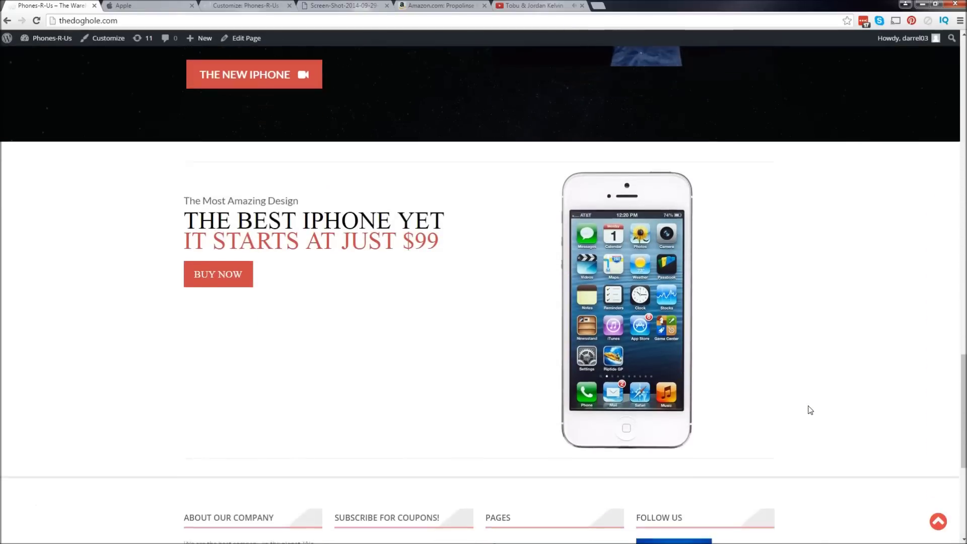
{"action": "scroll", "coordinate": [810, 409], "scroll_direction": "up", "scroll_amount": 4}
{"action": "scroll", "coordinate": [810, 408], "scroll_direction": "up", "scroll_amount": 5}
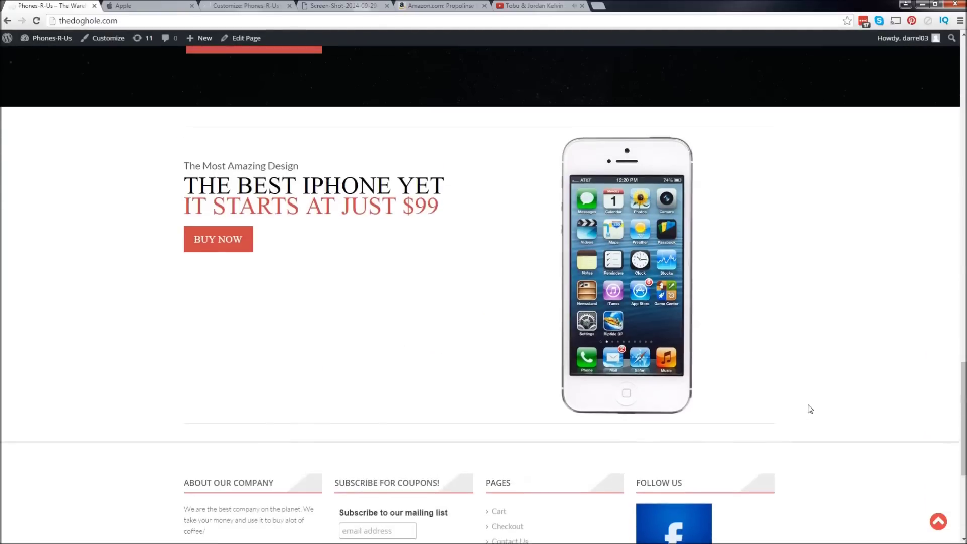
{"action": "scroll", "coordinate": [803, 393], "scroll_direction": "up", "scroll_amount": 4}
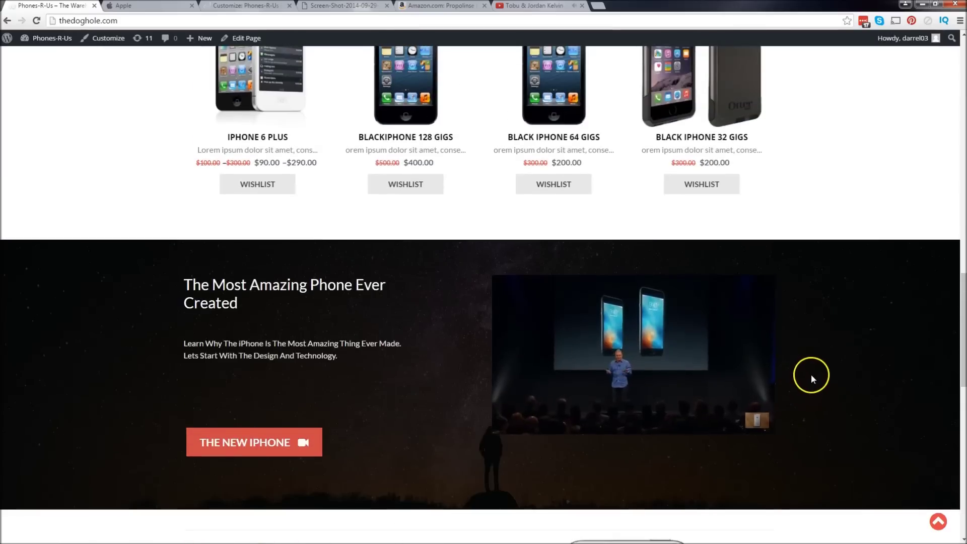
{"action": "scroll", "coordinate": [811, 373], "scroll_direction": "up", "scroll_amount": 7}
{"action": "scroll", "coordinate": [812, 371], "scroll_direction": "up", "scroll_amount": 12}
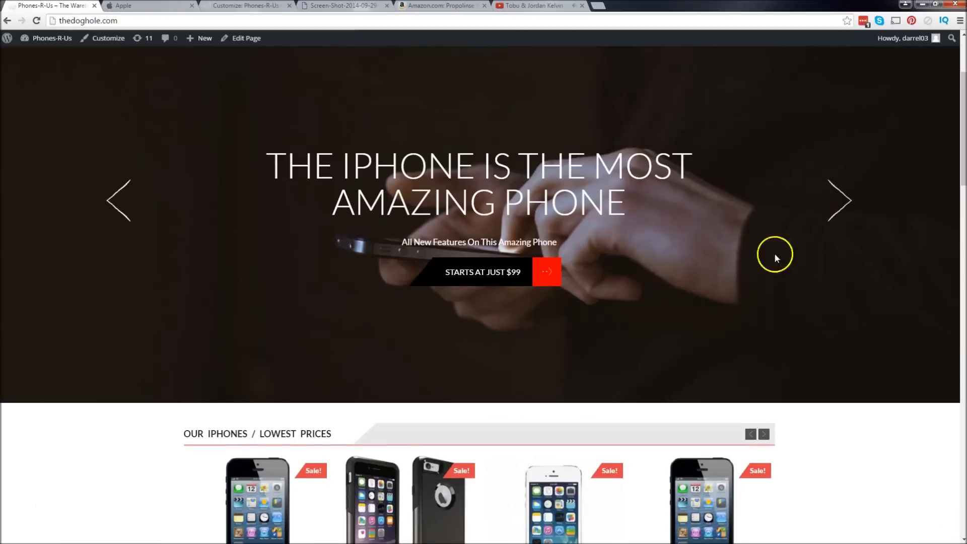
{"action": "scroll", "coordinate": [785, 262], "scroll_direction": "up", "scroll_amount": 2}
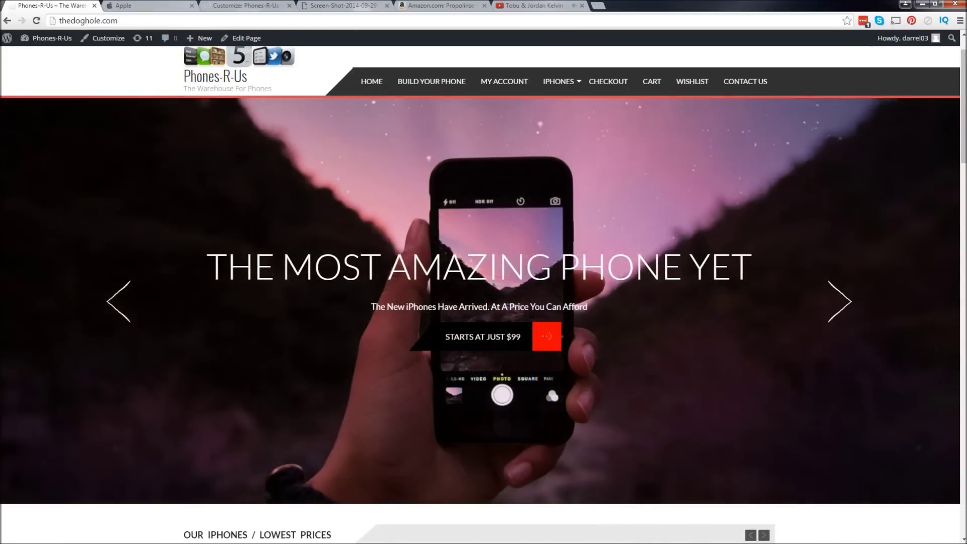
{"action": "left_click", "coordinate": [143, 6]}
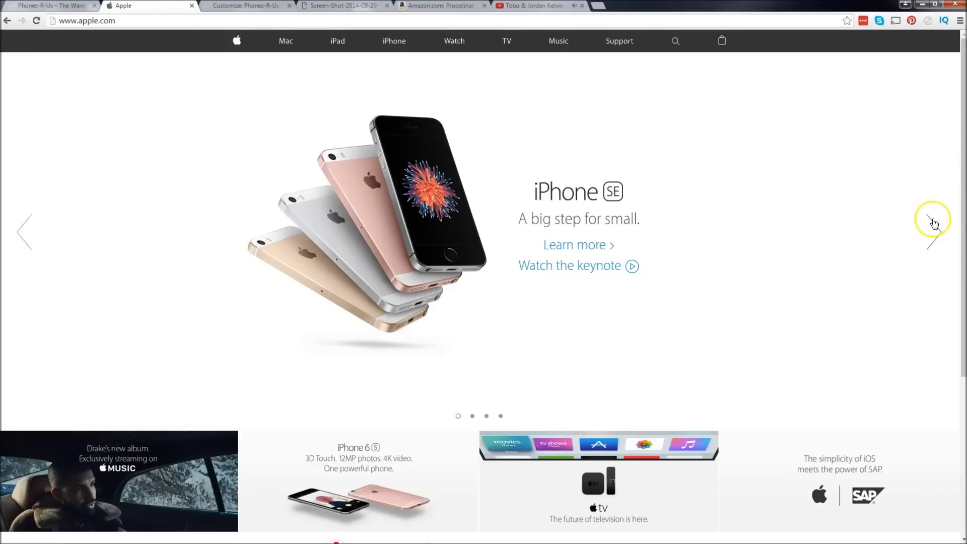
{"action": "left_click", "coordinate": [933, 223]}
{"action": "left_click", "coordinate": [65, 6]}
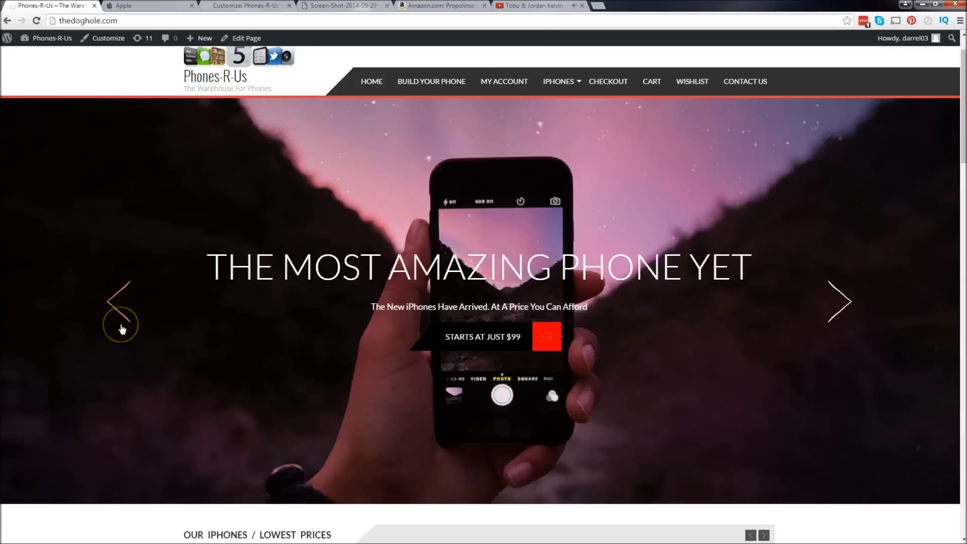
{"action": "scroll", "coordinate": [285, 254], "scroll_direction": "up", "scroll_amount": 1}
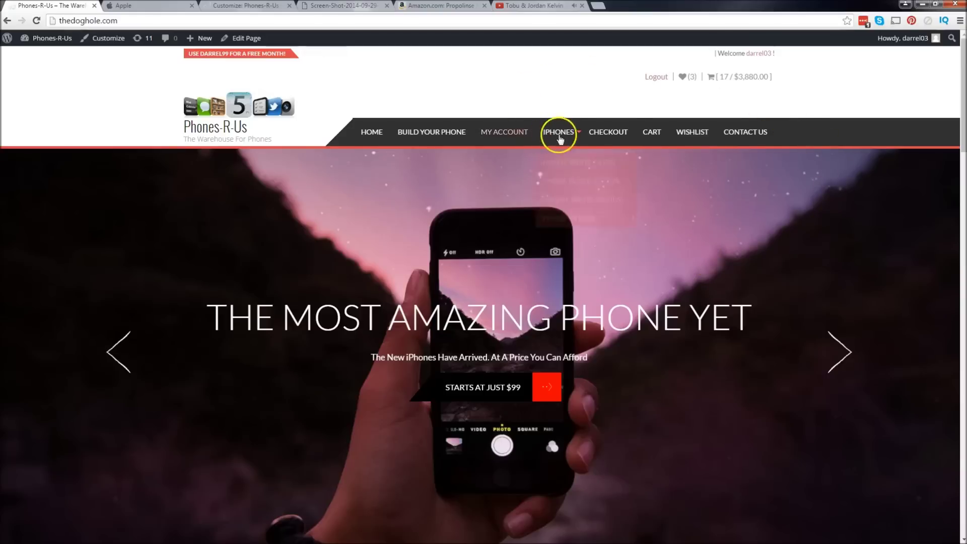
{"action": "mouse_move", "coordinate": [564, 133]}
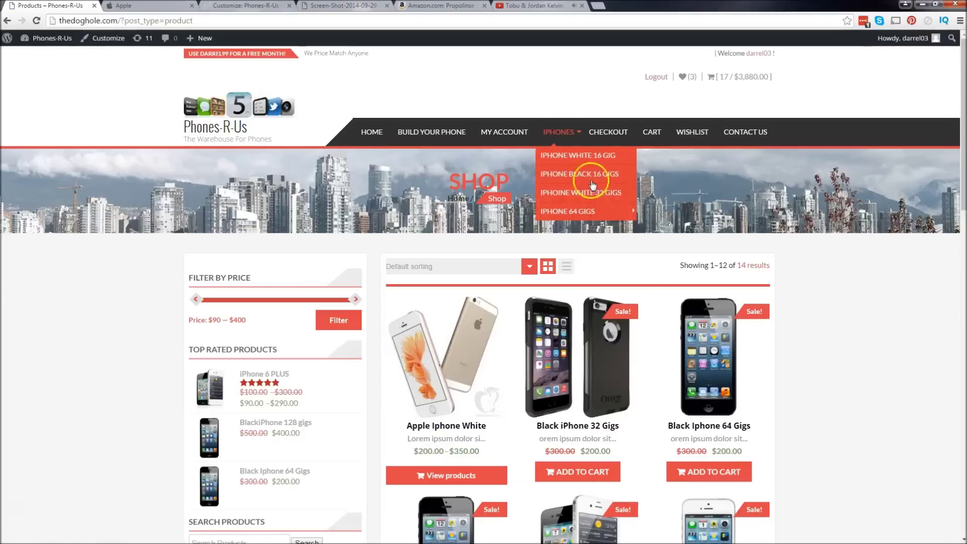
Scroll through the Shop products and cart, highlighting the $3,880.00 cart subtotal.
{"action": "scroll", "coordinate": [491, 235], "scroll_direction": "down", "scroll_amount": 3}
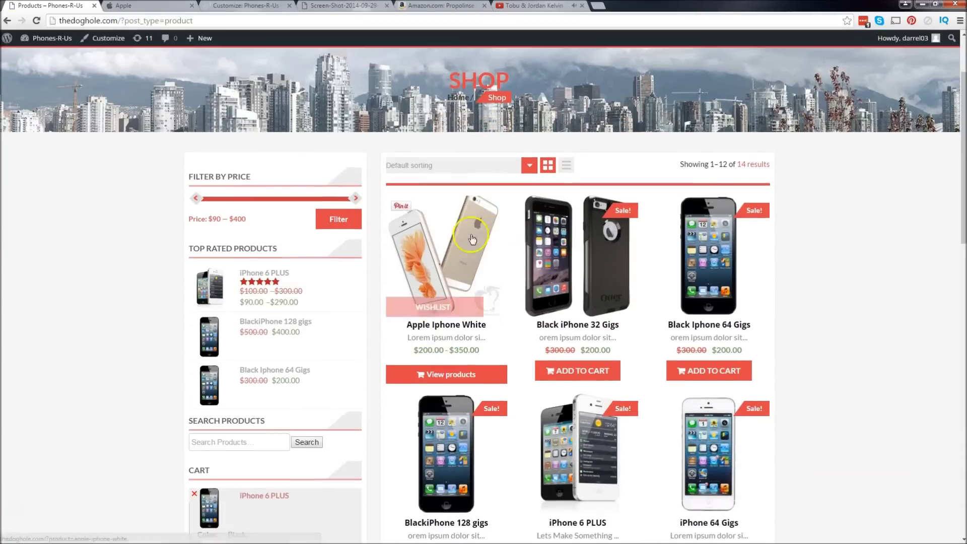
{"action": "scroll", "coordinate": [307, 187], "scroll_direction": "down", "scroll_amount": 1}
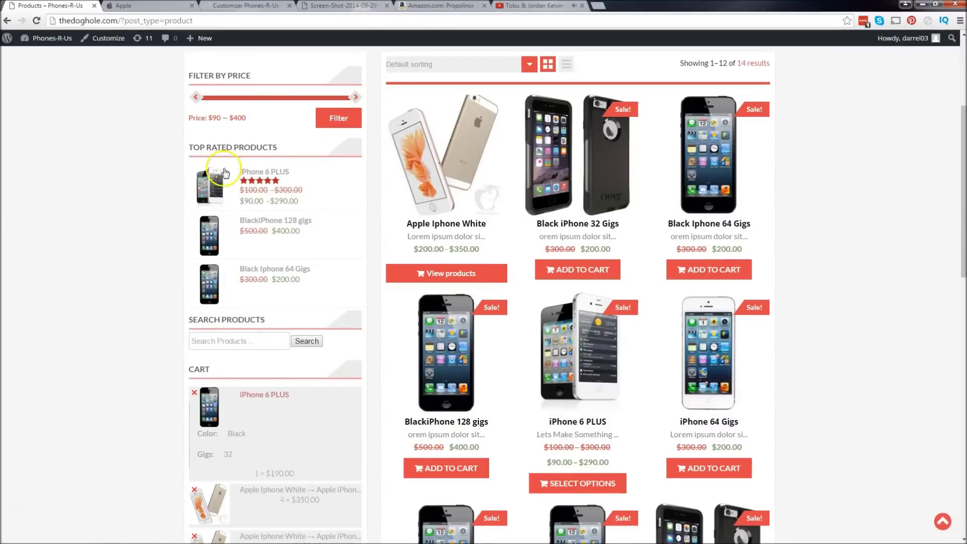
{"action": "scroll", "coordinate": [282, 216], "scroll_direction": "down", "scroll_amount": 2}
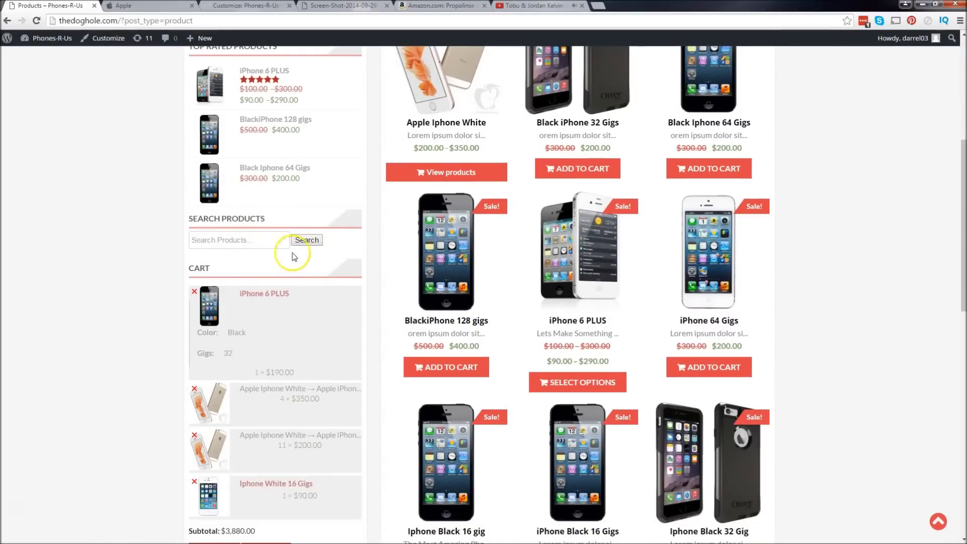
{"action": "scroll", "coordinate": [299, 245], "scroll_direction": "down", "scroll_amount": 1}
{"action": "scroll", "coordinate": [296, 393], "scroll_direction": "down", "scroll_amount": 1}
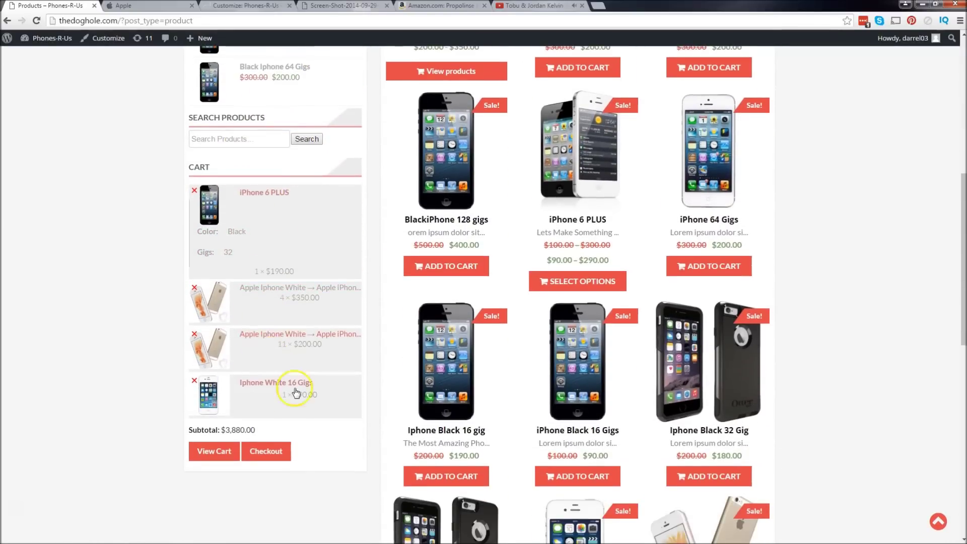
{"action": "left_click_drag", "start_coordinate": [272, 432], "coordinate": [183, 428]}
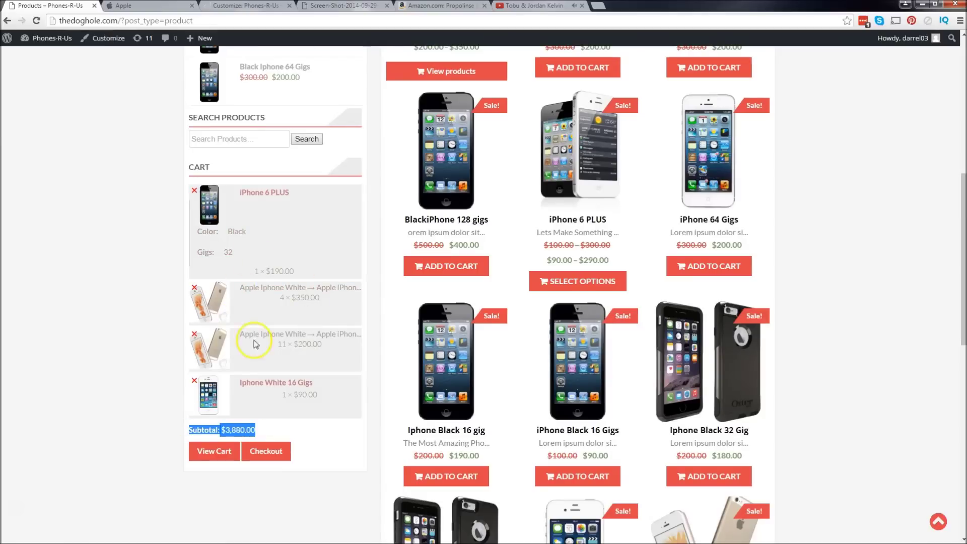
{"action": "scroll", "coordinate": [511, 309], "scroll_direction": "up", "scroll_amount": 4}
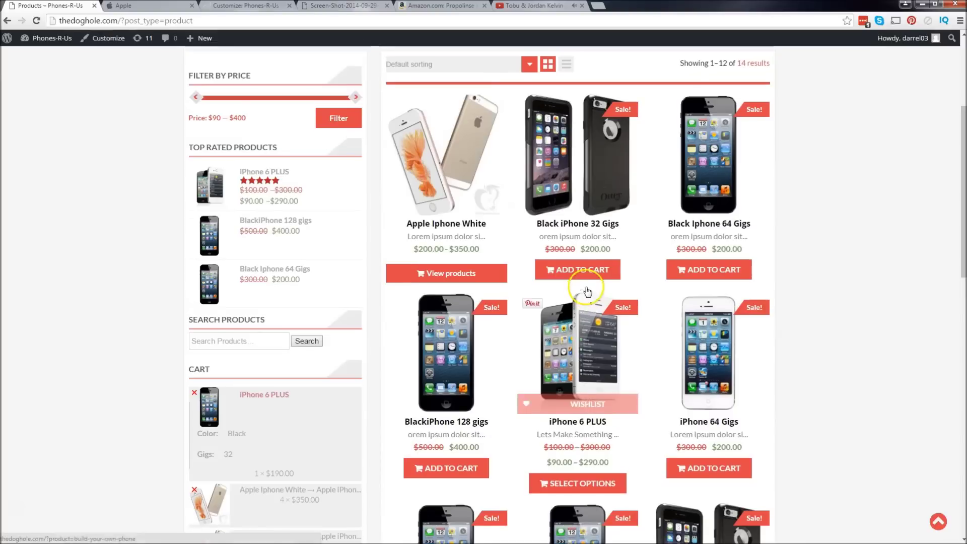
{"action": "scroll", "coordinate": [524, 272], "scroll_direction": "up", "scroll_amount": 1}
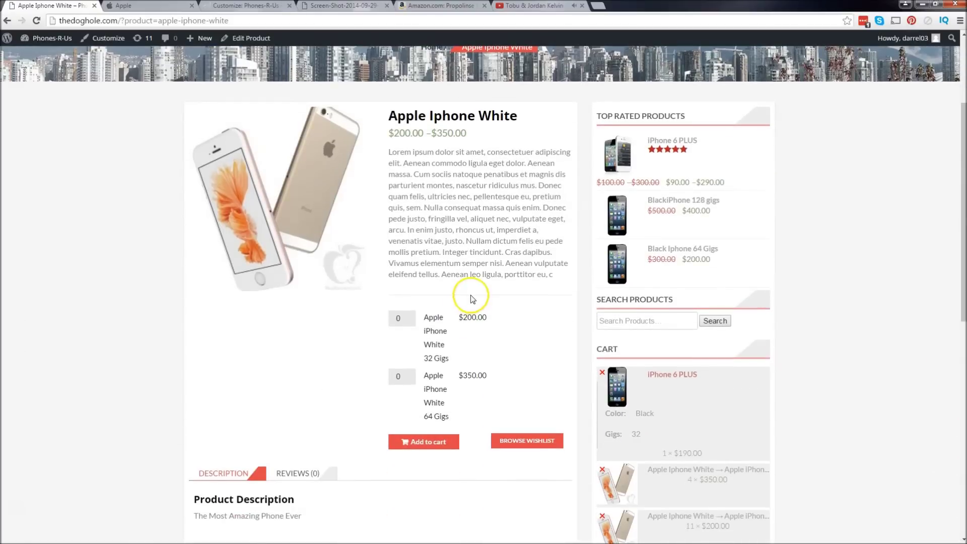
Highlight the 64 Gigs variant on the Apple Iphone White product page.
{"action": "left_click_drag", "start_coordinate": [499, 318], "coordinate": [456, 298]}
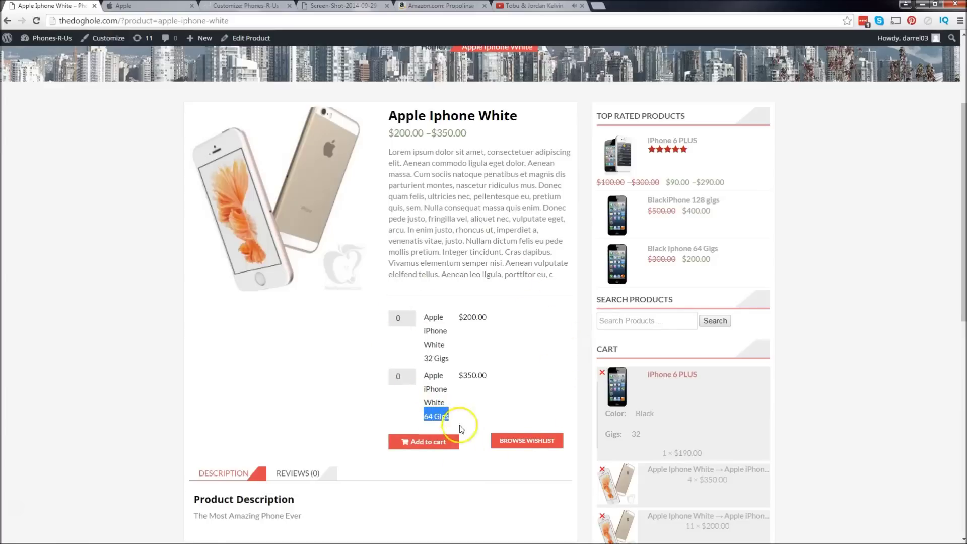
{"action": "scroll", "coordinate": [492, 259], "scroll_direction": "up", "scroll_amount": 2}
{"action": "scroll", "coordinate": [655, 353], "scroll_direction": "down", "scroll_amount": 3}
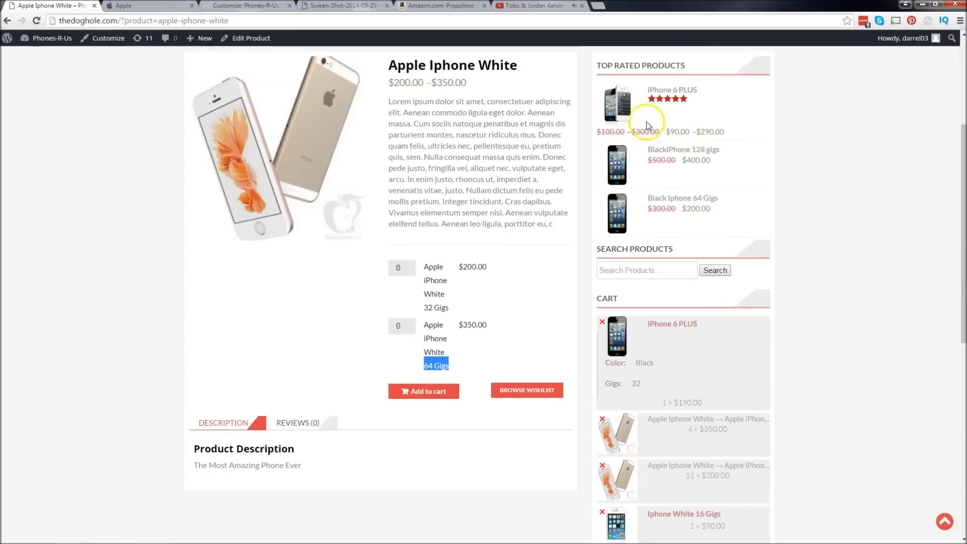
{"action": "scroll", "coordinate": [649, 312], "scroll_direction": "down", "scroll_amount": 2}
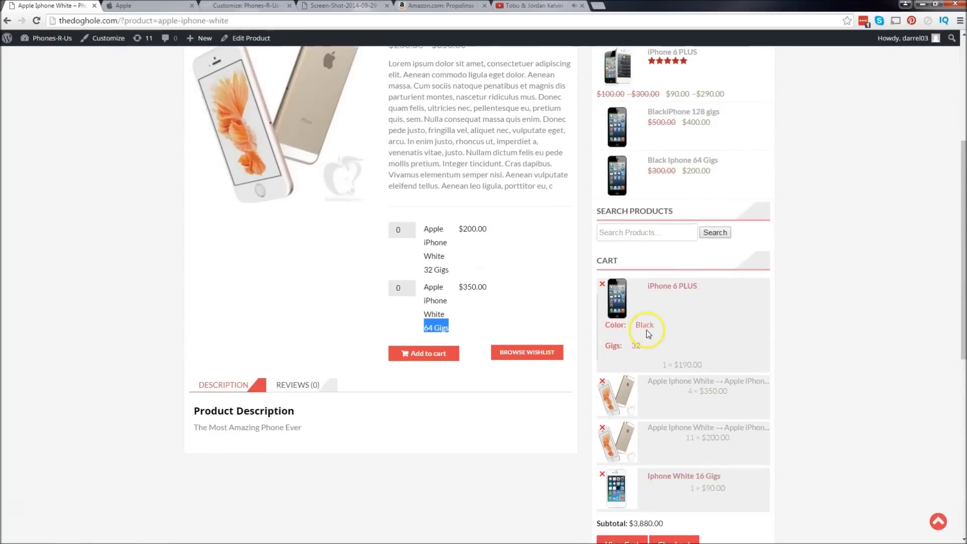
Post a five-star 'Amazing!' review on Apple Iphone White, then return to the iPhones listing.
{"action": "left_click", "coordinate": [298, 325]}
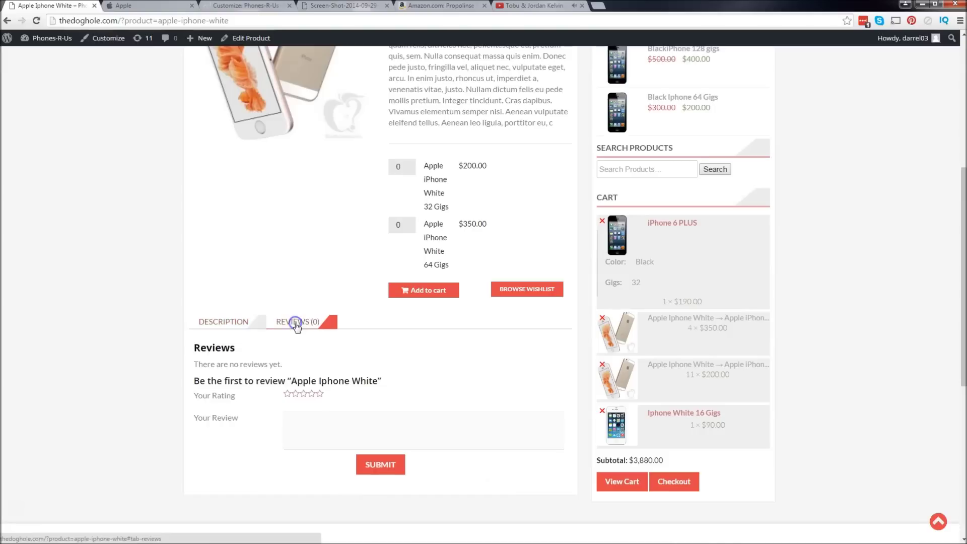
{"action": "left_click", "coordinate": [321, 395]}
{"action": "left_click", "coordinate": [319, 425]}
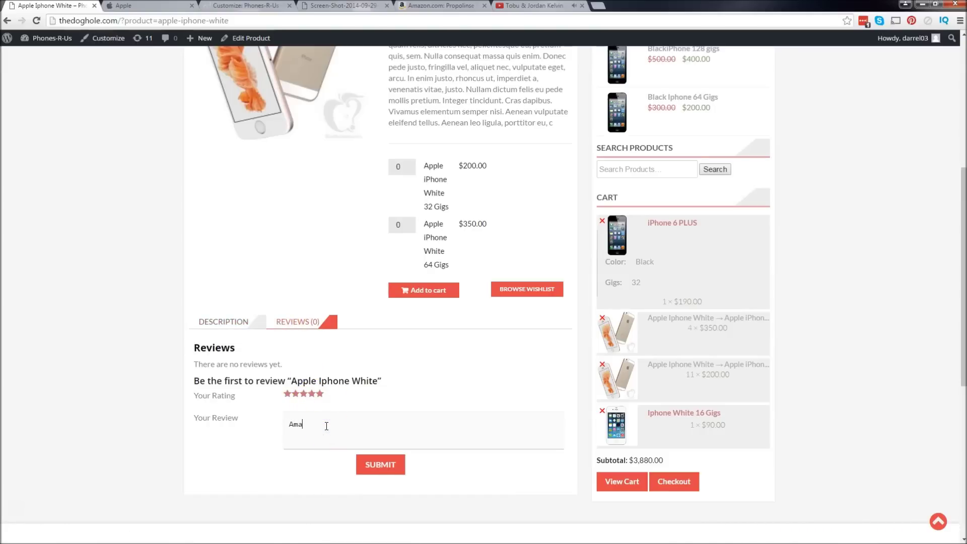
{"action": "left_click", "coordinate": [370, 459]}
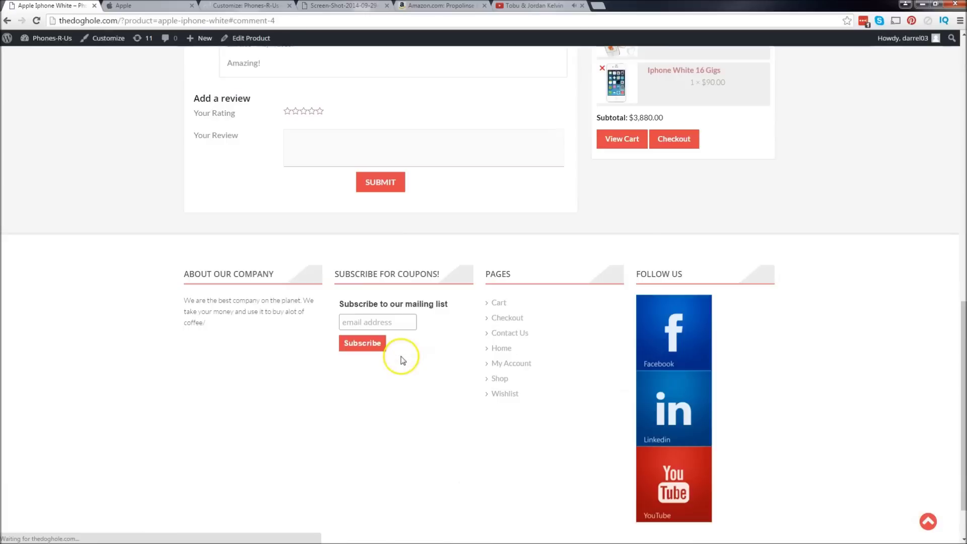
{"action": "scroll", "coordinate": [399, 347], "scroll_direction": "up", "scroll_amount": 9}
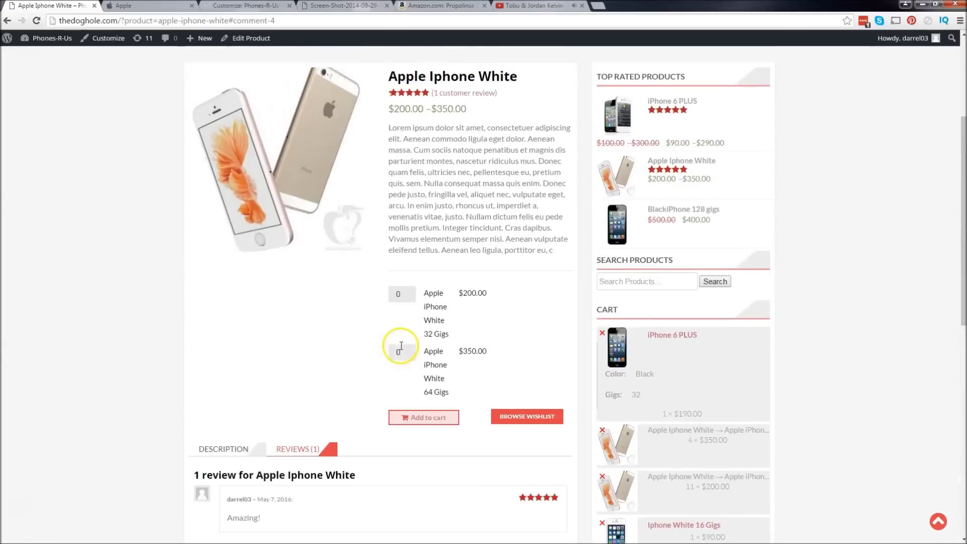
{"action": "left_click", "coordinate": [554, 143]}
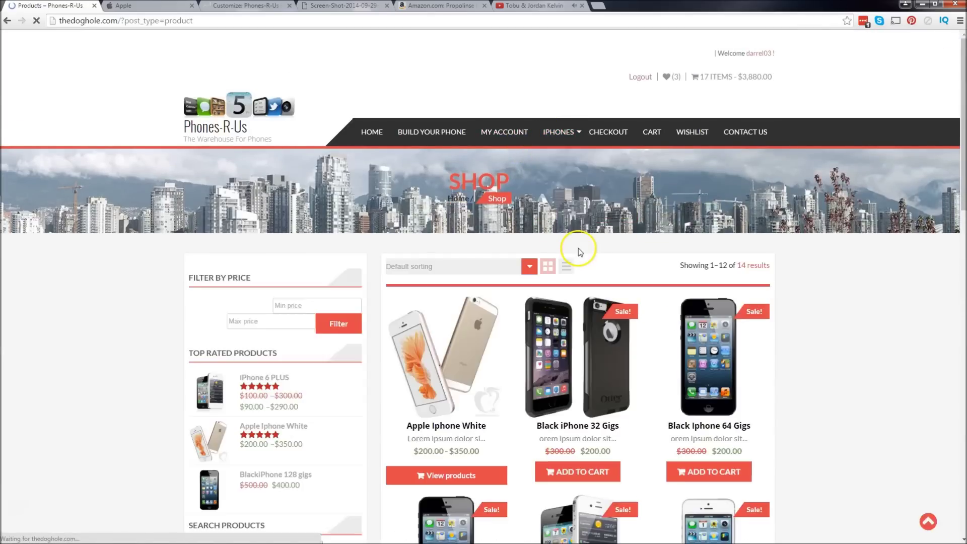
View the BlackiPhone 128 gigs page and its Related Products, then switch to the Amazon listing.
{"action": "scroll", "coordinate": [579, 247], "scroll_direction": "down", "scroll_amount": 5}
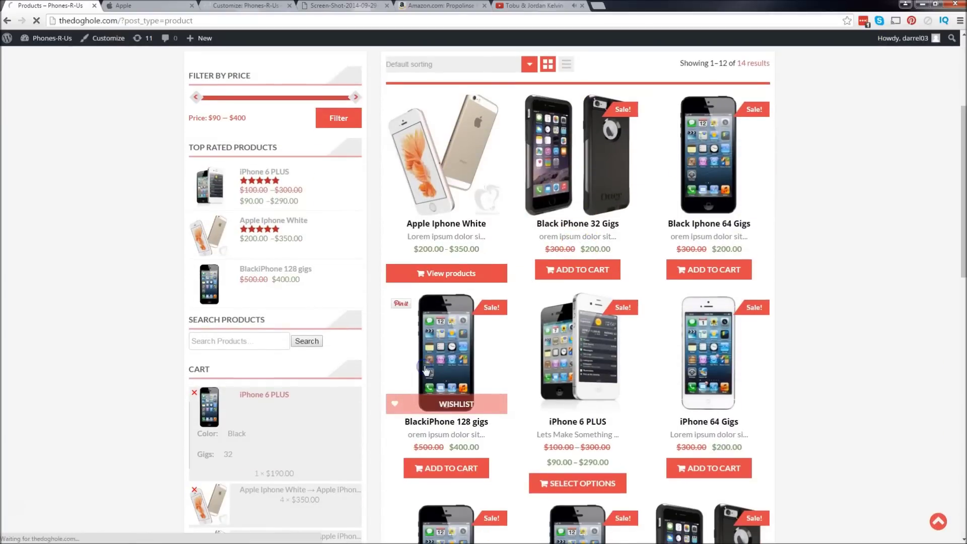
{"action": "left_click", "coordinate": [445, 358]}
{"action": "scroll", "coordinate": [483, 317], "scroll_direction": "down", "scroll_amount": 5}
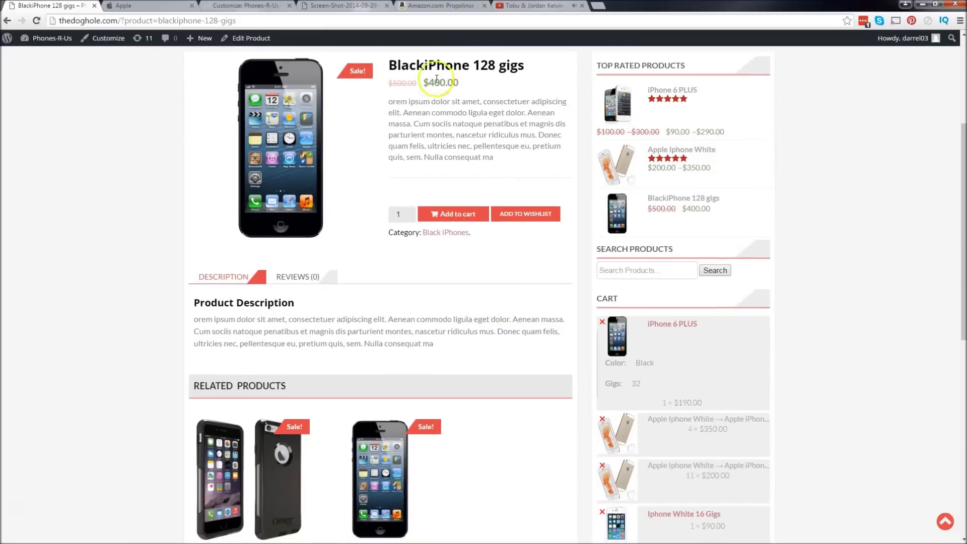
{"action": "left_click_drag", "start_coordinate": [286, 283], "coordinate": [207, 289]}
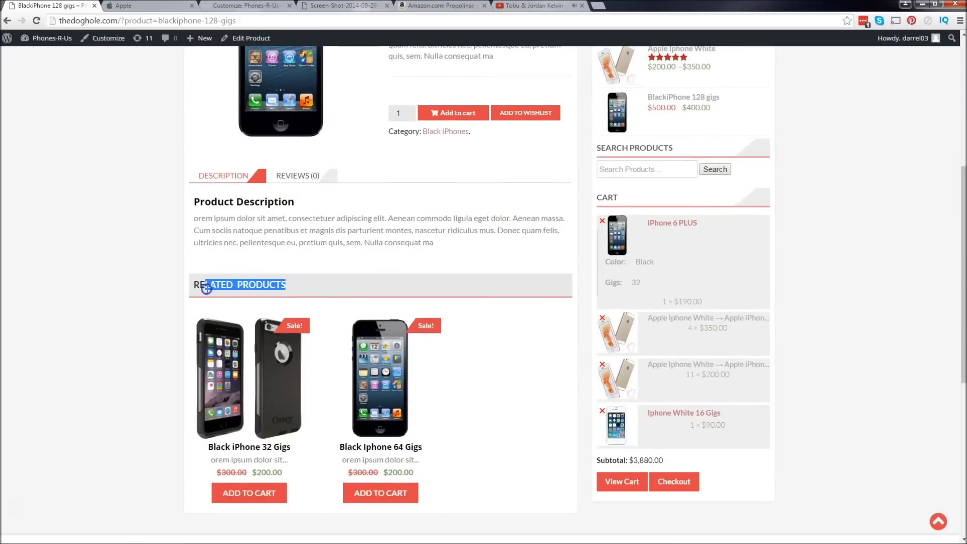
{"action": "left_click", "coordinate": [438, 5]}
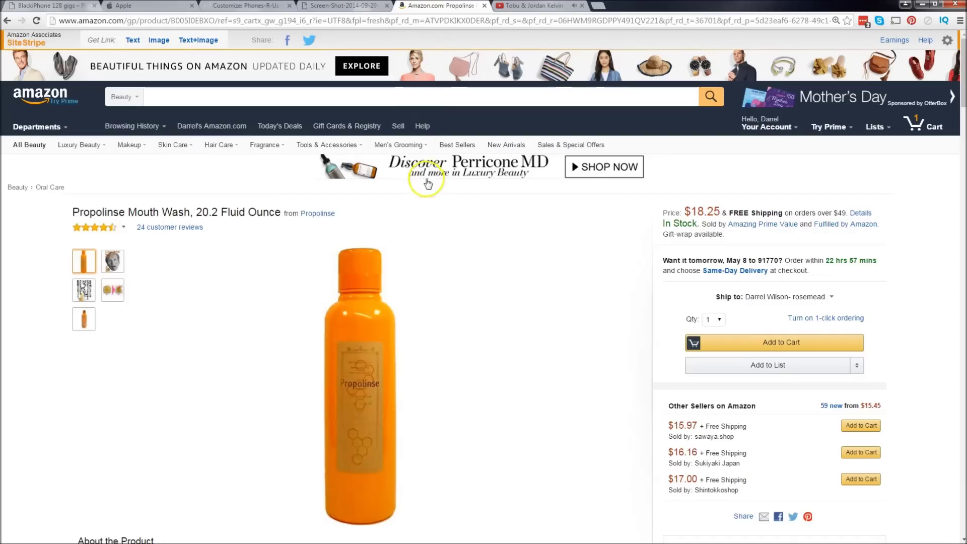
Look over the Propolinse Mouth Wash listing, then return to the BlackiPhone 128 gigs page.
{"action": "left_click_drag", "start_coordinate": [965, 101], "coordinate": [965, 145]}
{"action": "left_click", "coordinate": [438, 333]}
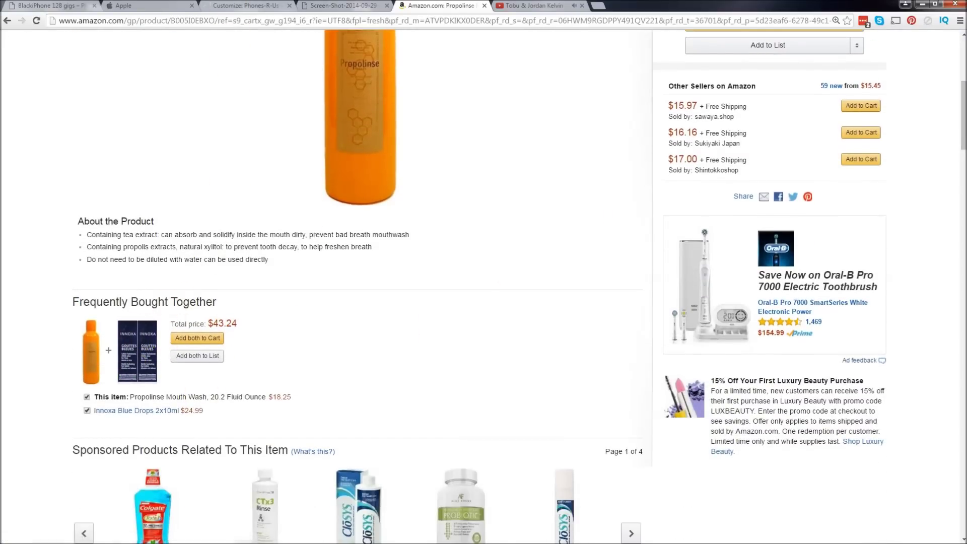
{"action": "left_click", "coordinate": [50, 6]}
{"action": "left_click", "coordinate": [280, 227]}
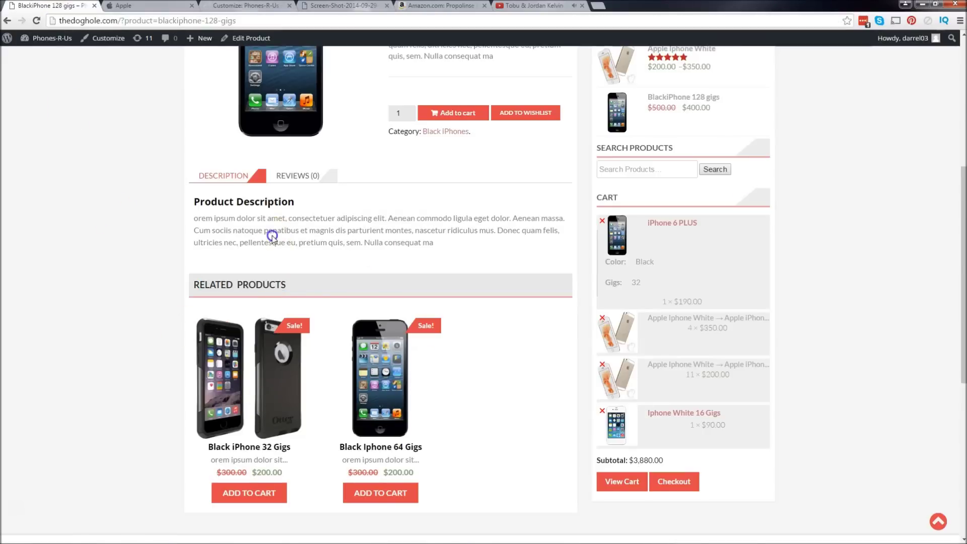
Open the iPhone 6 PLUS options page from the Build Your Own Phone category.
{"action": "scroll", "coordinate": [453, 307], "scroll_direction": "up", "scroll_amount": 6}
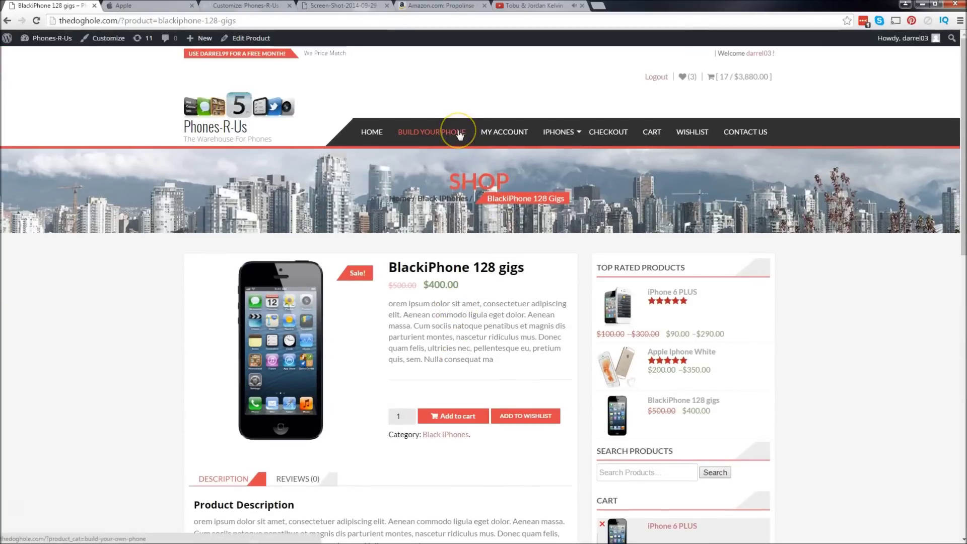
{"action": "left_click", "coordinate": [459, 133]}
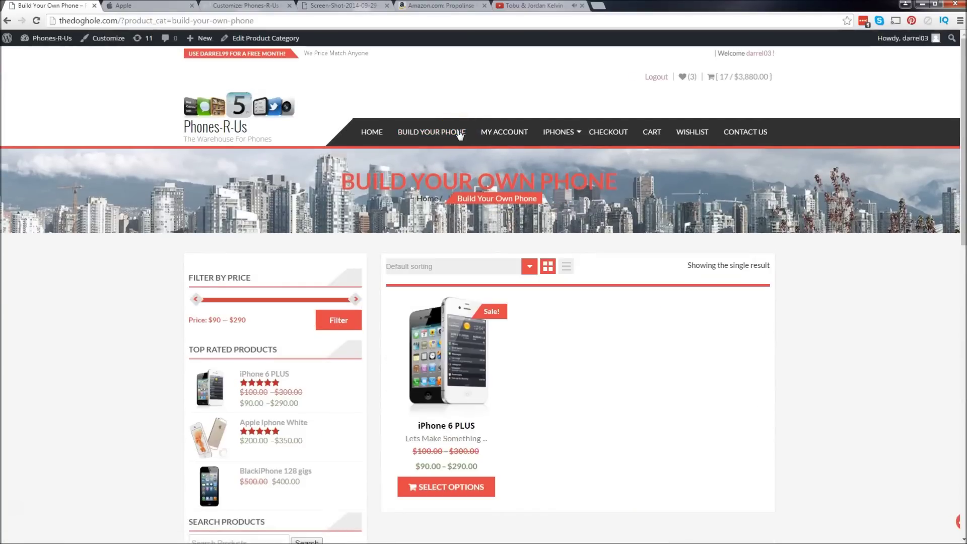
{"action": "scroll", "coordinate": [459, 133], "scroll_direction": "down", "scroll_amount": 3}
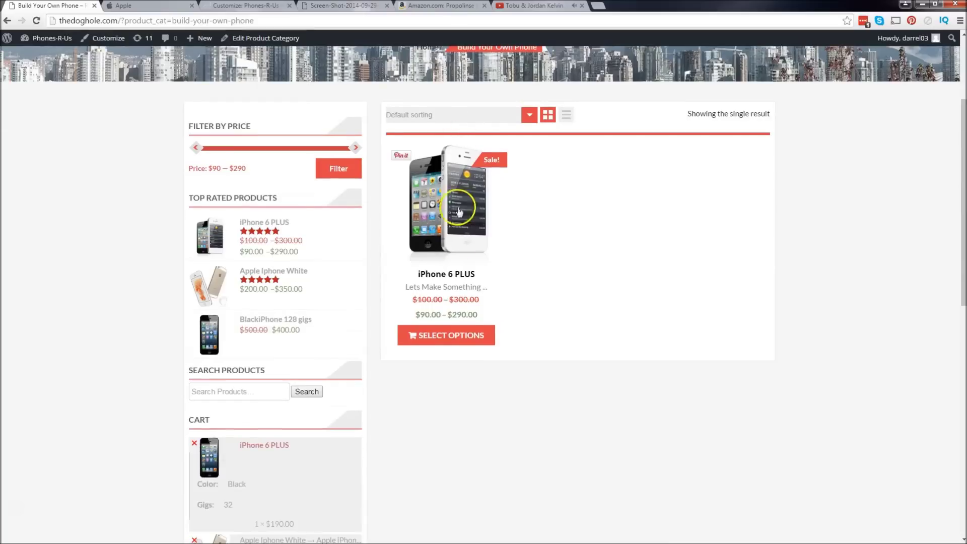
{"action": "left_click", "coordinate": [458, 338]}
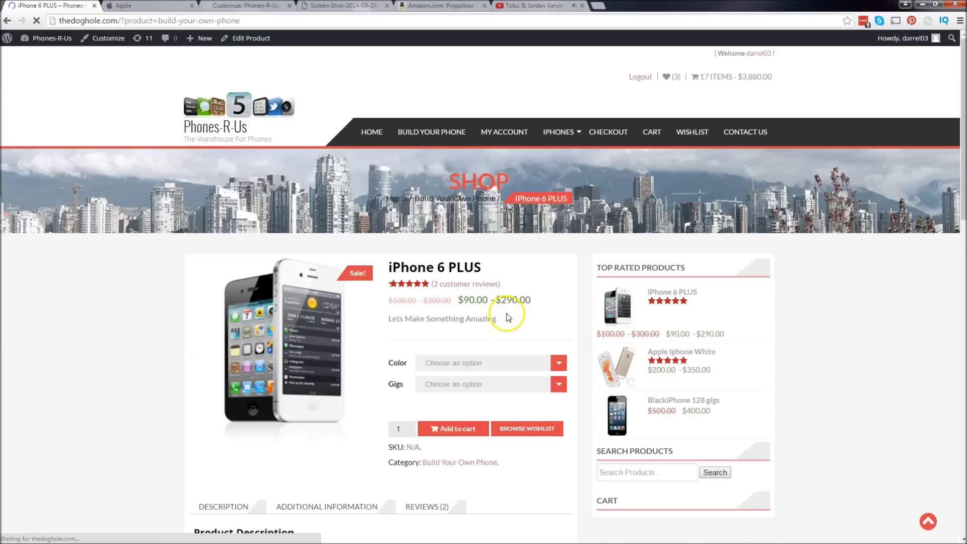
{"action": "scroll", "coordinate": [512, 295], "scroll_direction": "down", "scroll_amount": 3}
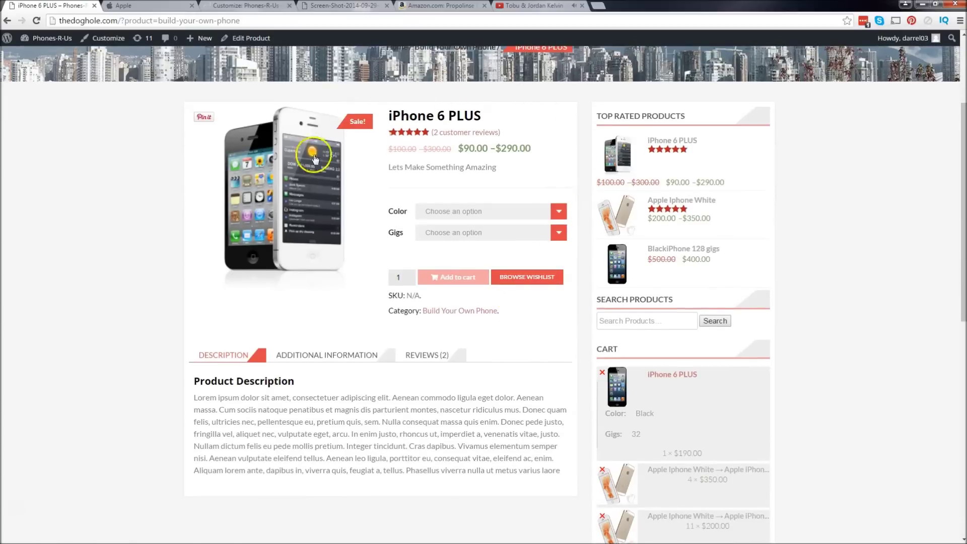
Set iPhone 6 PLUS to Color White and Gigs 64, bringing the price to $290.00.
{"action": "left_click", "coordinate": [509, 212]}
{"action": "left_click", "coordinate": [496, 233]}
{"action": "left_click", "coordinate": [494, 232]}
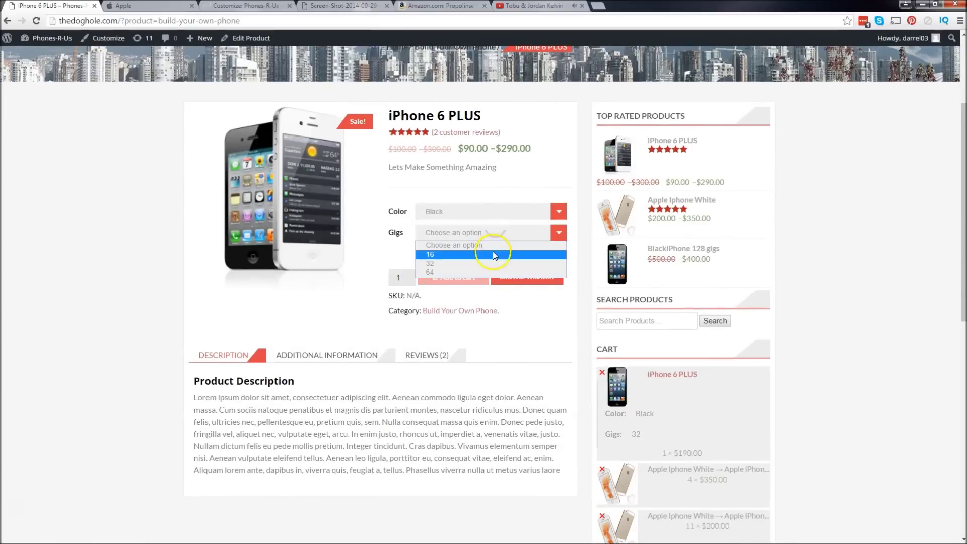
{"action": "left_click", "coordinate": [493, 254]}
{"action": "left_click", "coordinate": [493, 231]}
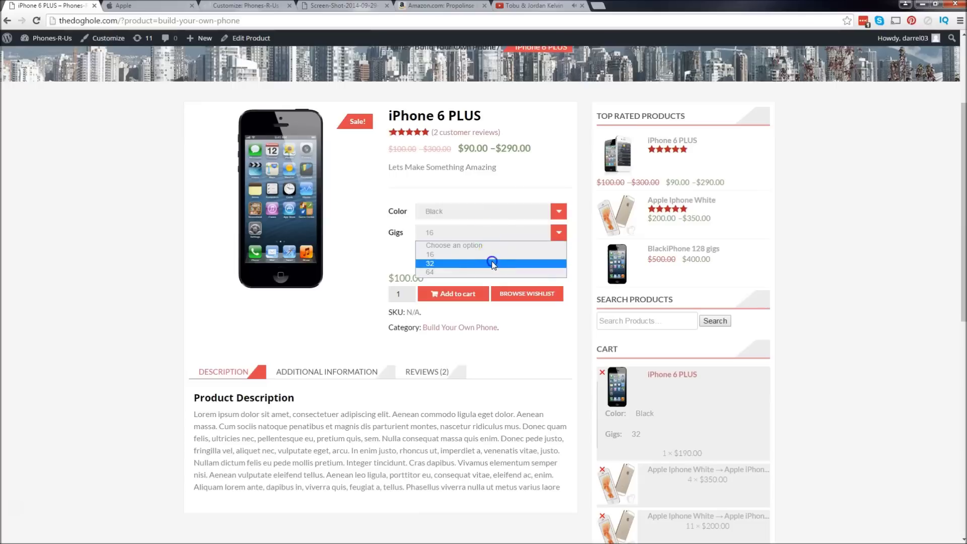
{"action": "left_click", "coordinate": [488, 272]}
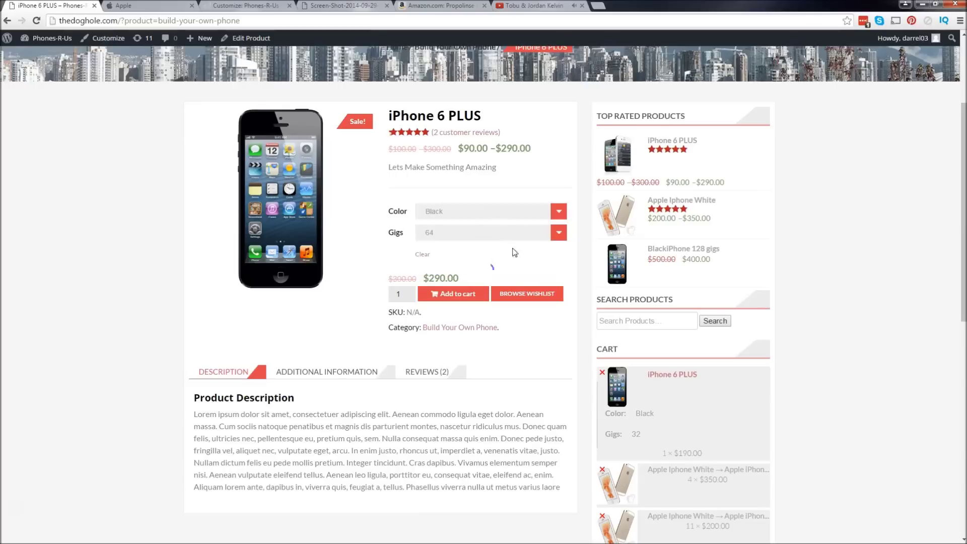
{"action": "left_click", "coordinate": [528, 211]}
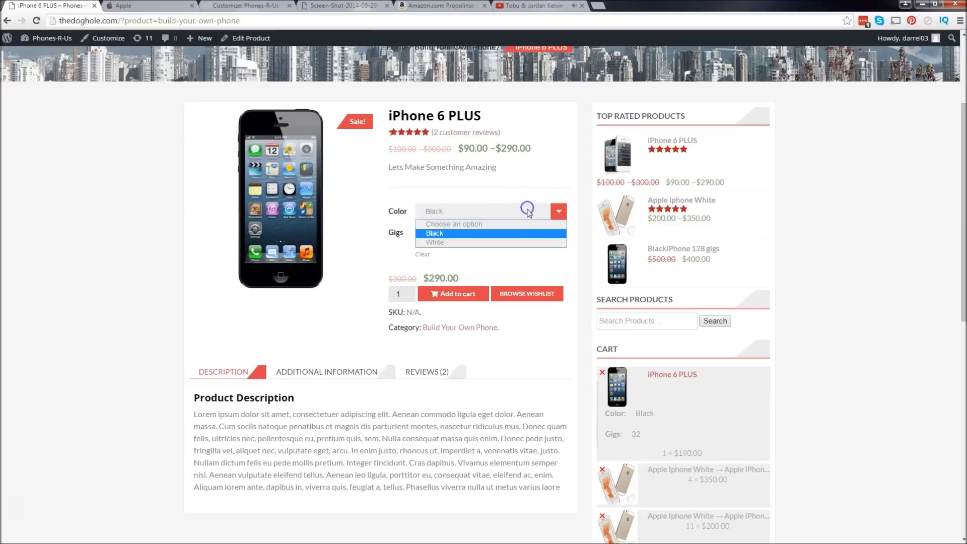
{"action": "left_click", "coordinate": [529, 242]}
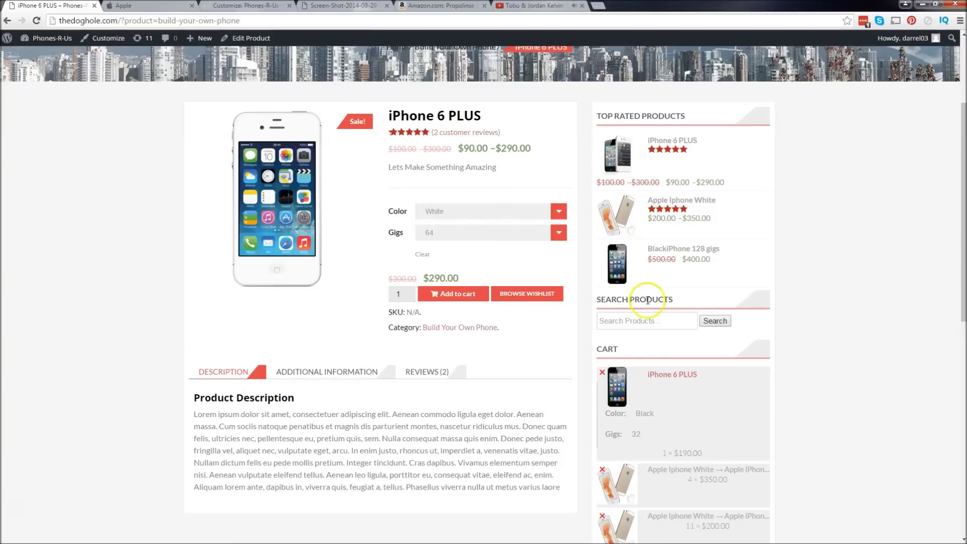
{"action": "scroll", "coordinate": [583, 384], "scroll_direction": "up", "scroll_amount": 3}
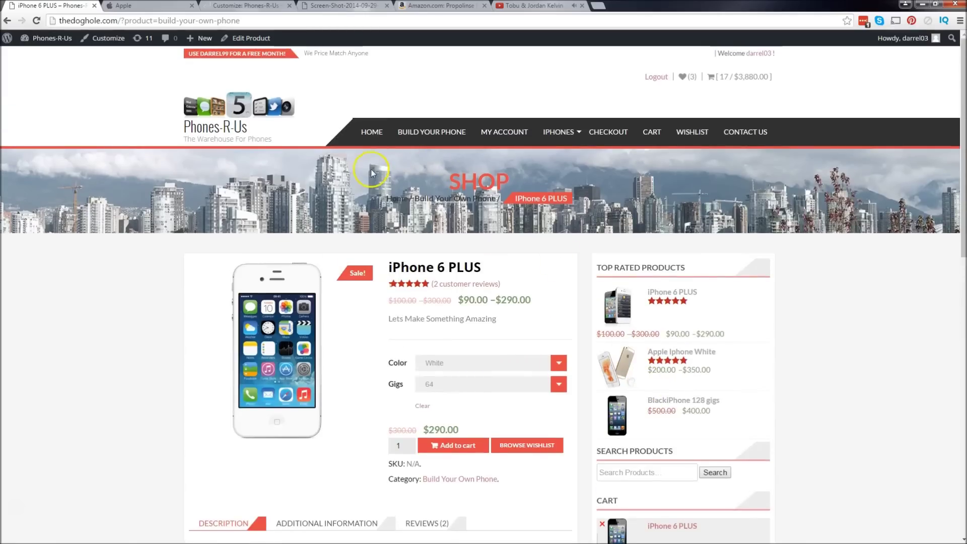
{"action": "left_click", "coordinate": [255, 6]}
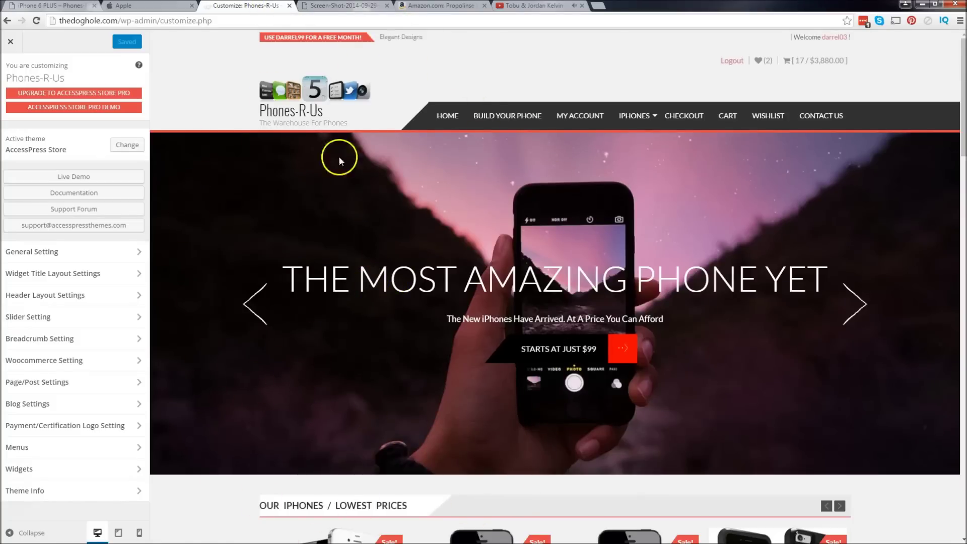
{"action": "left_click", "coordinate": [119, 532]}
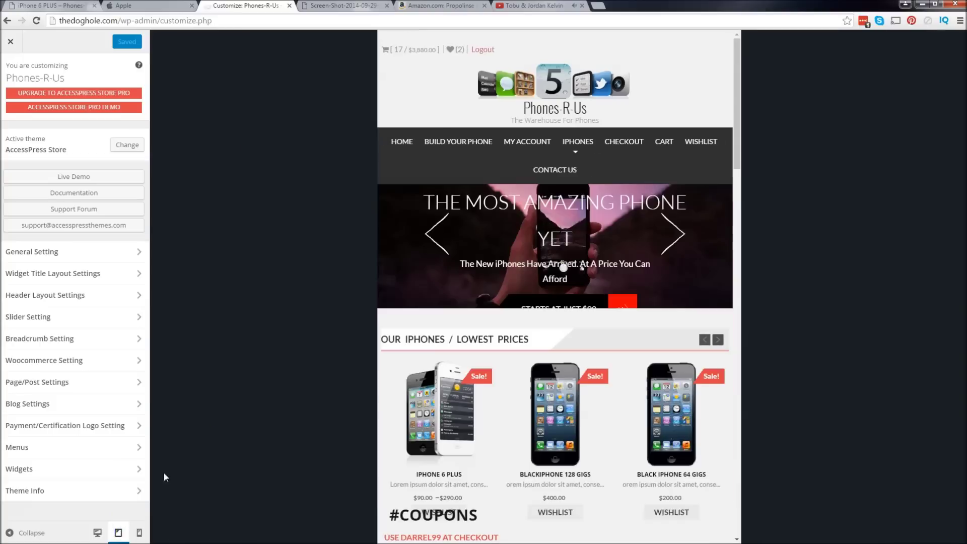
{"action": "left_click", "coordinate": [140, 533]}
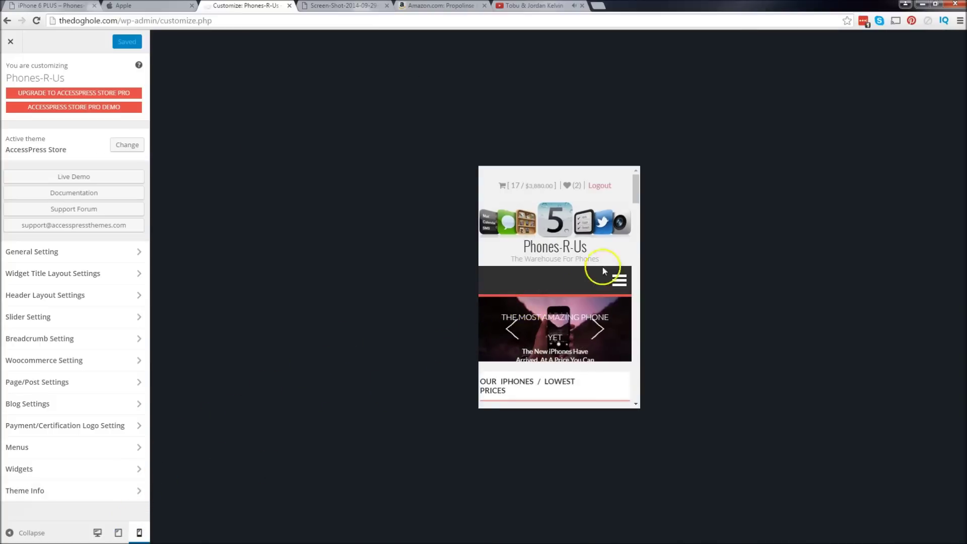
{"action": "left_click_drag", "start_coordinate": [638, 190], "coordinate": [638, 204]}
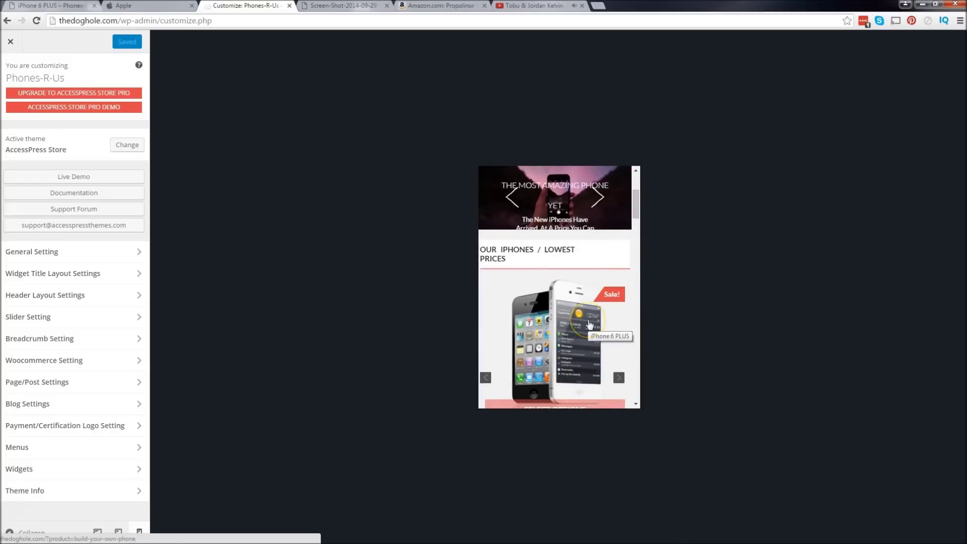
{"action": "scroll", "coordinate": [590, 324], "scroll_direction": "up", "scroll_amount": 3}
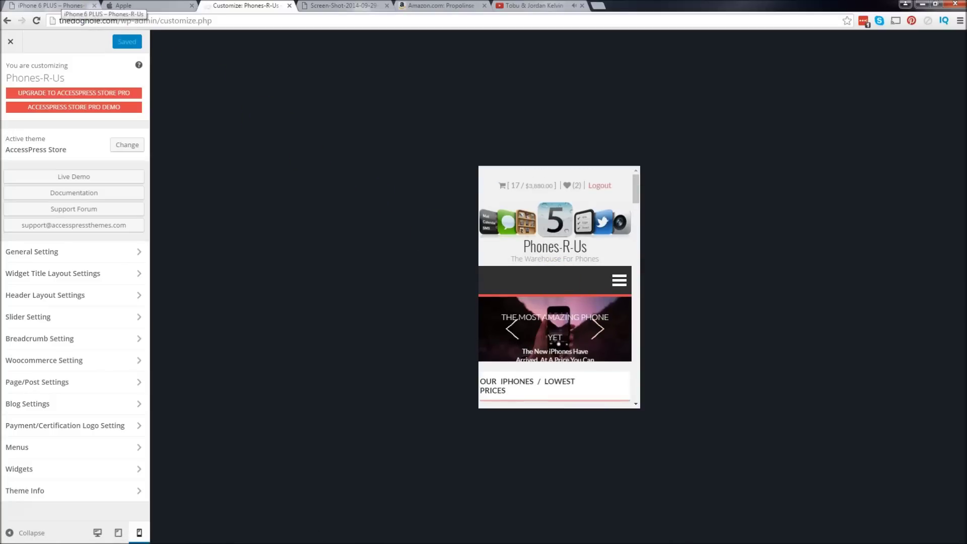
{"action": "left_click", "coordinate": [55, 6]}
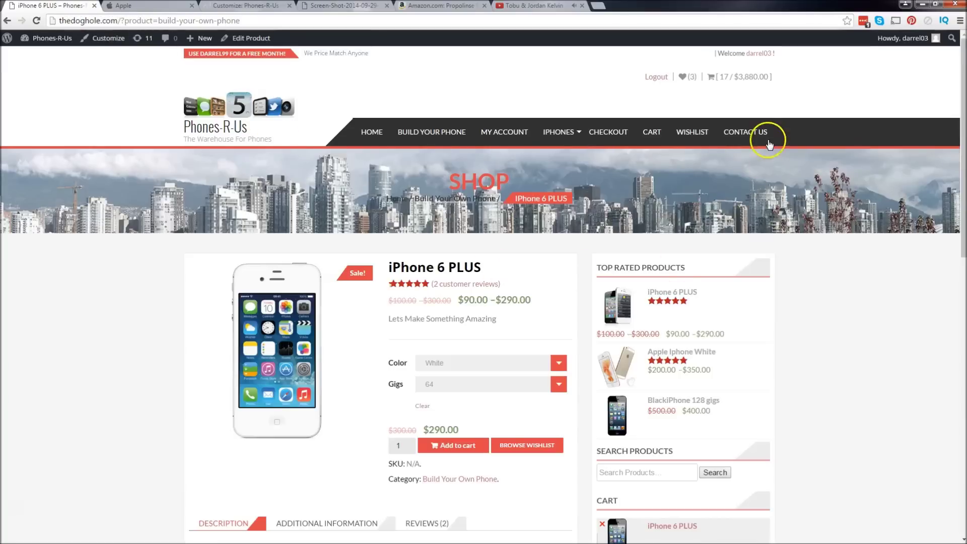
Visit the Contact Us and Wishlist pages, highlight the Subscribe for Coupons heading, then go home.
{"action": "left_click", "coordinate": [757, 130]}
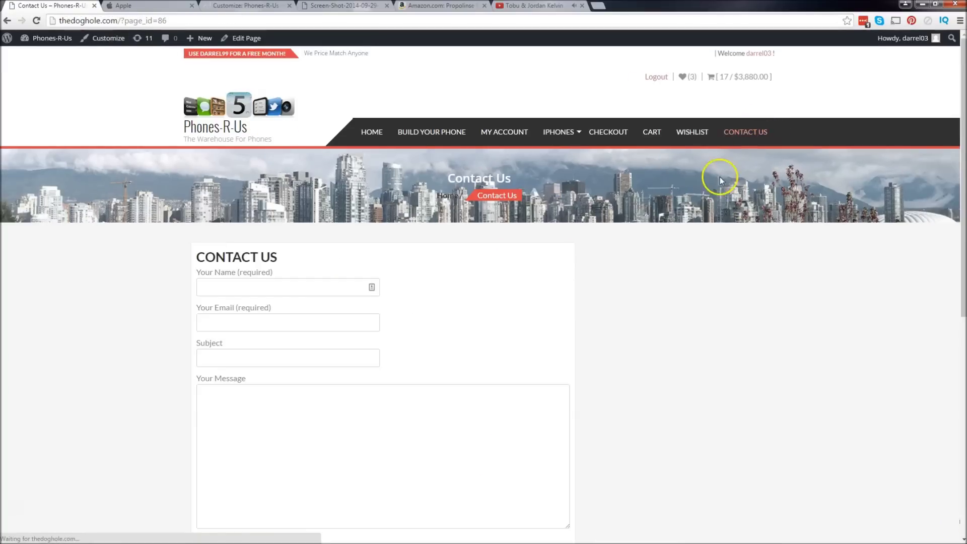
{"action": "left_click", "coordinate": [689, 145]}
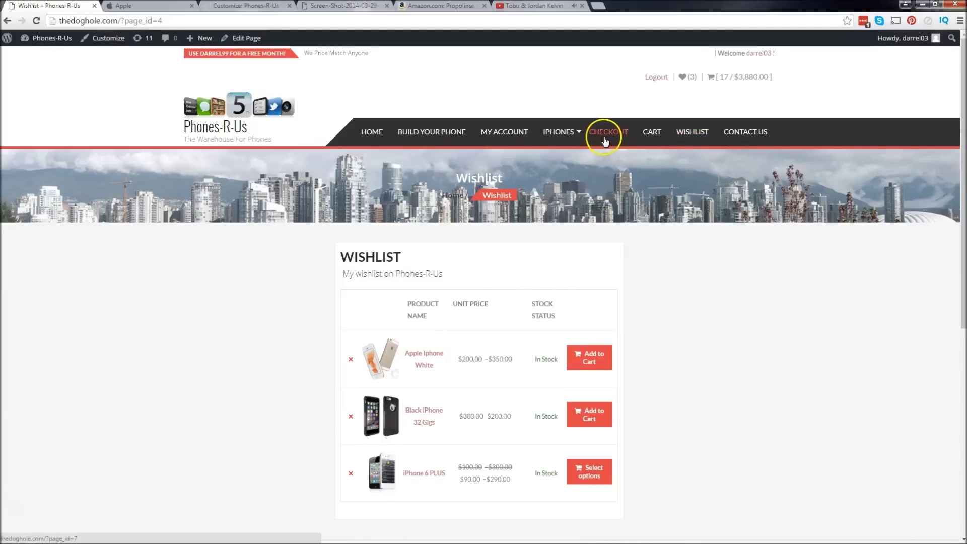
{"action": "scroll", "coordinate": [565, 208], "scroll_direction": "down", "scroll_amount": 1}
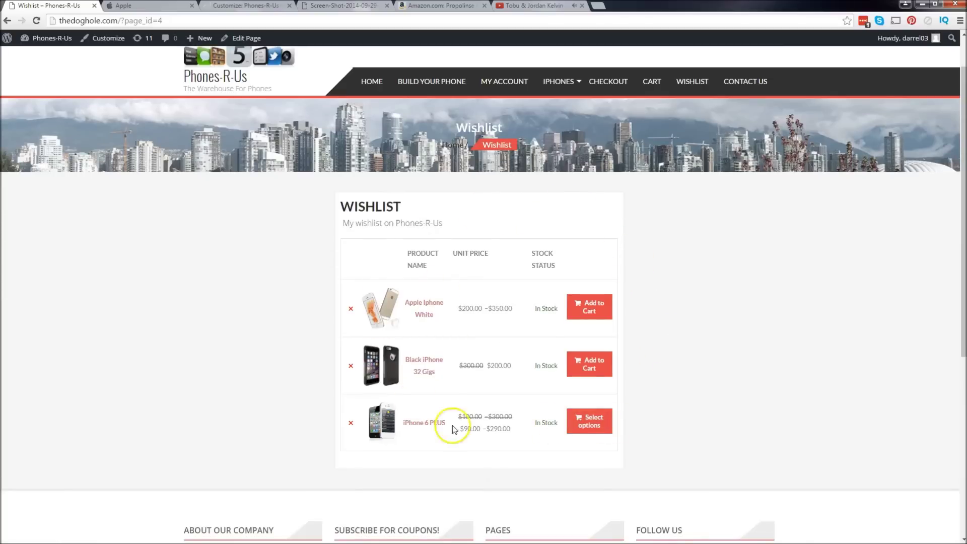
{"action": "scroll", "coordinate": [475, 367], "scroll_direction": "down", "scroll_amount": 6}
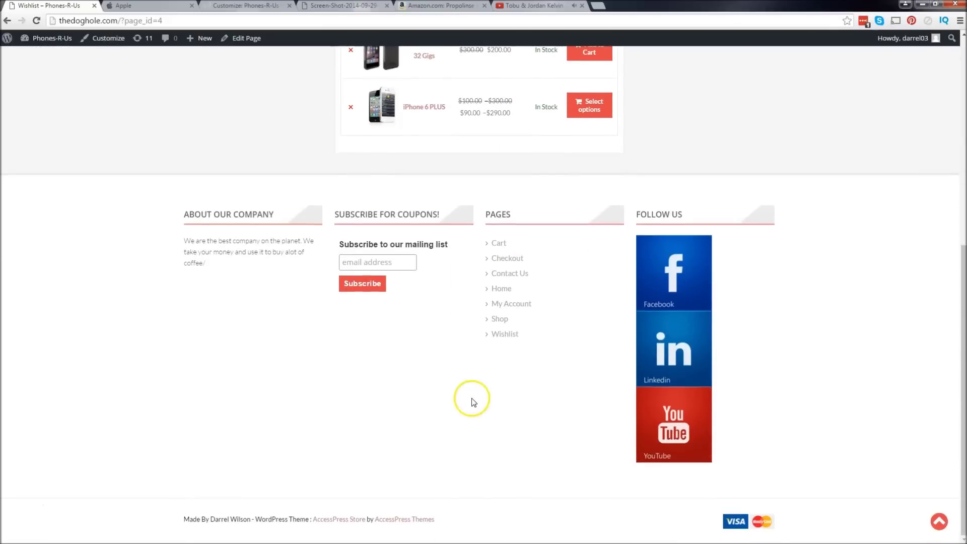
{"action": "left_click_drag", "start_coordinate": [436, 214], "coordinate": [343, 211]}
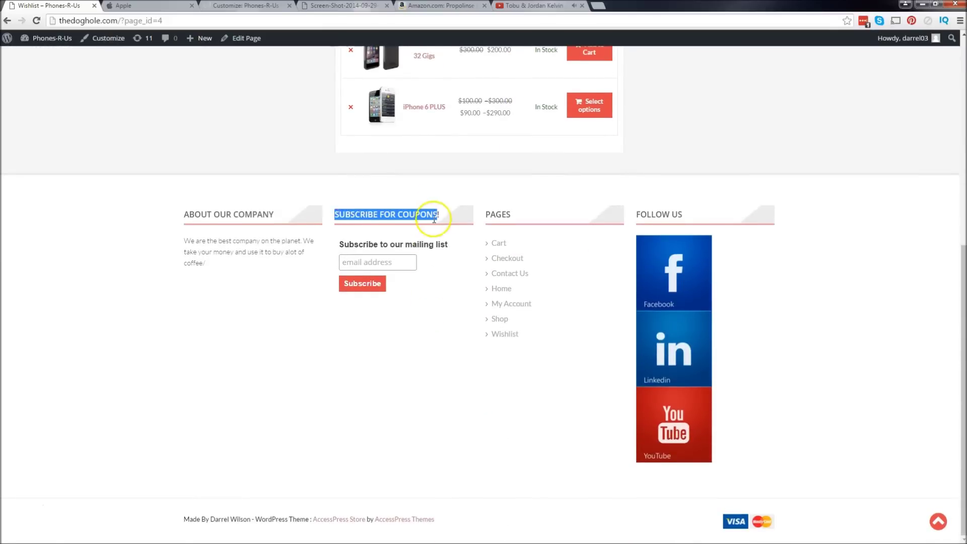
{"action": "scroll", "coordinate": [439, 218], "scroll_direction": "up", "scroll_amount": 7}
{"action": "left_click", "coordinate": [368, 119]}
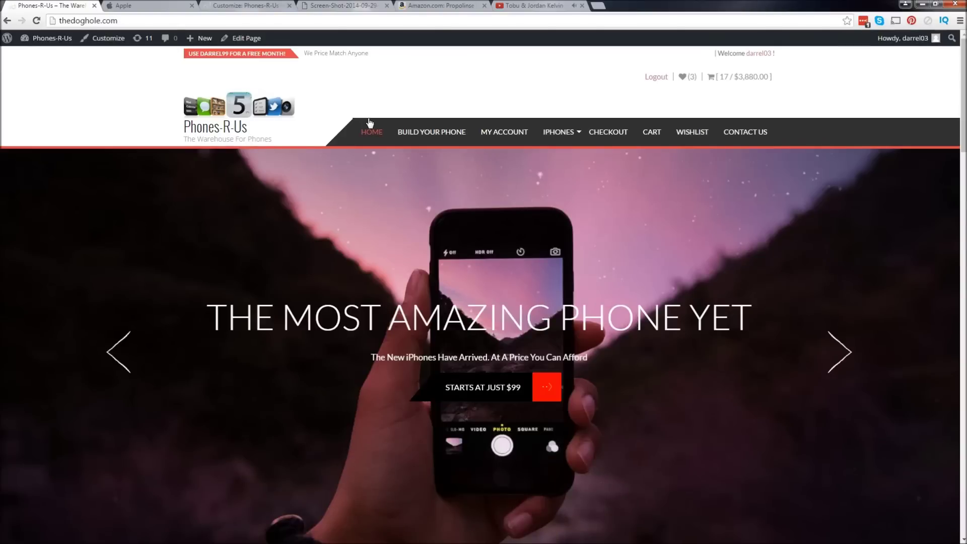
Glance at the Storefront screenshot page, then switch to the Phones-R-Us store tab.
{"action": "key", "text": "ctrl+4"}
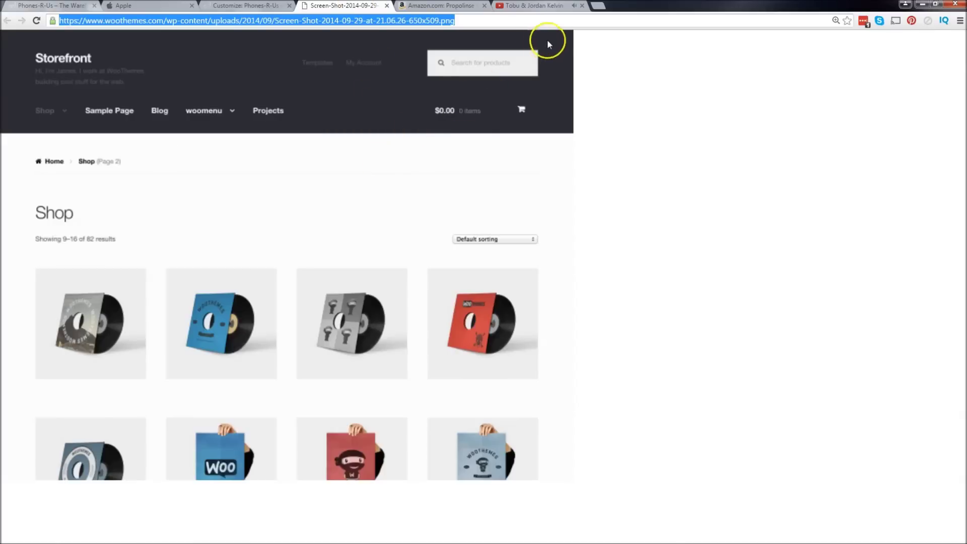
{"action": "left_click", "coordinate": [573, 40]}
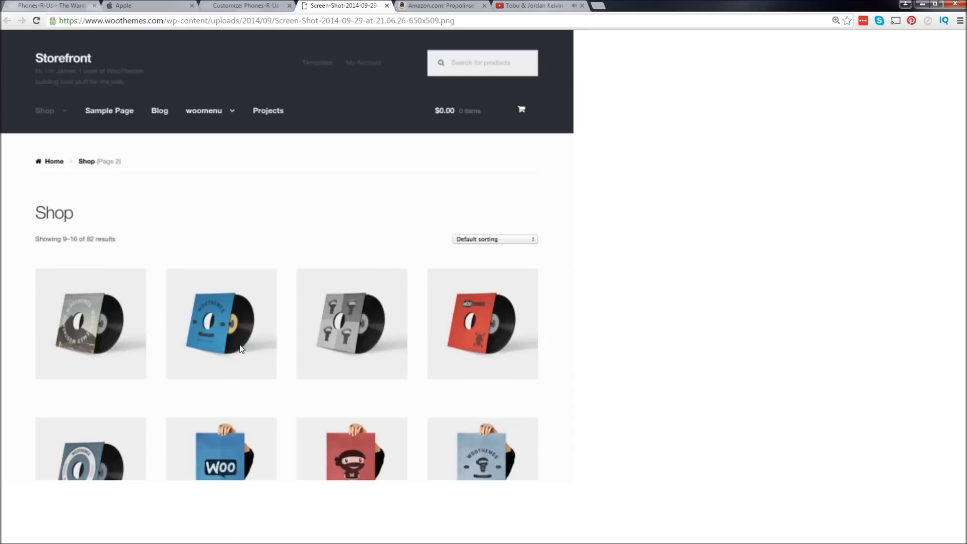
{"action": "left_click", "coordinate": [76, 5]}
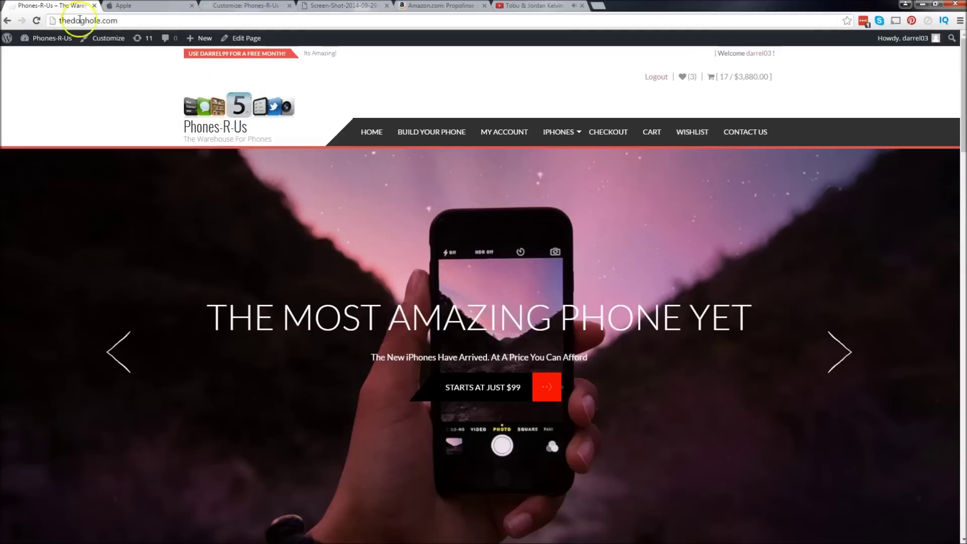
Close the music video, Apple, Customize, screenshot and Amazon tabs.
{"action": "left_click", "coordinate": [577, 5]}
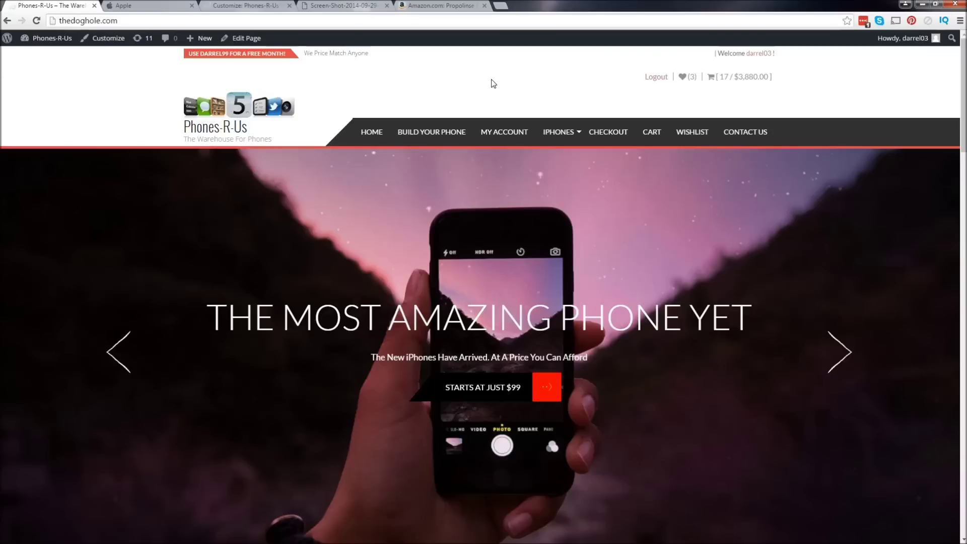
{"action": "left_click", "coordinate": [192, 6]}
{"action": "left_click", "coordinate": [193, 6]}
{"action": "left_click", "coordinate": [196, 6]}
{"action": "left_click", "coordinate": [196, 6]}
{"action": "left_click", "coordinate": [111, 347]}
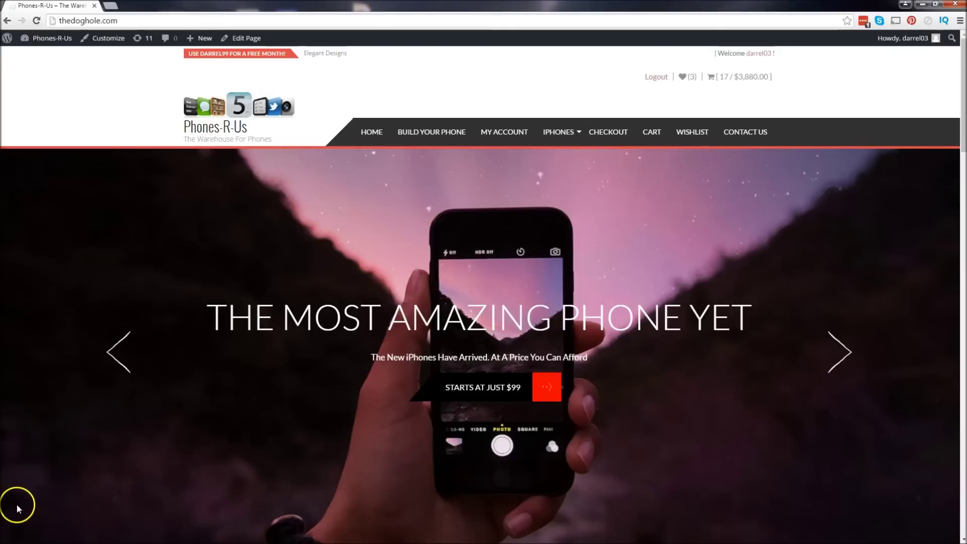
{"action": "scroll", "coordinate": [17, 504], "scroll_direction": "down", "scroll_amount": 1}
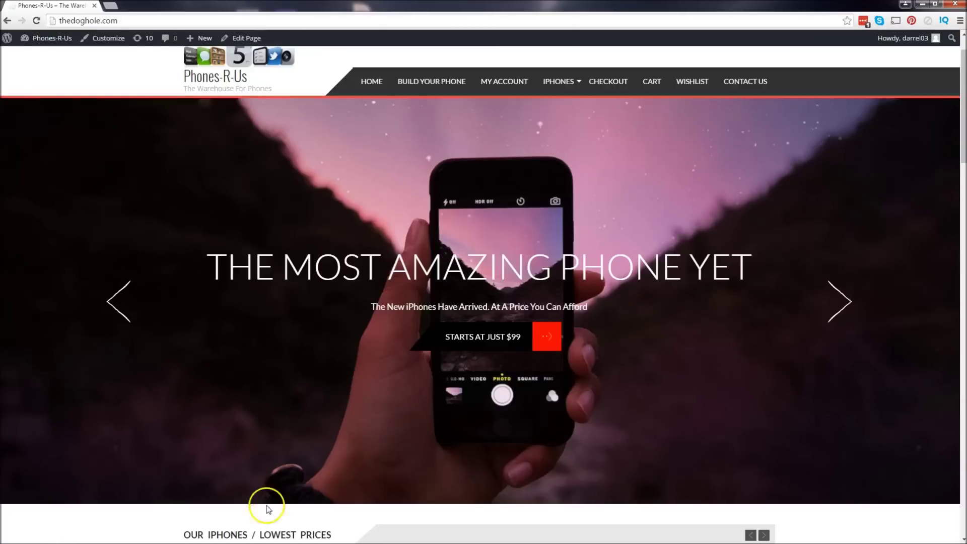
{"action": "left_click", "coordinate": [292, 535]}
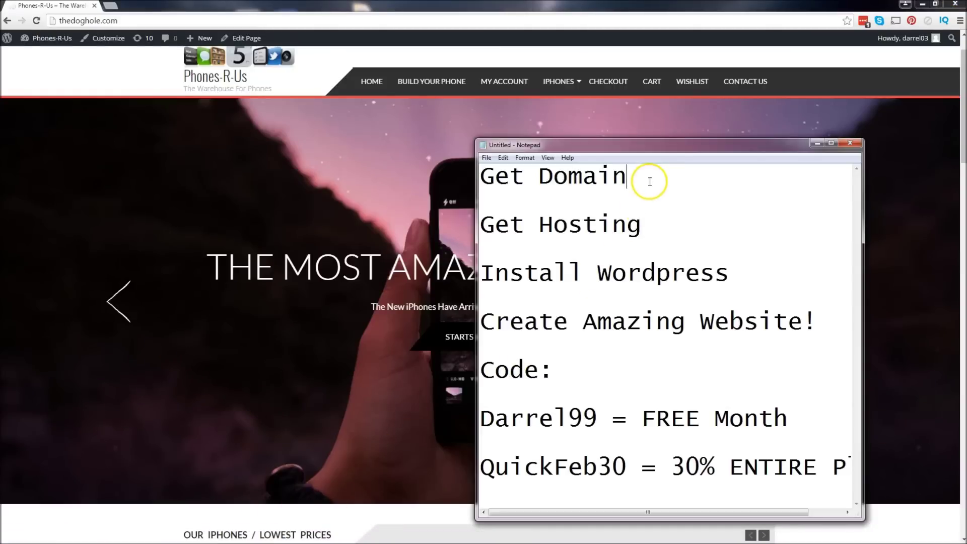
Highlight each checklist line: Get Domain, Get Hosting, Install Wordpress, Create Amazing Website!, and both promo codes.
{"action": "left_click_drag", "start_coordinate": [650, 182], "coordinate": [470, 176]}
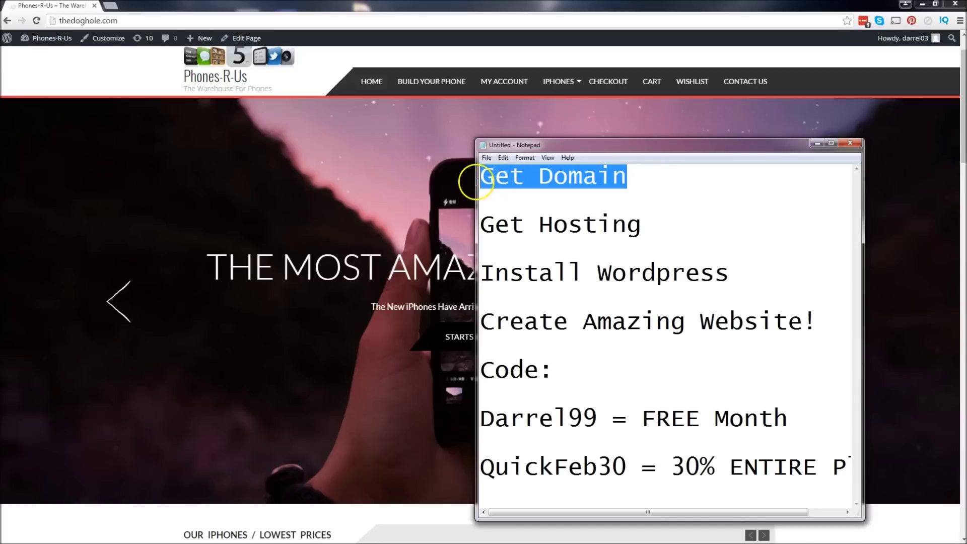
{"action": "left_click_drag", "start_coordinate": [654, 229], "coordinate": [469, 224]}
{"action": "left_click_drag", "start_coordinate": [731, 274], "coordinate": [479, 272]}
{"action": "left_click_drag", "start_coordinate": [820, 322], "coordinate": [479, 322]}
{"action": "left_click_drag", "start_coordinate": [627, 419], "coordinate": [470, 419]}
{"action": "left_click_drag", "start_coordinate": [671, 467], "coordinate": [486, 462]}
{"action": "left_click", "coordinate": [509, 425]}
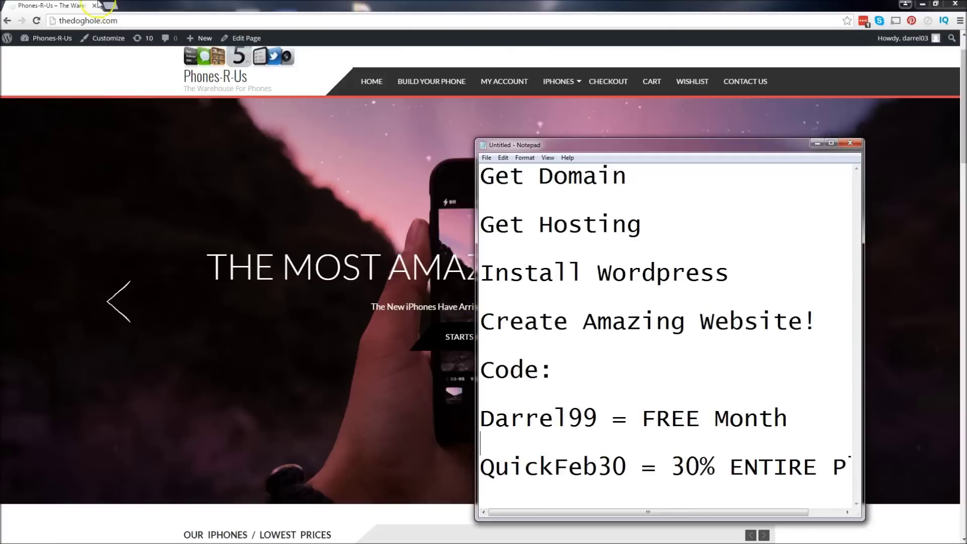
{"action": "left_click", "coordinate": [109, 5]}
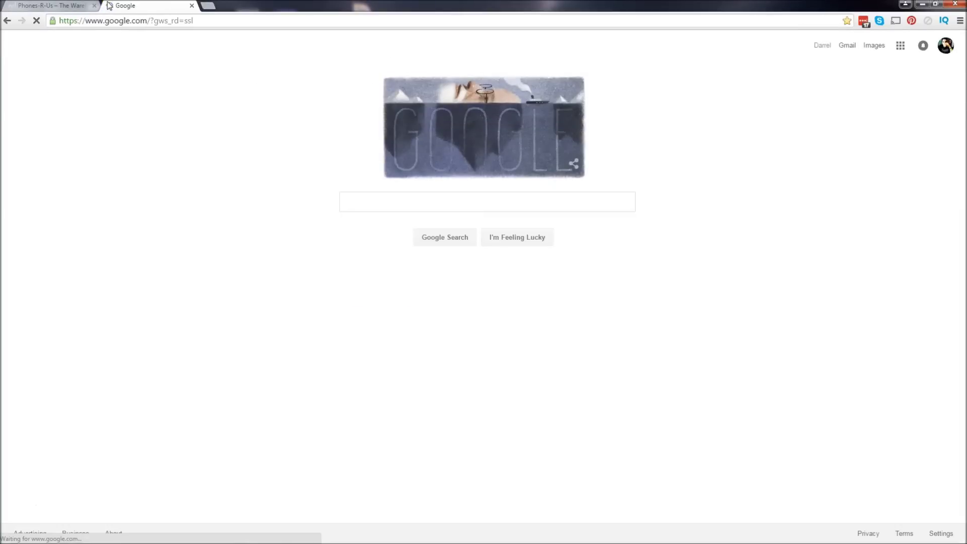
Search Google for 'host gator' and open the HostGator homepage result.
{"action": "type", "text": "host gator"}
{"action": "key", "text": "Return"}
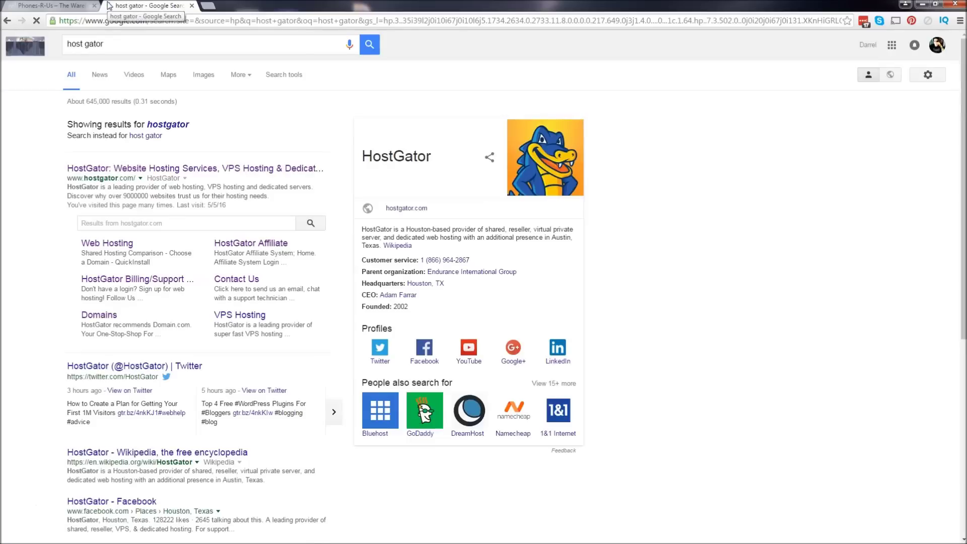
{"action": "left_click", "coordinate": [146, 172]}
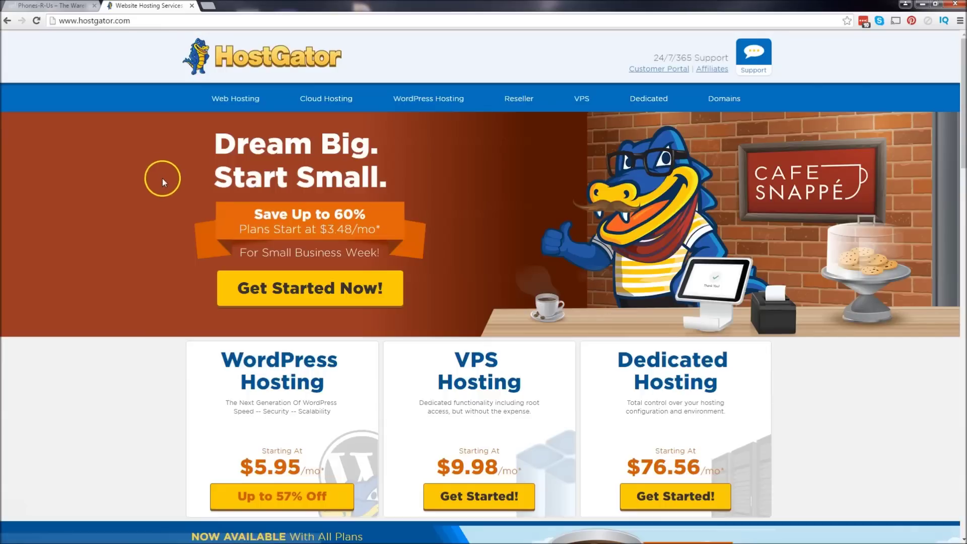
Open the web hosting plans and compare the Hatchling and Baby plans' domain allowances.
{"action": "left_click", "coordinate": [332, 286]}
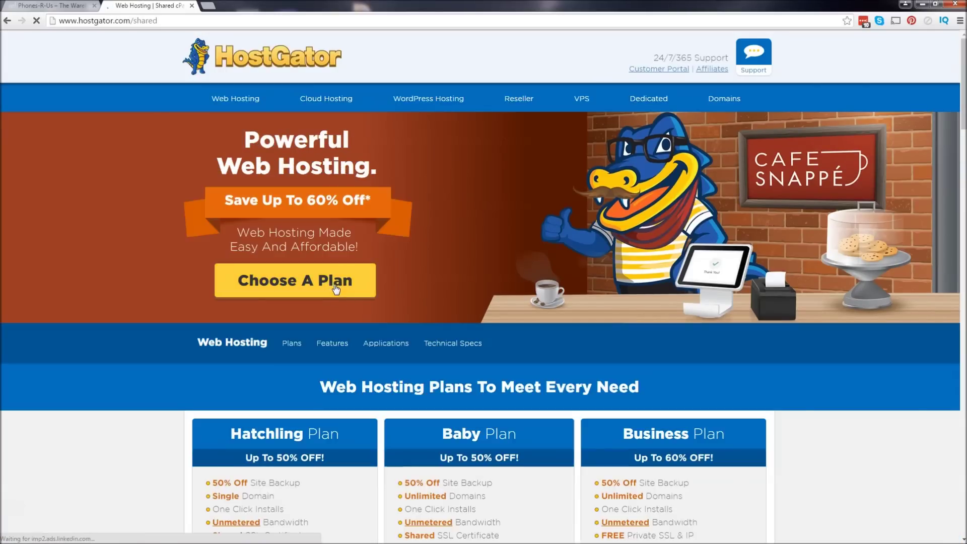
{"action": "scroll", "coordinate": [478, 267], "scroll_direction": "down", "scroll_amount": 3}
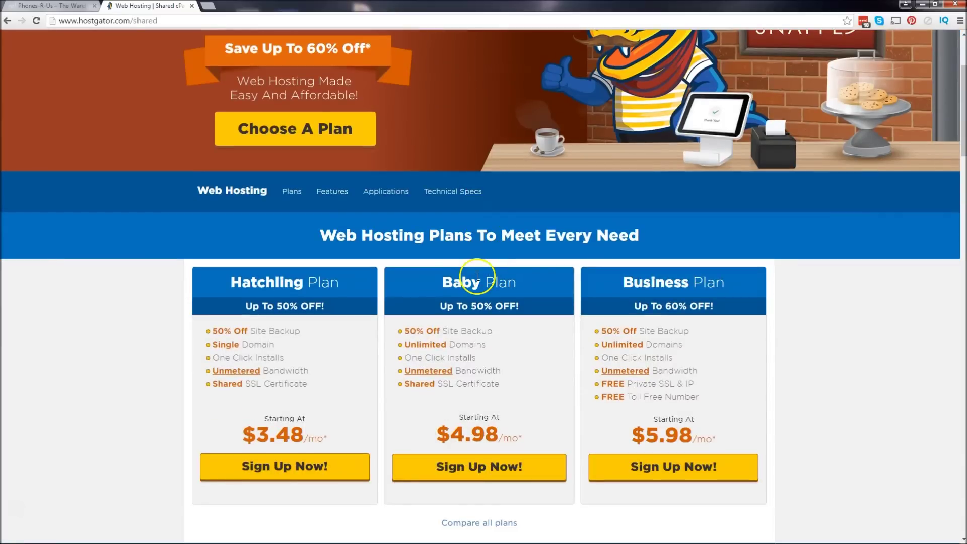
{"action": "left_click_drag", "start_coordinate": [358, 275], "coordinate": [217, 275]}
{"action": "left_click", "coordinate": [488, 280]}
{"action": "left_click_drag", "start_coordinate": [521, 288], "coordinate": [456, 287]}
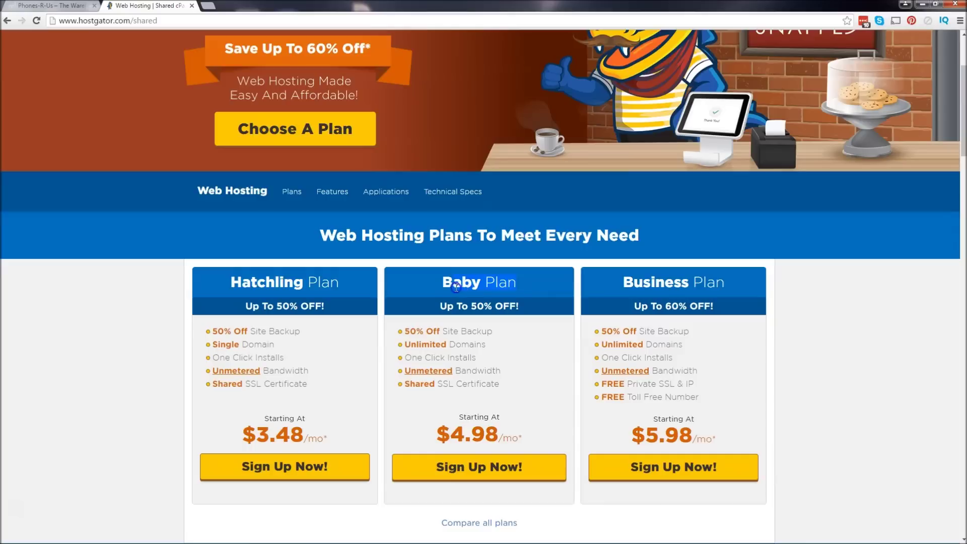
{"action": "left_click_drag", "start_coordinate": [485, 346], "coordinate": [412, 344]}
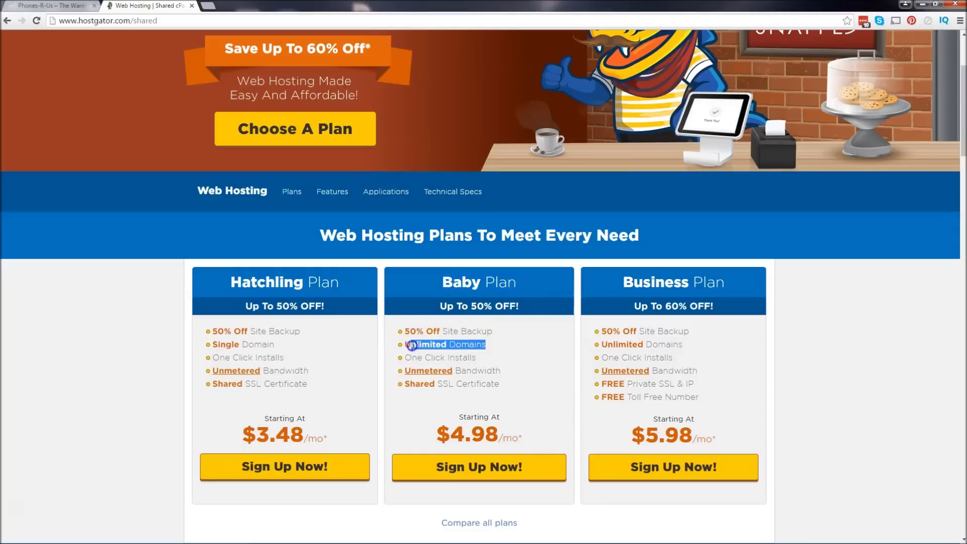
{"action": "left_click_drag", "start_coordinate": [275, 345], "coordinate": [212, 348]}
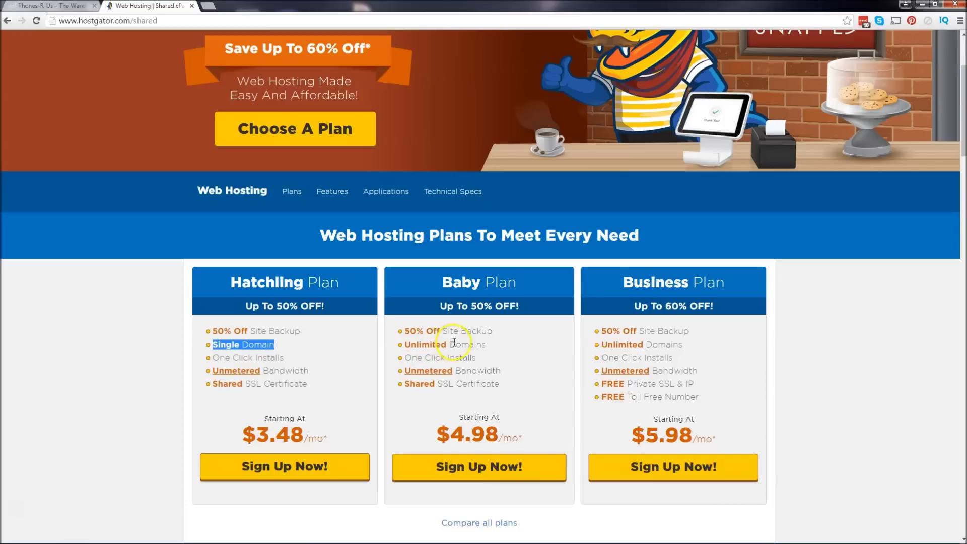
Sign up for the Baby Plan at $4.98/mo and begin entering a new domain name.
{"action": "left_click", "coordinate": [486, 378]}
{"action": "left_click", "coordinate": [491, 476]}
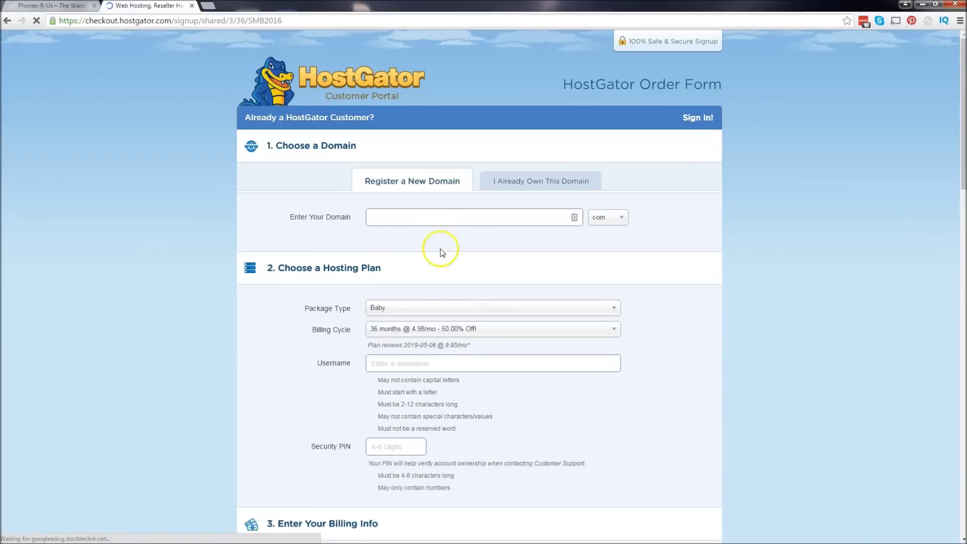
{"action": "left_click", "coordinate": [440, 214]}
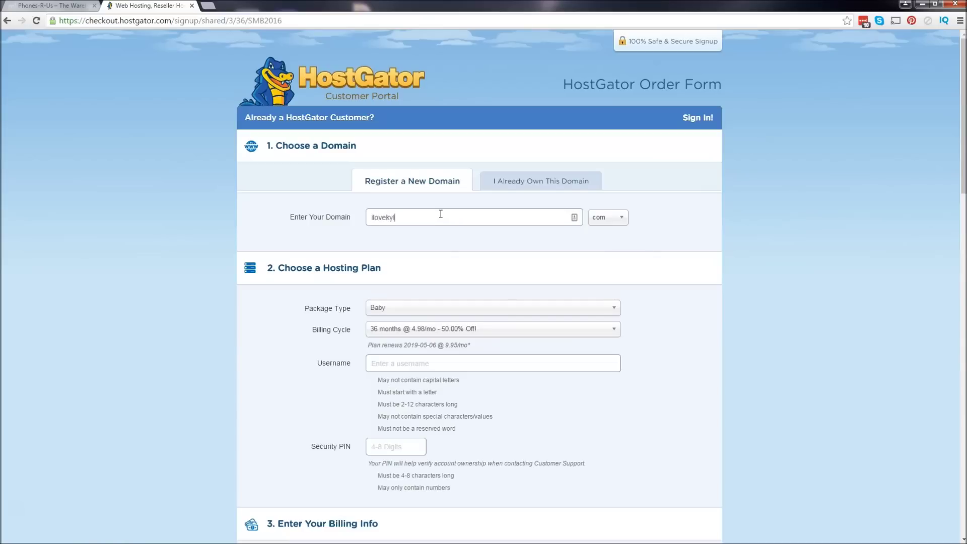
Add ilovekyloren.com as the primary domain at $12.95/yr and untick Domain Privacy Protection.
{"action": "left_click", "coordinate": [697, 207]}
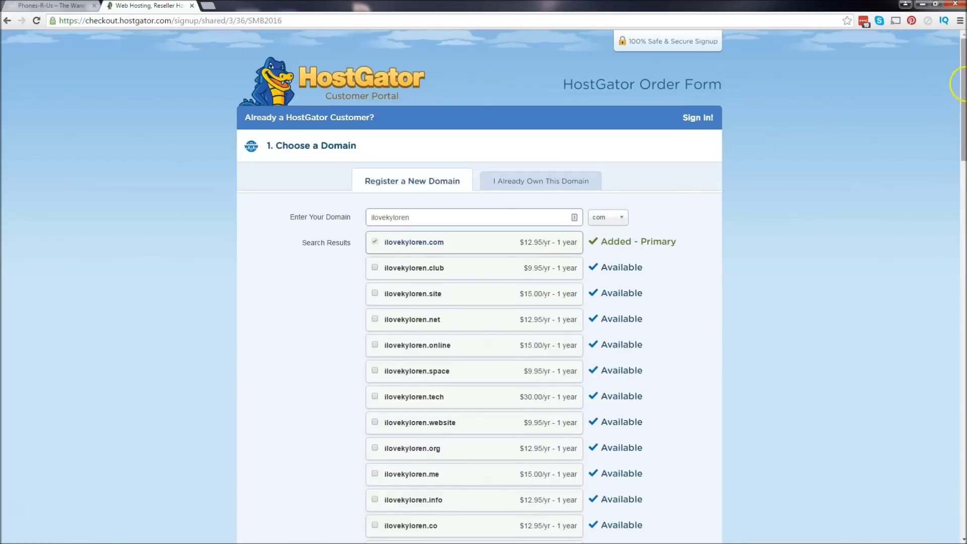
{"action": "scroll", "coordinate": [963, 122], "scroll_direction": "down", "scroll_amount": 3}
{"action": "left_click_drag", "start_coordinate": [963, 122], "coordinate": [963, 161]}
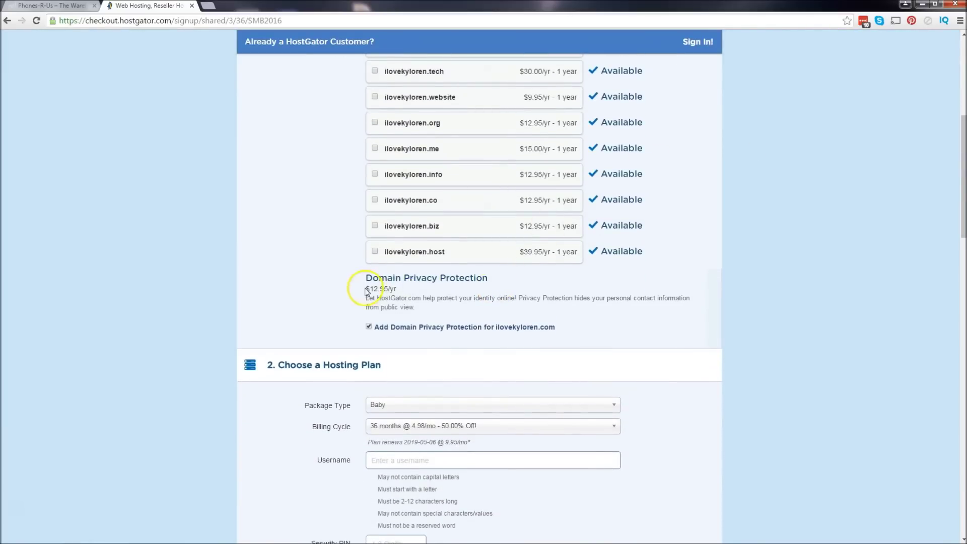
{"action": "left_click", "coordinate": [370, 330]}
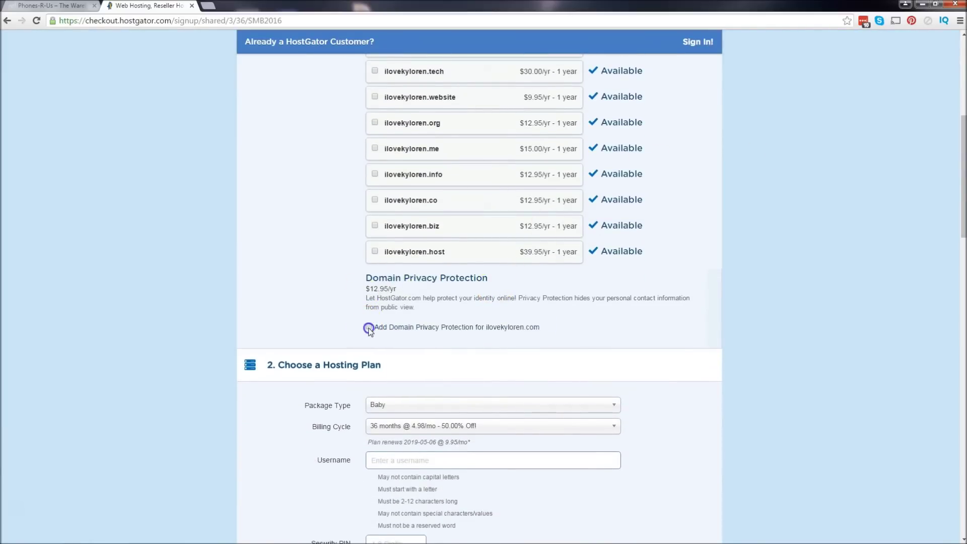
{"action": "scroll", "coordinate": [368, 311], "scroll_direction": "up", "scroll_amount": 4}
{"action": "scroll", "coordinate": [652, 205], "scroll_direction": "down", "scroll_amount": 3}
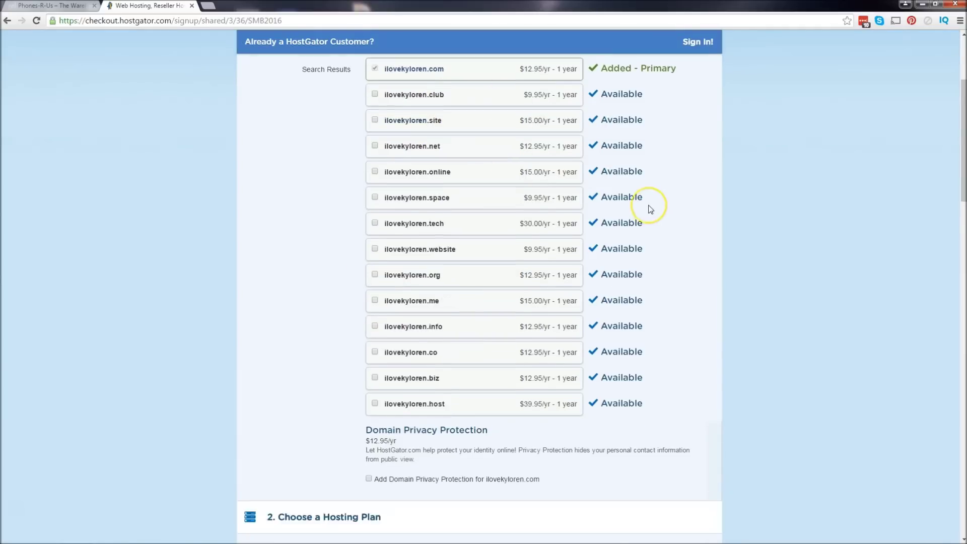
{"action": "scroll", "coordinate": [651, 208], "scroll_direction": "down", "scroll_amount": 4}
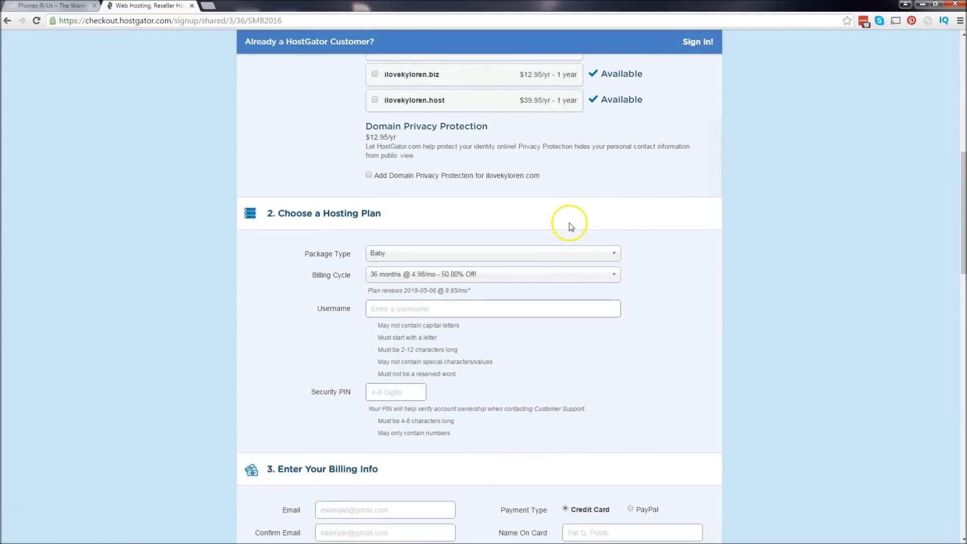
Keep the Baby package and set the billing cycle to 1 month at $9.56/mo.
{"action": "scroll", "coordinate": [570, 222], "scroll_direction": "down", "scroll_amount": 1}
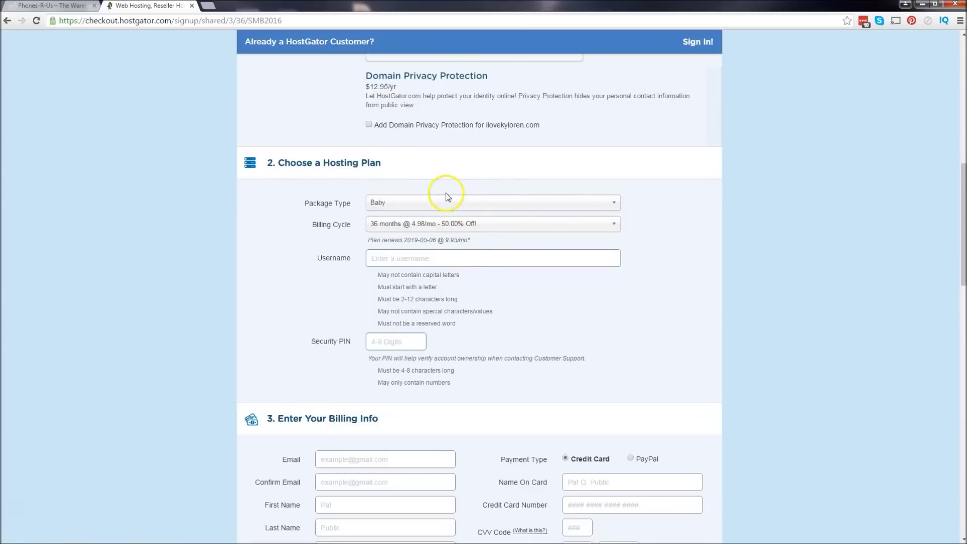
{"action": "left_click", "coordinate": [421, 203]}
{"action": "left_click", "coordinate": [406, 230]}
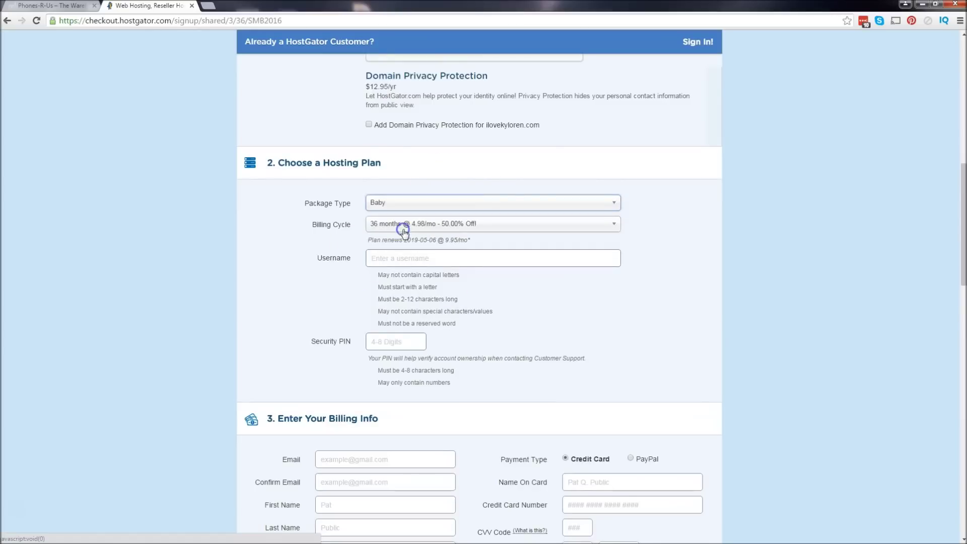
{"action": "left_click", "coordinate": [405, 231]}
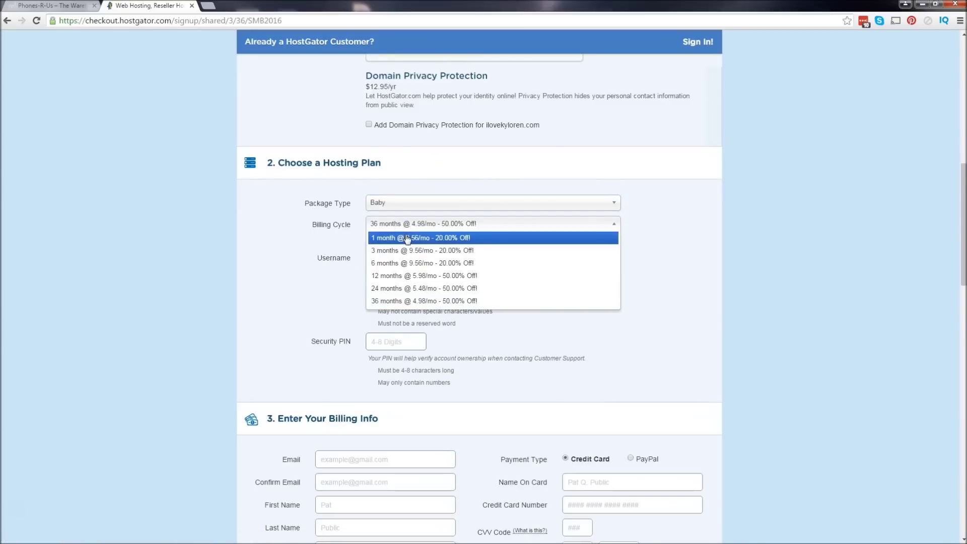
{"action": "left_click", "coordinate": [429, 238]}
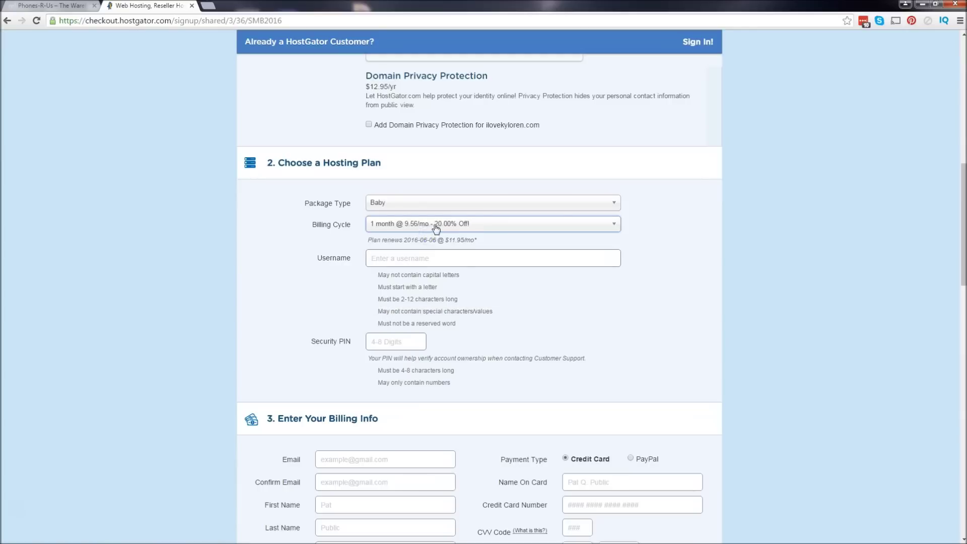
{"action": "left_click", "coordinate": [436, 229]}
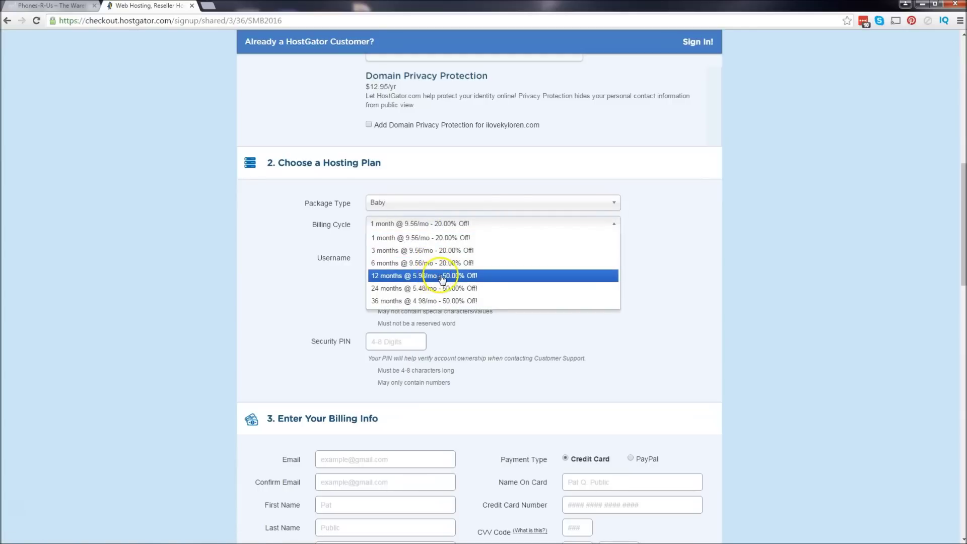
{"action": "left_click", "coordinate": [443, 276]}
{"action": "left_click", "coordinate": [447, 223]}
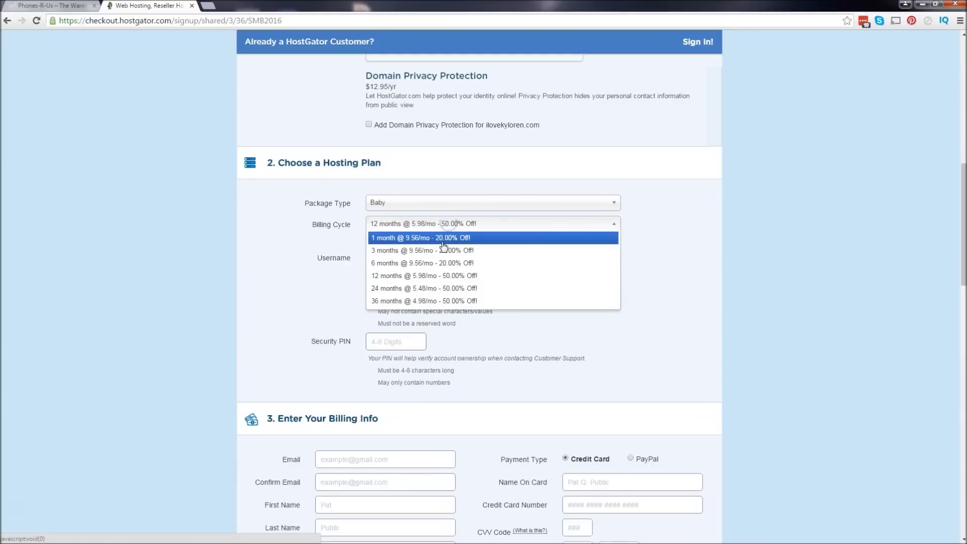
{"action": "left_click", "coordinate": [443, 241]}
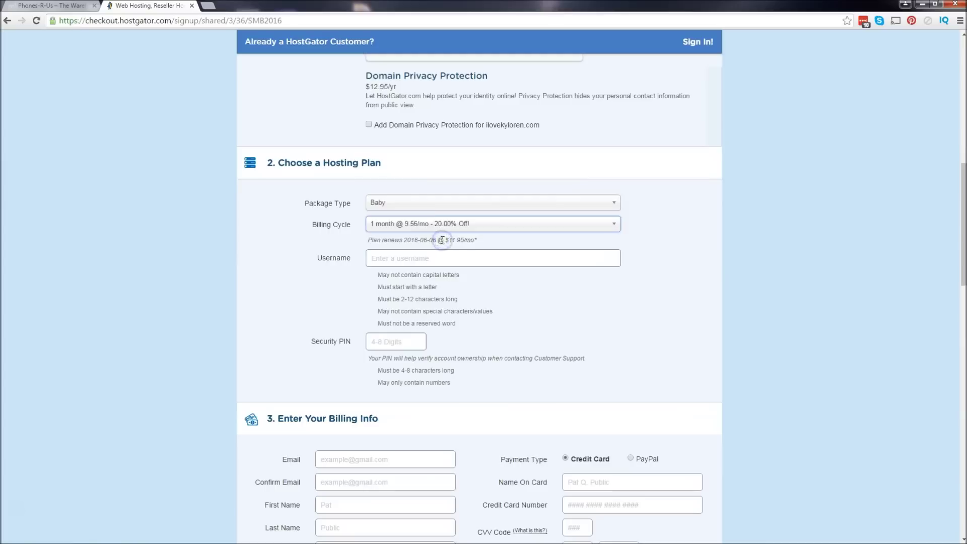
Enter an account username and a 4-digit security PIN that pass all rules.
{"action": "left_click", "coordinate": [450, 260]}
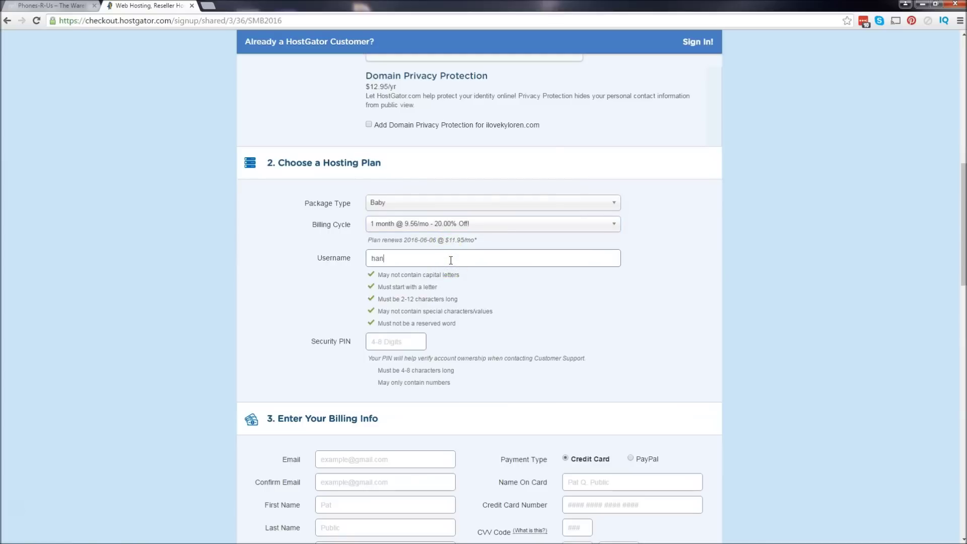
{"action": "key", "text": "Tab"}
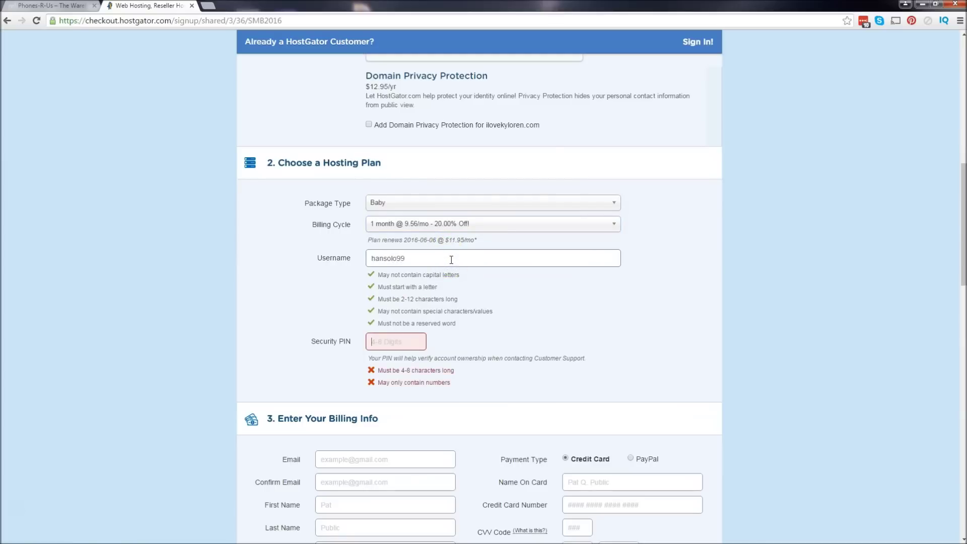
{"action": "left_click", "coordinate": [408, 349]}
{"action": "scroll", "coordinate": [408, 348], "scroll_direction": "down", "scroll_amount": 1}
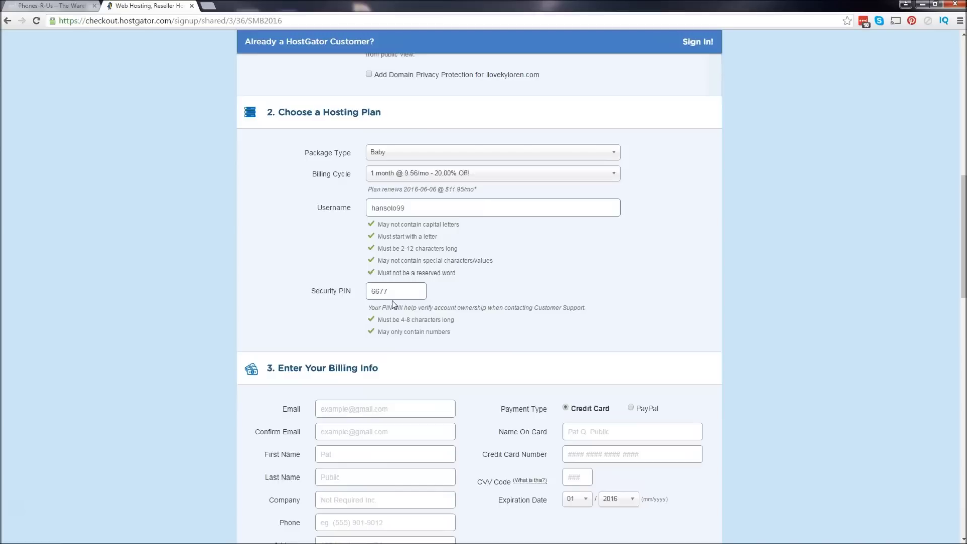
{"action": "left_click", "coordinate": [402, 292]}
{"action": "left_click_drag", "start_coordinate": [402, 292], "coordinate": [367, 291]}
{"action": "left_click", "coordinate": [423, 312]}
Leave the billing Email and Confirm Email fields empty so both show Required Field.
{"action": "scroll", "coordinate": [425, 312], "scroll_direction": "down", "scroll_amount": 4}
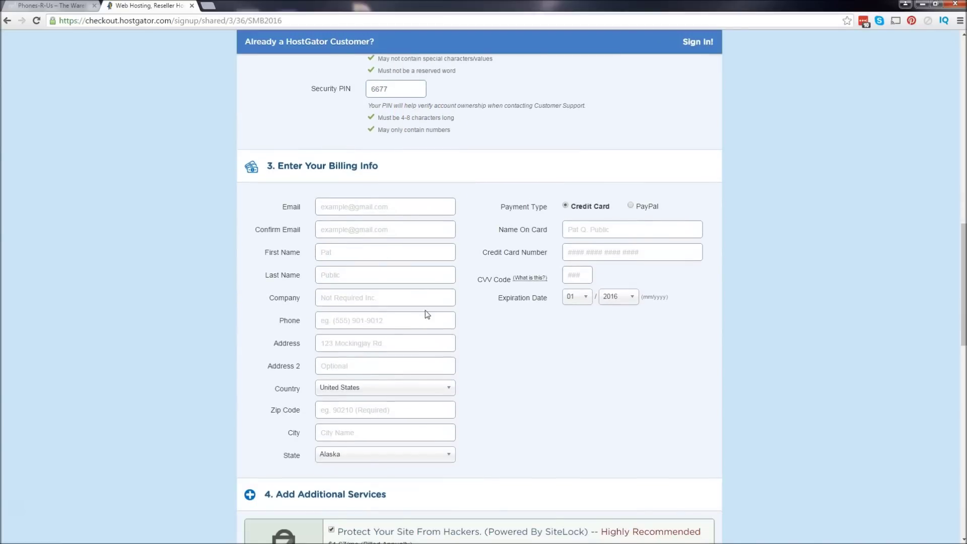
{"action": "left_click", "coordinate": [349, 207]}
{"action": "left_click", "coordinate": [355, 228]}
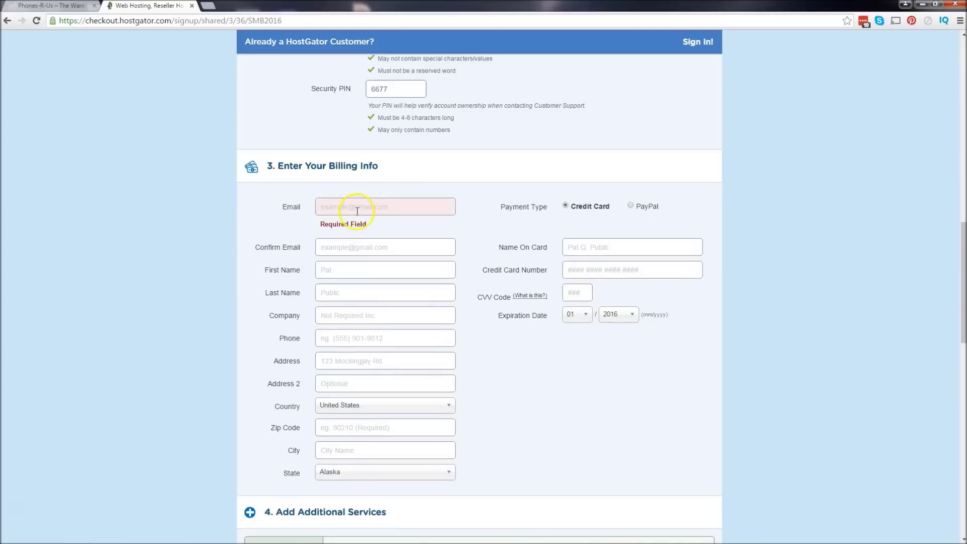
{"action": "left_click", "coordinate": [356, 208]}
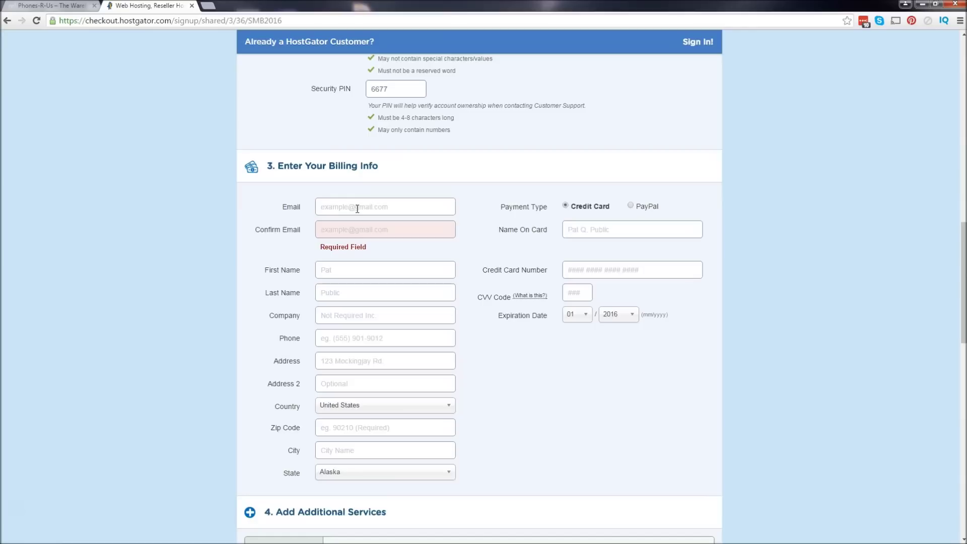
{"action": "left_click", "coordinate": [365, 270]}
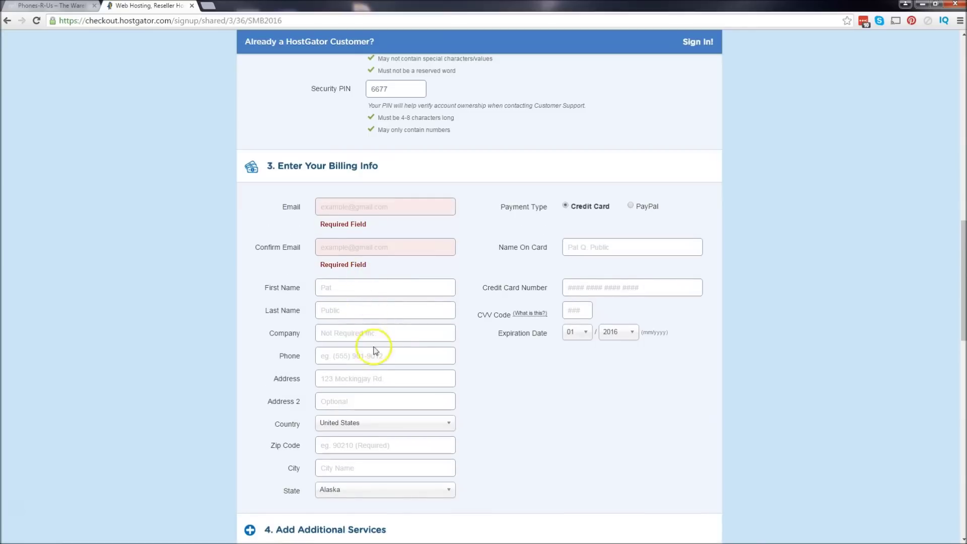
Try PayPal as the payment type, then keep Credit Card selected.
{"action": "scroll", "coordinate": [433, 347], "scroll_direction": "down", "scroll_amount": 2}
{"action": "left_click", "coordinate": [630, 105]}
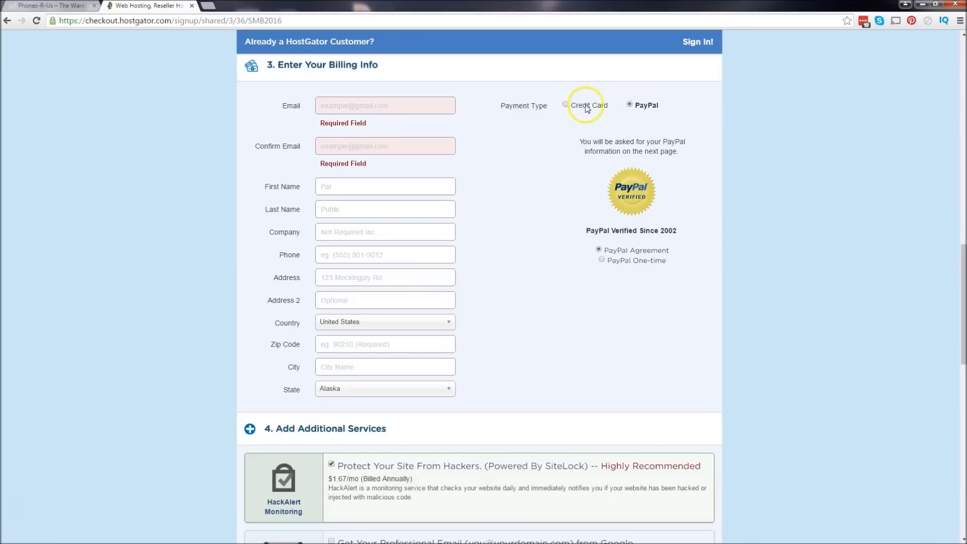
{"action": "left_click", "coordinate": [565, 104]}
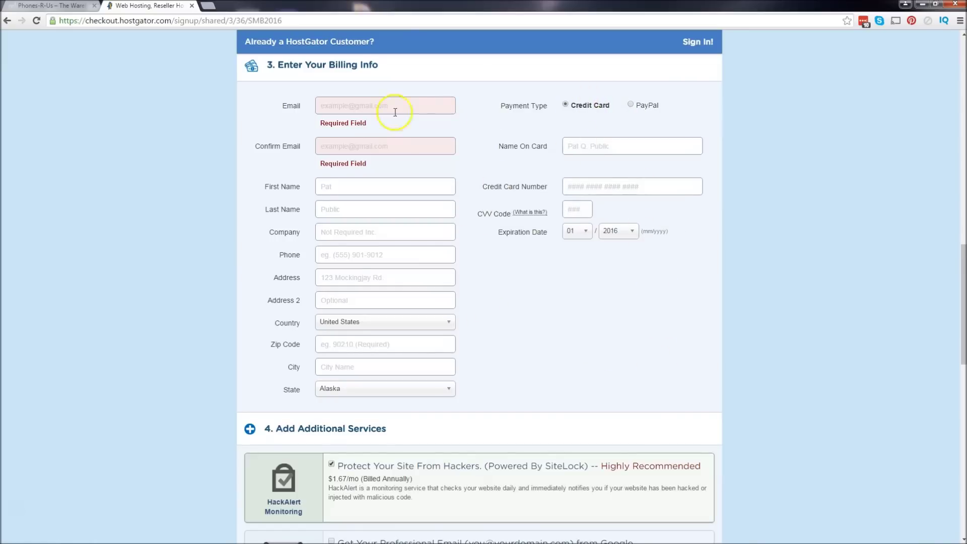
{"action": "left_click_drag", "start_coordinate": [963, 247], "coordinate": [963, 315]}
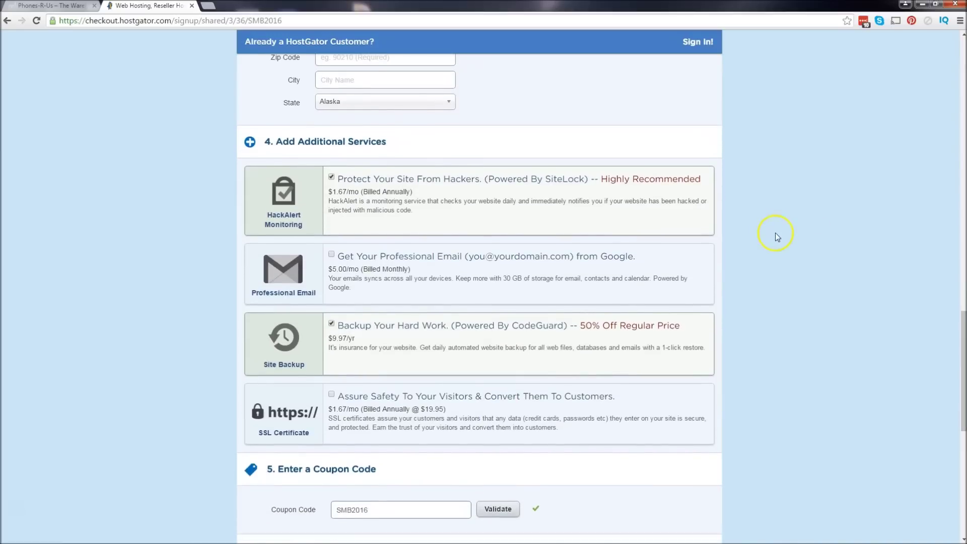
Uncheck HackAlert and Site Backup and revalidate coupon SMB2016, leaving $26.95 due.
{"action": "left_click", "coordinate": [331, 179]}
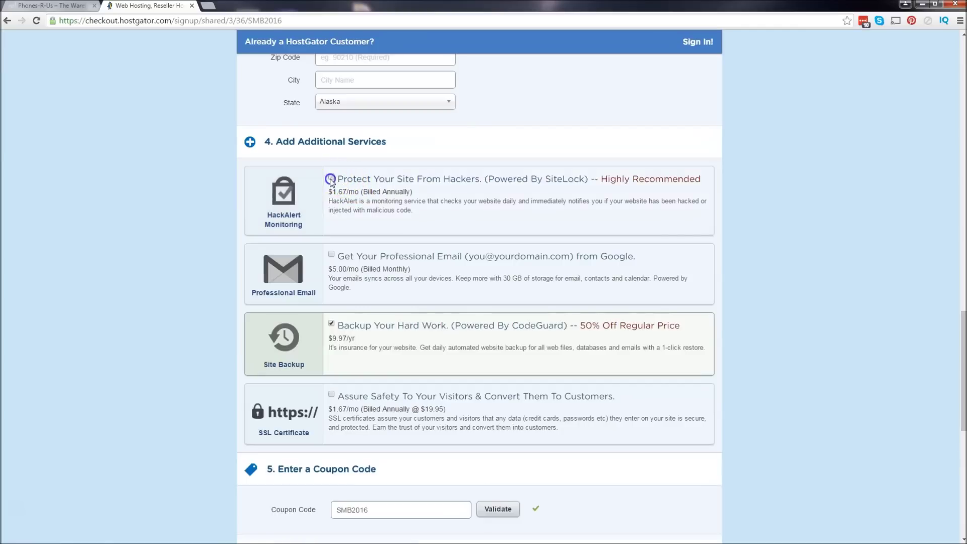
{"action": "left_click", "coordinate": [330, 325]}
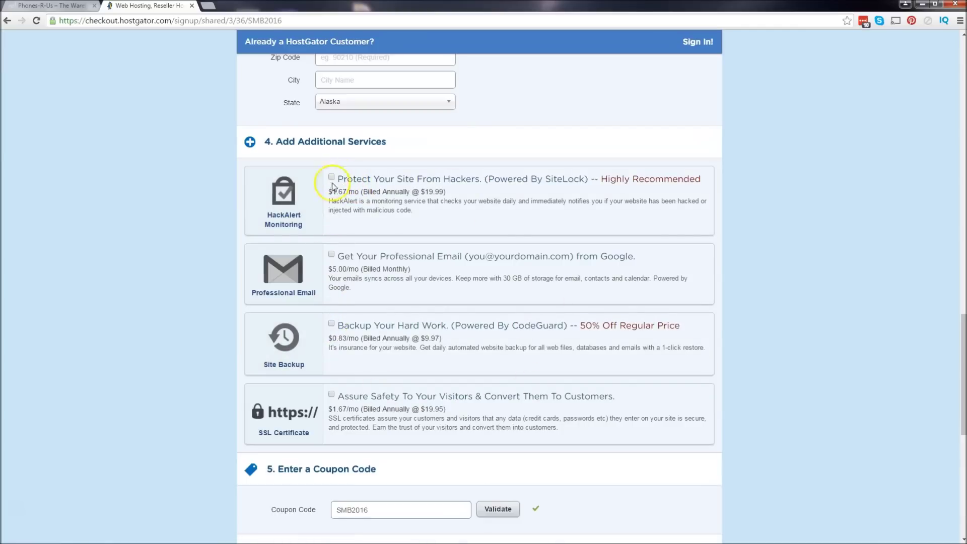
{"action": "double_click", "coordinate": [439, 513]}
{"action": "left_click", "coordinate": [481, 512]}
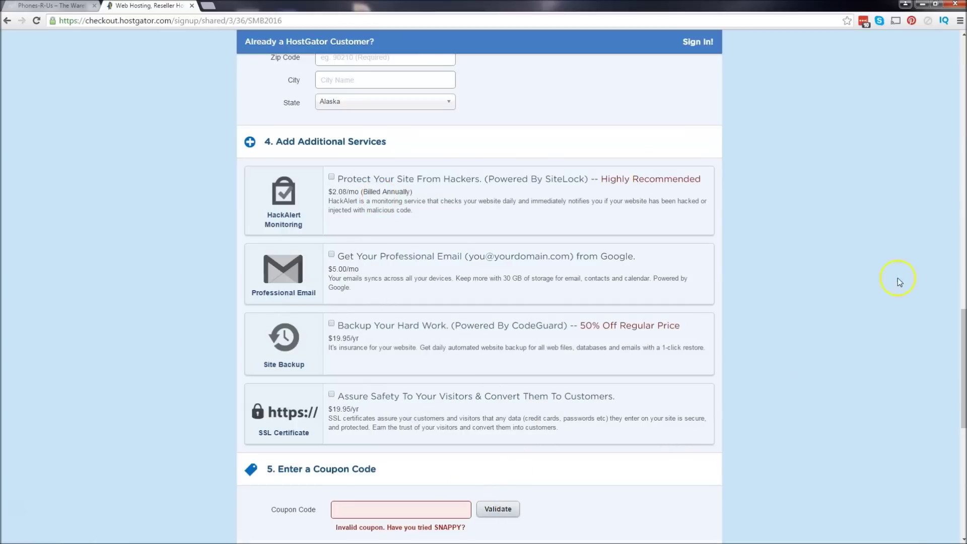
{"action": "left_click_drag", "start_coordinate": [963, 329], "coordinate": [963, 400]}
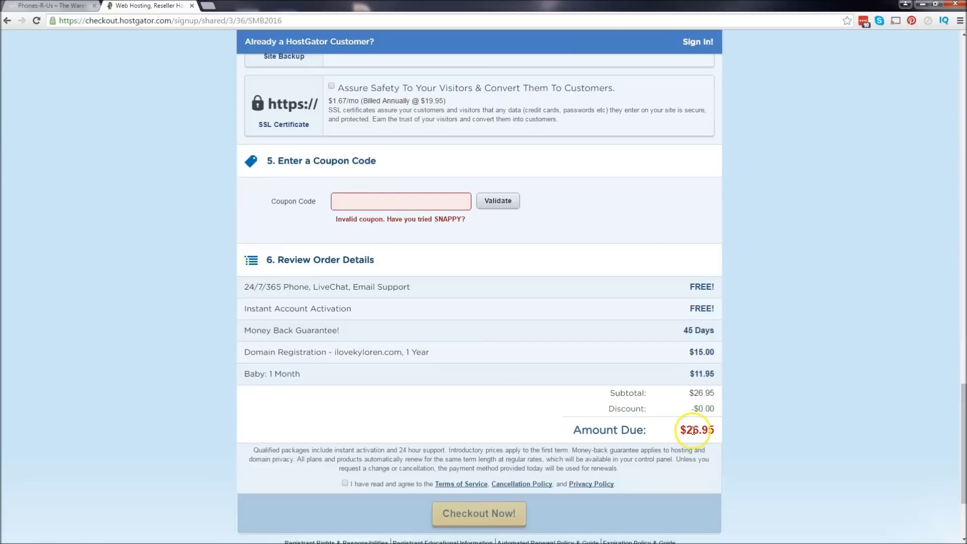
Replace the coupon with quickfeb30 and validate it for a -$5.04 discount, $21.91 due.
{"action": "left_click_drag", "start_coordinate": [678, 431], "coordinate": [715, 431]}
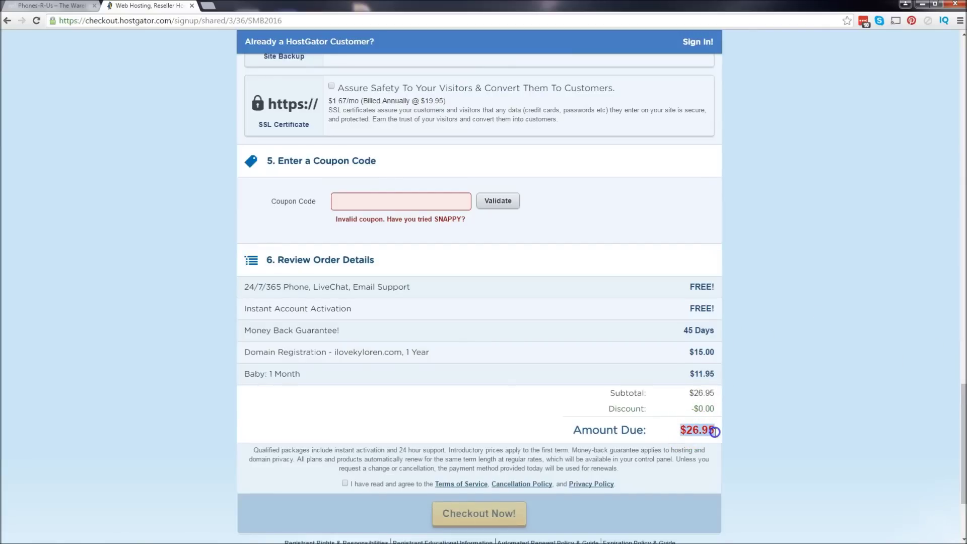
{"action": "left_click", "coordinate": [400, 204]}
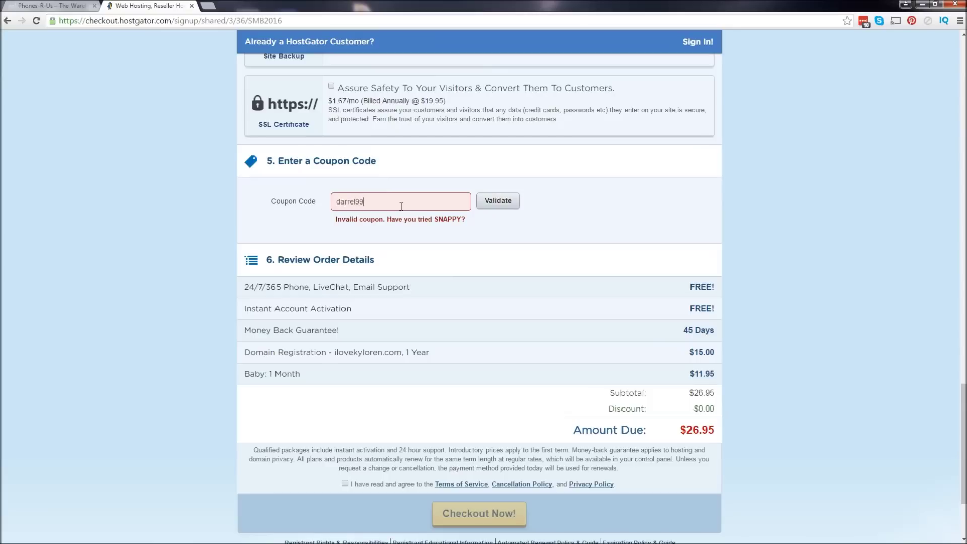
{"action": "left_click", "coordinate": [496, 200]}
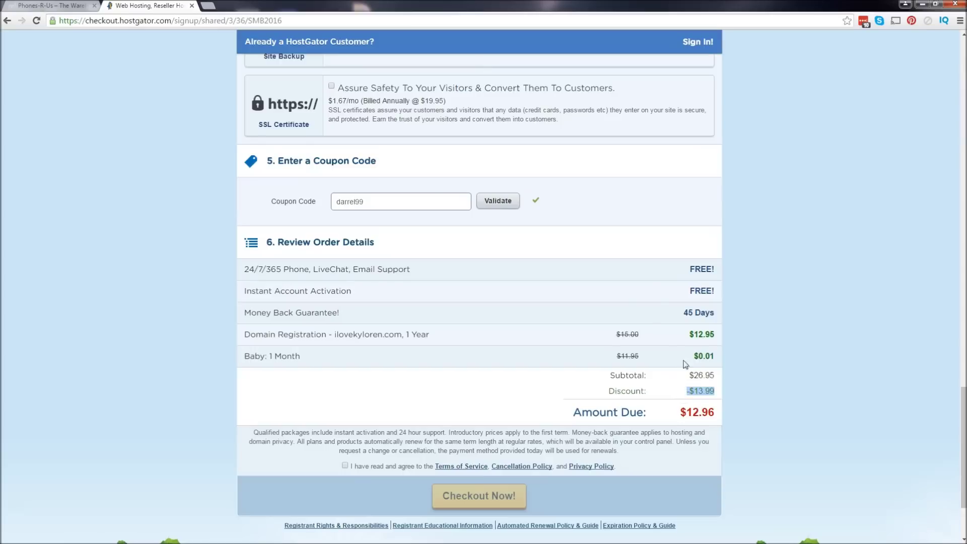
{"action": "triple_click", "coordinate": [415, 202]}
{"action": "key", "text": "BackSpace"}
{"action": "type", "text": "quickfeb30"}
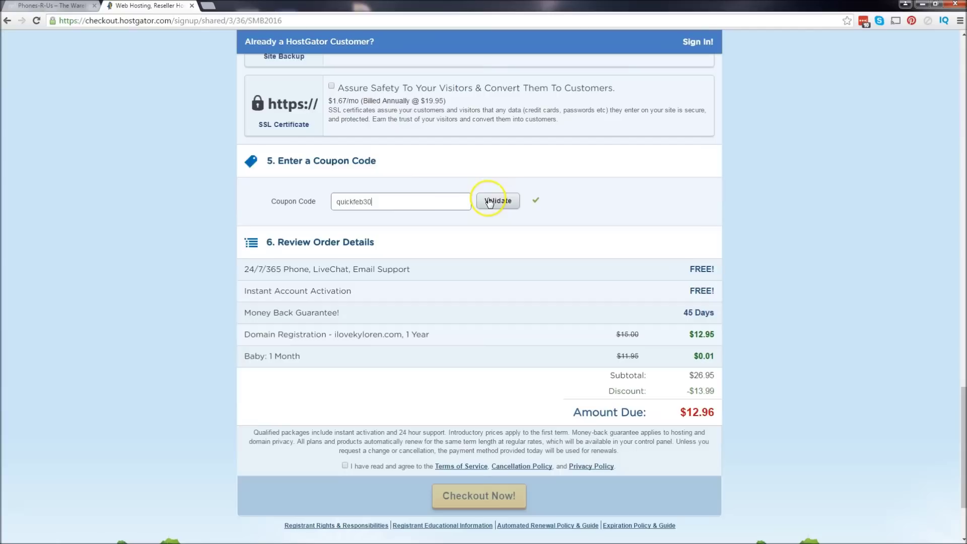
{"action": "left_click", "coordinate": [488, 201]}
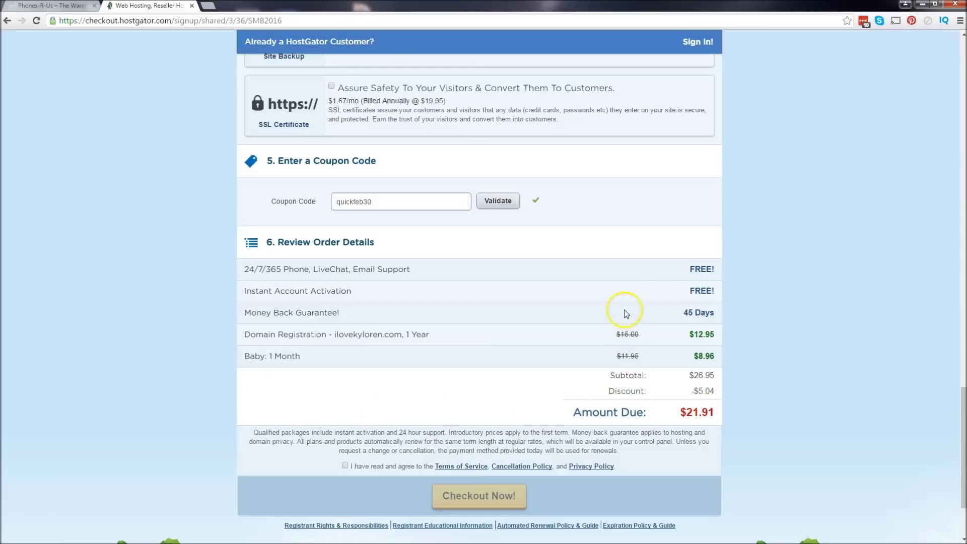
{"action": "left_click_drag", "start_coordinate": [386, 203], "coordinate": [331, 202]}
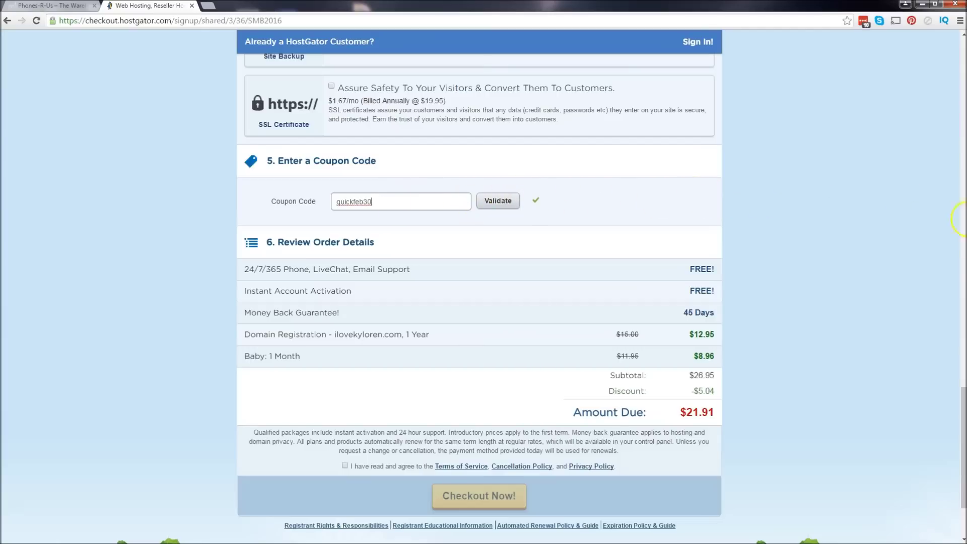
Agree to the HostGator terms of service.
{"action": "scroll", "coordinate": [964, 422], "scroll_direction": "down", "scroll_amount": 2}
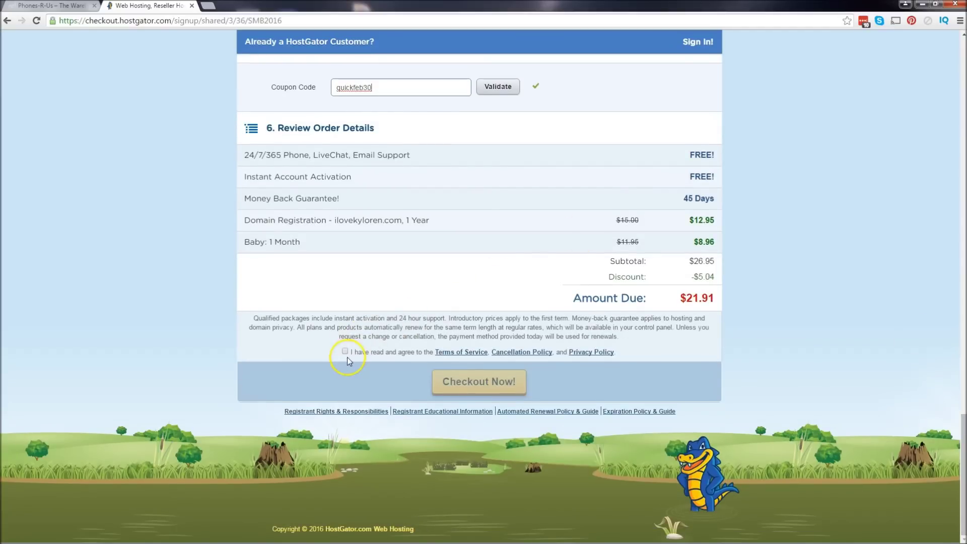
{"action": "left_click", "coordinate": [345, 352]}
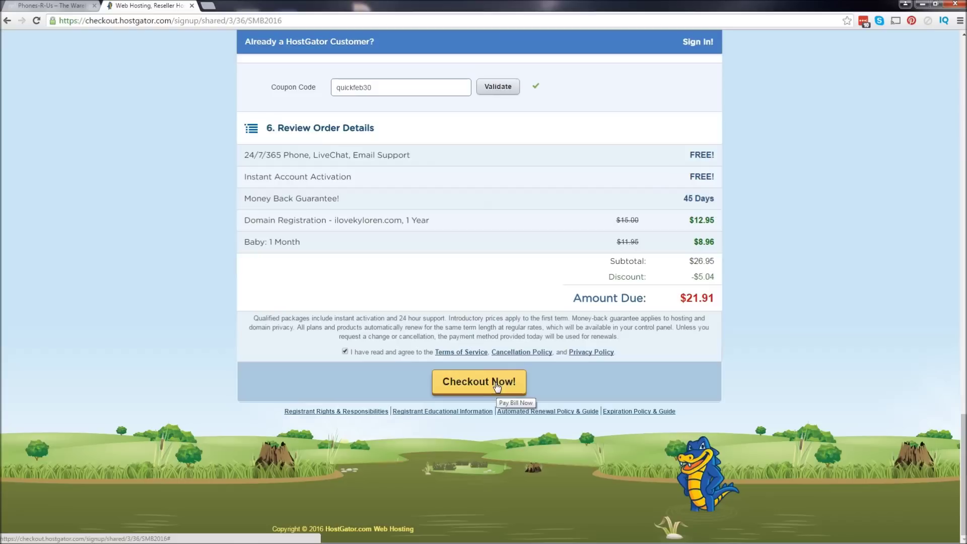
{"action": "mouse_move", "coordinate": [461, 543]}
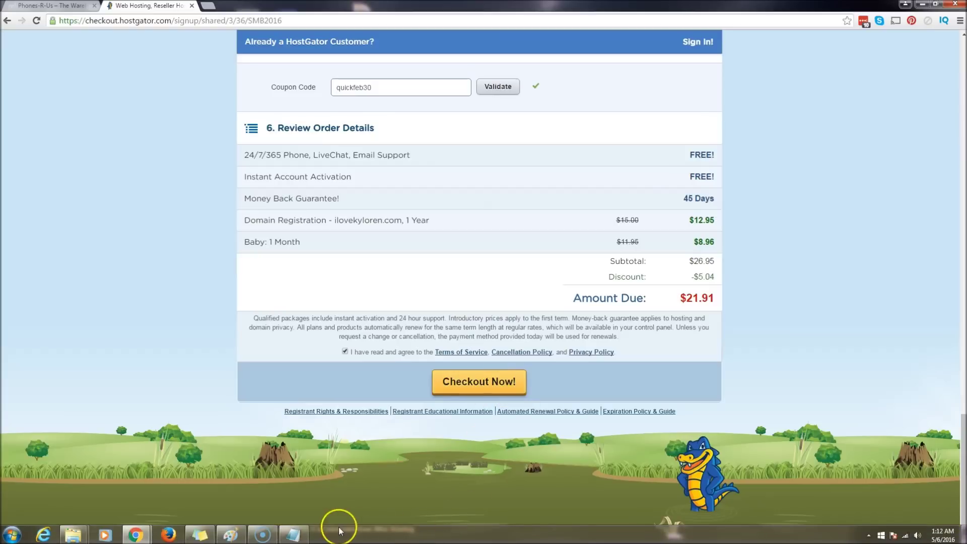
{"action": "left_click", "coordinate": [230, 537]}
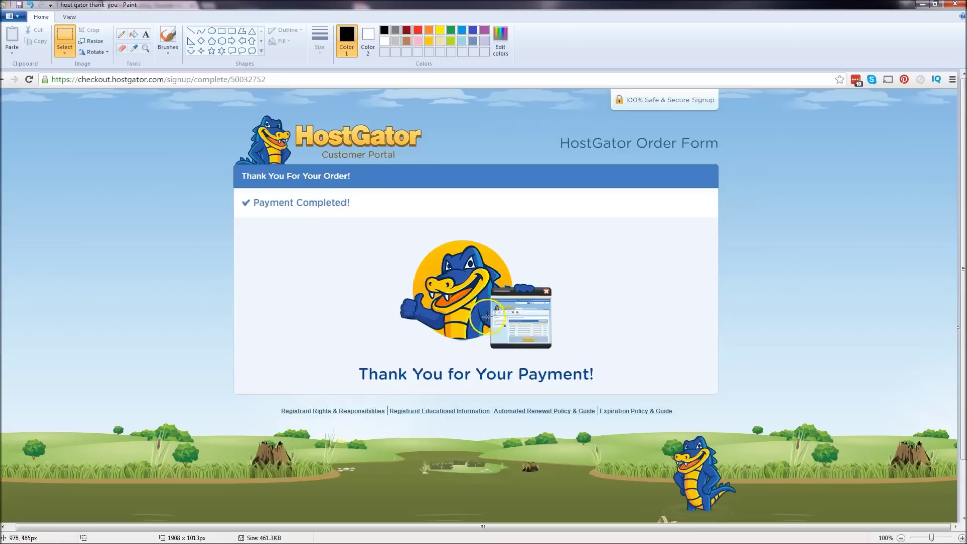
{"action": "left_click", "coordinate": [922, 4]}
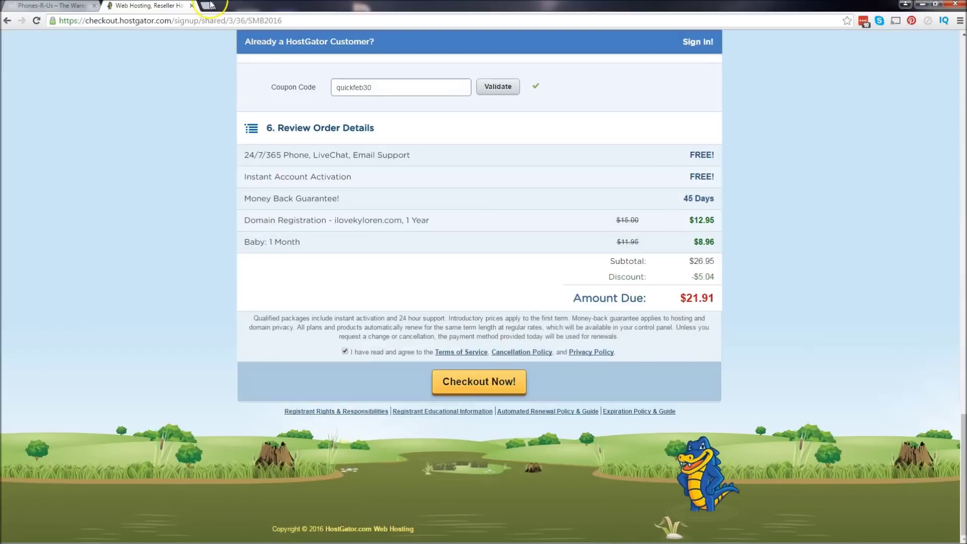
Search Google for hostgator and open the hostgator.com website.
{"action": "scroll", "coordinate": [665, 196], "scroll_direction": "up", "scroll_amount": 20}
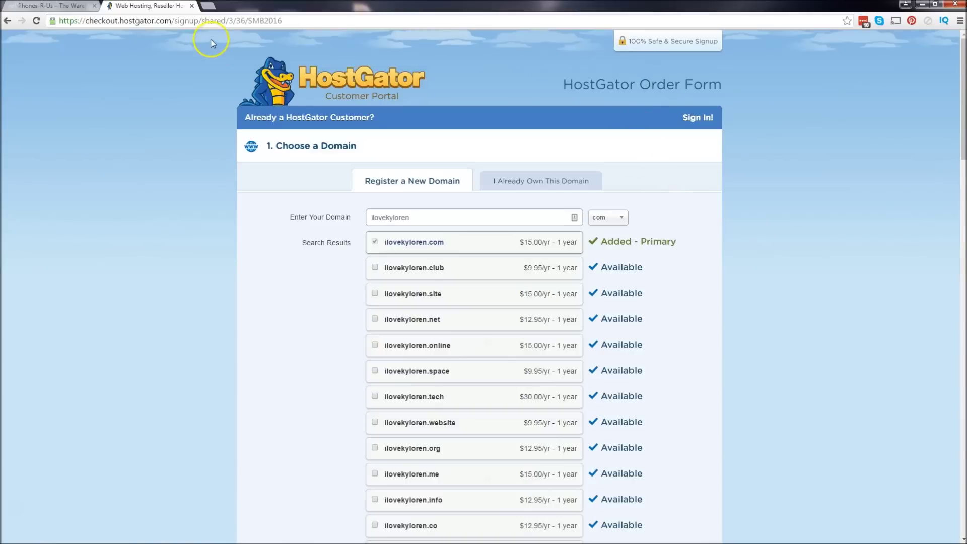
{"action": "left_click", "coordinate": [204, 21]}
{"action": "type", "text": "hsot"}
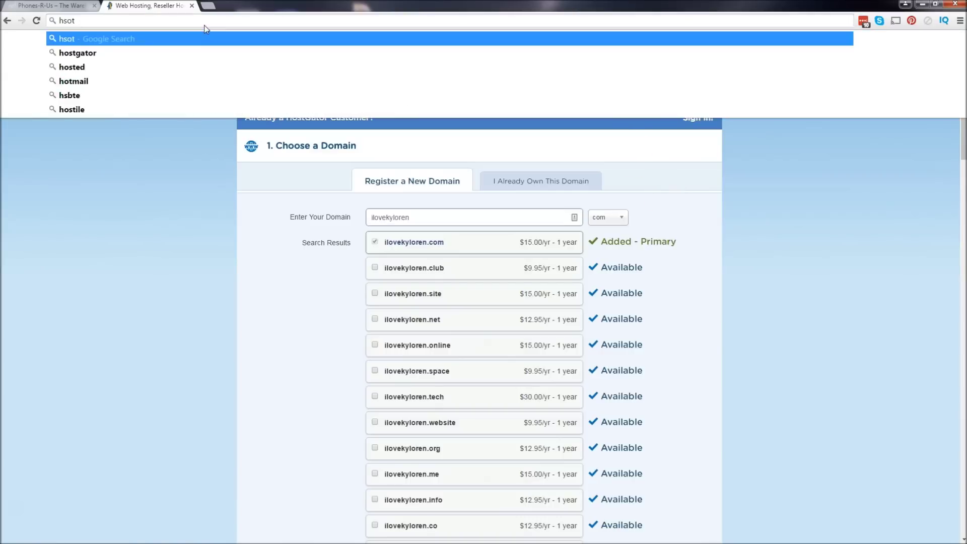
{"action": "key", "text": "Down"}
{"action": "key", "text": "Return"}
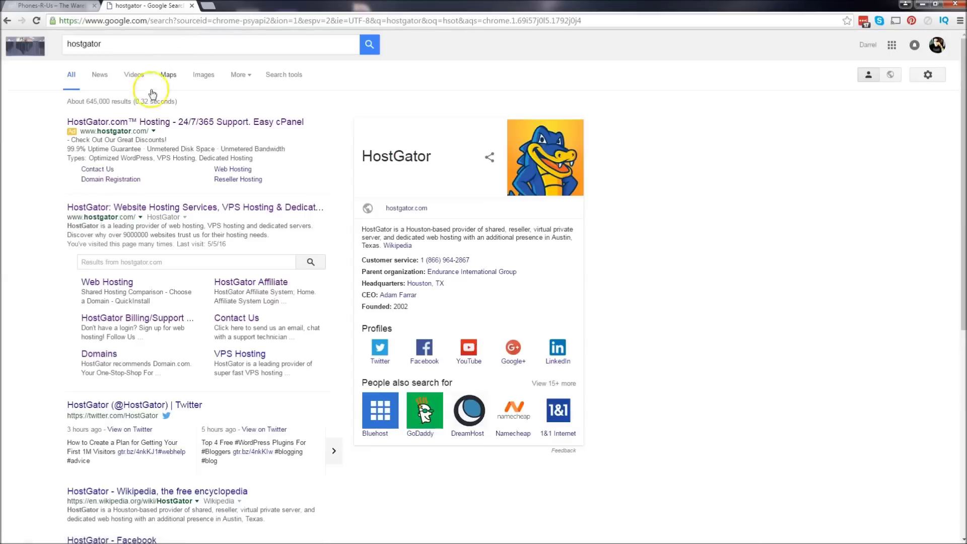
{"action": "left_click", "coordinate": [145, 207]}
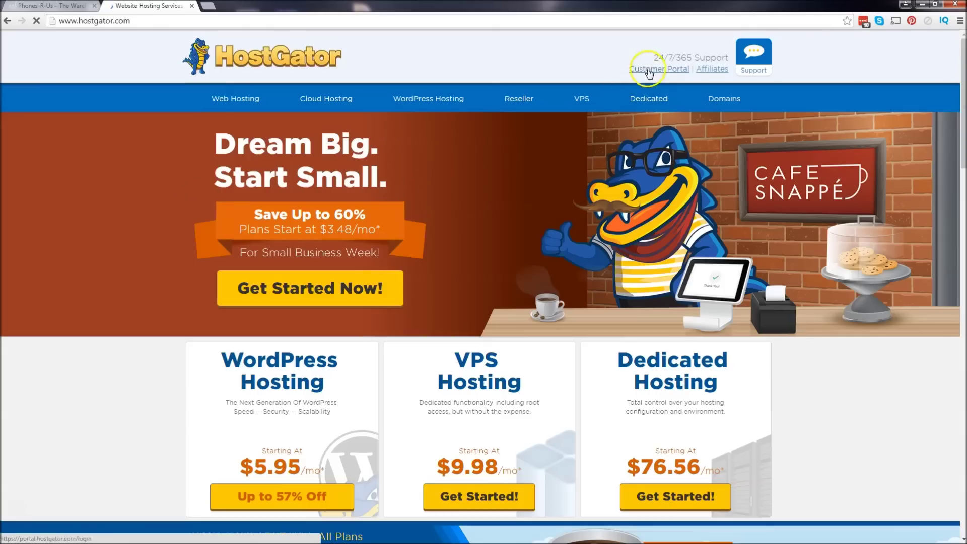
Open the Customer Portal, attempt a login, and retype the account password.
{"action": "left_click", "coordinate": [650, 68]}
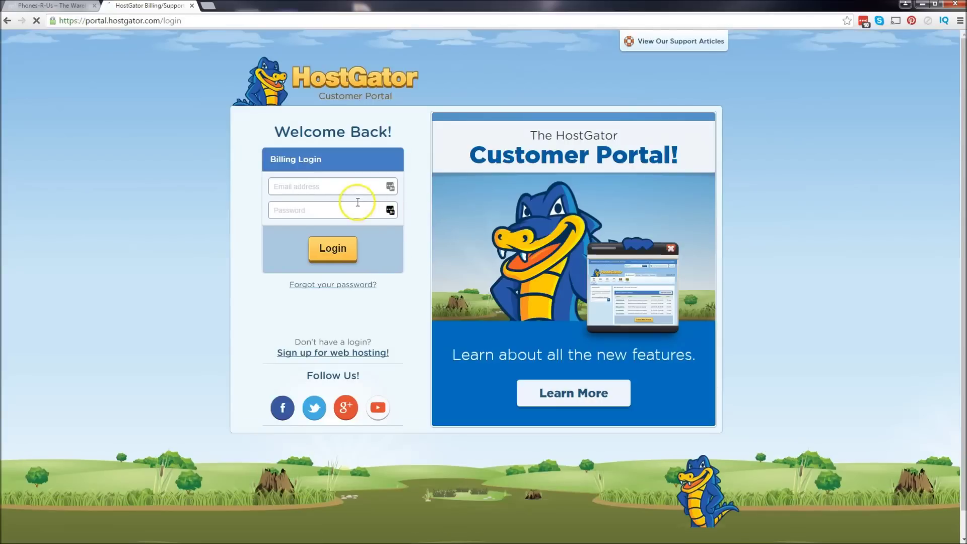
{"action": "left_click", "coordinate": [343, 248]}
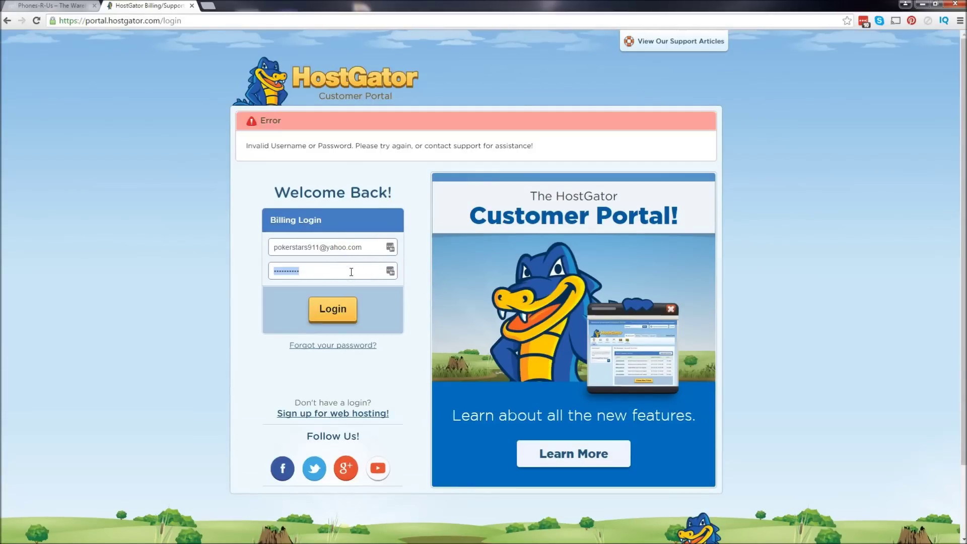
{"action": "type", "text": "*****"}
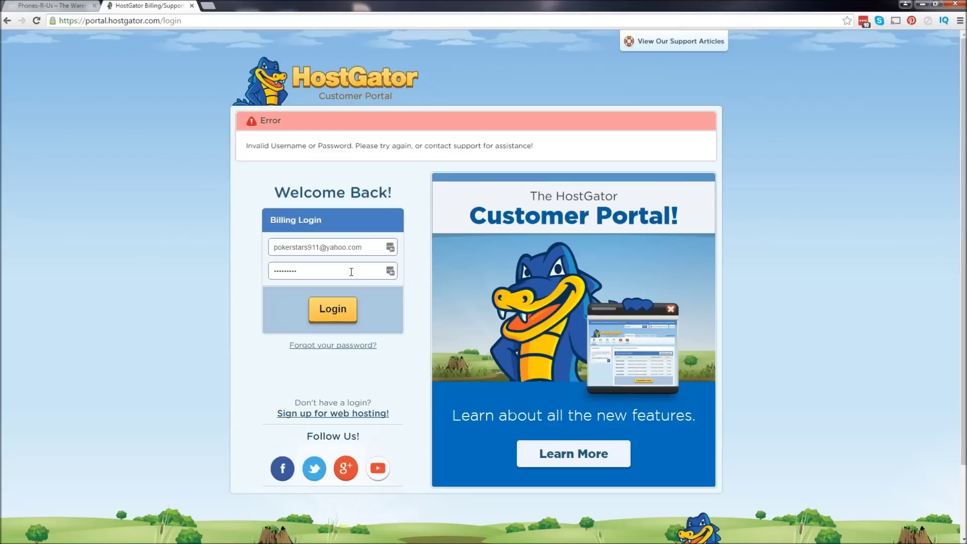
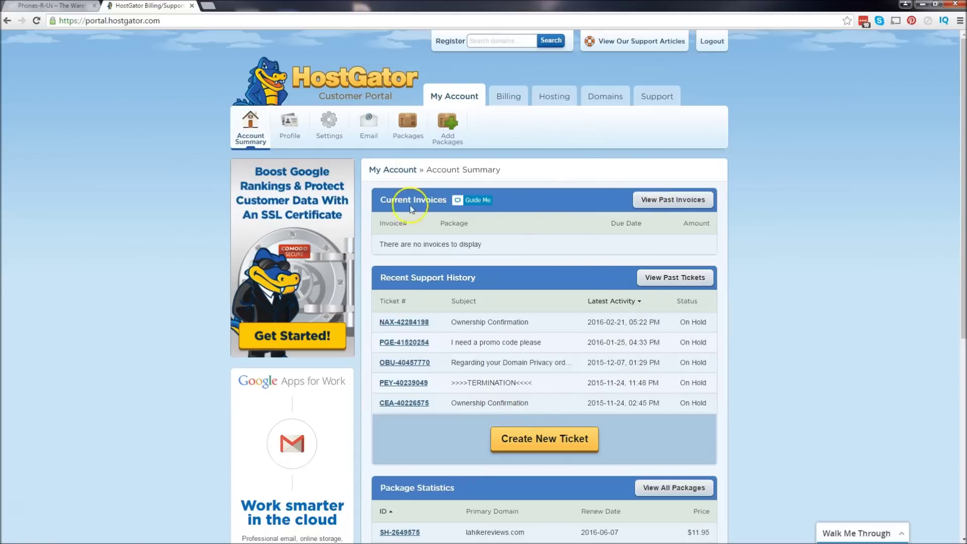
Bring the Notepad steps list in front of the HostGator Customer Portal.
{"action": "mouse_move", "coordinate": [334, 542]}
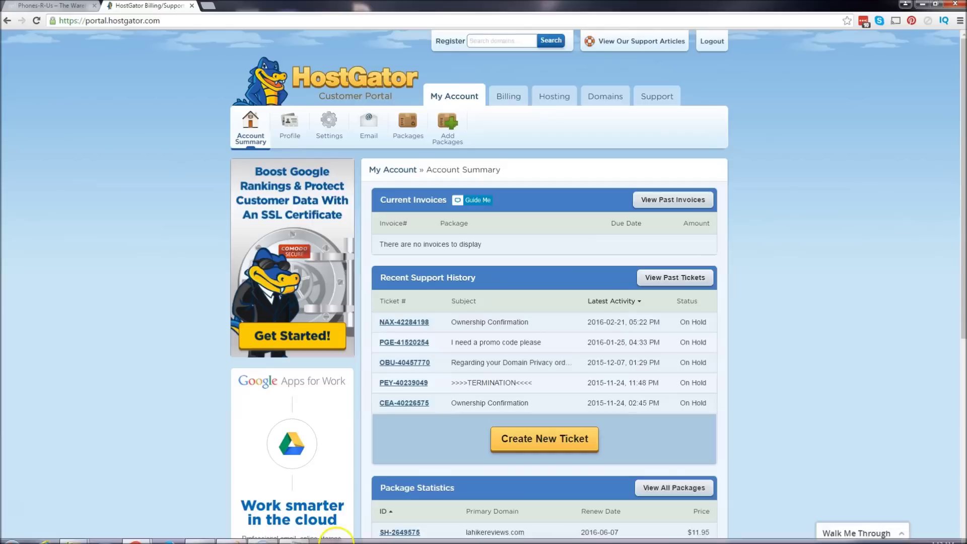
{"action": "left_click", "coordinate": [302, 535]}
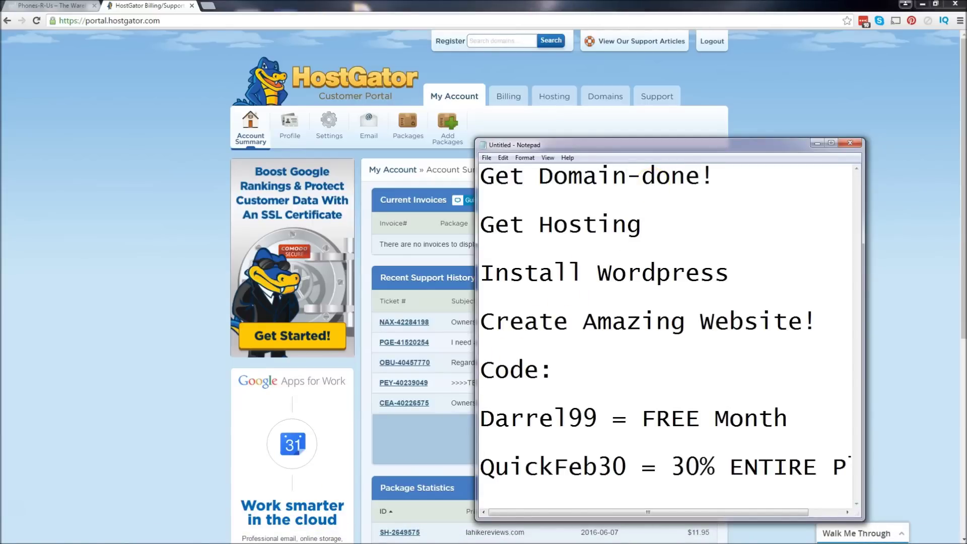
Append '-done!' to 'Get Hosting' in the checklist, then select the 'Install Wordpress' line.
{"action": "left_click", "coordinate": [653, 230]}
{"action": "type", "text": "-done!"}
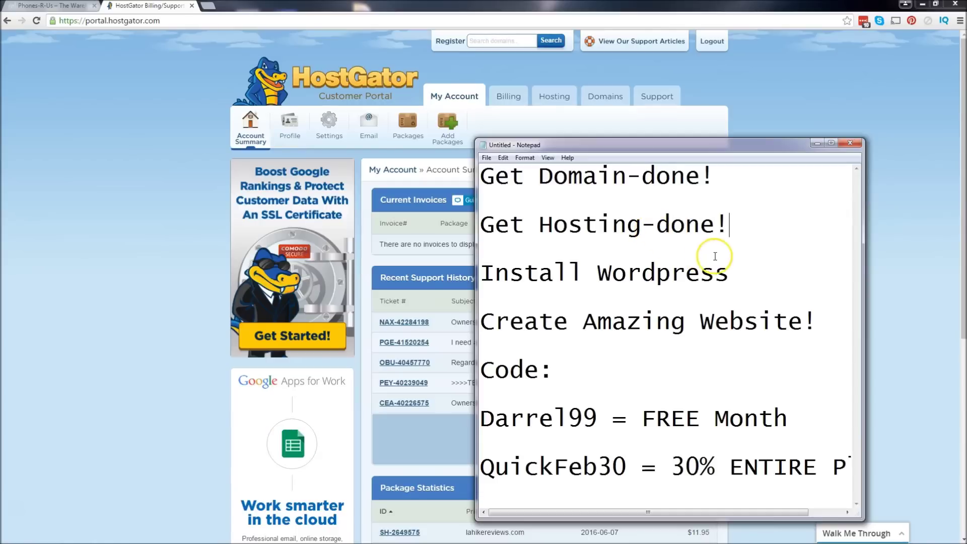
{"action": "mouse_move", "coordinate": [751, 274]}
{"action": "left_mouse_down"}
{"action": "mouse_move", "coordinate": [485, 283]}
{"action": "mouse_move", "coordinate": [490, 272]}
{"action": "mouse_move", "coordinate": [568, 270]}
{"action": "mouse_move", "coordinate": [744, 278]}
{"action": "left_mouse_up"}
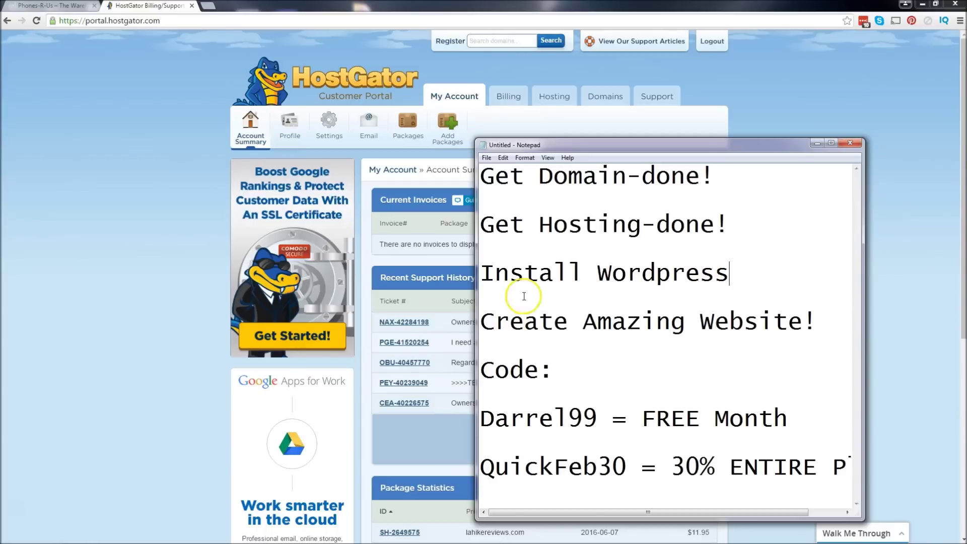
Open the HostGator 'Your Account Info' email in Yahoo Mail and restore the mail window.
{"action": "mouse_move", "coordinate": [311, 540]}
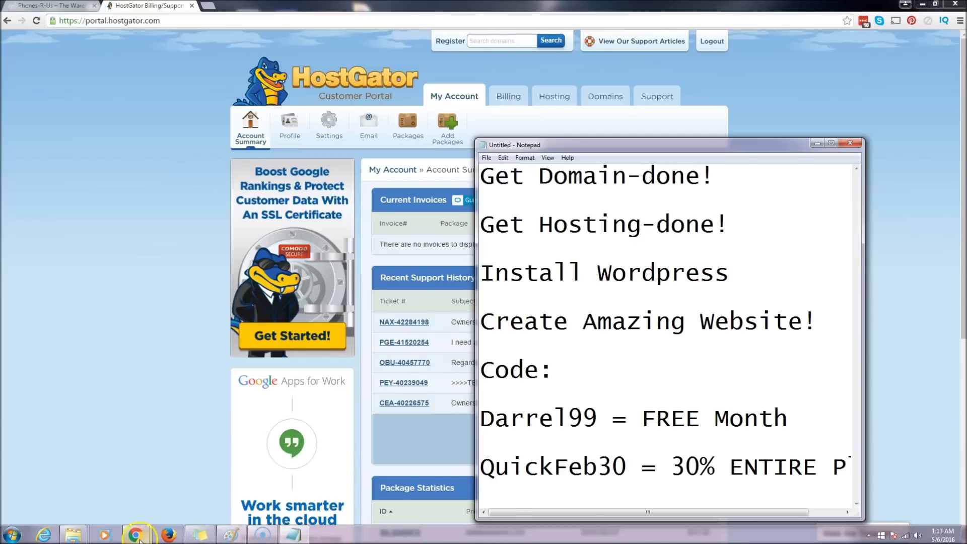
{"action": "mouse_move", "coordinate": [140, 538]}
{"action": "left_click", "coordinate": [173, 480]}
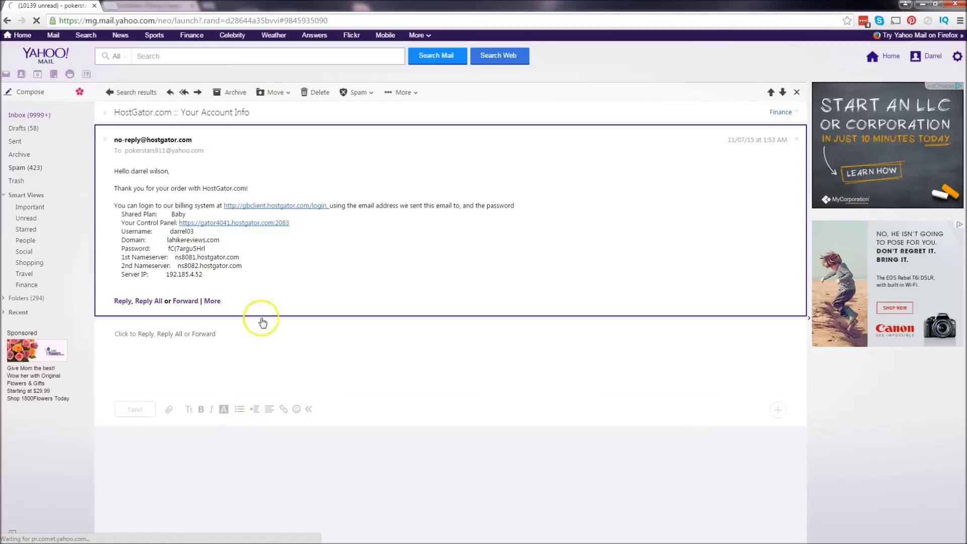
{"action": "triple_click", "coordinate": [174, 141]}
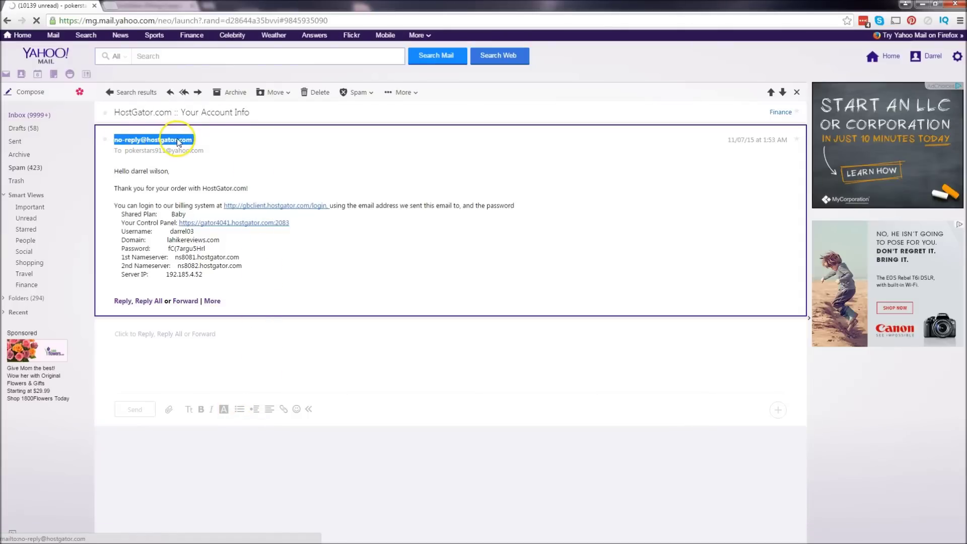
{"action": "mouse_move", "coordinate": [181, 141]}
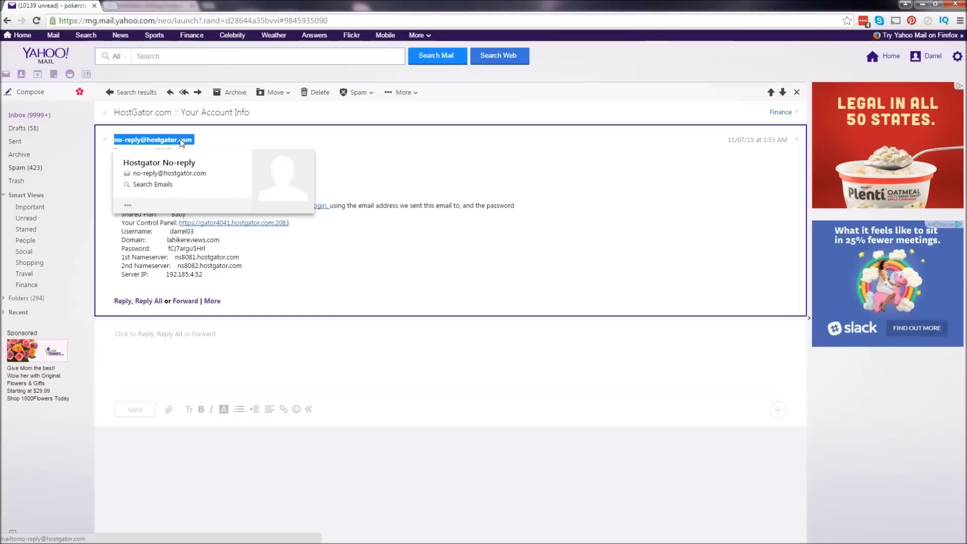
{"action": "left_click", "coordinate": [267, 239]}
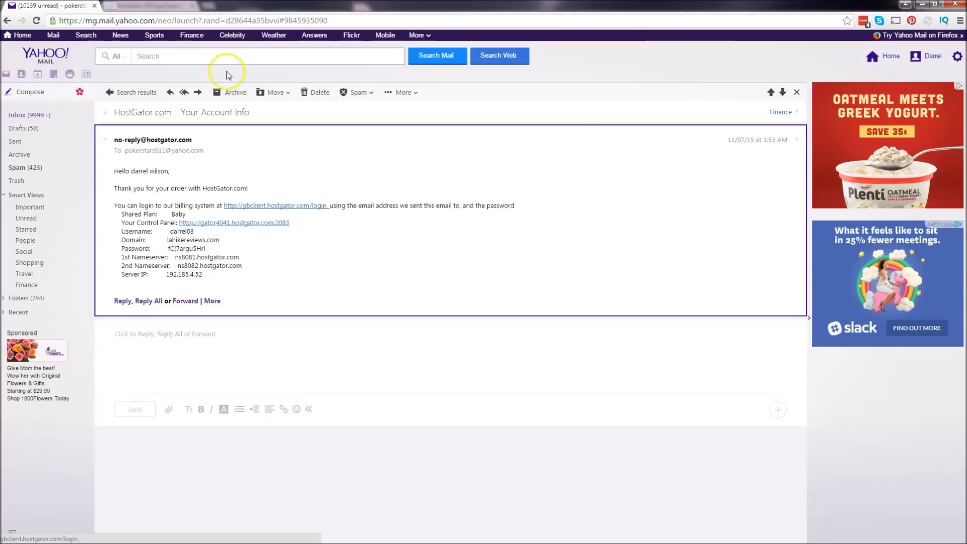
{"action": "double_click", "coordinate": [352, 7]}
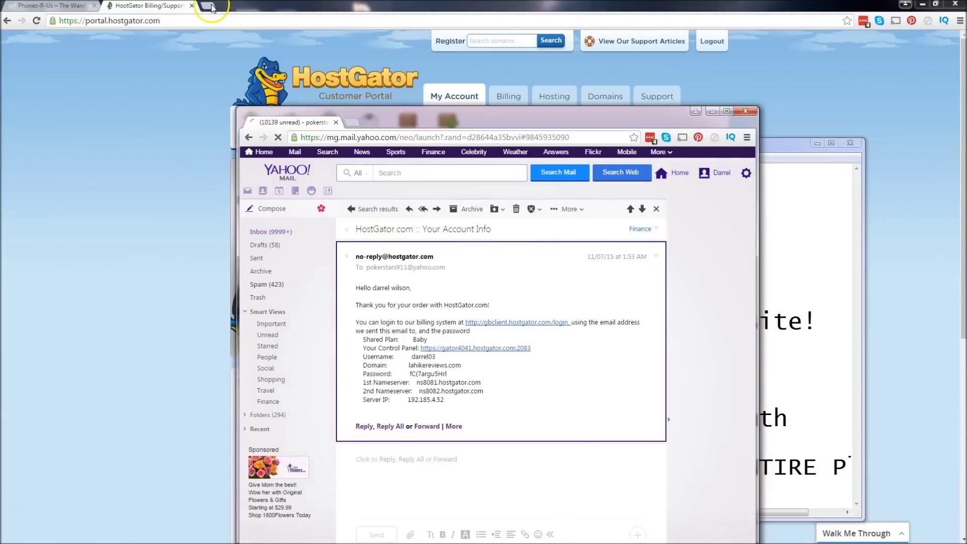
Load thedoghole.com/cpanel in a new tab to reach the cPanel login page.
{"action": "left_click", "coordinate": [207, 6]}
{"action": "type", "text": "the"}
{"action": "key", "text": "Return"}
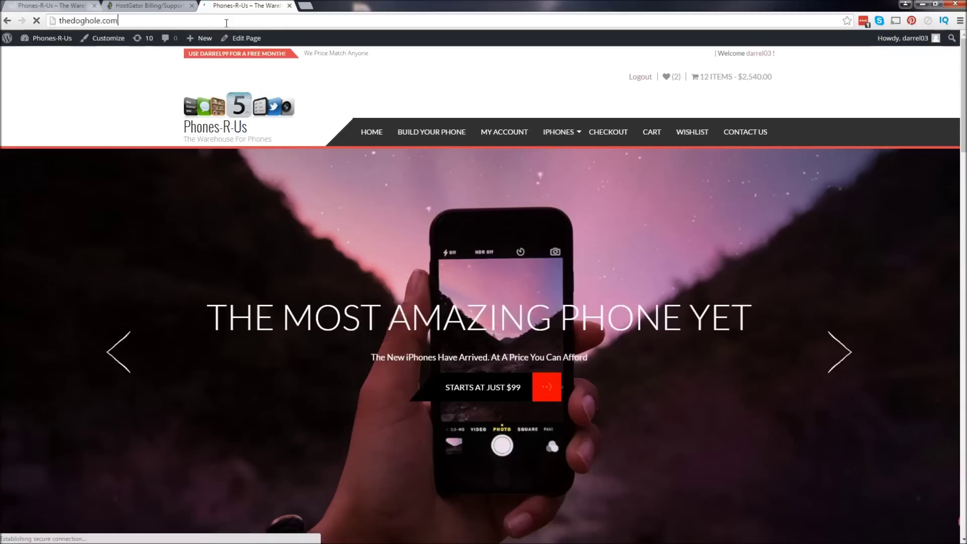
{"action": "type", "text": "/cpanel"}
{"action": "key", "text": "Return"}
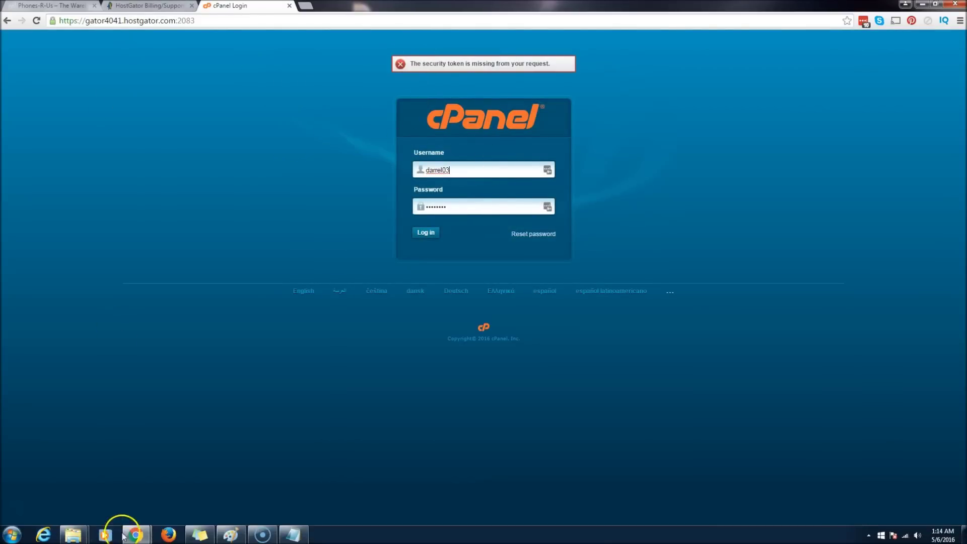
Move the welcome email tab into the main browser window and select the account password there.
{"action": "mouse_move", "coordinate": [171, 526]}
{"action": "left_click", "coordinate": [188, 476]}
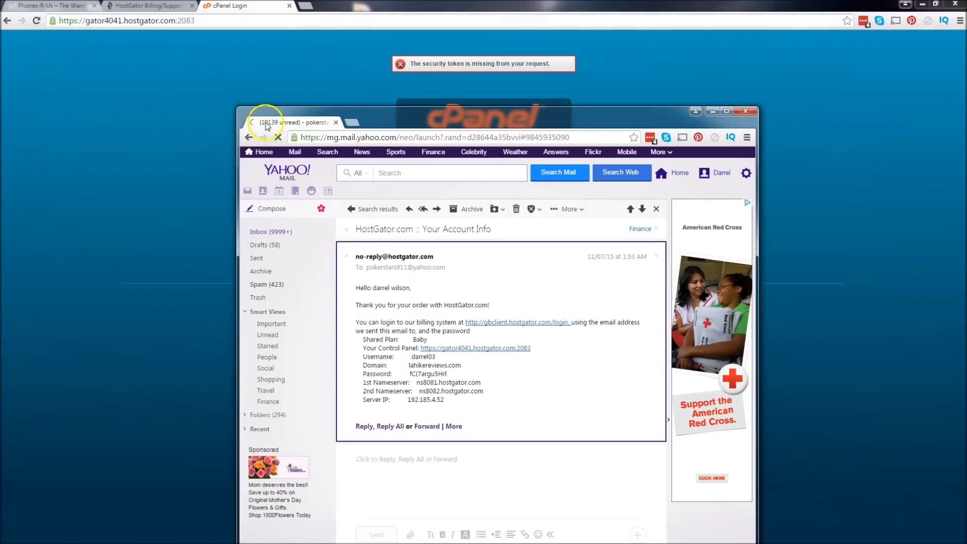
{"action": "left_click_drag", "start_coordinate": [262, 122], "coordinate": [347, 6]}
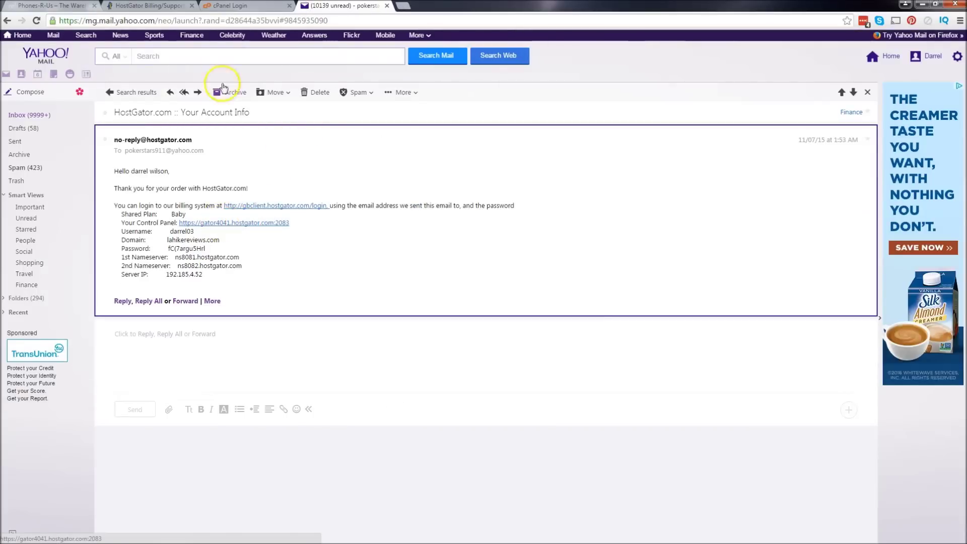
{"action": "left_click", "coordinate": [229, 6]}
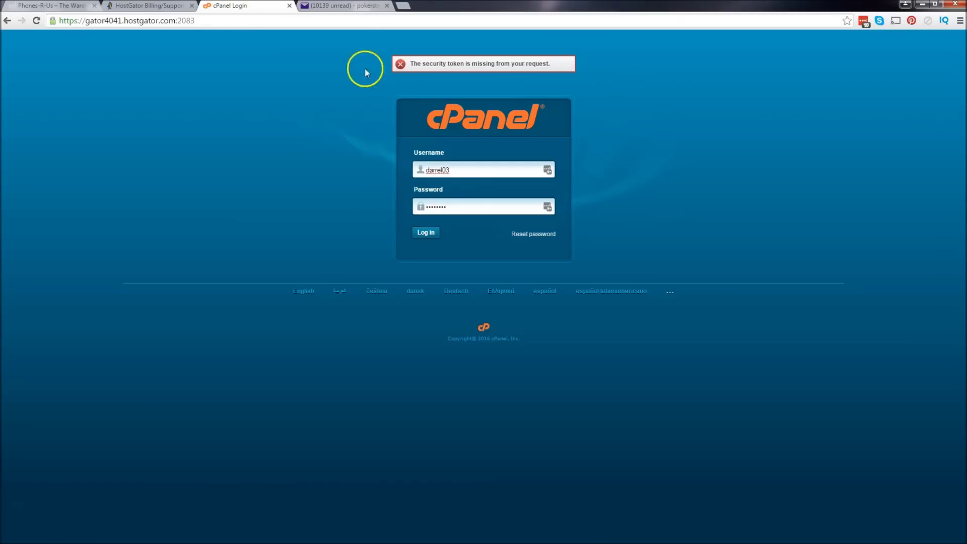
{"action": "left_click", "coordinate": [342, 6]}
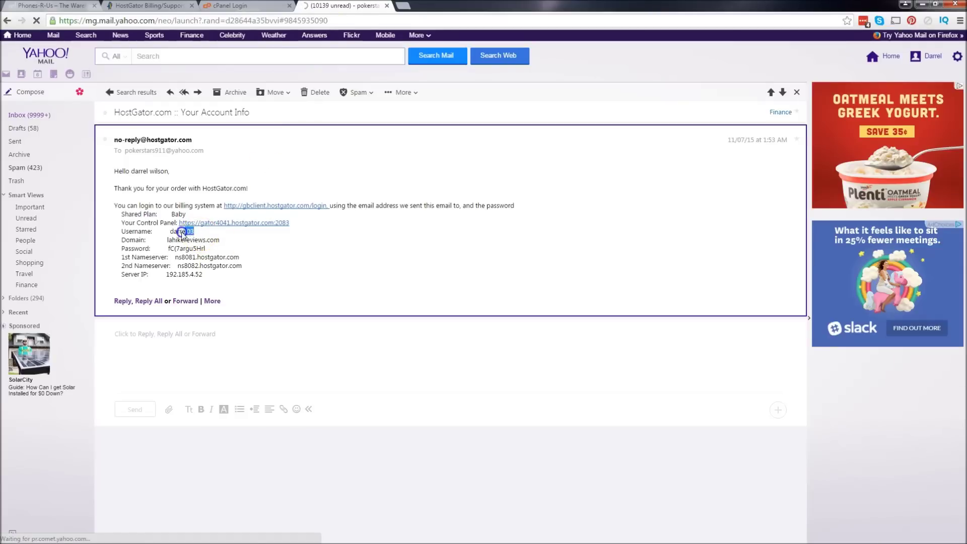
{"action": "left_click_drag", "start_coordinate": [205, 249], "coordinate": [168, 249]}
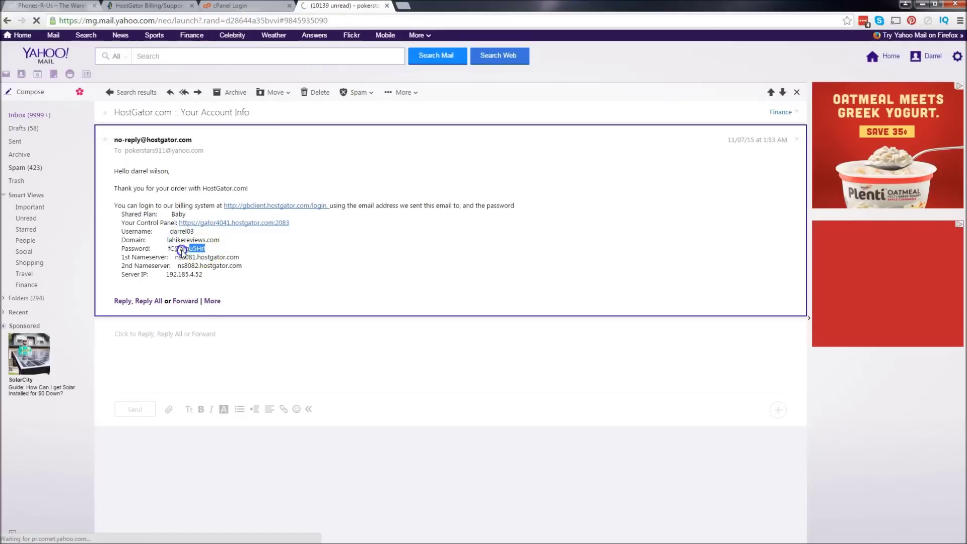
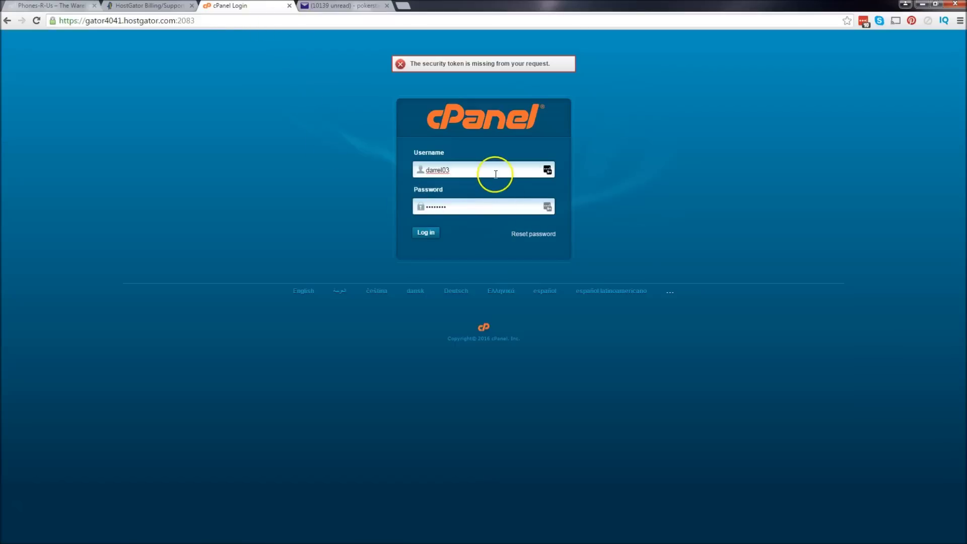
Re-enter the corrected account password and log in to HostGator cPanel.
{"action": "left_click", "coordinate": [418, 210]}
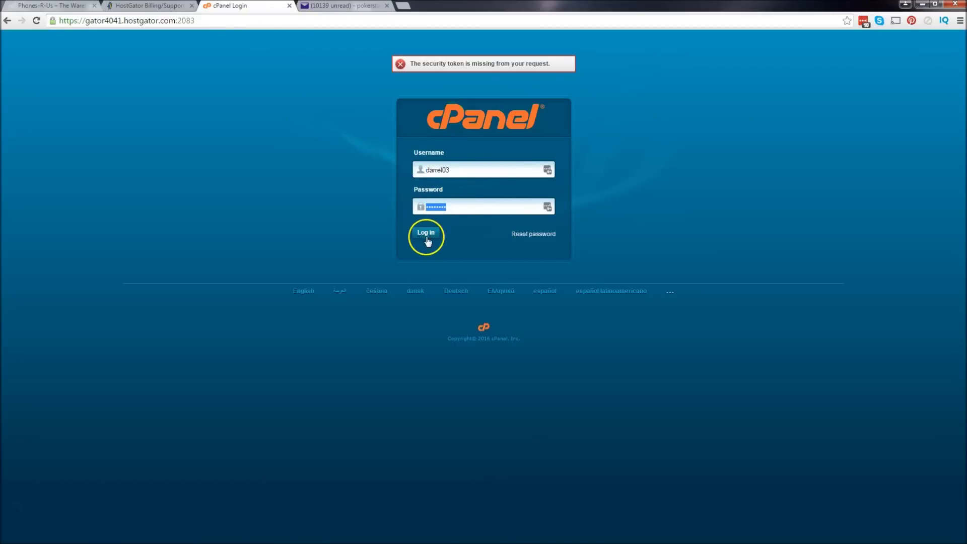
{"action": "left_click", "coordinate": [431, 231]}
{"action": "double_click", "coordinate": [452, 206]}
{"action": "key", "text": "BackSpace"}
{"action": "type", "text": "•••••••••"}
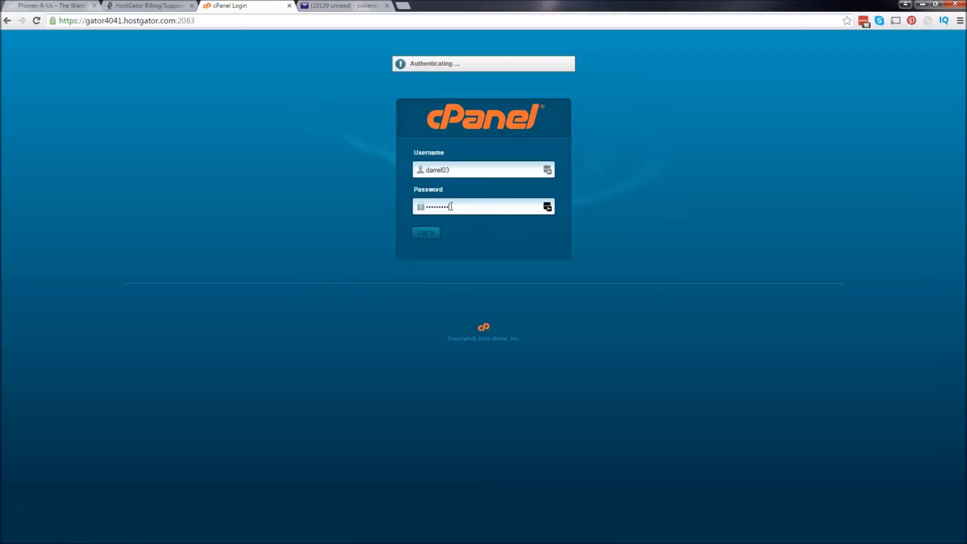
{"action": "double_click", "coordinate": [452, 207]}
{"action": "type", "text": "•••••••••"}
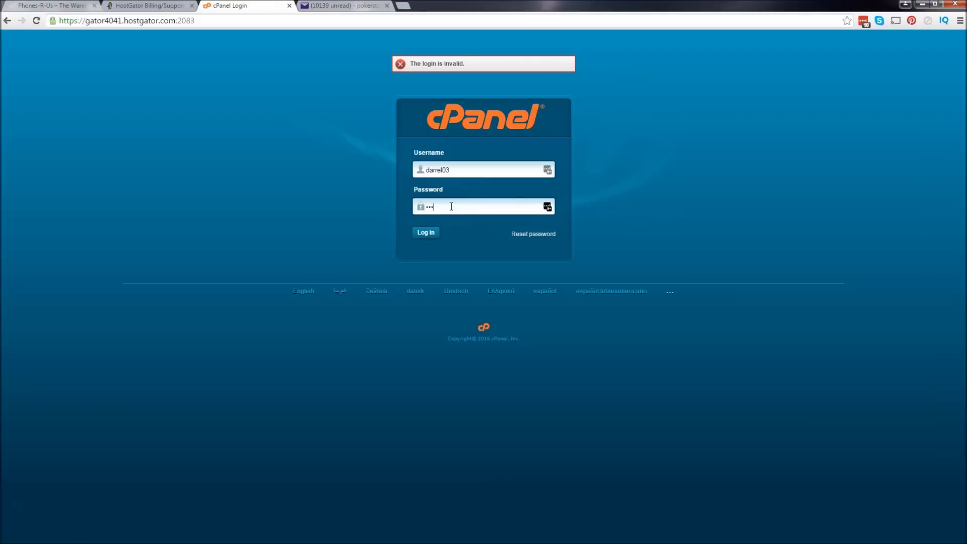
{"action": "key", "text": "Return"}
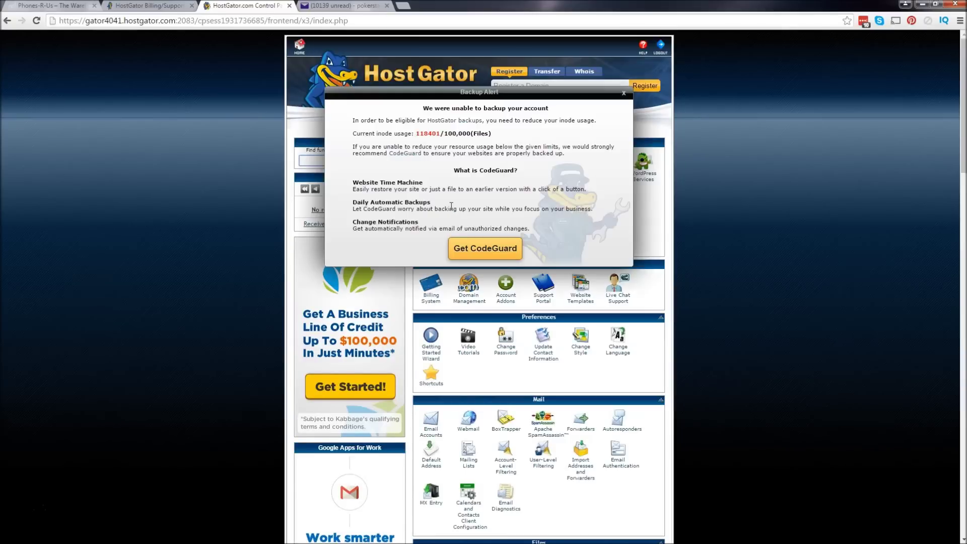
Dismiss the inode-usage Backup Alert and open QuickInstall from the cPanel Software section.
{"action": "left_click_drag", "start_coordinate": [492, 133], "coordinate": [402, 133]}
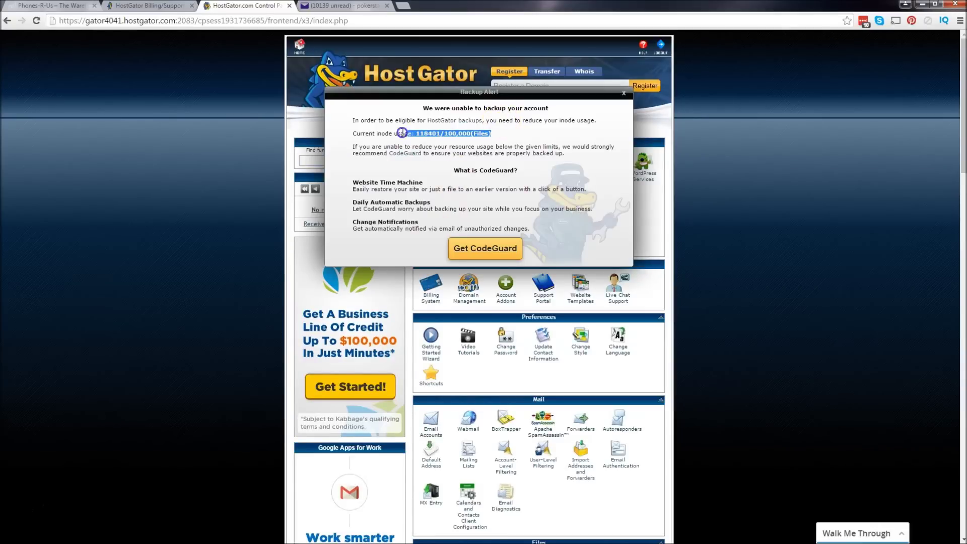
{"action": "left_click", "coordinate": [625, 93]}
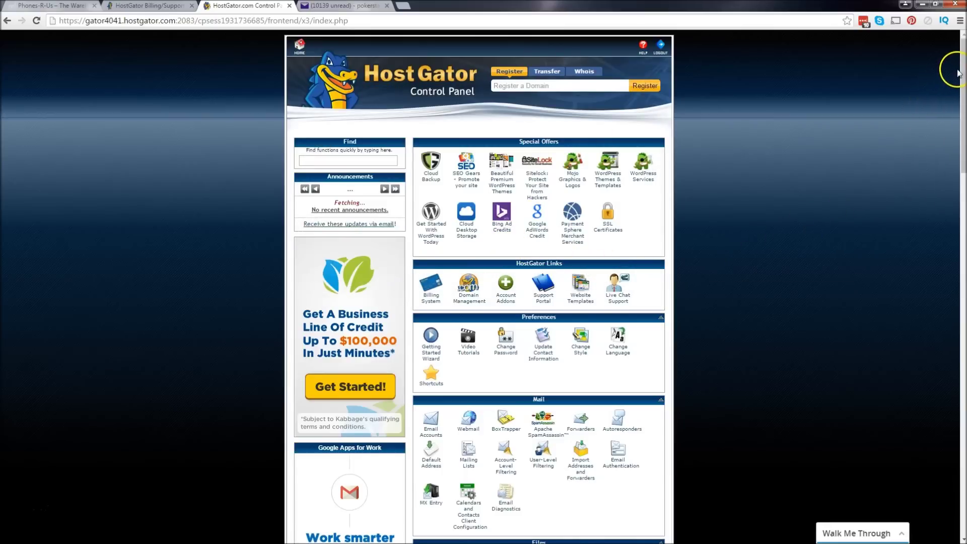
{"action": "scroll", "coordinate": [963, 68], "scroll_direction": "down", "scroll_amount": 1}
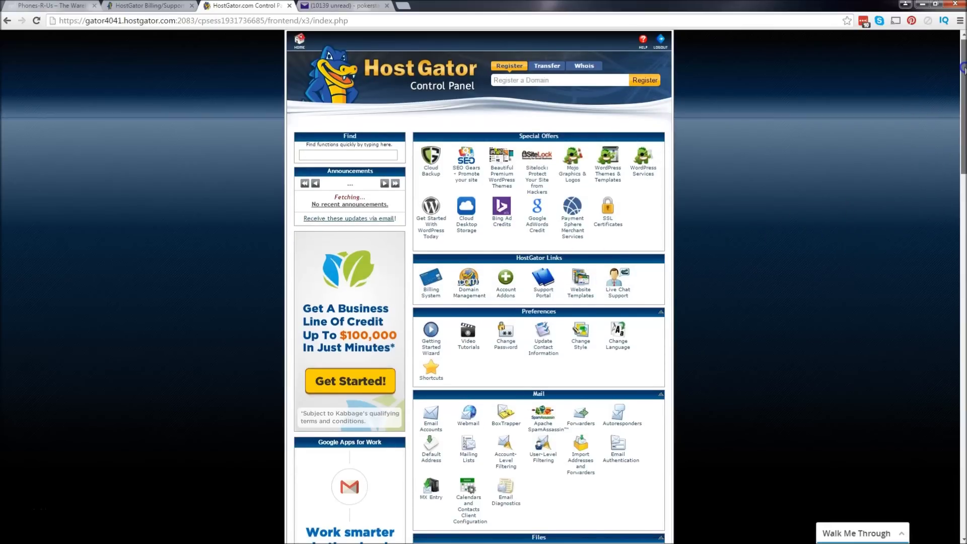
{"action": "scroll", "coordinate": [963, 68], "scroll_direction": "down", "scroll_amount": 1}
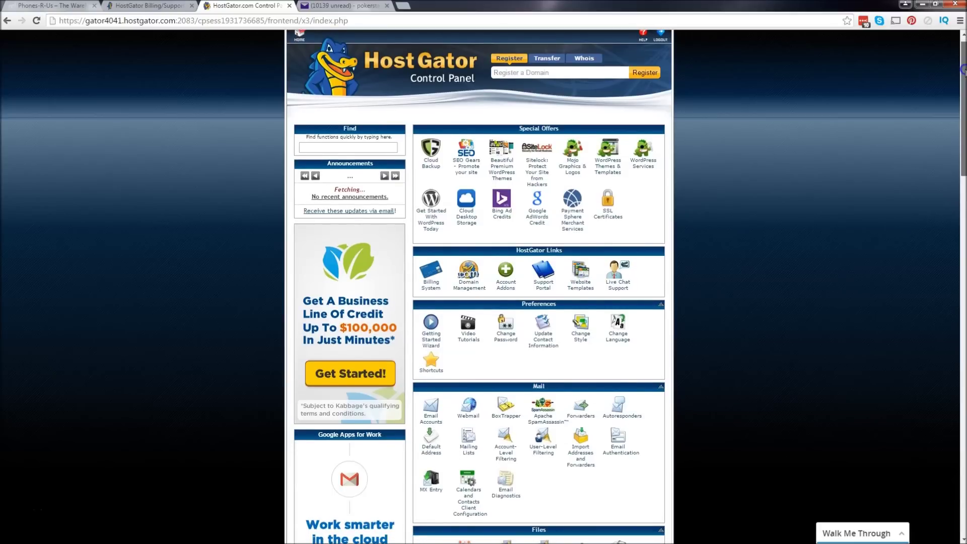
{"action": "left_click_drag", "start_coordinate": [962, 69], "coordinate": [963, 241]}
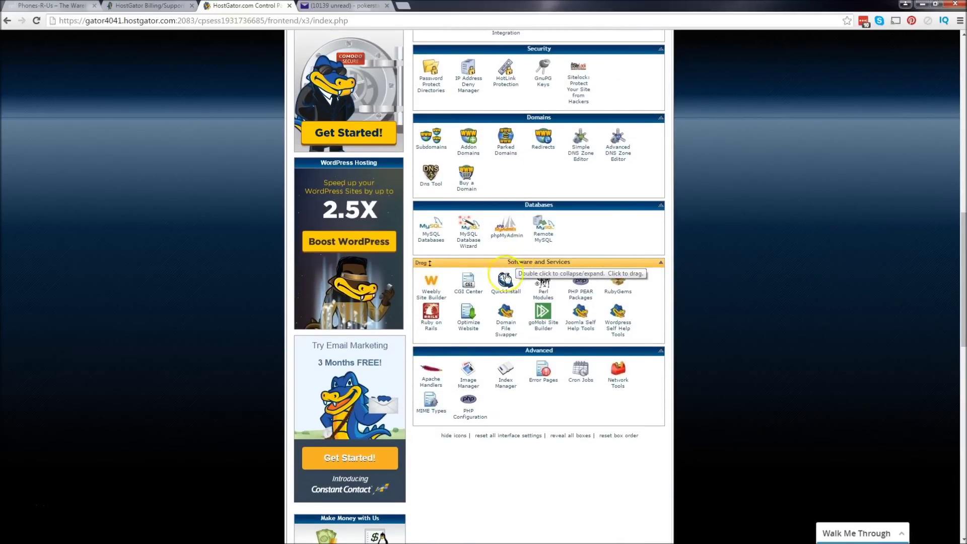
{"action": "left_click", "coordinate": [503, 291]}
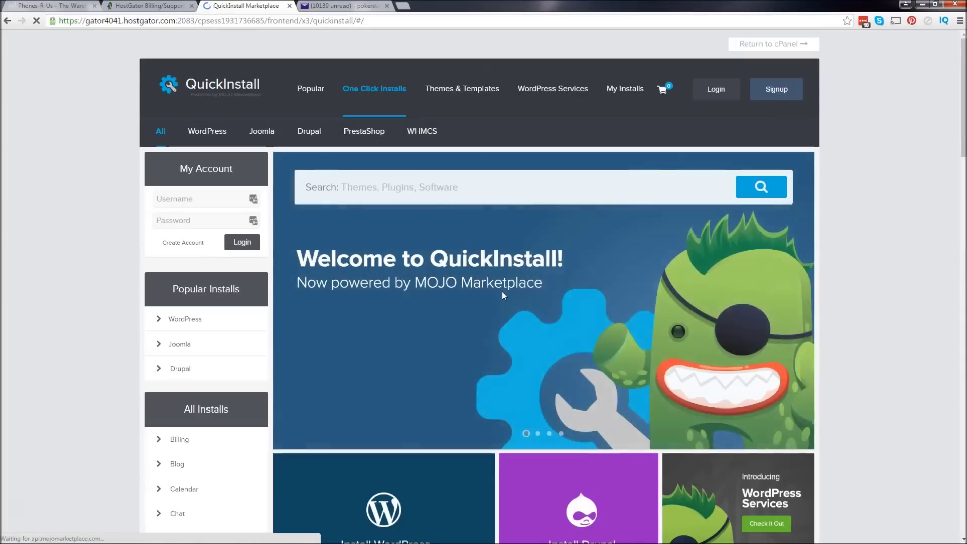
Open WordPress in QuickInstall and reveal the free Install WordPress form.
{"action": "left_click", "coordinate": [638, 298]}
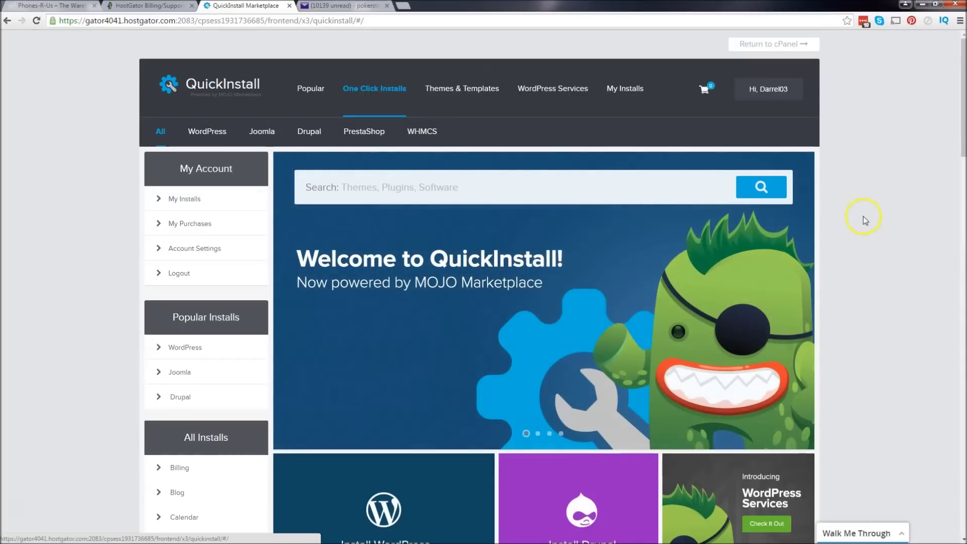
{"action": "left_click_drag", "start_coordinate": [961, 100], "coordinate": [961, 159]}
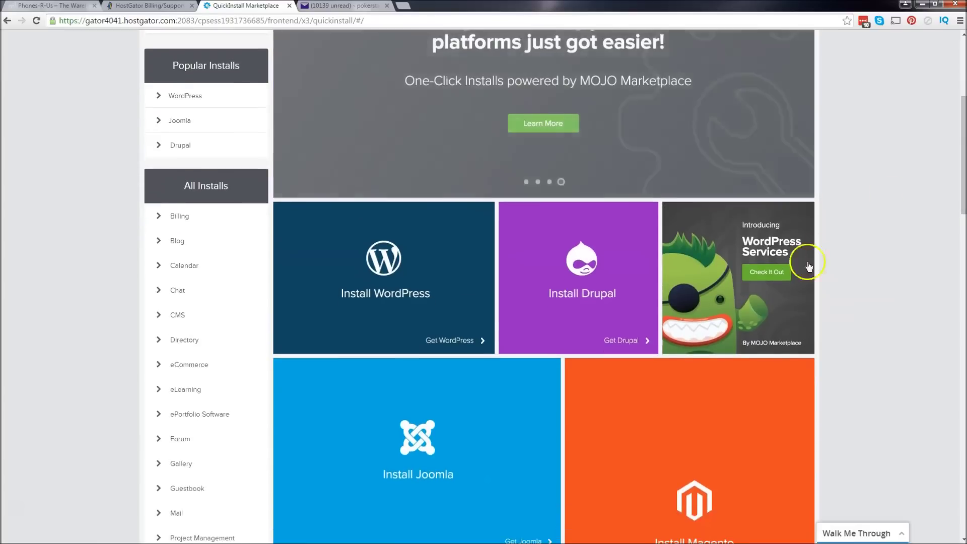
{"action": "left_click", "coordinate": [371, 276]}
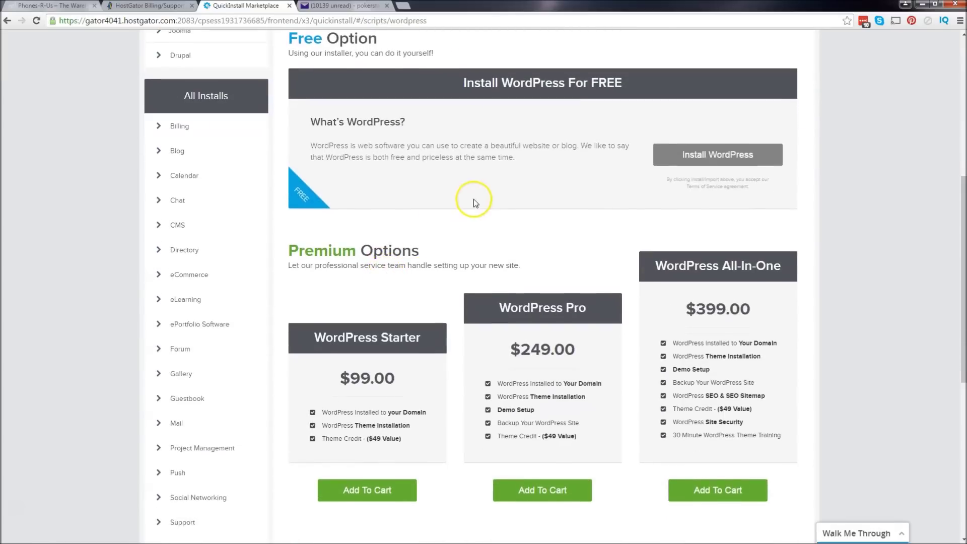
{"action": "left_click_drag", "start_coordinate": [458, 89], "coordinate": [636, 84]}
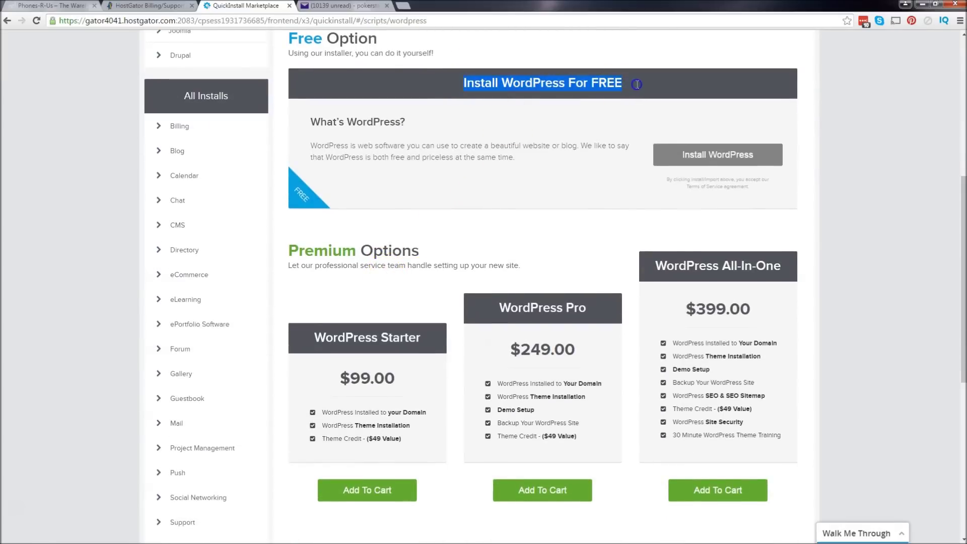
{"action": "left_click", "coordinate": [699, 155]}
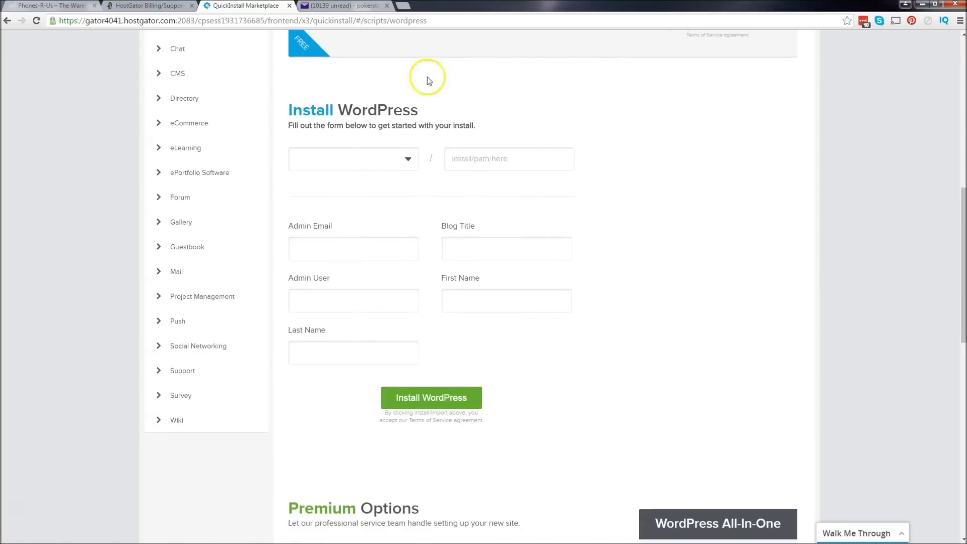
Choose greatwebsite1.com as the WordPress install domain.
{"action": "left_click", "coordinate": [409, 160]}
{"action": "left_click", "coordinate": [436, 197]}
{"action": "mouse_move", "coordinate": [436, 199]}
{"action": "left_mouse_down"}
{"action": "mouse_move", "coordinate": [436, 296]}
{"action": "mouse_move", "coordinate": [433, 201]}
{"action": "left_mouse_up"}
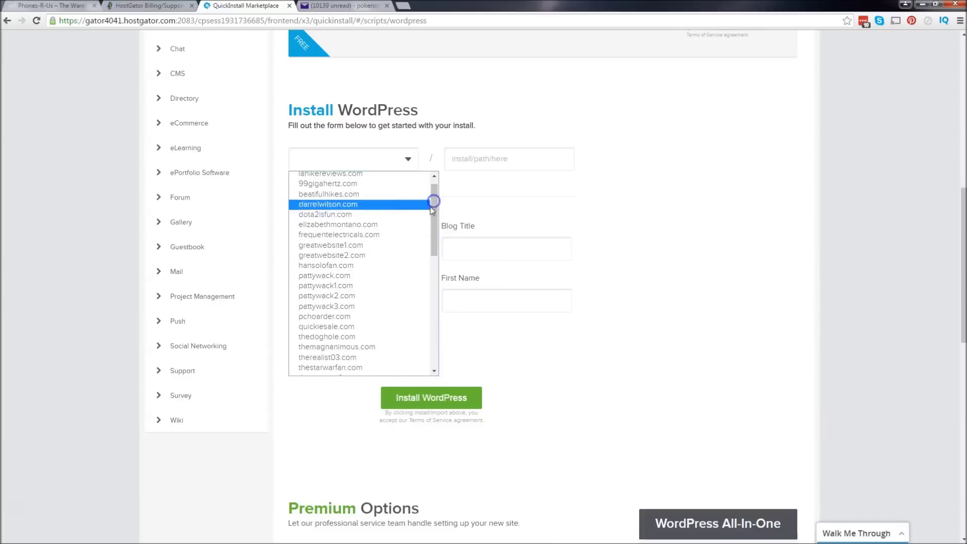
{"action": "left_click", "coordinate": [395, 245]}
Autofill the admin details, enter blog title 'howdy', and start the WordPress installation.
{"action": "left_click", "coordinate": [384, 252]}
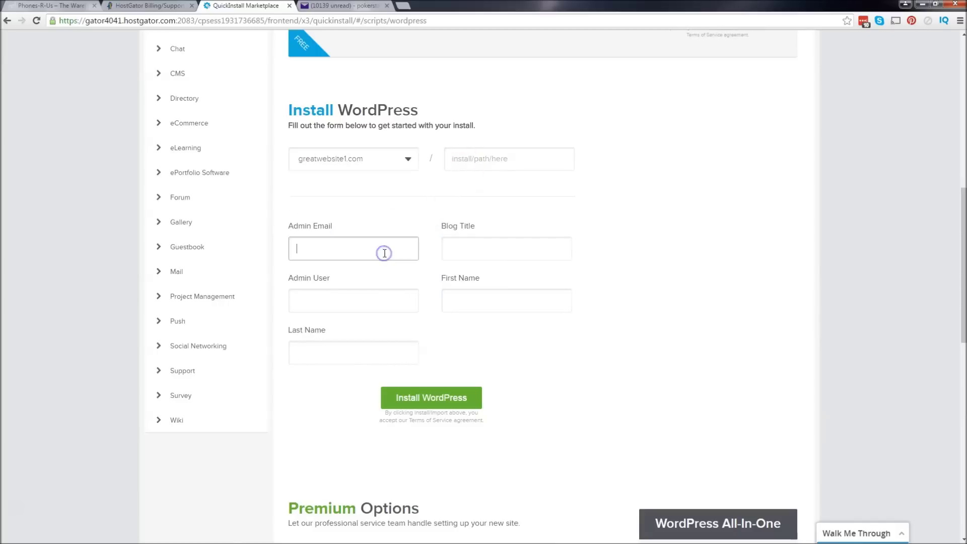
{"action": "type", "text": "tas"}
{"action": "left_click", "coordinate": [385, 267]}
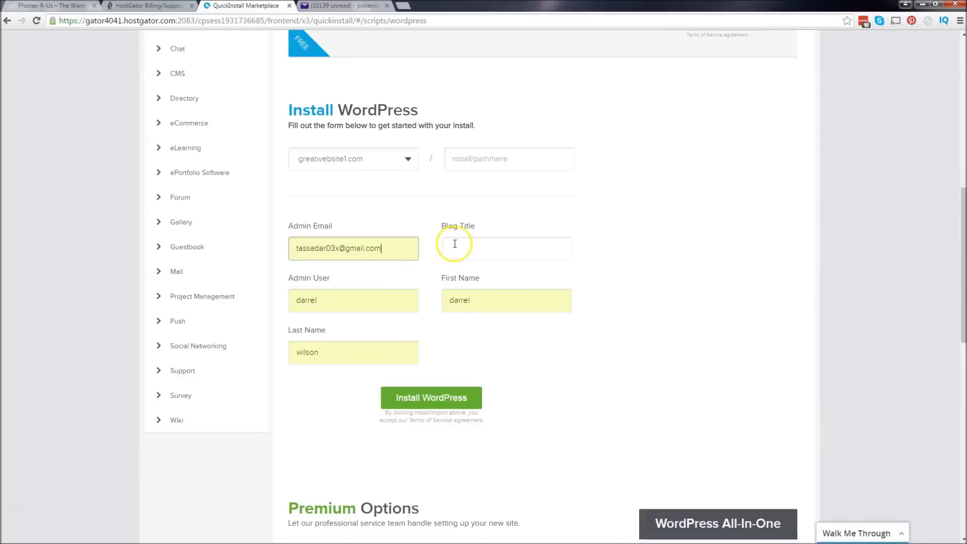
{"action": "left_click", "coordinate": [455, 244]}
{"action": "type", "text": "howdy"}
{"action": "key", "text": "Tab"}
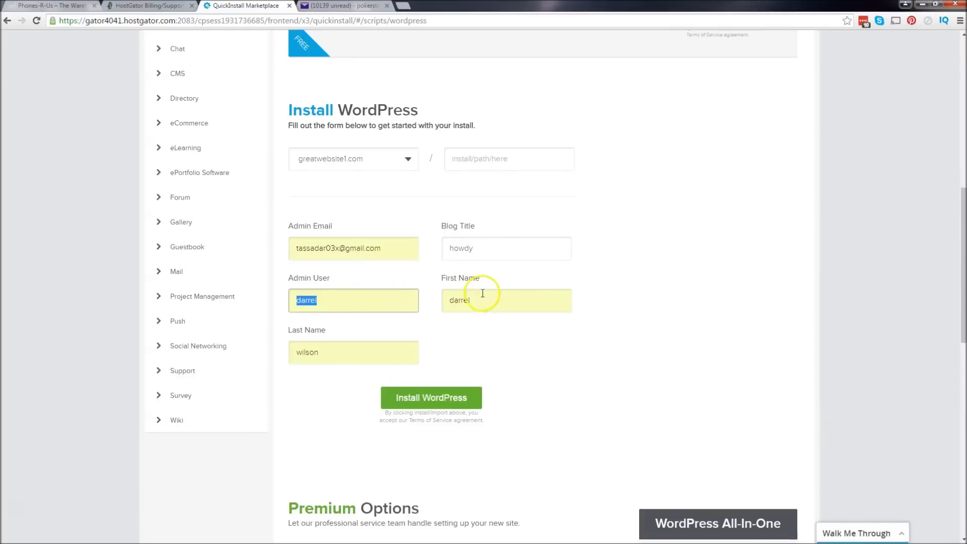
{"action": "key", "text": "Tab"}
{"action": "key", "text": "Tab"}
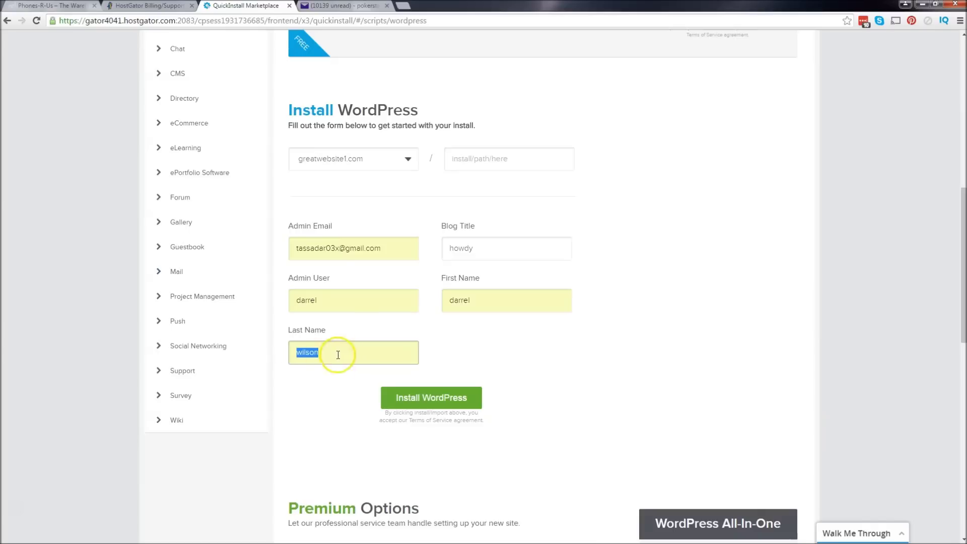
{"action": "left_click", "coordinate": [442, 361]}
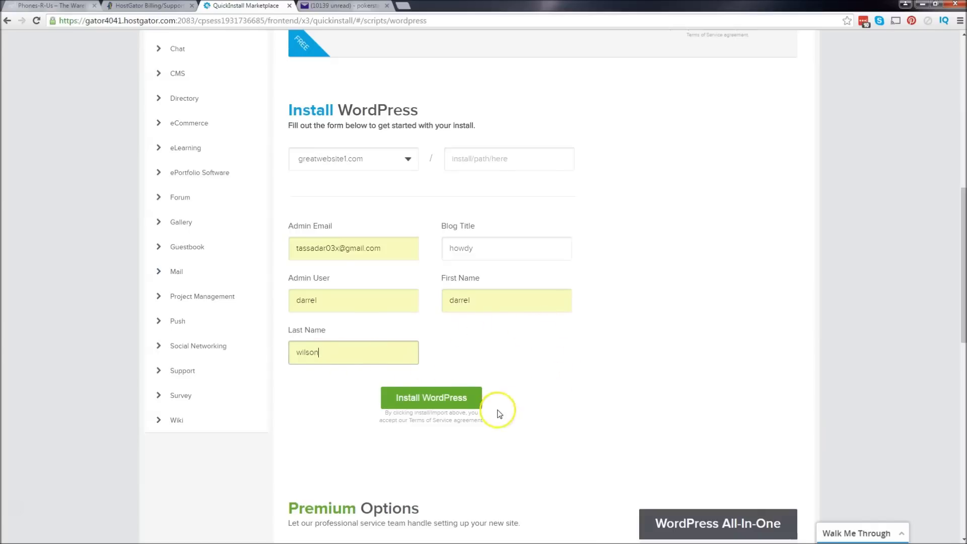
{"action": "left_click", "coordinate": [454, 397]}
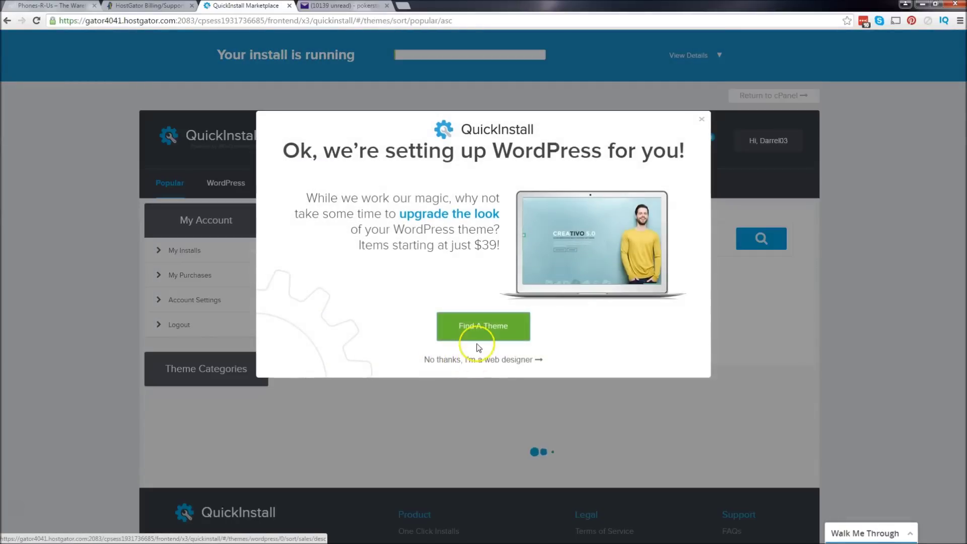
Decline the theme upsell and view the new install's login credentials.
{"action": "left_click", "coordinate": [458, 360]}
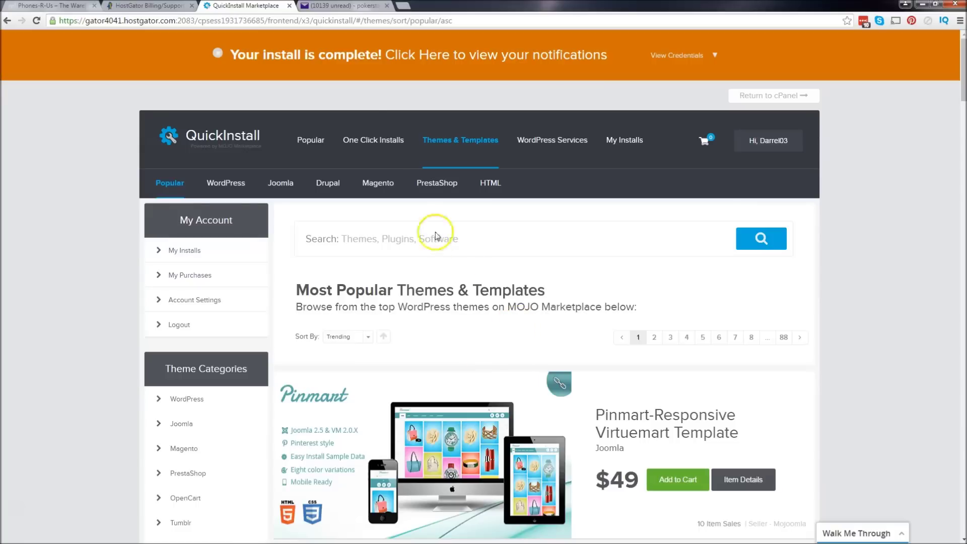
{"action": "left_click", "coordinate": [715, 56]}
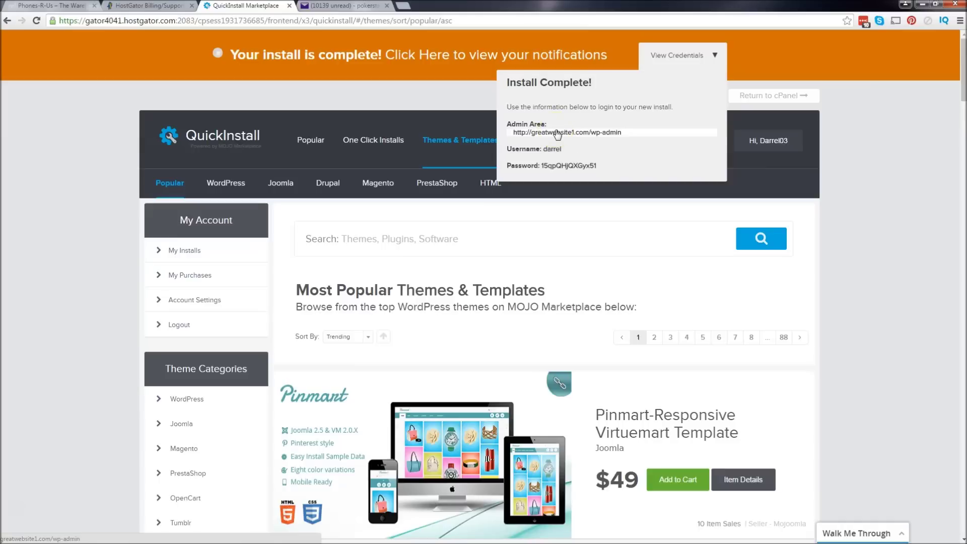
{"action": "double_click", "coordinate": [544, 150]}
Copy the generated admin password and open the greatwebsite1.com/wp-admin login page.
{"action": "left_click_drag", "start_coordinate": [596, 166], "coordinate": [540, 167]}
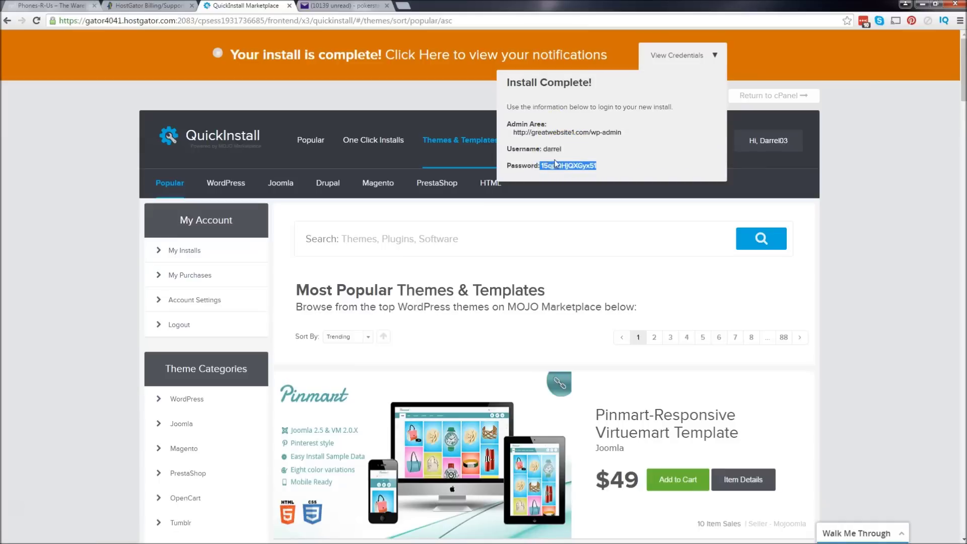
{"action": "left_click", "coordinate": [580, 143]}
{"action": "left_click", "coordinate": [597, 164]}
{"action": "left_click_drag", "start_coordinate": [598, 164], "coordinate": [542, 166]}
{"action": "right_click", "coordinate": [542, 166]}
{"action": "left_click", "coordinate": [561, 179]}
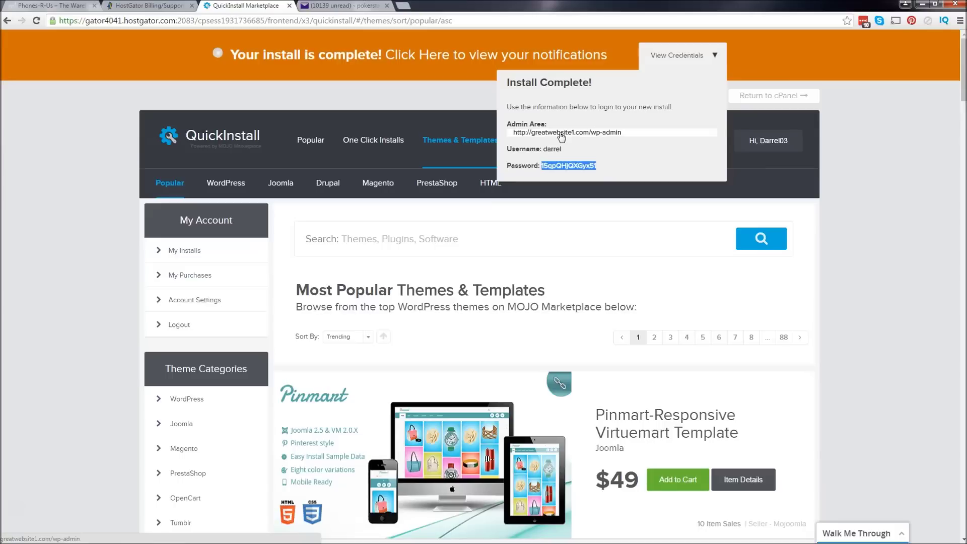
{"action": "left_click", "coordinate": [561, 133]}
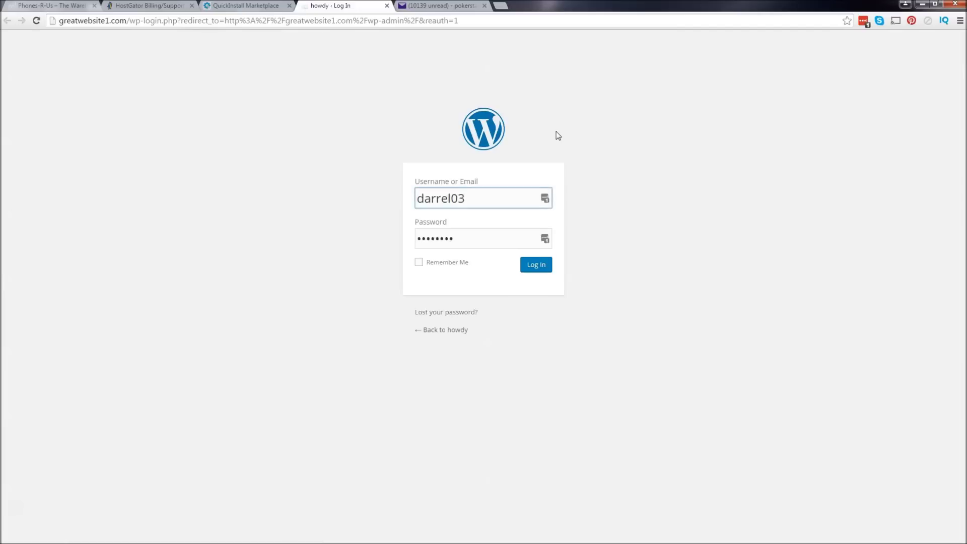
Enter the admin username and paste the copied password on the WordPress login page.
{"action": "left_click", "coordinate": [489, 208]}
{"action": "left_click", "coordinate": [246, 6]}
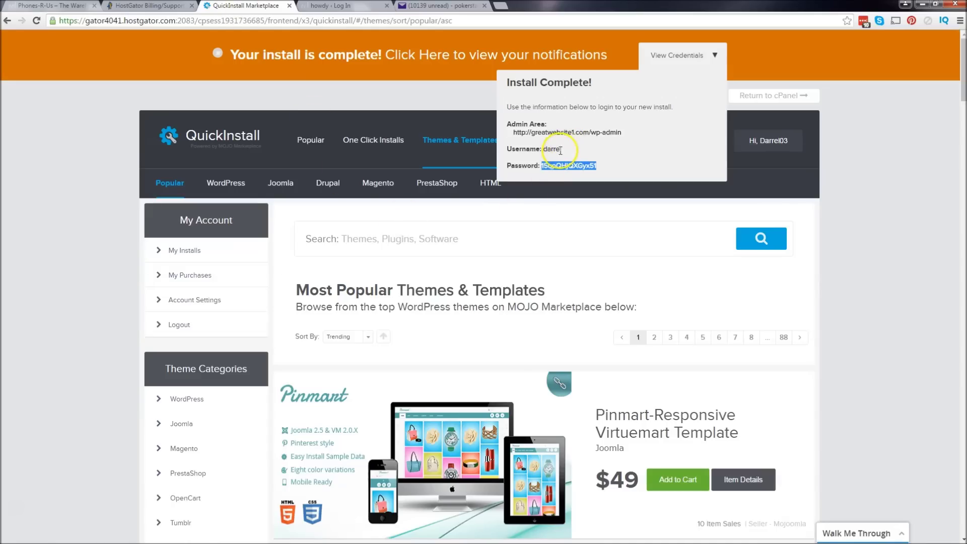
{"action": "left_click", "coordinate": [347, 6]}
{"action": "type", "text": "darrel"}
{"action": "key", "text": "Tab"}
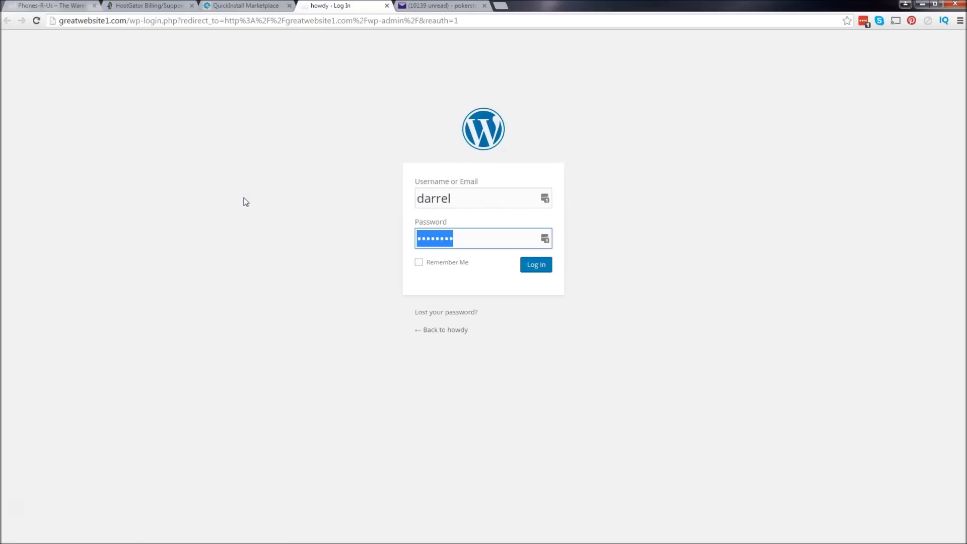
{"action": "key", "text": "ctrl+v"}
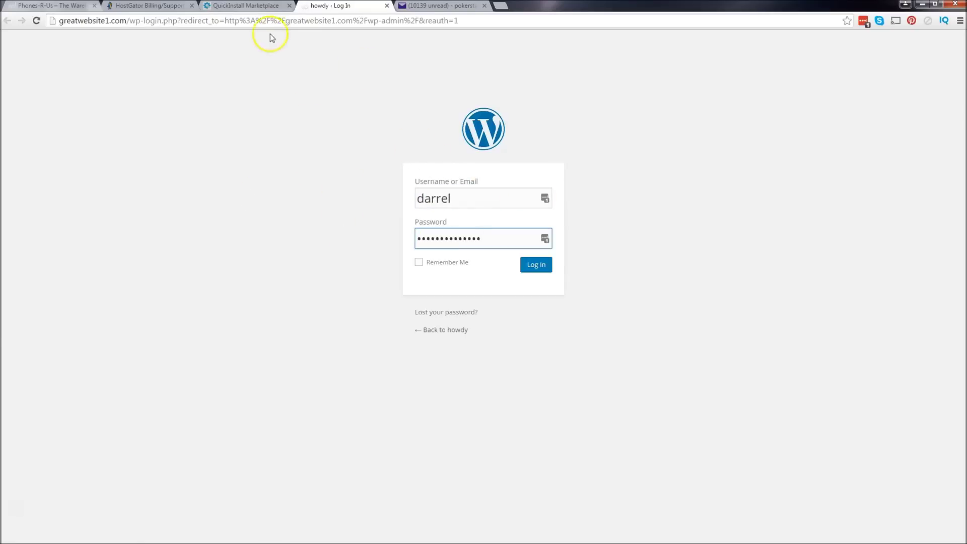
{"action": "left_click", "coordinate": [268, 6]}
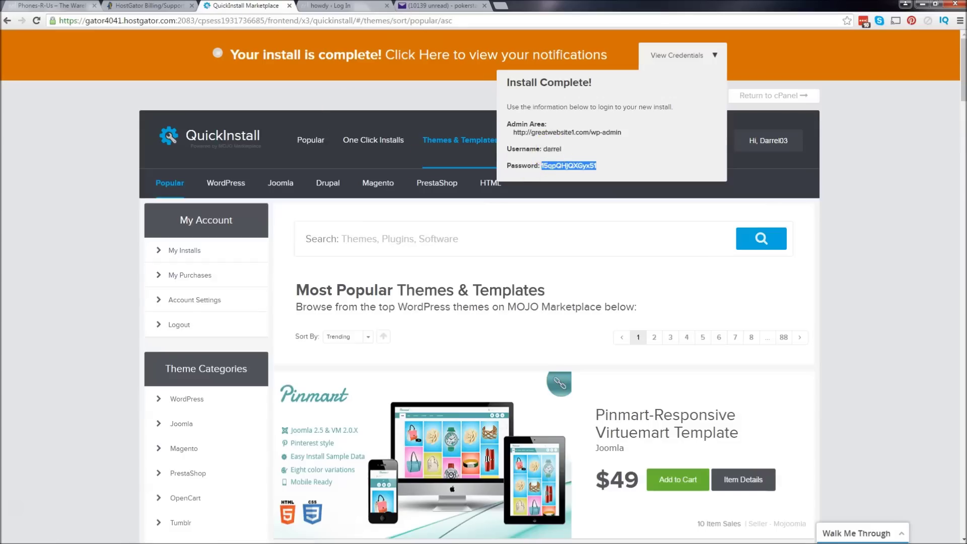
{"action": "left_click", "coordinate": [384, 6]}
{"action": "left_click", "coordinate": [460, 190]}
{"action": "left_click", "coordinate": [264, 5]}
{"action": "left_click", "coordinate": [347, 6]}
Log in to the howdy site's Dashboard, decline saving the password, and bring Notepad forward.
{"action": "left_click", "coordinate": [494, 243]}
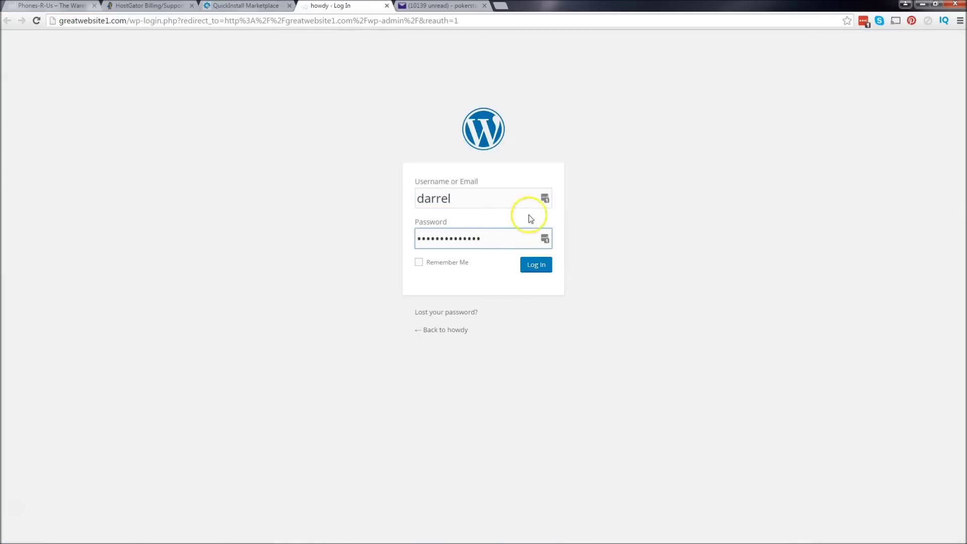
{"action": "left_click", "coordinate": [526, 265]}
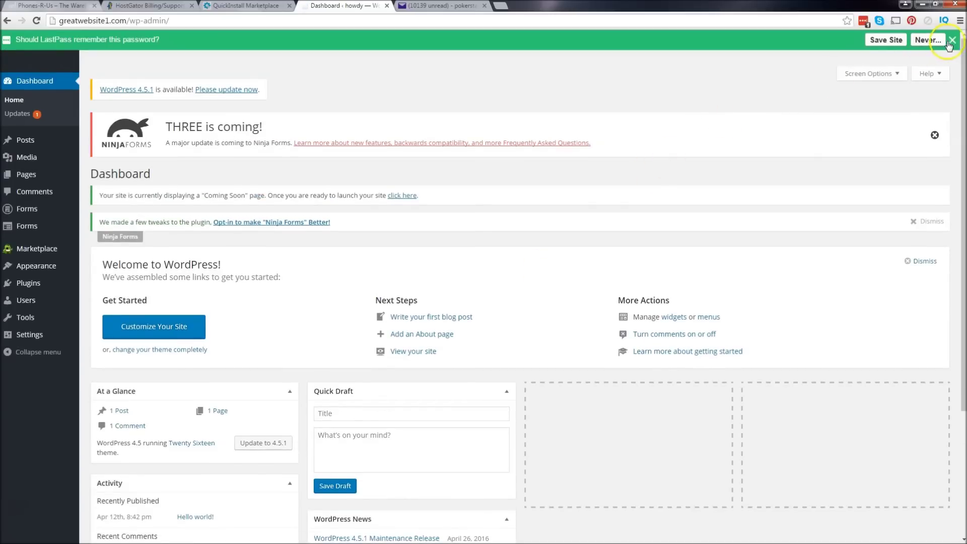
{"action": "left_click", "coordinate": [952, 40]}
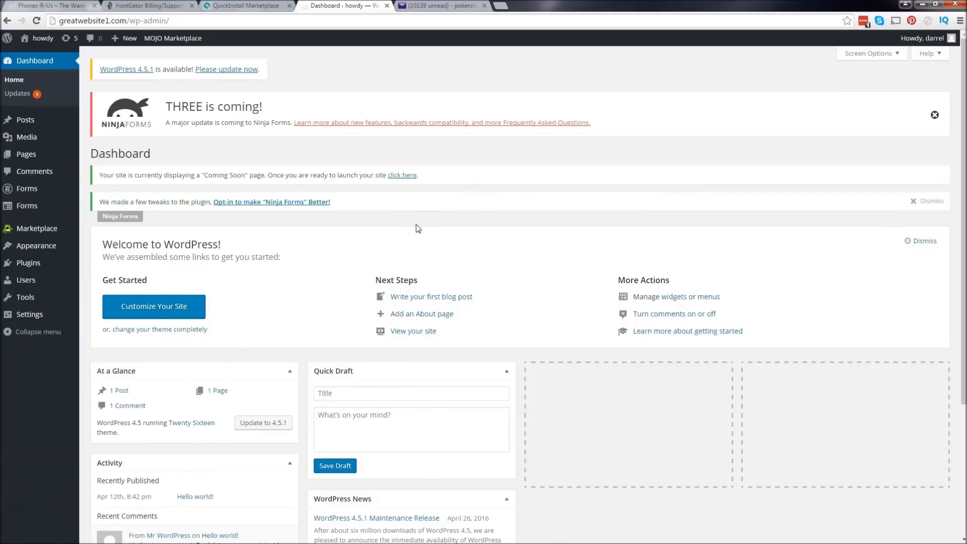
{"action": "mouse_move", "coordinate": [402, 541]}
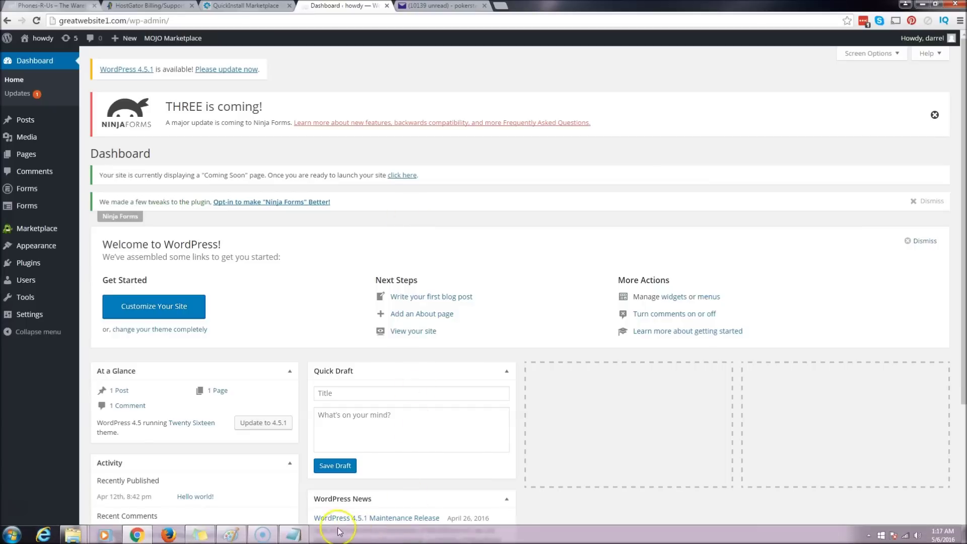
{"action": "left_click", "coordinate": [292, 536]}
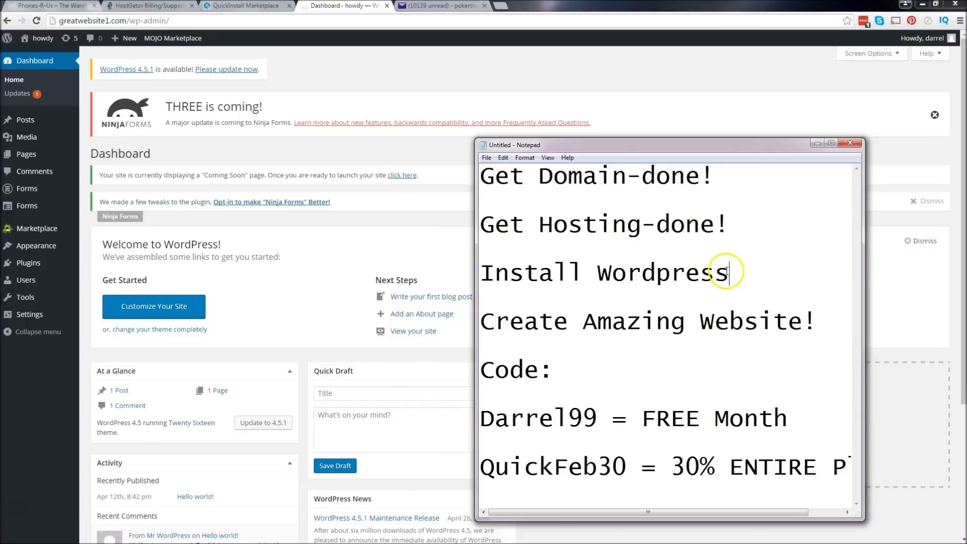
Mark the Notepad checklist line as 'Install Wordpress-done!' and return to the browser.
{"action": "left_click", "coordinate": [777, 270]}
{"action": "type", "text": "-done!"}
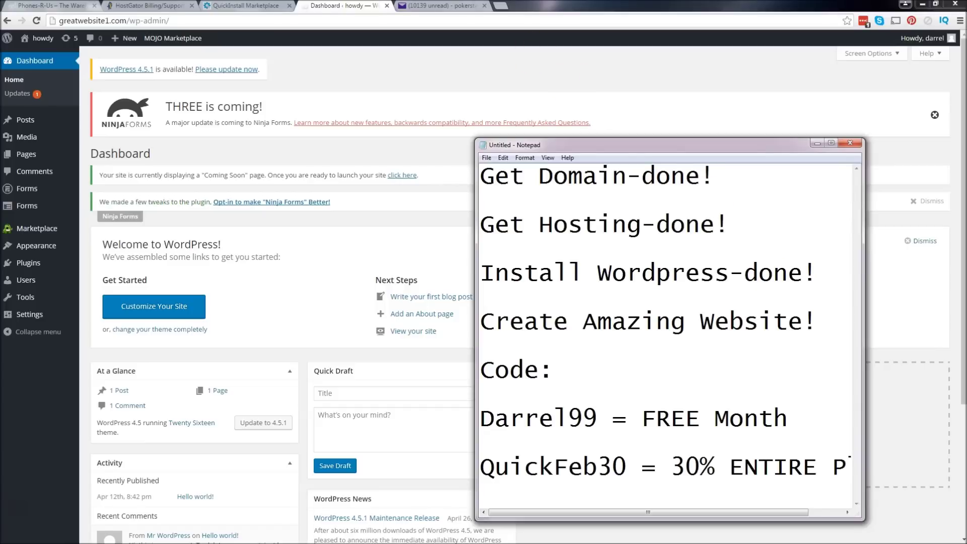
{"action": "left_click", "coordinate": [146, 5]}
{"action": "left_click", "coordinate": [73, 6]}
Close the HostGator account, QuickInstall and mail tabs.
{"action": "left_click", "coordinate": [144, 5]}
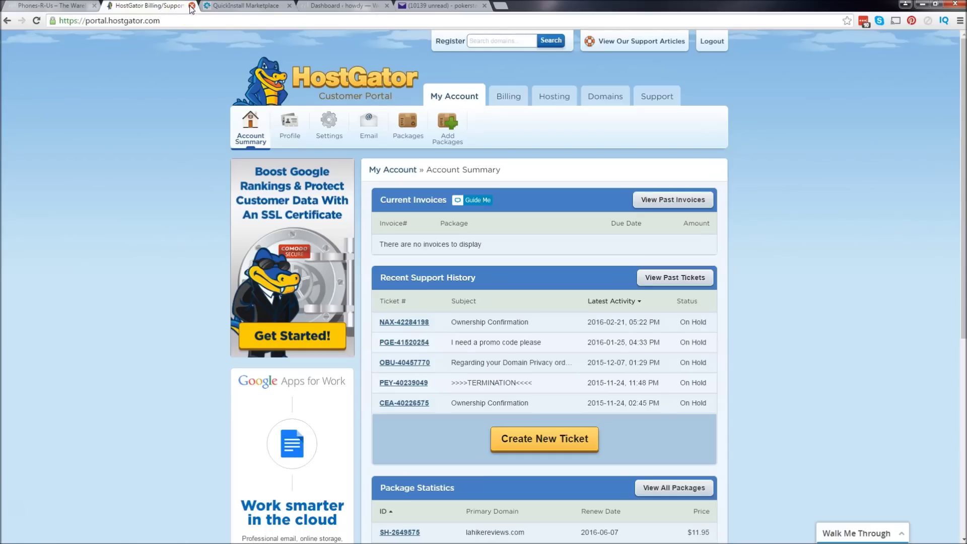
{"action": "left_click", "coordinate": [191, 6]}
{"action": "left_click", "coordinate": [191, 6]}
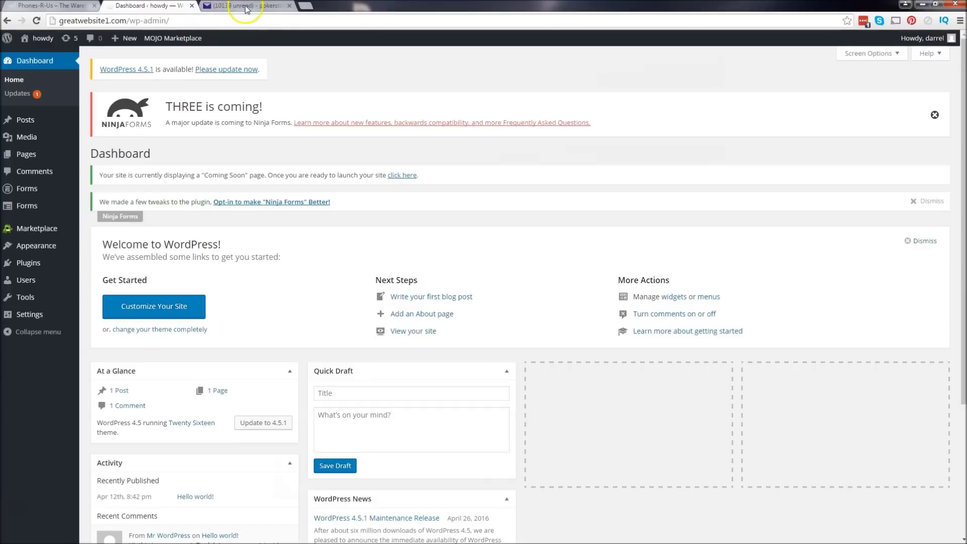
{"action": "left_click", "coordinate": [290, 6]}
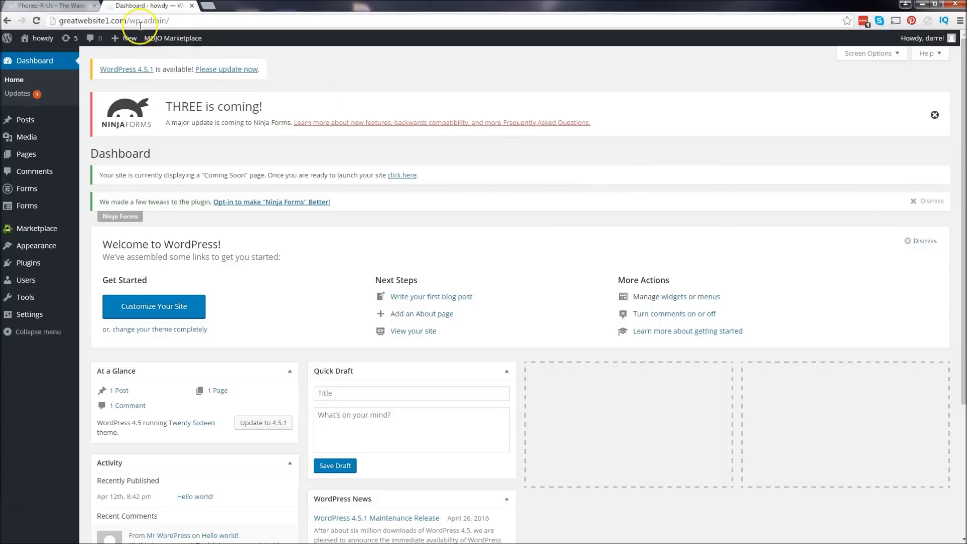
Preview the live site, dismiss the Ninja Forms notice, and go to Appearance > Themes.
{"action": "mouse_move", "coordinate": [44, 44]}
{"action": "left_click", "coordinate": [41, 55]}
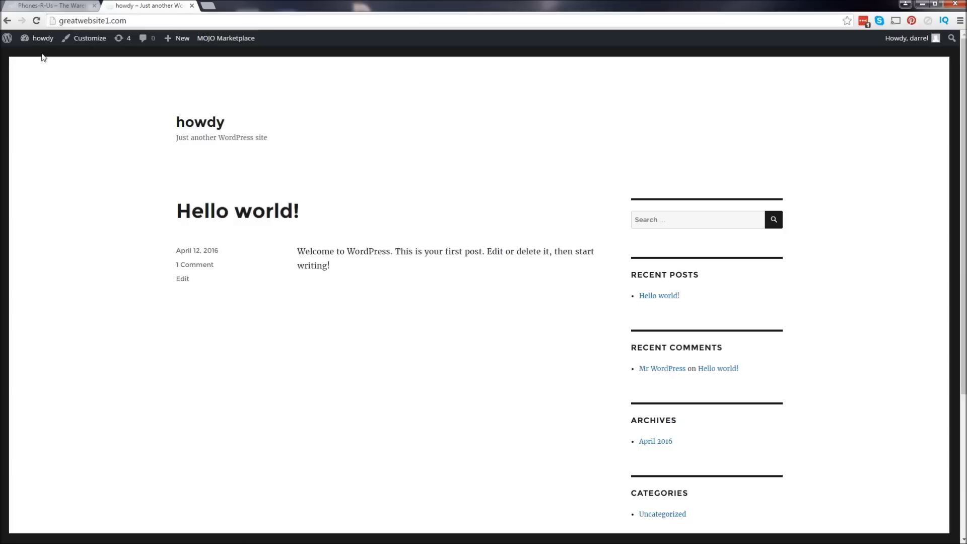
{"action": "mouse_move", "coordinate": [42, 43]}
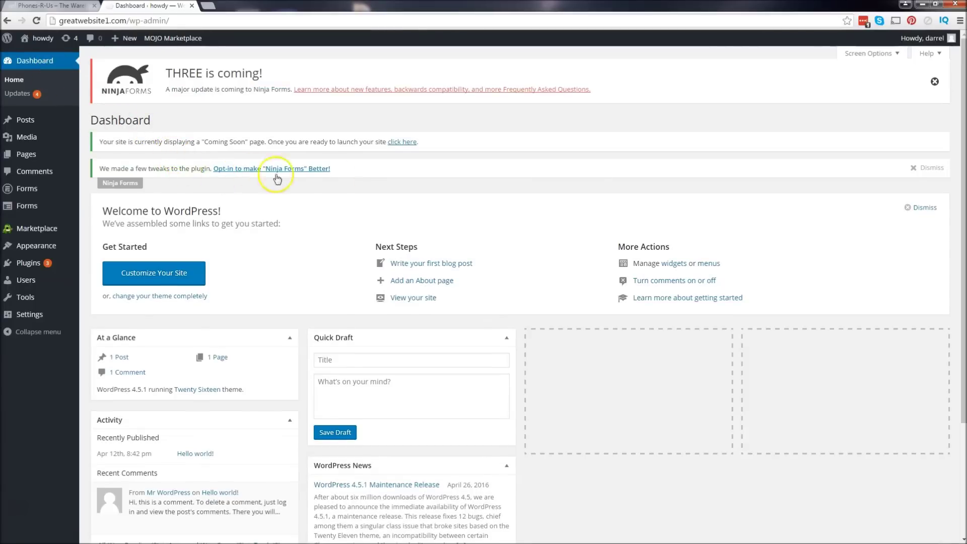
{"action": "left_click", "coordinate": [934, 81]}
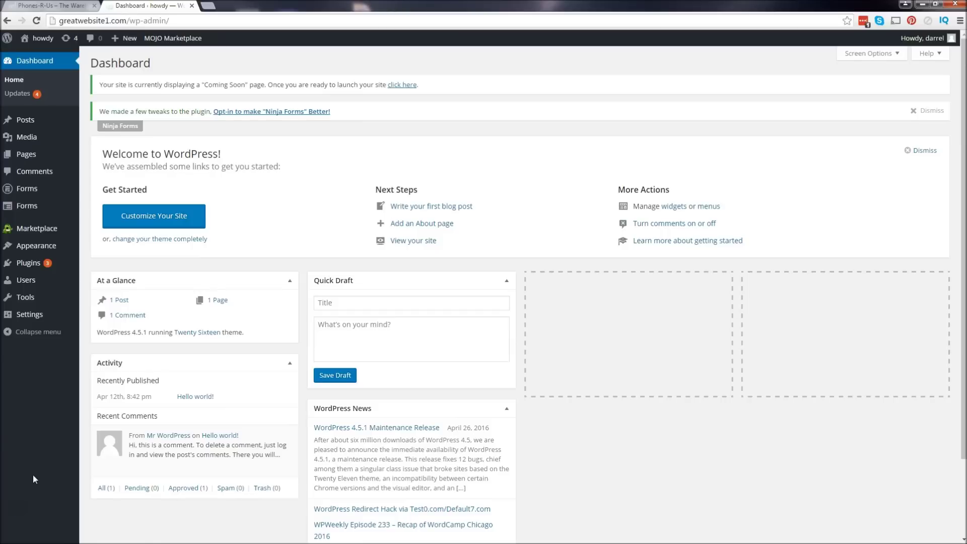
{"action": "mouse_move", "coordinate": [28, 245]}
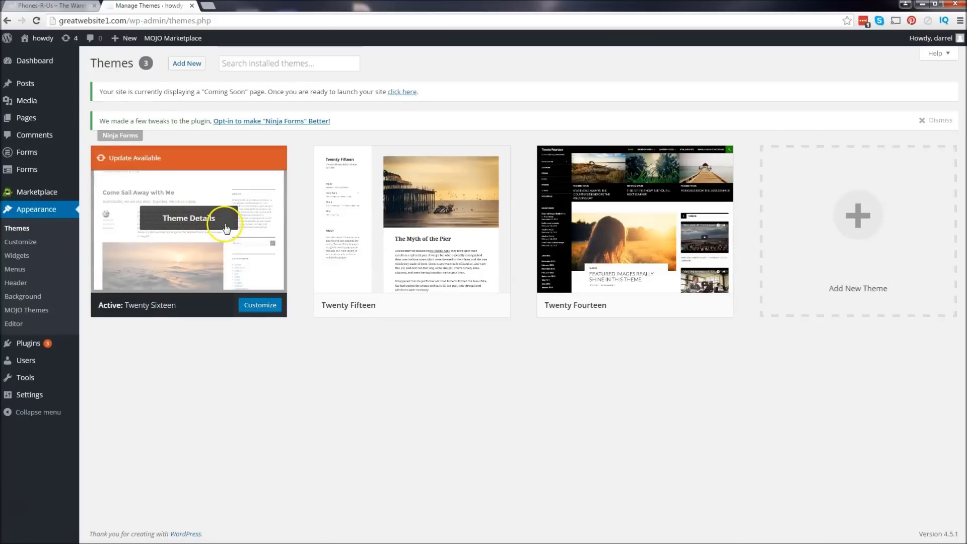
{"action": "left_click", "coordinate": [208, 6]}
Search Google for 'accesspress theme'.
{"action": "type", "text": "google.com"}
{"action": "key", "text": "Return"}
{"action": "type", "text": "acc"}
{"action": "key", "text": "Down"}
{"action": "key", "text": "Down"}
{"action": "key", "text": "BackSpace"}
{"action": "key", "text": "BackSpace"}
{"action": "key", "text": "BackSpace"}
{"action": "key", "text": "BackSpace"}
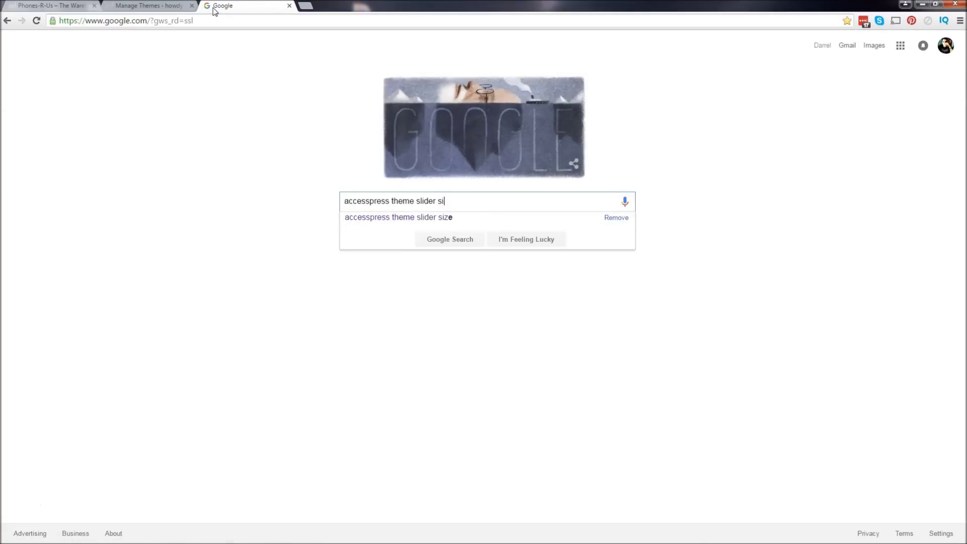
{"action": "key", "text": "BackSpace"}
{"action": "key", "text": "BackSpace"}
{"action": "key", "text": "BackSpace"}
{"action": "key", "text": "BackSpace"}
{"action": "key", "text": "BackSpace"}
{"action": "key", "text": "BackSpace"}
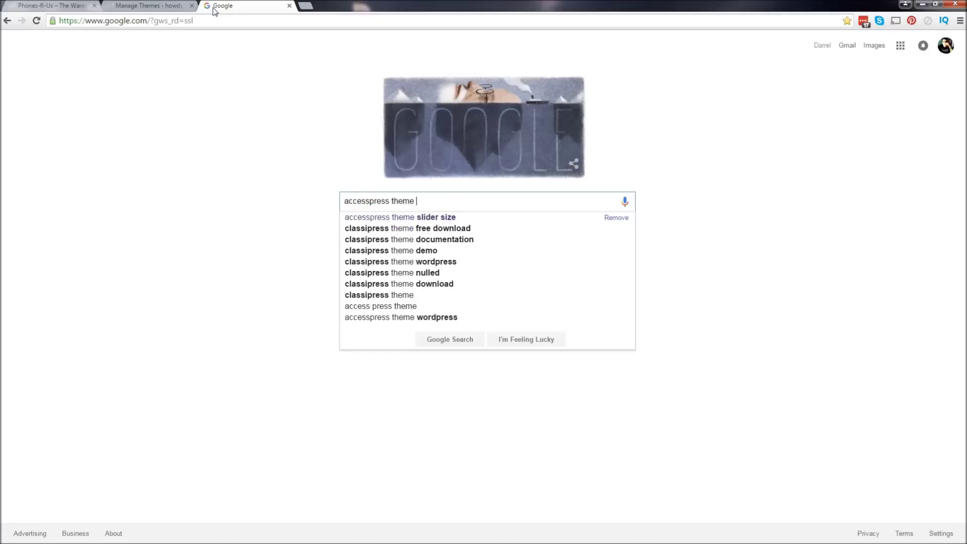
{"action": "left_click_drag", "start_coordinate": [415, 201], "coordinate": [335, 203]}
{"action": "left_click", "coordinate": [509, 201]}
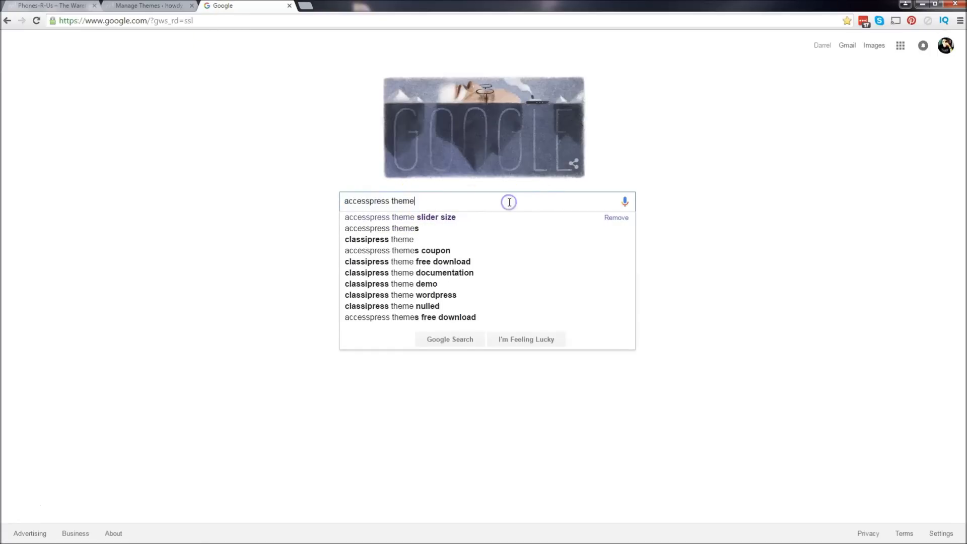
{"action": "key", "text": "Return"}
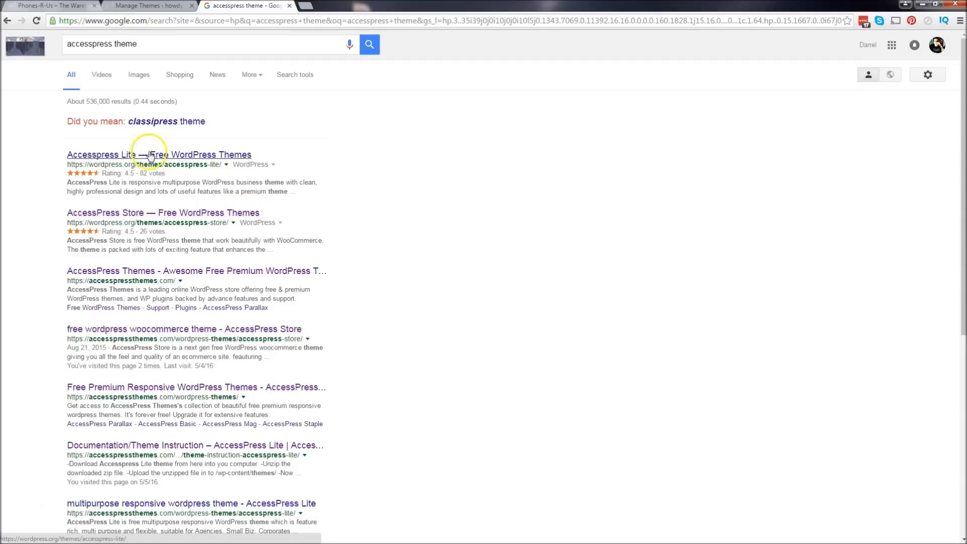
Download accesspress-store.2.0.6.zip from the wordpress.org AccessPress Store theme page.
{"action": "left_click", "coordinate": [98, 218]}
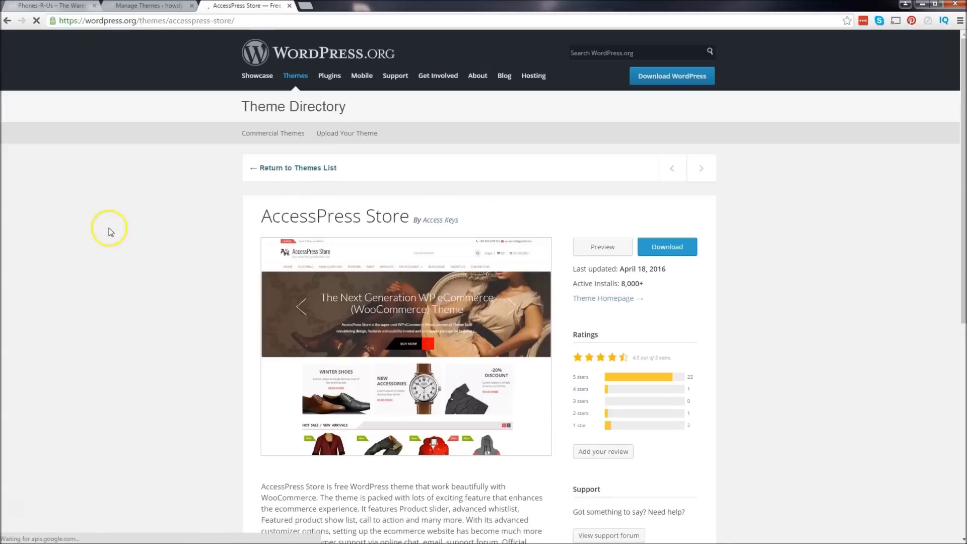
{"action": "left_click_drag", "start_coordinate": [260, 216], "coordinate": [409, 216]}
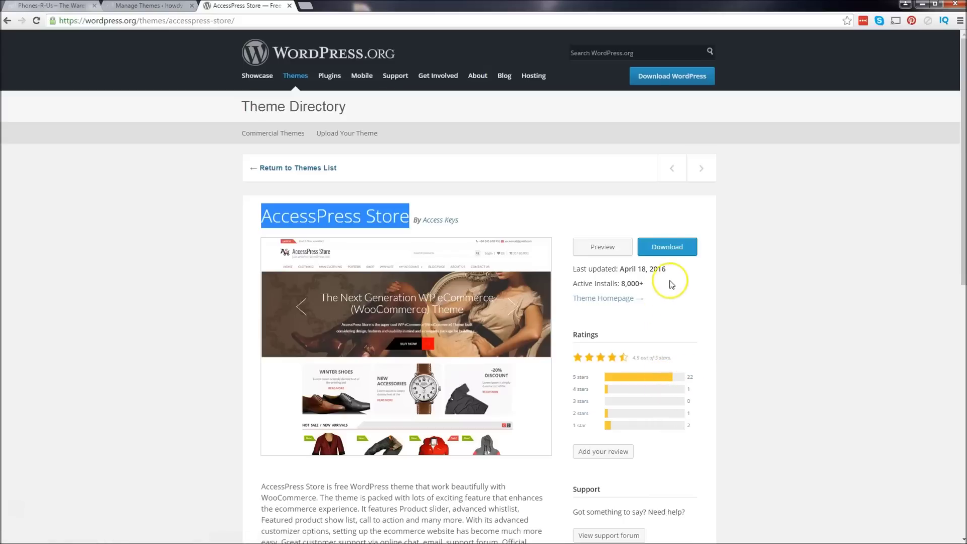
{"action": "left_click", "coordinate": [670, 248]}
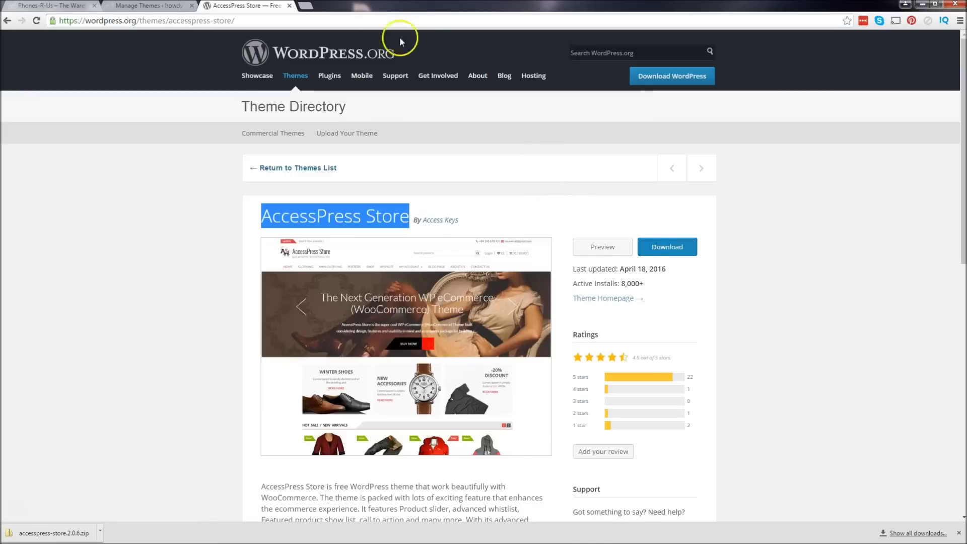
{"action": "left_click", "coordinate": [135, 9]}
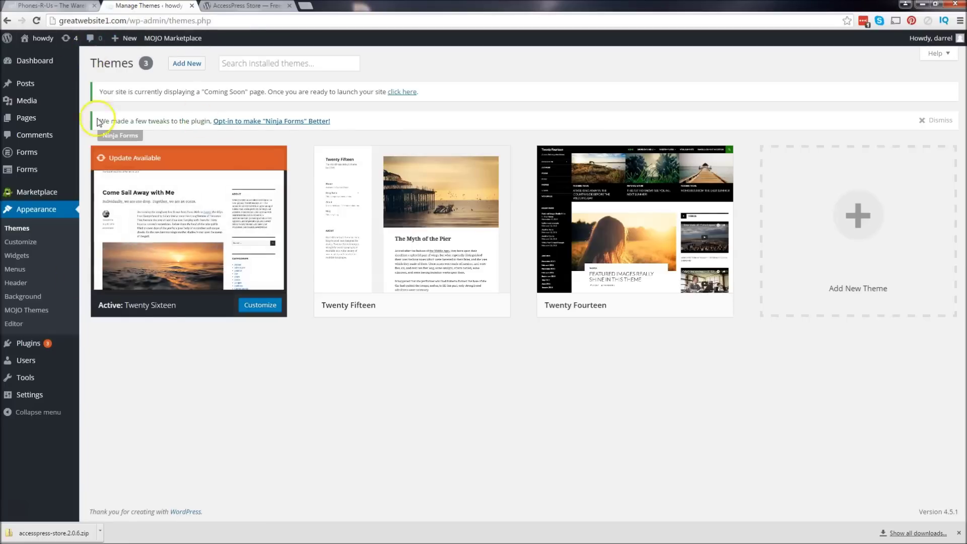
Choose accesspress-store.2.0.6.zip from Downloads in the Add Themes upload form.
{"action": "left_click", "coordinate": [27, 212]}
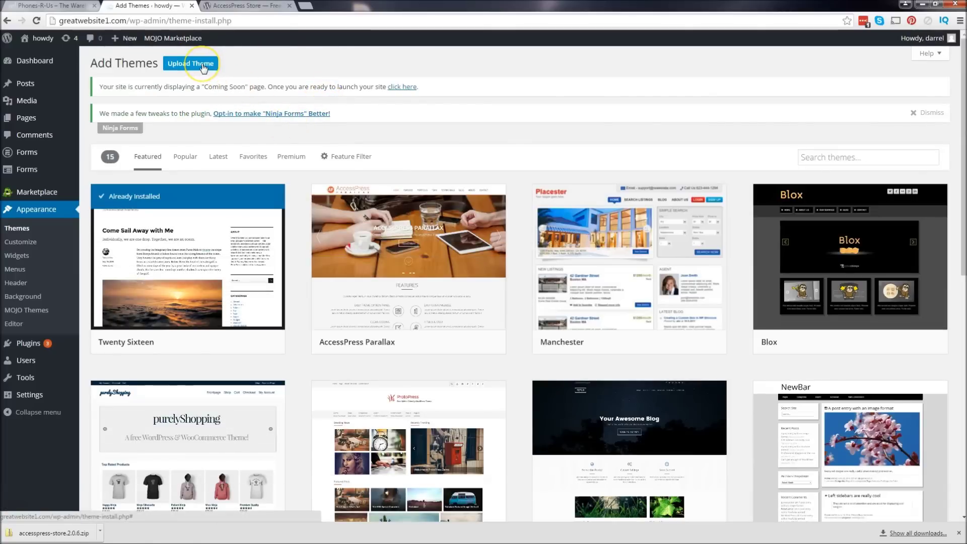
{"action": "left_click", "coordinate": [203, 65]}
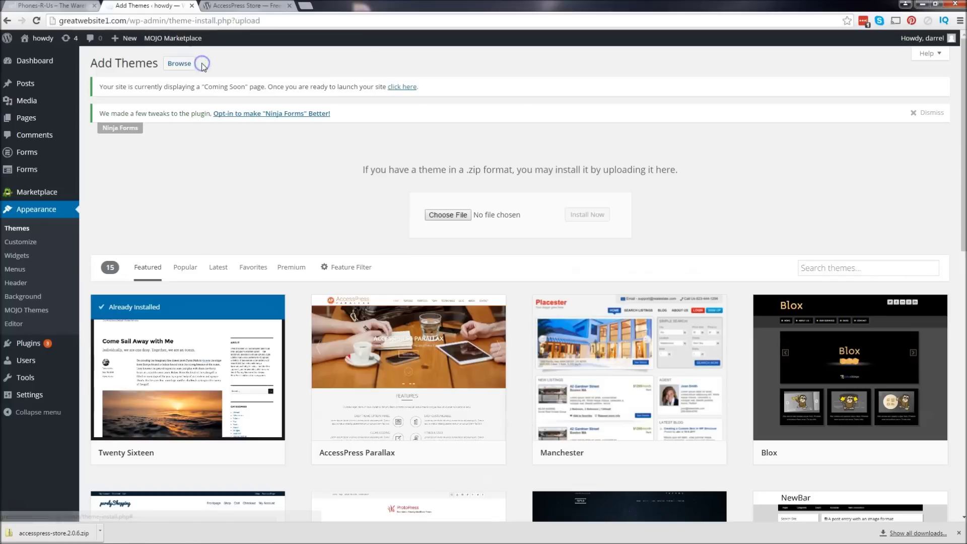
{"action": "left_click", "coordinate": [459, 215]}
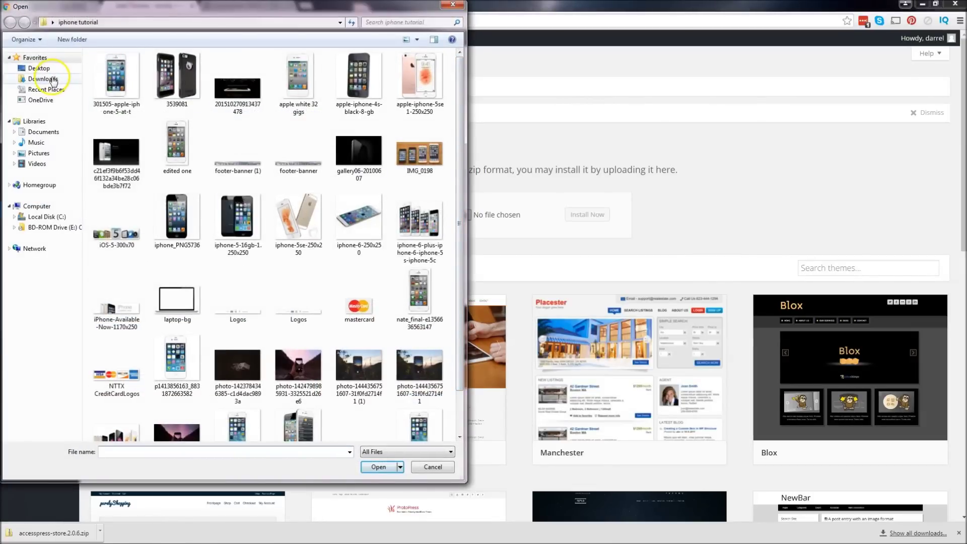
{"action": "left_click", "coordinate": [48, 69]}
{"action": "left_click", "coordinate": [51, 79]}
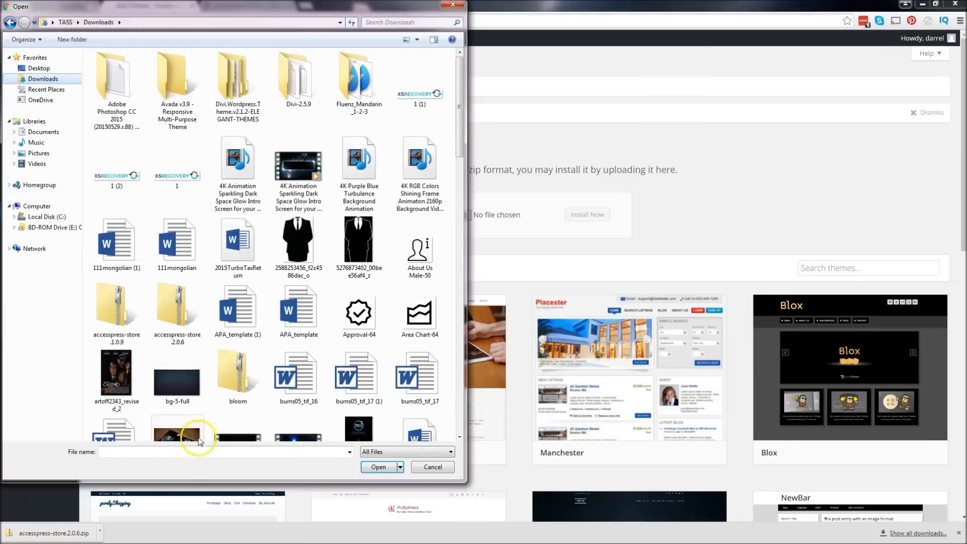
{"action": "left_click", "coordinate": [181, 452]}
{"action": "type", "text": "acc"}
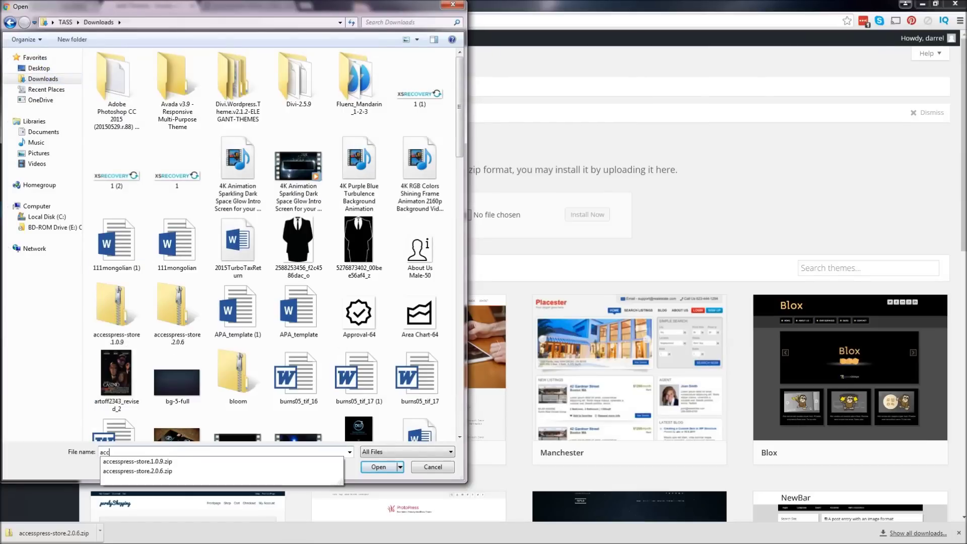
{"action": "left_click", "coordinate": [181, 470]}
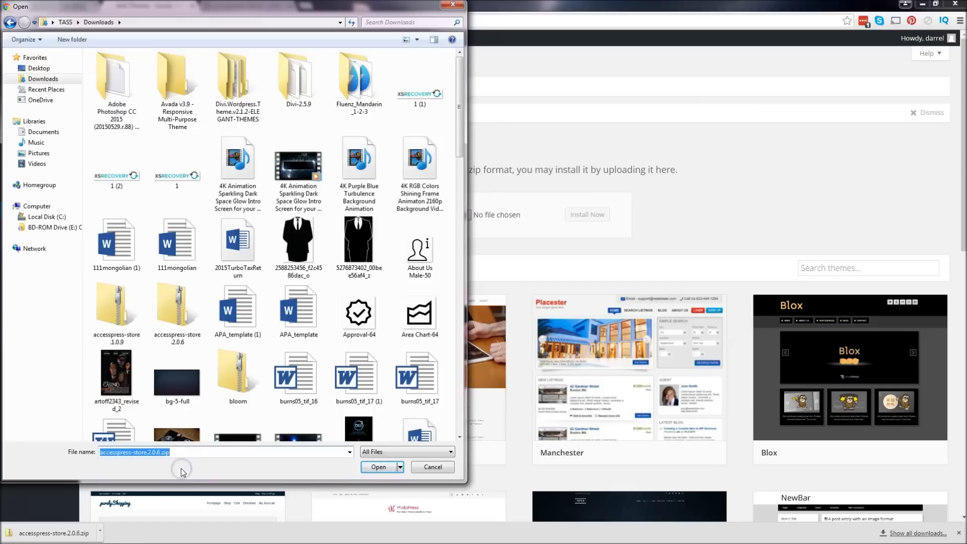
{"action": "left_click", "coordinate": [378, 468]}
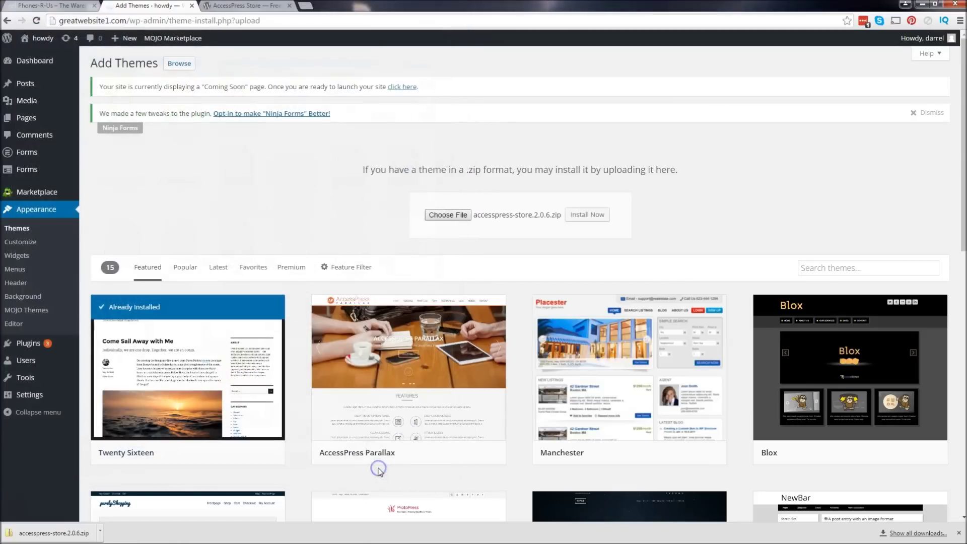
Install the uploaded AccessPress Store theme and activate it.
{"action": "left_click", "coordinate": [581, 216]}
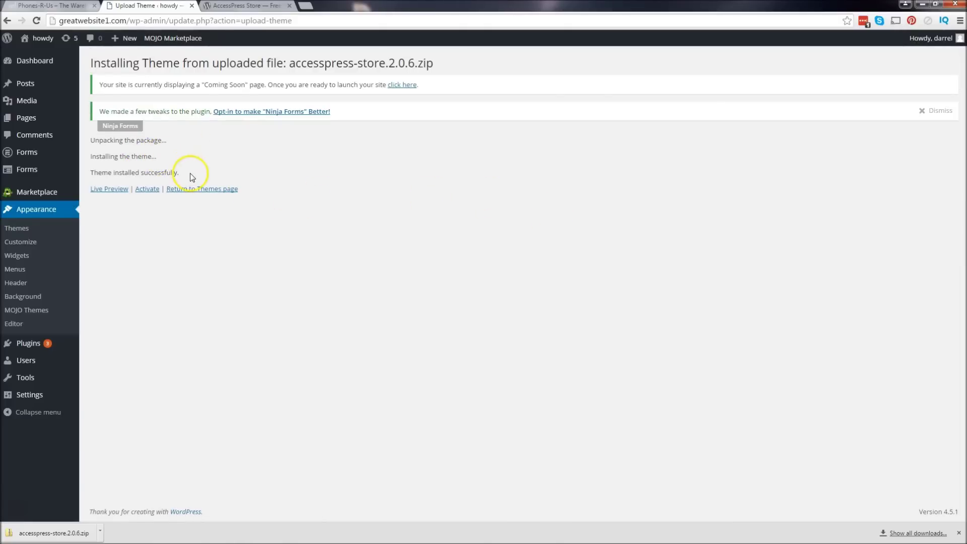
{"action": "left_click", "coordinate": [164, 169]}
{"action": "left_click", "coordinate": [147, 190]}
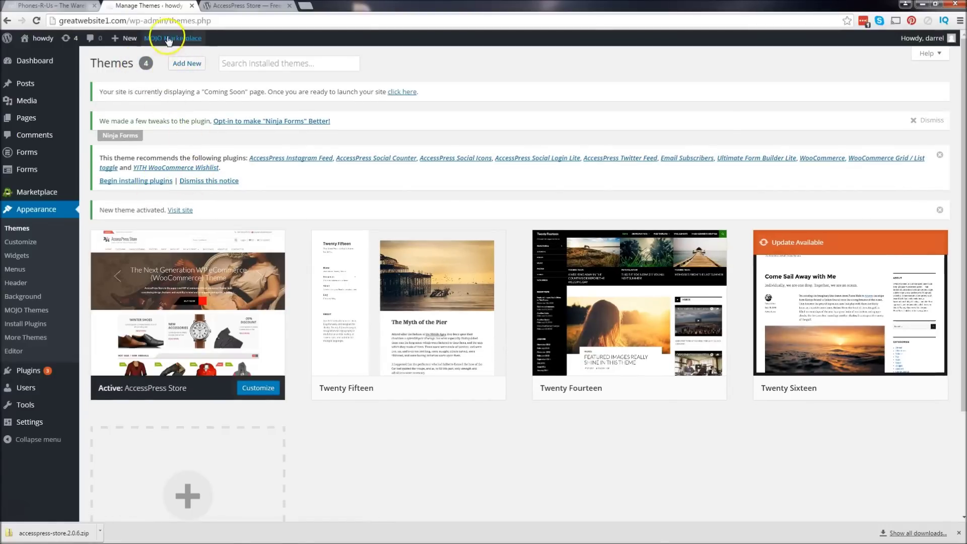
View the front page in the new AccessPress Store theme, then return to the Dashboard.
{"action": "mouse_move", "coordinate": [40, 36]}
{"action": "left_click", "coordinate": [40, 57]}
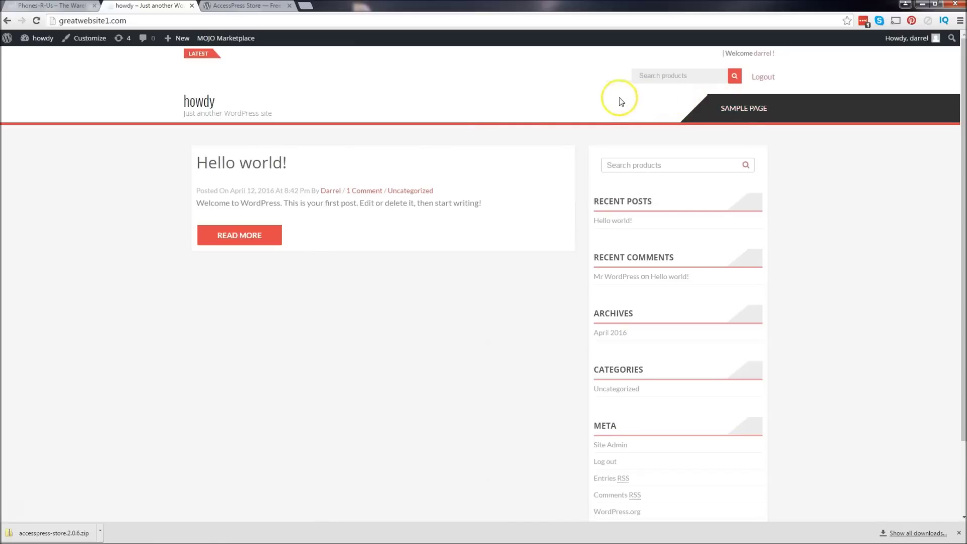
{"action": "mouse_move", "coordinate": [41, 38]}
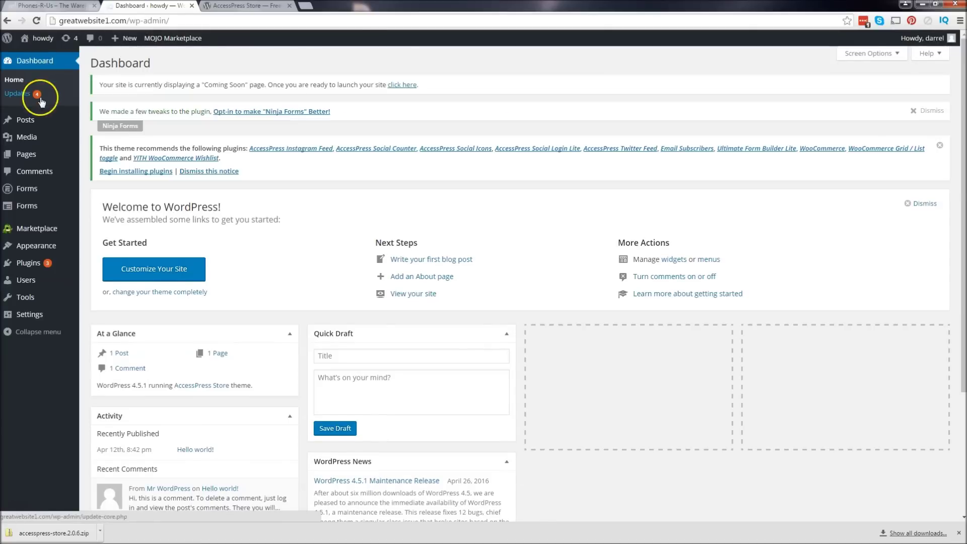
{"action": "mouse_move", "coordinate": [41, 152]}
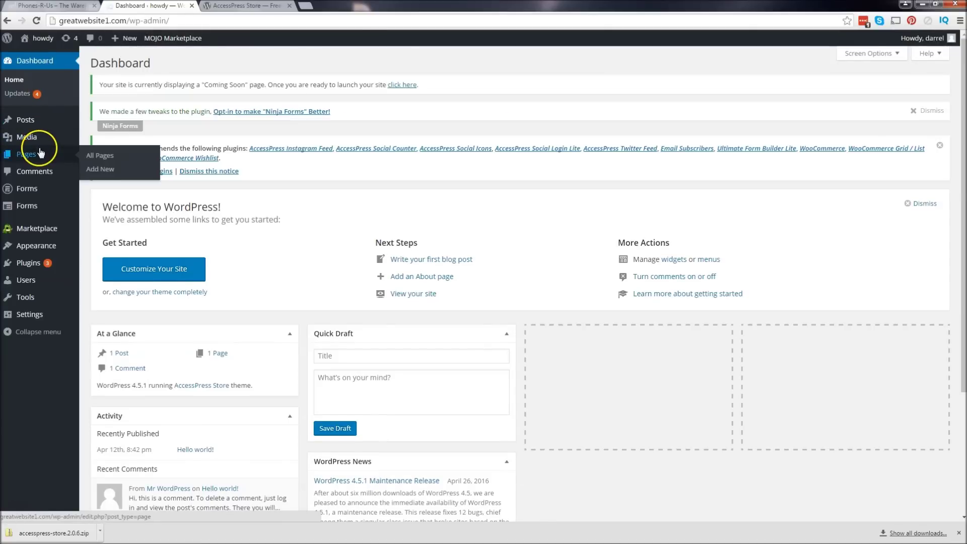
Bulk-trash both existing pages, ninja_forms_preview_page and Sample Page, from All Pages.
{"action": "left_click", "coordinate": [96, 157]}
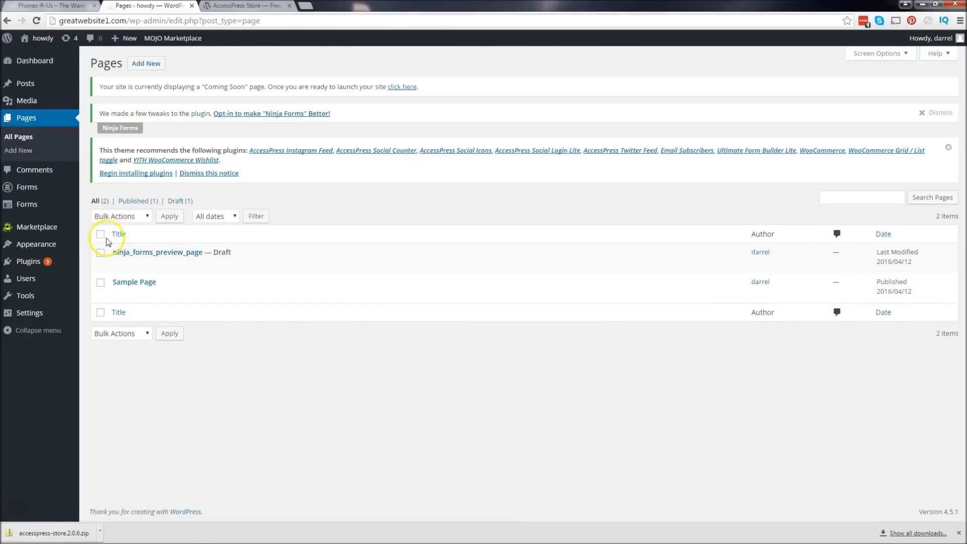
{"action": "left_click", "coordinate": [104, 239]}
{"action": "left_click", "coordinate": [114, 216]}
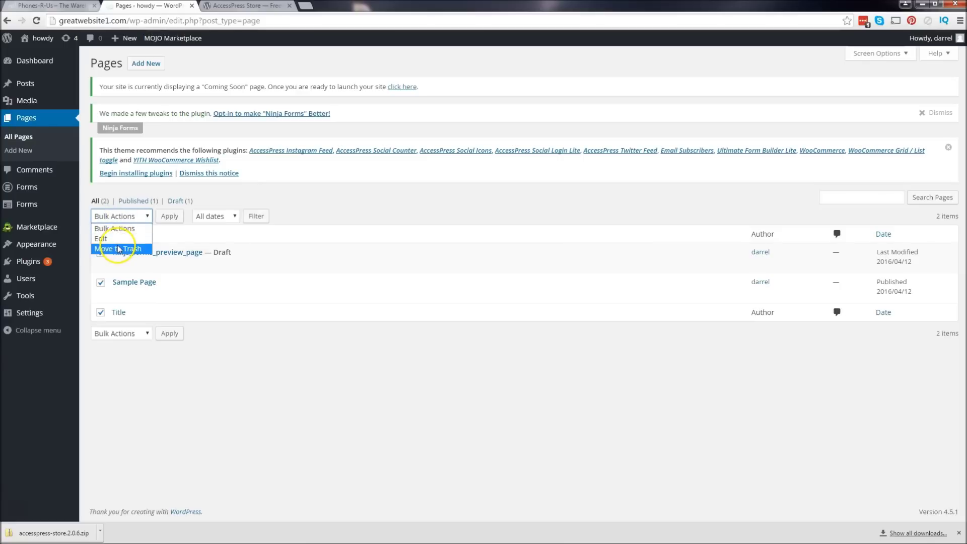
{"action": "left_click", "coordinate": [118, 249]}
{"action": "left_click", "coordinate": [164, 218]}
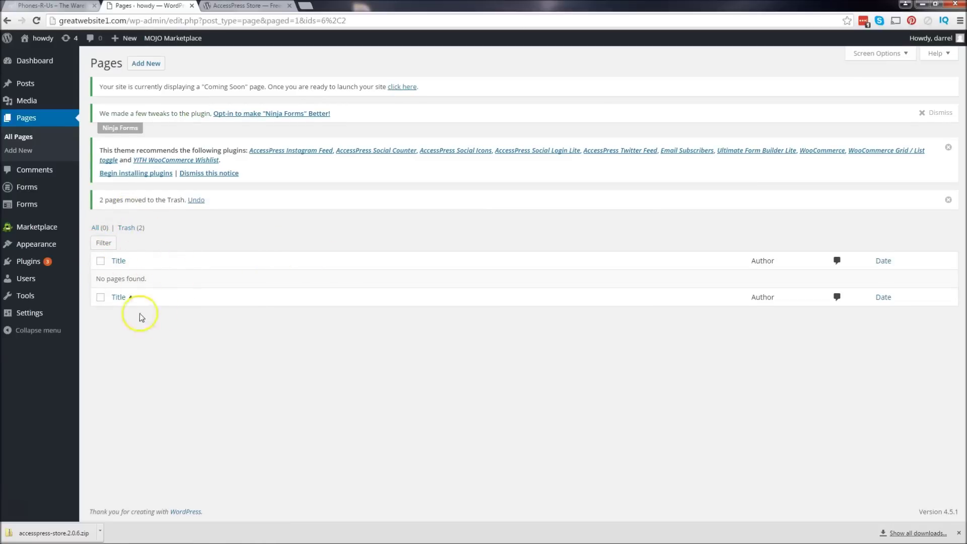
{"action": "left_click", "coordinate": [149, 65]}
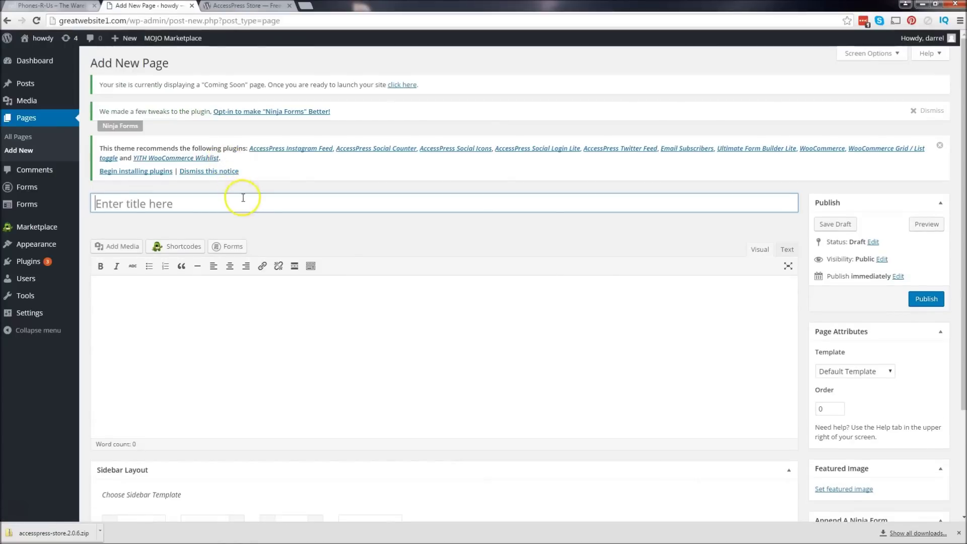
Publish a page titled Home with the HomePage template and close the demo tab.
{"action": "left_click", "coordinate": [242, 198]}
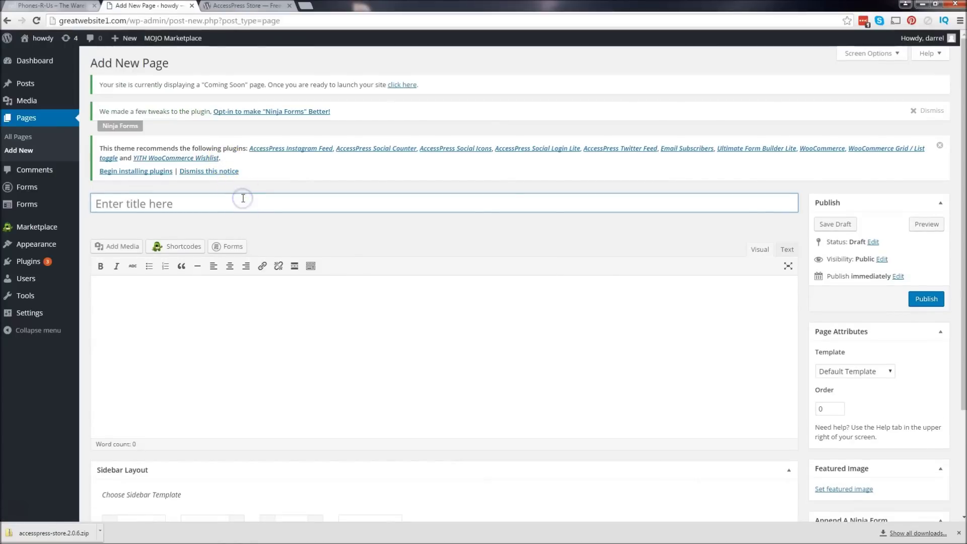
{"action": "type", "text": "Home"}
{"action": "key", "text": "Tab"}
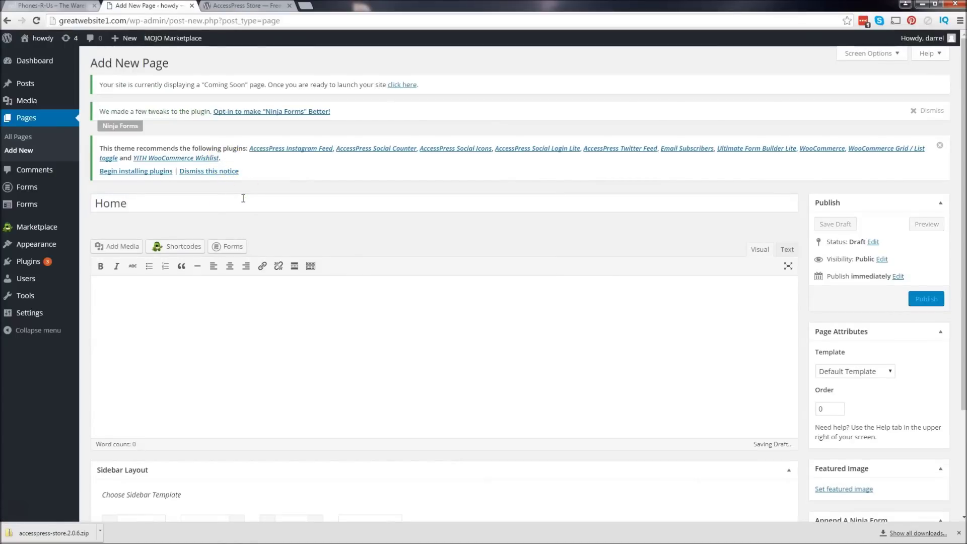
{"action": "left_click", "coordinate": [837, 376]}
{"action": "left_click", "coordinate": [841, 402]}
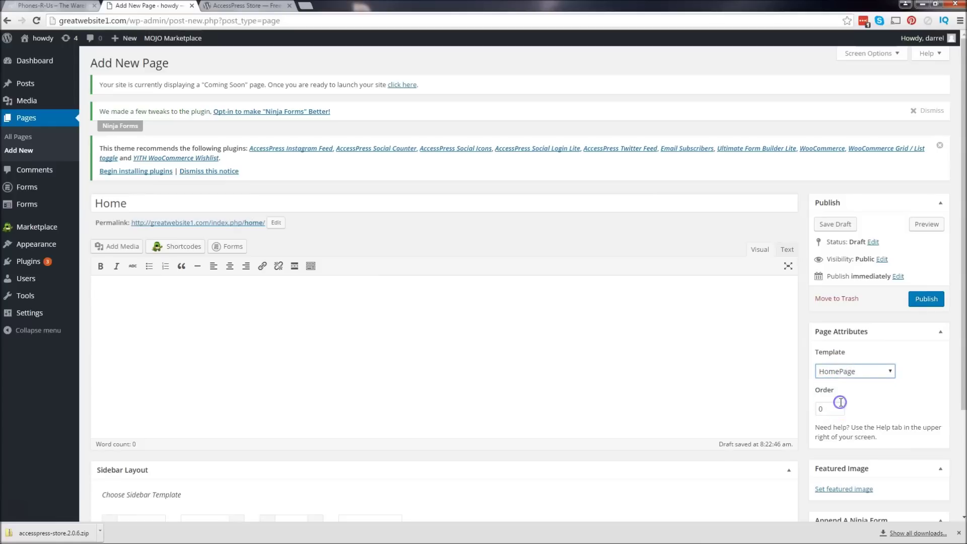
{"action": "left_click", "coordinate": [928, 301]}
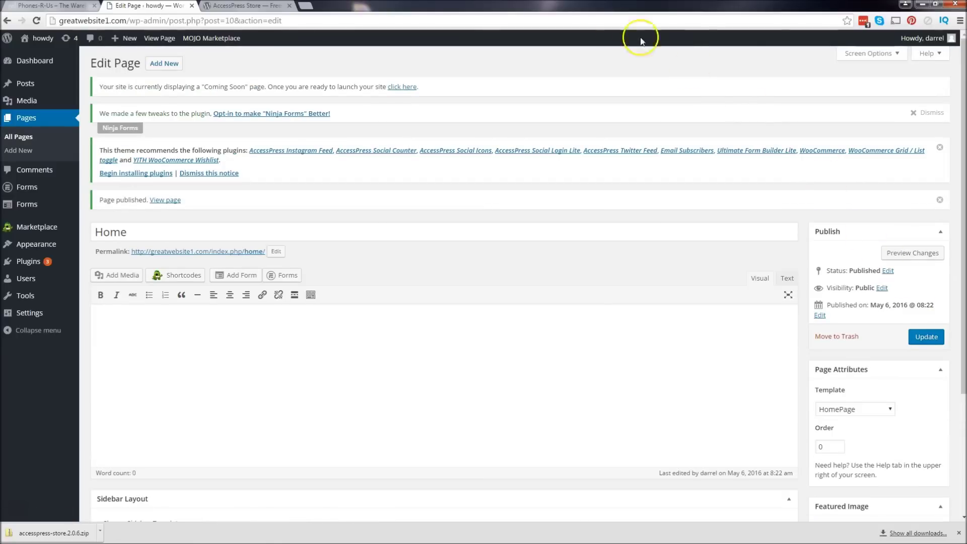
{"action": "left_click", "coordinate": [290, 6]}
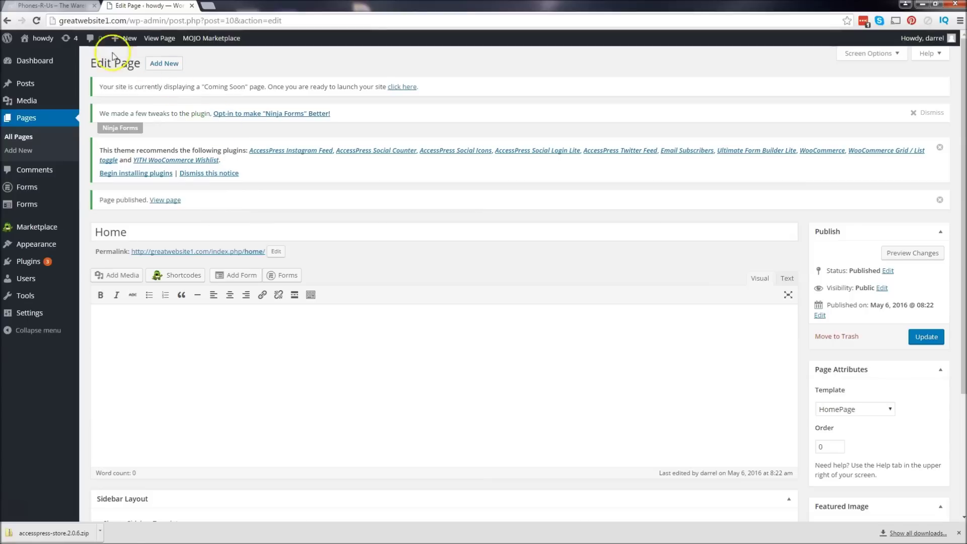
{"action": "mouse_move", "coordinate": [33, 48]}
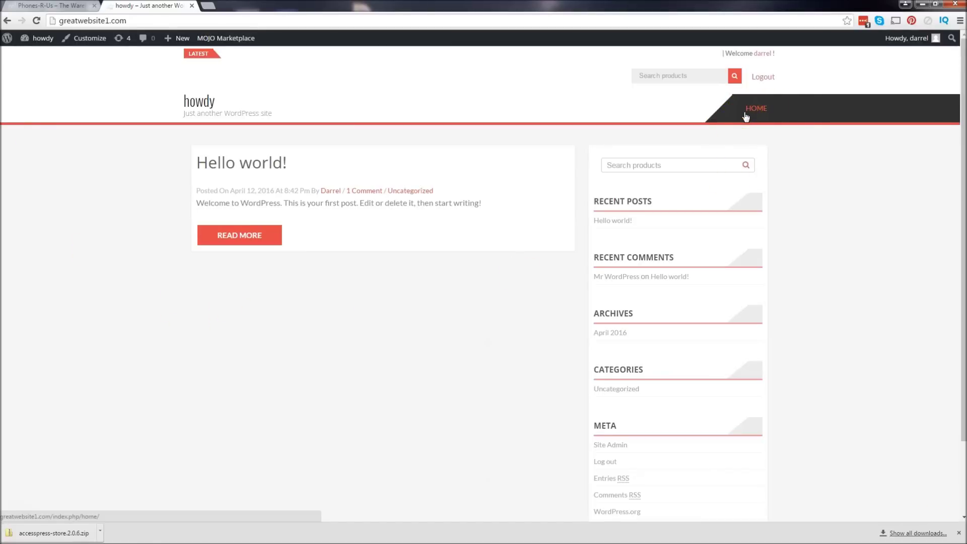
In the Customizer's ticker settings, replace the ticker title Latest with a coupon-code message.
{"action": "left_click", "coordinate": [89, 44]}
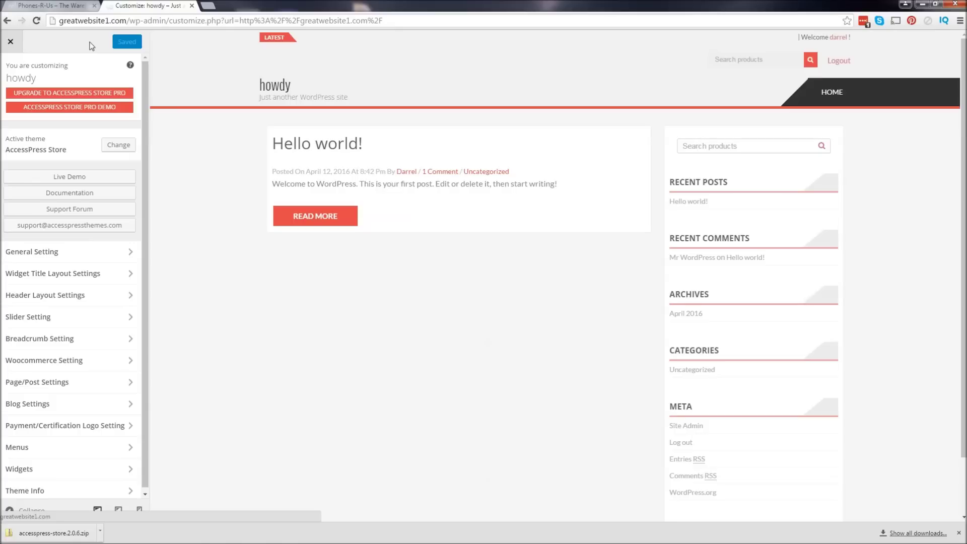
{"action": "left_click", "coordinate": [30, 251]}
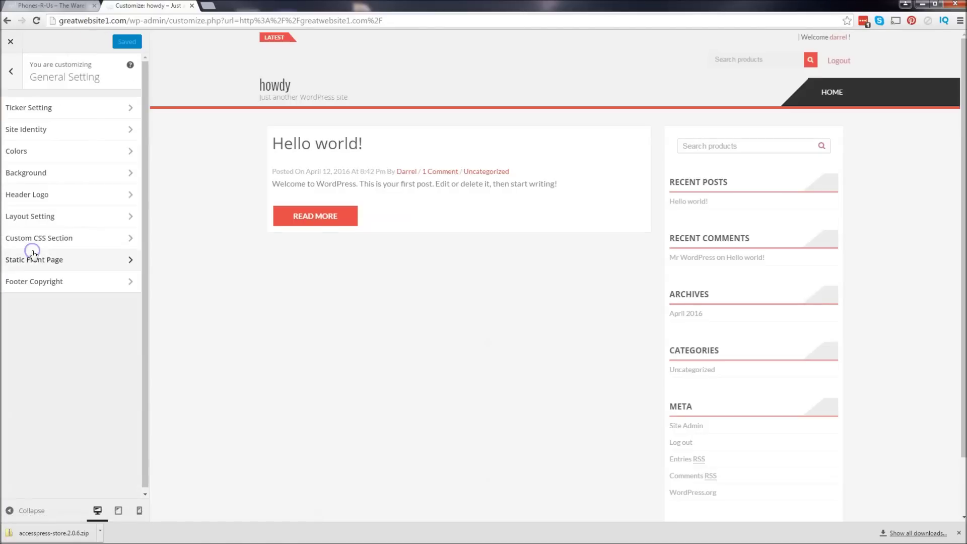
{"action": "left_click", "coordinate": [44, 107]}
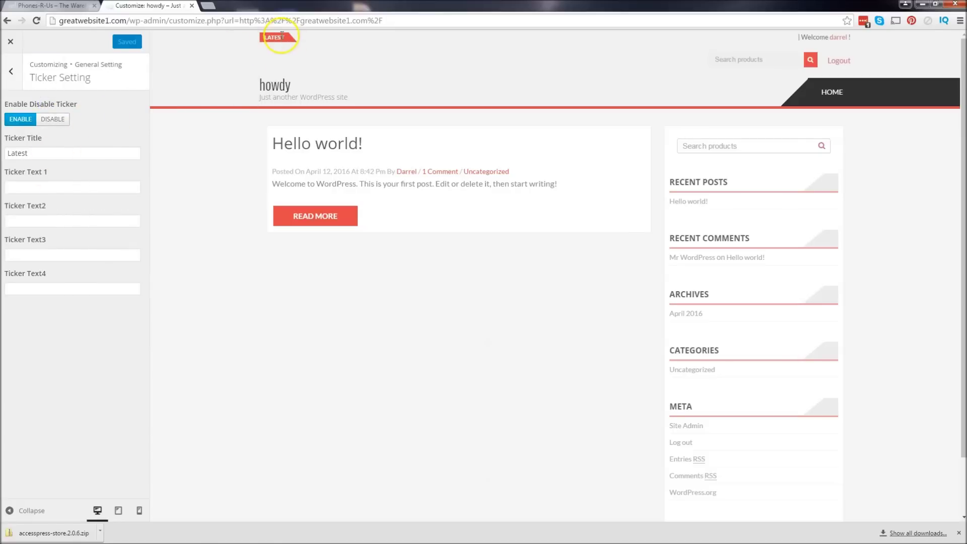
{"action": "left_click", "coordinate": [86, 153]}
{"action": "left_click_drag", "start_coordinate": [35, 153], "coordinate": [2, 156]}
{"action": "type", "text": "U"}
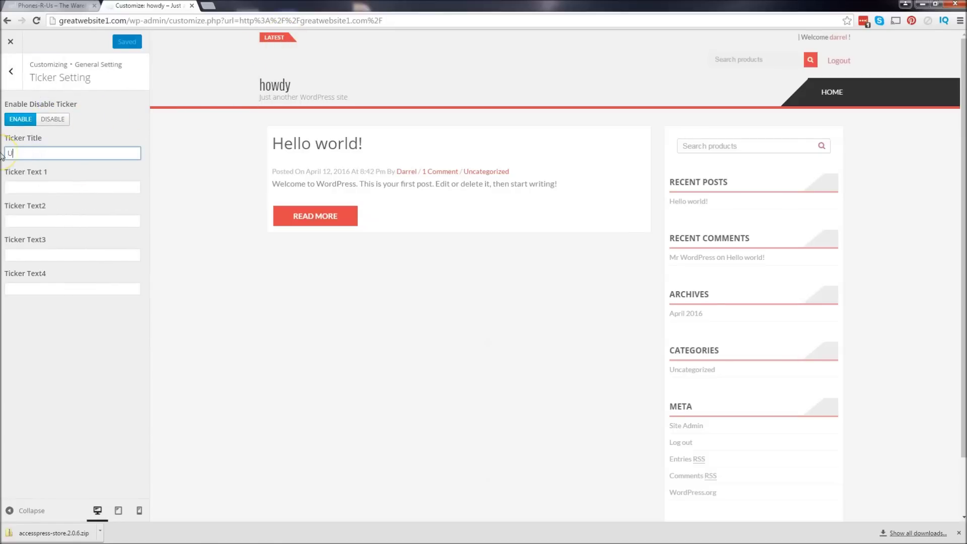
{"action": "type", "text": "se Darrel99"}
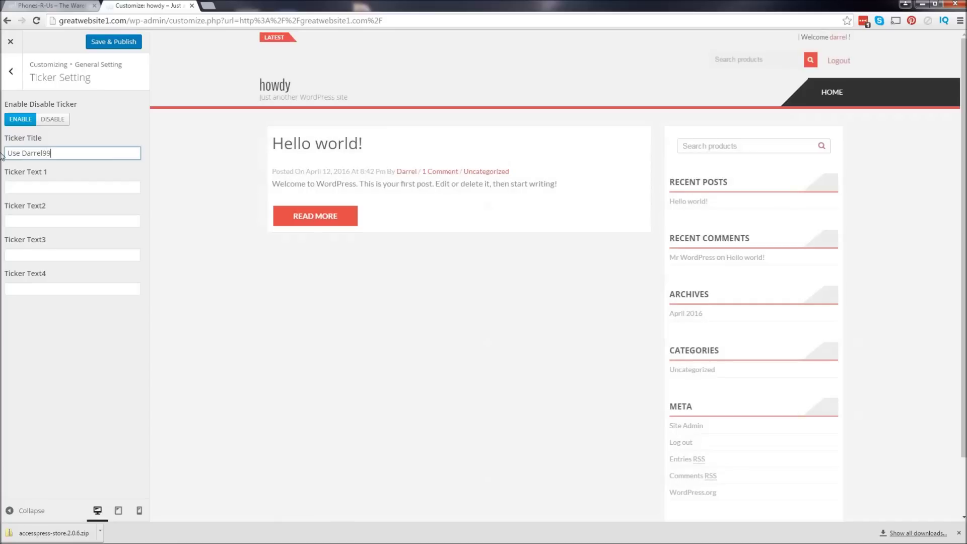
{"action": "type", "text": " For Coupon"}
{"action": "key", "text": "Tab"}
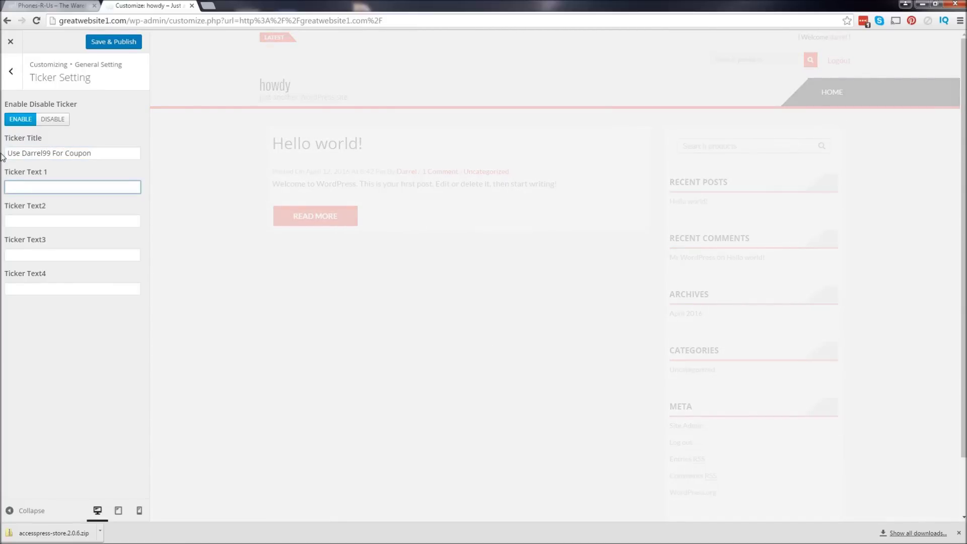
Set the ticker texts to Buy Now, Amazing, Elegant Designs and Best Website Ever and publish.
{"action": "type", "text": "Buy Now"}
{"action": "key", "text": "Tab"}
{"action": "type", "text": "Amazi"}
{"action": "key", "text": "Tab"}
{"action": "type", "text": "Elegan"}
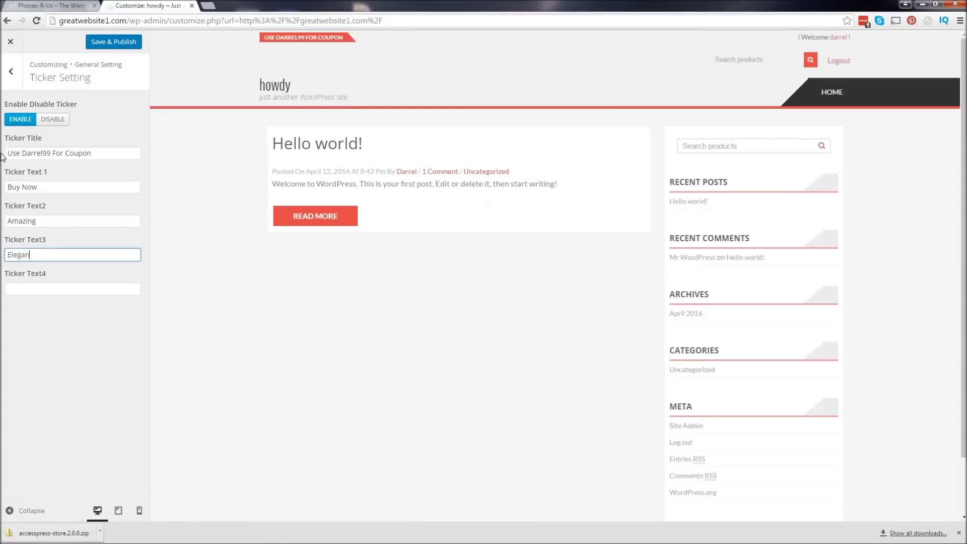
{"action": "type", "text": "t De"}
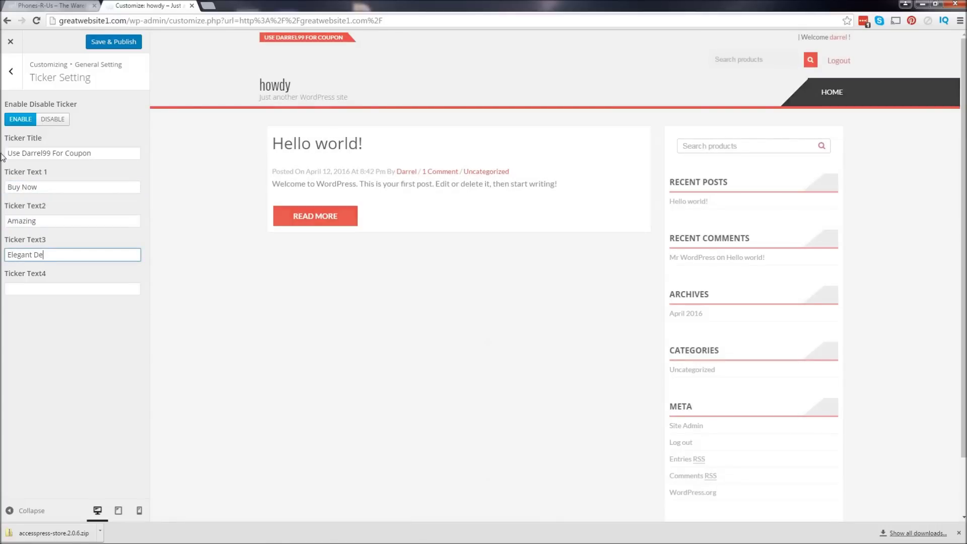
{"action": "type", "text": "ligns"}
{"action": "key", "text": "Tab"}
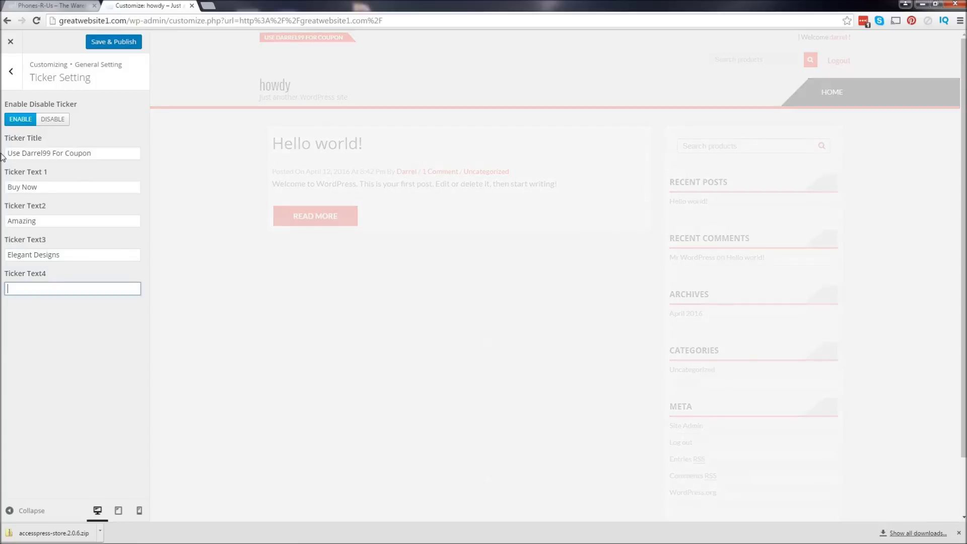
{"action": "type", "text": "Best We"}
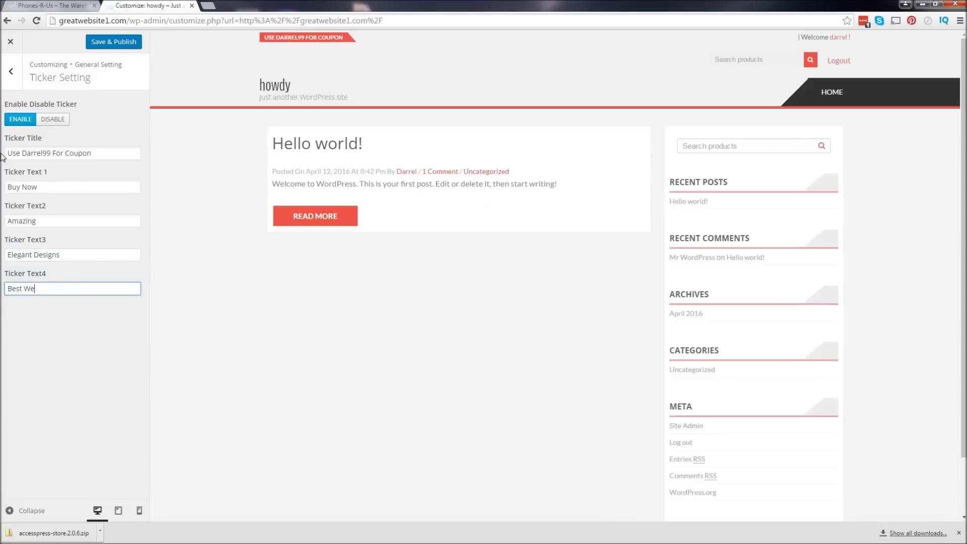
{"action": "type", "text": "bsite Ever"}
{"action": "left_click", "coordinate": [128, 42]}
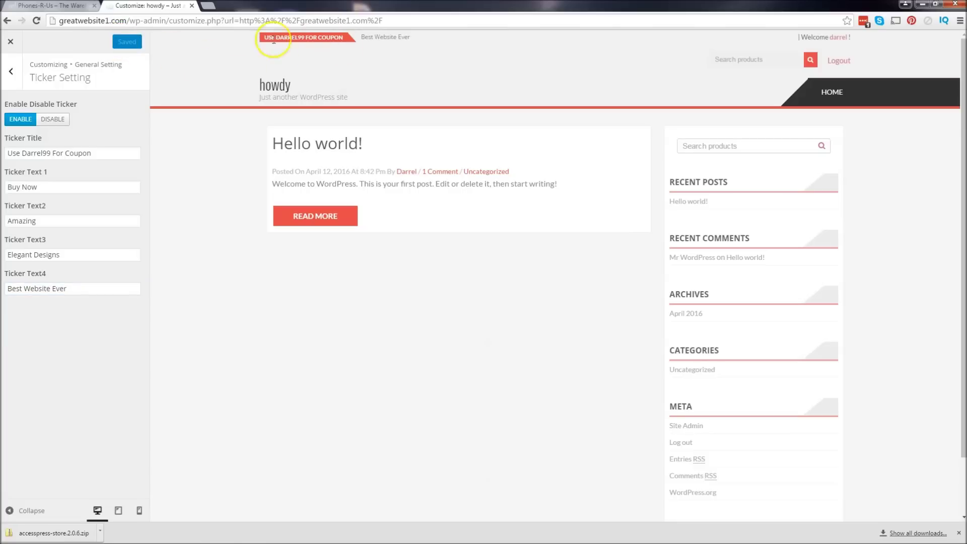
{"action": "left_click", "coordinate": [10, 72]}
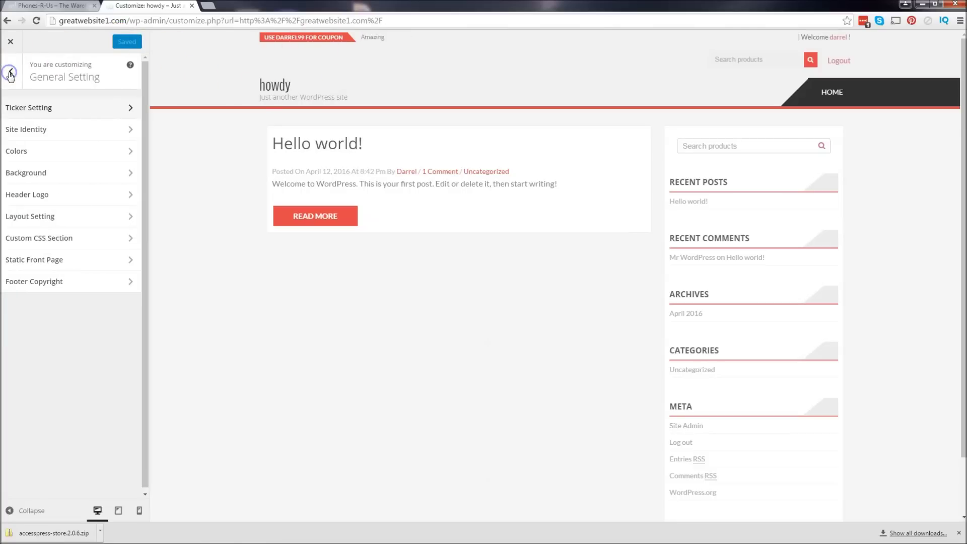
{"action": "left_click", "coordinate": [39, 127]}
Set the site title to Phone-R-Us and the tagline to The Best Store For Phones.
{"action": "left_click", "coordinate": [48, 115]}
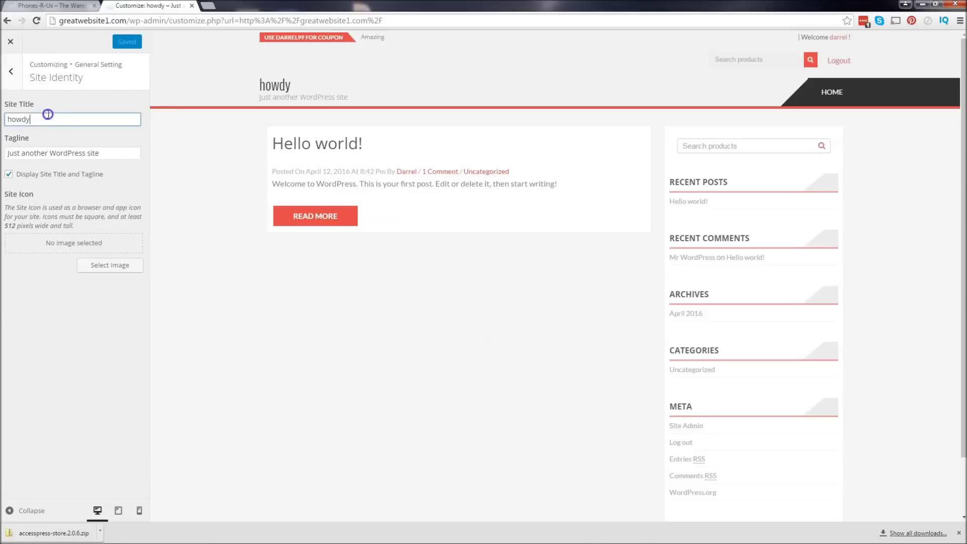
{"action": "type", "text": "Phone-R-Us"}
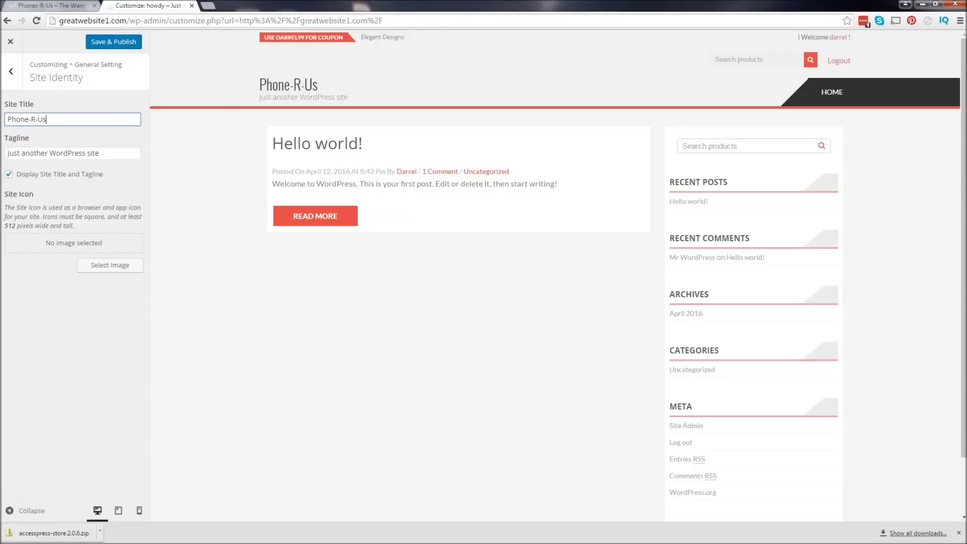
{"action": "key", "text": "Tab"}
{"action": "type", "text": "Th"}
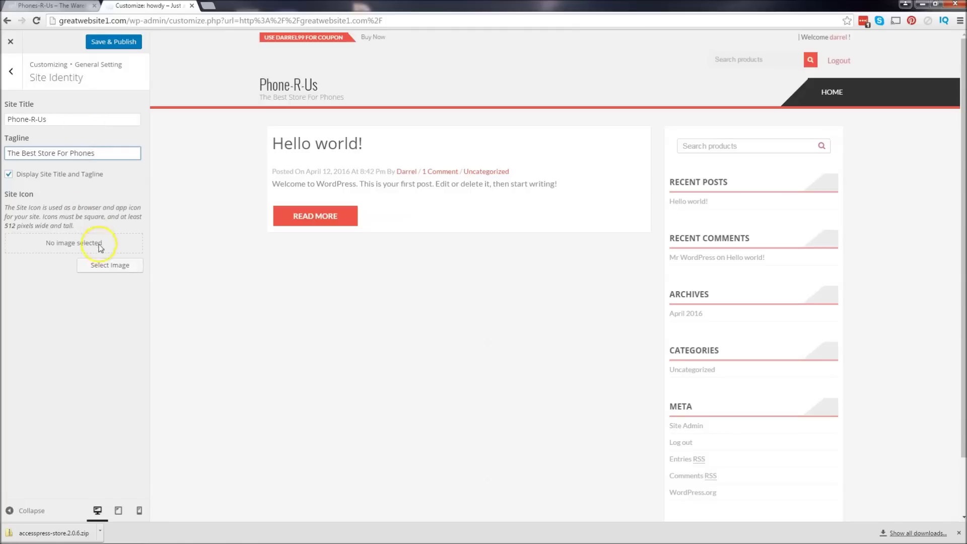
{"action": "left_click", "coordinate": [114, 266]}
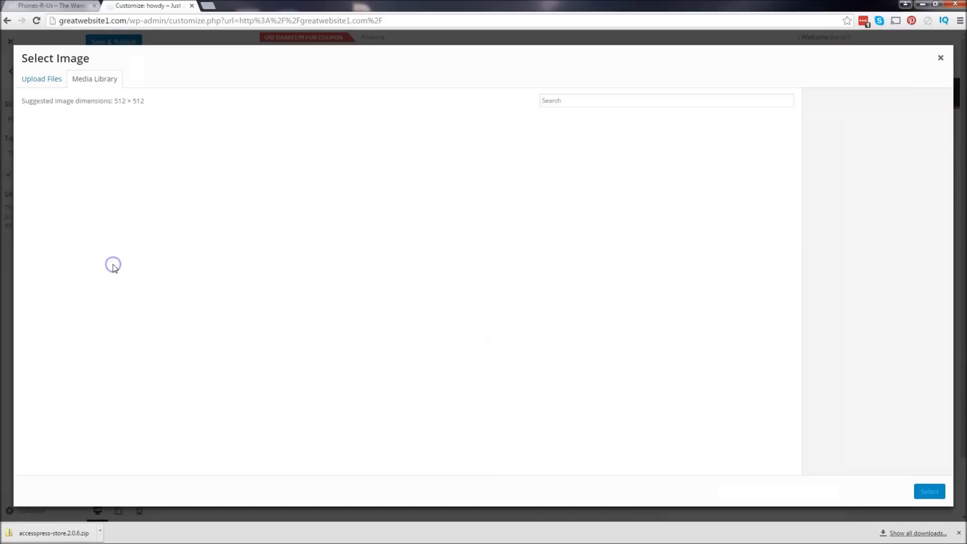
Upload mastercard.jpg from Desktop > iphone tutorial and choose it as the site icon.
{"action": "left_click", "coordinate": [33, 79]}
{"action": "left_click", "coordinate": [485, 268]}
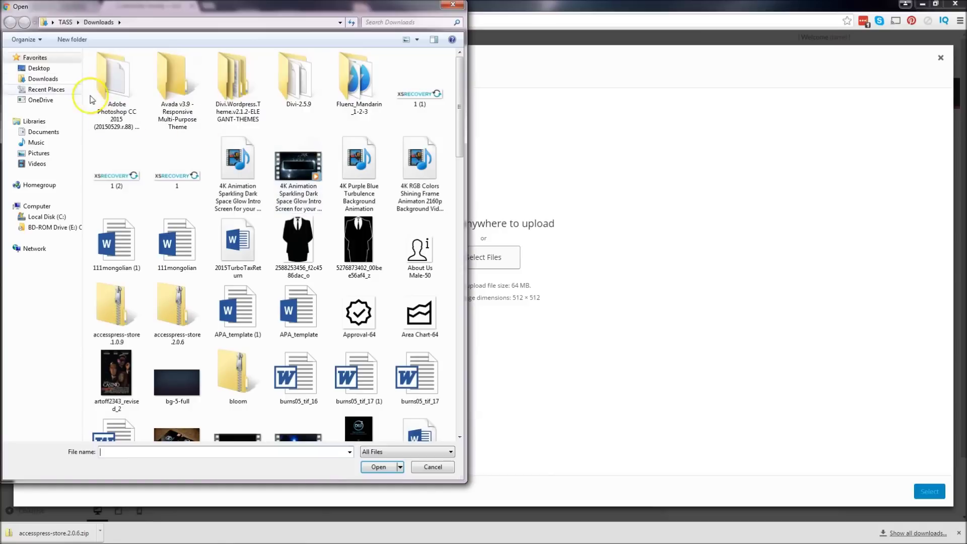
{"action": "left_click", "coordinate": [39, 68]}
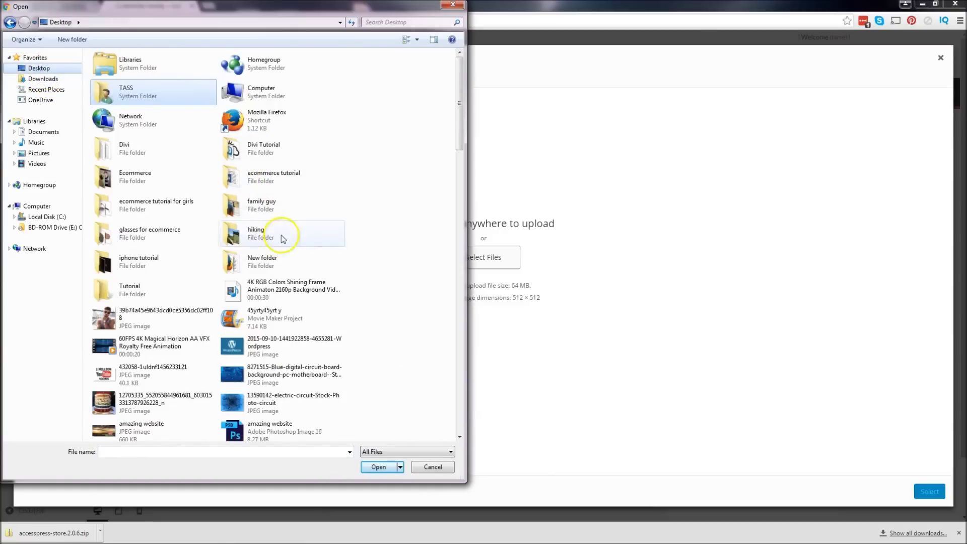
{"action": "double_click", "coordinate": [135, 260]}
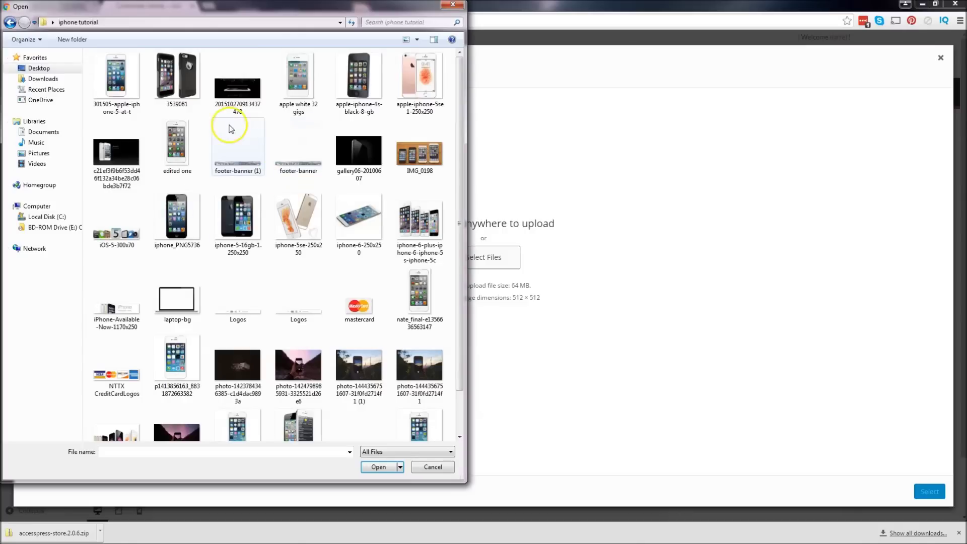
{"action": "scroll", "coordinate": [371, 309], "scroll_direction": "down", "scroll_amount": 1}
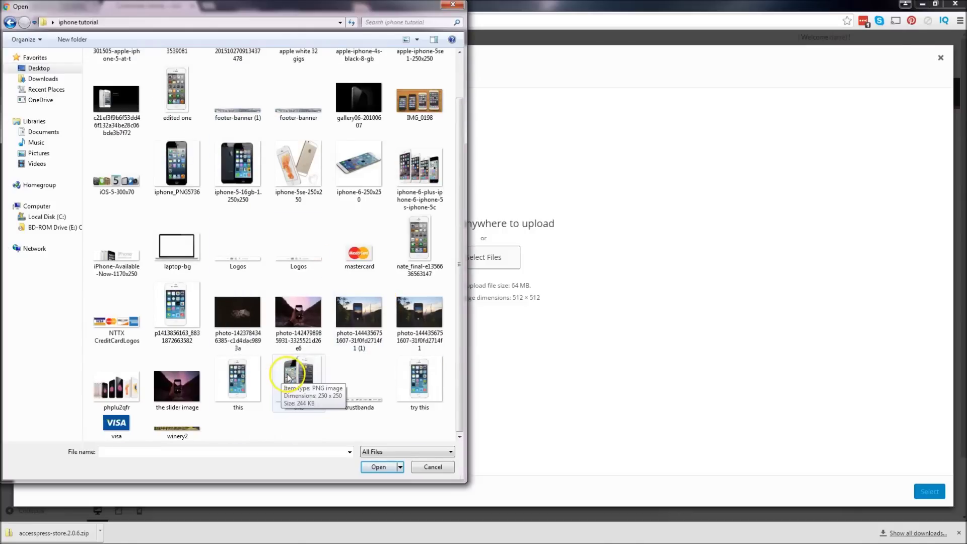
{"action": "scroll", "coordinate": [132, 399], "scroll_direction": "up", "scroll_amount": 1}
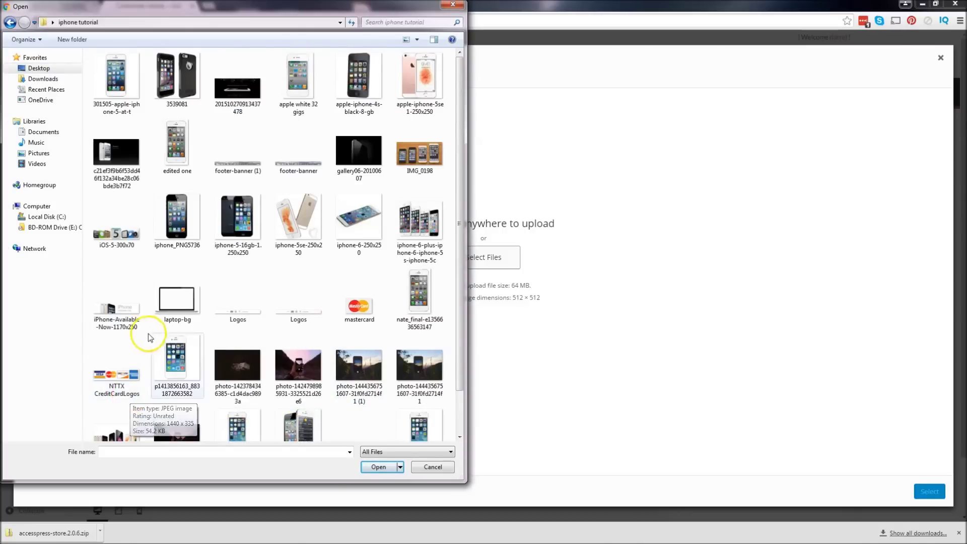
{"action": "double_click", "coordinate": [354, 307]}
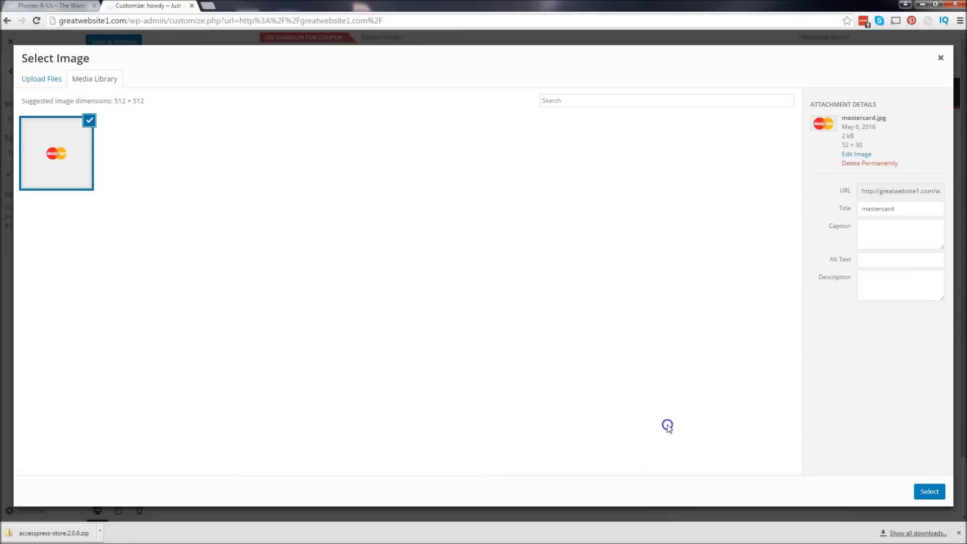
{"action": "left_click", "coordinate": [931, 492]}
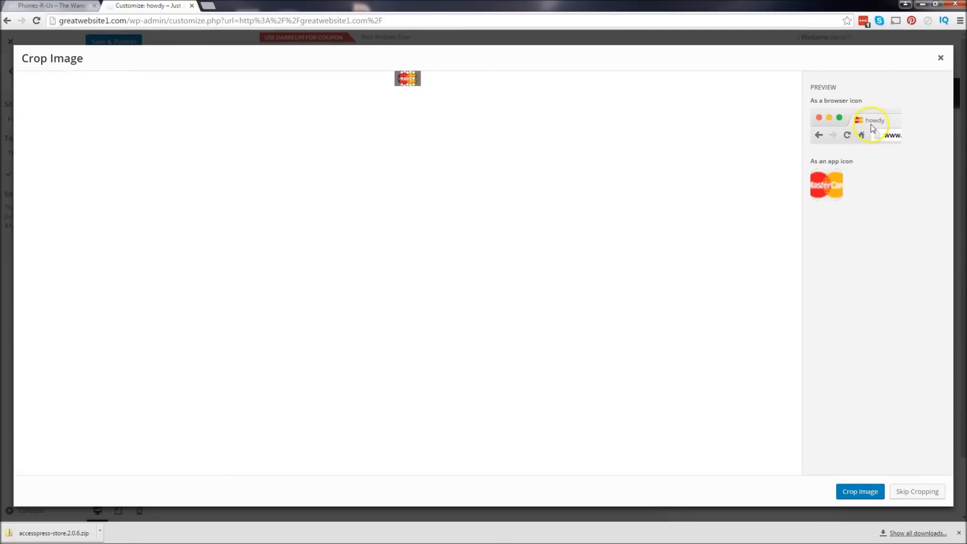
Crop the mastercard image toward the logo's left part and publish it as the site icon.
{"action": "left_click", "coordinate": [396, 80]}
{"action": "left_click_drag", "start_coordinate": [407, 79], "coordinate": [402, 79]}
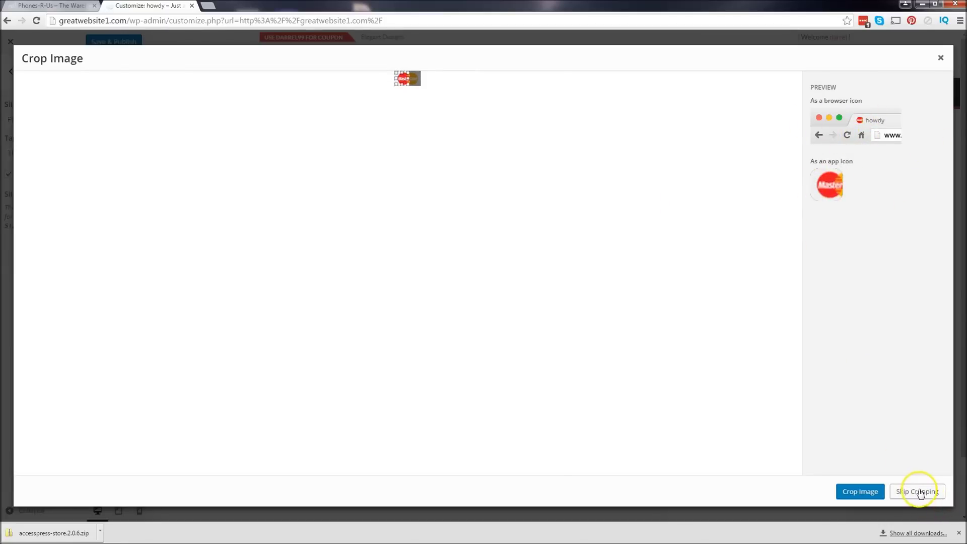
{"action": "left_click", "coordinate": [847, 492]}
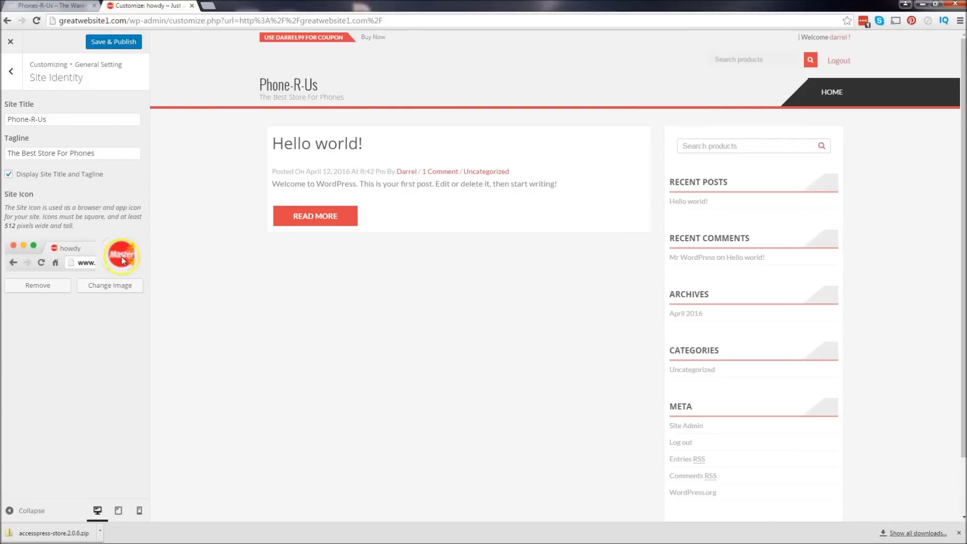
{"action": "left_click", "coordinate": [126, 43]}
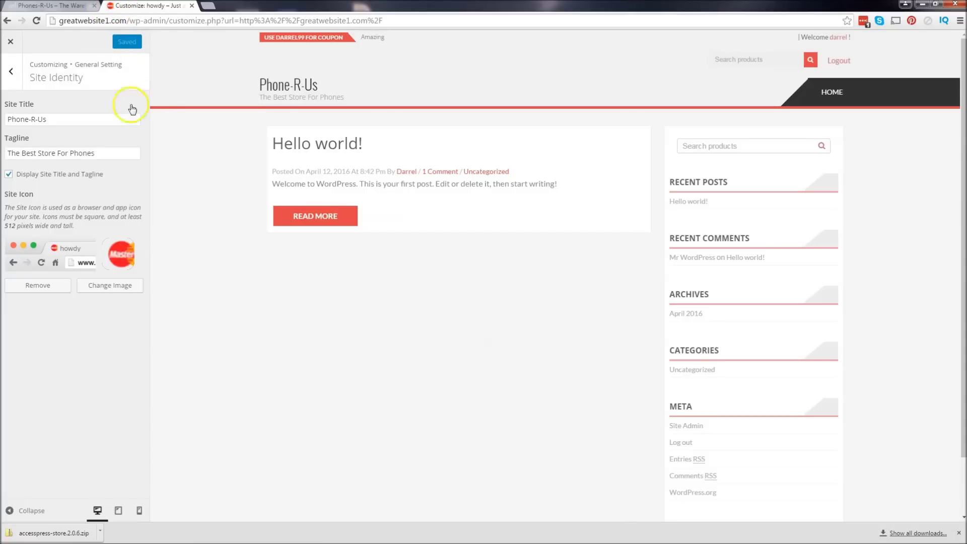
Try purple, blue, green and yellow header text colours, then set it back to black.
{"action": "left_click", "coordinate": [13, 79]}
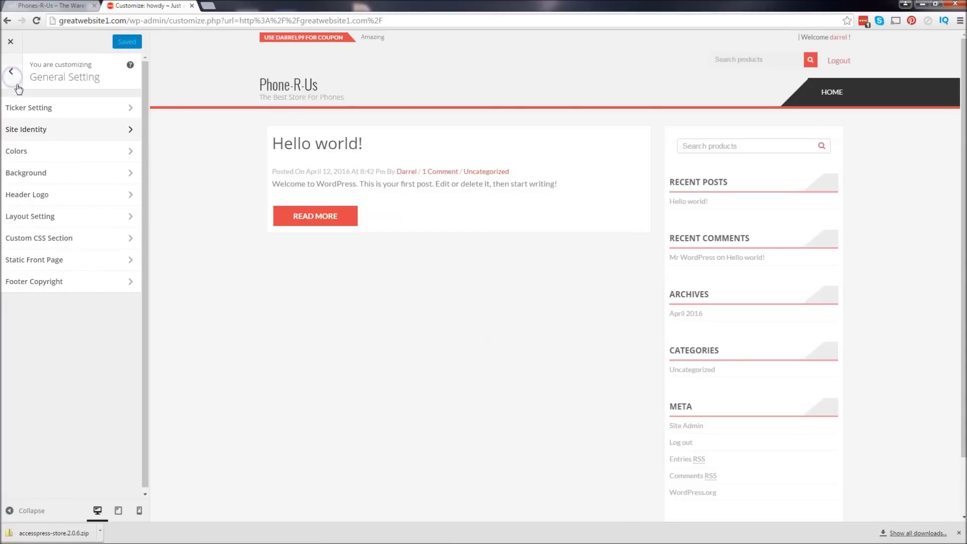
{"action": "left_click", "coordinate": [32, 150]}
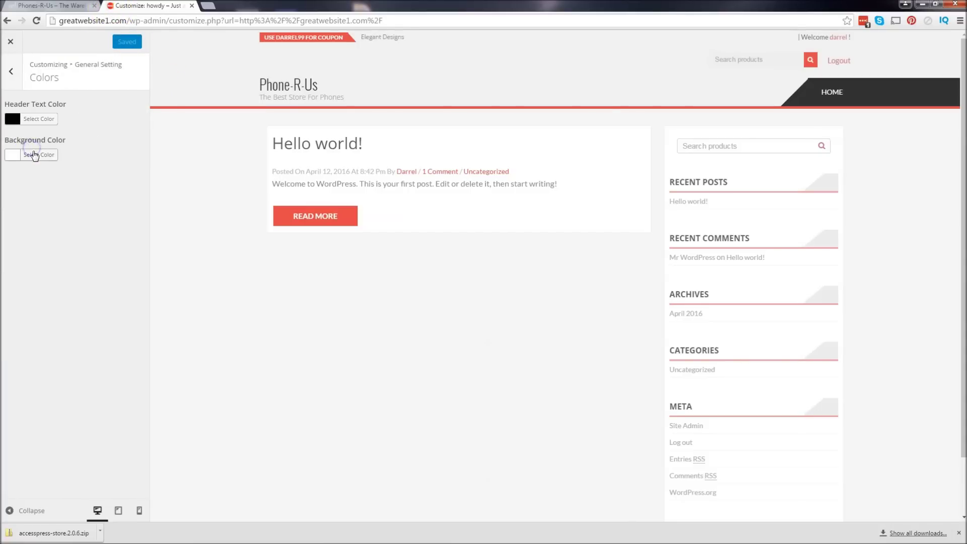
{"action": "left_click", "coordinate": [43, 124]}
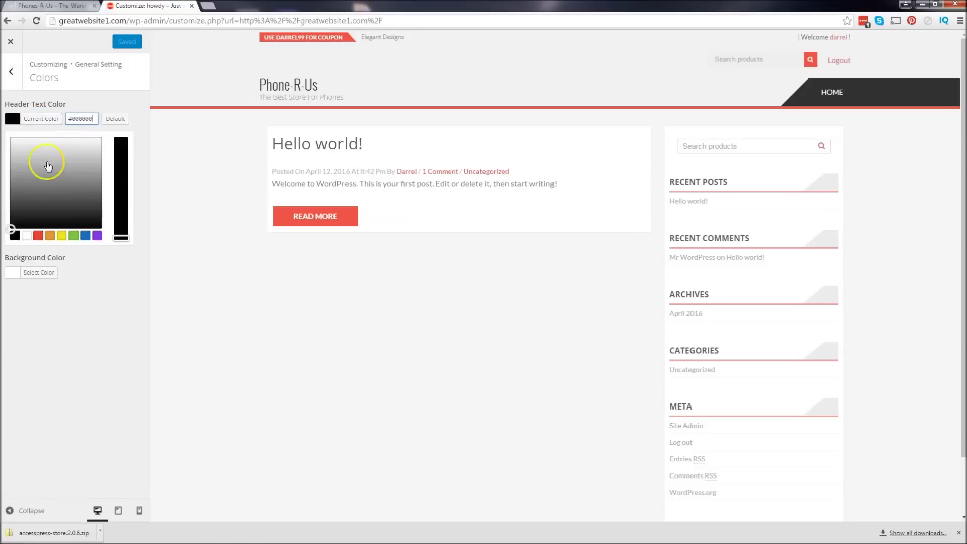
{"action": "left_click", "coordinate": [97, 235]}
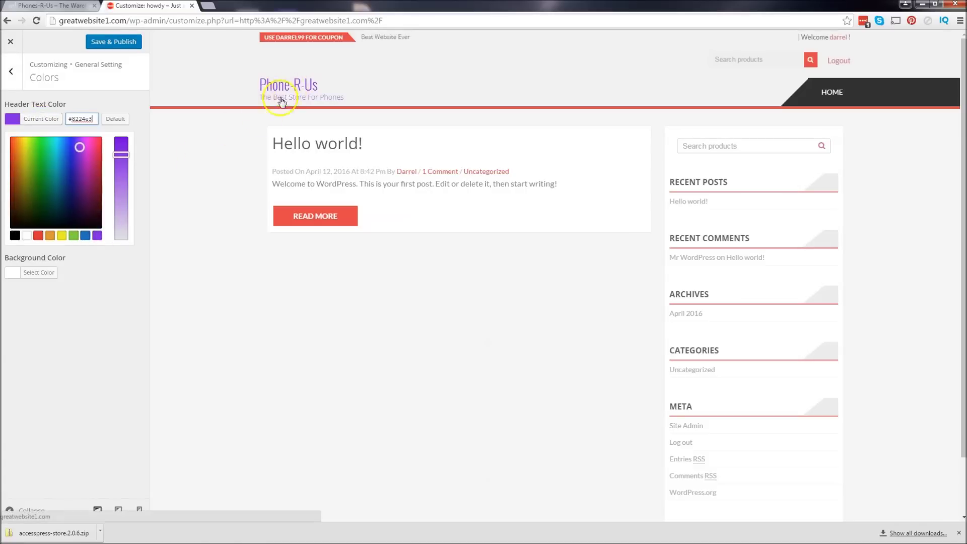
{"action": "left_click", "coordinate": [85, 235]}
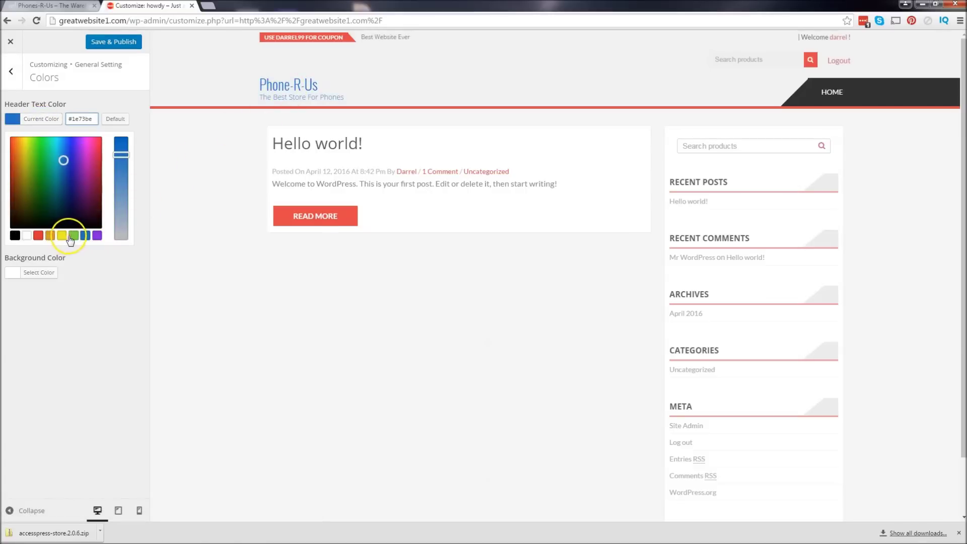
{"action": "left_click", "coordinate": [74, 237]}
{"action": "left_click", "coordinate": [62, 235]}
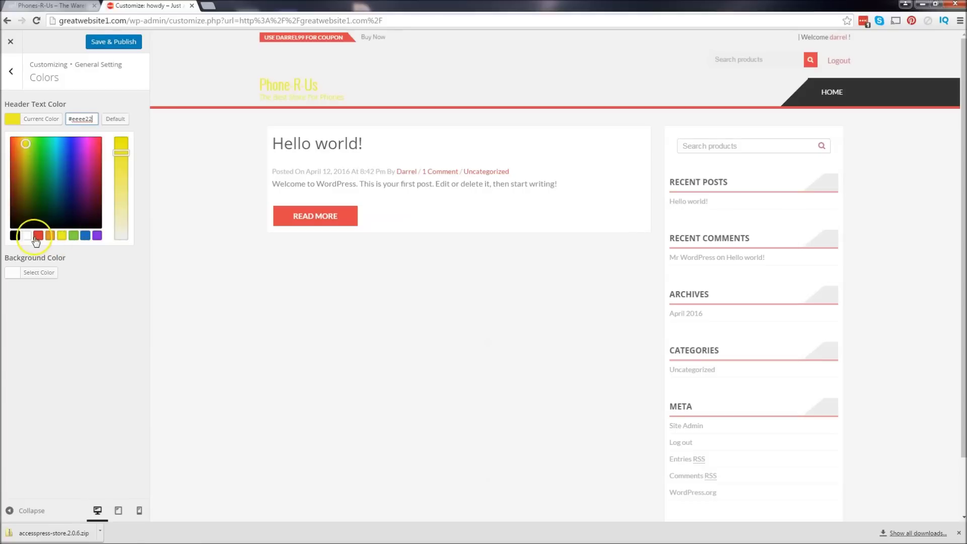
{"action": "left_click", "coordinate": [15, 235]}
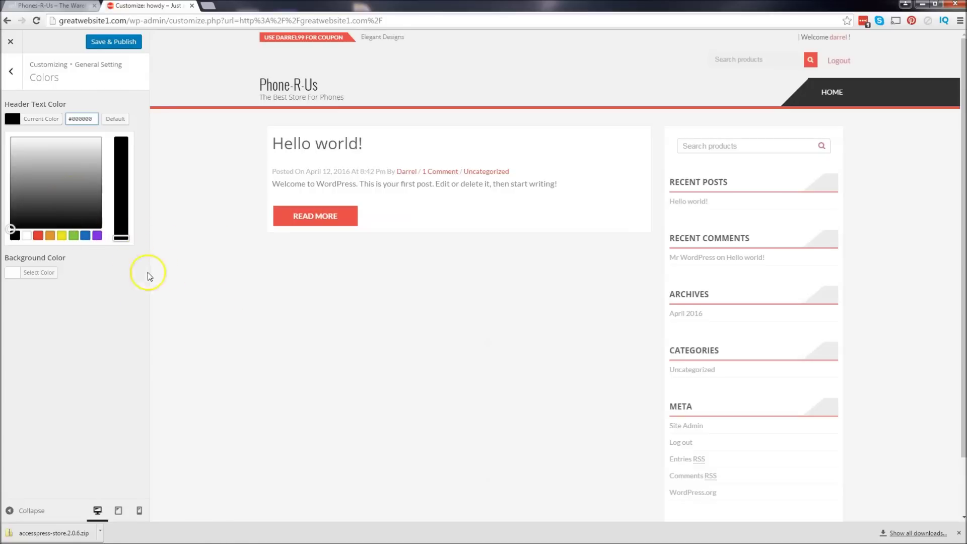
Try blue, green, orange, yellow, white, red and darker green background colours.
{"action": "left_click", "coordinate": [17, 274]}
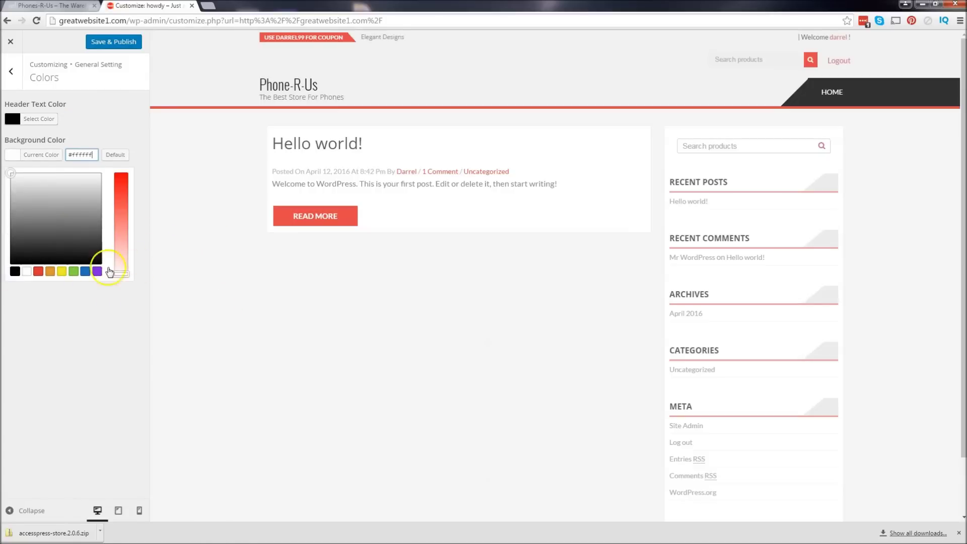
{"action": "left_click", "coordinate": [85, 273]}
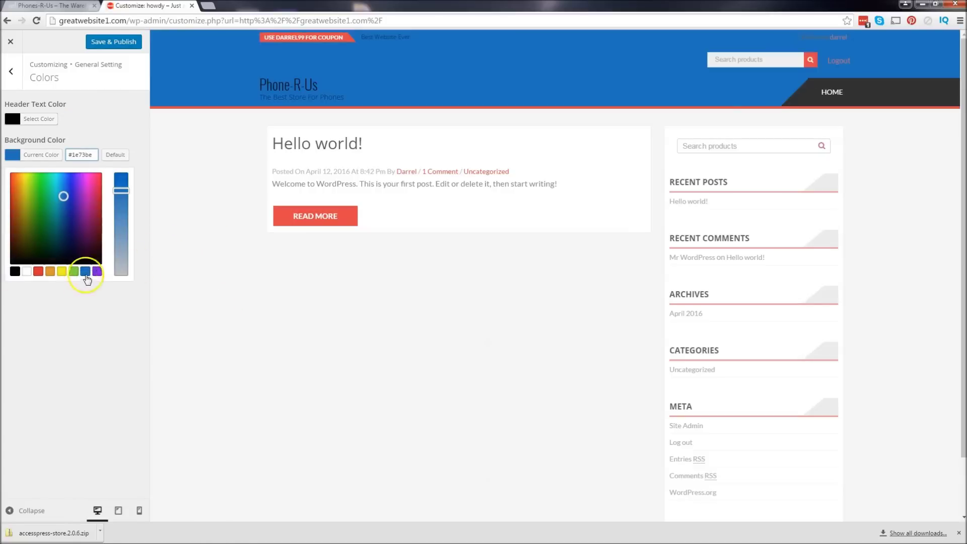
{"action": "left_click", "coordinate": [73, 272]}
{"action": "scroll", "coordinate": [205, 272], "scroll_direction": "down", "scroll_amount": 2}
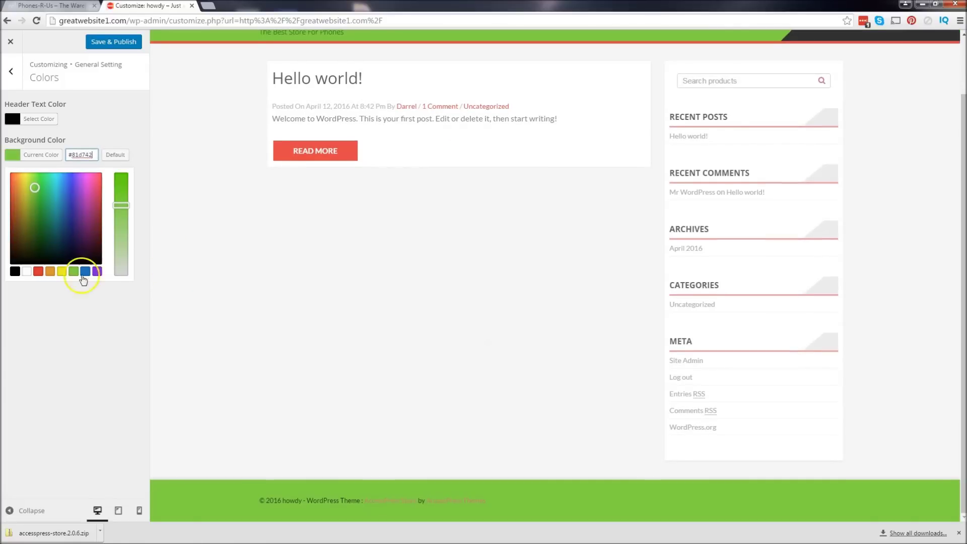
{"action": "left_click", "coordinate": [50, 272]}
{"action": "left_click", "coordinate": [61, 271]}
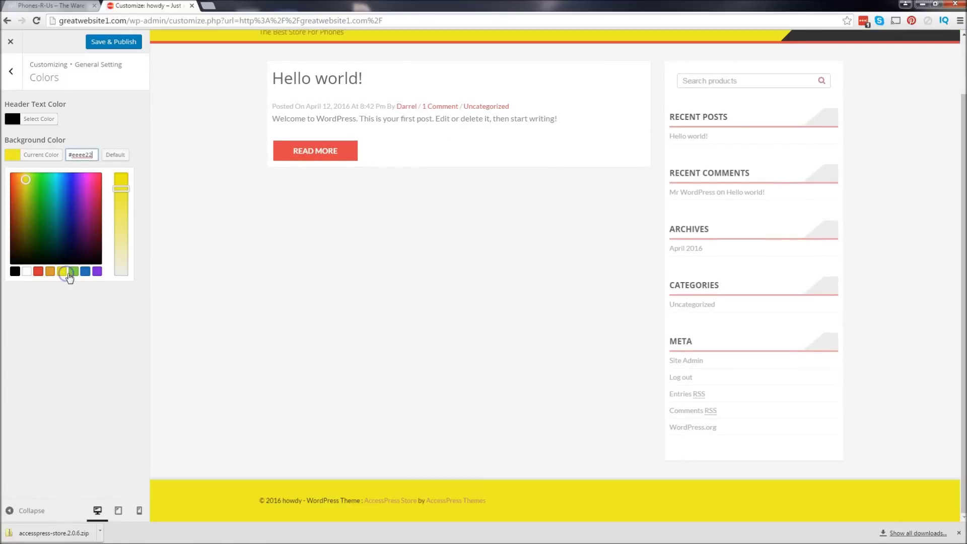
{"action": "scroll", "coordinate": [210, 276], "scroll_direction": "up", "scroll_amount": 2}
{"action": "left_click", "coordinate": [27, 272]}
{"action": "left_click", "coordinate": [39, 271]}
{"action": "left_click", "coordinate": [50, 271]}
{"action": "left_click", "coordinate": [62, 271]}
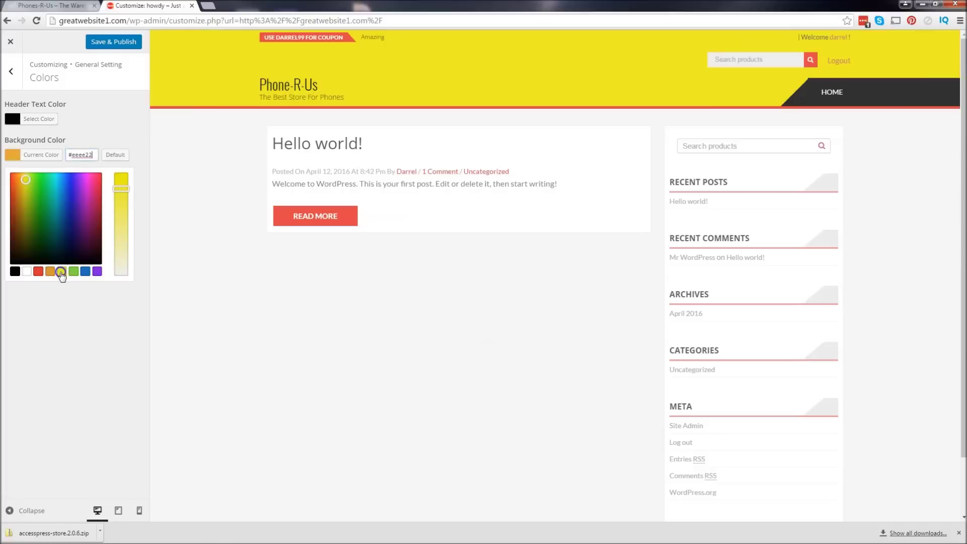
{"action": "left_click", "coordinate": [73, 272]}
{"action": "left_click_drag", "start_coordinate": [128, 216], "coordinate": [123, 171]}
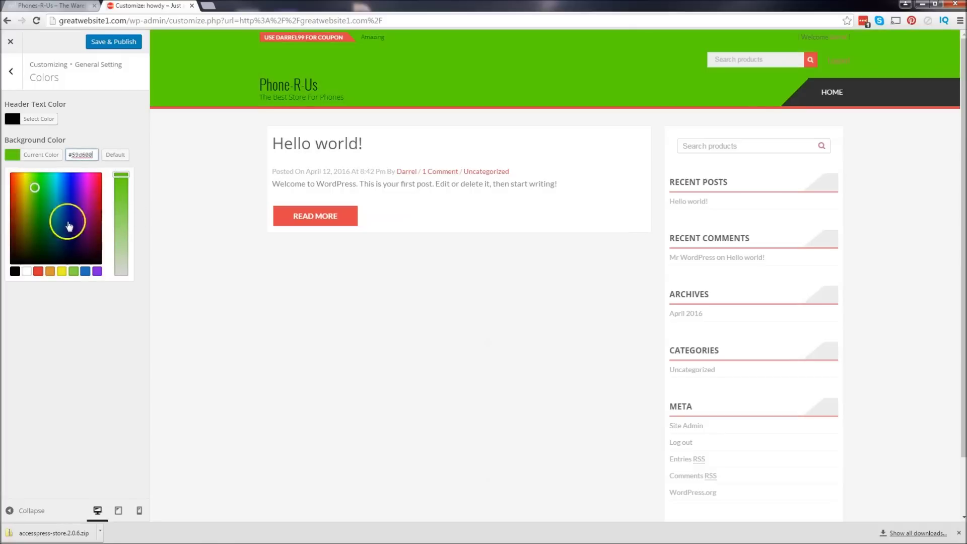
Reset the background colour to the default white #ffffff and save and publish.
{"action": "left_click", "coordinate": [29, 272]}
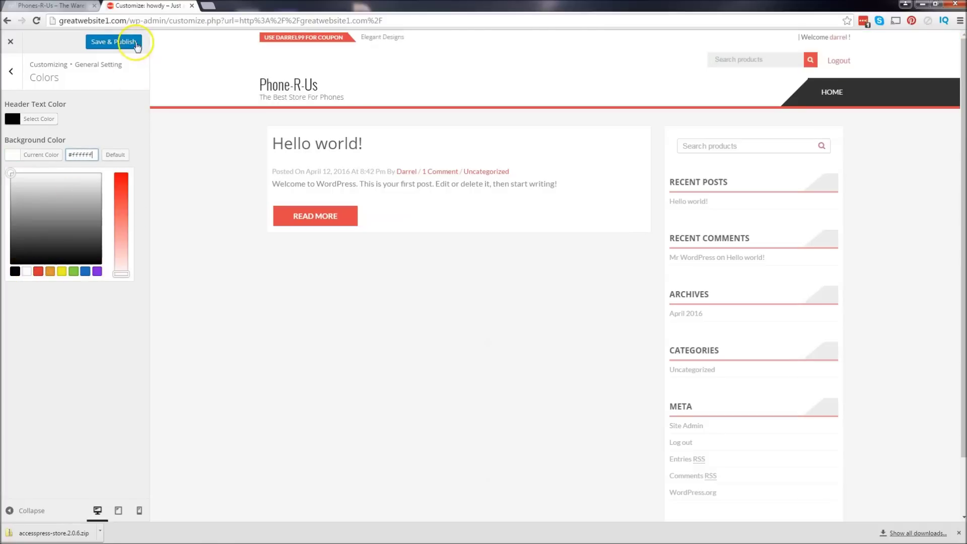
{"action": "left_click", "coordinate": [117, 155]}
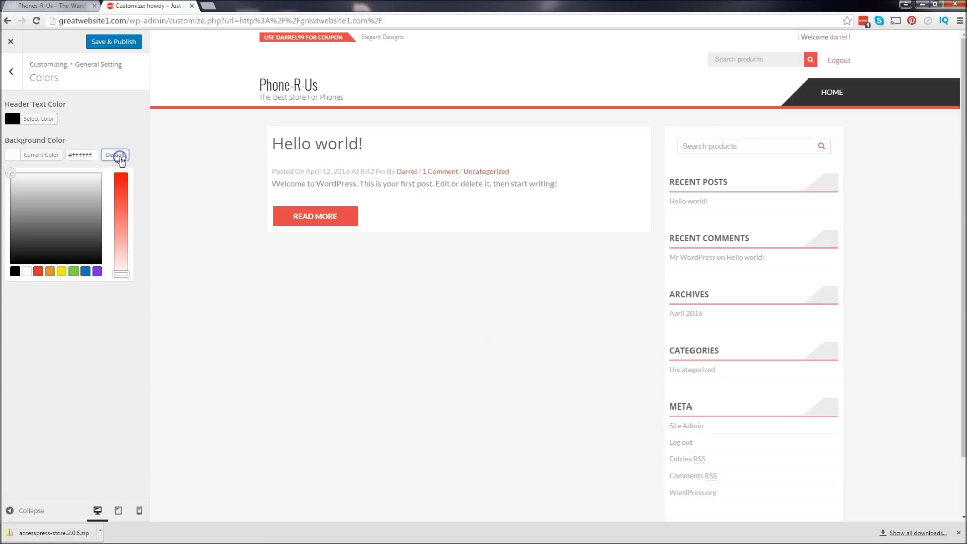
{"action": "left_click", "coordinate": [119, 40]}
{"action": "left_click", "coordinate": [15, 76]}
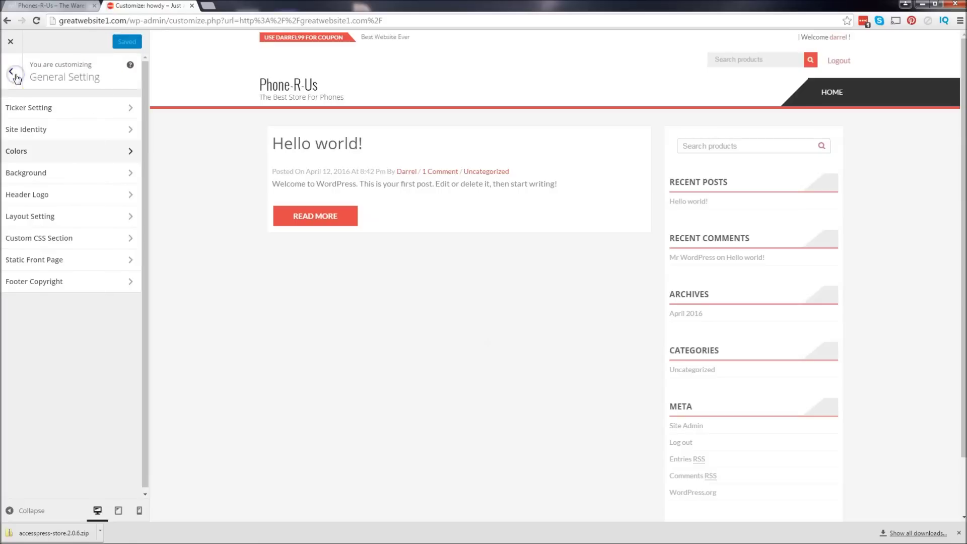
Try the wood pattern background and switch the background type between Color and Pattern.
{"action": "left_click", "coordinate": [17, 172]}
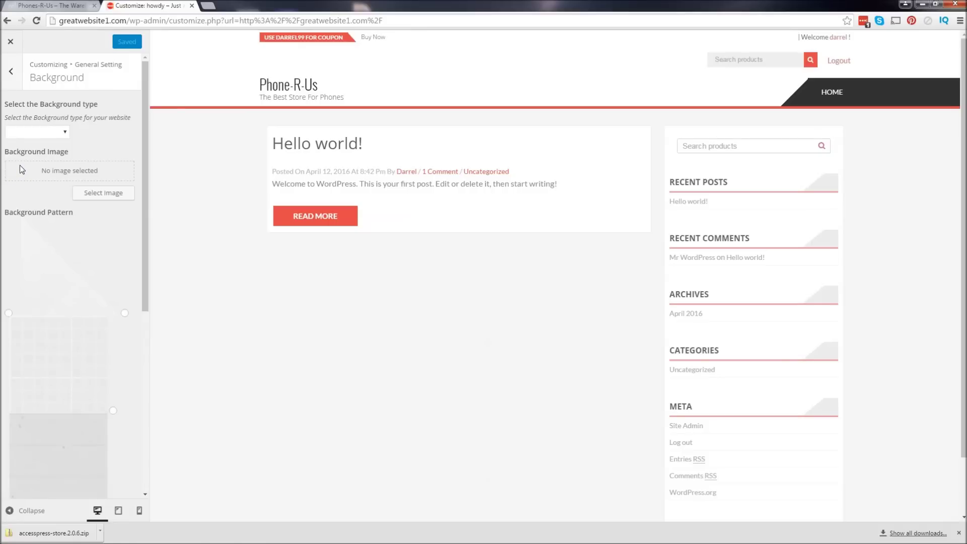
{"action": "left_click_drag", "start_coordinate": [144, 209], "coordinate": [144, 275]}
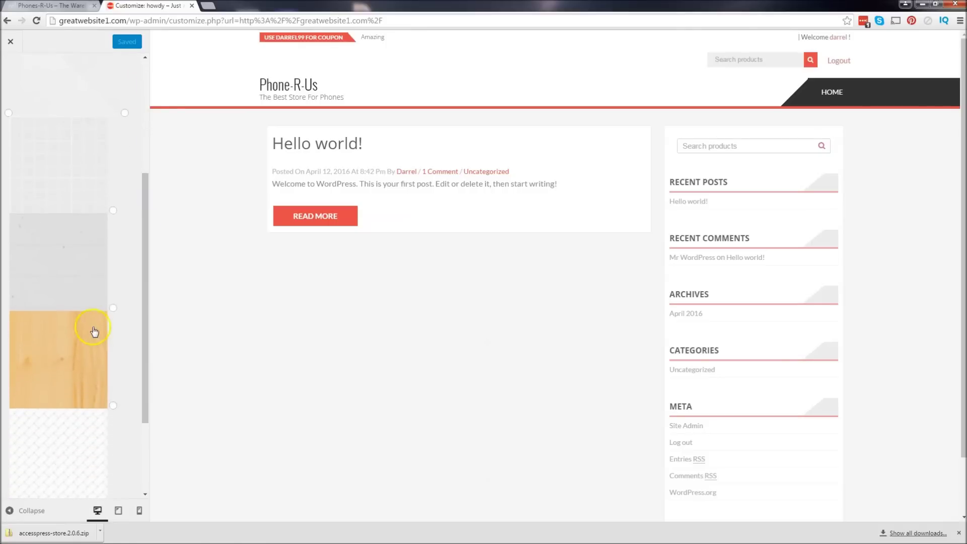
{"action": "left_click", "coordinate": [93, 329]}
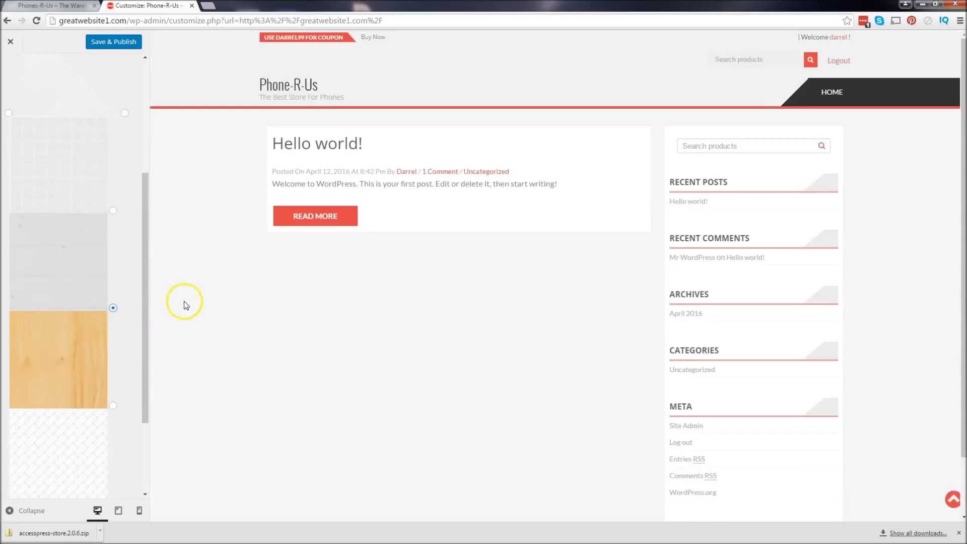
{"action": "scroll", "coordinate": [126, 374], "scroll_direction": "down", "scroll_amount": 3}
{"action": "scroll", "coordinate": [284, 376], "scroll_direction": "down", "scroll_amount": 2}
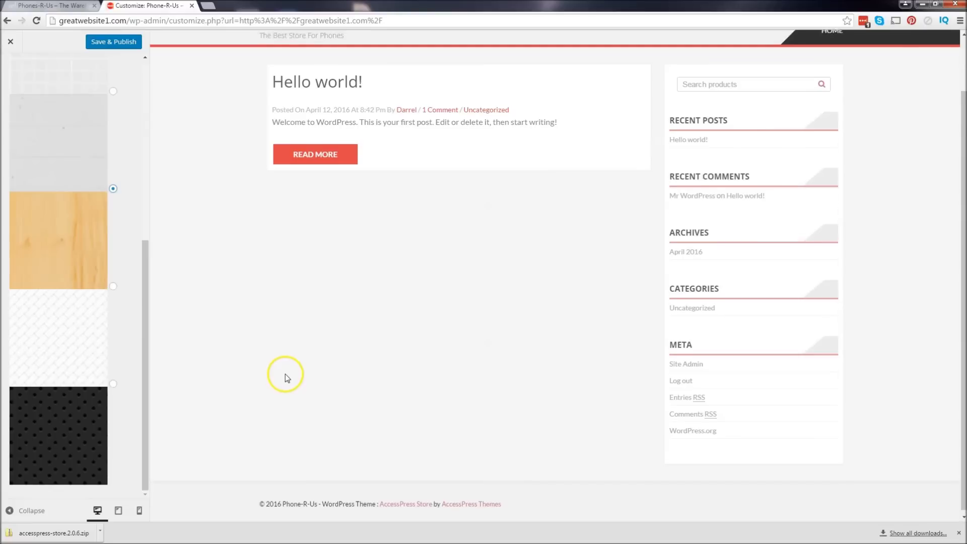
{"action": "scroll", "coordinate": [285, 374], "scroll_direction": "up", "scroll_amount": 2}
{"action": "scroll", "coordinate": [144, 227], "scroll_direction": "up", "scroll_amount": 8}
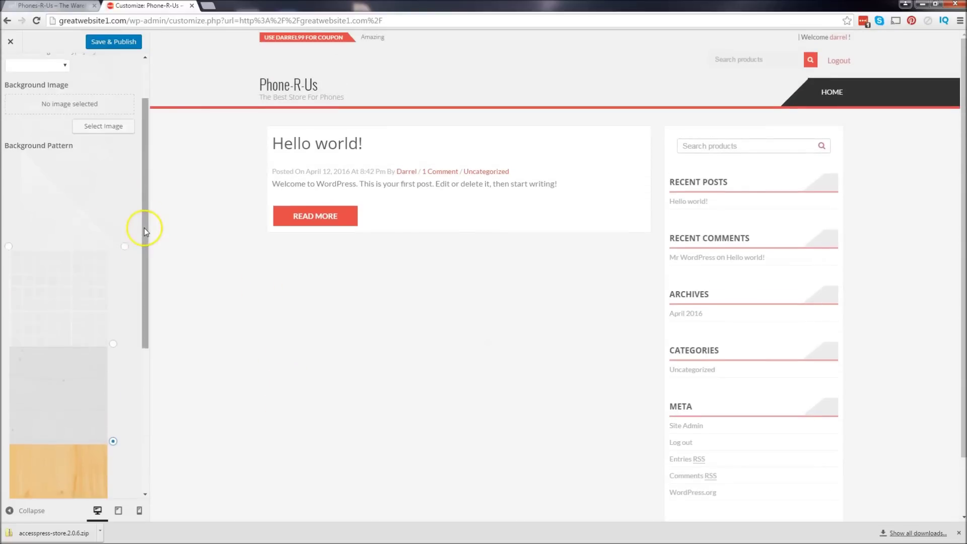
{"action": "left_click", "coordinate": [48, 132]}
{"action": "left_click", "coordinate": [47, 141]}
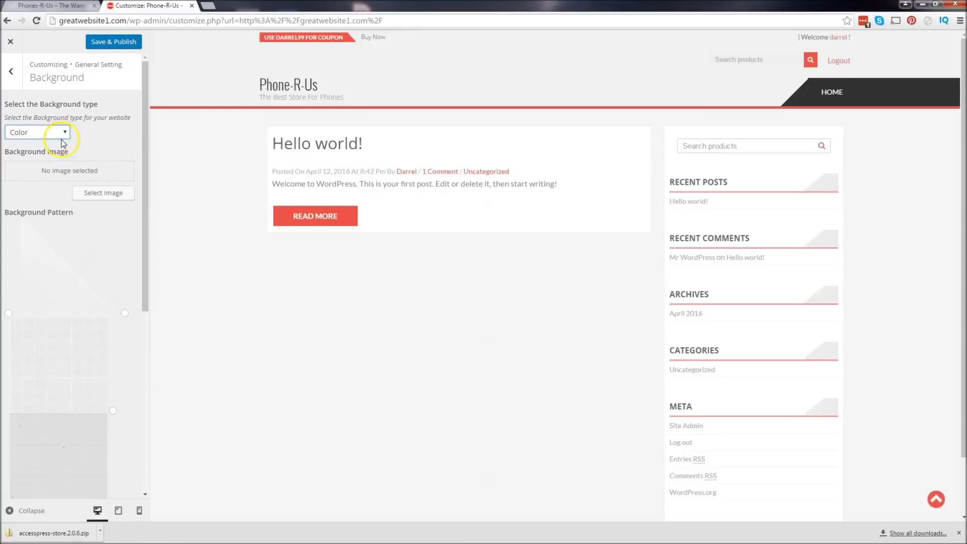
{"action": "left_click", "coordinate": [56, 134]}
{"action": "left_click", "coordinate": [50, 161]}
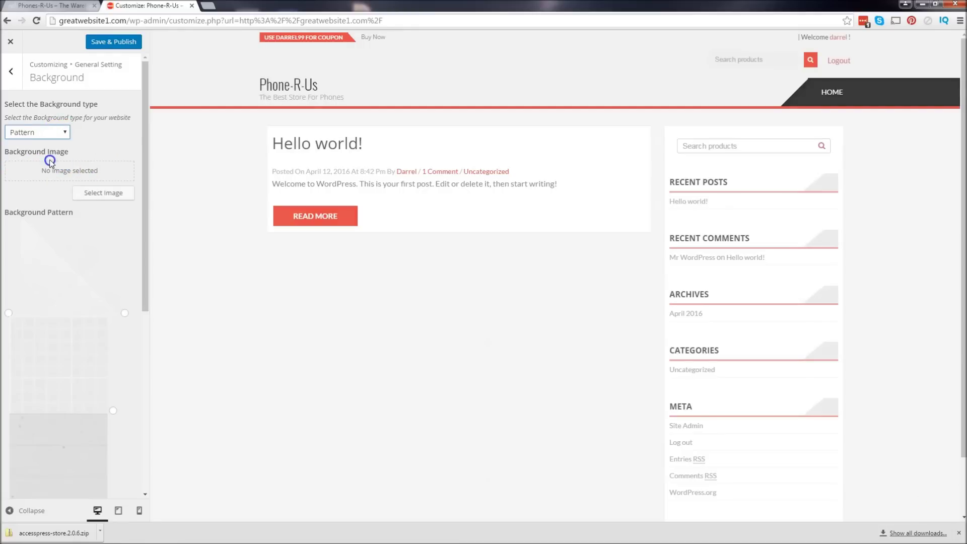
{"action": "left_click", "coordinate": [48, 134]}
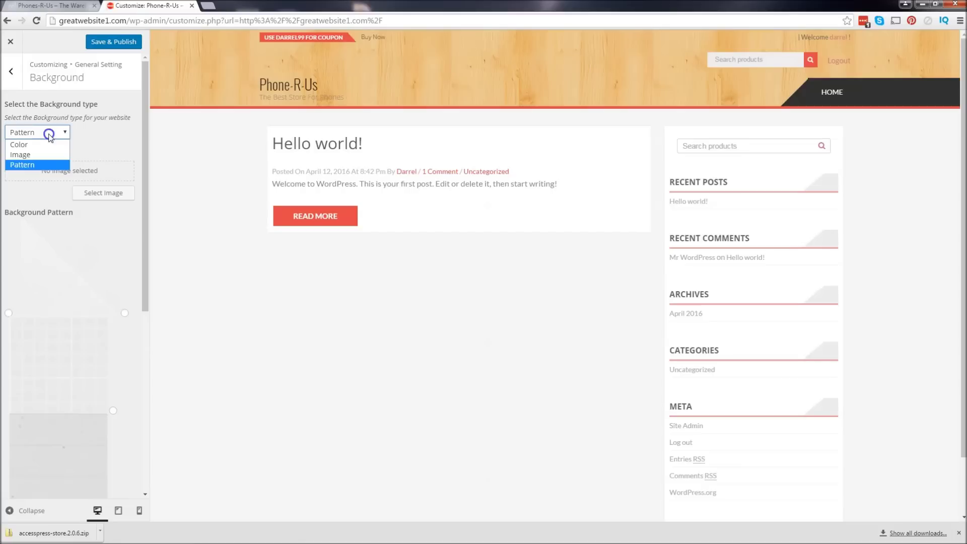
{"action": "left_click", "coordinate": [53, 164]}
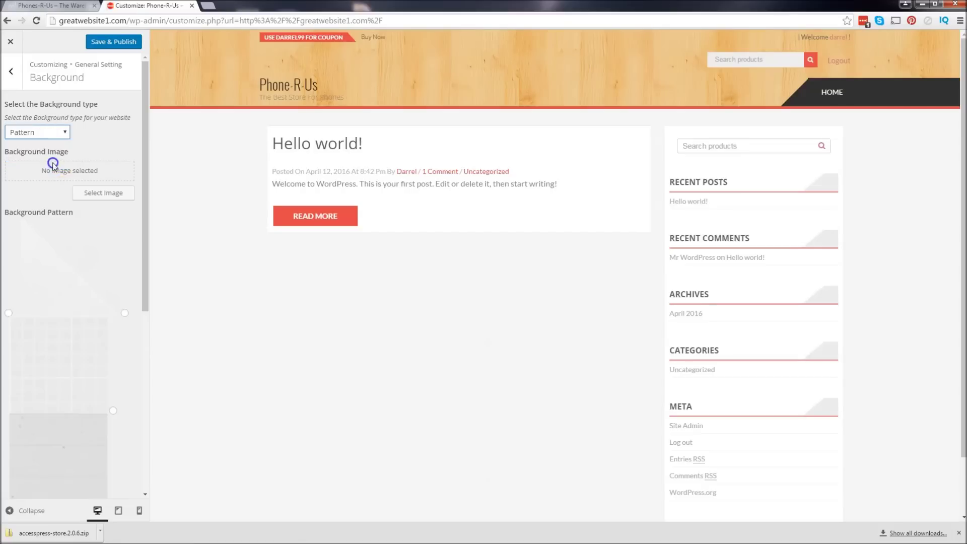
Try the black dotted, wood, light grey and white diamond pattern backgrounds.
{"action": "left_click_drag", "start_coordinate": [144, 138], "coordinate": [144, 320]}
{"action": "left_click", "coordinate": [102, 385]}
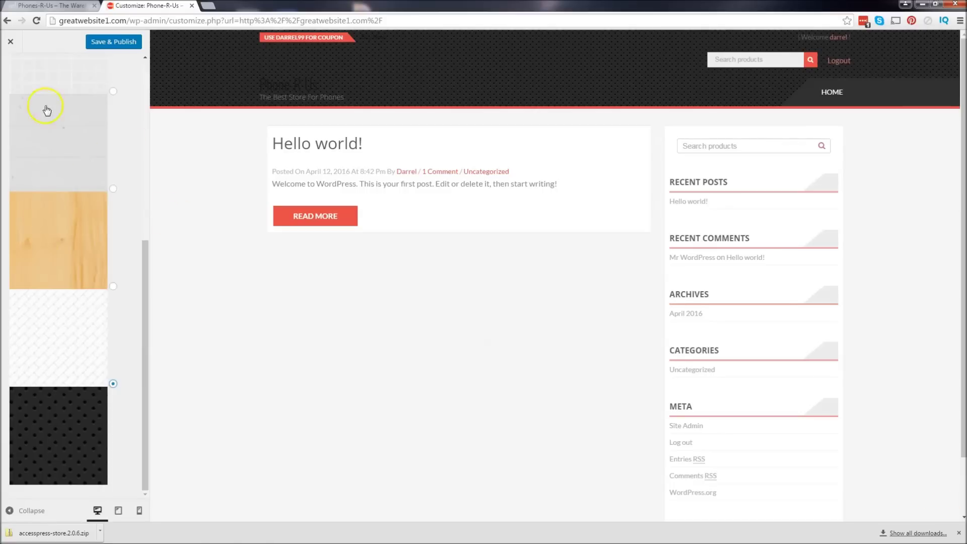
{"action": "scroll", "coordinate": [138, 252], "scroll_direction": "up", "scroll_amount": 6}
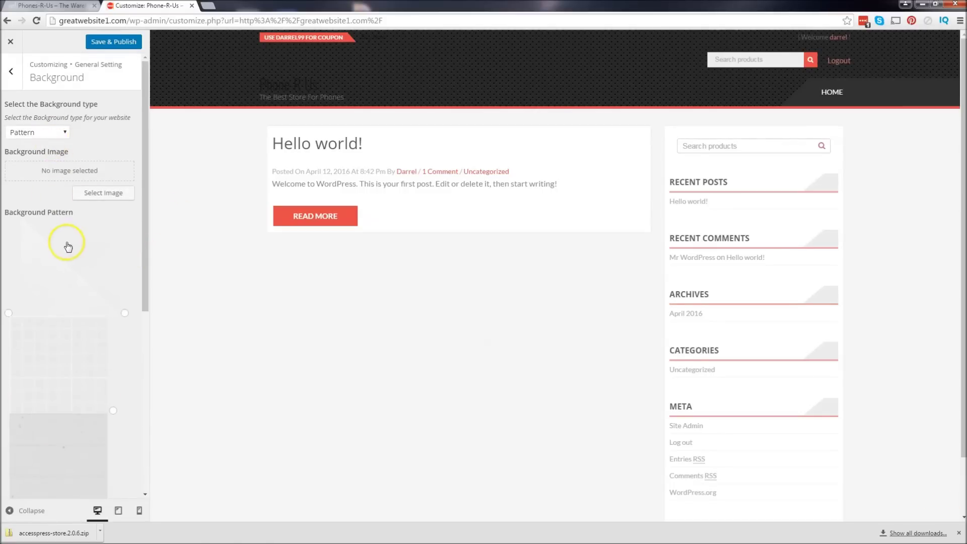
{"action": "scroll", "coordinate": [106, 251], "scroll_direction": "down", "scroll_amount": 6}
{"action": "left_click", "coordinate": [108, 253]}
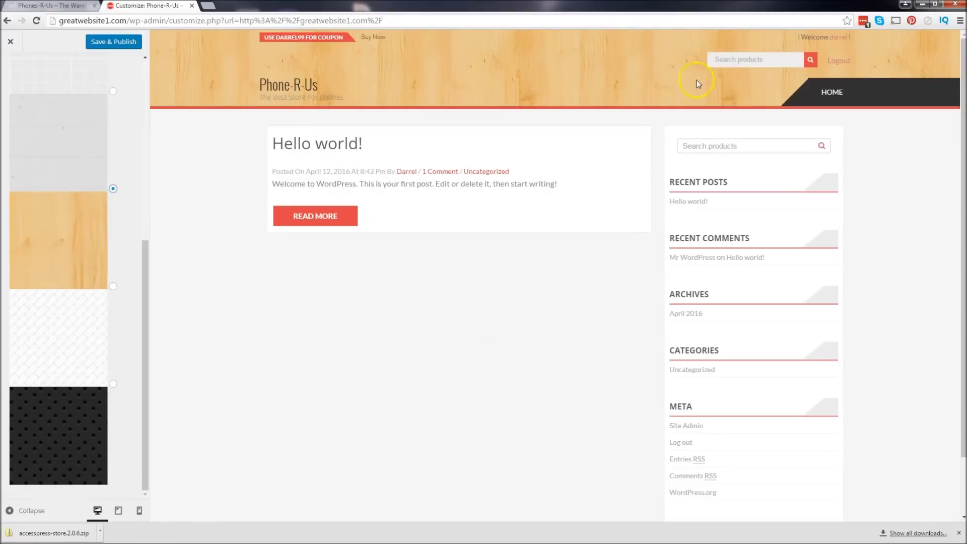
{"action": "left_click", "coordinate": [24, 115]}
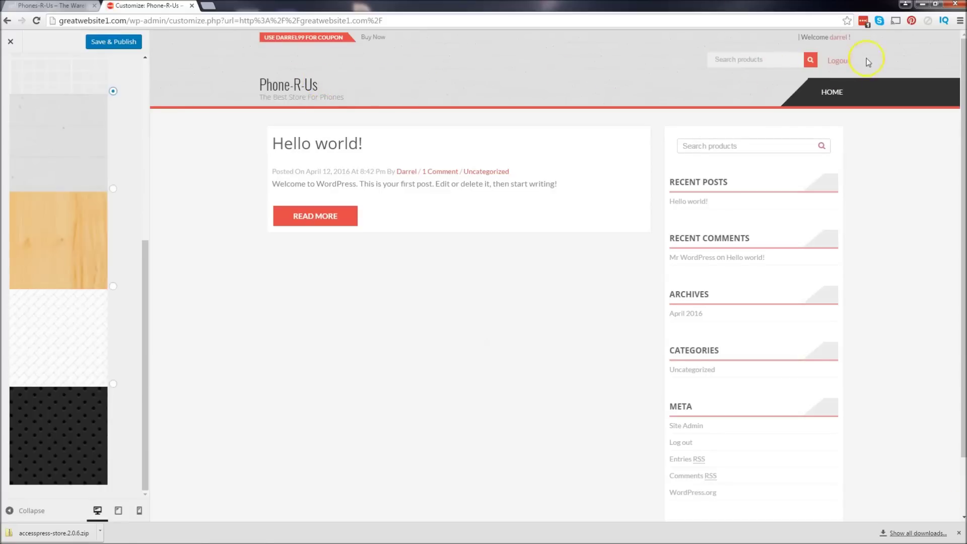
{"action": "scroll", "coordinate": [33, 195], "scroll_direction": "up", "scroll_amount": 2}
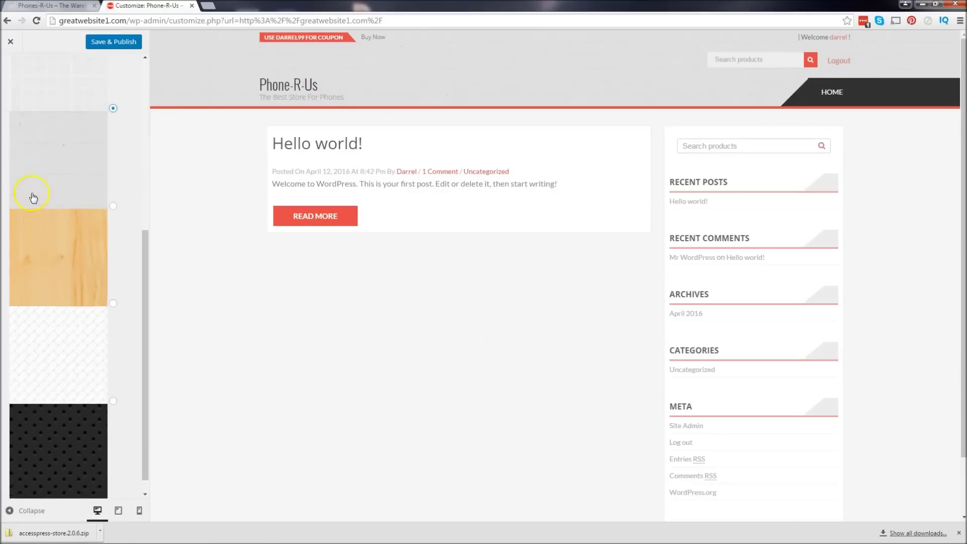
{"action": "left_click", "coordinate": [58, 410]}
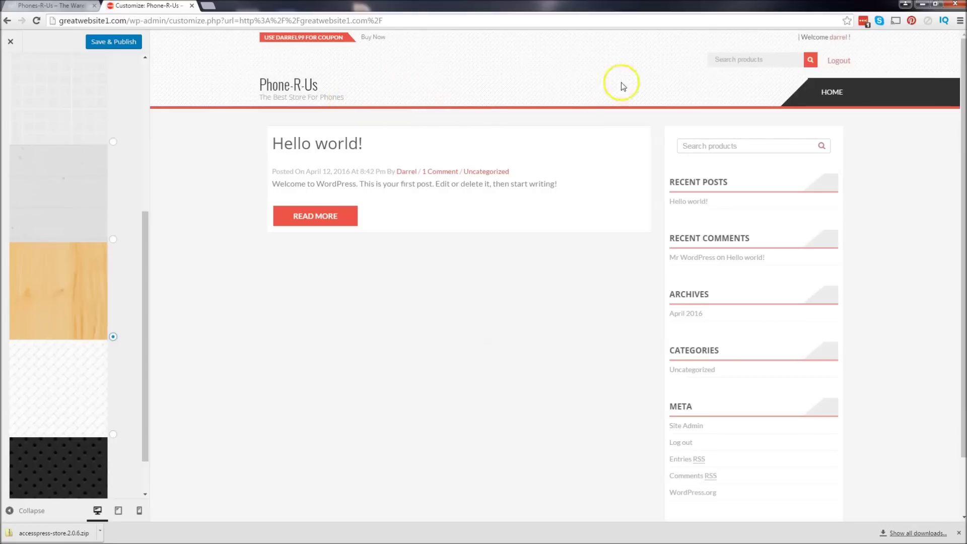
{"action": "scroll", "coordinate": [95, 129], "scroll_direction": "up", "scroll_amount": 5}
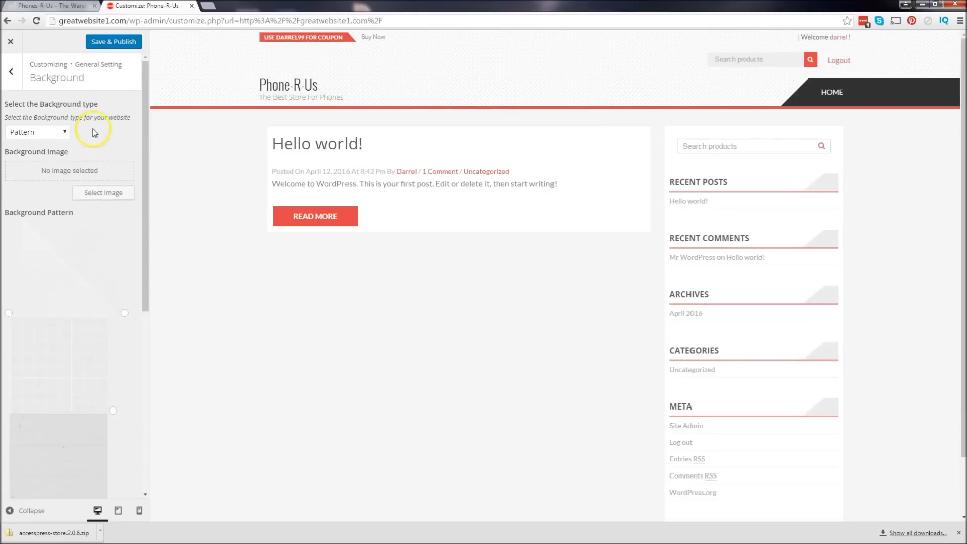
Set the background type back to Color and save and publish.
{"action": "left_click", "coordinate": [91, 286]}
{"action": "left_click", "coordinate": [66, 132]}
{"action": "left_click", "coordinate": [51, 145]}
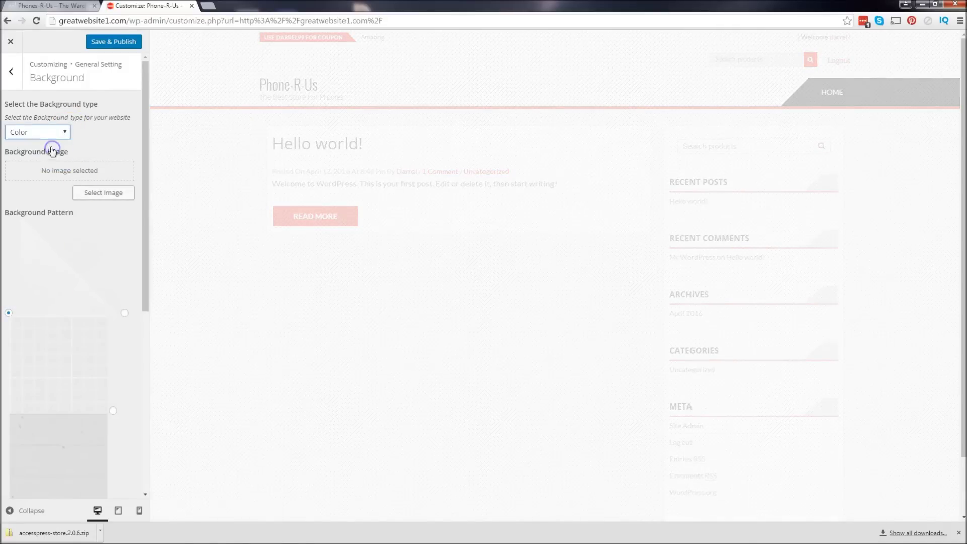
{"action": "left_click", "coordinate": [125, 41]}
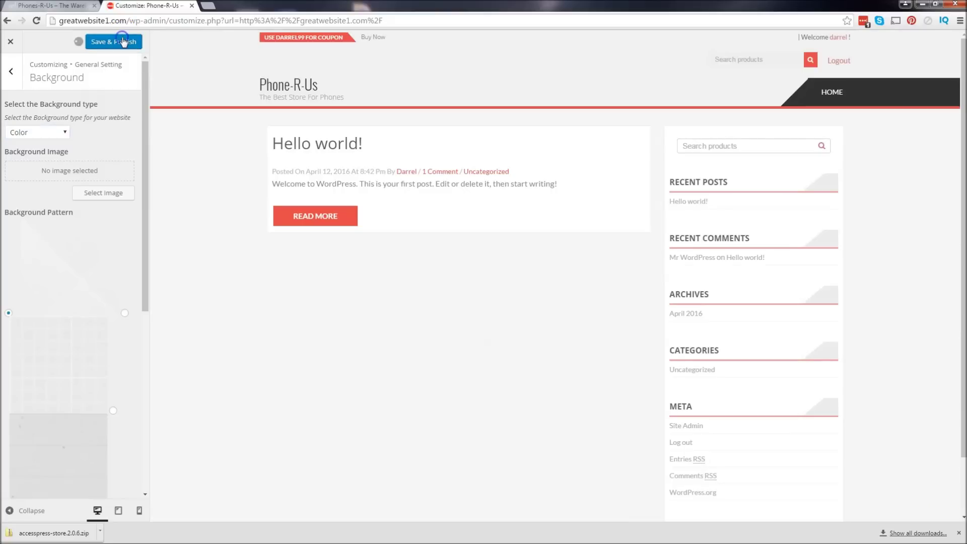
{"action": "left_click", "coordinate": [11, 76]}
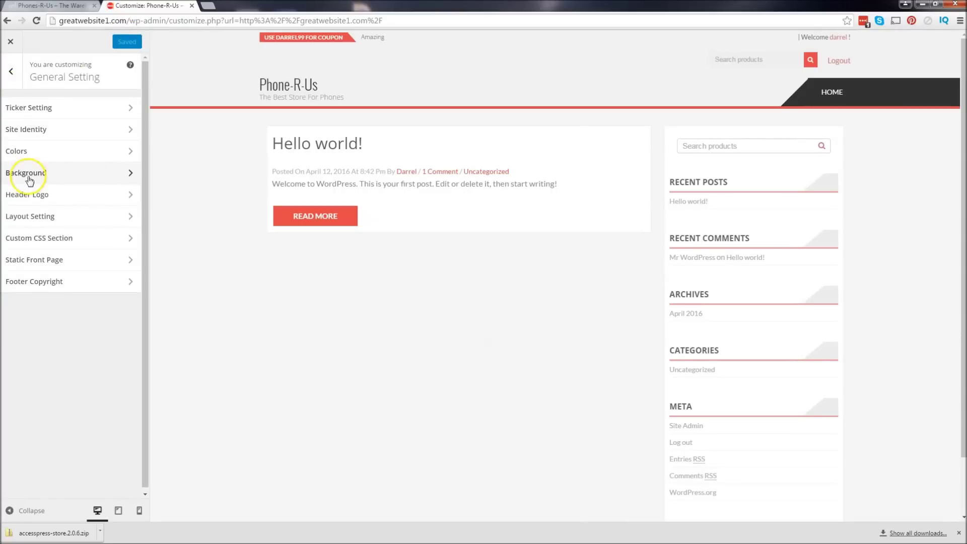
Check the recommended 300 × 70 header logo size, then load PicMonkey in a new tab.
{"action": "left_click", "coordinate": [40, 198]}
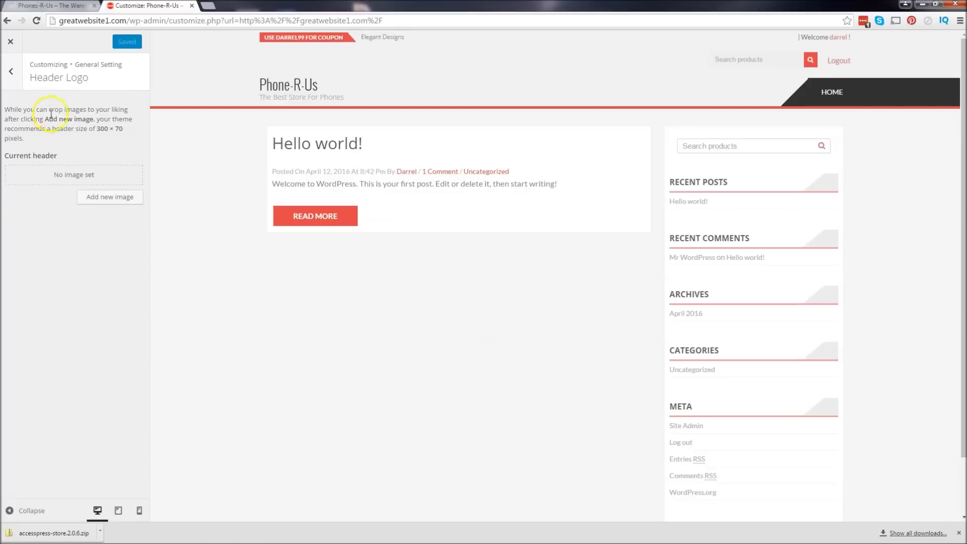
{"action": "left_click_drag", "start_coordinate": [92, 128], "coordinate": [120, 129]}
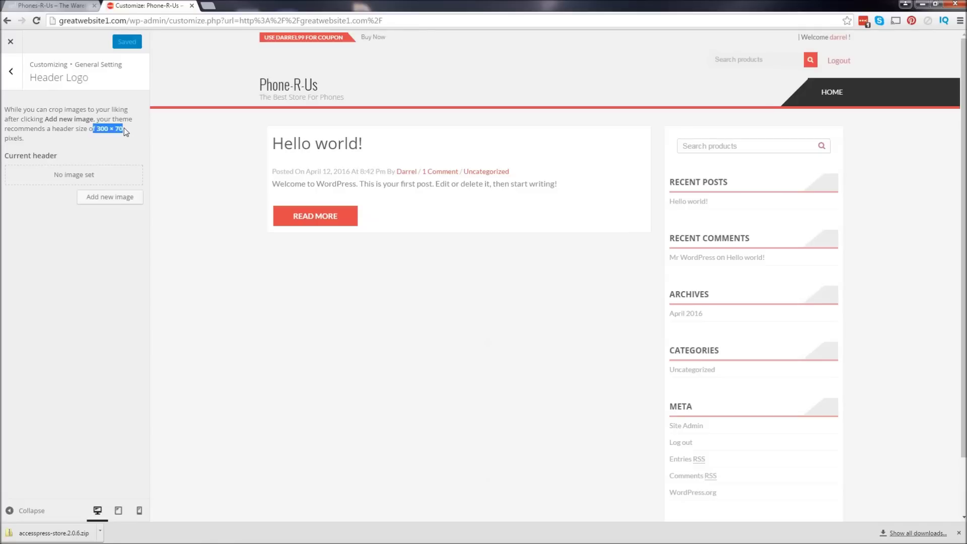
{"action": "left_click", "coordinate": [212, 6]}
{"action": "type", "text": "picmonkey.com"}
{"action": "key", "text": "Return"}
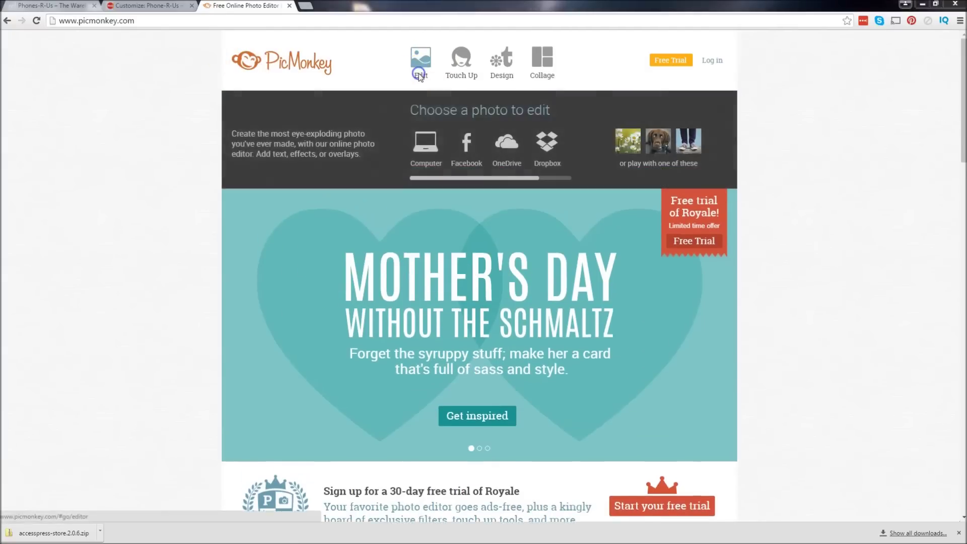
Open the iOS-5-300x70 image in PicMonkey's photo editor.
{"action": "left_click", "coordinate": [420, 57]}
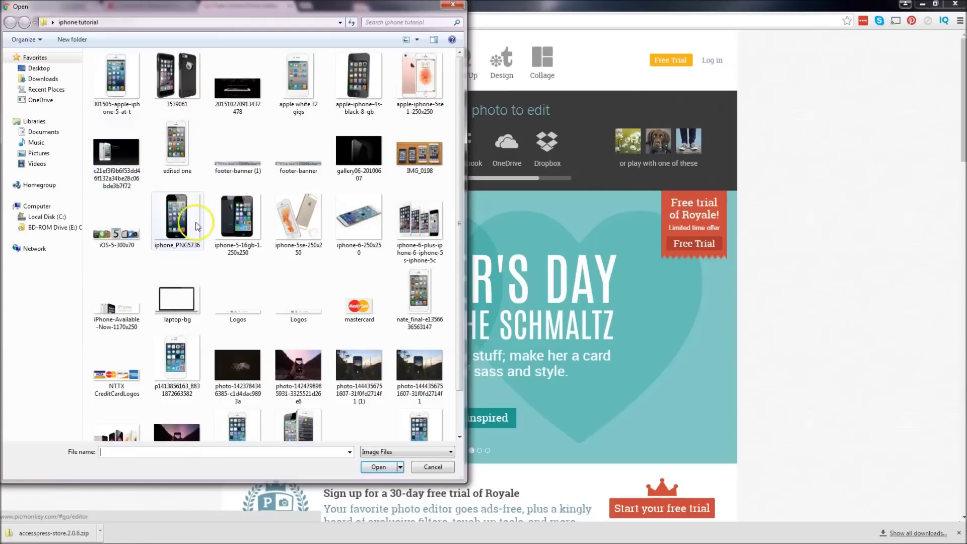
{"action": "left_click", "coordinate": [179, 228]}
{"action": "left_click", "coordinate": [124, 239]}
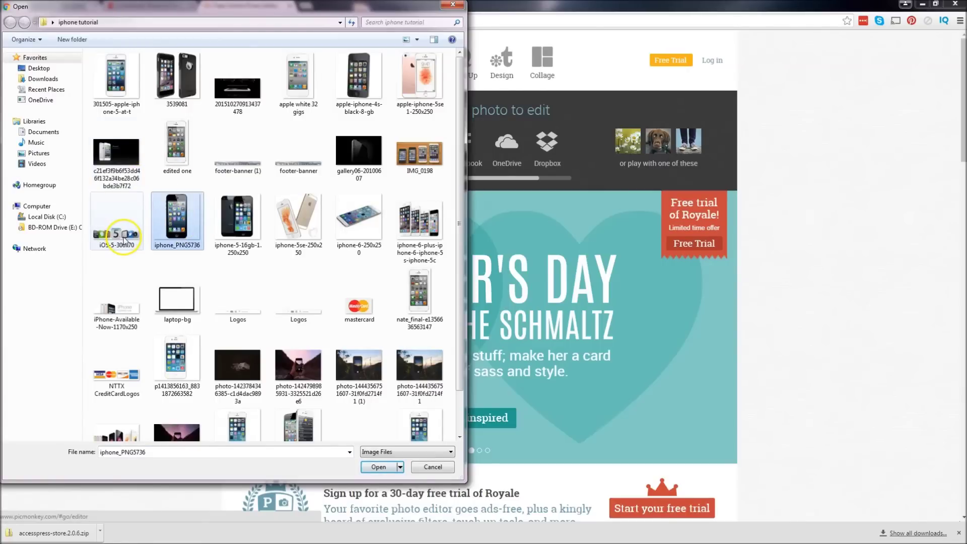
{"action": "double_click", "coordinate": [123, 237]}
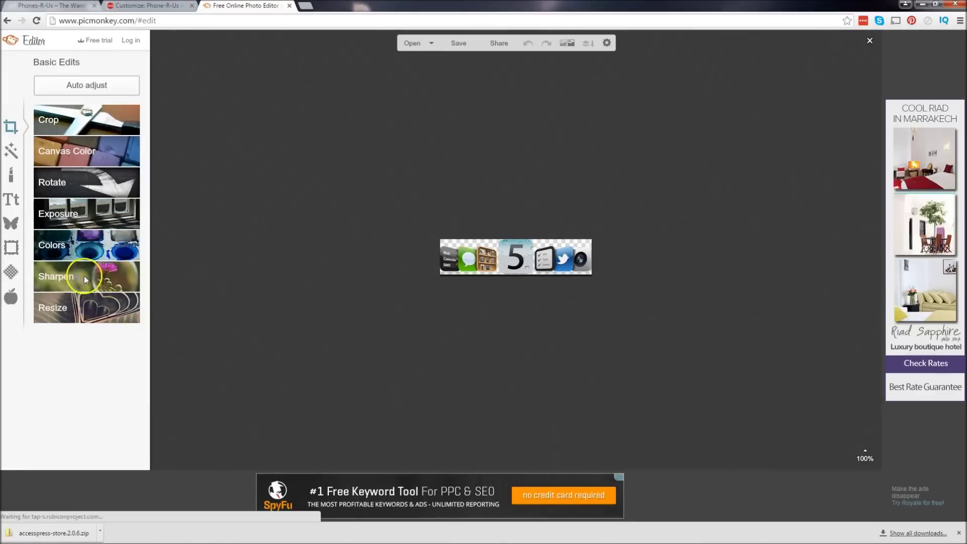
Resize the image to 300 × 70, matching WordPress's recommended logo size.
{"action": "left_click", "coordinate": [108, 306]}
{"action": "left_click", "coordinate": [63, 338]}
{"action": "left_click", "coordinate": [91, 337]}
{"action": "left_click", "coordinate": [101, 338]}
{"action": "key", "text": "ctrl+Tab"}
{"action": "key", "text": "ctrl+Tab"}
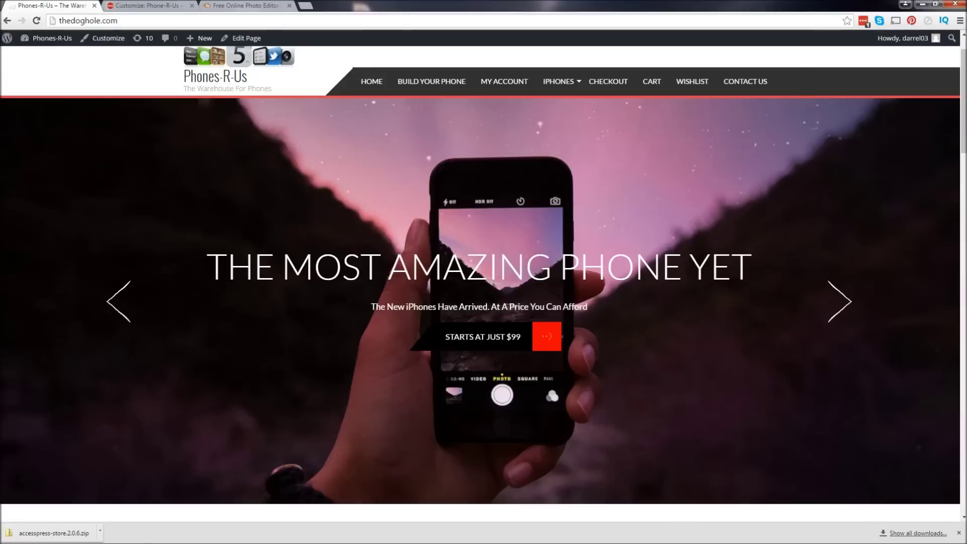
{"action": "left_click_drag", "start_coordinate": [123, 129], "coordinate": [94, 130]}
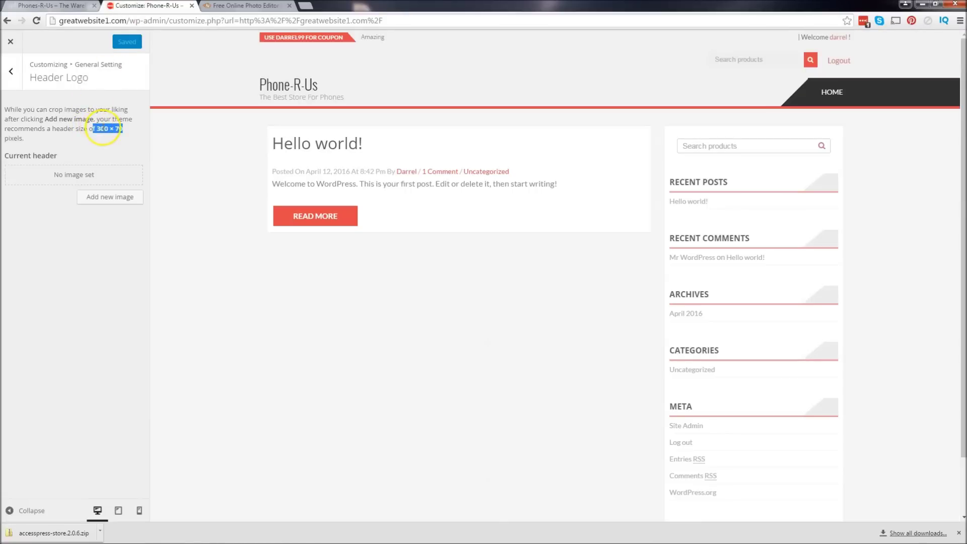
{"action": "left_click", "coordinate": [246, 5]}
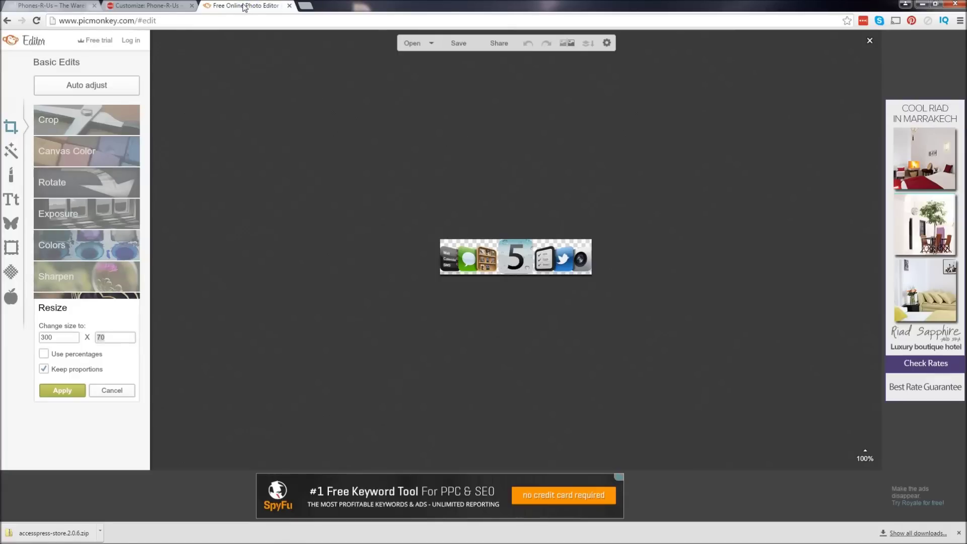
{"action": "left_click", "coordinate": [149, 6]}
Upload iOS-5-300x70 and use it uncropped as the Header Logo.
{"action": "left_click", "coordinate": [110, 199]}
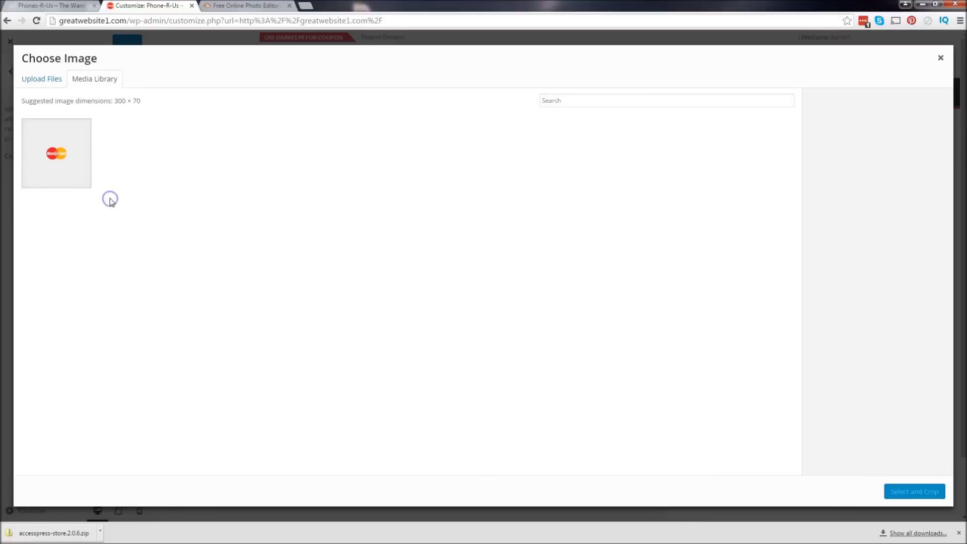
{"action": "left_click", "coordinate": [44, 79]}
{"action": "left_click", "coordinate": [472, 257]}
{"action": "left_click_drag", "start_coordinate": [460, 129], "coordinate": [460, 214]}
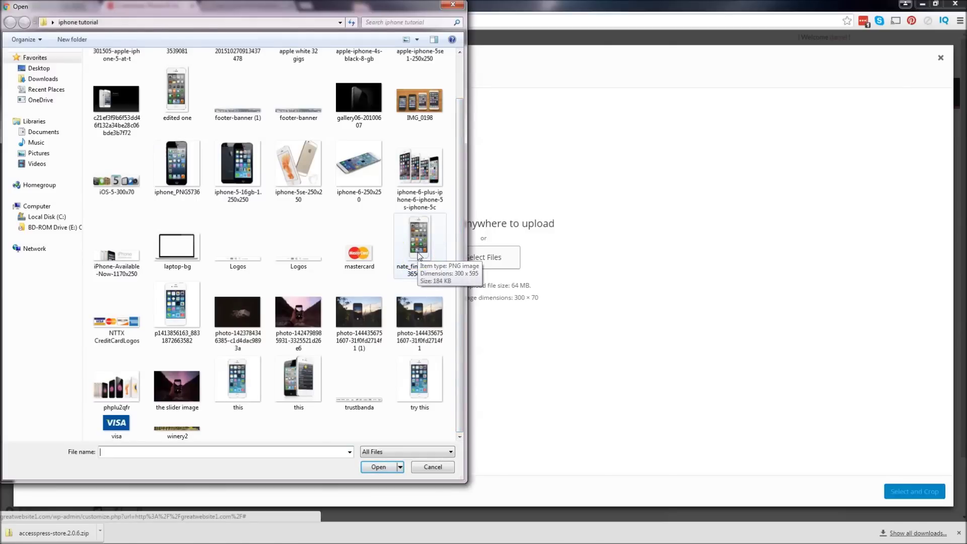
{"action": "double_click", "coordinate": [128, 183]}
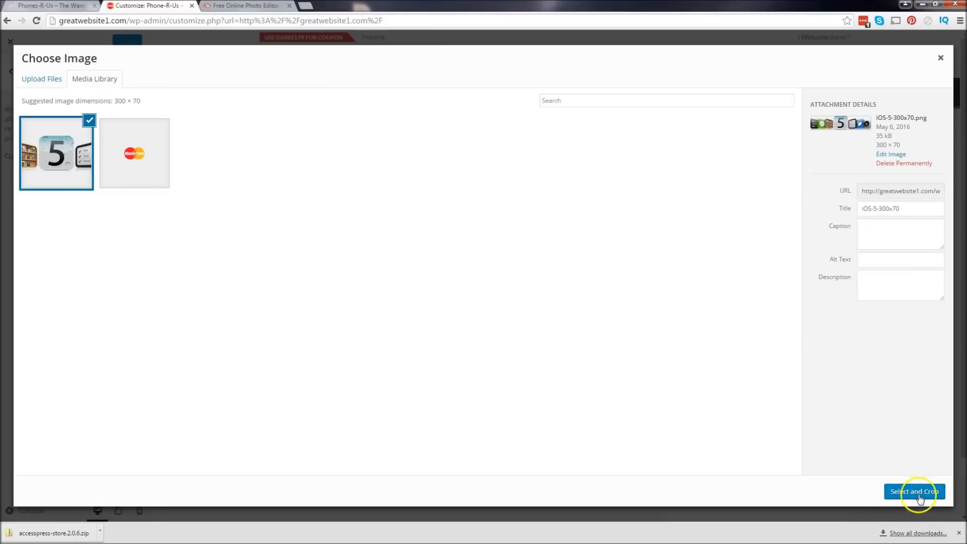
{"action": "left_click", "coordinate": [921, 491]}
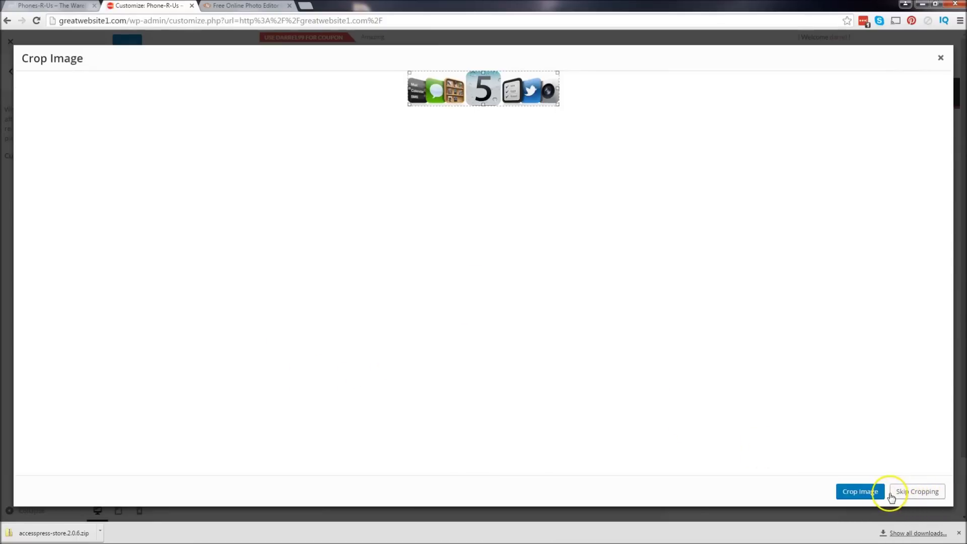
{"action": "left_click", "coordinate": [904, 493]}
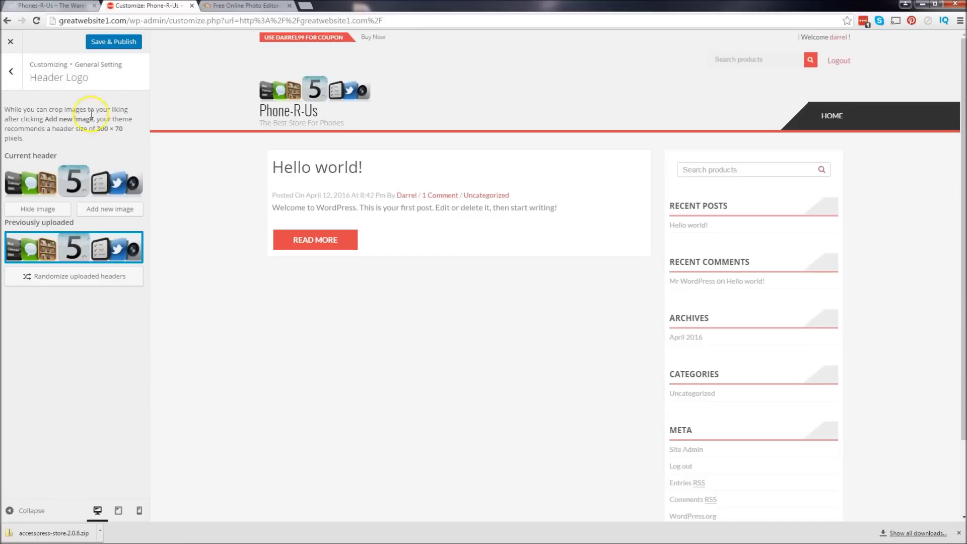
Publish the header logo, preview Boxed Layout, then keep the layout at Full Width.
{"action": "left_click", "coordinate": [114, 44]}
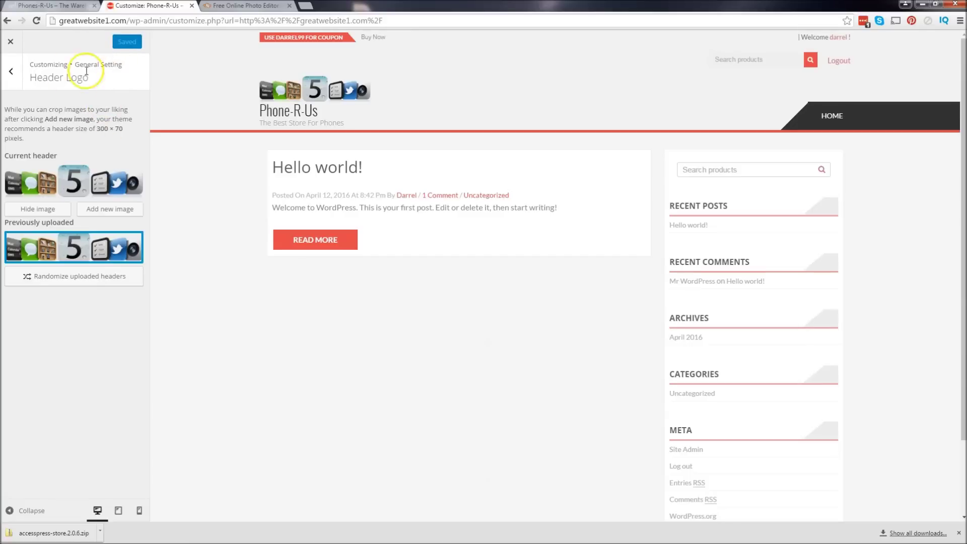
{"action": "left_click", "coordinate": [17, 73]}
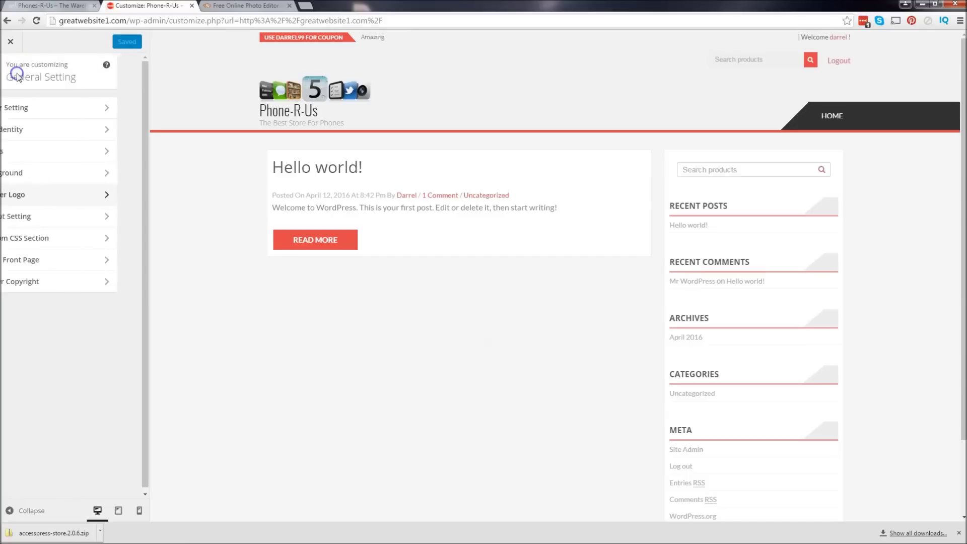
{"action": "left_click", "coordinate": [37, 212]}
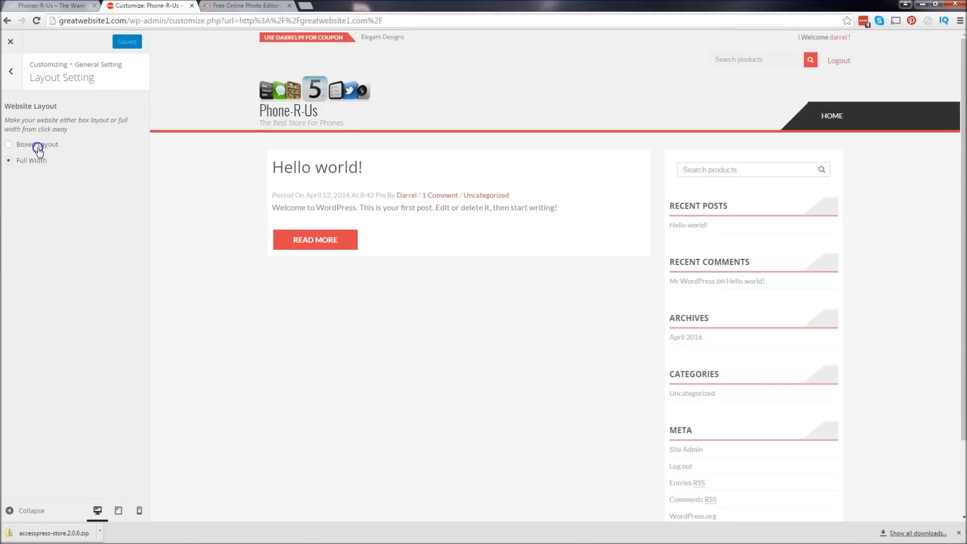
{"action": "left_click", "coordinate": [38, 147]}
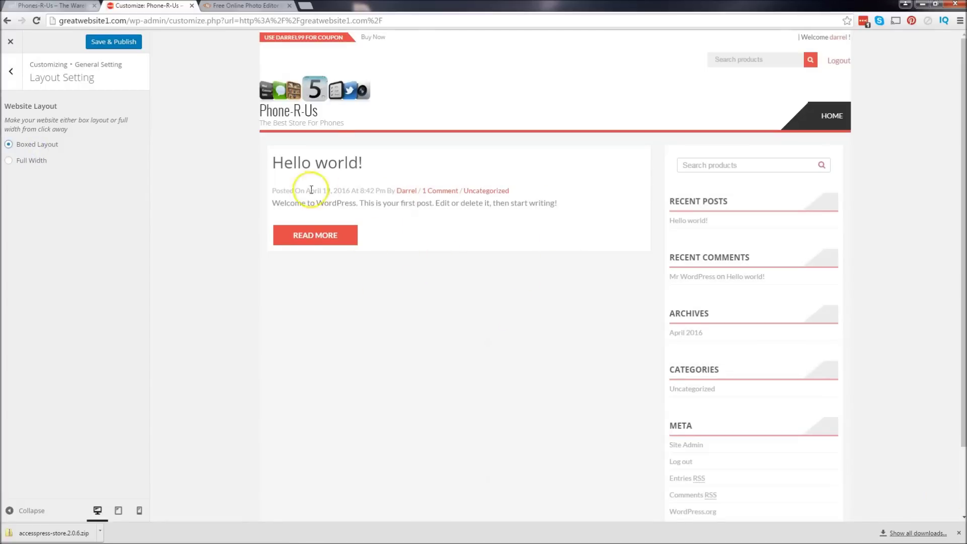
{"action": "left_click", "coordinate": [31, 161]}
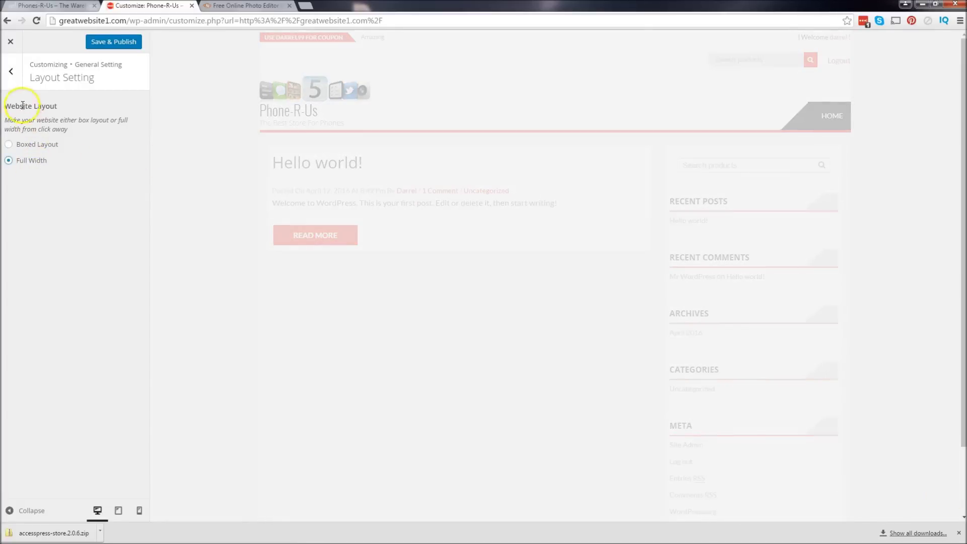
{"action": "left_click", "coordinate": [11, 71]}
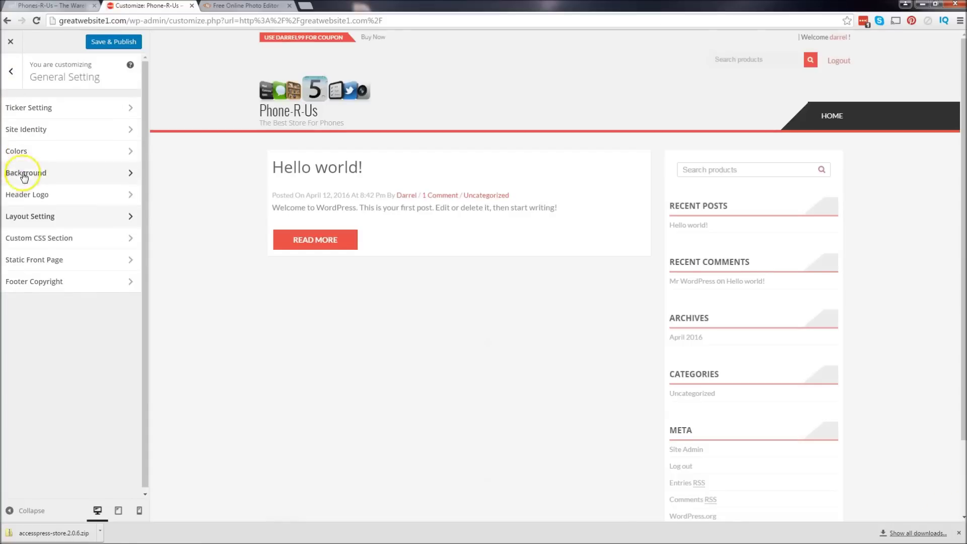
Make the front page a static page showing Home and publish the change.
{"action": "left_click", "coordinate": [61, 238]}
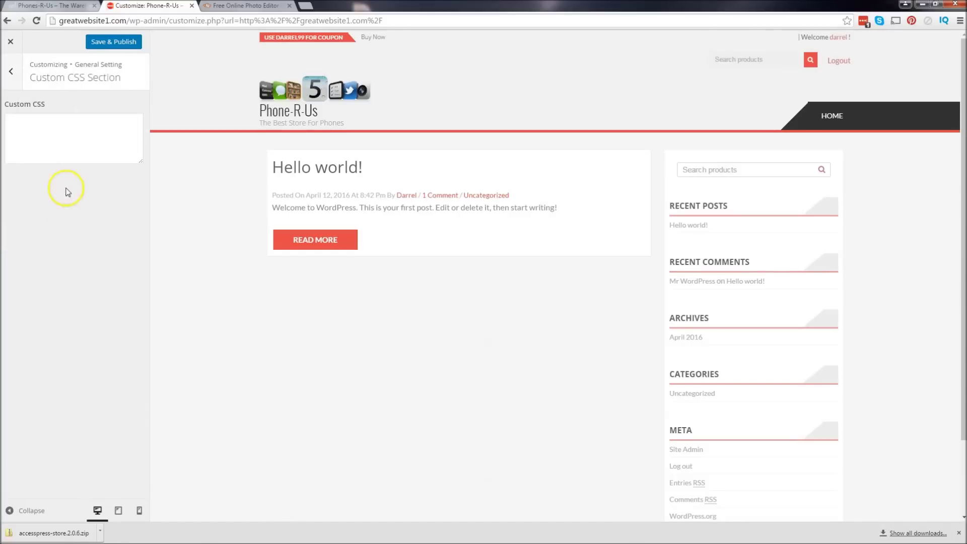
{"action": "left_click", "coordinate": [11, 72]}
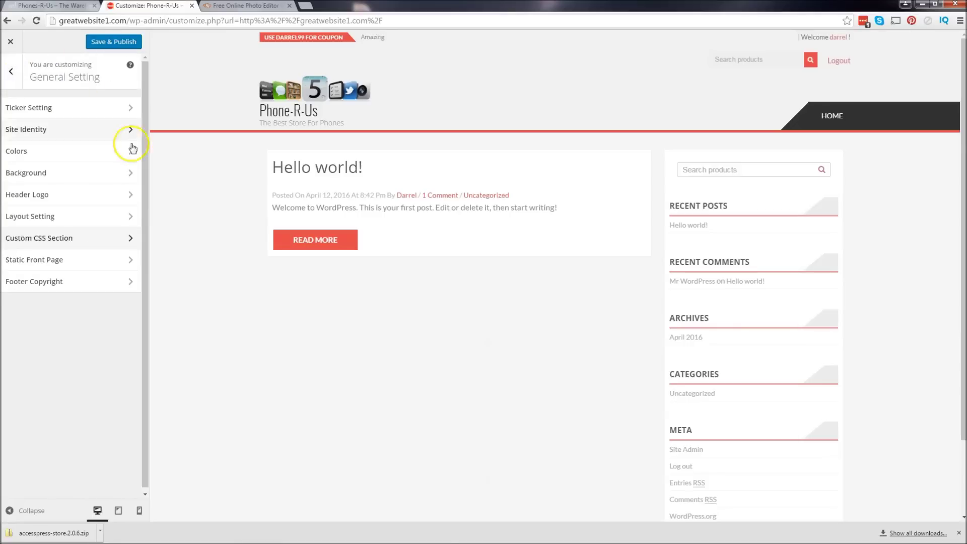
{"action": "left_click", "coordinate": [65, 258]}
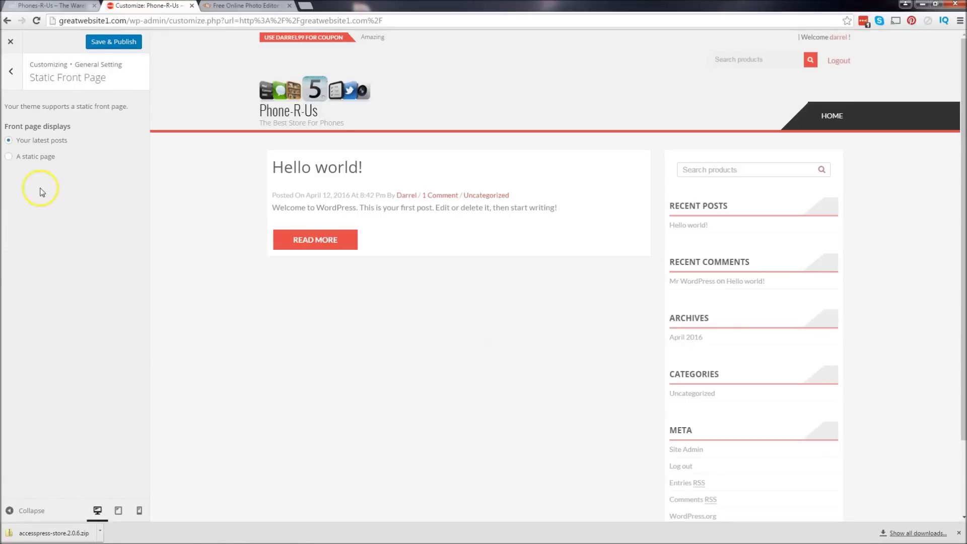
{"action": "left_click", "coordinate": [28, 157]}
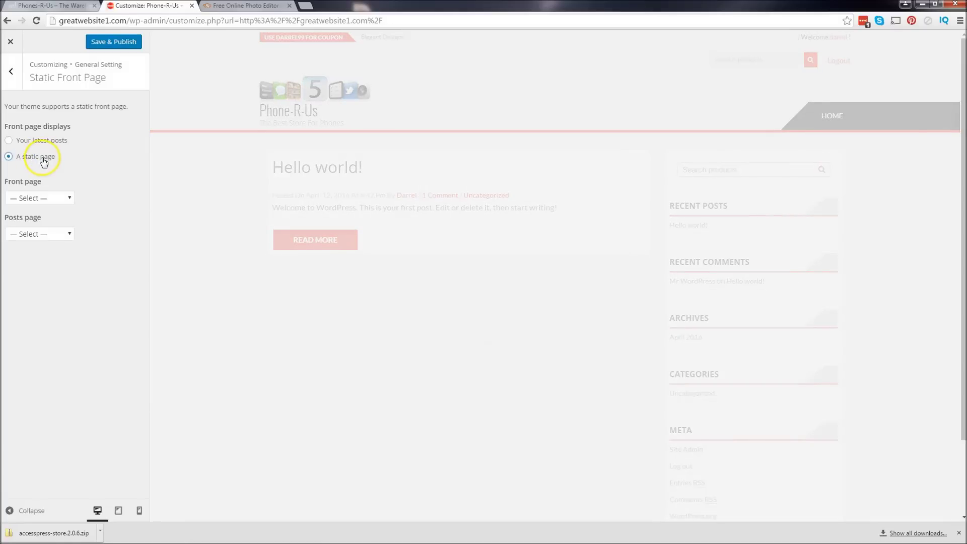
{"action": "left_click", "coordinate": [40, 198]}
{"action": "left_click", "coordinate": [41, 220]}
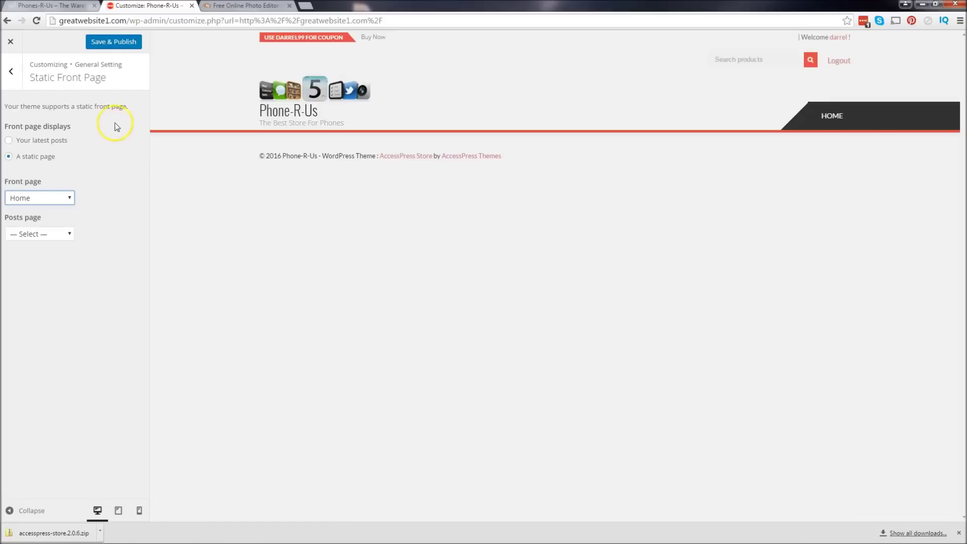
{"action": "left_click", "coordinate": [112, 44]}
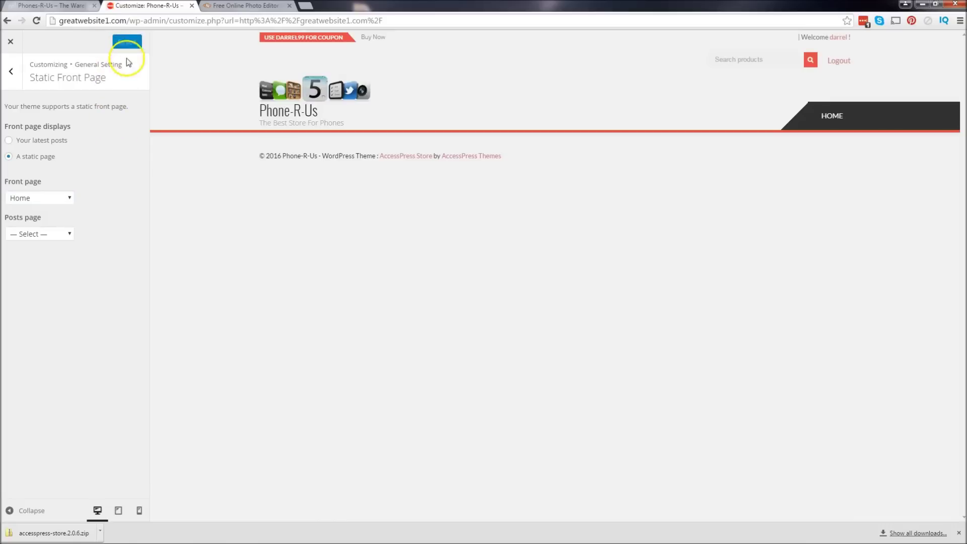
{"action": "left_click", "coordinate": [9, 74]}
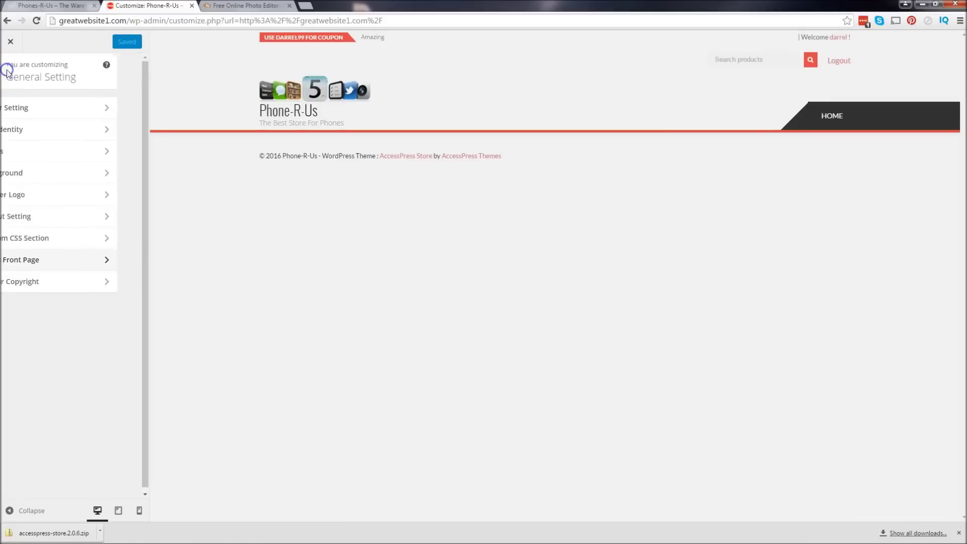
Set the footer Copyright Text to 'Website Made By' plus the owner's name and publish.
{"action": "left_click", "coordinate": [45, 281]}
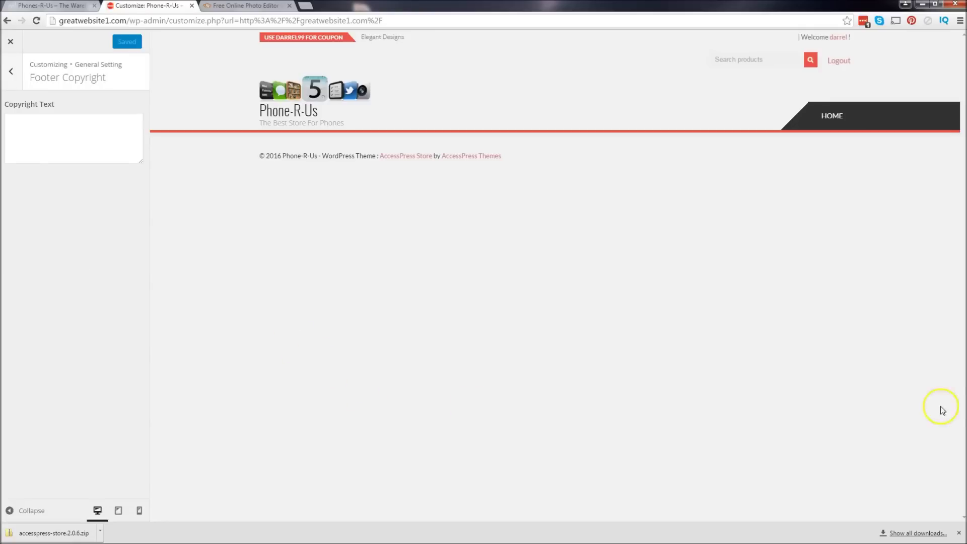
{"action": "left_click", "coordinate": [959, 532]}
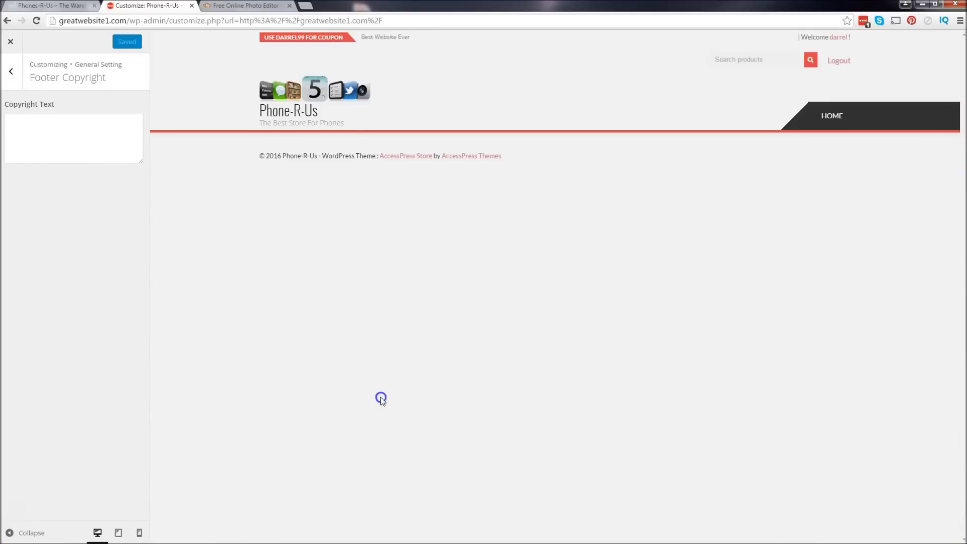
{"action": "left_click", "coordinate": [107, 144]}
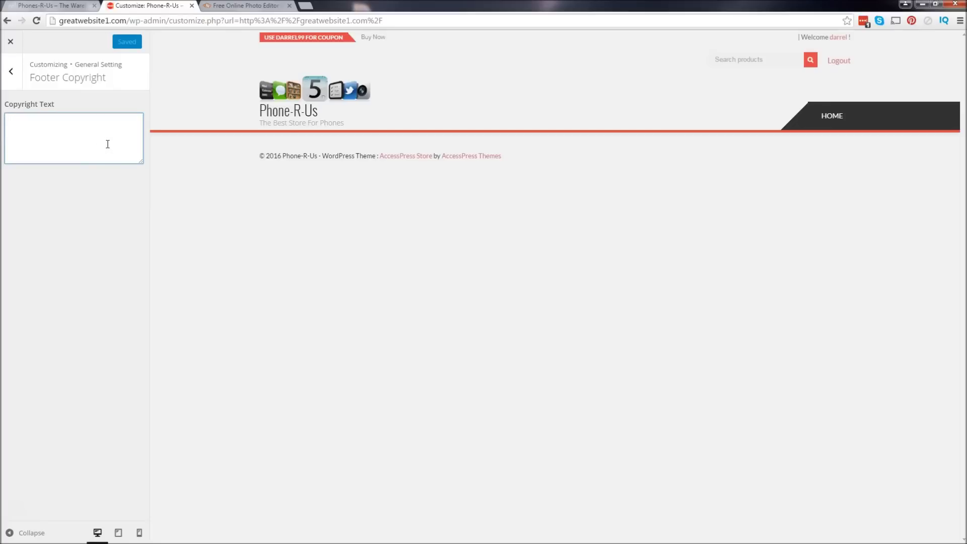
{"action": "type", "text": "Website Made By Darrel"}
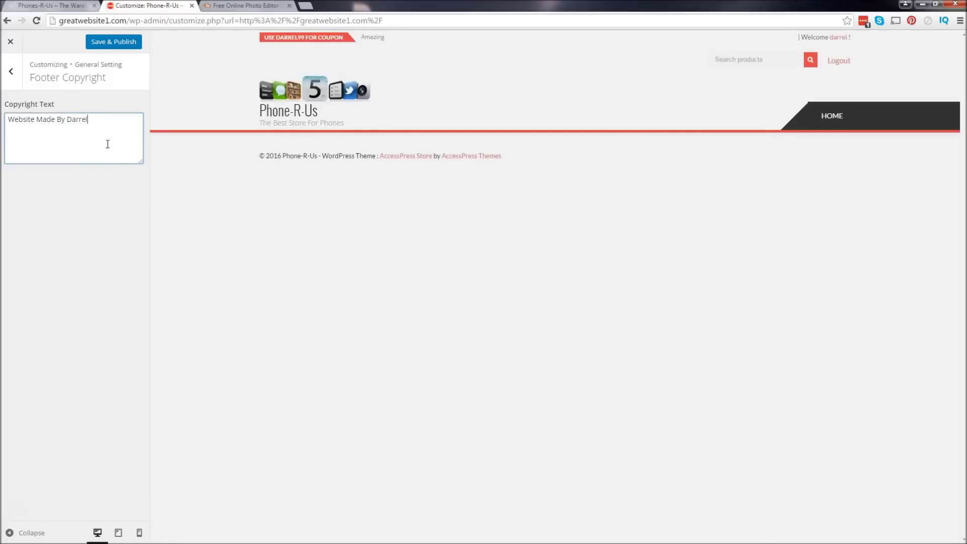
{"action": "left_click", "coordinate": [123, 42]}
{"action": "left_click", "coordinate": [10, 71]}
{"action": "left_click", "coordinate": [10, 71]}
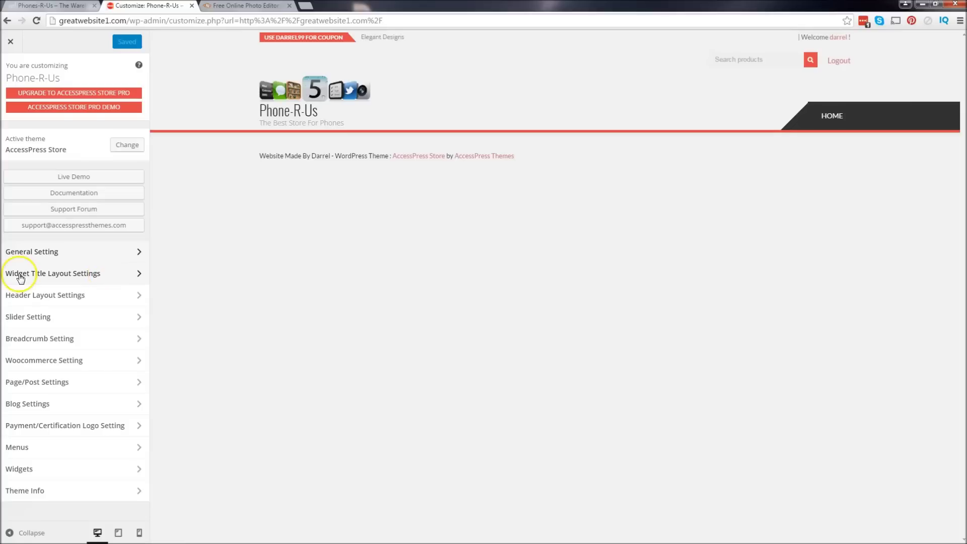
Check the menu locations and create a new menu named Menu 1.
{"action": "left_click", "coordinate": [32, 447]}
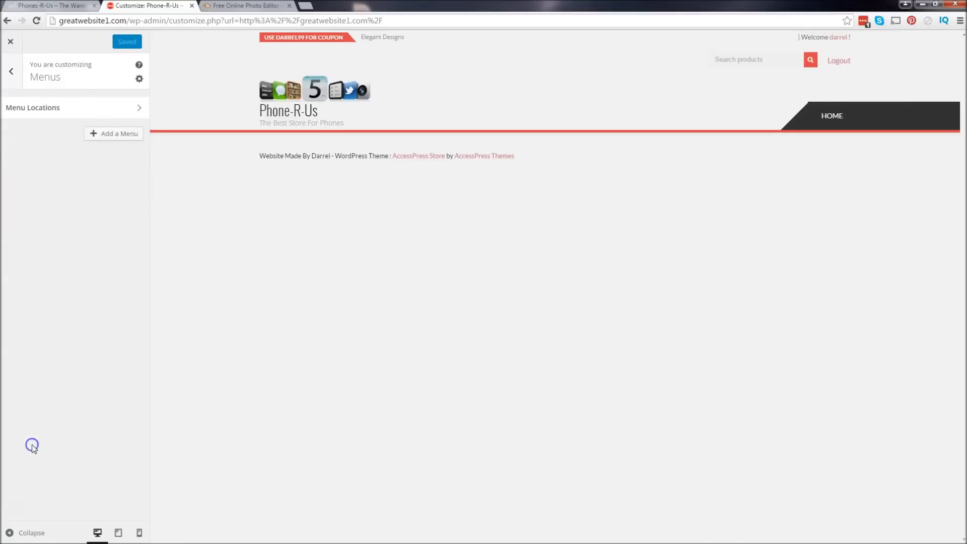
{"action": "left_click", "coordinate": [96, 119]}
{"action": "left_click", "coordinate": [57, 177]}
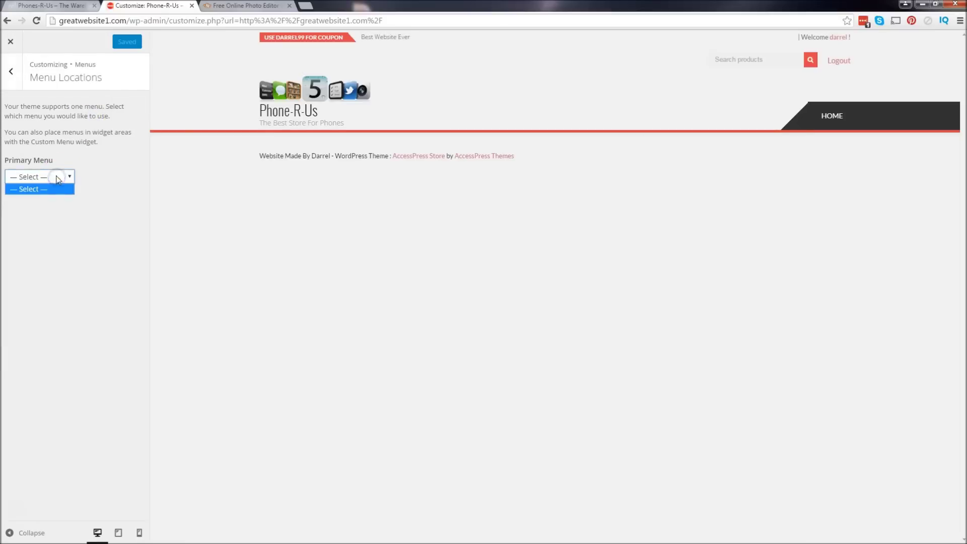
{"action": "left_click", "coordinate": [10, 71]}
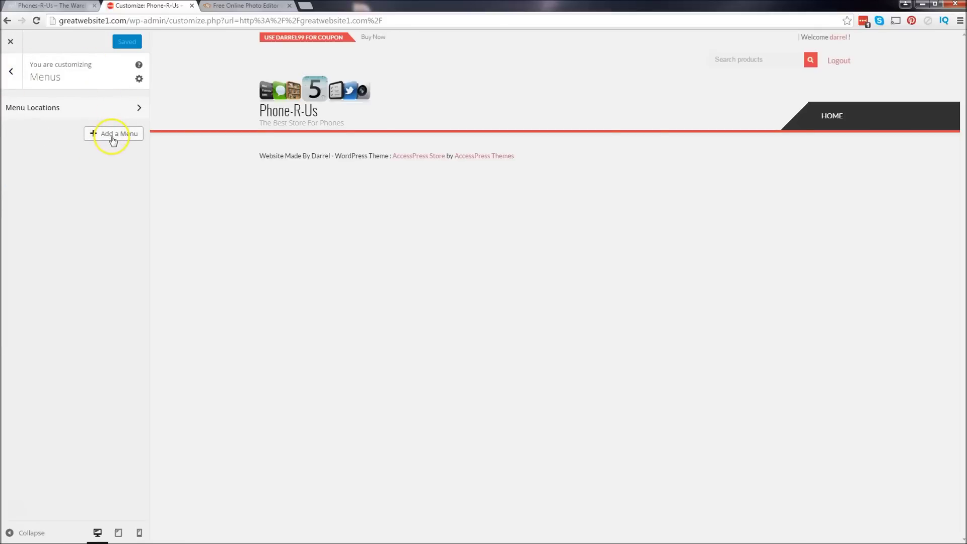
{"action": "left_click", "coordinate": [113, 136]}
{"action": "left_click", "coordinate": [105, 161]}
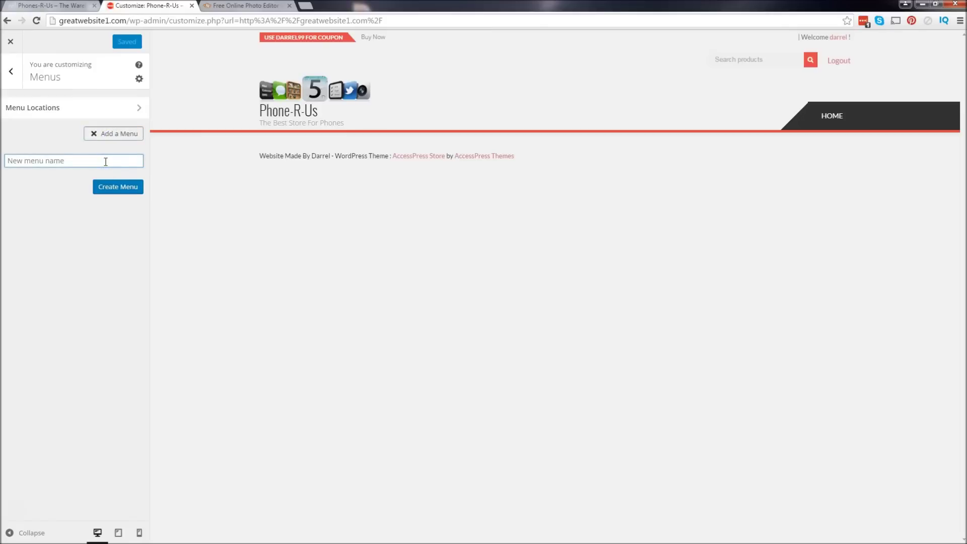
{"action": "left_click", "coordinate": [118, 186]}
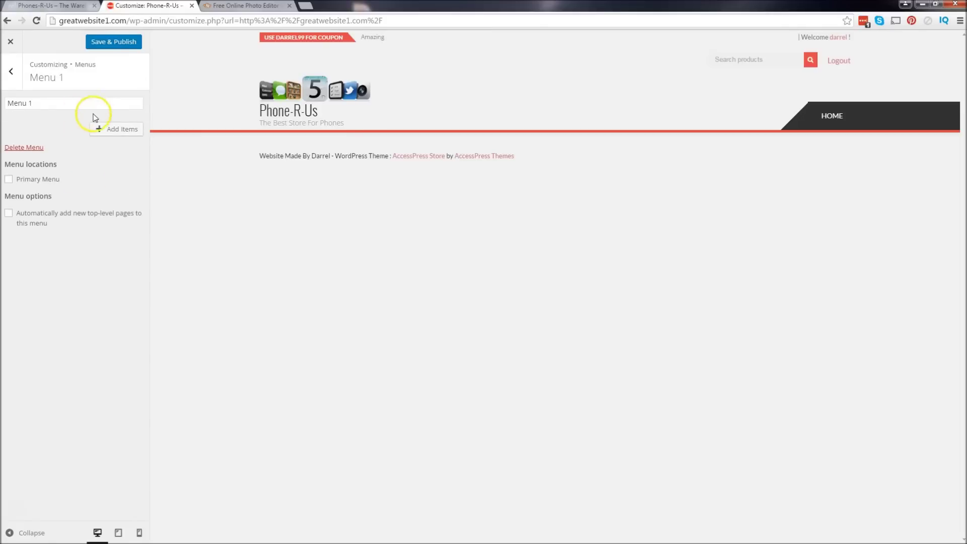
Add the Home page to Menu 1, assign it to Primary Menu, and publish.
{"action": "left_click", "coordinate": [117, 132]}
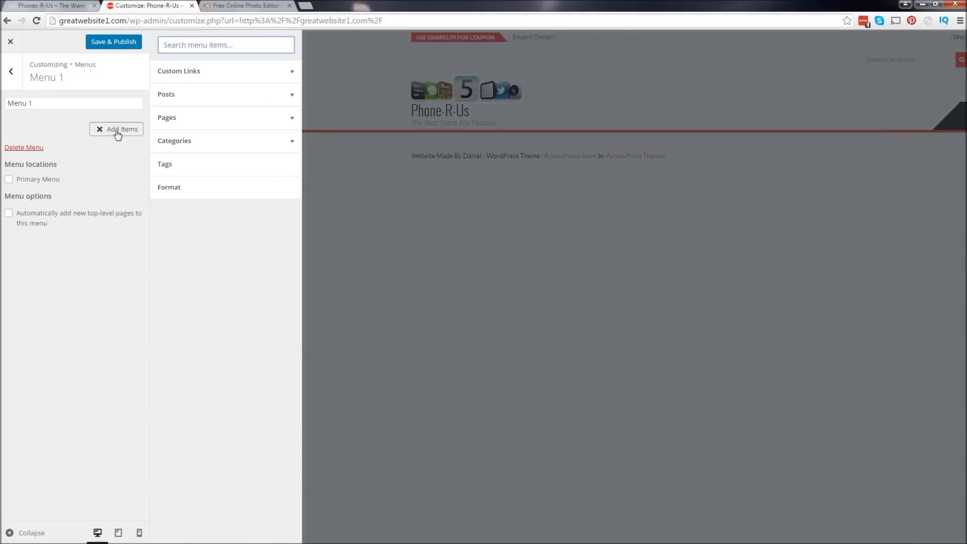
{"action": "left_click", "coordinate": [208, 118]}
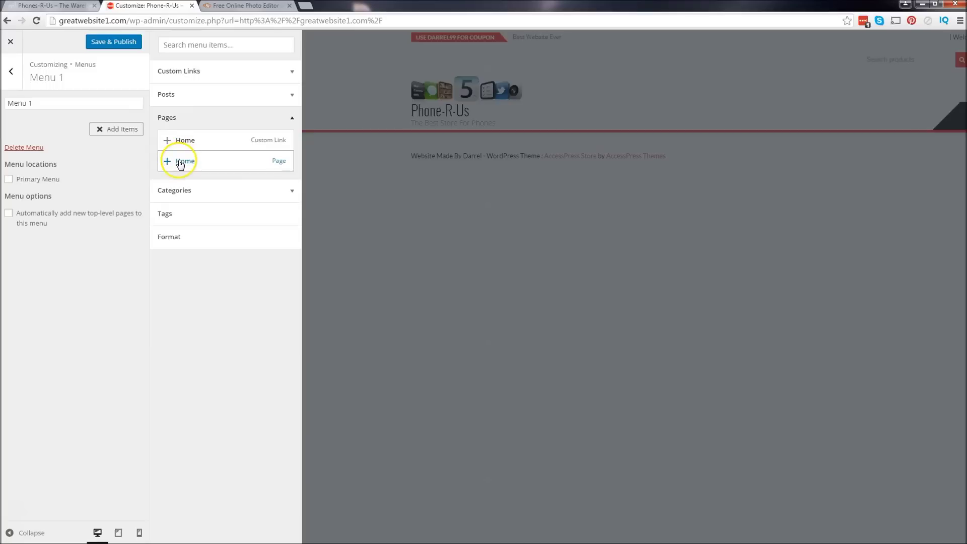
{"action": "left_click", "coordinate": [180, 162]}
{"action": "left_click", "coordinate": [16, 201]}
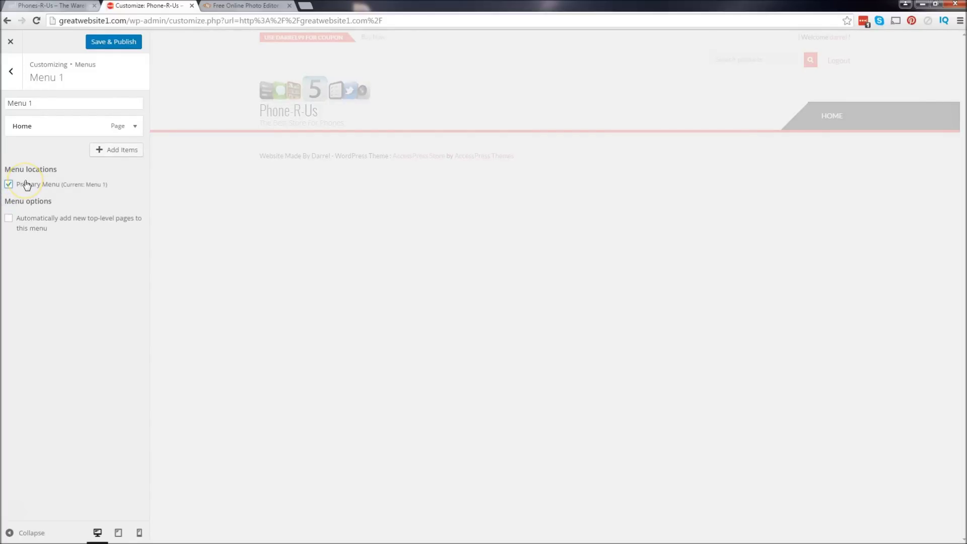
{"action": "left_click", "coordinate": [129, 42]}
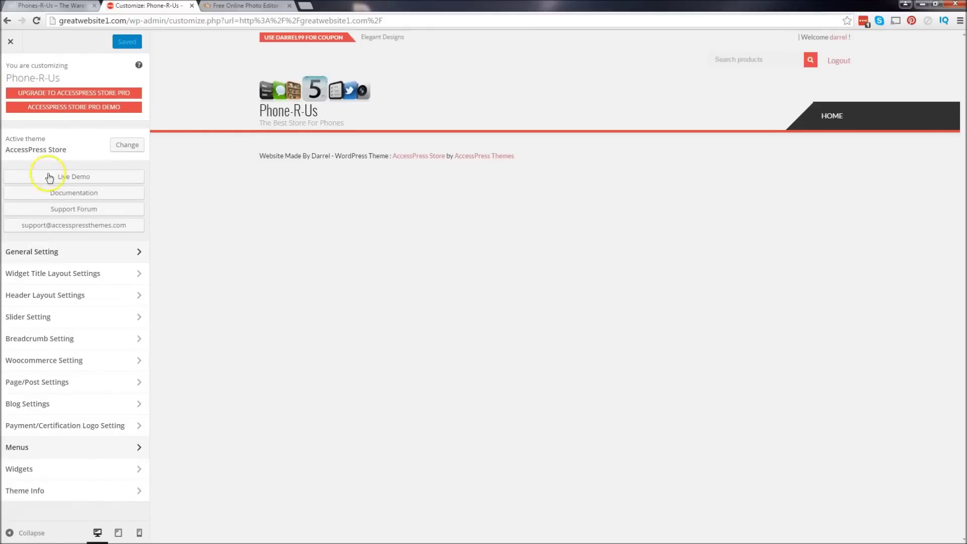
Preview Widget Title Style Two, then revert to Style One.
{"action": "left_click", "coordinate": [83, 281]}
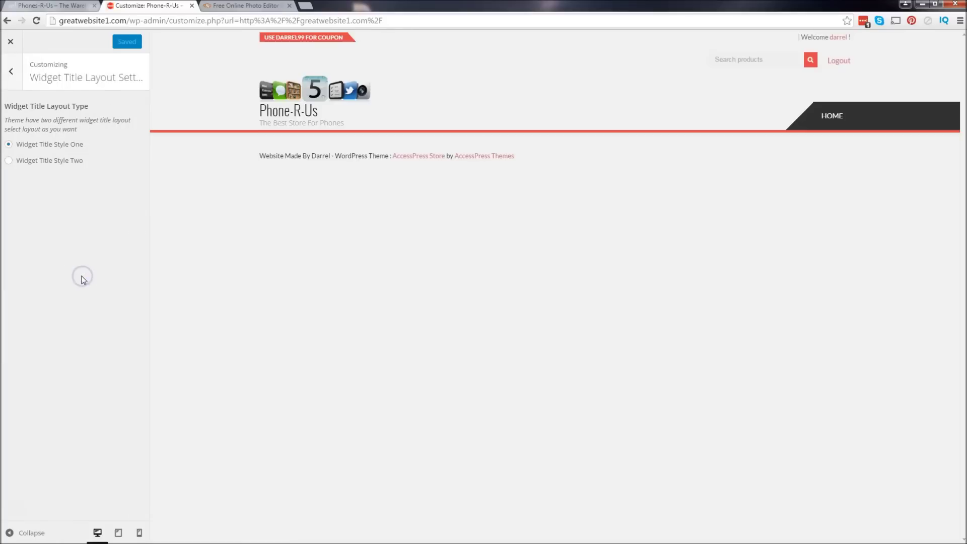
{"action": "left_click", "coordinate": [63, 161]}
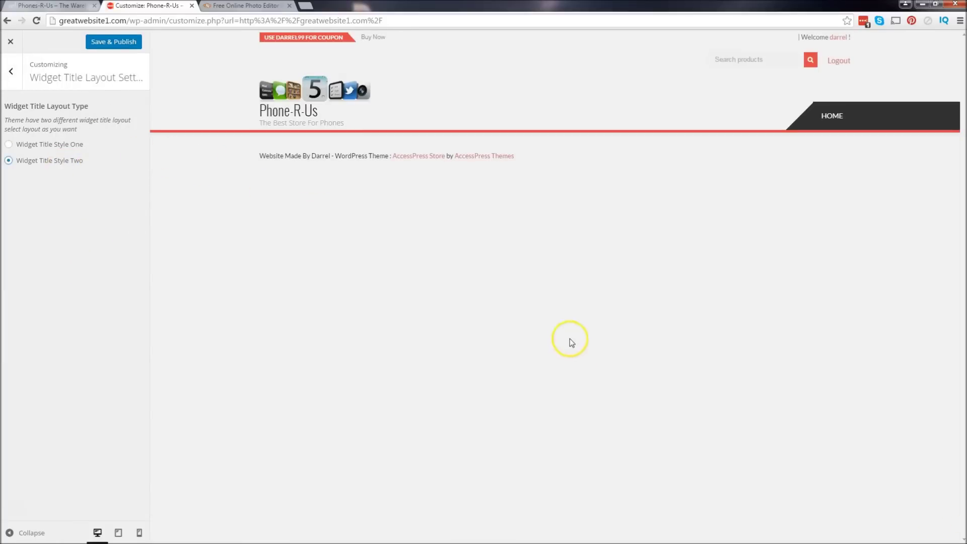
{"action": "left_click", "coordinate": [49, 145]}
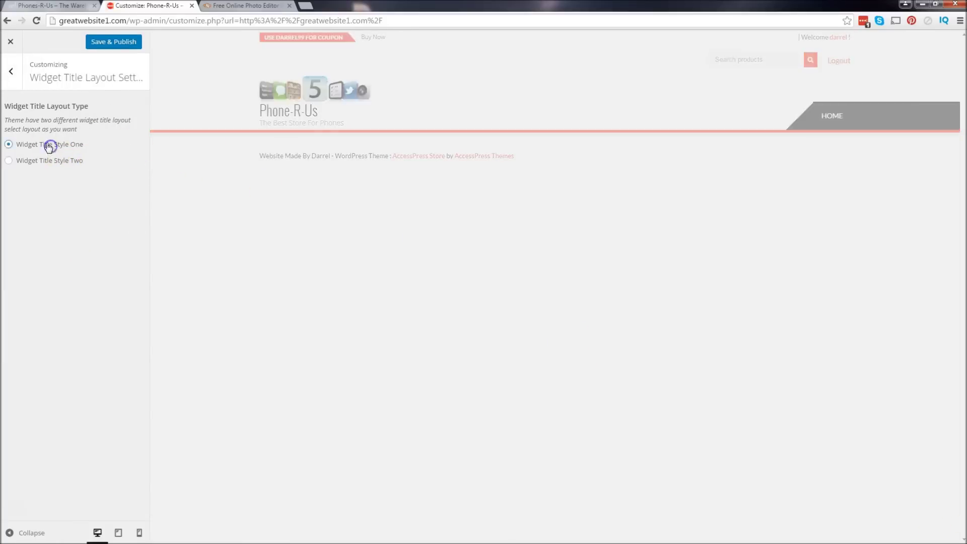
{"action": "left_click", "coordinate": [12, 73]}
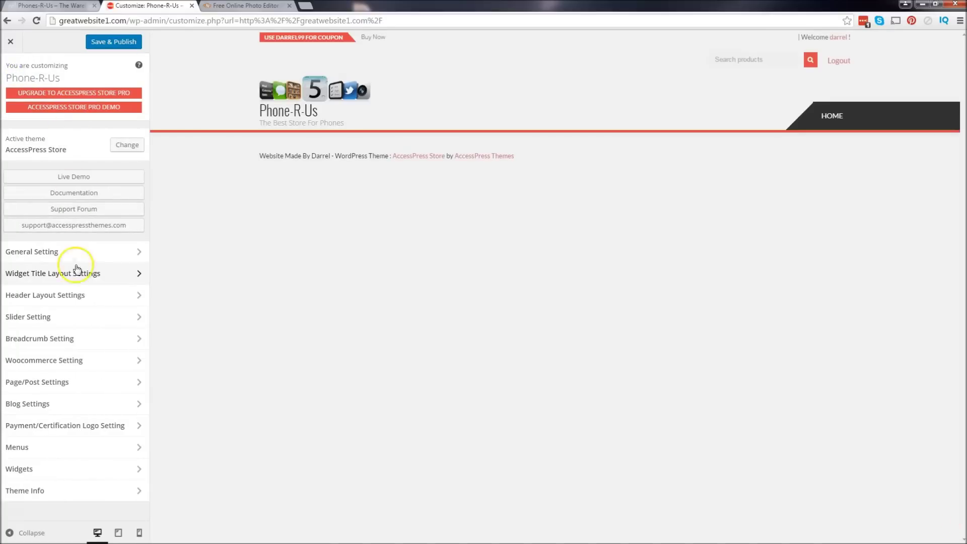
Preview Header Style Two, revert to Style One, publish, and close the Customizer.
{"action": "left_click", "coordinate": [76, 295]}
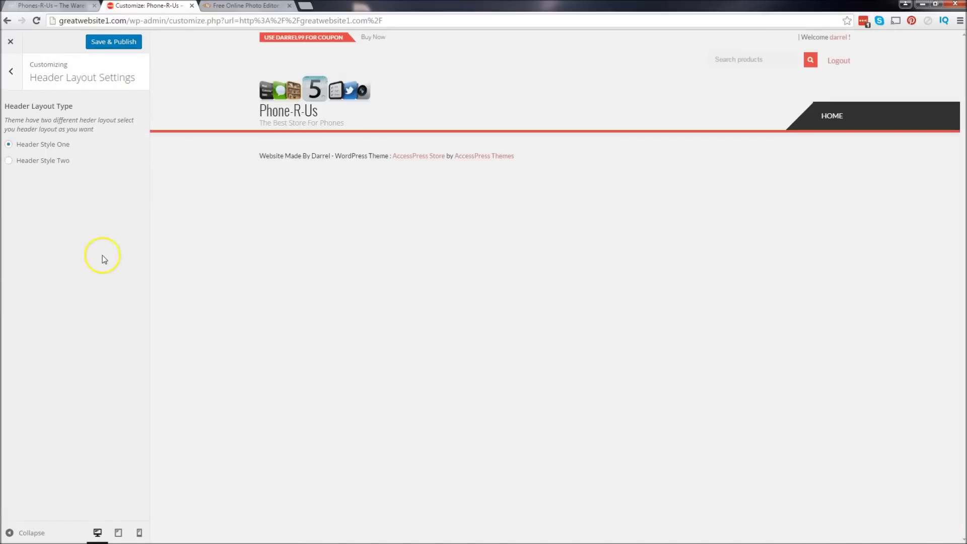
{"action": "left_click", "coordinate": [56, 160]}
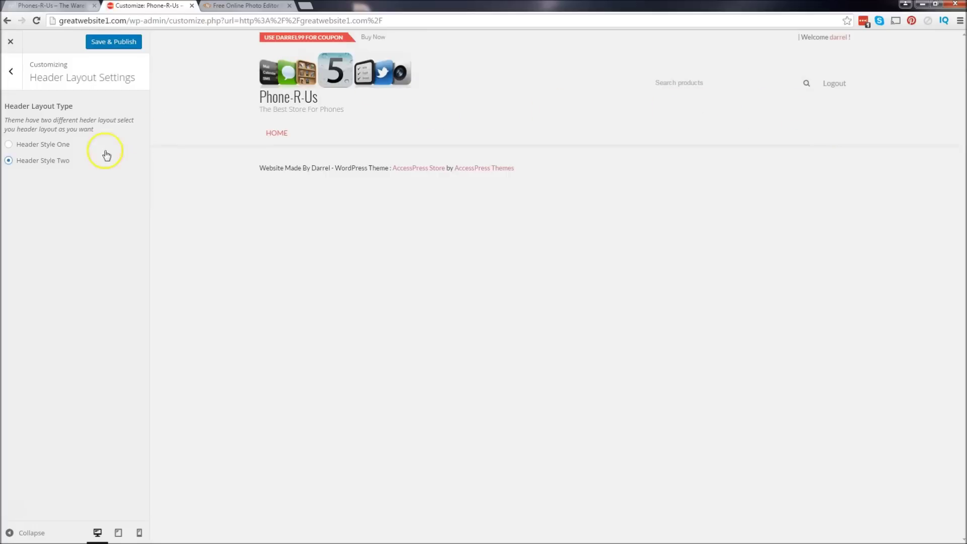
{"action": "left_click", "coordinate": [32, 150]}
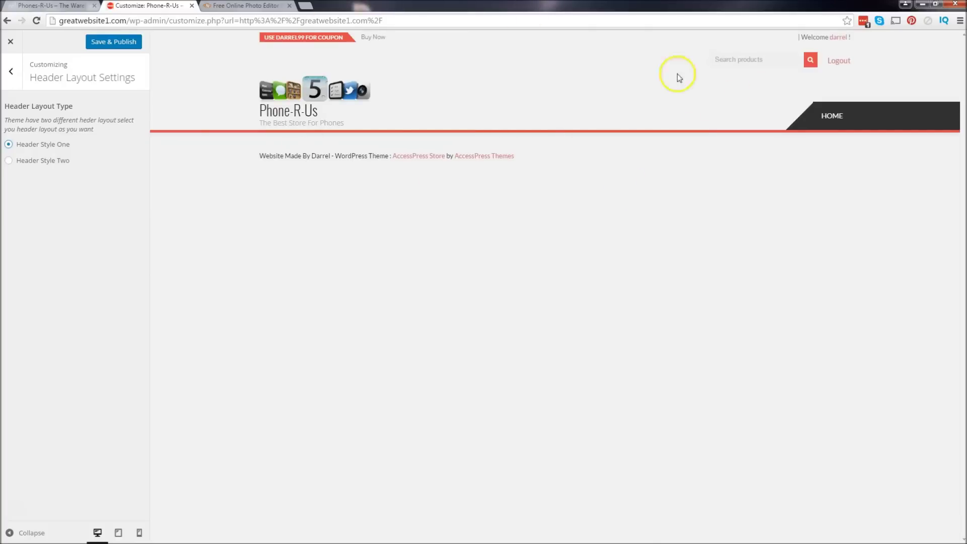
{"action": "left_click", "coordinate": [119, 42]}
{"action": "left_click", "coordinate": [11, 71]}
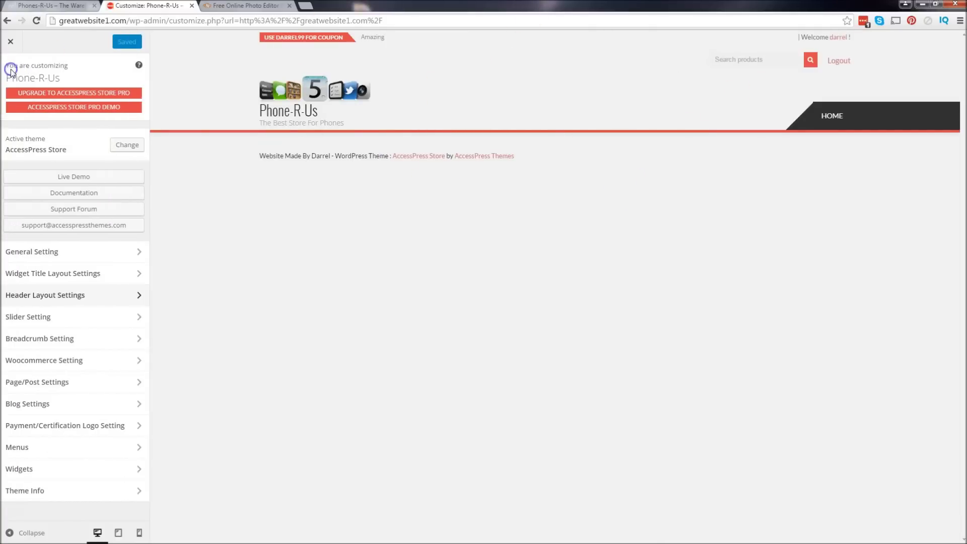
{"action": "left_click", "coordinate": [48, 316]}
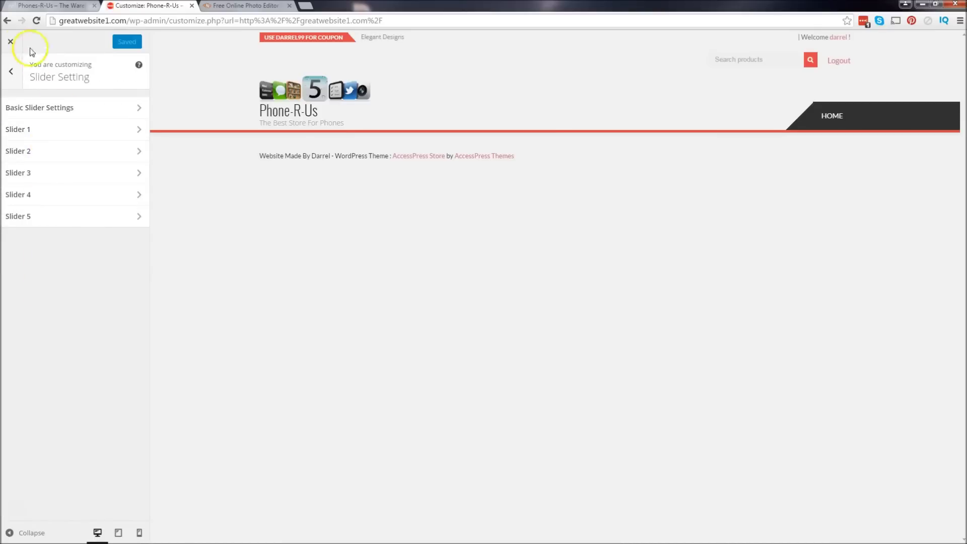
{"action": "left_click", "coordinate": [15, 40]}
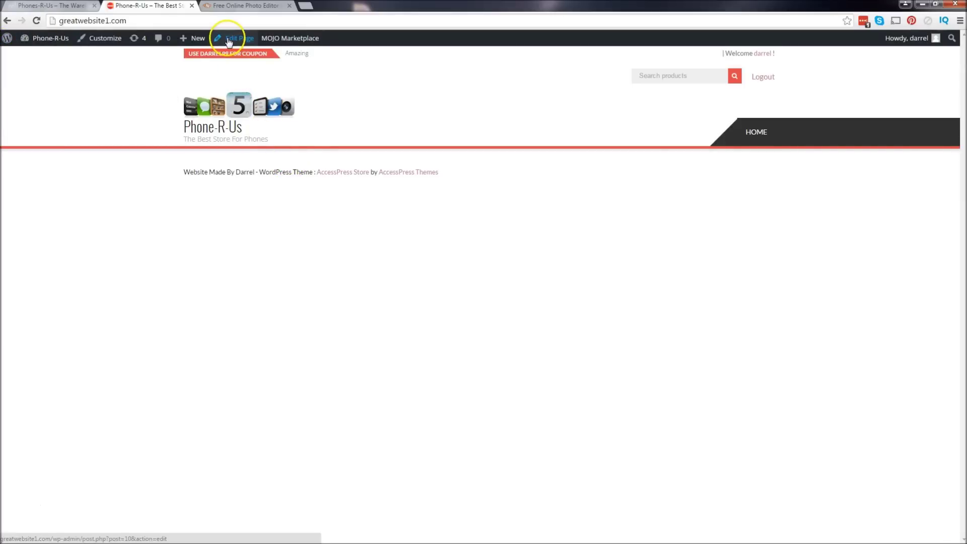
Create a new post titled 'The Most Amazing Thing Yet' with body 'The Most Amazing Phone Ever'.
{"action": "mouse_move", "coordinate": [203, 42]}
{"action": "left_click", "coordinate": [194, 53]}
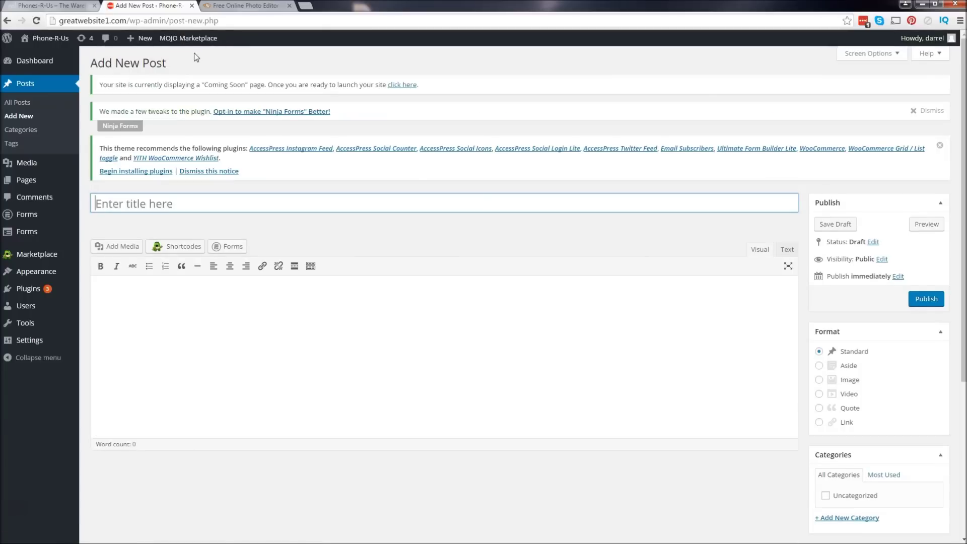
{"action": "key", "text": "shift"}
{"action": "type", "text": "The Most Amazing Thing Yet"}
{"action": "key", "text": "Tab"}
{"action": "scroll", "coordinate": [275, 242], "scroll_direction": "down", "scroll_amount": 2}
{"action": "type", "text": "The"}
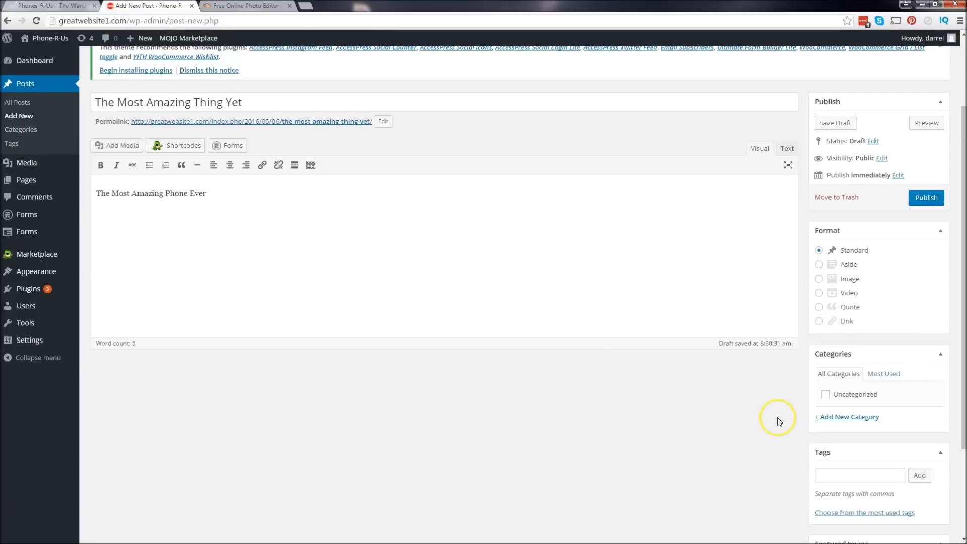
{"action": "scroll", "coordinate": [778, 417], "scroll_direction": "down", "scroll_amount": 5}
Upload the slider image and set it as the post's featured image.
{"action": "left_click", "coordinate": [839, 462]}
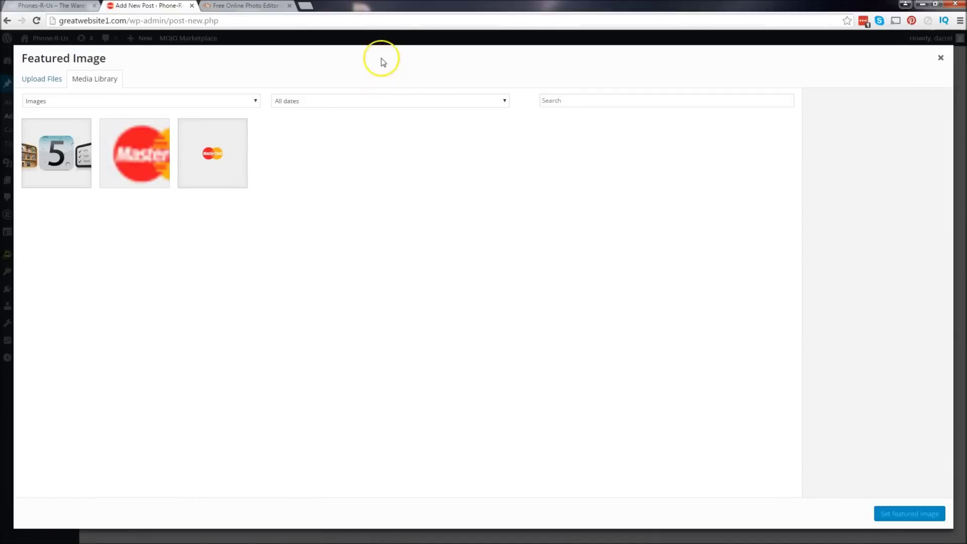
{"action": "left_click", "coordinate": [50, 81]}
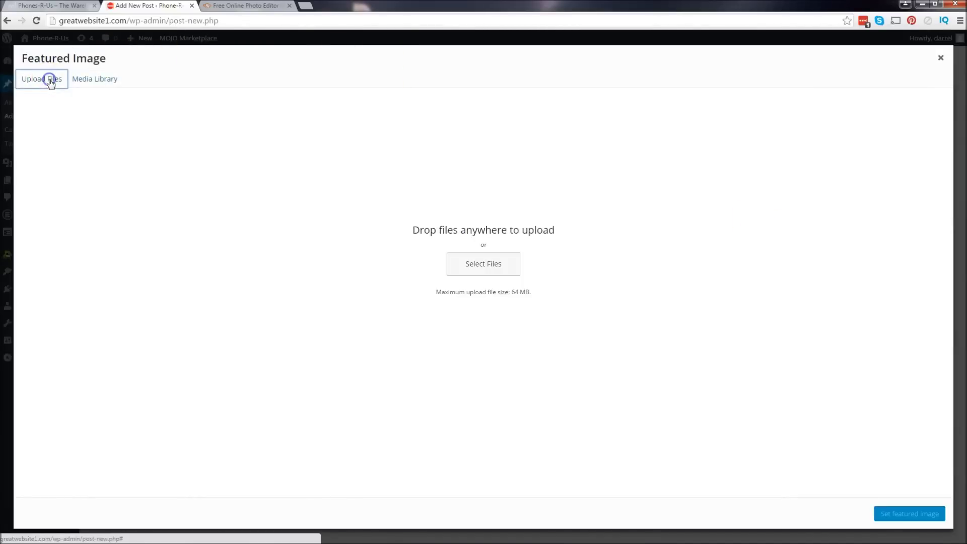
{"action": "left_click", "coordinate": [483, 273]}
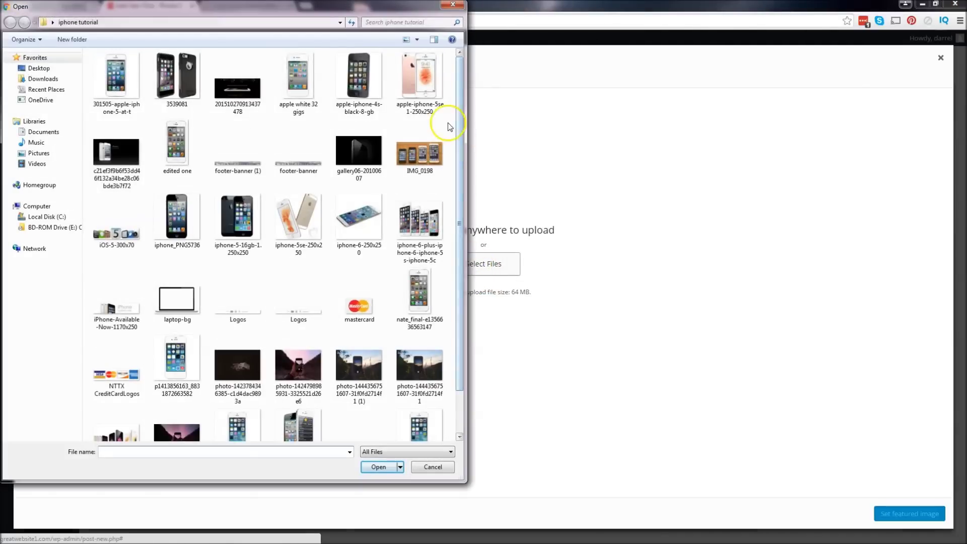
{"action": "left_click_drag", "start_coordinate": [460, 103], "coordinate": [461, 181]}
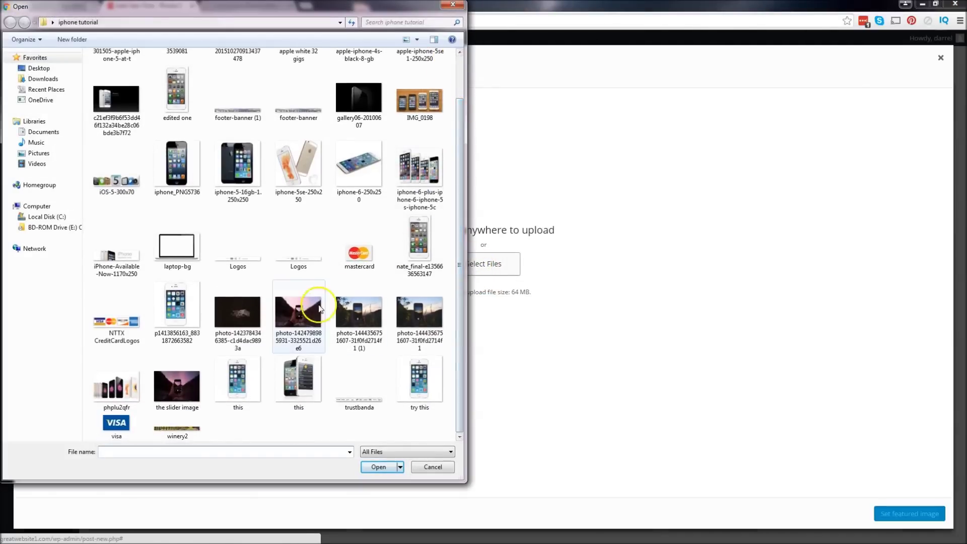
{"action": "double_click", "coordinate": [182, 399]}
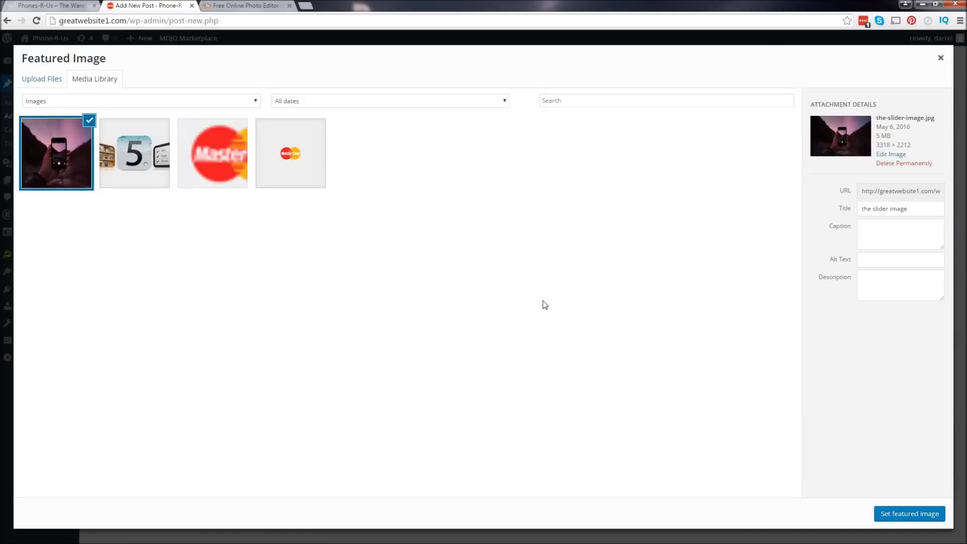
{"action": "left_click_drag", "start_coordinate": [922, 145], "coordinate": [881, 142]}
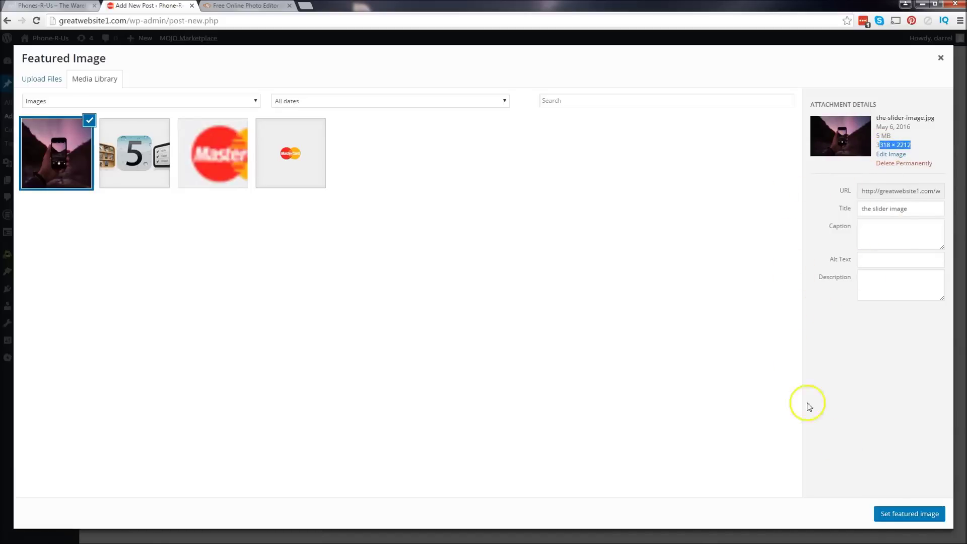
{"action": "left_click", "coordinate": [922, 515]}
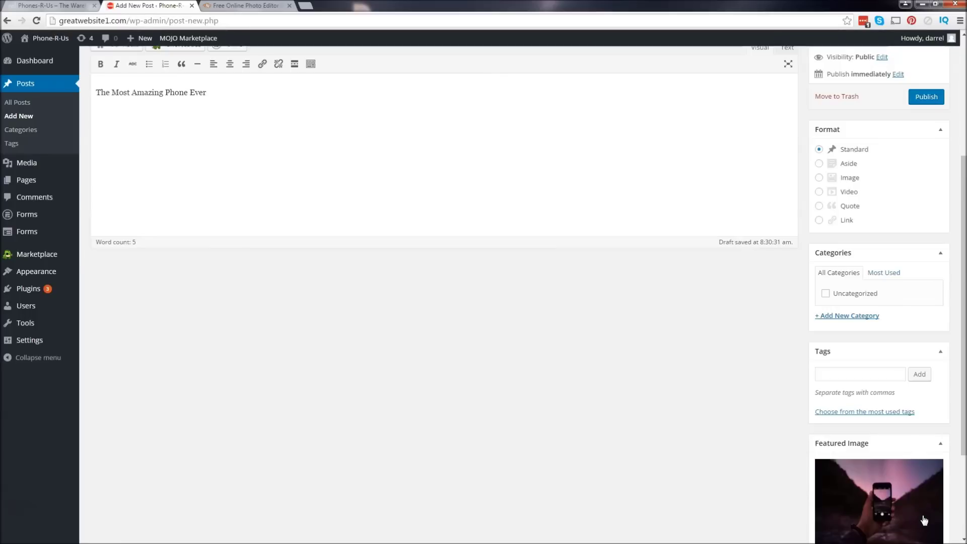
Publish 'The Most Amazing Thing Yet' post.
{"action": "scroll", "coordinate": [773, 406], "scroll_direction": "up", "scroll_amount": 4}
{"action": "left_click", "coordinate": [928, 299]}
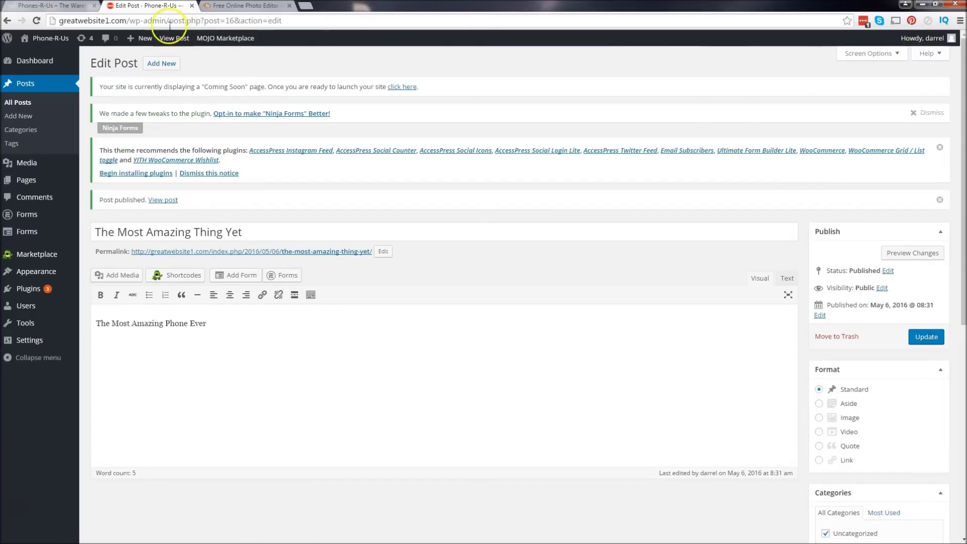
{"action": "mouse_move", "coordinate": [144, 37]}
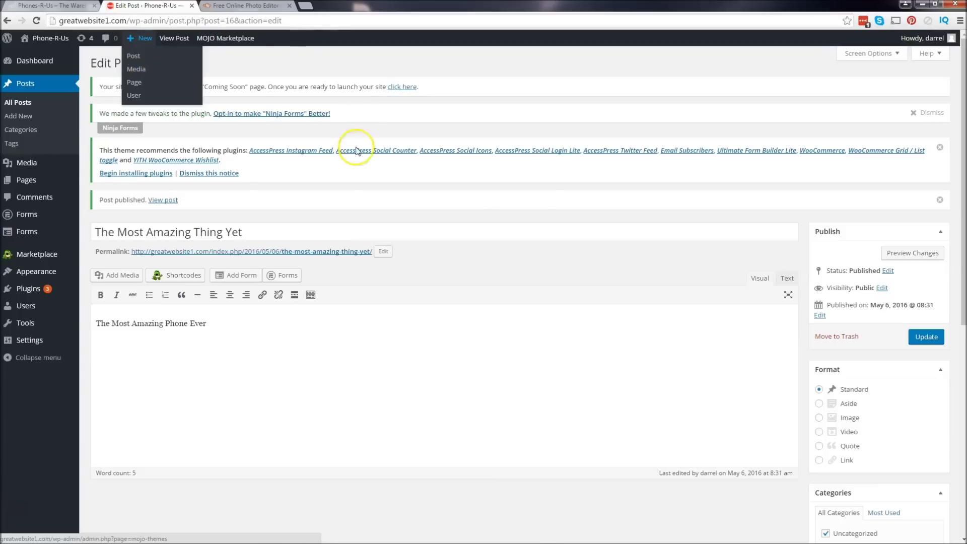
{"action": "left_click", "coordinate": [19, 116]}
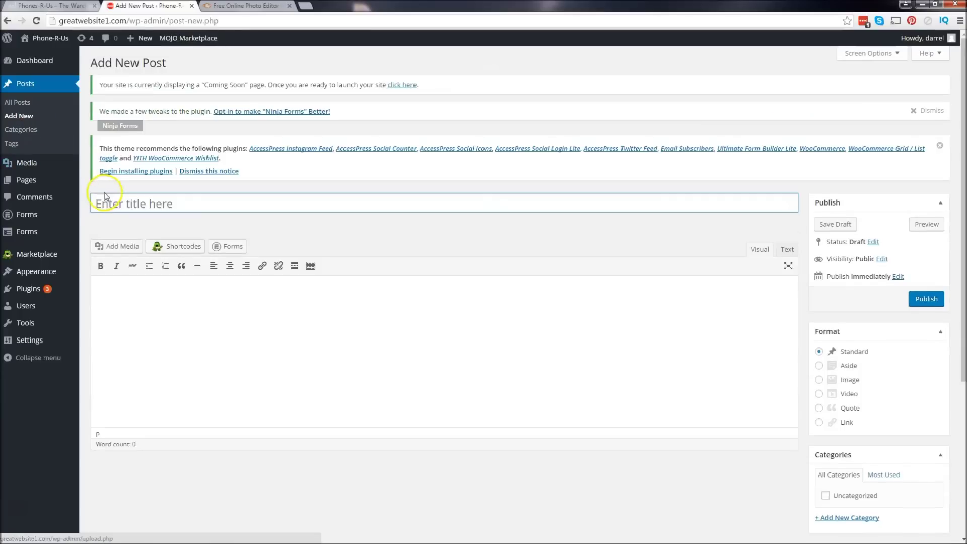
Title the new post 'the iPhone Is The Most Amazing Phone' with body 'Starting at just $99'.
{"action": "left_click", "coordinate": [120, 204]}
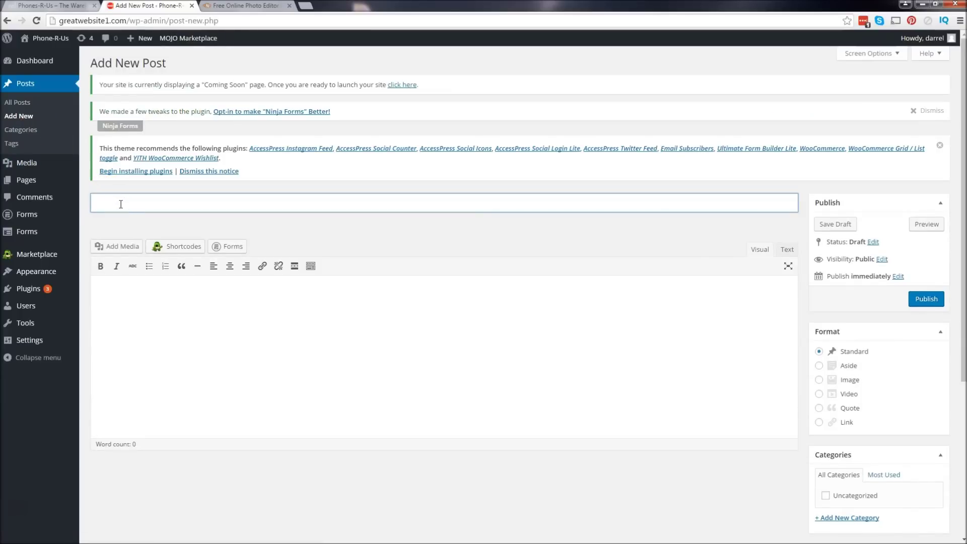
{"action": "type", "text": "the iPhone Is The Most Amazing Phone"}
{"action": "key", "text": "Tab"}
{"action": "key", "text": "BackSpace"}
{"action": "key", "text": "BackSpace"}
{"action": "key", "text": "BackSpace"}
{"action": "key", "text": "BackSpace"}
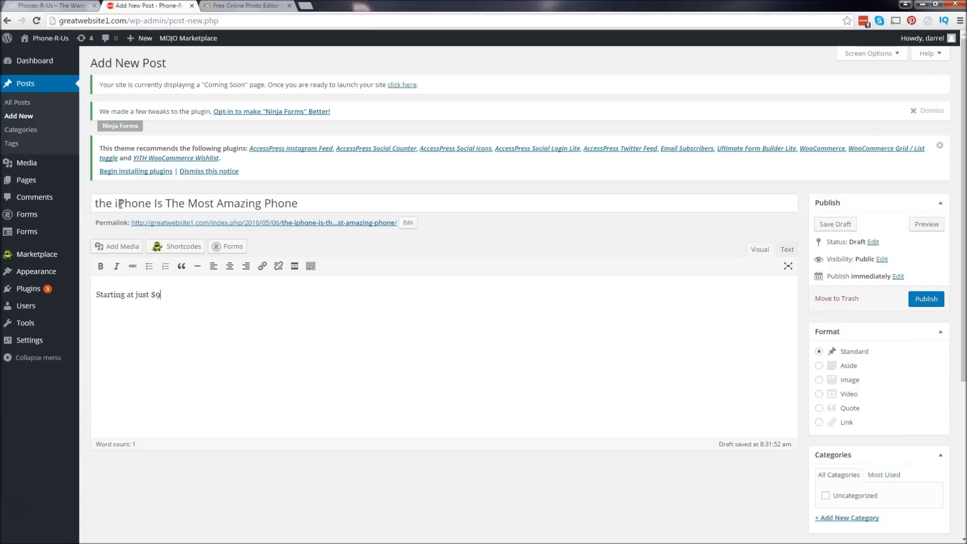
{"action": "scroll", "coordinate": [470, 366], "scroll_direction": "down", "scroll_amount": 4}
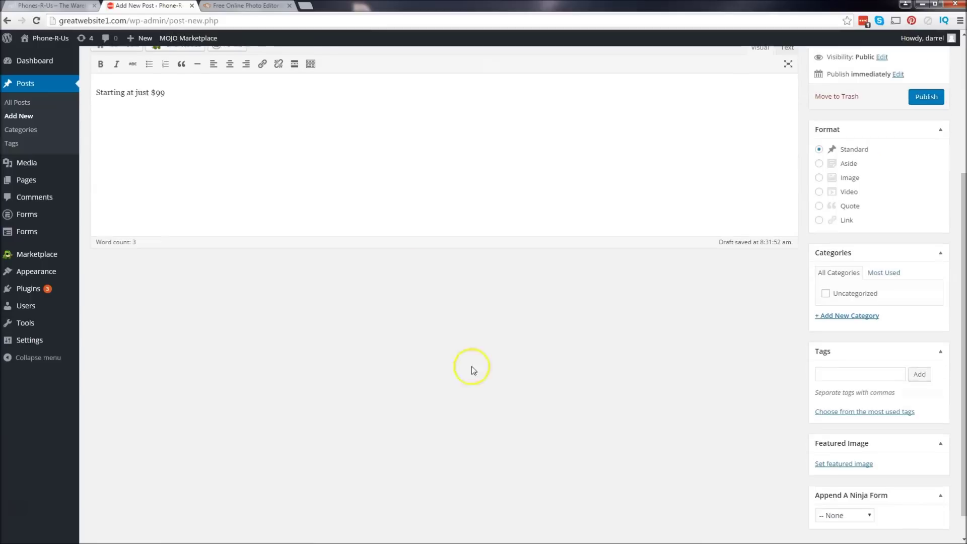
{"action": "scroll", "coordinate": [959, 221], "scroll_direction": "down", "scroll_amount": 1}
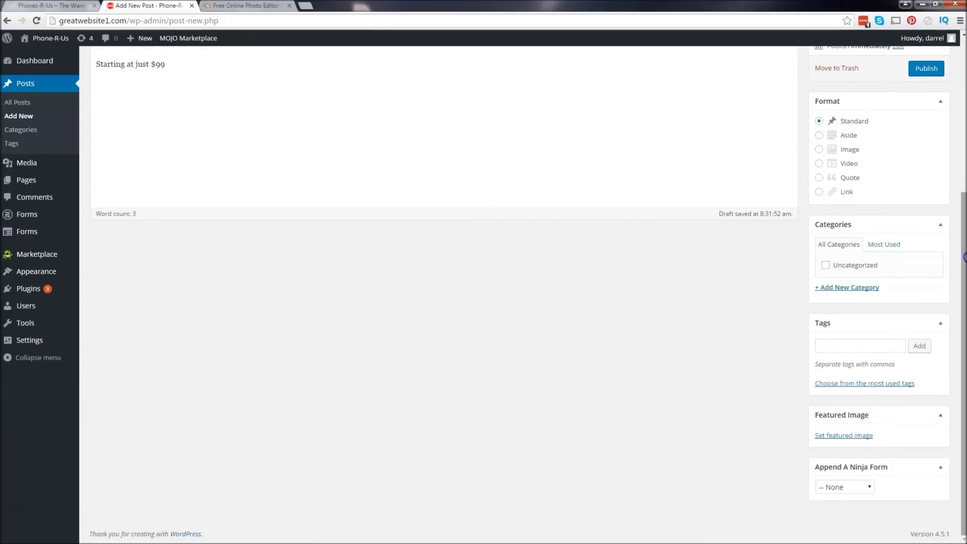
Upload the dark hands-holding-phone photo as featured image and publish the post.
{"action": "left_click", "coordinate": [848, 436]}
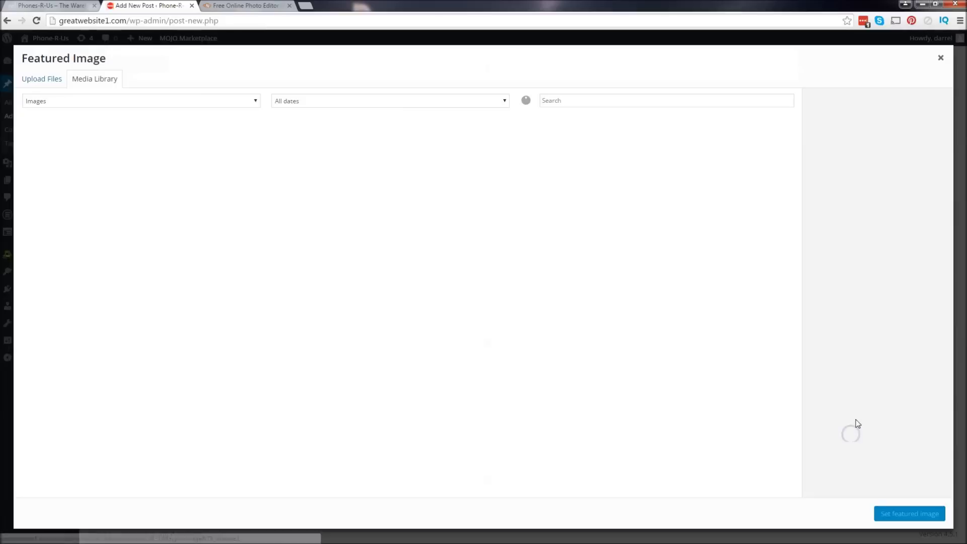
{"action": "left_click", "coordinate": [44, 79]}
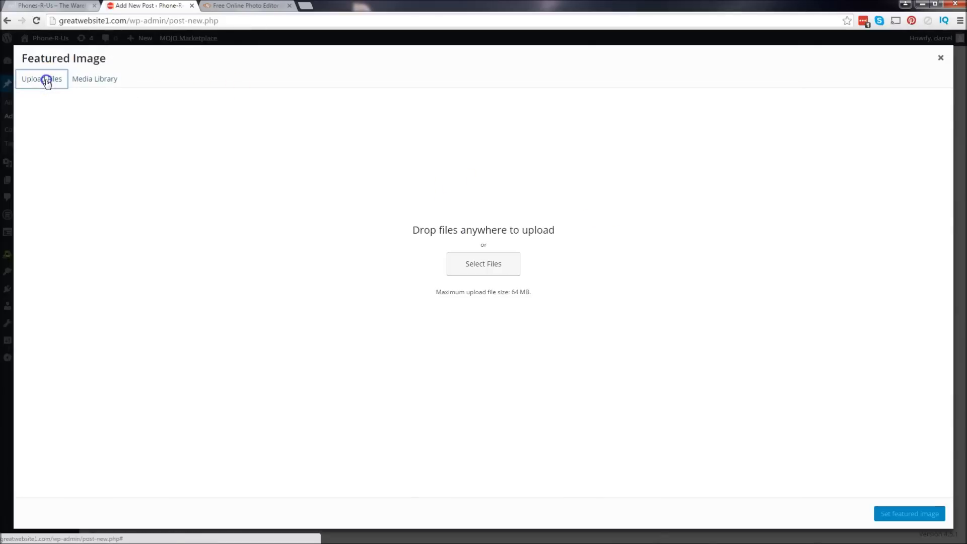
{"action": "left_click", "coordinate": [469, 269]}
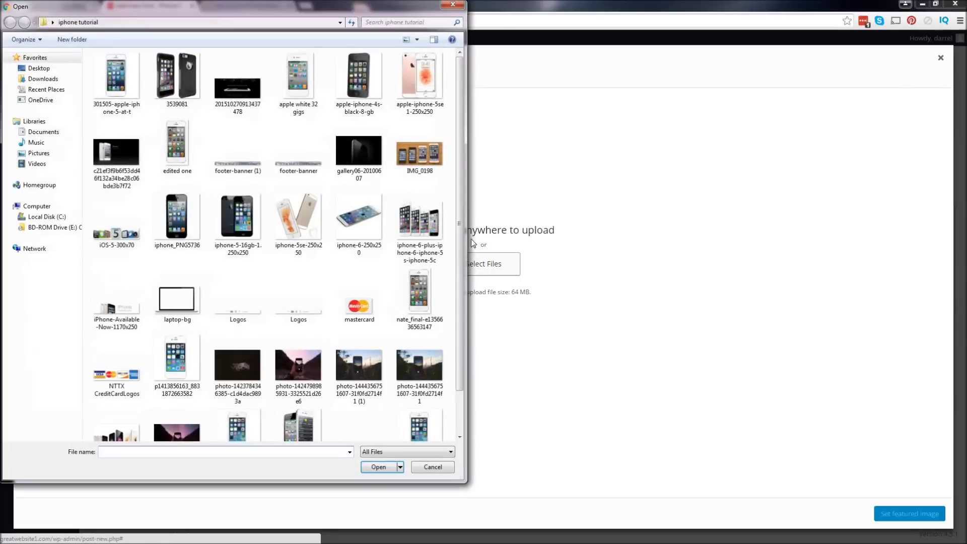
{"action": "left_click_drag", "start_coordinate": [459, 133], "coordinate": [444, 126]}
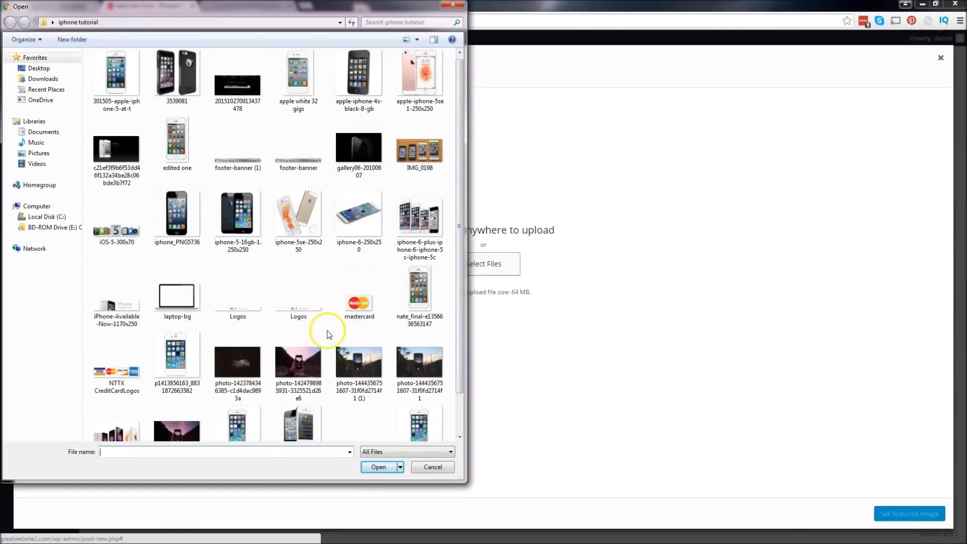
{"action": "left_click", "coordinate": [242, 355]}
{"action": "left_click", "coordinate": [371, 468]}
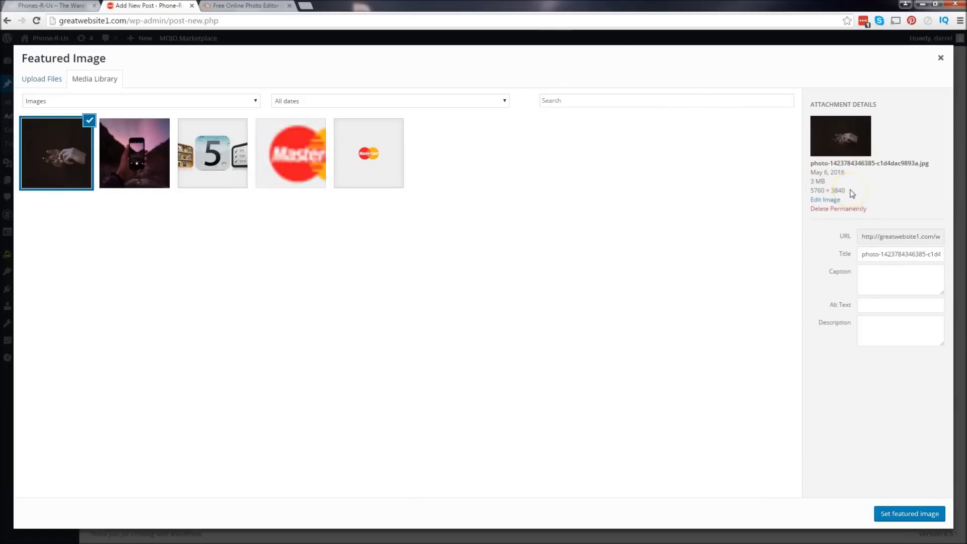
{"action": "left_click_drag", "start_coordinate": [839, 191], "coordinate": [811, 189]}
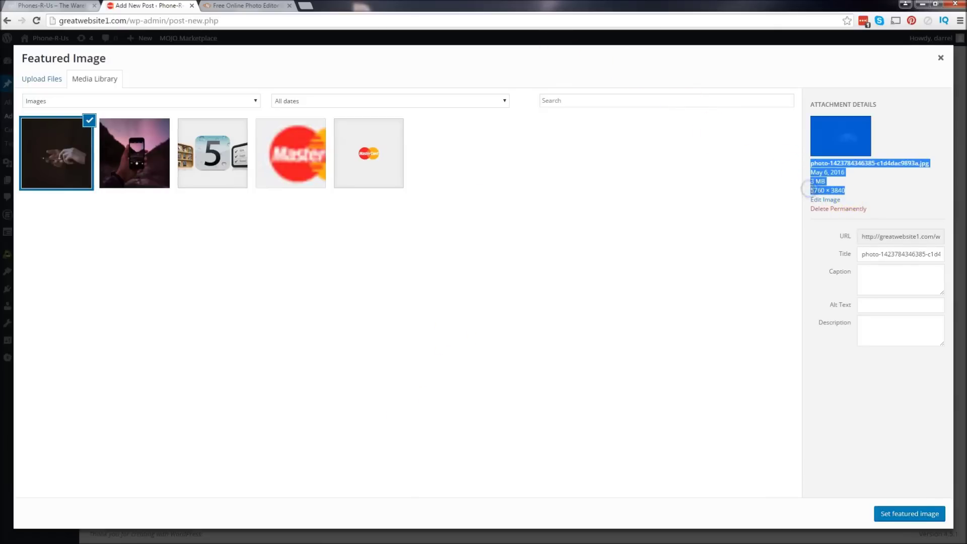
{"action": "left_click", "coordinate": [813, 189]}
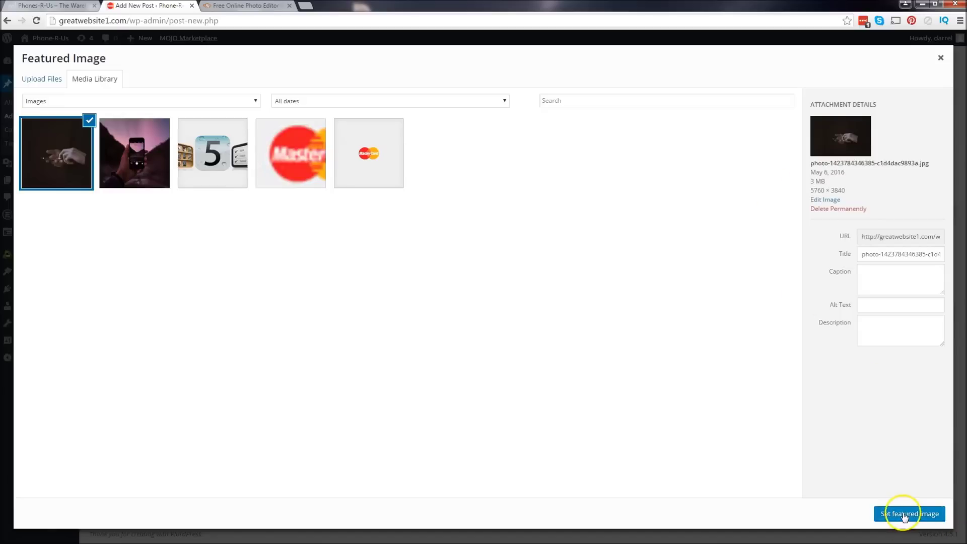
{"action": "left_click", "coordinate": [904, 514]}
{"action": "scroll", "coordinate": [890, 434], "scroll_direction": "up", "scroll_amount": 4}
{"action": "left_click", "coordinate": [924, 271]}
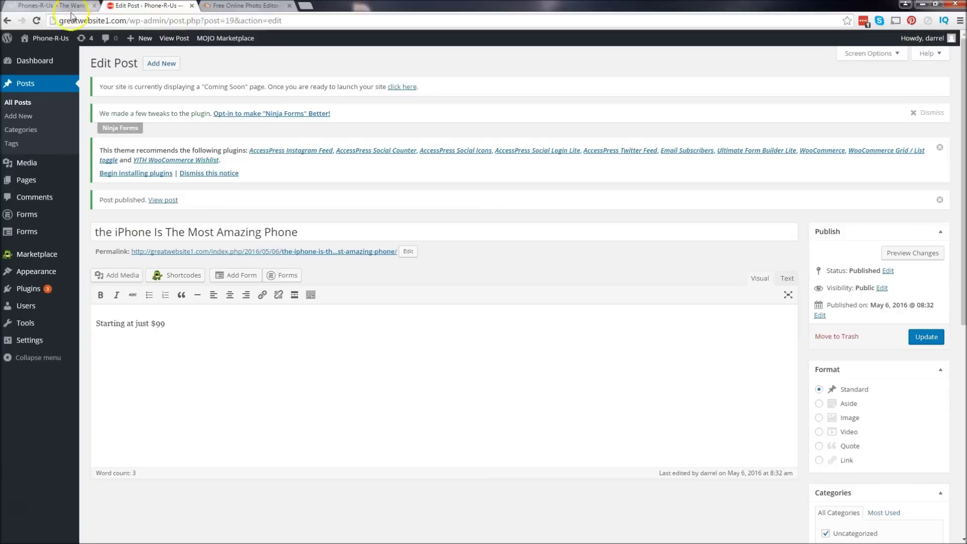
Set Slider 1 to 'The Most Amazing Thing Yet' with a Buy Now button linking to #, and publish.
{"action": "mouse_move", "coordinate": [55, 38]}
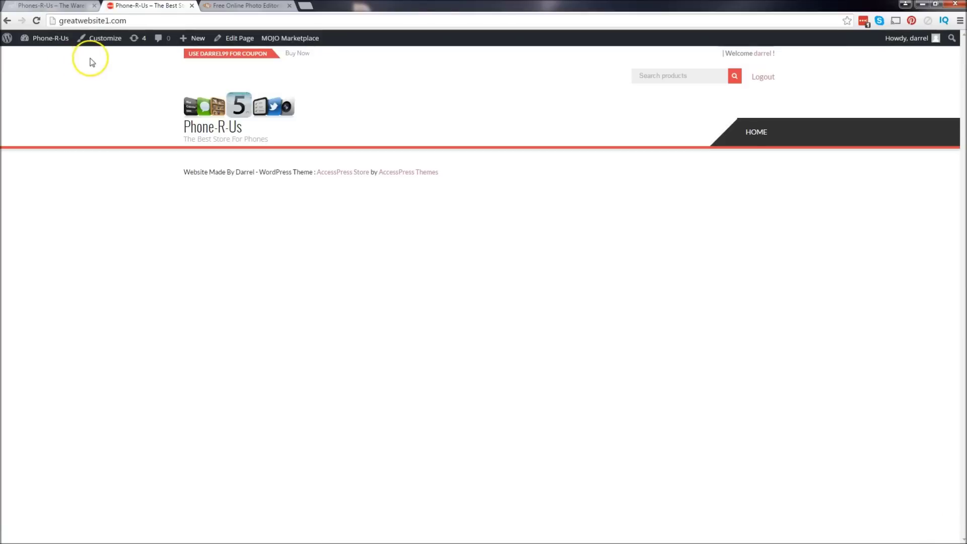
{"action": "left_click", "coordinate": [103, 38]}
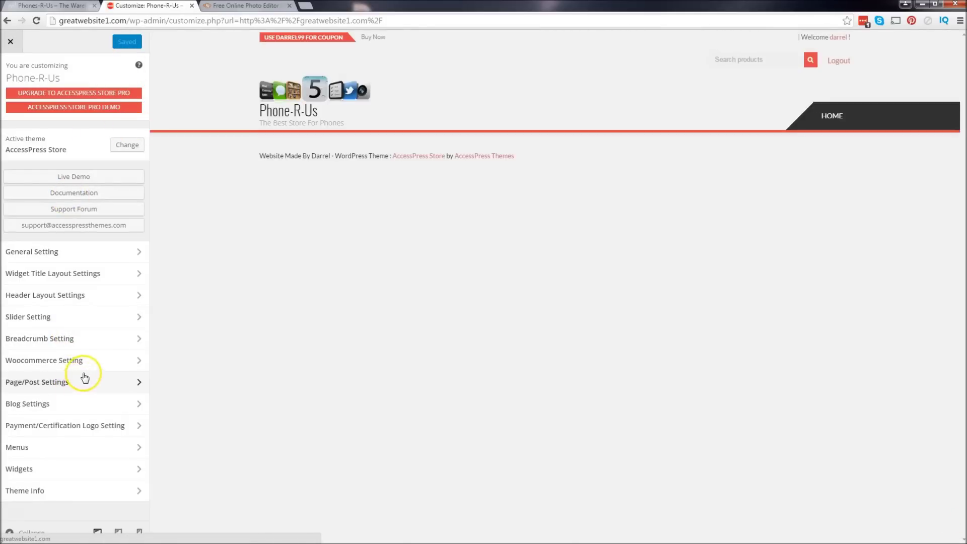
{"action": "left_click", "coordinate": [84, 323]}
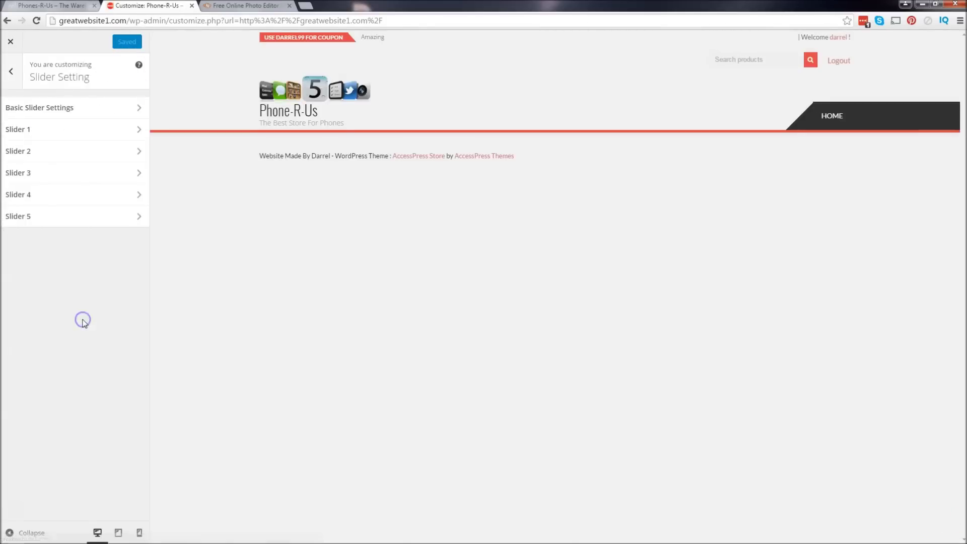
{"action": "left_click", "coordinate": [81, 135]}
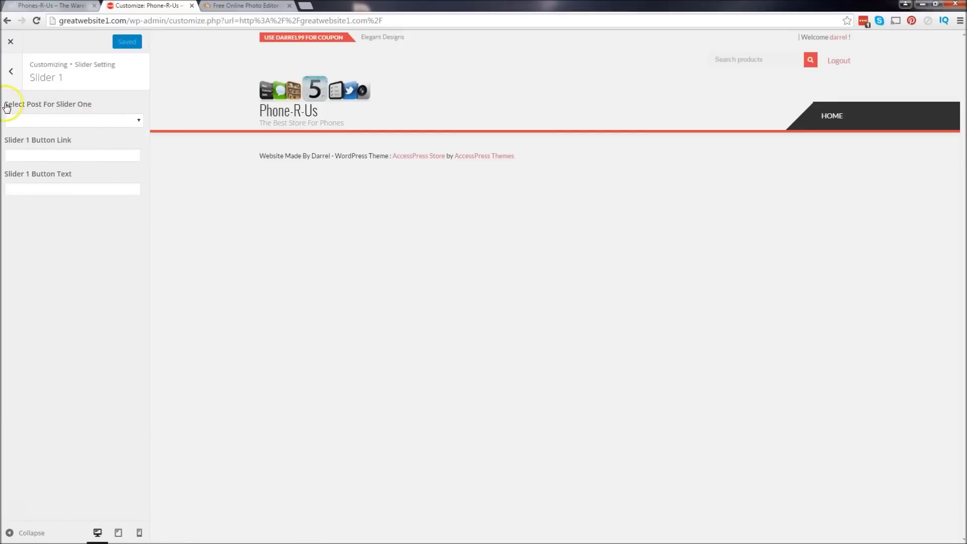
{"action": "left_click", "coordinate": [113, 120]}
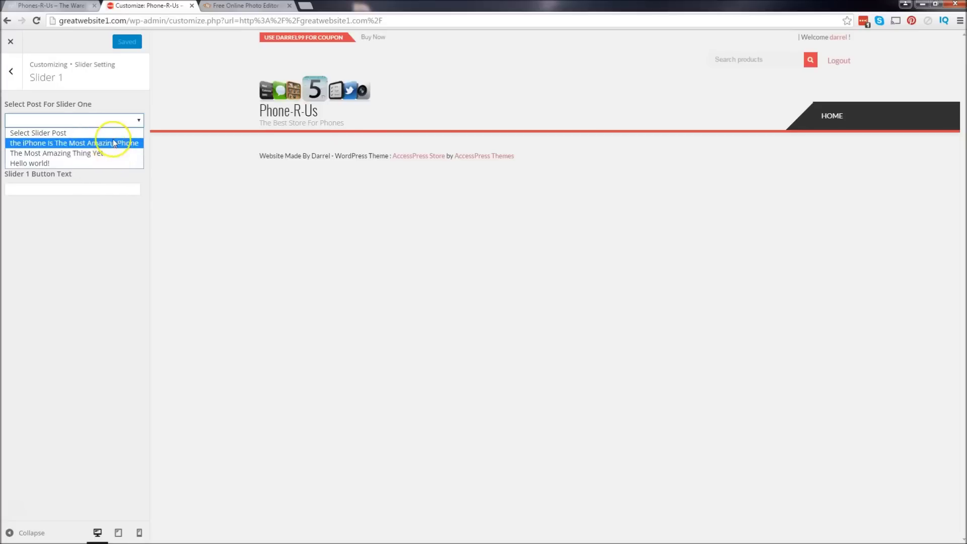
{"action": "left_click", "coordinate": [85, 153]}
{"action": "left_click", "coordinate": [94, 160]}
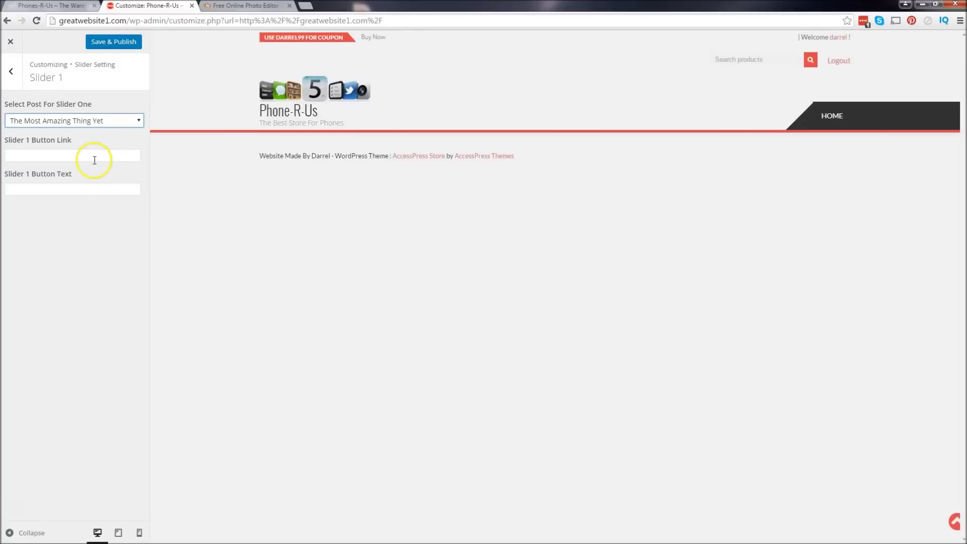
{"action": "left_click", "coordinate": [96, 157]}
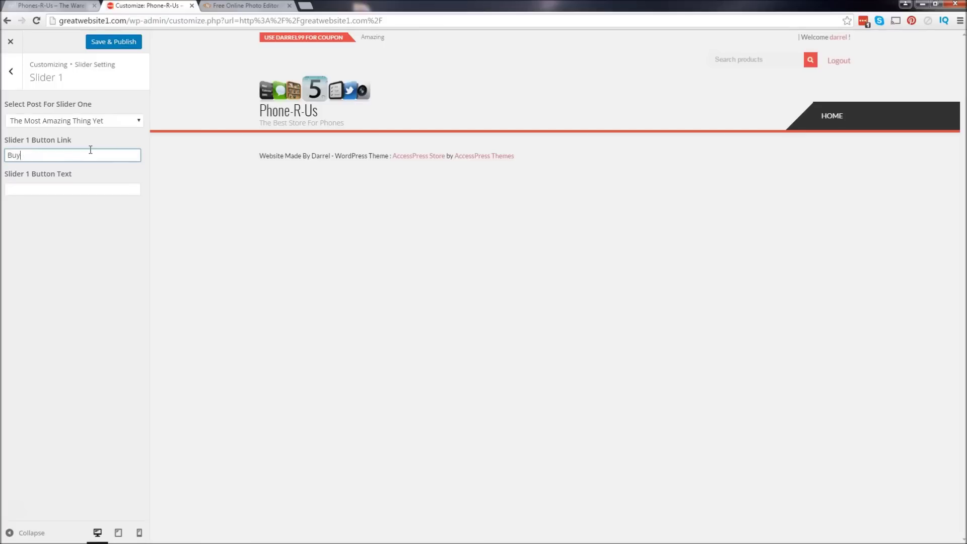
{"action": "key", "text": "Tab"}
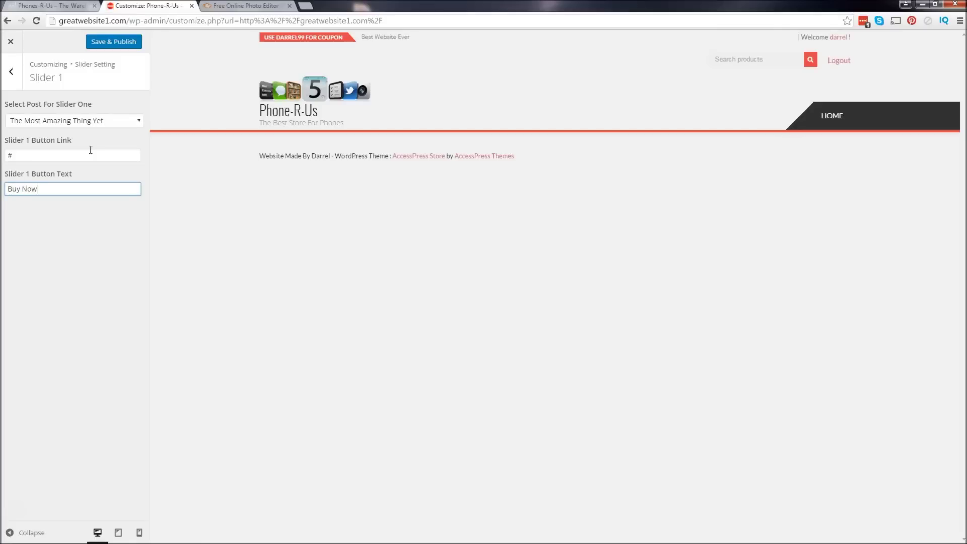
{"action": "left_click", "coordinate": [132, 48]}
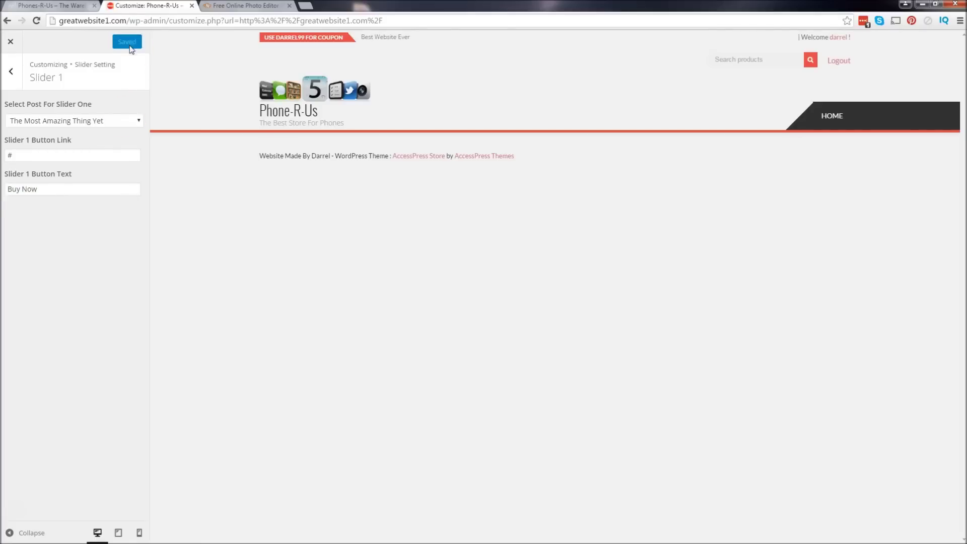
{"action": "left_click", "coordinate": [11, 71]}
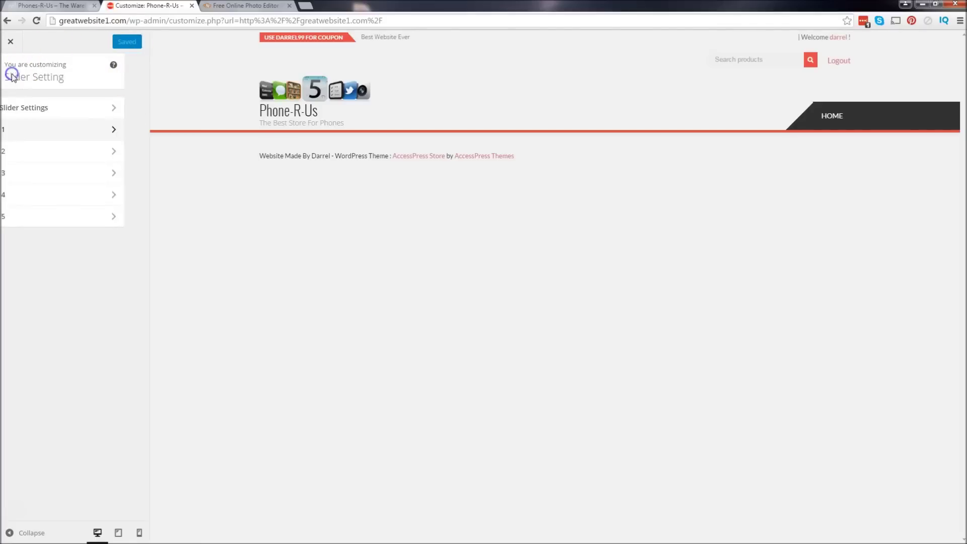
Set Slider 2 to the iPhone post with a Buy Now button linking to #, and publish.
{"action": "left_click", "coordinate": [42, 155]}
{"action": "left_click", "coordinate": [45, 121]}
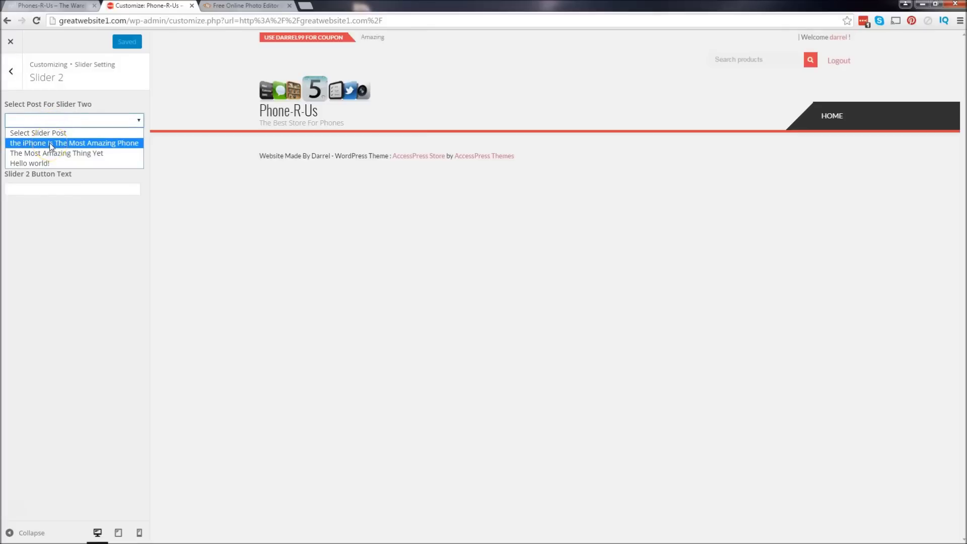
{"action": "left_click", "coordinate": [50, 144]}
{"action": "left_click", "coordinate": [58, 160]}
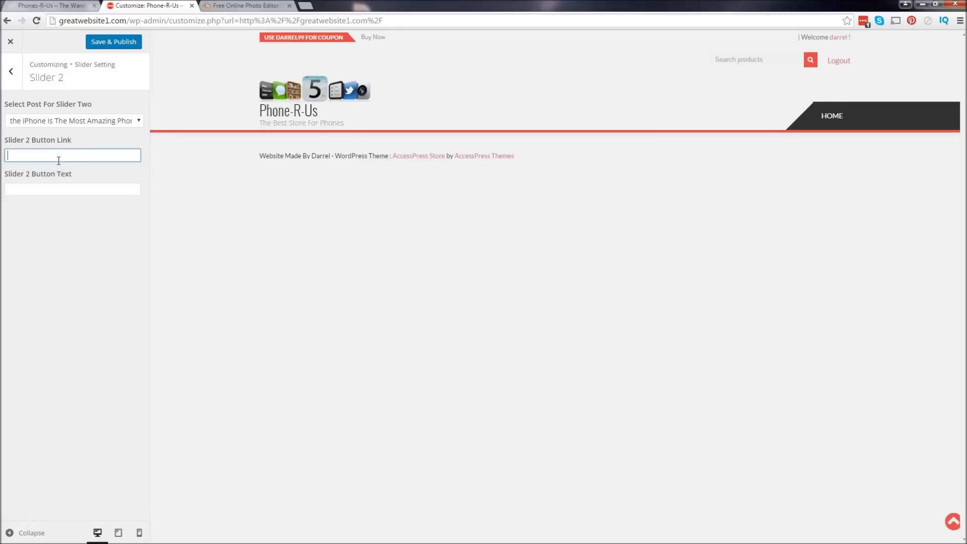
{"action": "key", "text": "Tab"}
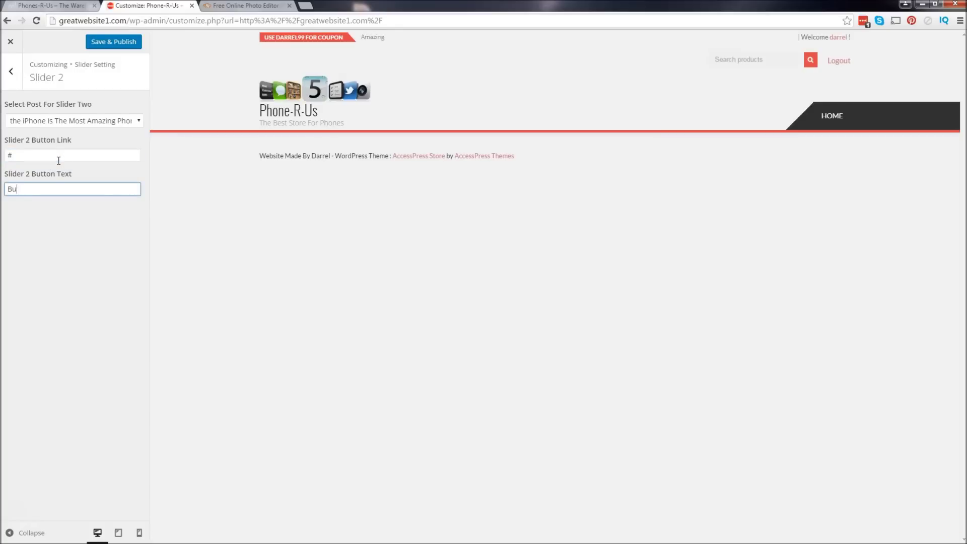
{"action": "left_click", "coordinate": [98, 43]}
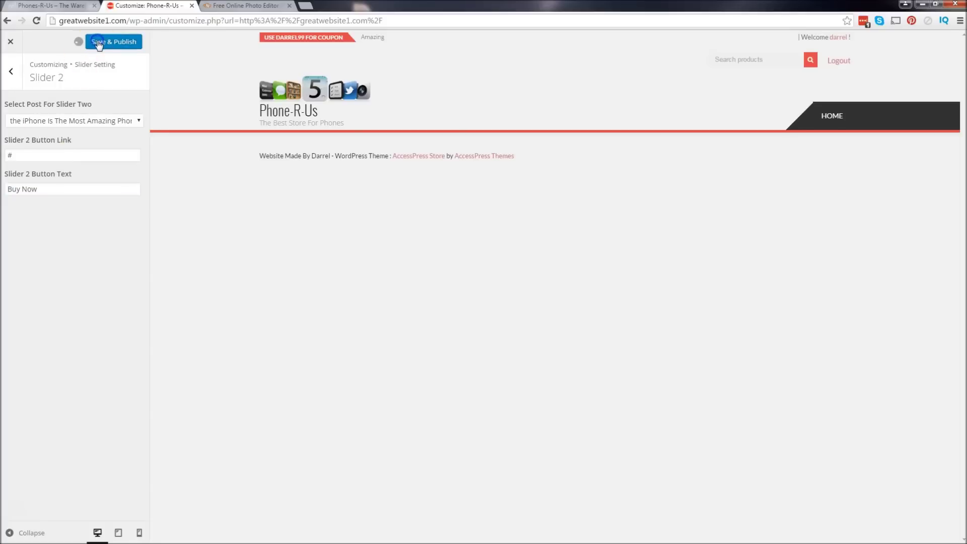
{"action": "left_click", "coordinate": [11, 75]}
{"action": "left_click", "coordinate": [33, 105]}
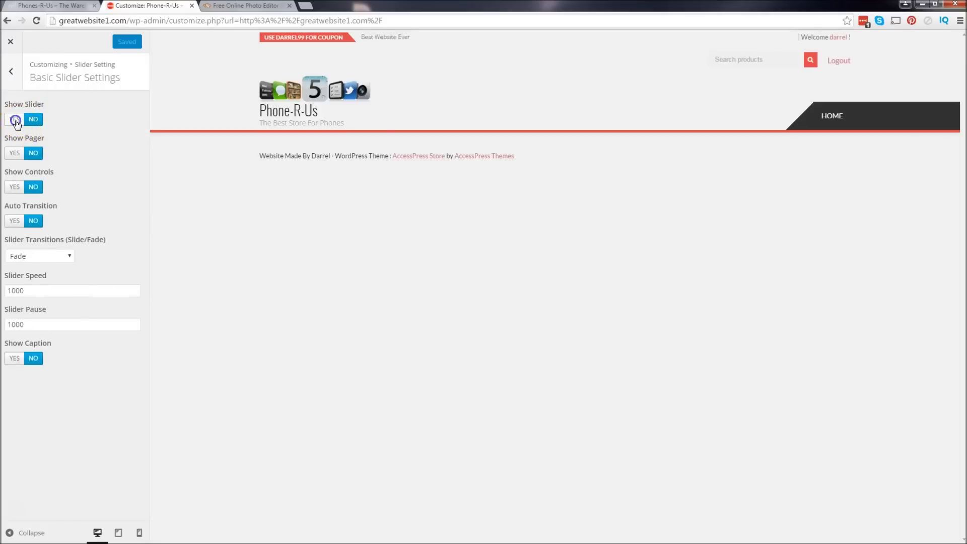
Enable the slider, pager, controls, auto transition and captions with Slide transition, and publish.
{"action": "left_click", "coordinate": [15, 120]}
{"action": "left_click", "coordinate": [13, 154]}
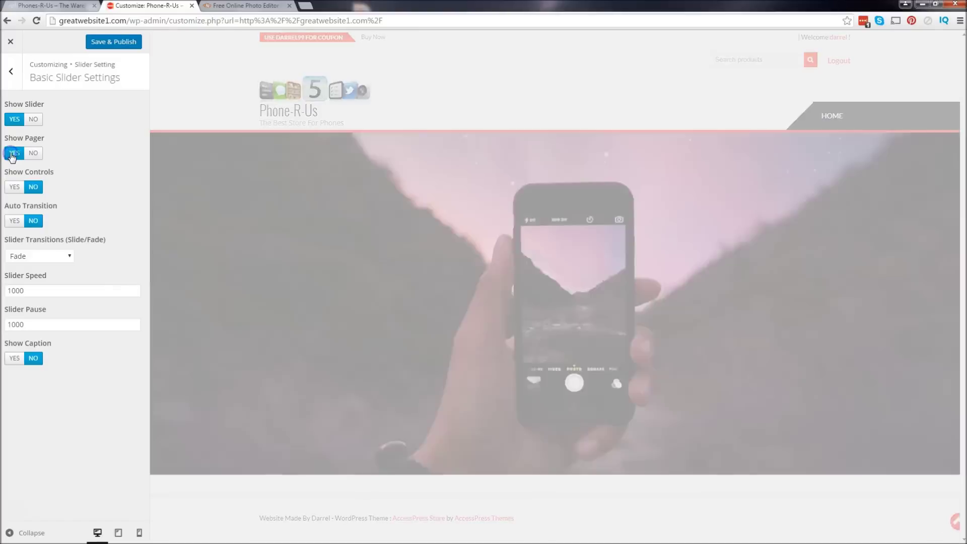
{"action": "left_click", "coordinate": [11, 187]}
{"action": "left_click", "coordinate": [14, 220]}
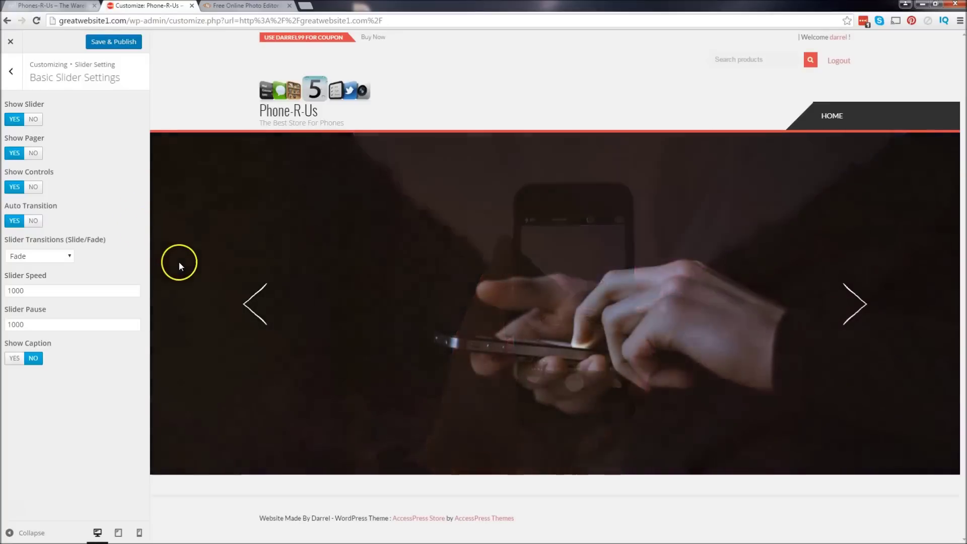
{"action": "left_click", "coordinate": [61, 258]}
{"action": "left_click", "coordinate": [49, 276]}
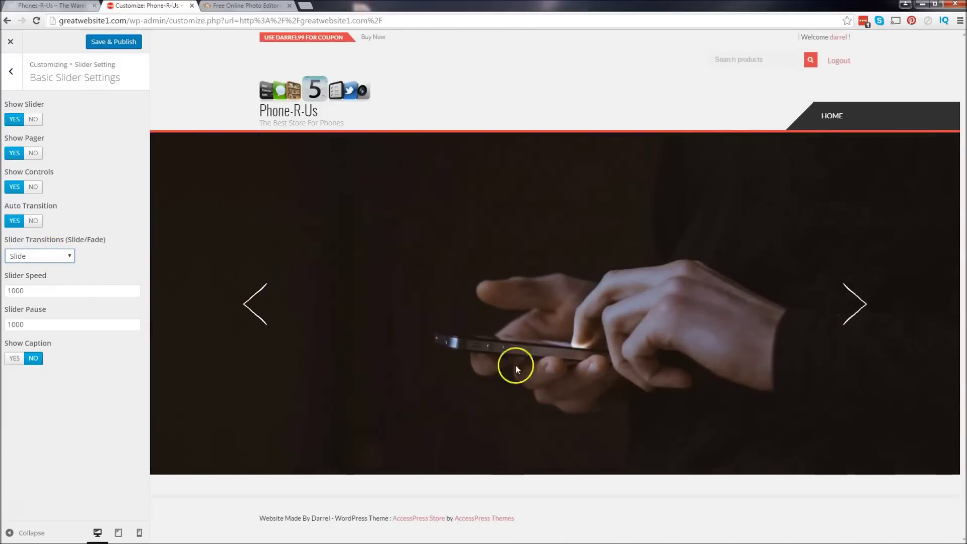
{"action": "left_click", "coordinate": [15, 359]}
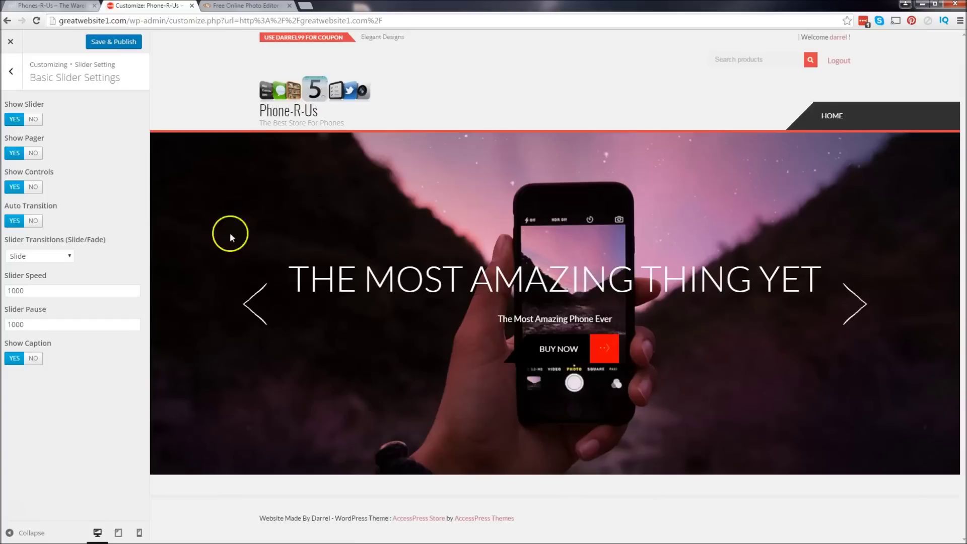
{"action": "left_click", "coordinate": [119, 45]}
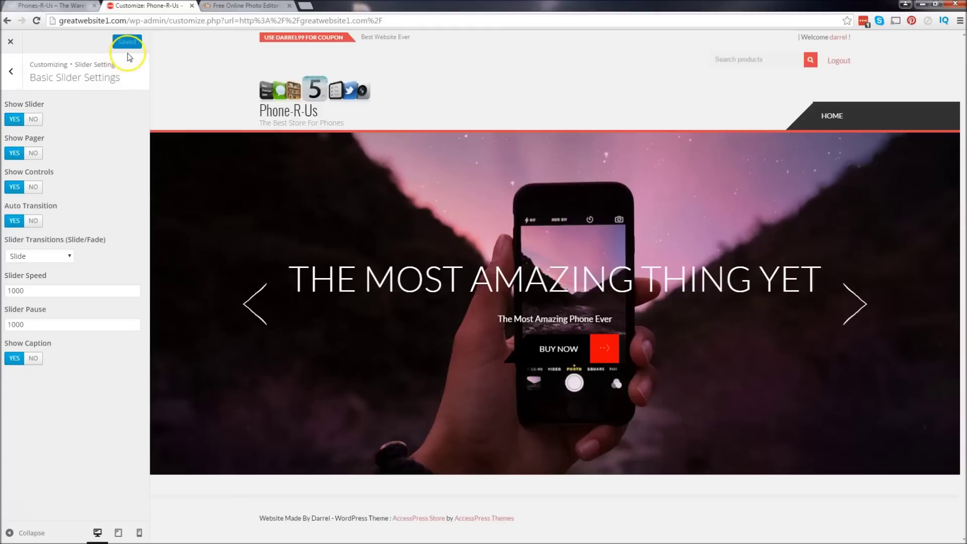
Switch the transition back to Fade, set speed 4000 and pause 2000, and publish.
{"action": "left_click", "coordinate": [41, 256]}
{"action": "left_click", "coordinate": [35, 275]}
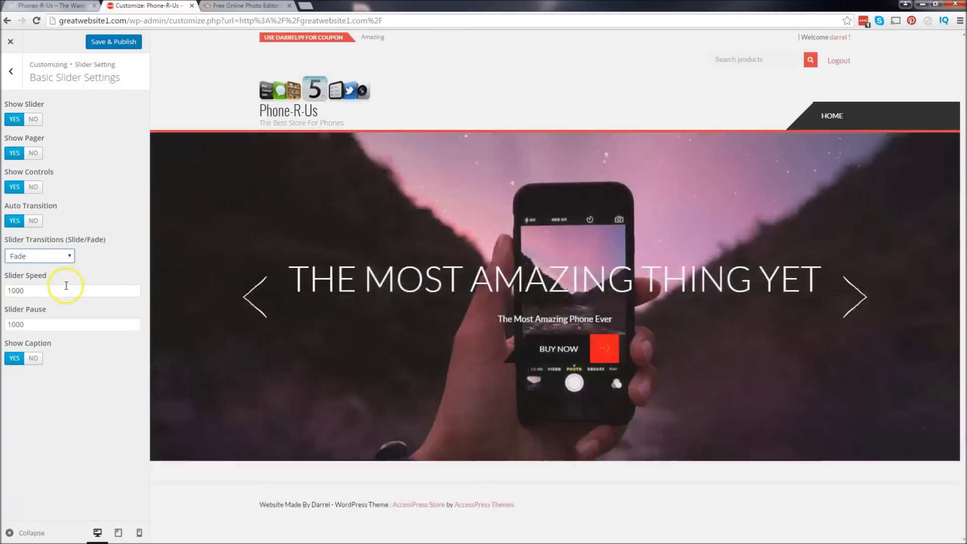
{"action": "double_click", "coordinate": [67, 285]}
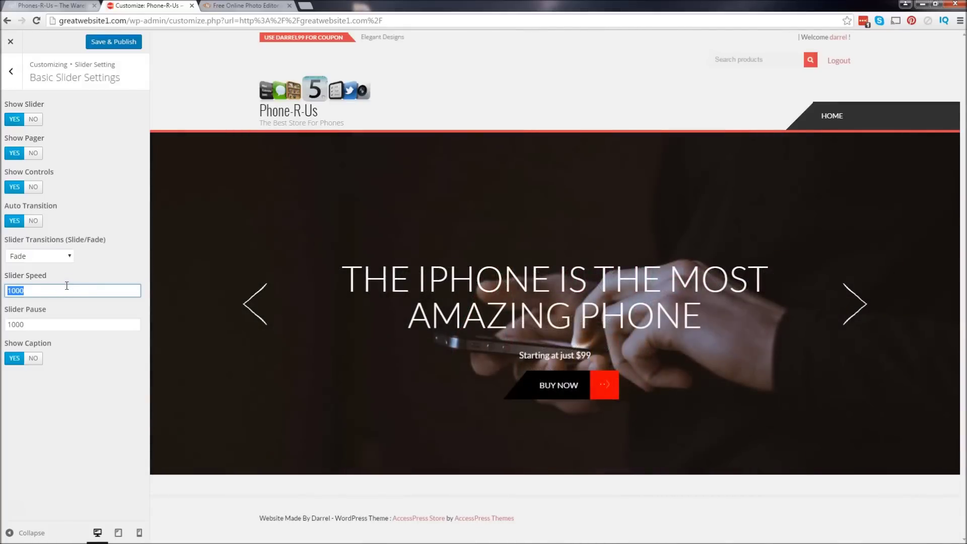
{"action": "type", "text": "4000"}
{"action": "key", "text": "Tab"}
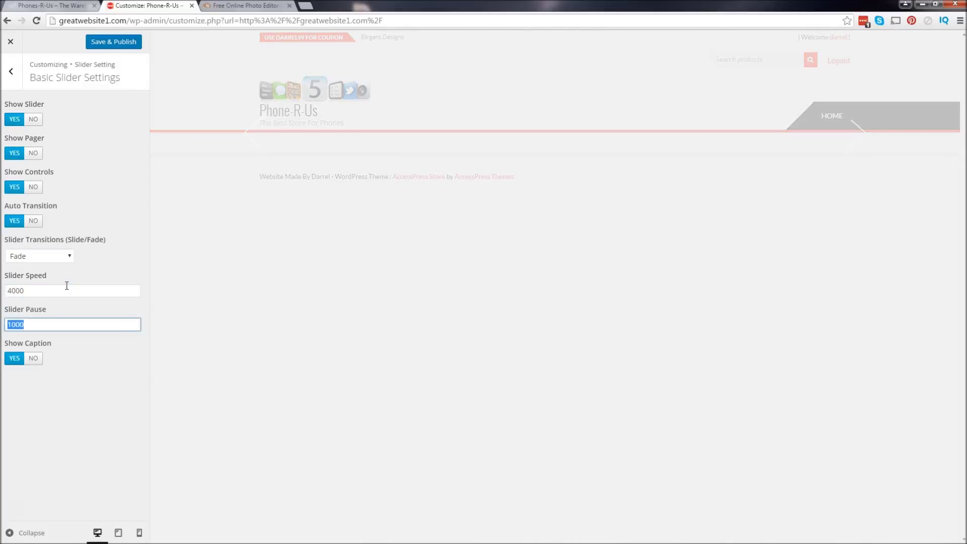
{"action": "type", "text": "2"}
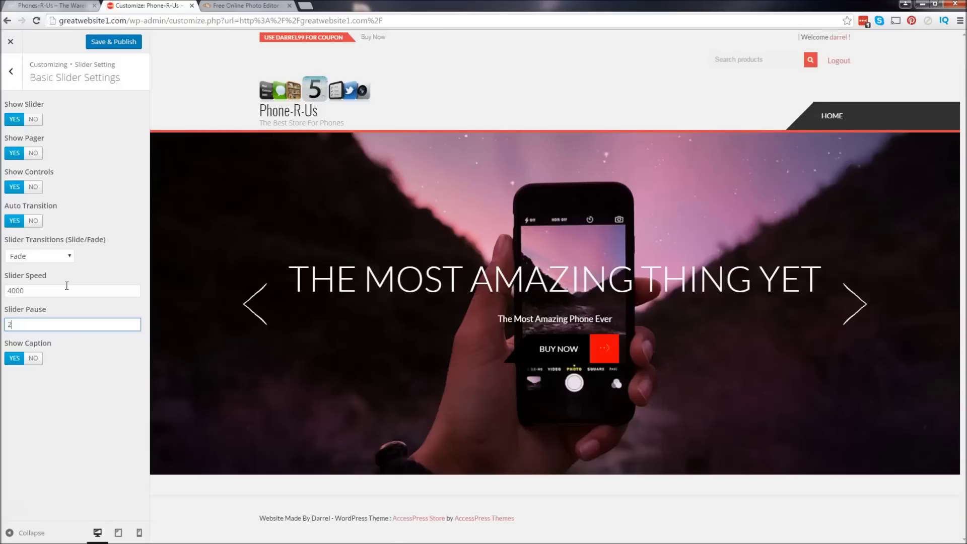
{"action": "type", "text": "000"}
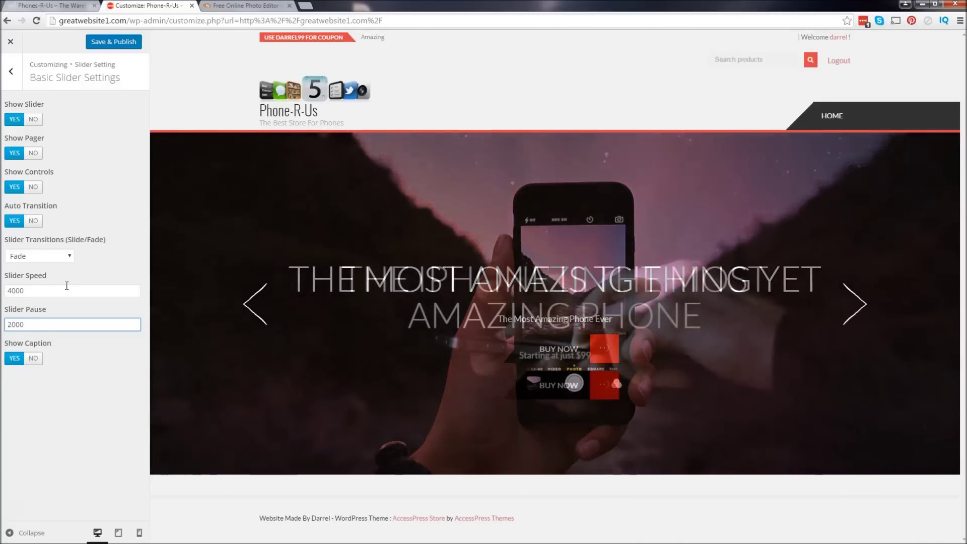
{"action": "left_click", "coordinate": [126, 45]}
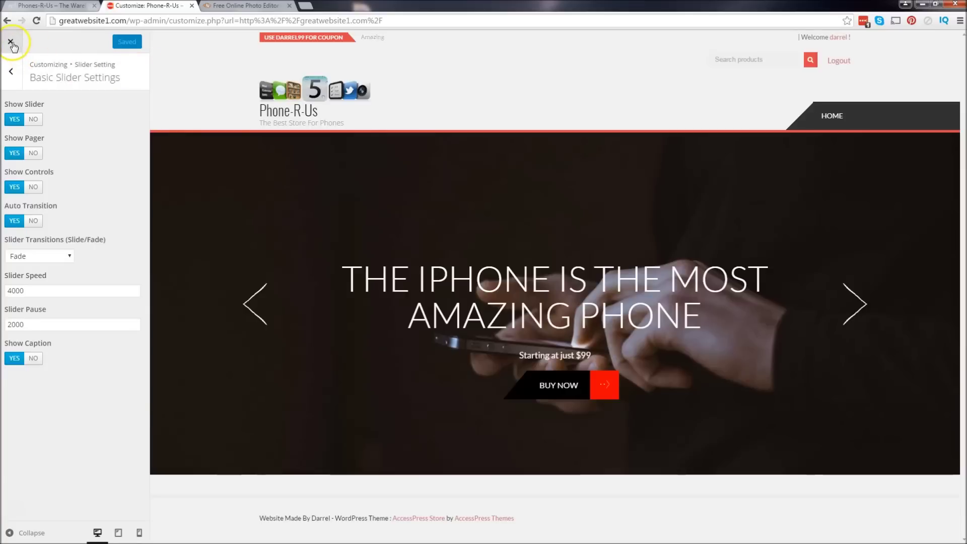
Turn Auto Transition off, publish again, and close the Customizer.
{"action": "left_click", "coordinate": [33, 221]}
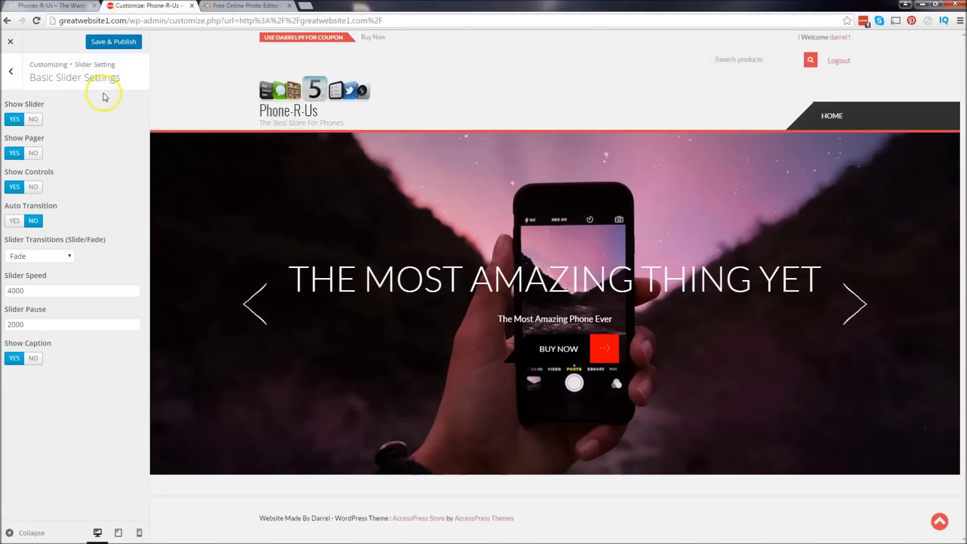
{"action": "left_click", "coordinate": [112, 42]}
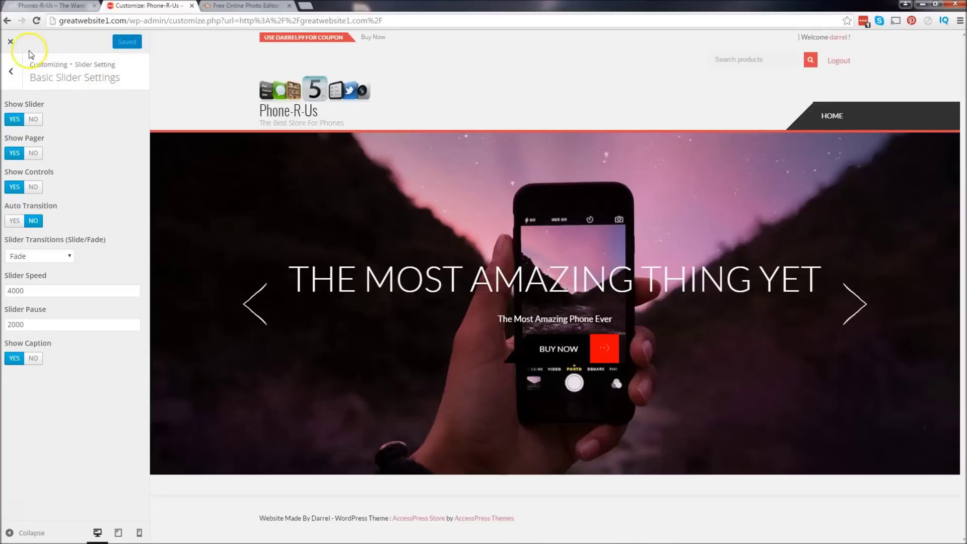
{"action": "left_click", "coordinate": [10, 46]}
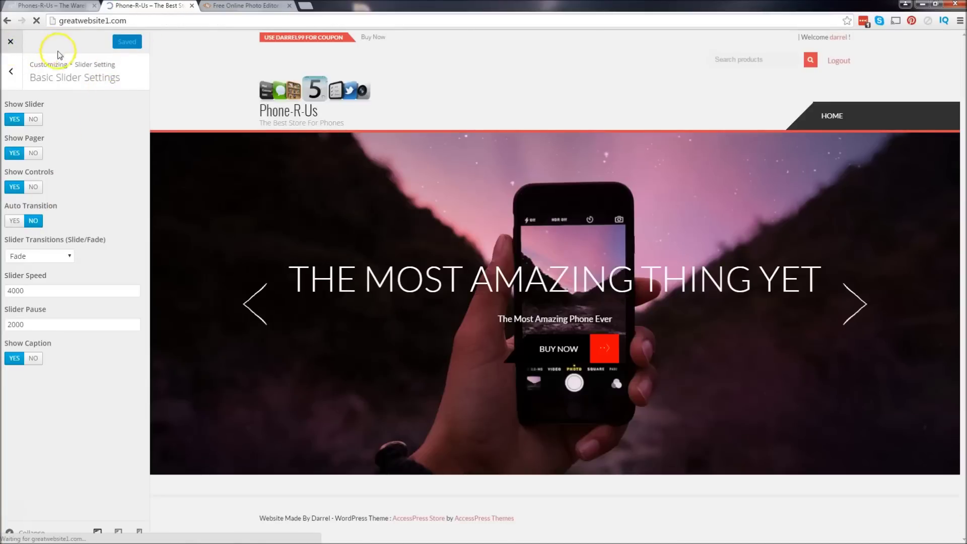
On the live homepage, move the slider to the next slide and back, then return to the Dashboard.
{"action": "scroll", "coordinate": [963, 185], "scroll_direction": "down", "scroll_amount": 2}
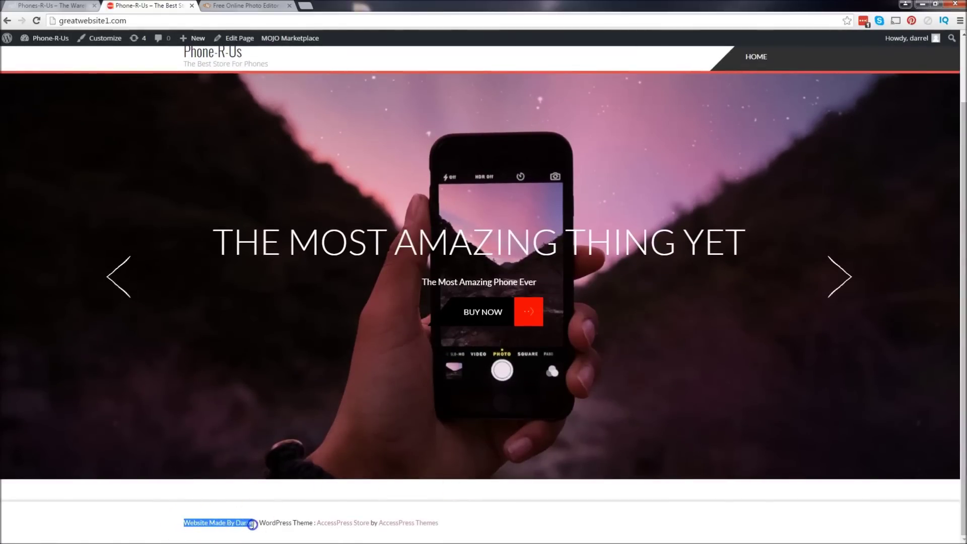
{"action": "scroll", "coordinate": [413, 438], "scroll_direction": "up", "scroll_amount": 2}
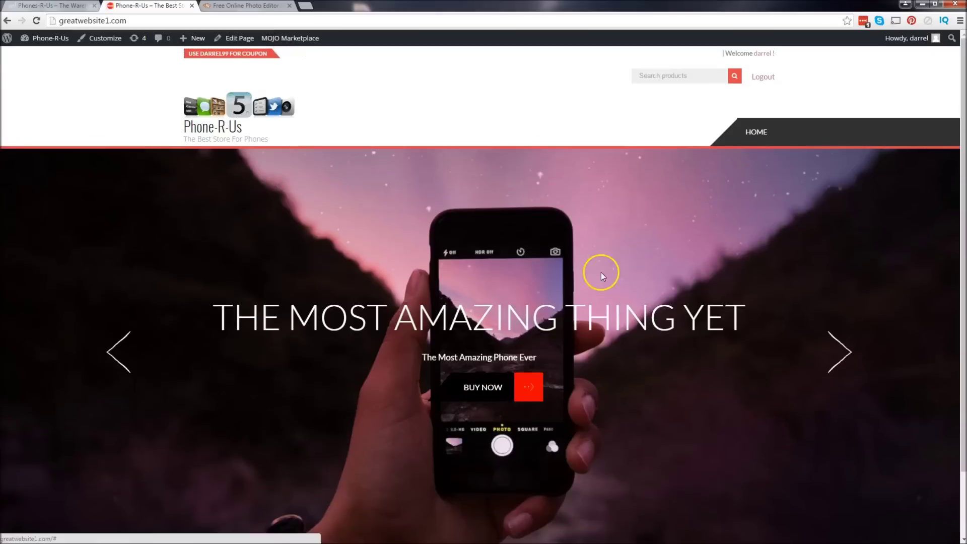
{"action": "scroll", "coordinate": [963, 153], "scroll_direction": "down", "scroll_amount": 1}
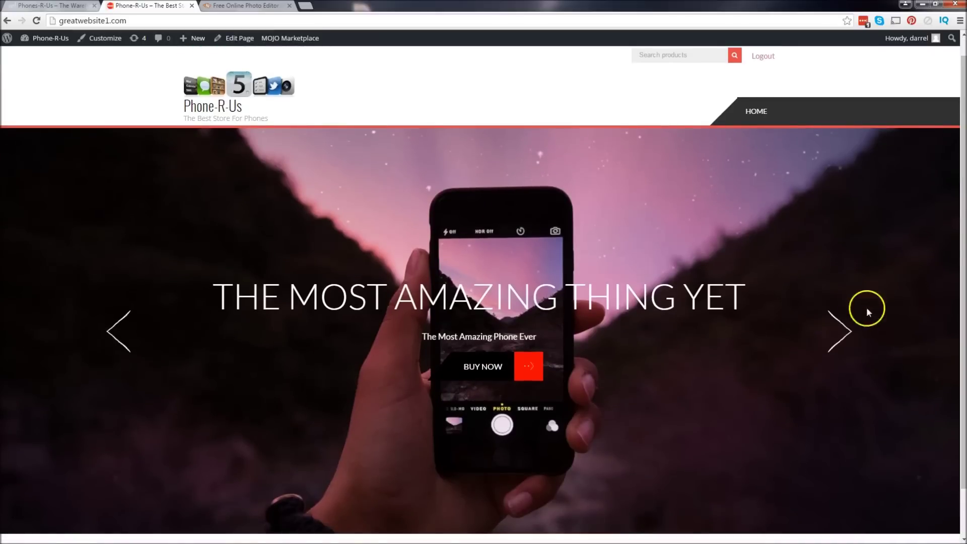
{"action": "left_click", "coordinate": [840, 330]}
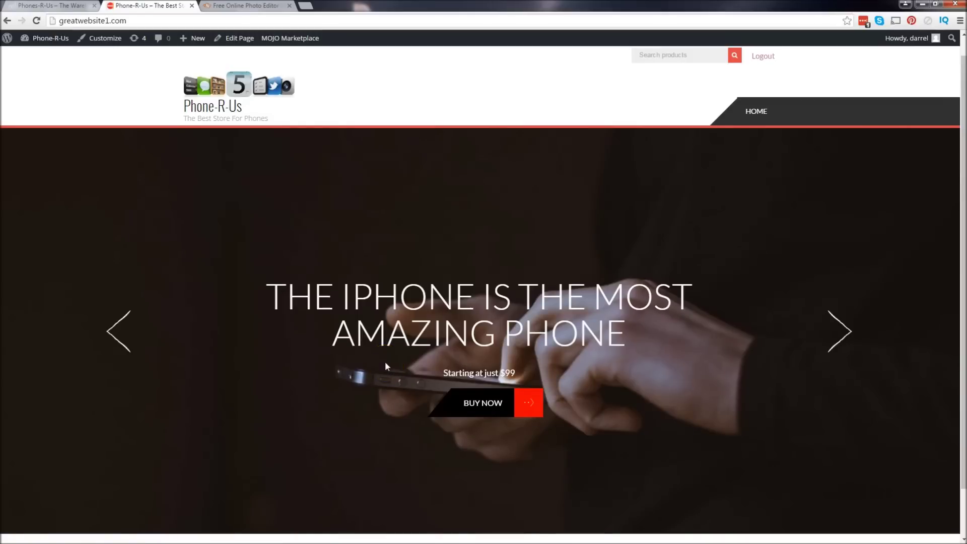
{"action": "left_click", "coordinate": [135, 316]}
{"action": "left_click", "coordinate": [44, 38]}
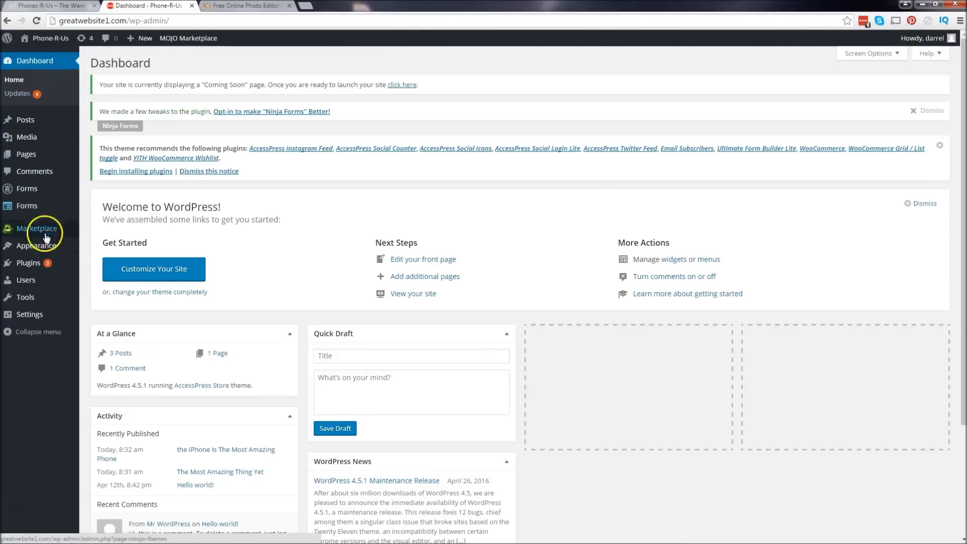
From the theme's recommended plugins notice, begin installing the plugins to list all ten.
{"action": "mouse_move", "coordinate": [36, 265]}
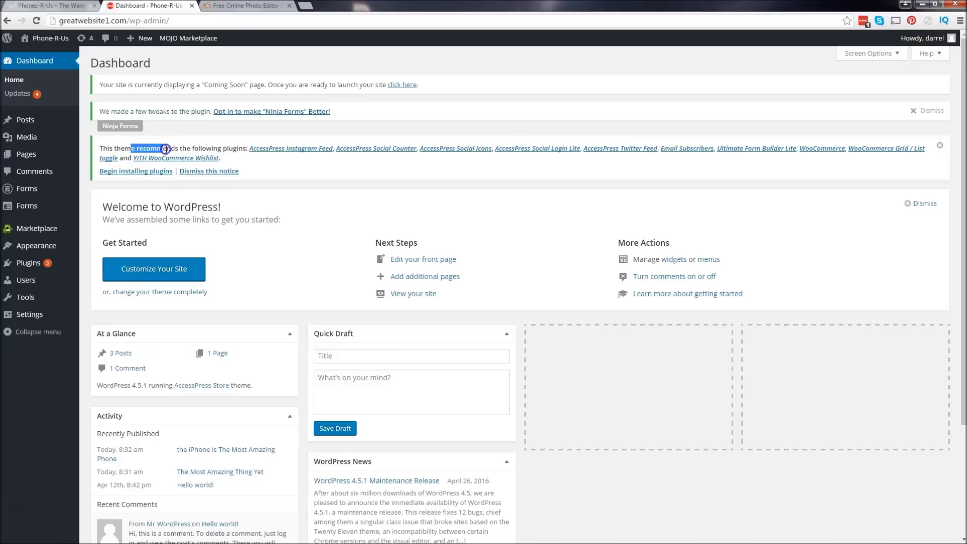
{"action": "left_click_drag", "start_coordinate": [255, 151], "coordinate": [922, 155]}
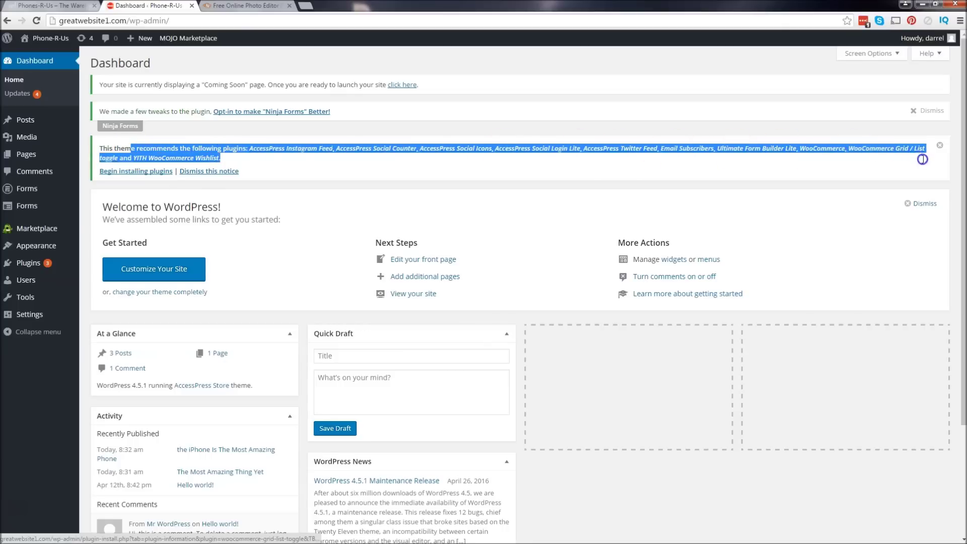
{"action": "left_click", "coordinate": [456, 107]}
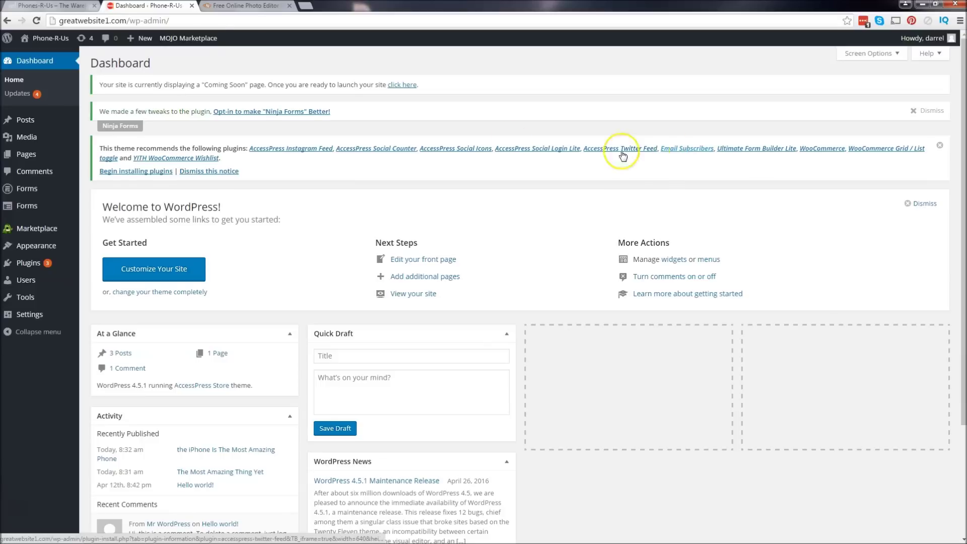
{"action": "left_click", "coordinate": [147, 173]}
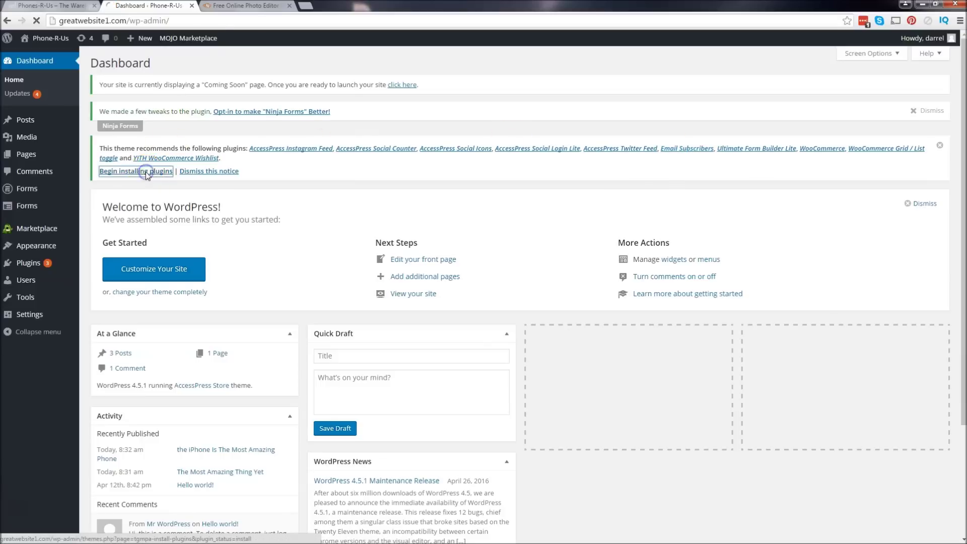
{"action": "scroll", "coordinate": [158, 185], "scroll_direction": "down", "scroll_amount": 1}
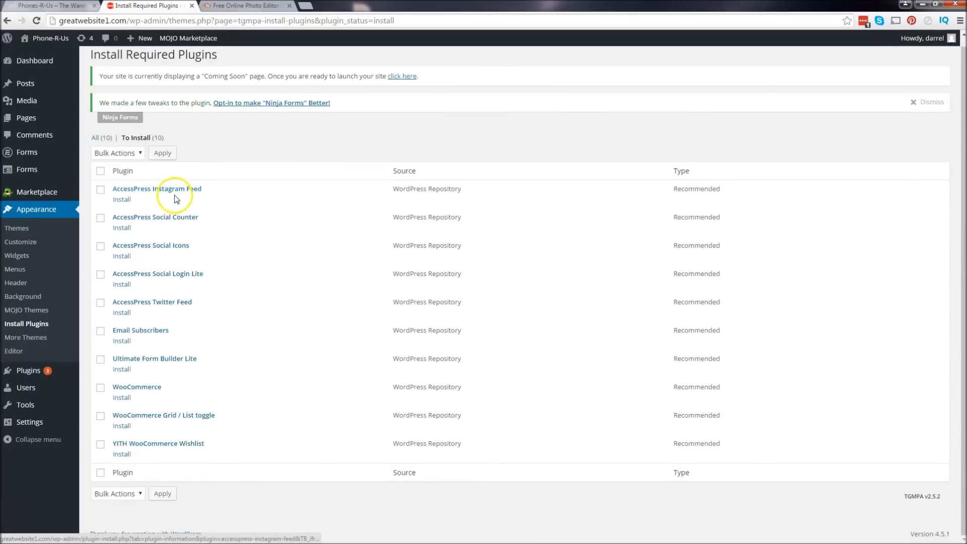
Install the AccessPress Instagram Feed plugin and return to the required plugins installer.
{"action": "left_click", "coordinate": [121, 199]}
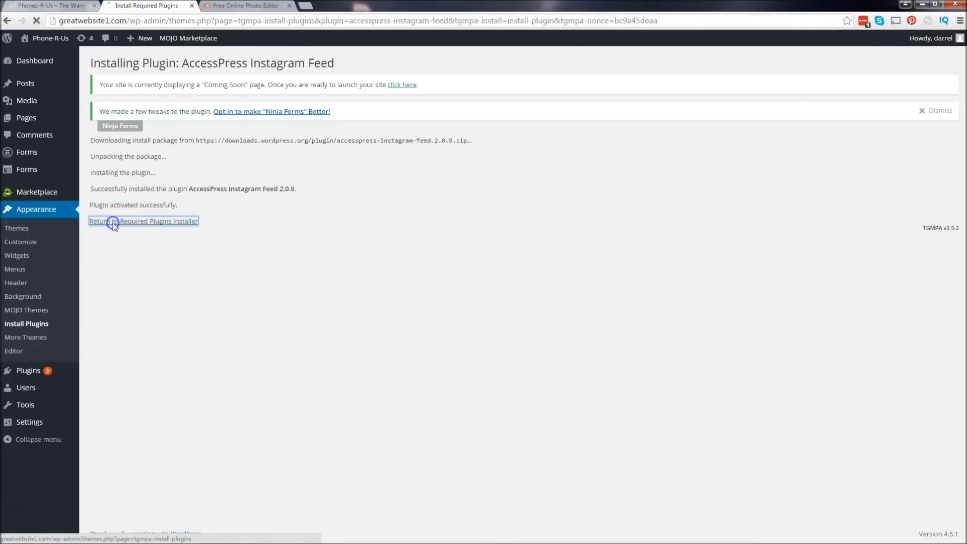
{"action": "left_click", "coordinate": [113, 222]}
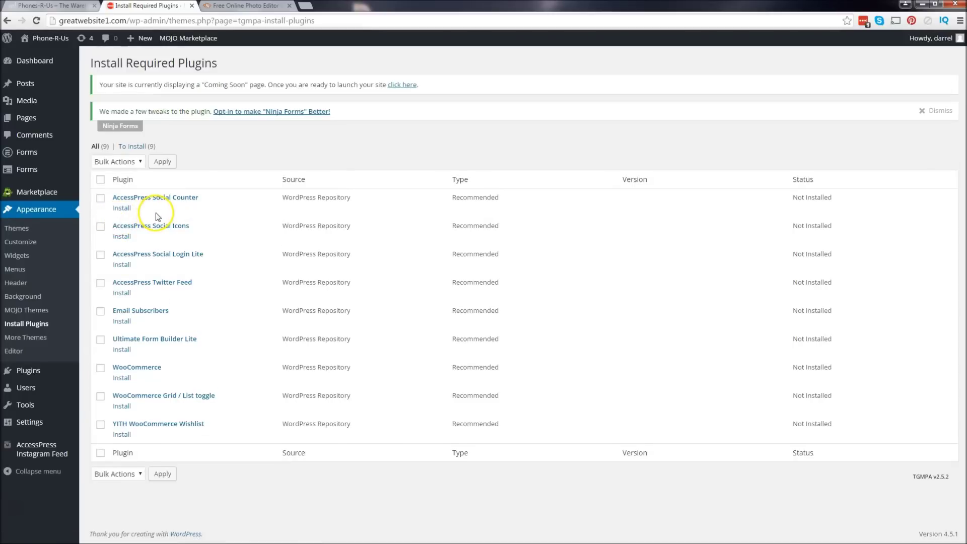
Bulk-install all nine remaining plugins including WooCommerce, then return to the Dashboard.
{"action": "left_click", "coordinate": [101, 181]}
{"action": "left_click", "coordinate": [114, 167]}
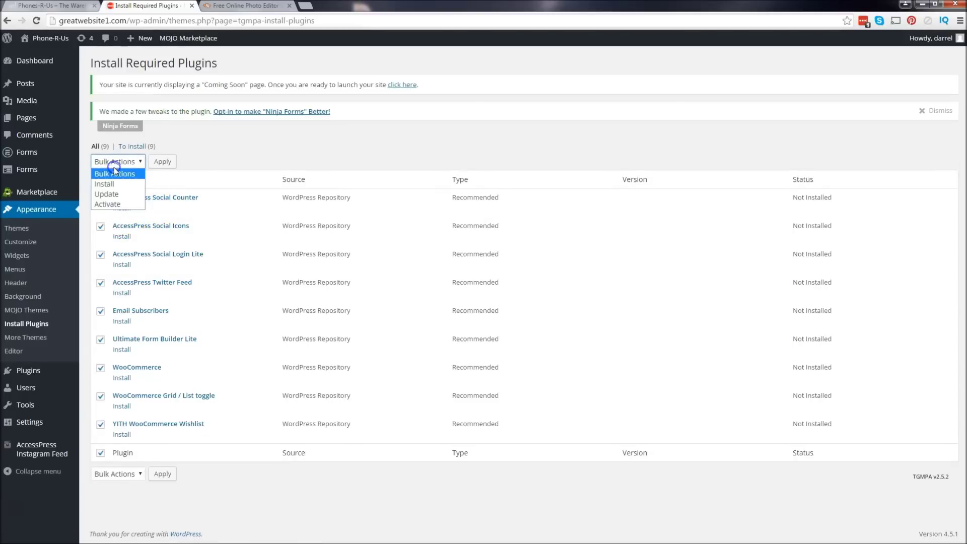
{"action": "left_click", "coordinate": [111, 184]}
{"action": "left_click", "coordinate": [160, 164]}
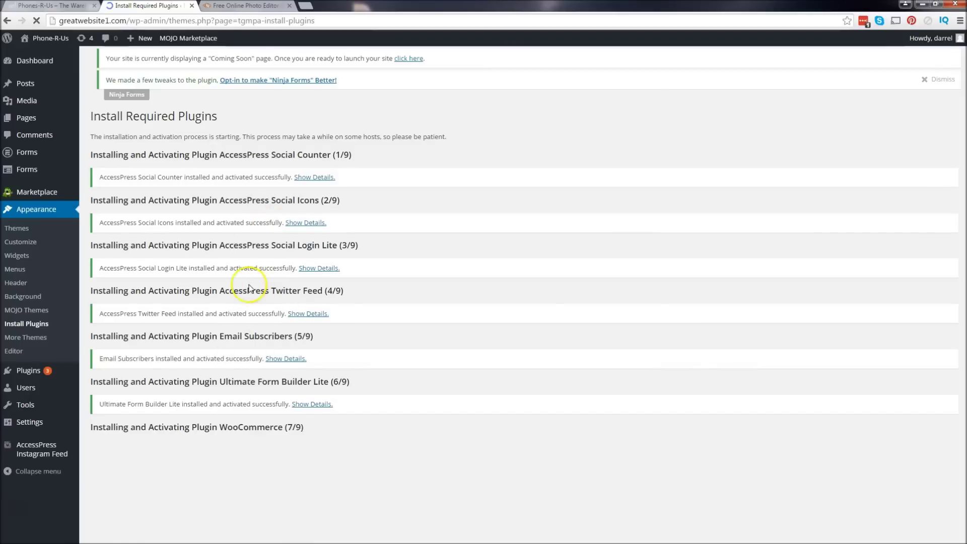
{"action": "scroll", "coordinate": [246, 373], "scroll_direction": "down", "scroll_amount": 1}
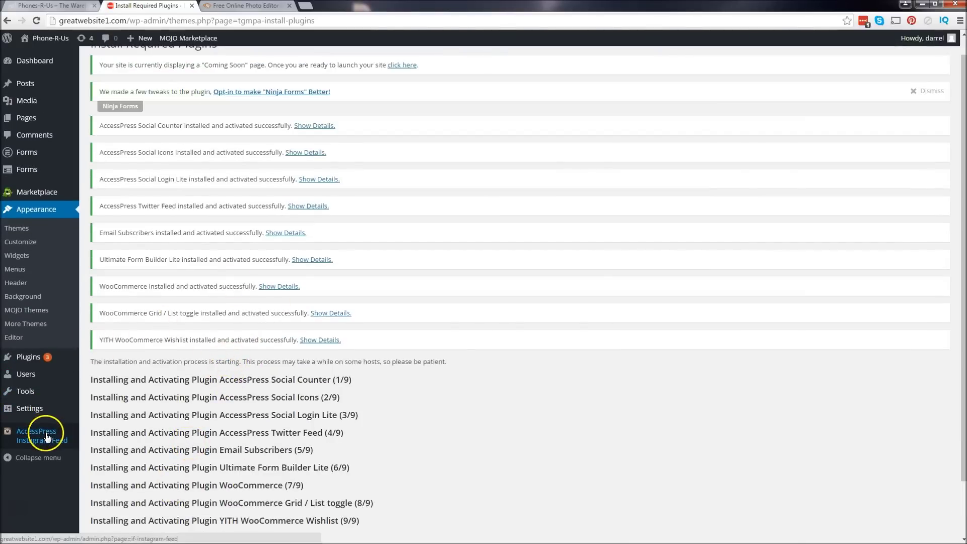
{"action": "scroll", "coordinate": [30, 348], "scroll_direction": "up", "scroll_amount": 1}
{"action": "mouse_move", "coordinate": [45, 358]}
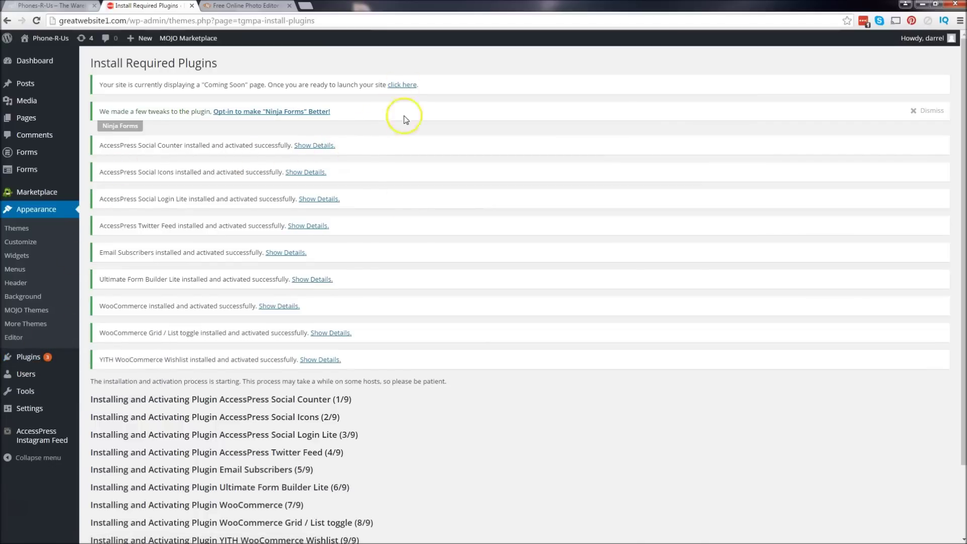
{"action": "scroll", "coordinate": [411, 402], "scroll_direction": "down", "scroll_amount": 1}
{"action": "scroll", "coordinate": [411, 403], "scroll_direction": "down", "scroll_amount": 1}
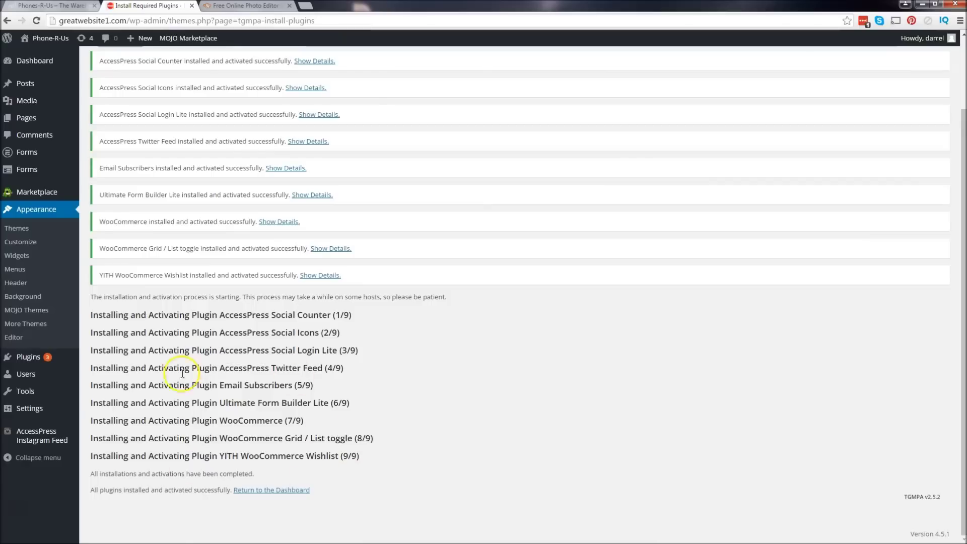
{"action": "left_click", "coordinate": [283, 489]}
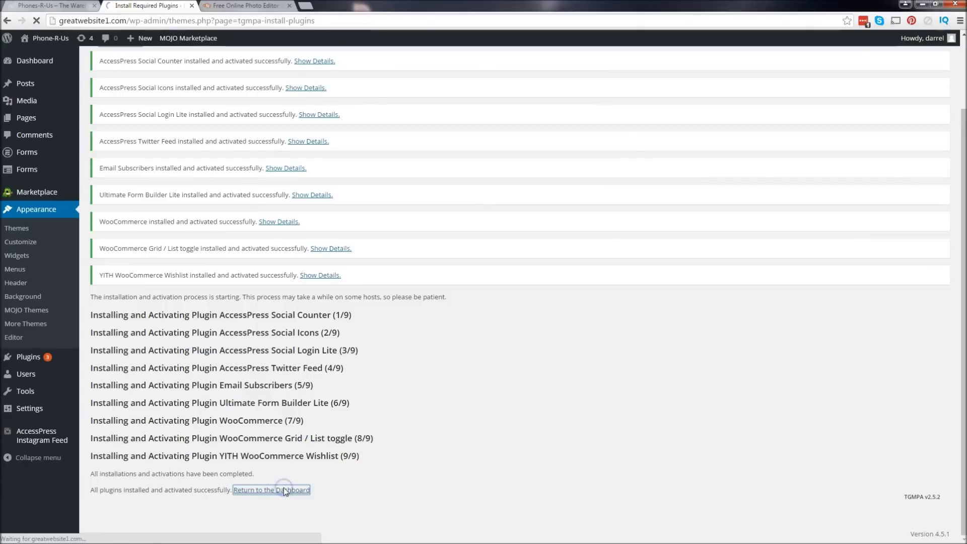
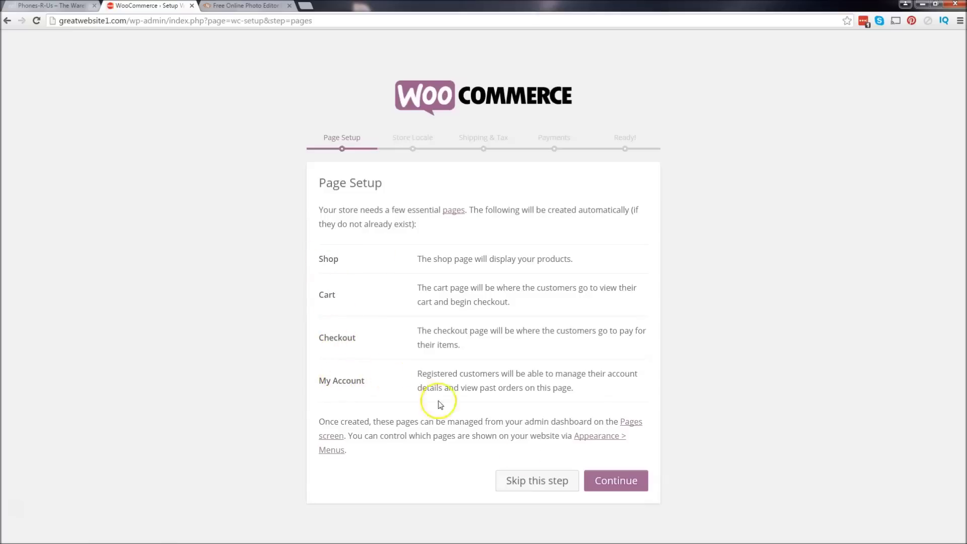
Pass page setup and base the store in United States (US) — California, keeping lbs and in.
{"action": "left_click", "coordinate": [606, 482]}
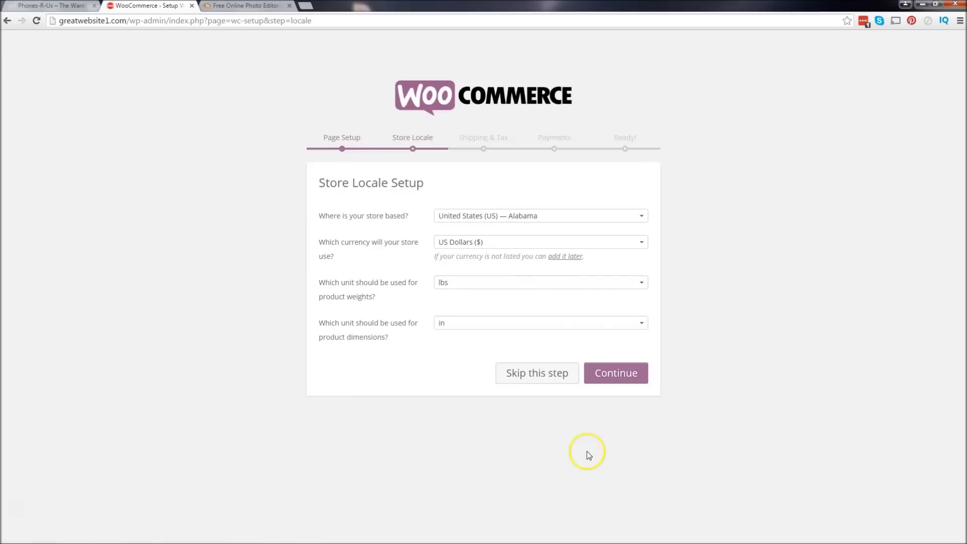
{"action": "left_click", "coordinate": [550, 222]}
{"action": "type", "text": "california"}
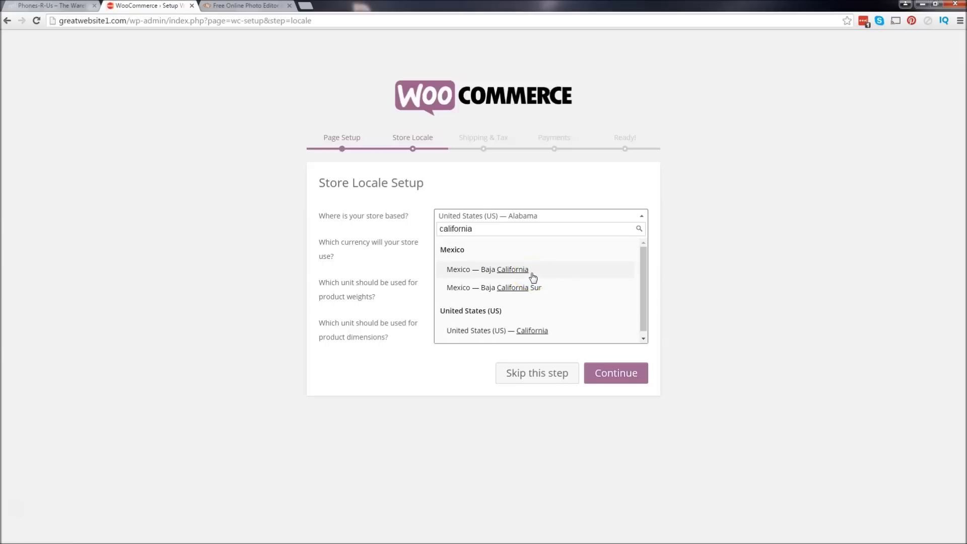
{"action": "left_click", "coordinate": [518, 329]}
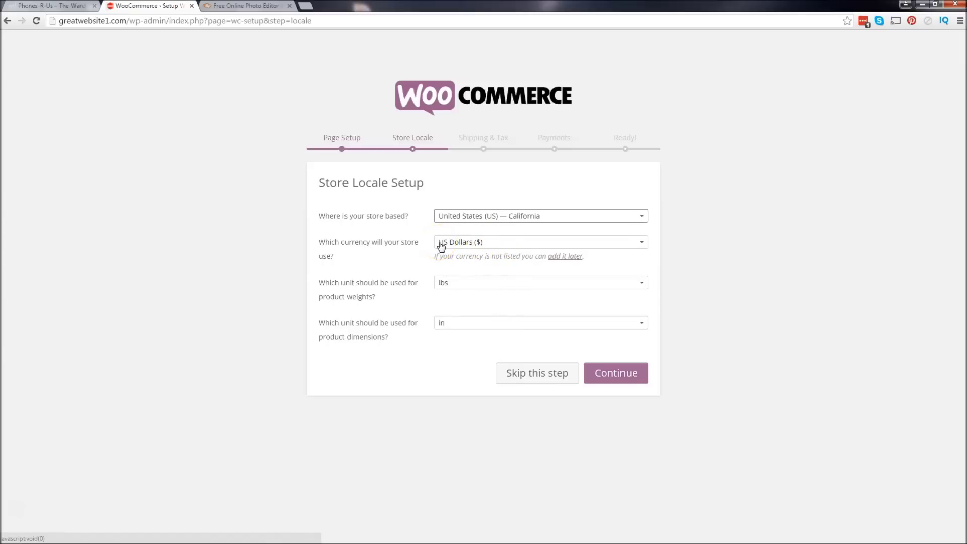
{"action": "left_click", "coordinate": [500, 288]}
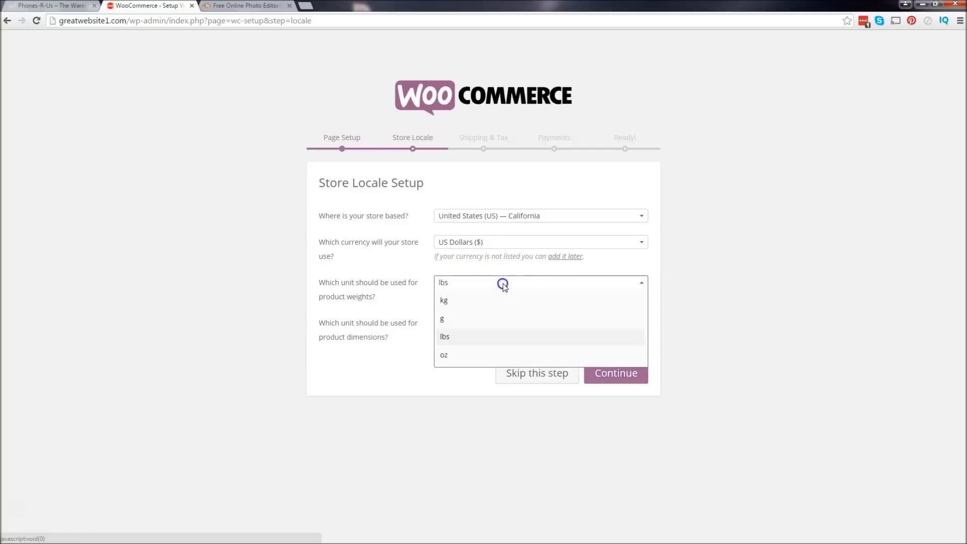
{"action": "left_click", "coordinate": [527, 337]}
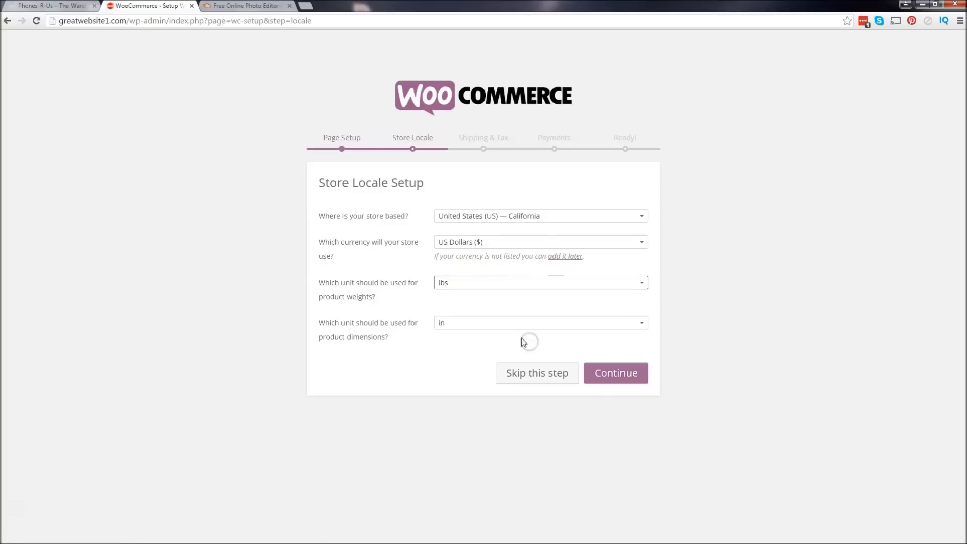
{"action": "left_click", "coordinate": [439, 323]}
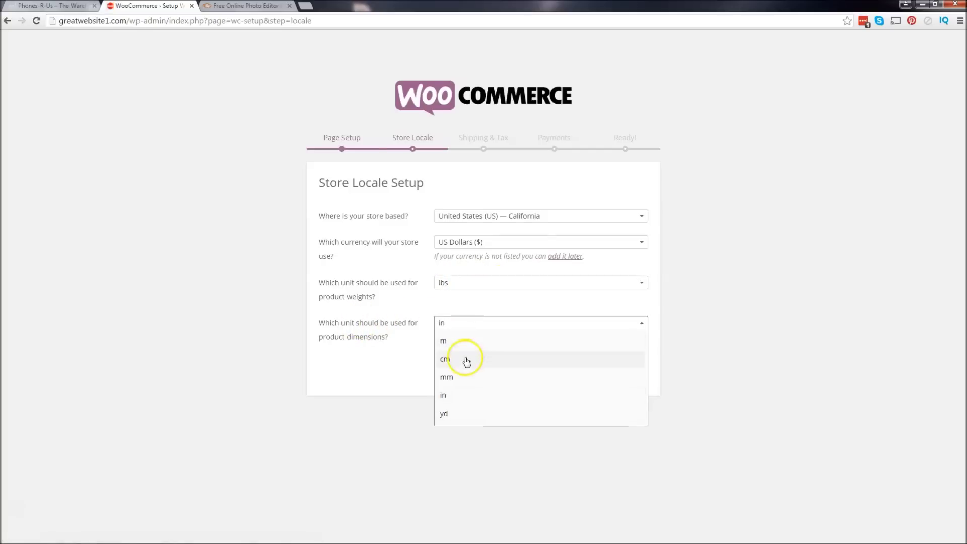
{"action": "left_click", "coordinate": [468, 395]}
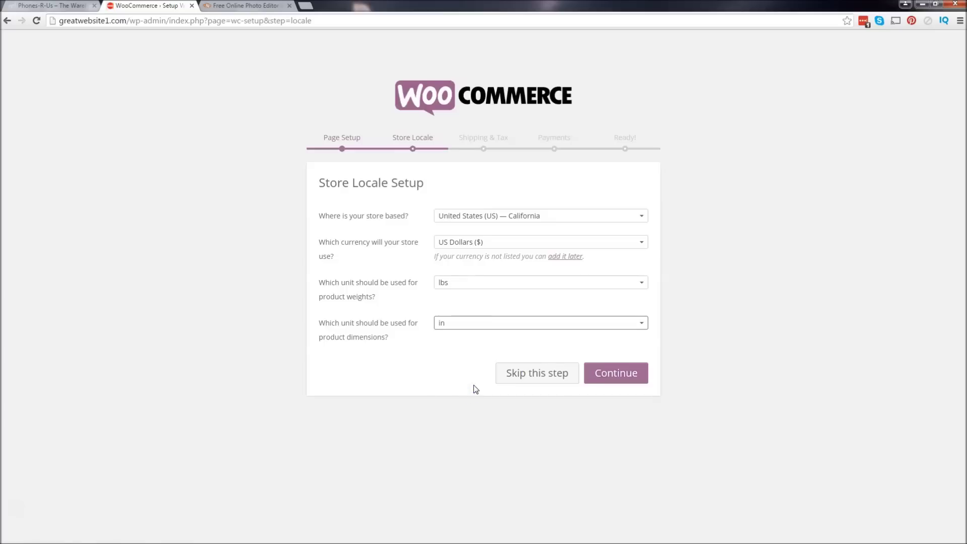
{"action": "left_click", "coordinate": [615, 375]}
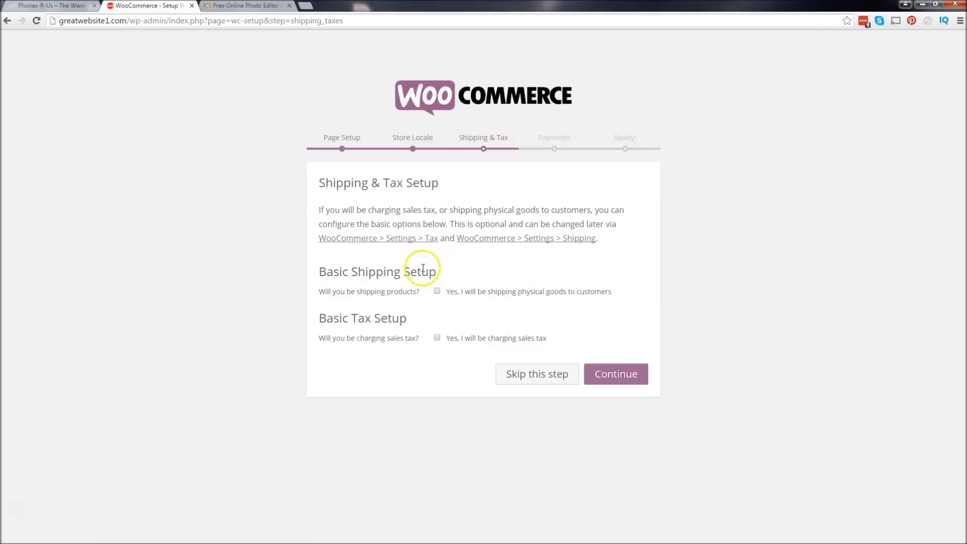
Tick the physical goods shipping option, then skip the Shipping & Tax step.
{"action": "left_click_drag", "start_coordinate": [320, 292], "coordinate": [418, 291]}
{"action": "left_click", "coordinate": [437, 291]}
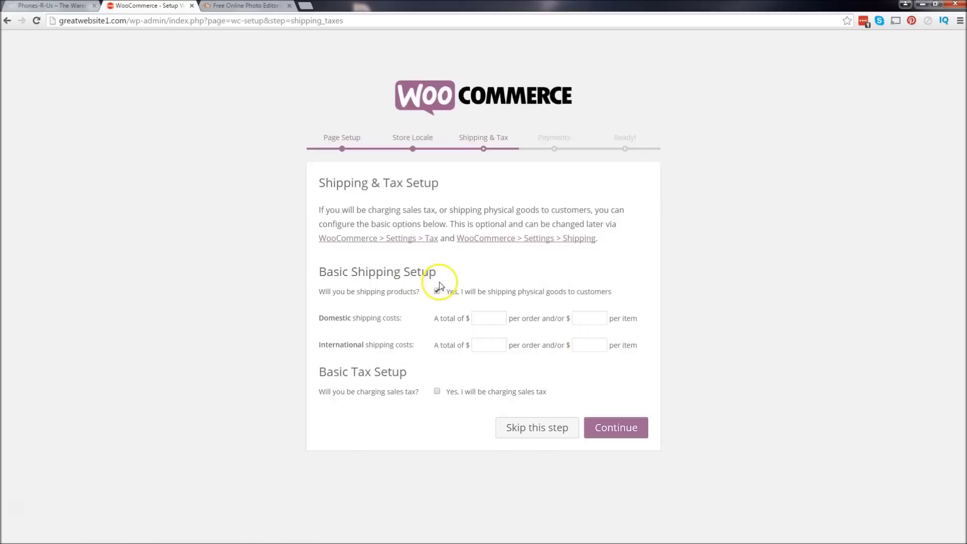
{"action": "left_click", "coordinate": [551, 429]}
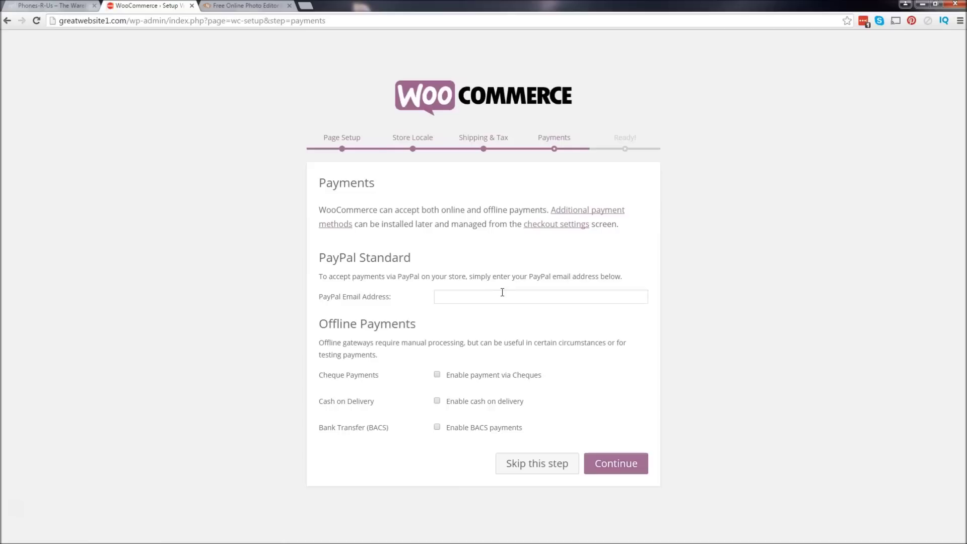
Go to the PayPal website in a new browser tab.
{"action": "left_click", "coordinate": [306, 5]}
{"action": "type", "text": "payp"}
{"action": "key", "text": "Return"}
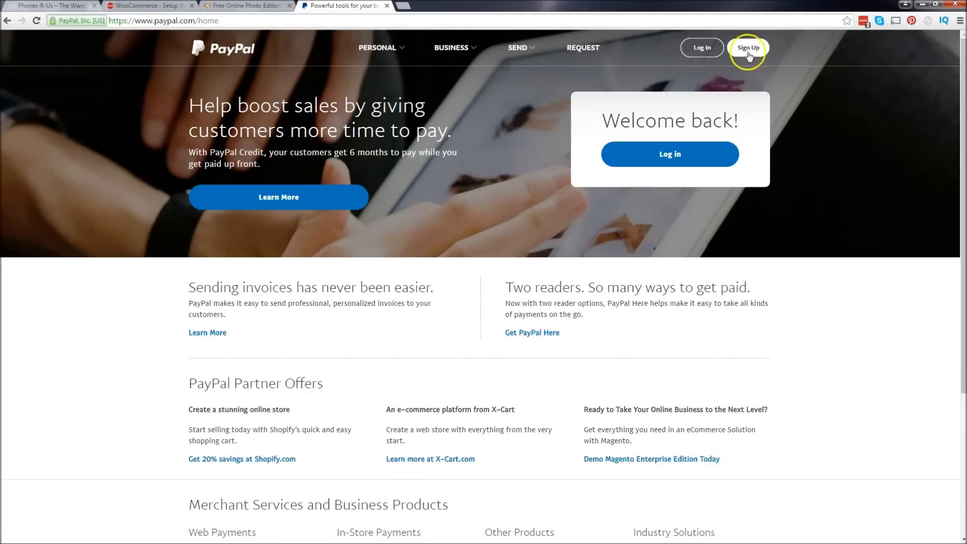
Sign up for a PayPal business account on the free Payments Standard plan, then return to WooCommerce.
{"action": "left_click", "coordinate": [748, 48]}
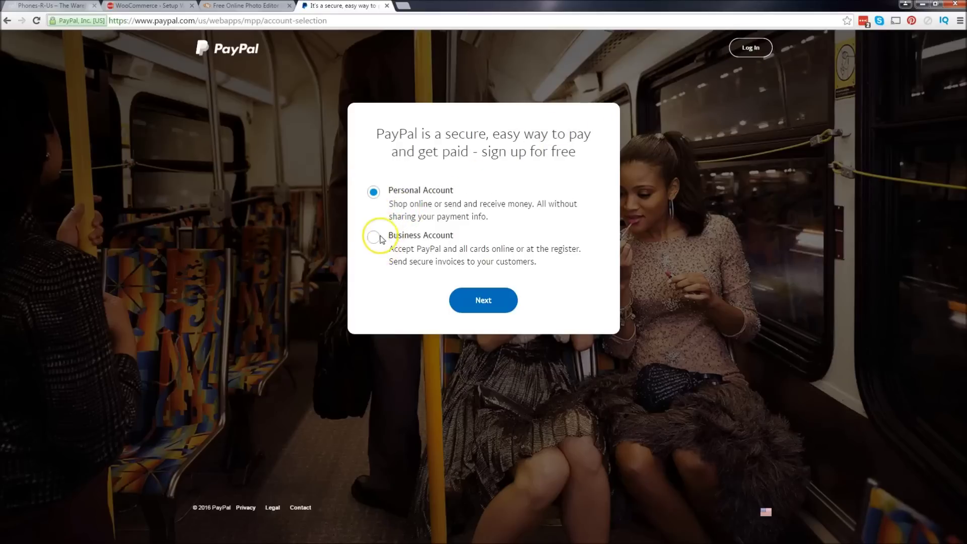
{"action": "left_click", "coordinate": [372, 237]}
{"action": "left_click", "coordinate": [495, 301]}
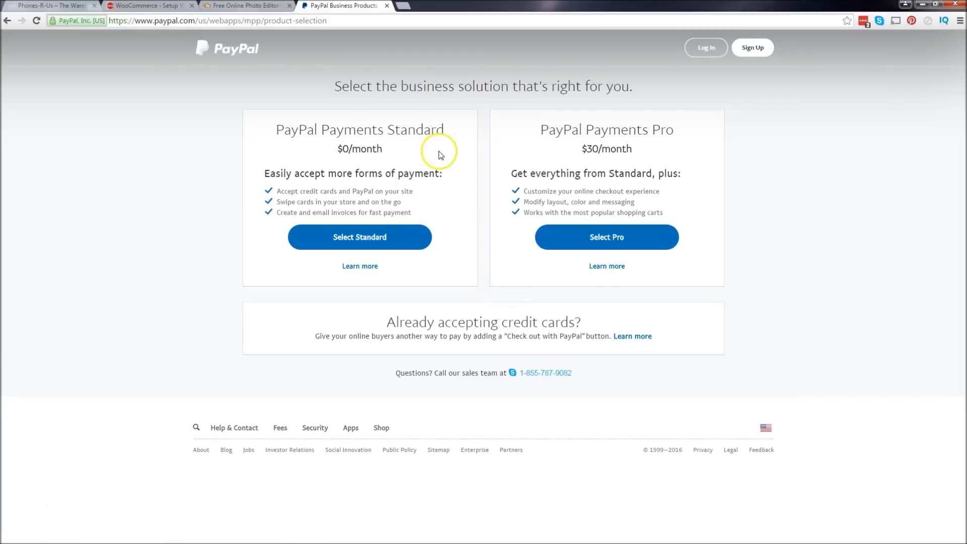
{"action": "left_click_drag", "start_coordinate": [285, 129], "coordinate": [427, 126]}
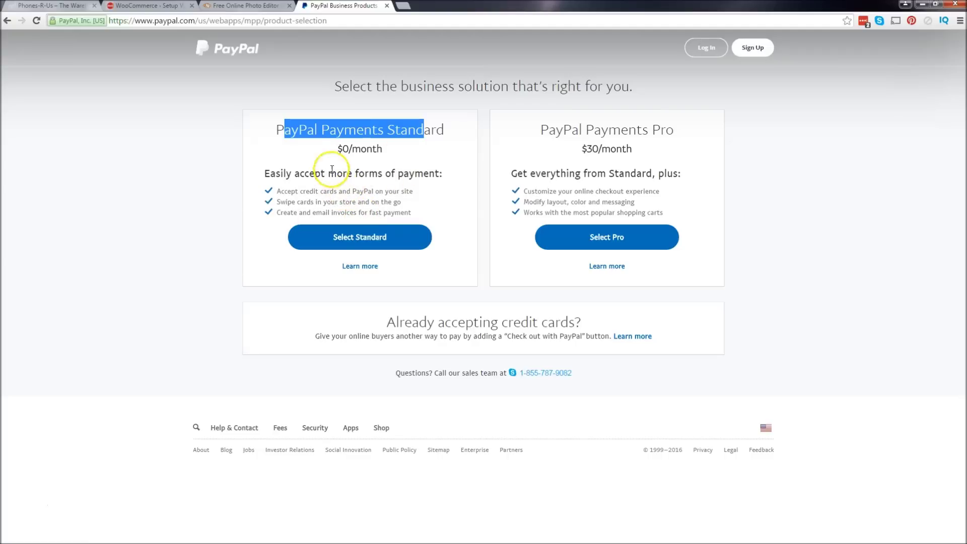
{"action": "left_click", "coordinate": [360, 239]}
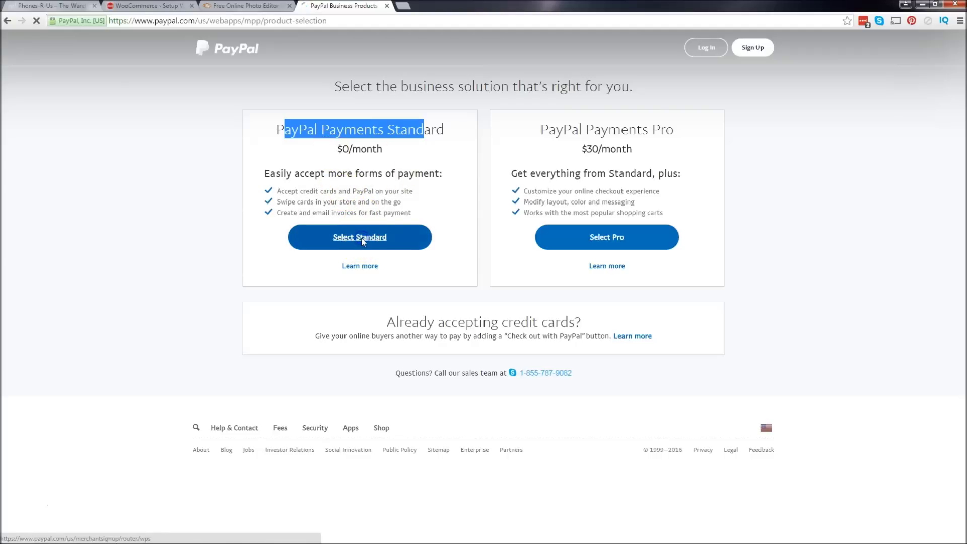
{"action": "left_click", "coordinate": [405, 156]}
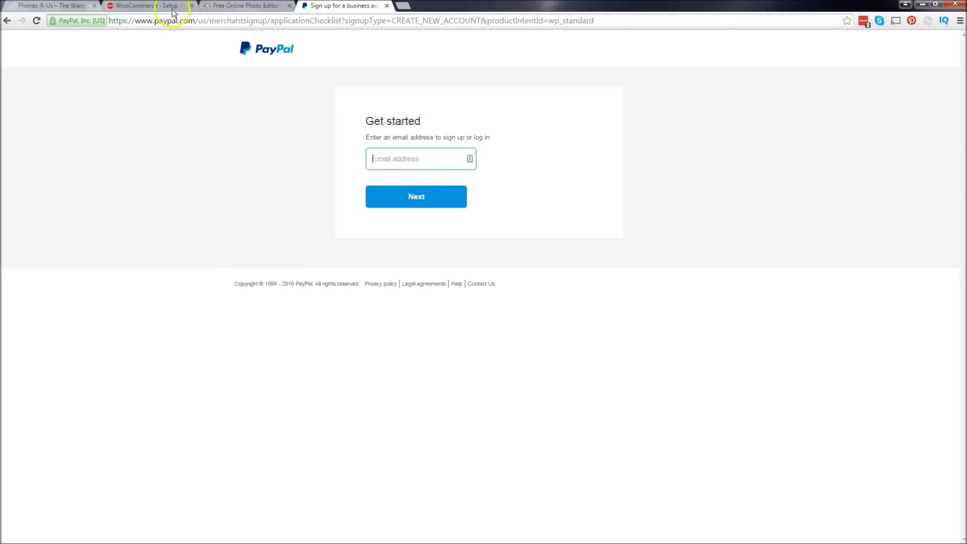
{"action": "key", "text": "ctrl+Tab"}
{"action": "key", "text": "ctrl+Tab"}
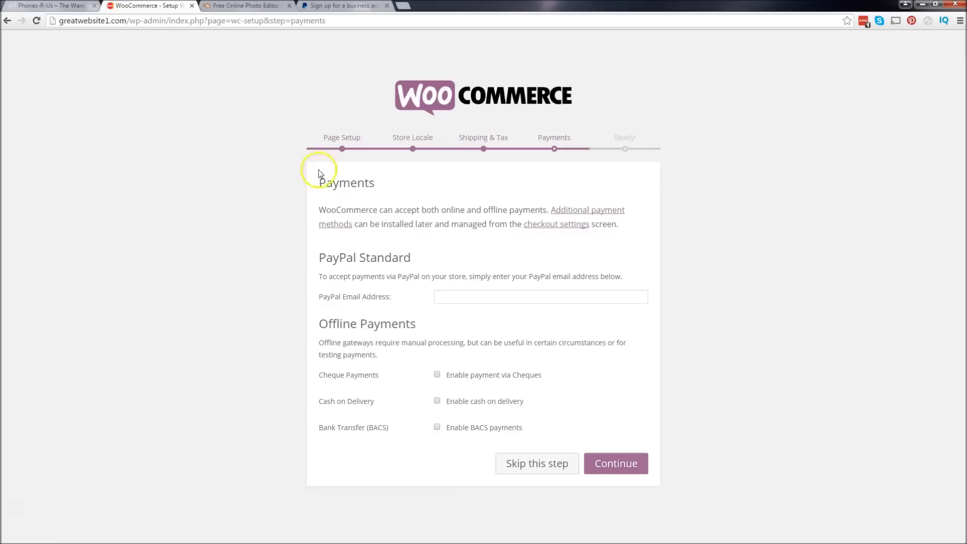
Enter the saved PayPal email address and finish the Payments step with cheque payments off.
{"action": "left_click", "coordinate": [477, 290]}
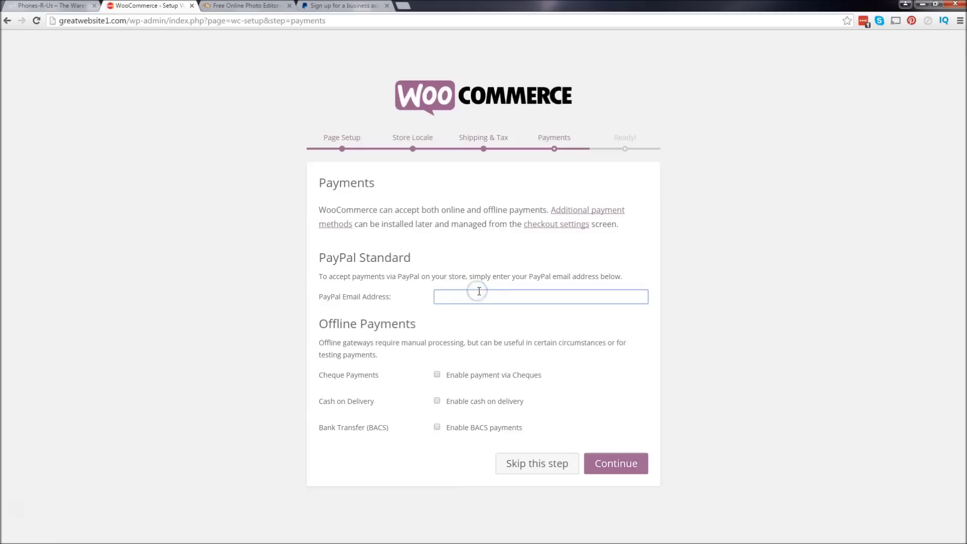
{"action": "type", "text": "mr"}
{"action": "key", "text": "Down"}
{"action": "key", "text": "Return"}
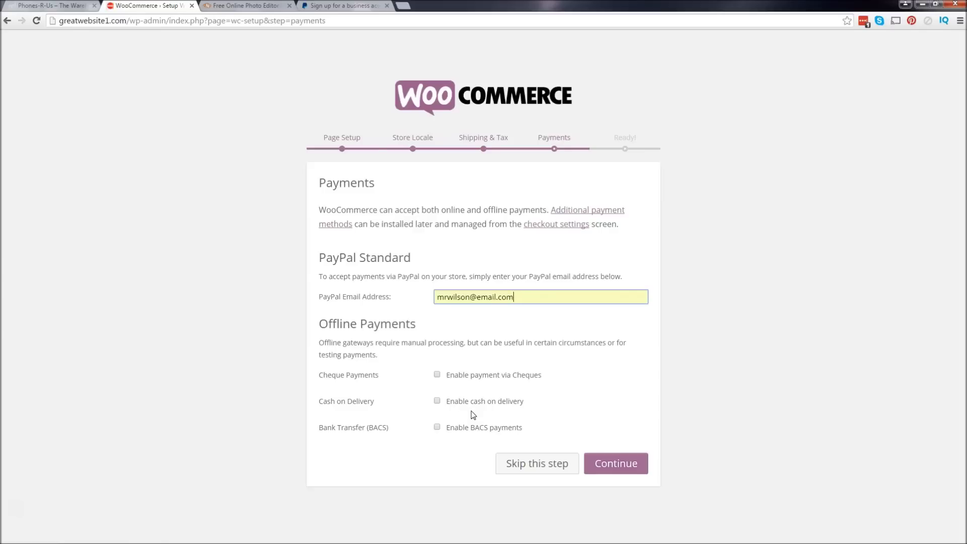
{"action": "left_click", "coordinate": [437, 375]}
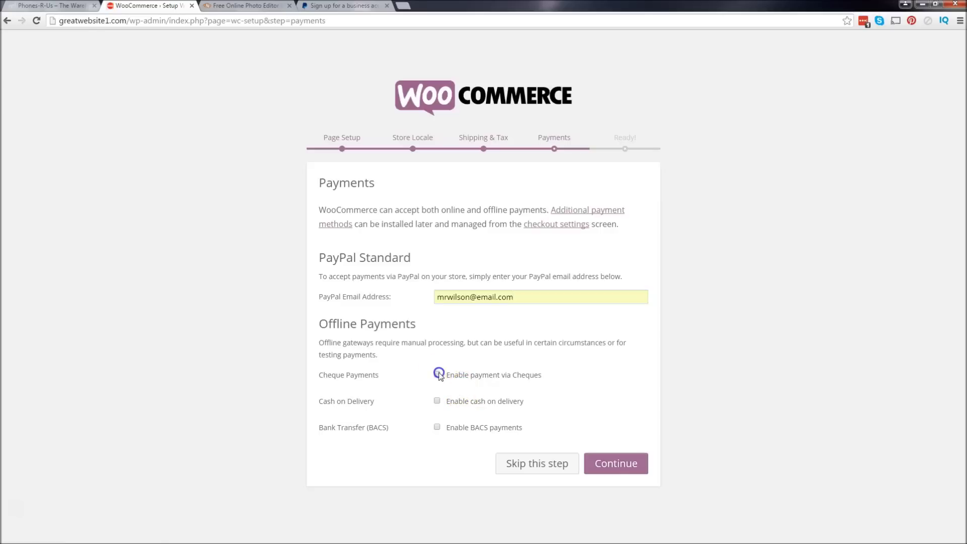
{"action": "left_click", "coordinate": [437, 375]}
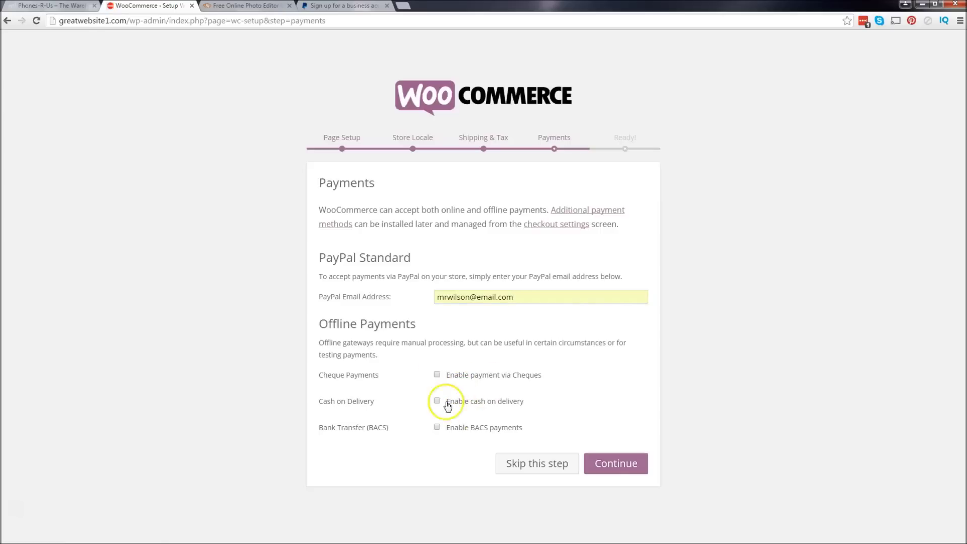
{"action": "left_click", "coordinate": [628, 468]}
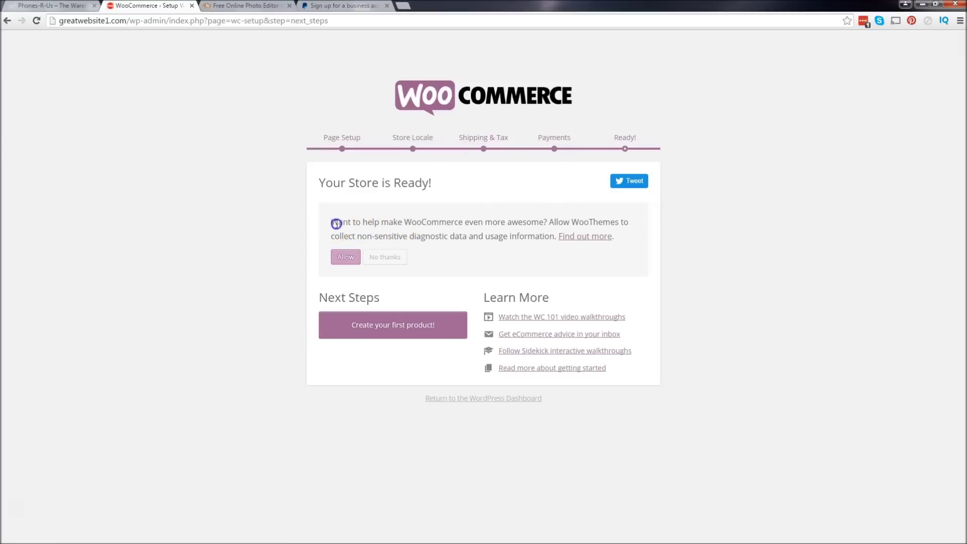
Decline sharing usage data with WooThemes on the tracking notice.
{"action": "left_click_drag", "start_coordinate": [386, 225], "coordinate": [499, 236]}
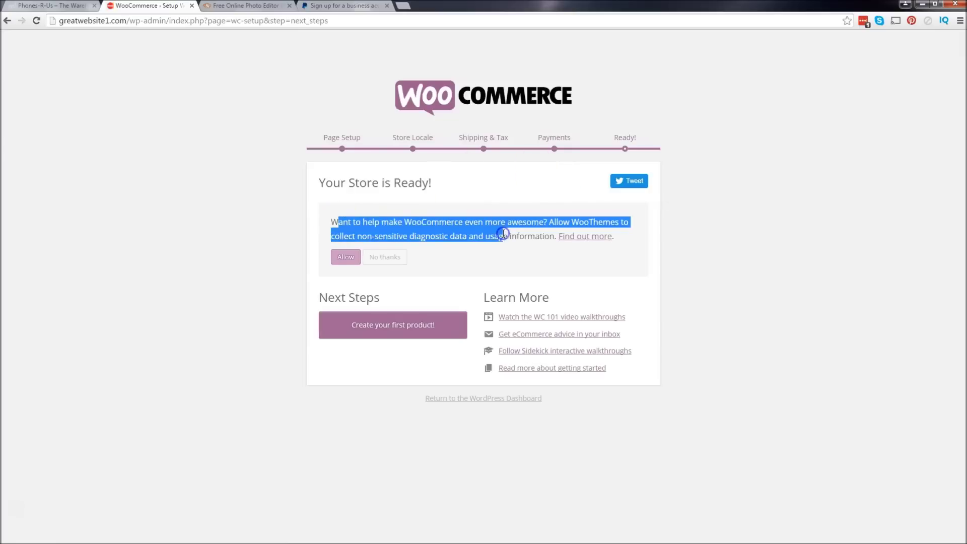
{"action": "left_click", "coordinate": [502, 233]}
{"action": "left_click_drag", "start_coordinate": [422, 236], "coordinate": [545, 235]}
{"action": "left_click", "coordinate": [486, 235]}
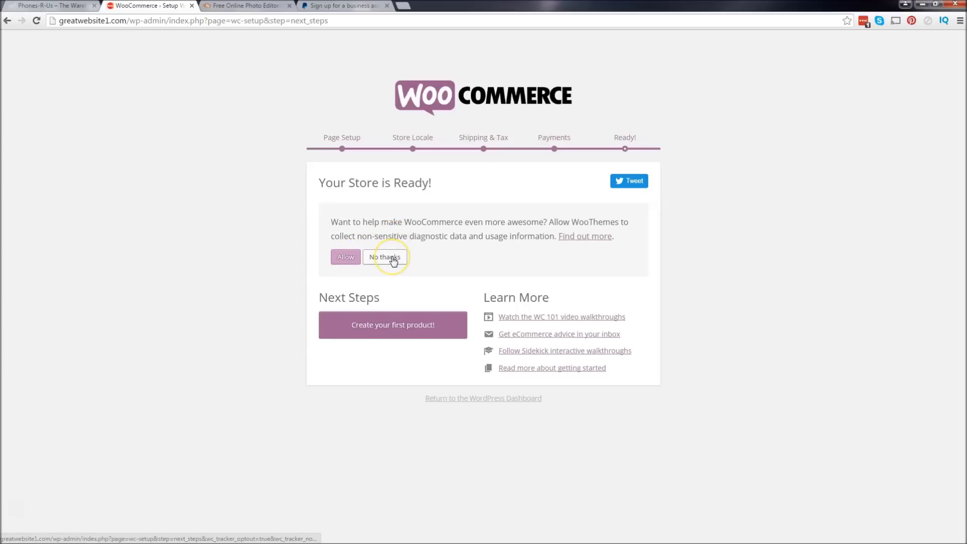
{"action": "left_click", "coordinate": [393, 258]}
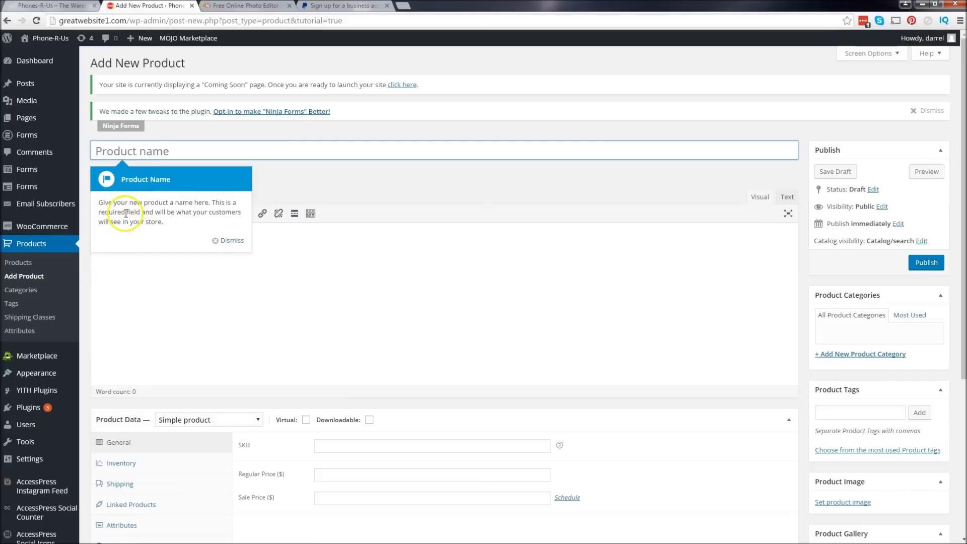
Title the new product 'Black Iphone 16 Gigs' and open a blank browser tab.
{"action": "left_click_drag", "start_coordinate": [104, 202], "coordinate": [130, 203]}
{"action": "left_click", "coordinate": [182, 147]}
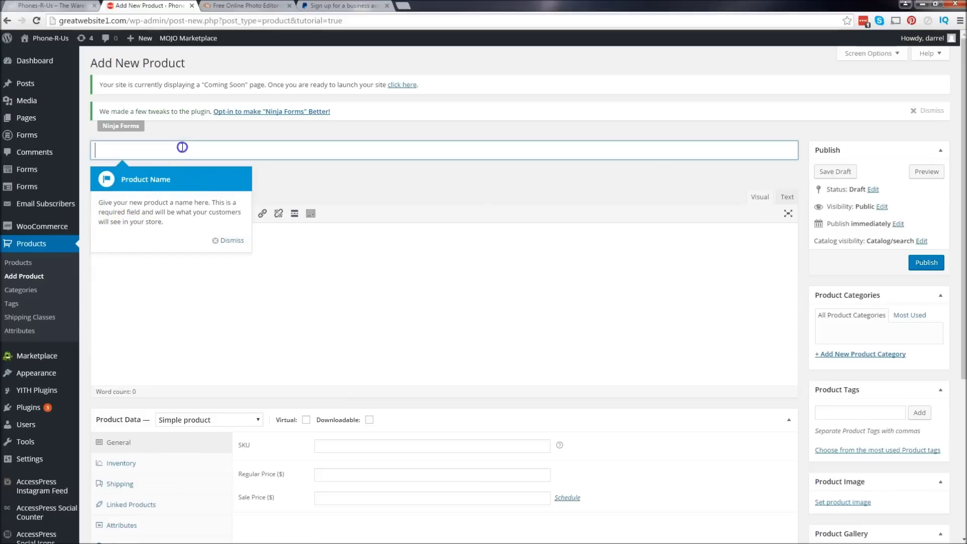
{"action": "type", "text": "Black Iphone 16 Gigs"}
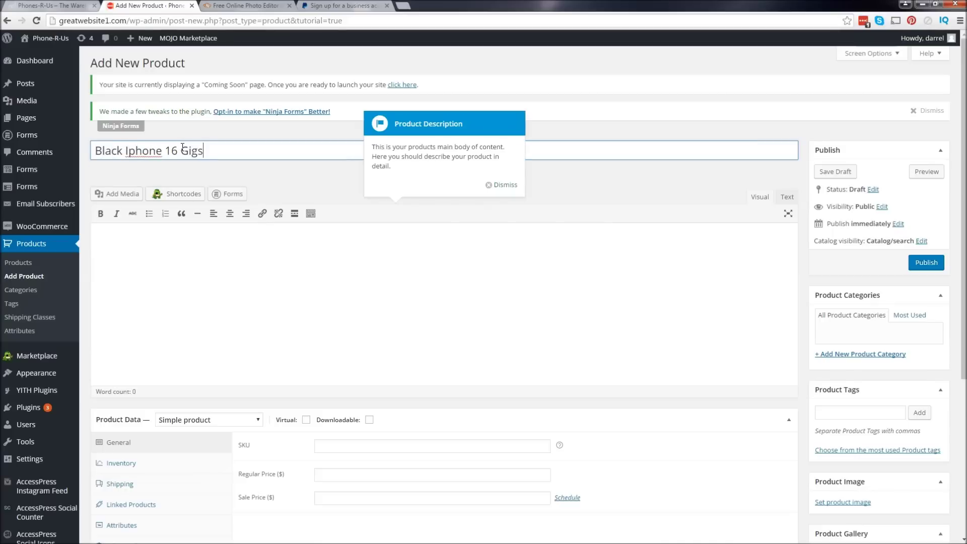
{"action": "left_click", "coordinate": [238, 258]}
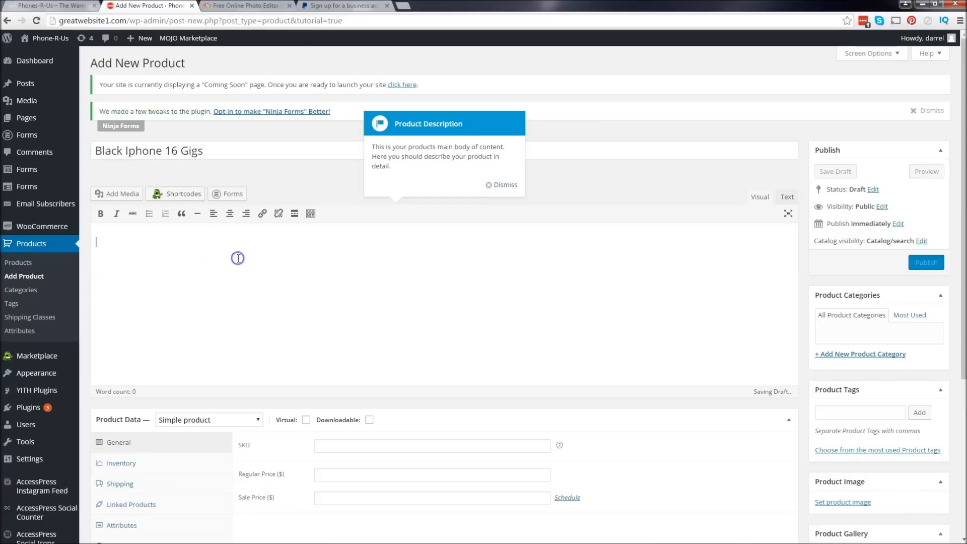
{"action": "left_click", "coordinate": [284, 269]}
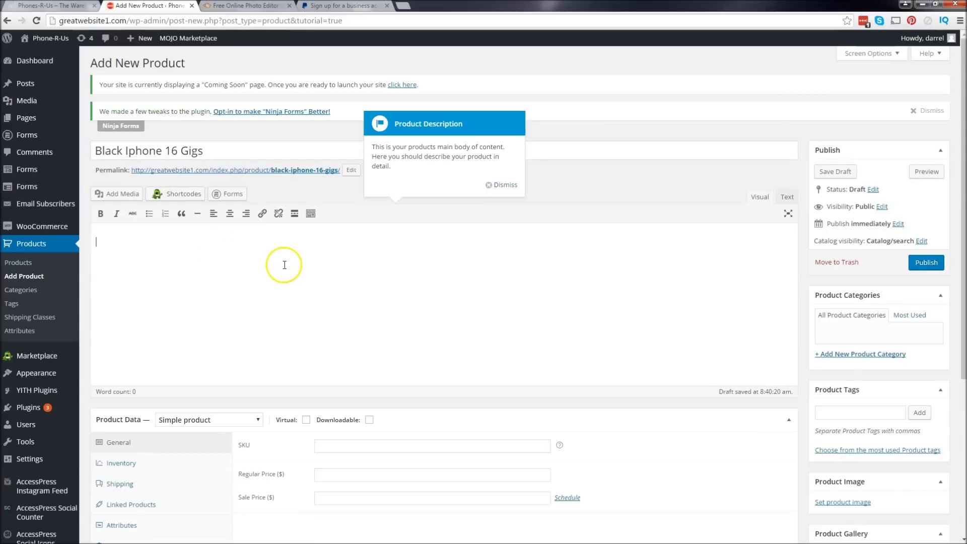
{"action": "left_click", "coordinate": [402, 6]}
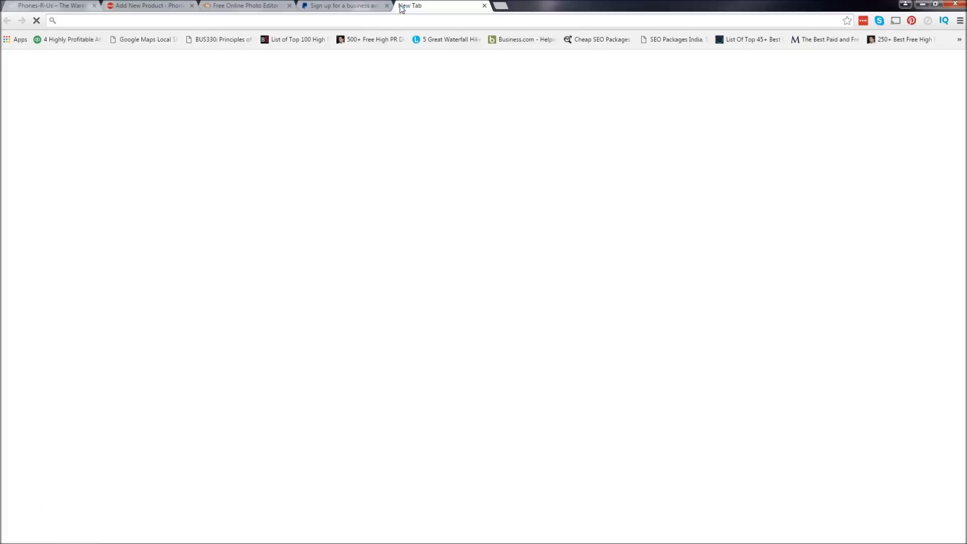
Search 'dummy text', copy a lorem ipsum paragraph from Blind Text Generator, and return to the product.
{"action": "type", "text": "dummy text"}
{"action": "key", "text": "Return"}
{"action": "left_click", "coordinate": [354, 41]}
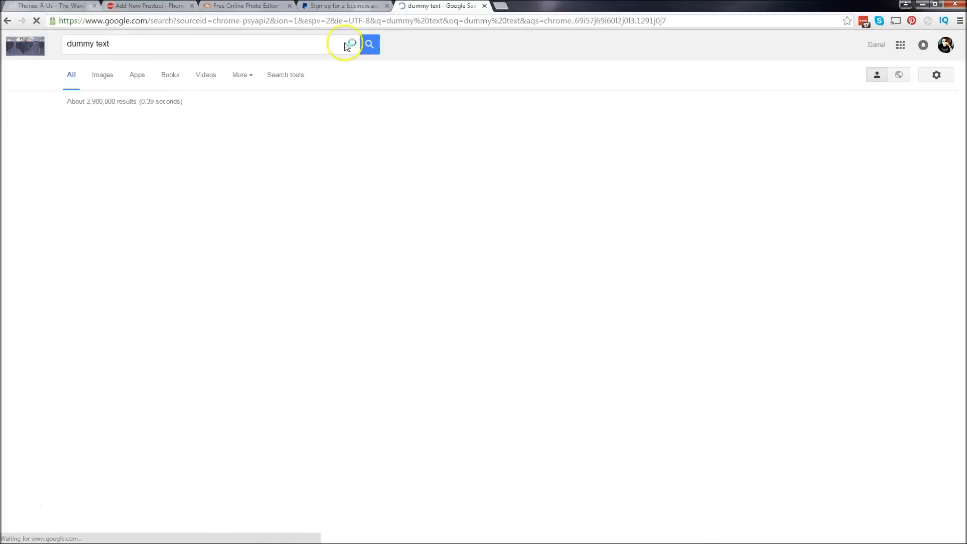
{"action": "left_click", "coordinate": [236, 121]}
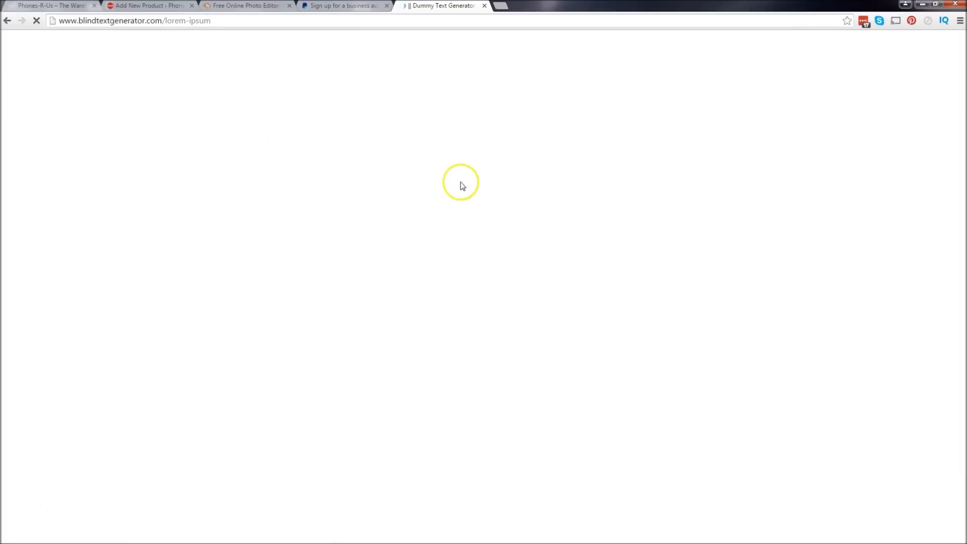
{"action": "left_click_drag", "start_coordinate": [521, 164], "coordinate": [440, 123]}
{"action": "key", "text": "ctrl+c"}
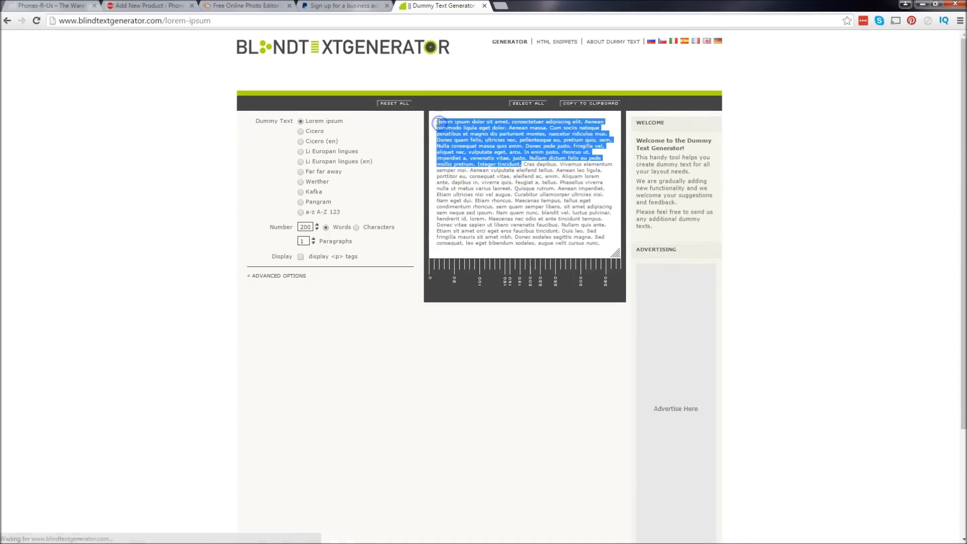
{"action": "left_click", "coordinate": [146, 6]}
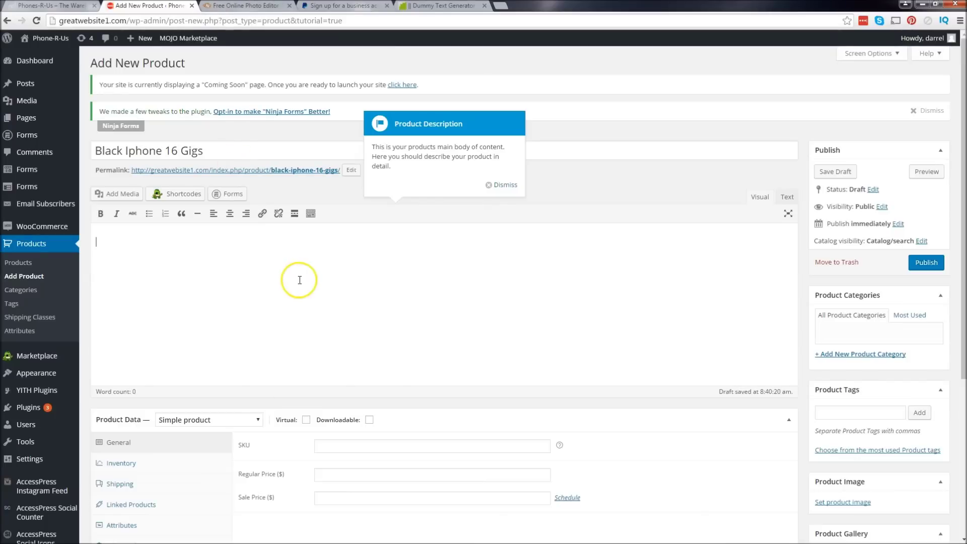
Paste the lorem ipsum paragraph into the product description and dismiss the tour tip.
{"action": "key", "text": "ctrl+v"}
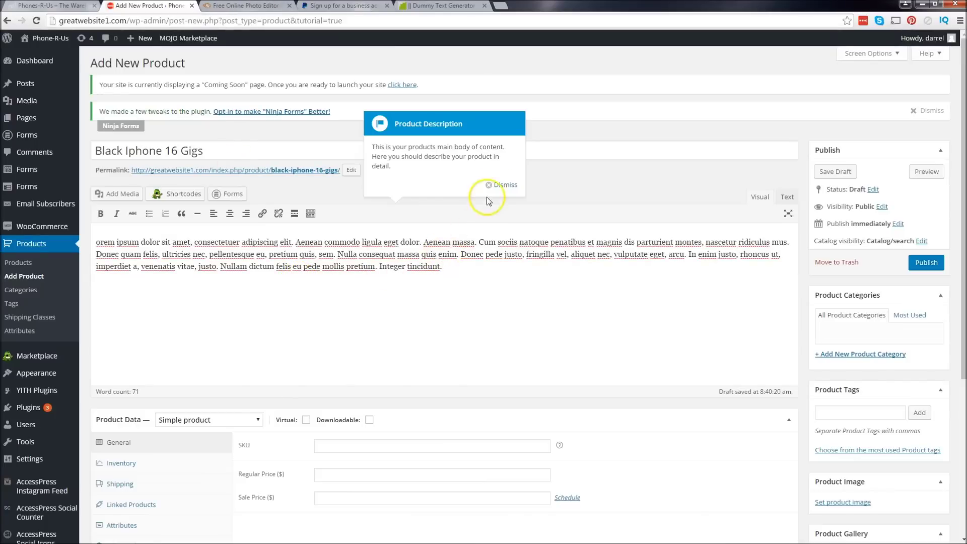
{"action": "left_click", "coordinate": [502, 184]}
{"action": "scroll", "coordinate": [373, 242], "scroll_direction": "down", "scroll_amount": 2}
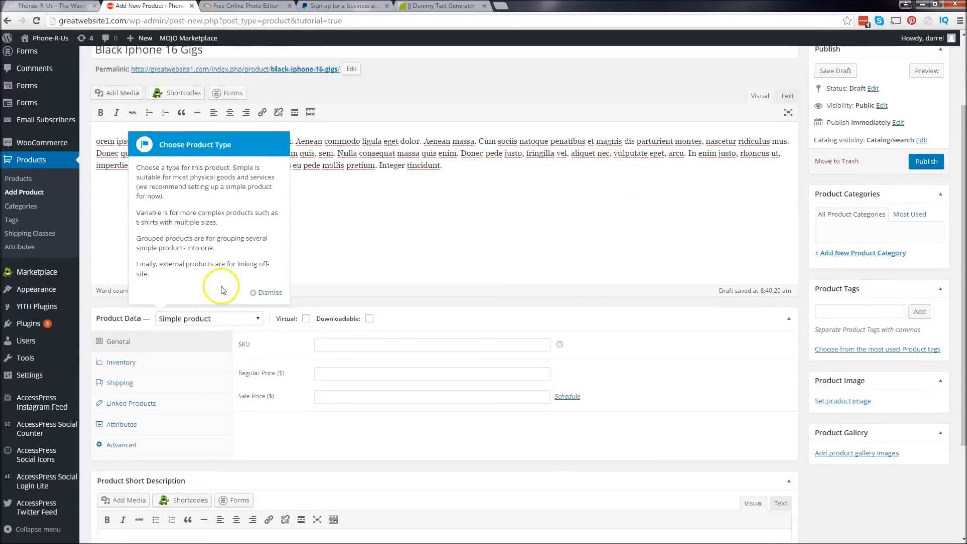
Keep the product type as Simple product and set the regular price to 300.
{"action": "left_click", "coordinate": [209, 319]}
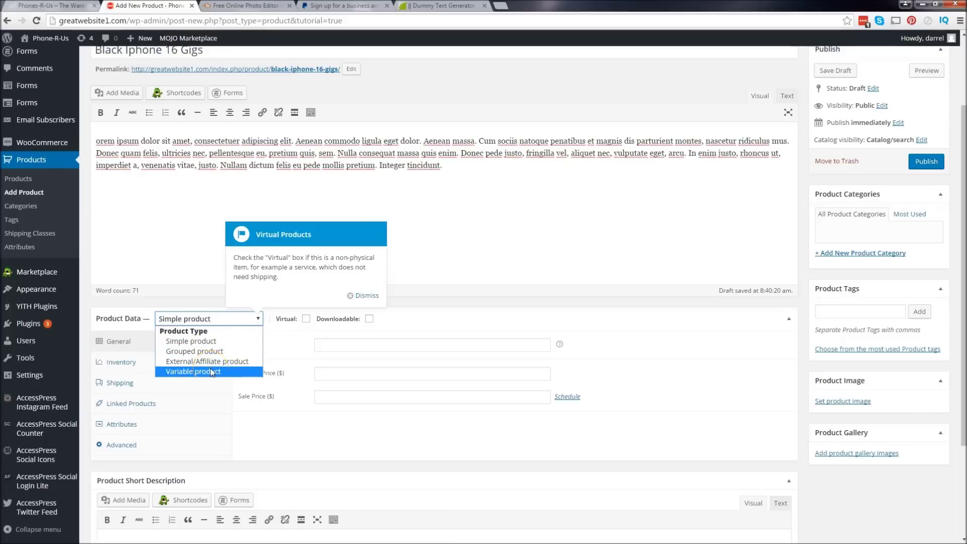
{"action": "left_click", "coordinate": [448, 248]}
{"action": "left_click", "coordinate": [350, 341]}
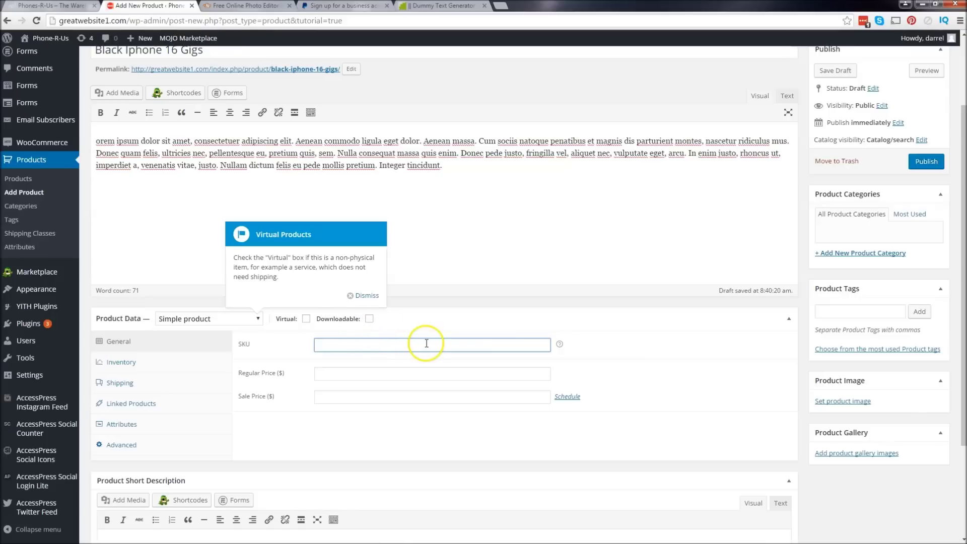
{"action": "left_click", "coordinate": [355, 374]}
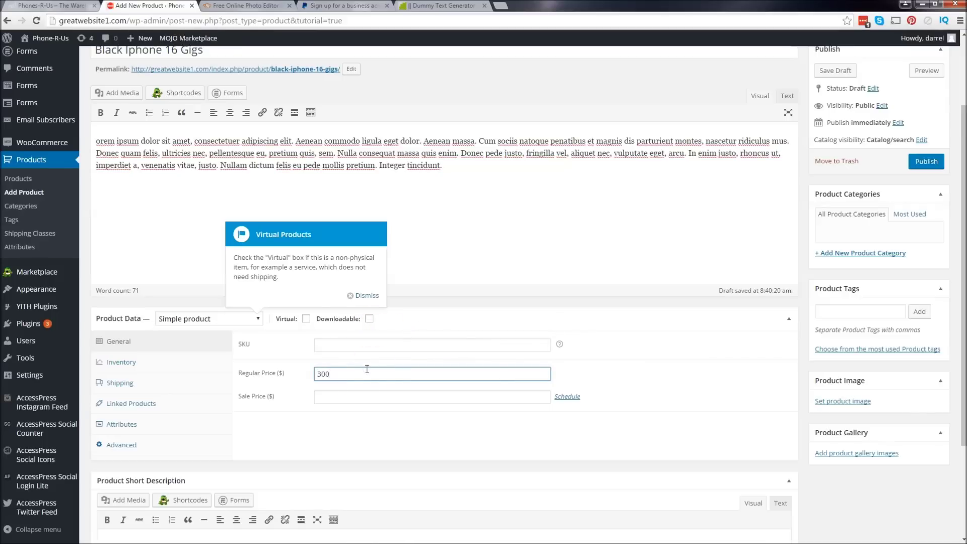
{"action": "key", "text": "Tab"}
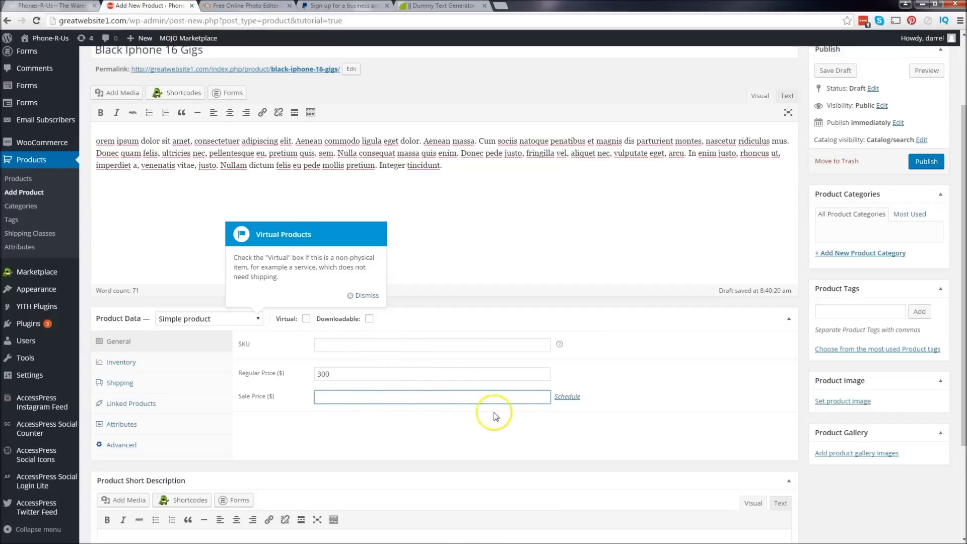
{"action": "scroll", "coordinate": [650, 345], "scroll_direction": "down", "scroll_amount": 2}
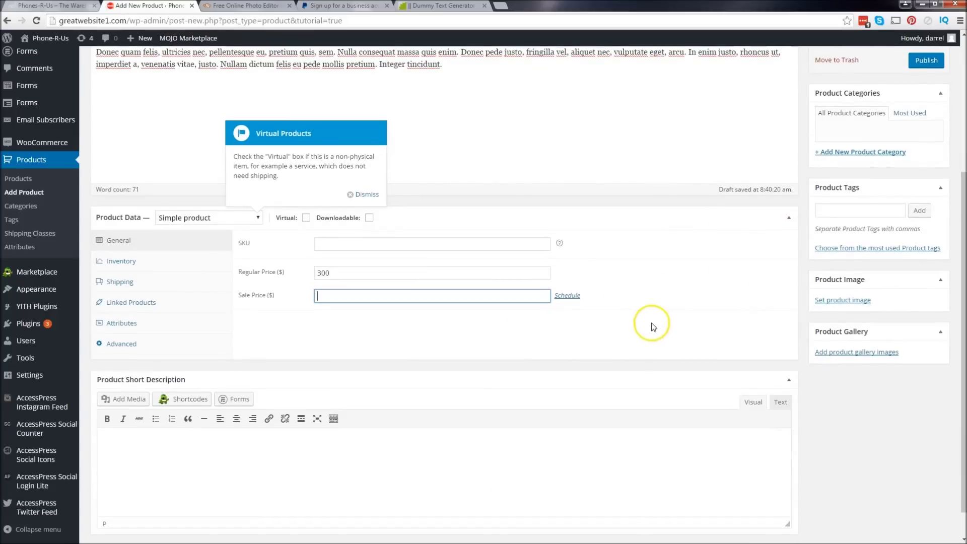
{"action": "scroll", "coordinate": [678, 310], "scroll_direction": "up", "scroll_amount": 1}
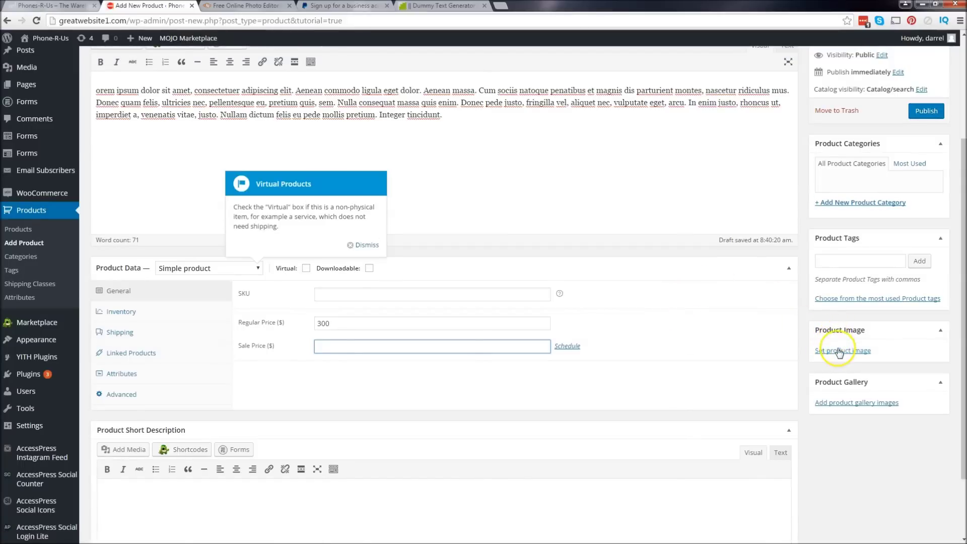
Upload iphone_PNG5736.png and set it as the product image.
{"action": "left_click", "coordinate": [842, 351]}
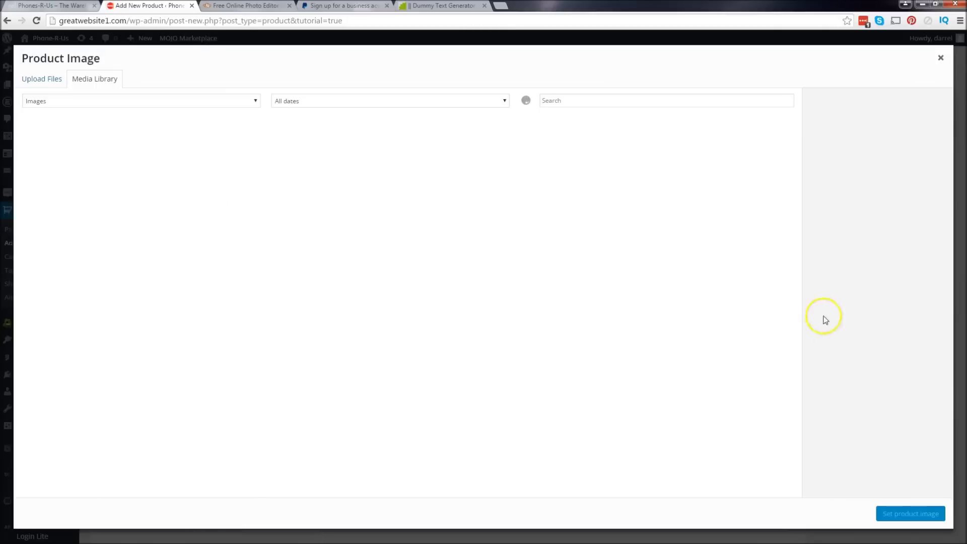
{"action": "left_click", "coordinate": [49, 82]}
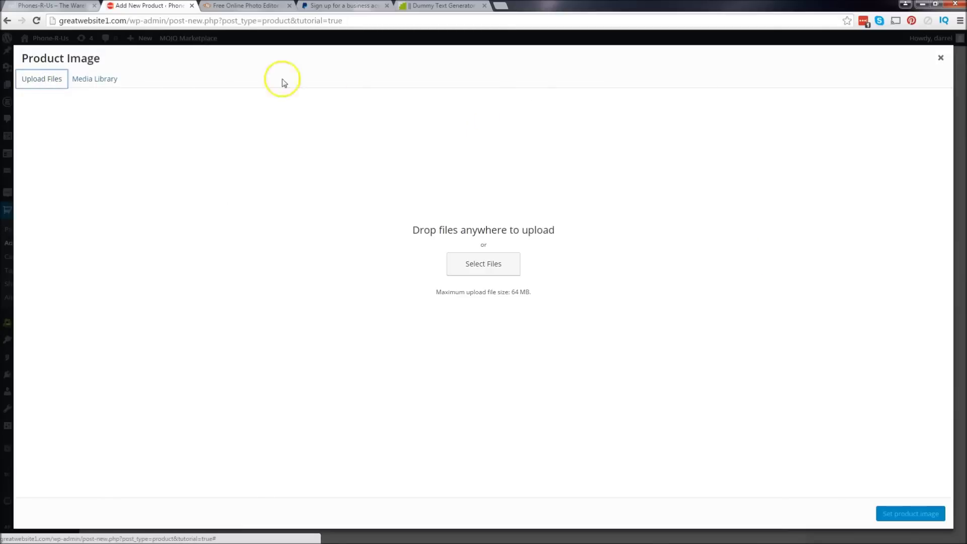
{"action": "left_click", "coordinate": [475, 264]}
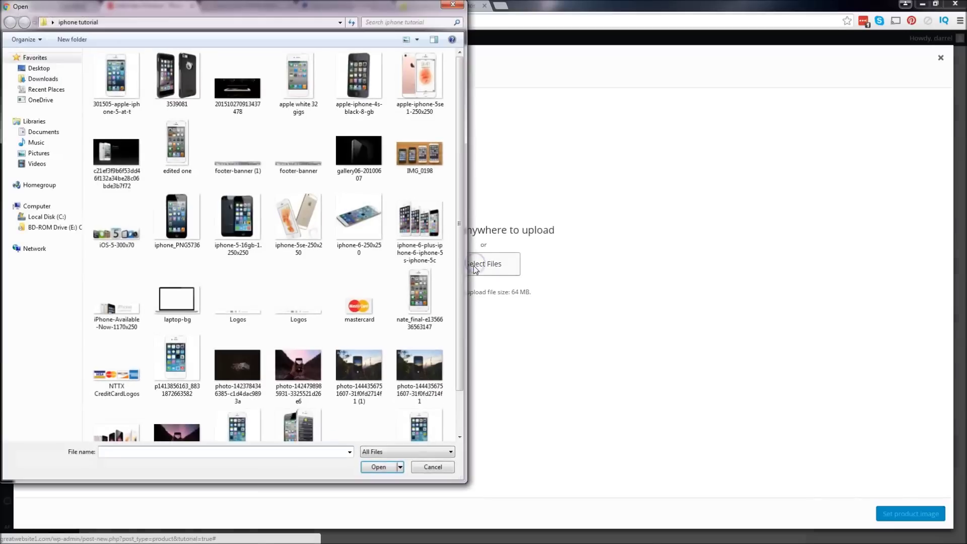
{"action": "scroll", "coordinate": [418, 121], "scroll_direction": "down", "scroll_amount": 1}
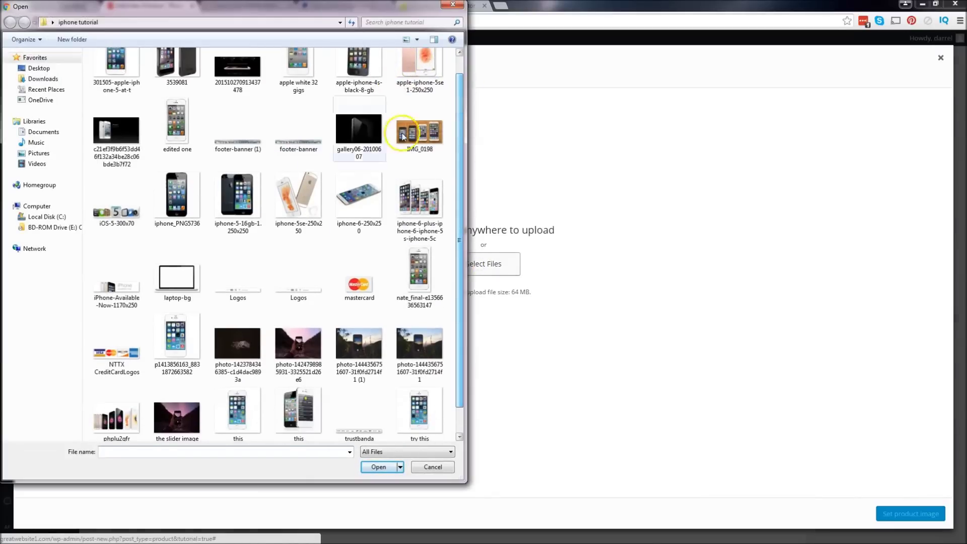
{"action": "left_click", "coordinate": [176, 196]}
{"action": "left_click", "coordinate": [378, 467]}
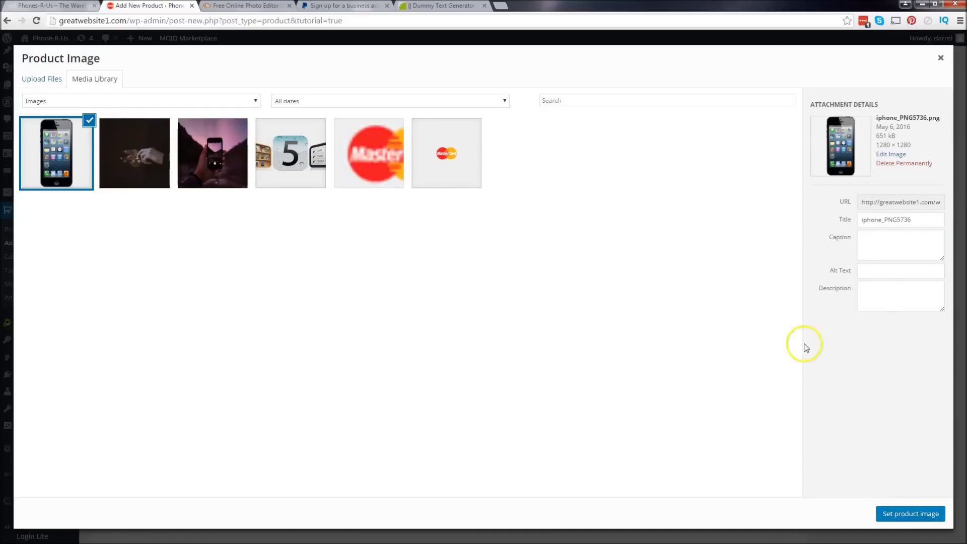
{"action": "left_click", "coordinate": [931, 517]}
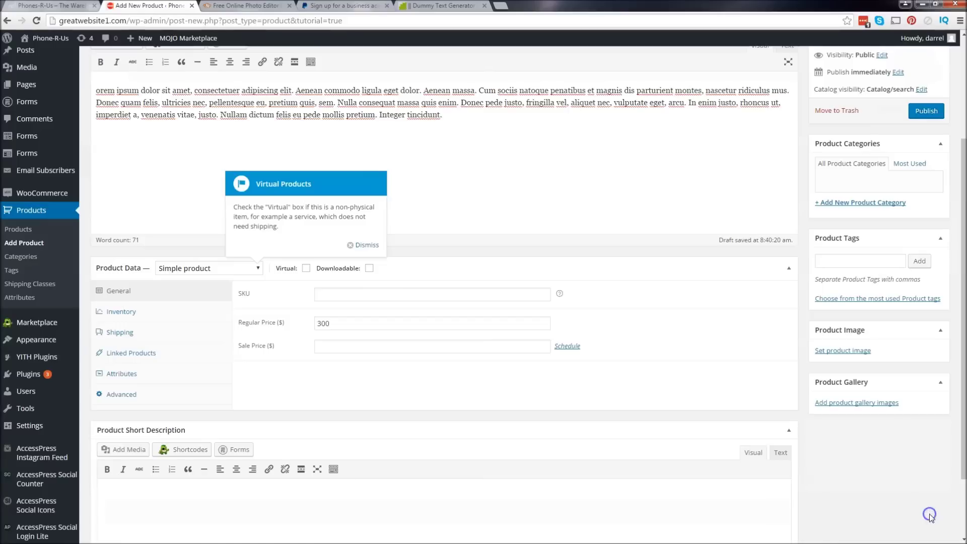
Create and assign a new product category named Black Iphones.
{"action": "scroll", "coordinate": [901, 428], "scroll_direction": "up", "scroll_amount": 3}
{"action": "left_click", "coordinate": [857, 304]}
{"action": "type", "text": "Black Iphone 16 Gigs"}
{"action": "key", "text": "ctrl+a"}
{"action": "type", "text": "B"}
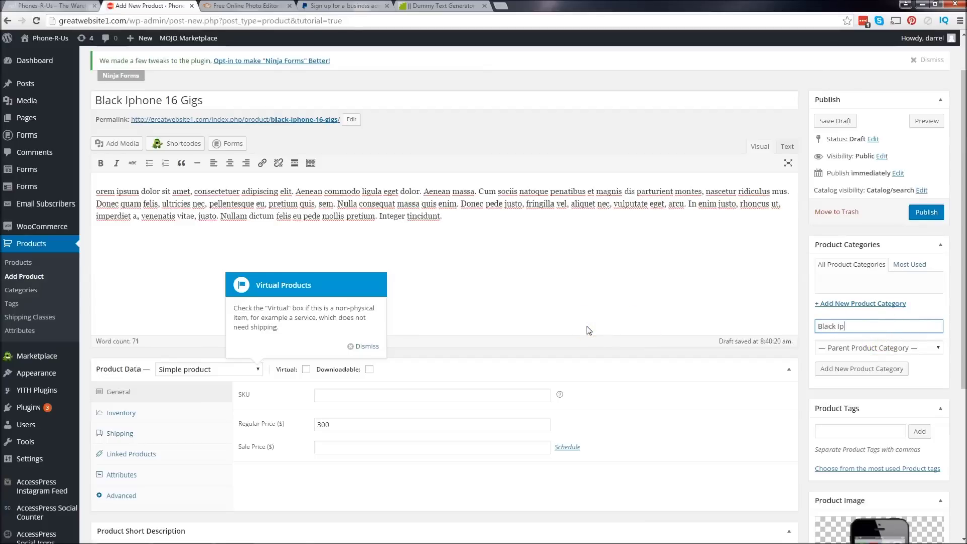
{"action": "left_click", "coordinate": [830, 368]}
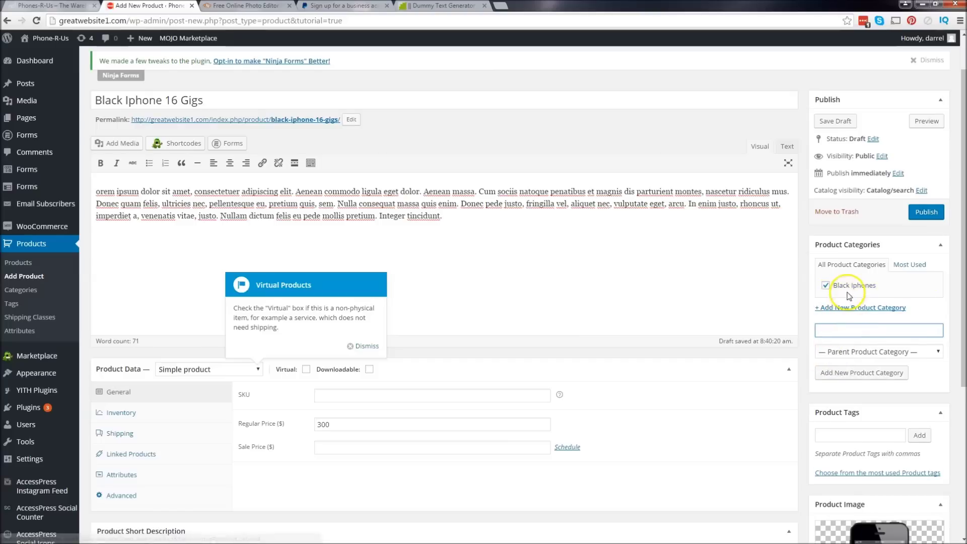
Add the product tag 'black iphone'.
{"action": "left_click", "coordinate": [849, 432]}
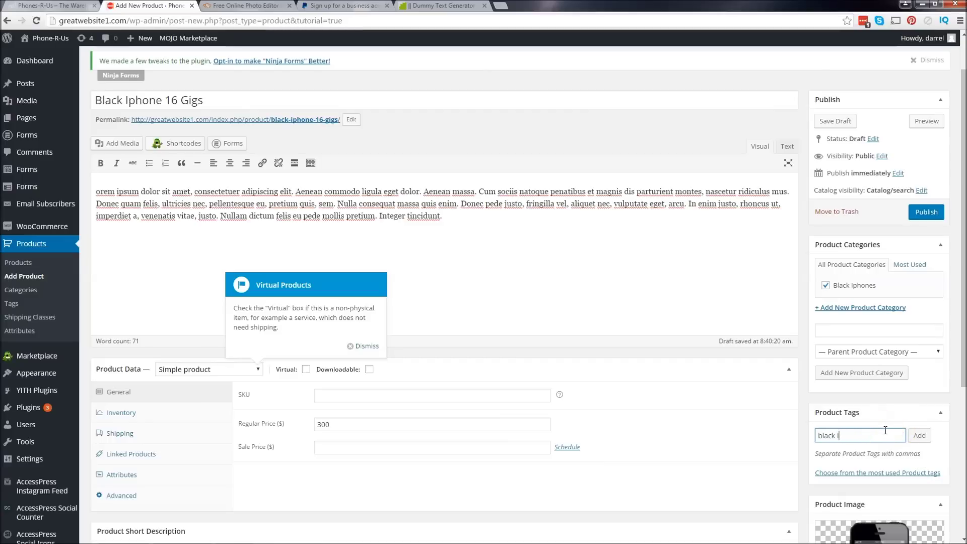
{"action": "left_click", "coordinate": [916, 435]}
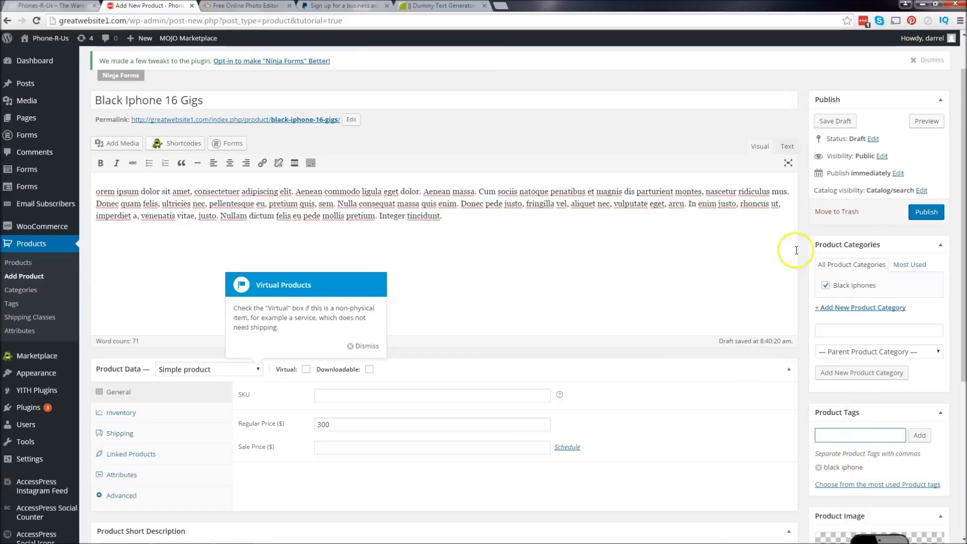
{"action": "left_click_drag", "start_coordinate": [964, 188], "coordinate": [964, 372]}
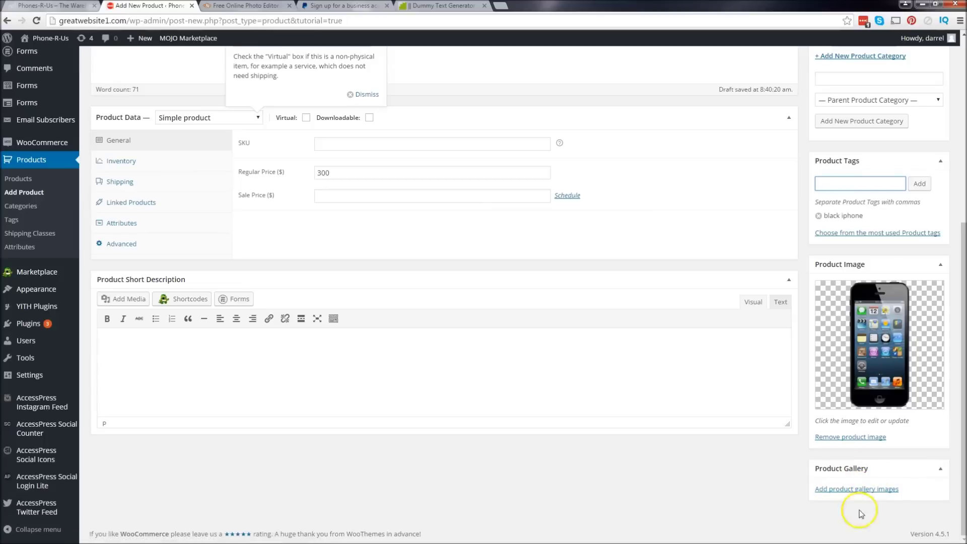
Upload iphone-5-16gb-1.250x250 and add it to the product gallery.
{"action": "left_click", "coordinate": [849, 491]}
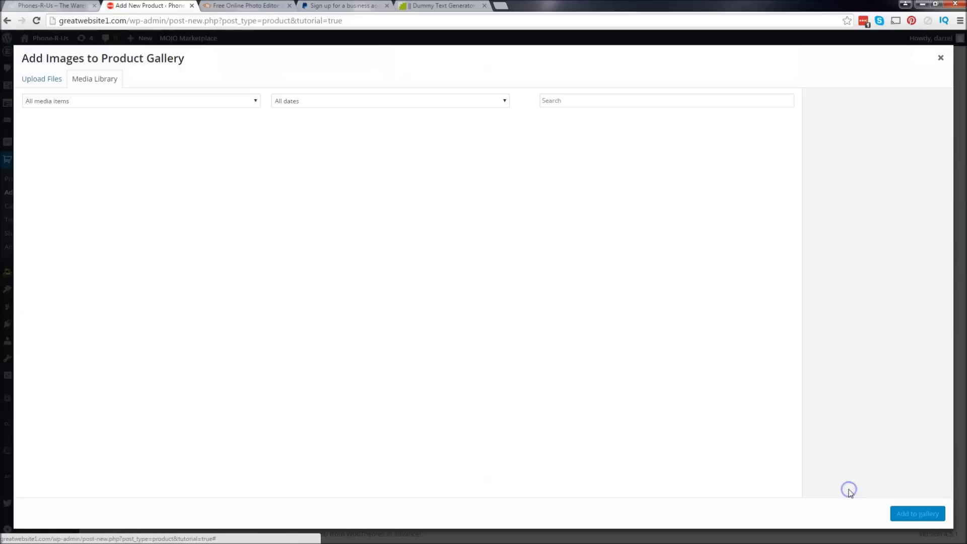
{"action": "left_click", "coordinate": [43, 79]}
{"action": "left_click", "coordinate": [468, 266]}
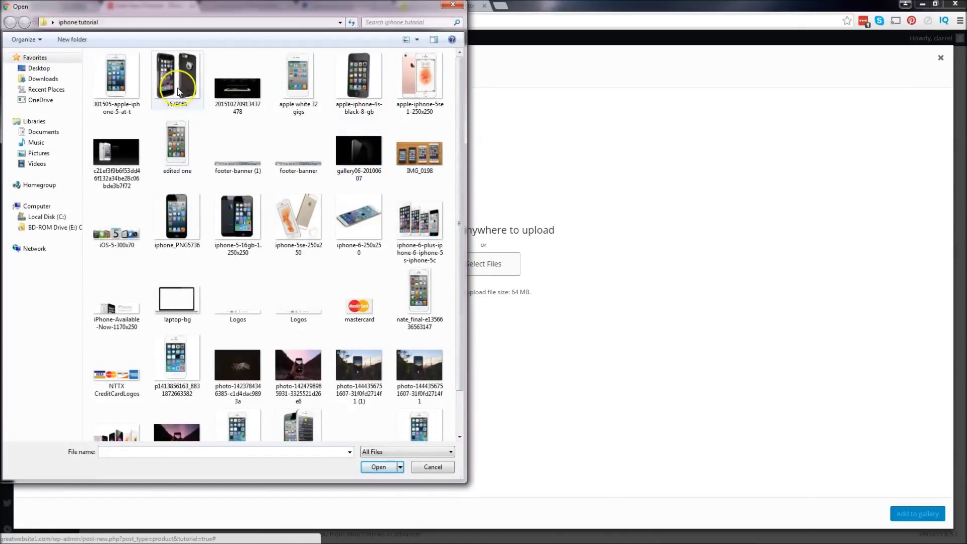
{"action": "left_click", "coordinate": [237, 217]}
{"action": "left_click", "coordinate": [387, 466]}
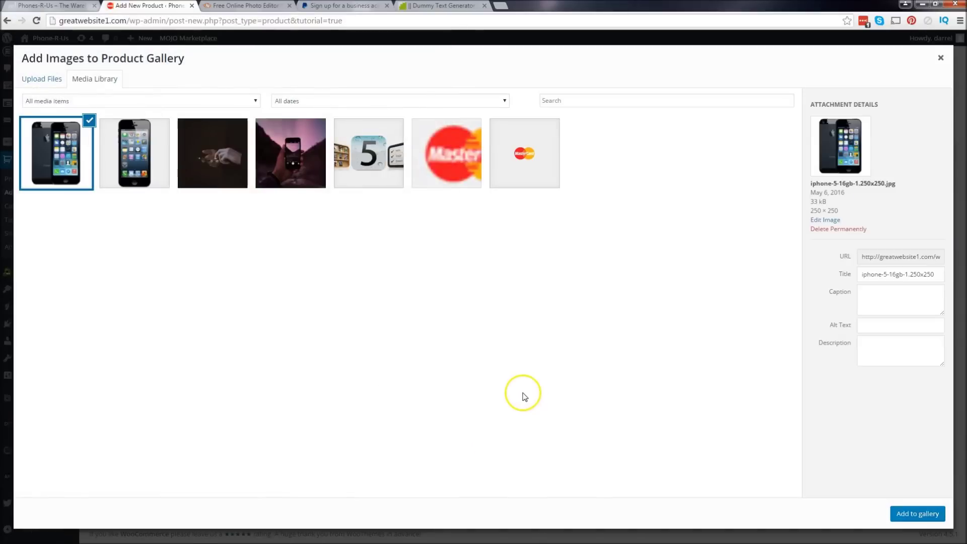
{"action": "left_click", "coordinate": [917, 514]}
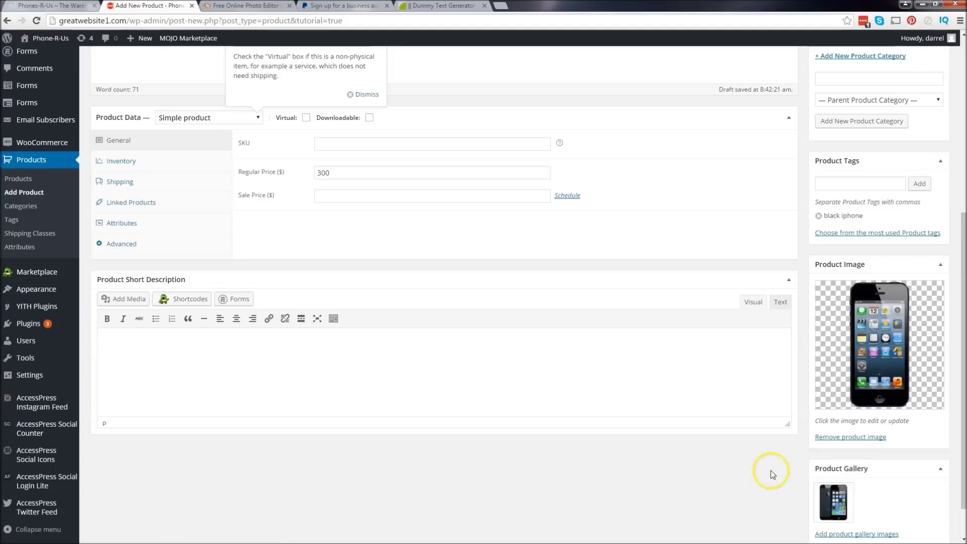
{"action": "scroll", "coordinate": [773, 473], "scroll_direction": "down", "scroll_amount": 2}
{"action": "left_click", "coordinate": [863, 494]}
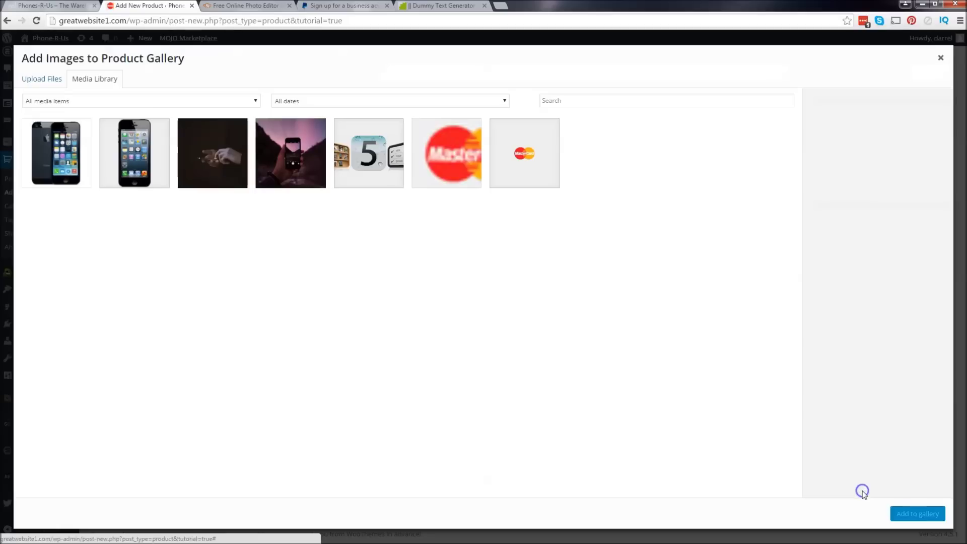
{"action": "left_click", "coordinate": [48, 79]}
{"action": "left_click", "coordinate": [477, 264]}
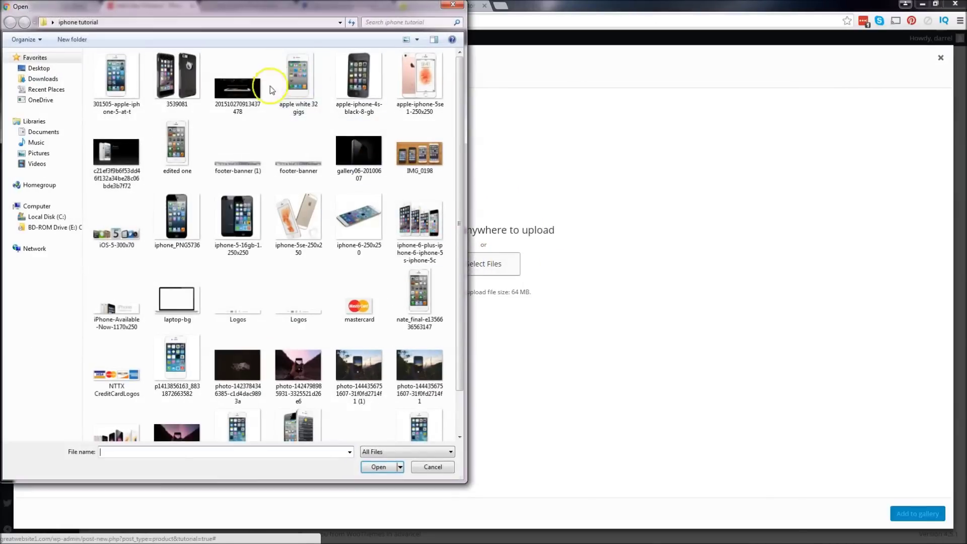
{"action": "left_click", "coordinate": [359, 153]}
{"action": "left_click", "coordinate": [378, 467]}
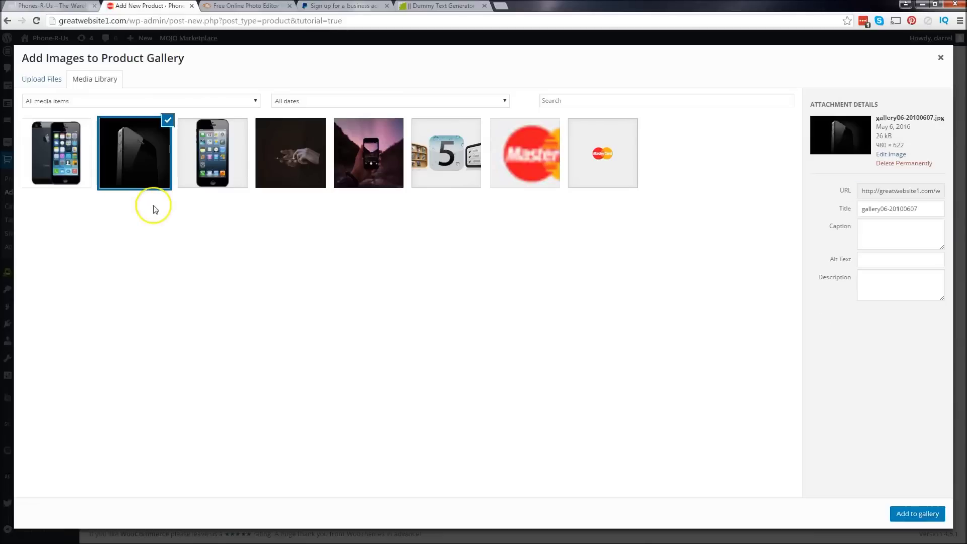
{"action": "left_click", "coordinate": [925, 518]}
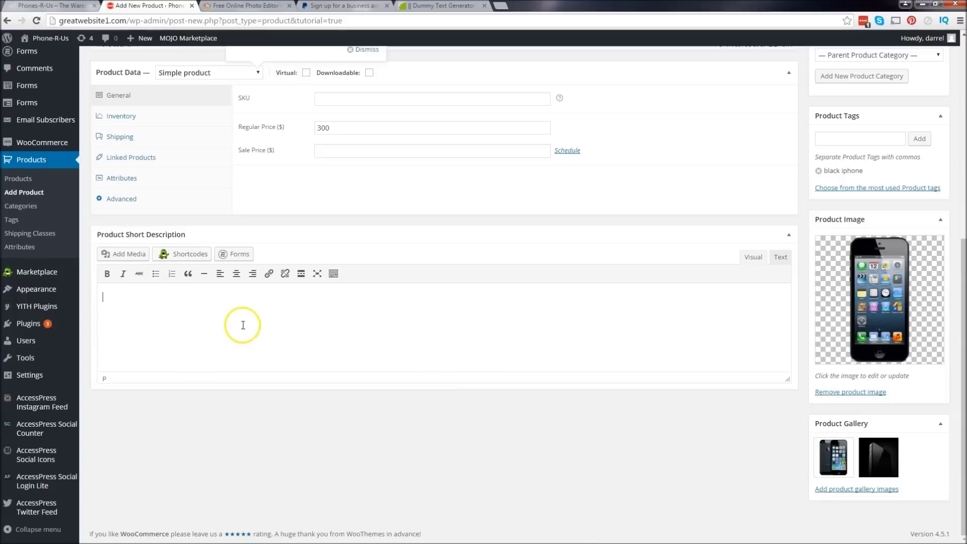
Enter the short description 'The Iphone. The Most Amazing Thing Yet!' alongside the 300 regular price.
{"action": "scroll", "coordinate": [242, 342], "scroll_direction": "up", "scroll_amount": 7}
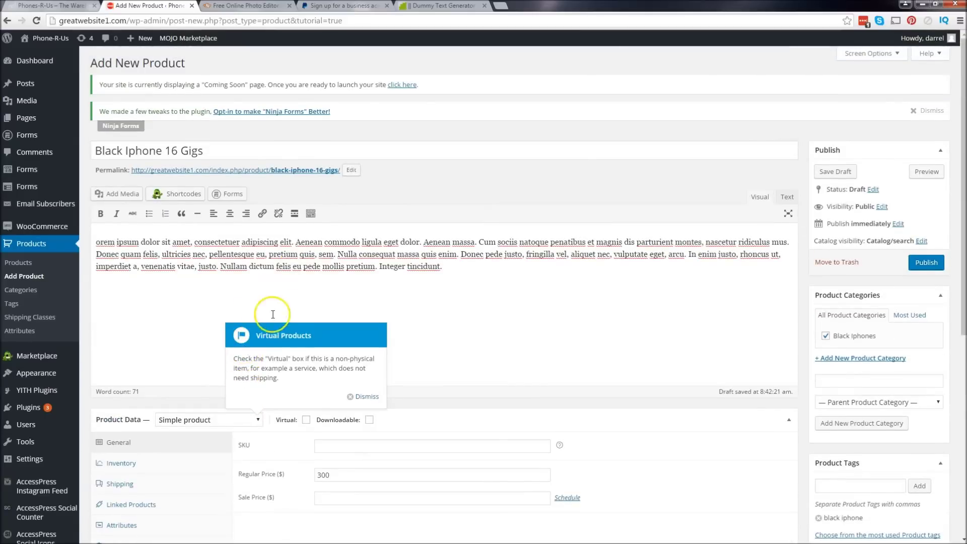
{"action": "scroll", "coordinate": [272, 304], "scroll_direction": "down", "scroll_amount": 7}
{"action": "left_click", "coordinate": [229, 343]}
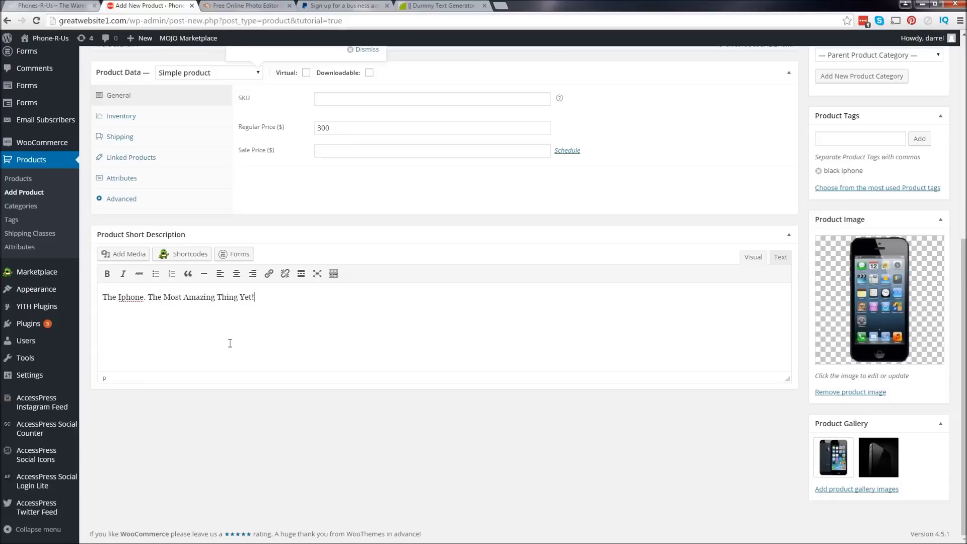
{"action": "scroll", "coordinate": [252, 279], "scroll_direction": "up", "scroll_amount": 2}
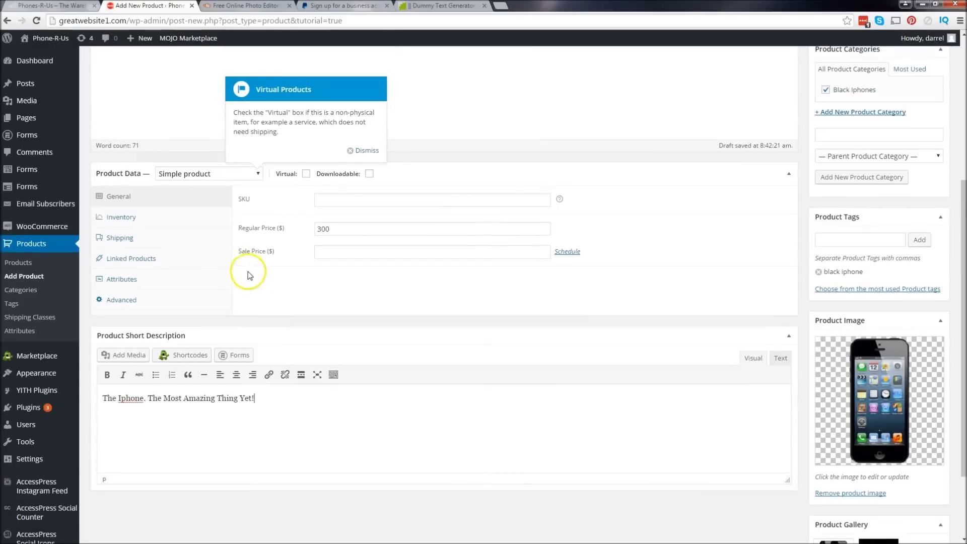
Enable stock management in Inventory with a stock quantity of 2.
{"action": "left_click", "coordinate": [149, 217]}
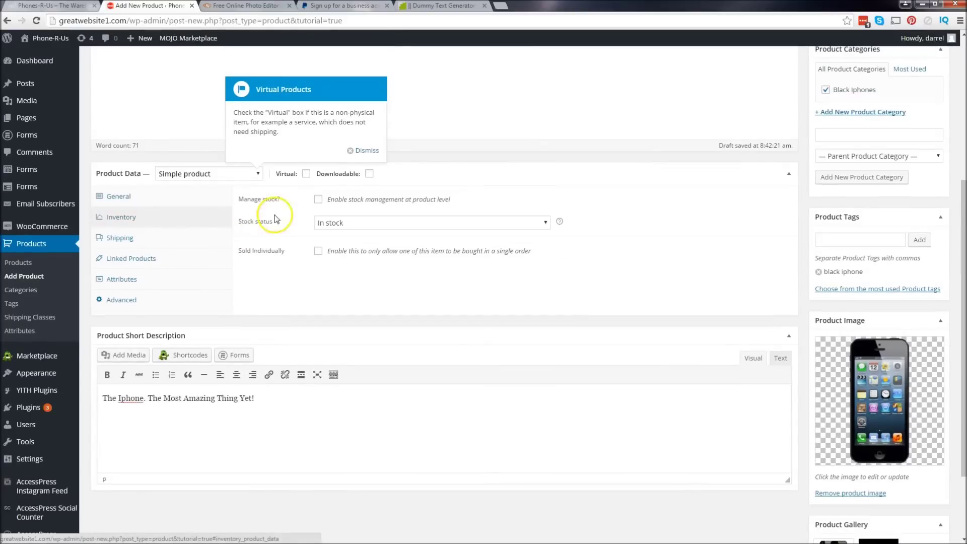
{"action": "left_click", "coordinate": [318, 200]}
{"action": "double_click", "coordinate": [346, 222]}
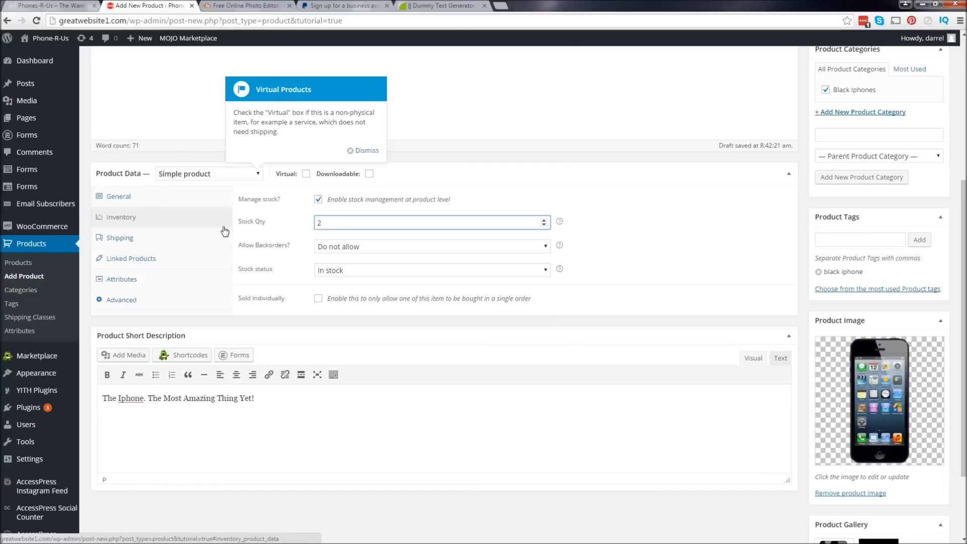
Keep backorders at Do not allow and stock status at In stock.
{"action": "left_click", "coordinate": [341, 246]}
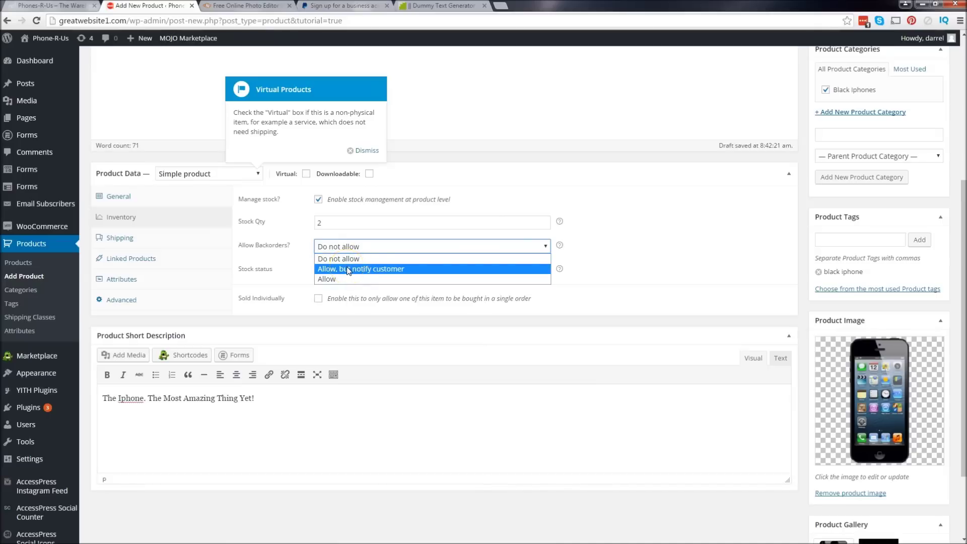
{"action": "left_click", "coordinate": [354, 285]}
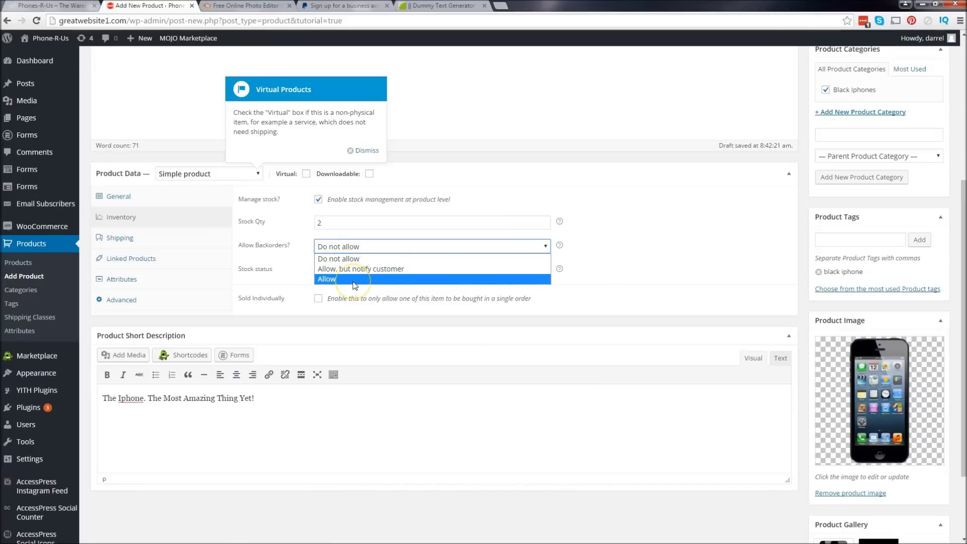
{"action": "left_click", "coordinate": [354, 259]}
{"action": "left_click", "coordinate": [354, 260]}
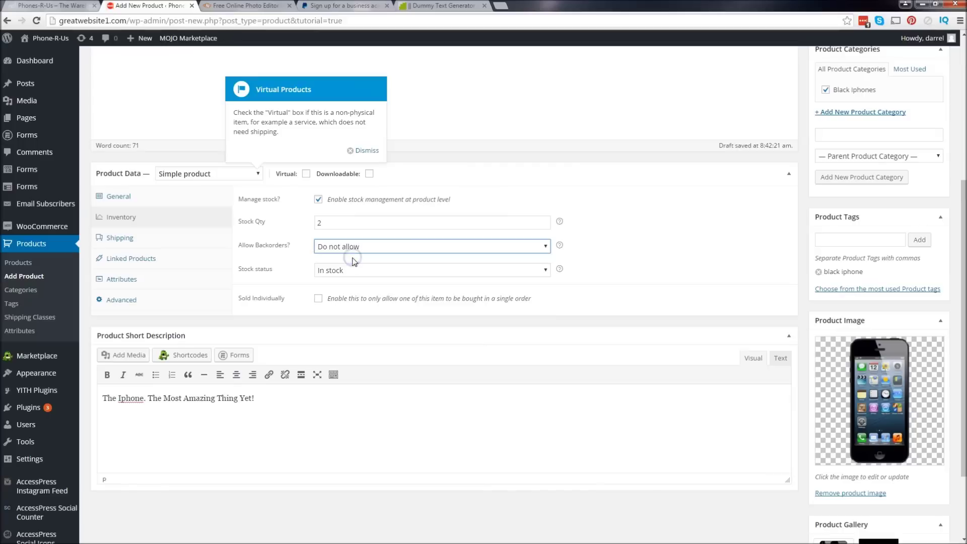
{"action": "left_click", "coordinate": [354, 272]}
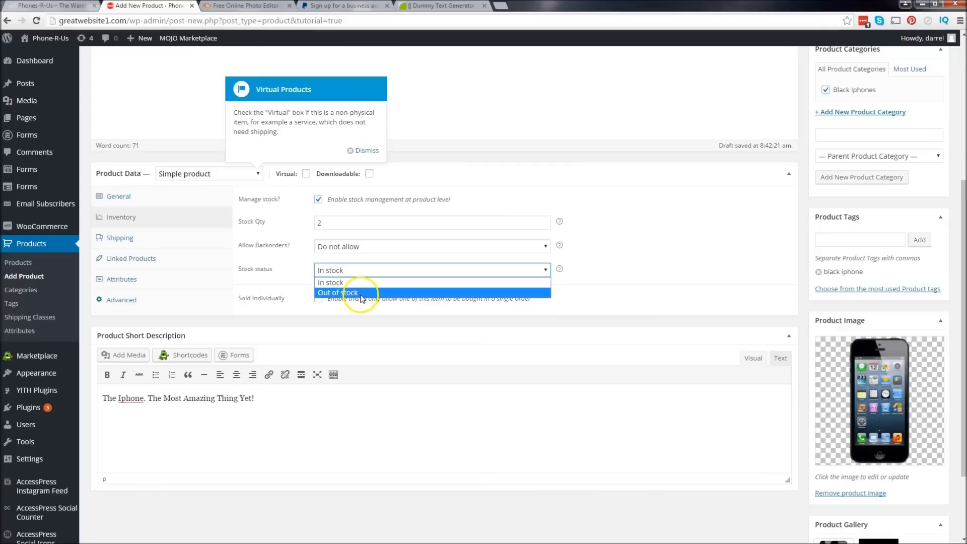
{"action": "left_click", "coordinate": [357, 281]}
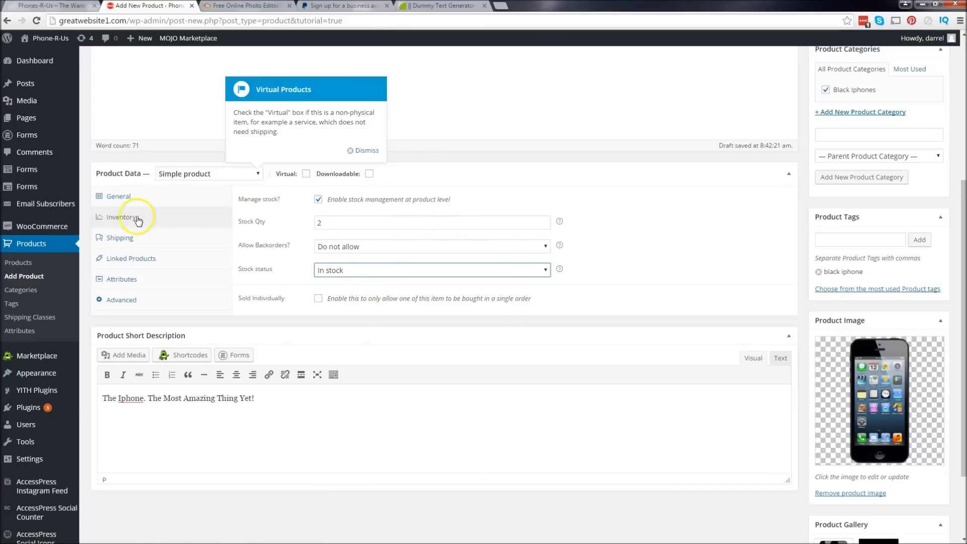
{"action": "left_click", "coordinate": [130, 237]}
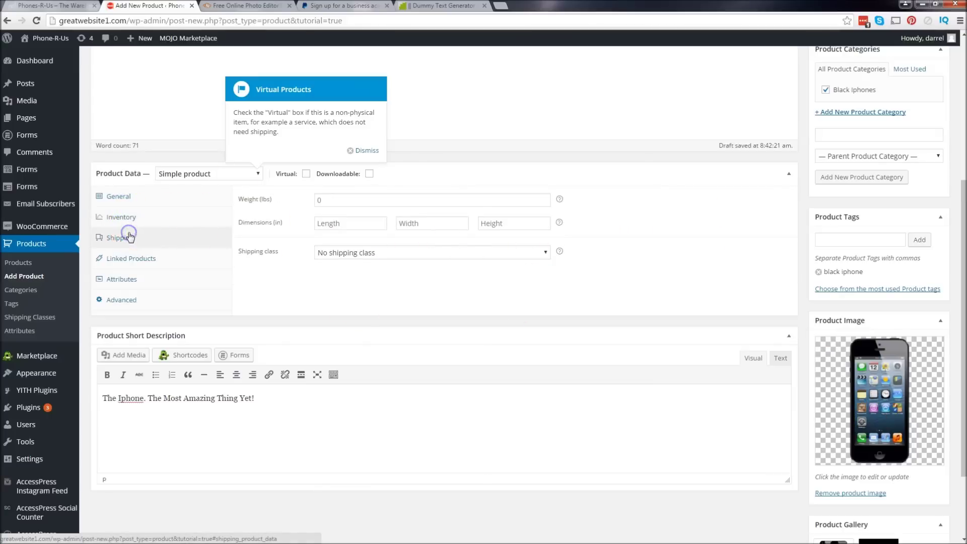
Enter weight 1 and dimensions 7 × 1 × 7, keeping No shipping class.
{"action": "left_click", "coordinate": [375, 202]}
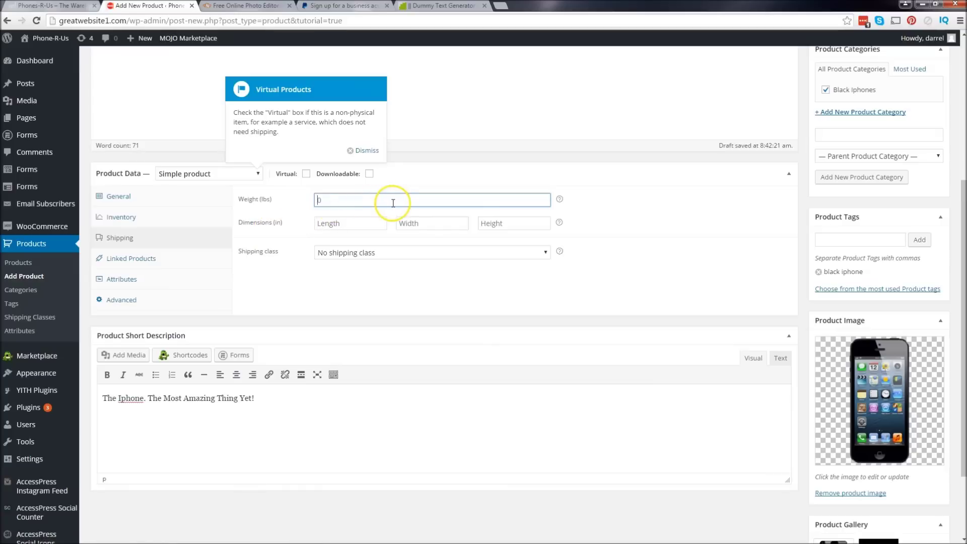
{"action": "key", "text": "Tab"}
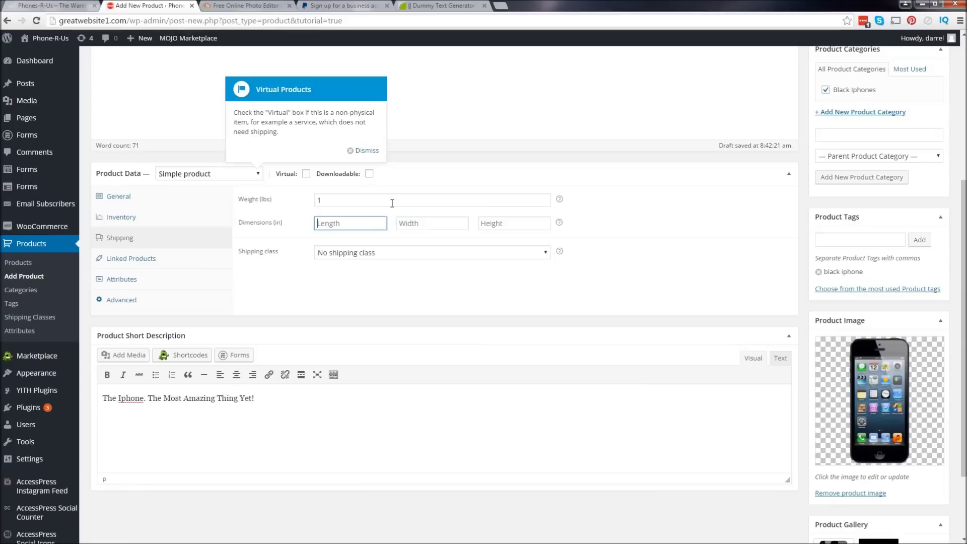
{"action": "type", "text": "7"}
{"action": "key", "text": "Tab"}
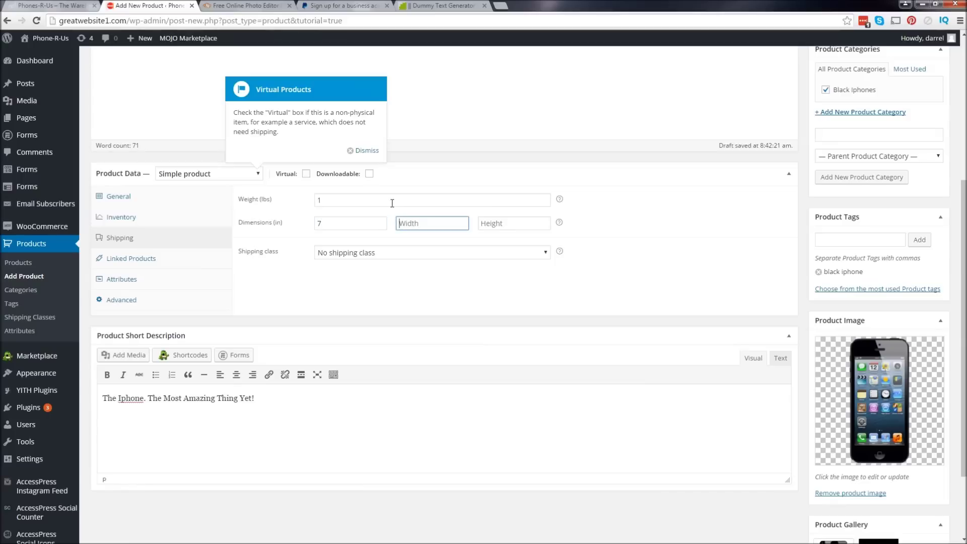
{"action": "type", "text": "1"}
{"action": "key", "text": "Tab"}
{"action": "type", "text": "7"}
{"action": "key", "text": "Tab"}
{"action": "left_click", "coordinate": [384, 253]}
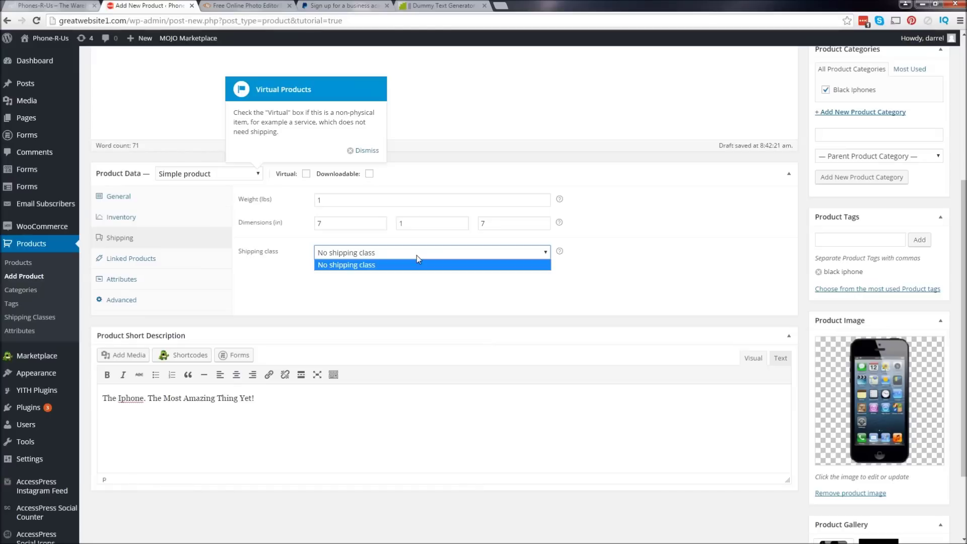
{"action": "left_click", "coordinate": [169, 261]}
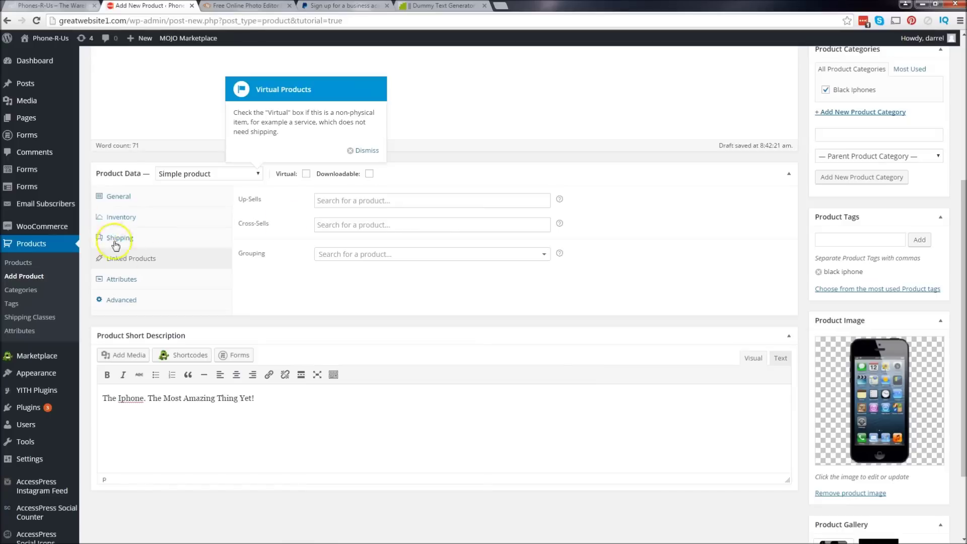
Write the Advanced tab purchase note 'Good Deal huh? Thank you for your business!'.
{"action": "left_click", "coordinate": [134, 277]}
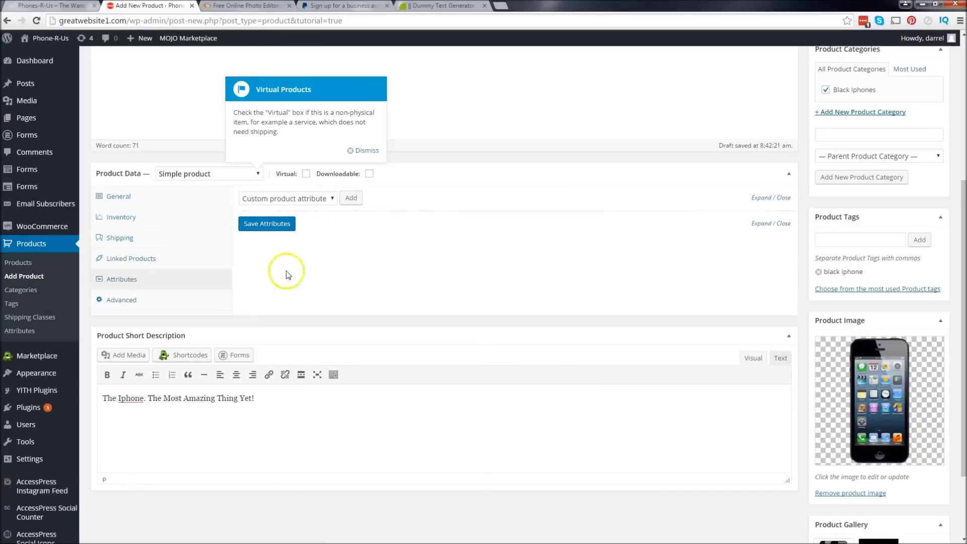
{"action": "left_click", "coordinate": [144, 300]}
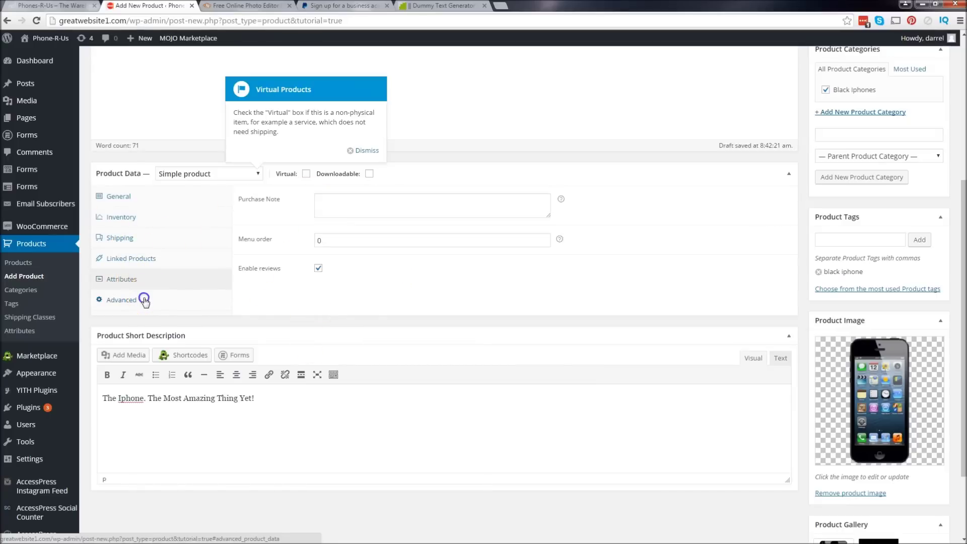
{"action": "left_click", "coordinate": [326, 204]}
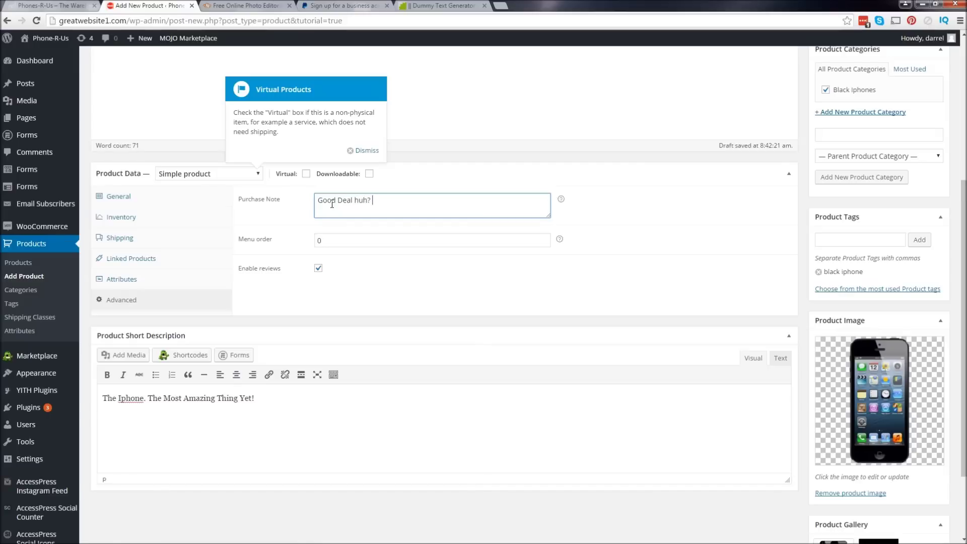
{"action": "type", "text": "Good Deal huh? Thank you for your business!"}
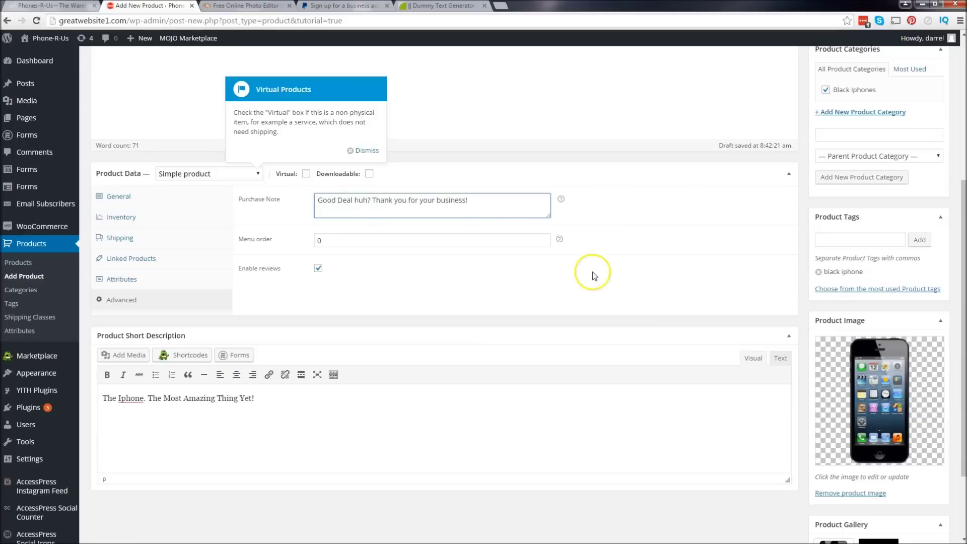
{"action": "left_click_drag", "start_coordinate": [485, 204], "coordinate": [301, 205]}
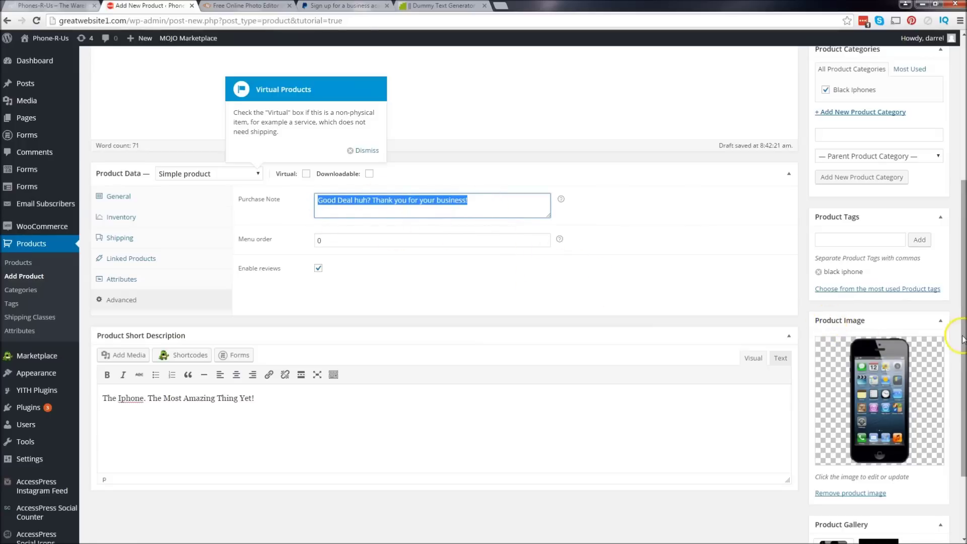
{"action": "left_click_drag", "start_coordinate": [962, 339], "coordinate": [963, 212]}
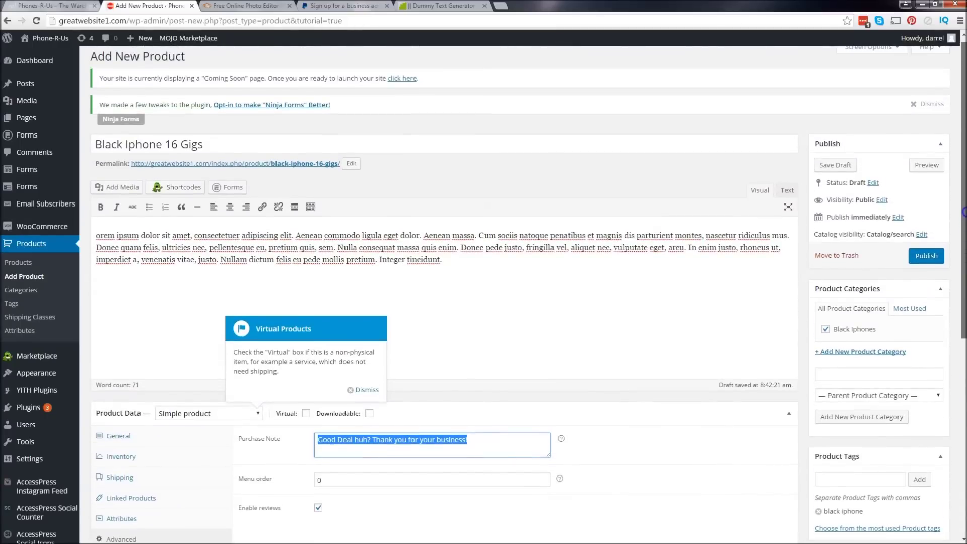
{"action": "left_click", "coordinate": [927, 265]}
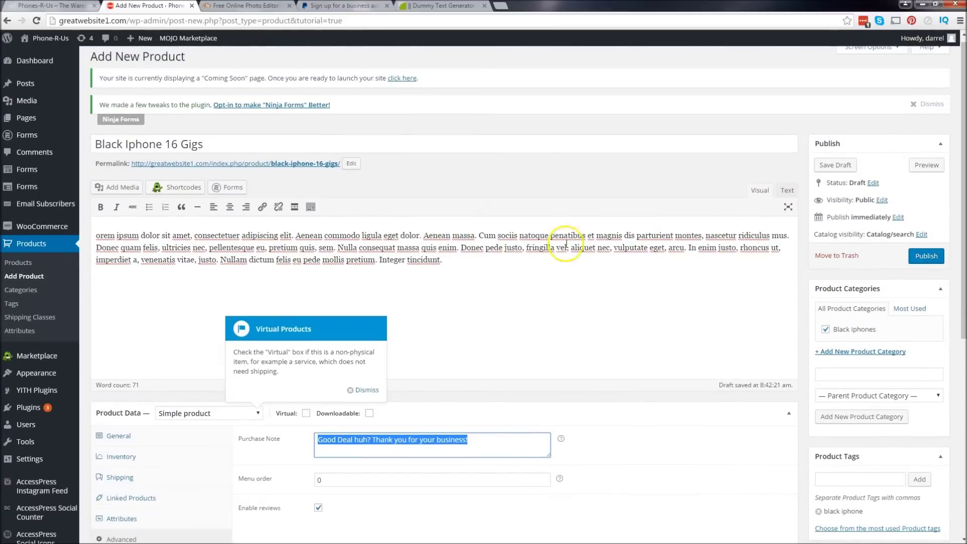
Dismiss the Virtual Products and Downloadable Products tour tips.
{"action": "scroll", "coordinate": [499, 290], "scroll_direction": "down", "scroll_amount": 4}
{"action": "left_click", "coordinate": [367, 188]}
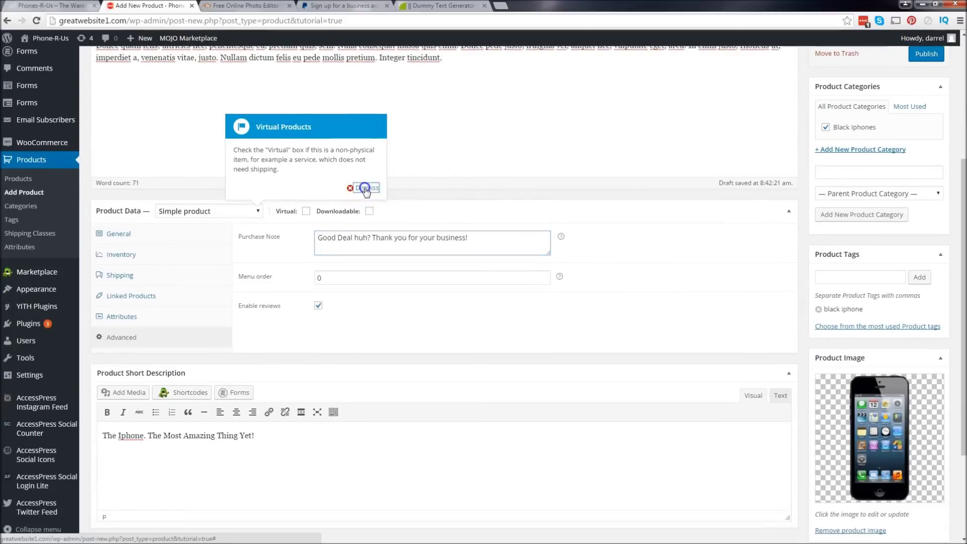
{"action": "left_click", "coordinate": [430, 187]}
Review the remaining product settings and publish Black Iphone 16 Gigs.
{"action": "scroll", "coordinate": [579, 397], "scroll_direction": "down", "scroll_amount": 3}
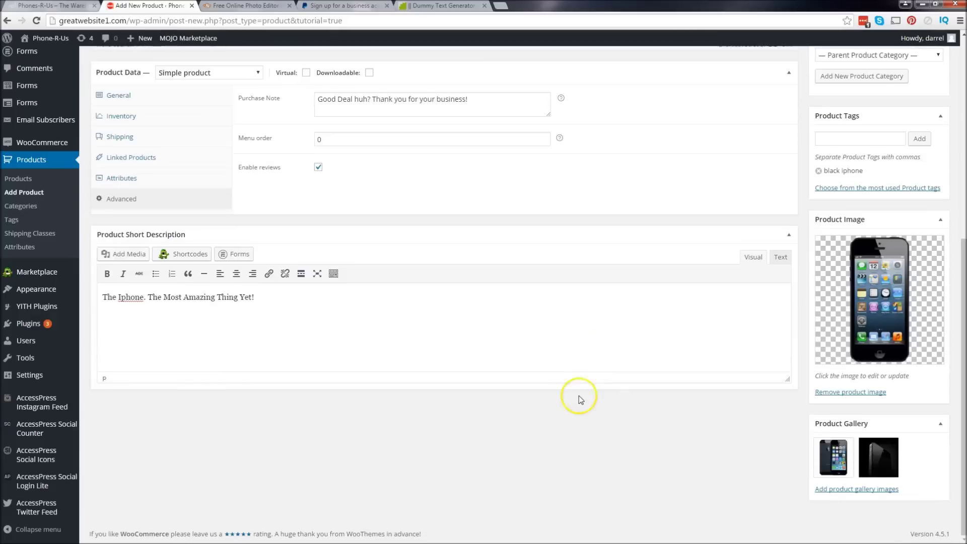
{"action": "scroll", "coordinate": [578, 397], "scroll_direction": "up", "scroll_amount": 7}
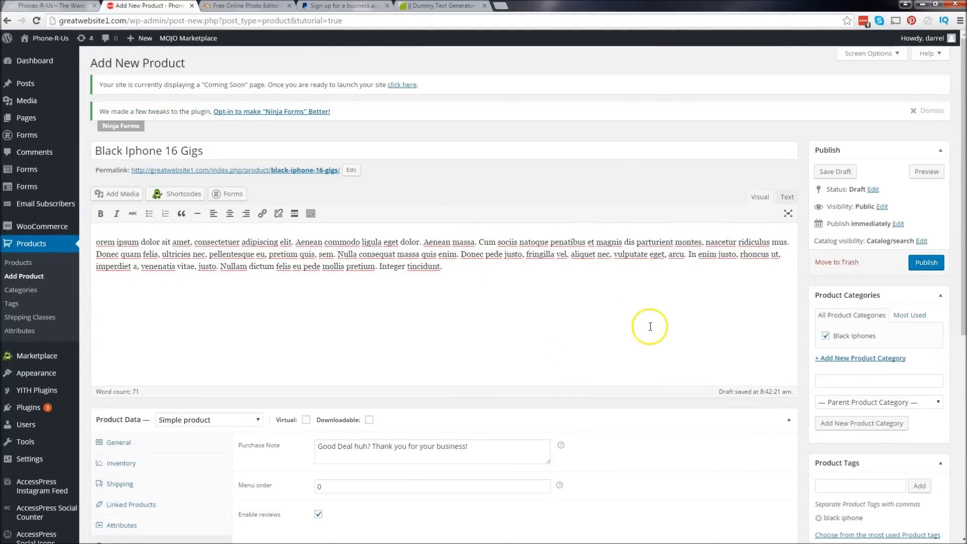
{"action": "scroll", "coordinate": [646, 323], "scroll_direction": "down", "scroll_amount": 3}
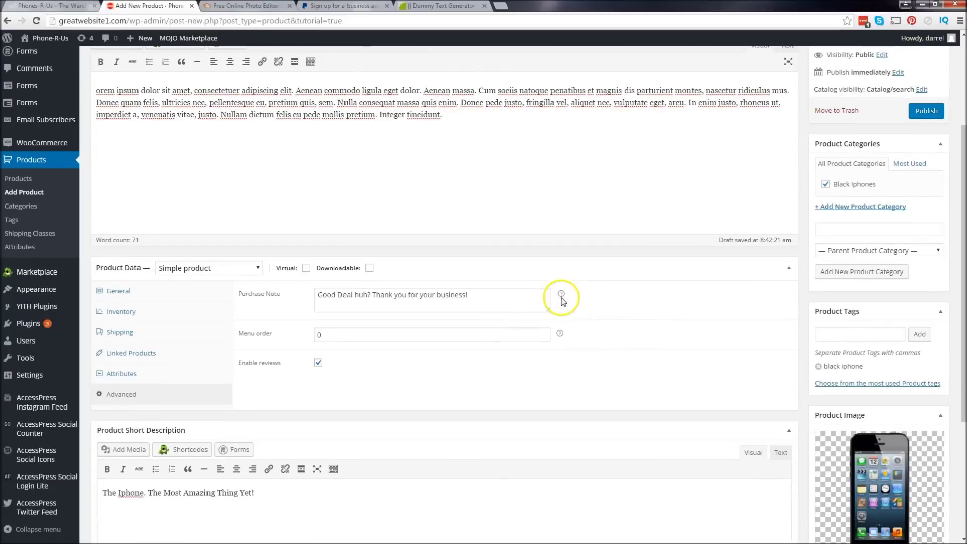
{"action": "mouse_move", "coordinate": [561, 294]}
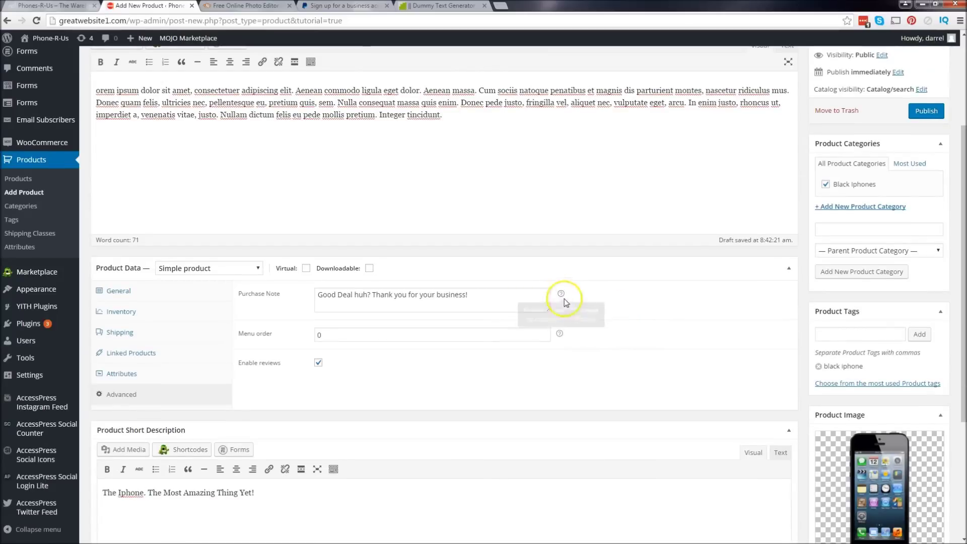
{"action": "scroll", "coordinate": [720, 328], "scroll_direction": "up", "scroll_amount": 3}
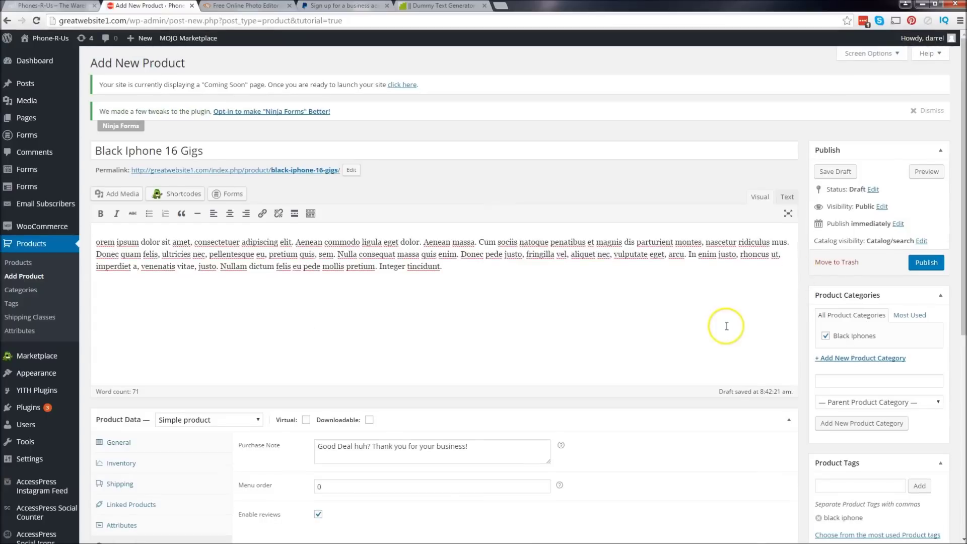
{"action": "left_click", "coordinate": [925, 263]}
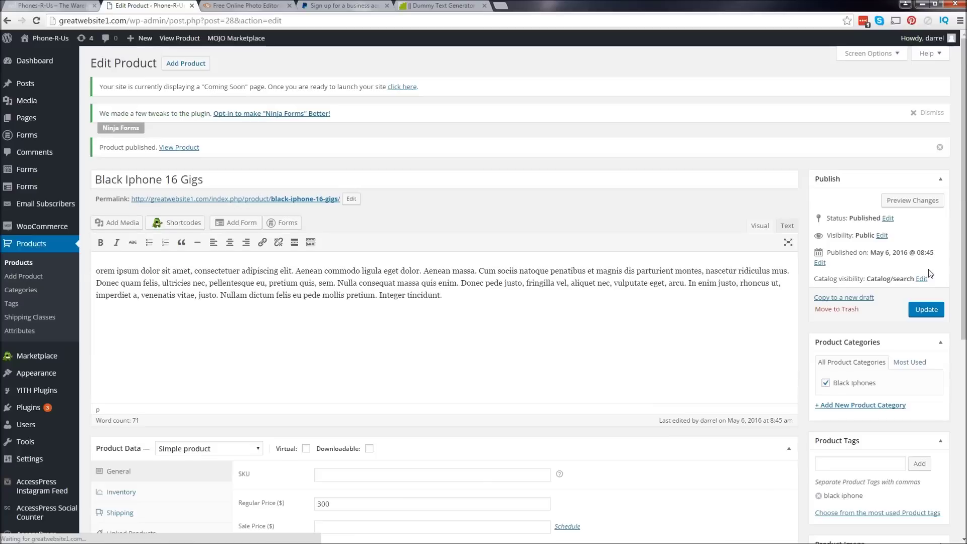
Confirm publishing and preview the live product page showing $300.00 and 2 in stock.
{"action": "left_click", "coordinate": [926, 202]}
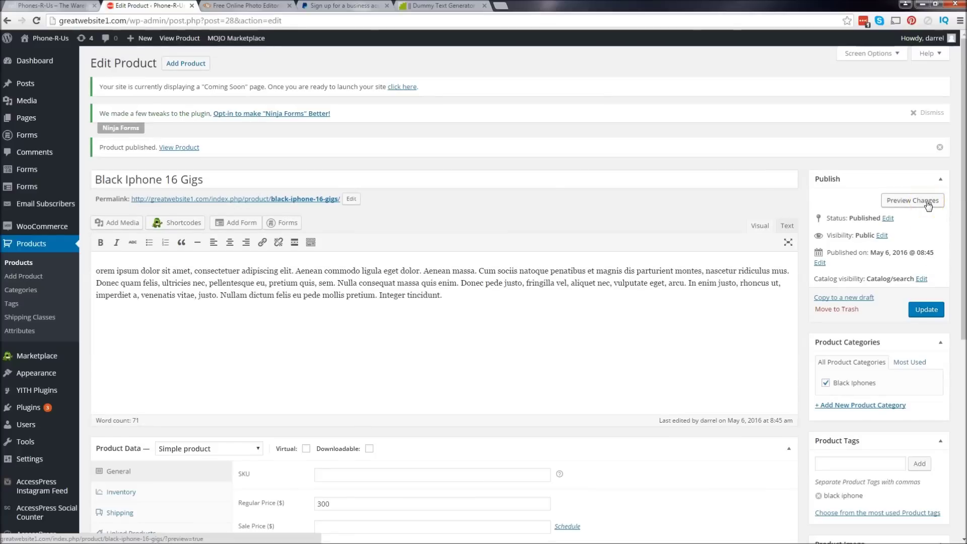
{"action": "left_click", "coordinate": [927, 202]}
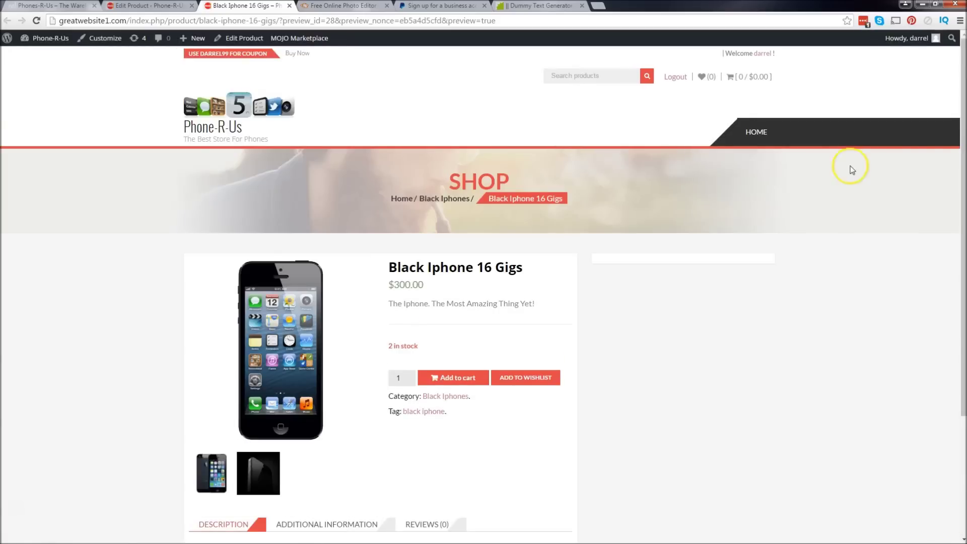
Browse the gallery images in the lightbox, close it, and show the Reviews (0) tab.
{"action": "left_click_drag", "start_coordinate": [963, 101], "coordinate": [964, 182]}
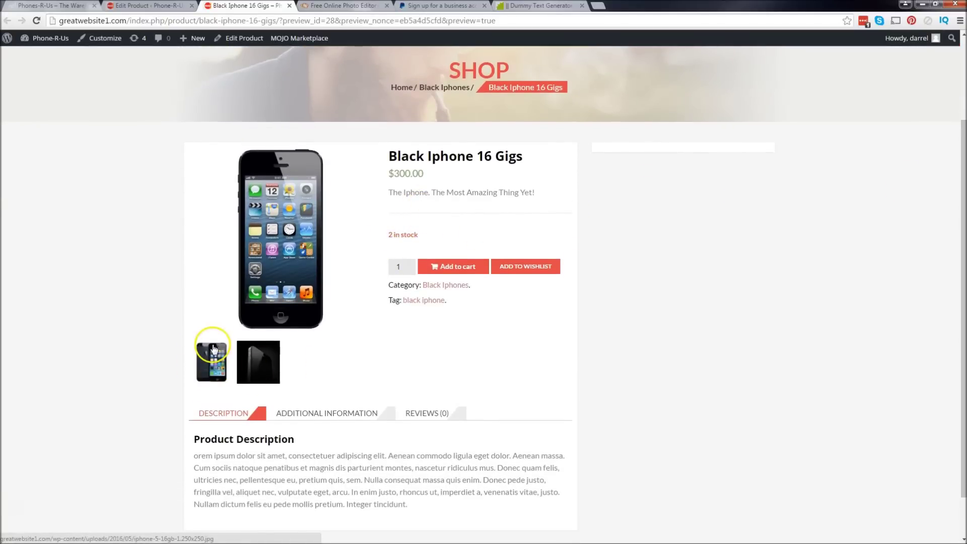
{"action": "scroll", "coordinate": [214, 362], "scroll_direction": "down", "scroll_amount": 1}
{"action": "left_click", "coordinate": [216, 308]}
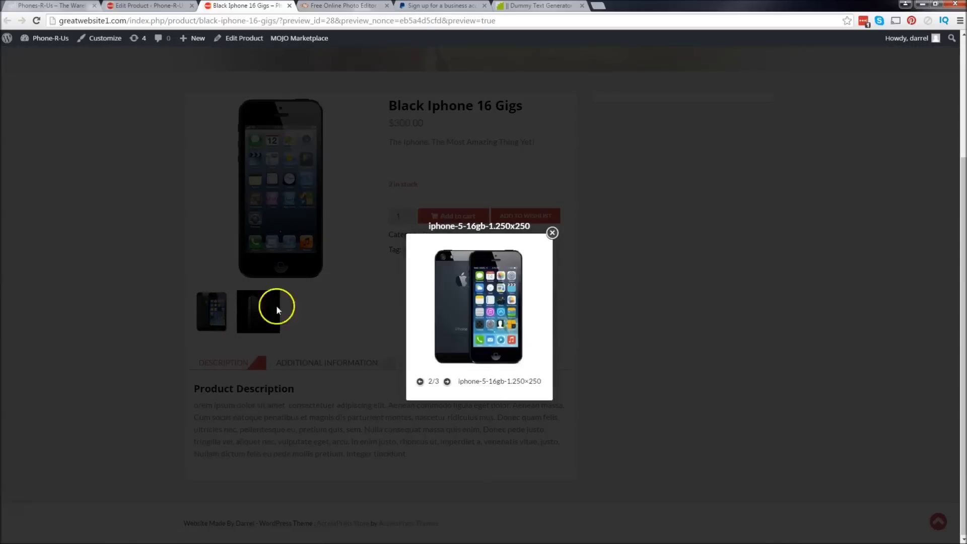
{"action": "left_click", "coordinate": [447, 381]}
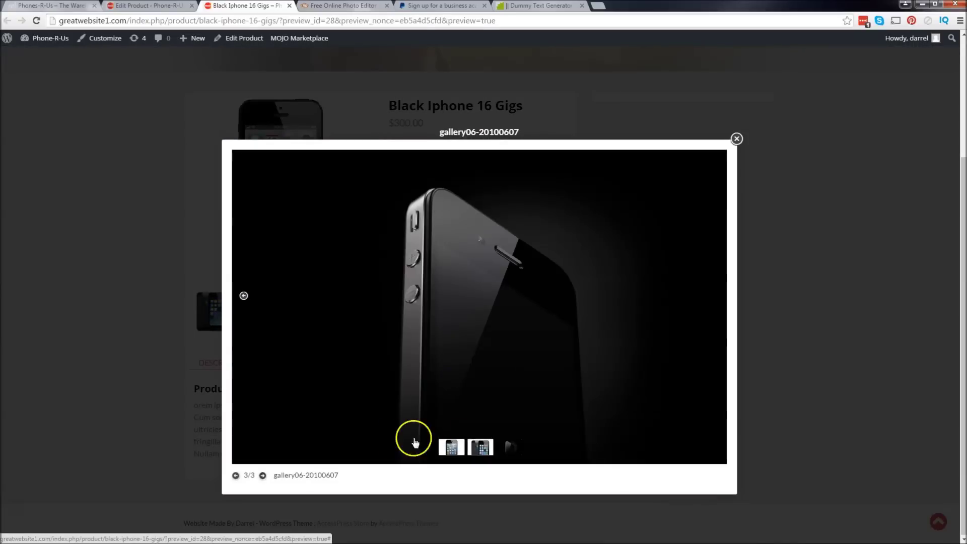
{"action": "left_click", "coordinate": [235, 474]}
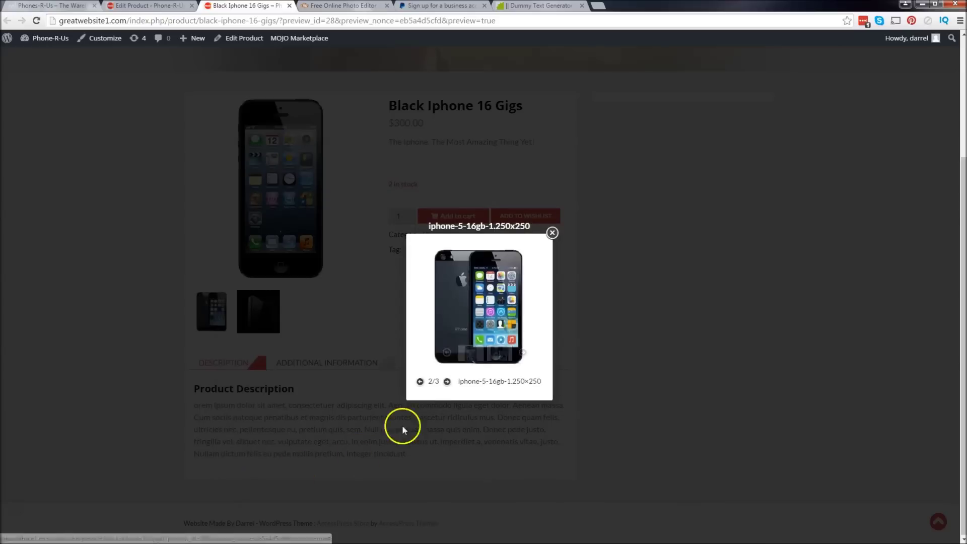
{"action": "left_click", "coordinate": [416, 383]}
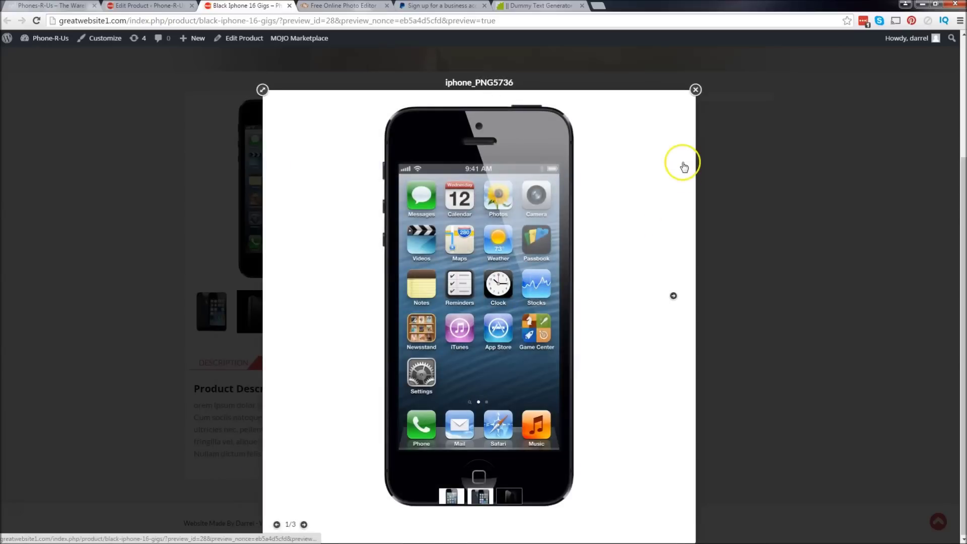
{"action": "left_click", "coordinate": [695, 90]}
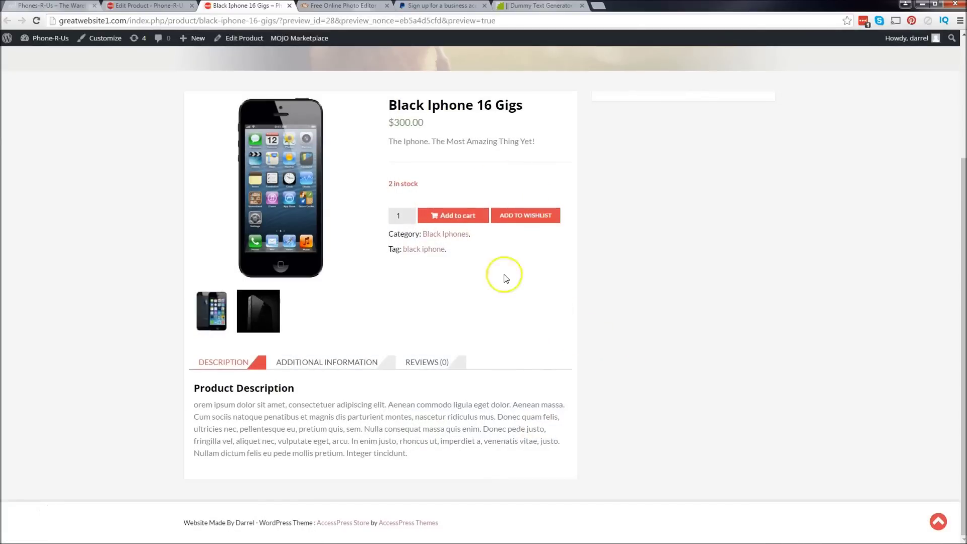
{"action": "left_click", "coordinate": [419, 358]}
{"action": "scroll", "coordinate": [419, 357], "scroll_direction": "down", "scroll_amount": 1}
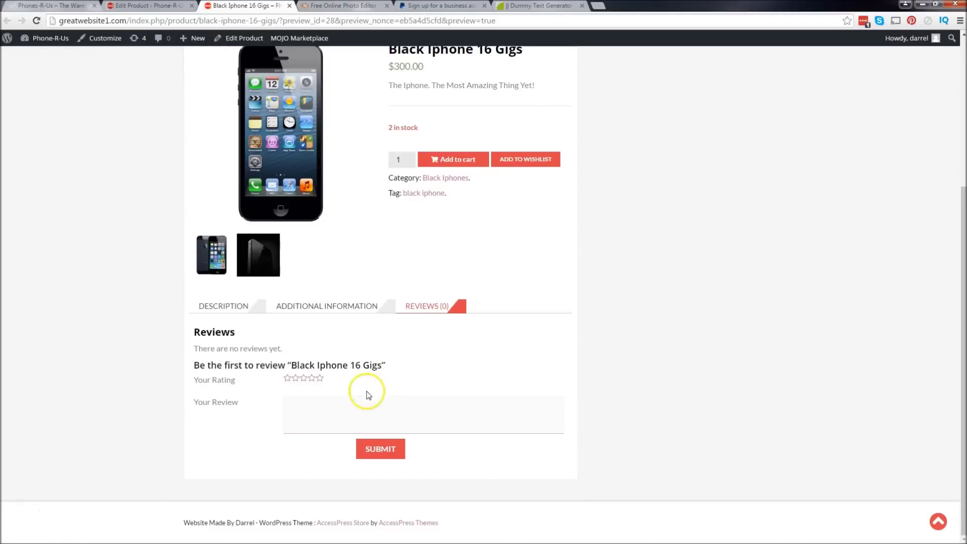
Post a five-star review reading 'Amazing Phone!' on the product page.
{"action": "left_click", "coordinate": [319, 378]}
{"action": "left_click", "coordinate": [322, 412]}
{"action": "type", "text": "Amazing Phone"}
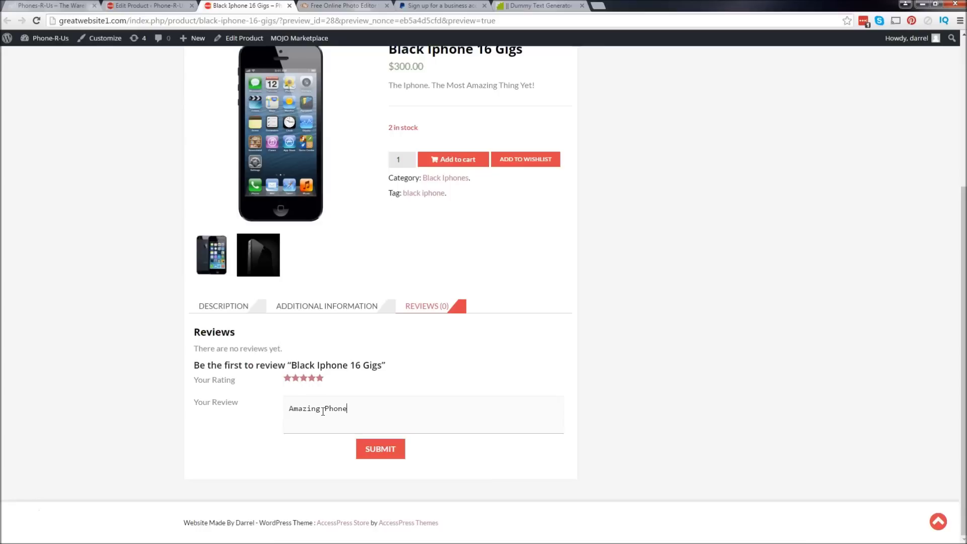
{"action": "type", "text": "!"}
{"action": "left_click", "coordinate": [379, 451]}
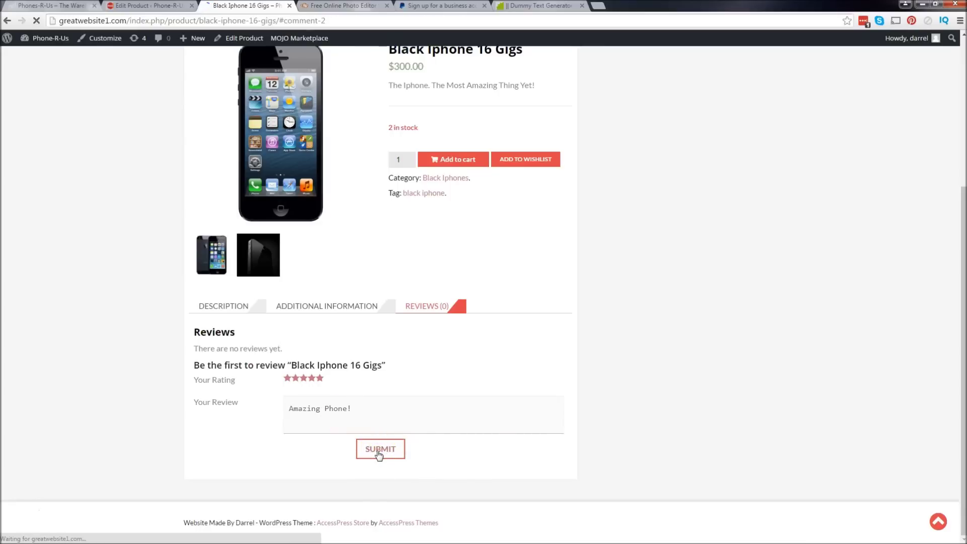
{"action": "left_click_drag", "start_coordinate": [292, 331], "coordinate": [222, 328]}
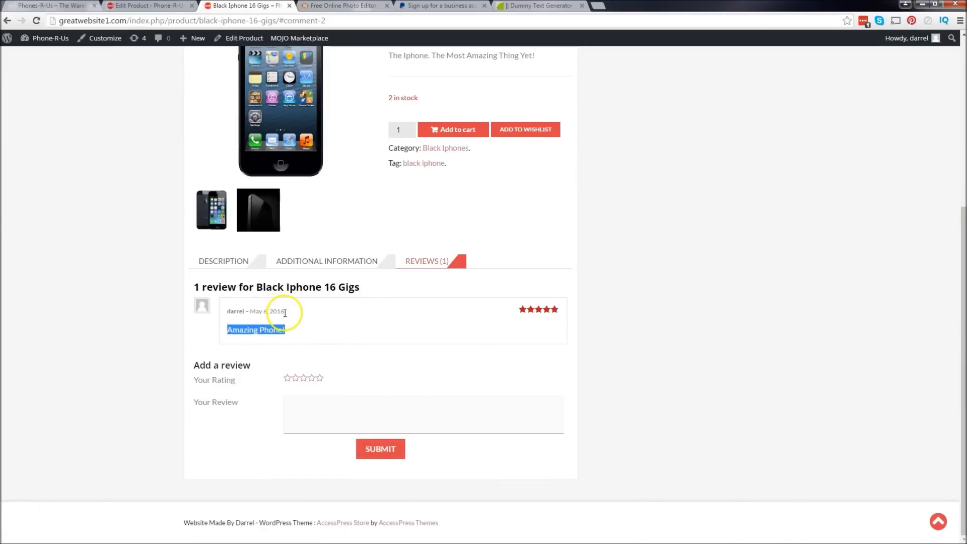
{"action": "scroll", "coordinate": [466, 312], "scroll_direction": "up", "scroll_amount": 5}
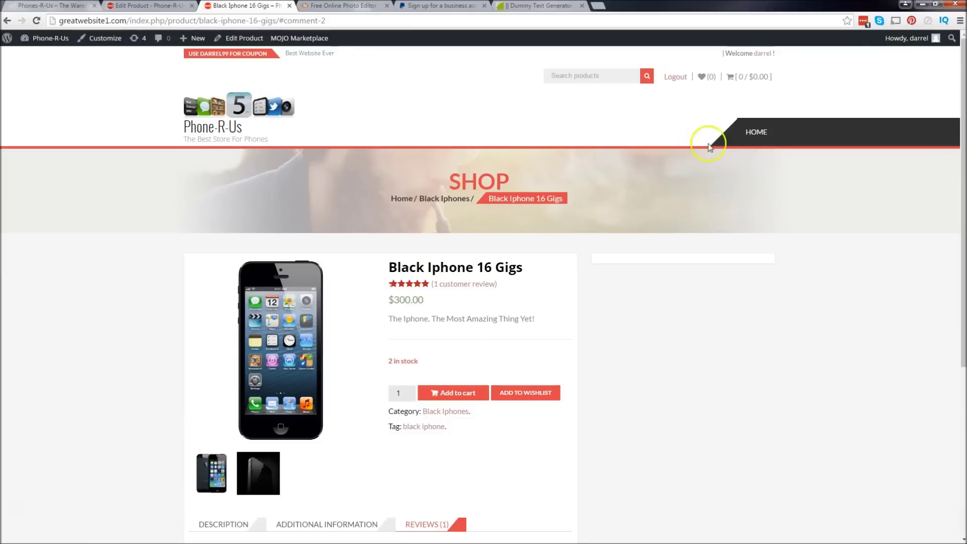
{"action": "left_click", "coordinate": [764, 138]}
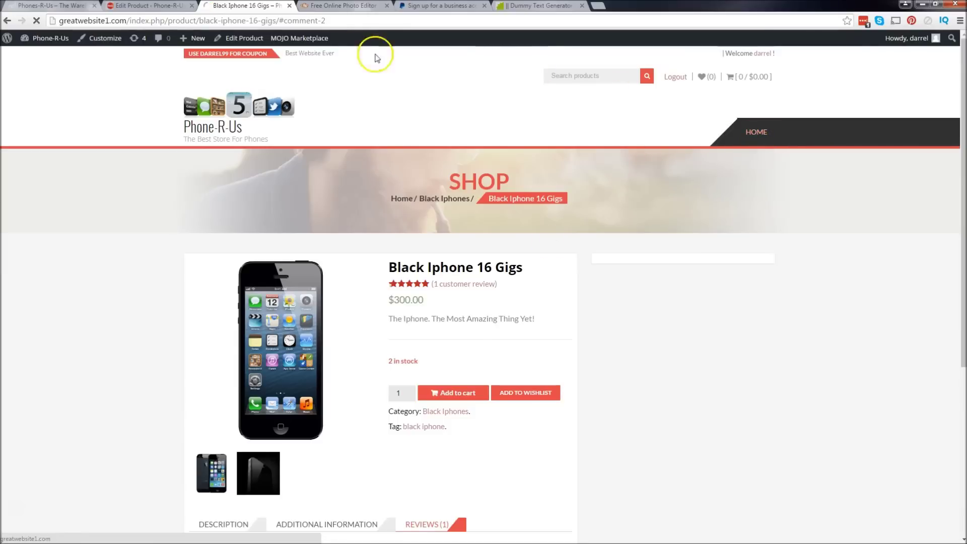
Move the homepage tab first and close the five unneeded browser tabs.
{"action": "left_click_drag", "start_coordinate": [227, 6], "coordinate": [95, 6]}
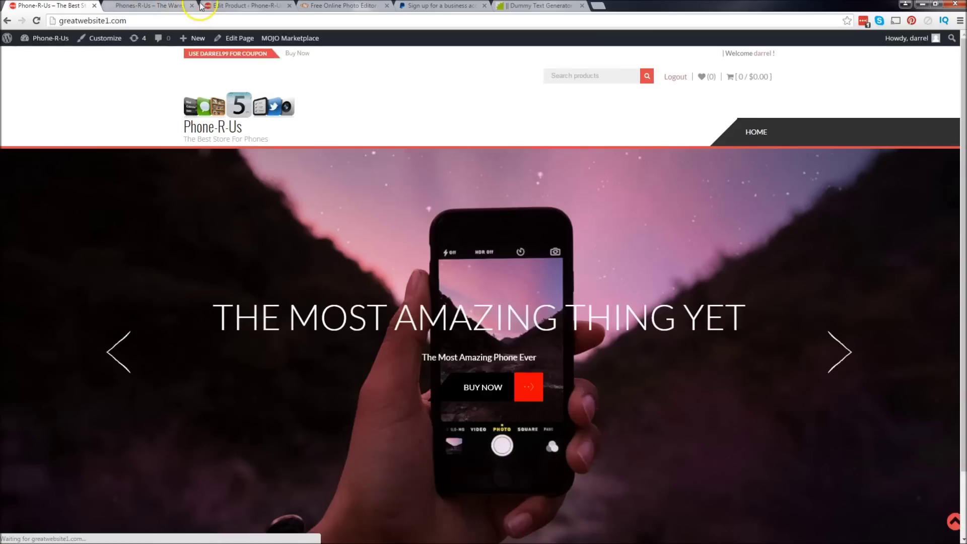
{"action": "left_click", "coordinate": [191, 6]}
{"action": "left_click", "coordinate": [191, 6]}
{"action": "left_click", "coordinate": [191, 5]}
{"action": "left_click", "coordinate": [191, 5]}
{"action": "left_click", "coordinate": [192, 6]}
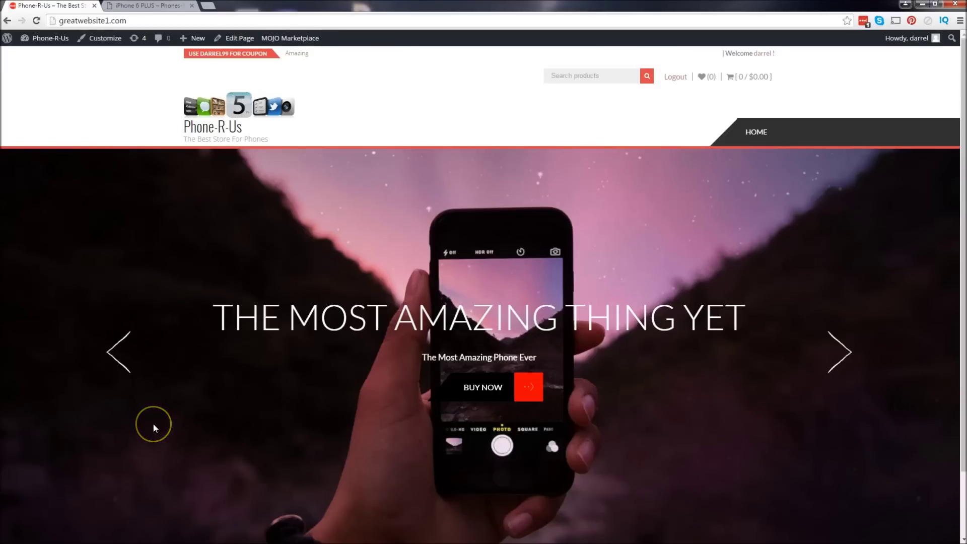
{"action": "left_click", "coordinate": [141, 361]}
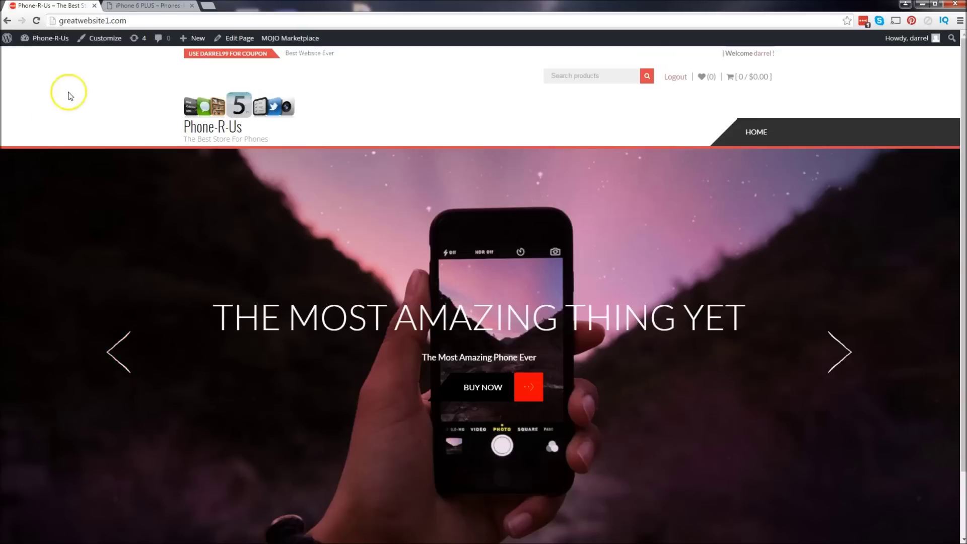
On the reference iPhone 6 PLUS page, select Color Black and 32 Gigs to see its price.
{"action": "left_click", "coordinate": [138, 6]}
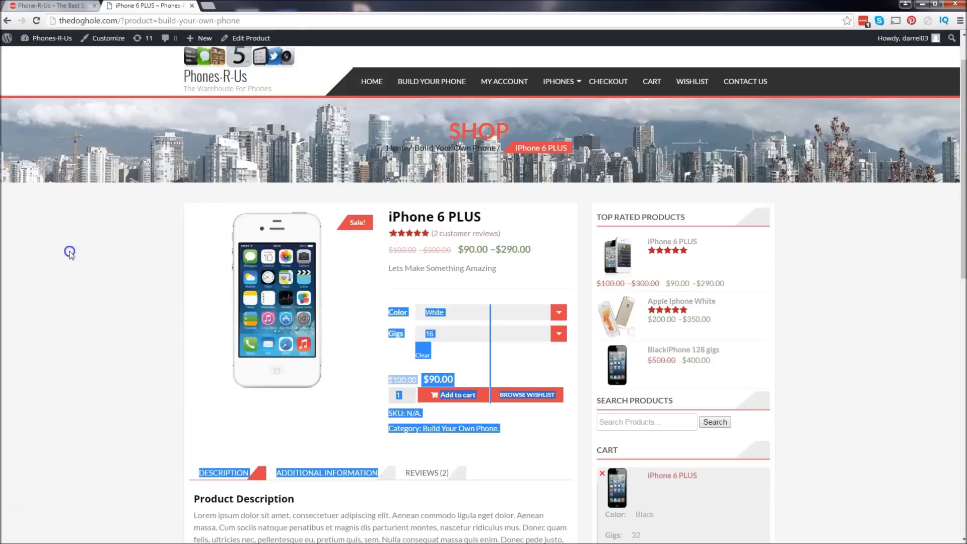
{"action": "left_click_drag", "start_coordinate": [498, 218], "coordinate": [388, 217]}
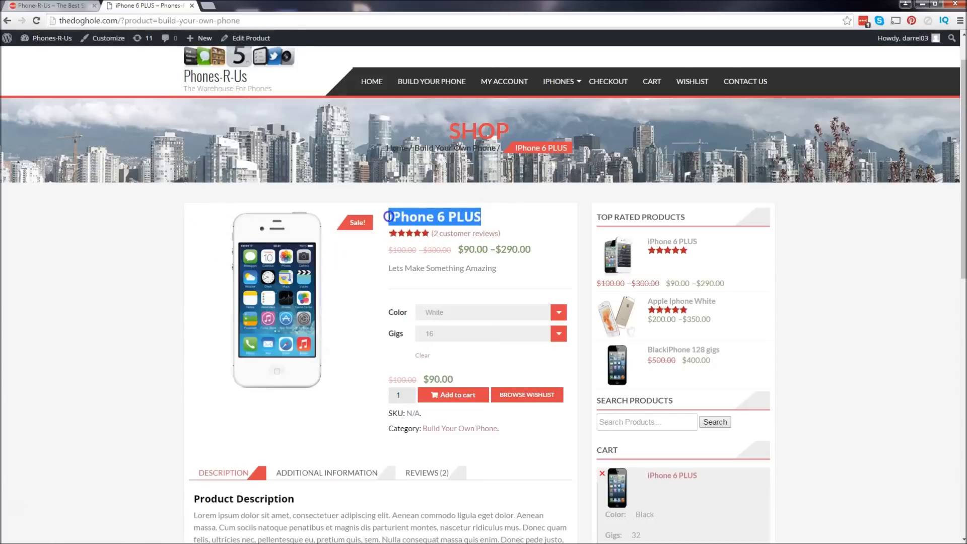
{"action": "left_click", "coordinate": [459, 313]}
{"action": "left_click", "coordinate": [461, 334]}
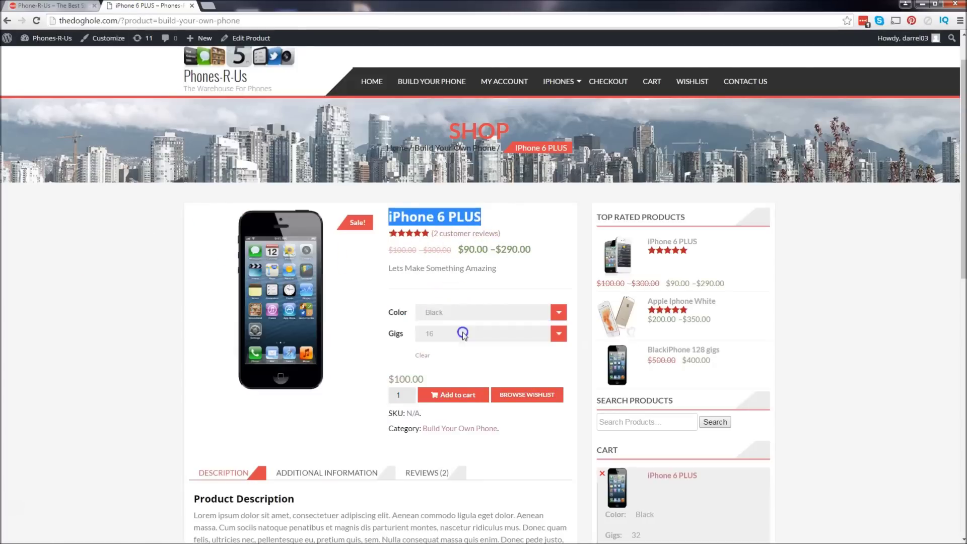
{"action": "left_click", "coordinate": [462, 338]}
{"action": "left_click", "coordinate": [461, 364]}
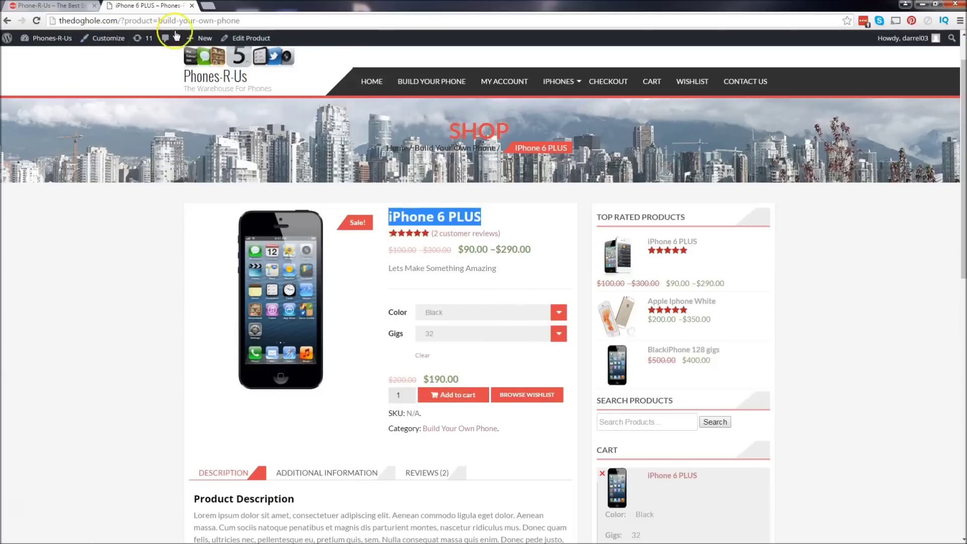
Return to the Phone-R-Us homepage and start a new product.
{"action": "left_click", "coordinate": [45, 6]}
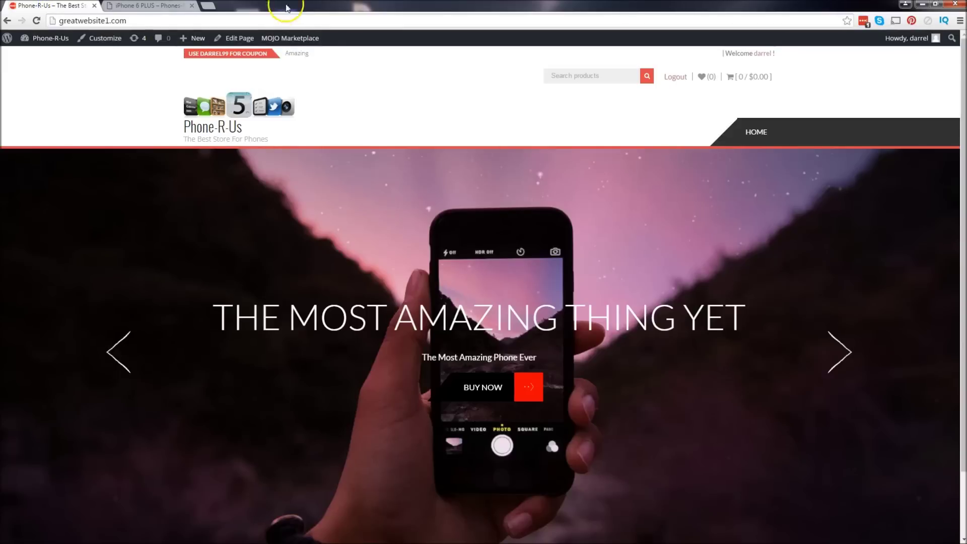
{"action": "mouse_move", "coordinate": [191, 38]}
{"action": "left_click", "coordinate": [197, 97]}
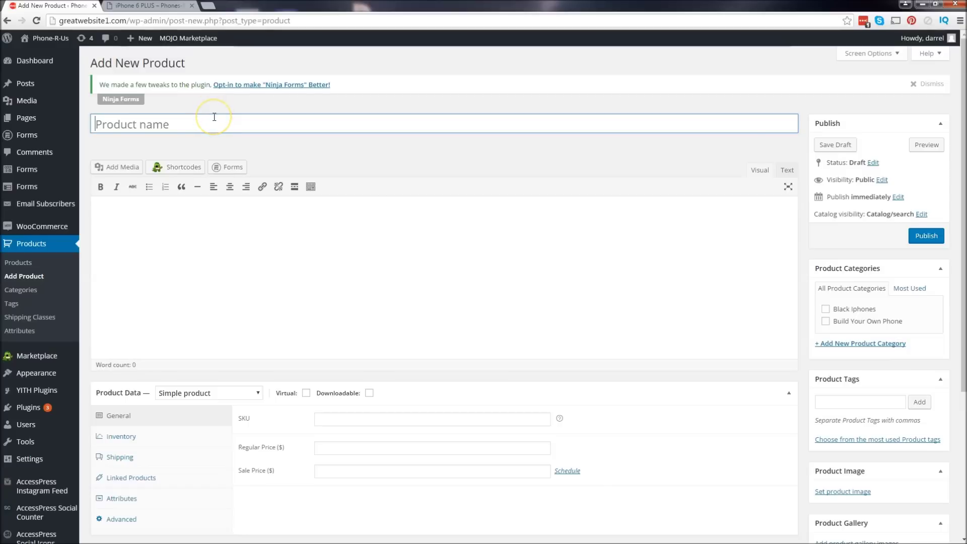
Title the product 'Iphone' and fill its description with lorem ipsum from a dummy text generator.
{"action": "type", "text": "Iphone 6+"}
{"action": "key", "text": "Tab"}
{"action": "left_click", "coordinate": [208, 5]}
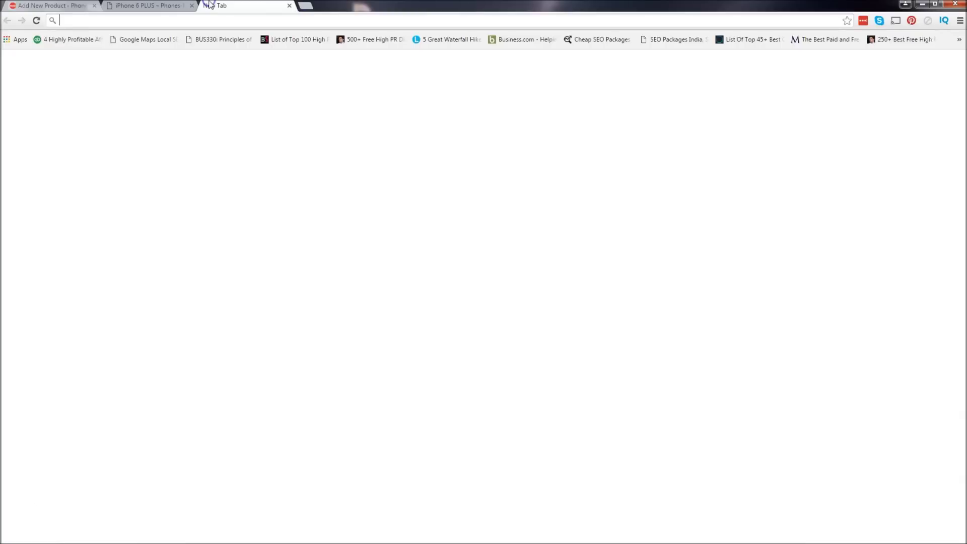
{"action": "type", "text": "dummy text"}
{"action": "key", "text": "Return"}
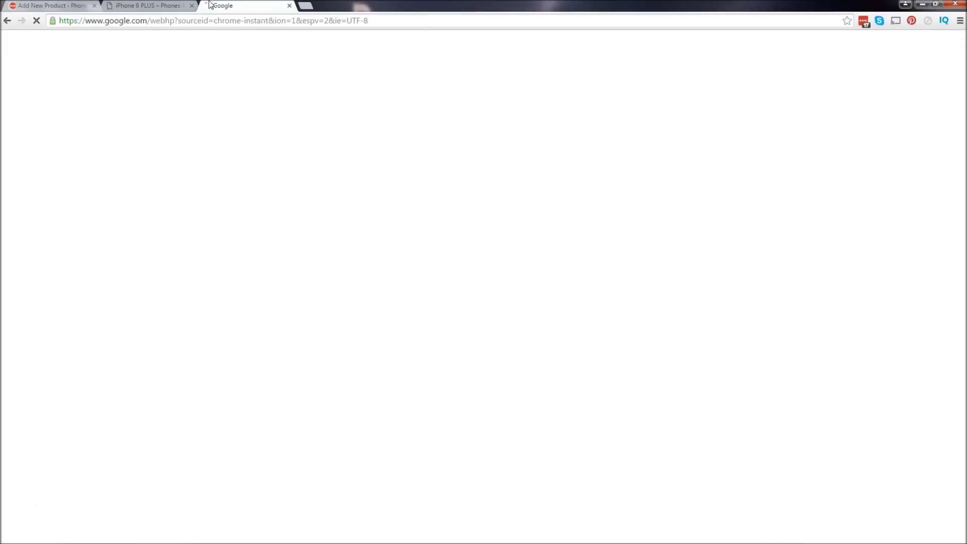
{"action": "left_click", "coordinate": [206, 122]}
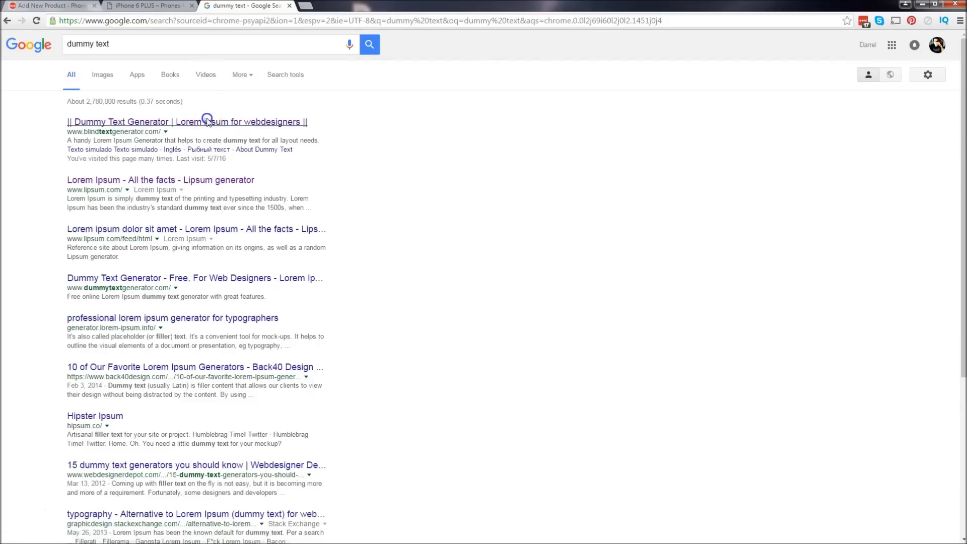
{"action": "left_click_drag", "start_coordinate": [450, 152], "coordinate": [430, 122]}
{"action": "key", "text": "ctrl+c"}
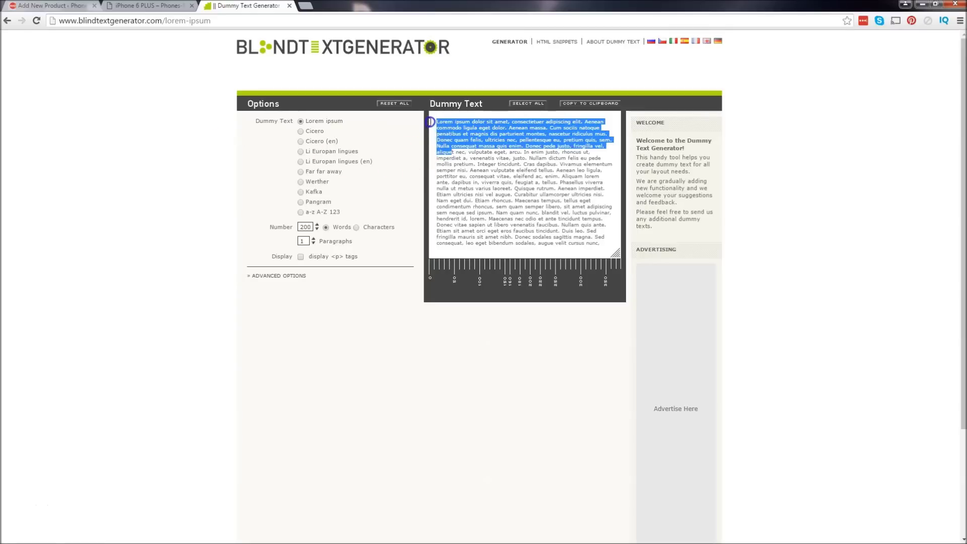
{"action": "left_click", "coordinate": [30, 7]}
{"action": "left_click", "coordinate": [274, 235]}
Paste the lorem ipsum description and type the short description 'The Most Amazing Phone Ever!'.
{"action": "key", "text": "ctrl+v"}
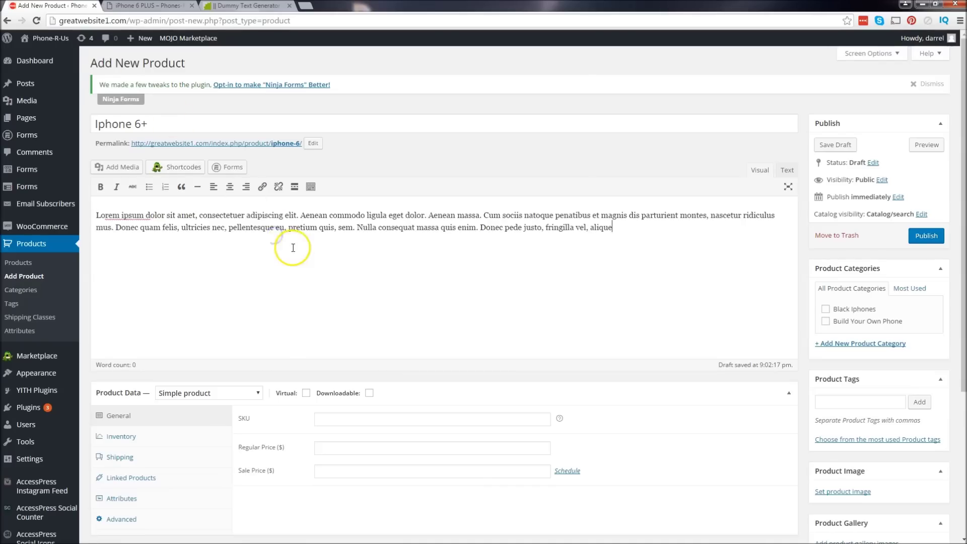
{"action": "scroll", "coordinate": [292, 252], "scroll_direction": "down", "scroll_amount": 5}
{"action": "left_click", "coordinate": [292, 457]}
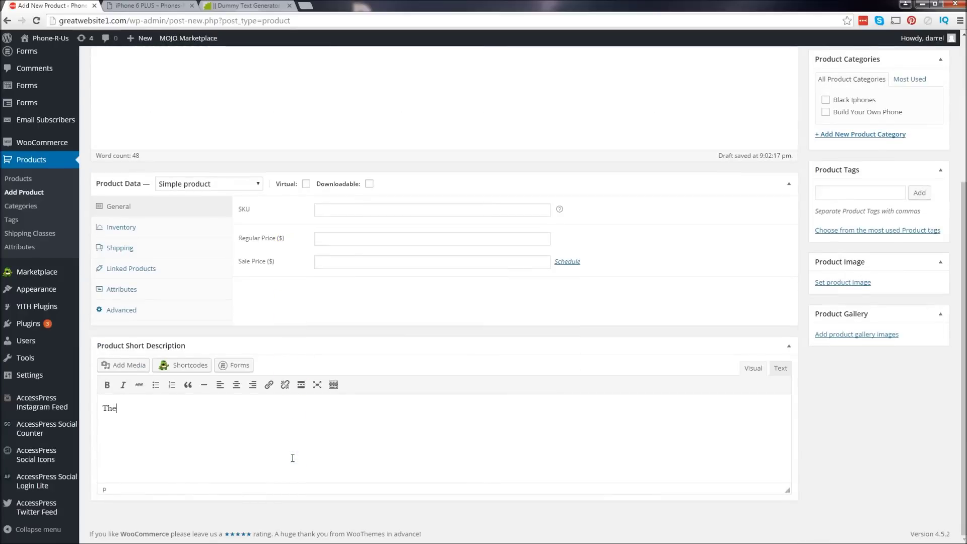
{"action": "type", "text": "The Most Amaing Phone Ever!"}
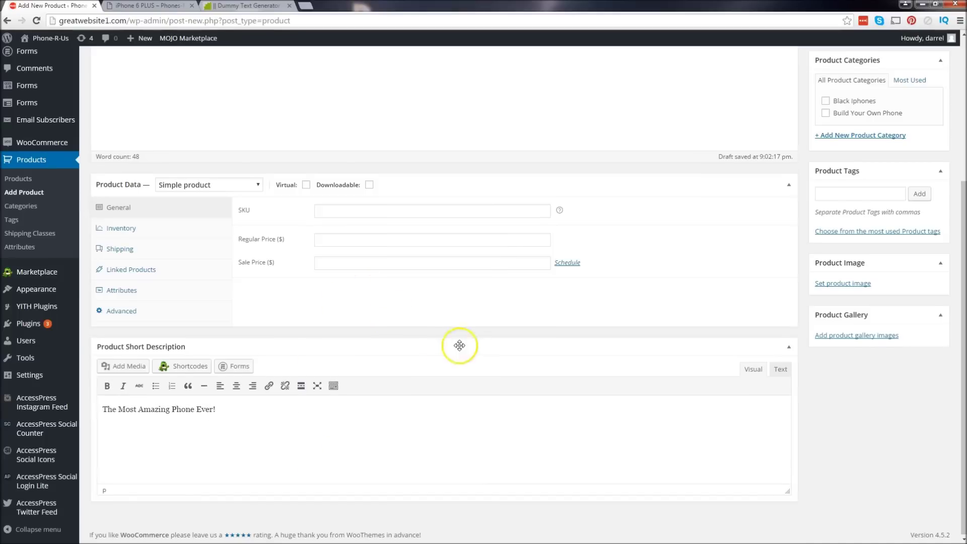
Put the product in the Build Your Own Phone category, then view the reference iPhone 6 PLUS page.
{"action": "scroll", "coordinate": [477, 341], "scroll_direction": "up", "scroll_amount": 4}
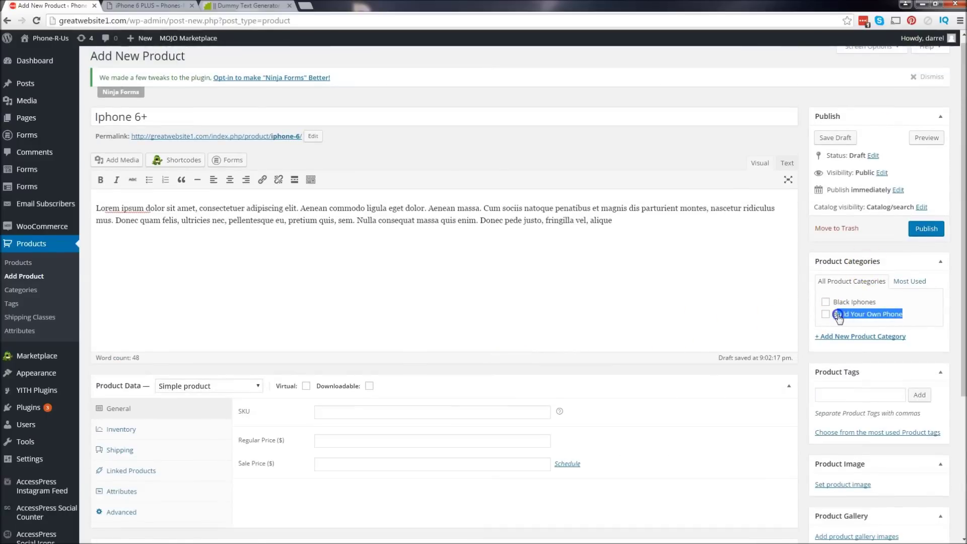
{"action": "left_click", "coordinate": [846, 337]}
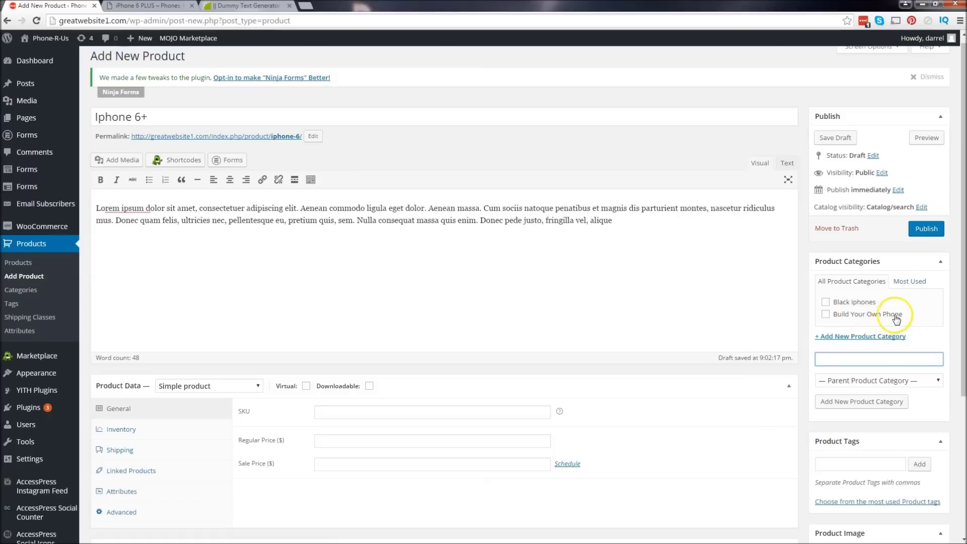
{"action": "left_click", "coordinate": [825, 314]}
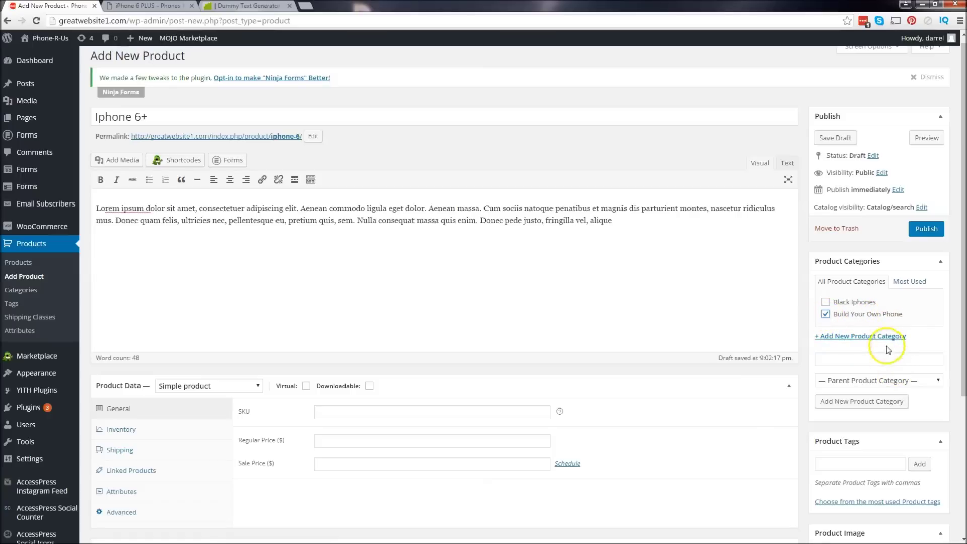
{"action": "left_click", "coordinate": [162, 9]}
{"action": "scroll", "coordinate": [410, 125], "scroll_direction": "up", "scroll_amount": 1}
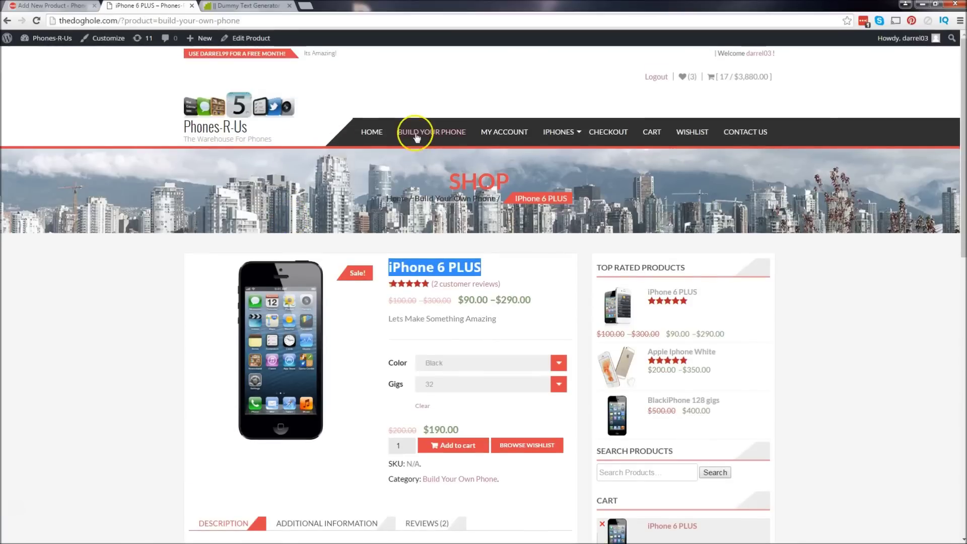
Switch from the iPhone 6 PLUS reference page back to the Iphone 6+ product editor.
{"action": "left_click", "coordinate": [50, 6]}
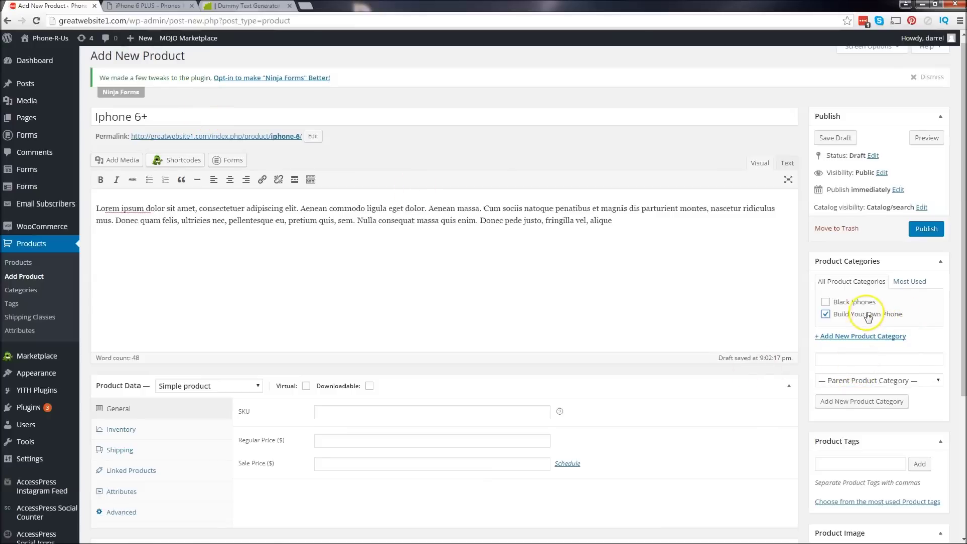
Set the white iPhone photo this.png from the media library as the product image.
{"action": "scroll", "coordinate": [848, 373], "scroll_direction": "down", "scroll_amount": 4}
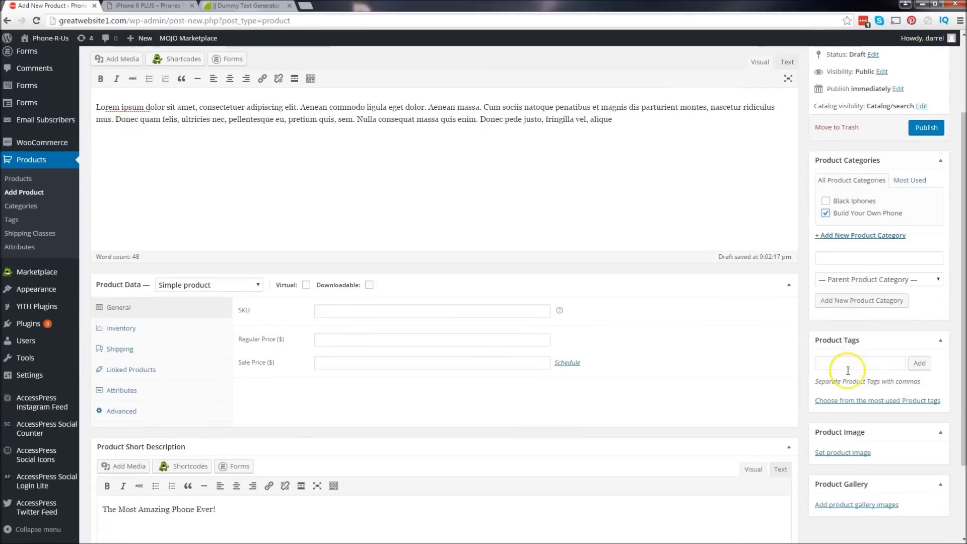
{"action": "left_click", "coordinate": [845, 352]}
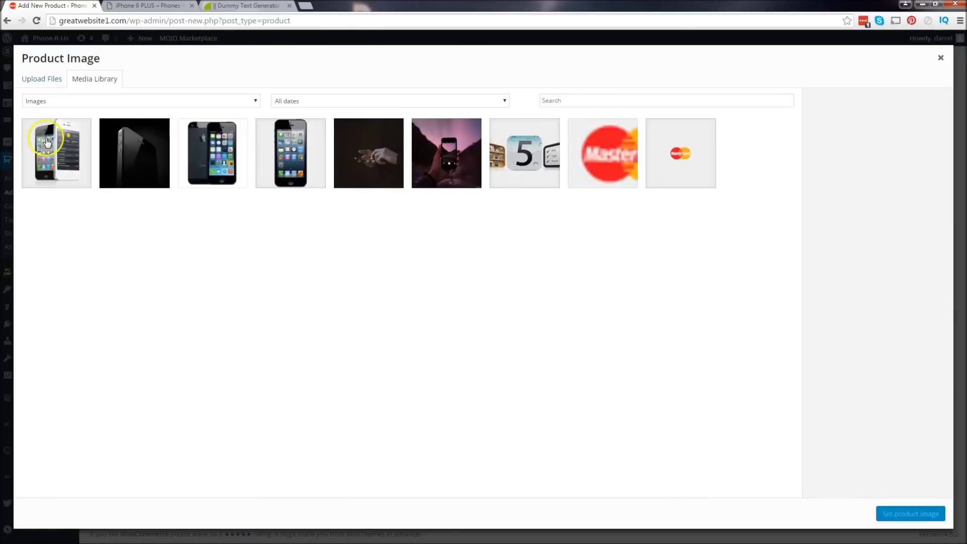
{"action": "left_click", "coordinate": [48, 144]}
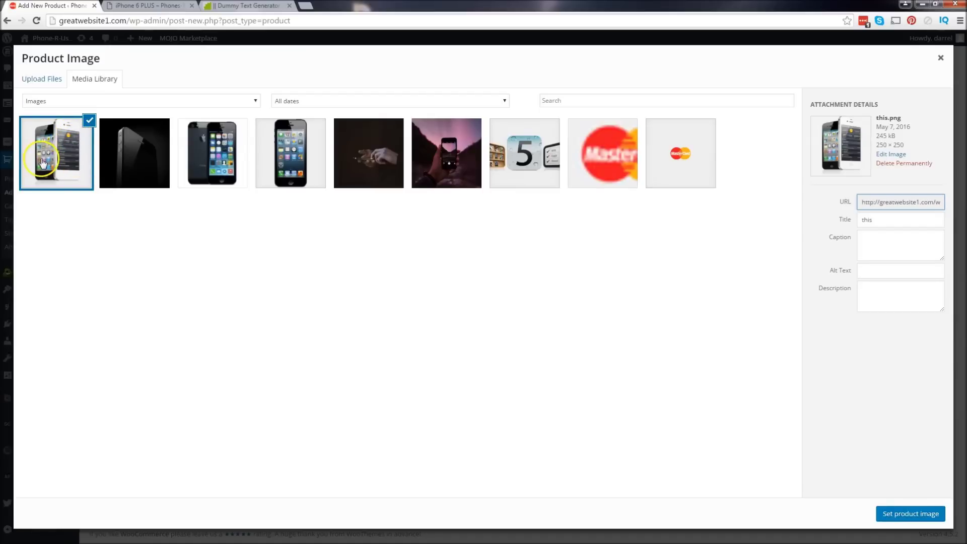
{"action": "left_click", "coordinate": [891, 519]}
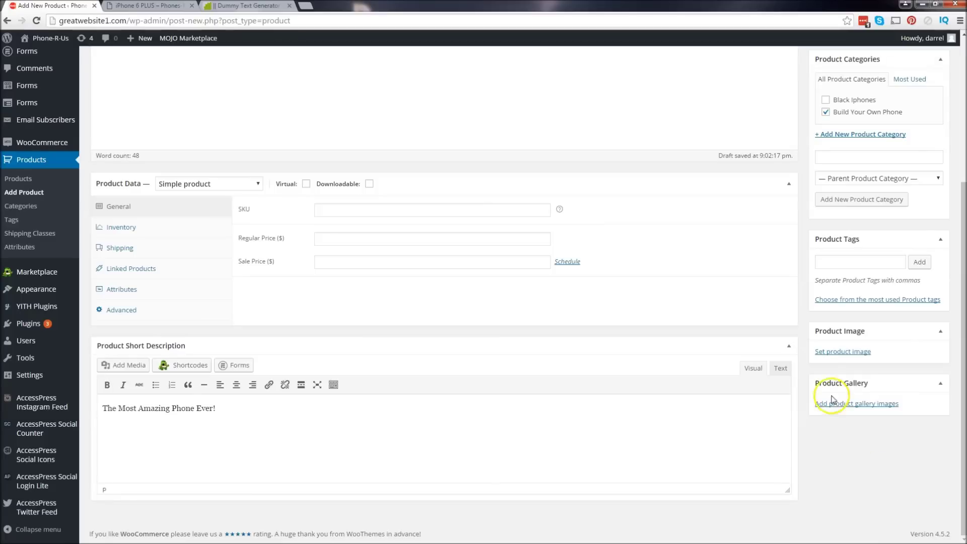
{"action": "scroll", "coordinate": [670, 396], "scroll_direction": "up", "scroll_amount": 3}
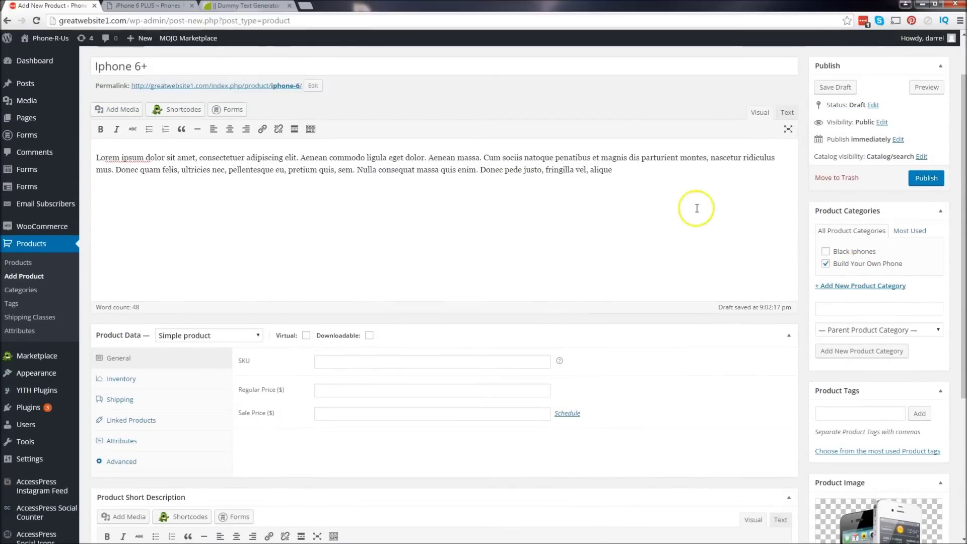
Change the Product Data type to Variable product.
{"action": "scroll", "coordinate": [395, 180], "scroll_direction": "down", "scroll_amount": 2}
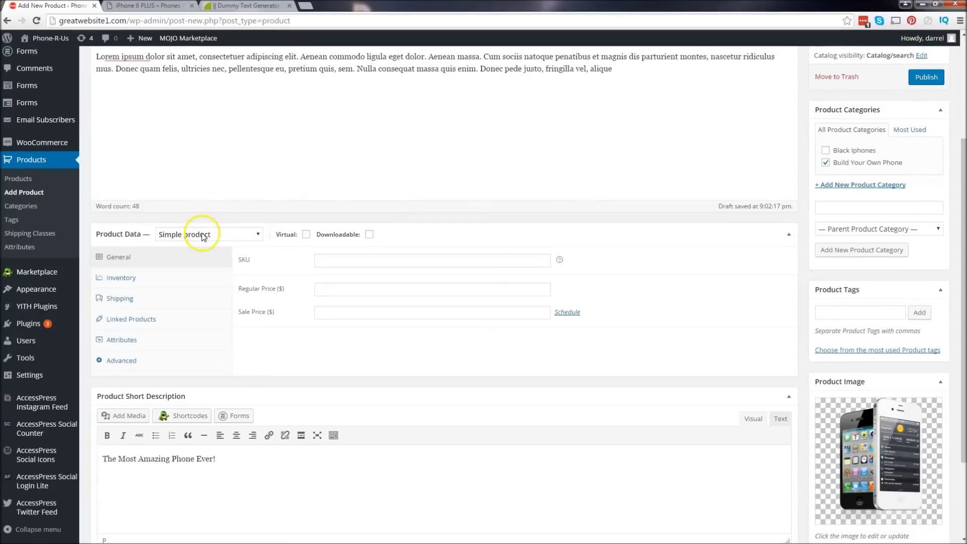
{"action": "left_click", "coordinate": [201, 235]}
{"action": "left_click", "coordinate": [206, 285]}
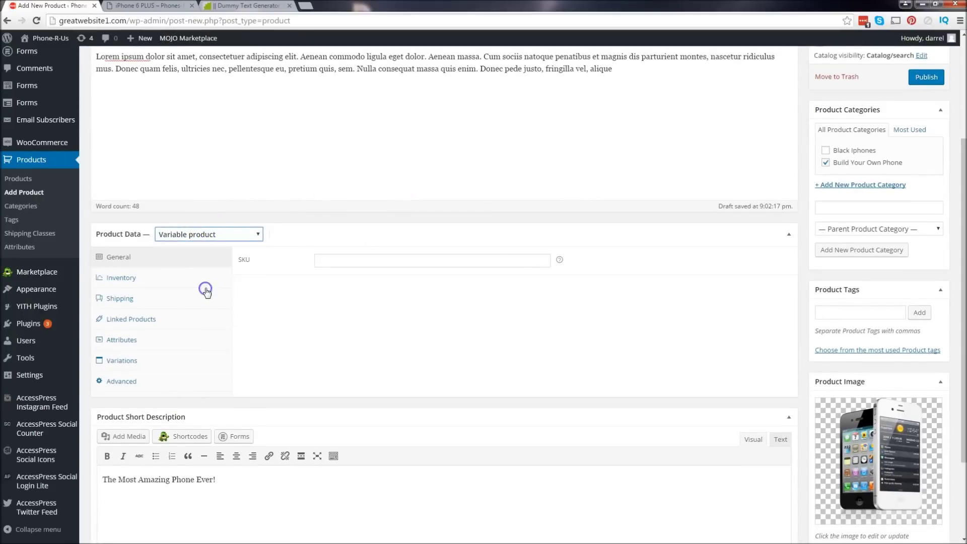
Review the Inventory, Shipping, Linked Products, Attributes and Variations tabs of the product data.
{"action": "left_click", "coordinate": [182, 281]}
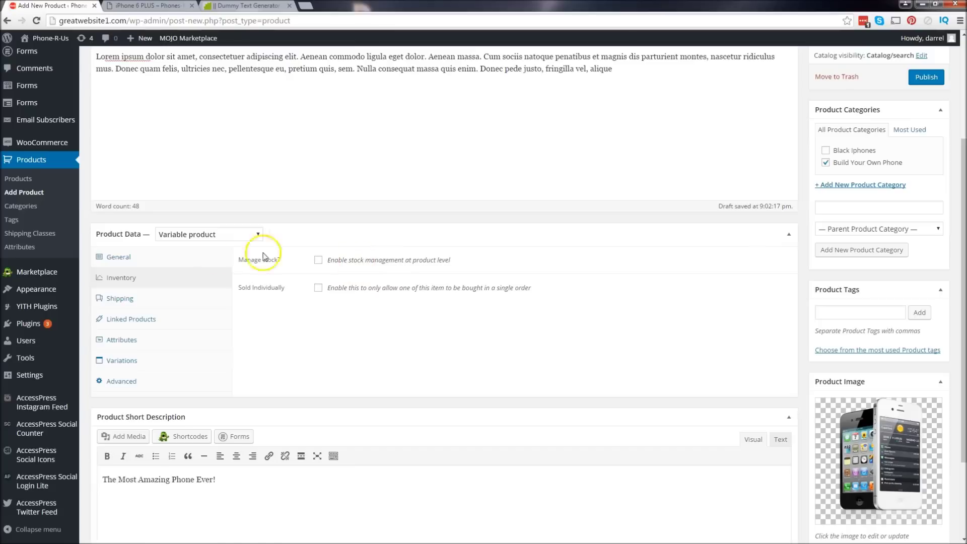
{"action": "left_click", "coordinate": [147, 299]}
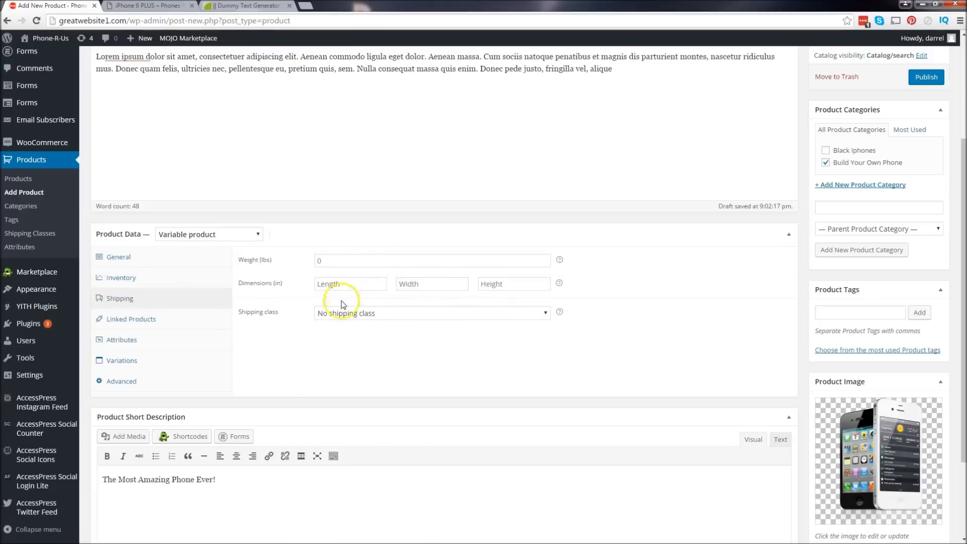
{"action": "left_click", "coordinate": [151, 317]}
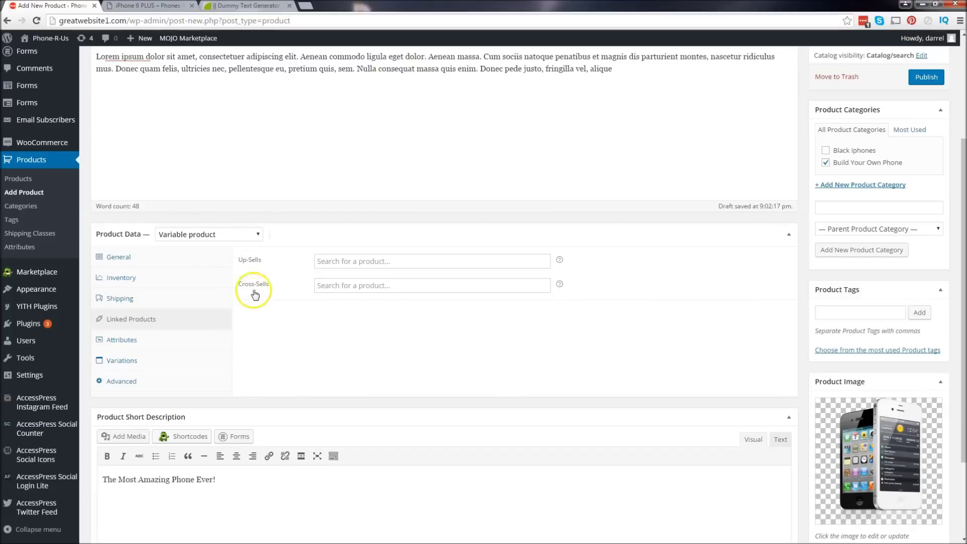
{"action": "left_click", "coordinate": [152, 346]}
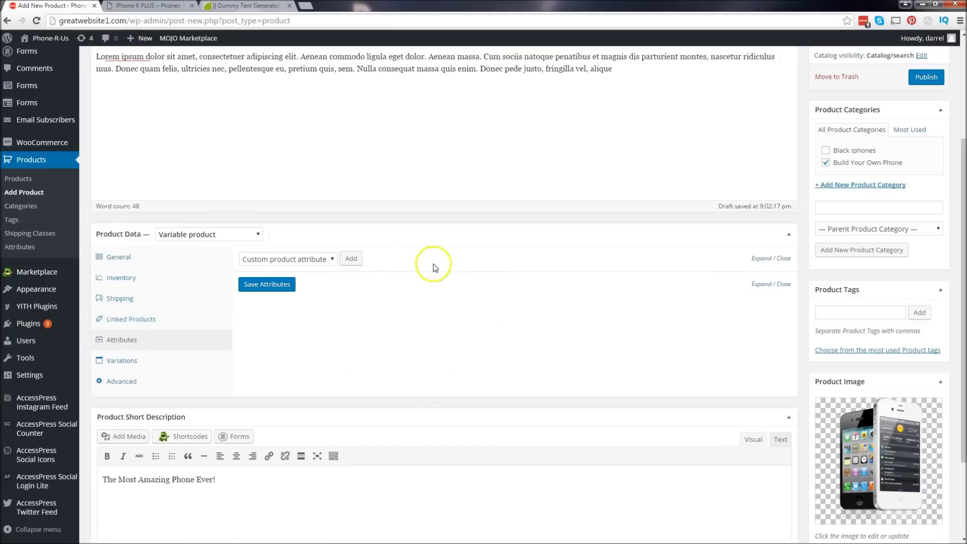
{"action": "left_click", "coordinate": [137, 361]}
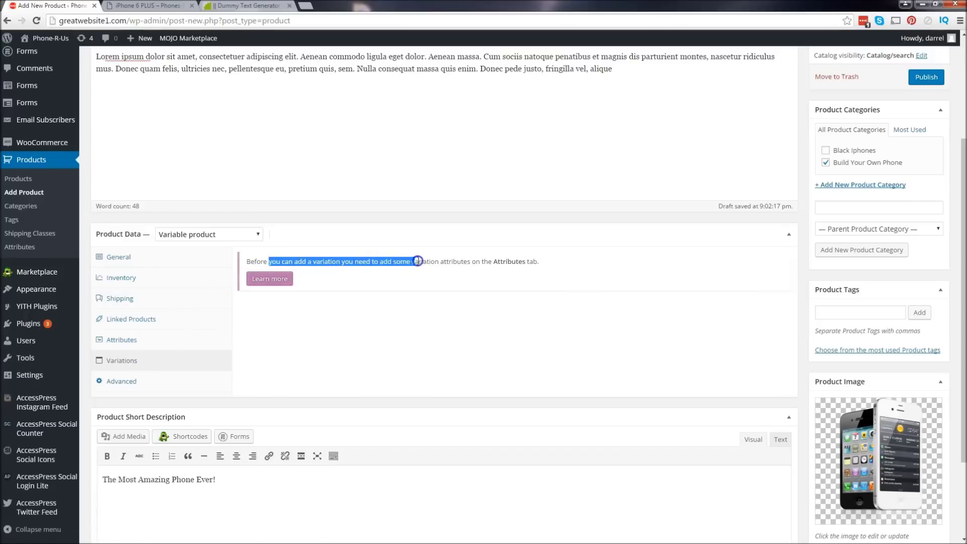
{"action": "left_click_drag", "start_coordinate": [454, 260], "coordinate": [515, 261]}
{"action": "left_click", "coordinate": [551, 262]}
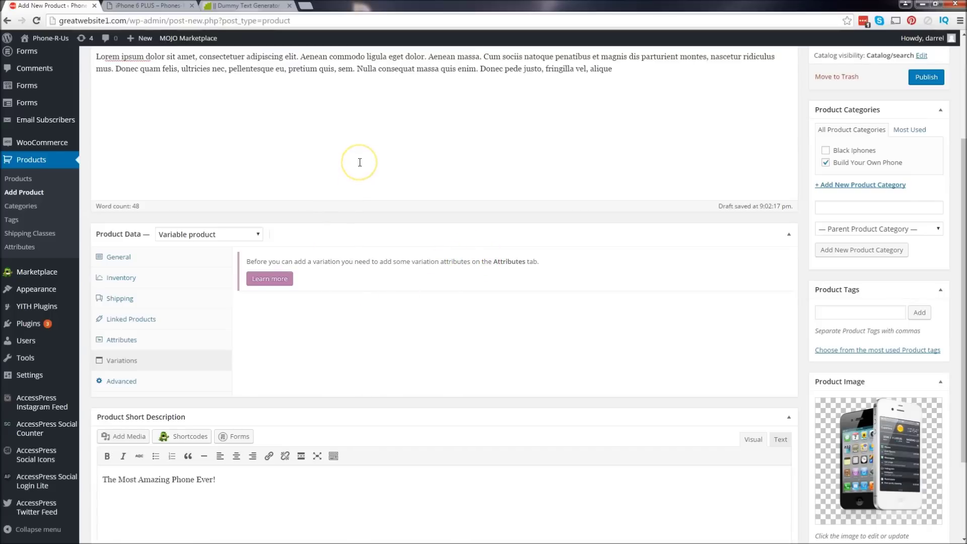
Publish Iphone 6+ and go to Products > Attributes.
{"action": "scroll", "coordinate": [364, 344], "scroll_direction": "up", "scroll_amount": 1}
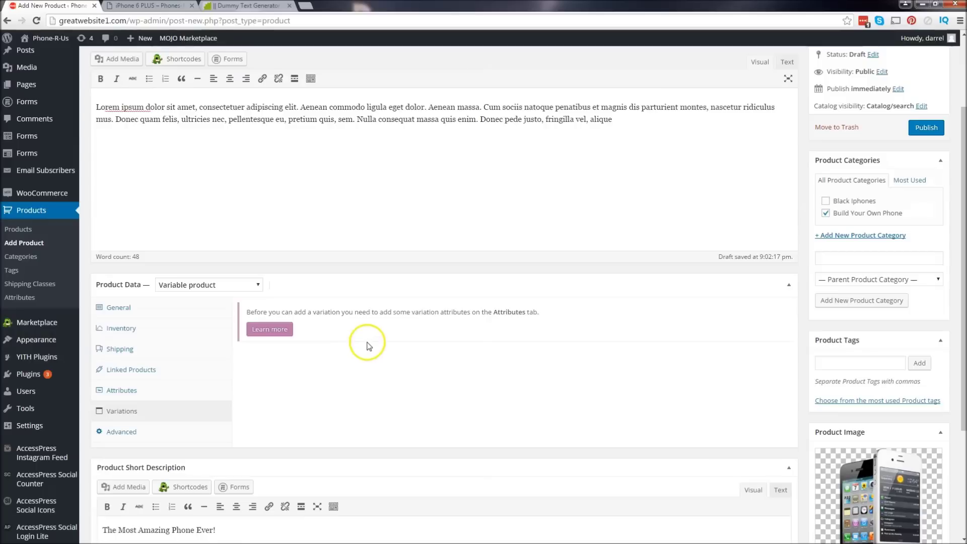
{"action": "left_click", "coordinate": [932, 128]}
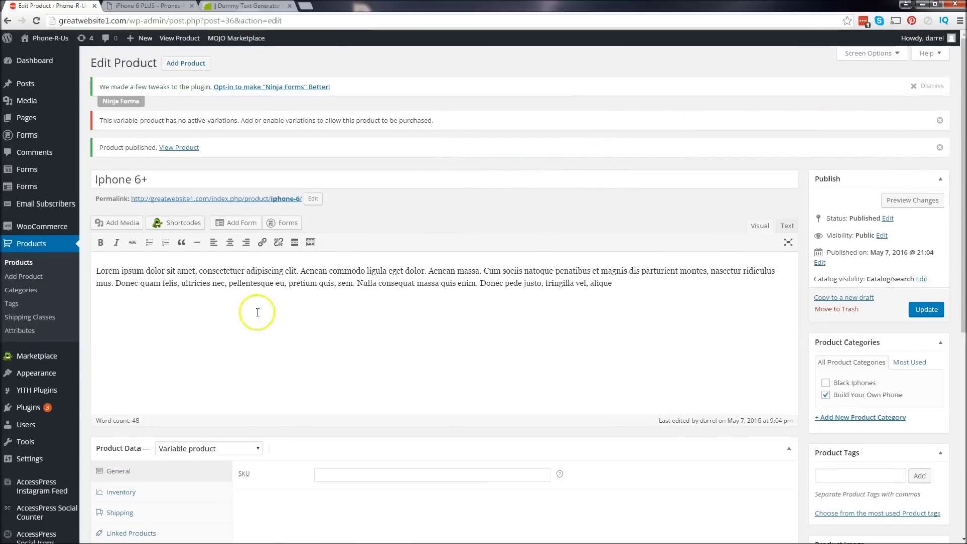
{"action": "scroll", "coordinate": [226, 332], "scroll_direction": "down", "scroll_amount": 6}
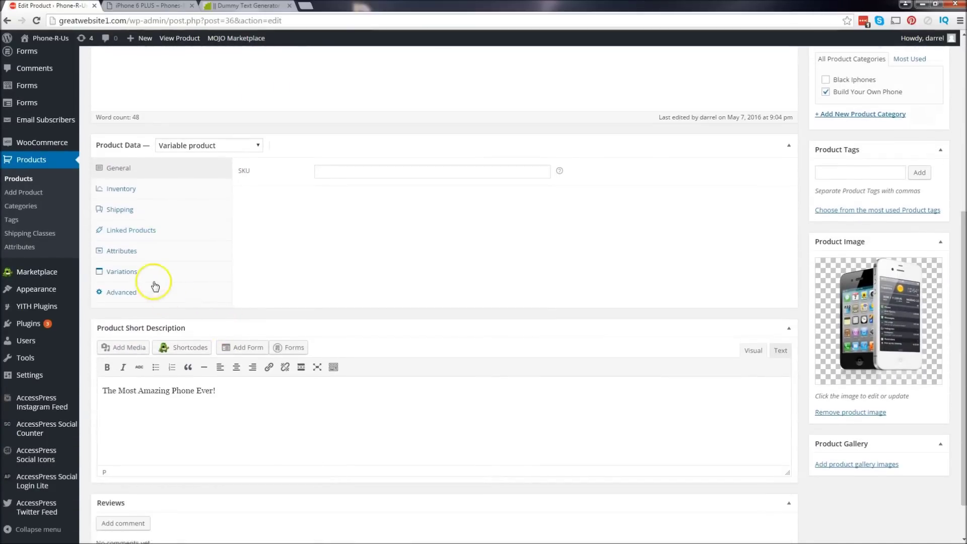
{"action": "left_click", "coordinate": [25, 248]}
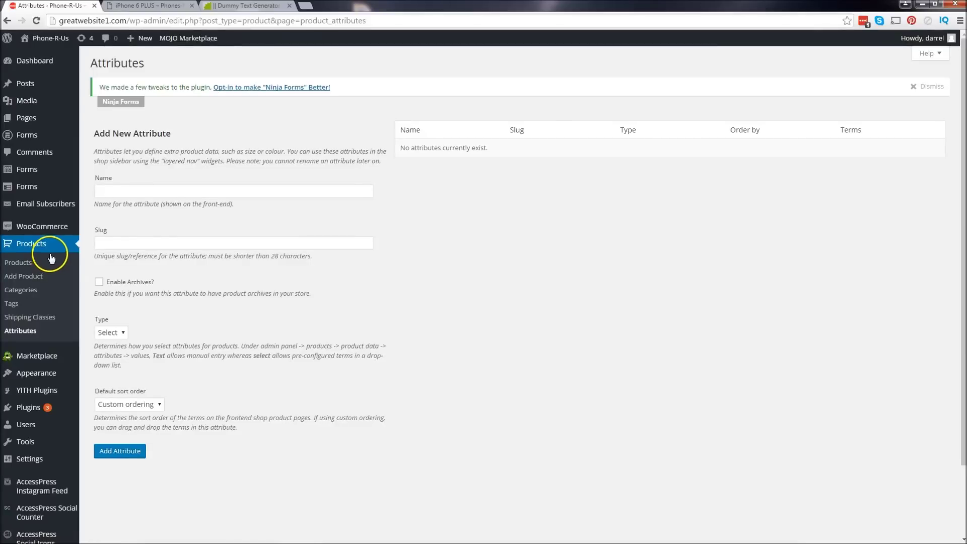
Create the global attribute 'Color' with slug color, type Select and Custom ordering.
{"action": "left_click", "coordinate": [126, 192]}
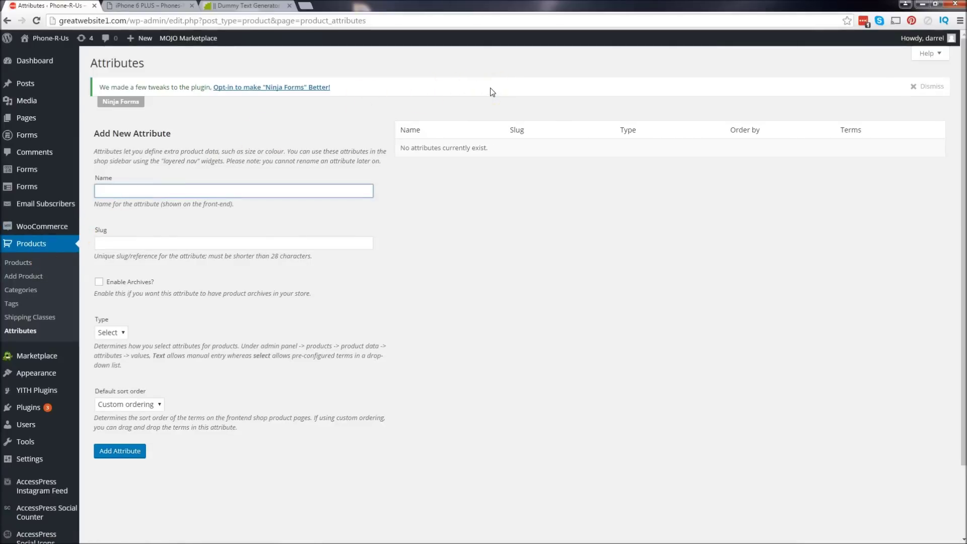
{"action": "type", "text": "Color"}
{"action": "key", "text": "Tab"}
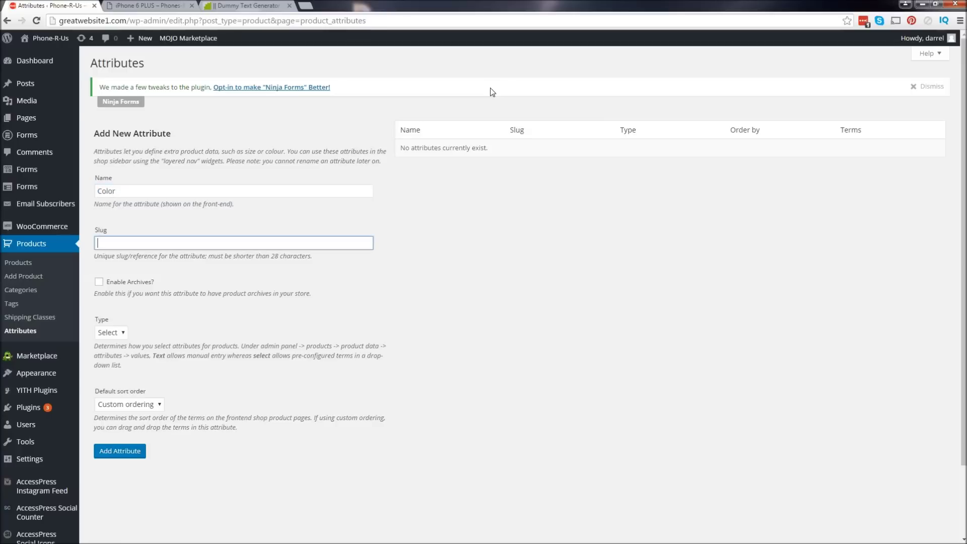
{"action": "type", "text": "Color"}
{"action": "key", "text": "Tab"}
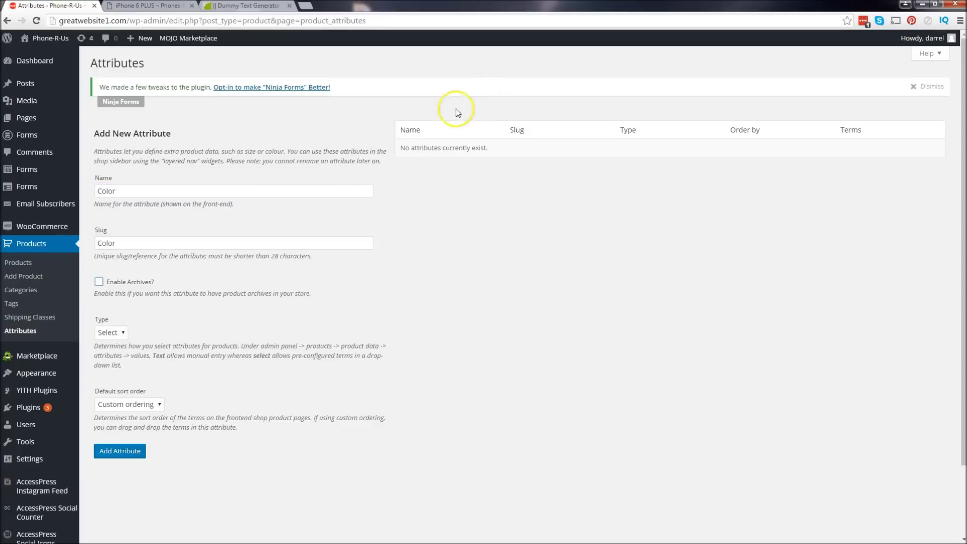
{"action": "left_click", "coordinate": [120, 335]}
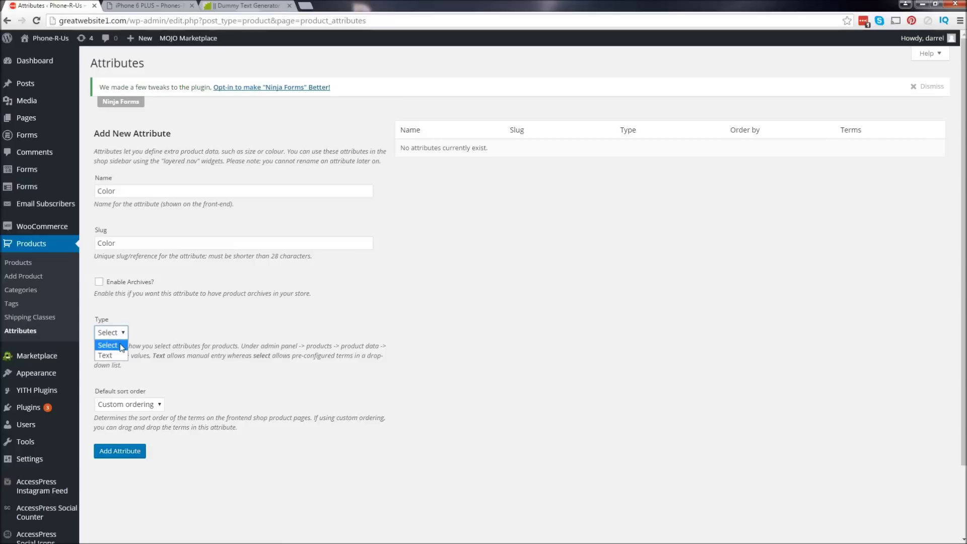
{"action": "left_click", "coordinate": [188, 356]}
{"action": "left_click_drag", "start_coordinate": [179, 359], "coordinate": [222, 359]}
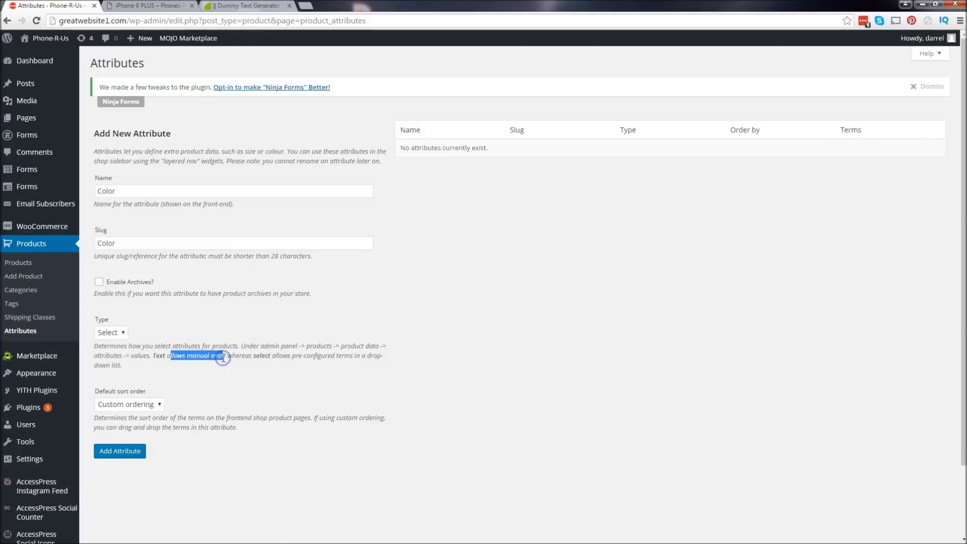
{"action": "left_click", "coordinate": [223, 357]}
{"action": "left_click", "coordinate": [154, 403]}
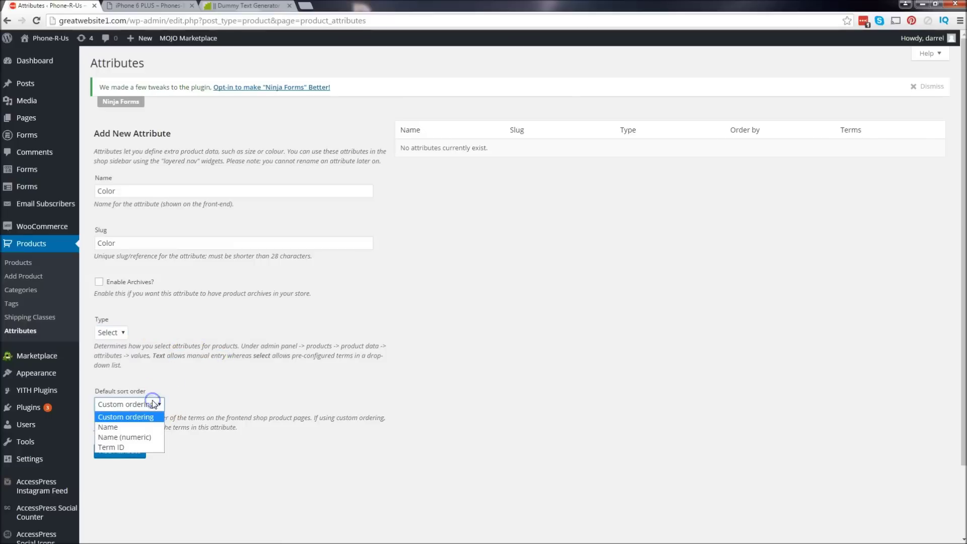
{"action": "left_click", "coordinate": [147, 416]}
{"action": "left_click", "coordinate": [131, 456]}
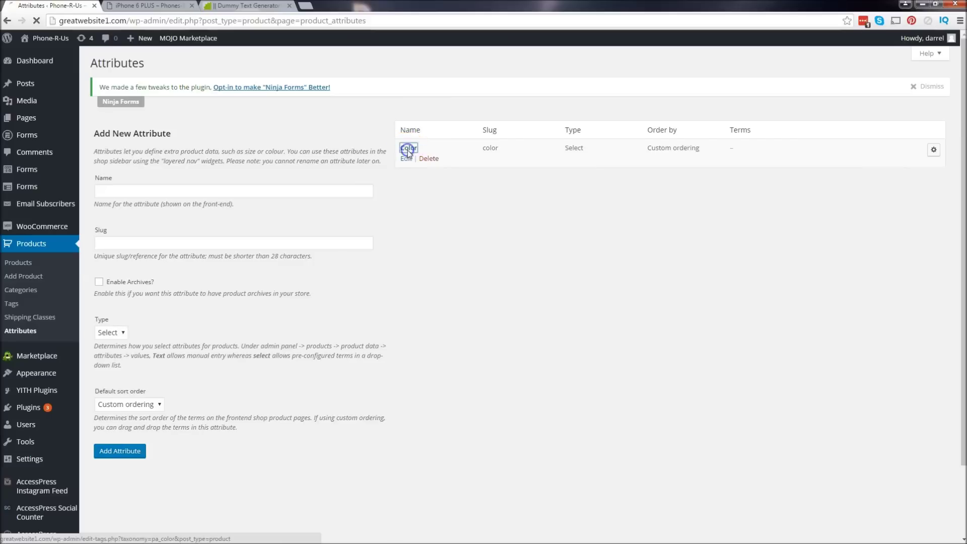
Add Black as a term of the Color attribute.
{"action": "left_click", "coordinate": [254, 162]}
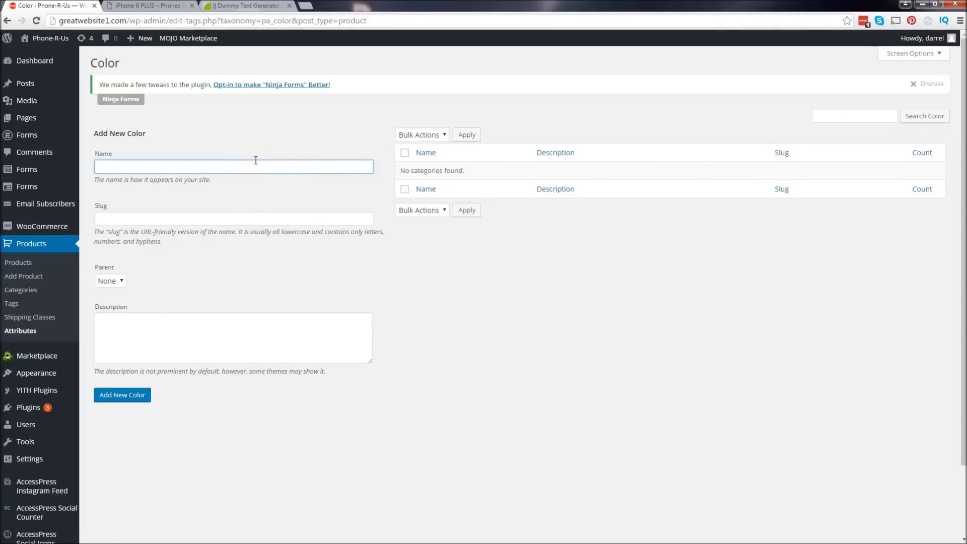
{"action": "key", "text": "Tab"}
{"action": "type", "text": "Bla"}
{"action": "key", "text": "Tab"}
{"action": "left_click", "coordinate": [144, 393]}
Add White as a second Color term.
{"action": "left_click", "coordinate": [221, 171]}
{"action": "key", "text": "Tab"}
{"action": "type", "text": "W"}
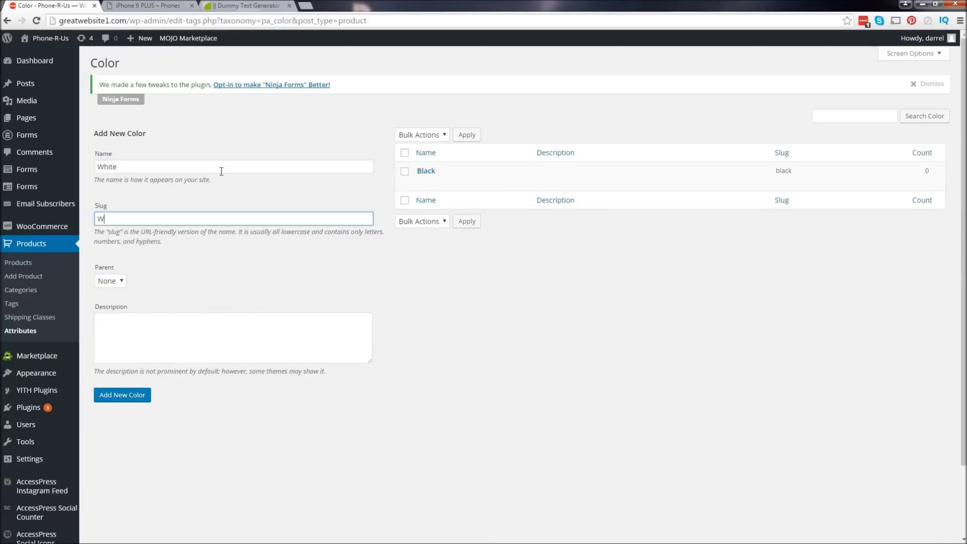
{"action": "left_click", "coordinate": [123, 394]}
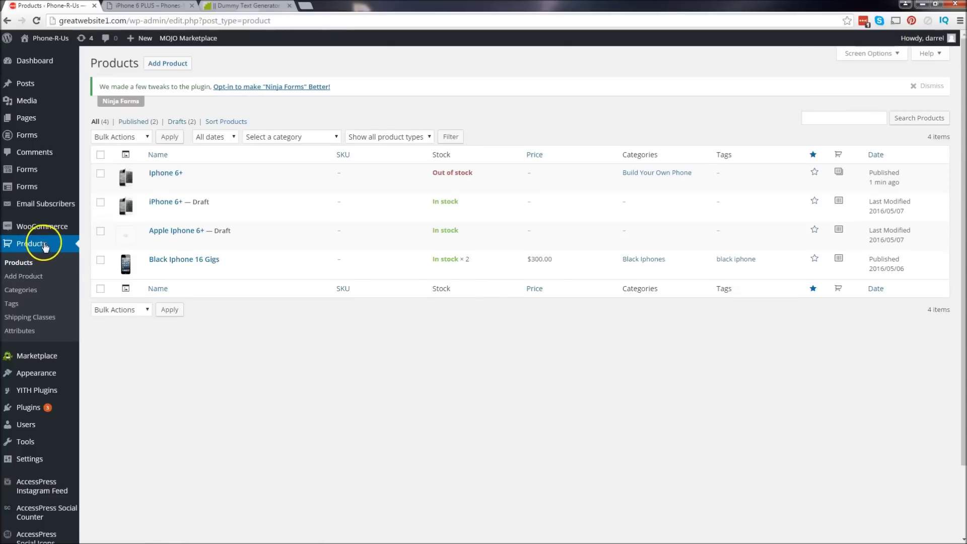
Move the leftover Apple Iphone 6+ and iPhone 6+ drafts to the trash.
{"action": "left_click", "coordinate": [99, 202]}
{"action": "left_click", "coordinate": [238, 241]}
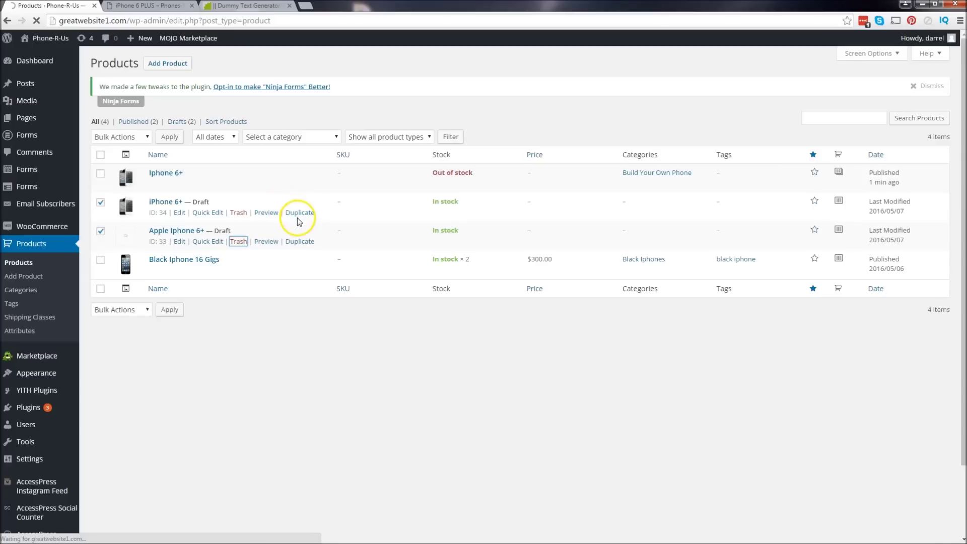
{"action": "left_click", "coordinate": [238, 239]}
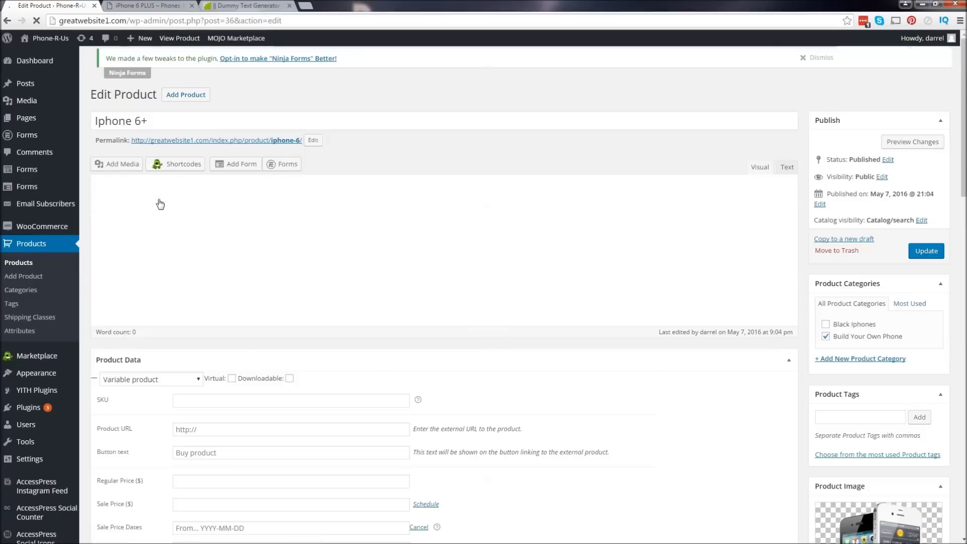
Turn on stock management for the product with a stock quantity of 10.
{"action": "left_click_drag", "start_coordinate": [965, 104], "coordinate": [965, 168]}
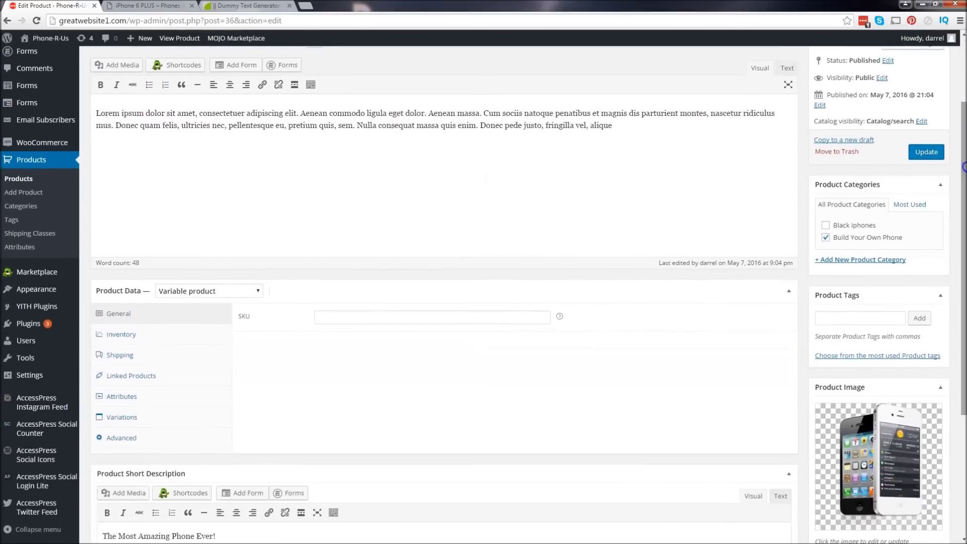
{"action": "left_click", "coordinate": [148, 335]}
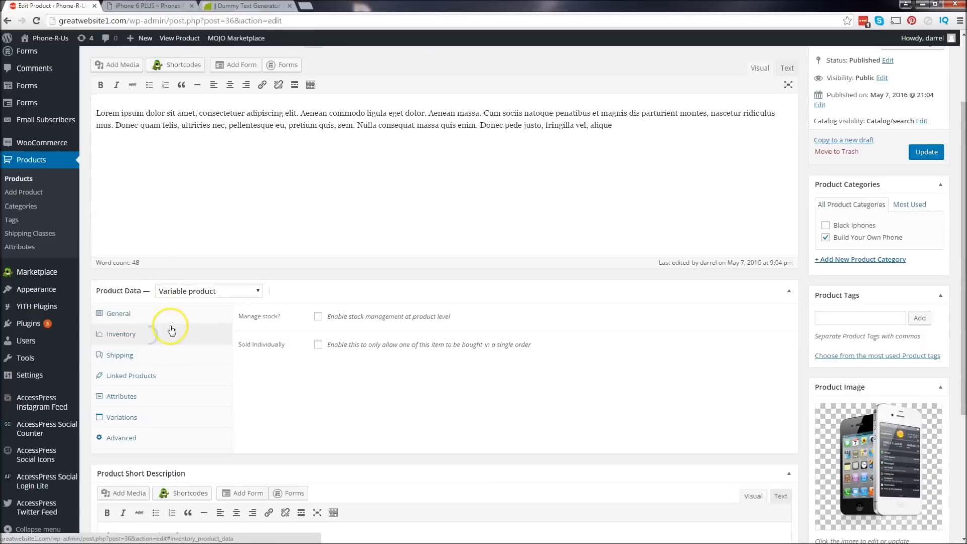
{"action": "left_click", "coordinate": [318, 316]}
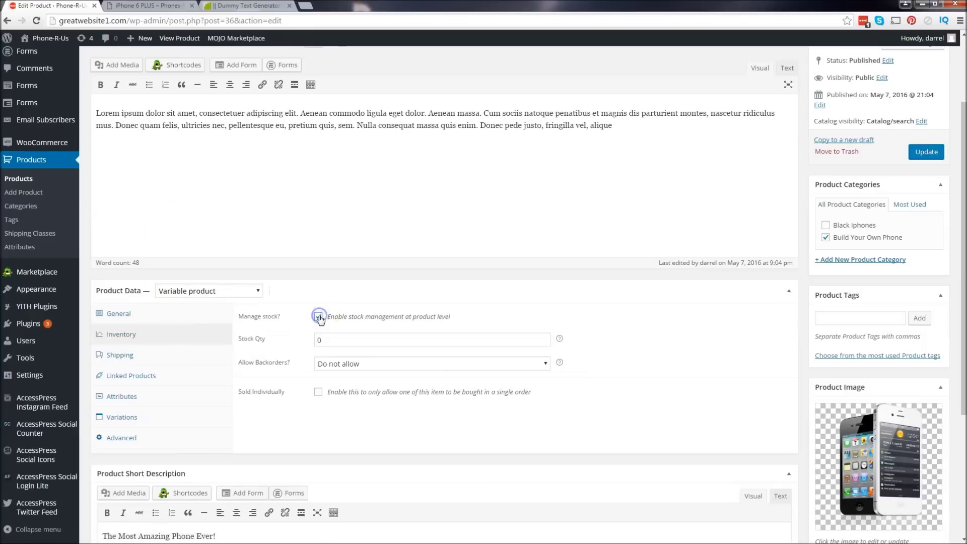
{"action": "double_click", "coordinate": [481, 340]}
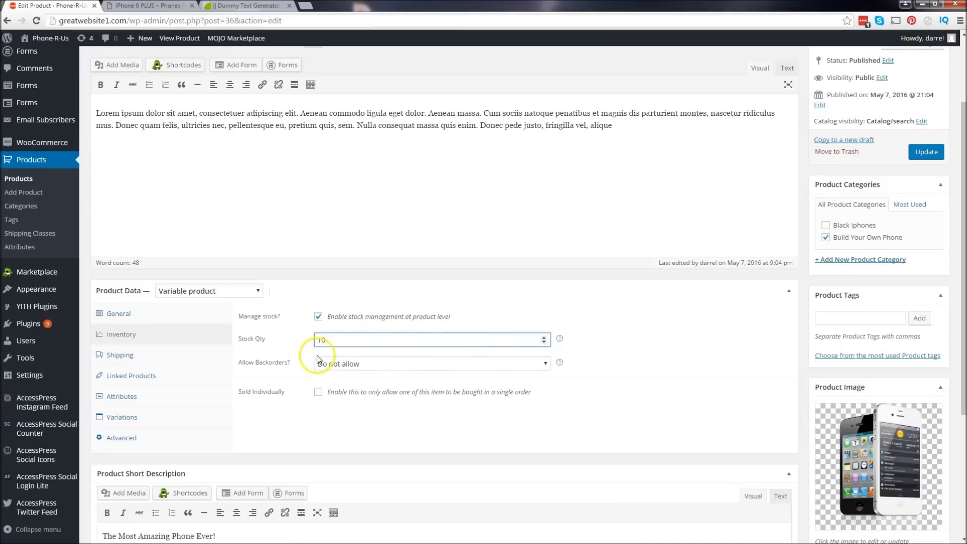
{"action": "left_click", "coordinate": [360, 210]}
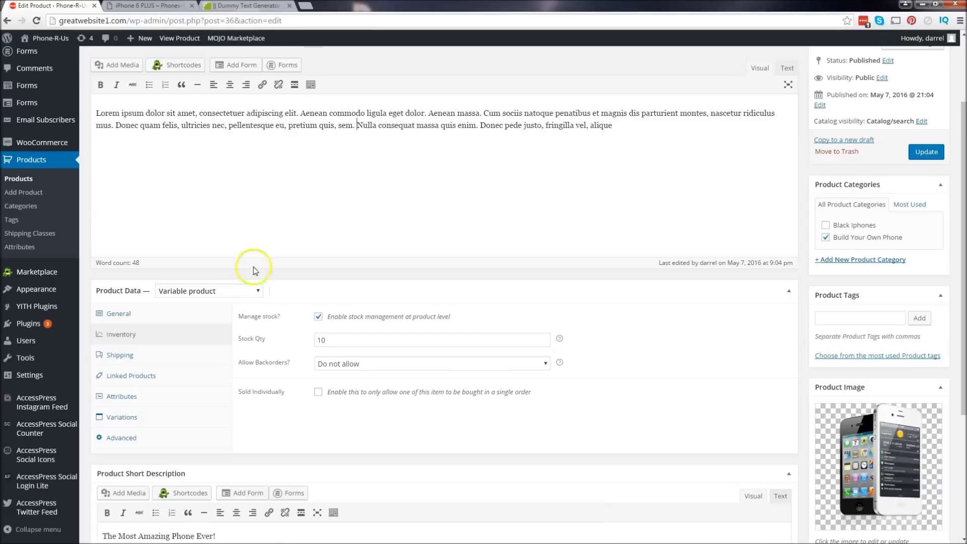
Add the Color attribute with Black and White values, used for variations, and save attributes.
{"action": "left_click", "coordinate": [144, 404]}
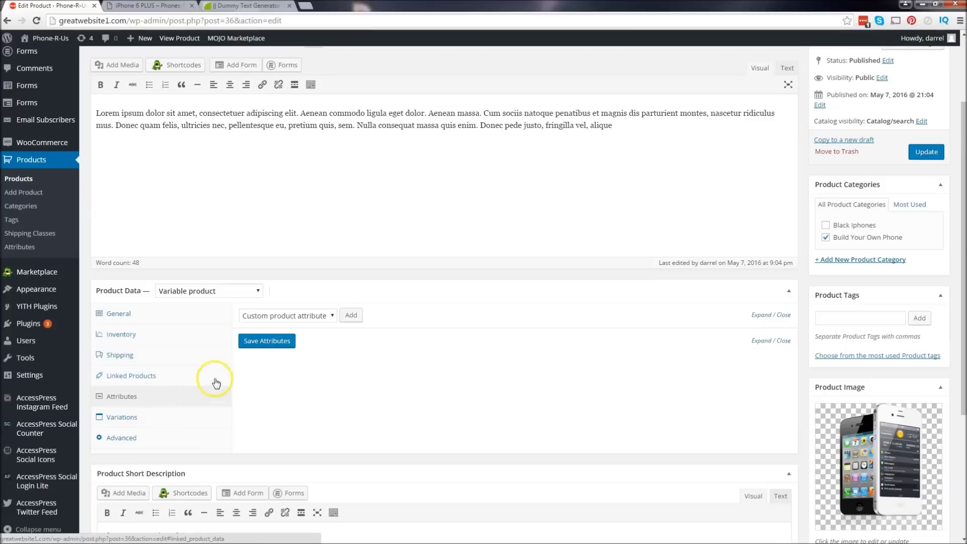
{"action": "left_click", "coordinate": [318, 318]}
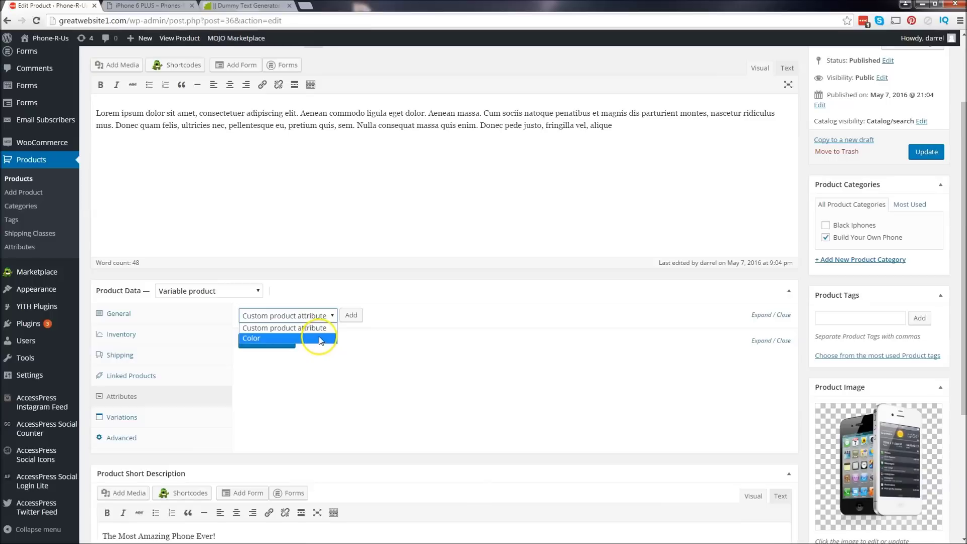
{"action": "left_click", "coordinate": [319, 338]}
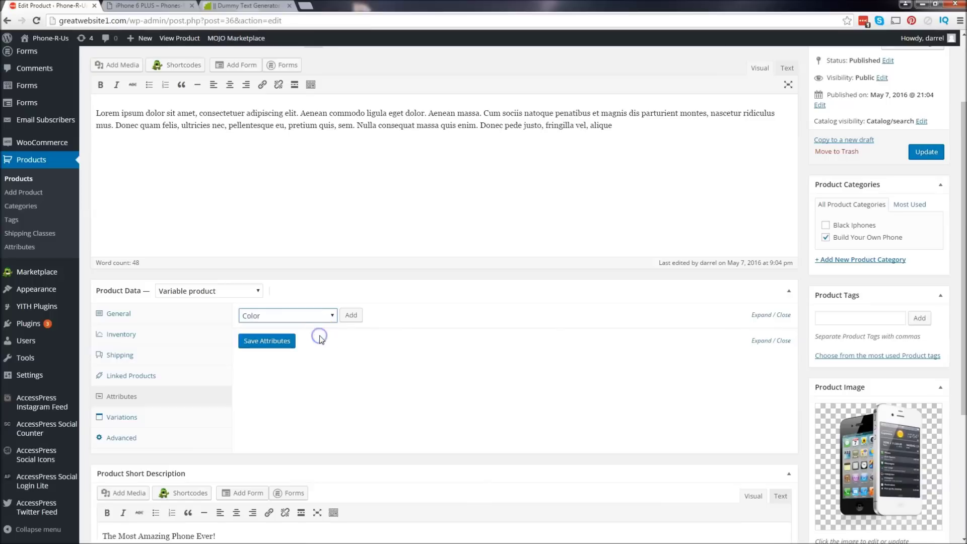
{"action": "left_click", "coordinate": [345, 314]}
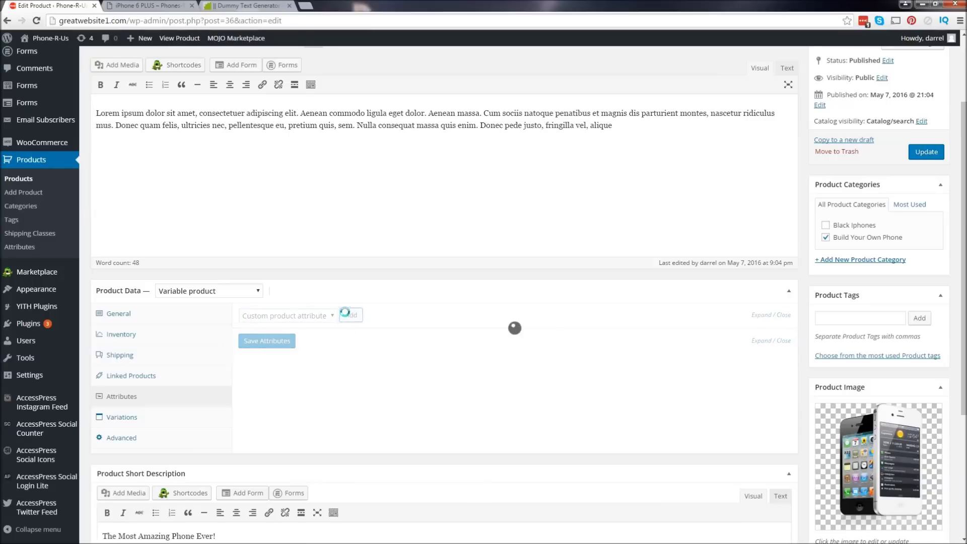
{"action": "scroll", "coordinate": [350, 318], "scroll_direction": "down", "scroll_amount": 1}
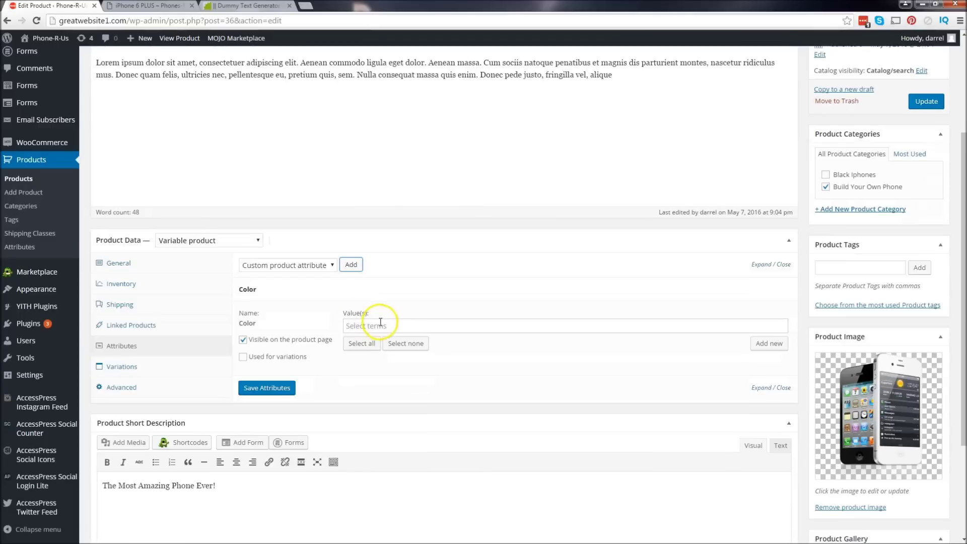
{"action": "left_click", "coordinate": [361, 345]}
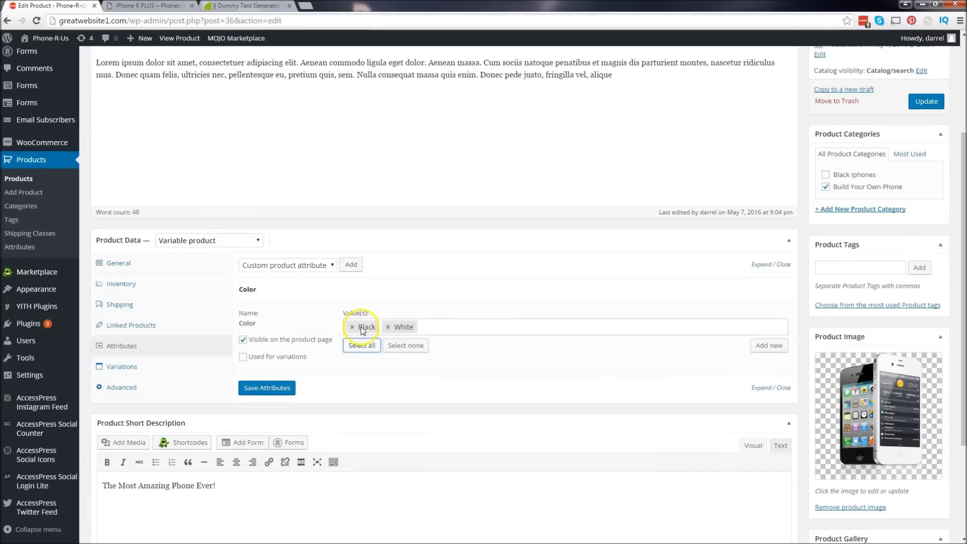
{"action": "left_click", "coordinate": [242, 357]}
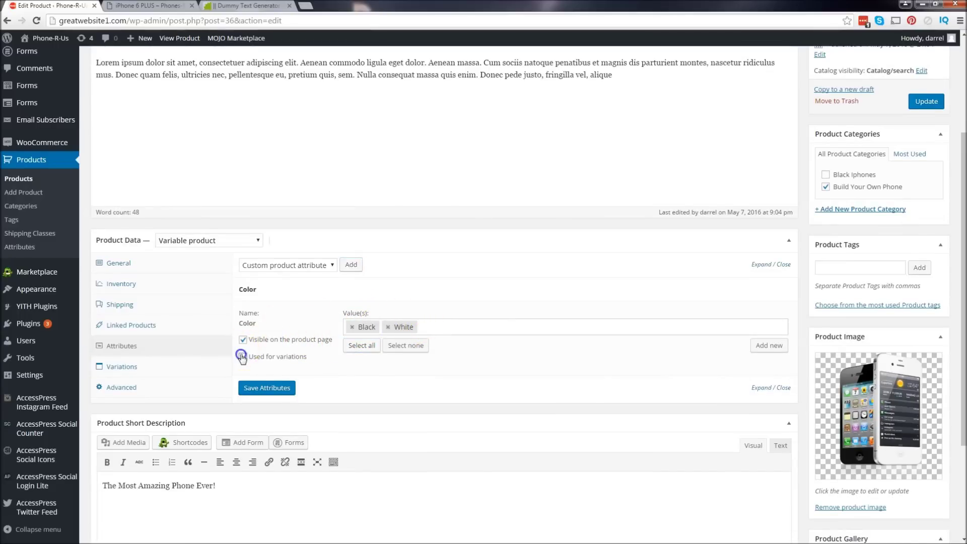
{"action": "left_click", "coordinate": [260, 389]}
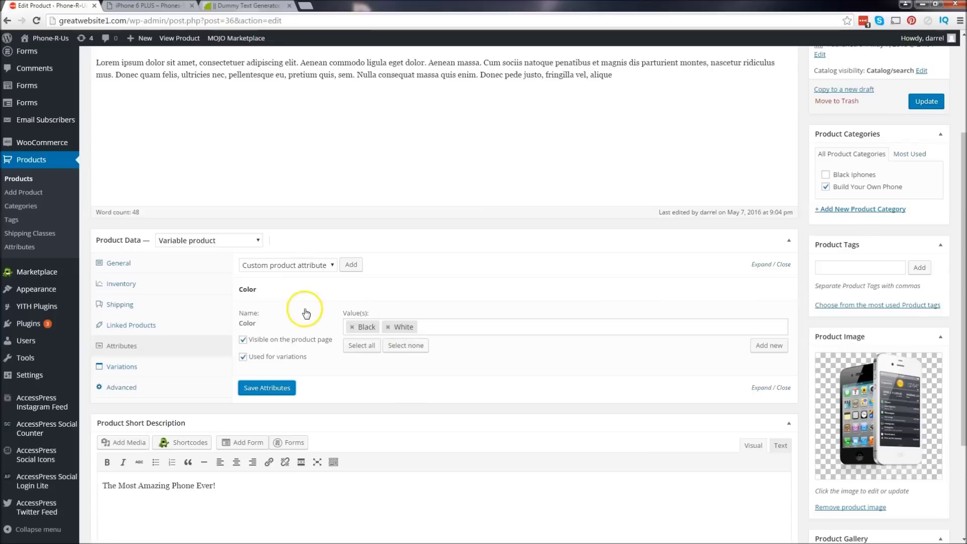
Create variations from all attributes, producing #38 Black and #37 White, and expand Black.
{"action": "left_click", "coordinate": [125, 368]}
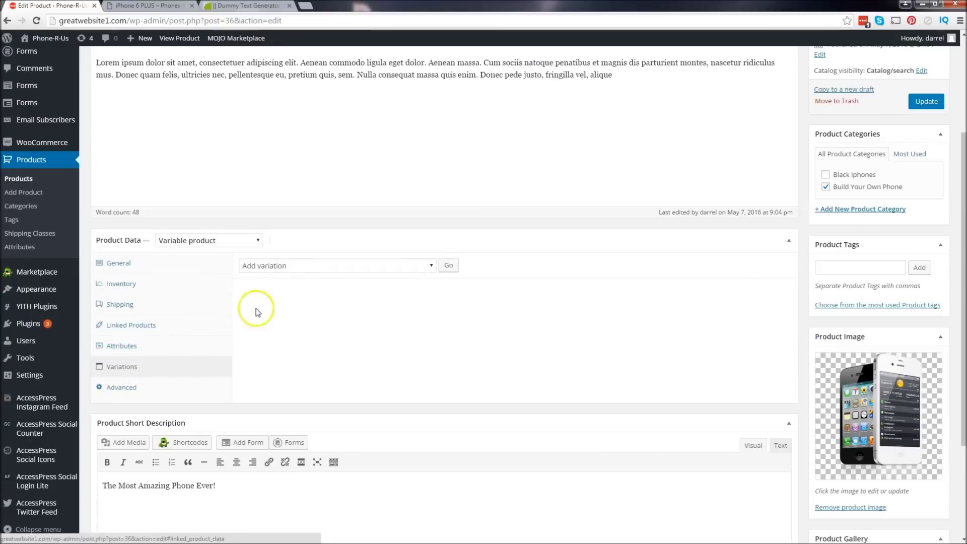
{"action": "left_click", "coordinate": [302, 266]}
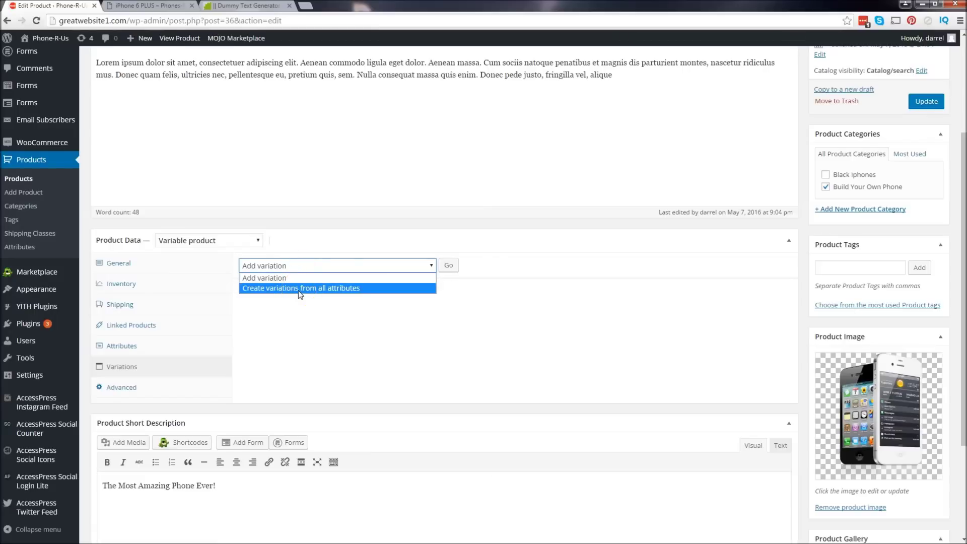
{"action": "left_click", "coordinate": [301, 288]}
{"action": "left_click", "coordinate": [449, 265]}
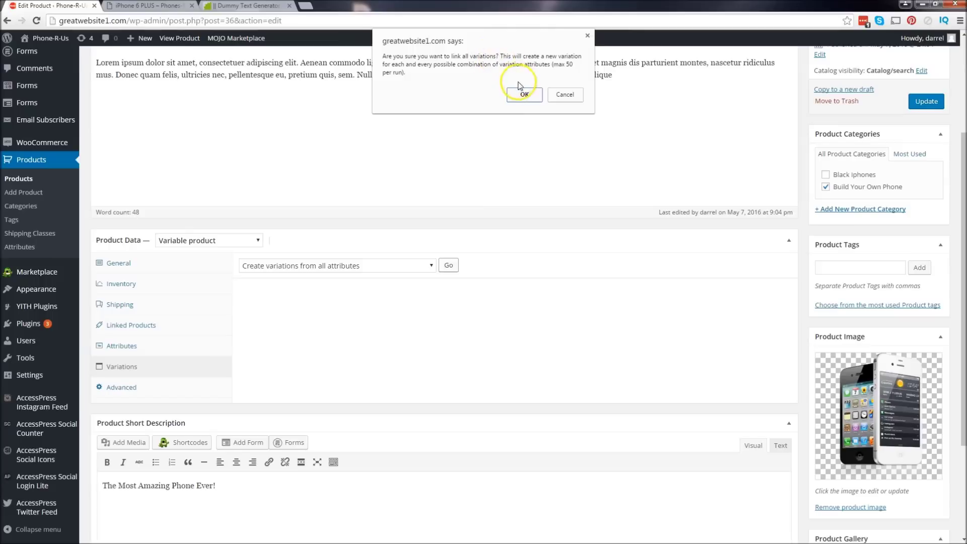
{"action": "left_click", "coordinate": [526, 95]}
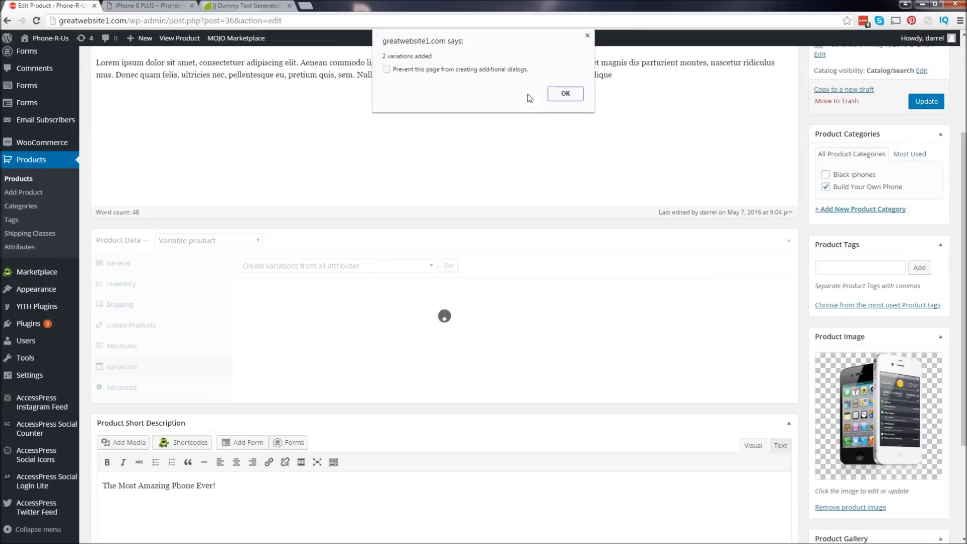
{"action": "left_click", "coordinate": [562, 94]}
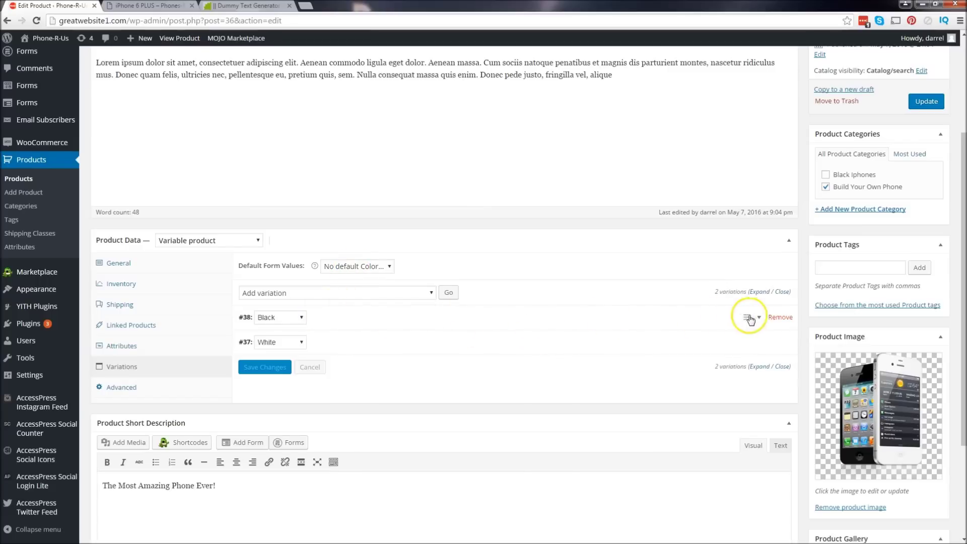
{"action": "left_click", "coordinate": [760, 319]}
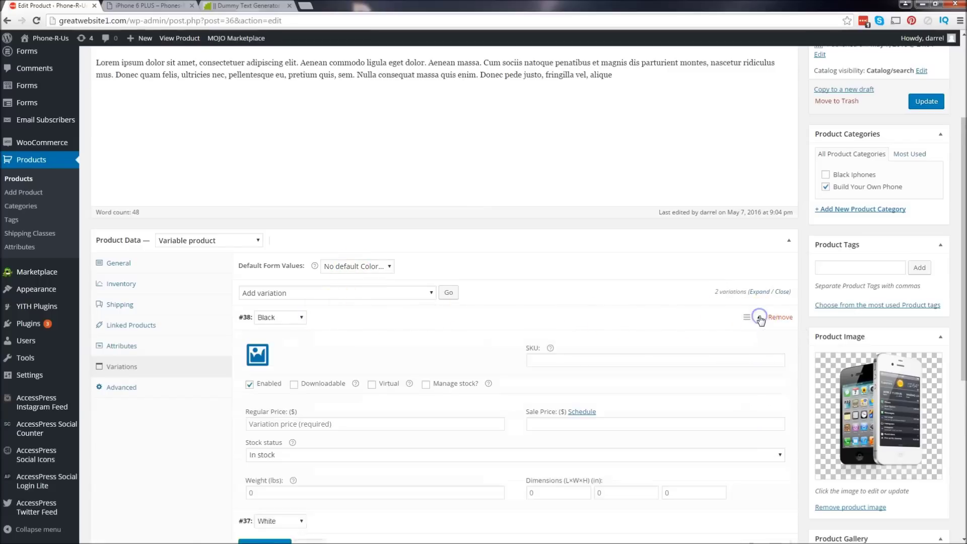
Set the black iPhone picture as the Black variation's image.
{"action": "scroll", "coordinate": [544, 310], "scroll_direction": "down", "scroll_amount": 3}
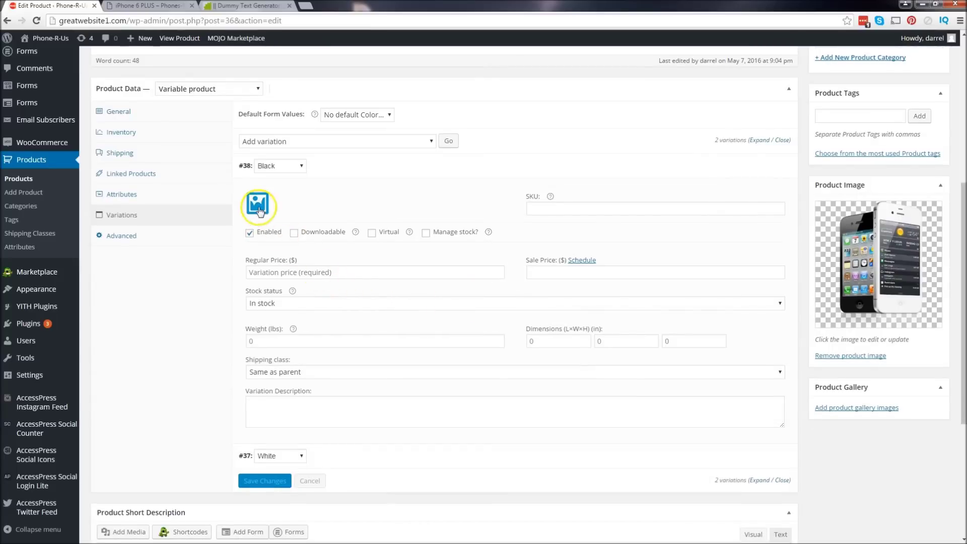
{"action": "left_click", "coordinate": [257, 203]}
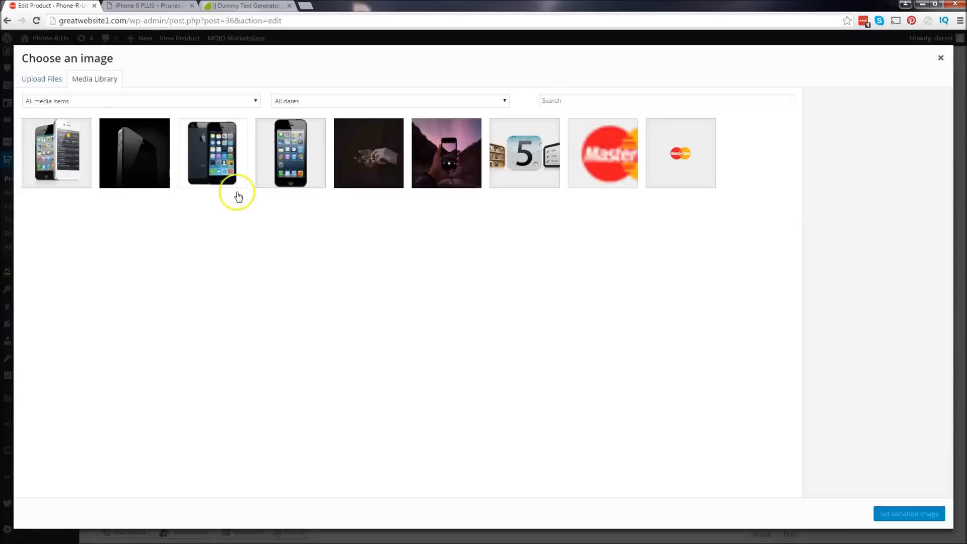
{"action": "left_click", "coordinate": [282, 149]}
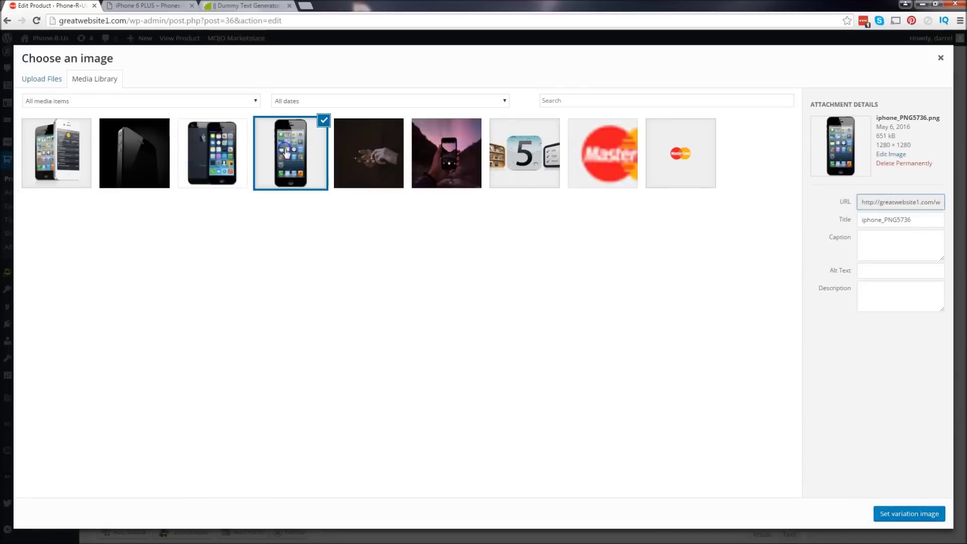
{"action": "left_click", "coordinate": [910, 513]}
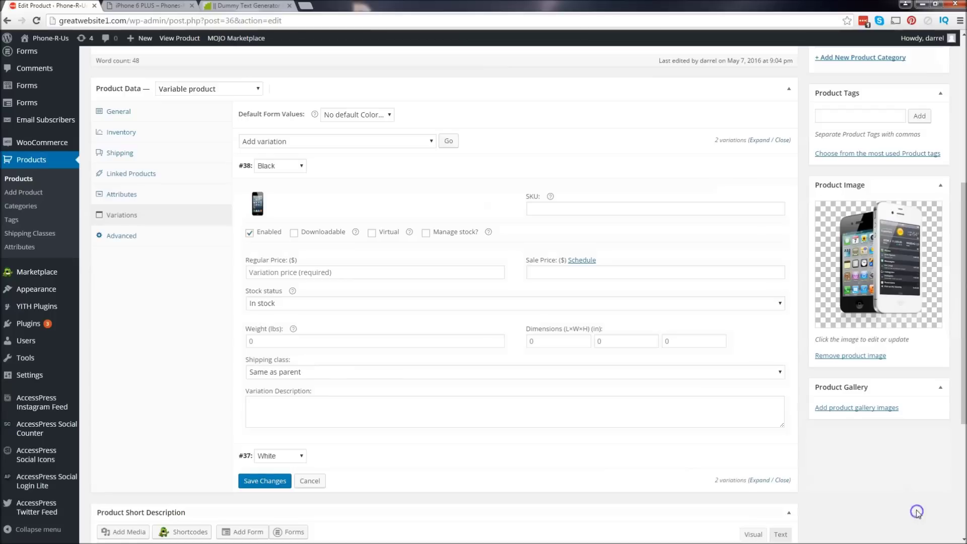
Give the Black variation a regular price of 100.
{"action": "left_click", "coordinate": [366, 273]}
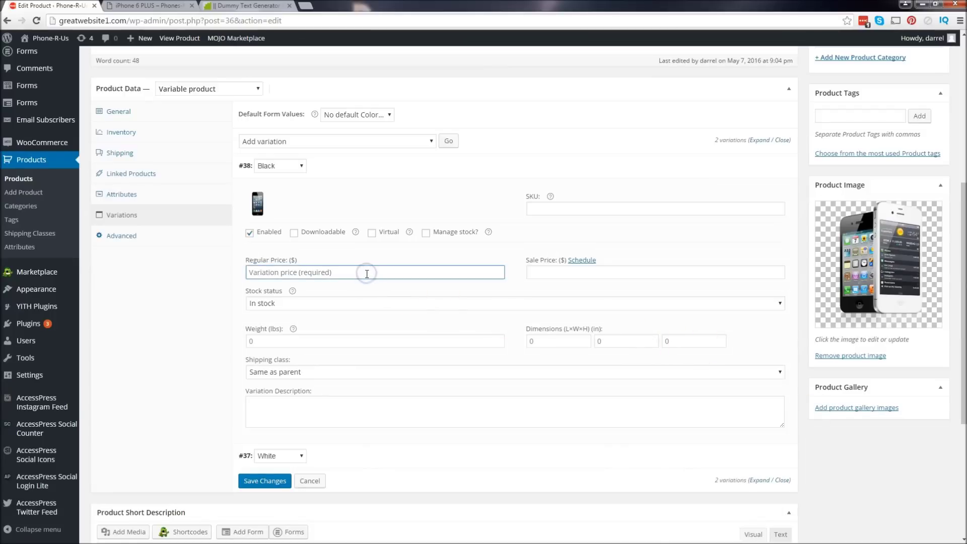
{"action": "scroll", "coordinate": [385, 303], "scroll_direction": "up", "scroll_amount": 1}
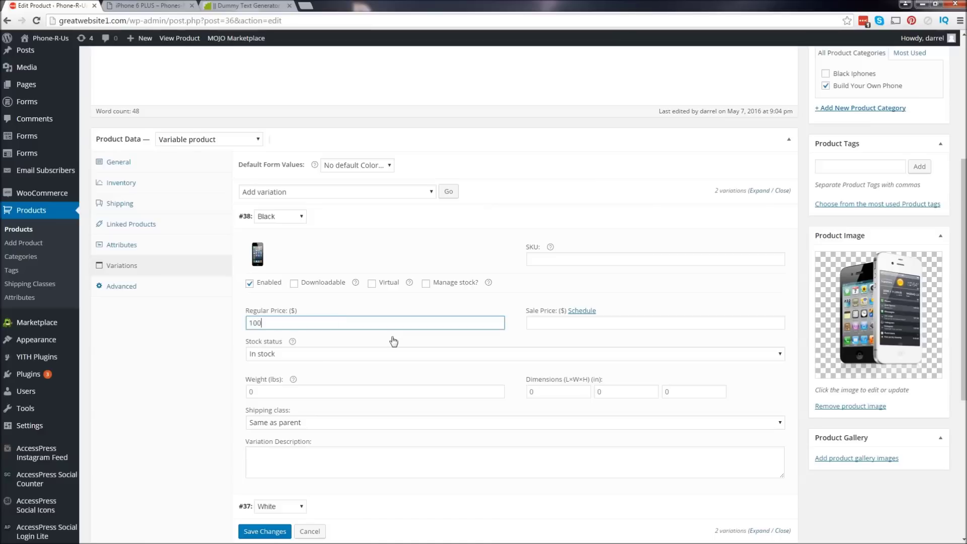
{"action": "key", "text": "Tab"}
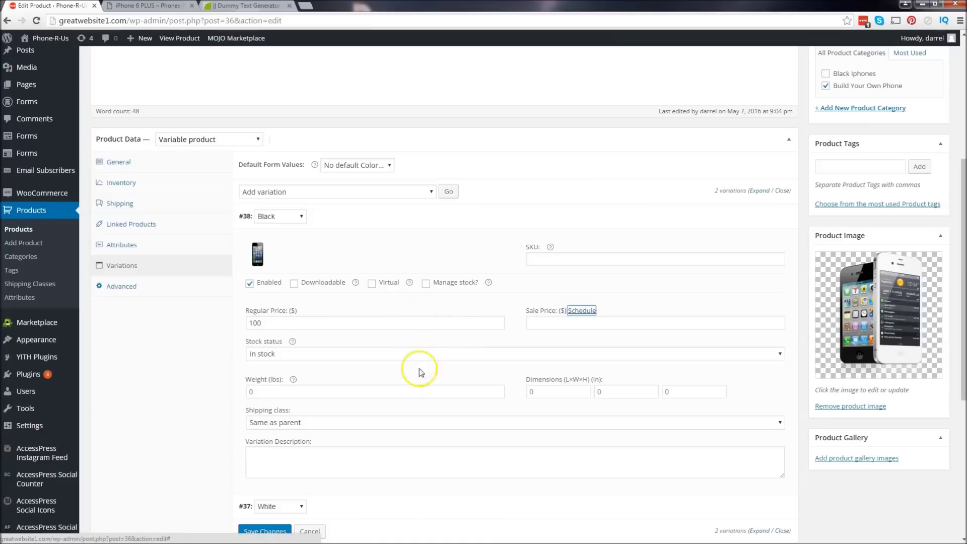
{"action": "scroll", "coordinate": [347, 428], "scroll_direction": "down", "scroll_amount": 2}
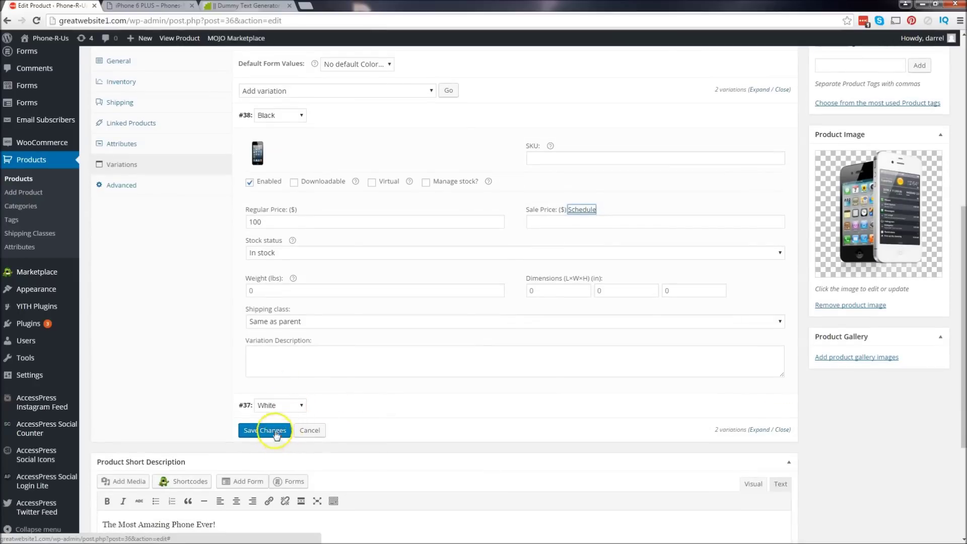
{"action": "scroll", "coordinate": [648, 251], "scroll_direction": "up", "scroll_amount": 3}
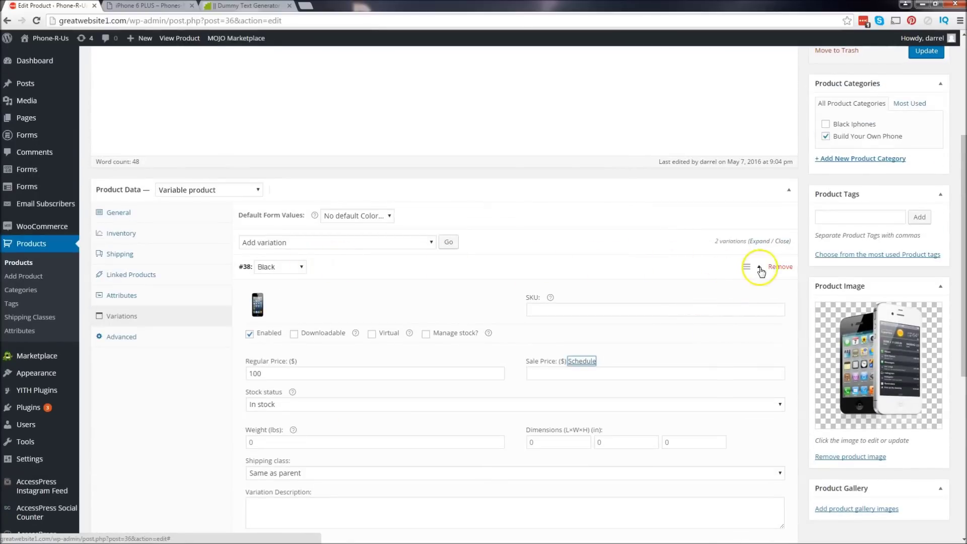
{"action": "left_click", "coordinate": [759, 267]}
Expand the White variation and upload the apple white 32 gigs picture for its image.
{"action": "mouse_move", "coordinate": [760, 295]}
{"action": "left_click", "coordinate": [760, 291]}
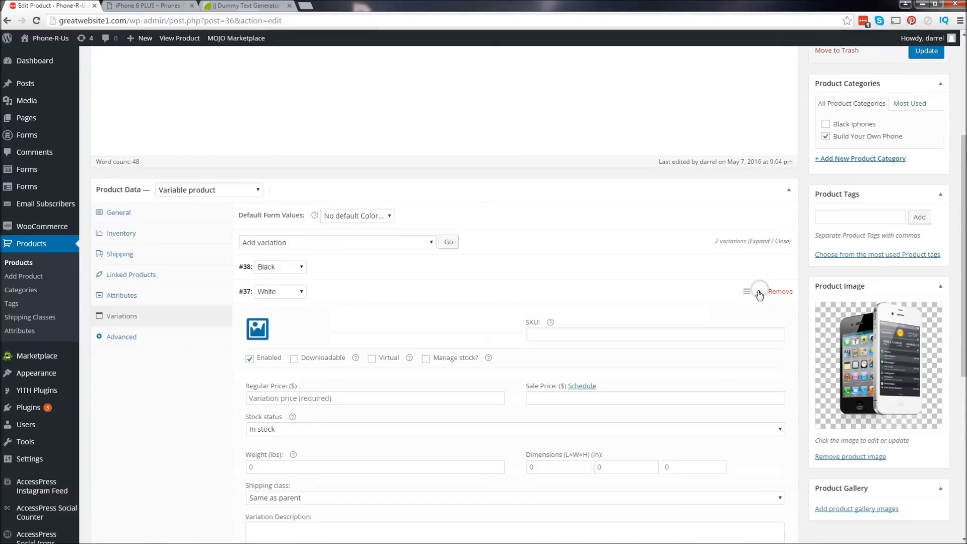
{"action": "left_click", "coordinate": [259, 325]}
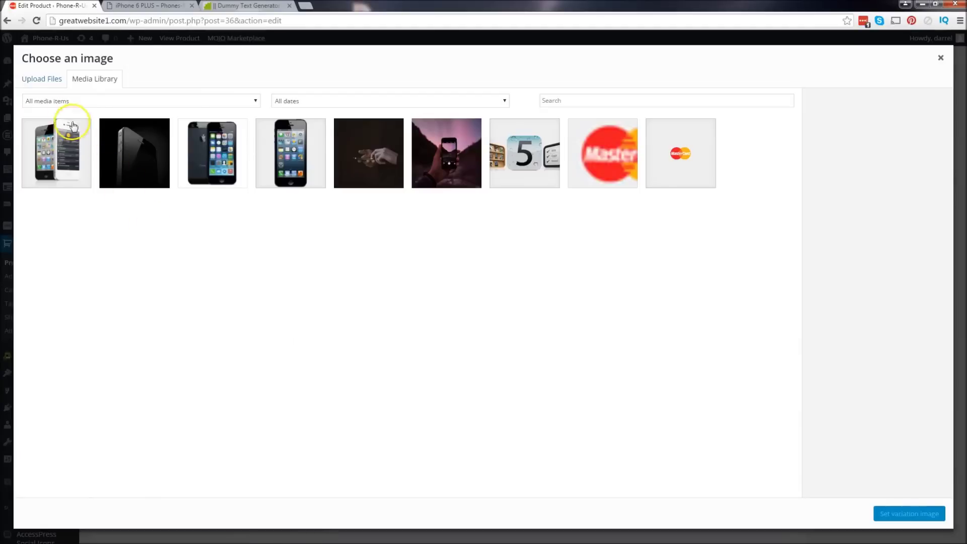
{"action": "left_click", "coordinate": [31, 79]}
{"action": "left_click", "coordinate": [472, 263]}
{"action": "double_click", "coordinate": [293, 103]}
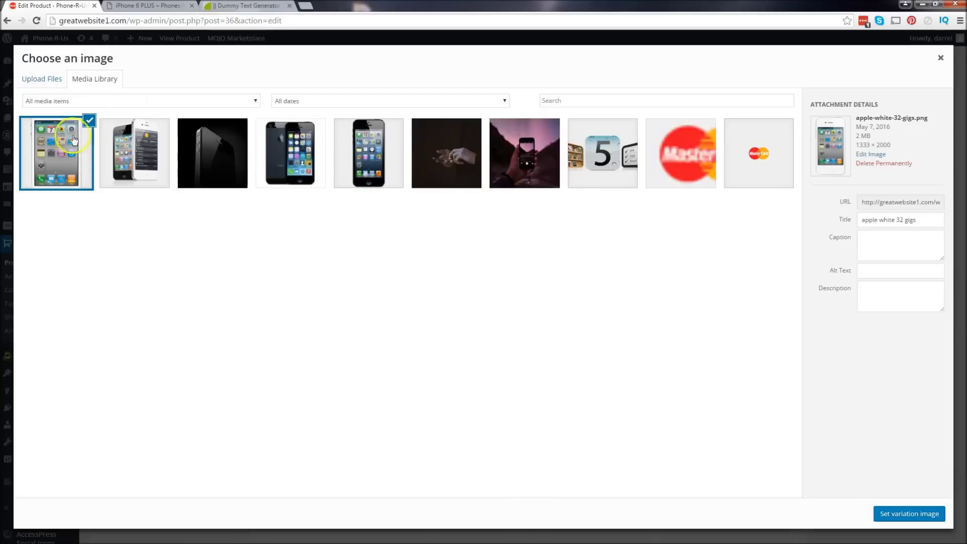
Upload 301505-apple-iphone-5-at-t.jpg and set it as the White variation's image.
{"action": "left_click", "coordinate": [34, 77]}
{"action": "left_click", "coordinate": [493, 261]}
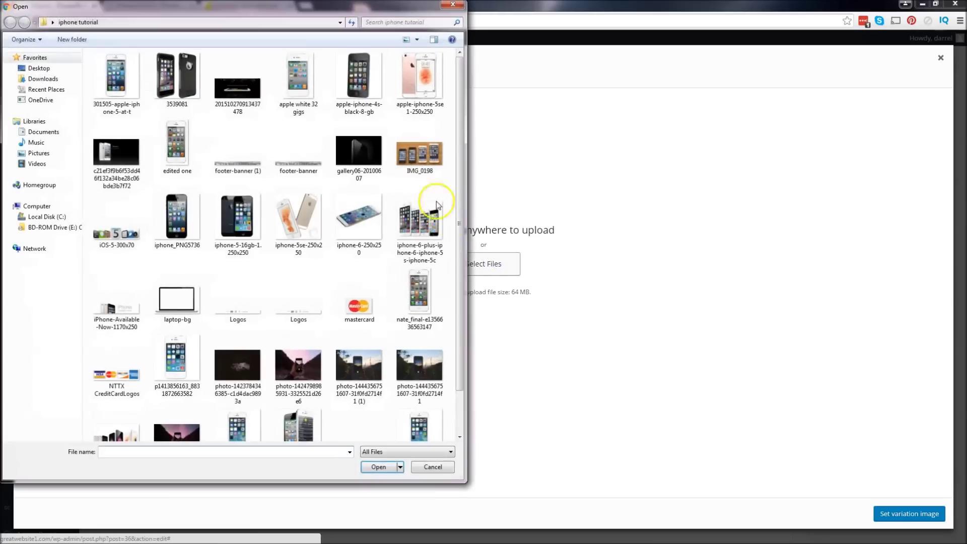
{"action": "left_click", "coordinate": [302, 83]}
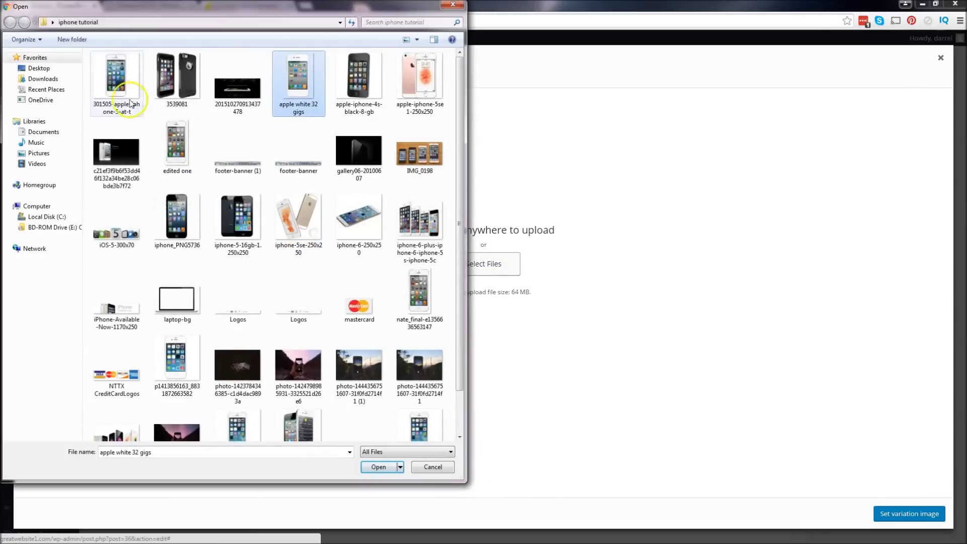
{"action": "double_click", "coordinate": [129, 104]}
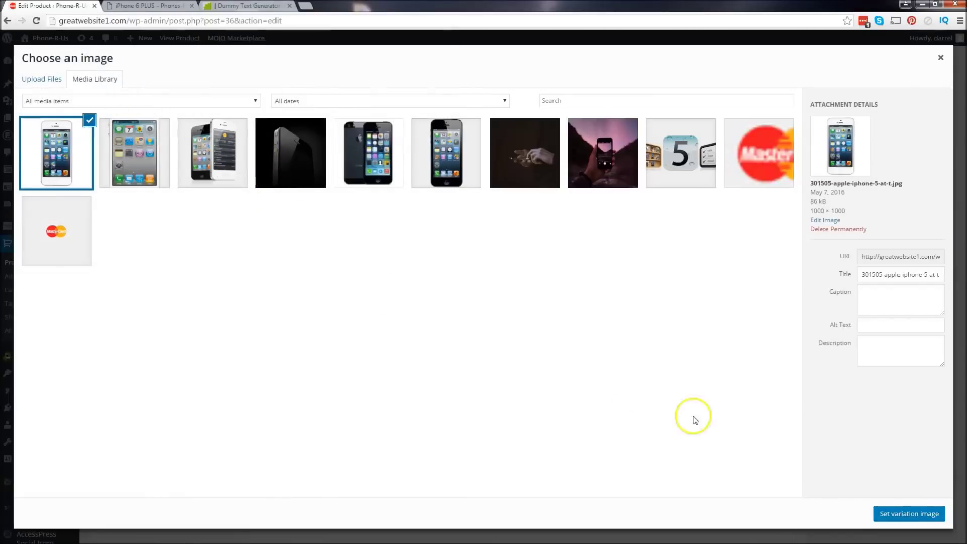
{"action": "left_click", "coordinate": [910, 516]}
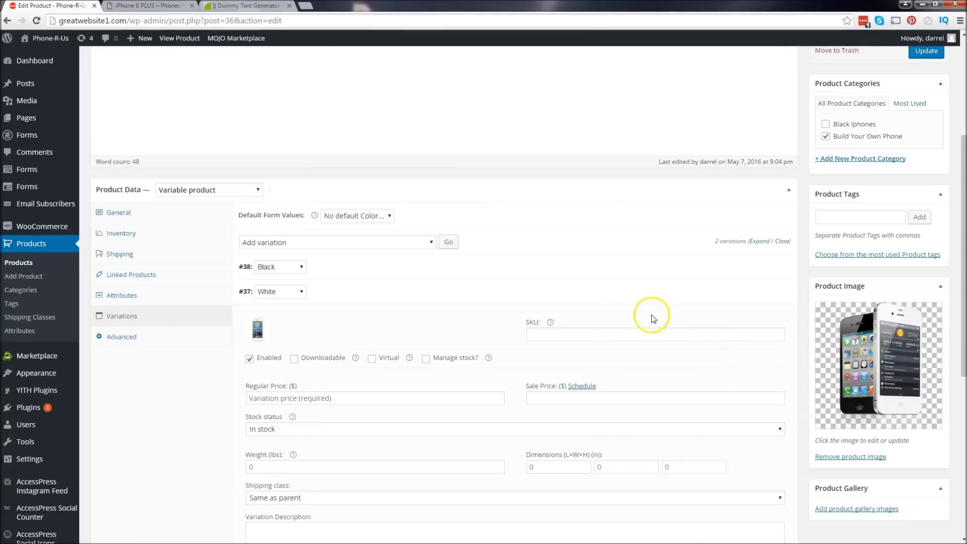
Enter 100 as the White variation's regular price.
{"action": "scroll", "coordinate": [650, 315], "scroll_direction": "down", "scroll_amount": 1}
{"action": "left_click", "coordinate": [293, 353]}
{"action": "type", "text": "100"}
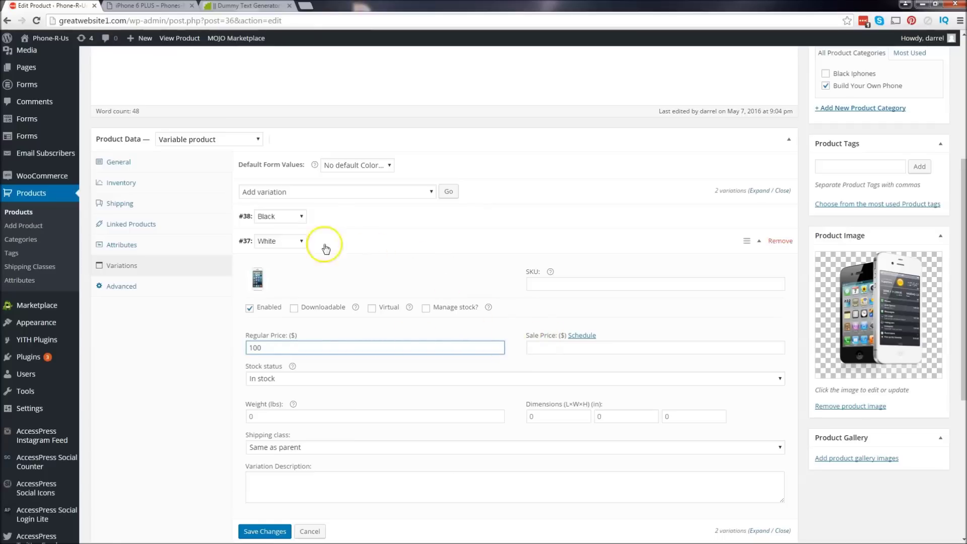
{"action": "scroll", "coordinate": [504, 362], "scroll_direction": "down", "scroll_amount": 1}
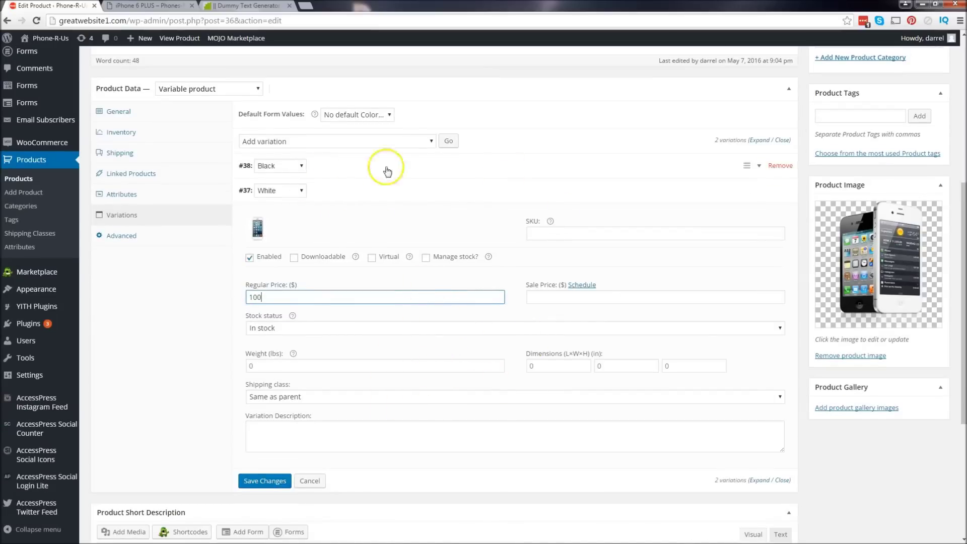
{"action": "left_click", "coordinate": [355, 297]}
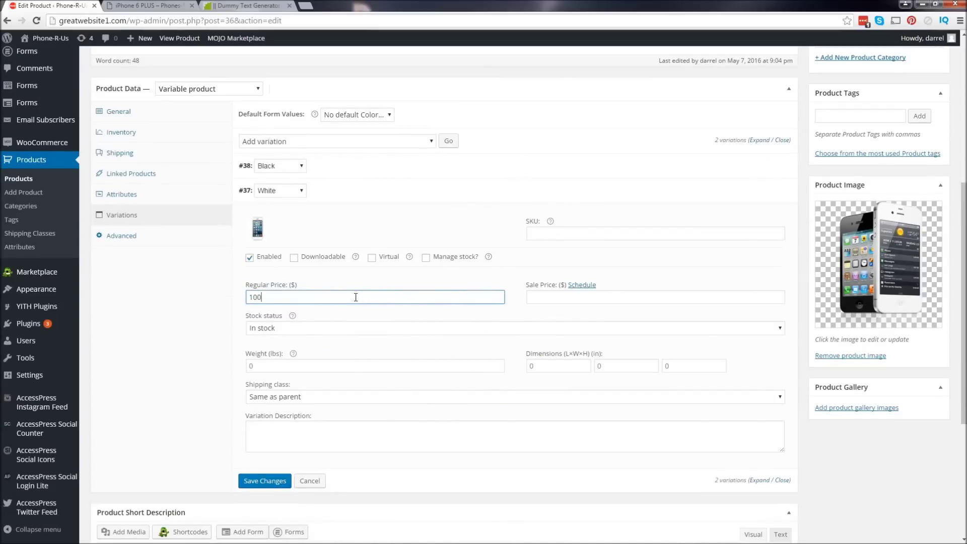
Collapse the White variation and save the variation changes.
{"action": "left_click", "coordinate": [758, 192]}
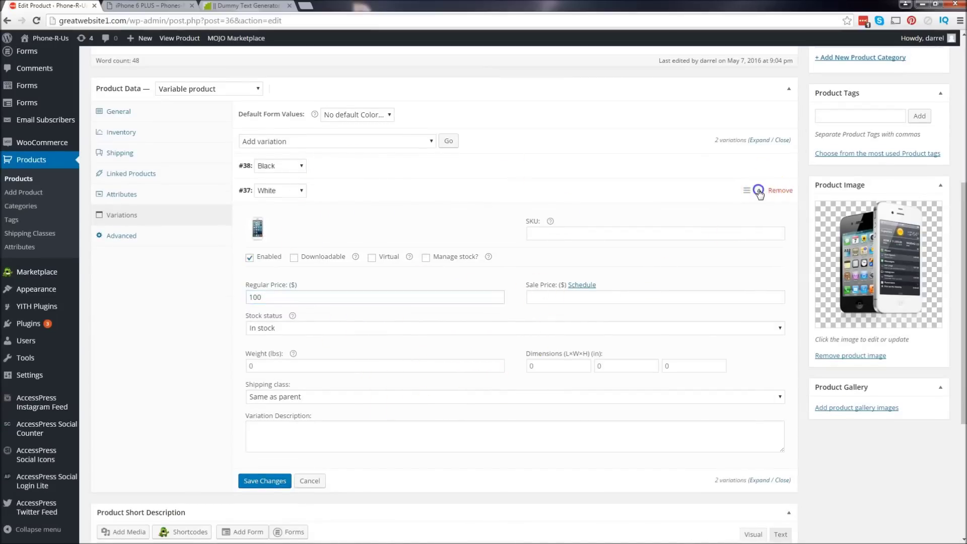
{"action": "left_click", "coordinate": [254, 220]}
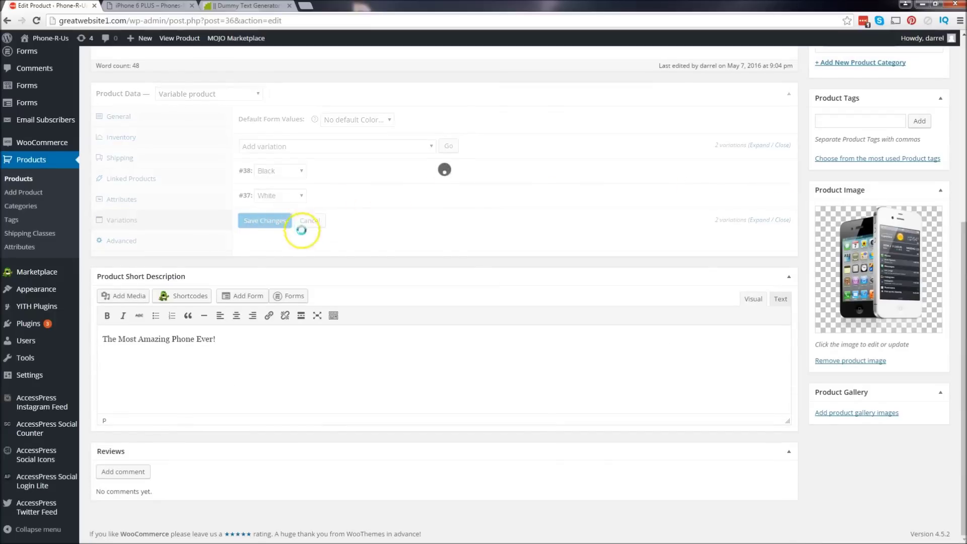
{"action": "scroll", "coordinate": [662, 335], "scroll_direction": "up", "scroll_amount": 6}
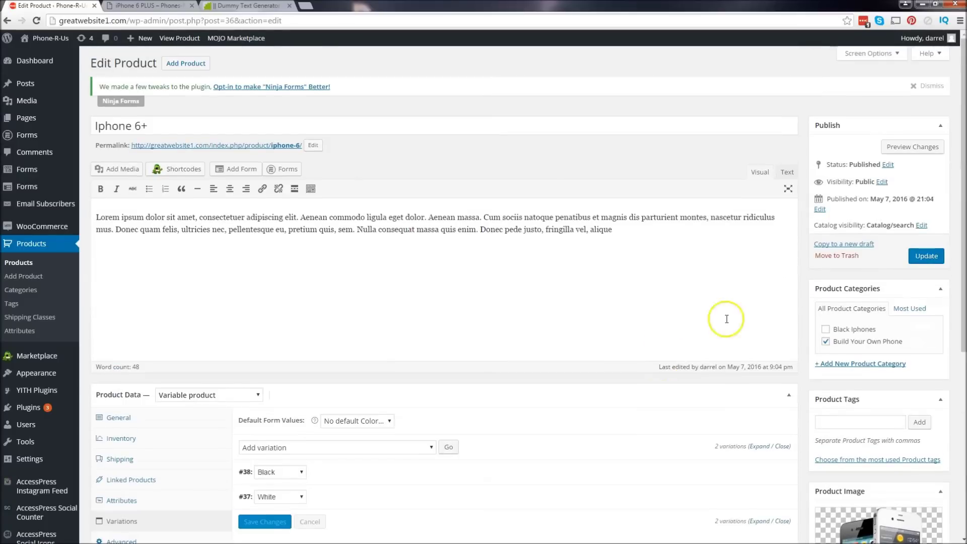
Update the Iphone 6+ product and open its storefront preview.
{"action": "left_click", "coordinate": [932, 256]}
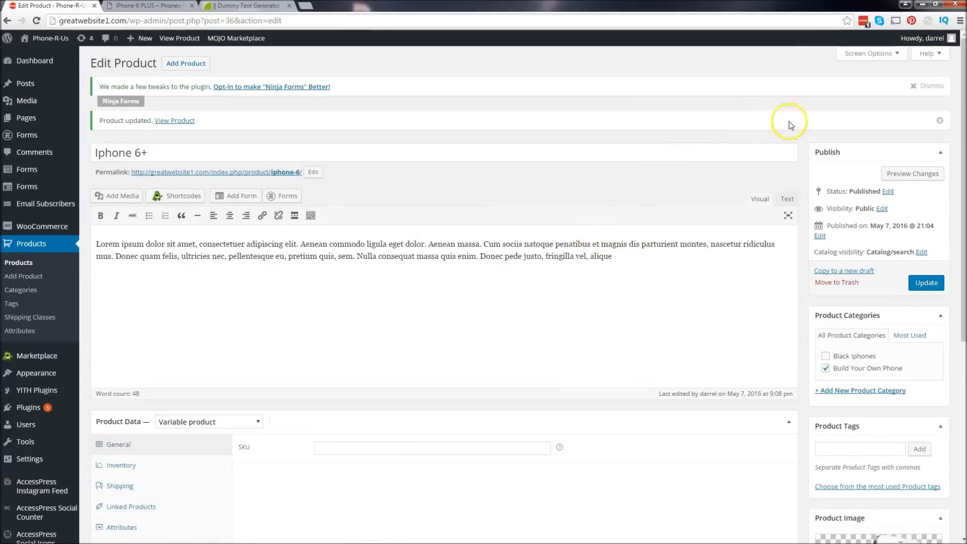
{"action": "left_click", "coordinate": [913, 173]}
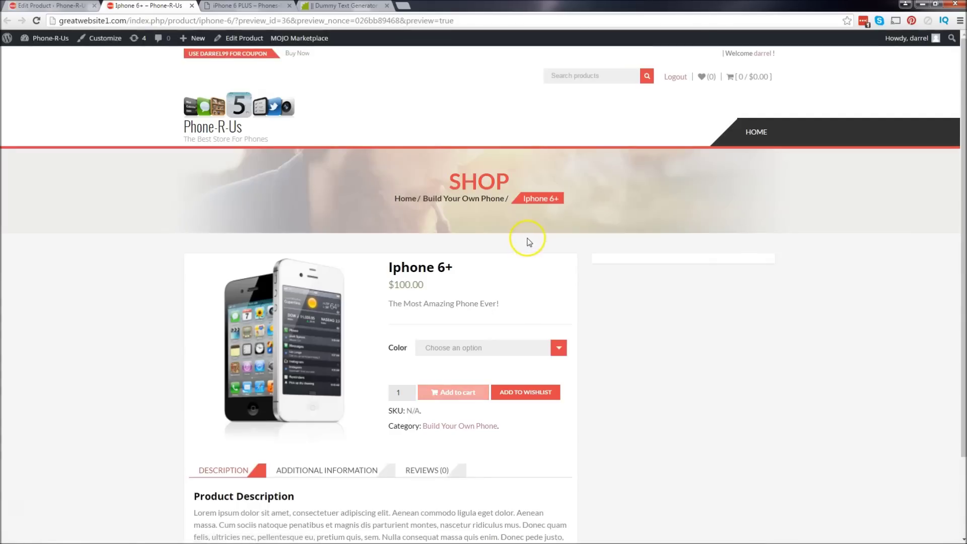
In the preview, pick Black and then White as the phone color.
{"action": "scroll", "coordinate": [523, 236], "scroll_direction": "down", "scroll_amount": 2}
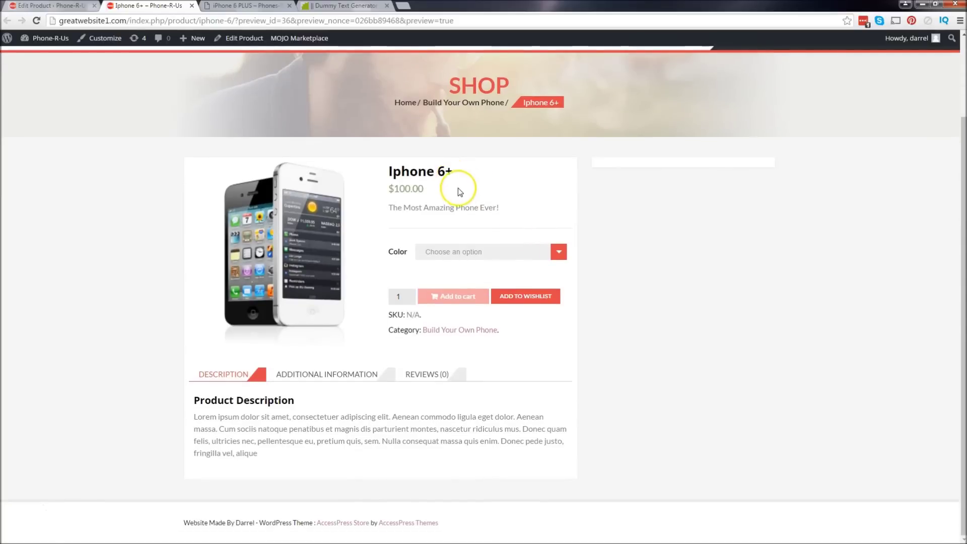
{"action": "left_click", "coordinate": [469, 250]}
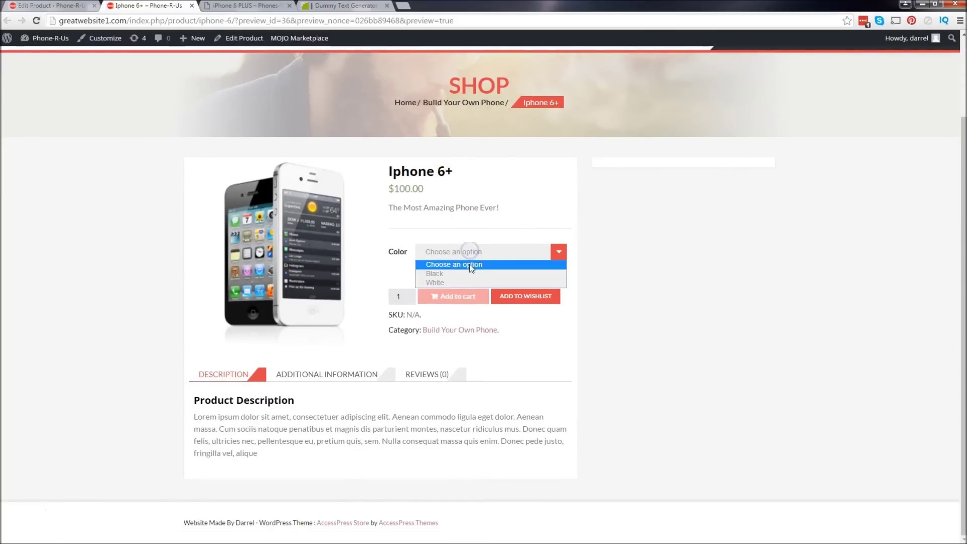
{"action": "left_click", "coordinate": [469, 275]}
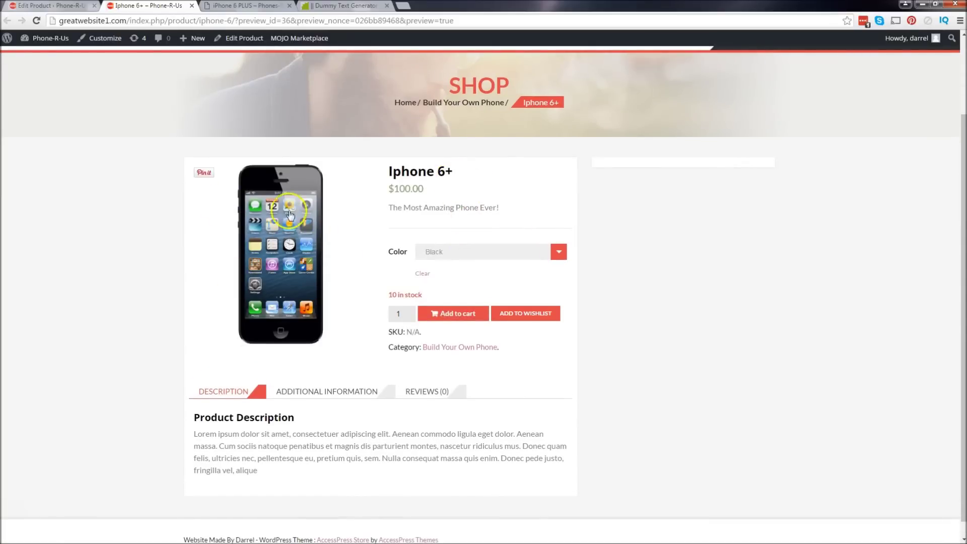
{"action": "left_click", "coordinate": [444, 250]}
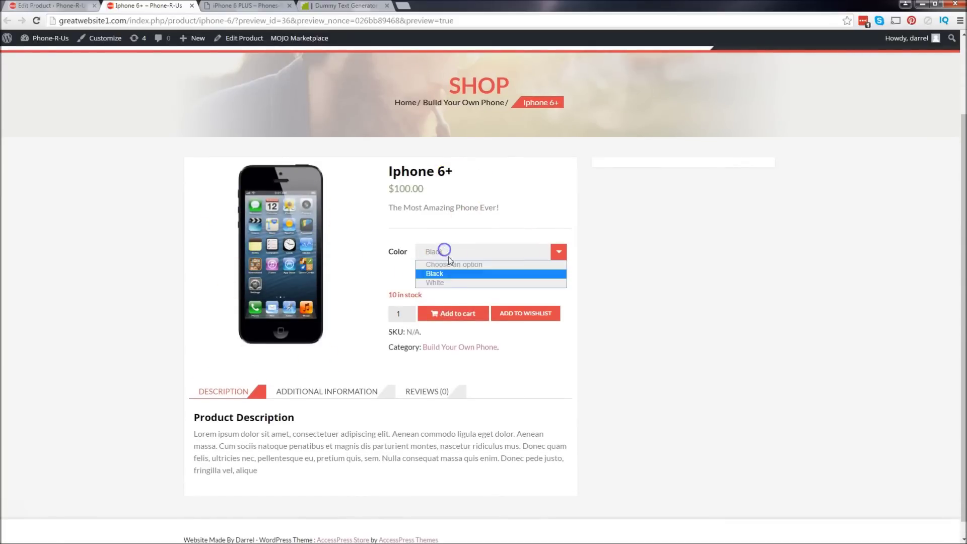
{"action": "left_click", "coordinate": [450, 283]}
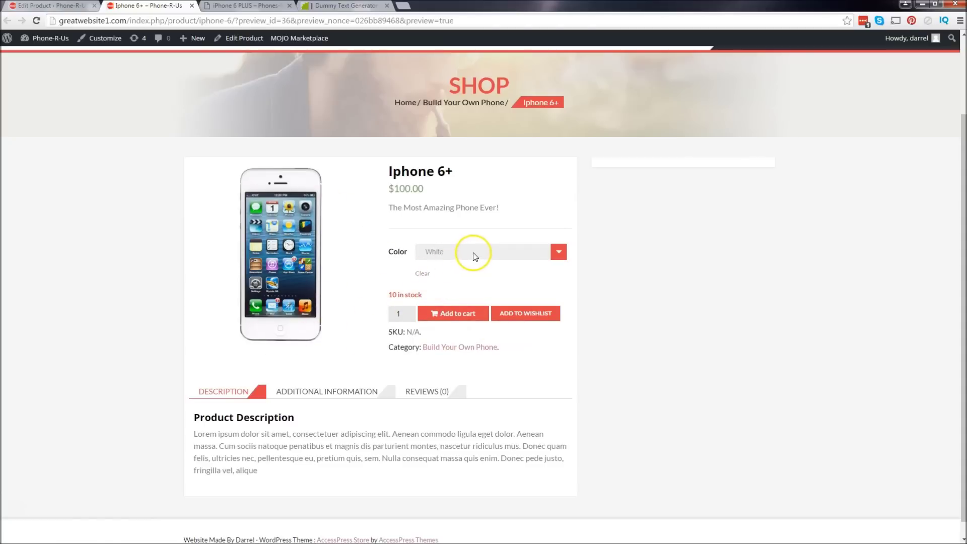
Highlight and deselect the product details text on the preview page.
{"action": "left_click_drag", "start_coordinate": [423, 184], "coordinate": [448, 243]}
{"action": "left_click", "coordinate": [471, 228]}
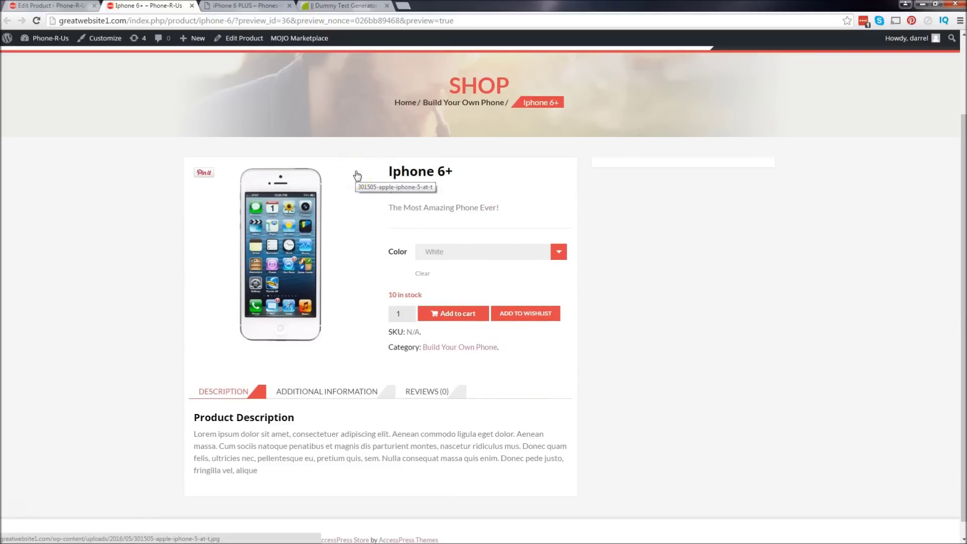
{"action": "left_click", "coordinate": [408, 252]}
{"action": "left_click_drag", "start_coordinate": [394, 248], "coordinate": [388, 250]}
{"action": "left_click", "coordinate": [399, 256]}
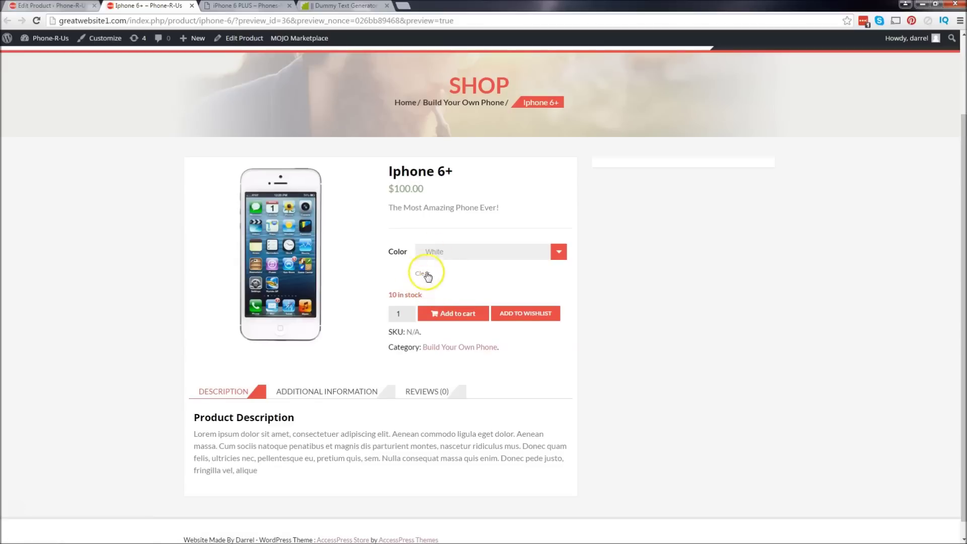
Back in the product editor's Attributes panel, add a blank custom product attribute.
{"action": "left_click", "coordinate": [46, 6]}
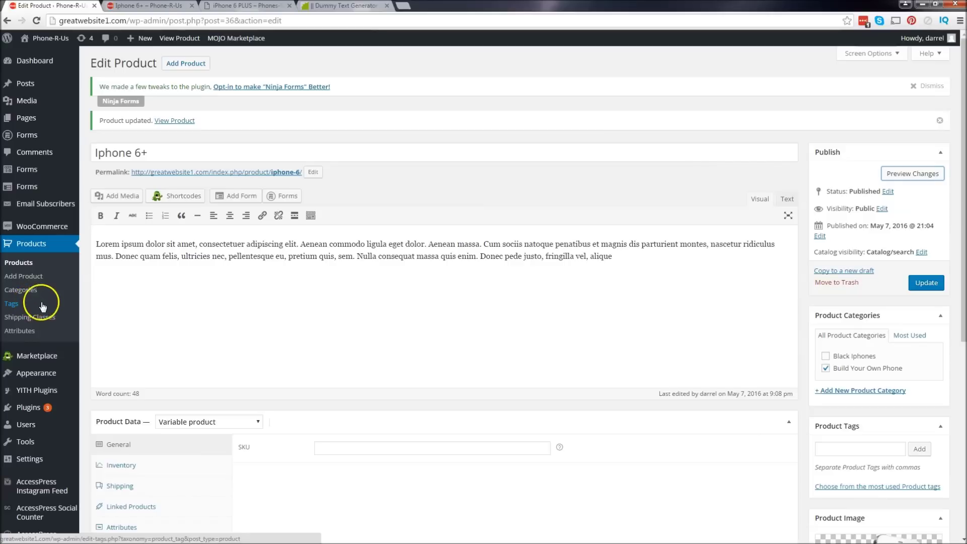
{"action": "scroll", "coordinate": [78, 246], "scroll_direction": "down", "scroll_amount": 3}
{"action": "scroll", "coordinate": [79, 248], "scroll_direction": "down", "scroll_amount": 1}
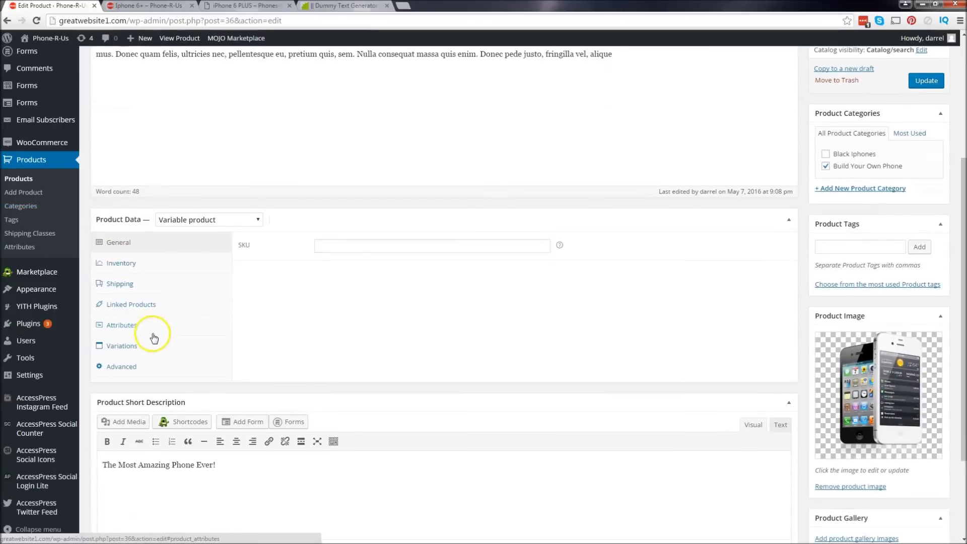
{"action": "left_click", "coordinate": [151, 329]}
{"action": "left_click", "coordinate": [156, 349]}
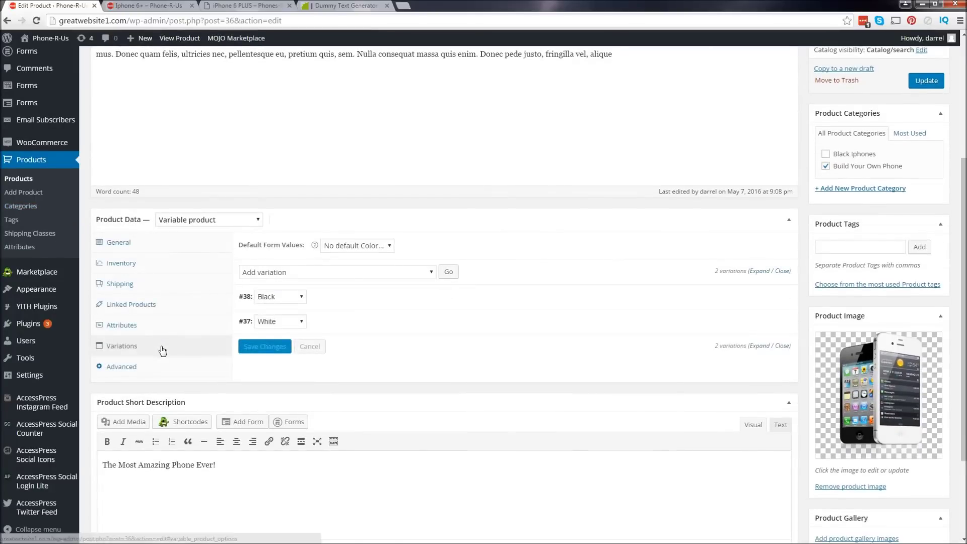
{"action": "left_click", "coordinate": [156, 325]}
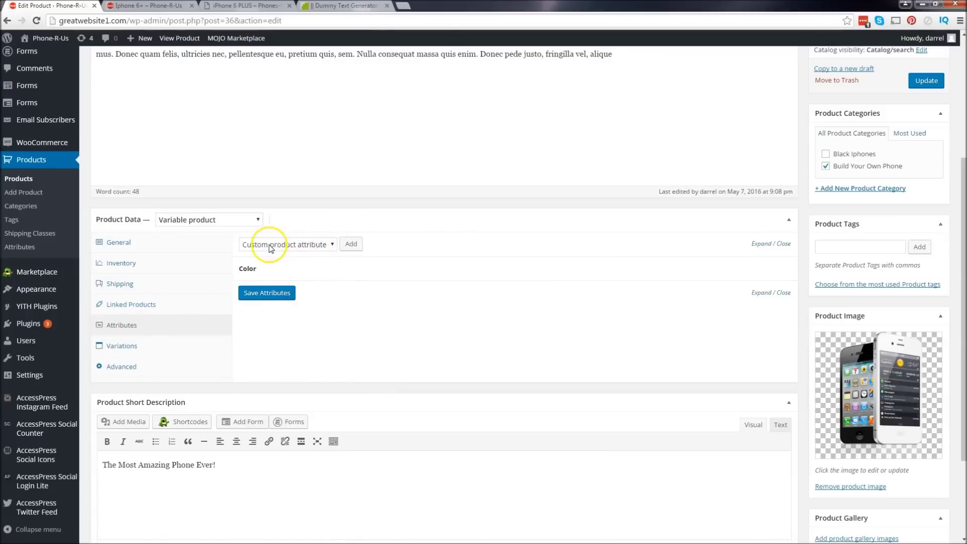
{"action": "left_click", "coordinate": [353, 245]}
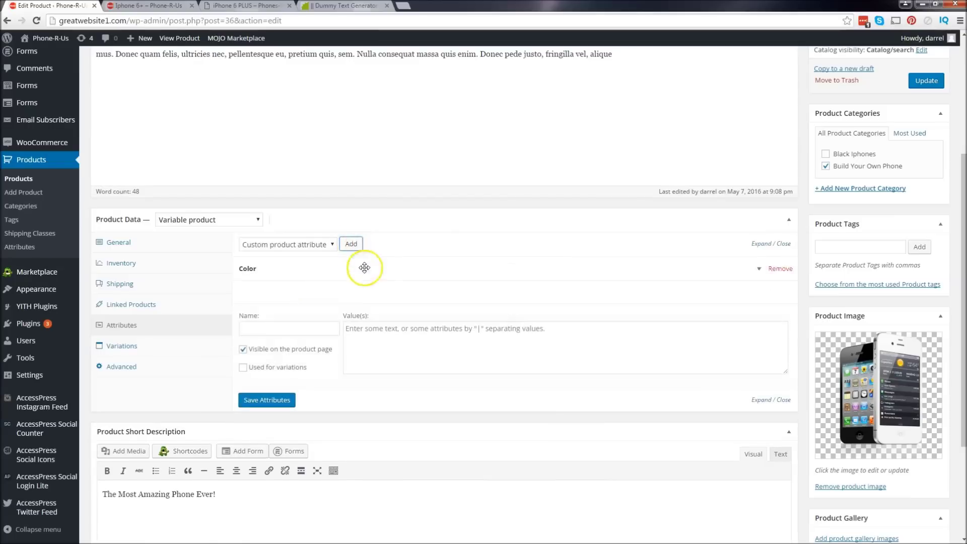
Type 'Gigs' as the new attribute's name and start its values, then view the preview tab.
{"action": "left_click", "coordinate": [302, 328]}
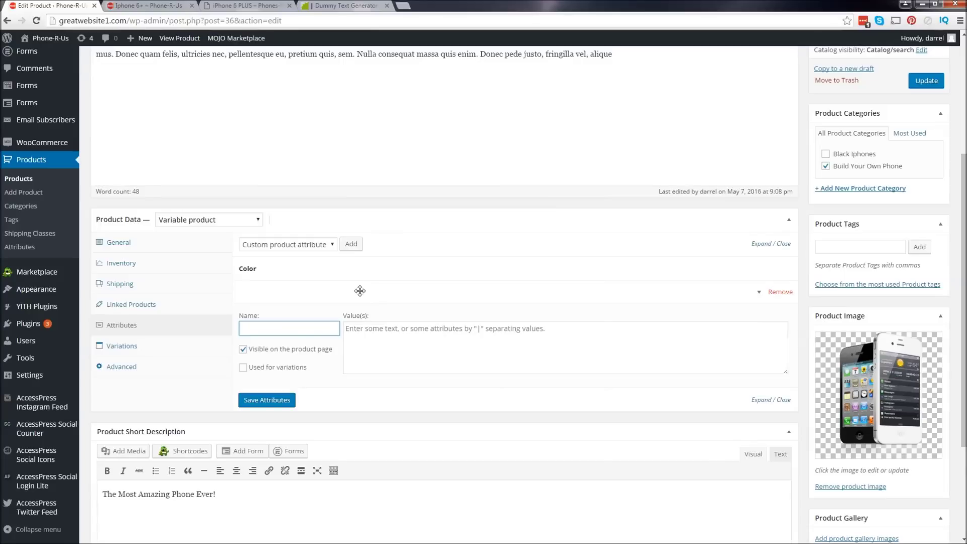
{"action": "type", "text": "Gigs"}
{"action": "key", "text": "Tab"}
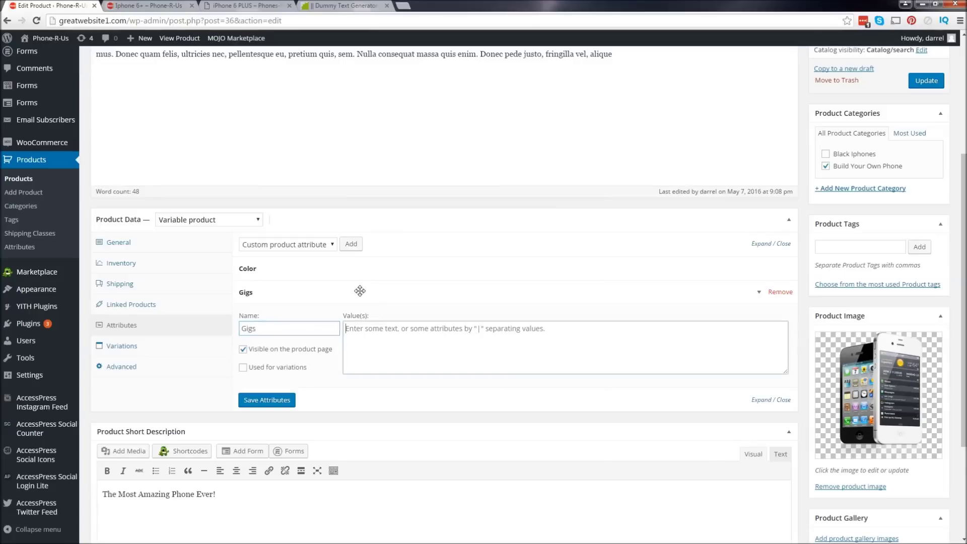
{"action": "type", "text": "16 Gigs"}
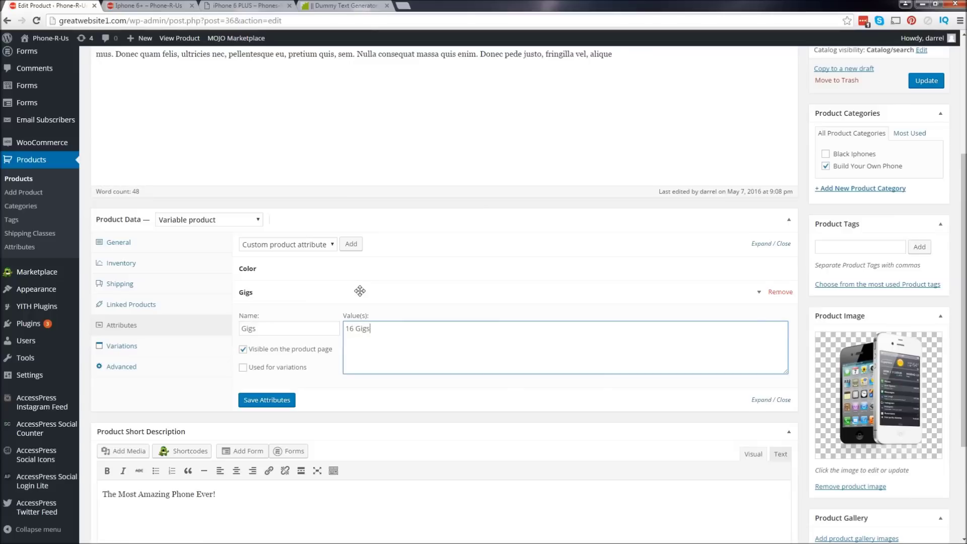
{"action": "double_click", "coordinate": [296, 329]}
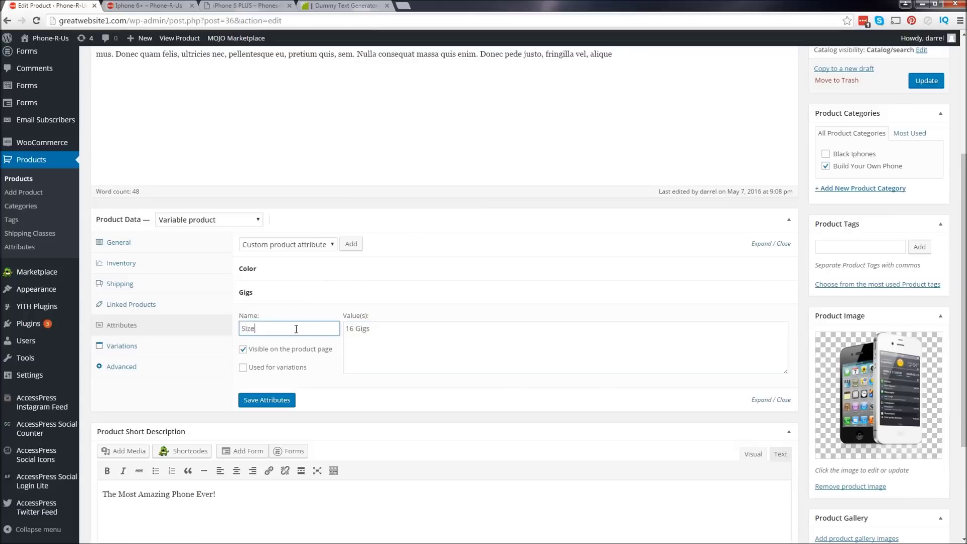
{"action": "left_click", "coordinate": [151, 6]}
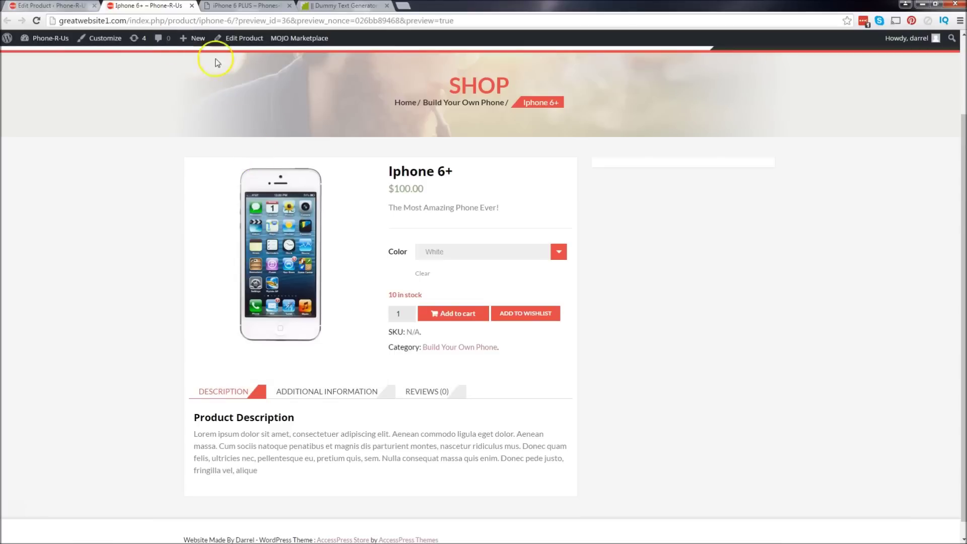
After checking the reference iPhone 6 PLUS page, name the attribute Gigs in the editor.
{"action": "left_click", "coordinate": [242, 5]}
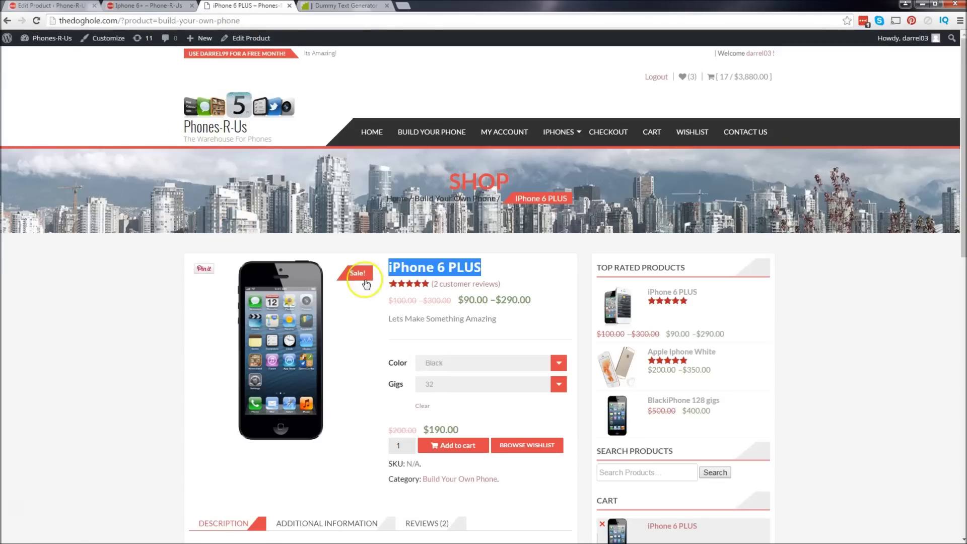
{"action": "left_click", "coordinate": [48, 5]}
{"action": "type", "text": "Size"}
{"action": "double_click", "coordinate": [271, 328]}
{"action": "left_click", "coordinate": [143, 329]}
{"action": "type", "text": "Gigs"}
{"action": "key", "text": "Tab"}
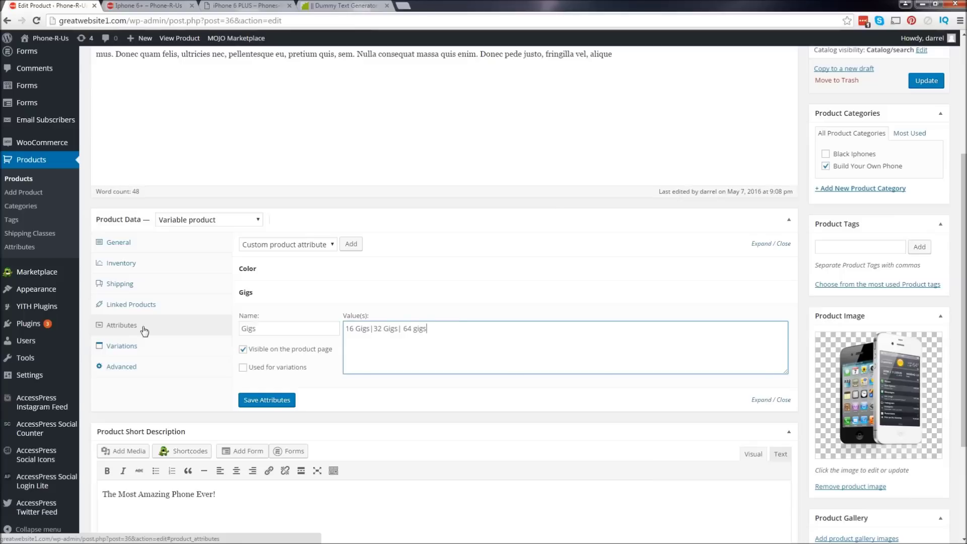
Save the attributes, then delete all existing variations and confirm the deletion.
{"action": "left_click", "coordinate": [277, 401]}
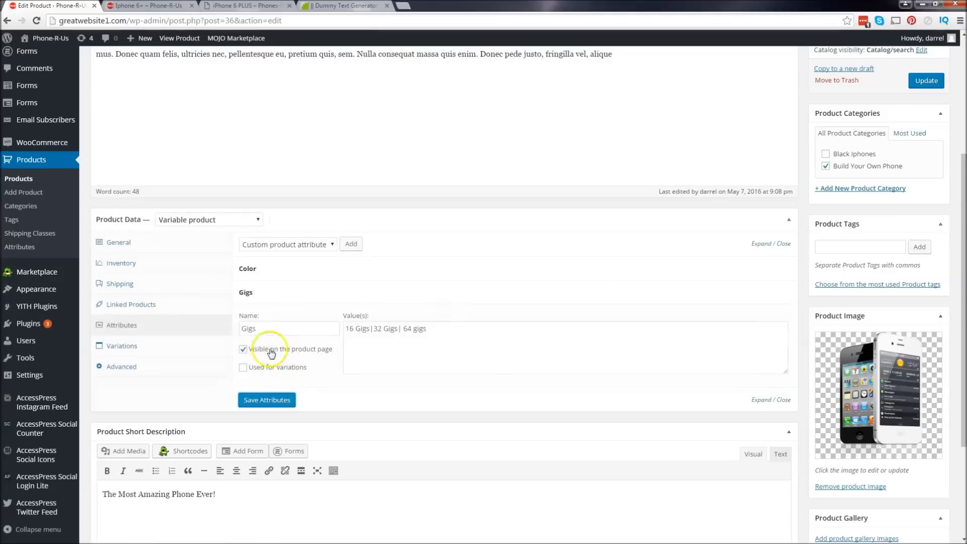
{"action": "left_click", "coordinate": [126, 345]}
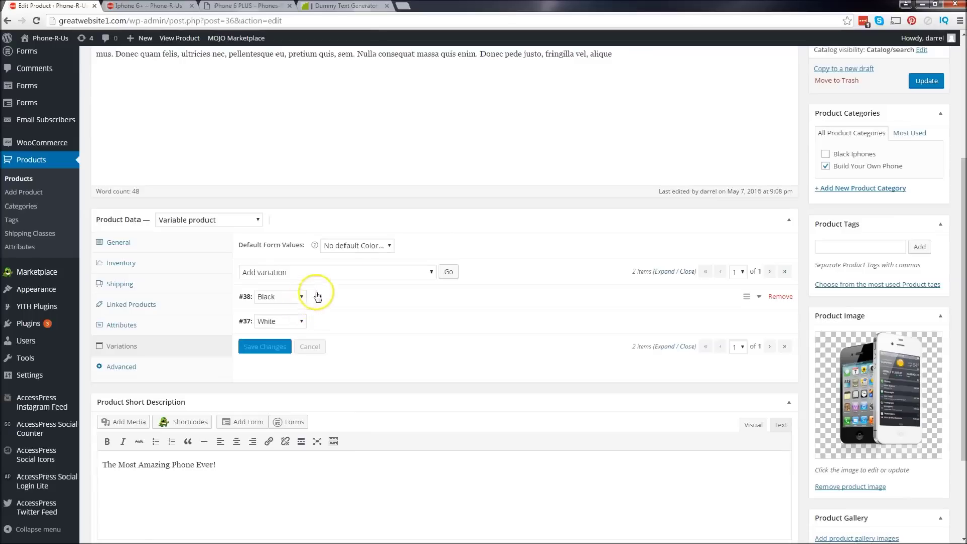
{"action": "left_click", "coordinate": [357, 248]}
{"action": "left_click", "coordinate": [356, 255]}
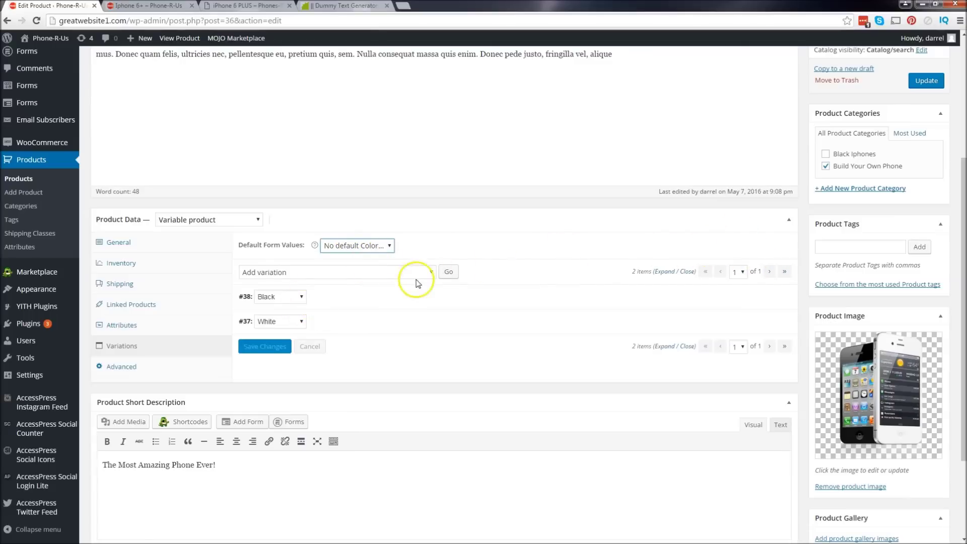
{"action": "left_click", "coordinate": [431, 272]}
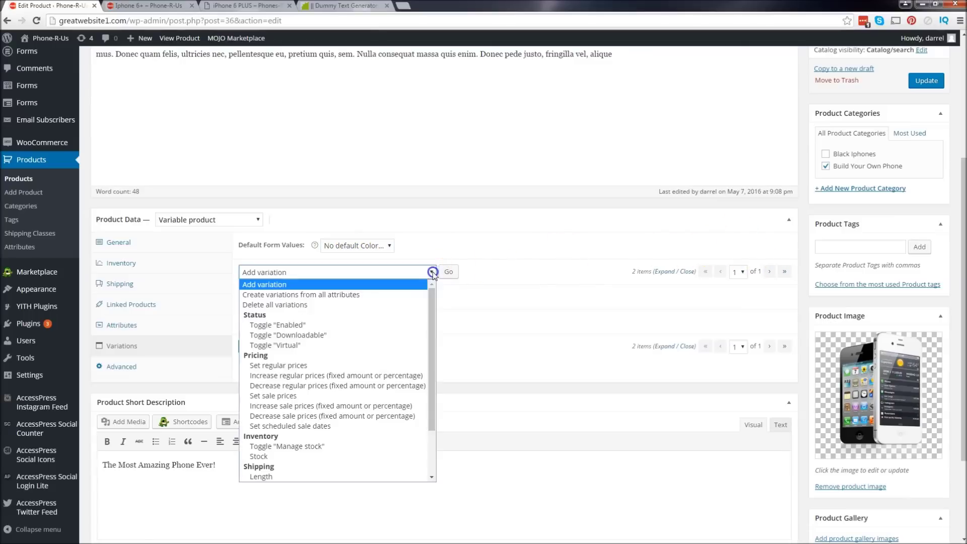
{"action": "left_click", "coordinate": [410, 305]}
{"action": "left_click", "coordinate": [448, 272]}
{"action": "left_click", "coordinate": [524, 79]}
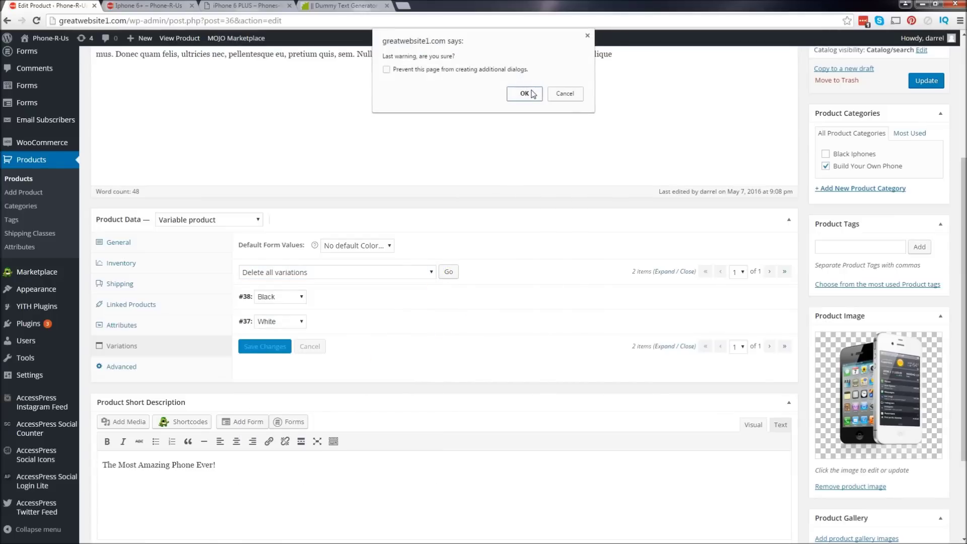
{"action": "left_click", "coordinate": [532, 94]}
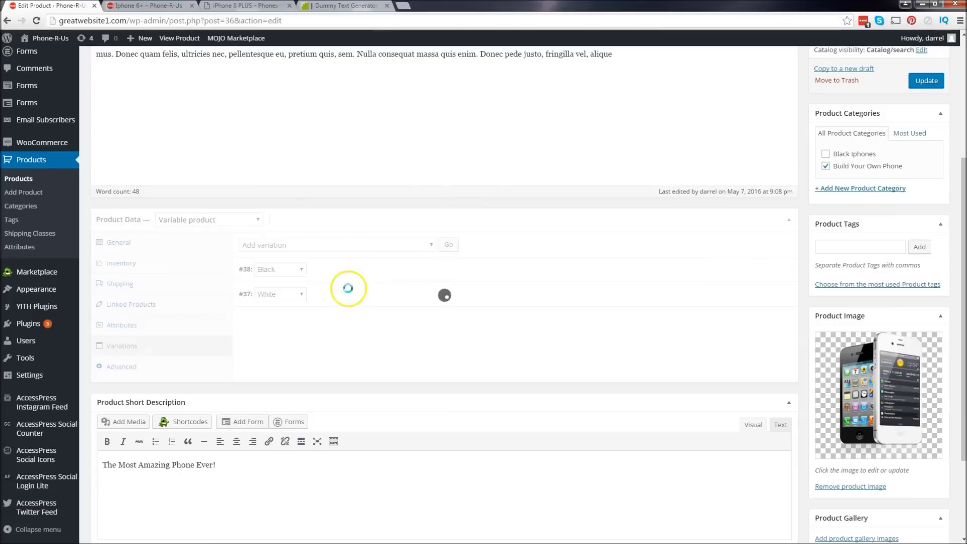
Mark Gigs and Color as used for variations and save the attributes.
{"action": "left_click", "coordinate": [144, 324]}
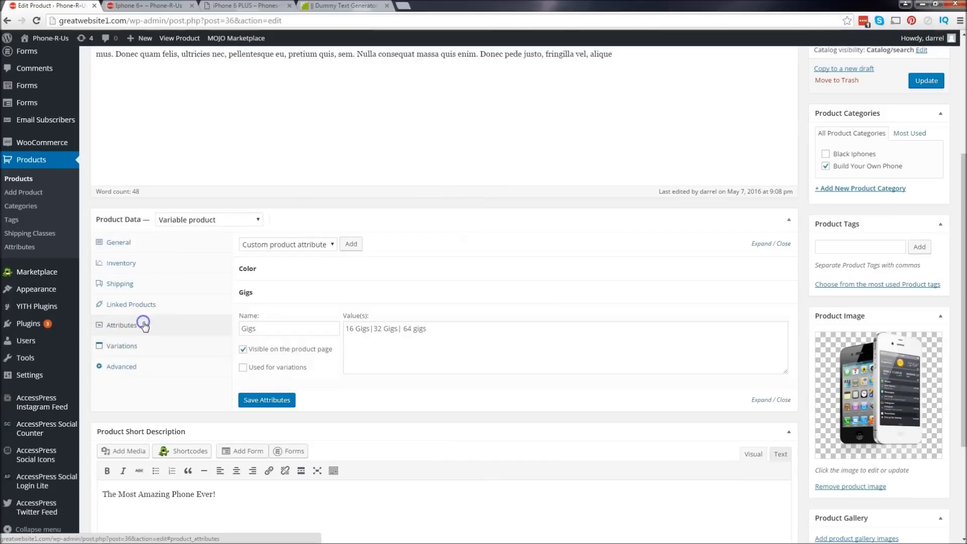
{"action": "left_click", "coordinate": [246, 368]}
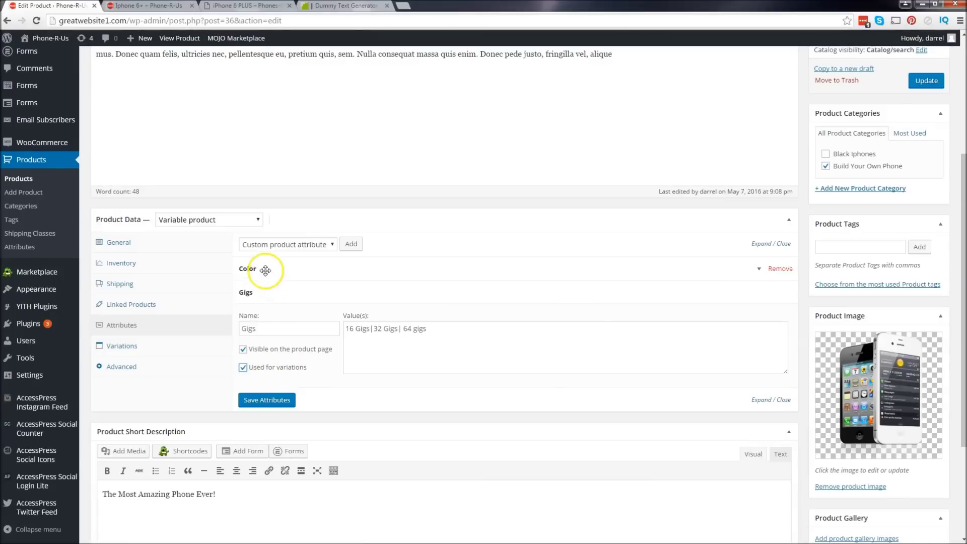
{"action": "left_click", "coordinate": [751, 272]}
{"action": "left_click", "coordinate": [401, 407]}
{"action": "scroll", "coordinate": [400, 407], "scroll_direction": "down", "scroll_amount": 2}
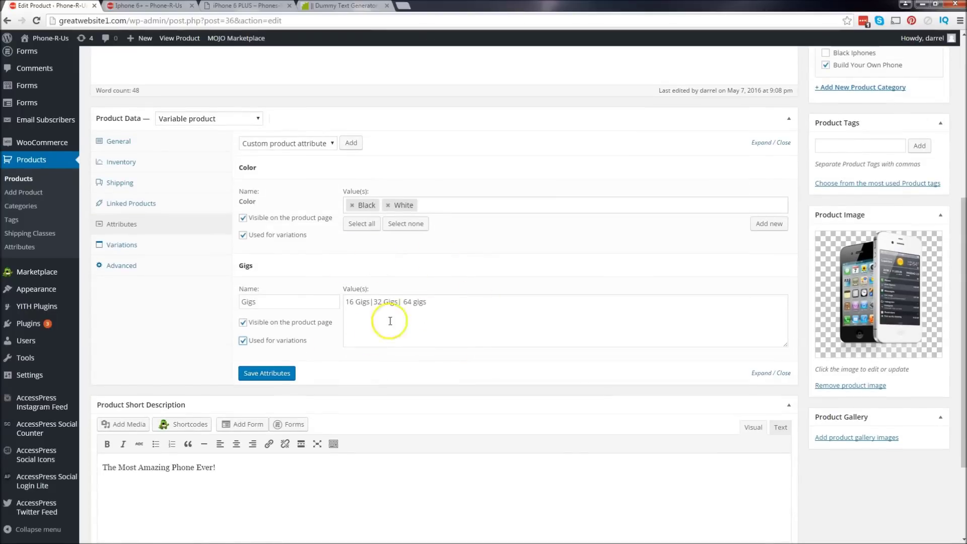
{"action": "left_click", "coordinate": [274, 375]}
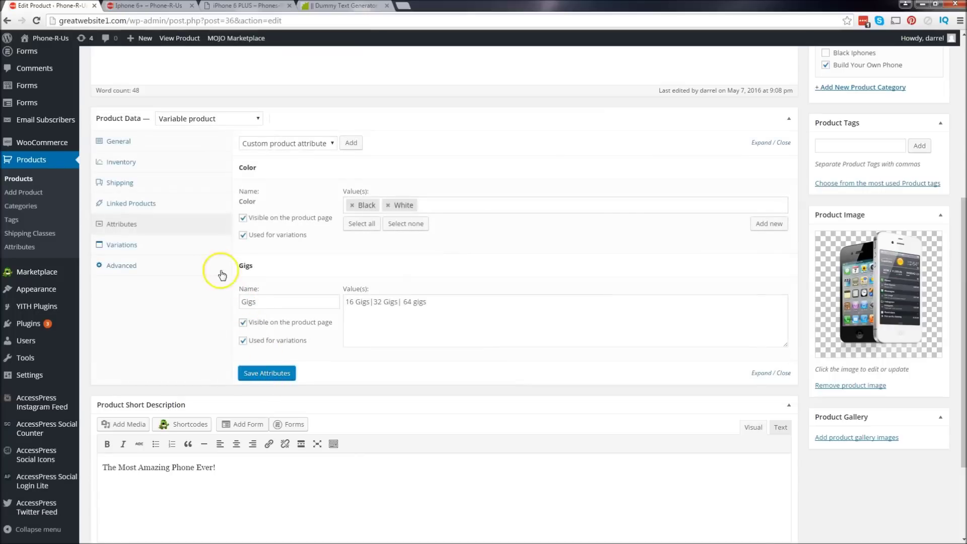
{"action": "left_click", "coordinate": [126, 247]}
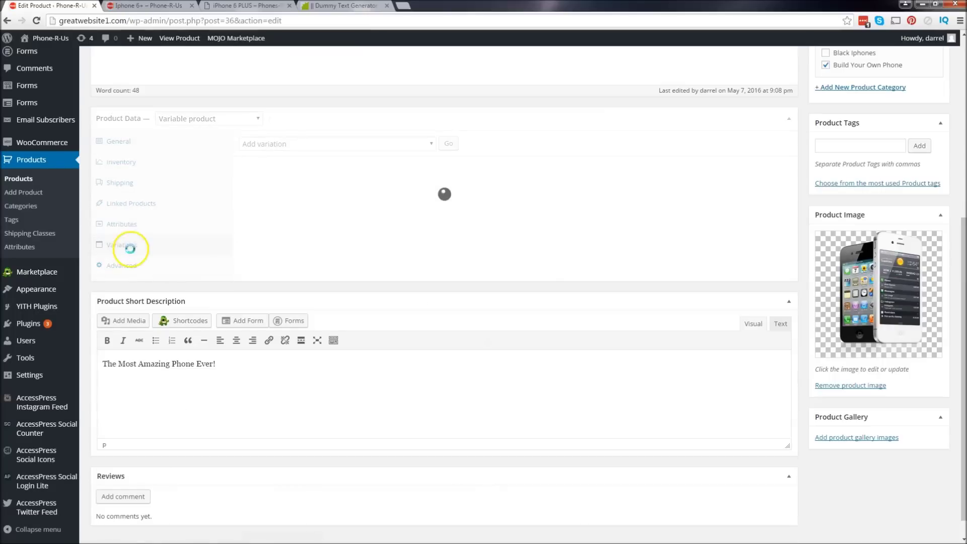
Create variations from all attributes, adding six Color/Gigs variations.
{"action": "left_click", "coordinate": [312, 146]}
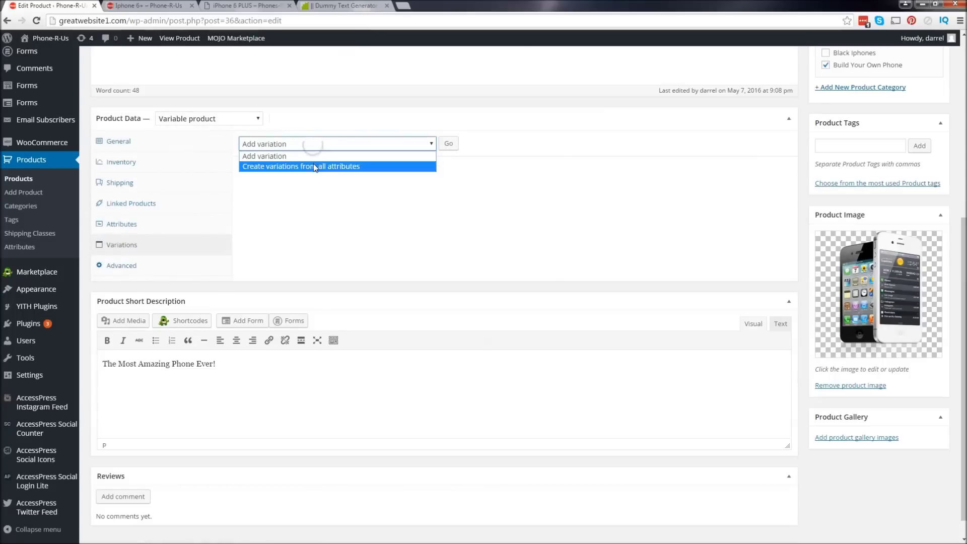
{"action": "left_click", "coordinate": [313, 166]}
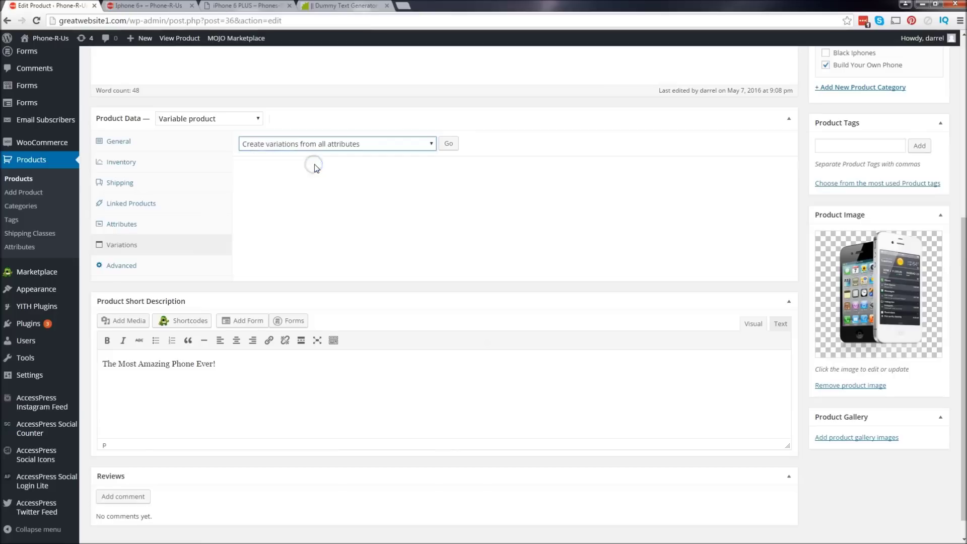
{"action": "left_click", "coordinate": [450, 144]}
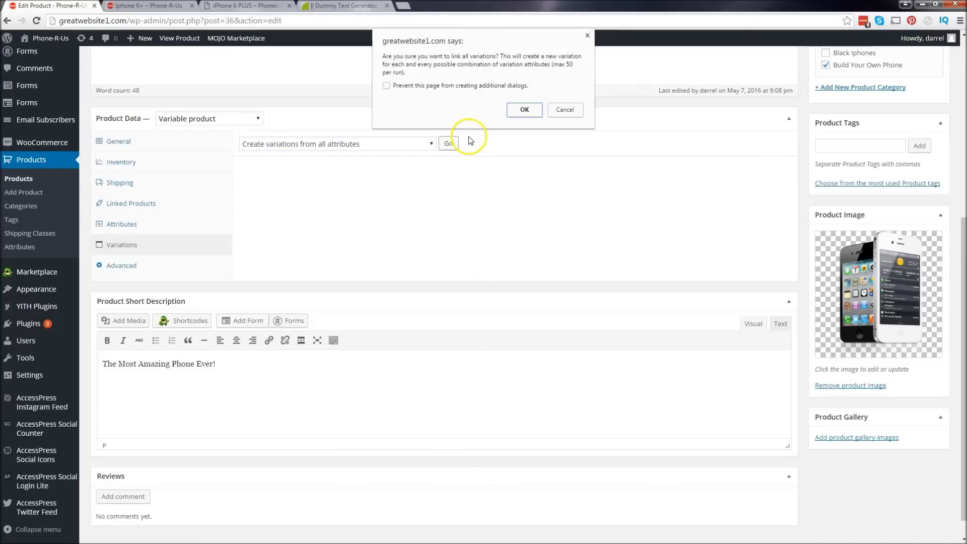
{"action": "left_click", "coordinate": [526, 111]}
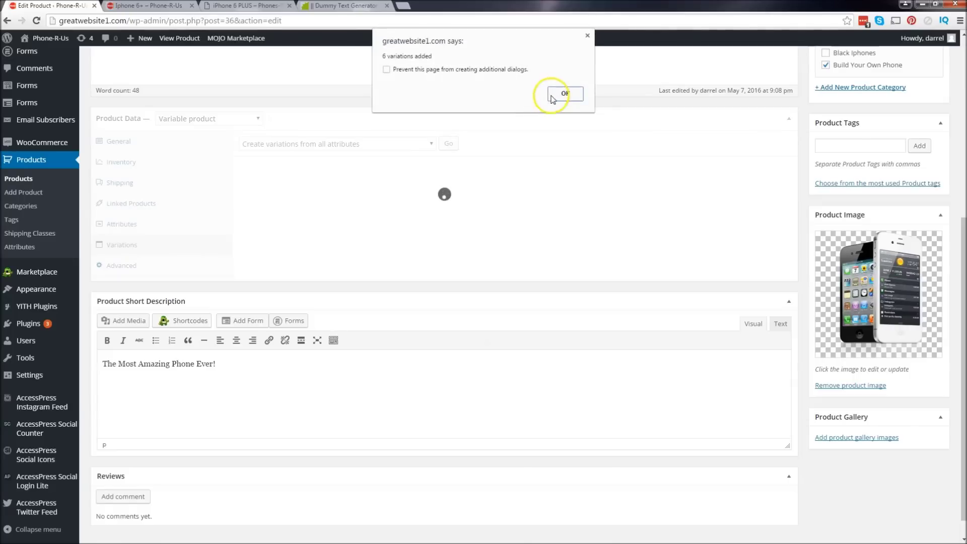
{"action": "left_click", "coordinate": [564, 92]}
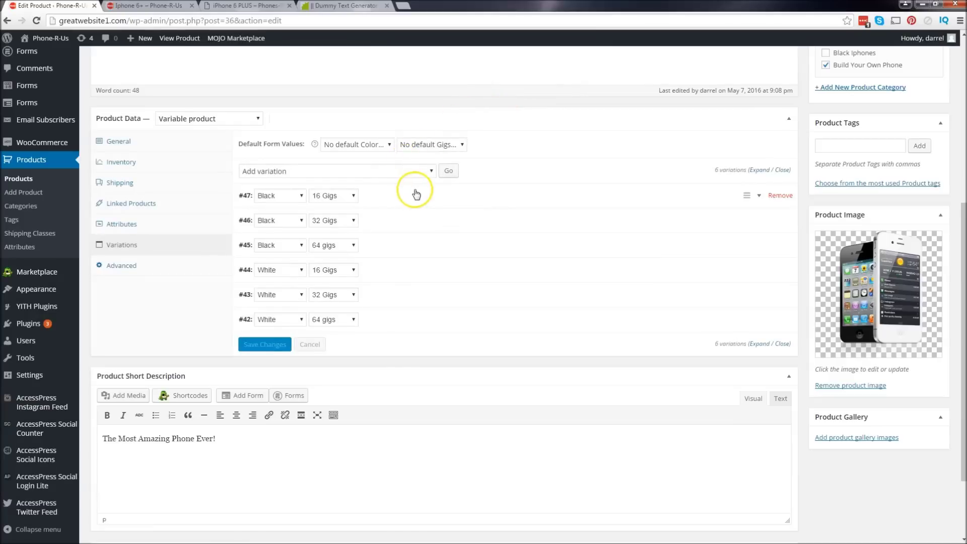
{"action": "left_click_drag", "start_coordinate": [278, 144], "coordinate": [296, 144]}
{"action": "left_click", "coordinate": [348, 144]}
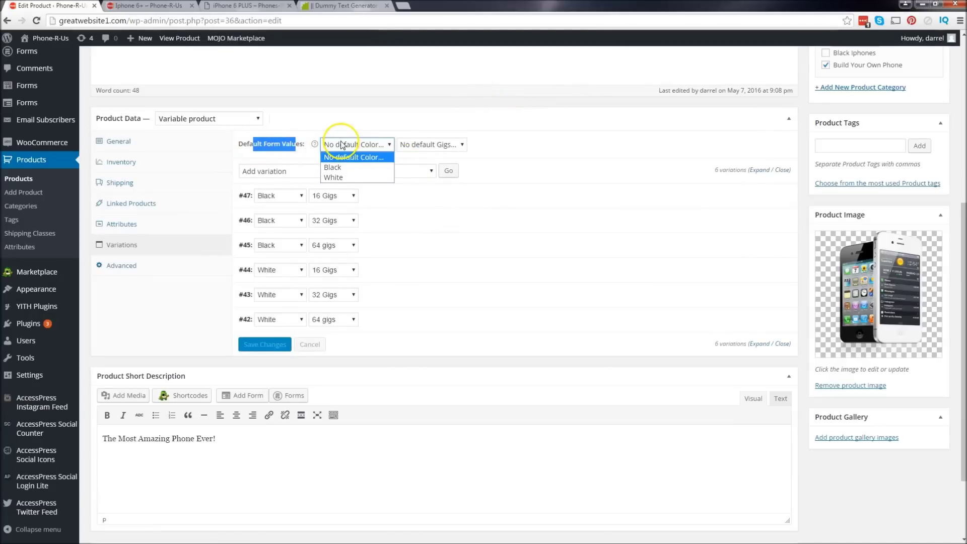
Check the Black and White color choices in the storefront preview.
{"action": "left_click", "coordinate": [169, 6]}
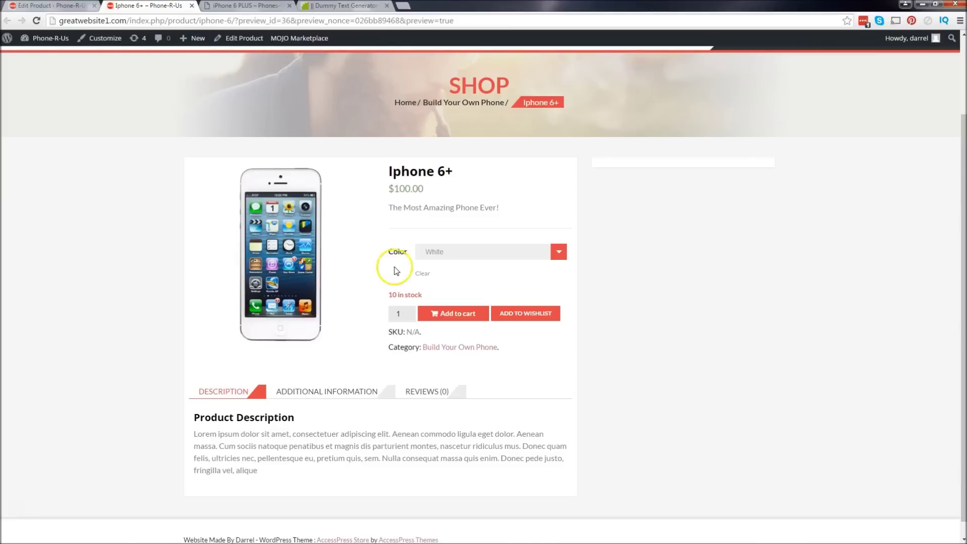
{"action": "left_click", "coordinate": [492, 256]}
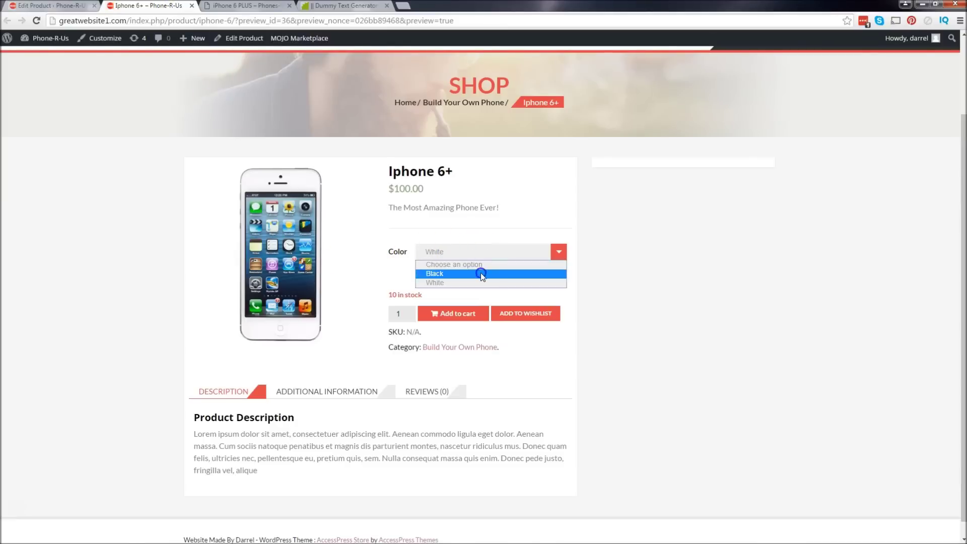
{"action": "left_click", "coordinate": [480, 273]}
{"action": "left_click", "coordinate": [481, 257]}
{"action": "left_click", "coordinate": [481, 283]}
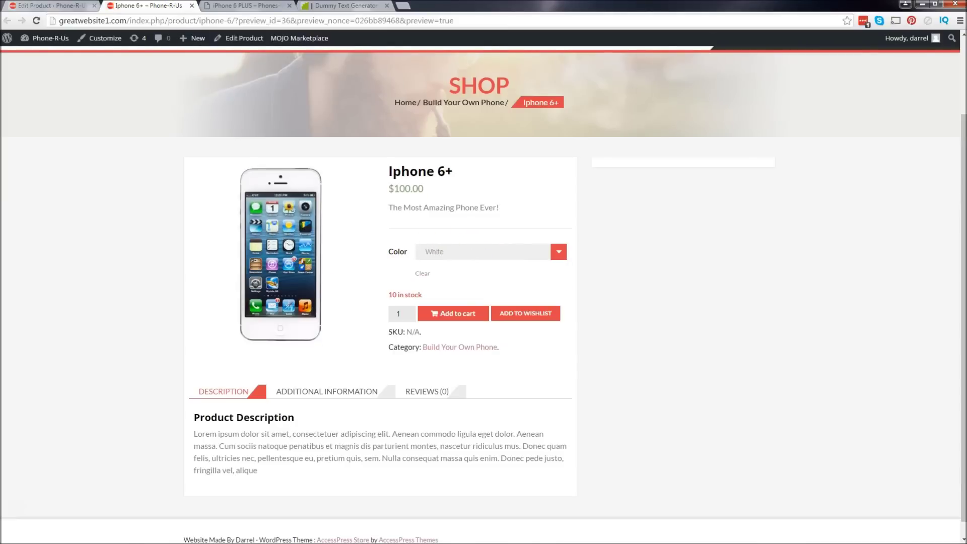
{"action": "key", "text": "ctrl+shift+Tab"}
Set the default form values to Black and 16 Gigs.
{"action": "left_click", "coordinate": [370, 145]}
{"action": "left_click", "coordinate": [369, 167]}
{"action": "left_click", "coordinate": [410, 145]}
{"action": "left_click", "coordinate": [417, 168]}
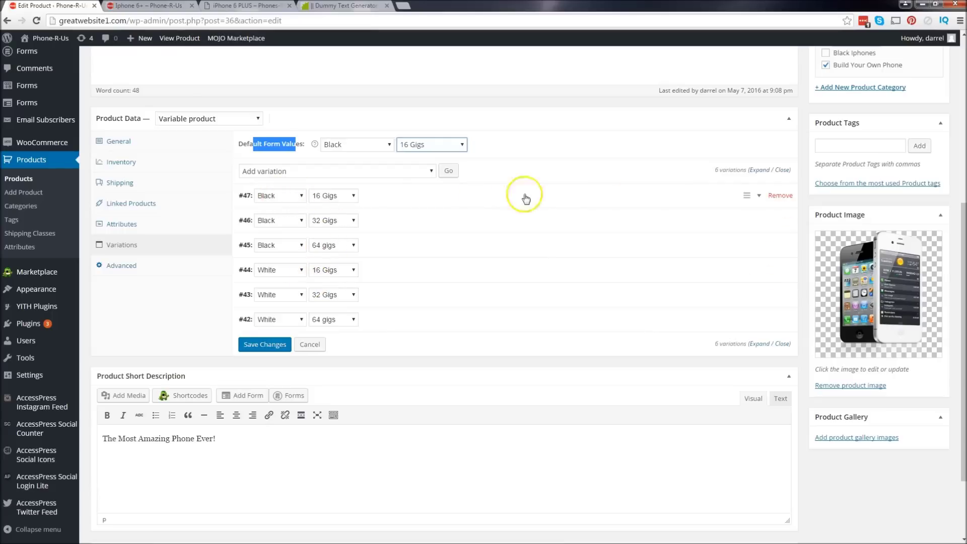
Give the Black 16 Gigs variation the black iPhone image and a regular price of 100.
{"action": "left_click", "coordinate": [754, 202]}
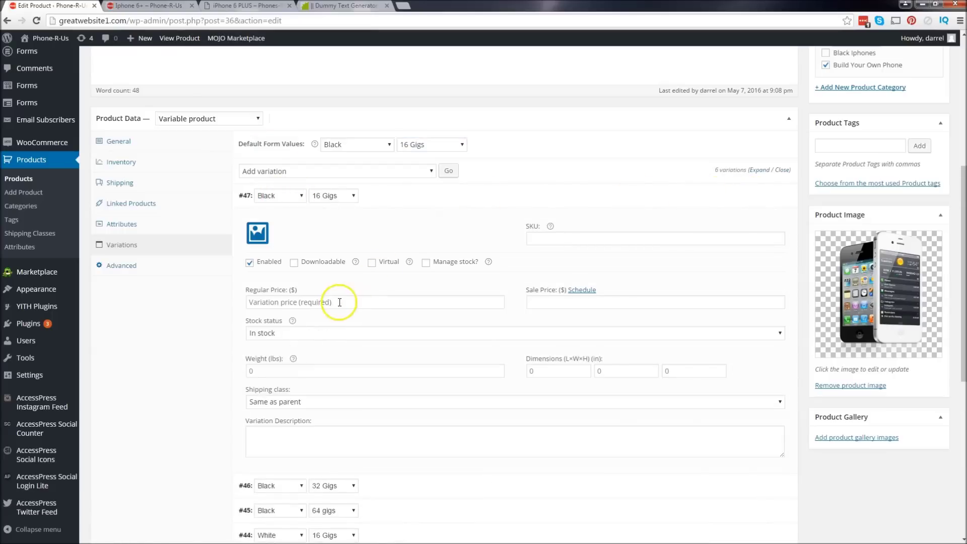
{"action": "left_click", "coordinate": [258, 233]}
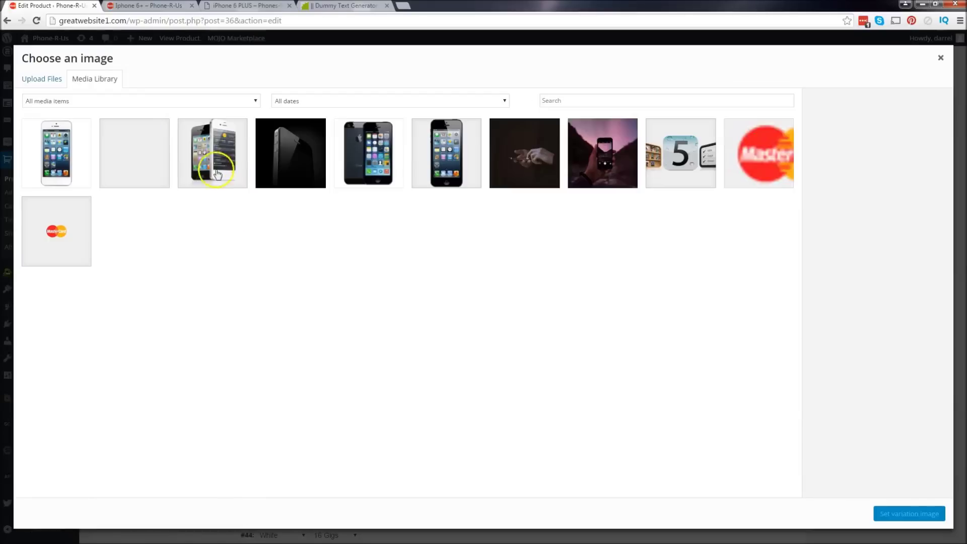
{"action": "left_click", "coordinate": [446, 156]}
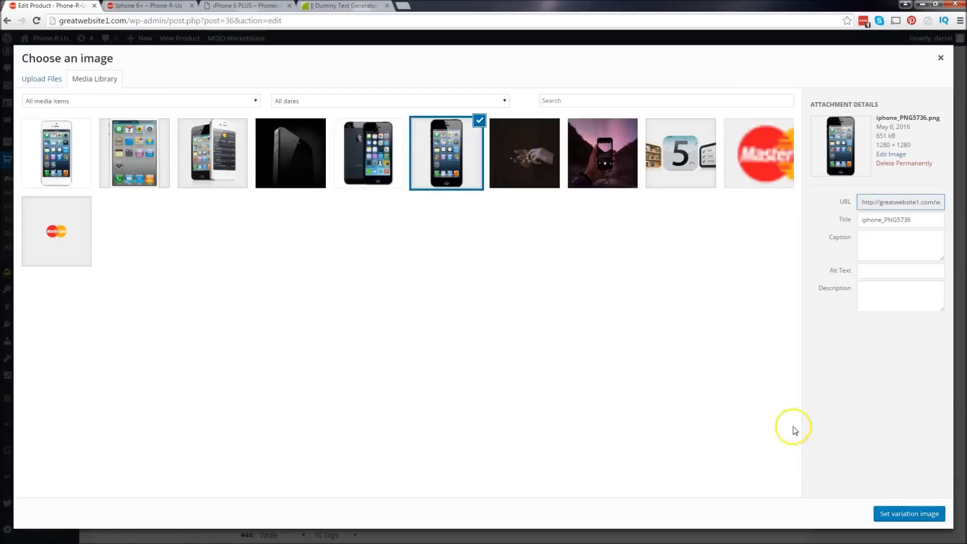
{"action": "left_click", "coordinate": [906, 518]}
{"action": "left_click", "coordinate": [357, 305]}
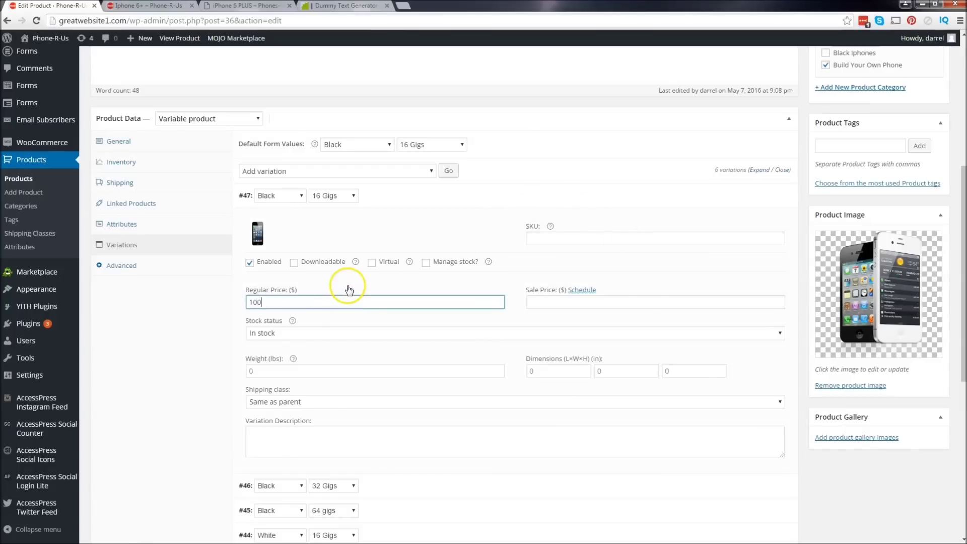
{"action": "scroll", "coordinate": [349, 289], "scroll_direction": "down", "scroll_amount": 2}
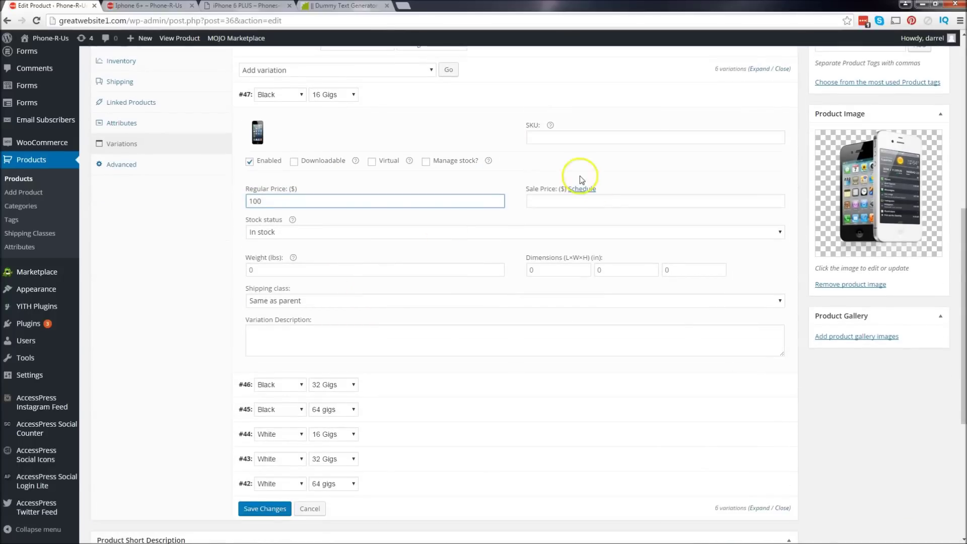
{"action": "scroll", "coordinate": [649, 217], "scroll_direction": "up", "scroll_amount": 1}
{"action": "left_click", "coordinate": [761, 146]}
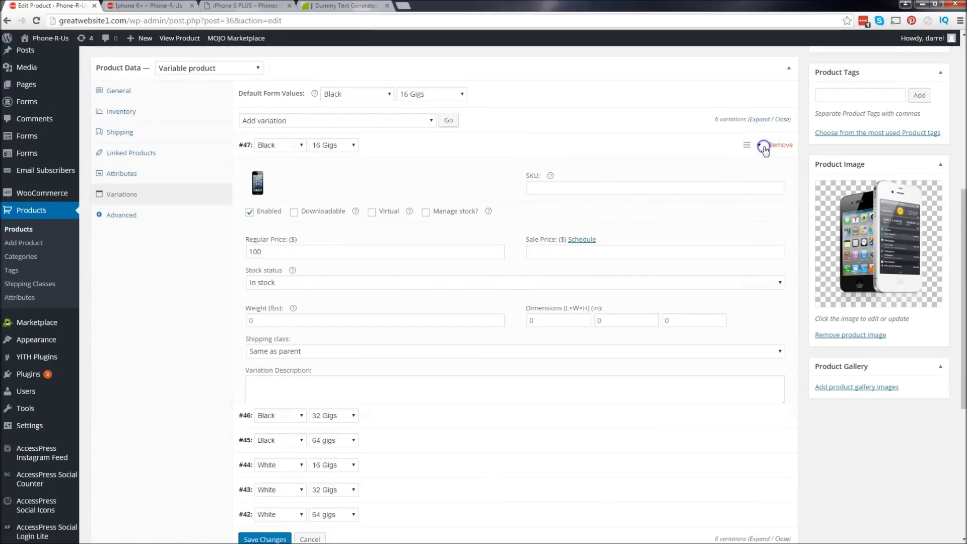
Give the Black 32 Gigs variation the black iPhone image and a regular price of 200.
{"action": "left_click", "coordinate": [761, 172]}
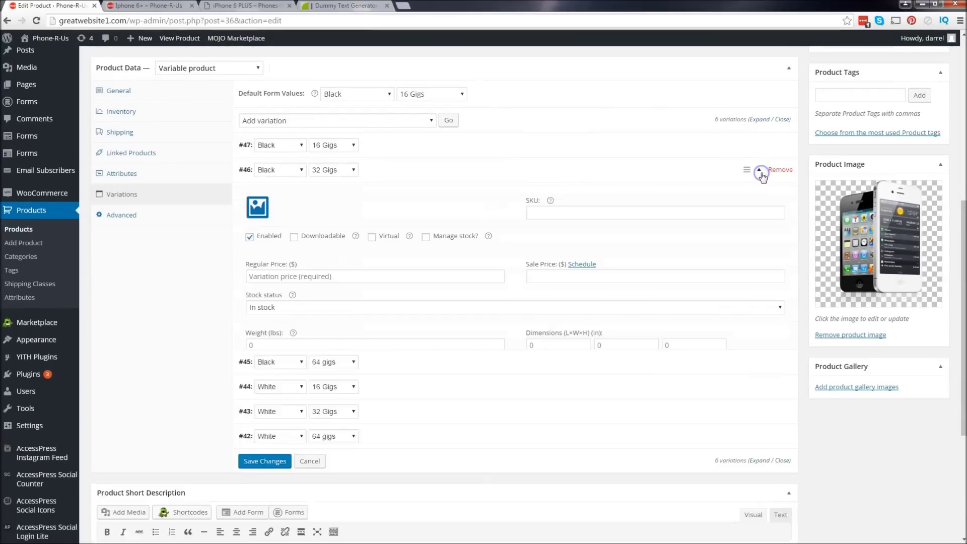
{"action": "left_click", "coordinate": [255, 207]}
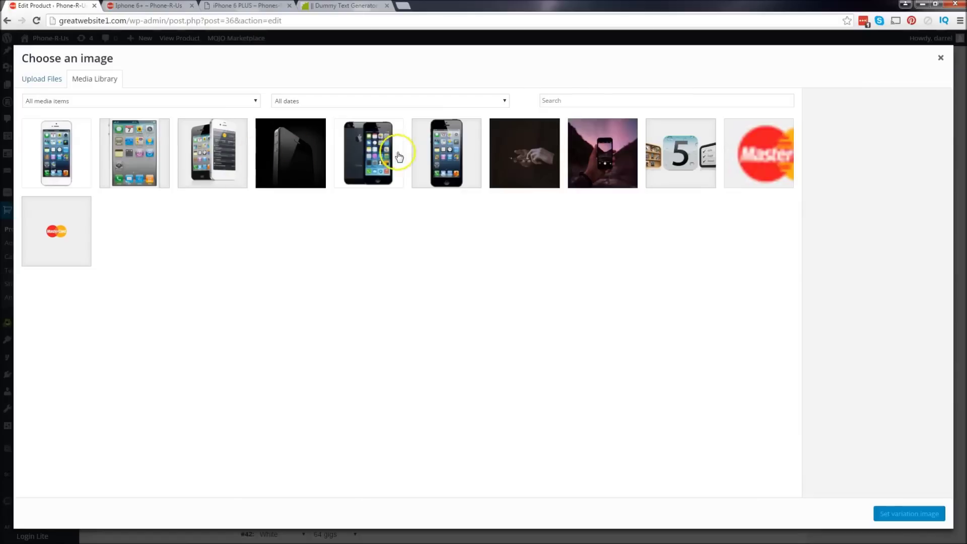
{"action": "left_click", "coordinate": [437, 153]}
{"action": "left_click", "coordinate": [886, 514]}
{"action": "left_click", "coordinate": [311, 277]}
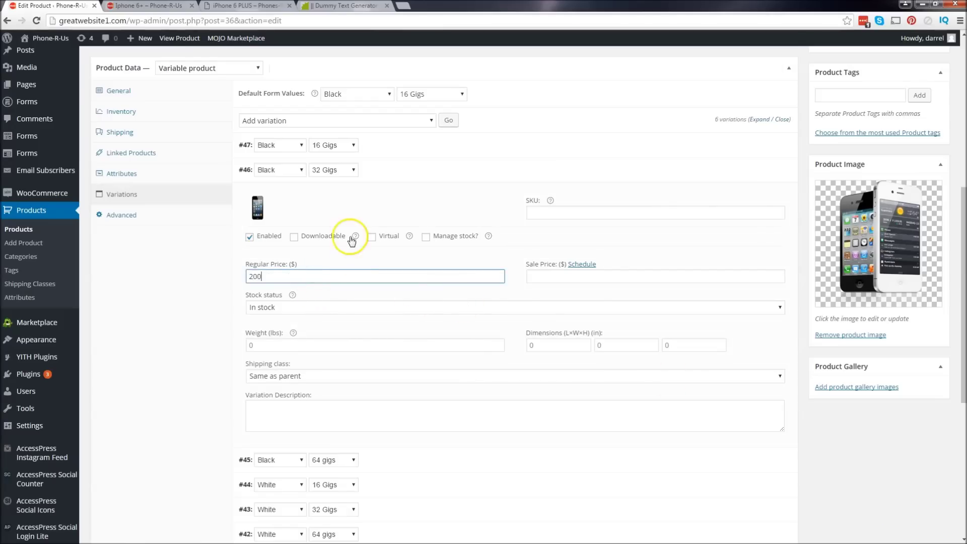
{"action": "left_click", "coordinate": [760, 171]}
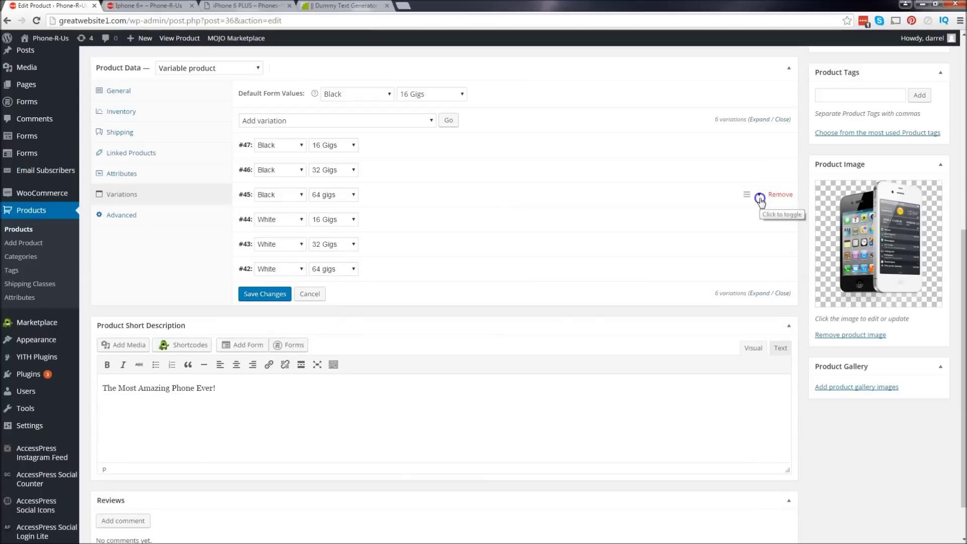
Give the Black 64 Gigs variation the black iPhone image and a regular price of 300.
{"action": "left_click", "coordinate": [760, 199]}
{"action": "left_click", "coordinate": [255, 231]}
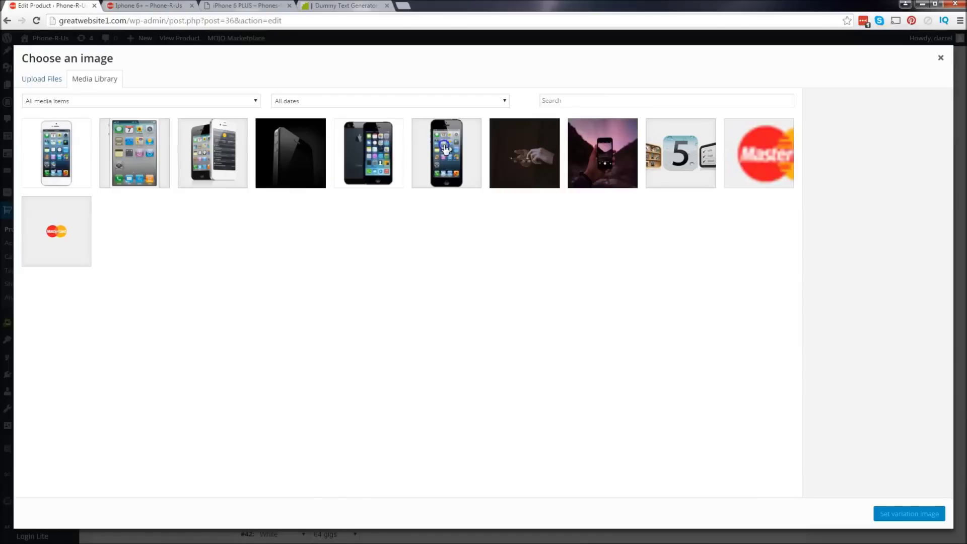
{"action": "left_click", "coordinate": [446, 148]}
{"action": "left_click", "coordinate": [908, 512]}
{"action": "left_click", "coordinate": [320, 299]}
{"action": "type", "text": "300"}
{"action": "left_click", "coordinate": [760, 195]}
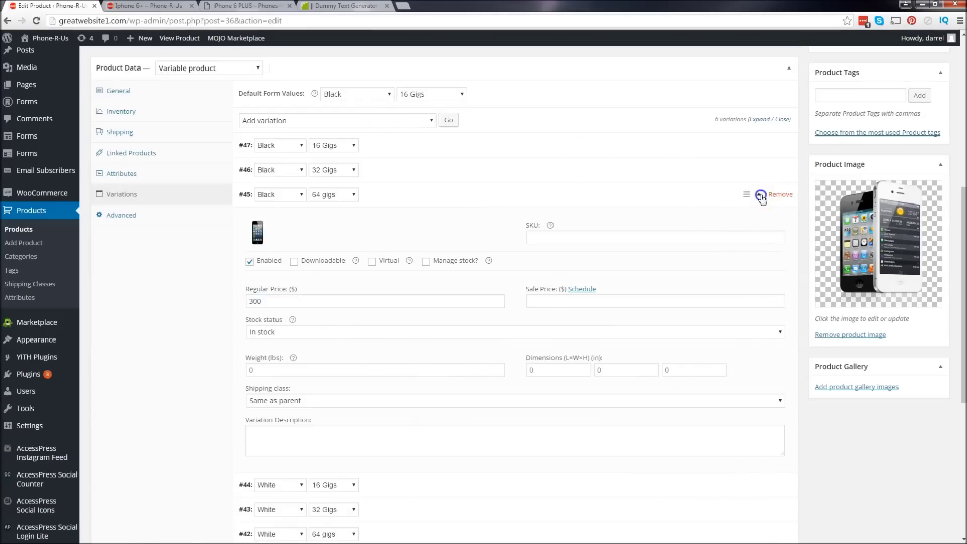
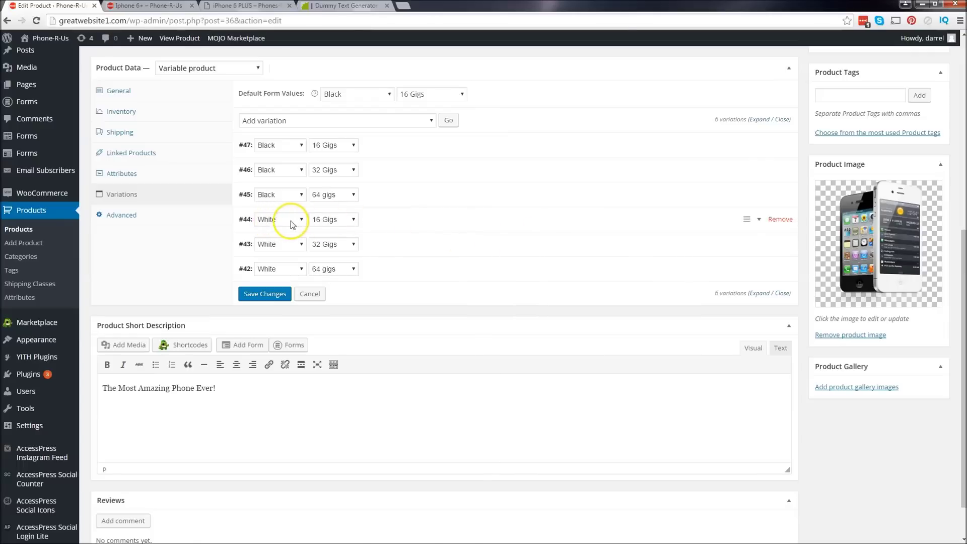
Give variation #44 the white iPhone image and a regular price of 100.
{"action": "left_click", "coordinate": [760, 222]}
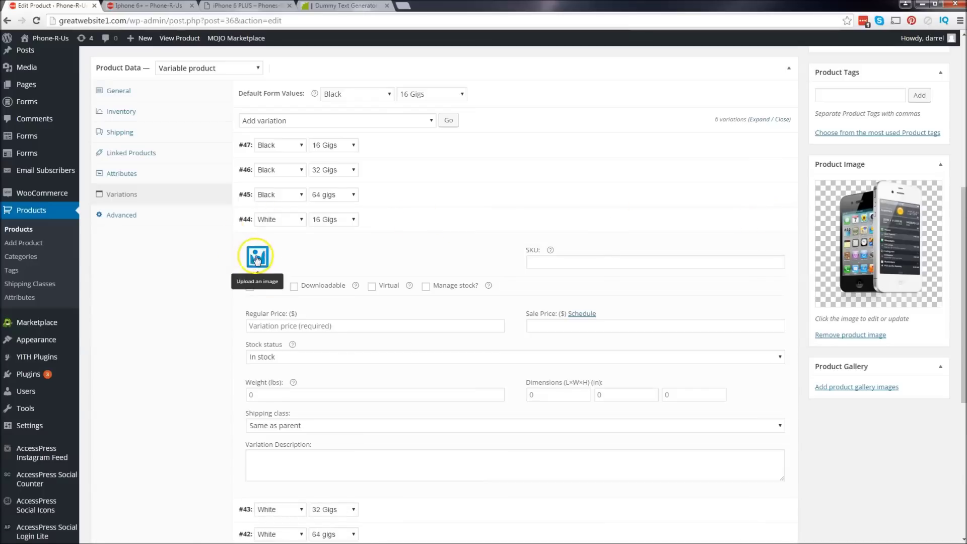
{"action": "left_click", "coordinate": [256, 257]}
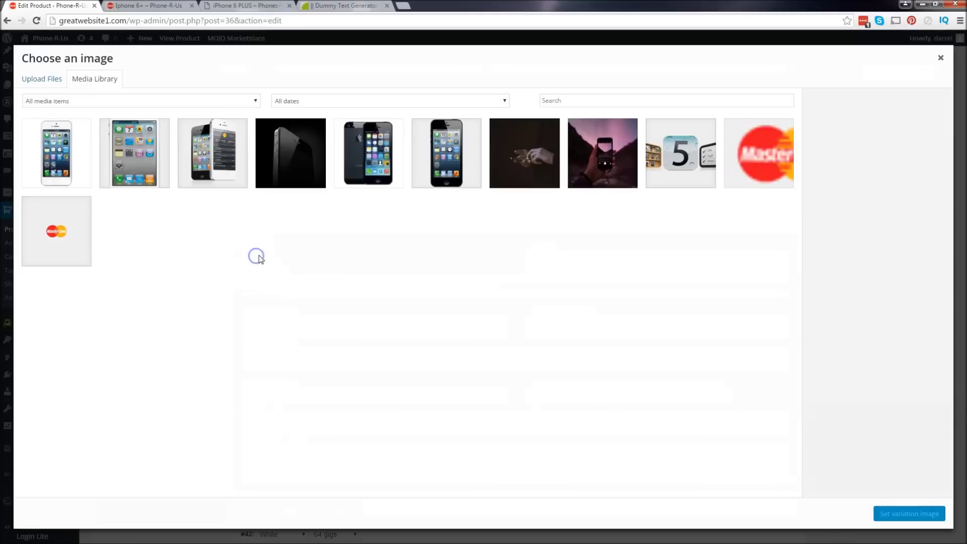
{"action": "left_click", "coordinate": [84, 151]}
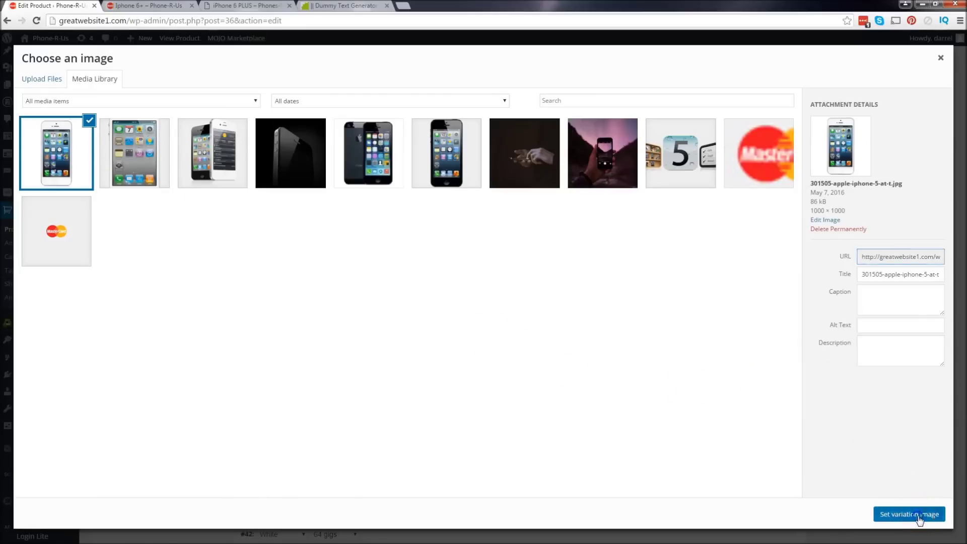
{"action": "left_click", "coordinate": [918, 519]}
{"action": "left_click", "coordinate": [341, 324]}
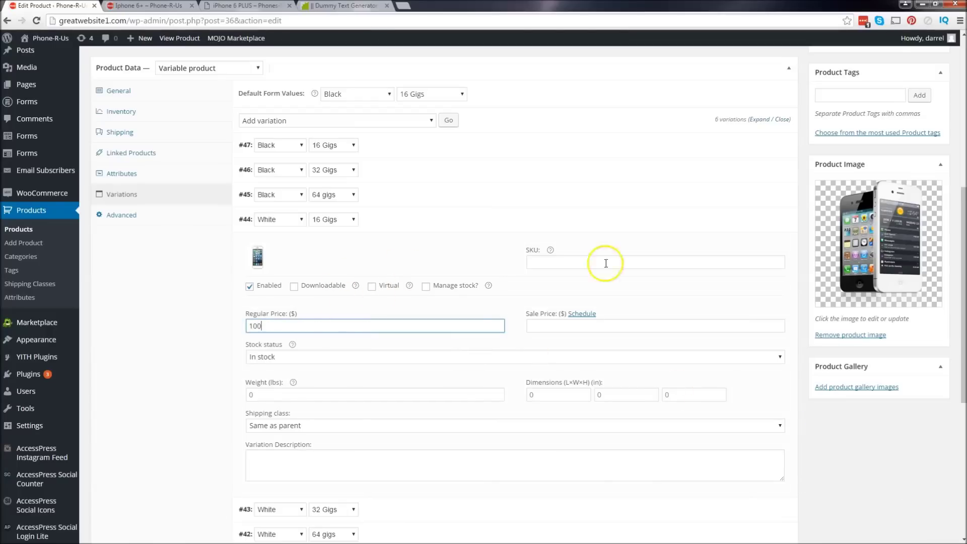
{"action": "left_click", "coordinate": [763, 221]}
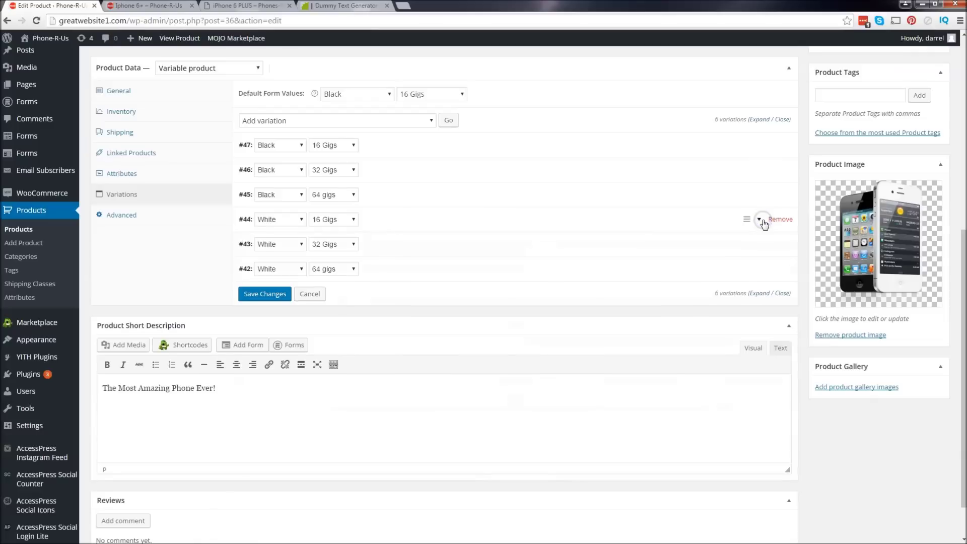
Give variation #43 the white iPhone image and a regular price of 200.
{"action": "left_click", "coordinate": [761, 245]}
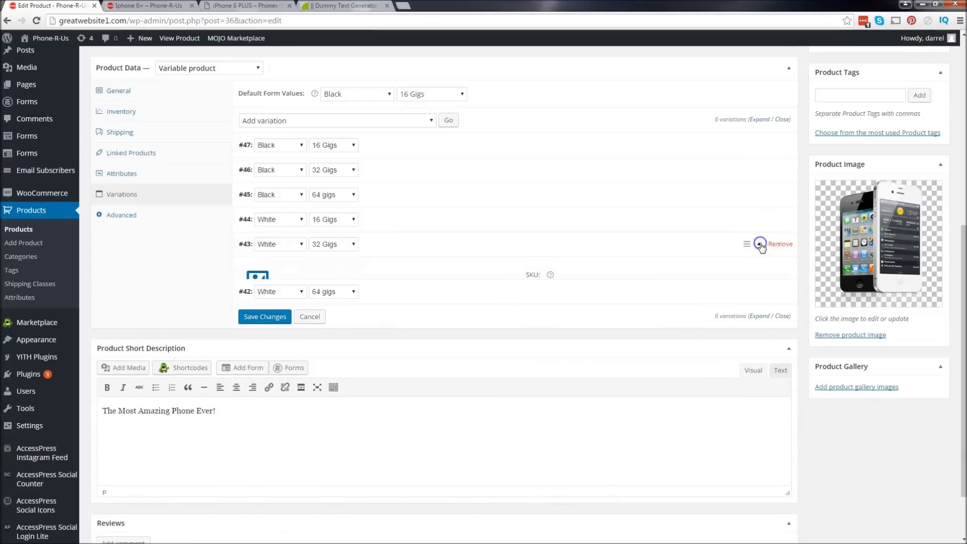
{"action": "left_click", "coordinate": [258, 278]}
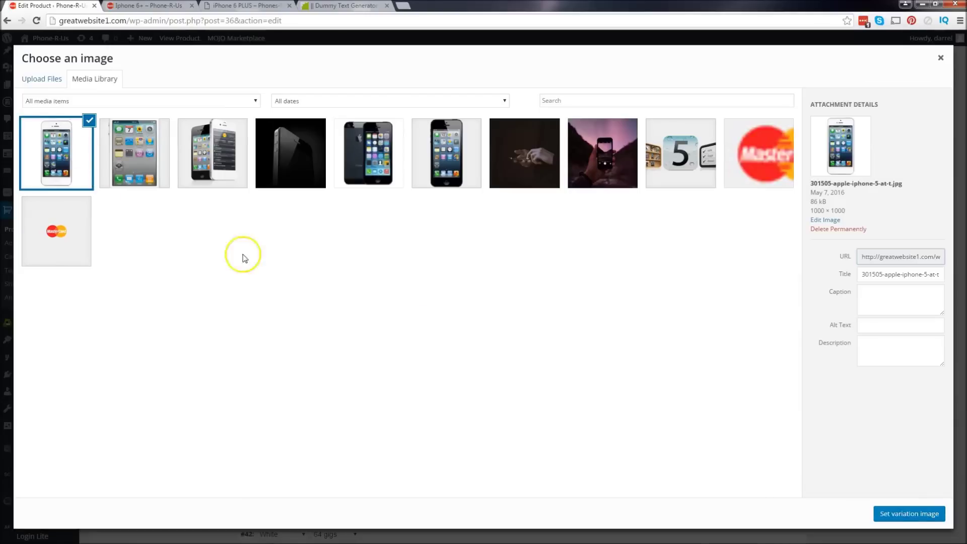
{"action": "left_click", "coordinate": [917, 513]}
{"action": "left_click", "coordinate": [389, 355]}
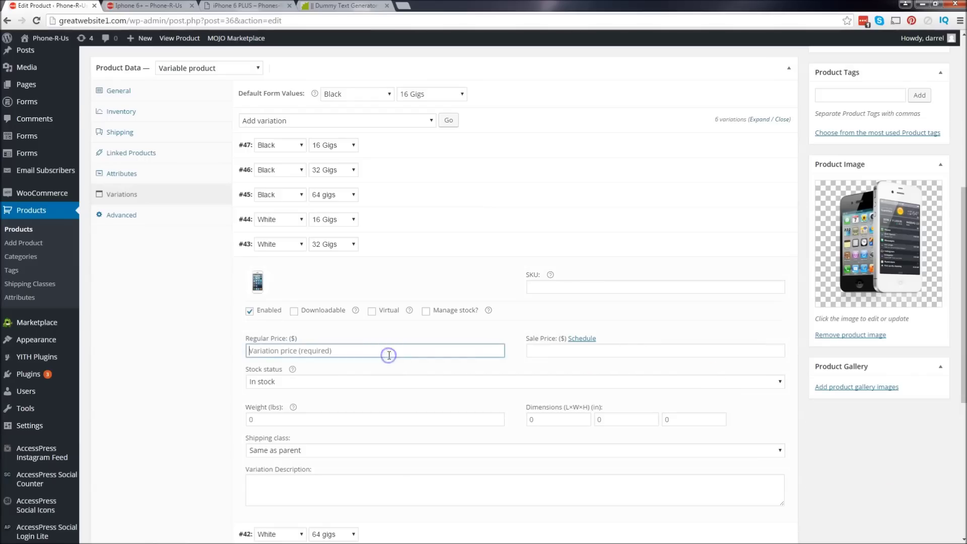
{"action": "left_click", "coordinate": [759, 244]}
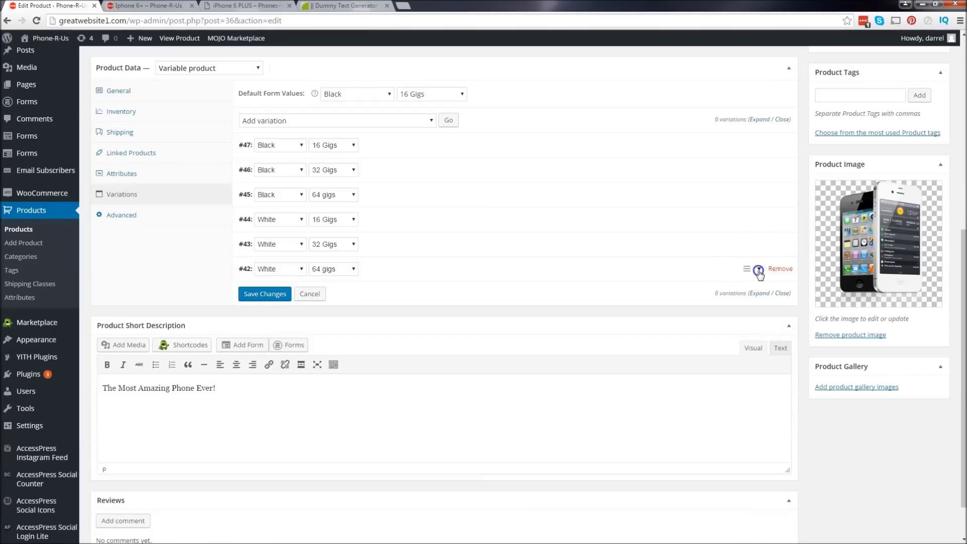
Give variation #42 a regular price of 300 and the white iPhone image, then save the variations.
{"action": "left_click", "coordinate": [758, 272]}
{"action": "left_click", "coordinate": [298, 375]}
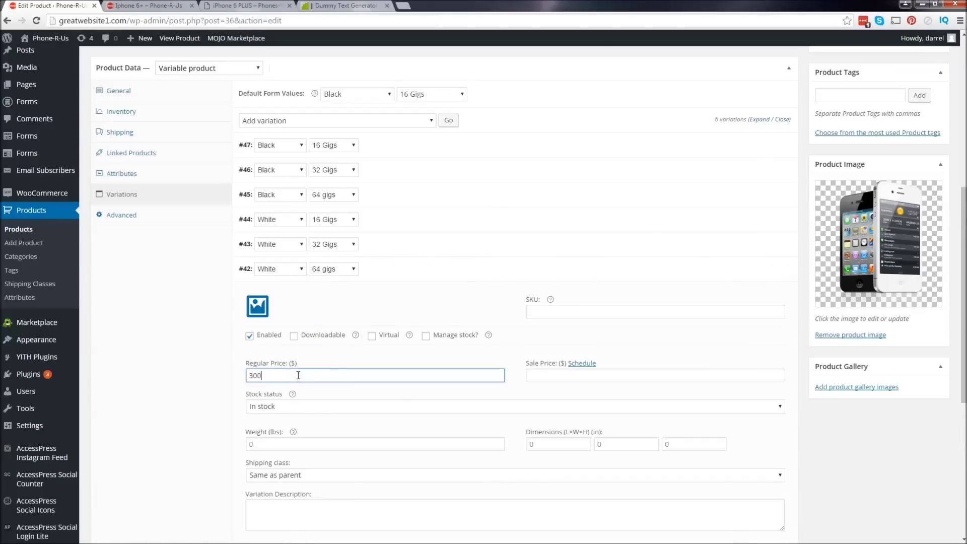
{"action": "left_click", "coordinate": [257, 305]}
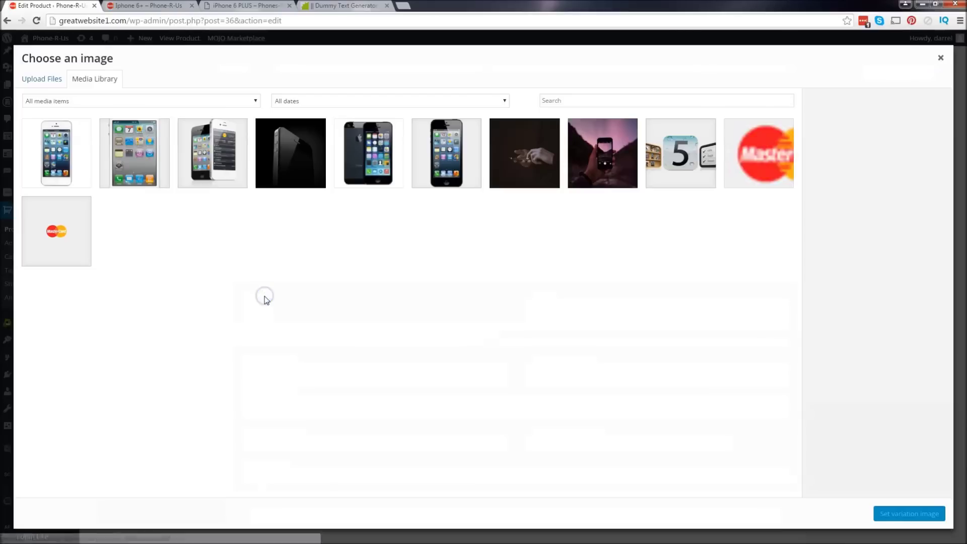
{"action": "left_click", "coordinate": [67, 161]}
{"action": "left_click", "coordinate": [909, 514]}
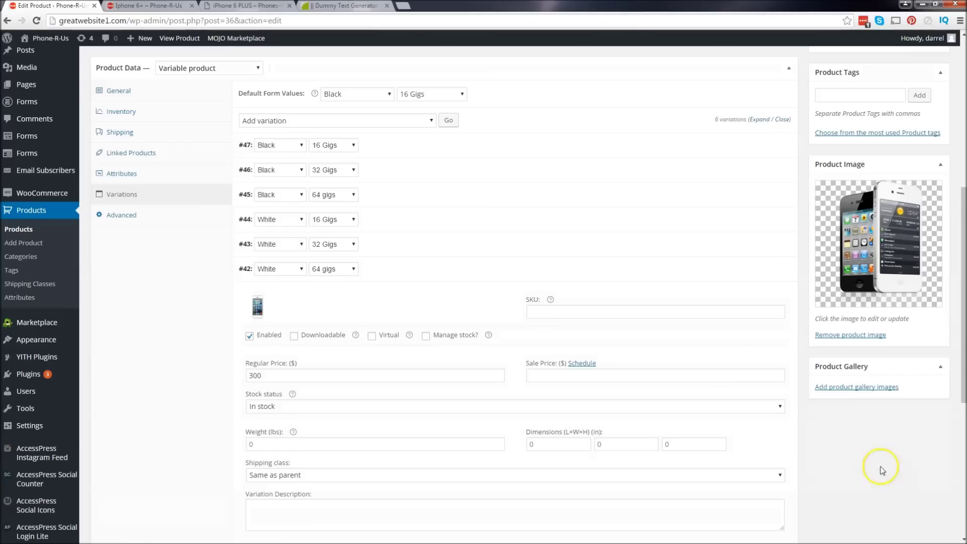
{"action": "scroll", "coordinate": [458, 361], "scroll_direction": "down", "scroll_amount": 4}
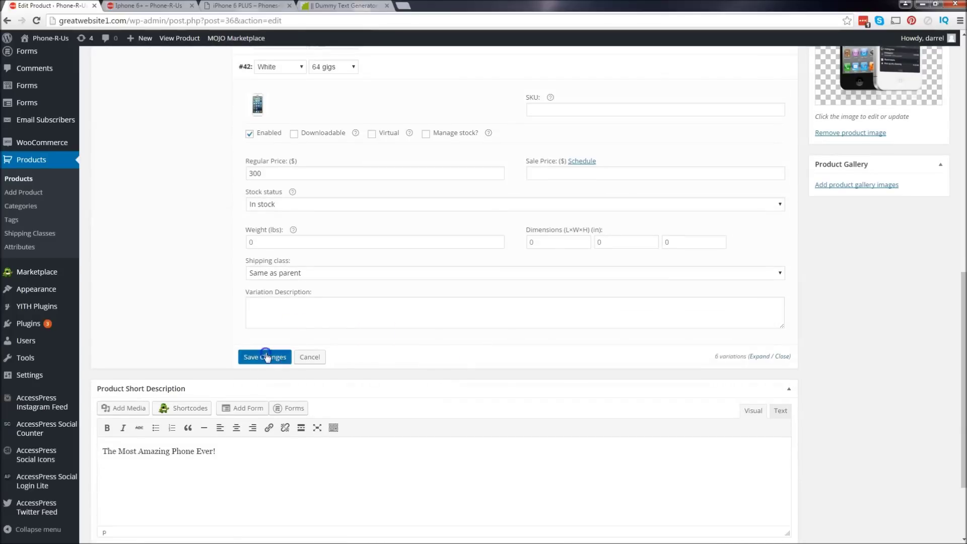
{"action": "left_click", "coordinate": [265, 356]}
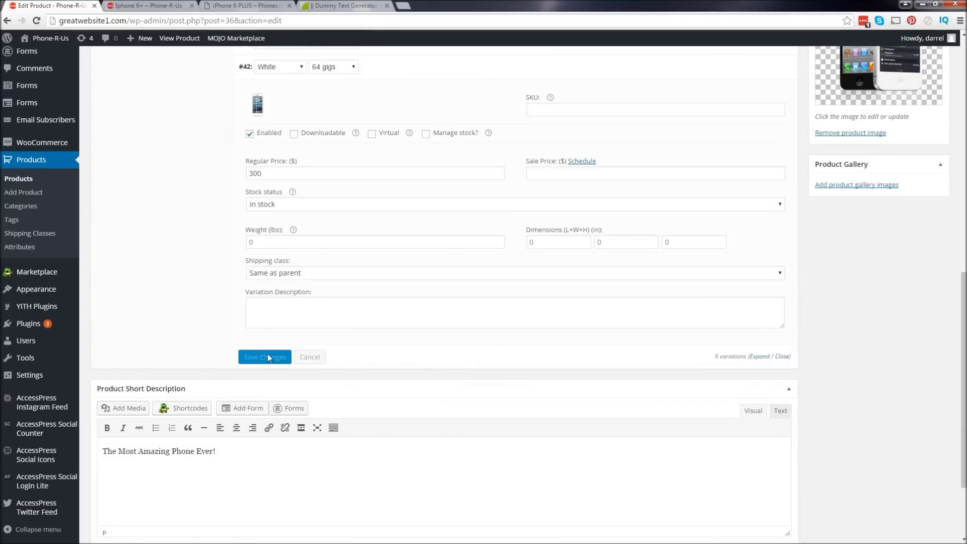
Update the Iphone 6+ product and confirm its preview shows the $100.00–$300.00 range.
{"action": "scroll", "coordinate": [367, 278], "scroll_direction": "up", "scroll_amount": 2}
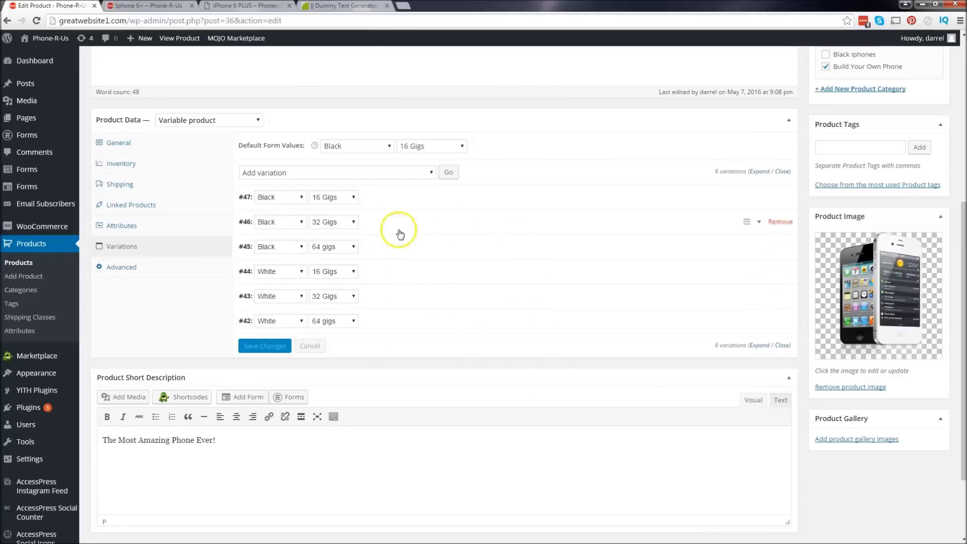
{"action": "scroll", "coordinate": [612, 300], "scroll_direction": "up", "scroll_amount": 5}
{"action": "left_click", "coordinate": [936, 237]}
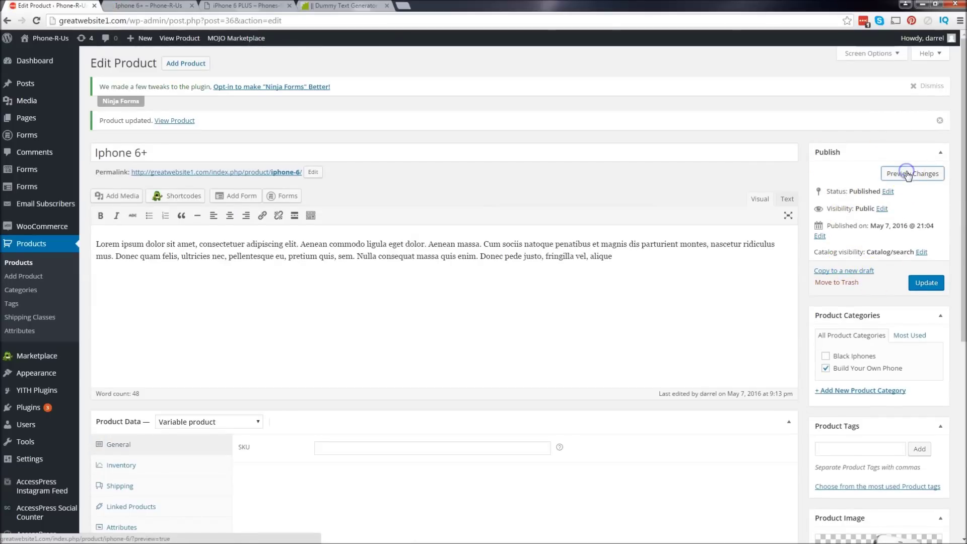
{"action": "left_click", "coordinate": [155, 7]}
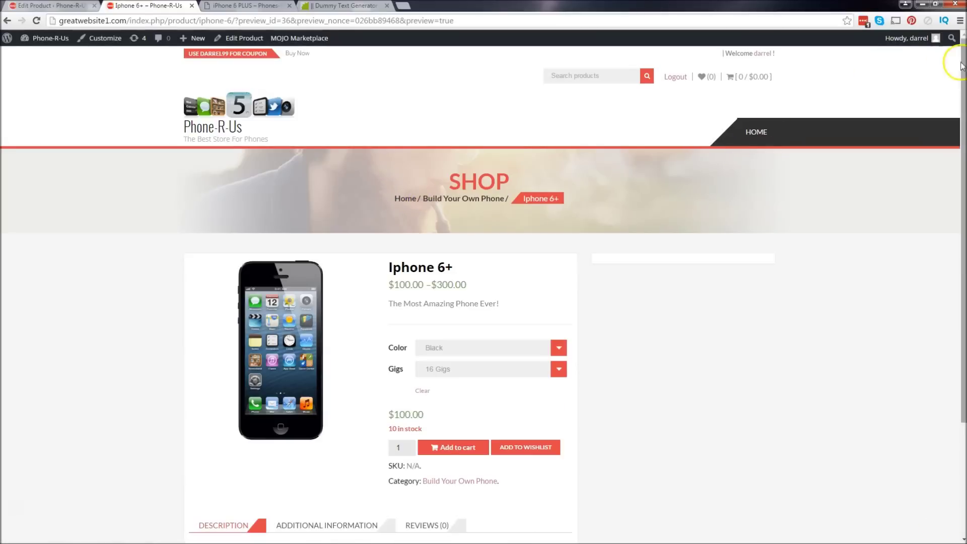
{"action": "scroll", "coordinate": [687, 199], "scroll_direction": "down", "scroll_amount": 2}
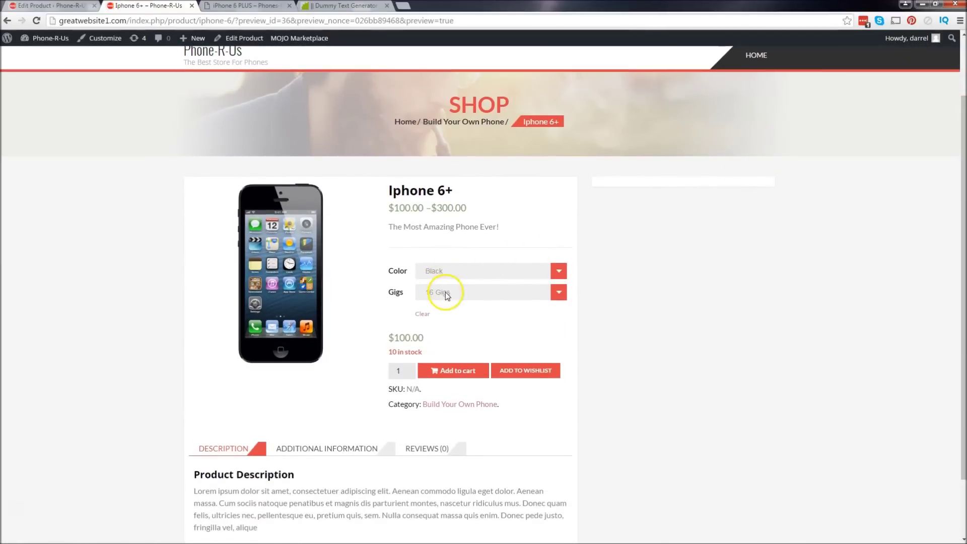
{"action": "left_click", "coordinate": [48, 5]}
{"action": "scroll", "coordinate": [290, 221], "scroll_direction": "down", "scroll_amount": 5}
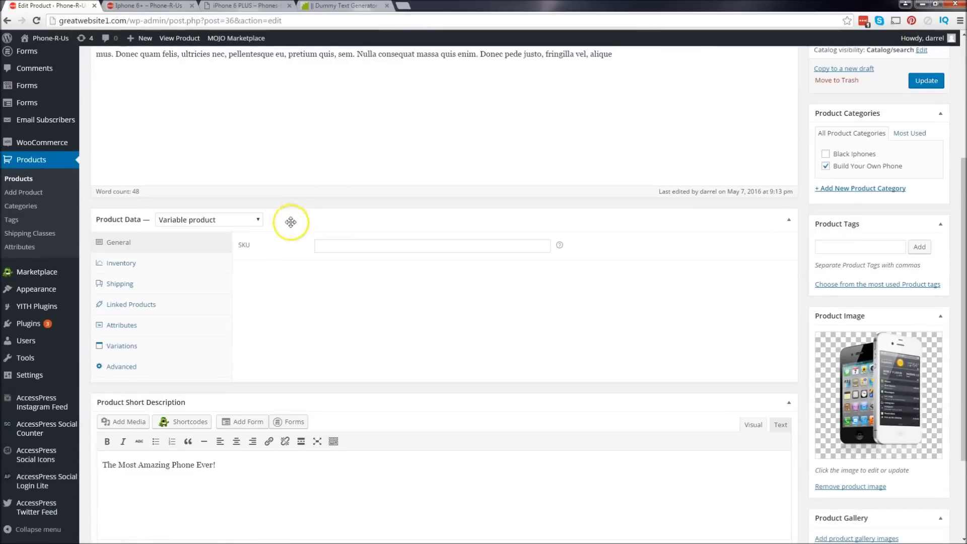
Look over the Attributes and Variations tabs and recheck the product preview.
{"action": "left_click", "coordinate": [163, 325]}
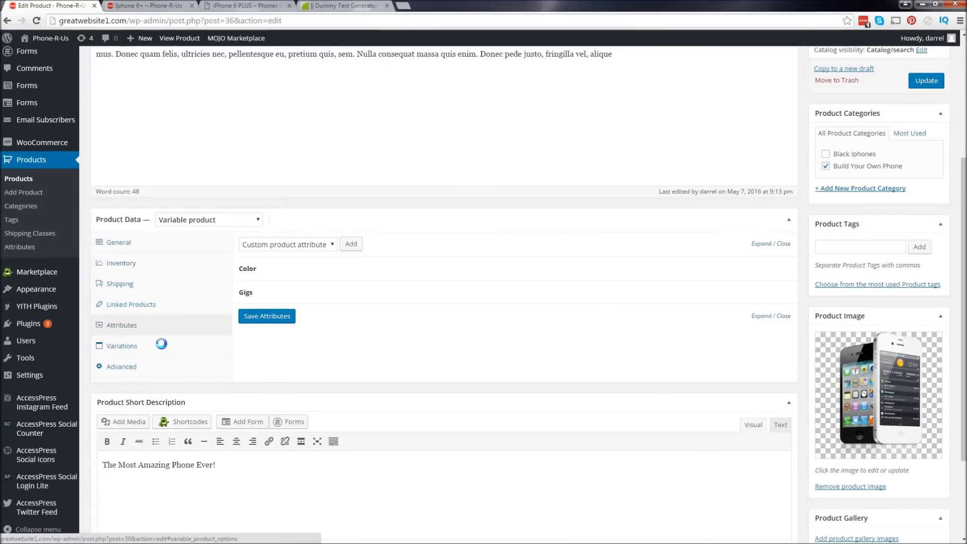
{"action": "left_click", "coordinate": [161, 343]}
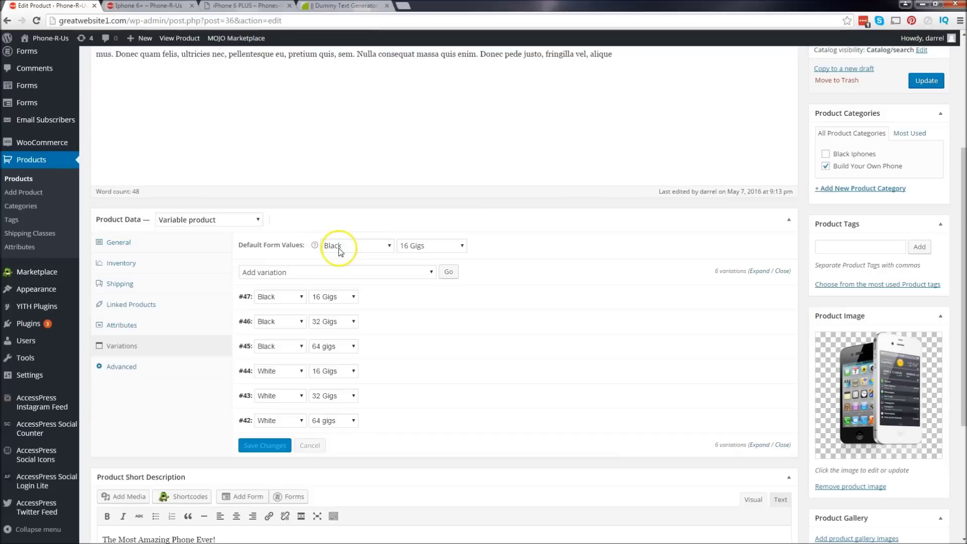
{"action": "left_click", "coordinate": [176, 7]}
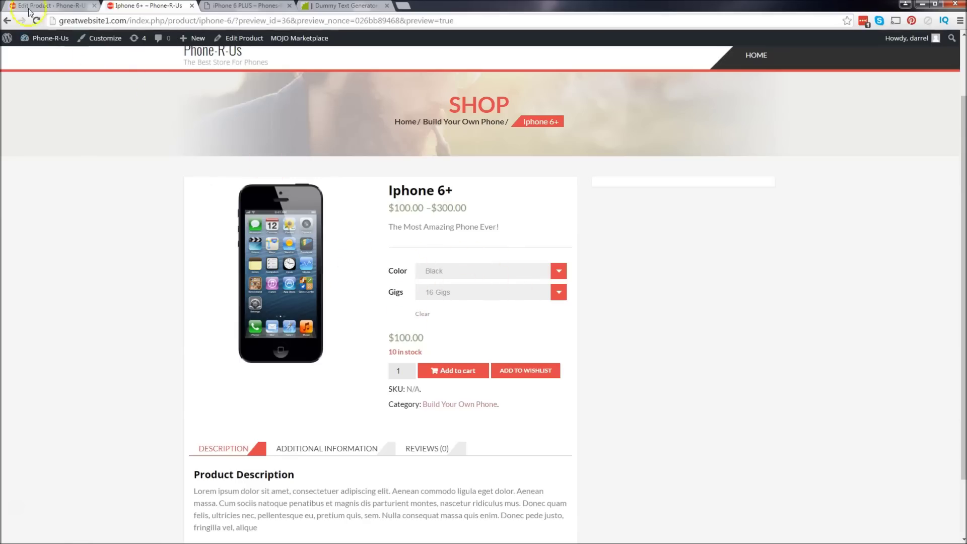
{"action": "left_click", "coordinate": [50, 5]}
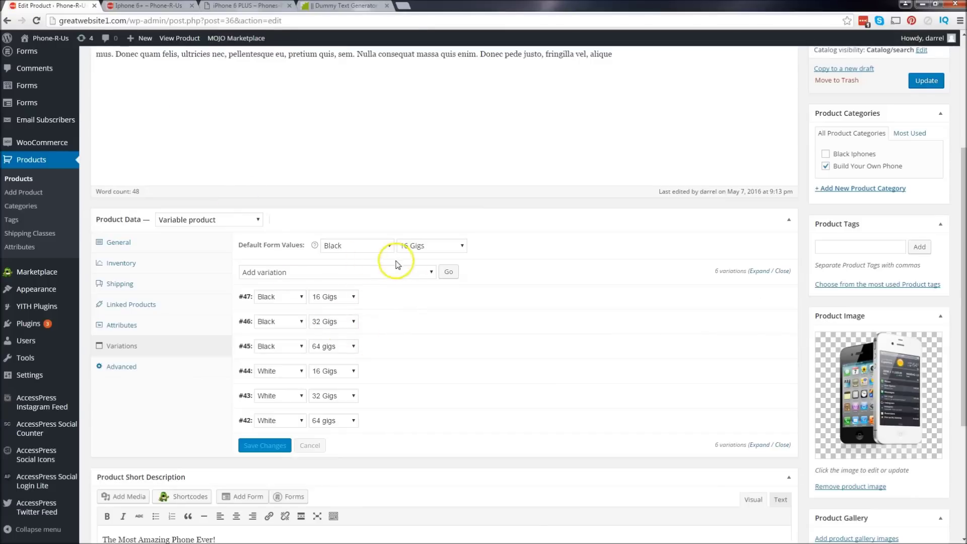
Set the default form values to Black and 32 Gigs and update the product.
{"action": "left_click", "coordinate": [364, 245]}
{"action": "left_click", "coordinate": [364, 269]}
{"action": "left_click", "coordinate": [418, 245]}
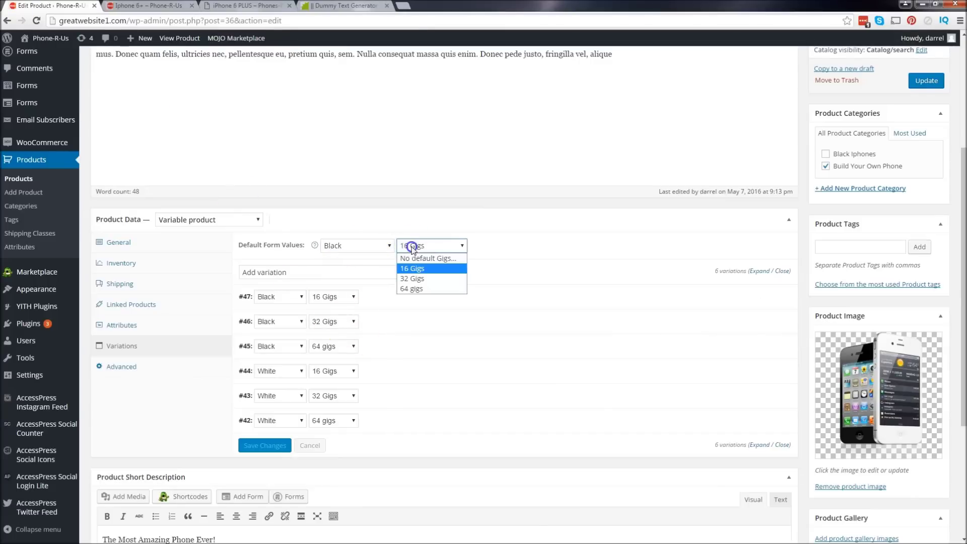
{"action": "left_click", "coordinate": [410, 278]}
{"action": "left_click", "coordinate": [923, 81]}
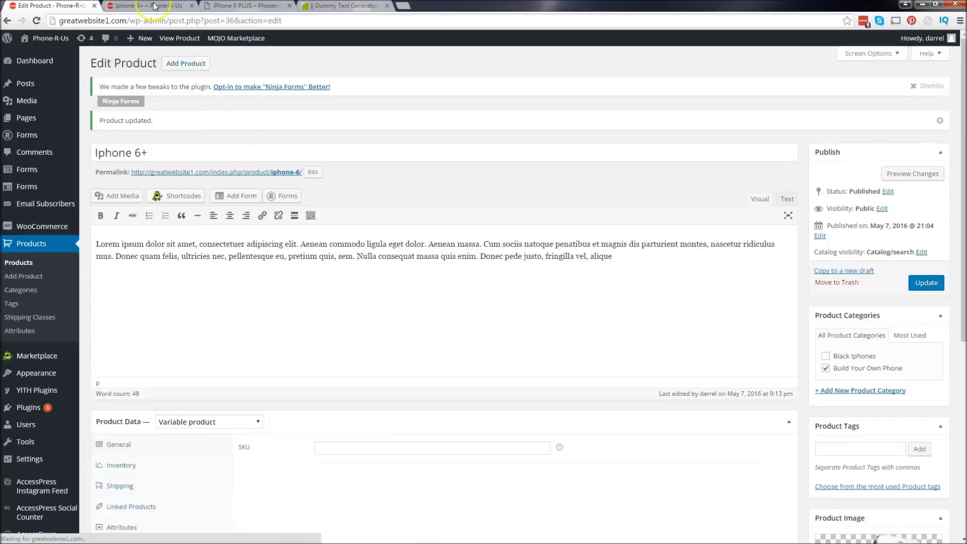
Reload the preview and try the White colour with 32, 64 and 16 Gigs prices.
{"action": "left_click", "coordinate": [155, 6]}
{"action": "left_click", "coordinate": [37, 20]}
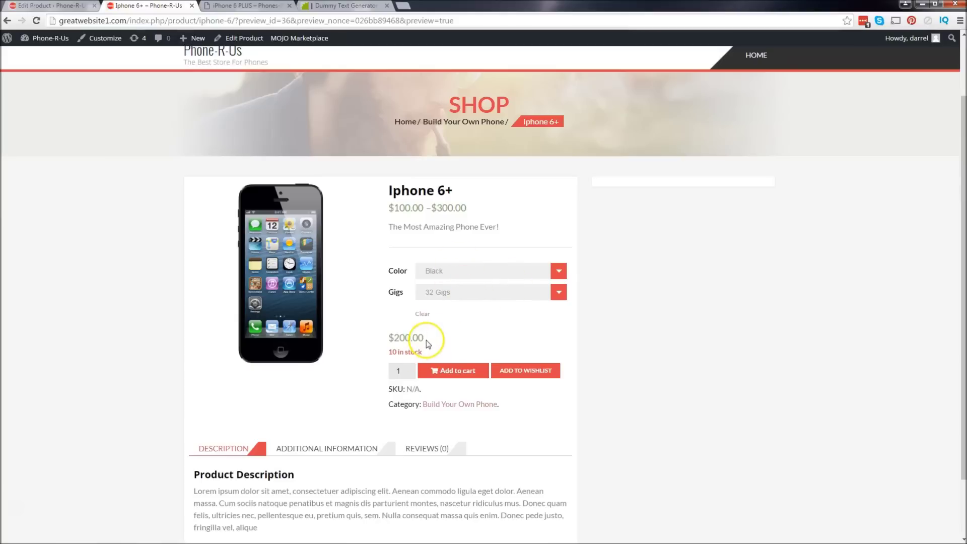
{"action": "left_click", "coordinate": [466, 272]}
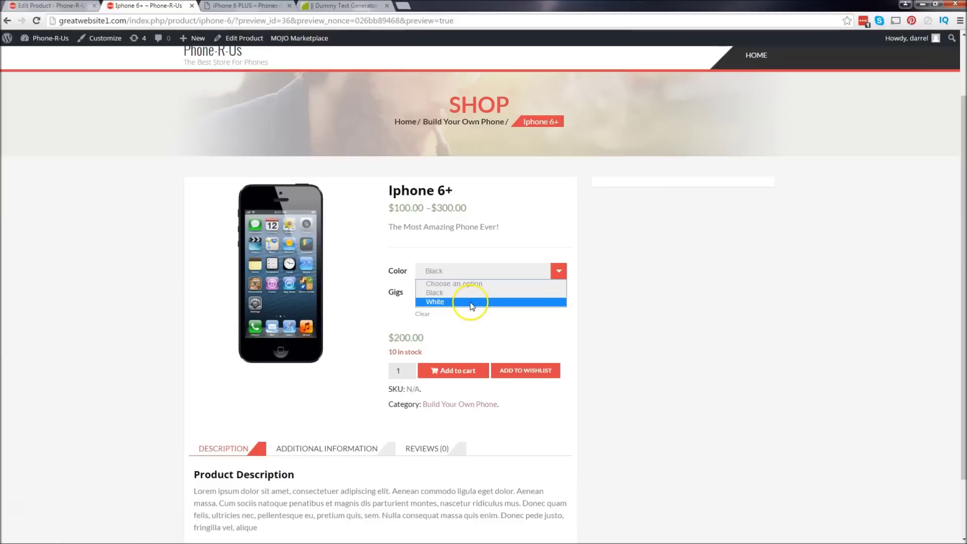
{"action": "left_click", "coordinate": [469, 302]}
{"action": "left_click", "coordinate": [470, 297]}
{"action": "left_click", "coordinate": [469, 329]}
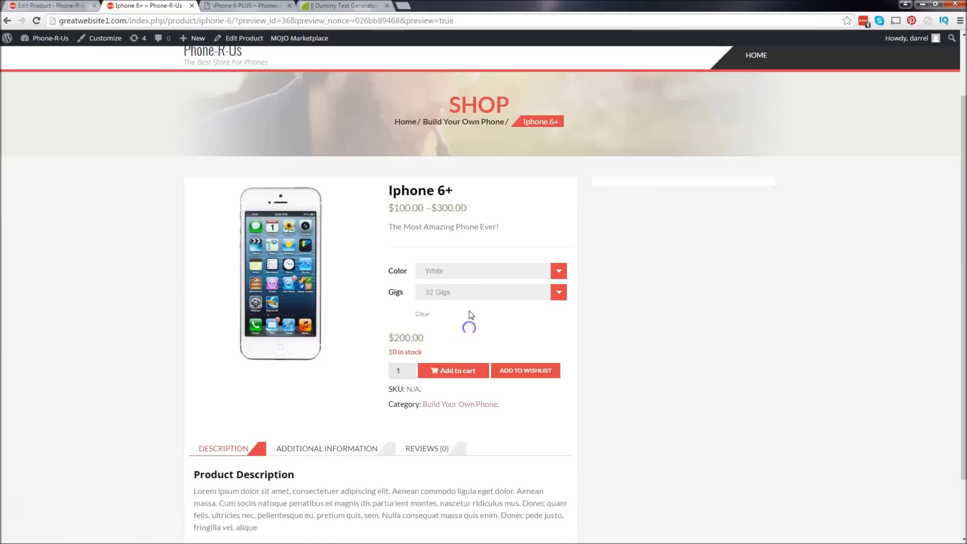
{"action": "left_click", "coordinate": [470, 293]}
{"action": "left_click", "coordinate": [458, 334]}
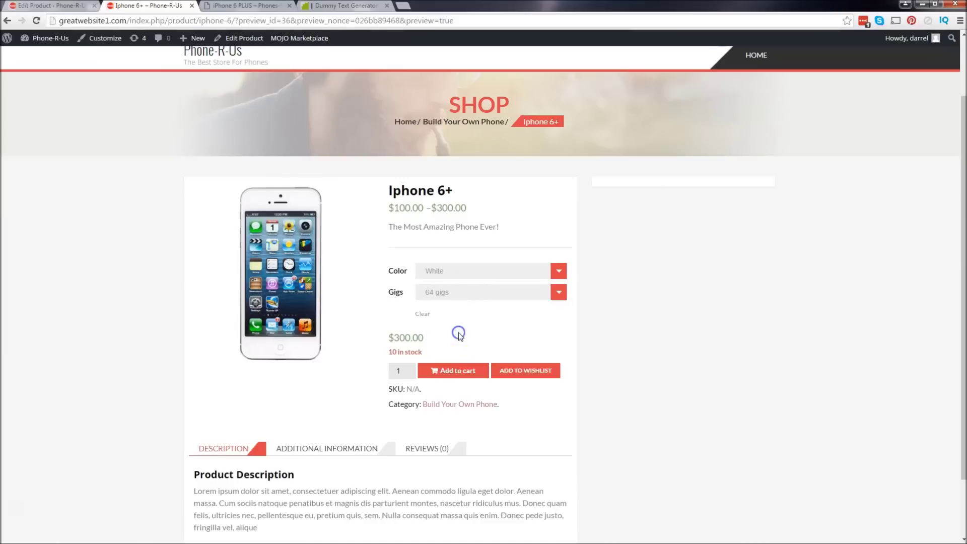
{"action": "left_click", "coordinate": [454, 294]}
{"action": "left_click", "coordinate": [433, 314]}
Clear the Gigs and Color selections on the product preview.
{"action": "left_click", "coordinate": [461, 286]}
{"action": "left_click", "coordinate": [460, 304]}
{"action": "left_click", "coordinate": [460, 273]}
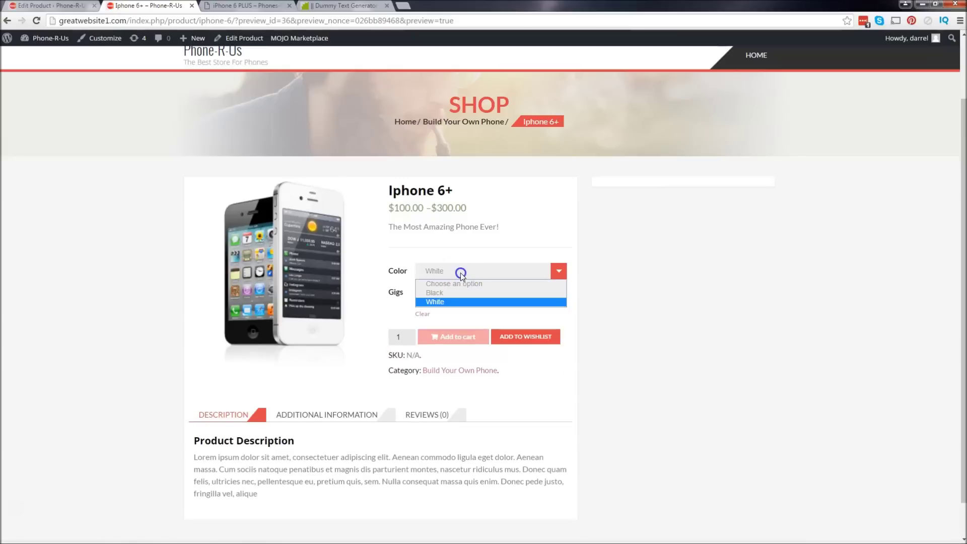
{"action": "left_click", "coordinate": [461, 284]}
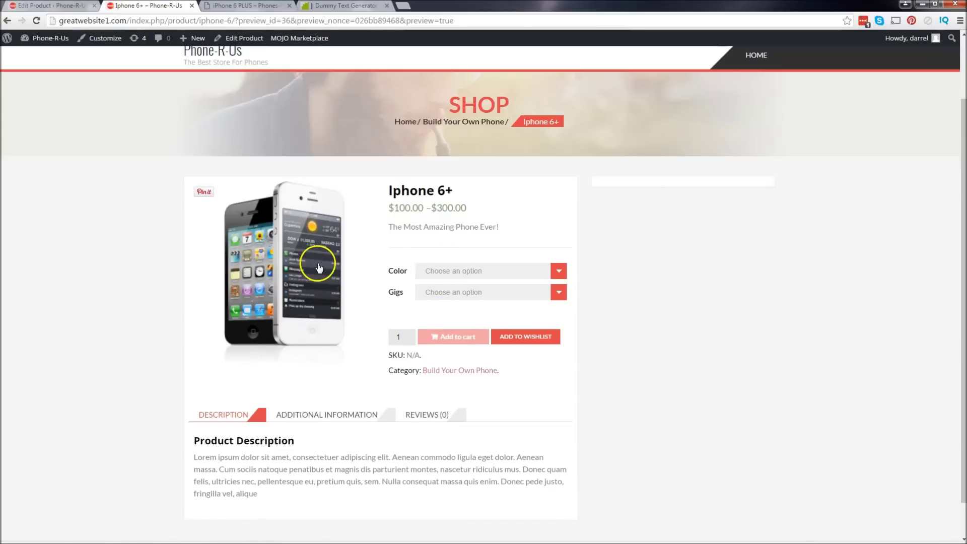
Compare the editor and preview once more, then close the Iphone 6+ preview.
{"action": "left_click", "coordinate": [50, 6]}
{"action": "scroll", "coordinate": [626, 341], "scroll_direction": "down", "scroll_amount": 3}
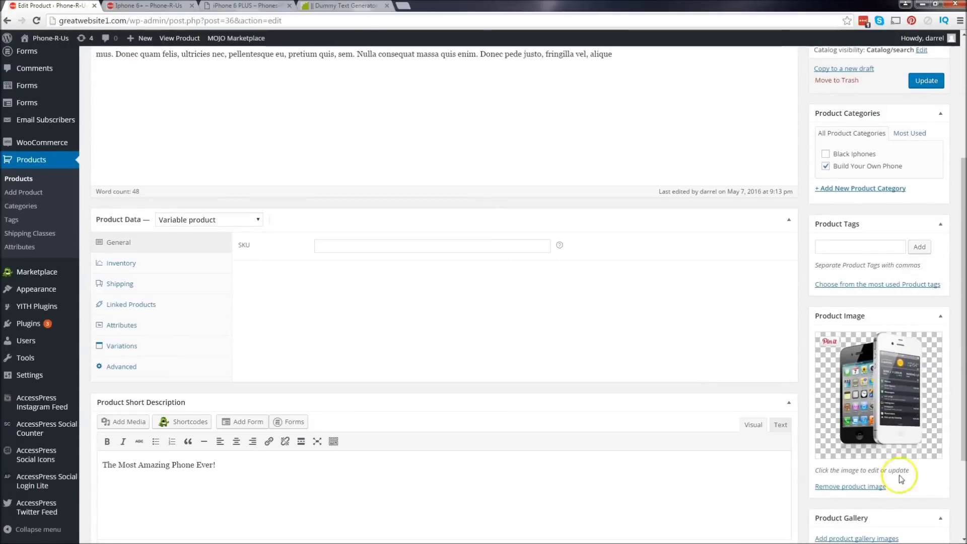
{"action": "scroll", "coordinate": [304, 198], "scroll_direction": "up", "scroll_amount": 5}
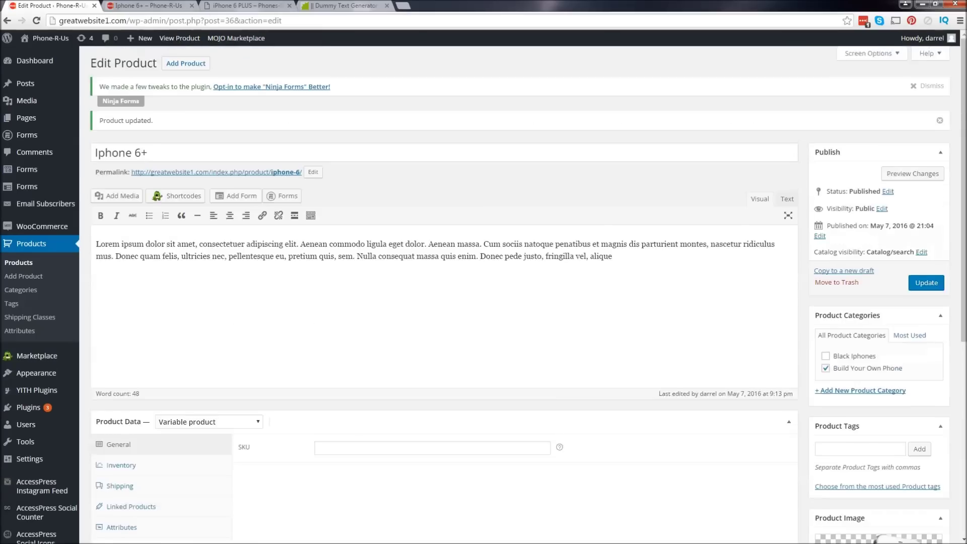
{"action": "left_click", "coordinate": [146, 6]}
{"action": "scroll", "coordinate": [448, 249], "scroll_direction": "down", "scroll_amount": 1}
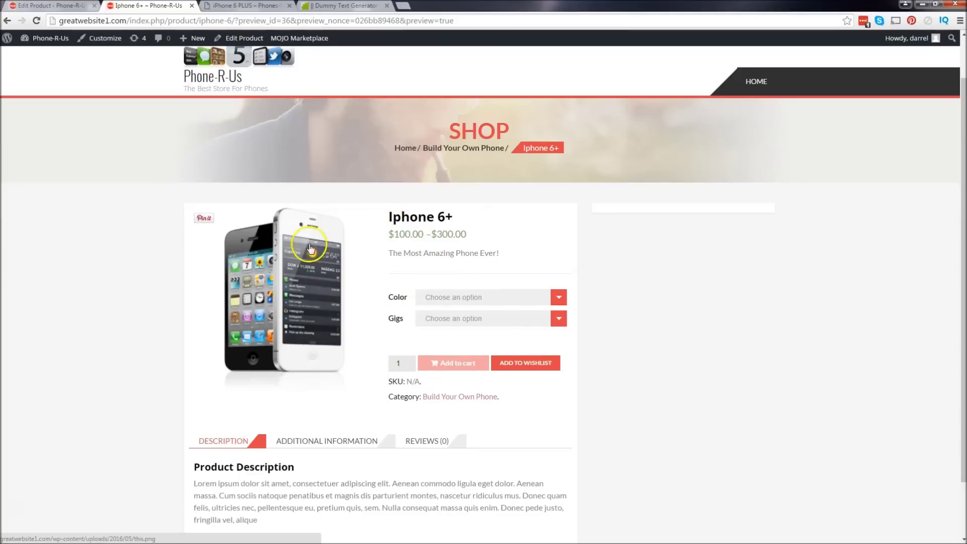
{"action": "left_click", "coordinate": [50, 5]}
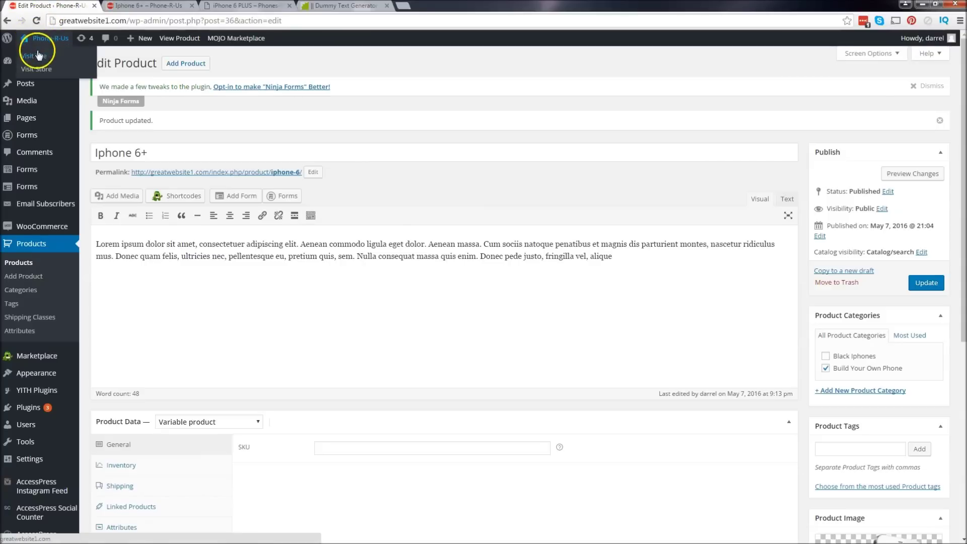
{"action": "left_click", "coordinate": [146, 5]}
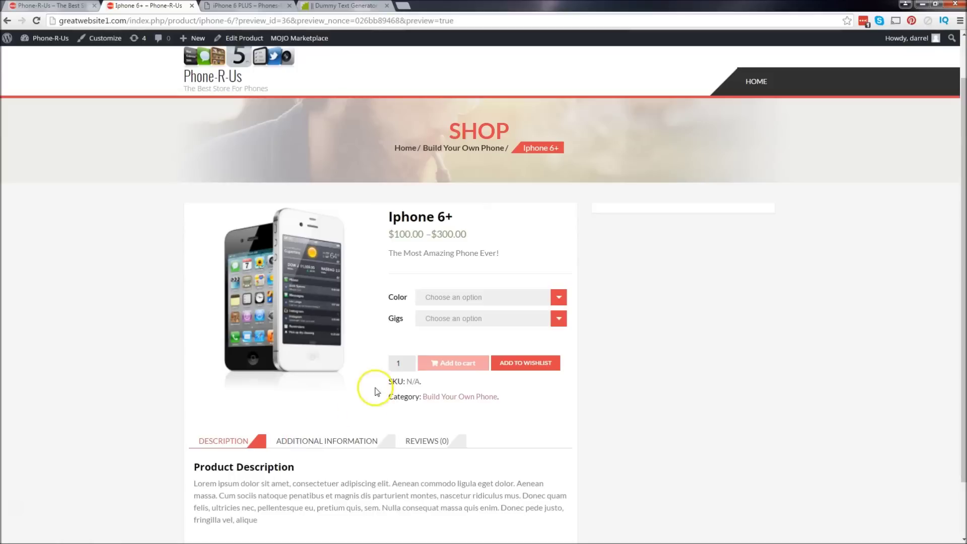
{"action": "left_click", "coordinate": [194, 6]}
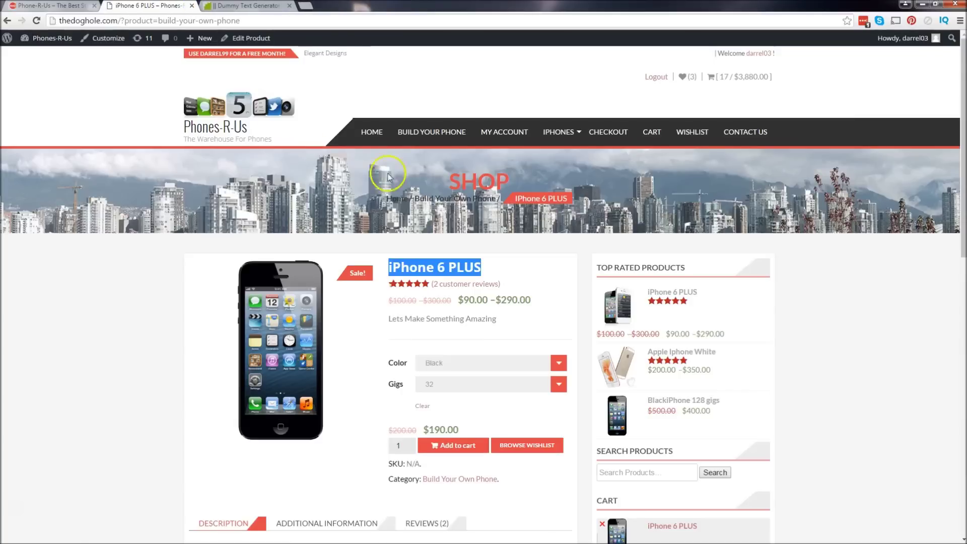
Open the reference store's Apple Iphone White page and set the 64 Gigs quantity to 10.
{"action": "left_click", "coordinate": [551, 125]}
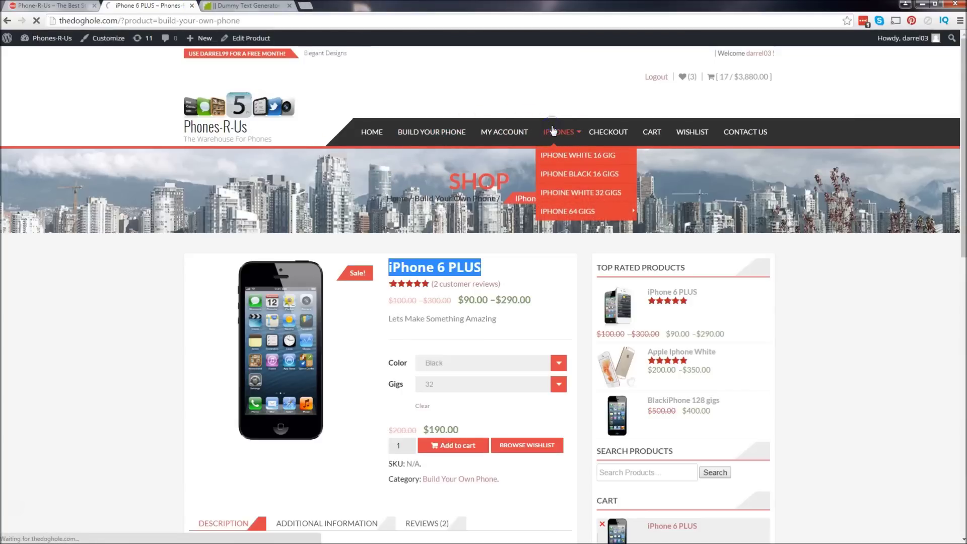
{"action": "scroll", "coordinate": [564, 151], "scroll_direction": "down", "scroll_amount": 3}
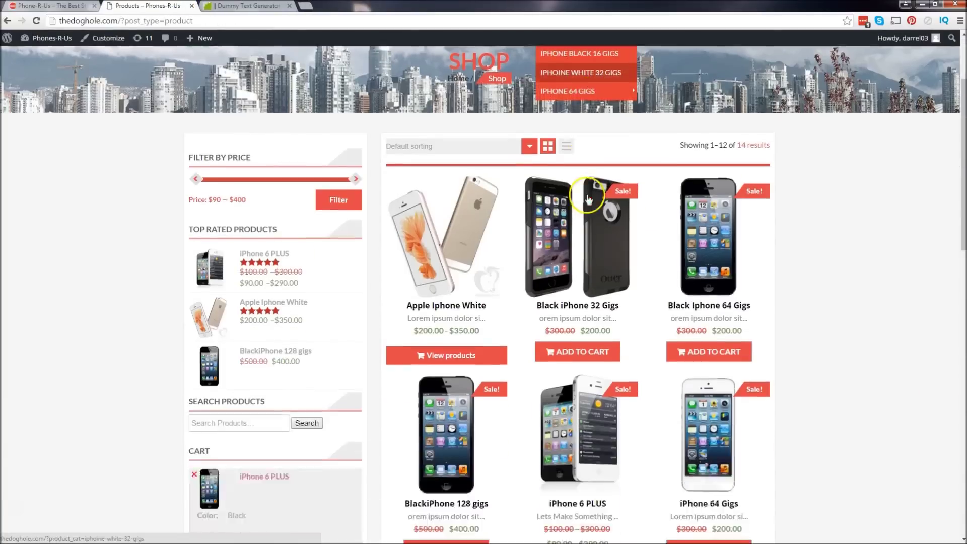
{"action": "left_click", "coordinate": [444, 324]}
{"action": "scroll", "coordinate": [445, 311], "scroll_direction": "down", "scroll_amount": 3}
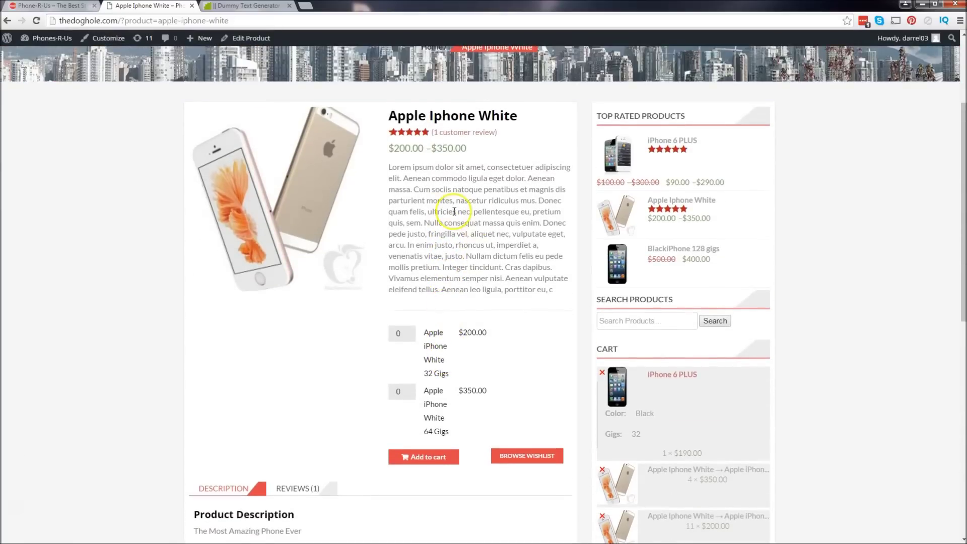
{"action": "left_click_drag", "start_coordinate": [437, 332], "coordinate": [458, 429]}
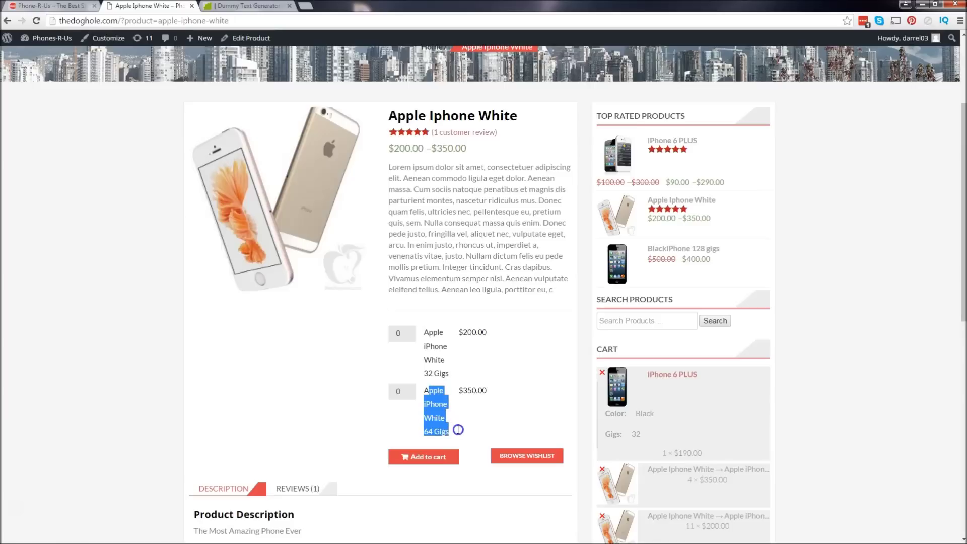
{"action": "left_click", "coordinate": [413, 389]}
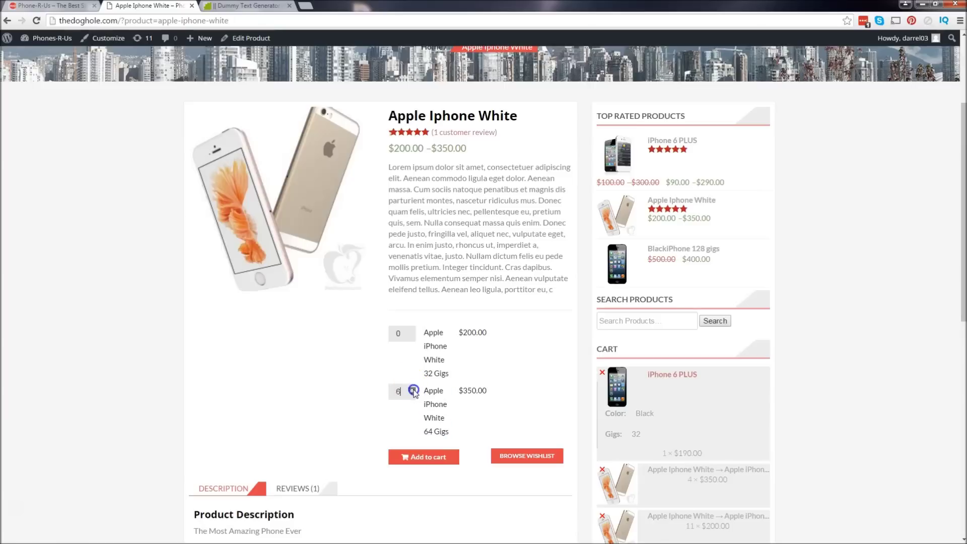
{"action": "left_click", "coordinate": [414, 390]}
Glance at the Dummy Text Generator page, then close the Apple Iphone White page.
{"action": "scroll", "coordinate": [397, 209], "scroll_direction": "up", "scroll_amount": 3}
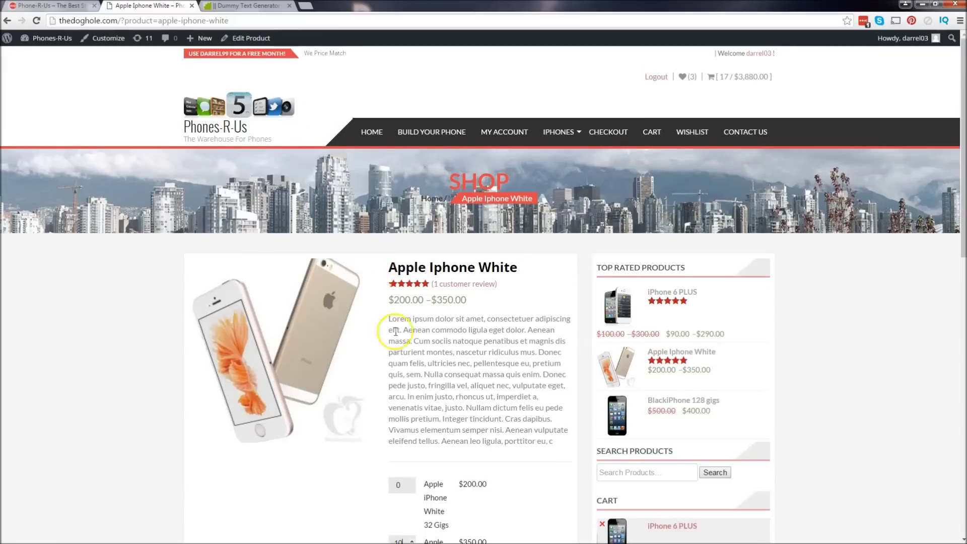
{"action": "scroll", "coordinate": [254, 270], "scroll_direction": "down", "scroll_amount": 2}
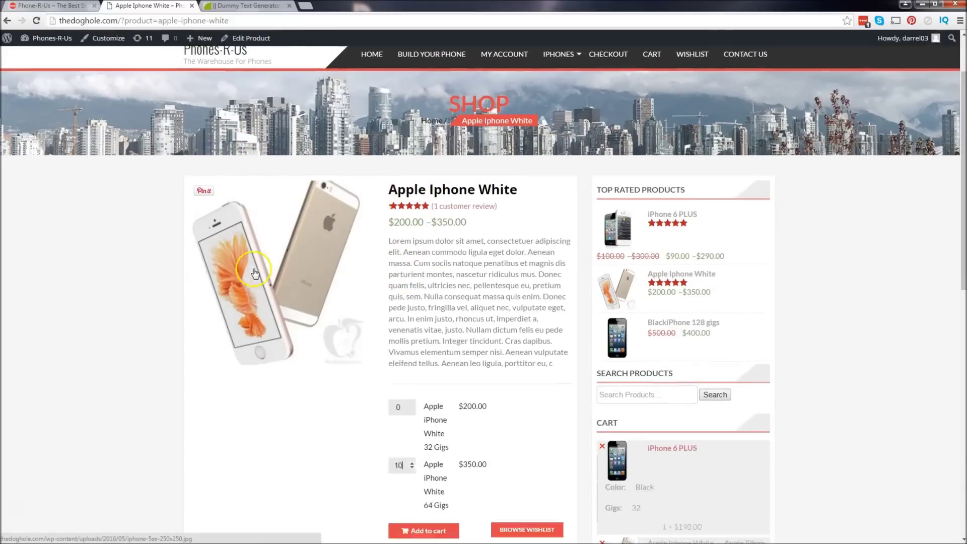
{"action": "left_click", "coordinate": [247, 6]}
{"action": "left_click", "coordinate": [289, 6]}
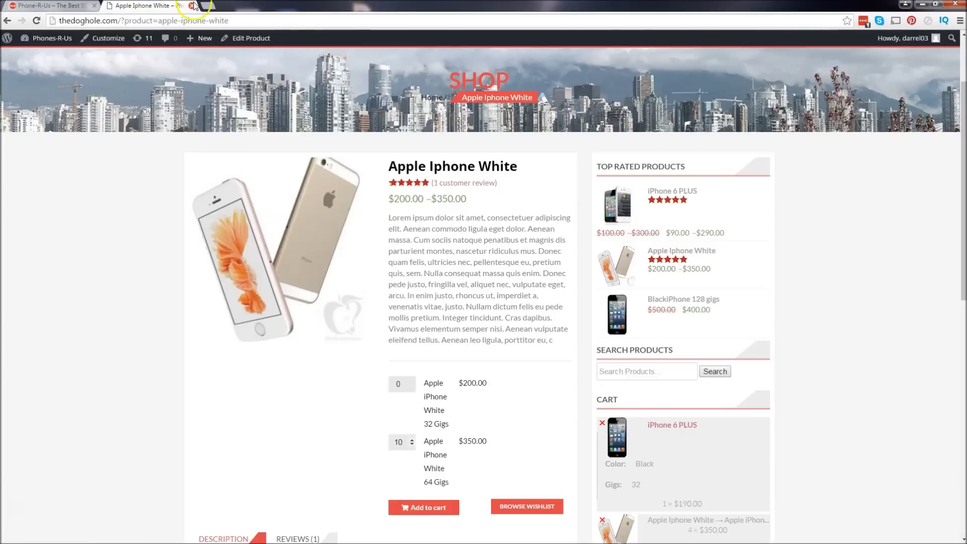
{"action": "left_click", "coordinate": [191, 6]}
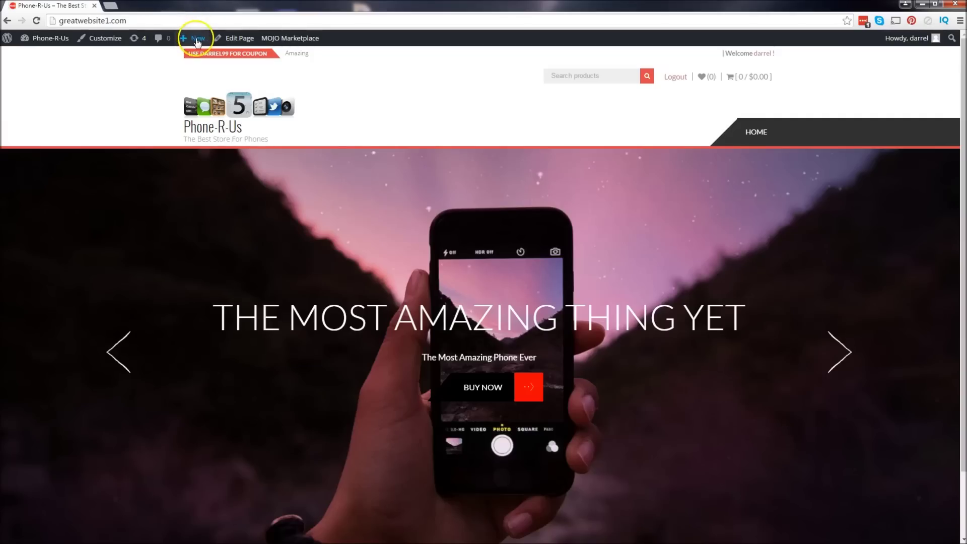
Show the + New dropdown in the admin bar on the Phone-R-Us homepage.
{"action": "mouse_move", "coordinate": [197, 42]}
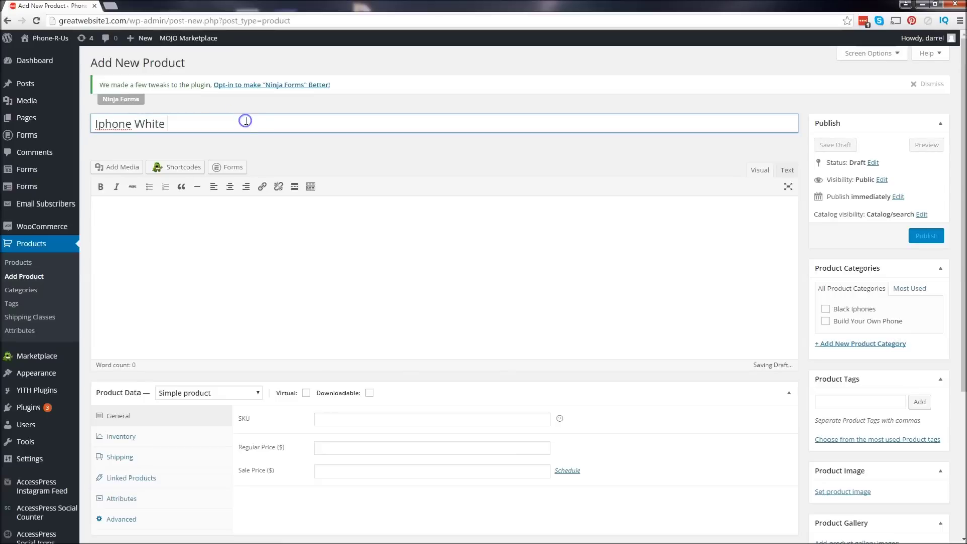
Copy a Lorem ipsum paragraph from a dummy text generator into the product description.
{"action": "left_click", "coordinate": [343, 252]}
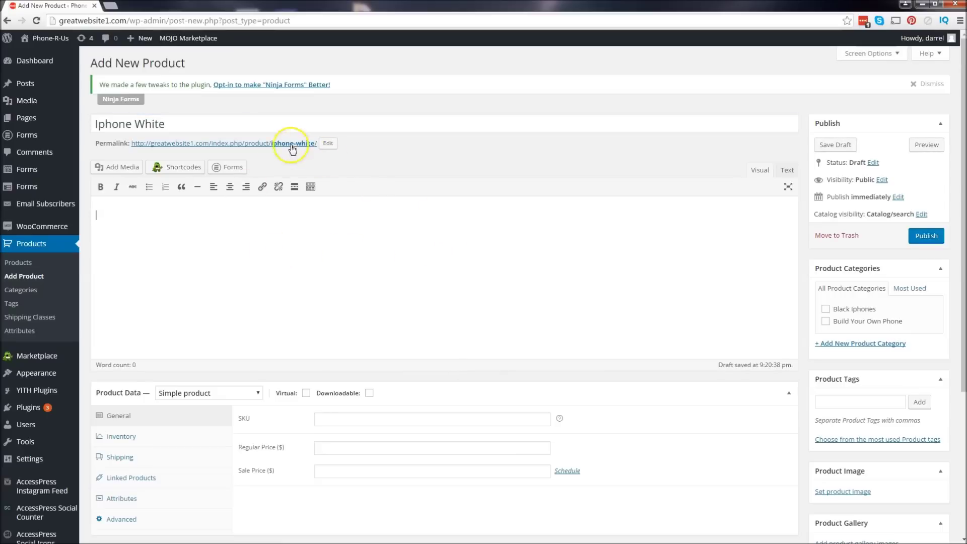
{"action": "left_click", "coordinate": [110, 5]}
{"action": "type", "text": "dummy text"}
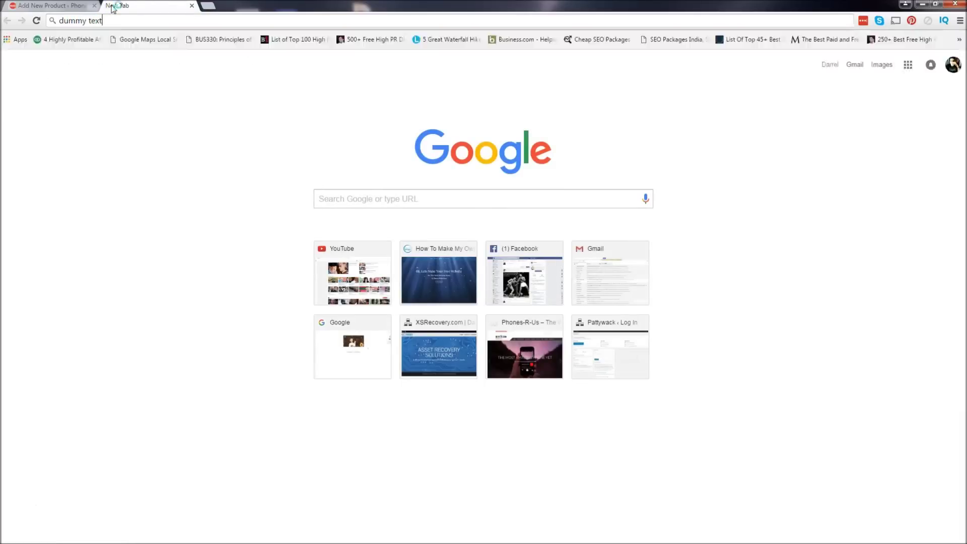
{"action": "key", "text": "Return"}
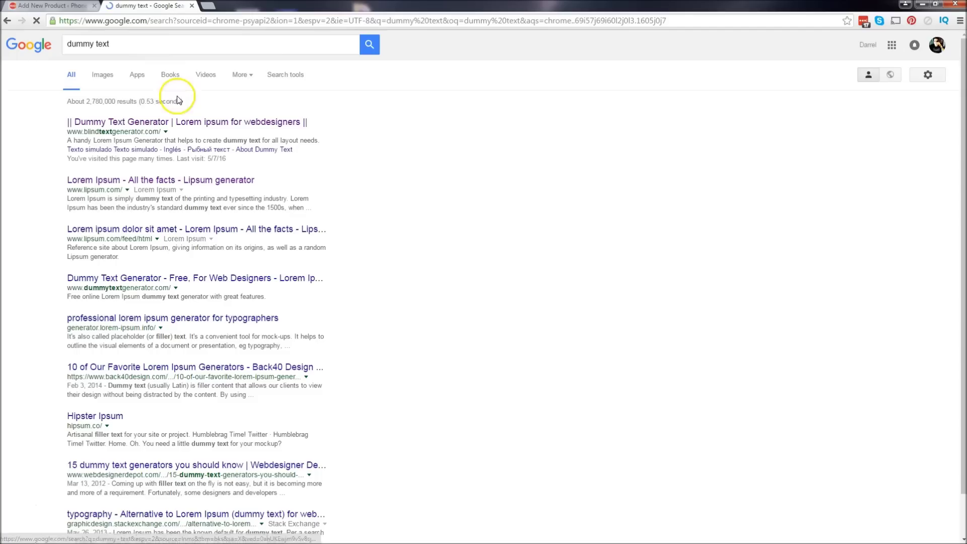
{"action": "left_click", "coordinate": [168, 119]}
{"action": "left_click_drag", "start_coordinate": [522, 141], "coordinate": [431, 123]}
{"action": "key", "text": "ctrl+c"}
{"action": "key", "text": "ctrl+Page_Up"}
{"action": "left_click", "coordinate": [300, 273]}
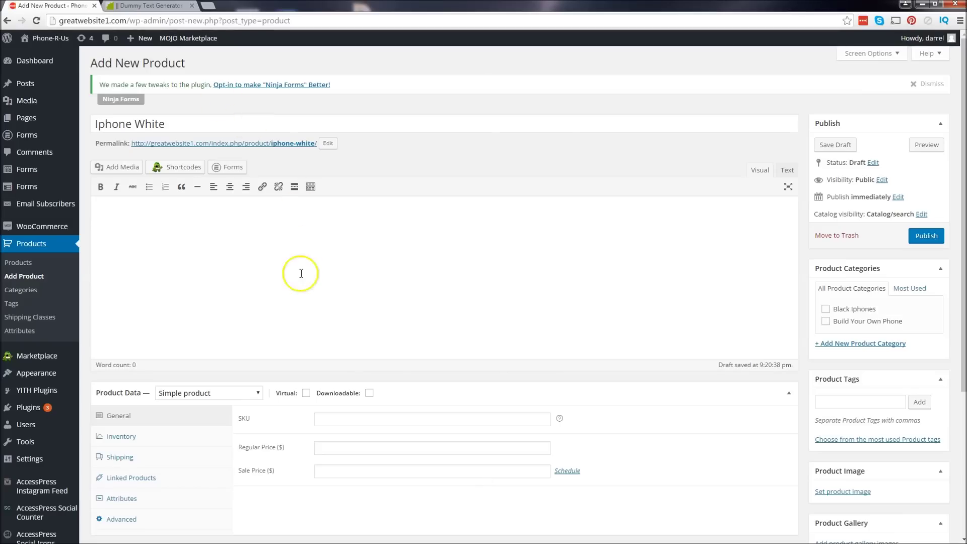
{"action": "key", "text": "ctrl+v"}
Fill the short description with 'The Most Coolest Thing Ever'.
{"action": "scroll", "coordinate": [340, 269], "scroll_direction": "down", "scroll_amount": 4}
{"action": "left_click", "coordinate": [328, 449]}
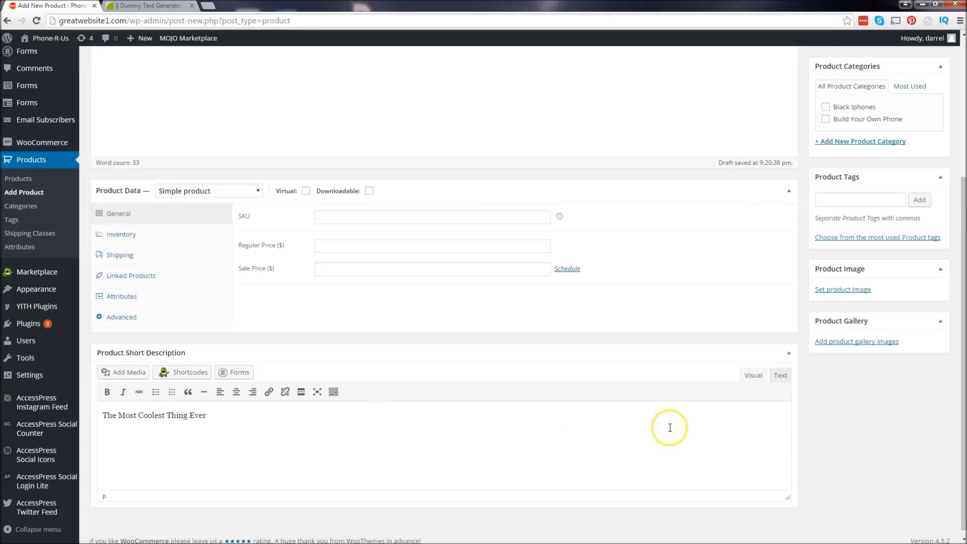
{"action": "scroll", "coordinate": [766, 403], "scroll_direction": "up", "scroll_amount": 2}
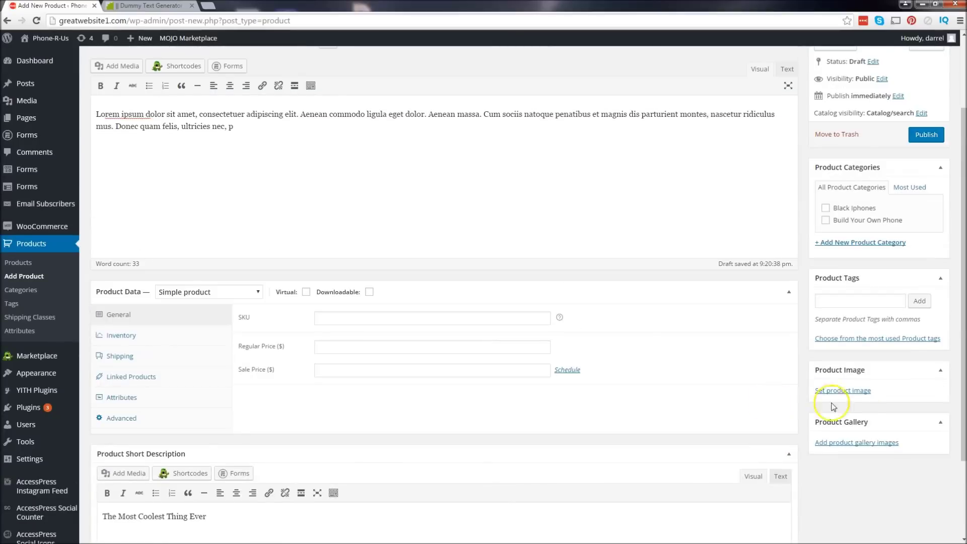
Set the white iPhone as the product image and make it a Grouped product.
{"action": "left_click", "coordinate": [854, 390]}
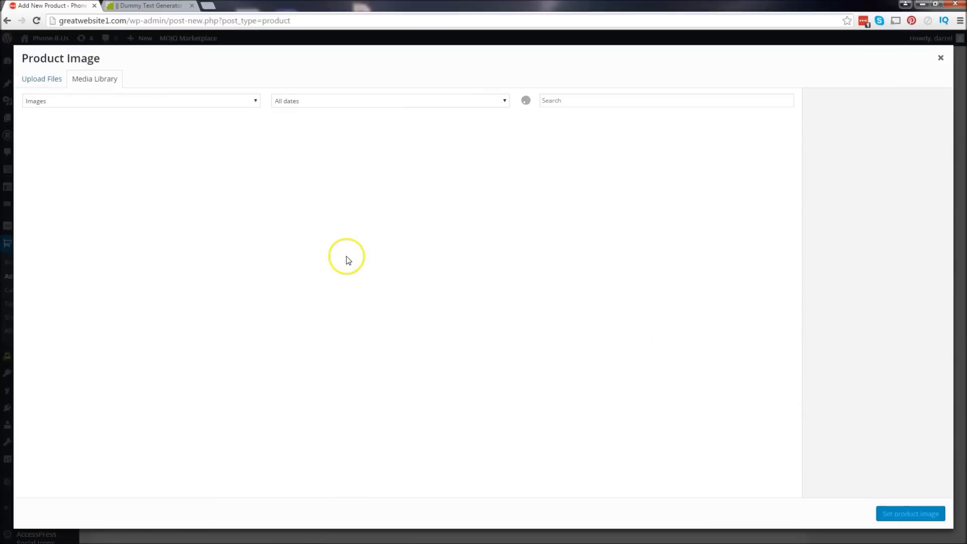
{"action": "left_click", "coordinate": [57, 153]}
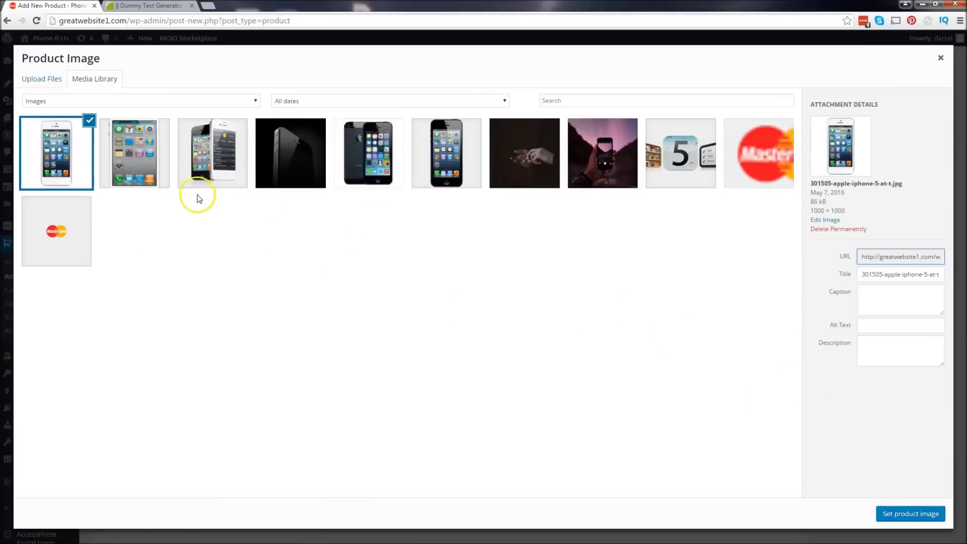
{"action": "left_click", "coordinate": [930, 513]}
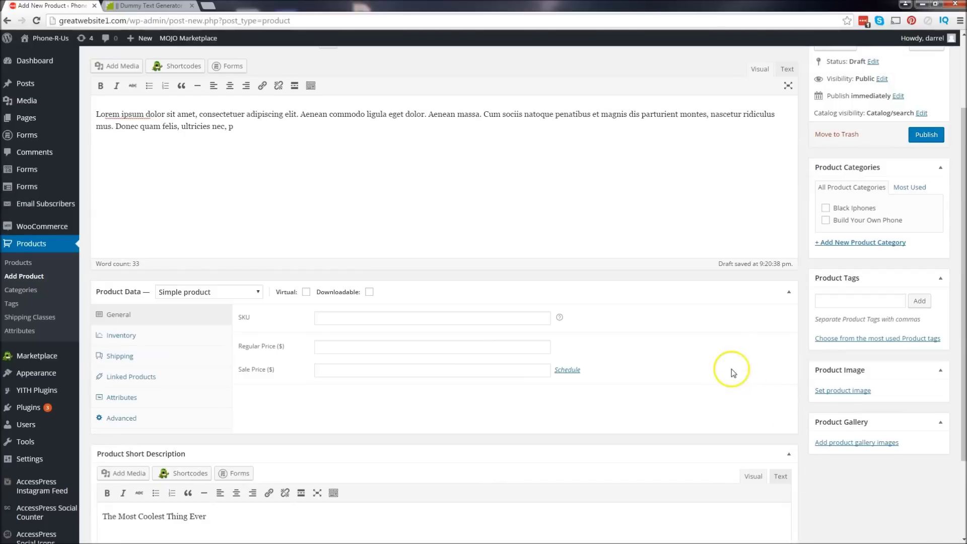
{"action": "scroll", "coordinate": [745, 365], "scroll_direction": "up", "scroll_amount": 2}
{"action": "scroll", "coordinate": [552, 375], "scroll_direction": "down", "scroll_amount": 2}
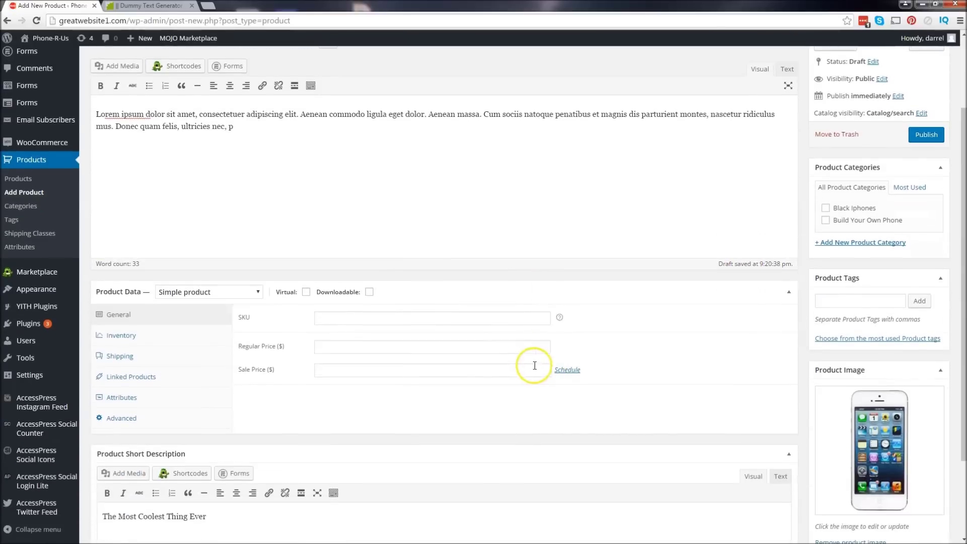
{"action": "left_click", "coordinate": [208, 292]}
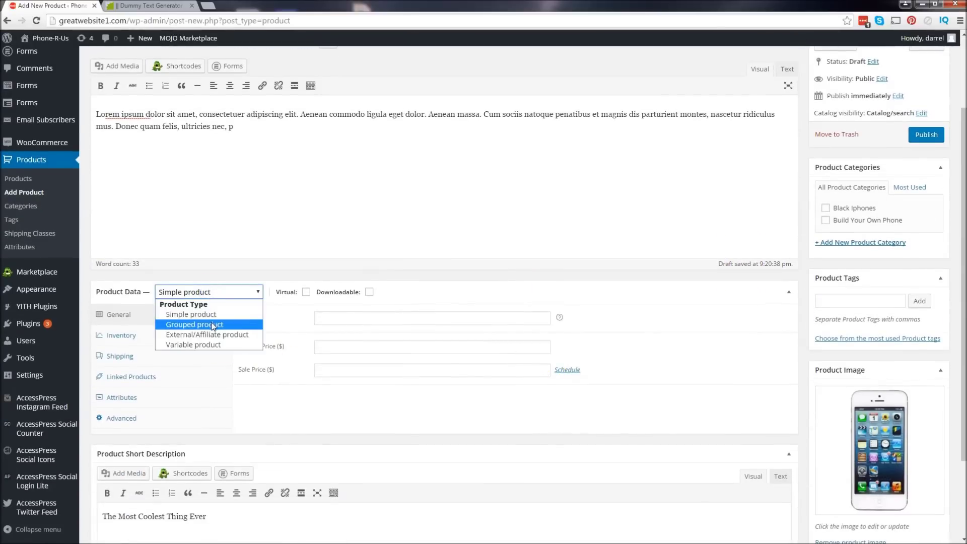
{"action": "left_click", "coordinate": [213, 325]}
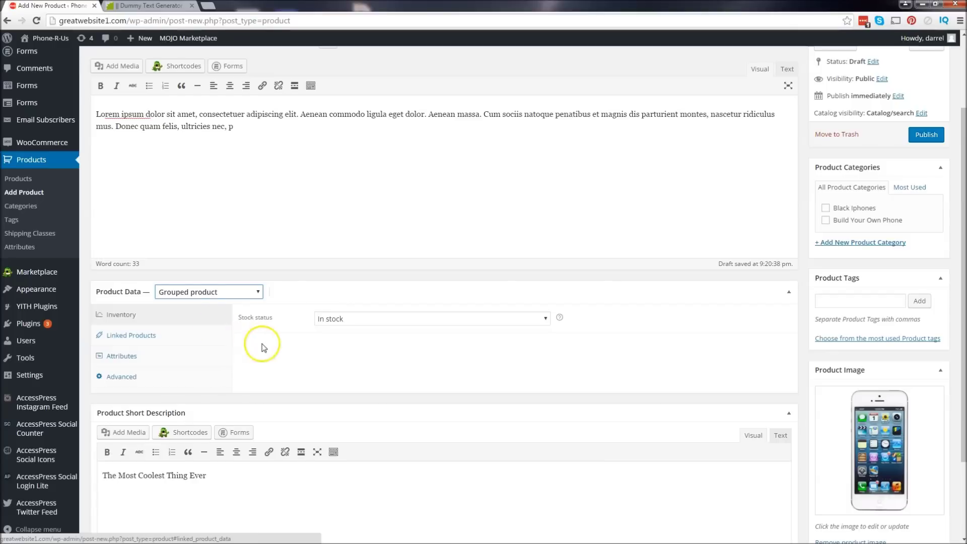
Create and tick the new product category 'White Iphone!!'.
{"action": "left_click", "coordinate": [838, 244]}
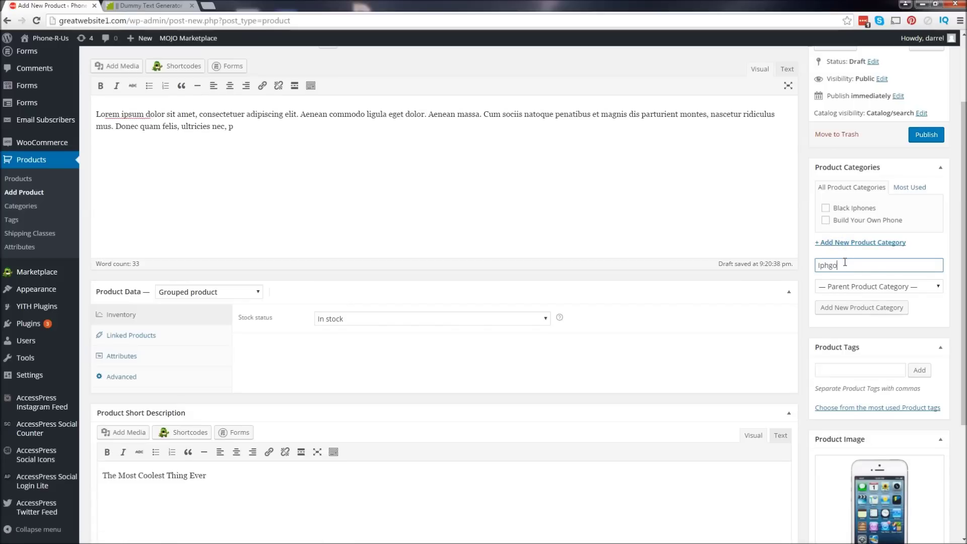
{"action": "type", "text": "Iphone White"}
{"action": "left_click_drag", "start_coordinate": [879, 265], "coordinate": [696, 262]}
{"action": "type", "text": "White"}
{"action": "left_click", "coordinate": [851, 311]}
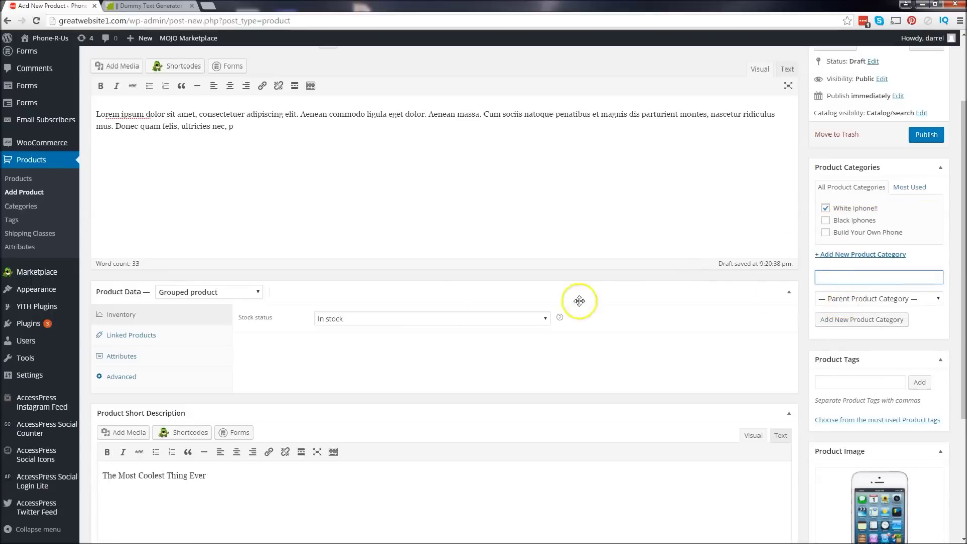
Review the Linked Products, Attributes, Advanced and Inventory tabs, then publish Iphone White.
{"action": "scroll", "coordinate": [210, 253], "scroll_direction": "down", "scroll_amount": 3}
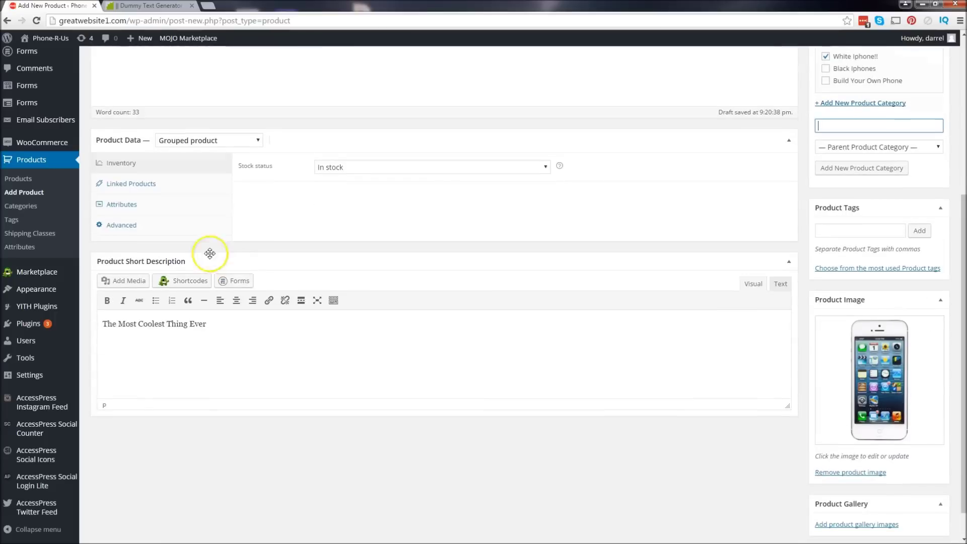
{"action": "left_click", "coordinate": [158, 184]}
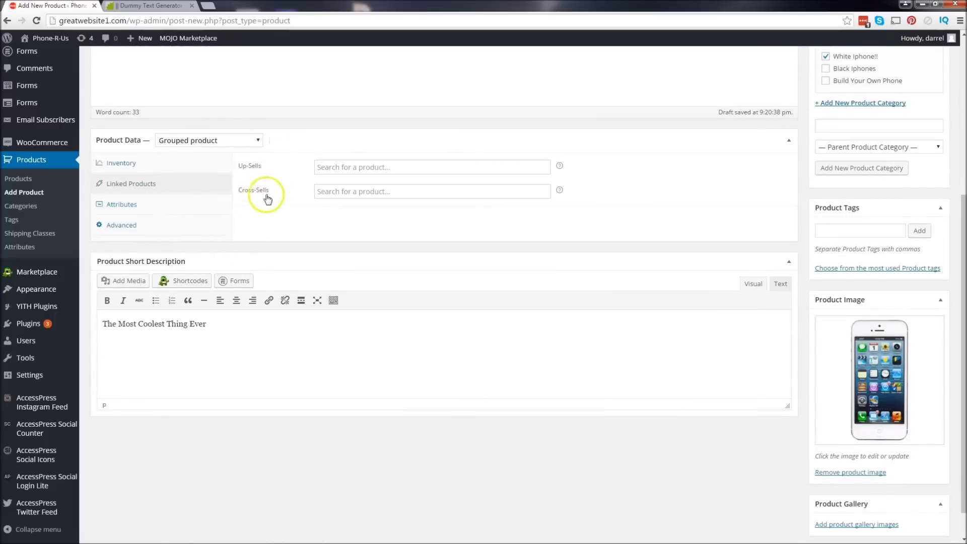
{"action": "left_click", "coordinate": [171, 201]}
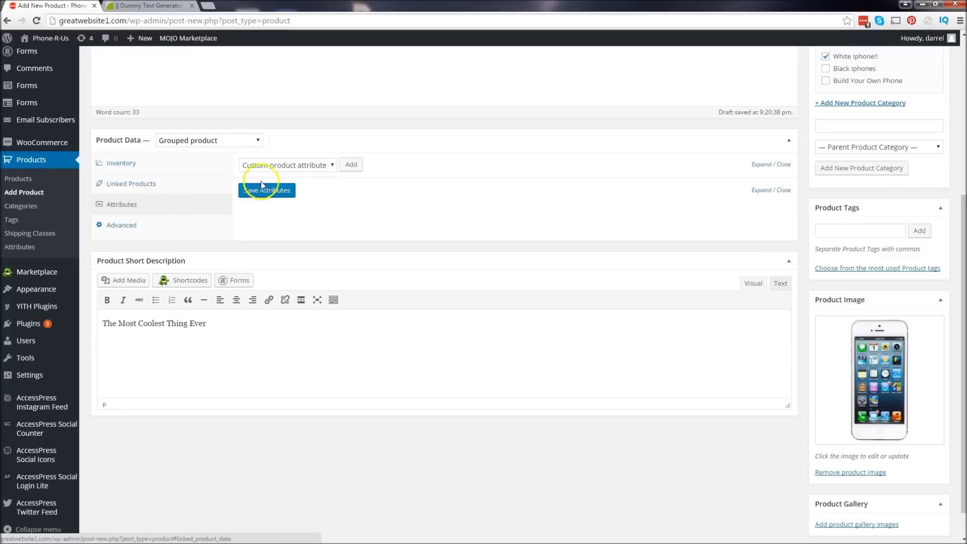
{"action": "left_click", "coordinate": [163, 222]}
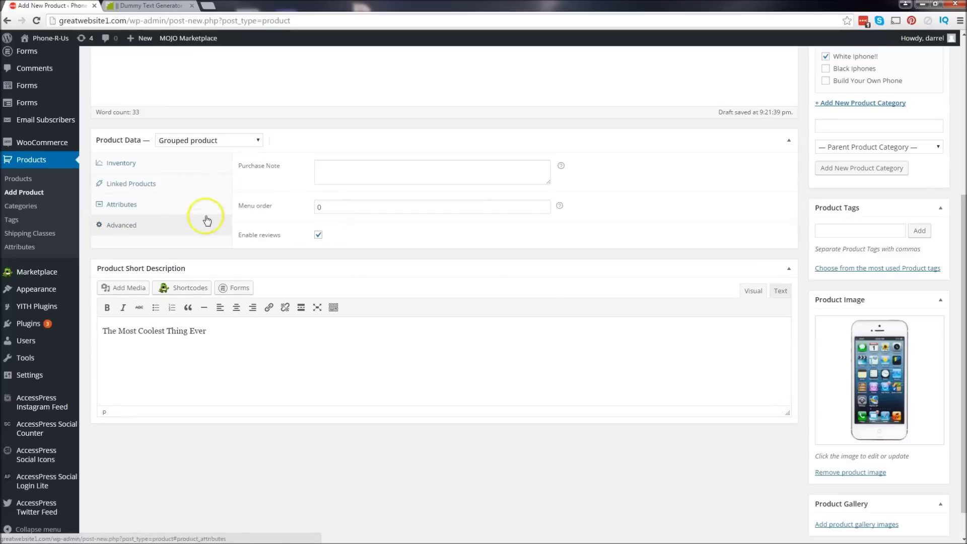
{"action": "left_click", "coordinate": [130, 162]}
{"action": "scroll", "coordinate": [806, 413], "scroll_direction": "down", "scroll_amount": 1}
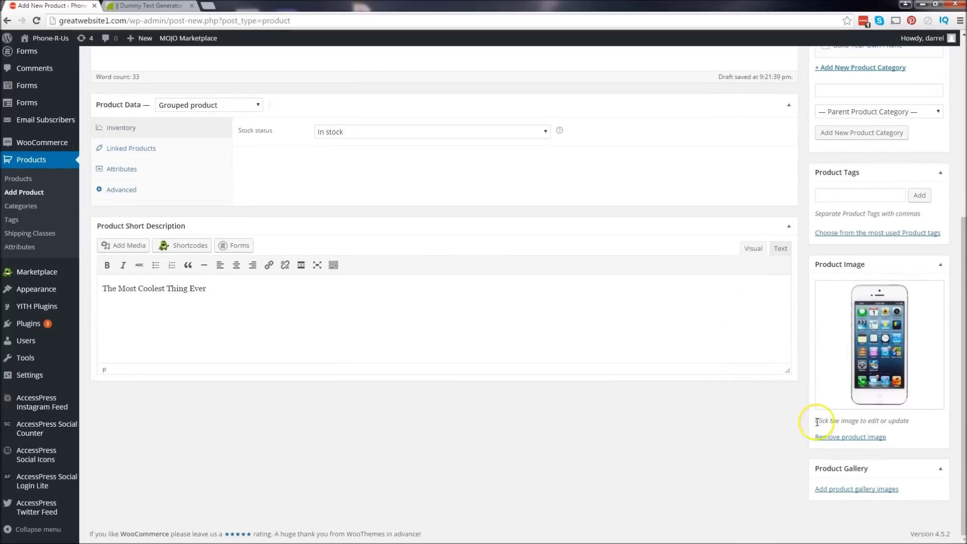
{"action": "scroll", "coordinate": [815, 424], "scroll_direction": "up", "scroll_amount": 6}
{"action": "left_click", "coordinate": [926, 241]}
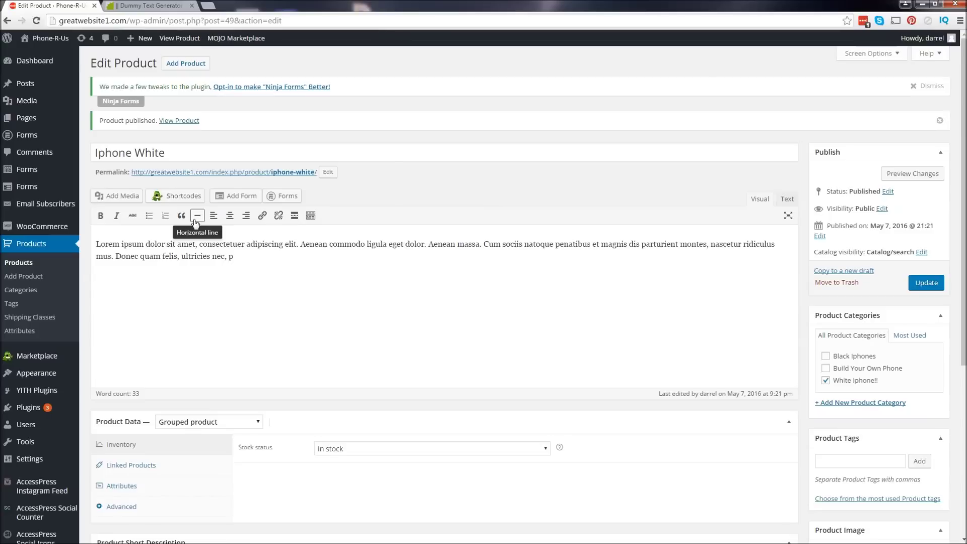
Start a new product from the Add Product button.
{"action": "left_click", "coordinate": [191, 66]}
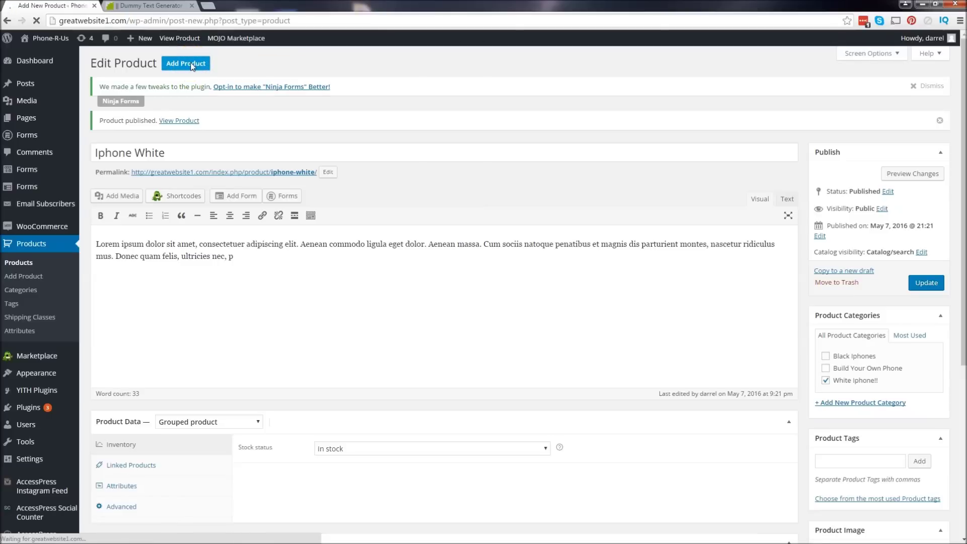
Title the product '16 Gig White iPhone' with a regular price of 100.
{"action": "left_click", "coordinate": [209, 126]}
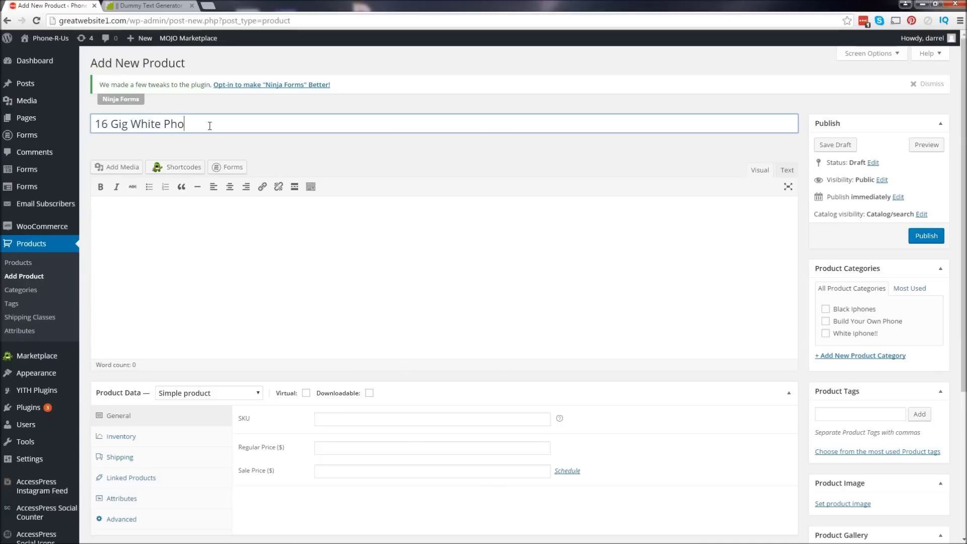
{"action": "type", "text": "e"}
{"action": "key", "text": "Tab"}
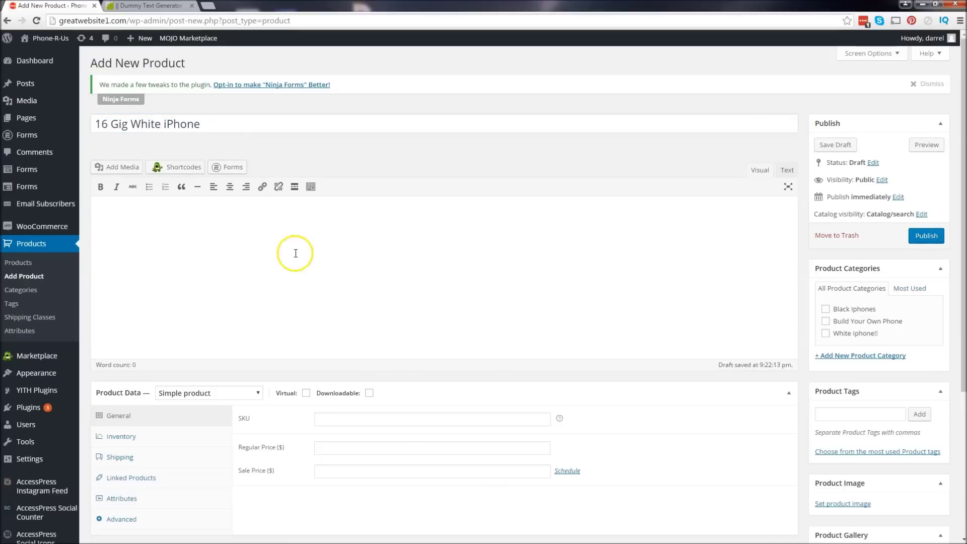
{"action": "scroll", "coordinate": [298, 262], "scroll_direction": "down", "scroll_amount": 4}
{"action": "left_click", "coordinate": [417, 238]}
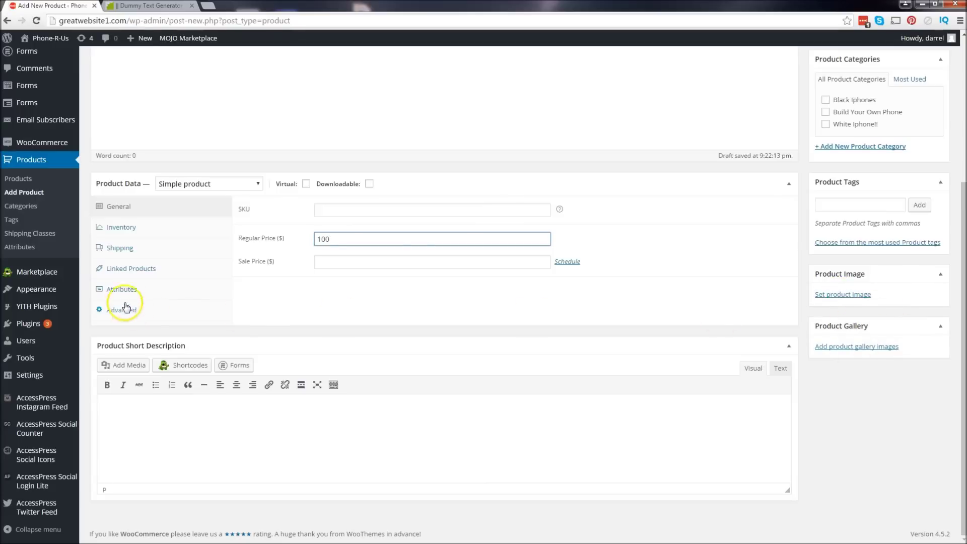
Group the product under Iphone White in Linked Products.
{"action": "left_click", "coordinate": [126, 269]}
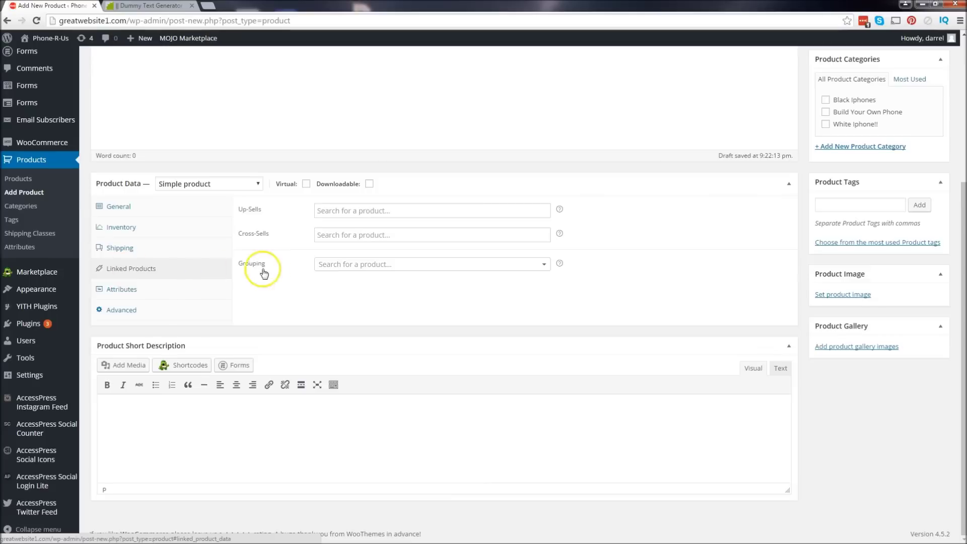
{"action": "left_click", "coordinate": [384, 269]}
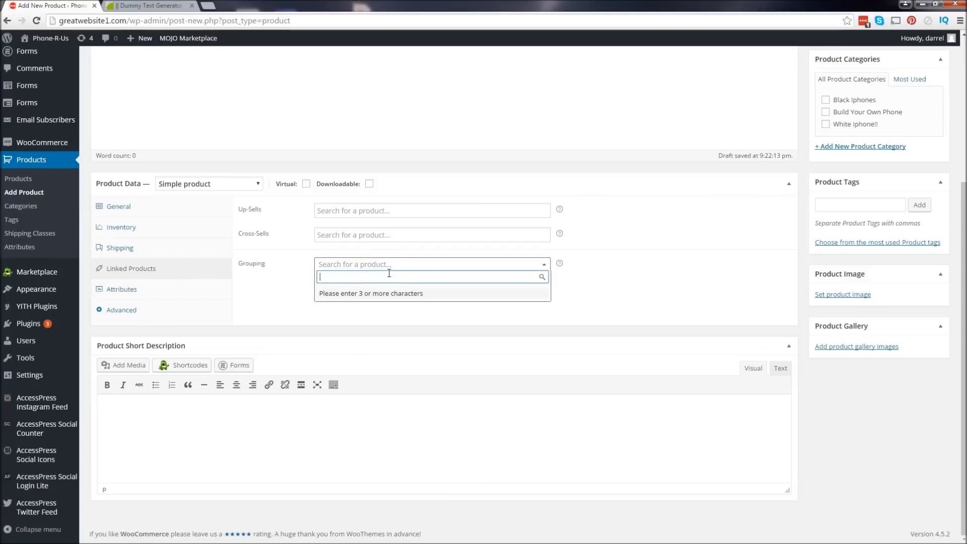
{"action": "type", "text": "white"}
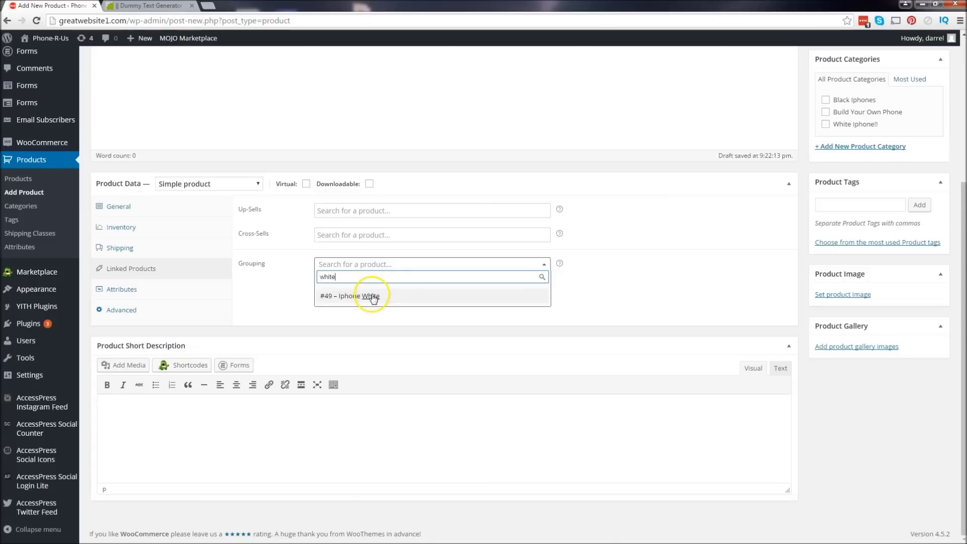
{"action": "left_click", "coordinate": [372, 296]}
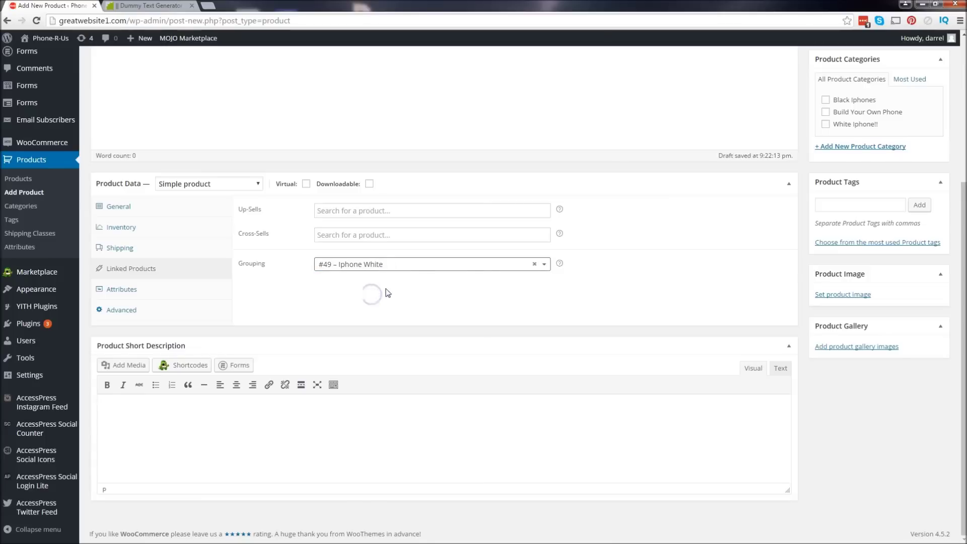
Set catalog visibility to Hidden and publish the 16 Gig White iPhone.
{"action": "scroll", "coordinate": [604, 281], "scroll_direction": "up", "scroll_amount": 4}
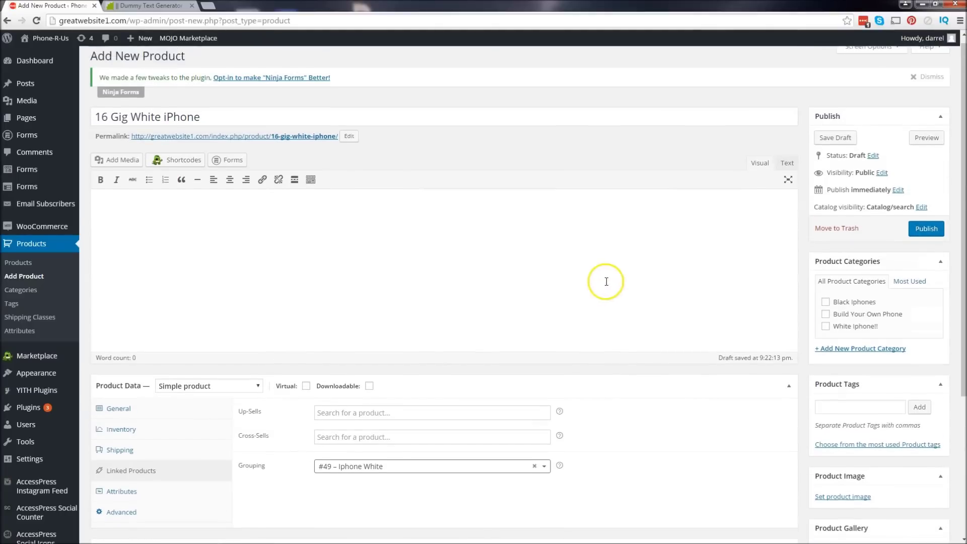
{"action": "left_click_drag", "start_coordinate": [817, 207], "coordinate": [866, 207]}
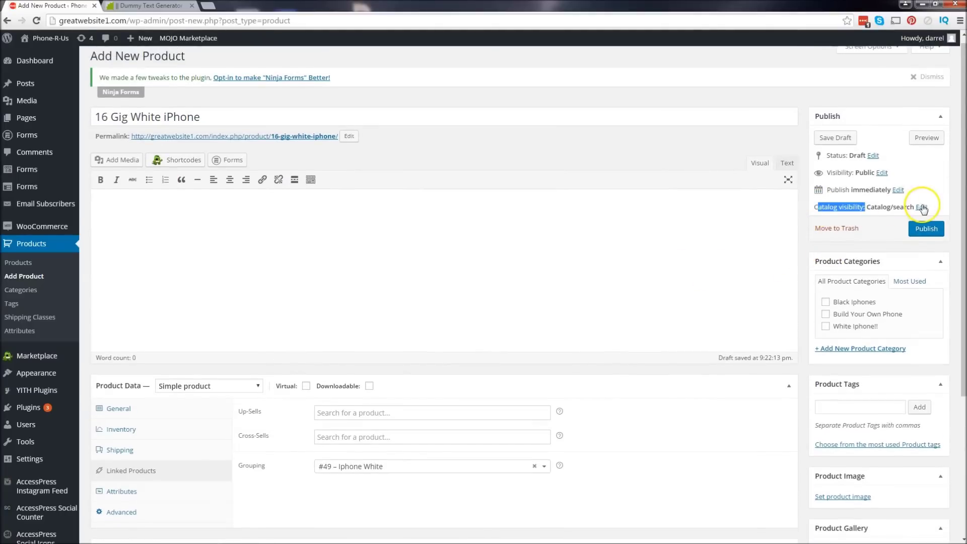
{"action": "left_click", "coordinate": [922, 208]}
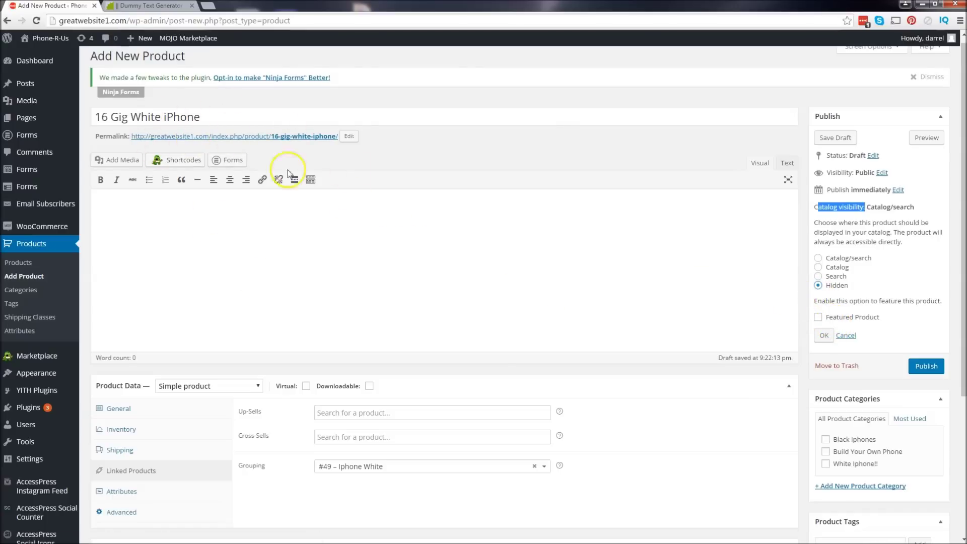
{"action": "left_click", "coordinate": [824, 335]}
{"action": "left_click", "coordinate": [739, 276]}
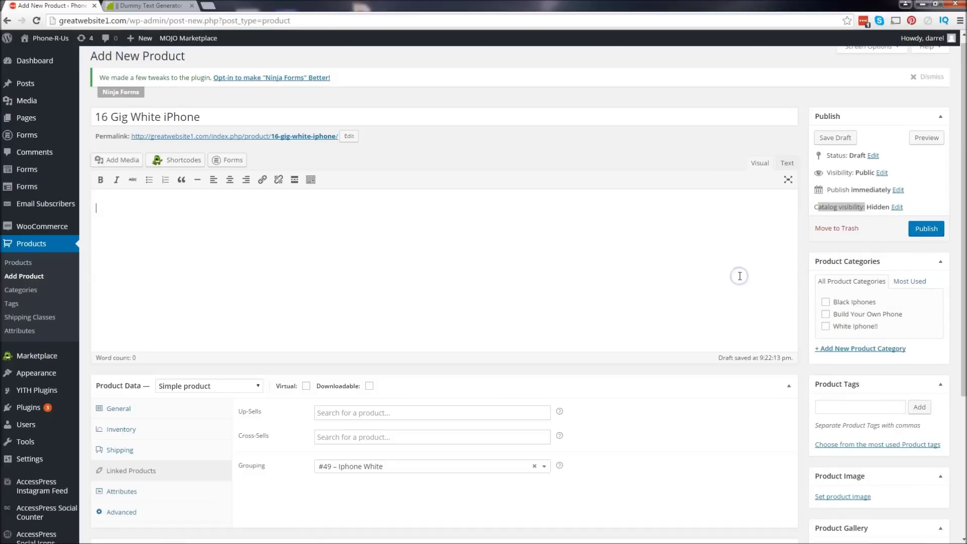
{"action": "scroll", "coordinate": [750, 296], "scroll_direction": "down", "scroll_amount": 1}
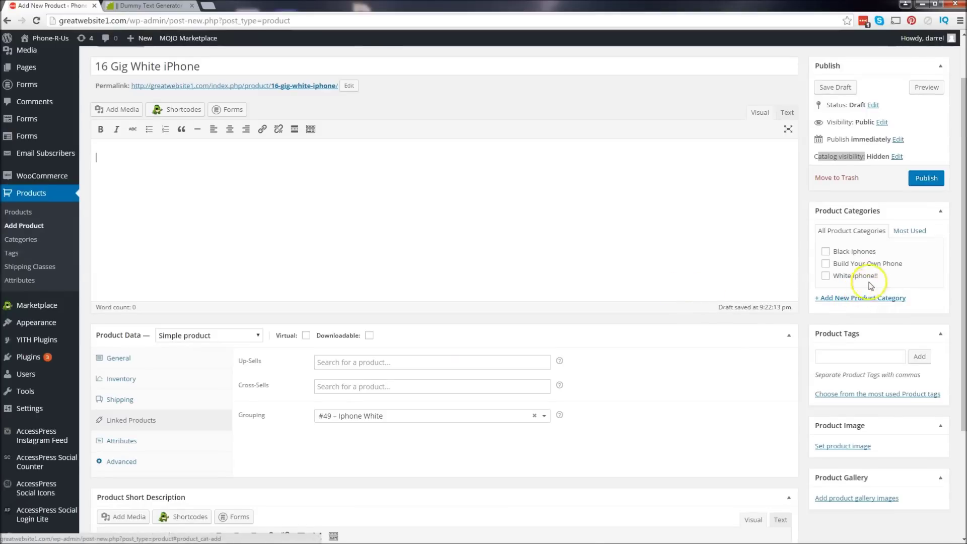
{"action": "left_click", "coordinate": [925, 179]}
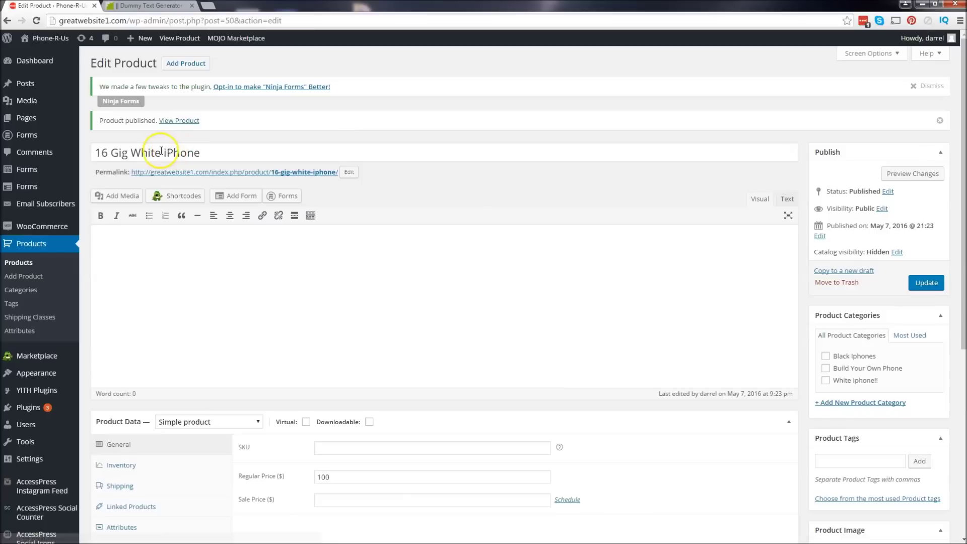
Start a new product named '32 Gig White iPhone' by copying the previous title and changing 16 to 32.
{"action": "left_click_drag", "start_coordinate": [211, 154], "coordinate": [83, 149]}
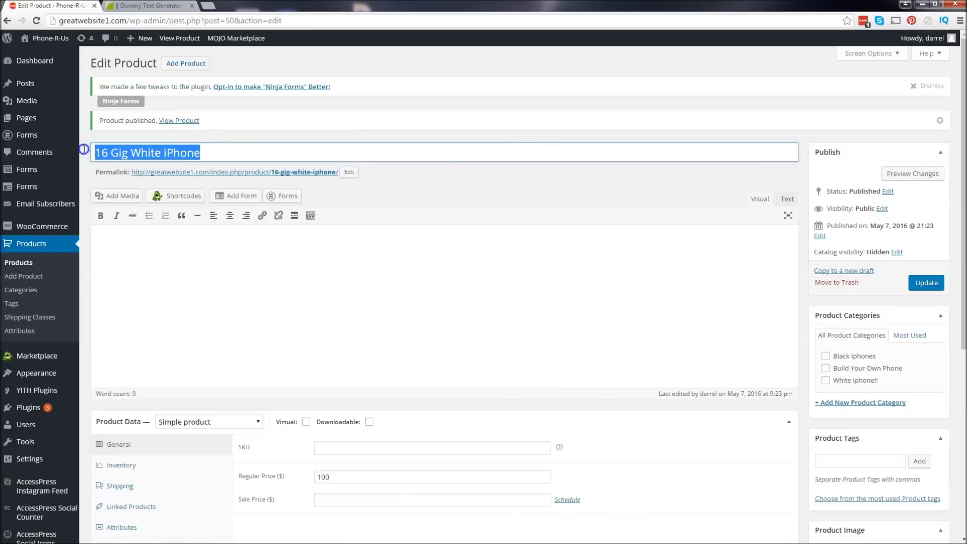
{"action": "right_click", "coordinate": [123, 150]}
{"action": "left_click", "coordinate": [146, 171]}
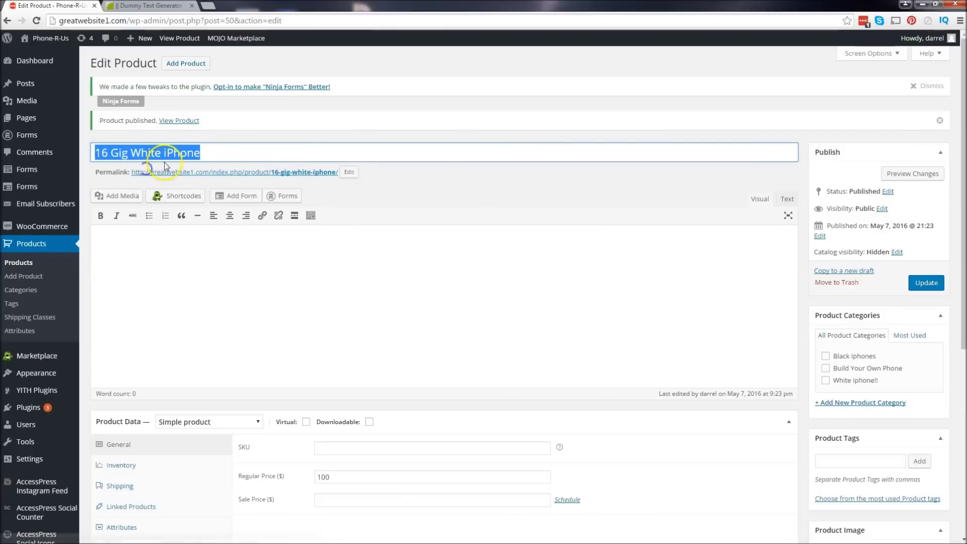
{"action": "left_click", "coordinate": [191, 64]}
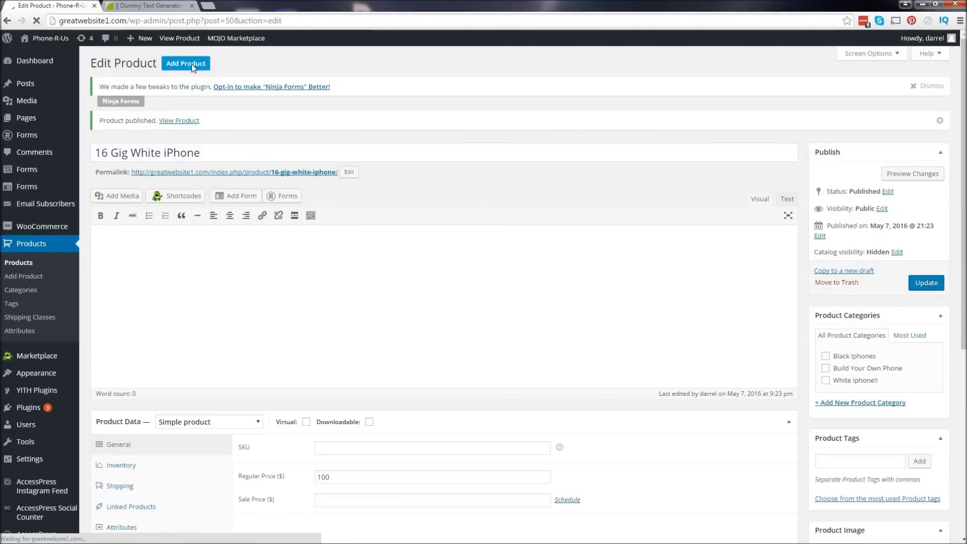
{"action": "left_click", "coordinate": [191, 133]}
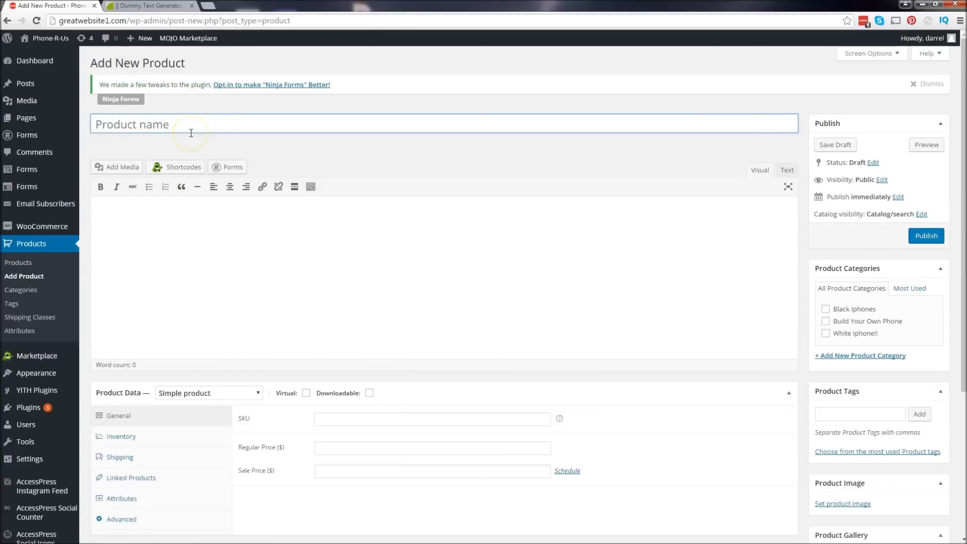
{"action": "key", "text": "ctrl+v"}
{"action": "left_click", "coordinate": [110, 124]}
{"action": "type", "text": "32"}
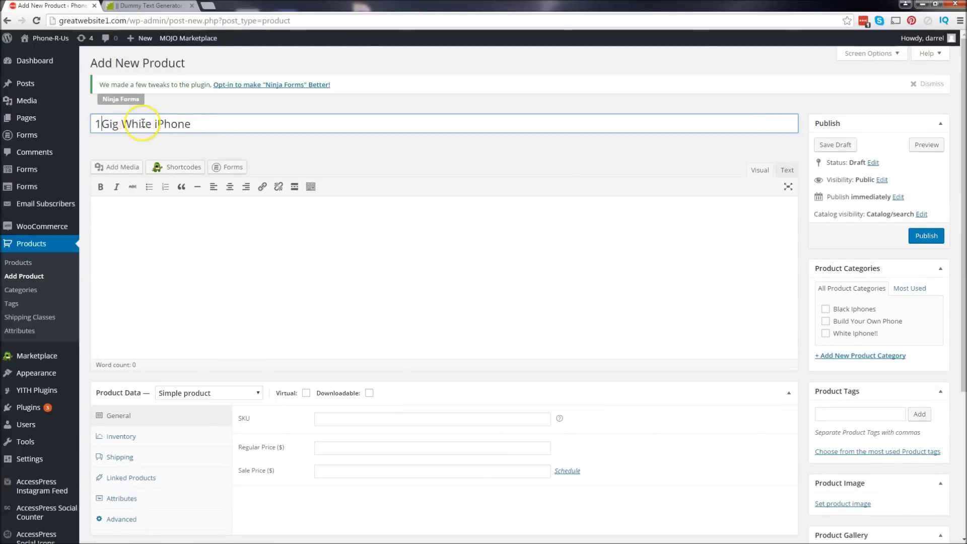
Fill the description and short description with lorem ipsum from the Dummy Text Generator.
{"action": "key", "text": "ctrl+Tab"}
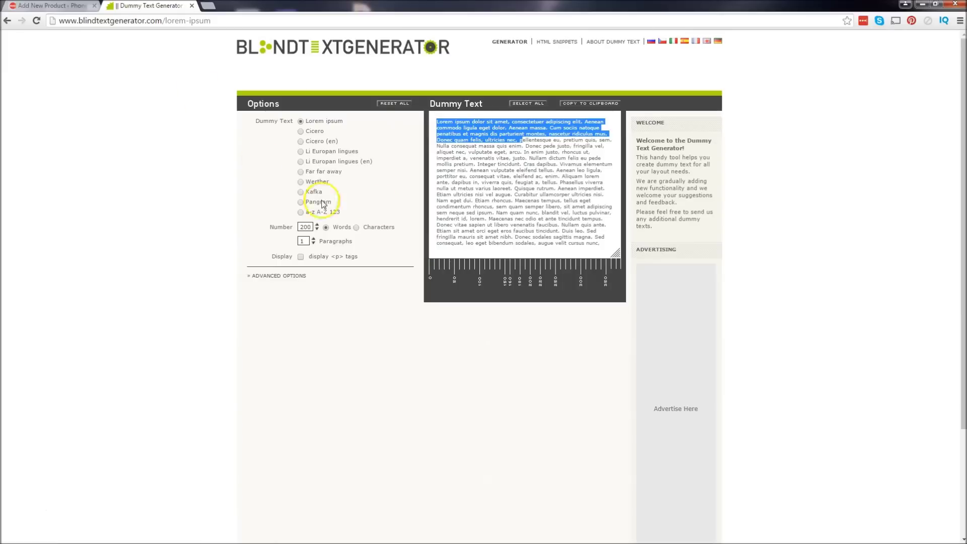
{"action": "right_click", "coordinate": [483, 126]}
{"action": "left_click", "coordinate": [497, 134]}
{"action": "key", "text": "ctrl+Tab"}
{"action": "left_click", "coordinate": [228, 256]}
{"action": "key", "text": "ctrl+v"}
{"action": "scroll", "coordinate": [313, 276], "scroll_direction": "down", "scroll_amount": 4}
{"action": "left_click", "coordinate": [318, 400]}
{"action": "key", "text": "ctrl+v"}
{"action": "left_click", "coordinate": [338, 238]}
{"action": "scroll", "coordinate": [448, 282], "scroll_direction": "up", "scroll_amount": 3}
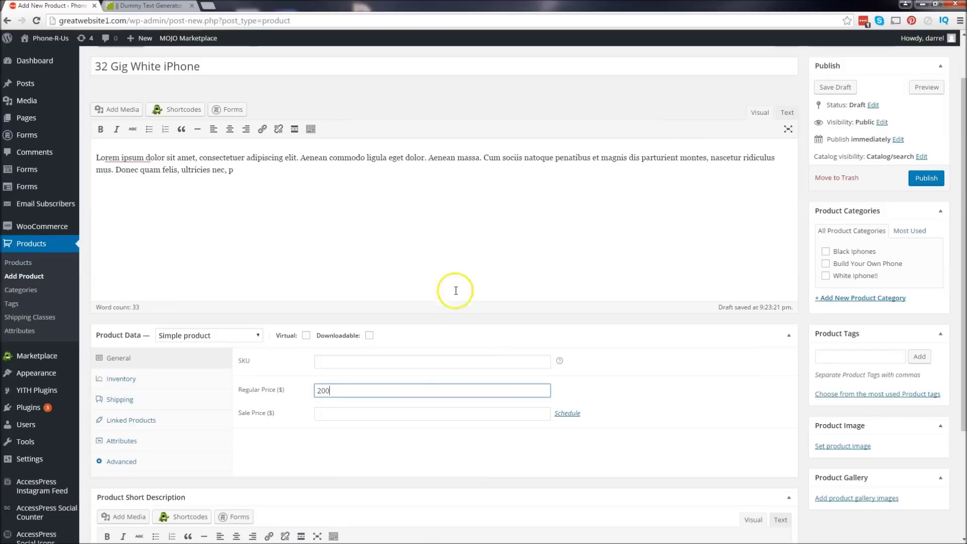
Group the product under Iphone White in Linked Products.
{"action": "left_click", "coordinate": [149, 421]}
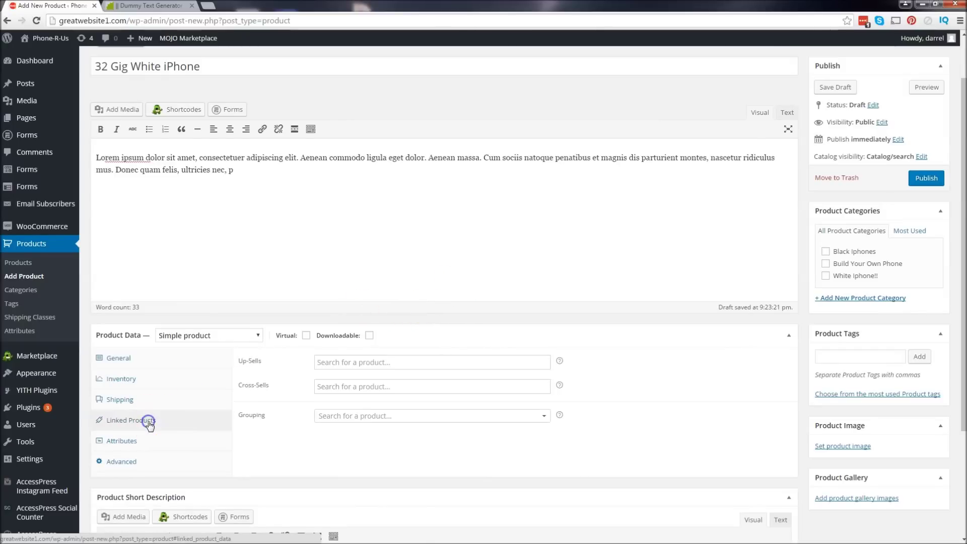
{"action": "left_click", "coordinate": [337, 417]}
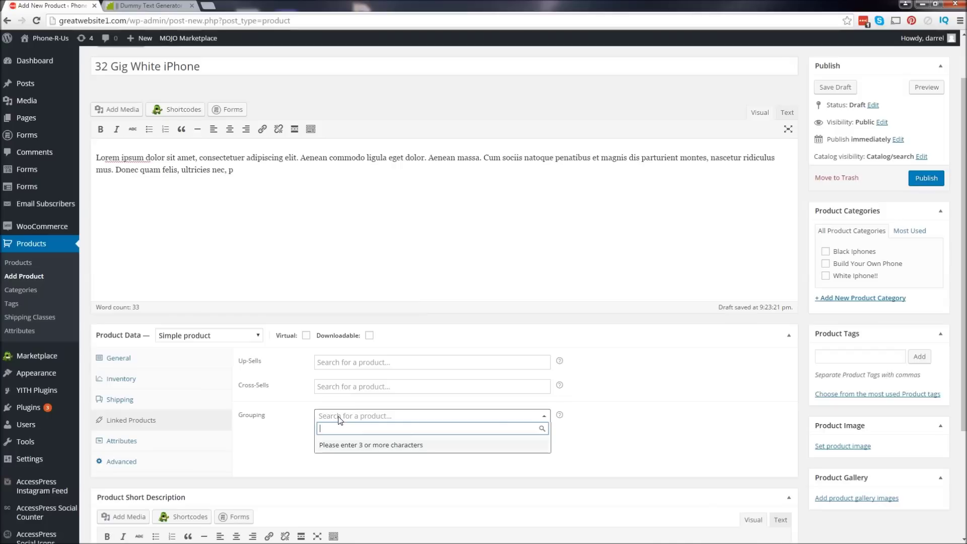
{"action": "type", "text": "white"}
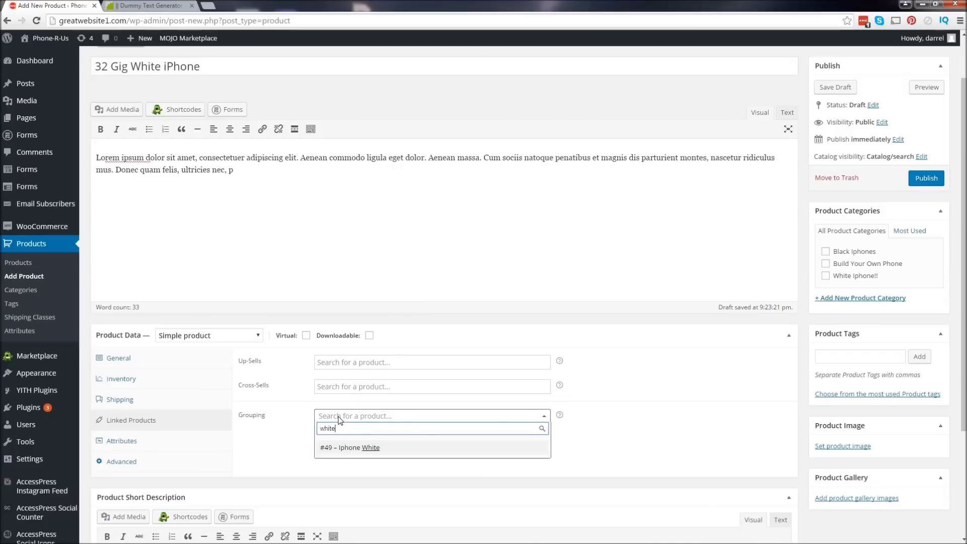
{"action": "left_click", "coordinate": [354, 449]}
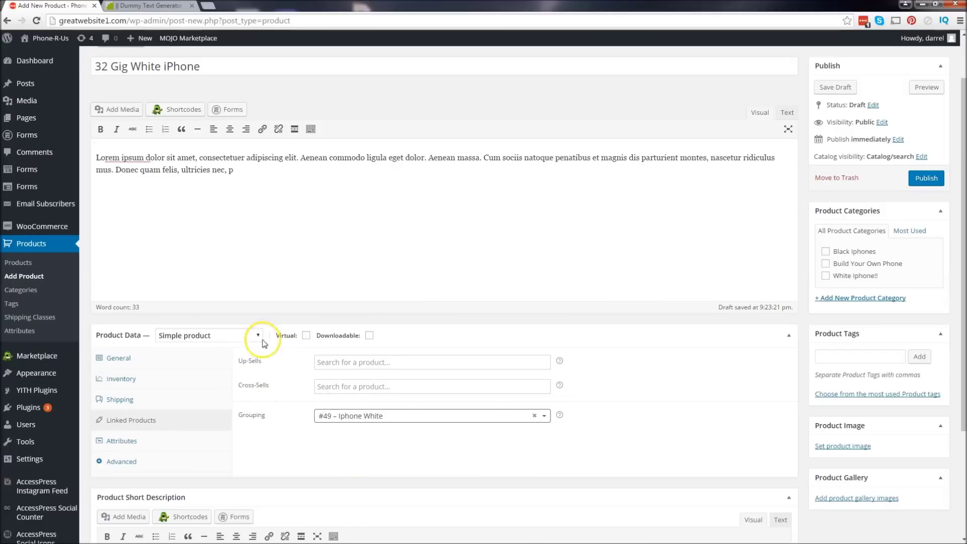
Hide the product from the catalog, check the 200 regular price, and publish it.
{"action": "scroll", "coordinate": [789, 335], "scroll_direction": "up", "scroll_amount": 2}
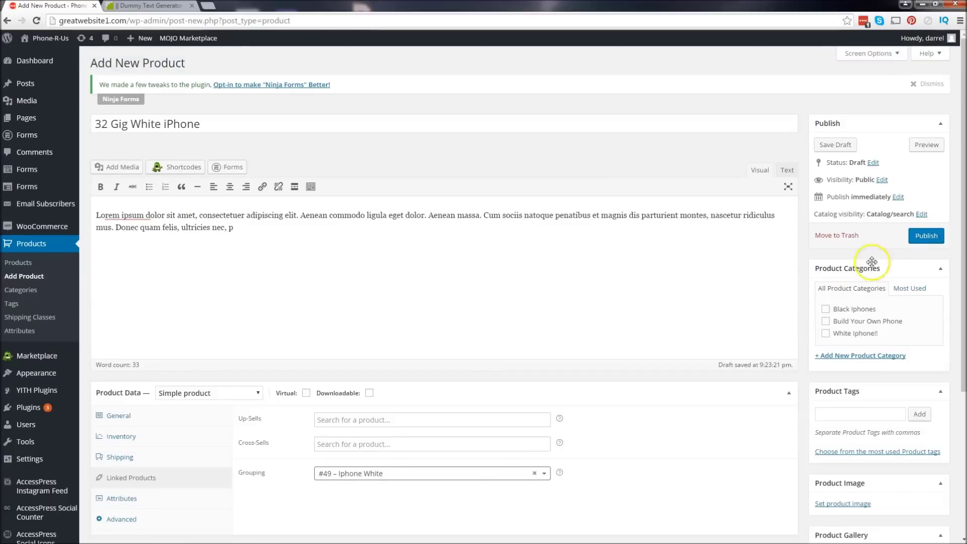
{"action": "left_click", "coordinate": [921, 214]}
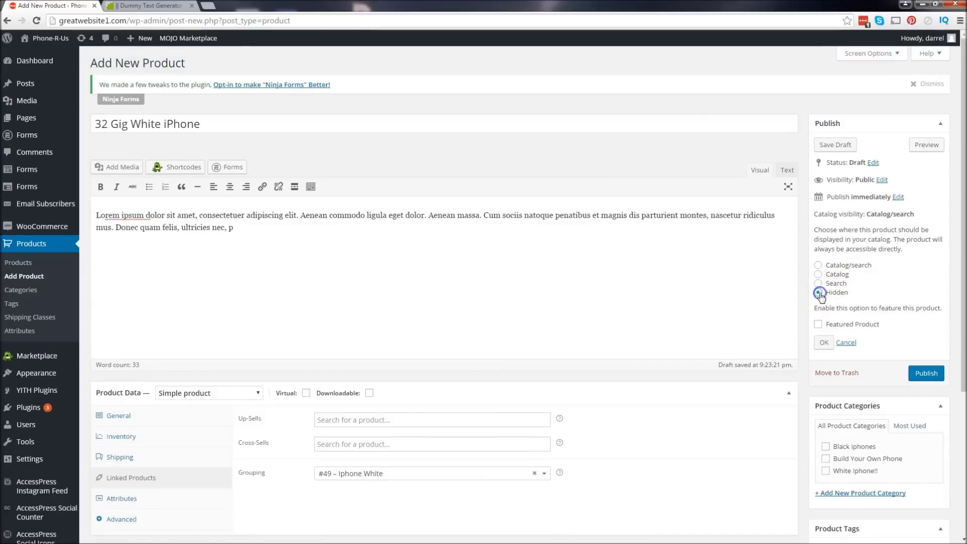
{"action": "left_click", "coordinate": [823, 342]}
{"action": "scroll", "coordinate": [621, 345], "scroll_direction": "down", "scroll_amount": 4}
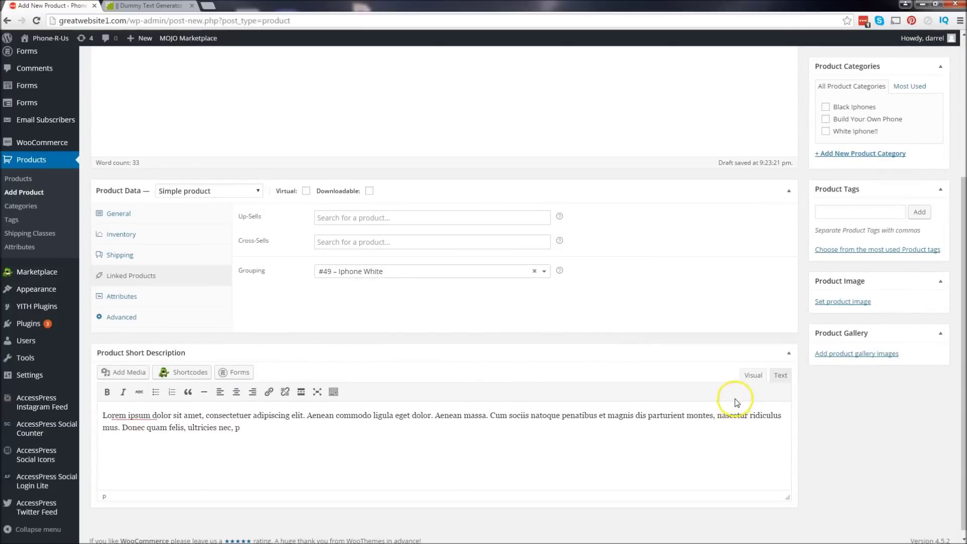
{"action": "scroll", "coordinate": [735, 402], "scroll_direction": "up", "scroll_amount": 4}
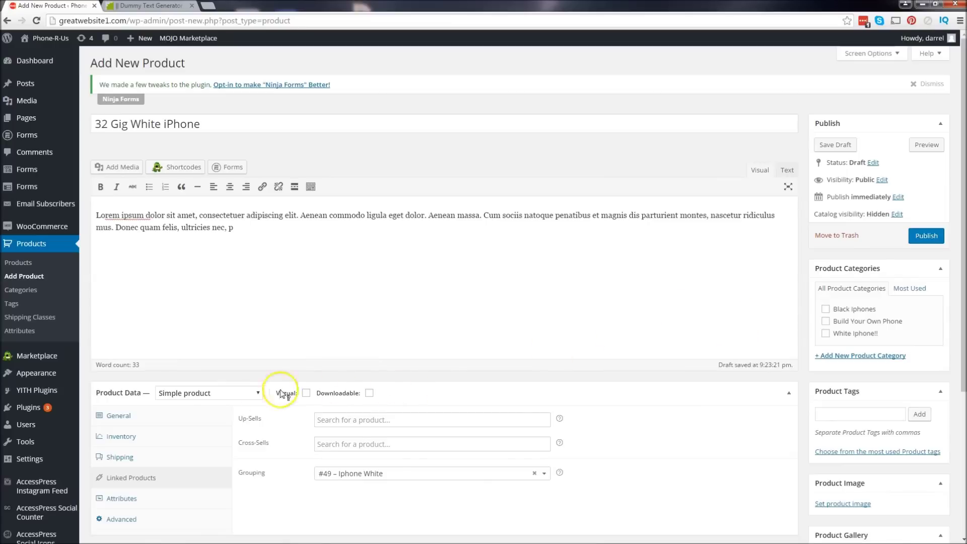
{"action": "left_click", "coordinate": [168, 419]}
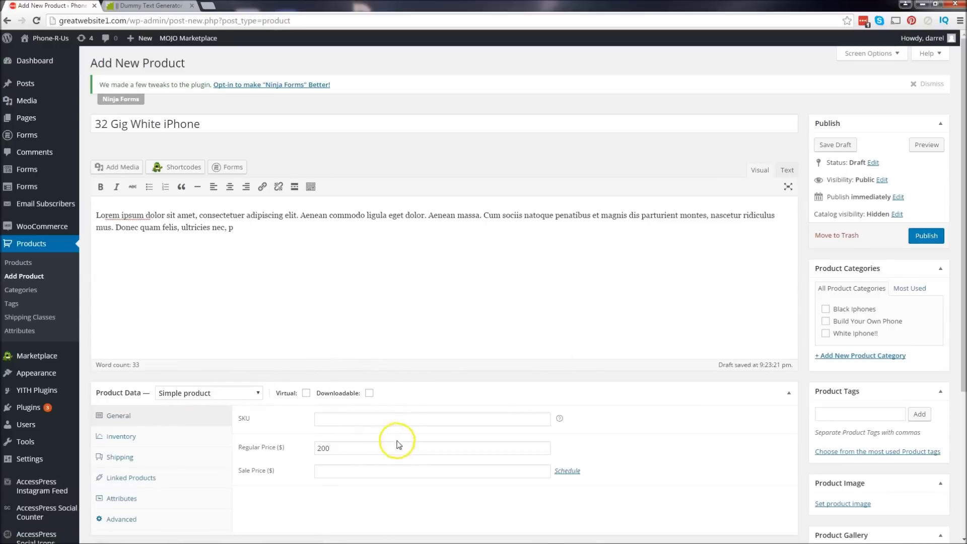
{"action": "left_click_drag", "start_coordinate": [389, 443], "coordinate": [302, 442]}
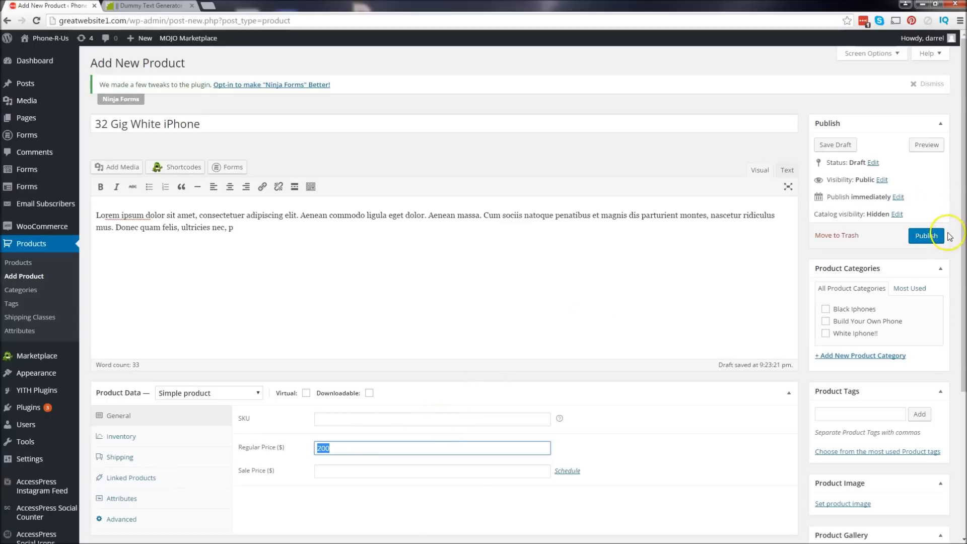
{"action": "left_click", "coordinate": [927, 235]}
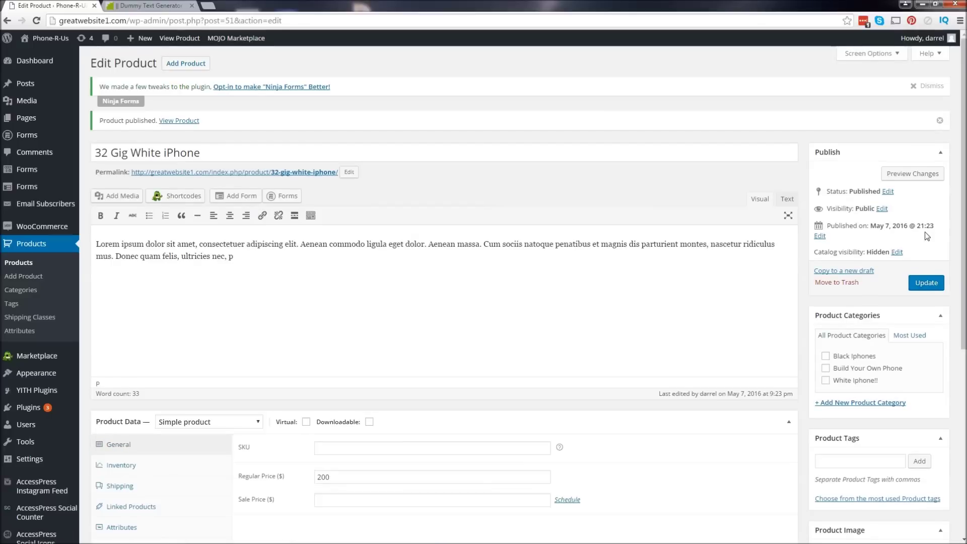
Preview the published 32 Gig White iPhone page, then go back to the Products list.
{"action": "left_click", "coordinate": [920, 178]}
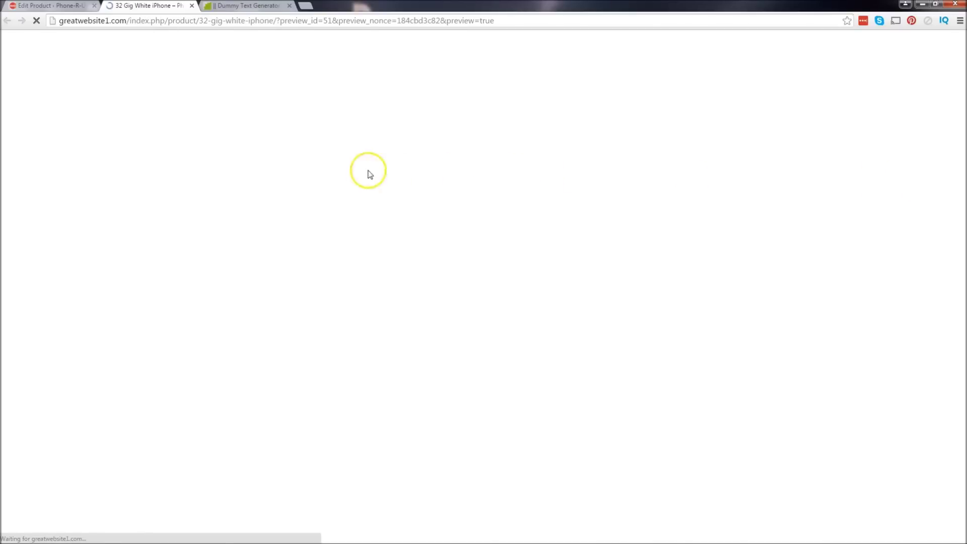
{"action": "scroll", "coordinate": [401, 337], "scroll_direction": "down", "scroll_amount": 3}
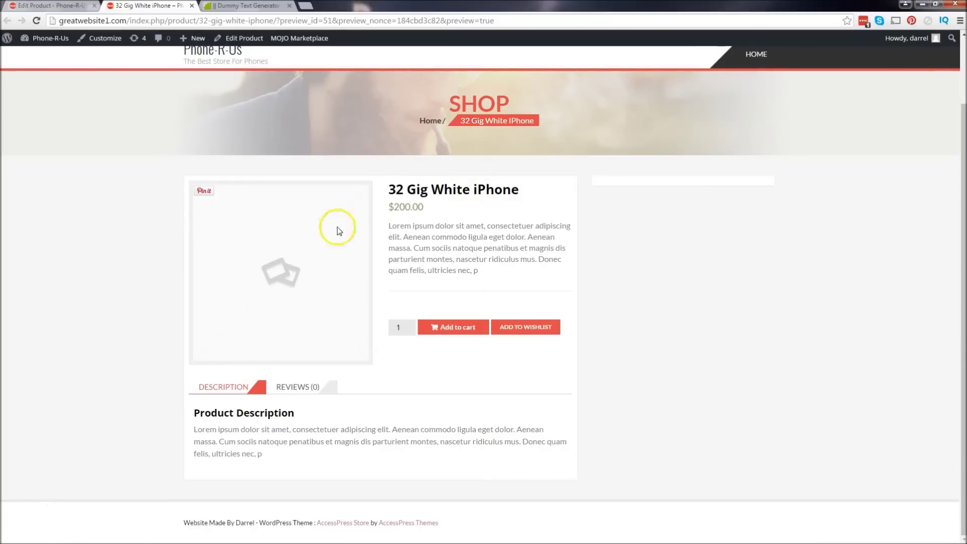
{"action": "left_click", "coordinate": [69, 5]}
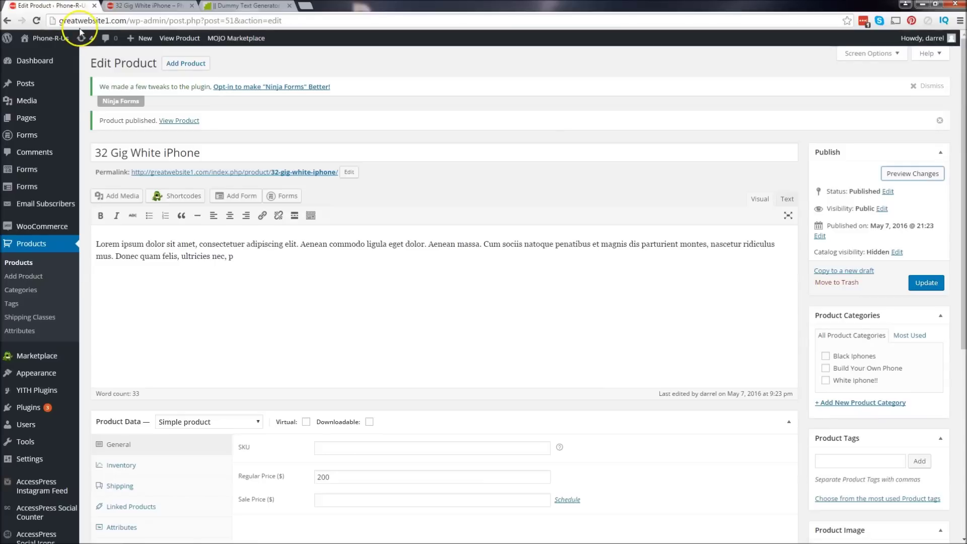
{"action": "left_click", "coordinate": [22, 266]}
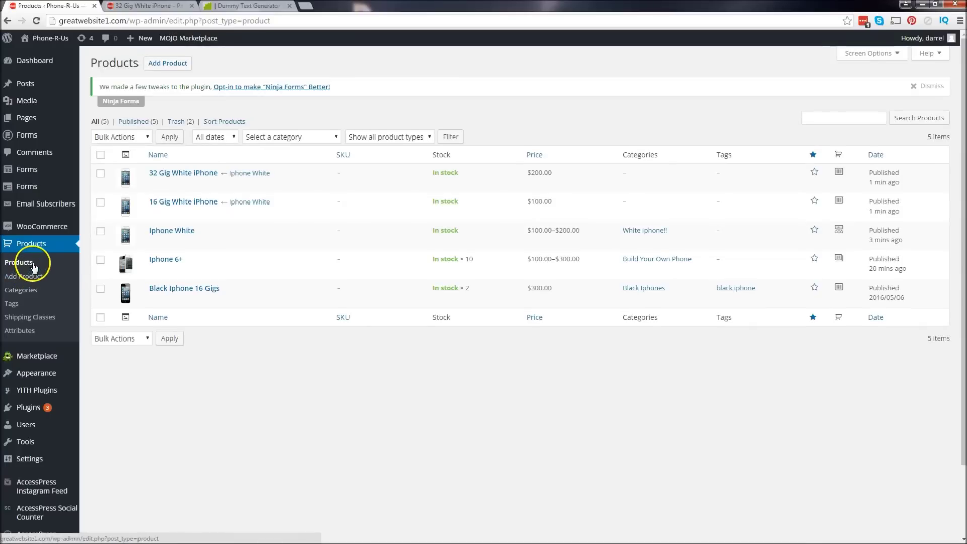
Preview the Iphone White product page and set the 16 Gig quantity to 1.
{"action": "left_click", "coordinate": [168, 231]}
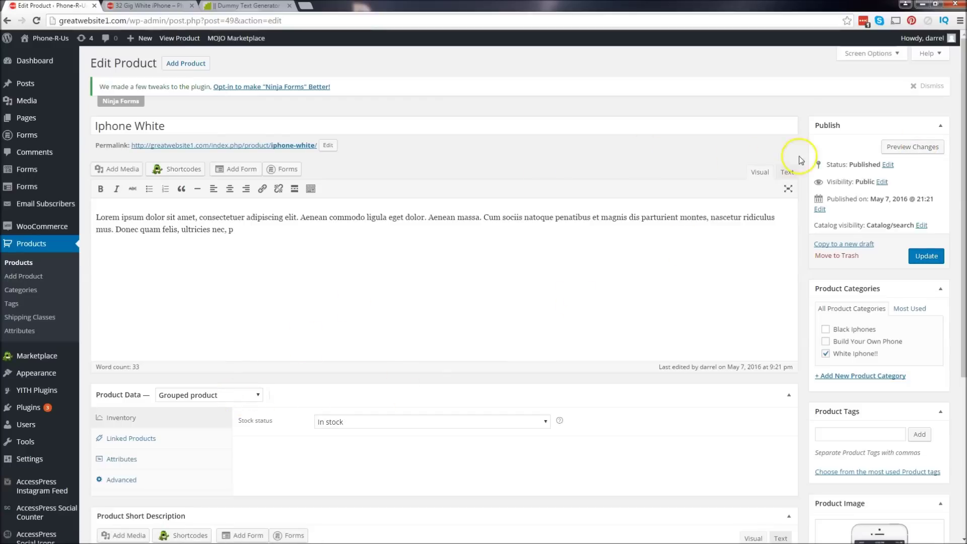
{"action": "left_click", "coordinate": [906, 147]}
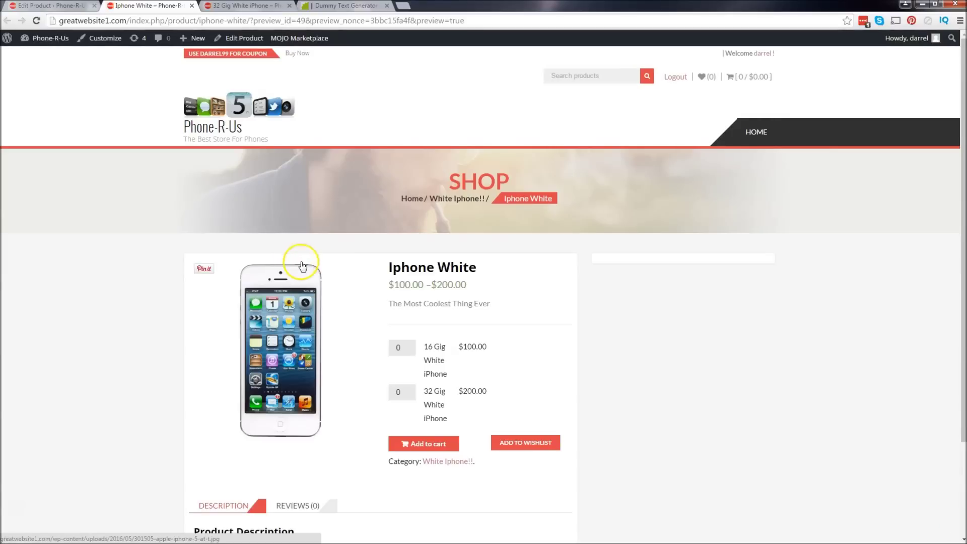
{"action": "scroll", "coordinate": [345, 285], "scroll_direction": "down", "scroll_amount": 2}
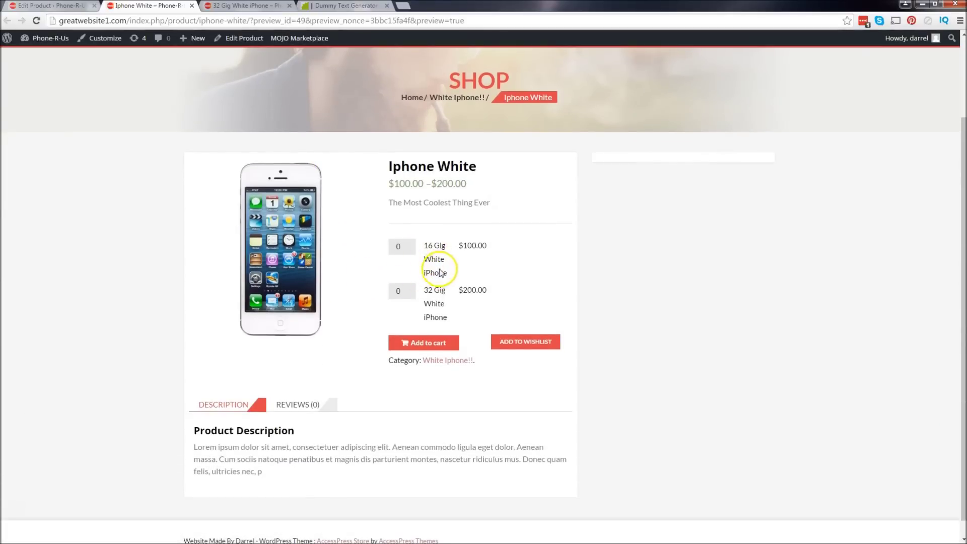
{"action": "left_click", "coordinate": [412, 249]}
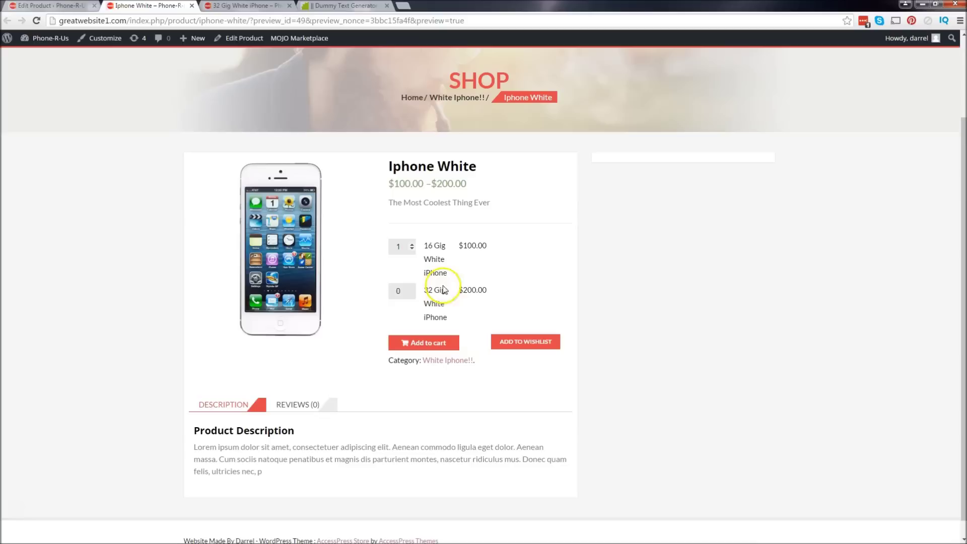
Check the Reviews tab and the 16 Gig option on the preview, then go to the store homepage.
{"action": "left_click_drag", "start_coordinate": [478, 166], "coordinate": [423, 165]}
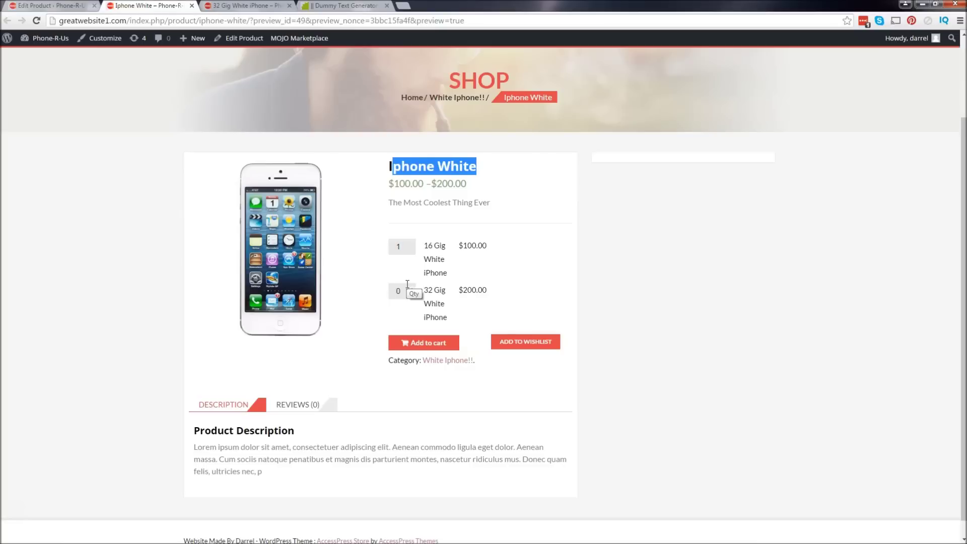
{"action": "scroll", "coordinate": [407, 283], "scroll_direction": "down", "scroll_amount": 1}
{"action": "left_click", "coordinate": [309, 386]}
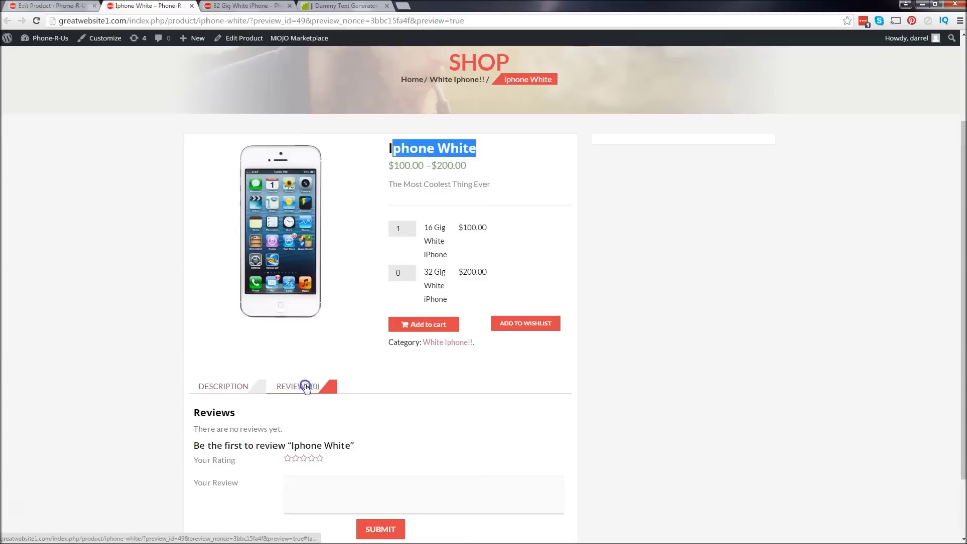
{"action": "left_click", "coordinate": [243, 381]}
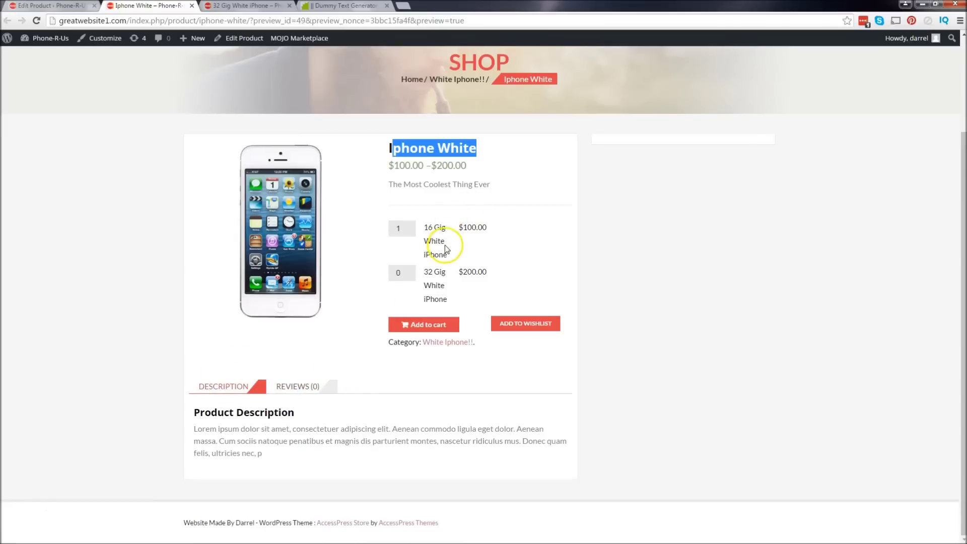
{"action": "left_click_drag", "start_coordinate": [447, 255], "coordinate": [432, 233]}
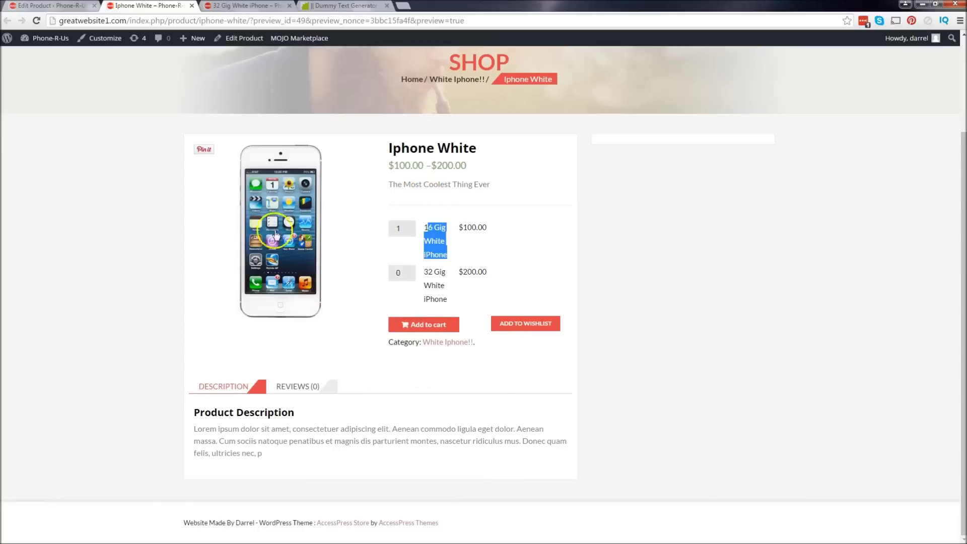
{"action": "scroll", "coordinate": [443, 302], "scroll_direction": "up", "scroll_amount": 3}
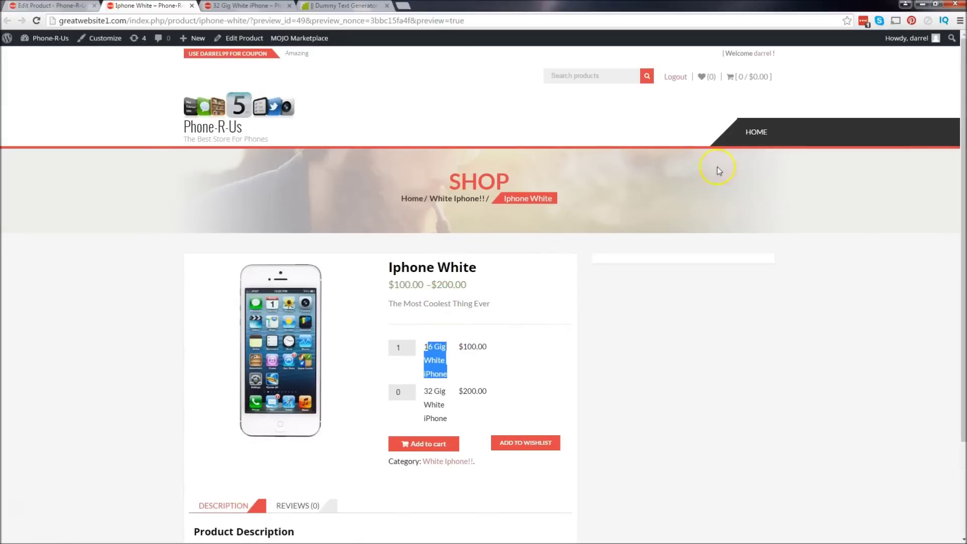
{"action": "left_click", "coordinate": [755, 133]}
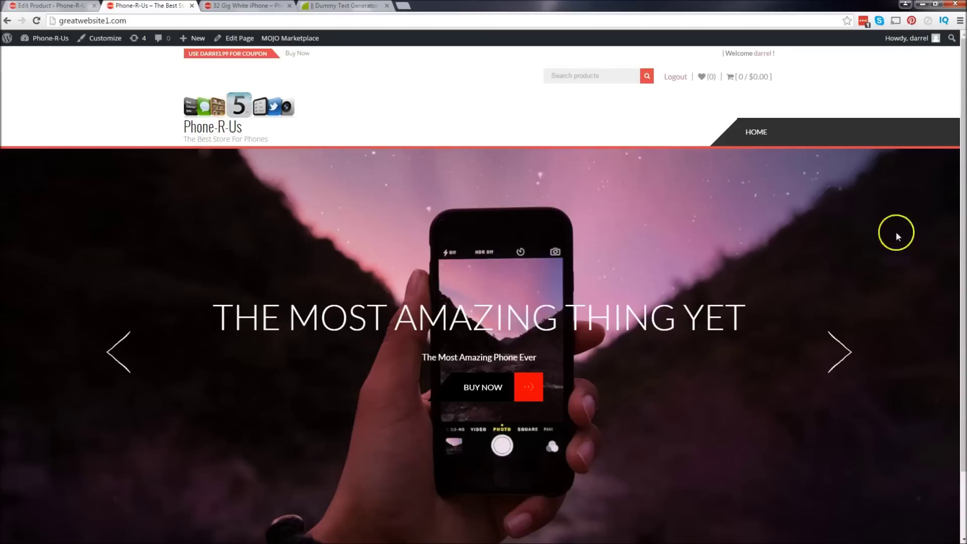
Close the extra browser tabs, including the Dummy Text Generator.
{"action": "scroll", "coordinate": [962, 247], "scroll_direction": "down", "scroll_amount": 2}
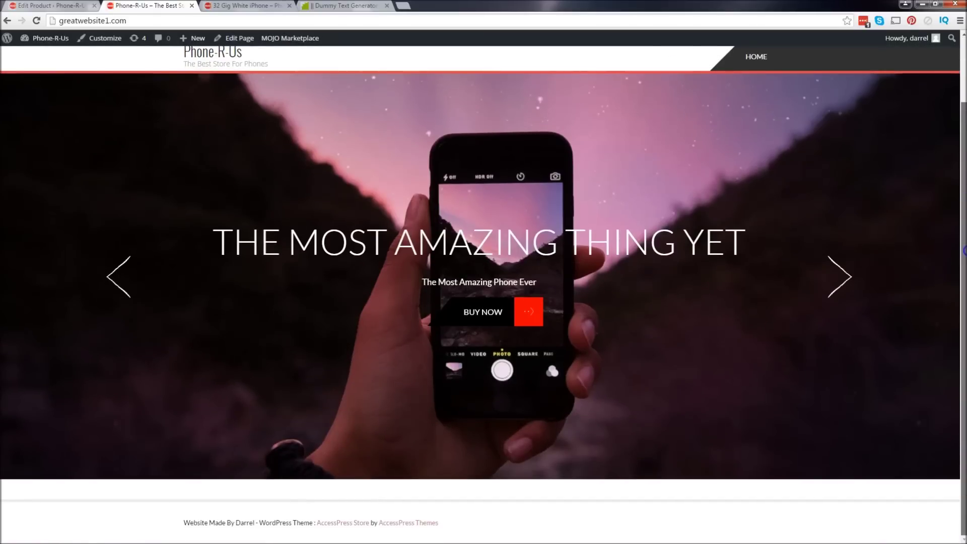
{"action": "left_click_drag", "start_coordinate": [963, 205], "coordinate": [963, 120]}
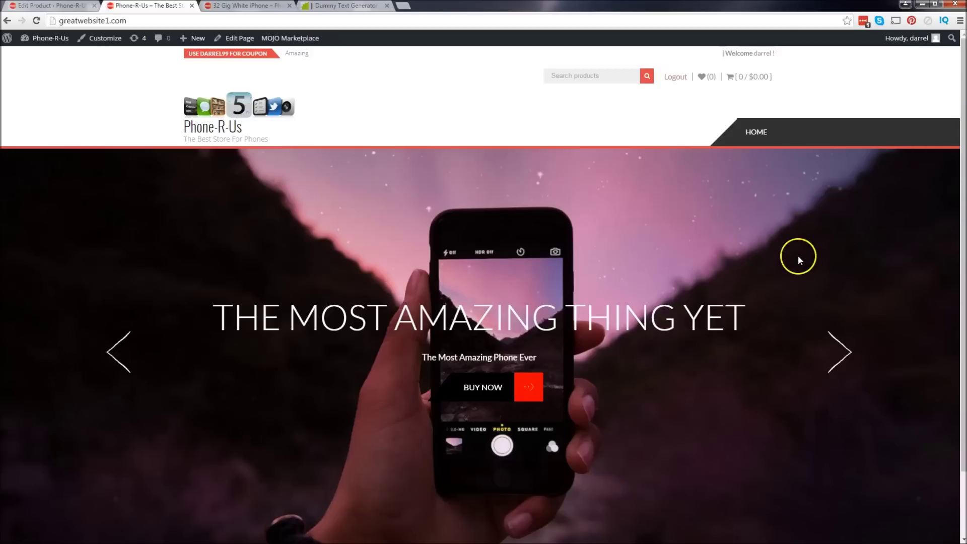
{"action": "left_click", "coordinate": [71, 5]}
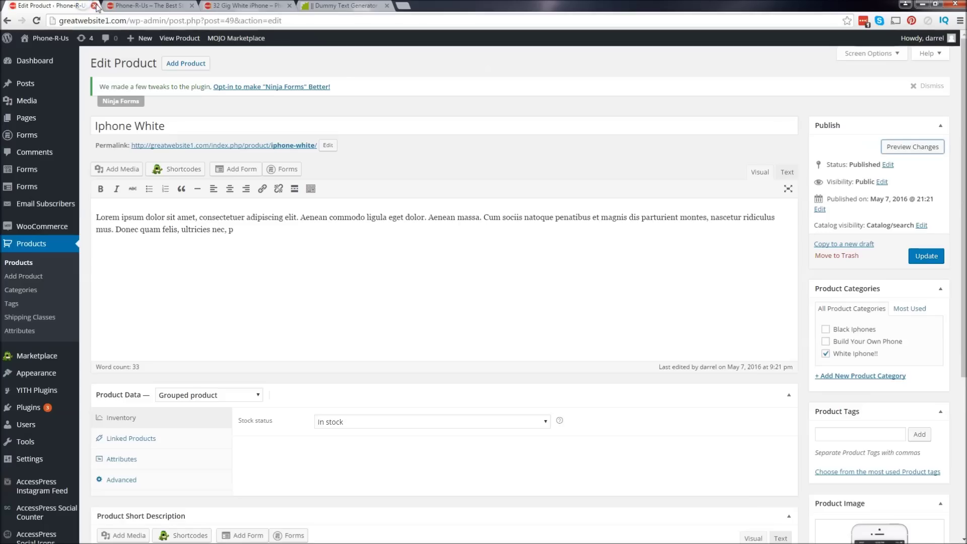
{"action": "left_click", "coordinate": [94, 6]}
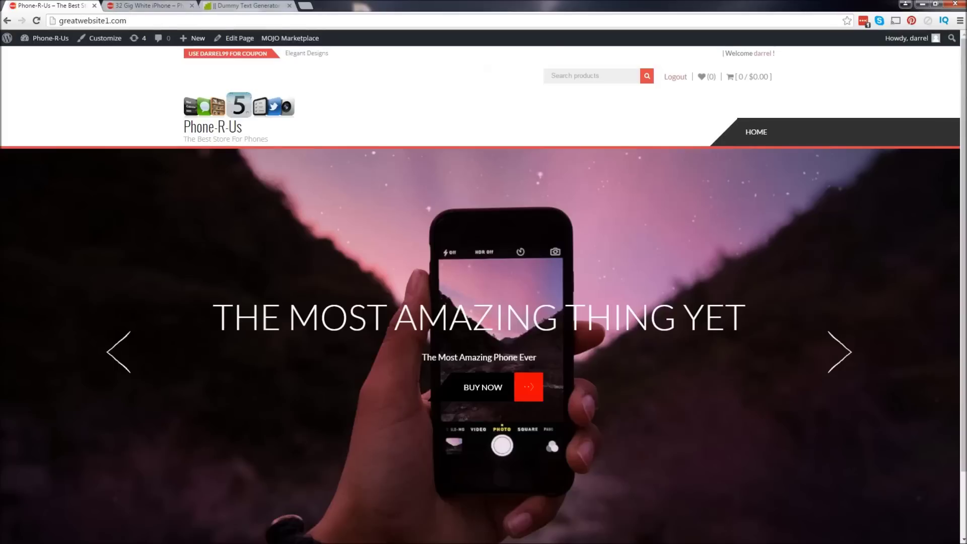
{"action": "left_click", "coordinate": [161, 6]}
{"action": "left_click", "coordinate": [191, 6]}
{"action": "left_click", "coordinate": [191, 6]}
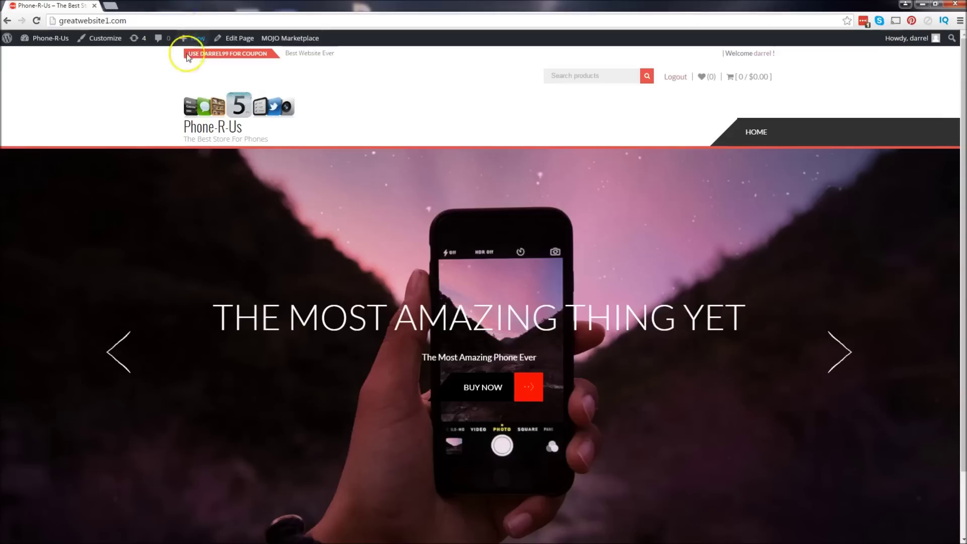
{"action": "scroll", "coordinate": [285, 280], "scroll_direction": "down", "scroll_amount": 1}
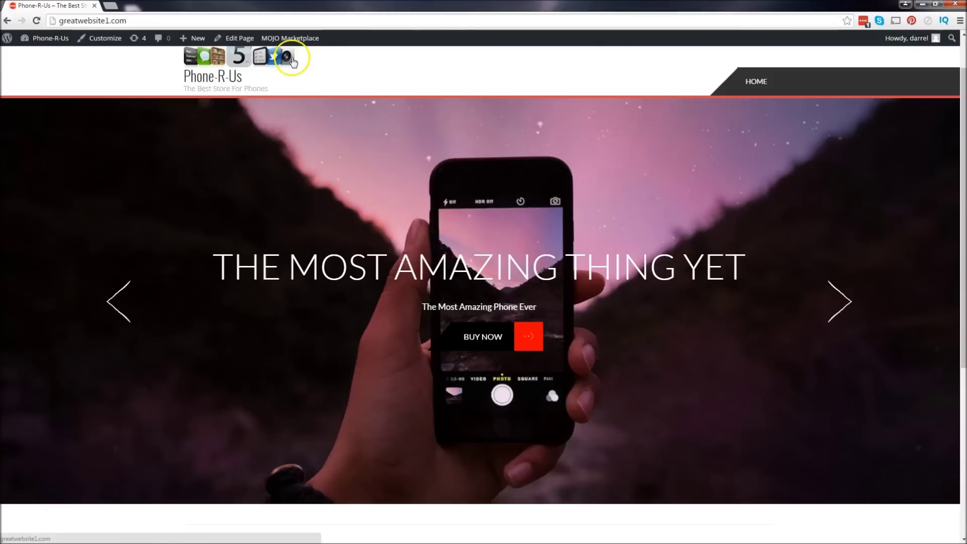
Open thedoghole.com in a new tab, advance its product carousel two items, and return to Phone-R-Us.
{"action": "left_click", "coordinate": [110, 5]}
{"action": "type", "text": "th"}
{"action": "key", "text": "Return"}
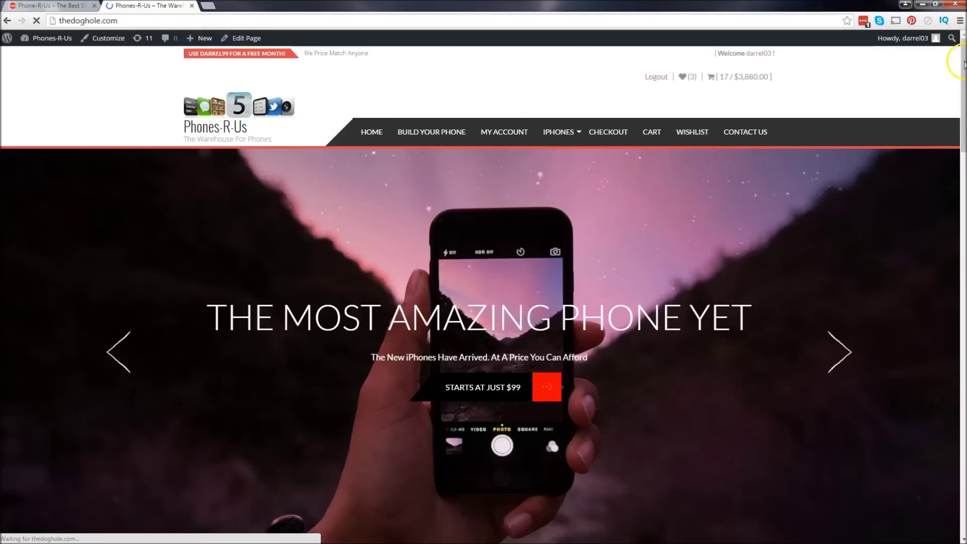
{"action": "left_click_drag", "start_coordinate": [963, 74], "coordinate": [963, 161]}
{"action": "left_click", "coordinate": [763, 271]}
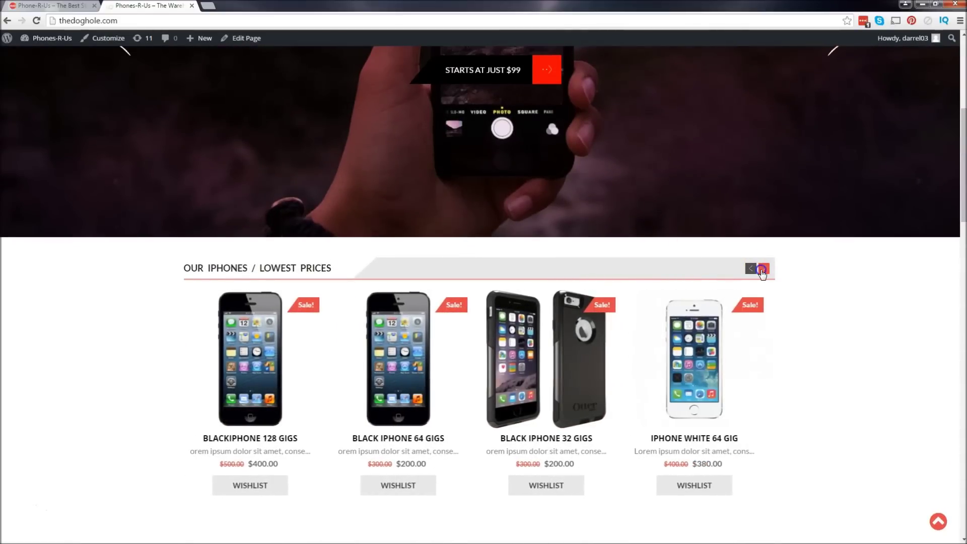
{"action": "left_click", "coordinate": [763, 271]}
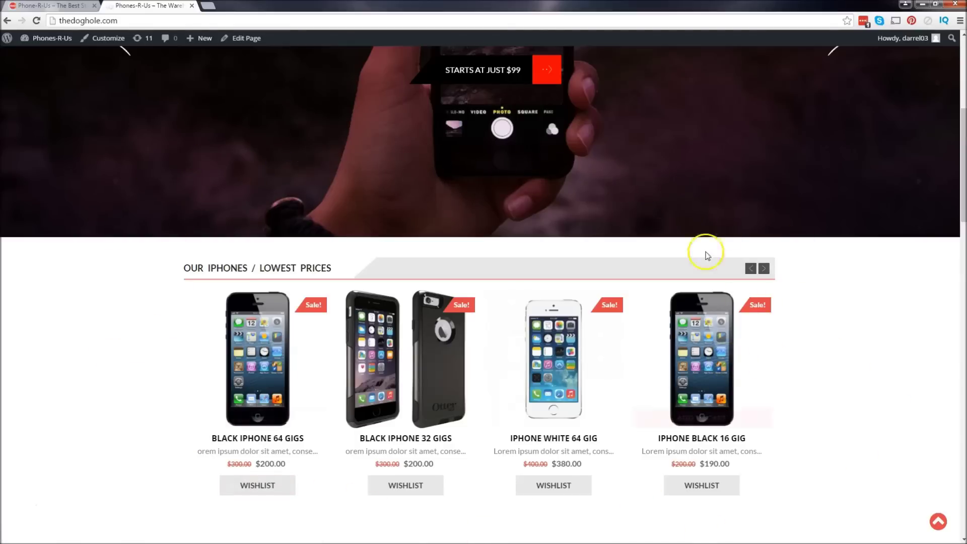
{"action": "left_click", "coordinate": [40, 6]}
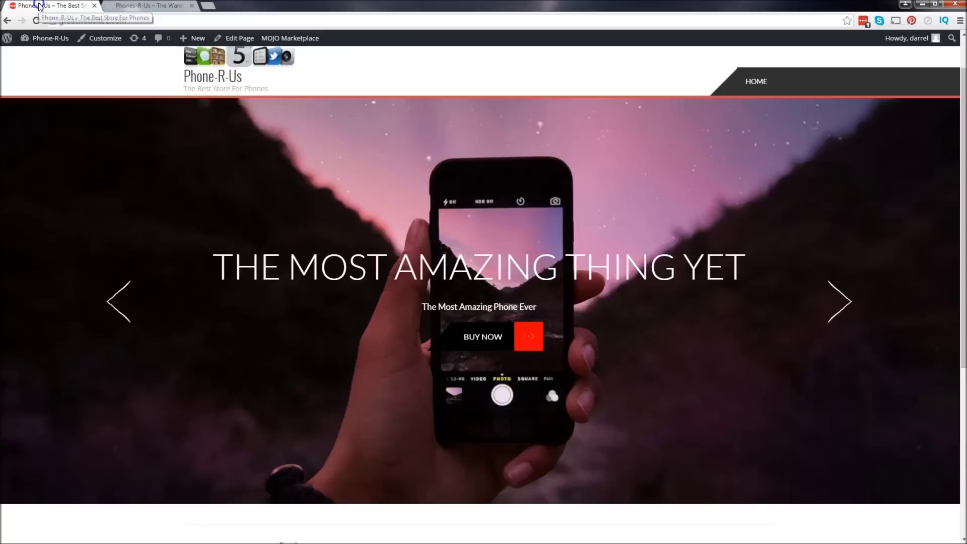
{"action": "mouse_move", "coordinate": [202, 50]}
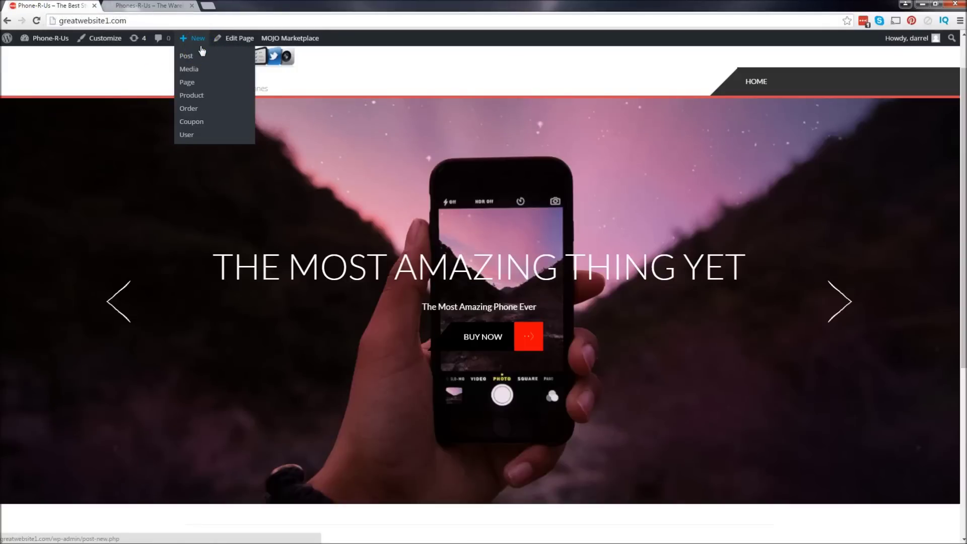
Add a new product titled 'Black Iphone 16 Gigs'.
{"action": "left_click", "coordinate": [208, 96]}
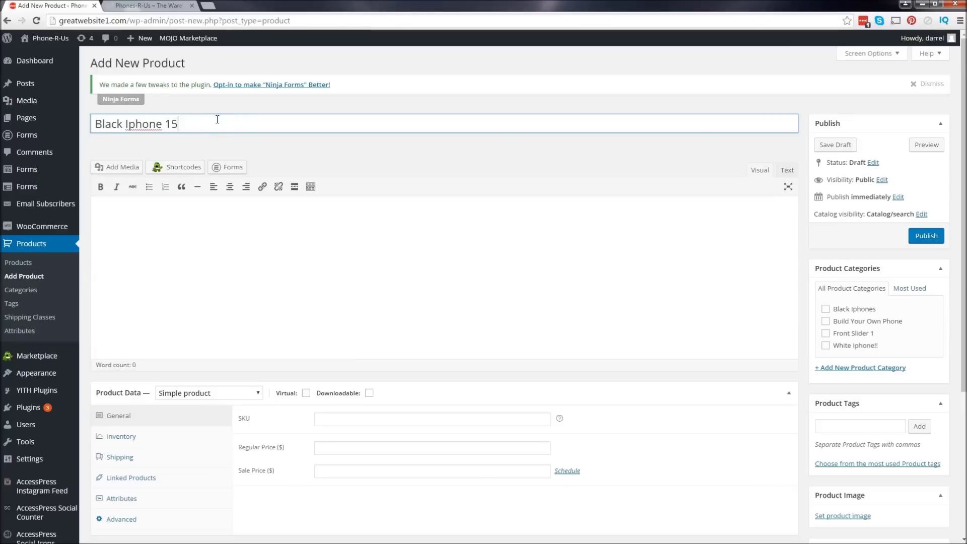
{"action": "type", "text": "igs"}
{"action": "key", "text": "Tab"}
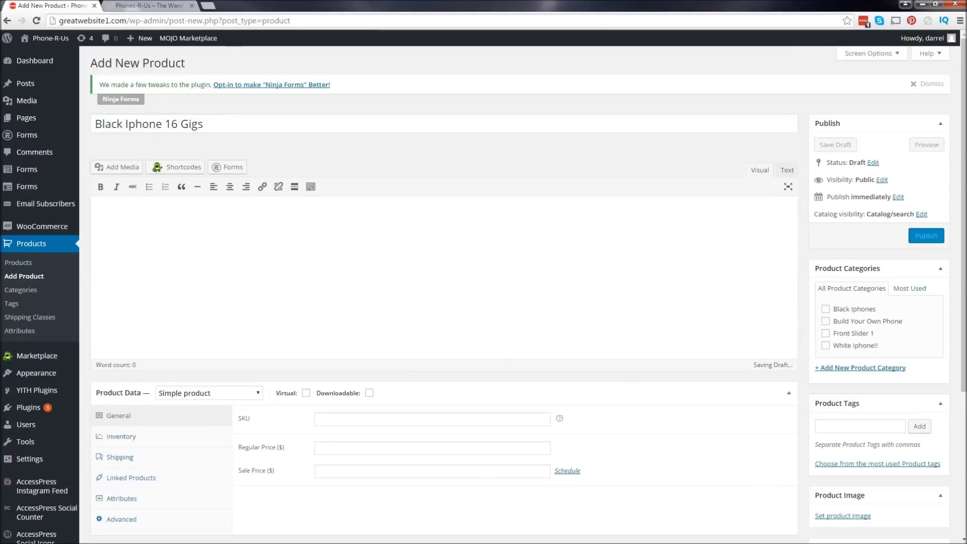
Paste lorem ipsum from a Dummy Text Generator into the description and short description.
{"action": "left_click", "coordinate": [212, 6]}
{"action": "type", "text": "dummy"}
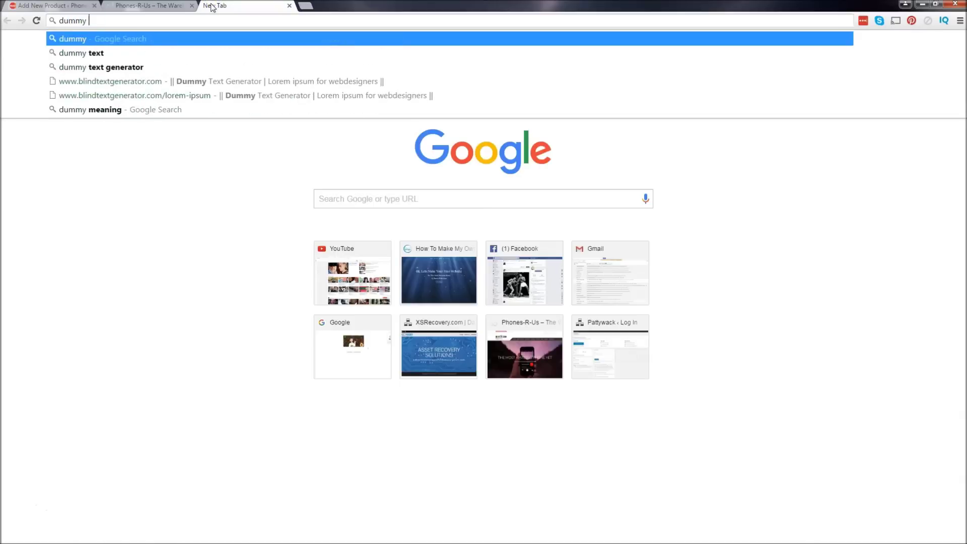
{"action": "key", "text": "Return"}
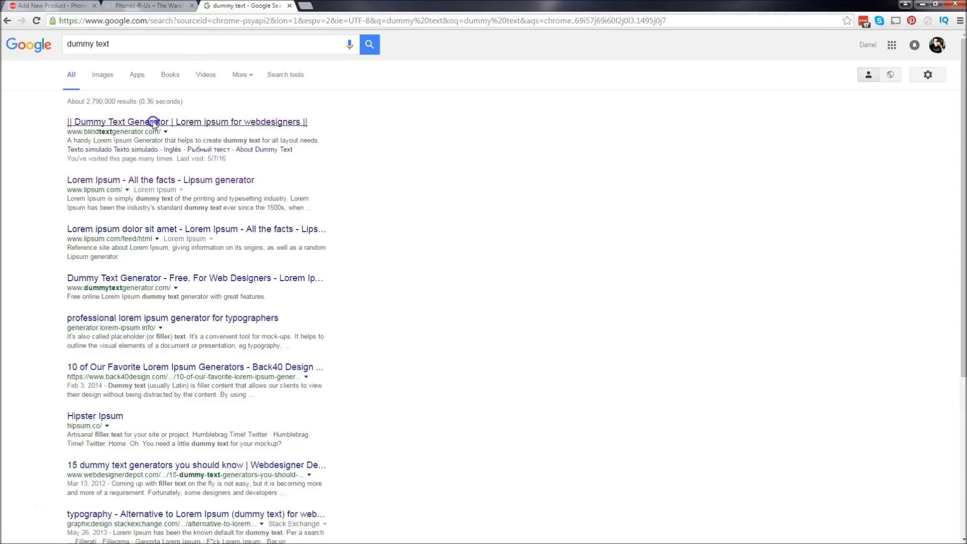
{"action": "left_click", "coordinate": [153, 121]}
{"action": "left_click_drag", "start_coordinate": [502, 152], "coordinate": [434, 115]}
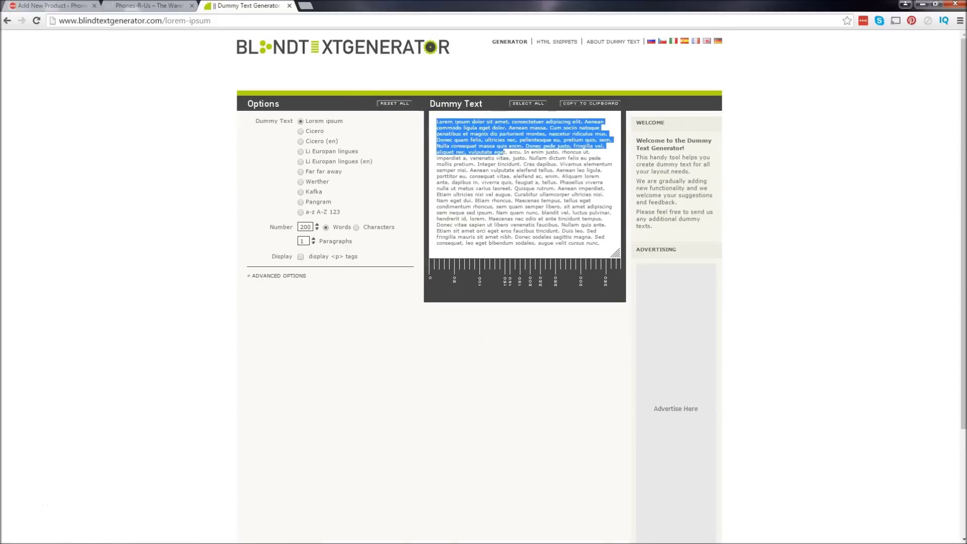
{"action": "key", "text": "ctrl+c"}
{"action": "left_click", "coordinate": [51, 5]}
{"action": "key", "text": "ctrl+v"}
{"action": "scroll", "coordinate": [296, 290], "scroll_direction": "down", "scroll_amount": 4}
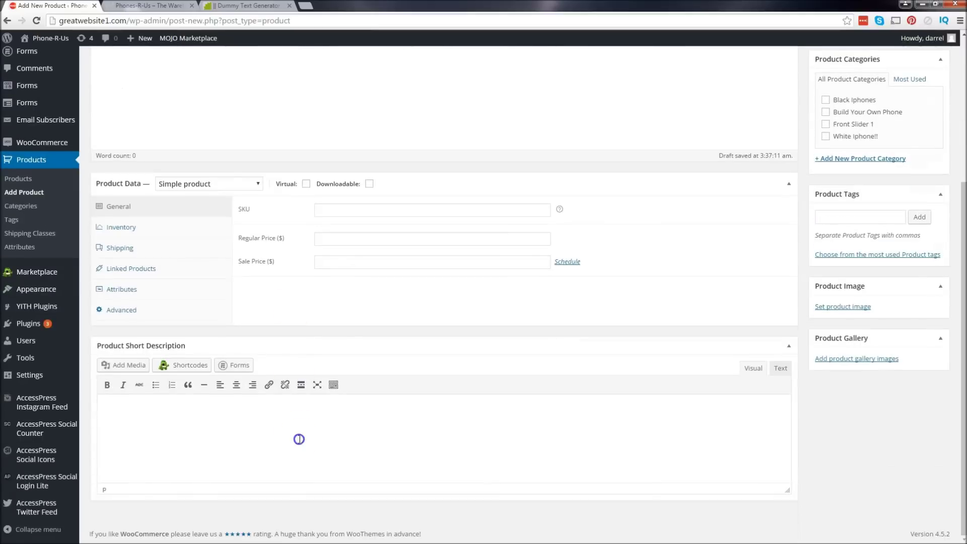
{"action": "key", "text": "ctrl+v"}
Enter a regular price of 100 and a sale price of 90.
{"action": "left_click", "coordinate": [346, 238]}
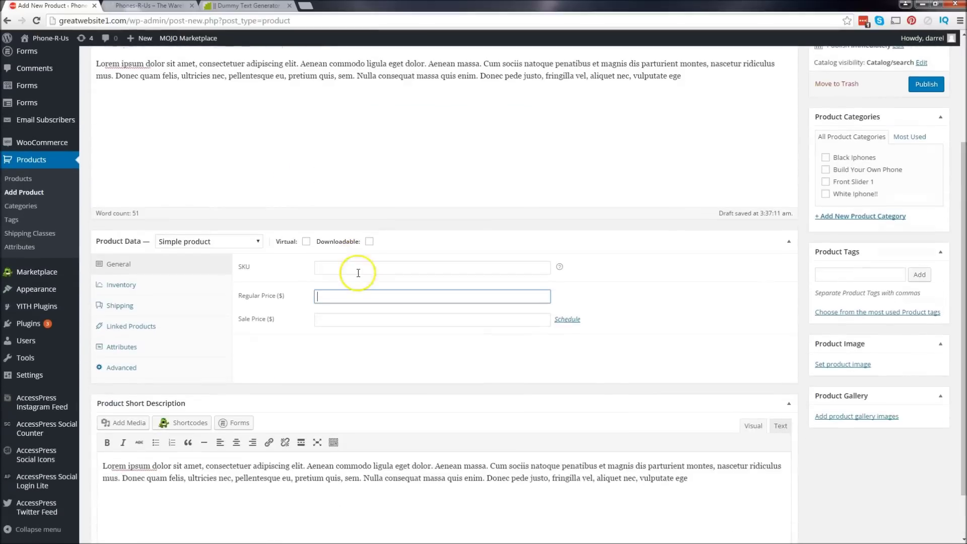
{"action": "key", "text": "Tab"}
{"action": "type", "text": "90"}
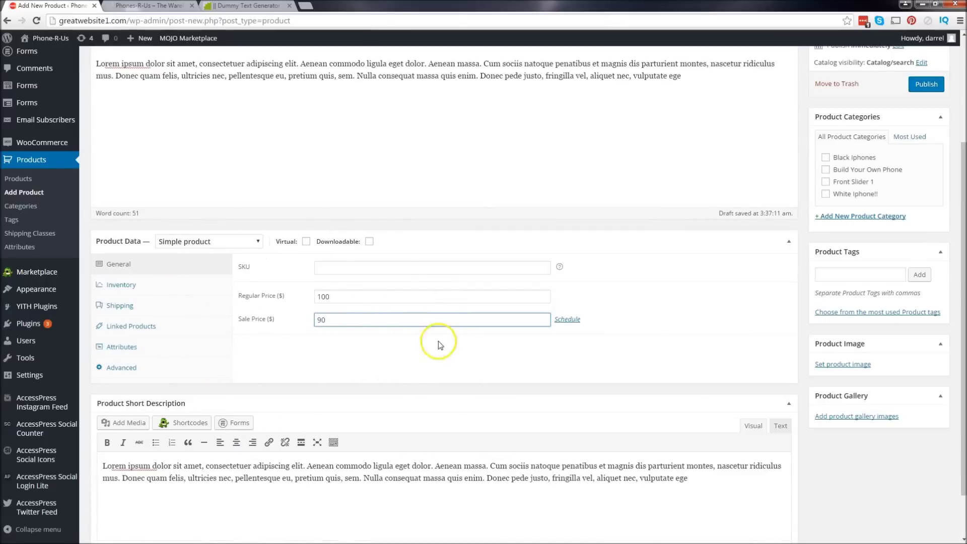
Set the black iPhone picture as the product image.
{"action": "left_click", "coordinate": [840, 364]}
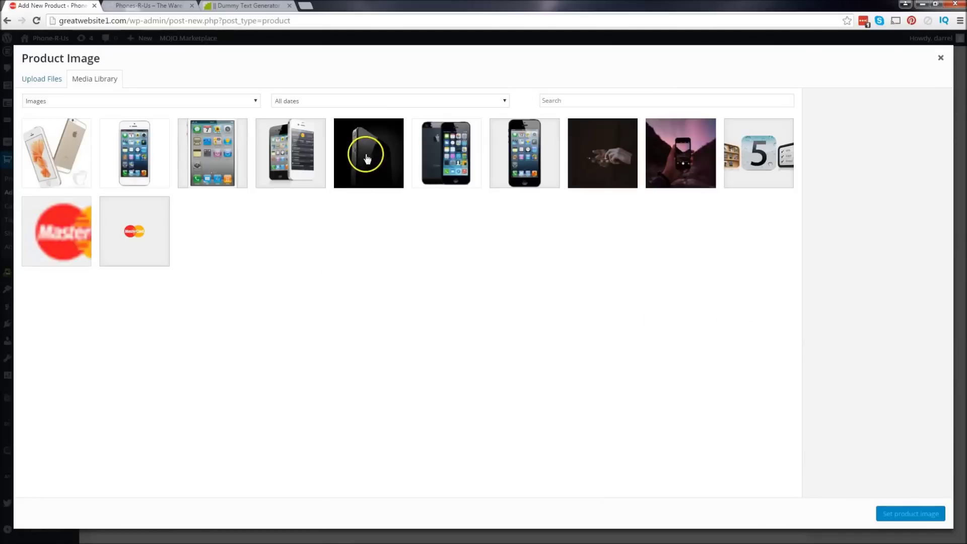
{"action": "left_click", "coordinate": [521, 146]}
{"action": "left_click", "coordinate": [898, 514]}
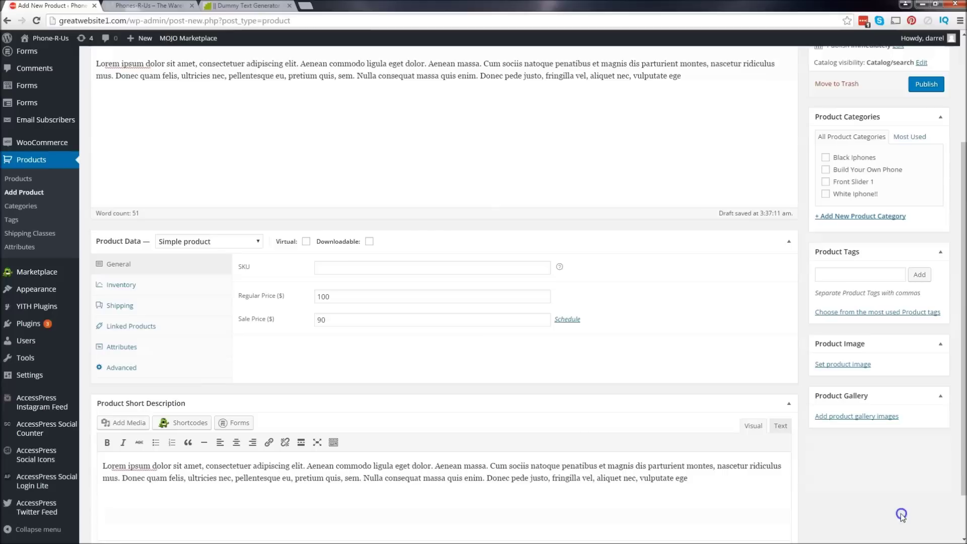
{"action": "scroll", "coordinate": [724, 367], "scroll_direction": "up", "scroll_amount": 2}
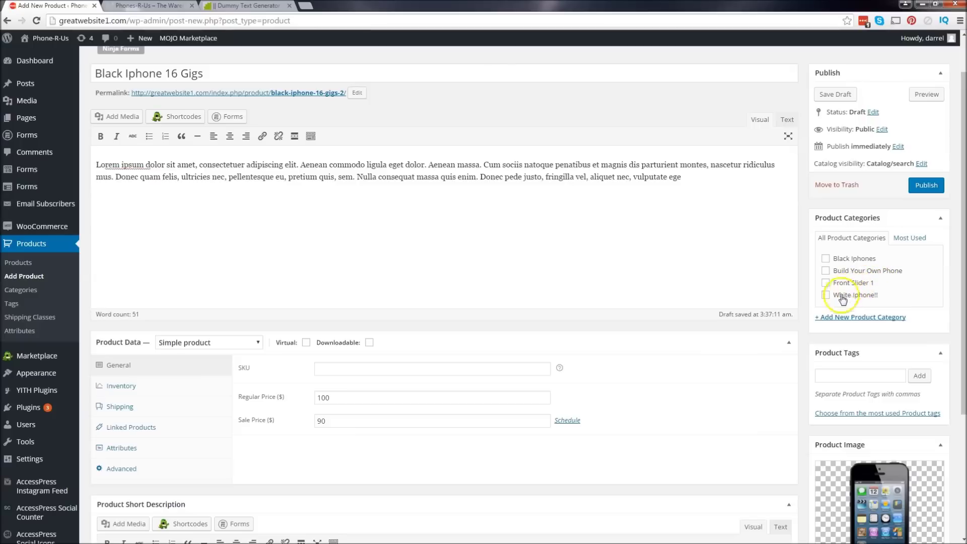
Assign the product to the Front Slider 1 category.
{"action": "left_click", "coordinate": [860, 320]}
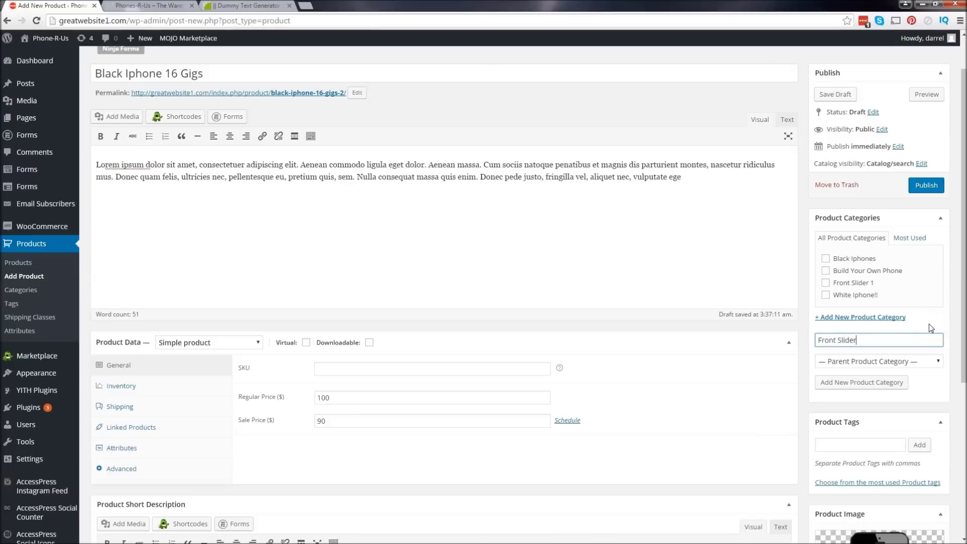
{"action": "left_click", "coordinate": [836, 388]}
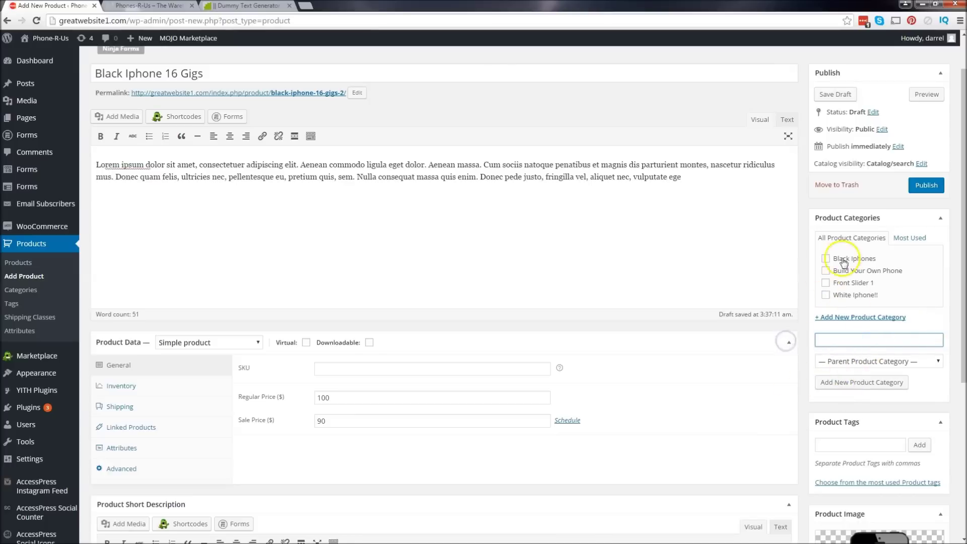
{"action": "left_click", "coordinate": [825, 283]}
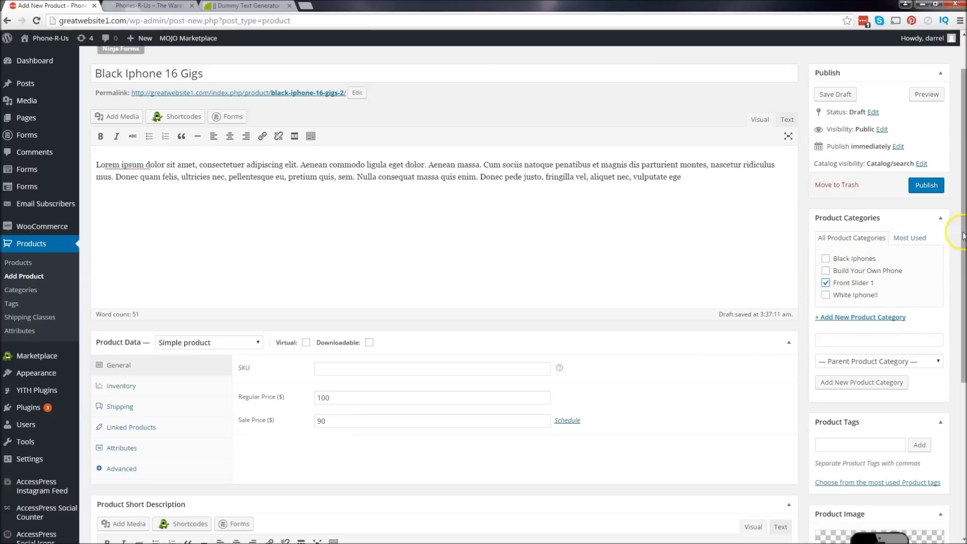
Compare against the reference store's slider, then publish Black Iphone 16 Gigs.
{"action": "left_click", "coordinate": [171, 7]}
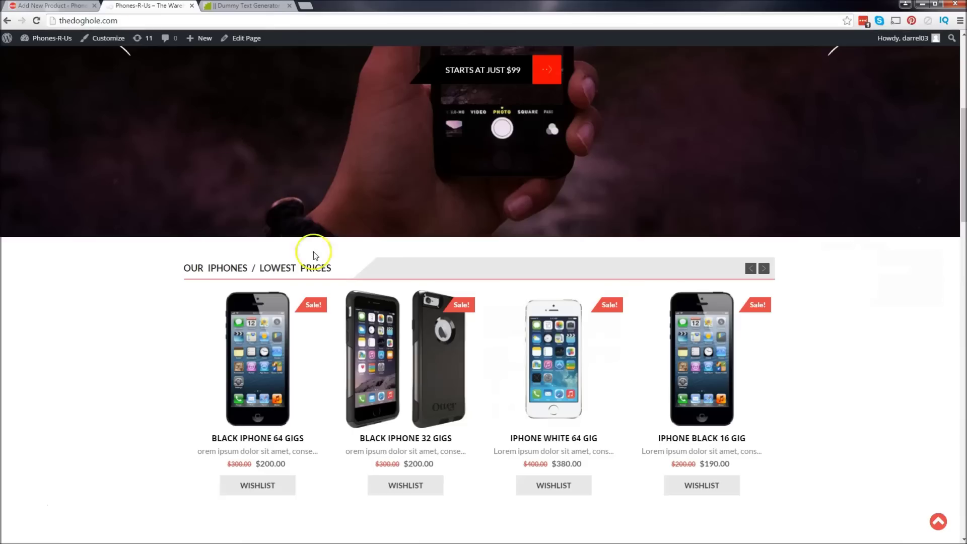
{"action": "scroll", "coordinate": [447, 209], "scroll_direction": "down", "scroll_amount": 1}
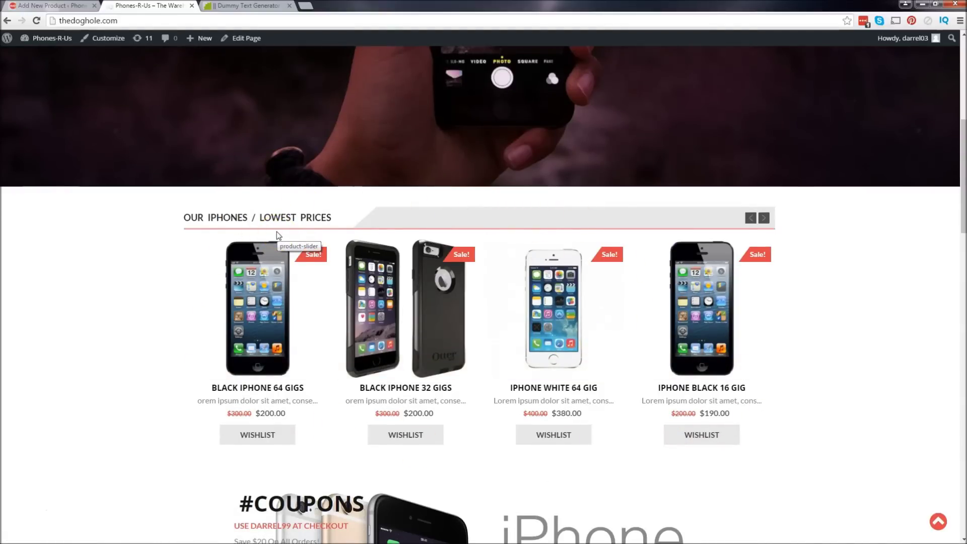
{"action": "left_click", "coordinate": [51, 6]}
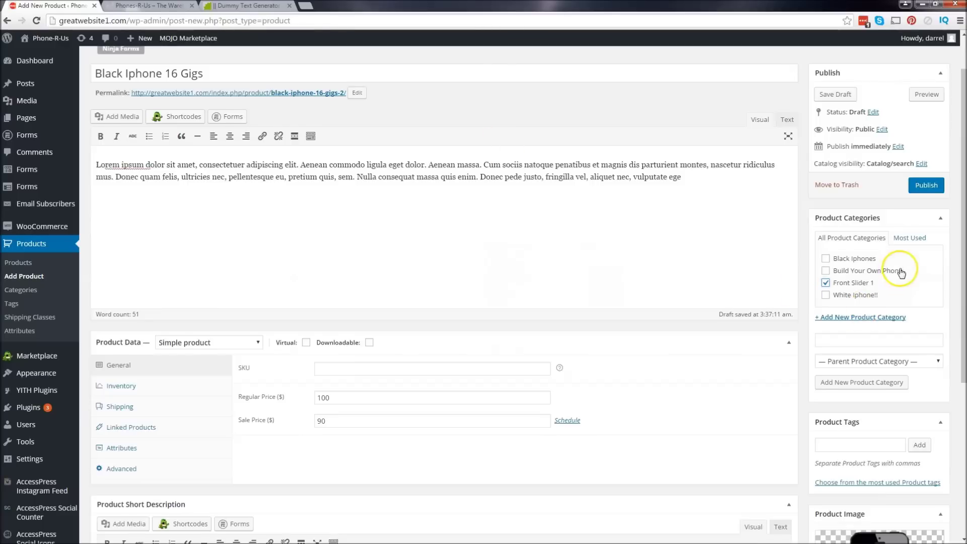
{"action": "scroll", "coordinate": [902, 262], "scroll_direction": "up", "scroll_amount": 1}
{"action": "left_click", "coordinate": [927, 236]}
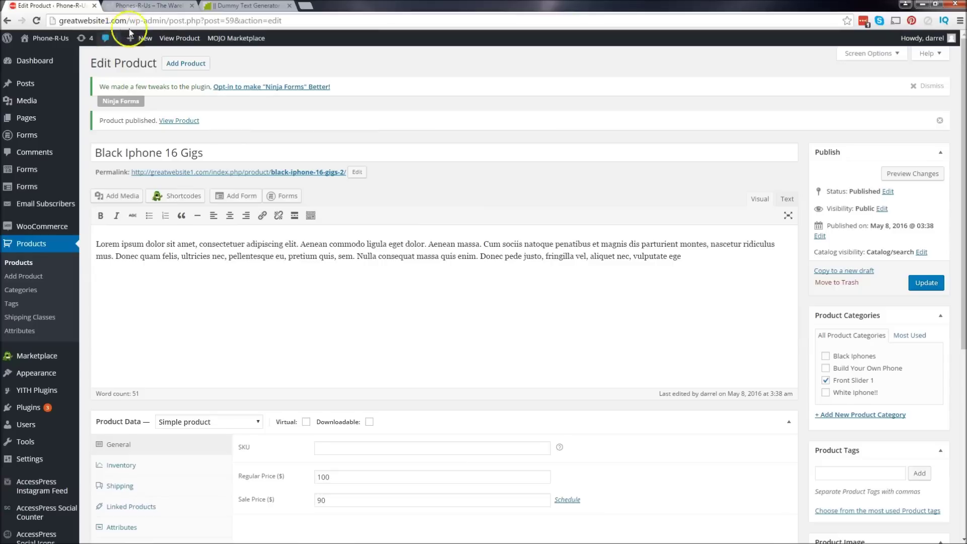
{"action": "mouse_move", "coordinate": [149, 42]}
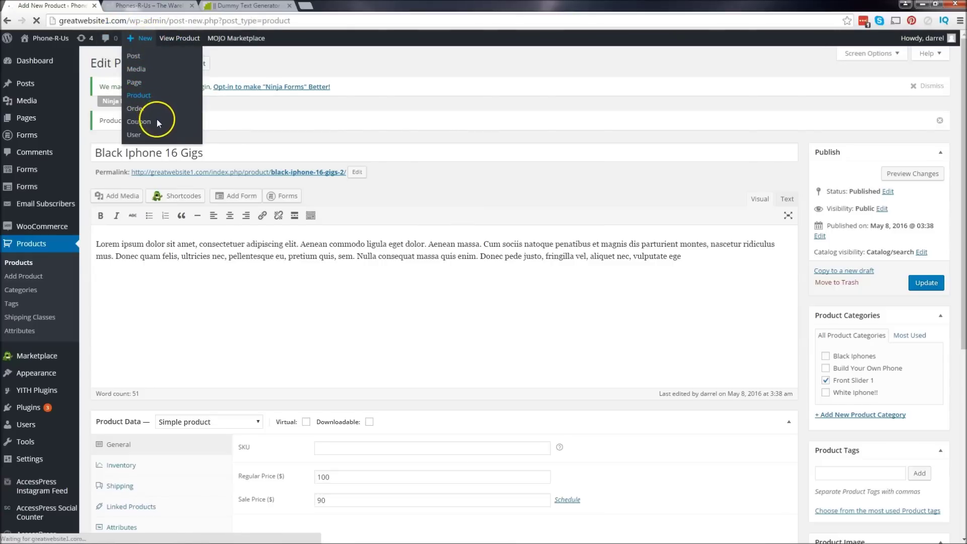
{"action": "type", "text": "Black Iphone 32 Gigs"}
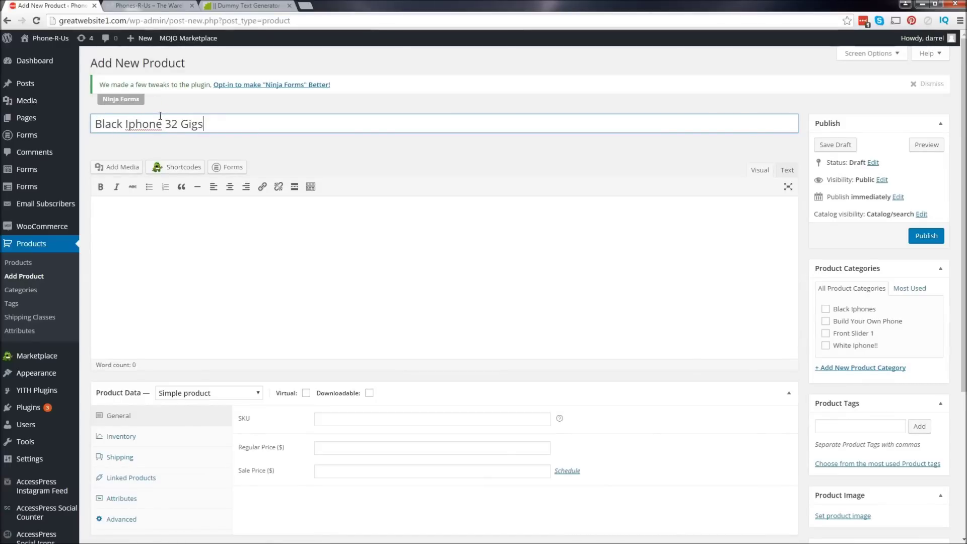
{"action": "key", "text": "Tab"}
{"action": "key", "text": "ctrl+v"}
{"action": "scroll", "coordinate": [357, 313], "scroll_direction": "down", "scroll_amount": 4}
{"action": "left_click", "coordinate": [353, 447]}
{"action": "key", "text": "ctrl+v"}
{"action": "left_click", "coordinate": [359, 237]}
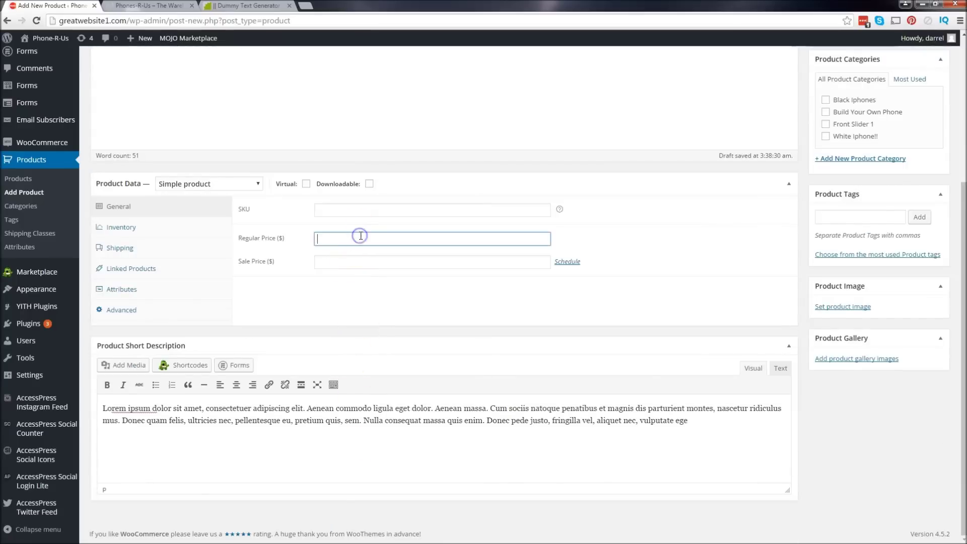
{"action": "key", "text": "Tab"}
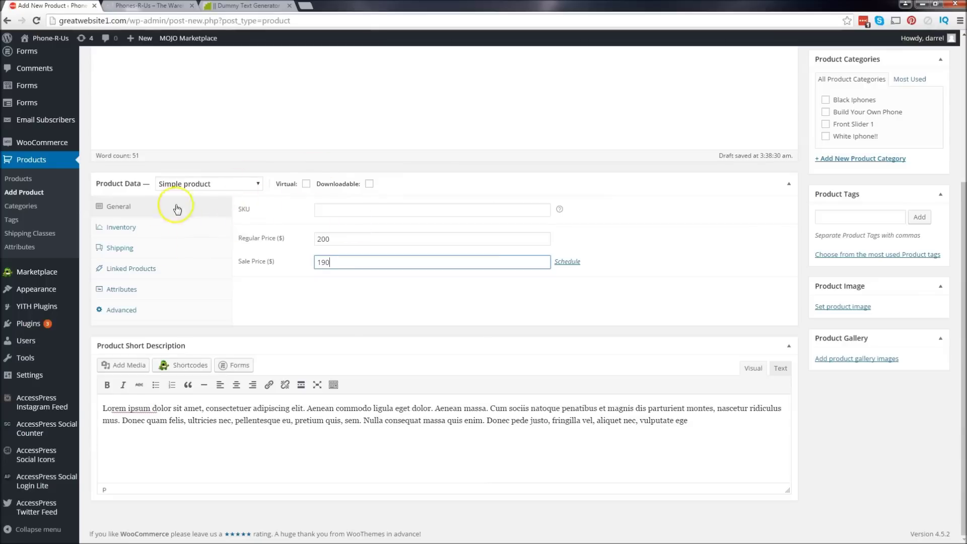
{"action": "left_click", "coordinate": [156, 226]}
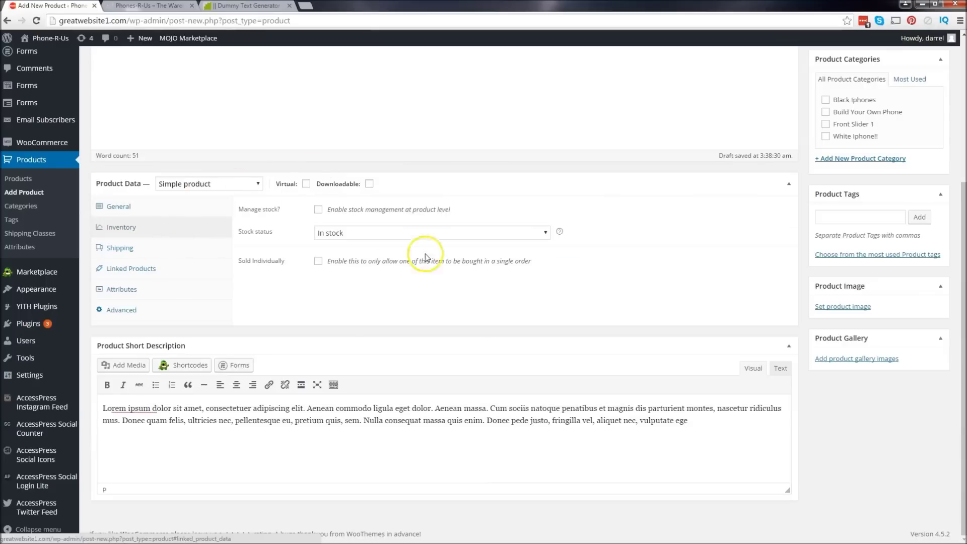
{"action": "left_click", "coordinate": [120, 204]}
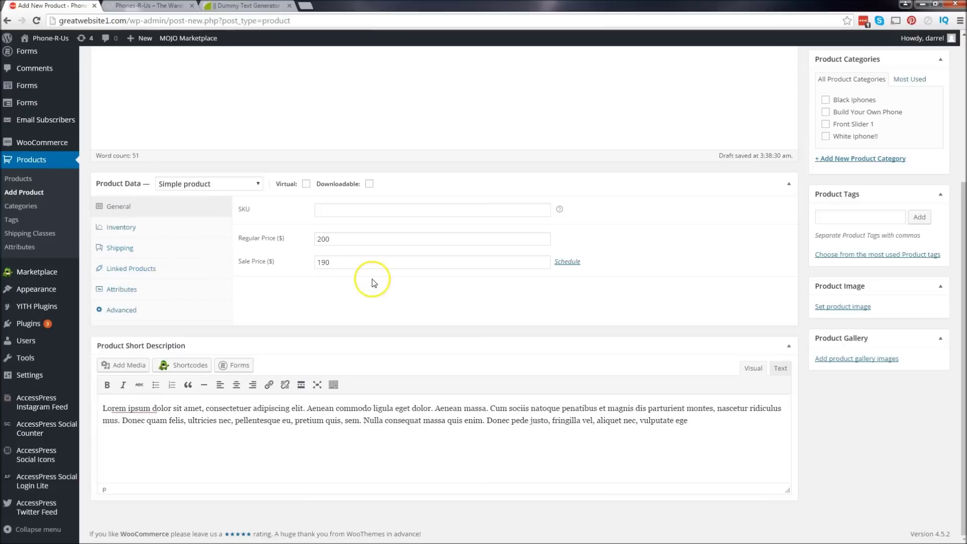
{"action": "left_click", "coordinate": [163, 270]}
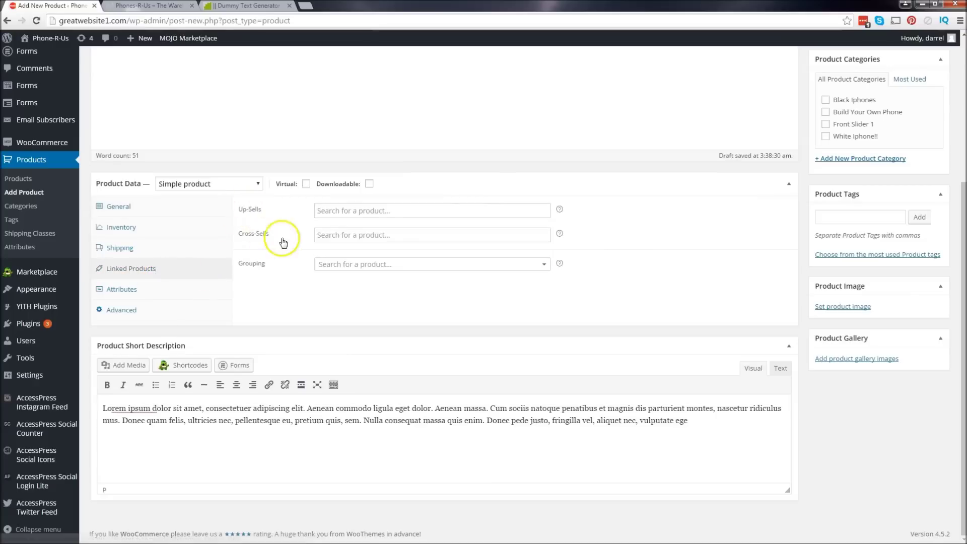
{"action": "left_click", "coordinate": [146, 208]}
{"action": "scroll", "coordinate": [705, 252], "scroll_direction": "up", "scroll_amount": 3}
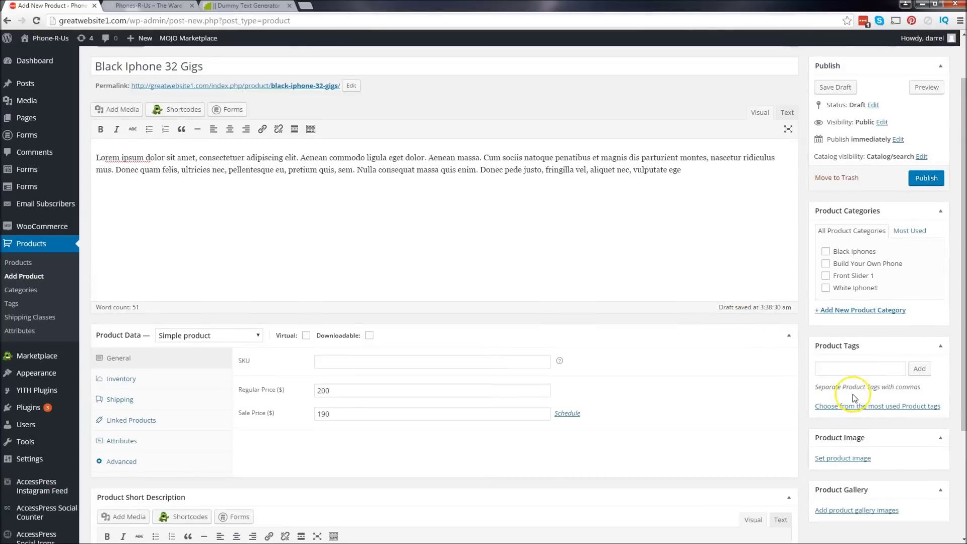
Set the black iPhone 5 photo as the product image.
{"action": "left_click", "coordinate": [848, 458]}
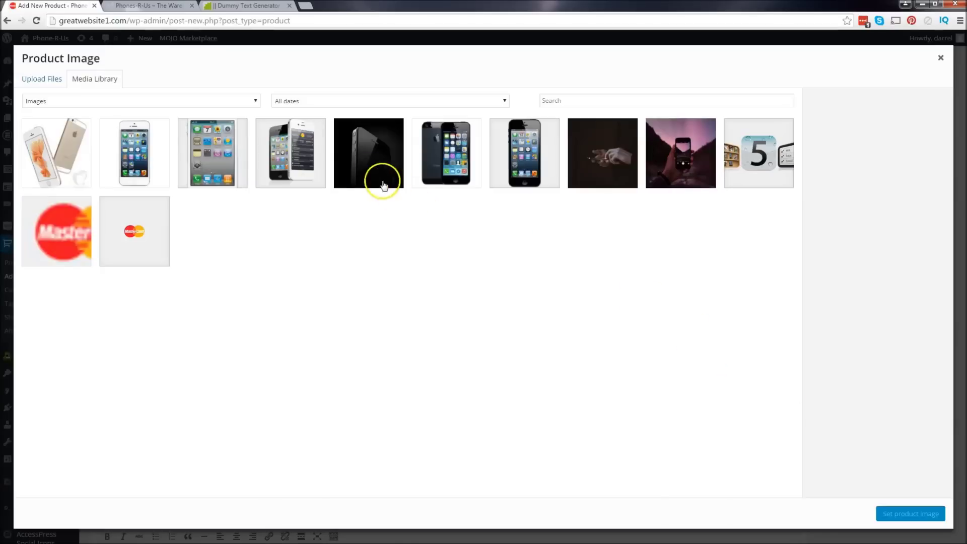
{"action": "left_click", "coordinate": [437, 149]}
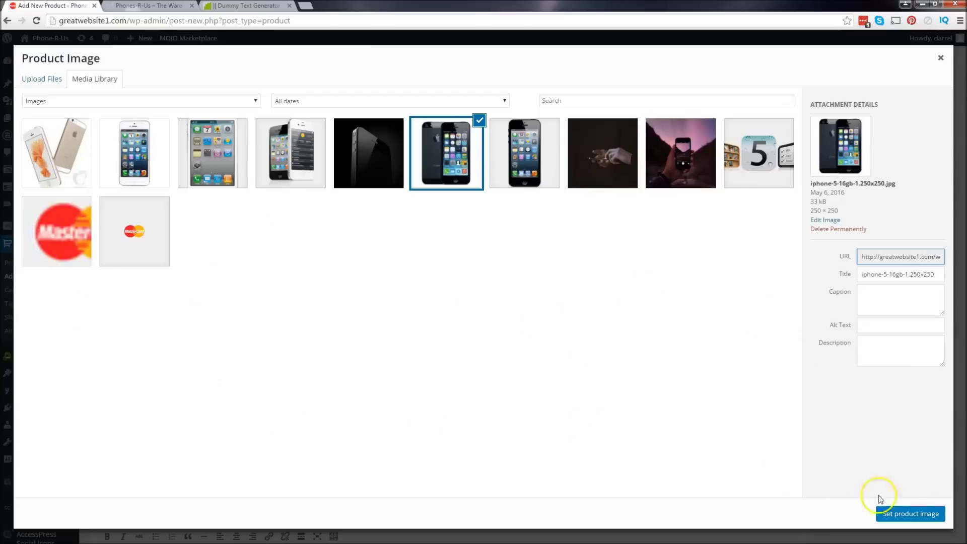
{"action": "left_click", "coordinate": [922, 513]}
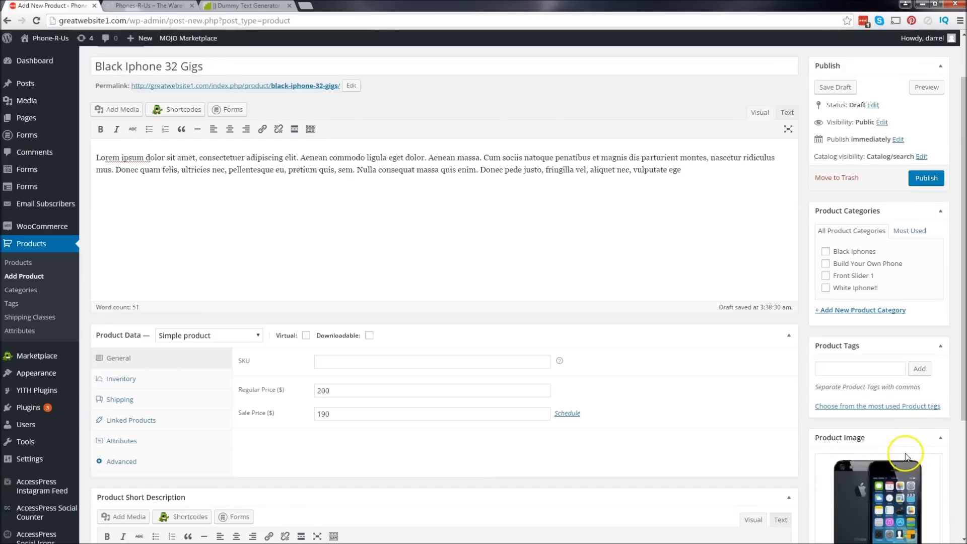
{"action": "scroll", "coordinate": [907, 433], "scroll_direction": "down", "scroll_amount": 3}
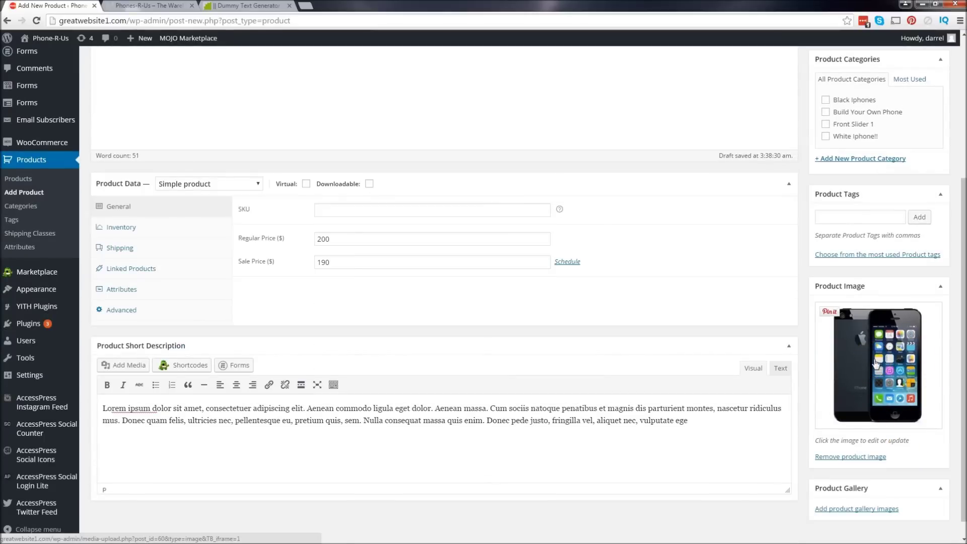
Put Black Iphone 32 Gigs in the Front Slider 1 category and publish it.
{"action": "scroll", "coordinate": [876, 364], "scroll_direction": "up", "scroll_amount": 2}
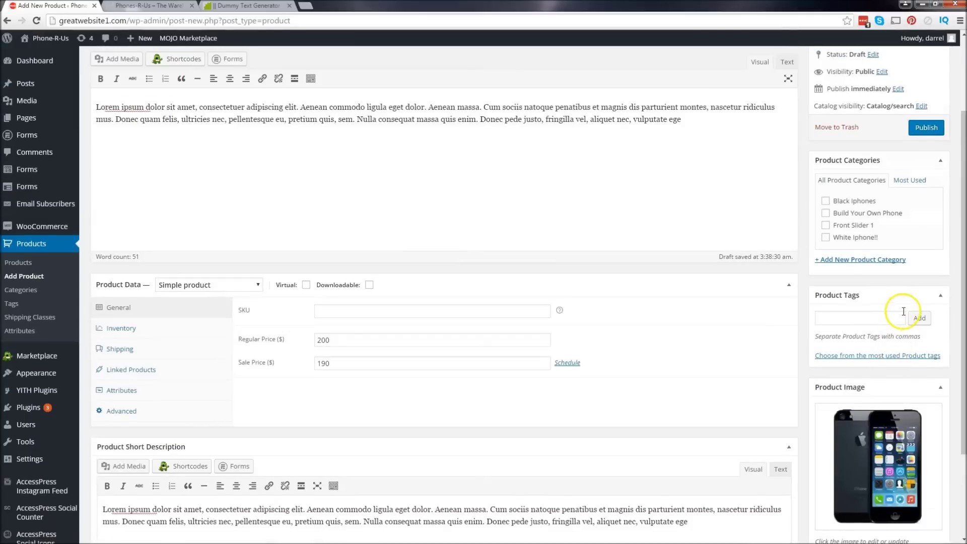
{"action": "left_click", "coordinate": [826, 226]}
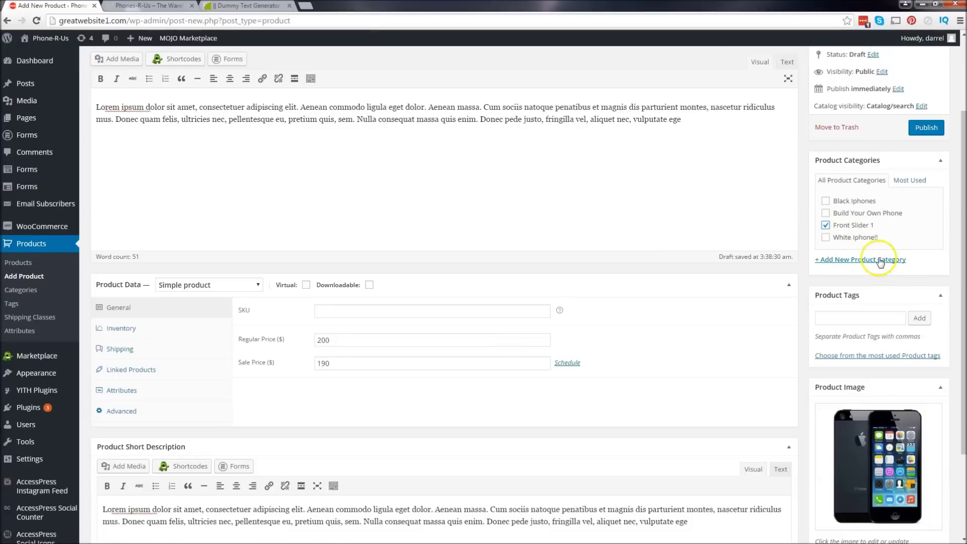
{"action": "scroll", "coordinate": [879, 257], "scroll_direction": "up", "scroll_amount": 2}
{"action": "left_click", "coordinate": [926, 231]}
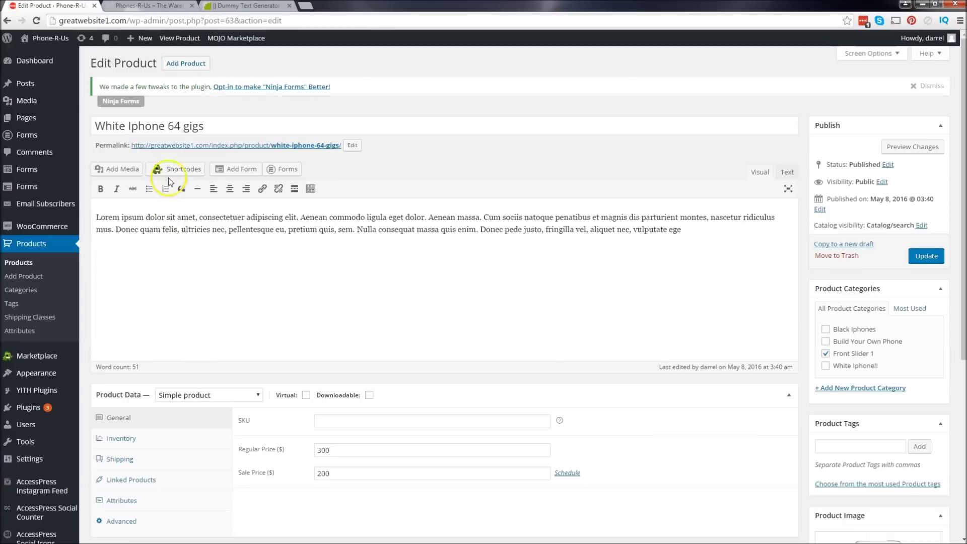
Open the live Phone-R-Us site via Visit Site in the admin bar.
{"action": "mouse_move", "coordinate": [53, 40]}
{"action": "left_click", "coordinate": [47, 56]}
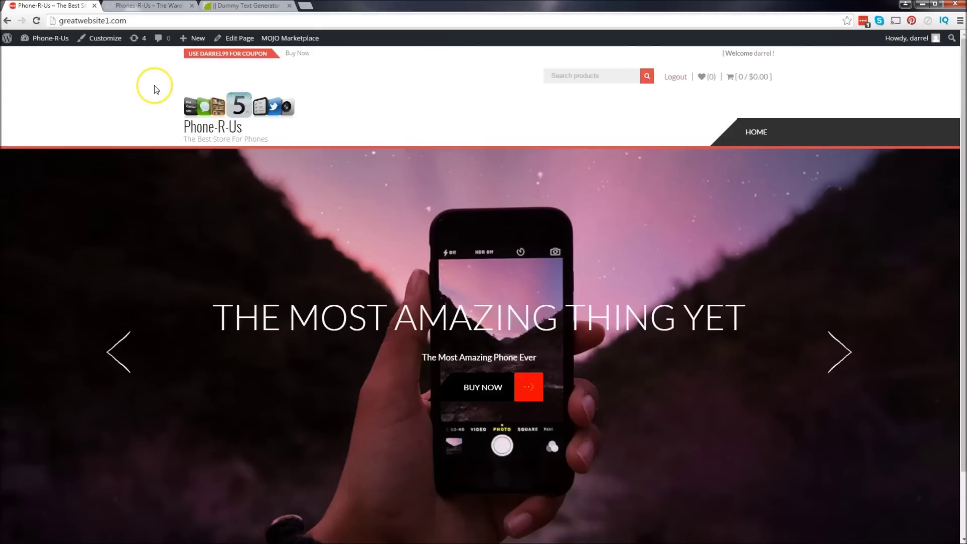
In the Customizer, add an AP: WooCommerce Product Slider widget to AP: Product Listing Widget 1.
{"action": "left_click", "coordinate": [101, 41]}
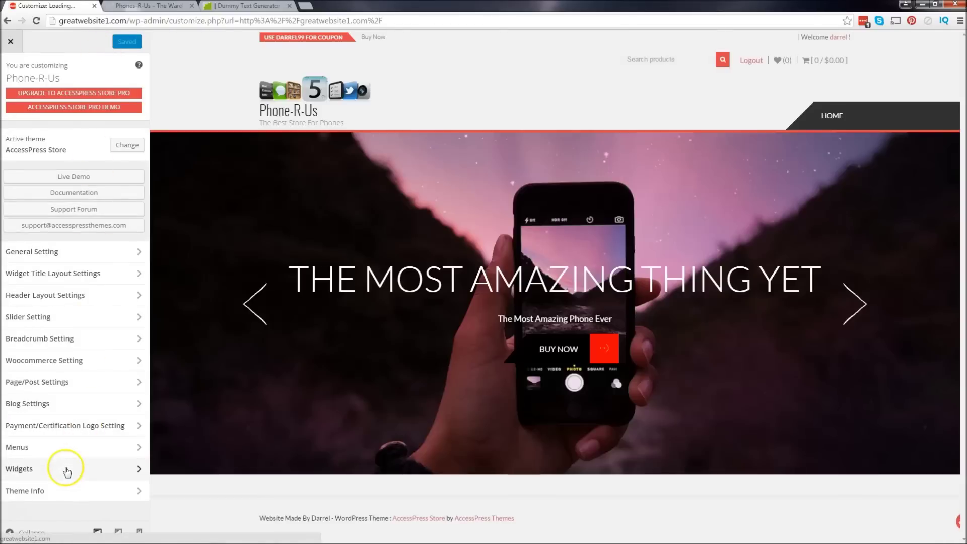
{"action": "left_click", "coordinate": [66, 470]}
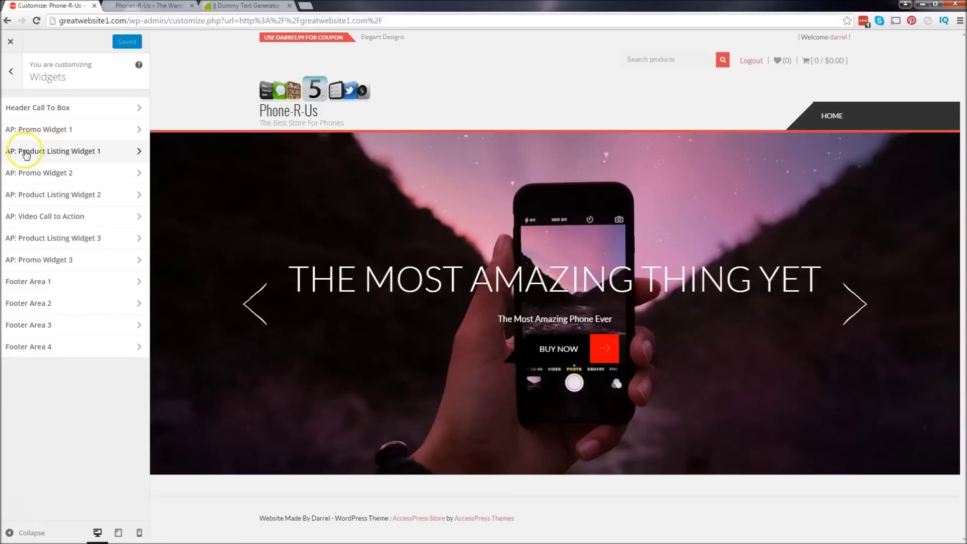
{"action": "left_click", "coordinate": [109, 154]}
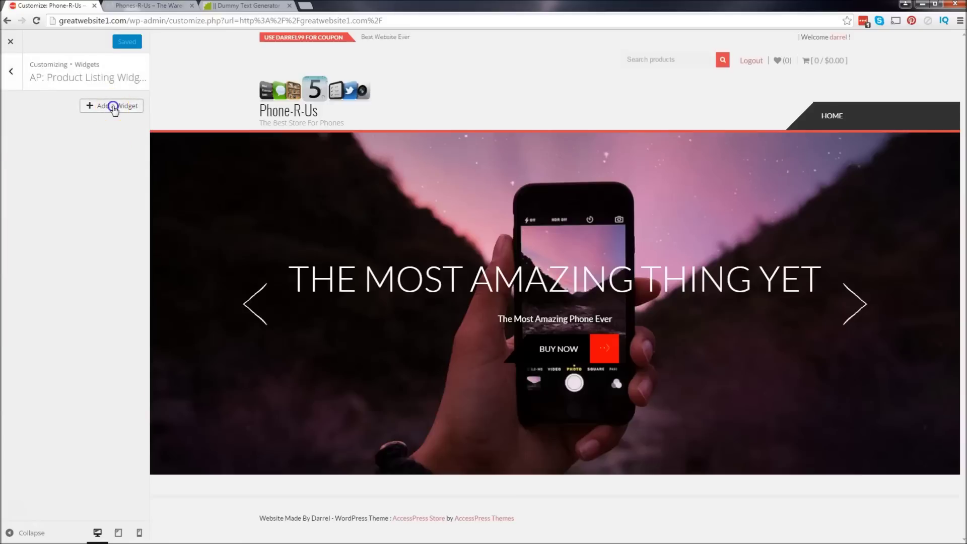
{"action": "left_click", "coordinate": [114, 106]}
{"action": "left_click", "coordinate": [295, 94]}
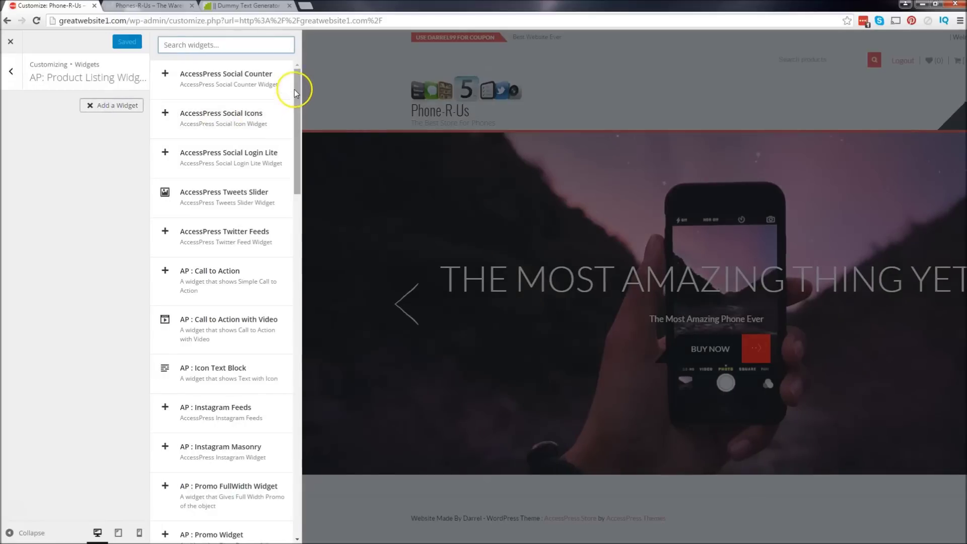
{"action": "left_click_drag", "start_coordinate": [297, 87], "coordinate": [298, 145]}
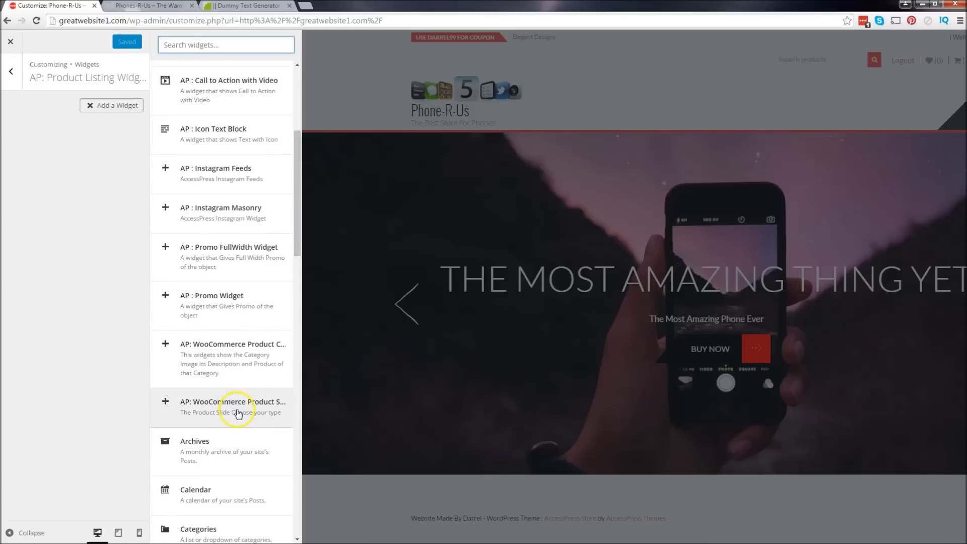
{"action": "left_click", "coordinate": [238, 413]}
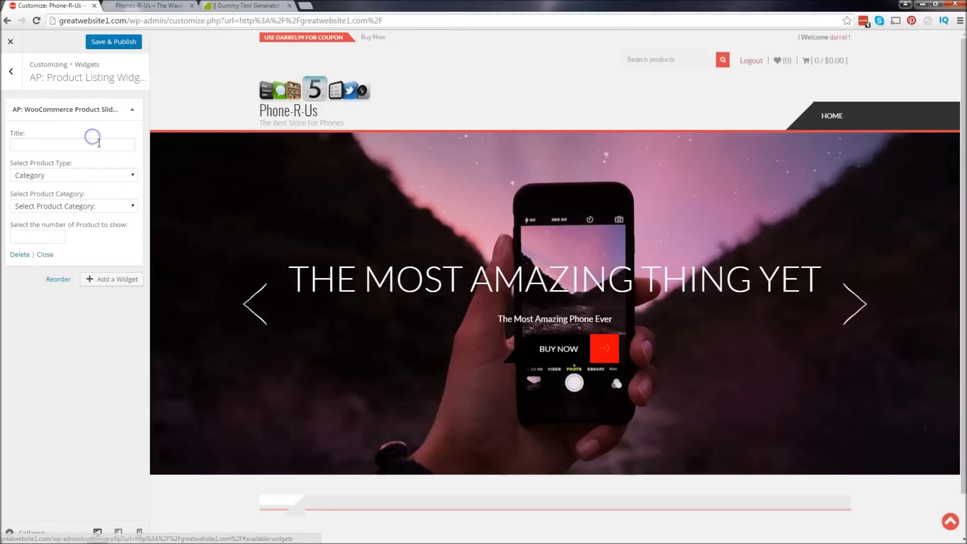
Title the slider 'On Sale Items', showing 4 products from category Front Slider 1.
{"action": "left_click", "coordinate": [104, 145]}
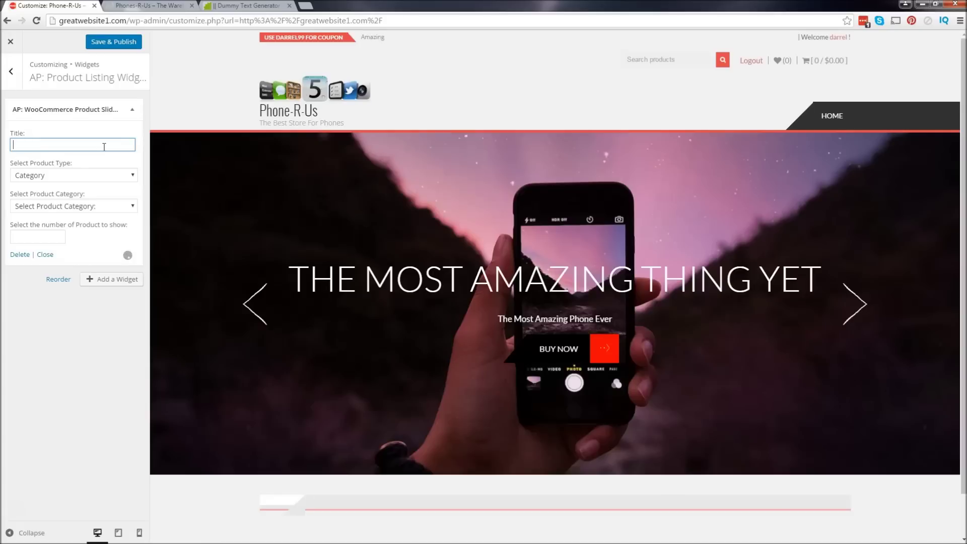
{"action": "type", "text": "On "}
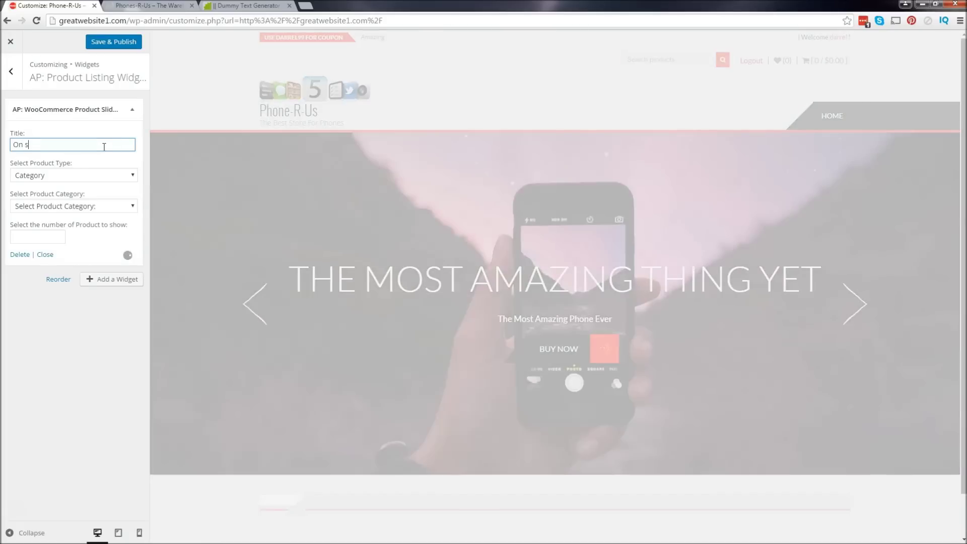
{"action": "type", "text": "Sale"}
{"action": "key", "text": "Tab"}
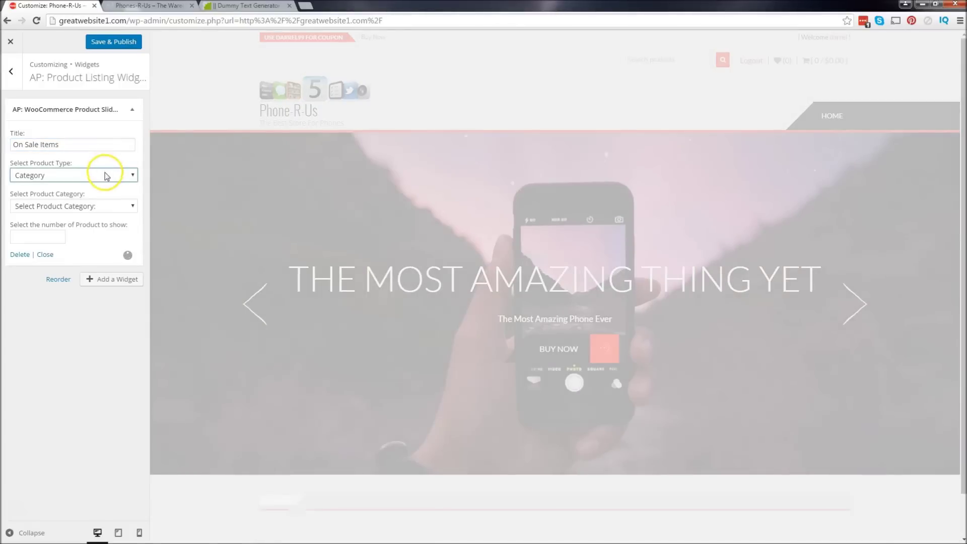
{"action": "left_click", "coordinate": [106, 175]}
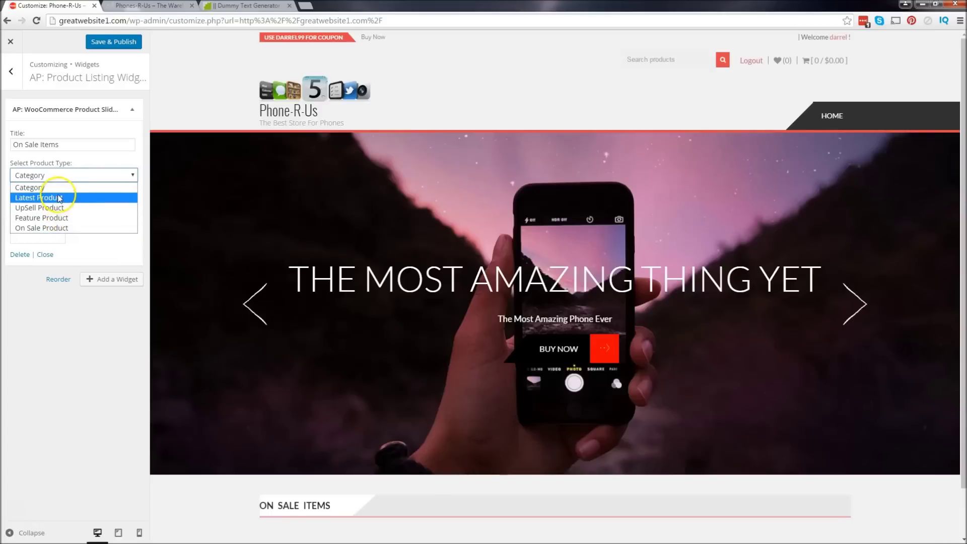
{"action": "left_click", "coordinate": [58, 192]}
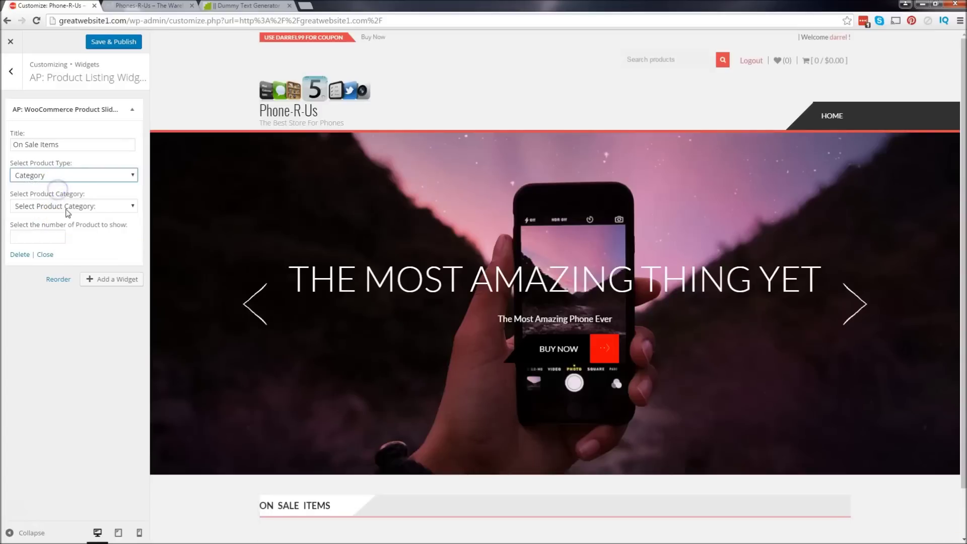
{"action": "left_click", "coordinate": [87, 207]}
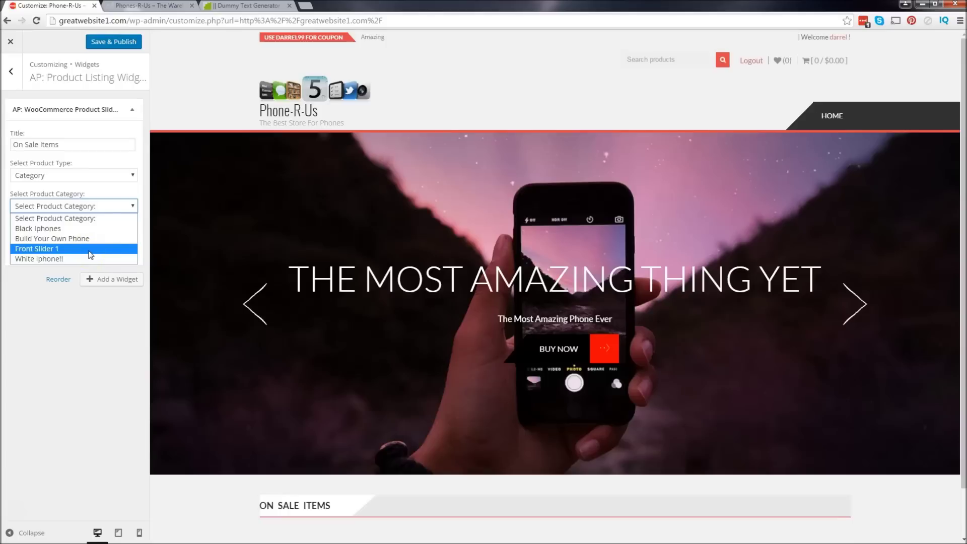
{"action": "left_click", "coordinate": [89, 250]}
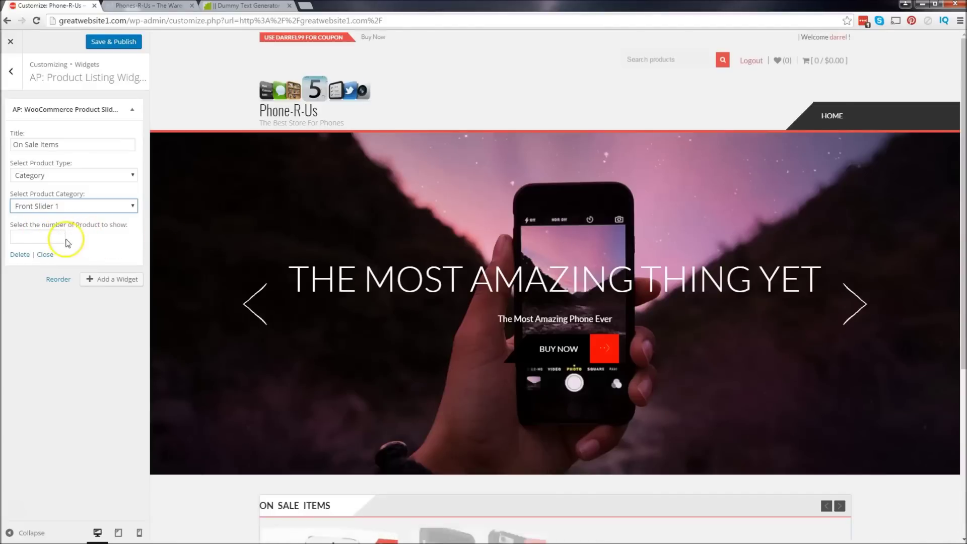
{"action": "left_click", "coordinate": [60, 234]}
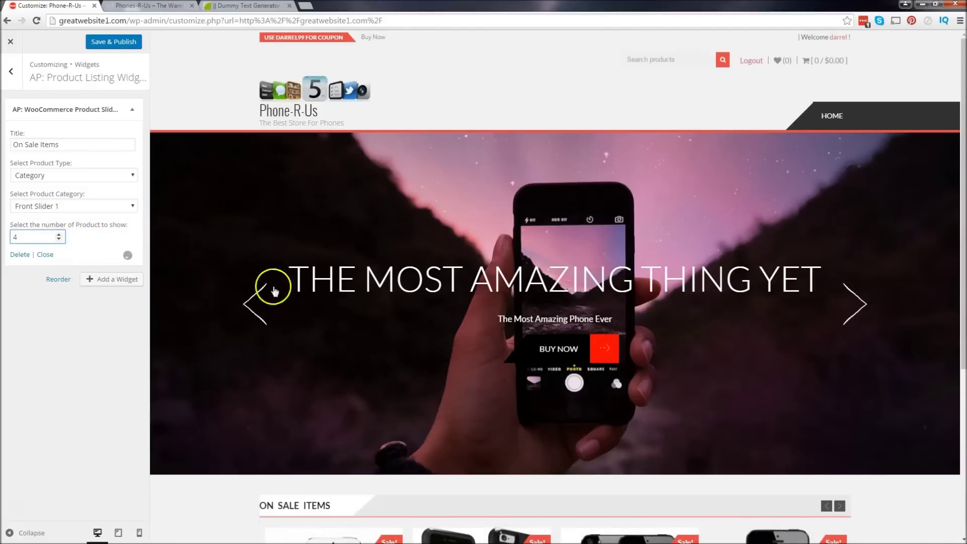
Increase the On Sale Items slider to show 8 products.
{"action": "scroll", "coordinate": [252, 352], "scroll_direction": "down", "scroll_amount": 4}
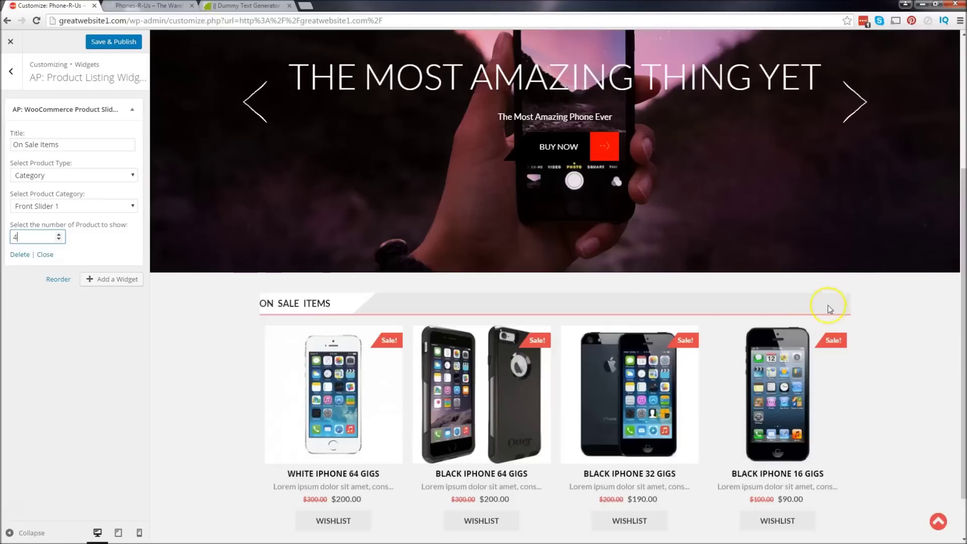
{"action": "left_click", "coordinate": [59, 234]}
{"action": "left_click", "coordinate": [59, 235]}
{"action": "left_click", "coordinate": [59, 235]}
{"action": "left_click", "coordinate": [59, 235]}
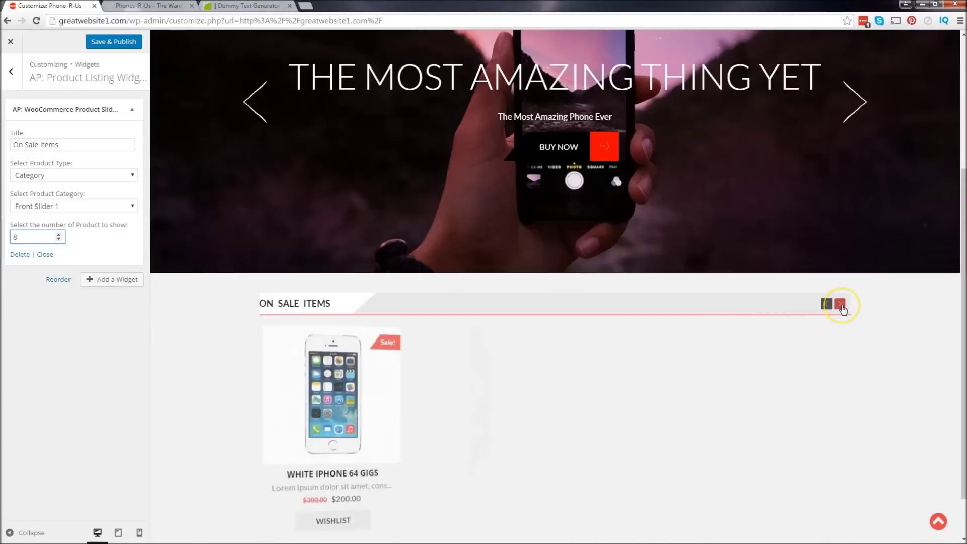
Advance the On Sale Items carousel repeatedly to check the later products.
{"action": "left_click", "coordinate": [840, 304]}
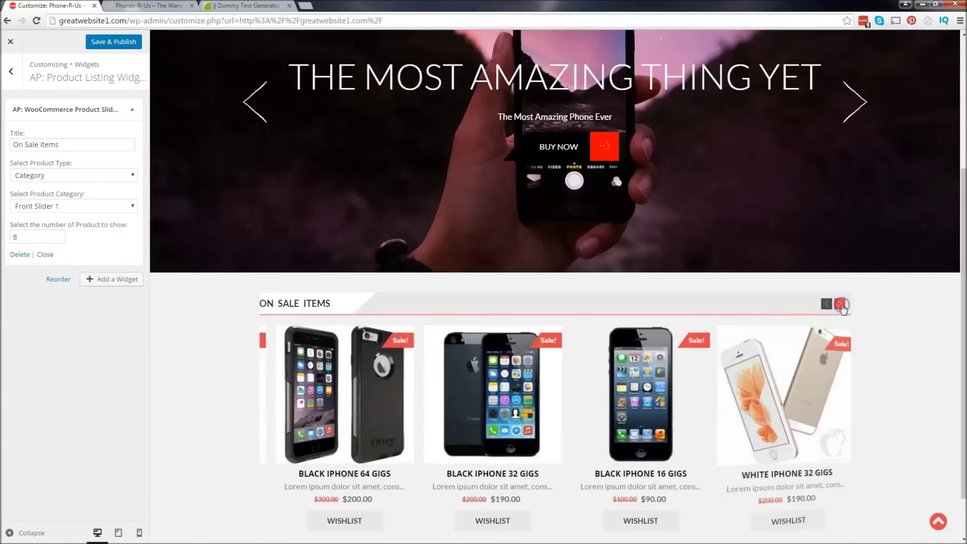
{"action": "left_click", "coordinate": [840, 304]}
{"action": "left_click", "coordinate": [840, 305]}
{"action": "left_click", "coordinate": [840, 304]}
{"action": "left_click", "coordinate": [840, 304]}
{"action": "left_click", "coordinate": [840, 304]}
{"action": "left_click", "coordinate": [840, 304]}
{"action": "left_click", "coordinate": [840, 305]}
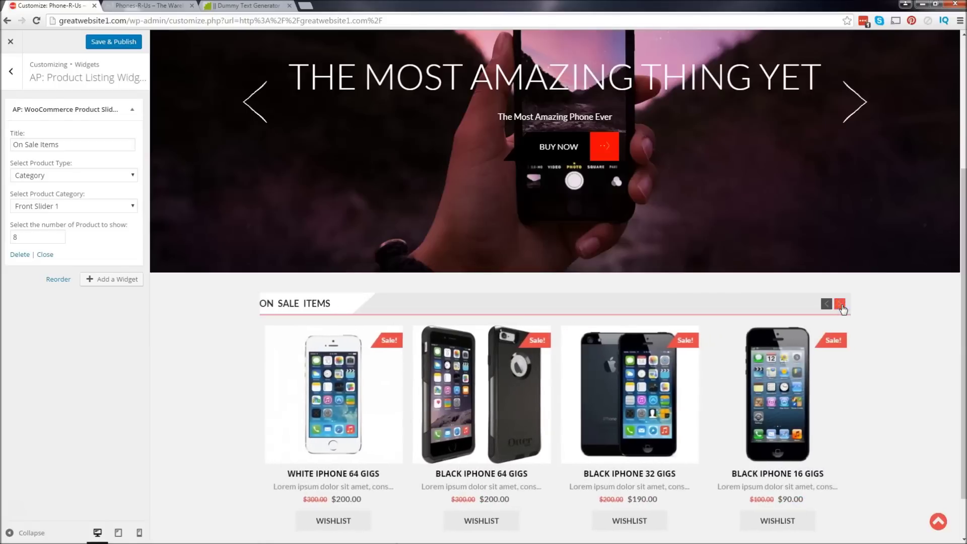
{"action": "left_click", "coordinate": [840, 304]}
{"action": "left_click", "coordinate": [841, 305]}
{"action": "left_click", "coordinate": [841, 304]}
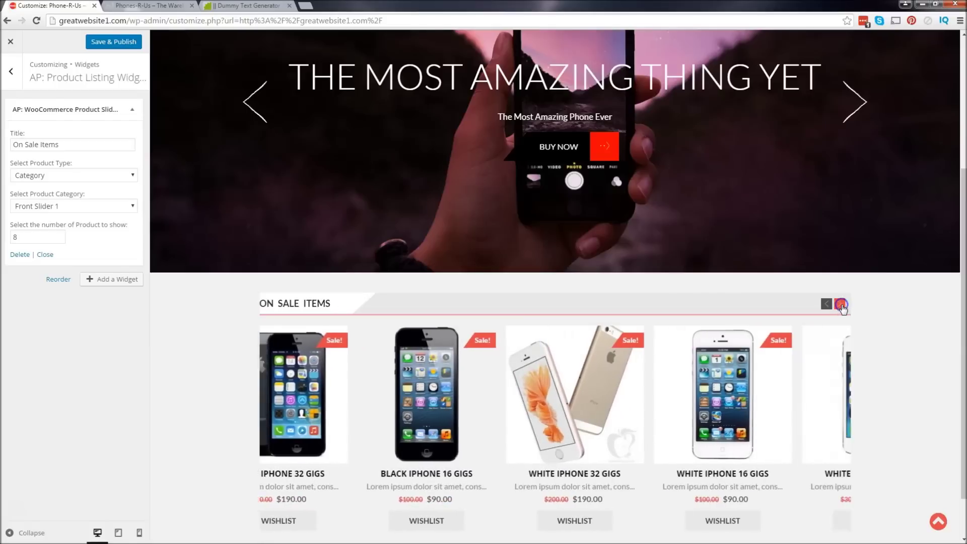
{"action": "left_click", "coordinate": [841, 304]}
Save & Publish the customizer changes and scroll through the homepage preview.
{"action": "left_click", "coordinate": [117, 42]}
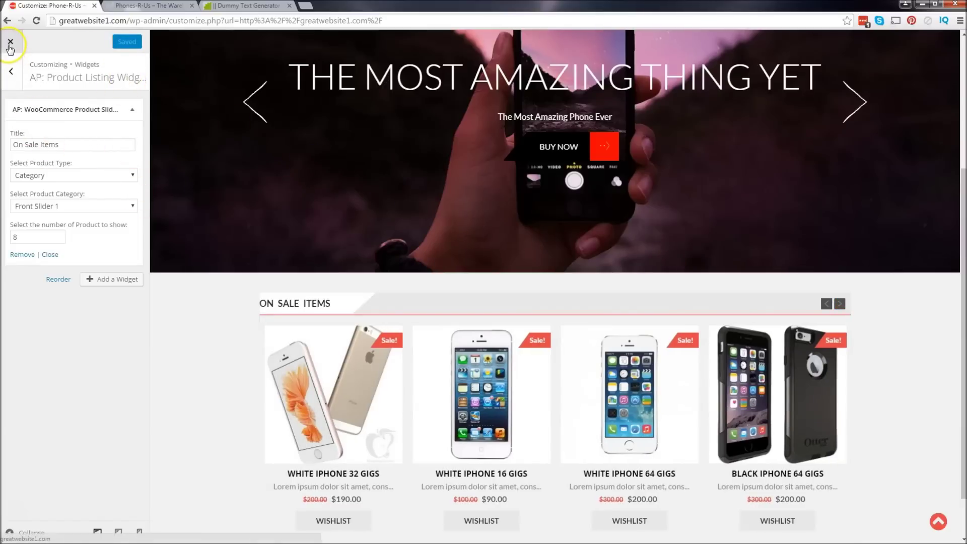
{"action": "scroll", "coordinate": [272, 258], "scroll_direction": "up", "scroll_amount": 4}
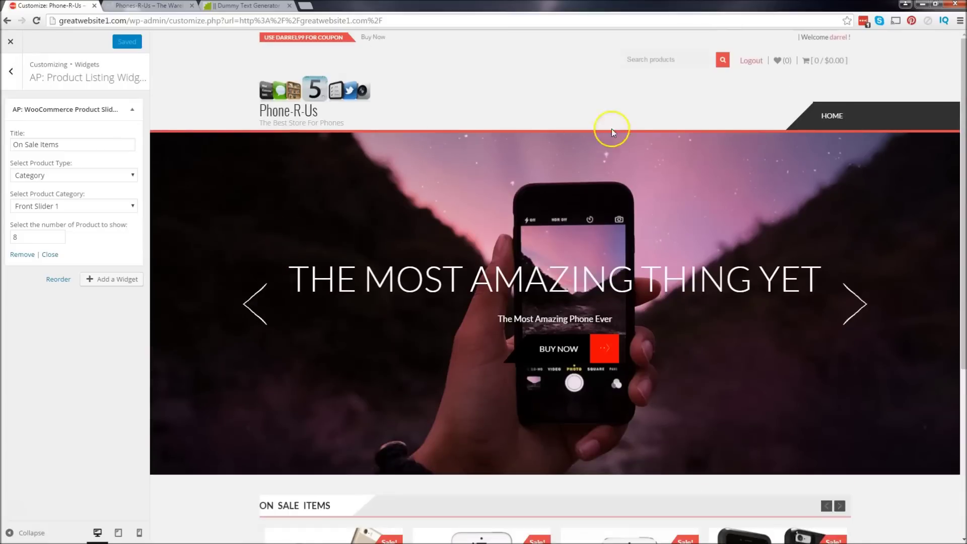
{"action": "scroll", "coordinate": [548, 281], "scroll_direction": "down", "scroll_amount": 1}
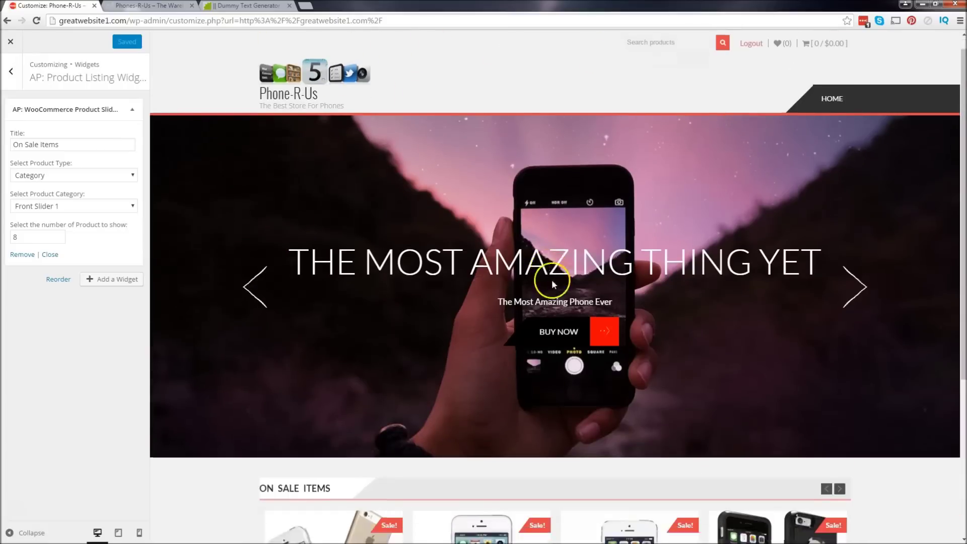
{"action": "scroll", "coordinate": [679, 295], "scroll_direction": "down", "scroll_amount": 3}
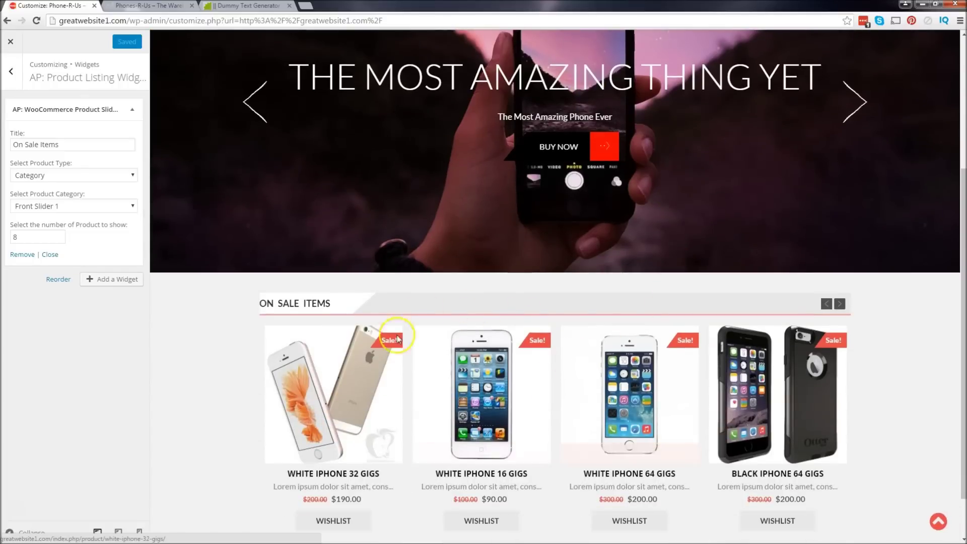
{"action": "scroll", "coordinate": [495, 382], "scroll_direction": "up", "scroll_amount": 3}
{"action": "scroll", "coordinate": [495, 379], "scroll_direction": "up", "scroll_amount": 1}
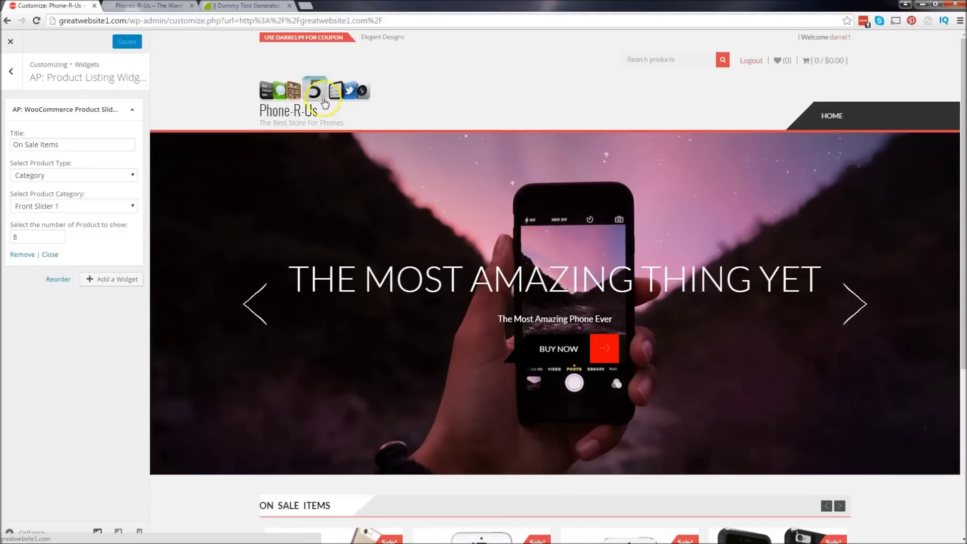
Load google.com in a new browser tab.
{"action": "left_click", "coordinate": [308, 7]}
{"action": "type", "text": "google.com"}
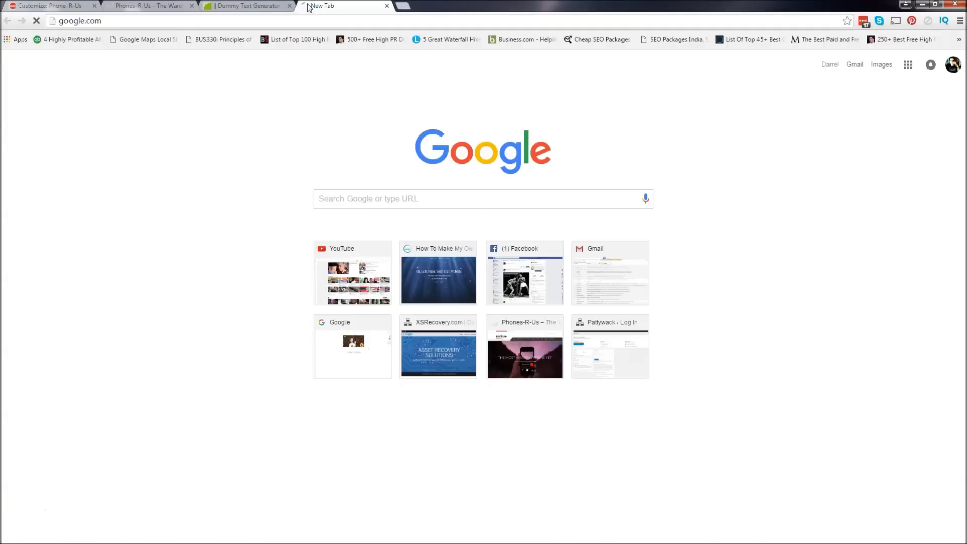
{"action": "key", "text": "Return"}
Search Google for 'logo maker' and open the Free Logo Maker (logomakr.com) result.
{"action": "type", "text": "logo"}
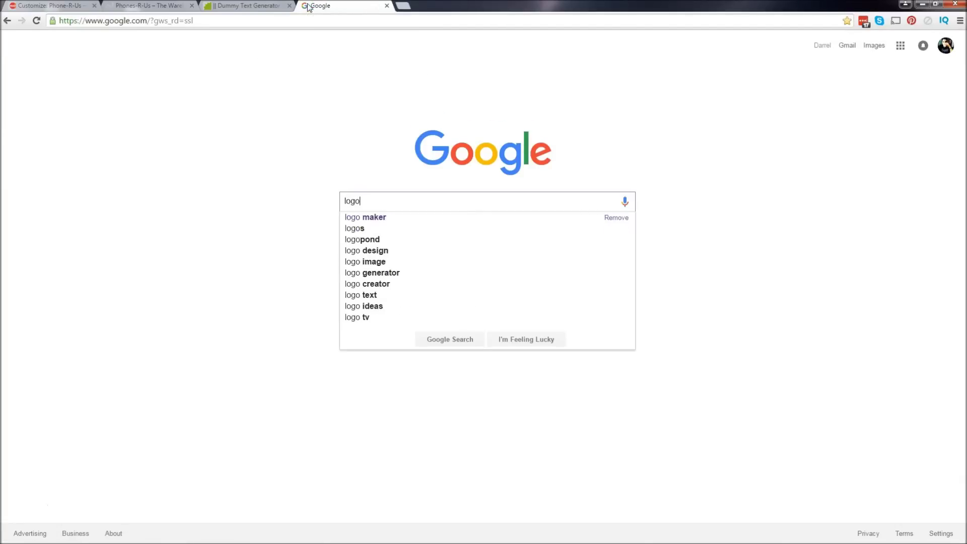
{"action": "type", "text": " mkr"}
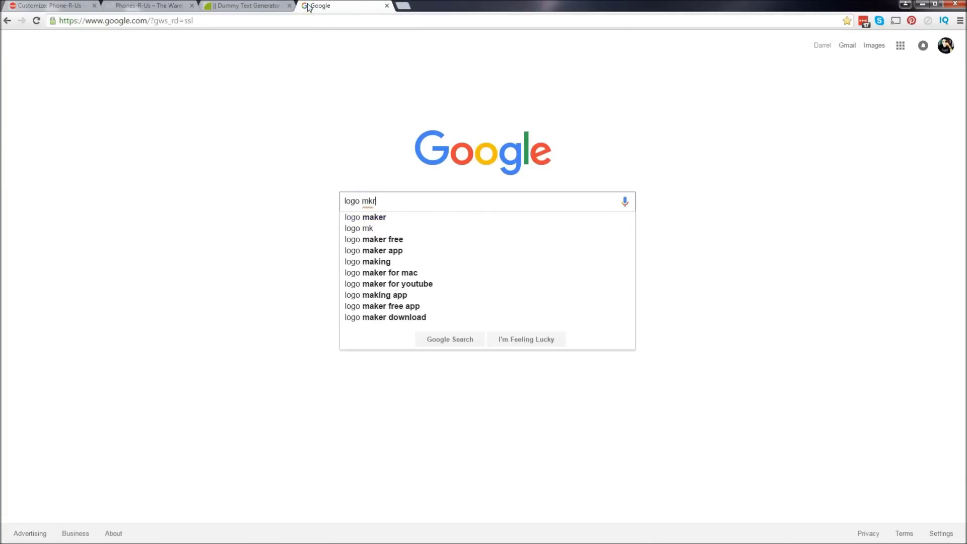
{"action": "key", "text": "Return"}
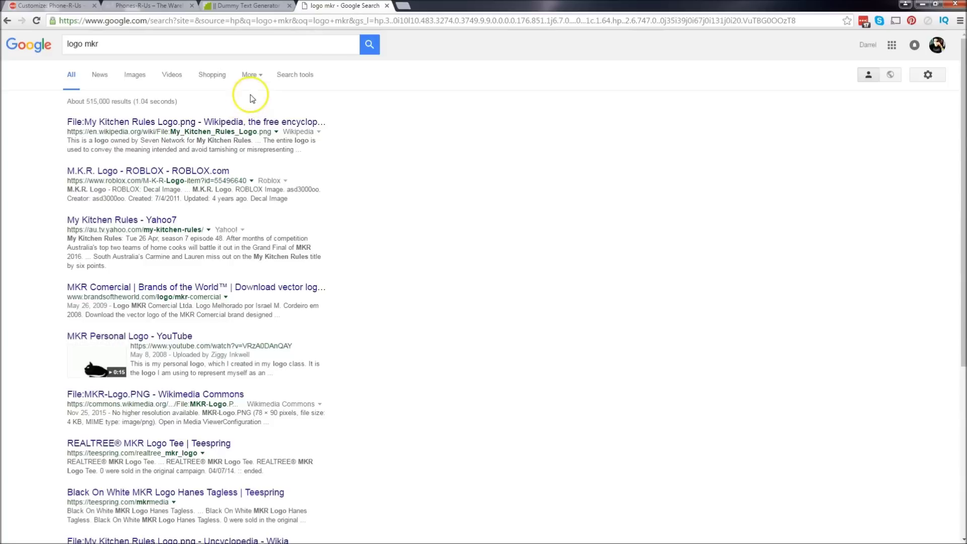
{"action": "left_click", "coordinate": [163, 46]}
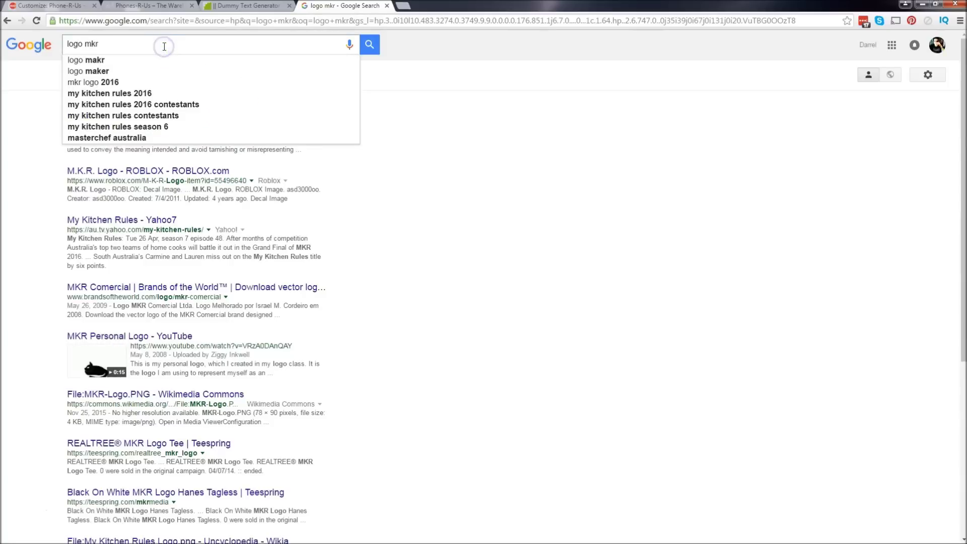
{"action": "key", "text": "Down"}
{"action": "key", "text": "Down"}
{"action": "key", "text": "Return"}
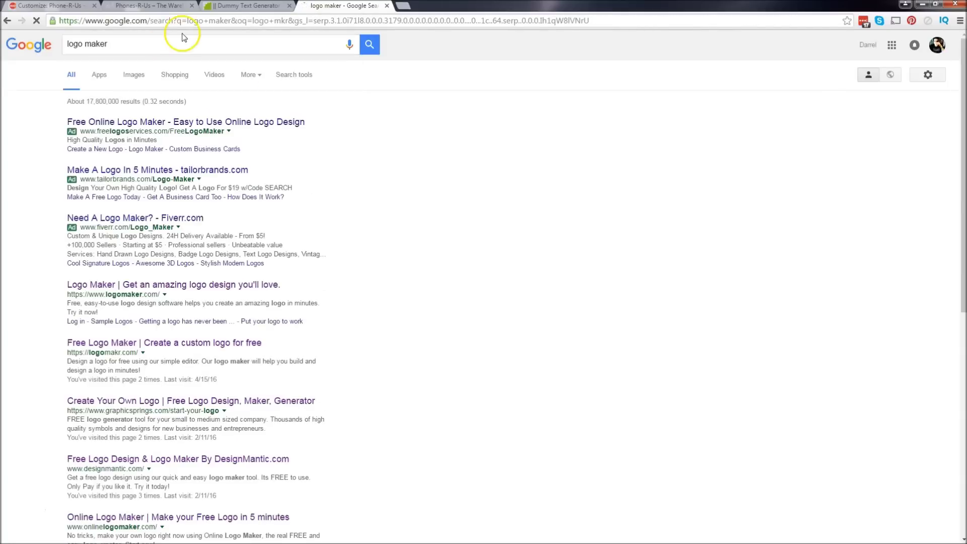
{"action": "scroll", "coordinate": [183, 187], "scroll_direction": "down", "scroll_amount": 1}
{"action": "left_click", "coordinate": [166, 293]}
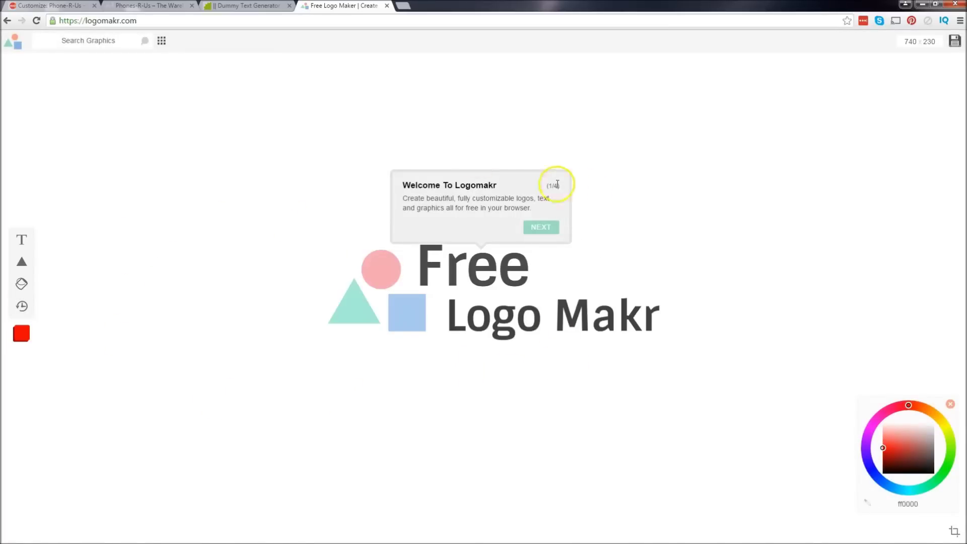
Dismiss the Logomakr welcome tip and add a computer-monitor icon from the graphics search.
{"action": "left_click", "coordinate": [564, 184]}
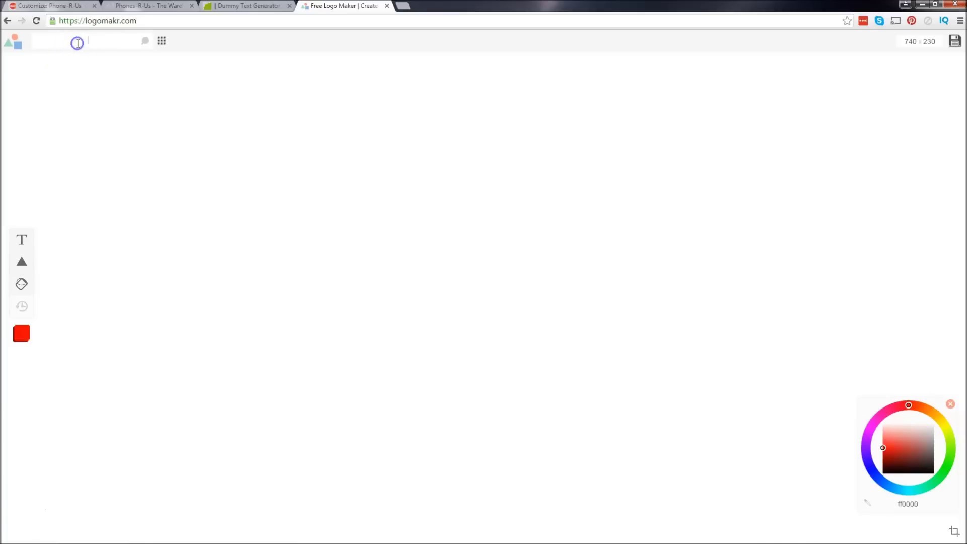
{"action": "key", "text": "Return"}
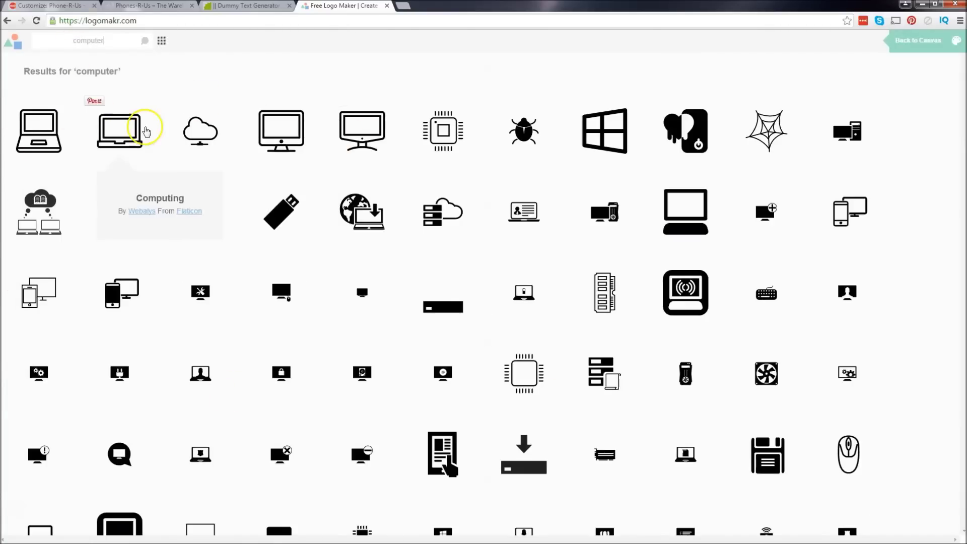
{"action": "left_click", "coordinate": [304, 131]}
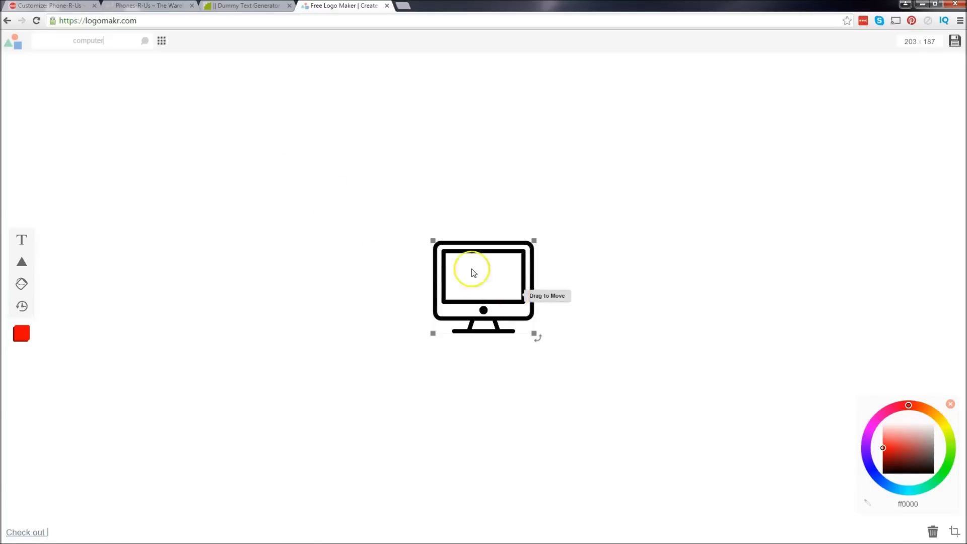
Add a text box reading 'Amazing Website' beside the monitor icon.
{"action": "left_click", "coordinate": [23, 240]}
{"action": "left_click_drag", "start_coordinate": [385, 270], "coordinate": [550, 305]}
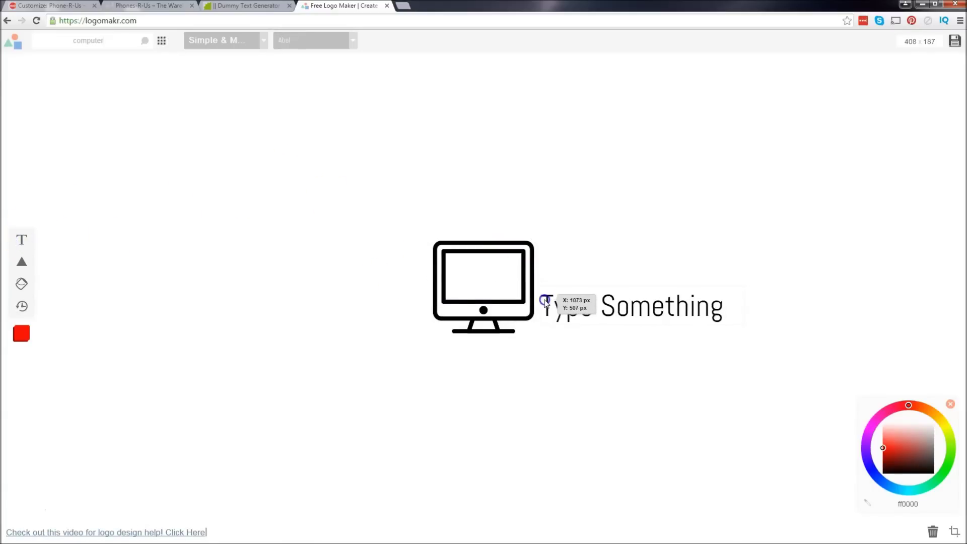
{"action": "double_click", "coordinate": [578, 306]}
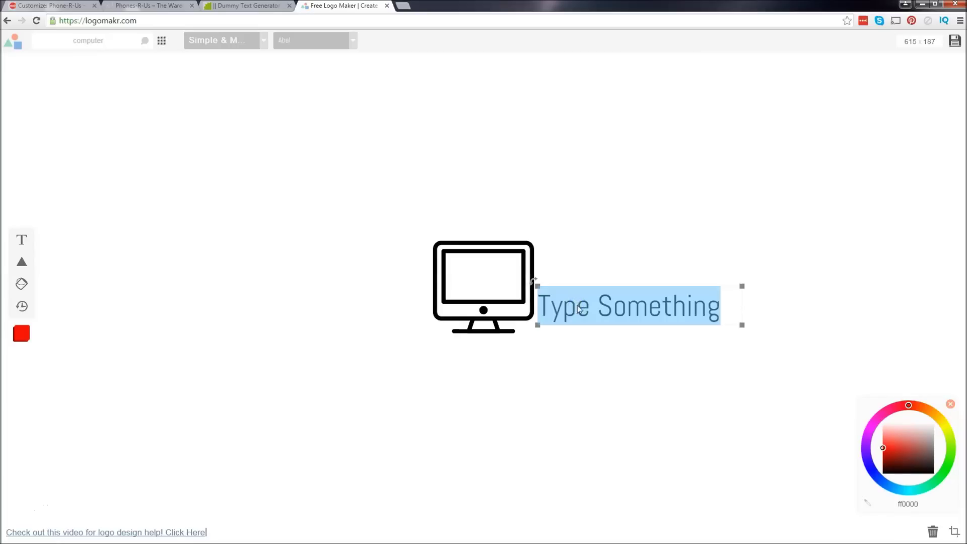
{"action": "type", "text": "Amazing We"}
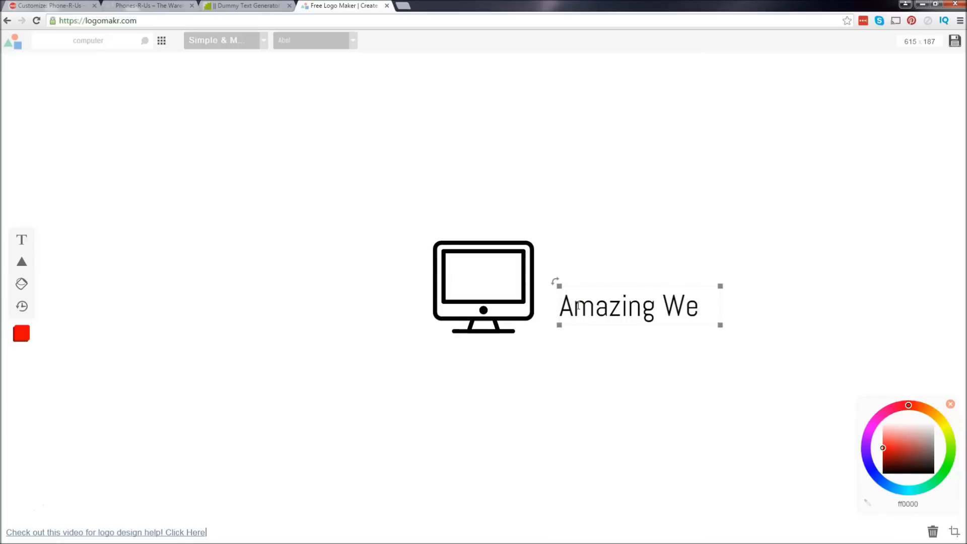
{"action": "type", "text": "bsite"}
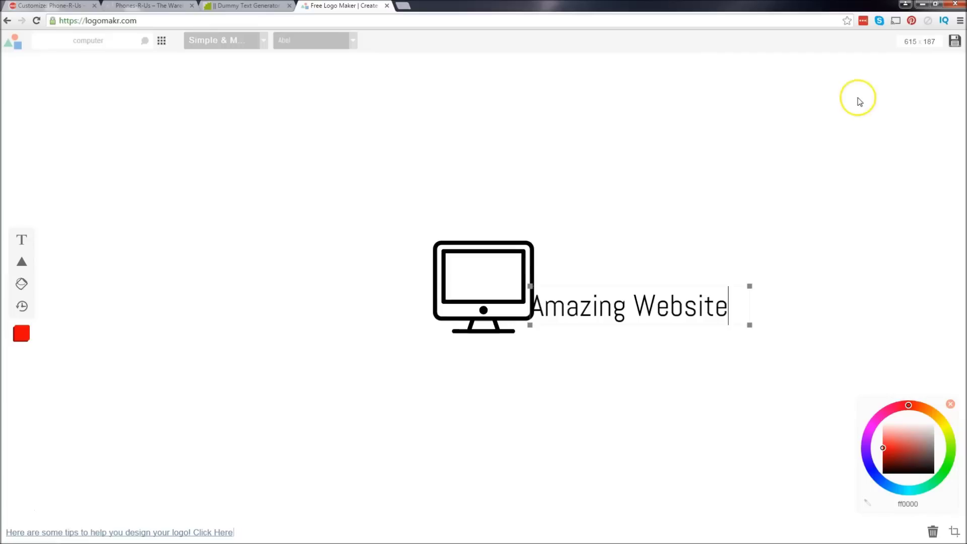
{"action": "left_click", "coordinate": [49, 5]}
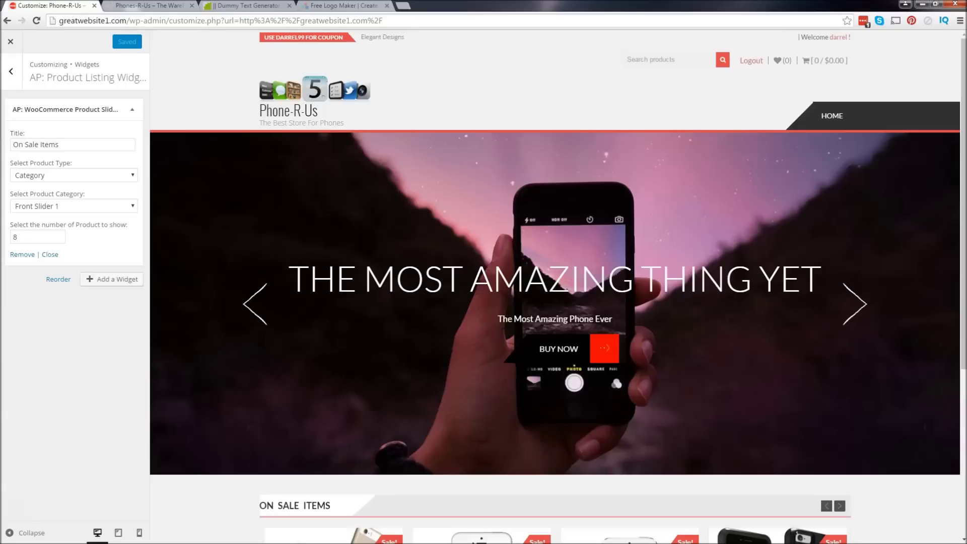
Open the Customizer's header logo settings and try cropping the Logomakr canvas height.
{"action": "left_click", "coordinate": [10, 71]}
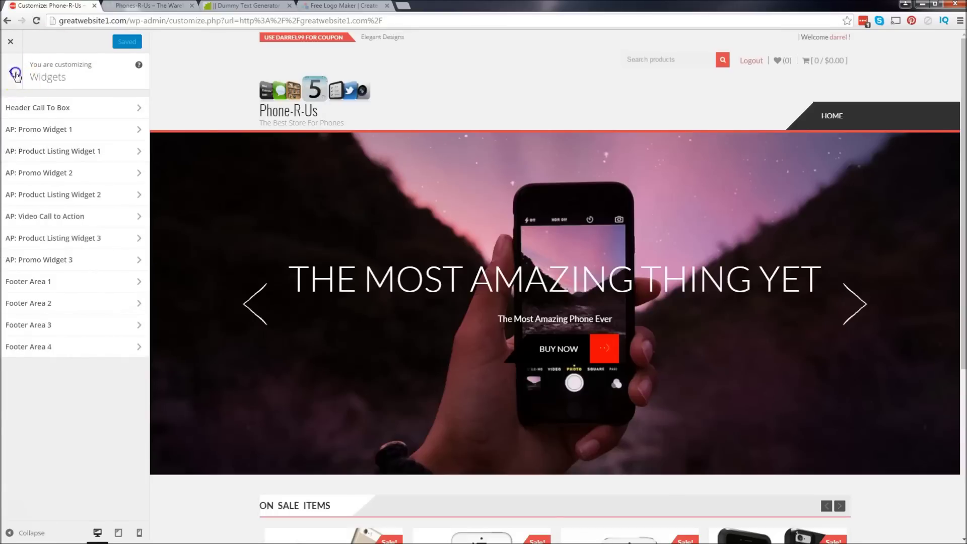
{"action": "left_click", "coordinate": [15, 75]}
{"action": "left_click", "coordinate": [49, 258]}
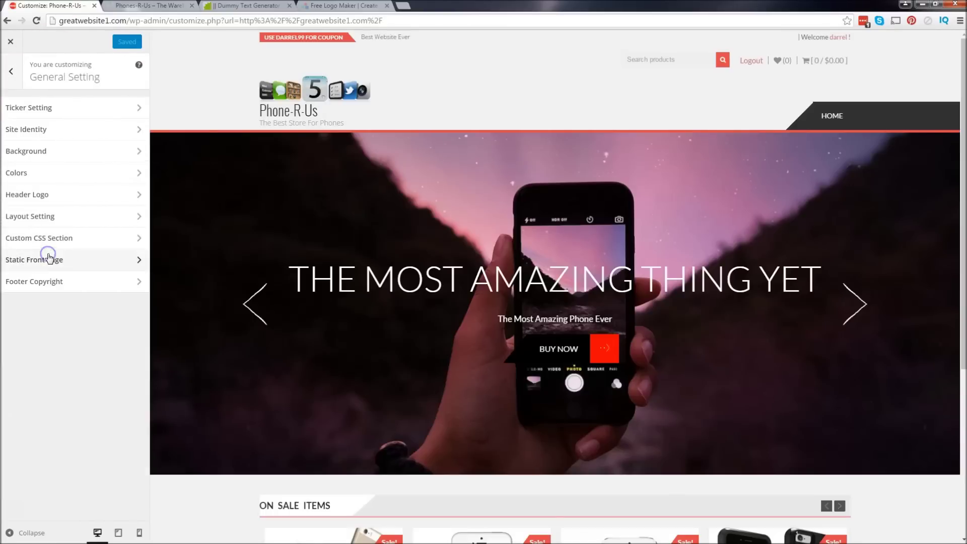
{"action": "left_click", "coordinate": [48, 200]}
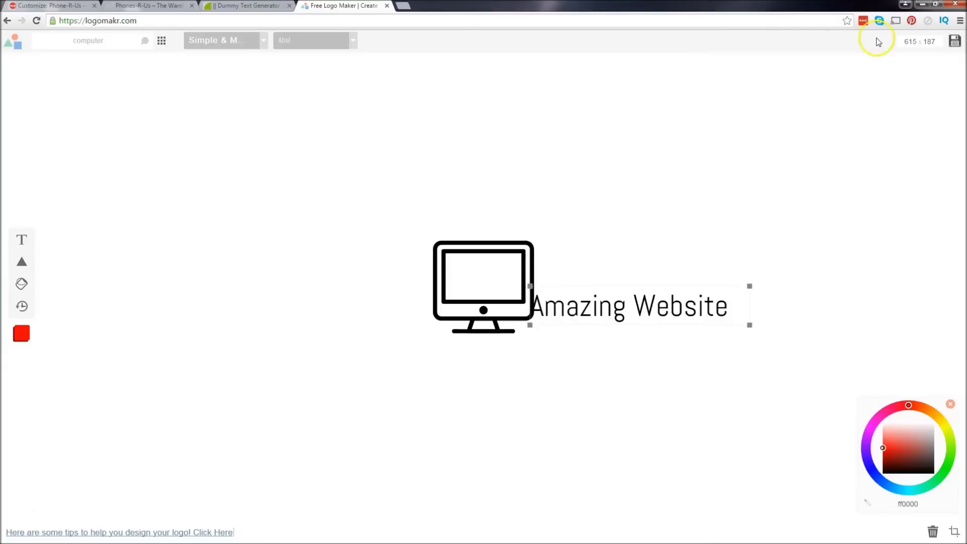
{"action": "left_click", "coordinate": [905, 41]}
{"action": "left_click", "coordinate": [929, 42]}
{"action": "left_click", "coordinate": [85, 9]}
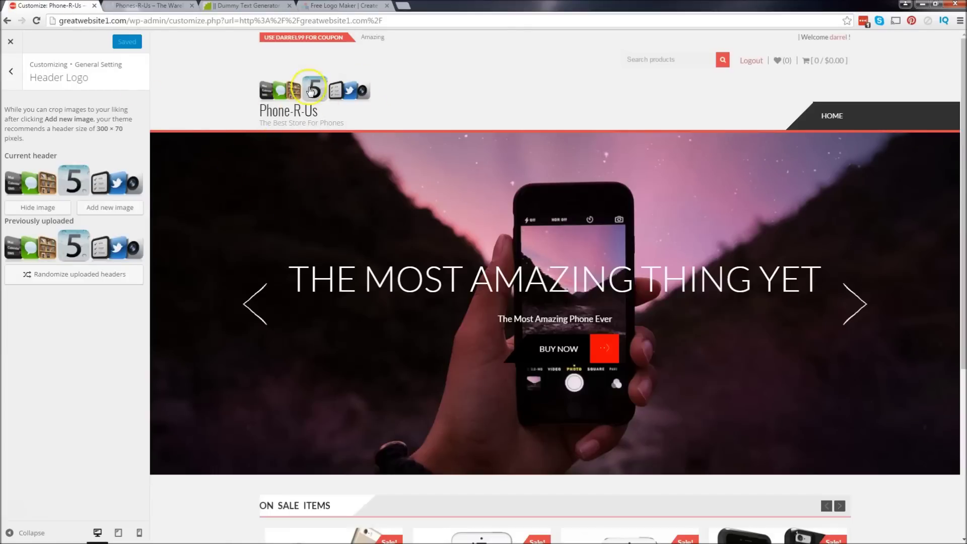
Close the Logomakr tab and show the Customizer's Widgets list.
{"action": "left_click", "coordinate": [386, 5]}
{"action": "left_click", "coordinate": [11, 72]}
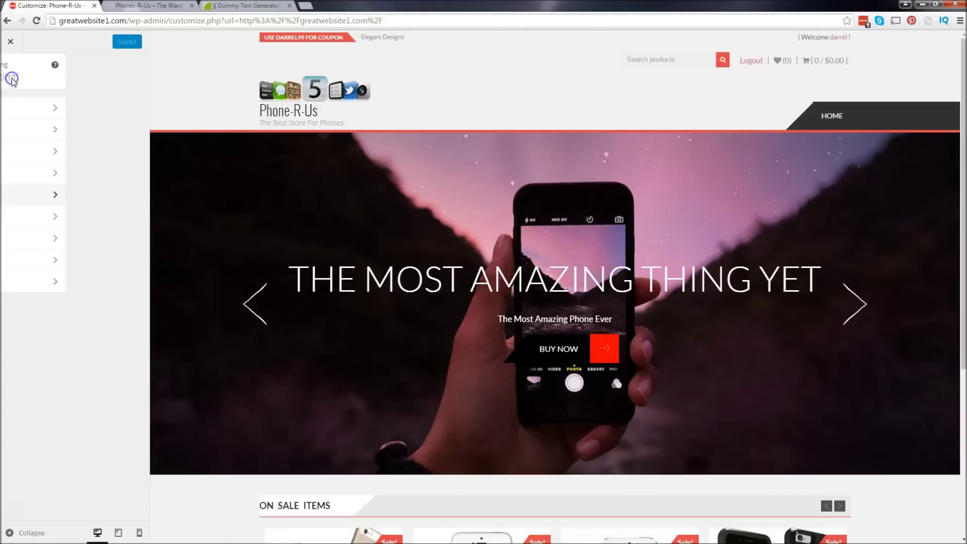
{"action": "left_click", "coordinate": [13, 80]}
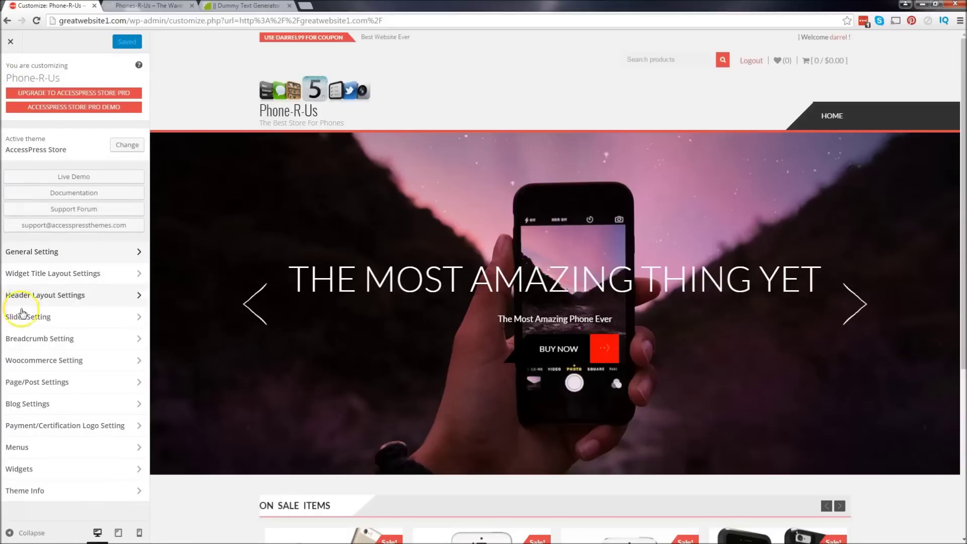
{"action": "left_click", "coordinate": [50, 468]}
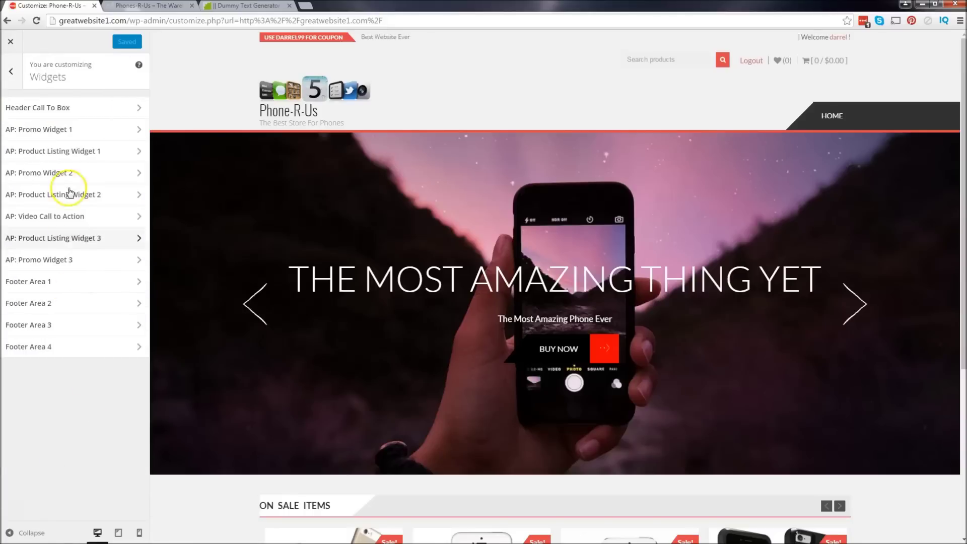
{"action": "scroll", "coordinate": [192, 259], "scroll_direction": "down", "scroll_amount": 4}
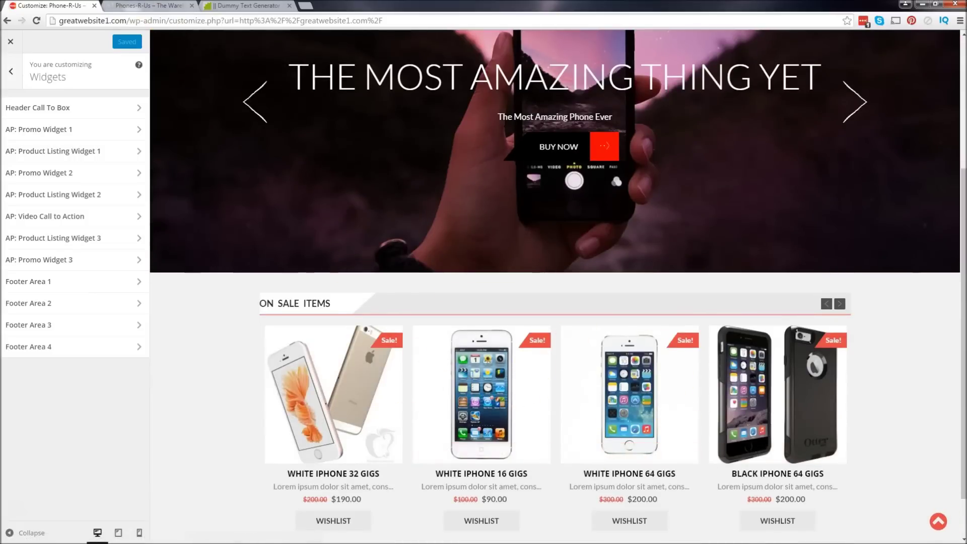
Review the finished promo on the reference site's tab.
{"action": "left_click", "coordinate": [146, 6]}
{"action": "scroll", "coordinate": [492, 282], "scroll_direction": "down", "scroll_amount": 10}
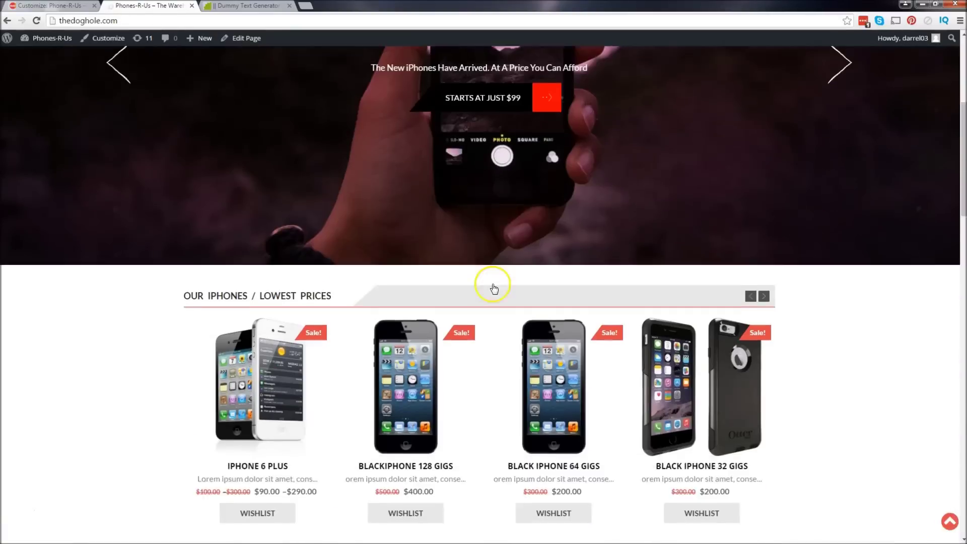
{"action": "scroll", "coordinate": [455, 388], "scroll_direction": "down", "scroll_amount": 4}
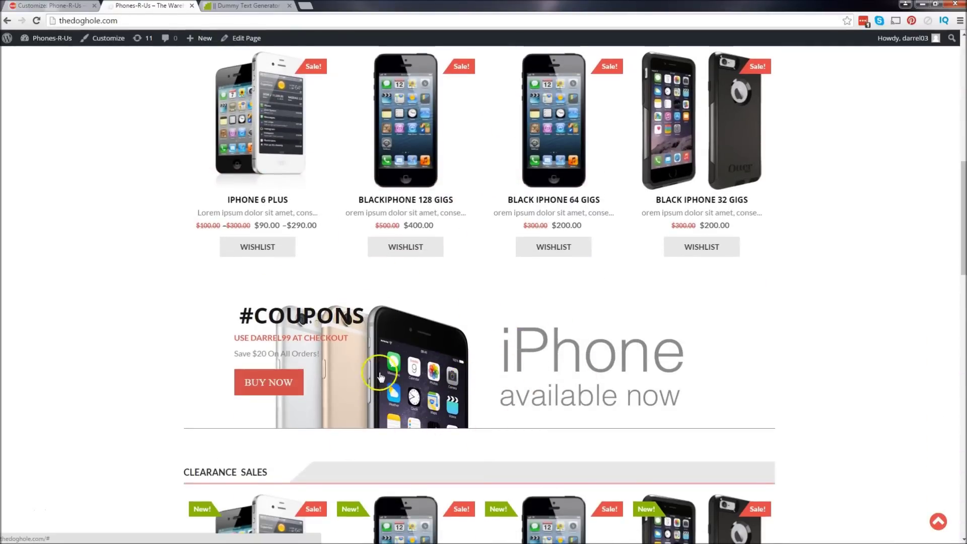
{"action": "left_click", "coordinate": [49, 6]}
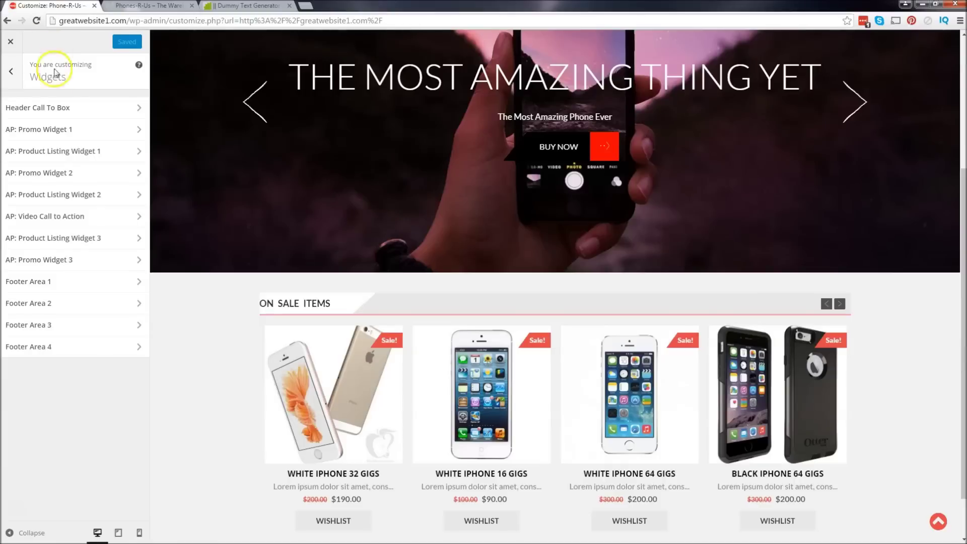
Open AP: Promo Widget 2 and bring up the list of widgets to add.
{"action": "left_click", "coordinate": [53, 174]}
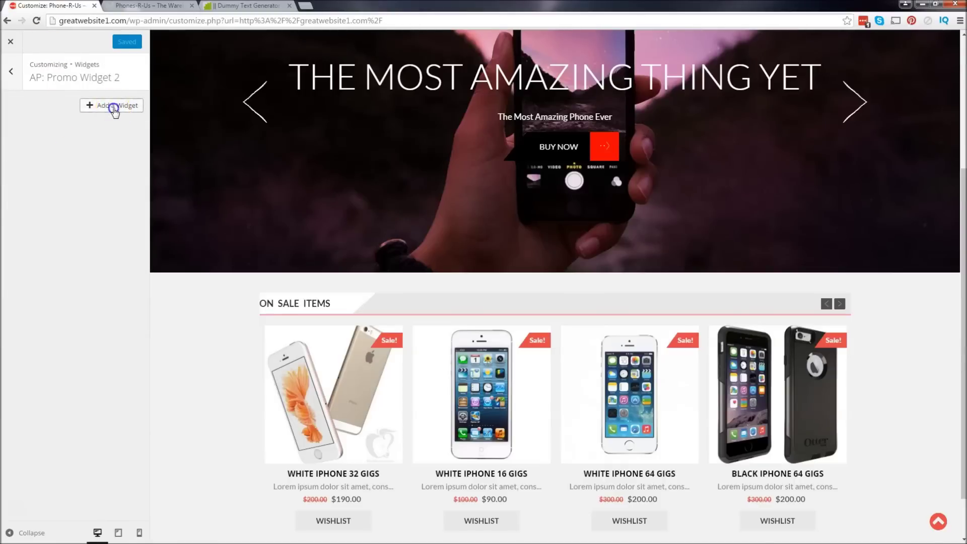
{"action": "left_click", "coordinate": [114, 107]}
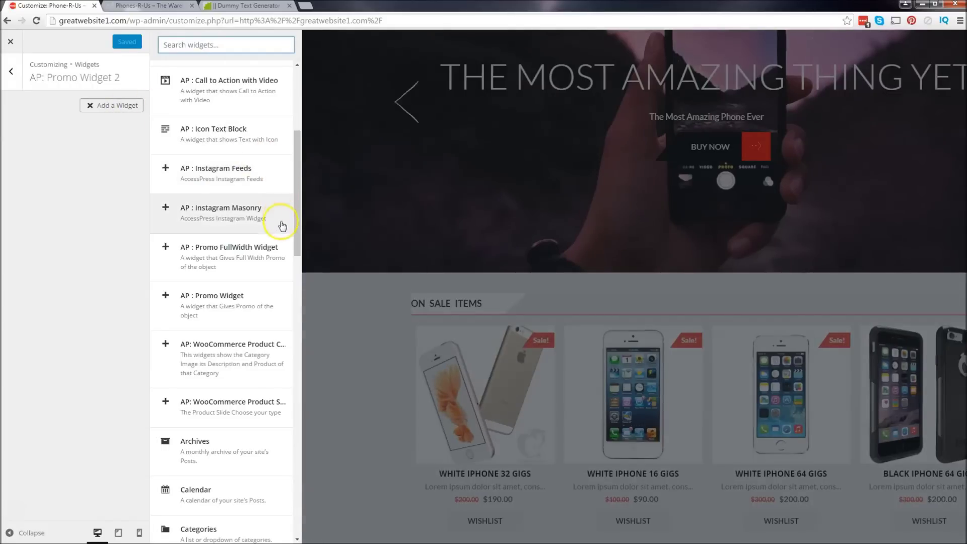
{"action": "left_click_drag", "start_coordinate": [297, 187], "coordinate": [296, 164]}
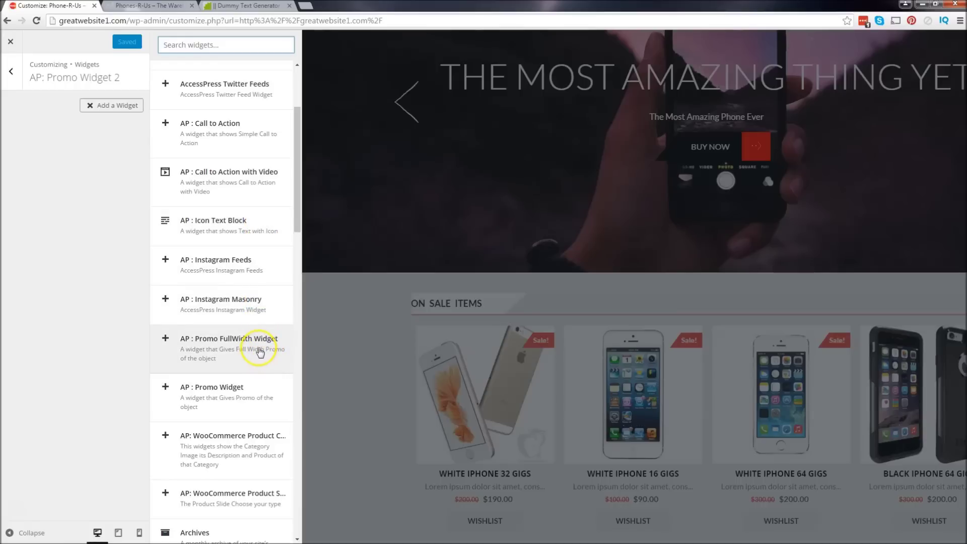
{"action": "scroll", "coordinate": [256, 341], "scroll_direction": "down", "scroll_amount": 1}
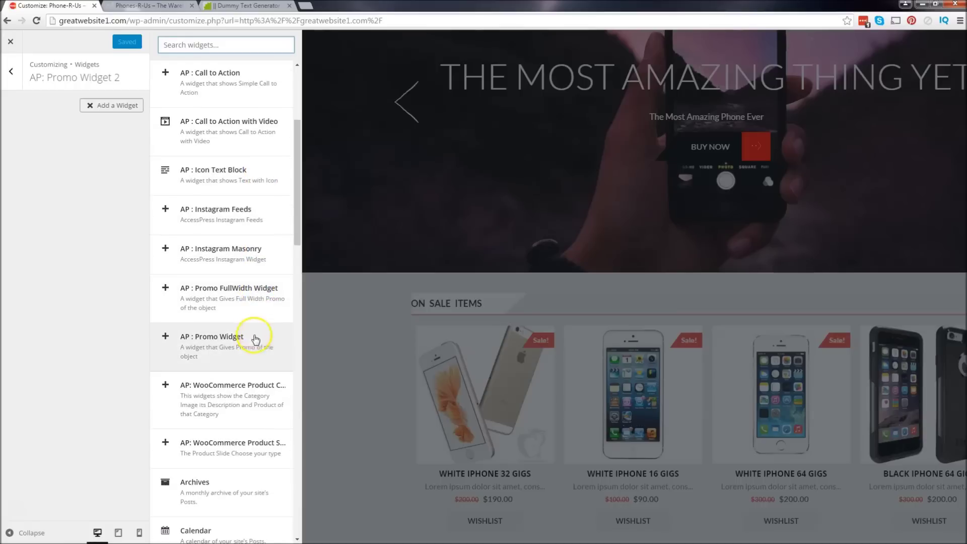
Check the reference site's Promo Widget 2, then add AP : Promo FullWidth Widget here.
{"action": "left_click", "coordinate": [149, 6]}
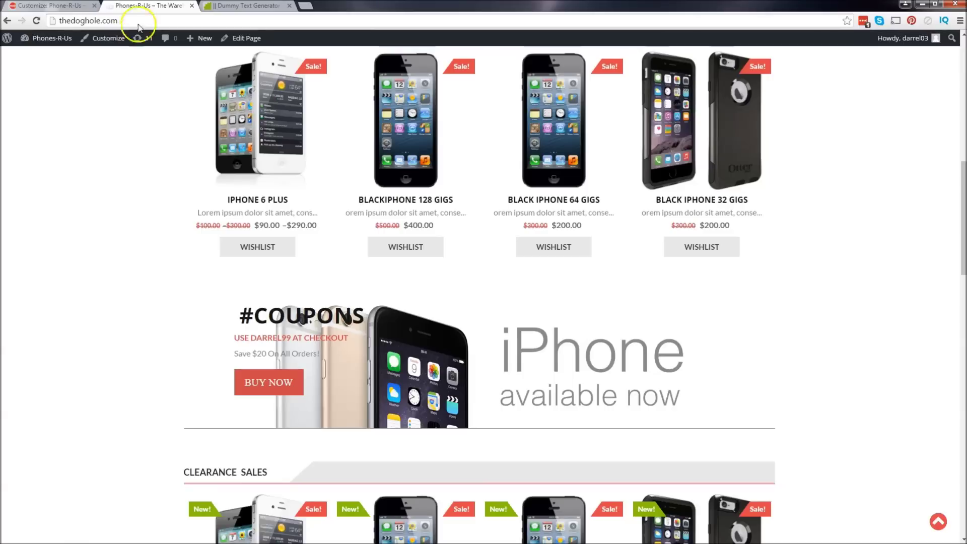
{"action": "left_click", "coordinate": [97, 45]}
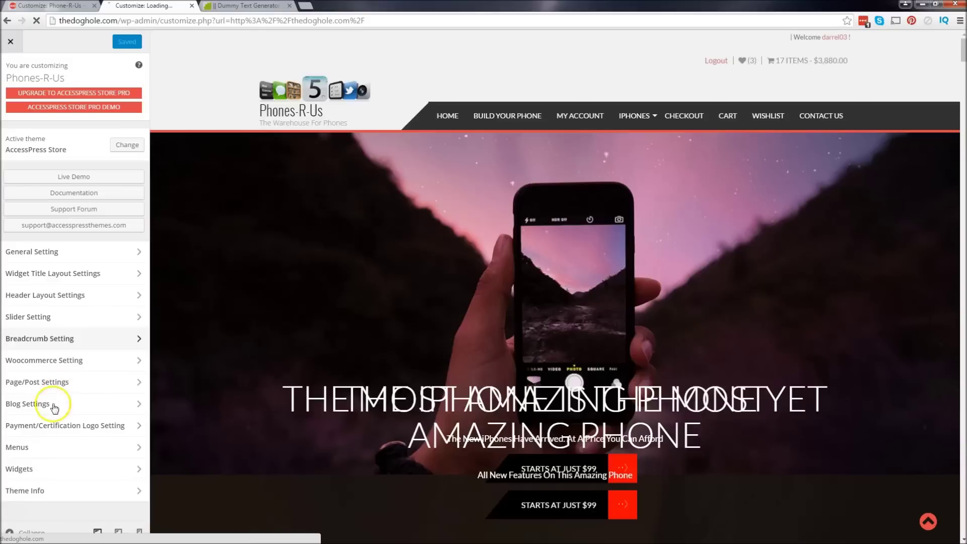
{"action": "left_click", "coordinate": [29, 470]}
{"action": "left_click", "coordinate": [80, 173]}
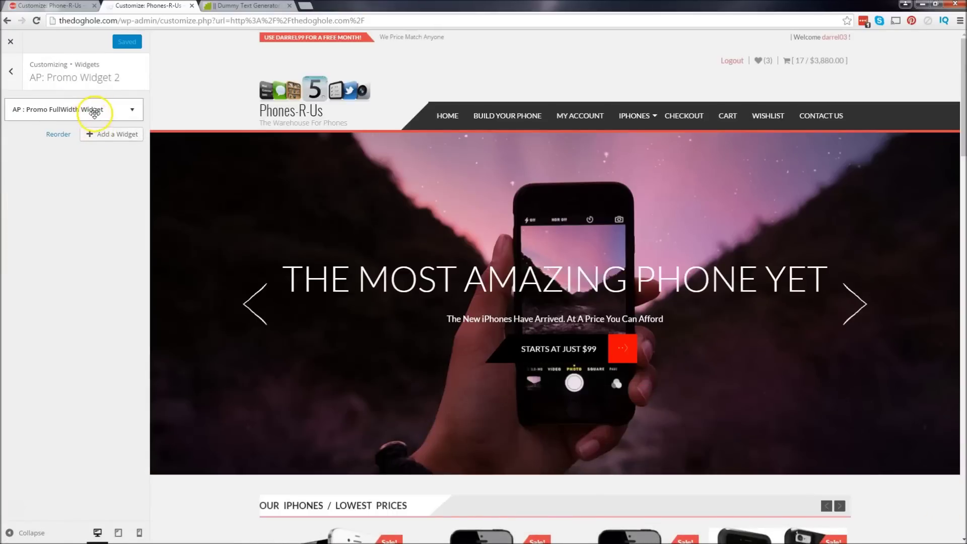
{"action": "left_click", "coordinate": [49, 5]}
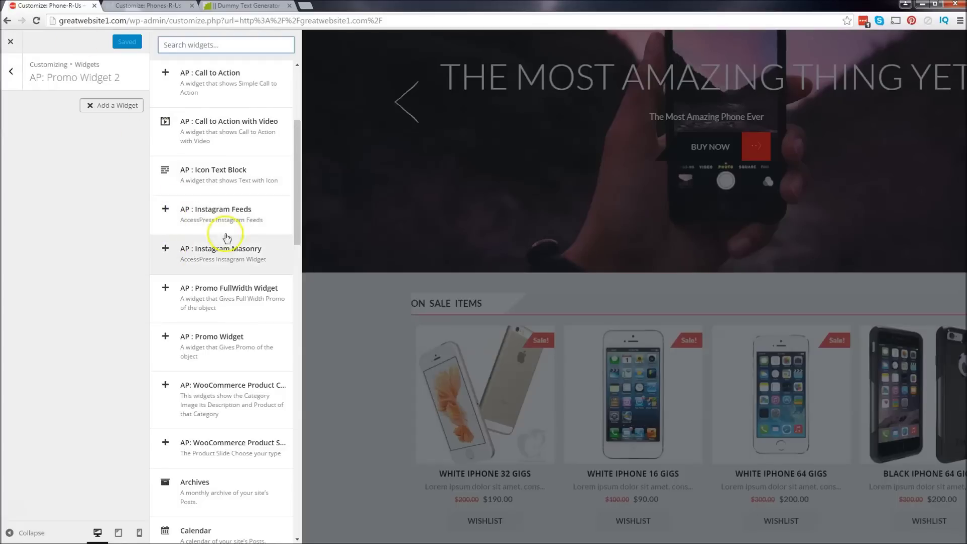
{"action": "left_click", "coordinate": [247, 298]}
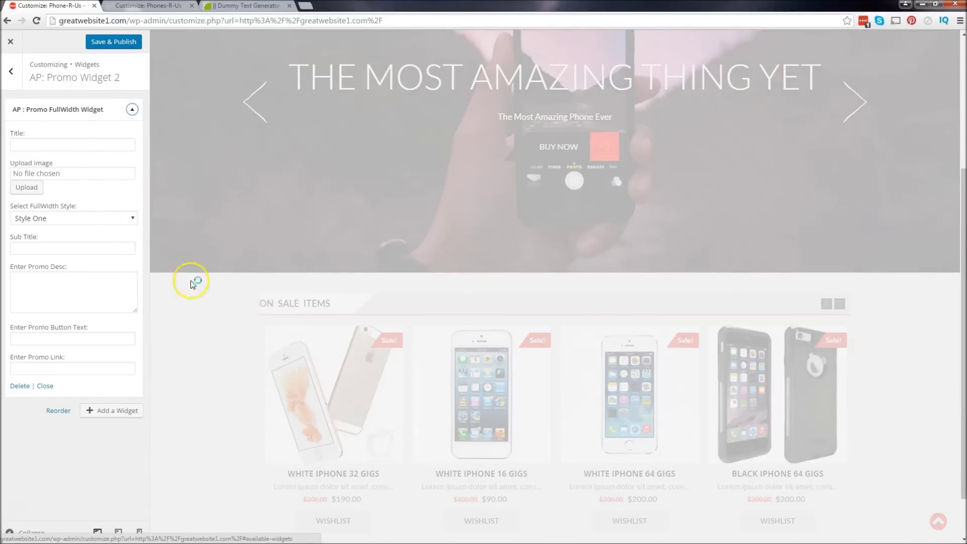
Replace the Promo FullWidth Widget's title 'Amazing' with '#Coupons'.
{"action": "scroll", "coordinate": [267, 304], "scroll_direction": "down", "scroll_amount": 1}
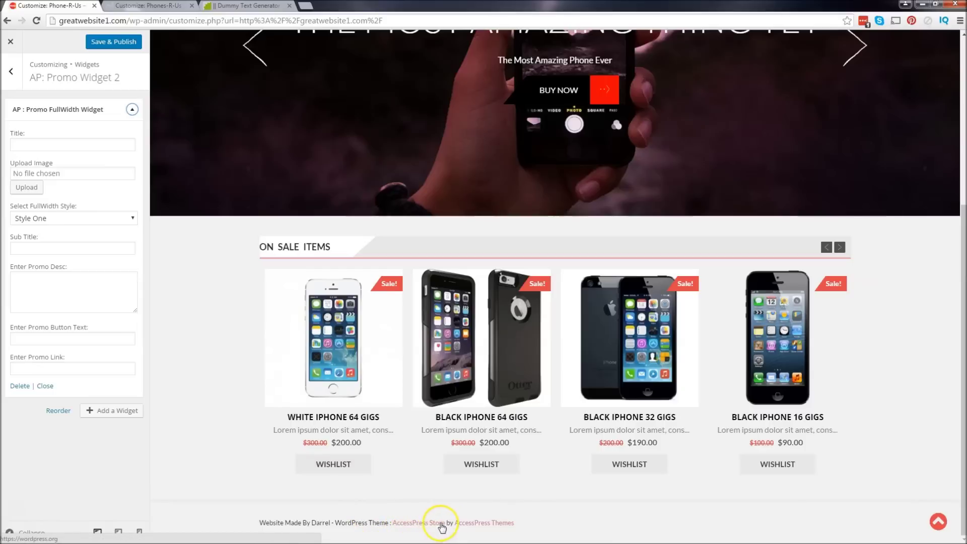
{"action": "mouse_move", "coordinate": [404, 321]}
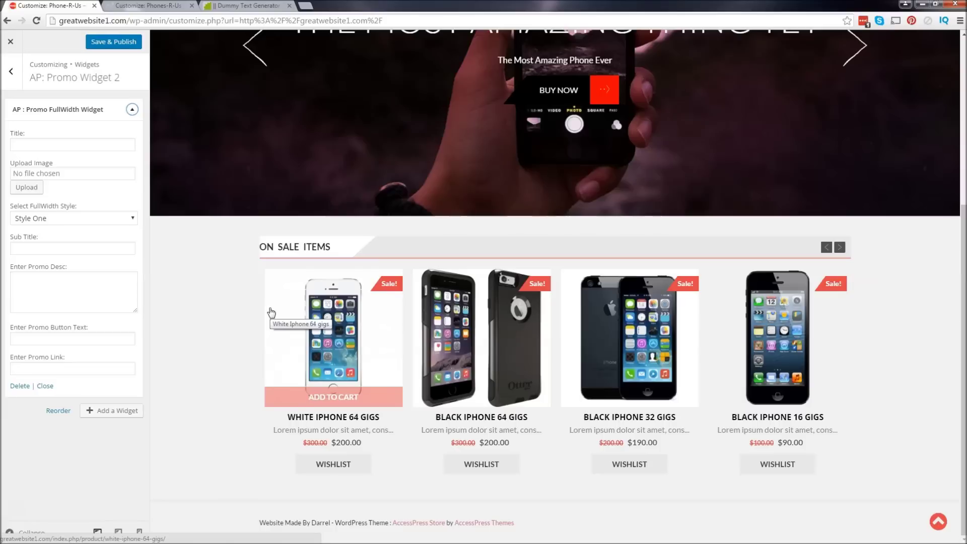
{"action": "left_click", "coordinate": [117, 146]}
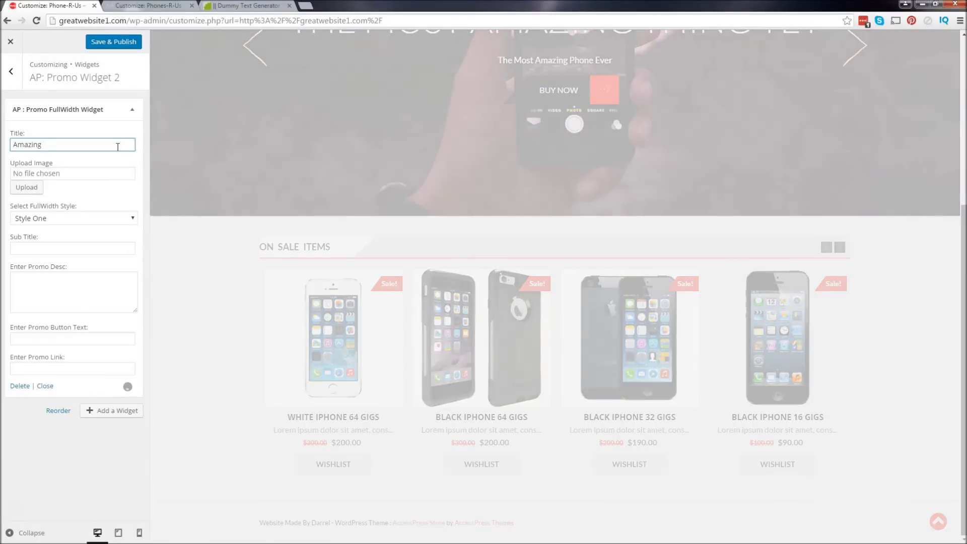
{"action": "scroll", "coordinate": [318, 340], "scroll_direction": "down", "scroll_amount": 2}
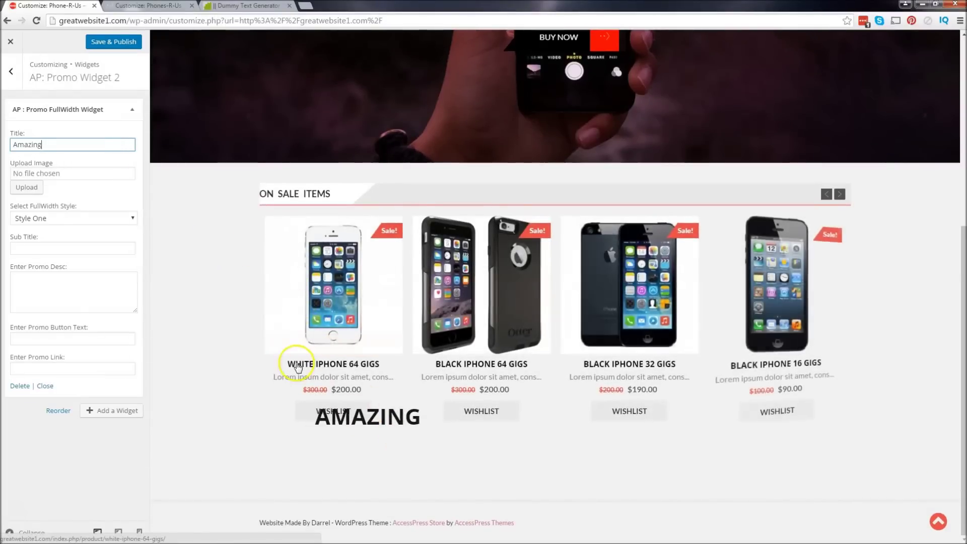
{"action": "double_click", "coordinate": [87, 140]}
{"action": "type", "text": "#Coupons"}
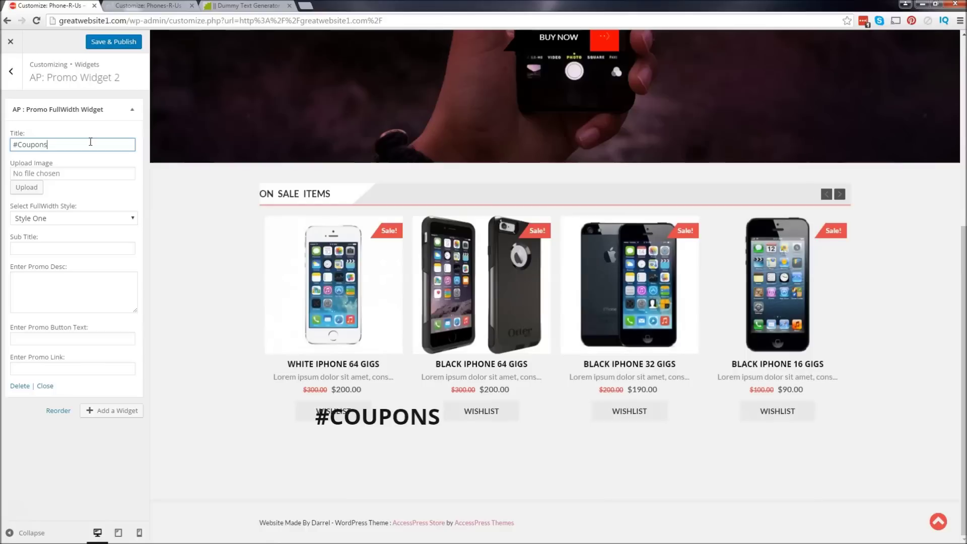
{"action": "left_click", "coordinate": [88, 178]}
Upload iPhone-Available-Now-1170x250.jpg from the iPhone tutorial folder into the media library.
{"action": "left_click", "coordinate": [28, 188]}
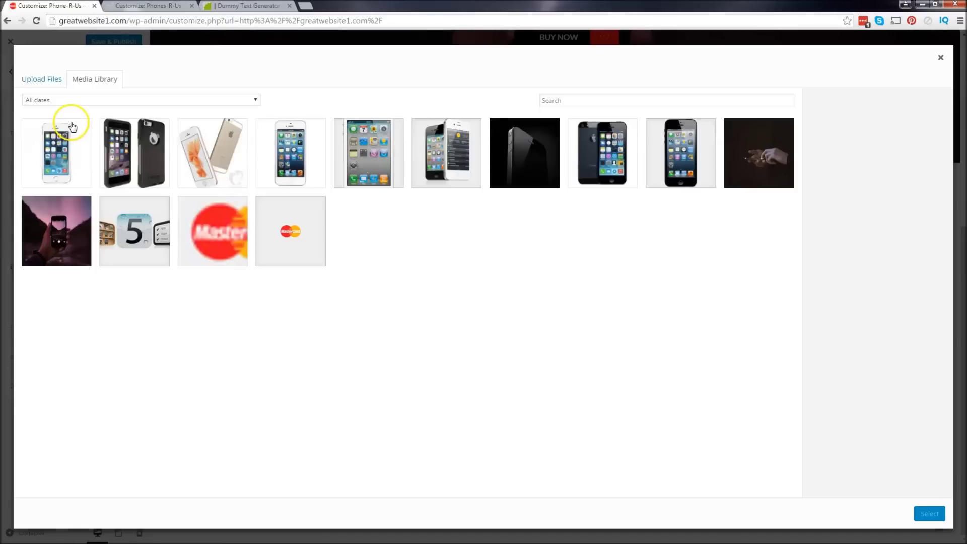
{"action": "left_click", "coordinate": [44, 81]}
{"action": "left_click", "coordinate": [509, 263]}
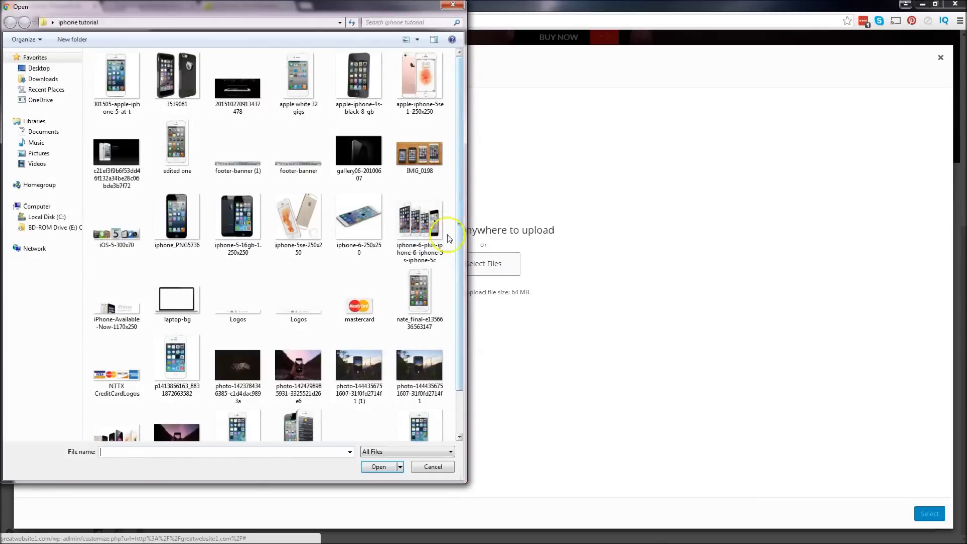
{"action": "left_click", "coordinate": [308, 351]}
{"action": "scroll", "coordinate": [316, 353], "scroll_direction": "down", "scroll_amount": 1}
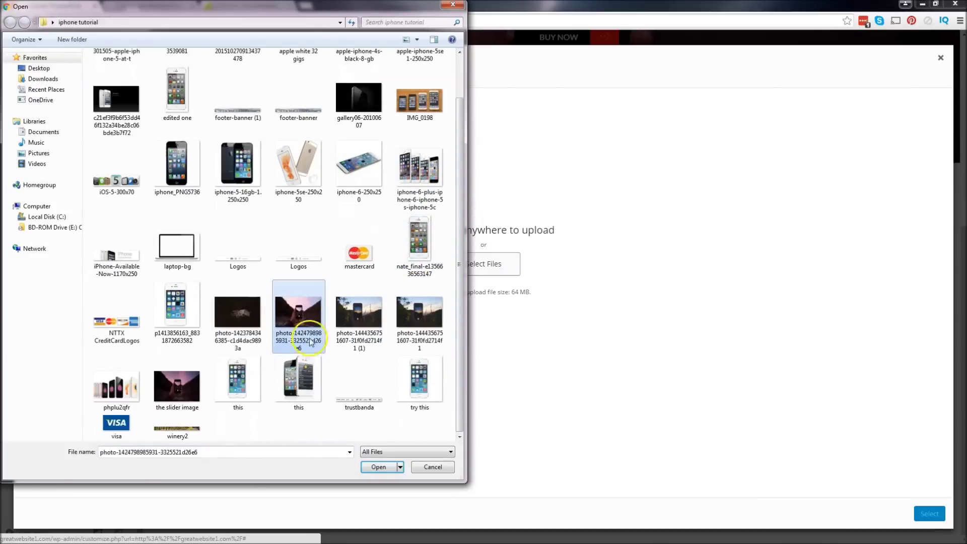
{"action": "left_click", "coordinate": [131, 256]}
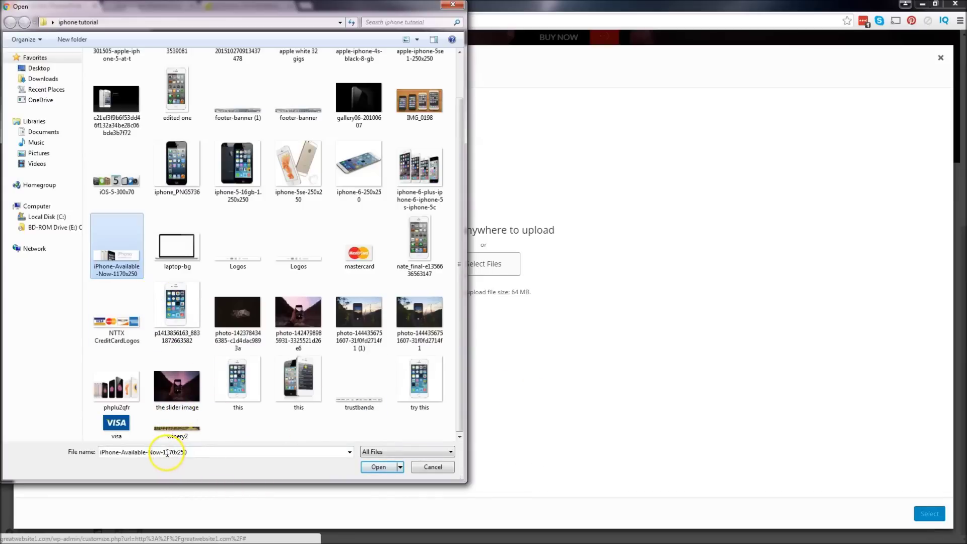
{"action": "double_click", "coordinate": [191, 451]}
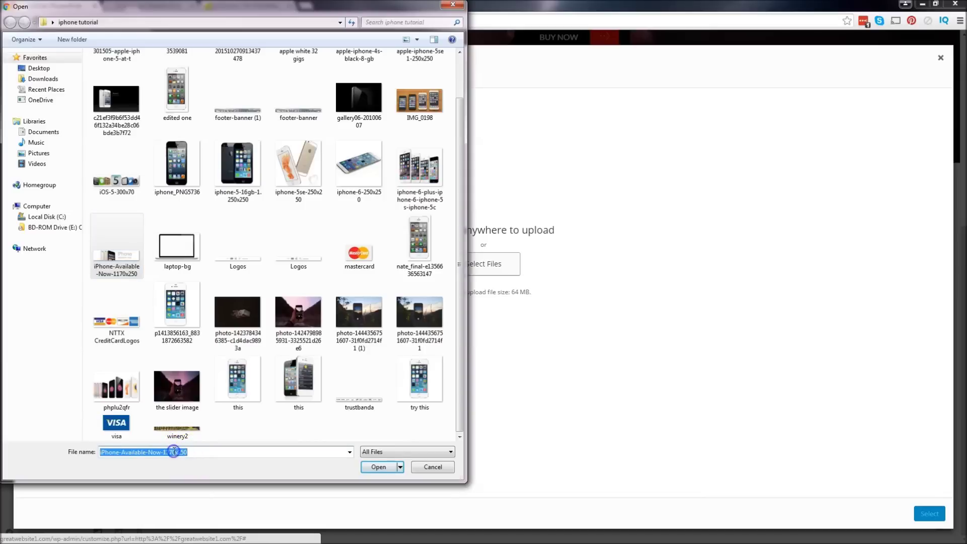
{"action": "left_click", "coordinate": [177, 452]}
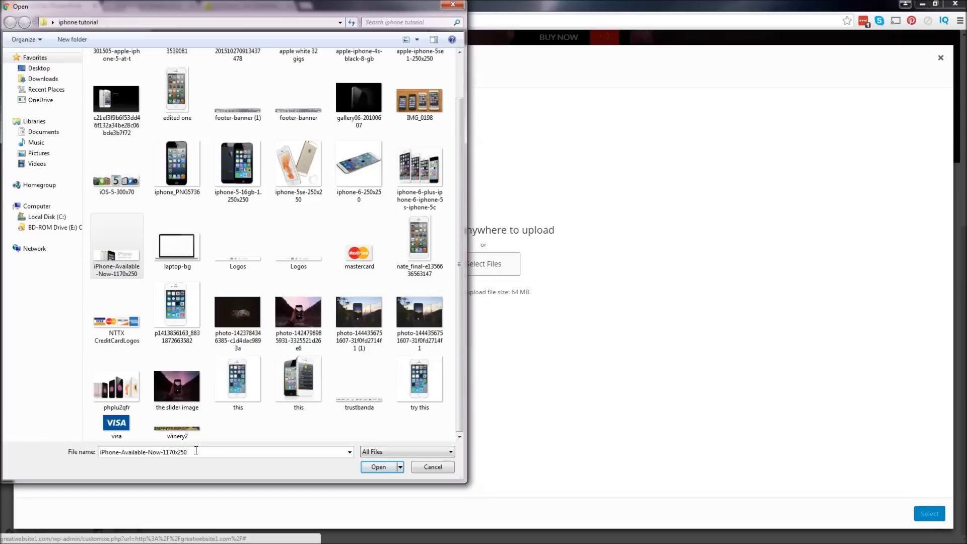
{"action": "left_click", "coordinate": [385, 469]}
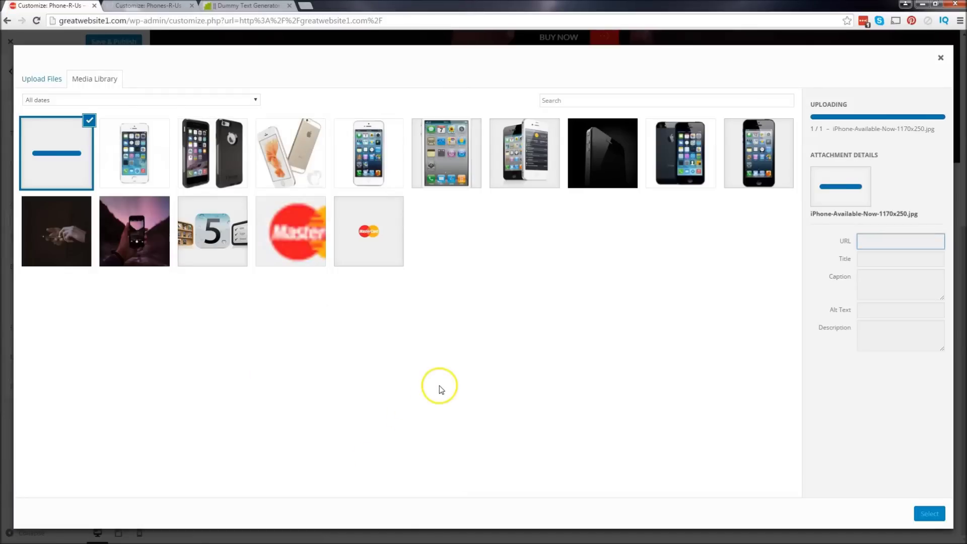
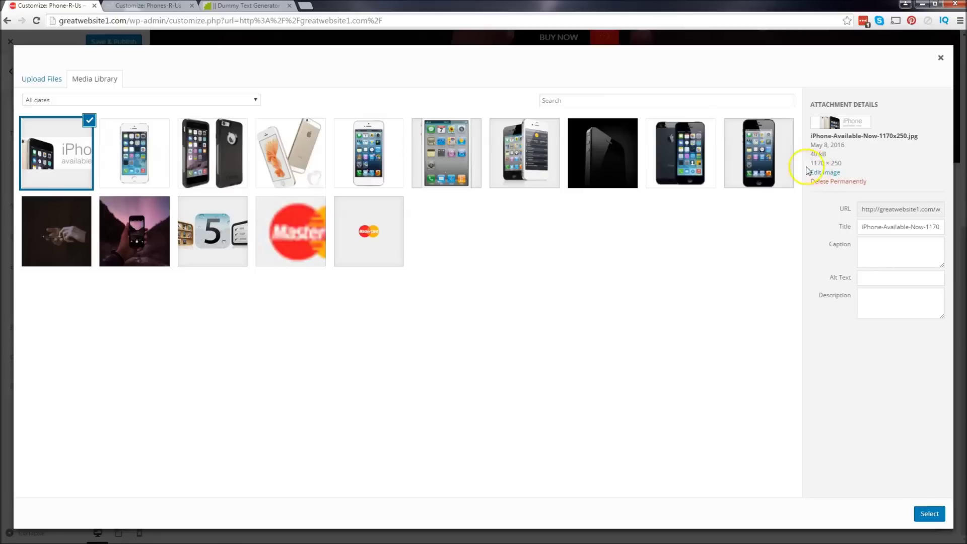
In a new tab, search Google Images for 'image 1170x250'.
{"action": "left_click", "coordinate": [305, 6]}
{"action": "type", "text": "google.com"}
{"action": "key", "text": "Return"}
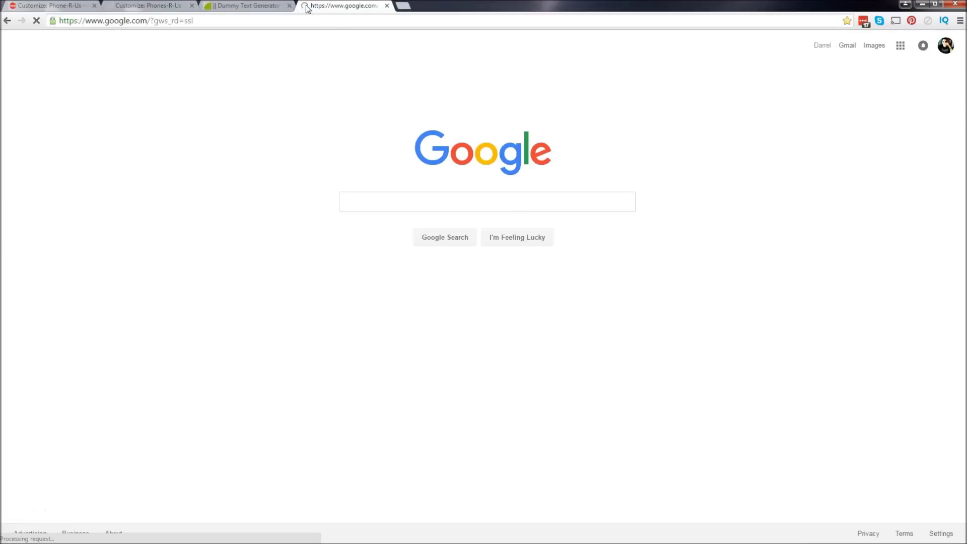
{"action": "type", "text": "image 1170x"}
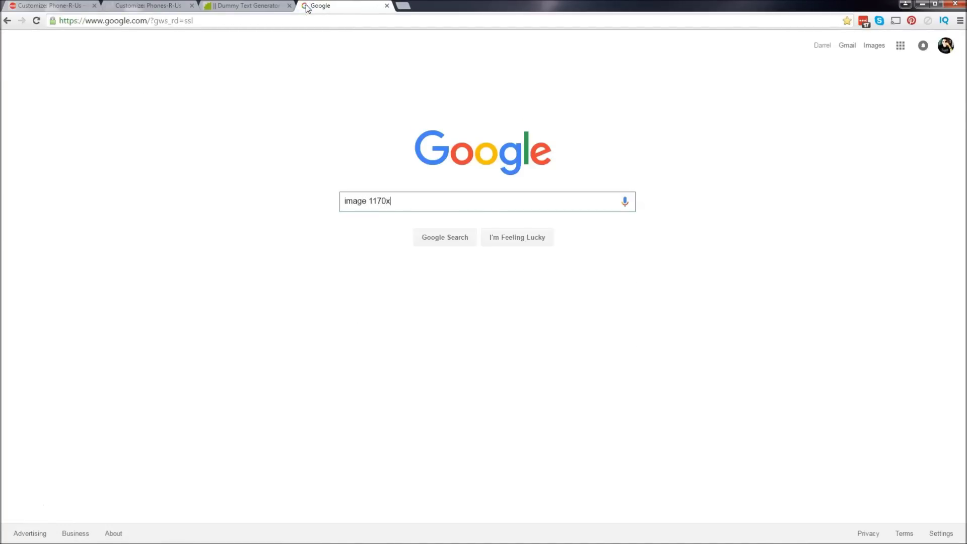
{"action": "left_click", "coordinate": [72, 5]}
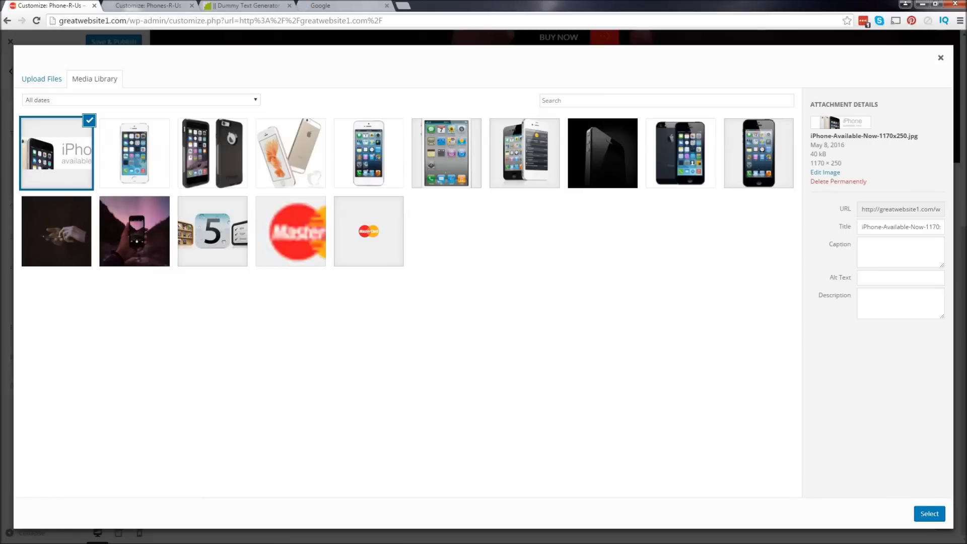
{"action": "left_click", "coordinate": [362, 6]}
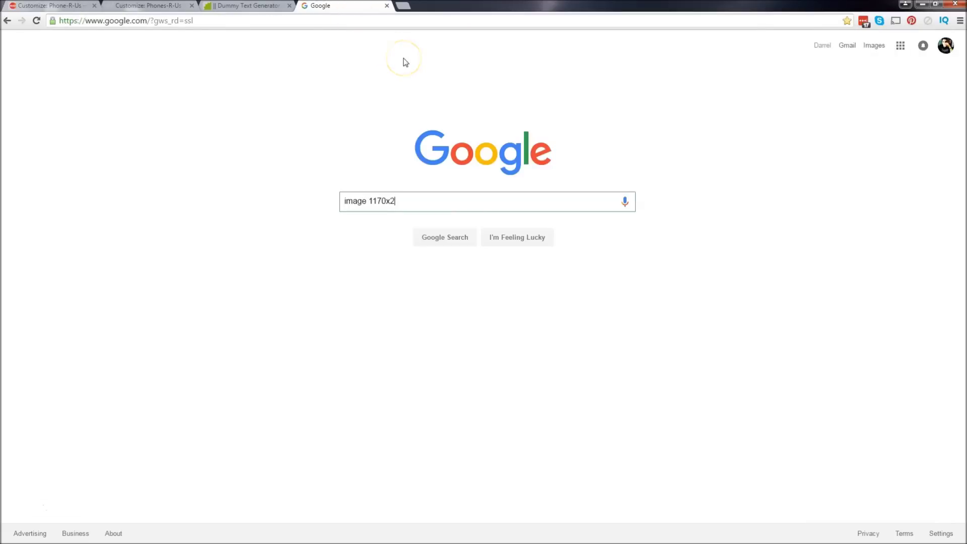
{"action": "type", "text": "x250"}
{"action": "key", "text": "Return"}
{"action": "left_click", "coordinate": [101, 73]}
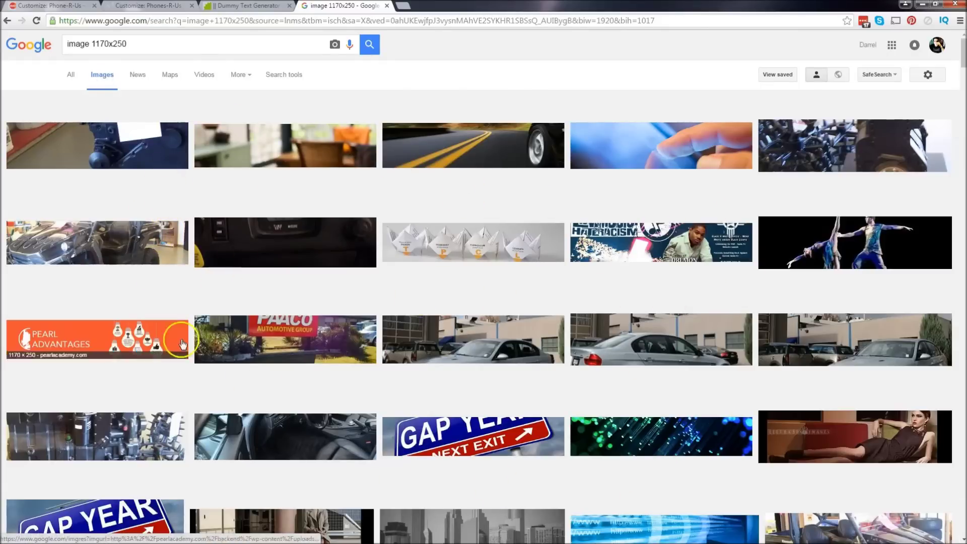
{"action": "scroll", "coordinate": [303, 395], "scroll_direction": "down", "scroll_amount": 2}
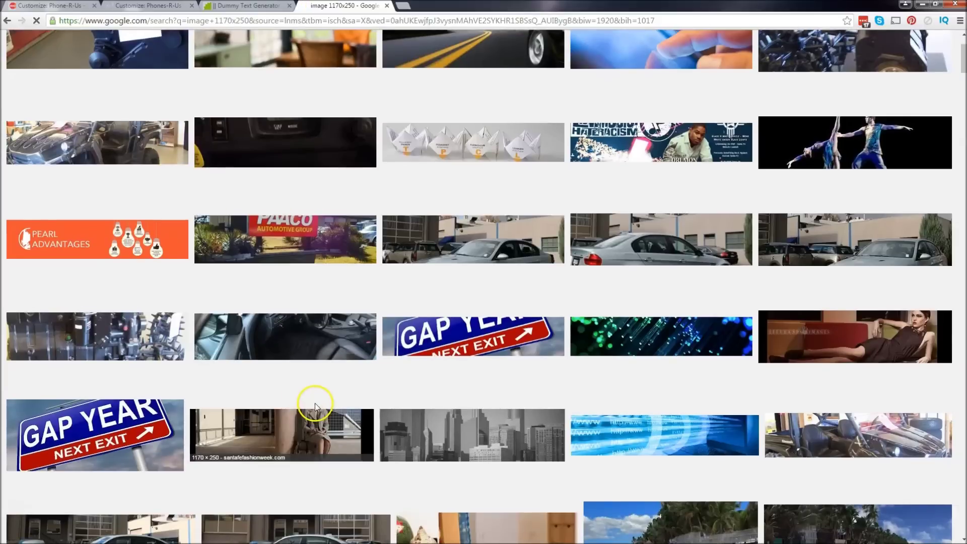
{"action": "scroll", "coordinate": [313, 404], "scroll_direction": "up", "scroll_amount": 2}
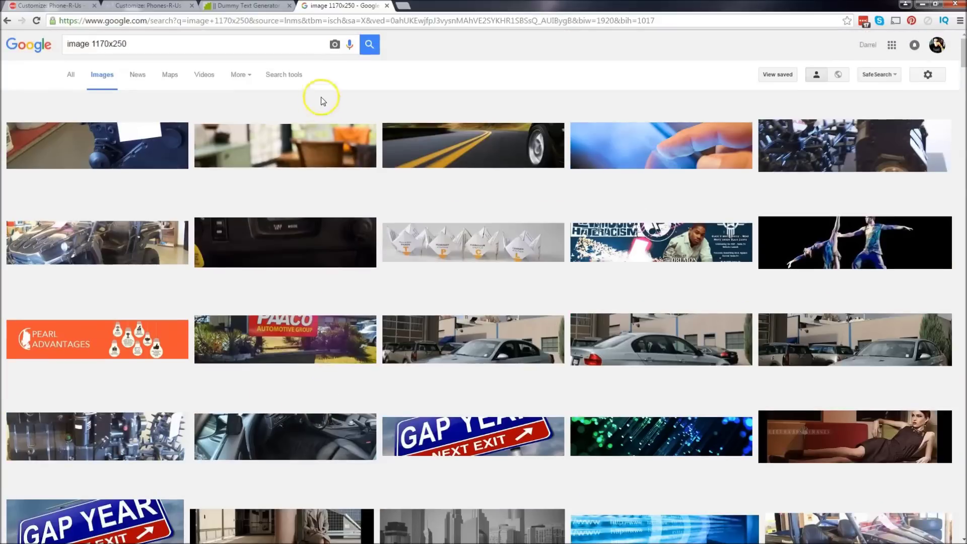
Go to the PicMonkey website from the address bar.
{"action": "left_click", "coordinate": [337, 21]}
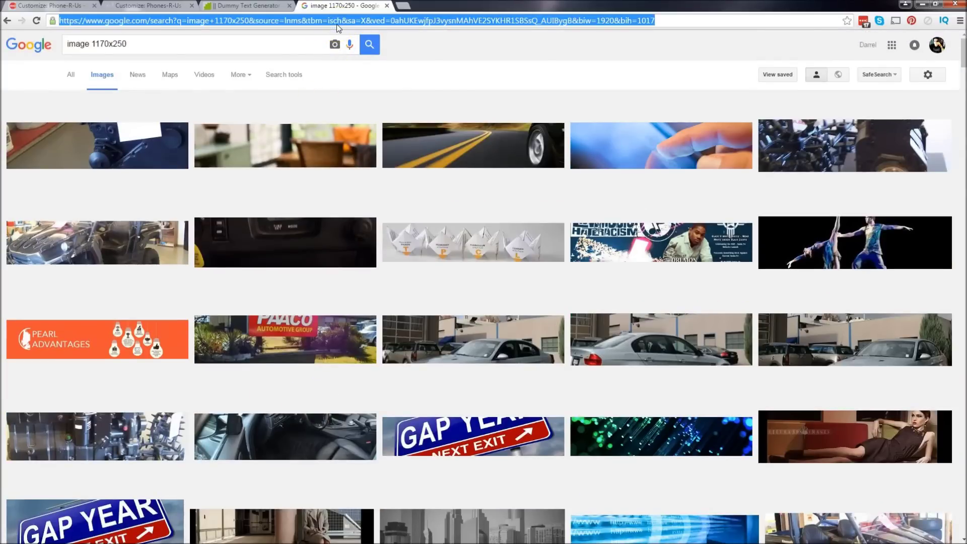
{"action": "type", "text": "pic"}
{"action": "key", "text": "Return"}
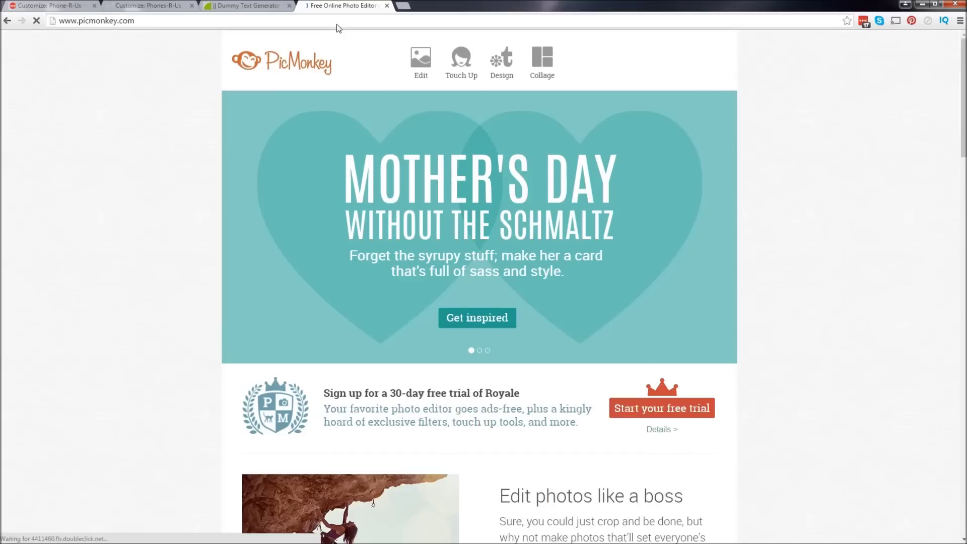
Open iphone-6-250x250 in PicMonkey's editor with 250 x 250 resize options, then return to Google Images.
{"action": "left_click", "coordinate": [413, 59]}
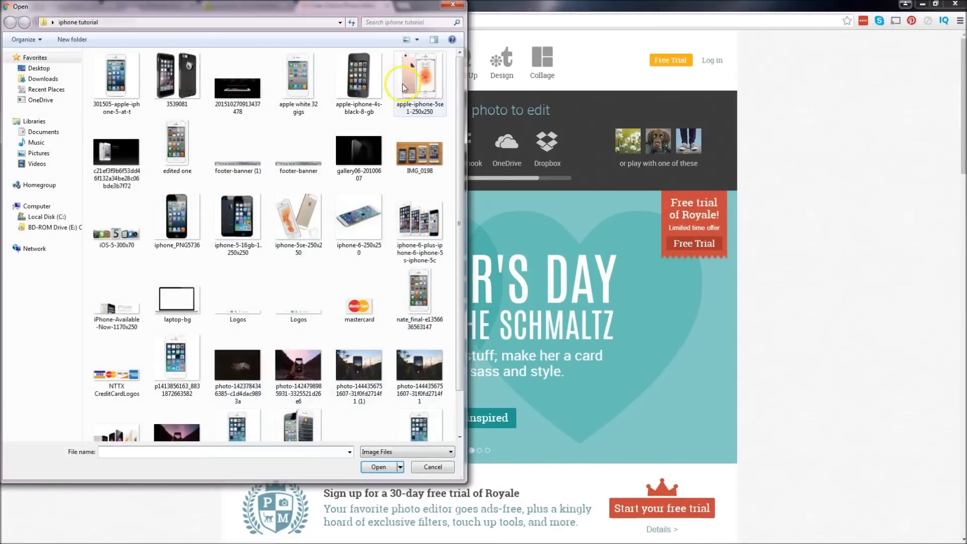
{"action": "double_click", "coordinate": [364, 220]}
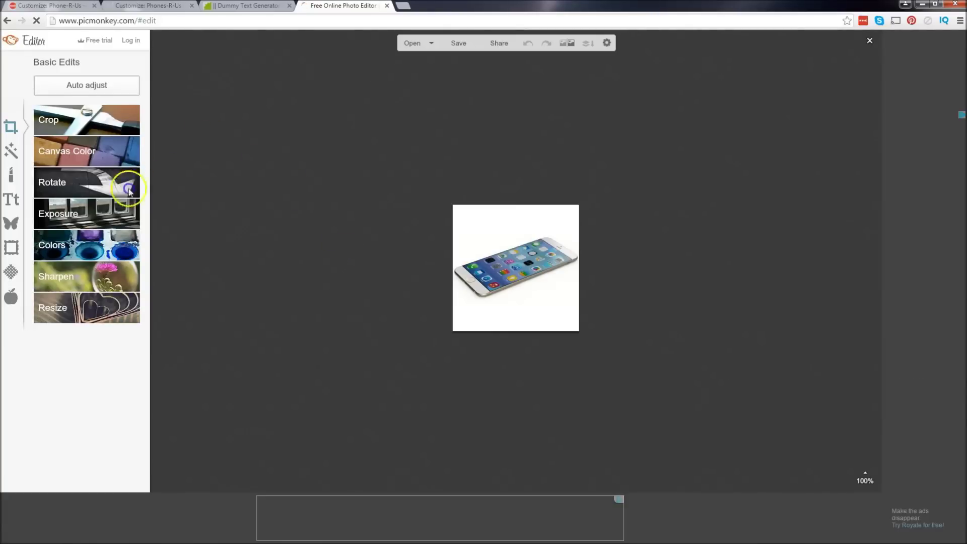
{"action": "left_click", "coordinate": [61, 309]}
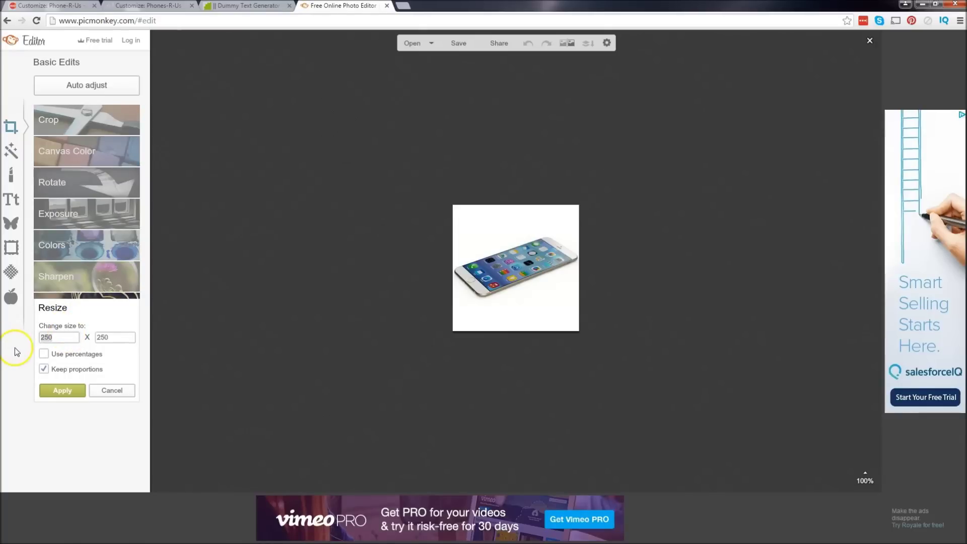
{"action": "left_click", "coordinate": [83, 357]}
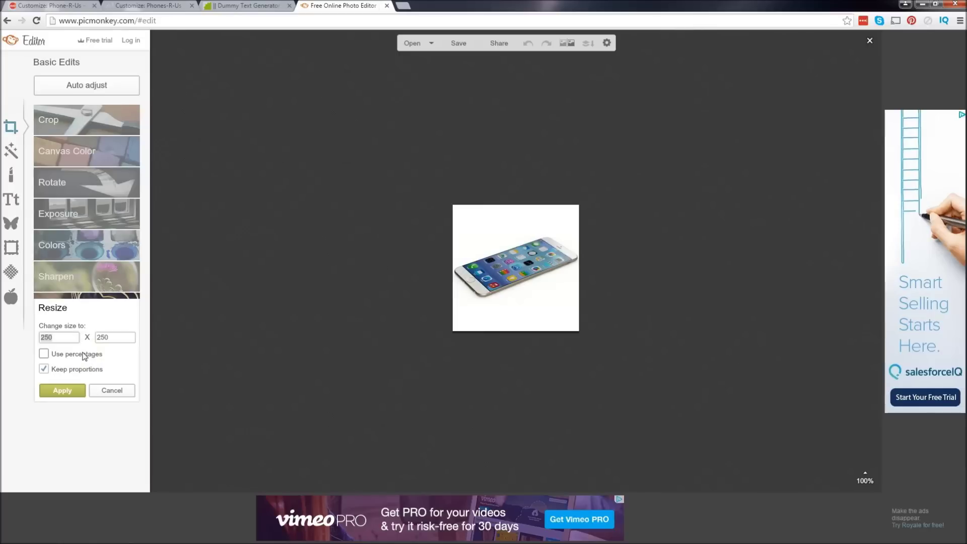
{"action": "left_click", "coordinate": [8, 21]}
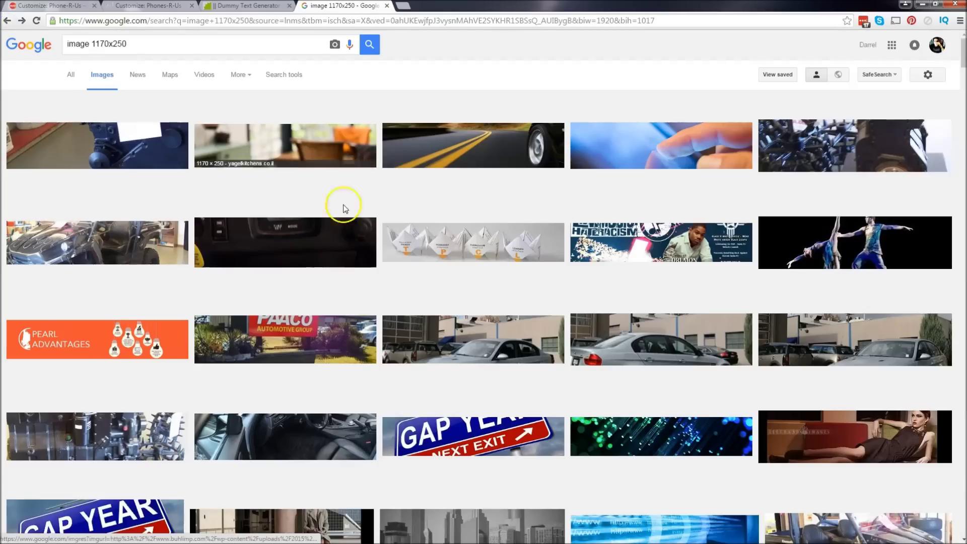
Insert the iPhone-Available-Now 1170x250 banner as the #Coupons widget's image.
{"action": "left_click_drag", "start_coordinate": [168, 43], "coordinate": [64, 45]}
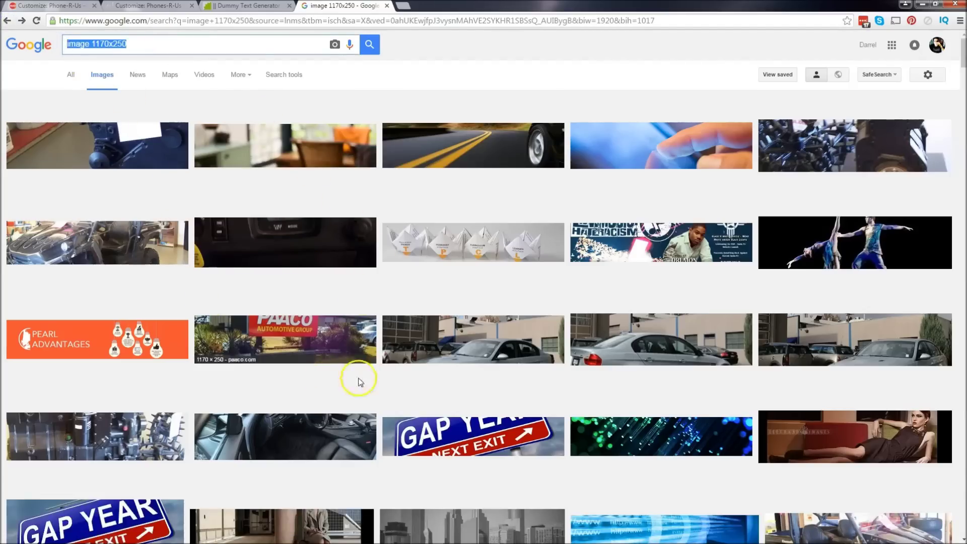
{"action": "scroll", "coordinate": [388, 361], "scroll_direction": "down", "scroll_amount": 20}
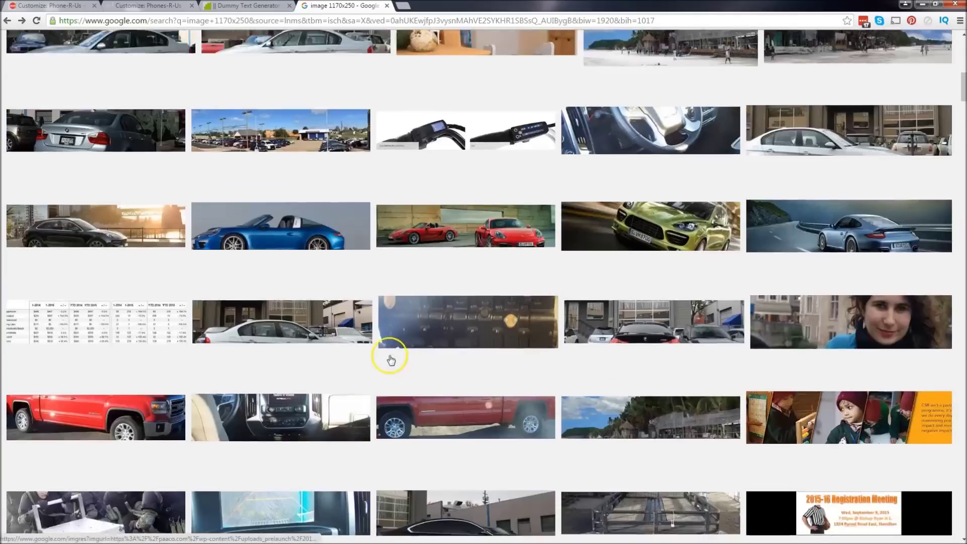
{"action": "scroll", "coordinate": [392, 361], "scroll_direction": "up", "scroll_amount": 14}
{"action": "left_click", "coordinate": [54, 6]}
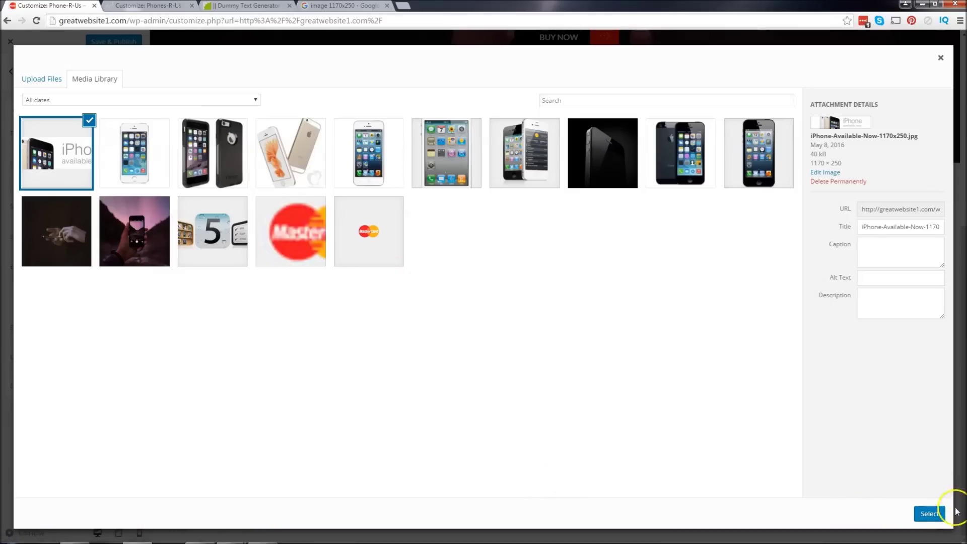
{"action": "left_click", "coordinate": [929, 514]}
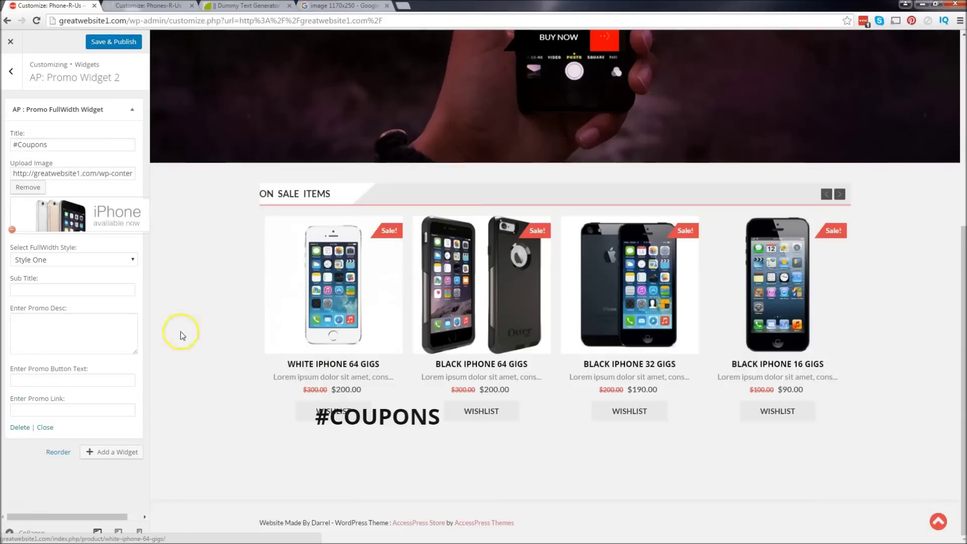
Start the Sub Title field and check the reference site's promo preview for comparison.
{"action": "left_click", "coordinate": [106, 287]}
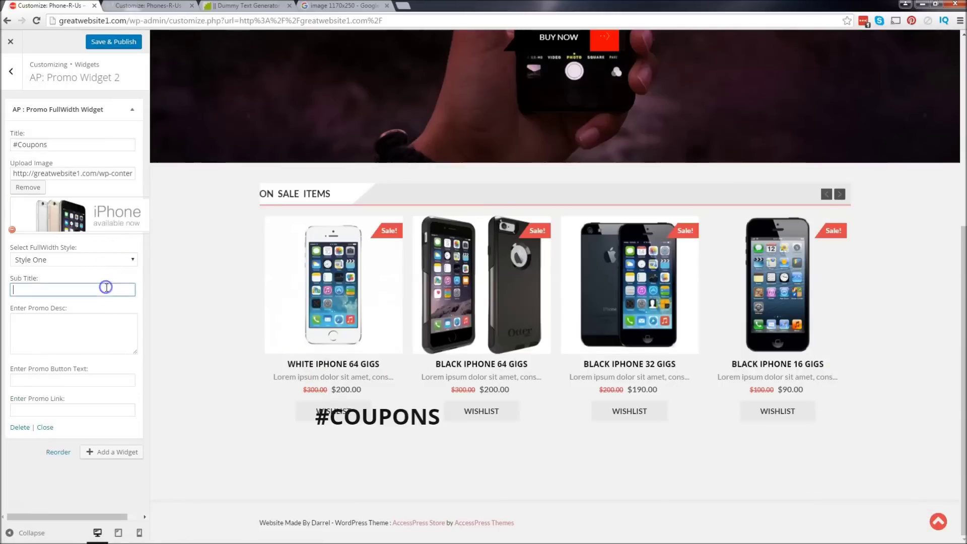
{"action": "left_click", "coordinate": [150, 5]}
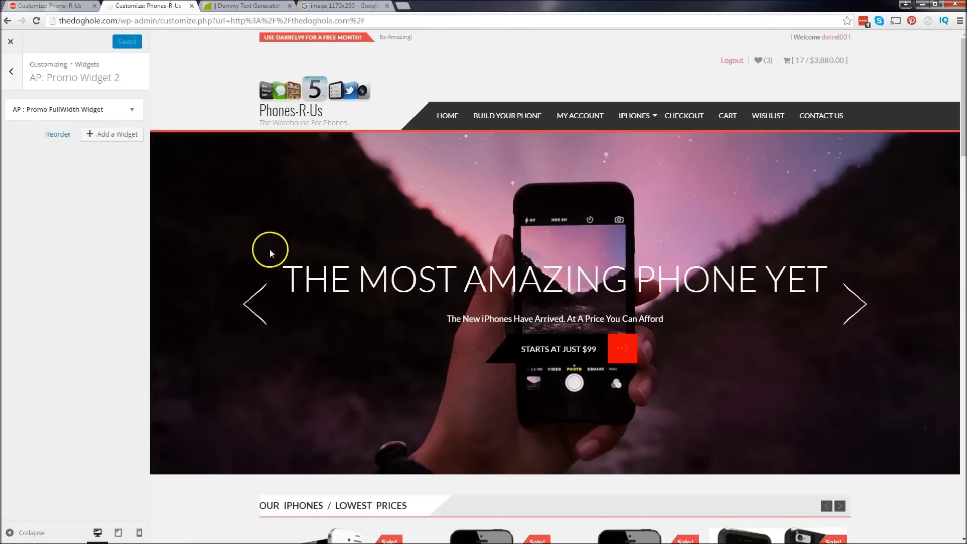
{"action": "scroll", "coordinate": [269, 249], "scroll_direction": "down", "scroll_amount": 13}
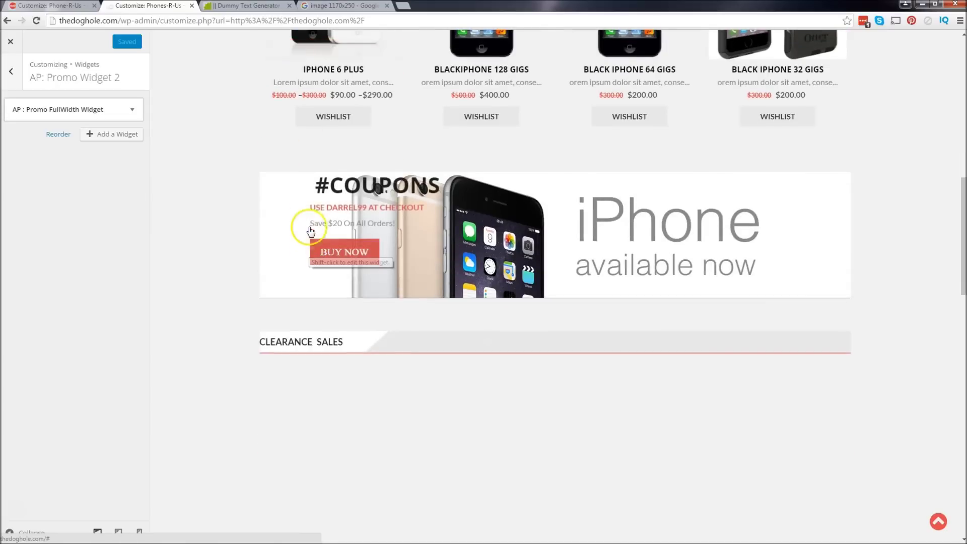
{"action": "left_click", "coordinate": [51, 5]}
Enter the coupon-code subtitle 'Use … At Checkout' and compare with the reference store.
{"action": "type", "text": "Use Darrel99"}
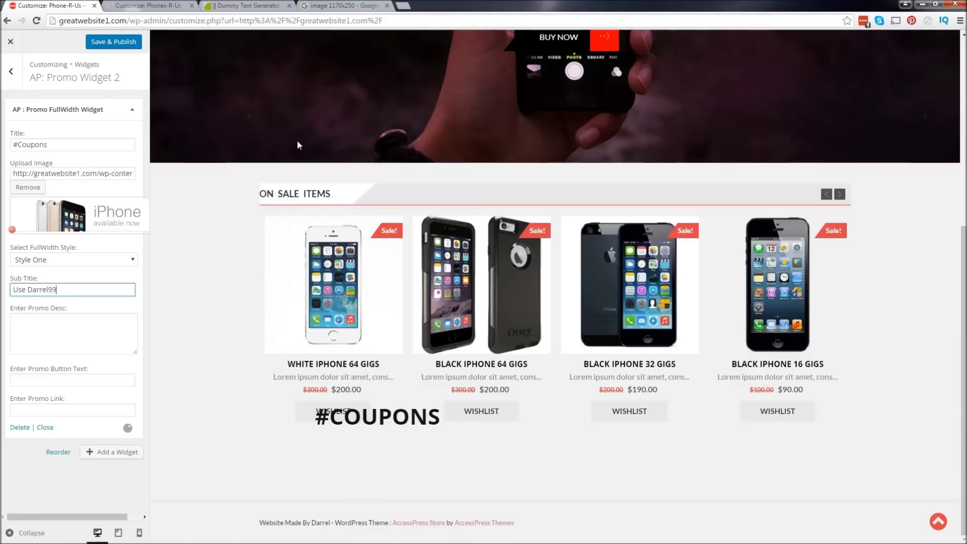
{"action": "type", "text": " At Checkout"}
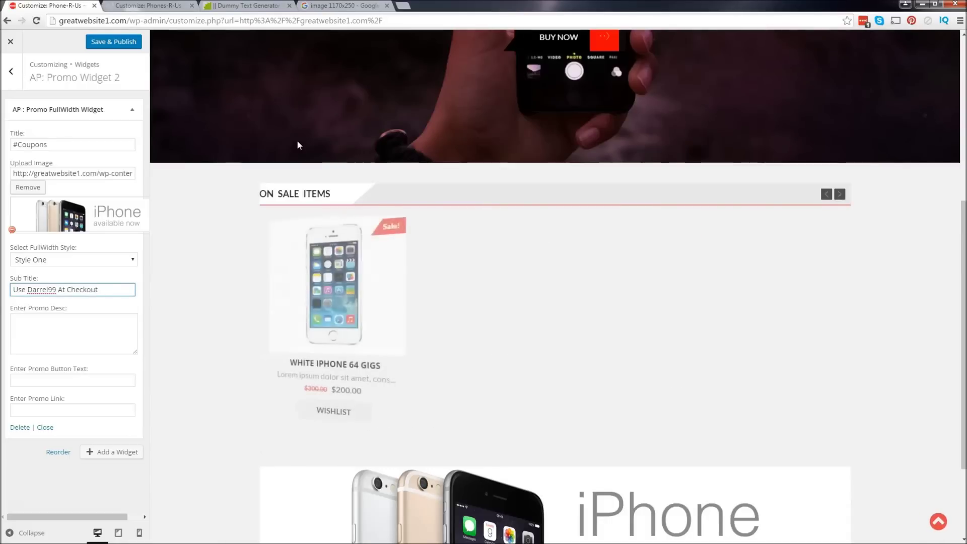
{"action": "left_click", "coordinate": [306, 91]}
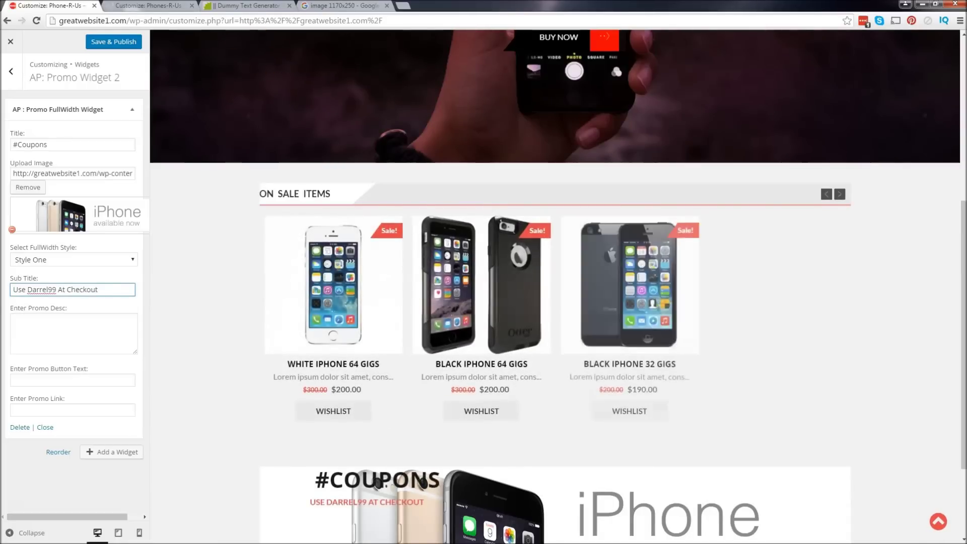
{"action": "scroll", "coordinate": [302, 252], "scroll_direction": "down", "scroll_amount": 2}
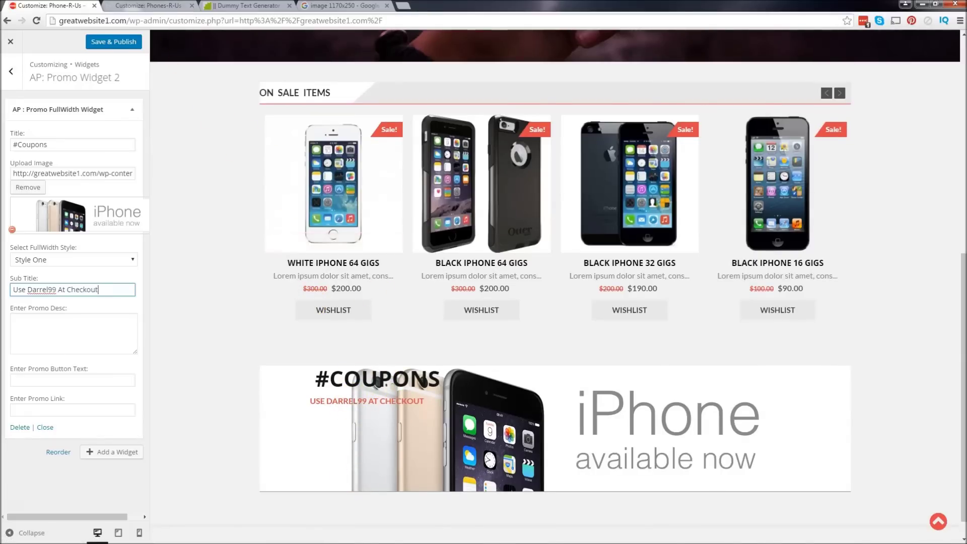
{"action": "key", "text": "ctrl+Tab"}
{"action": "key", "text": "ctrl+shift+Tab"}
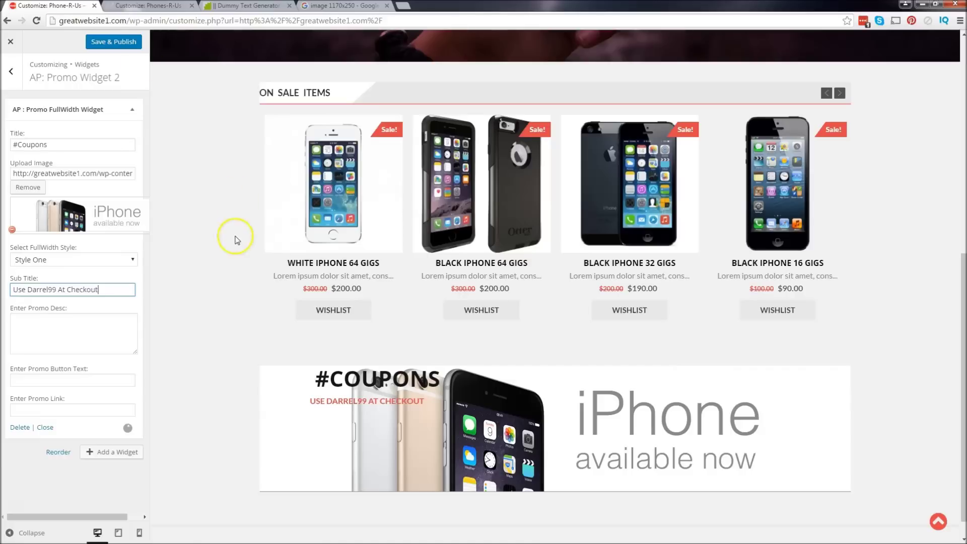
Set the promo description to 'Save $20 On All Orders!'.
{"action": "left_click", "coordinate": [52, 340]}
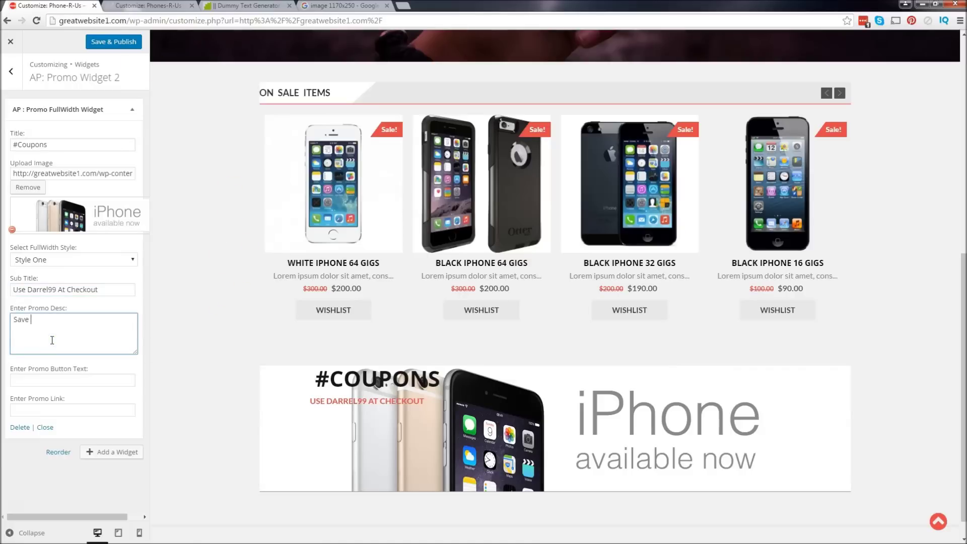
{"action": "type", "text": "Save $20 A"}
{"action": "key", "text": "BackSpace"}
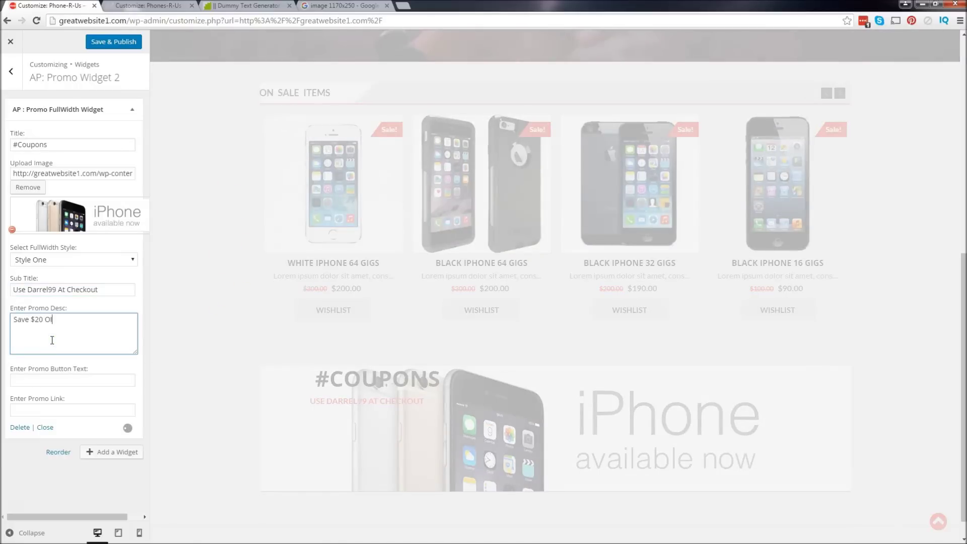
{"action": "type", "text": "On All Orders!"}
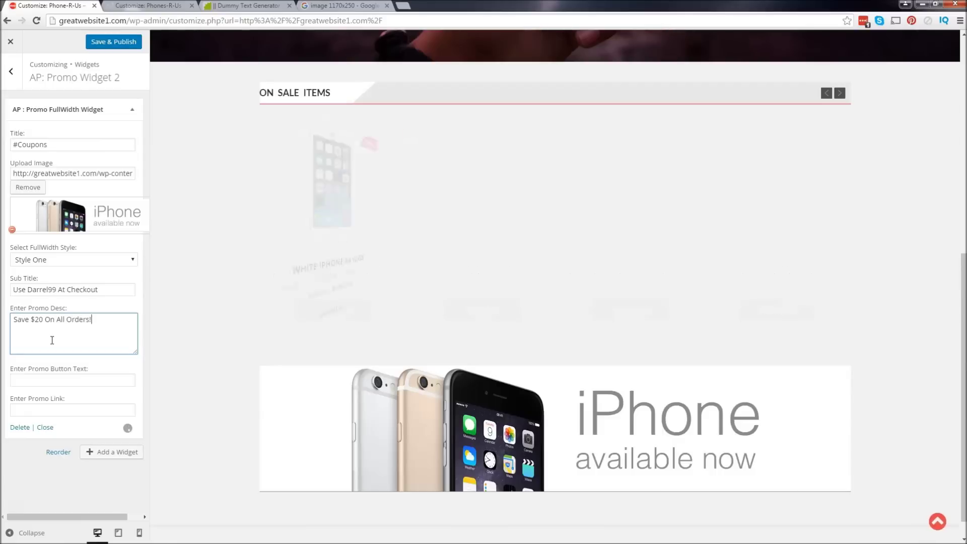
Set button text 'Buy Now' and promo link '#', then Save & Publish.
{"action": "key", "text": "Tab"}
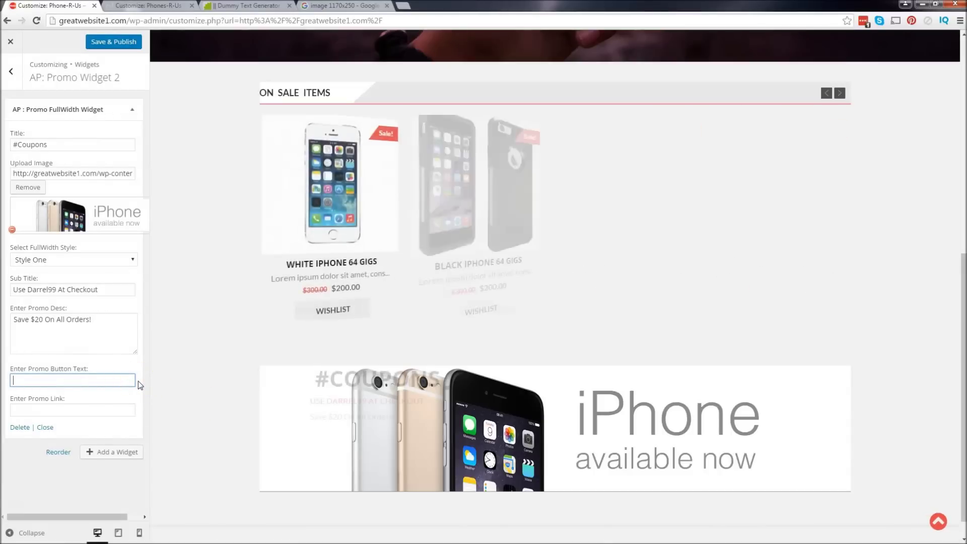
{"action": "type", "text": "Buy Now"}
{"action": "key", "text": "Tab"}
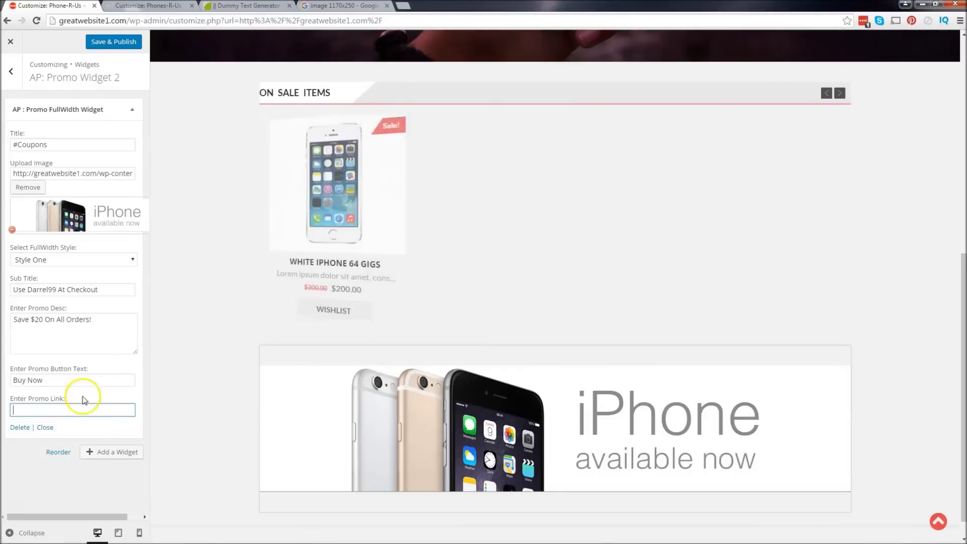
{"action": "type", "text": "#"}
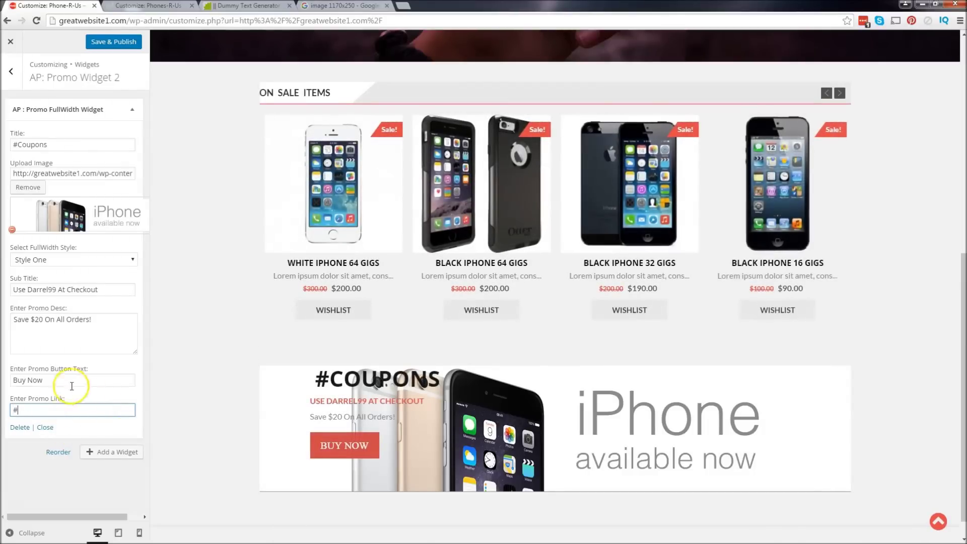
{"action": "left_click", "coordinate": [123, 43]}
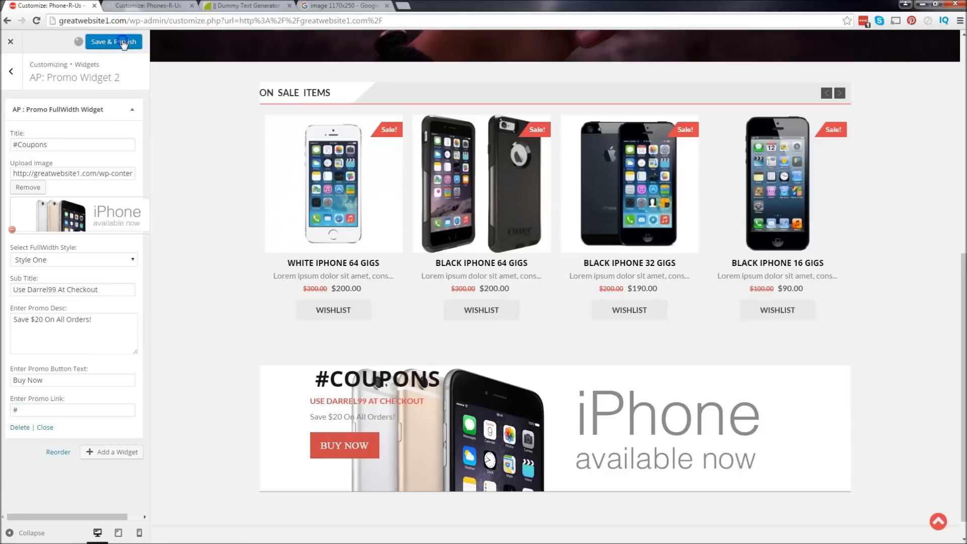
{"action": "left_click", "coordinate": [342, 400]}
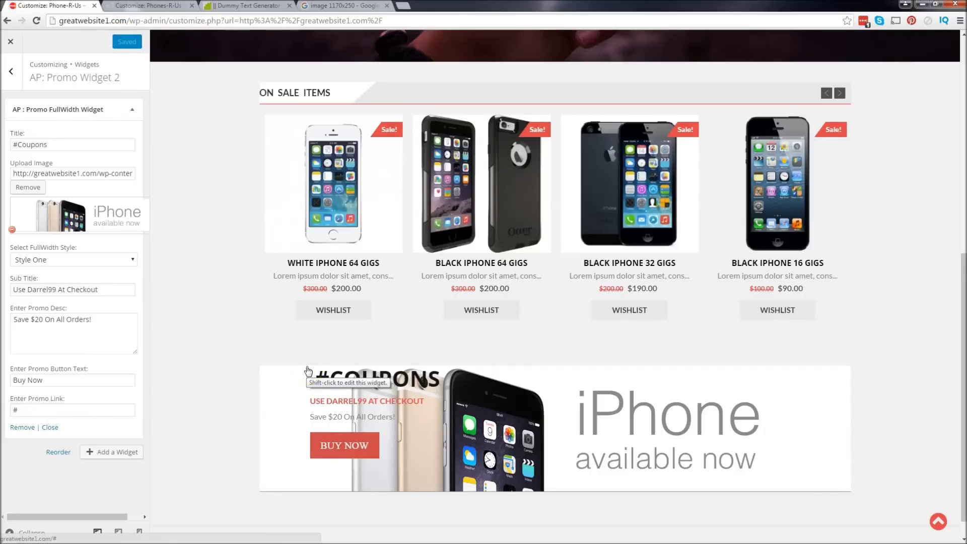
Return to the widget areas and look into the empty Product Listing Widget 2 area.
{"action": "left_click", "coordinate": [55, 253]}
{"action": "left_click", "coordinate": [25, 77]}
{"action": "left_click", "coordinate": [20, 76]}
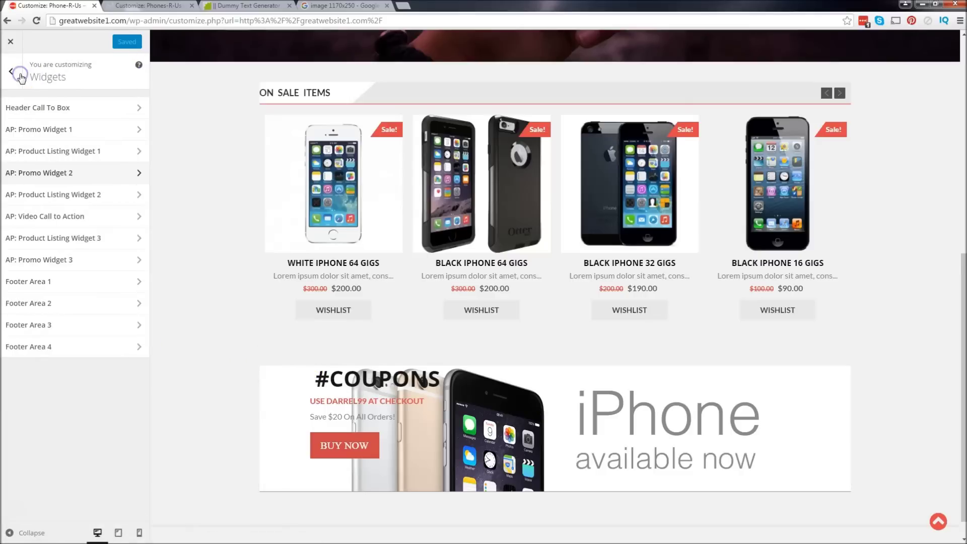
{"action": "scroll", "coordinate": [307, 243], "scroll_direction": "down", "scroll_amount": 1}
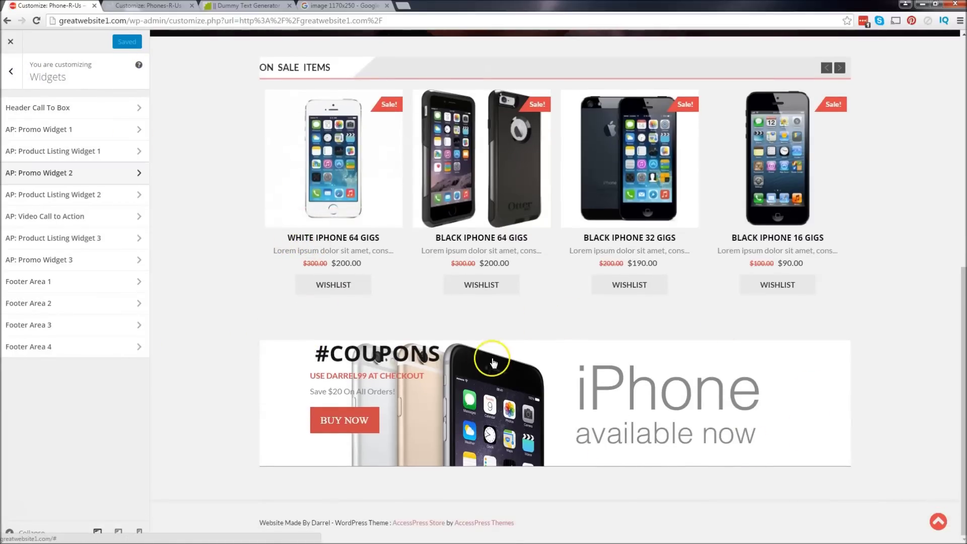
{"action": "scroll", "coordinate": [494, 361], "scroll_direction": "up", "scroll_amount": 9}
{"action": "scroll", "coordinate": [495, 360], "scroll_direction": "down", "scroll_amount": 9}
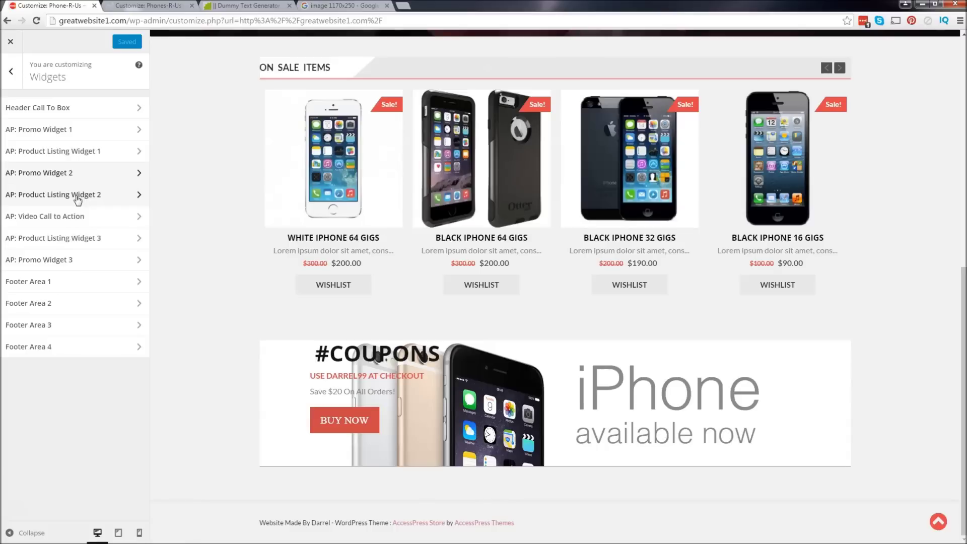
{"action": "left_click", "coordinate": [77, 195]}
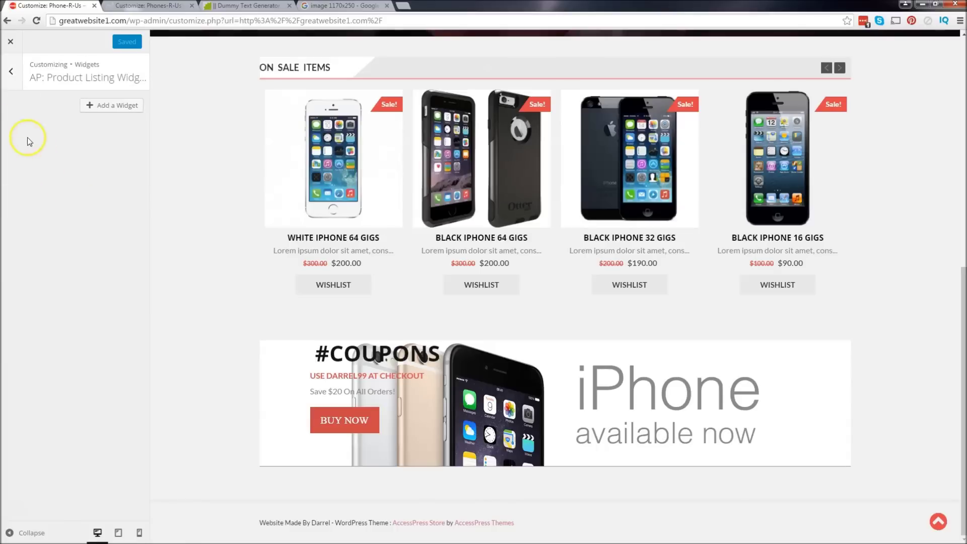
{"action": "left_click", "coordinate": [6, 78]}
Browse the reference site's product carousel to see its Product Listing Widget 2.
{"action": "left_click", "coordinate": [147, 5]}
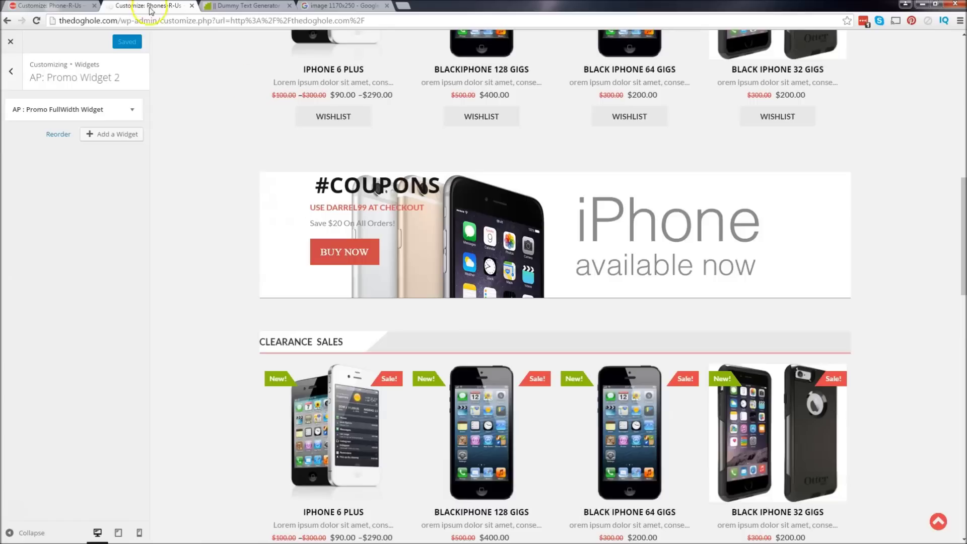
{"action": "scroll", "coordinate": [337, 234], "scroll_direction": "up", "scroll_amount": 5}
{"action": "scroll", "coordinate": [327, 260], "scroll_direction": "down", "scroll_amount": 4}
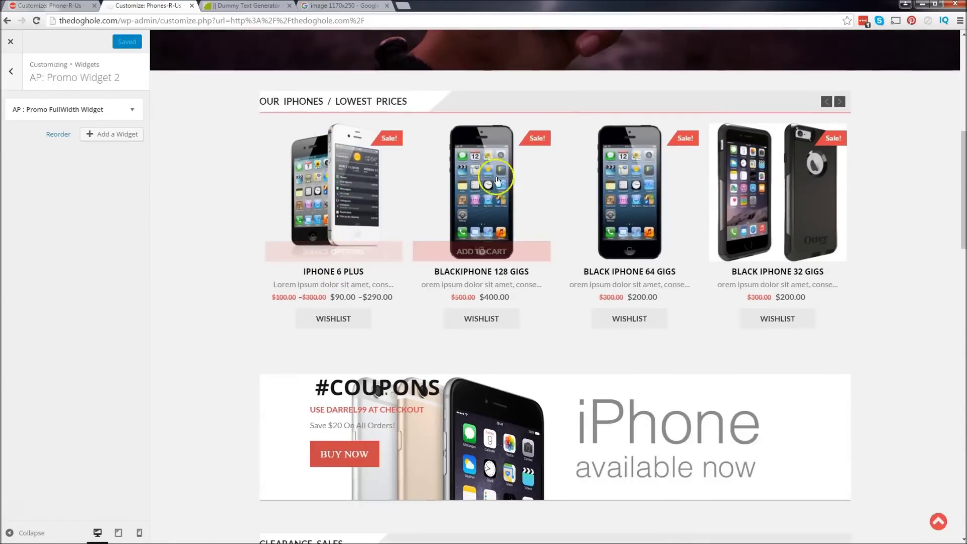
{"action": "left_click", "coordinate": [840, 103]}
{"action": "left_click", "coordinate": [840, 104]}
{"action": "scroll", "coordinate": [839, 104], "scroll_direction": "down", "scroll_amount": 5}
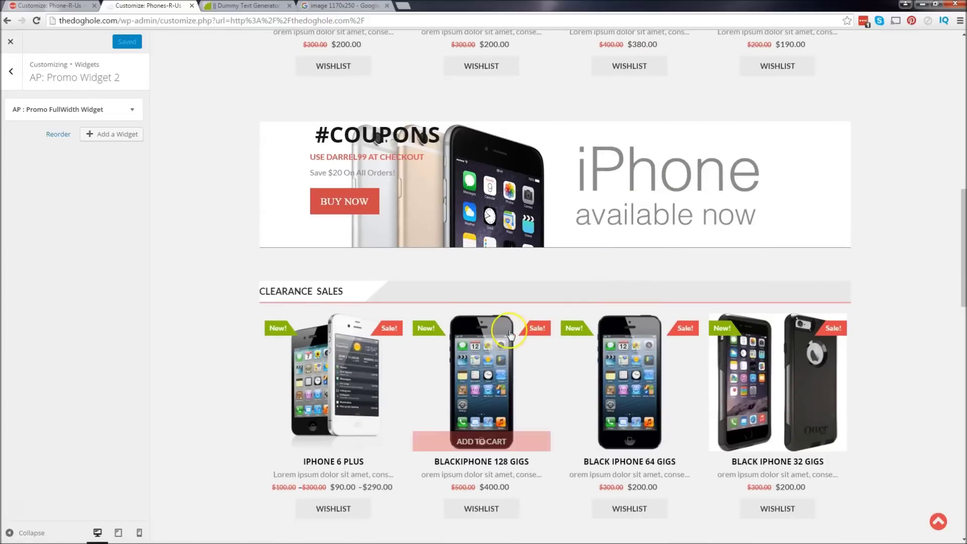
{"action": "scroll", "coordinate": [511, 334], "scroll_direction": "down", "scroll_amount": 2}
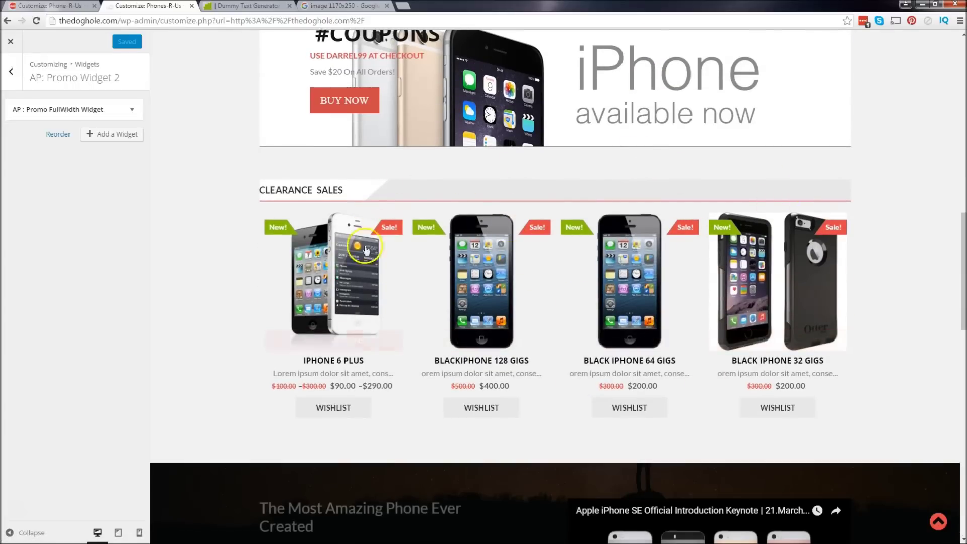
Open Product Listing Widget 2 on the own site and list the available widgets.
{"action": "left_click", "coordinate": [54, 7]}
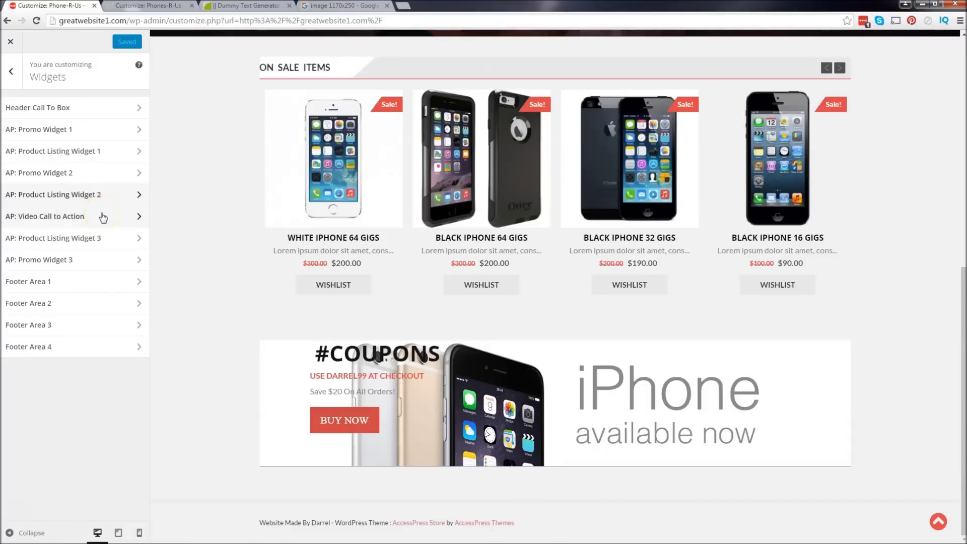
{"action": "left_click", "coordinate": [101, 194]}
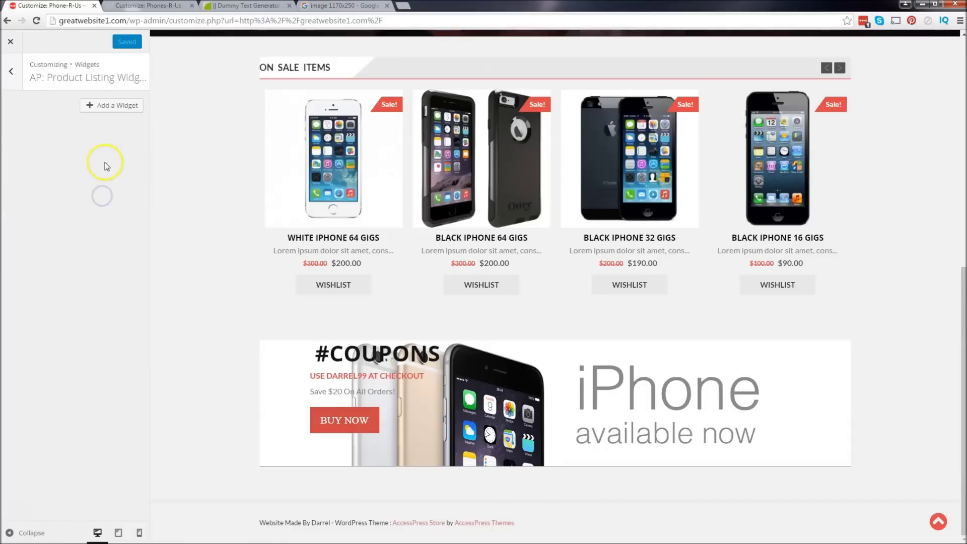
{"action": "left_click", "coordinate": [111, 108]}
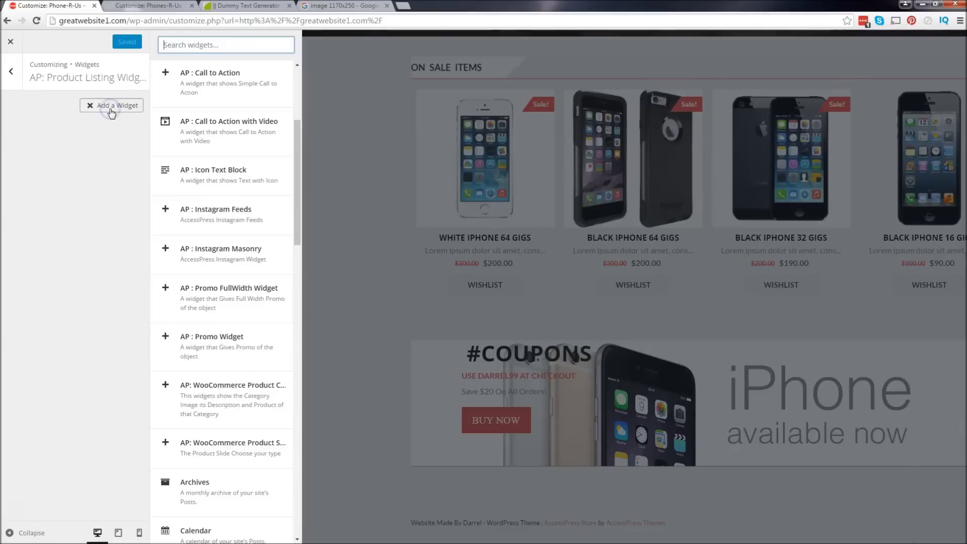
Add AP: WooCommerce Product Slider with category Front Slider 1, title 'Clearance Items', 8 products.
{"action": "scroll", "coordinate": [226, 305], "scroll_direction": "down", "scroll_amount": 2}
{"action": "left_click", "coordinate": [230, 344]}
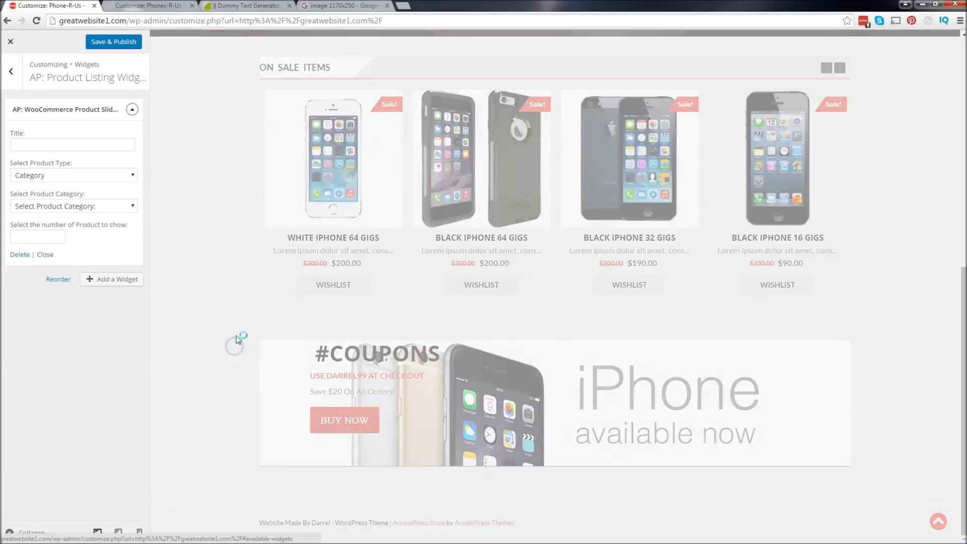
{"action": "left_click", "coordinate": [102, 207]}
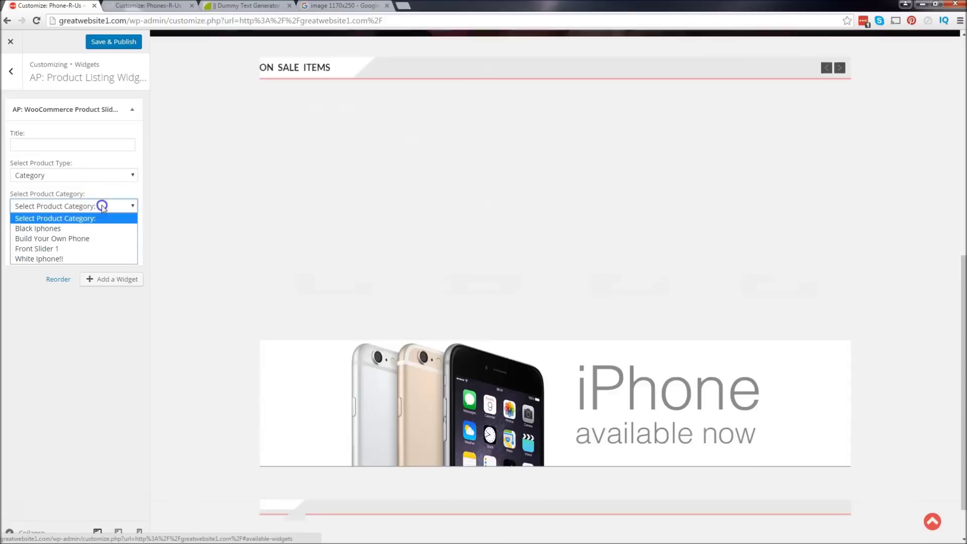
{"action": "left_click", "coordinate": [93, 249]}
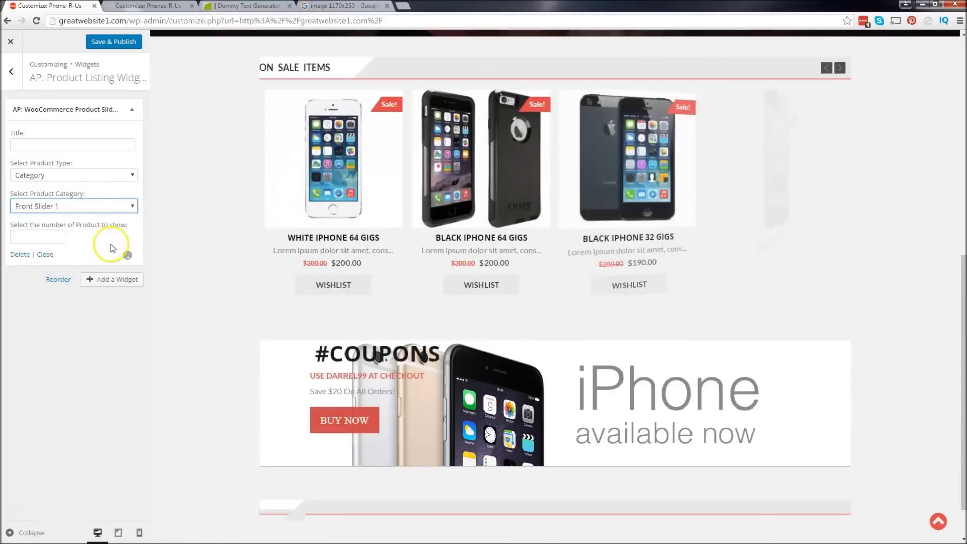
{"action": "left_click", "coordinate": [81, 141]}
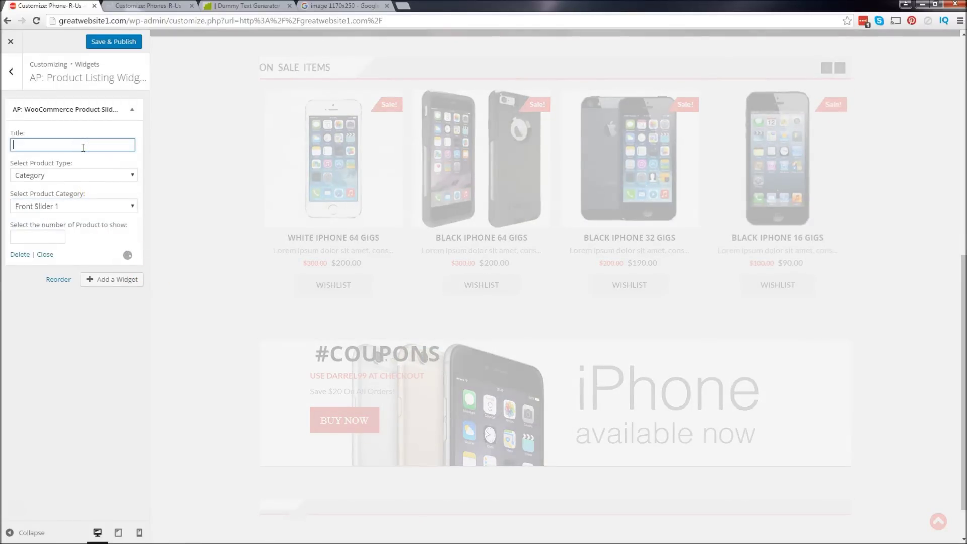
{"action": "type", "text": "Clearance "}
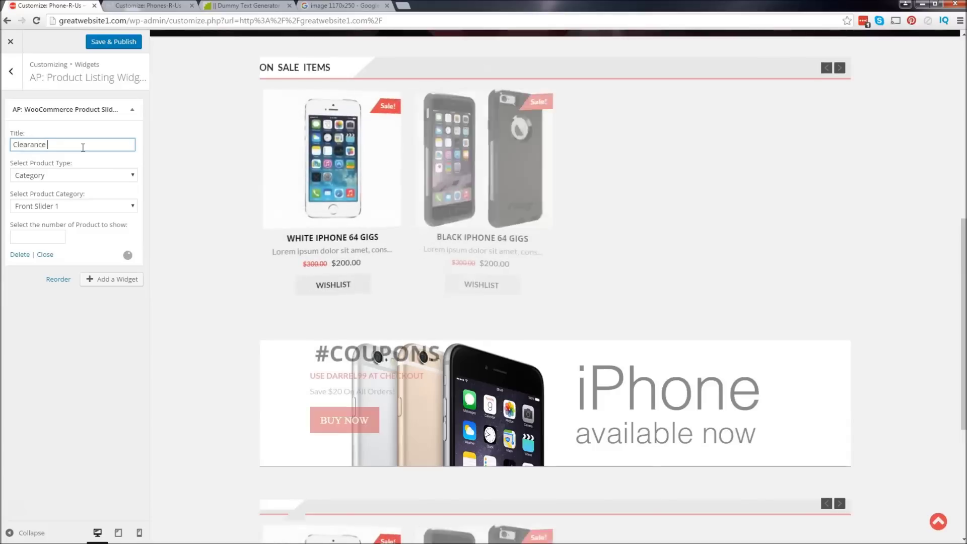
{"action": "type", "text": "Items"}
{"action": "left_click", "coordinate": [60, 237]}
{"action": "type", "text": "8"}
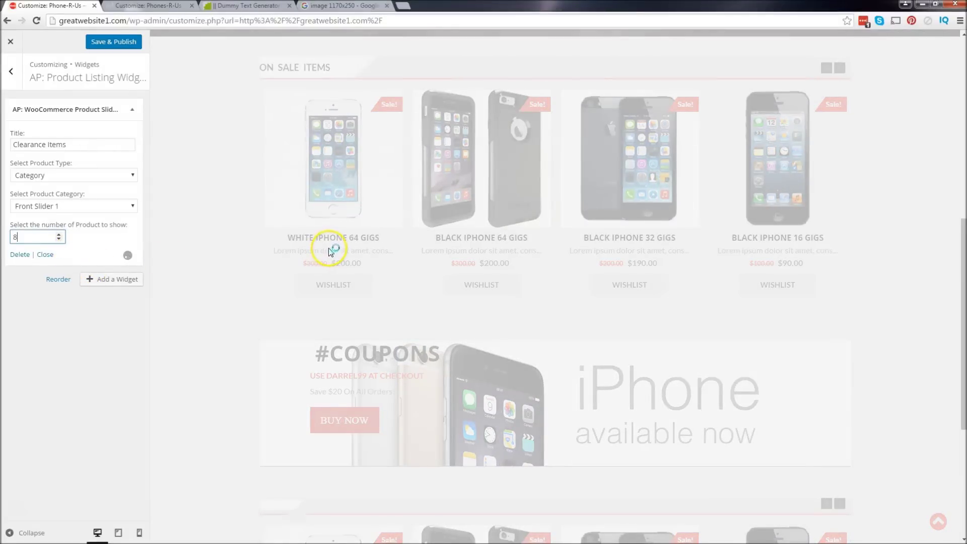
Review the slider in the preview and go back to editing its title.
{"action": "scroll", "coordinate": [261, 241], "scroll_direction": "down", "scroll_amount": 3}
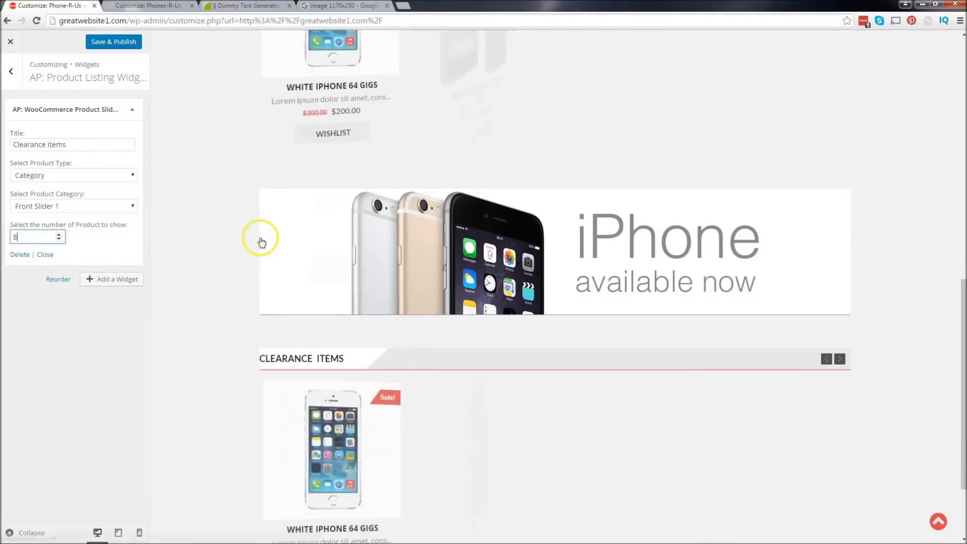
{"action": "scroll", "coordinate": [261, 240], "scroll_direction": "down", "scroll_amount": 2}
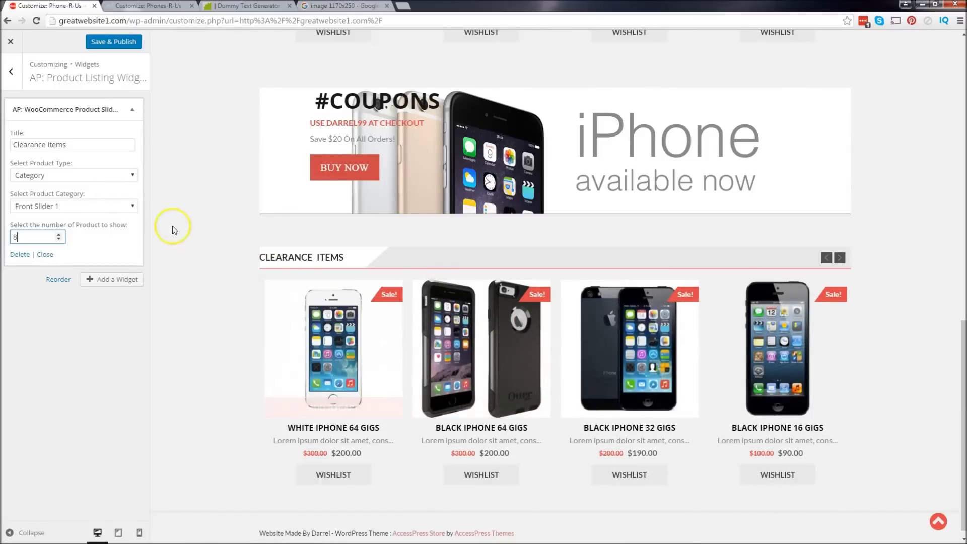
{"action": "scroll", "coordinate": [314, 245], "scroll_direction": "up", "scroll_amount": 4}
{"action": "scroll", "coordinate": [367, 275], "scroll_direction": "down", "scroll_amount": 3}
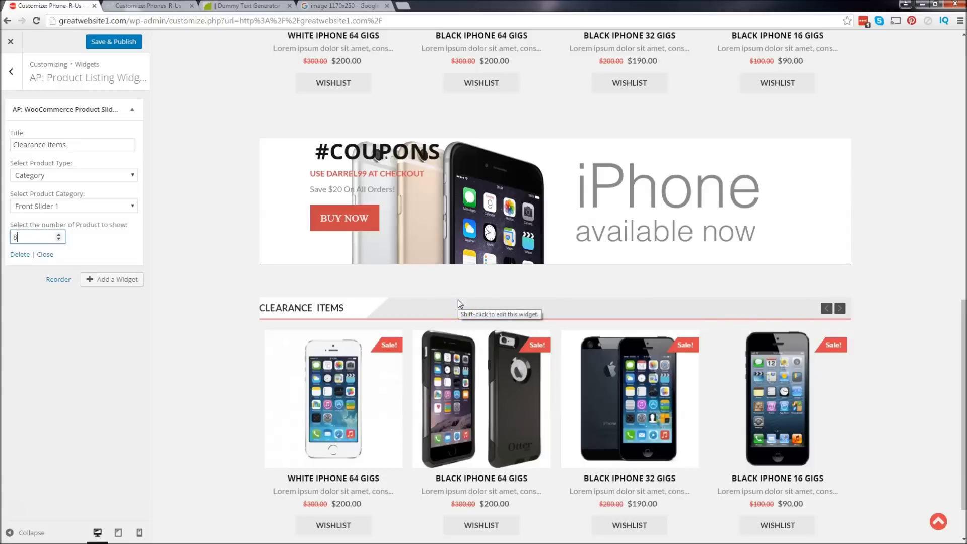
{"action": "scroll", "coordinate": [457, 299], "scroll_direction": "up", "scroll_amount": 4}
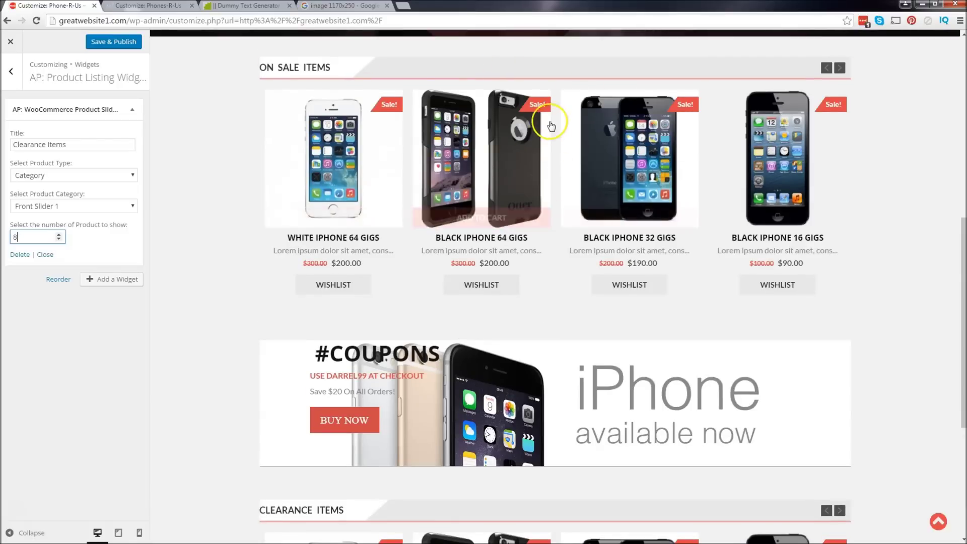
{"action": "scroll", "coordinate": [550, 151], "scroll_direction": "down", "scroll_amount": 4}
{"action": "scroll", "coordinate": [503, 302], "scroll_direction": "down", "scroll_amount": 1}
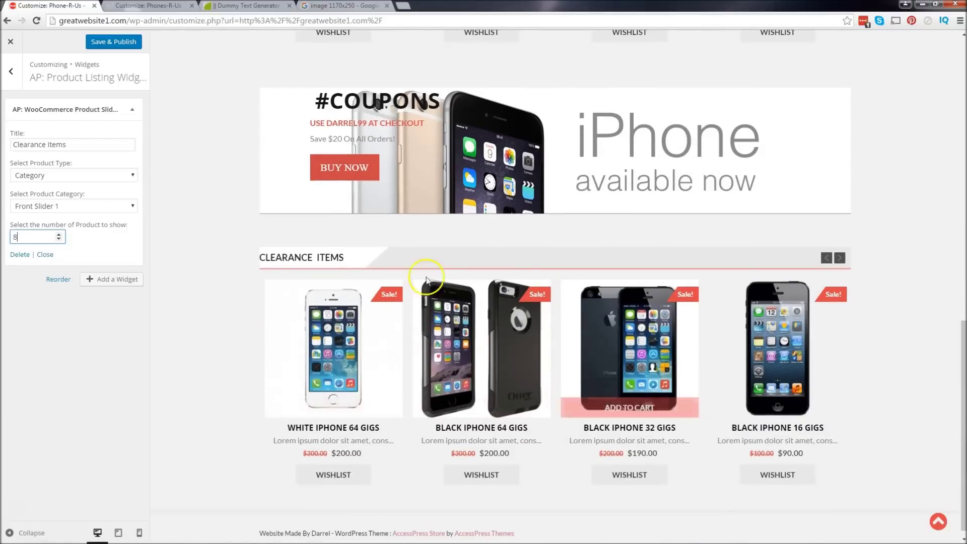
{"action": "left_click", "coordinate": [81, 146]}
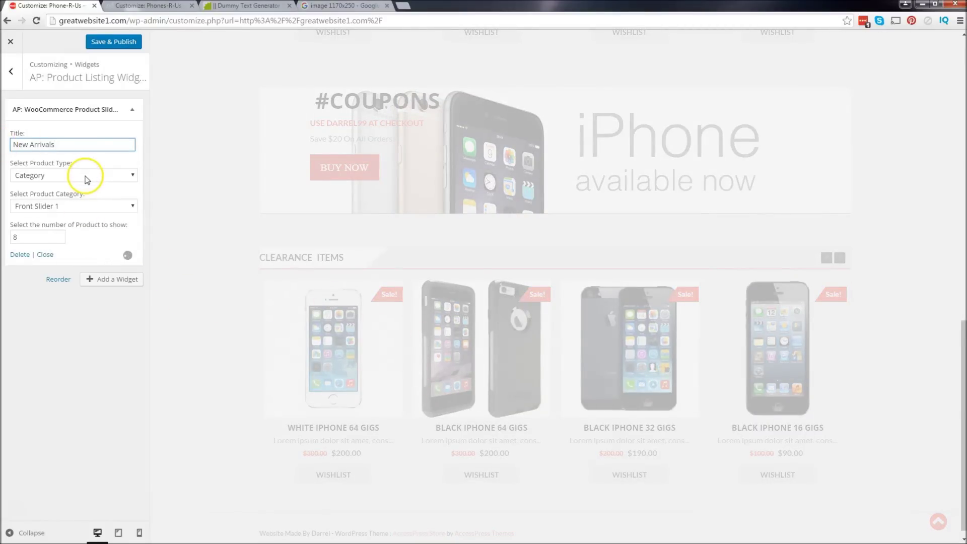
Publish the product slider changes and review the slider in the preview.
{"action": "left_click", "coordinate": [103, 42]}
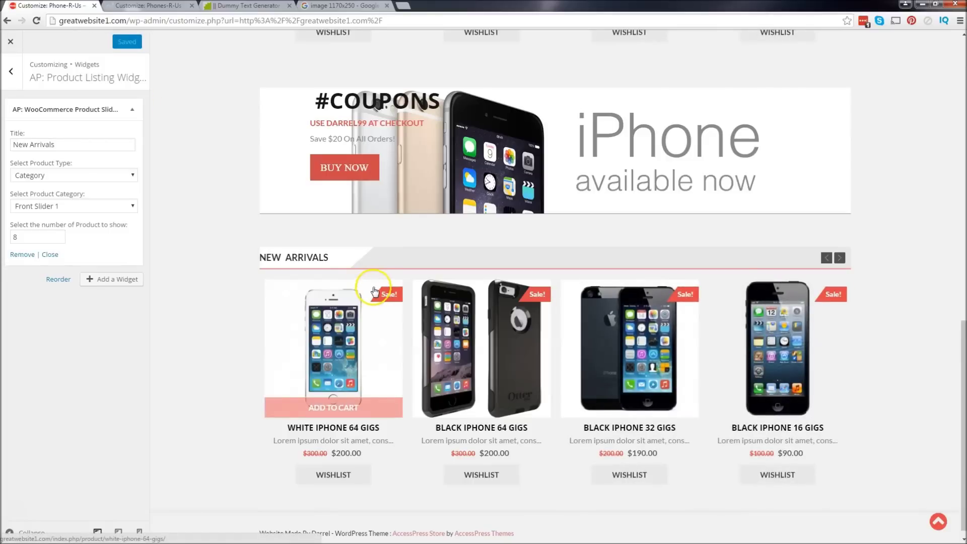
{"action": "mouse_move", "coordinate": [516, 404]}
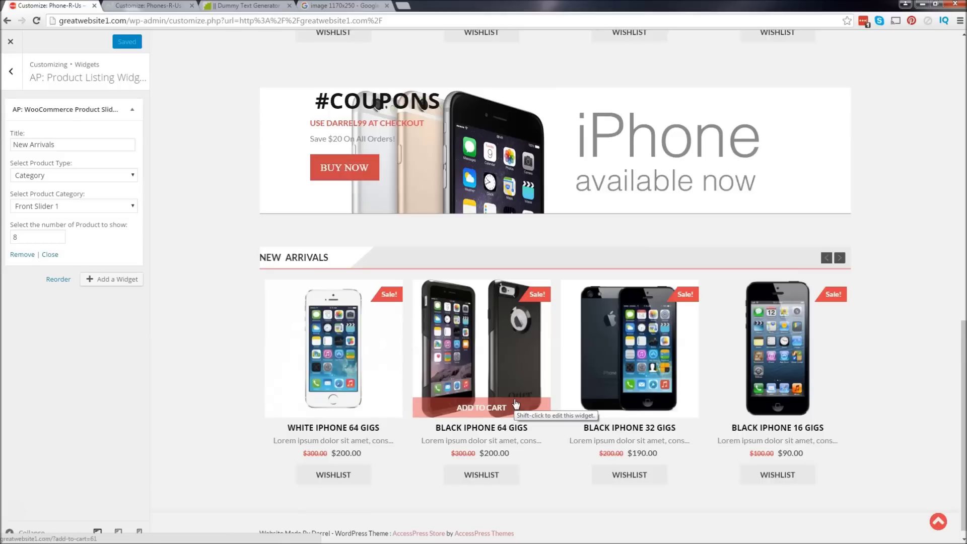
{"action": "scroll", "coordinate": [516, 404], "scroll_direction": "up", "scroll_amount": 6}
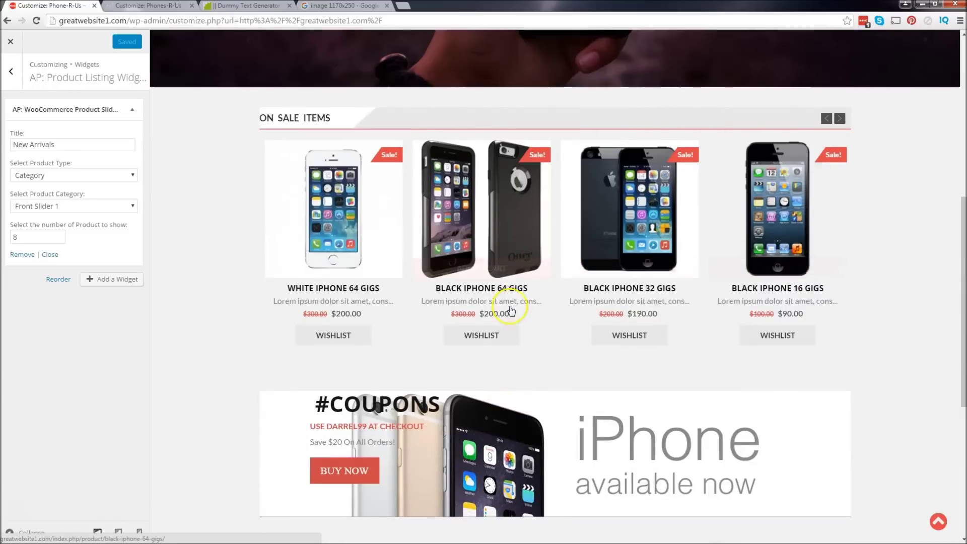
{"action": "scroll", "coordinate": [378, 335], "scroll_direction": "down", "scroll_amount": 6}
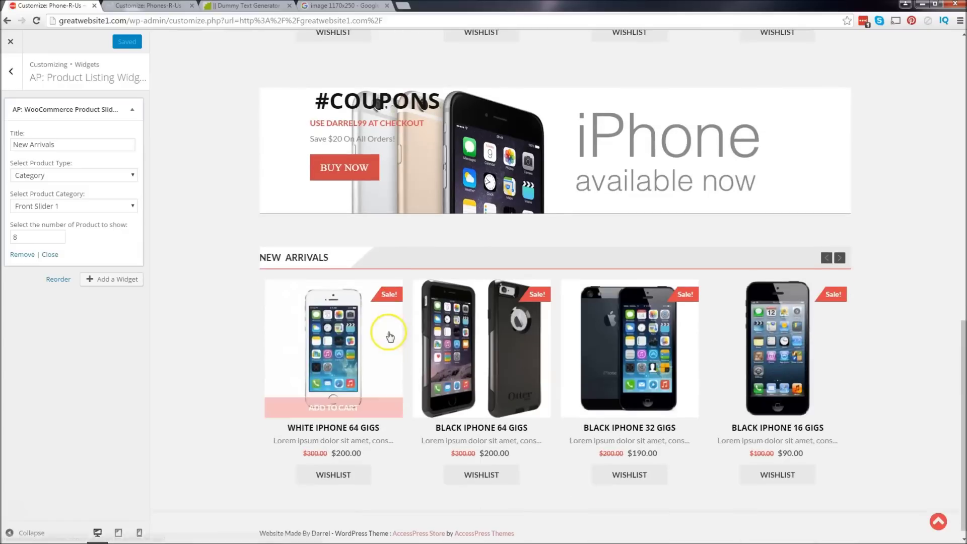
{"action": "scroll", "coordinate": [387, 337], "scroll_direction": "up", "scroll_amount": 6}
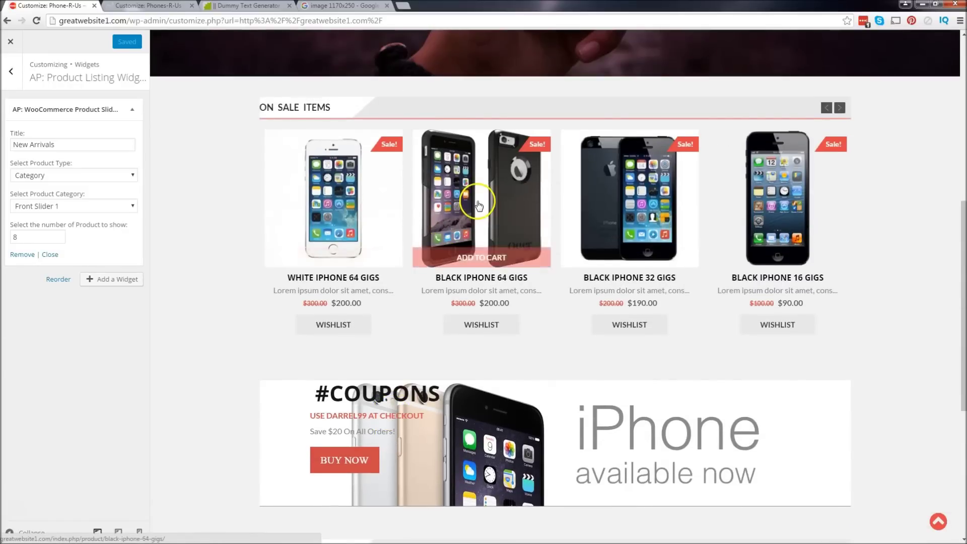
{"action": "scroll", "coordinate": [554, 281], "scroll_direction": "down", "scroll_amount": 3}
Switch to the Phones-R-Us reference customizer and scroll to its video section.
{"action": "scroll", "coordinate": [548, 322], "scroll_direction": "down", "scroll_amount": 3}
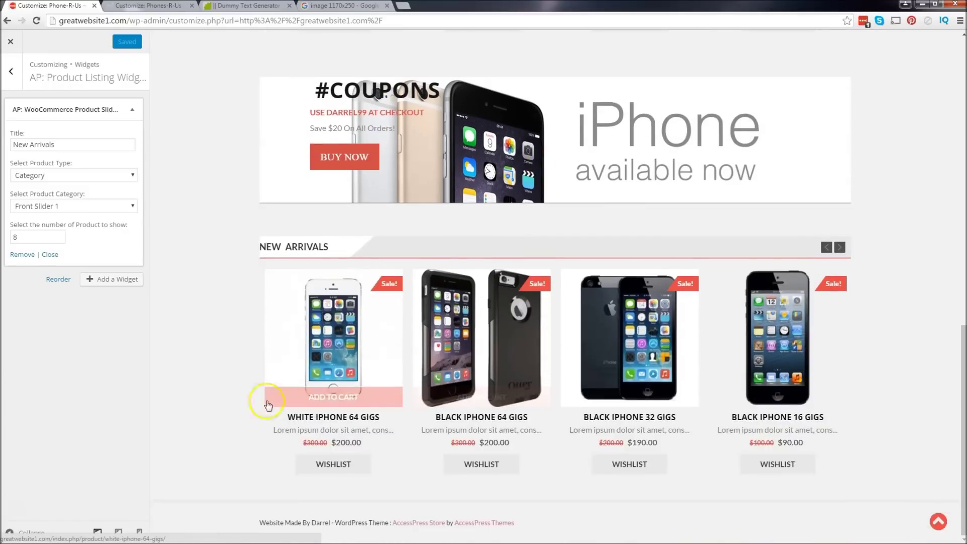
{"action": "key", "text": "ctrl+Tab"}
{"action": "scroll", "coordinate": [370, 216], "scroll_direction": "down", "scroll_amount": 7}
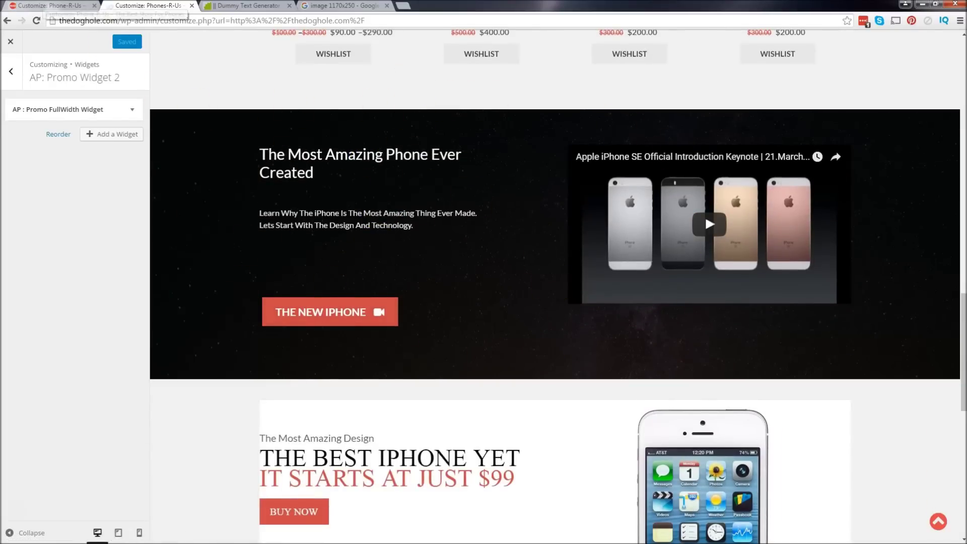
Open the AP: Video Call to Action area in both the reference and greatwebsite1 customizers.
{"action": "left_click", "coordinate": [11, 73]}
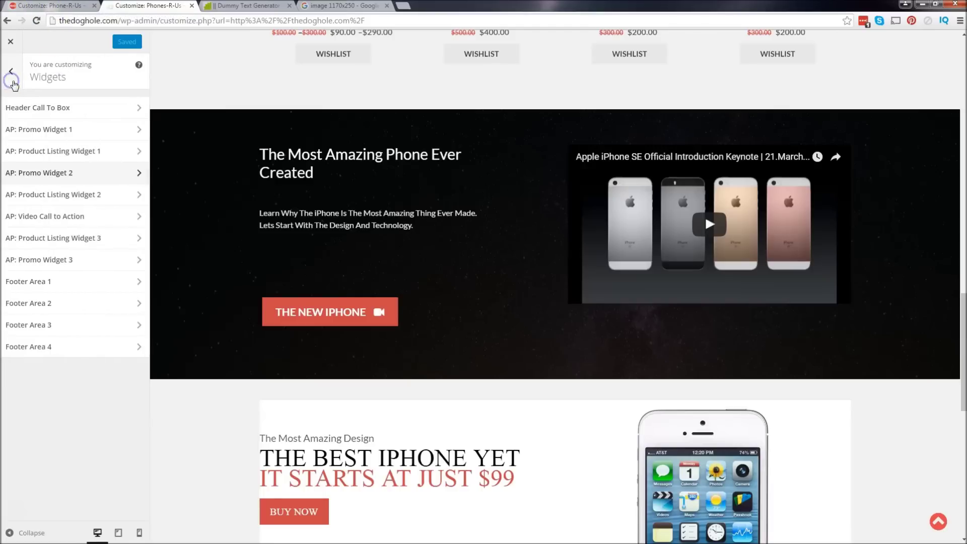
{"action": "left_click", "coordinate": [36, 217]}
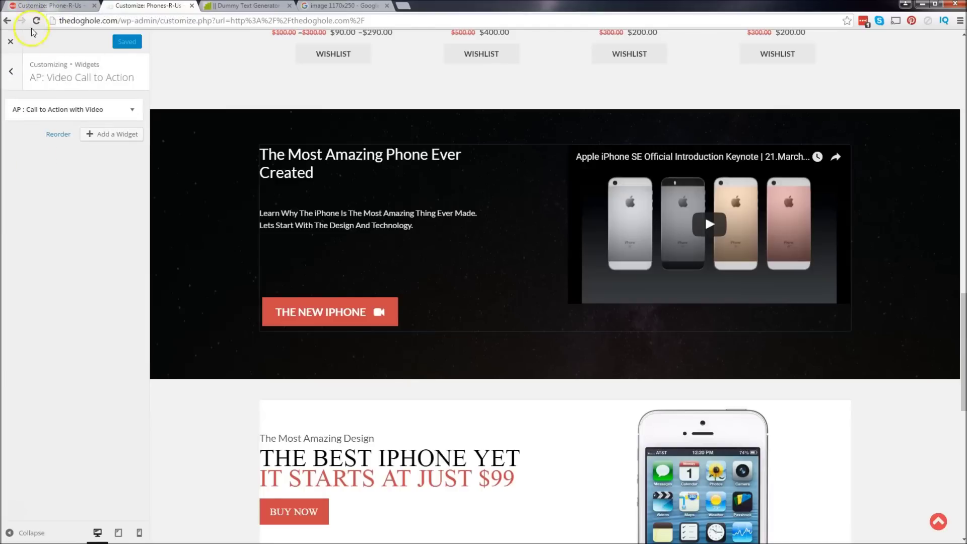
{"action": "left_click", "coordinate": [35, 6]}
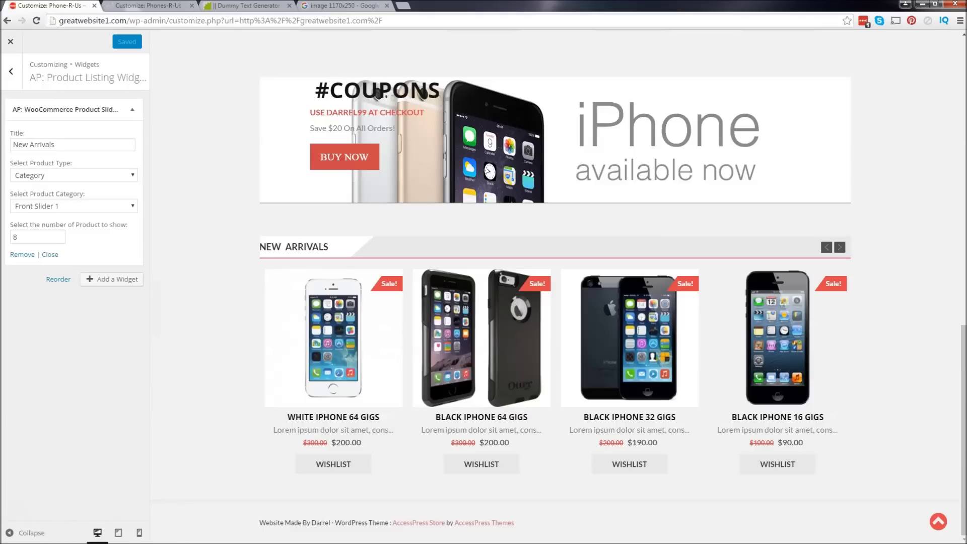
{"action": "left_click", "coordinate": [10, 72]}
{"action": "left_click", "coordinate": [44, 217]}
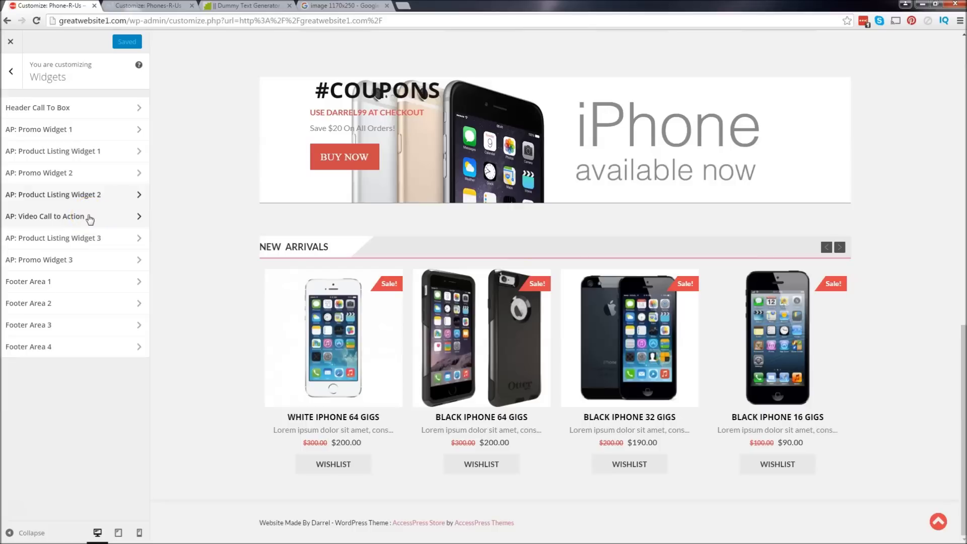
{"action": "left_click", "coordinate": [91, 217]}
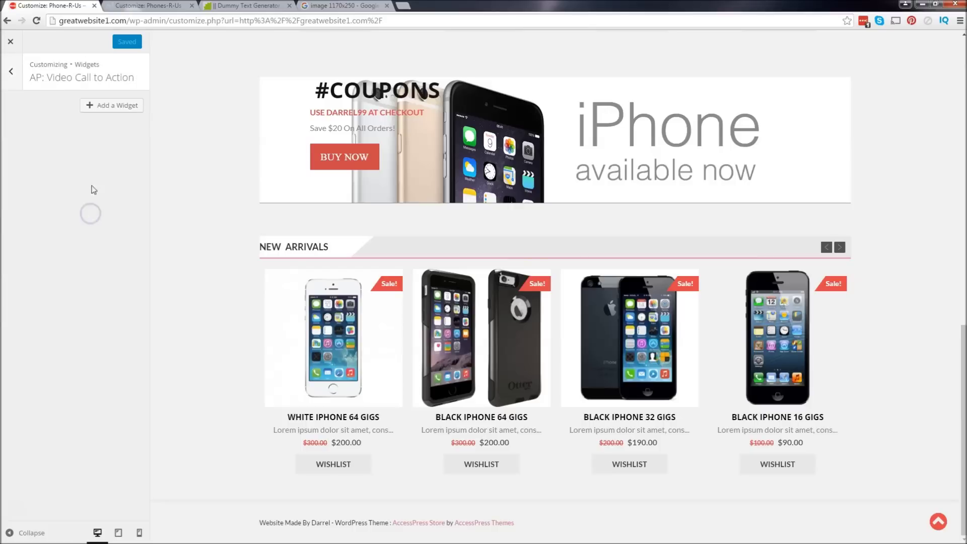
Add an AP : Call to Action with Video widget titled 'The Most Amazing Phone Ever Created'.
{"action": "left_click", "coordinate": [106, 106]}
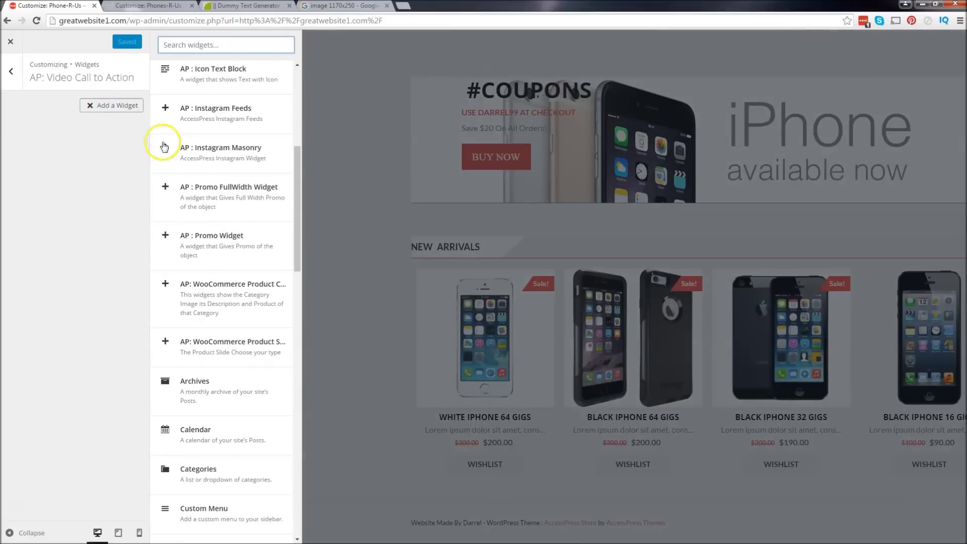
{"action": "left_click_drag", "start_coordinate": [300, 221], "coordinate": [300, 173]}
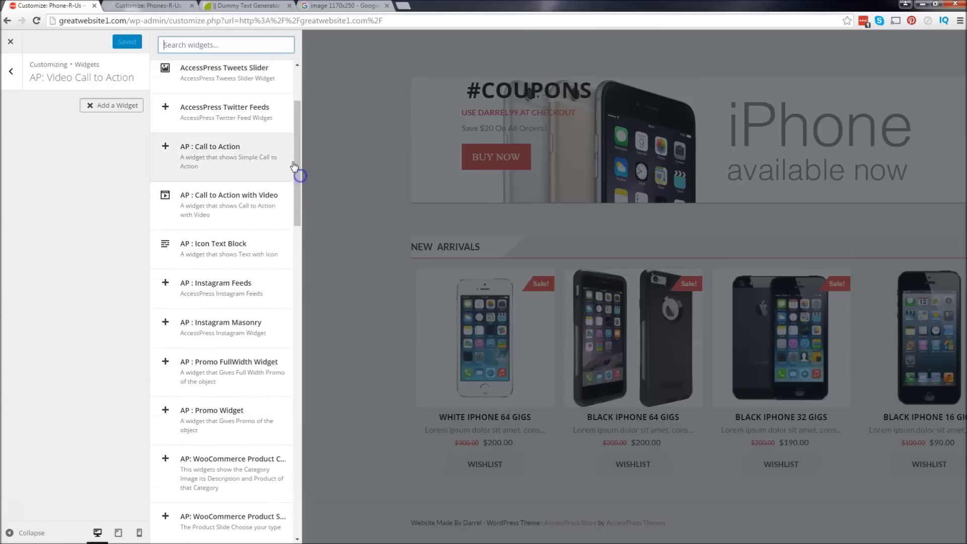
{"action": "left_click", "coordinate": [230, 209]}
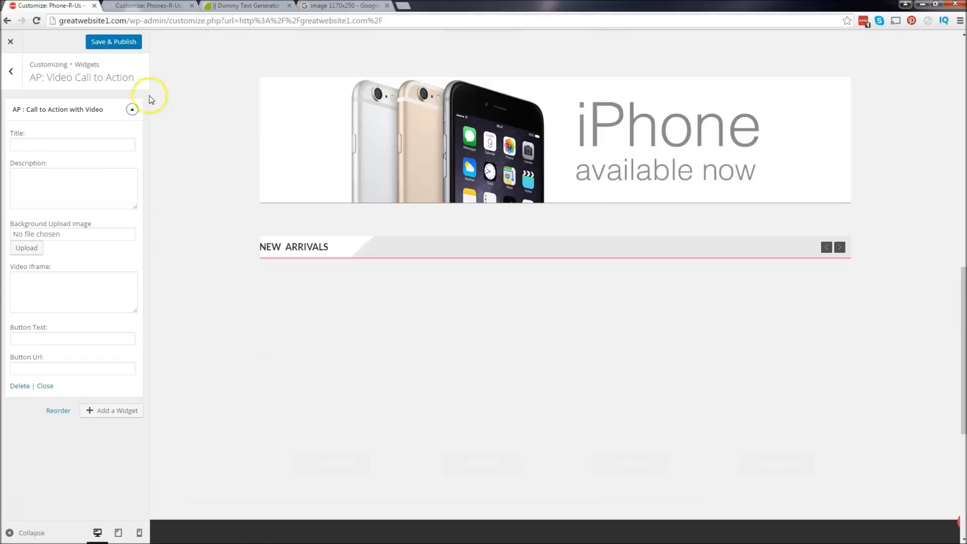
{"action": "left_click", "coordinate": [80, 143]}
{"action": "type", "text": "The Most Amazing Phone Ever Created"}
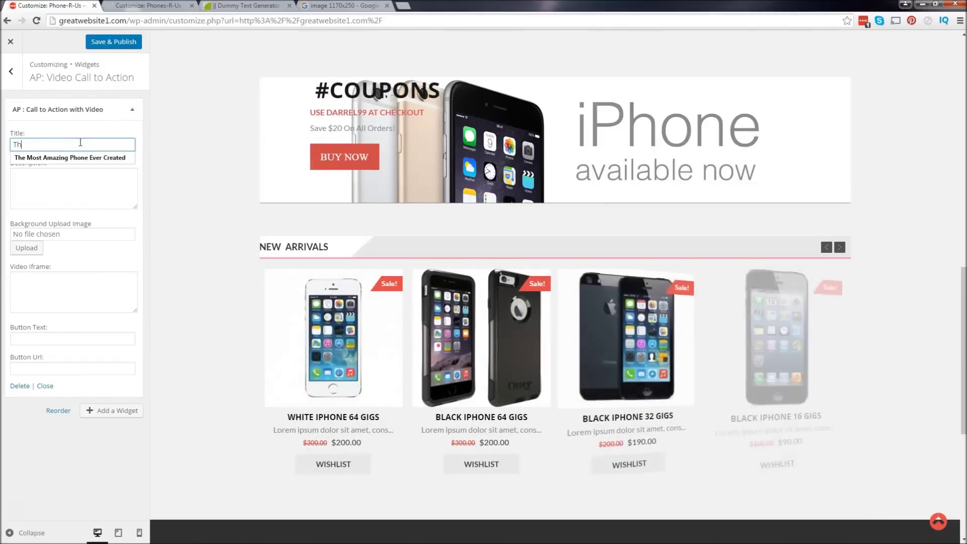
{"action": "key", "text": "Down"}
{"action": "key", "text": "Return"}
{"action": "key", "text": "Tab"}
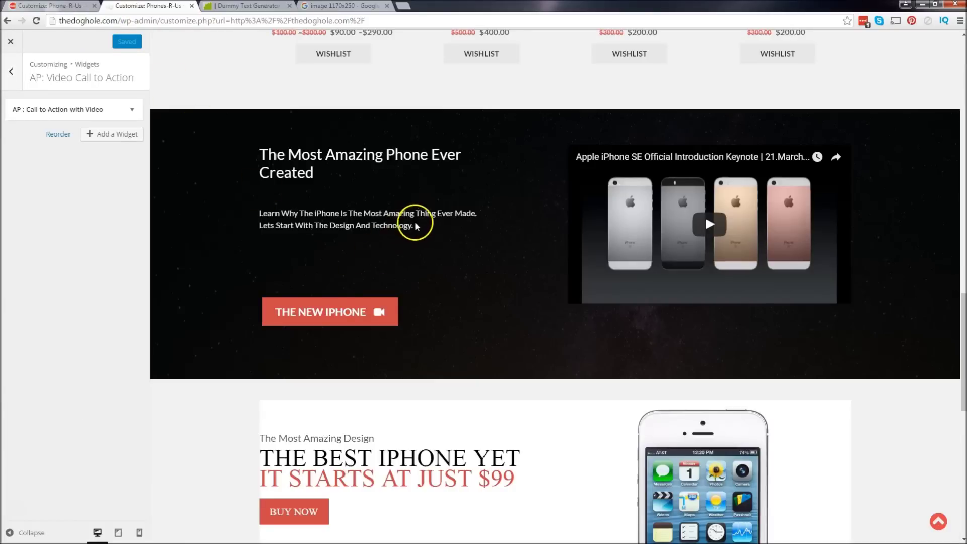
Paste the reference site's iPhone paragraph into the widget's Description.
{"action": "left_click_drag", "start_coordinate": [403, 224], "coordinate": [268, 215]}
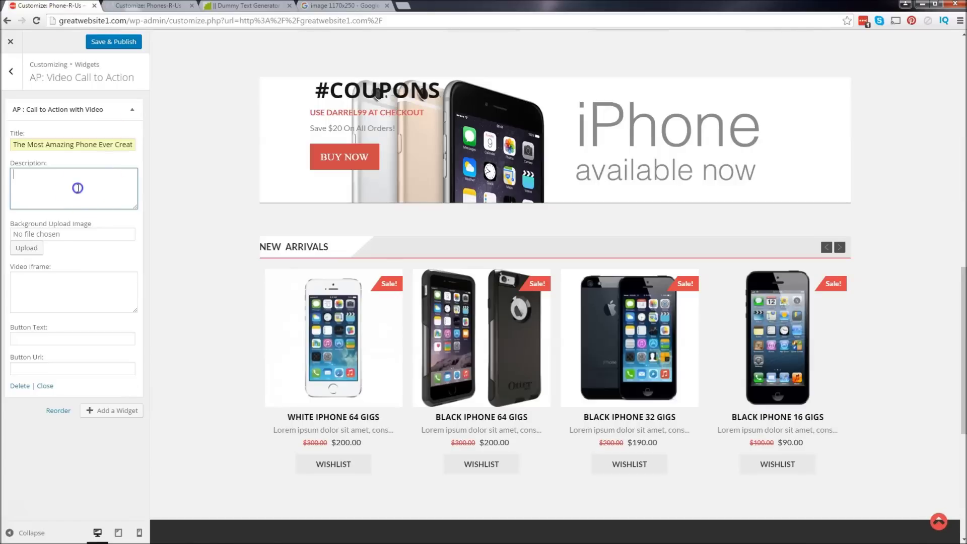
{"action": "type", "text": "Learn Why The iPhone Is The Most Amazing Thing Ever Made. Lets Start With The Design And Technology."}
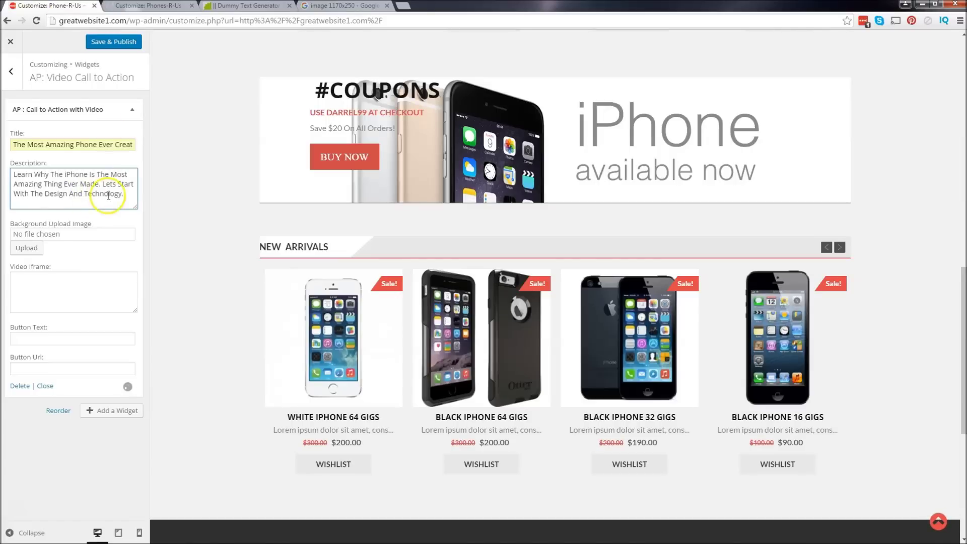
{"action": "left_click", "coordinate": [143, 6]}
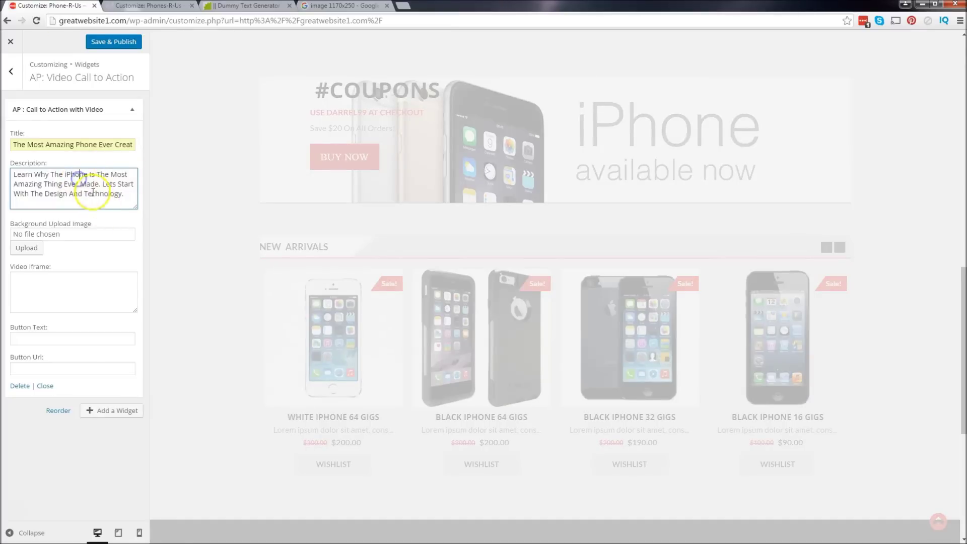
{"action": "left_click", "coordinate": [80, 234]}
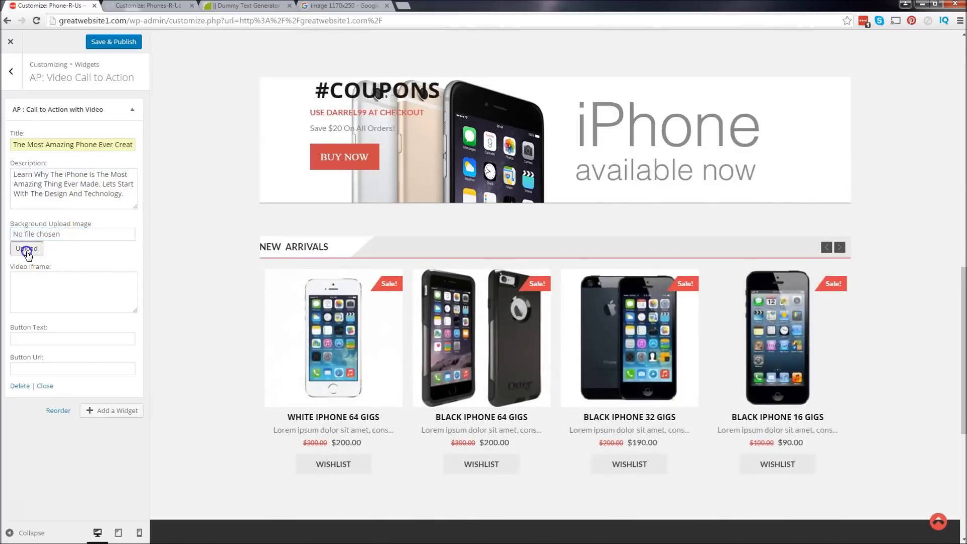
{"action": "left_click", "coordinate": [27, 249]}
{"action": "left_click", "coordinate": [41, 79]}
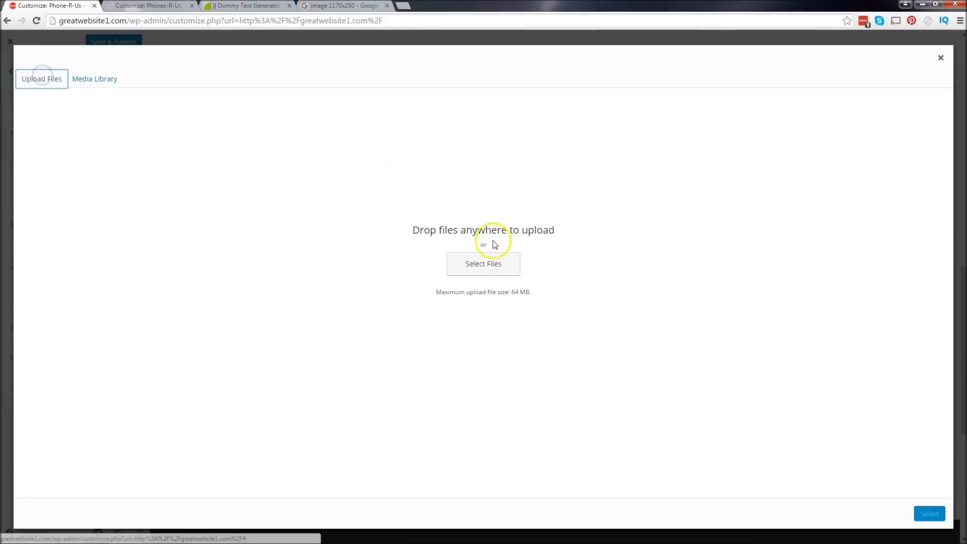
{"action": "left_click", "coordinate": [486, 265]}
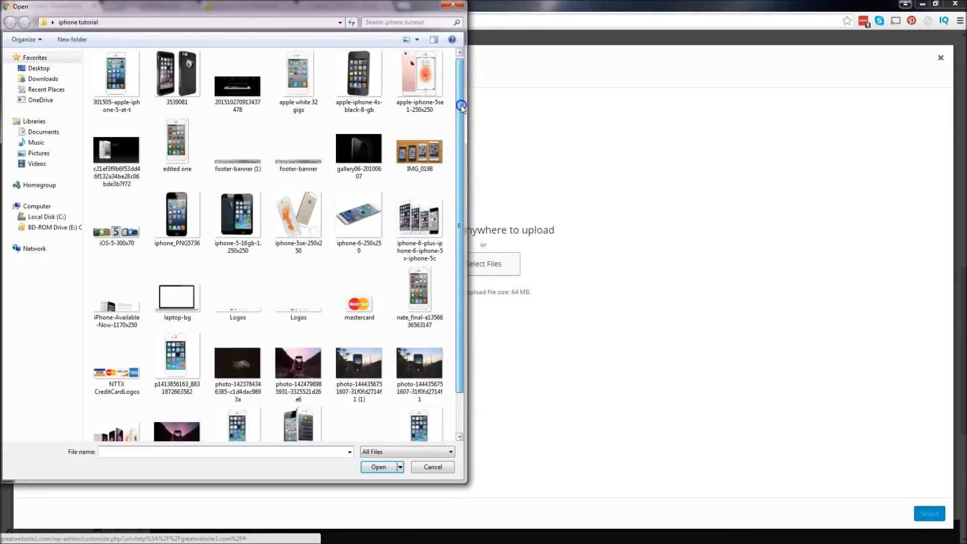
{"action": "left_click_drag", "start_coordinate": [459, 101], "coordinate": [462, 153]}
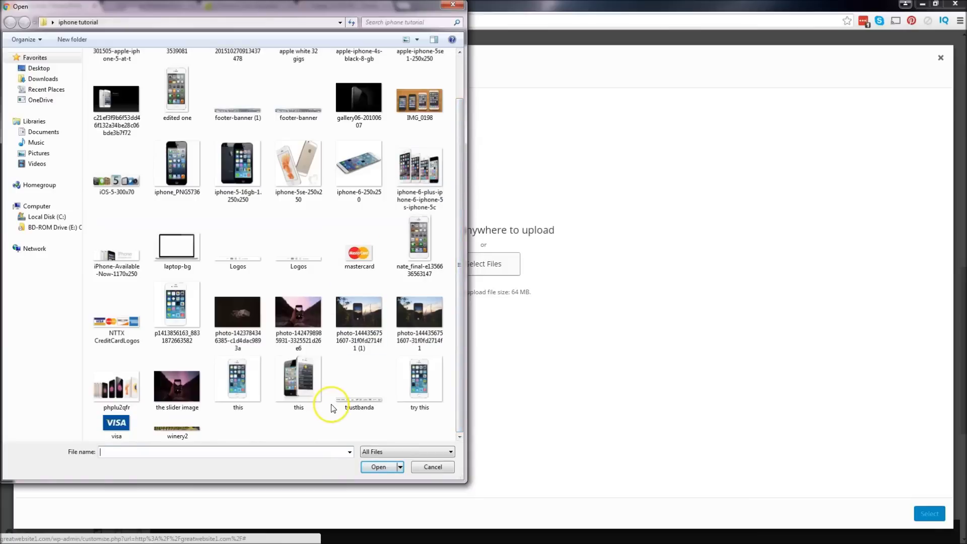
{"action": "left_click", "coordinate": [310, 236]}
{"action": "scroll", "coordinate": [313, 237], "scroll_direction": "up", "scroll_amount": 1}
{"action": "left_click", "coordinate": [351, 173]}
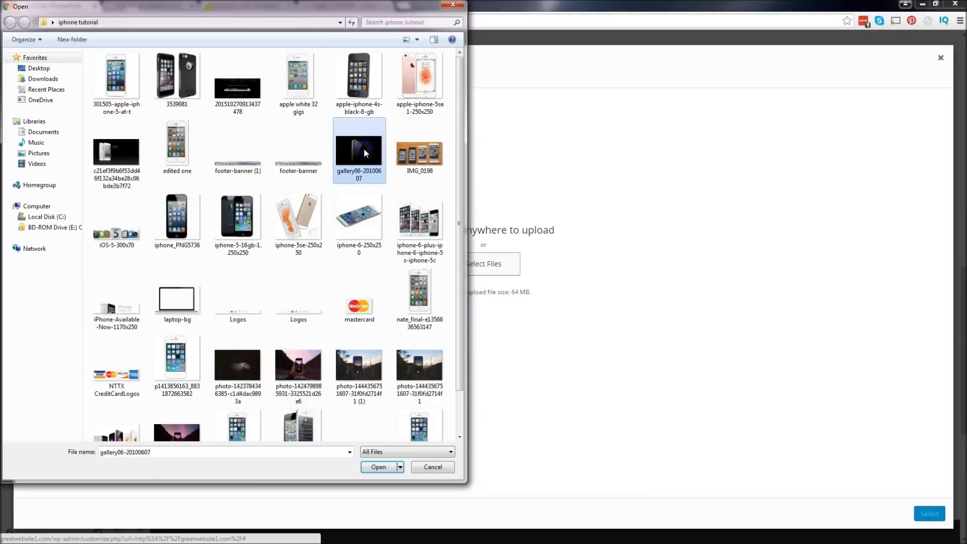
{"action": "scroll", "coordinate": [371, 313], "scroll_direction": "down", "scroll_amount": 1}
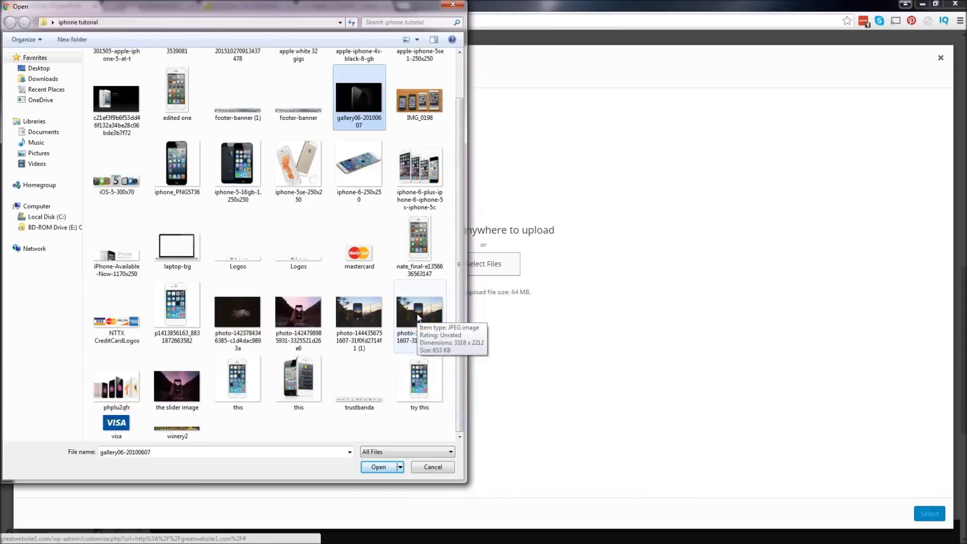
{"action": "scroll", "coordinate": [418, 70], "scroll_direction": "up", "scroll_amount": 1}
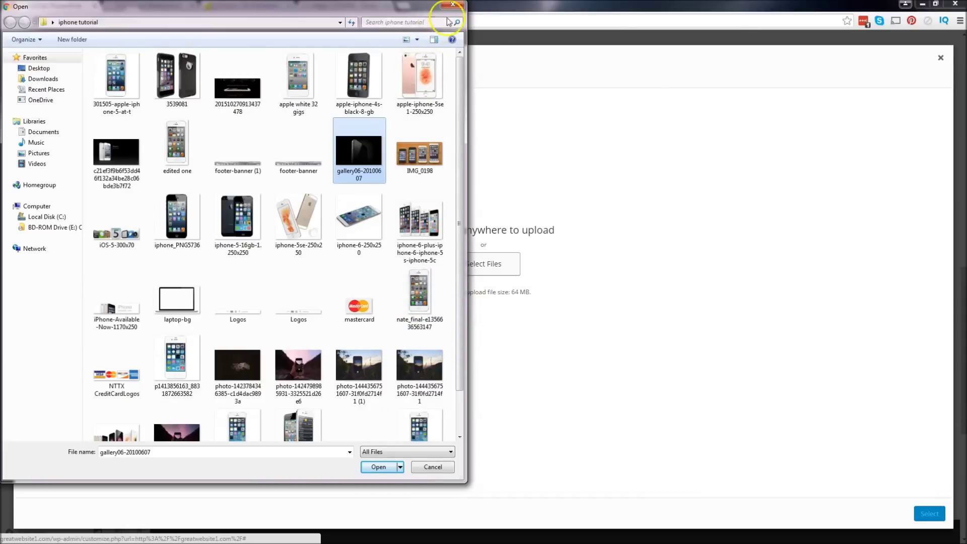
{"action": "left_click", "coordinate": [453, 4]}
{"action": "left_click", "coordinate": [929, 68]}
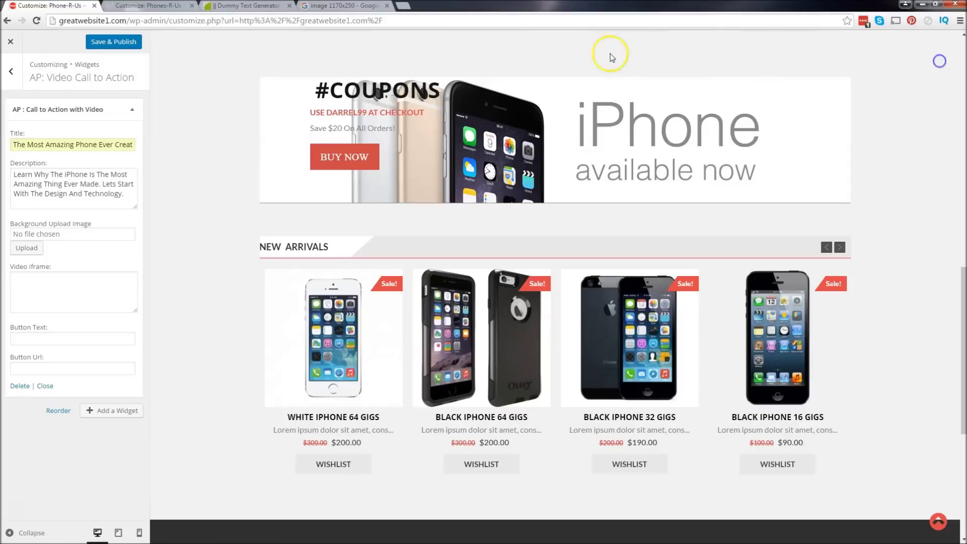
{"action": "left_click", "coordinate": [404, 6]}
Search Unsplash for night sky photos and browse the results.
{"action": "type", "text": "unsplash.com"}
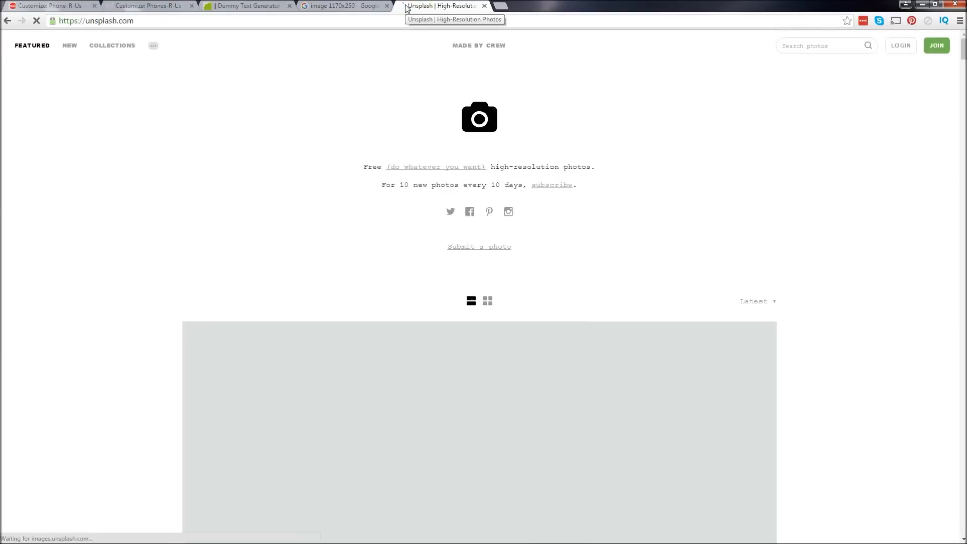
{"action": "mouse_move", "coordinate": [962, 36]}
{"action": "left_mouse_down"}
{"action": "mouse_move", "coordinate": [962, 235]}
{"action": "mouse_move", "coordinate": [964, 43]}
{"action": "left_mouse_up"}
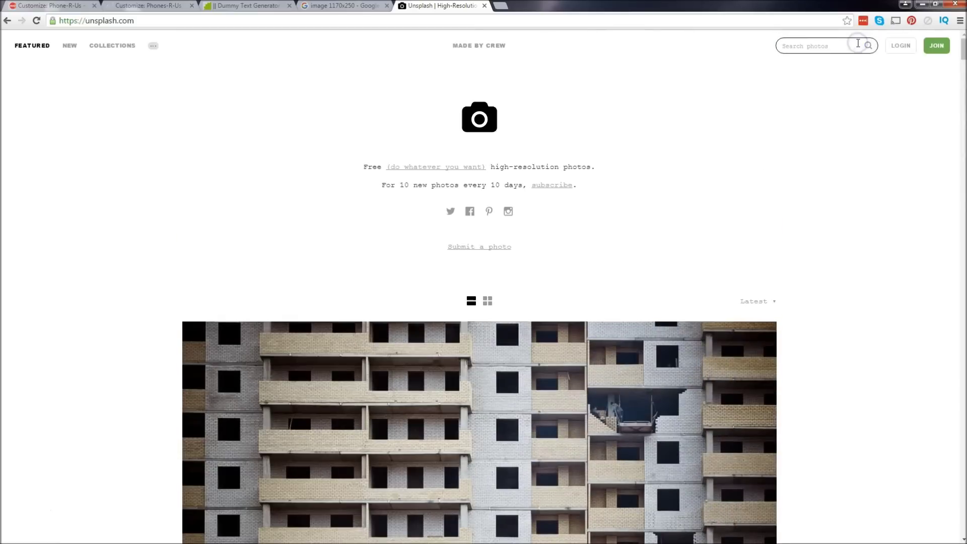
{"action": "key", "text": "Return"}
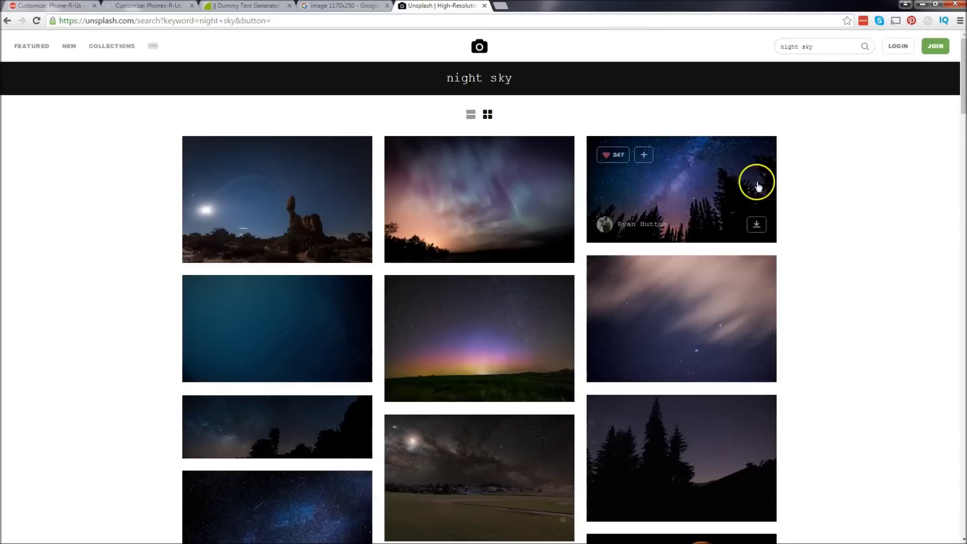
{"action": "scroll", "coordinate": [755, 190], "scroll_direction": "down", "scroll_amount": 7}
{"action": "scroll", "coordinate": [790, 277], "scroll_direction": "down", "scroll_amount": 7}
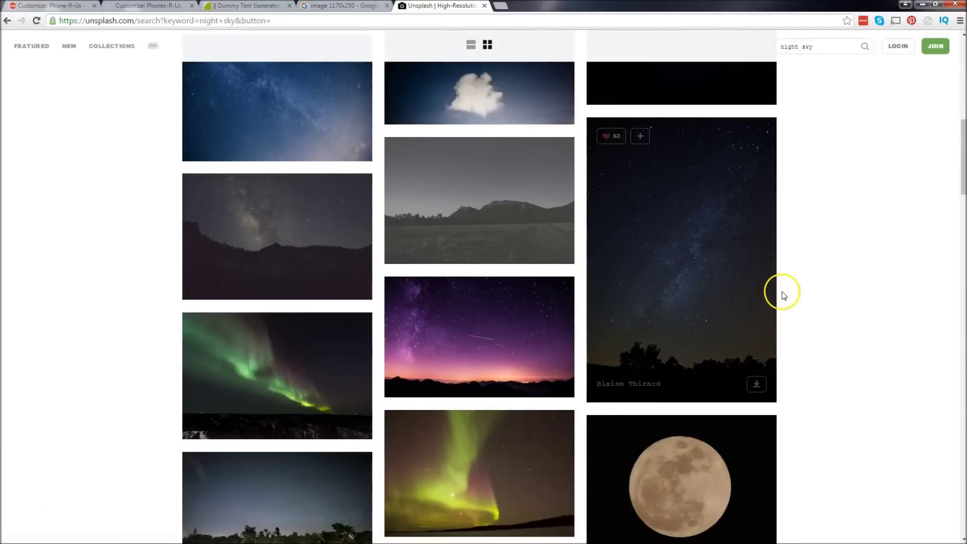
{"action": "scroll", "coordinate": [786, 292], "scroll_direction": "down", "scroll_amount": 12}
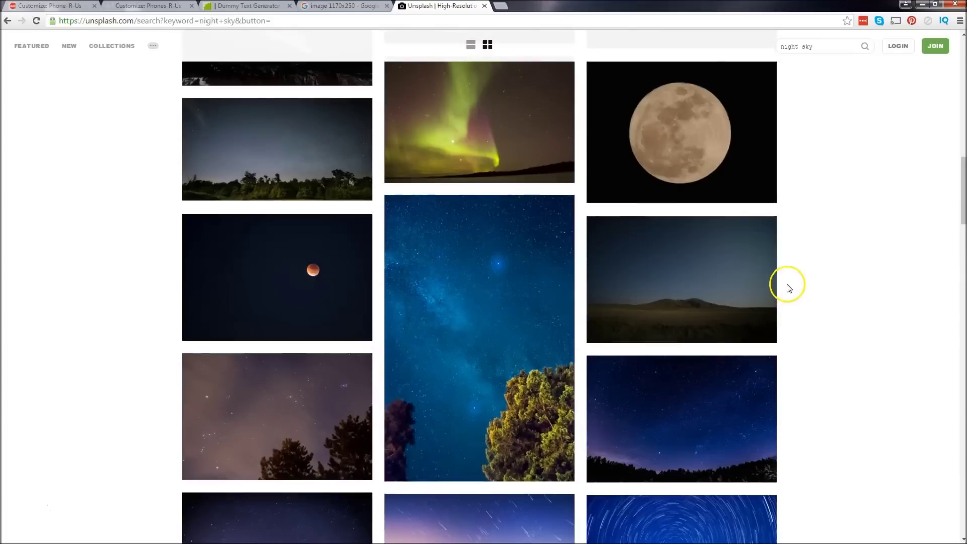
{"action": "scroll", "coordinate": [788, 284], "scroll_direction": "down", "scroll_amount": 11}
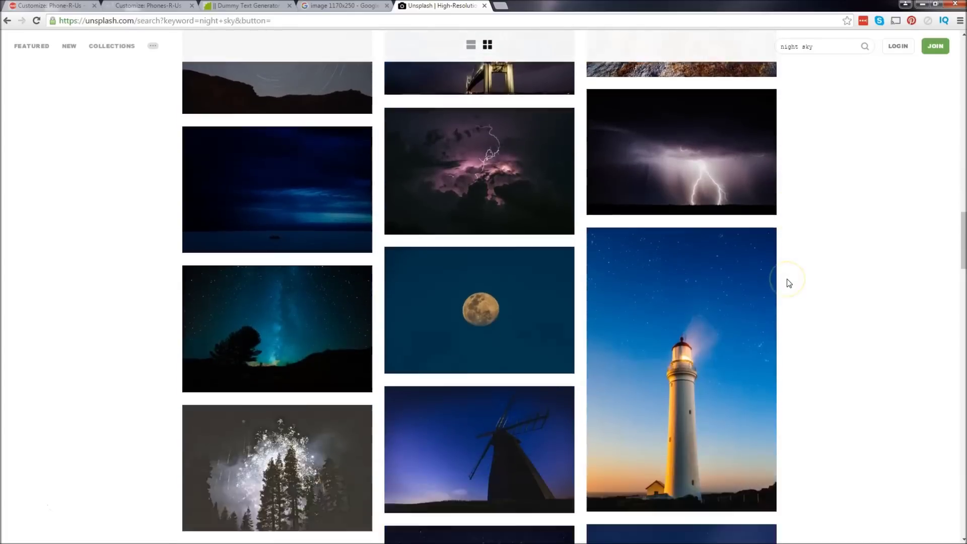
{"action": "scroll", "coordinate": [658, 304], "scroll_direction": "down", "scroll_amount": 9}
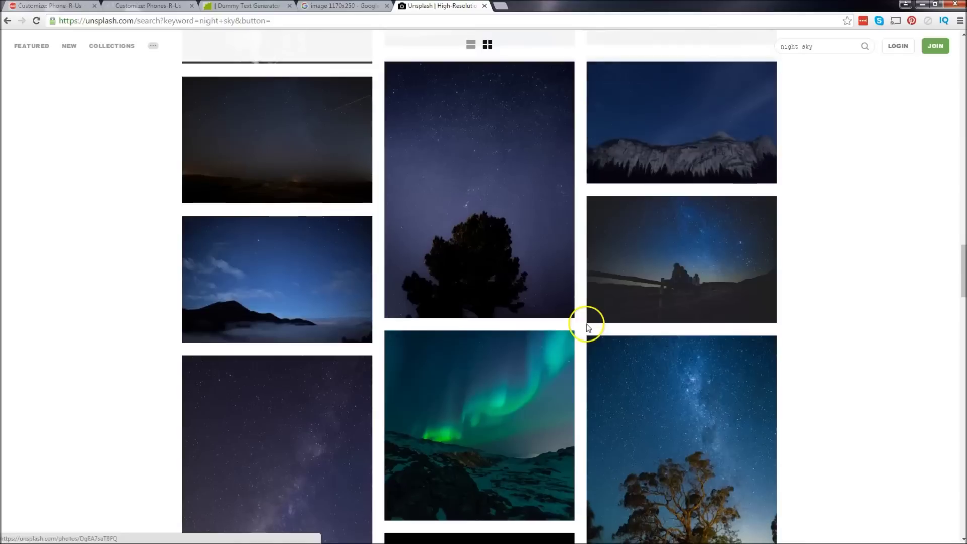
{"action": "scroll", "coordinate": [587, 328], "scroll_direction": "down", "scroll_amount": 10}
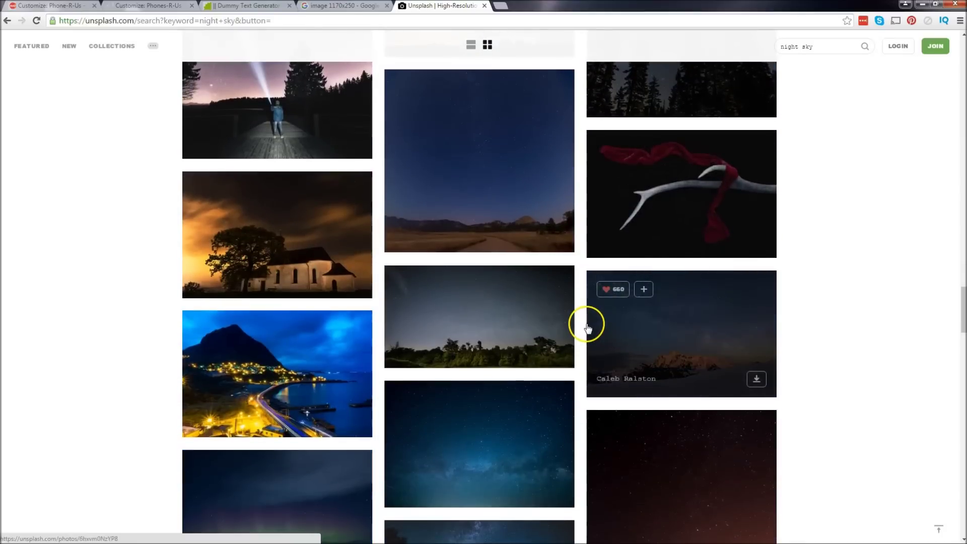
{"action": "scroll", "coordinate": [588, 328], "scroll_direction": "down", "scroll_amount": 10}
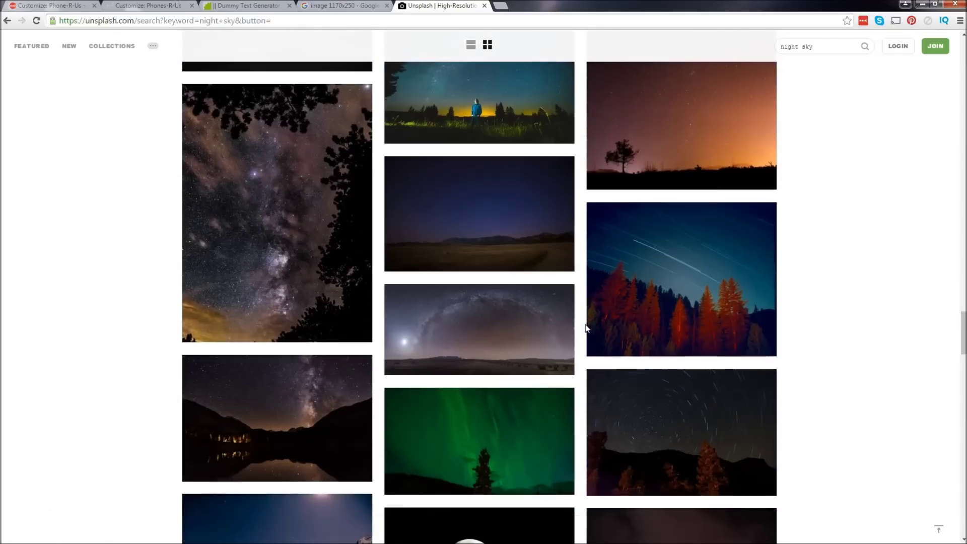
Save the full-size dark-blue starry mountain photo into the iphone tutorial folder.
{"action": "left_click", "coordinate": [509, 209]}
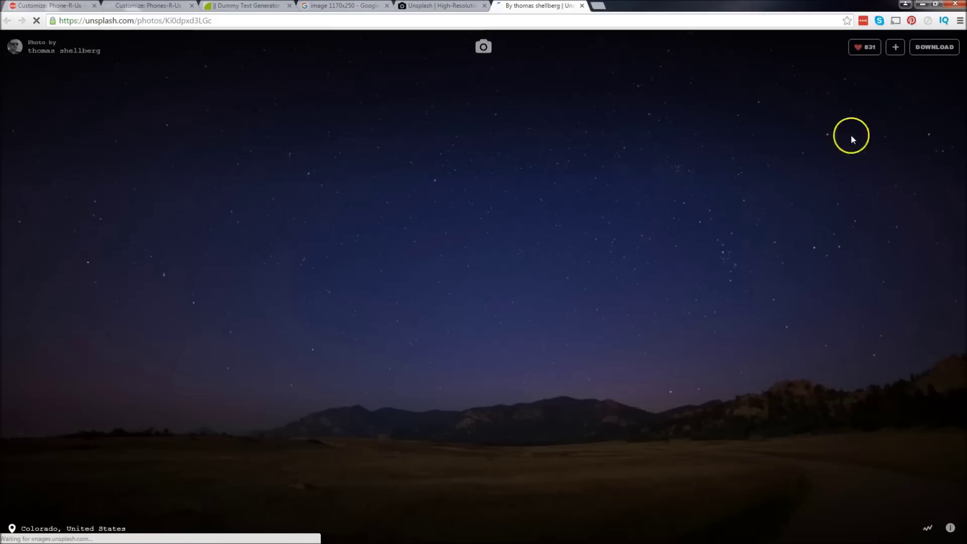
{"action": "left_click", "coordinate": [936, 51]}
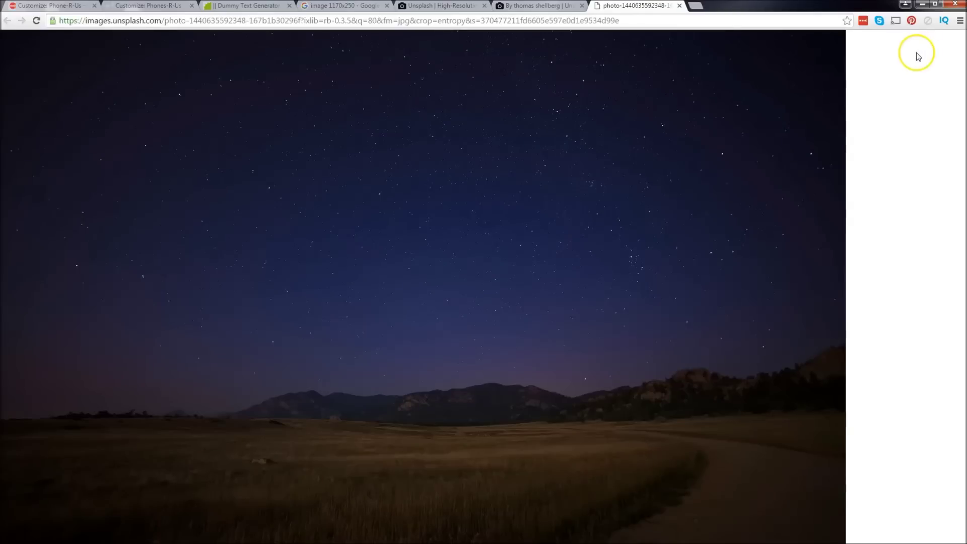
{"action": "right_click", "coordinate": [378, 261]}
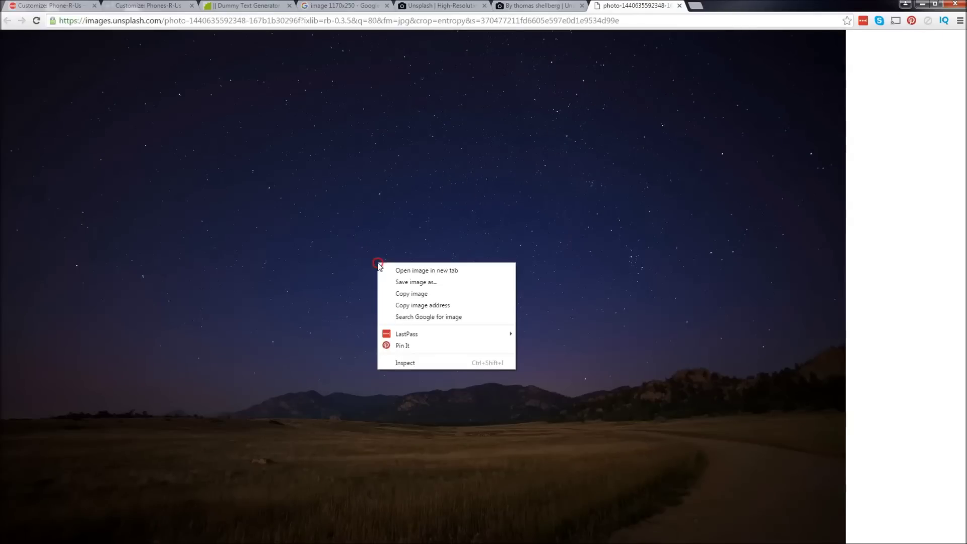
{"action": "left_click", "coordinate": [400, 279]}
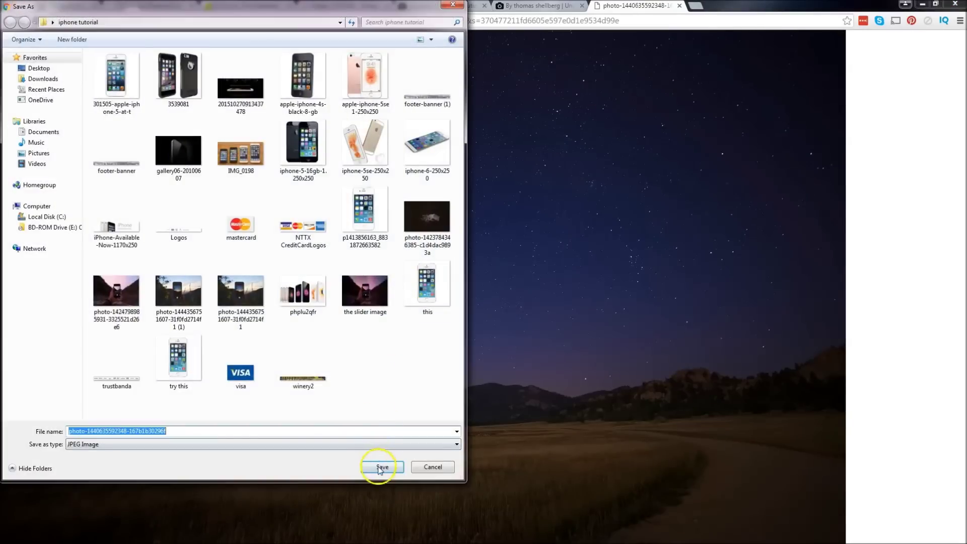
{"action": "left_click", "coordinate": [382, 467]}
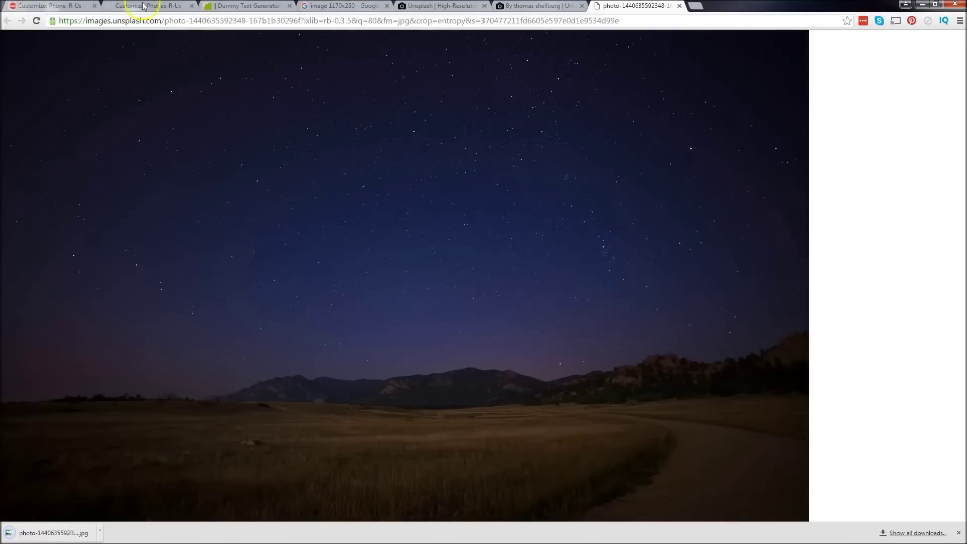
Upload the night-sky photo and set it as the Video Call to Action widget's background image.
{"action": "left_click", "coordinate": [50, 6]}
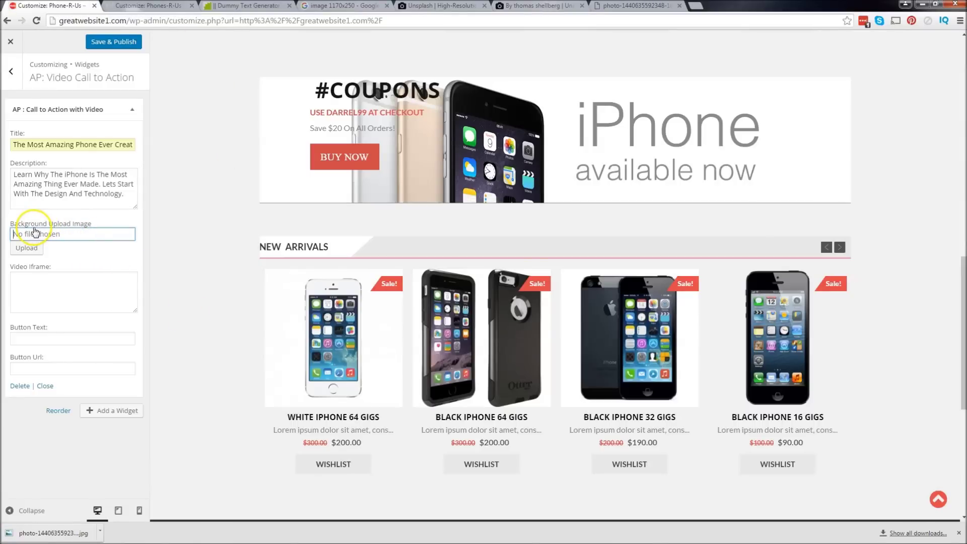
{"action": "left_click", "coordinate": [28, 248]}
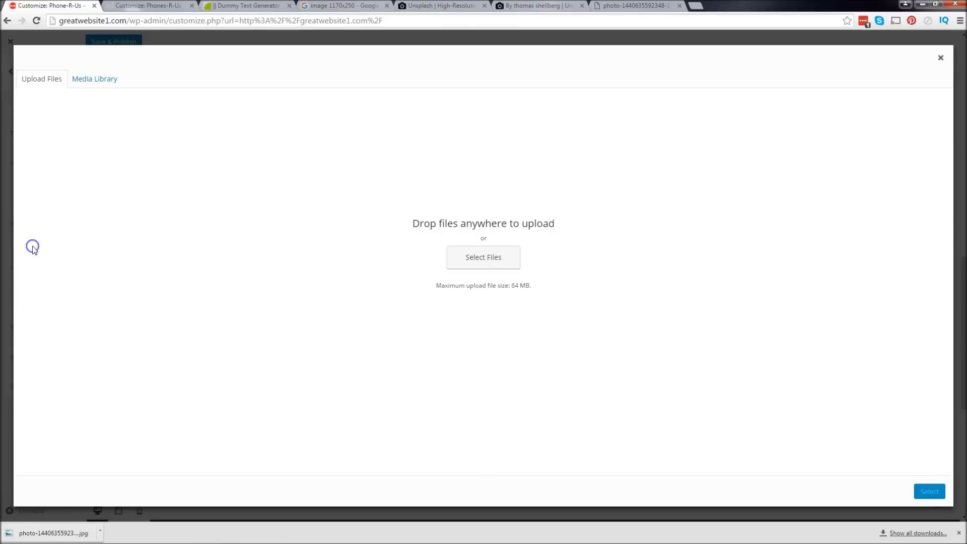
{"action": "left_click", "coordinate": [470, 262]}
{"action": "scroll", "coordinate": [463, 153], "scroll_direction": "down", "scroll_amount": 2}
{"action": "double_click", "coordinate": [360, 318]}
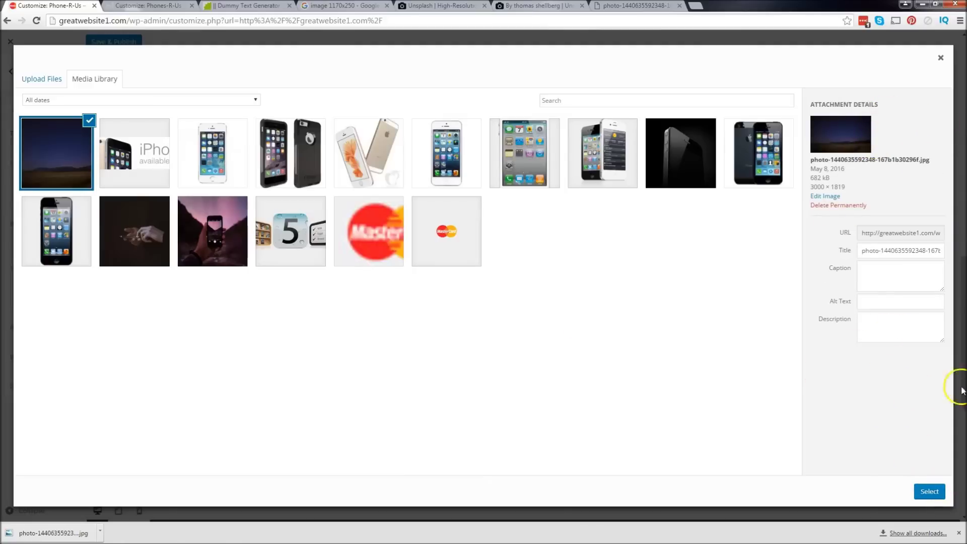
{"action": "left_click", "coordinate": [923, 493]}
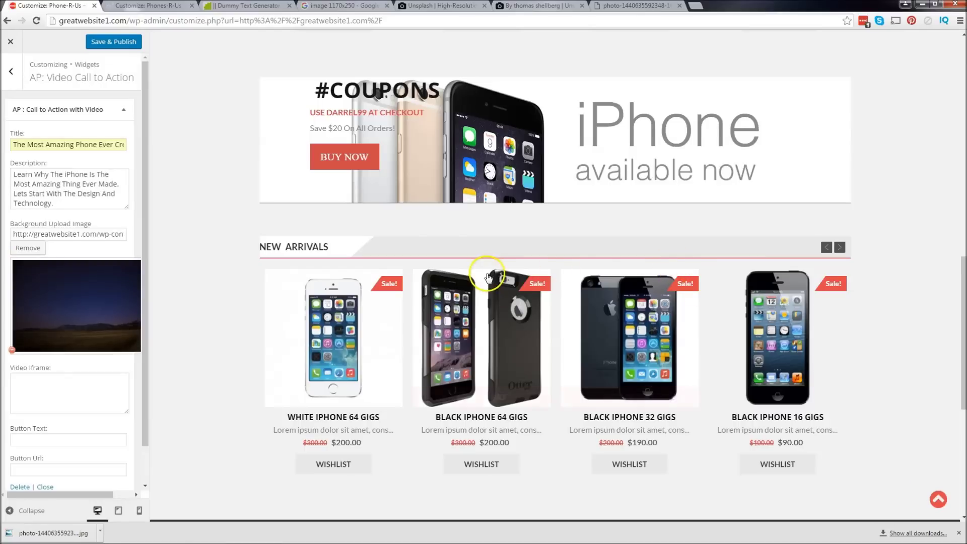
{"action": "scroll", "coordinate": [368, 346], "scroll_direction": "down", "scroll_amount": 6}
{"action": "left_click", "coordinate": [64, 394]}
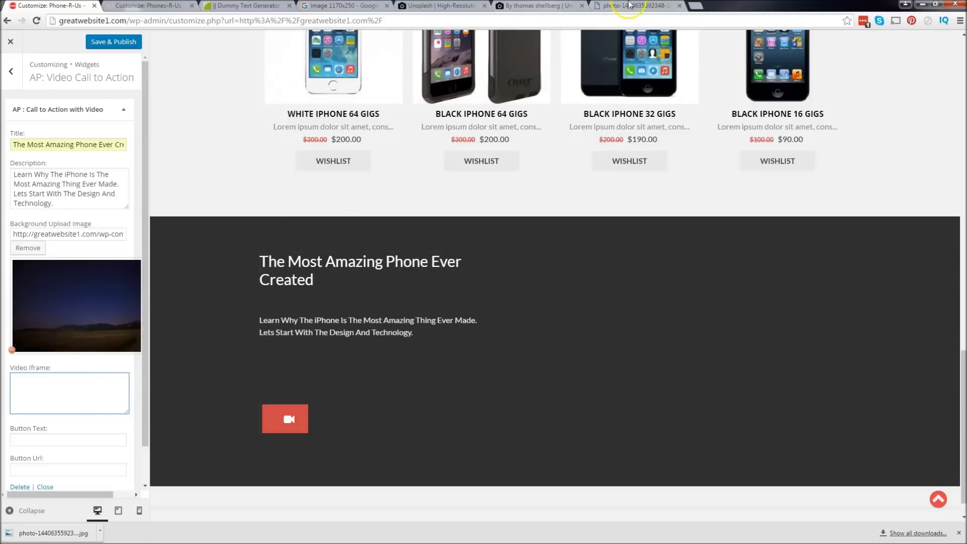
Open YouTube in a new tab and open the free eCommerce website tutorial video.
{"action": "left_click", "coordinate": [695, 6]}
{"action": "type", "text": "you"}
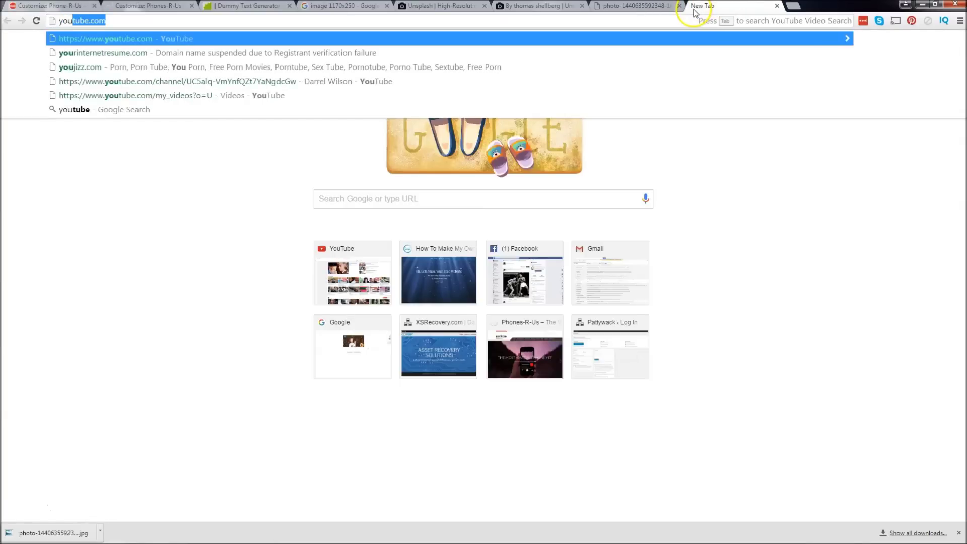
{"action": "key", "text": "Return"}
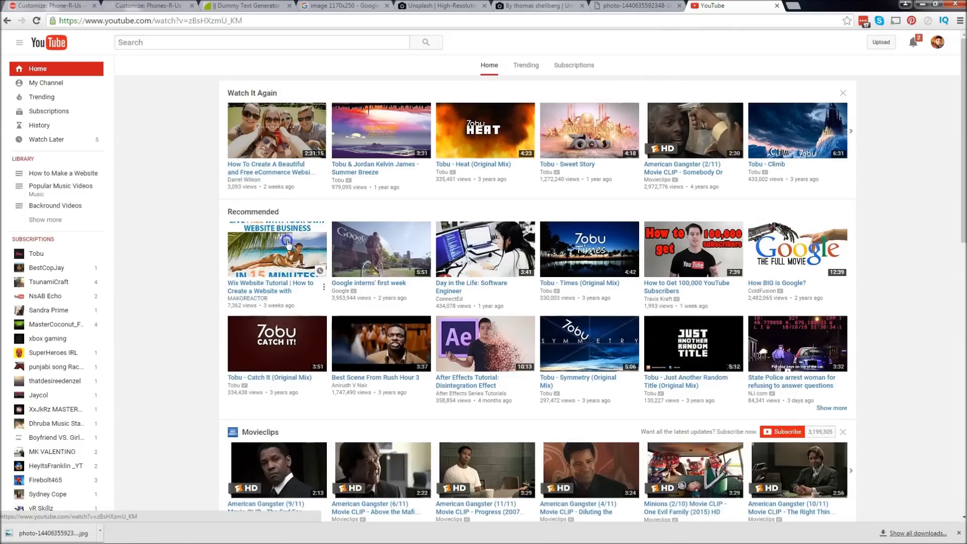
{"action": "left_click", "coordinate": [288, 244]}
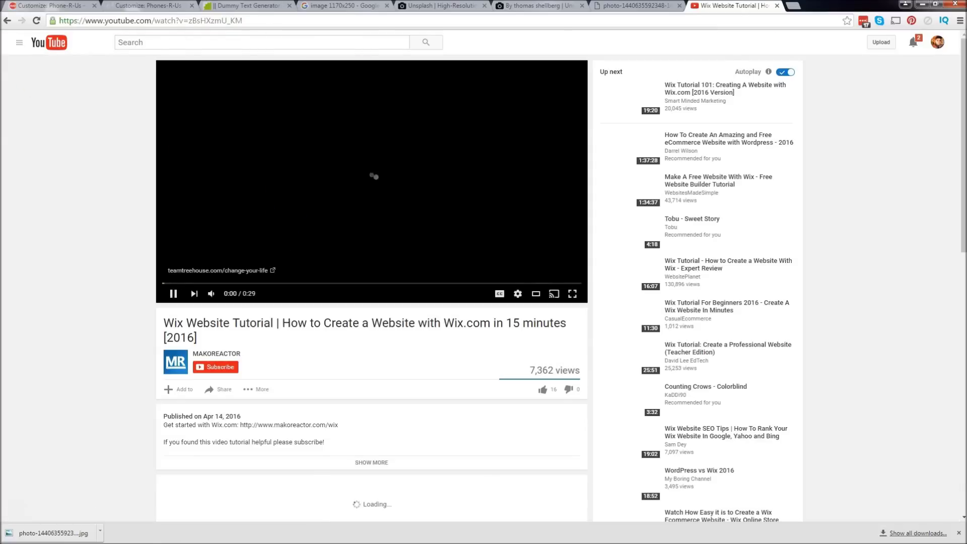
{"action": "left_click", "coordinate": [8, 21]}
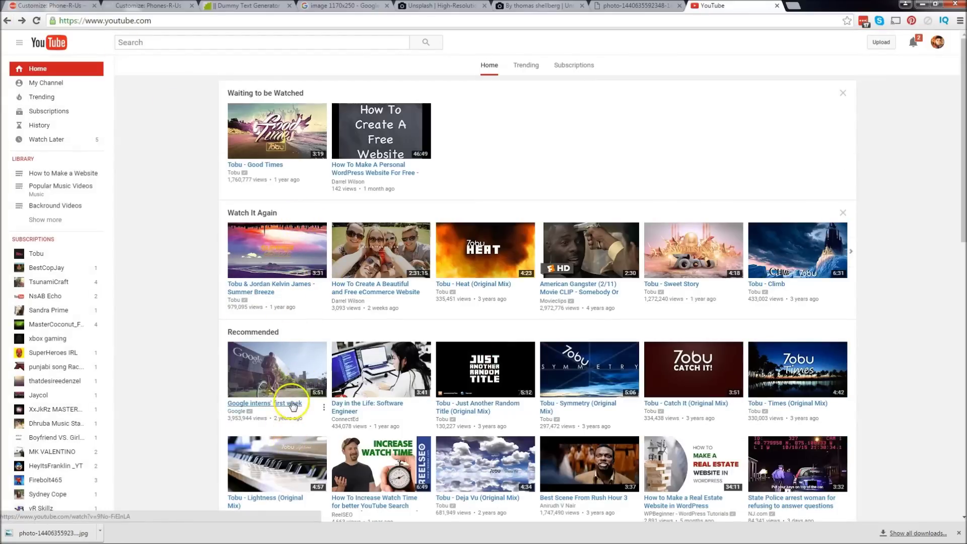
{"action": "scroll", "coordinate": [294, 398], "scroll_direction": "down", "scroll_amount": 3}
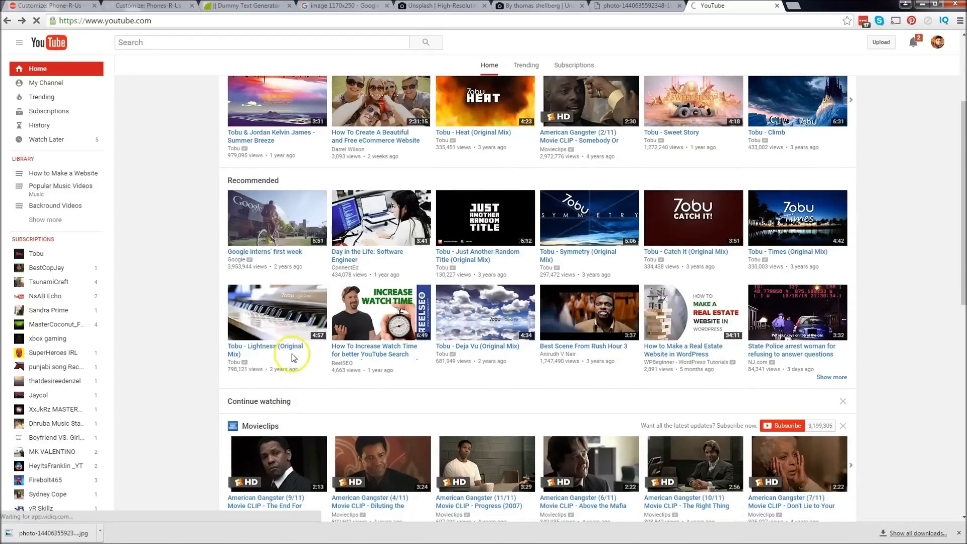
{"action": "scroll", "coordinate": [309, 327], "scroll_direction": "up", "scroll_amount": 3}
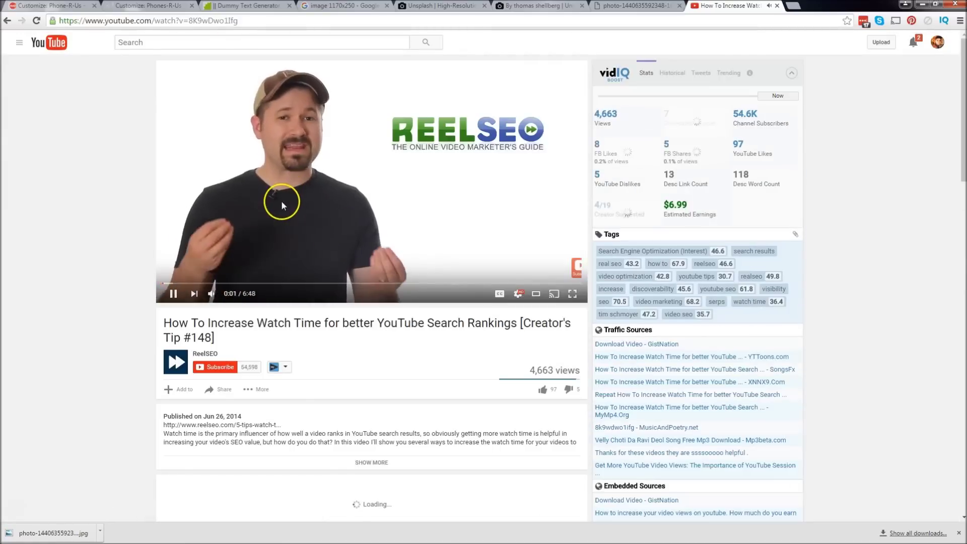
{"action": "left_click", "coordinate": [33, 42]}
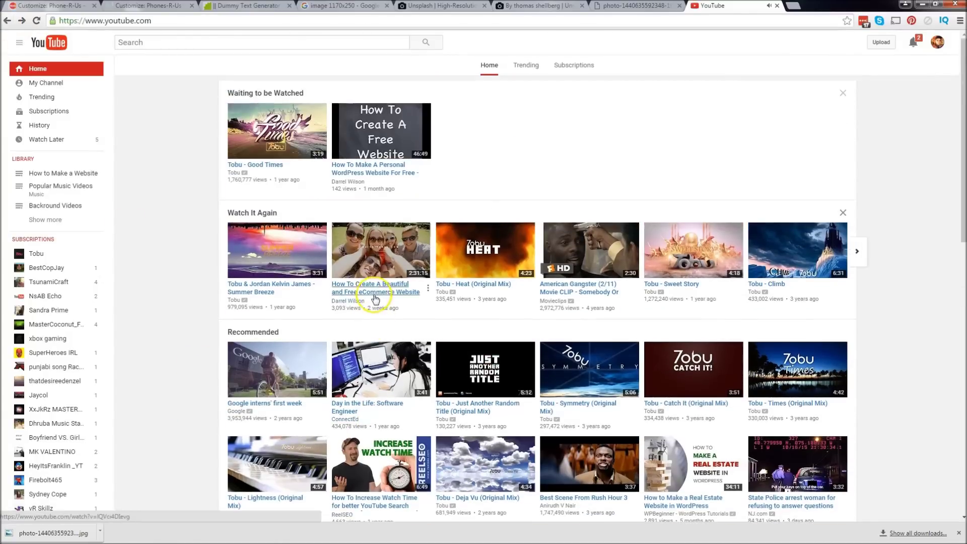
{"action": "left_click", "coordinate": [375, 297]}
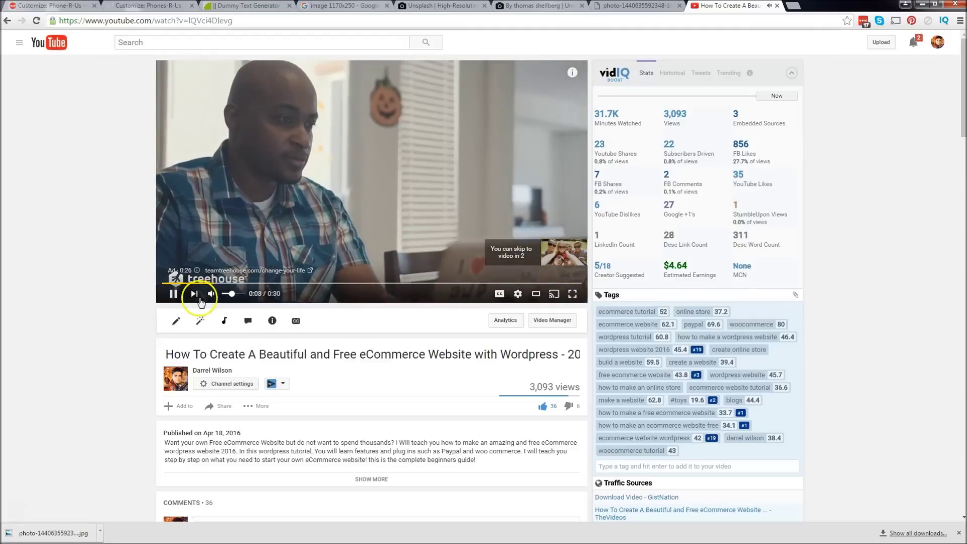
Pause the video and copy its iframe embed code from Share > Embed.
{"action": "left_click", "coordinate": [173, 293]}
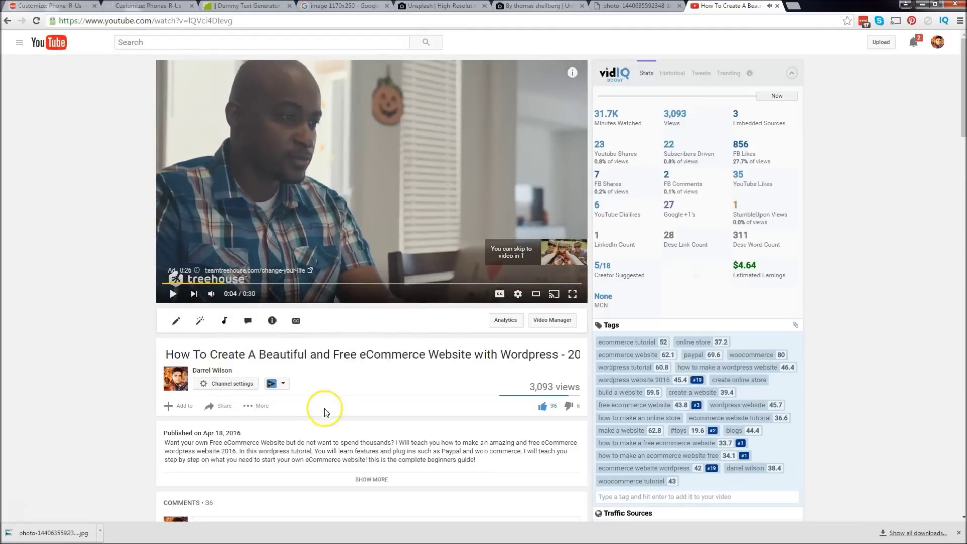
{"action": "scroll", "coordinate": [140, 402], "scroll_direction": "down", "scroll_amount": 1}
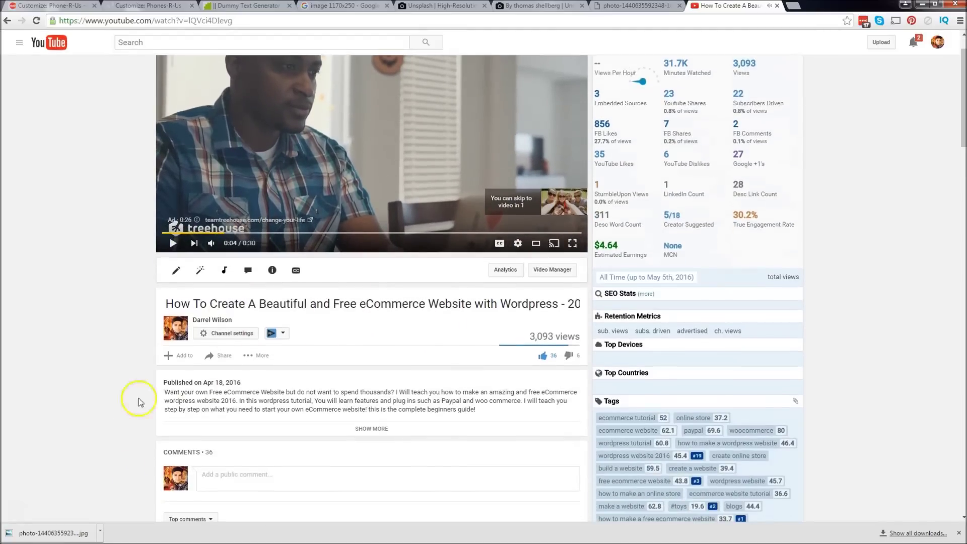
{"action": "left_click", "coordinate": [217, 355]}
{"action": "scroll", "coordinate": [222, 338], "scroll_direction": "down", "scroll_amount": 1}
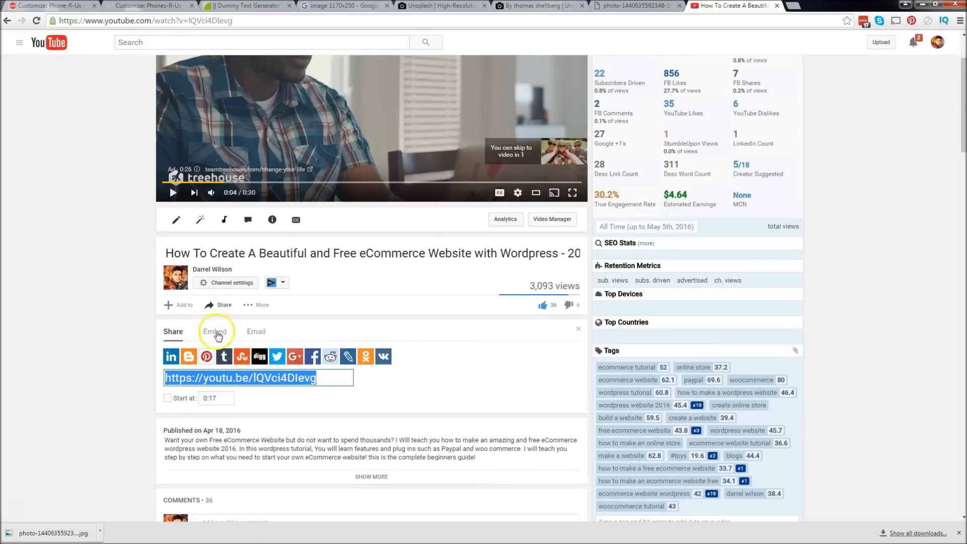
{"action": "left_click", "coordinate": [222, 333]}
{"action": "right_click", "coordinate": [285, 359]}
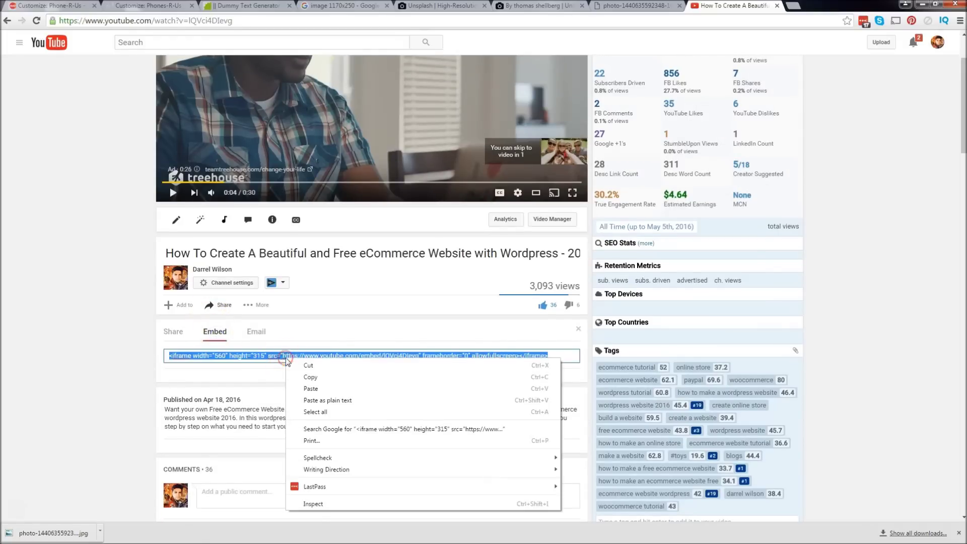
{"action": "left_click", "coordinate": [310, 376]}
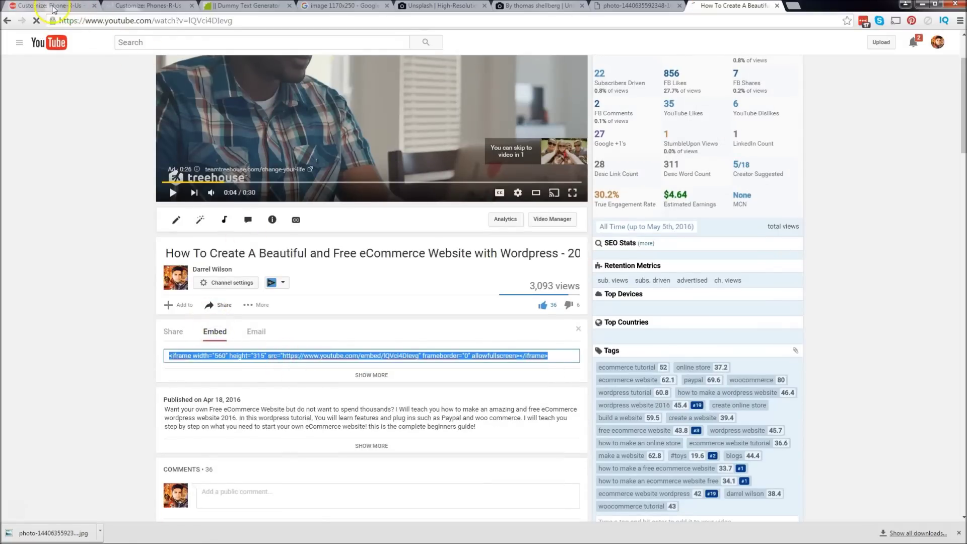
{"action": "left_click", "coordinate": [52, 7]}
{"action": "left_click", "coordinate": [80, 365]}
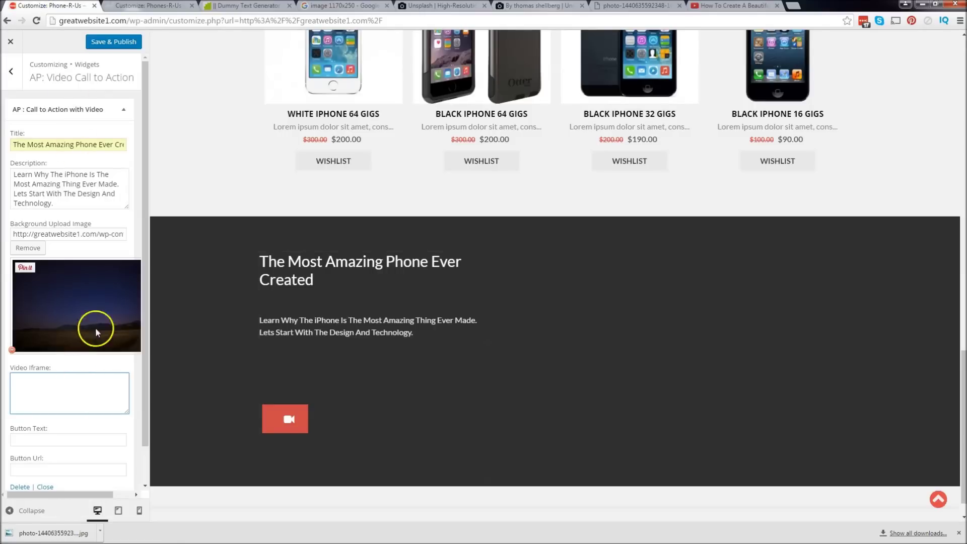
Paste the YouTube embed code into Video Iframe and set the button text to 'View My Channel'.
{"action": "scroll", "coordinate": [107, 307], "scroll_direction": "down", "scroll_amount": 1}
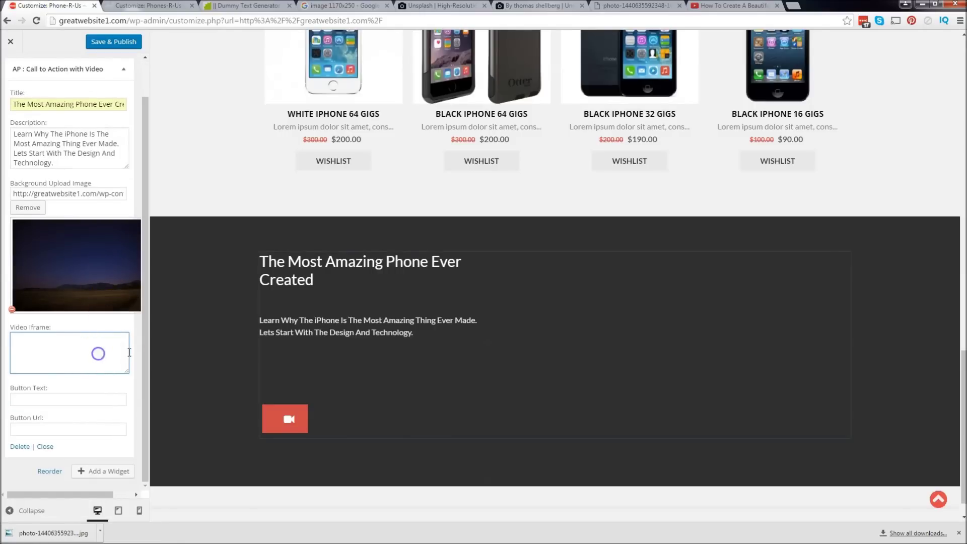
{"action": "key", "text": "ctrl+v"}
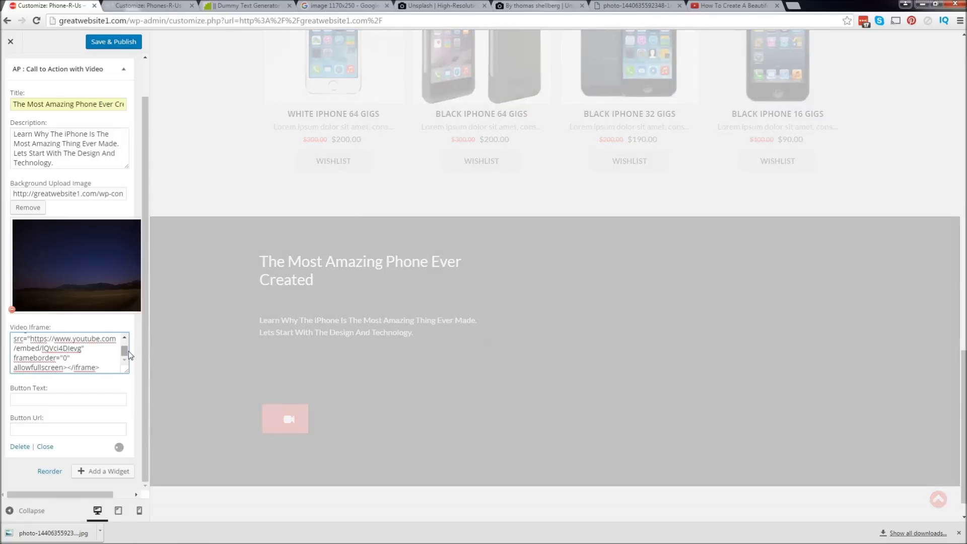
{"action": "left_click", "coordinate": [89, 399]}
{"action": "type", "text": "Wat"}
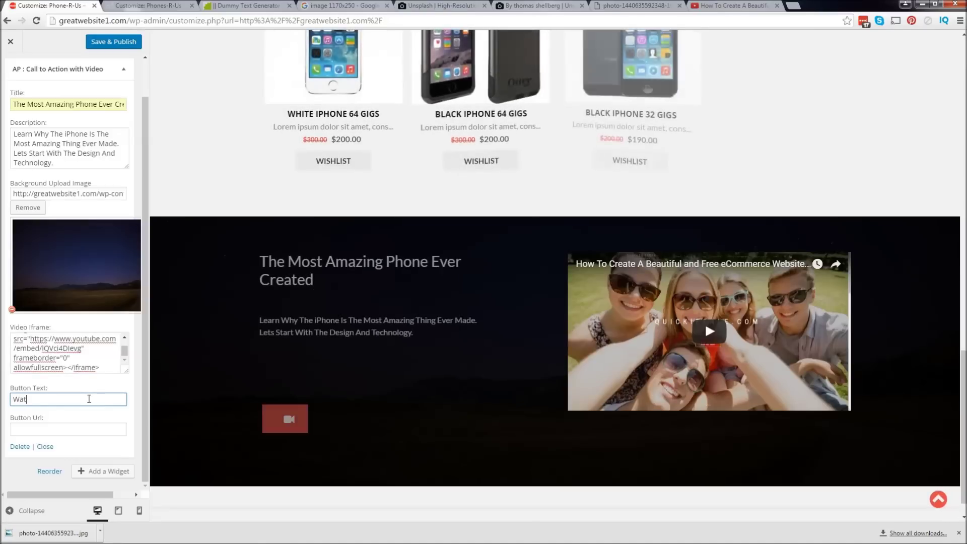
{"action": "key", "text": "BackSpace"}
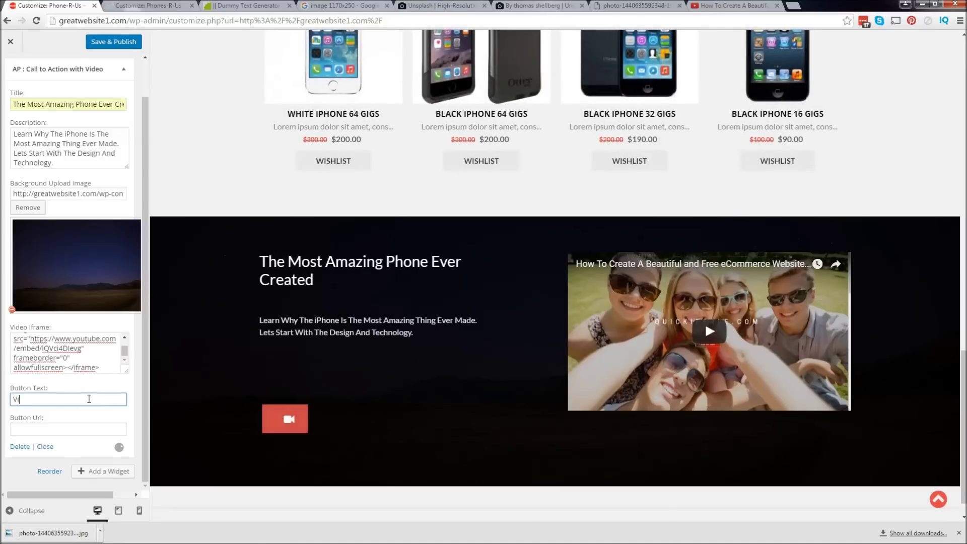
{"action": "type", "text": "View My Channel"}
{"action": "key", "text": "Tab"}
Use the YouTube video's web address as the Button Url and Save & Publish.
{"action": "left_click", "coordinate": [734, 6]}
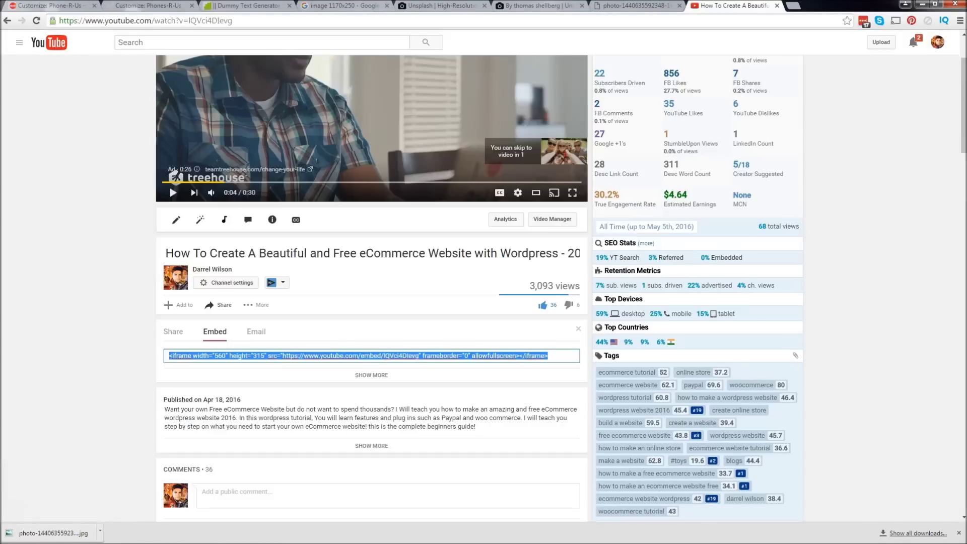
{"action": "left_click", "coordinate": [233, 20]}
{"action": "key", "text": "ctrl+v"}
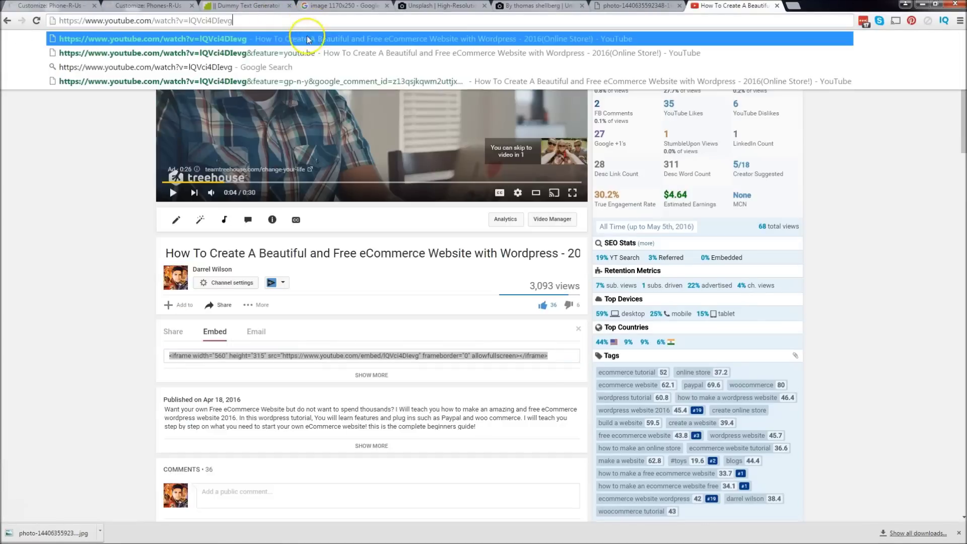
{"action": "left_click", "coordinate": [51, 5]}
{"action": "left_click", "coordinate": [69, 429]}
{"action": "key", "text": "ctrl+v"}
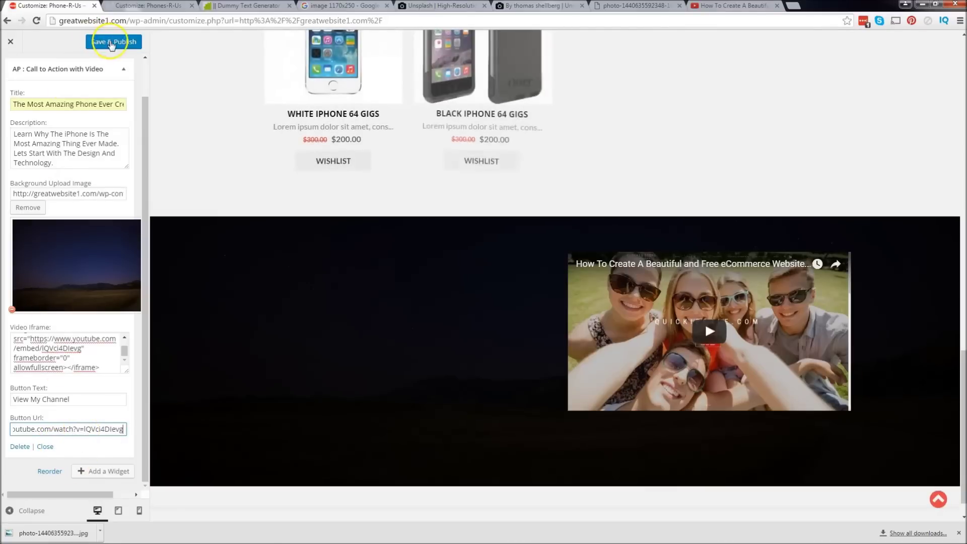
{"action": "left_click", "coordinate": [111, 43]}
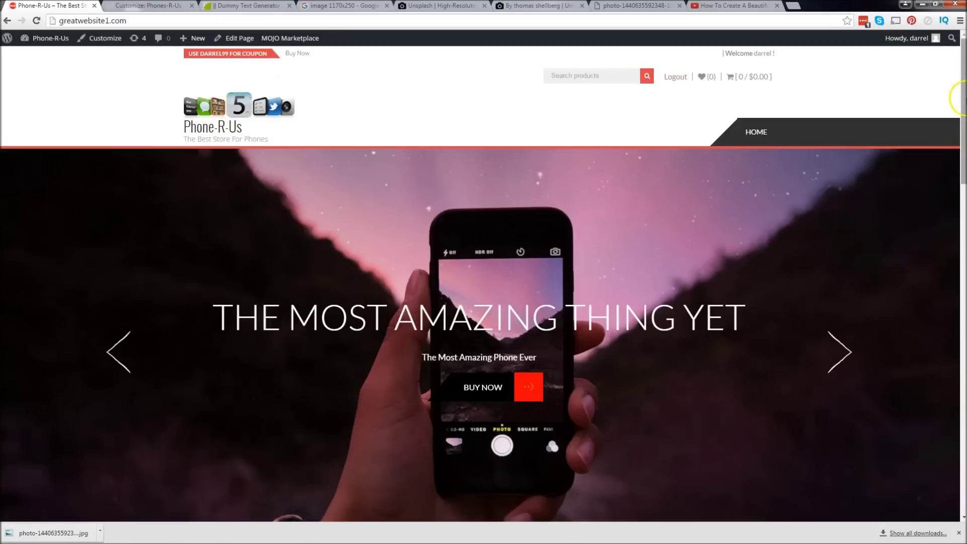
Test the live homepage's embedded video and the View My Channel button.
{"action": "left_click_drag", "start_coordinate": [963, 93], "coordinate": [963, 428]}
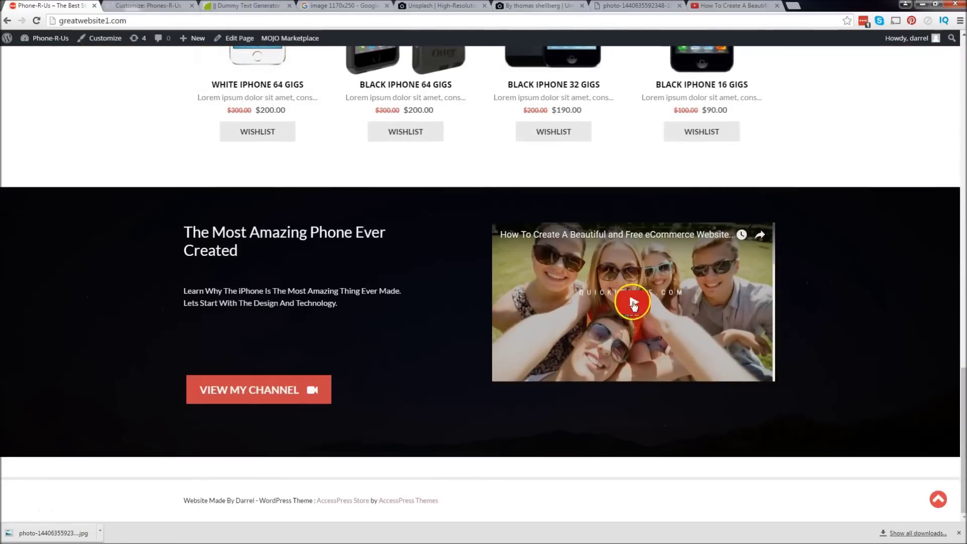
{"action": "left_click", "coordinate": [658, 305]}
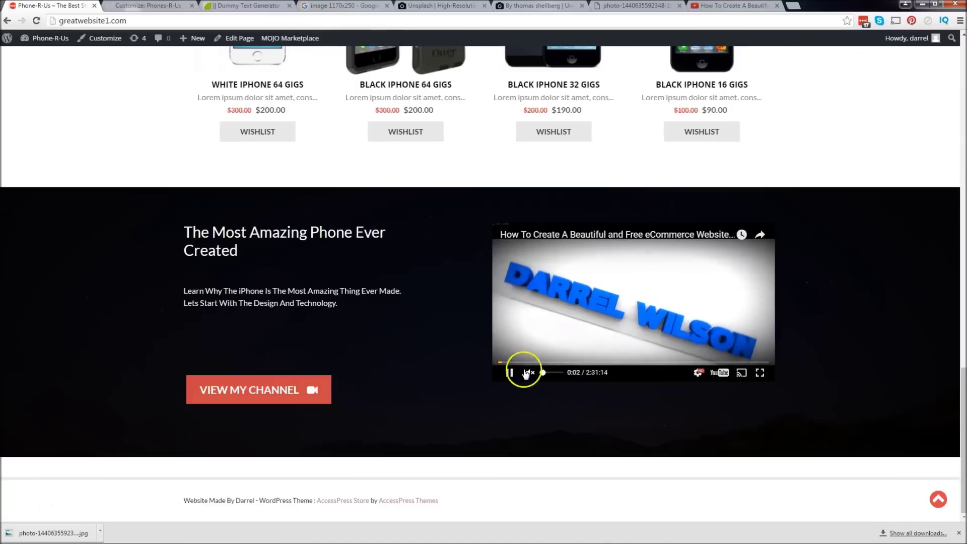
{"action": "left_click", "coordinate": [509, 372]}
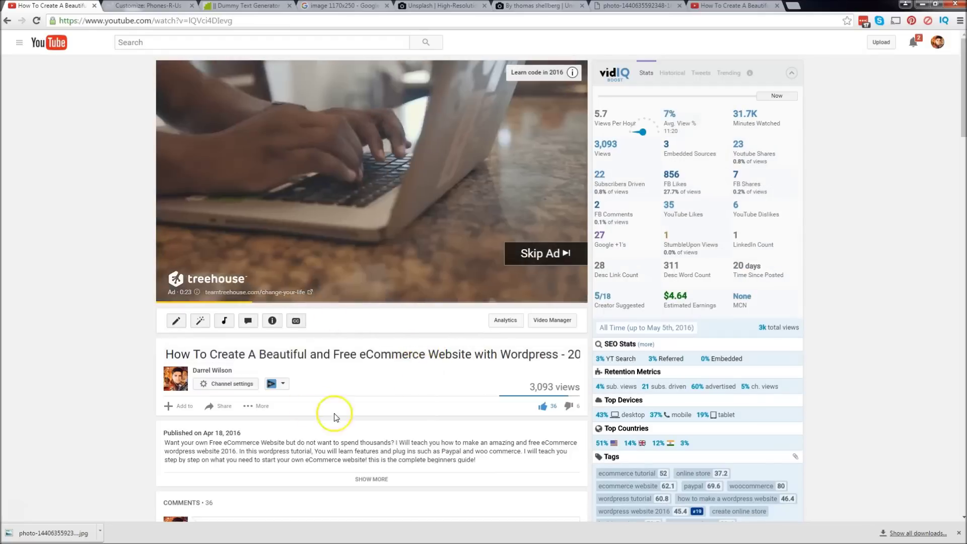
{"action": "left_click", "coordinate": [7, 21]}
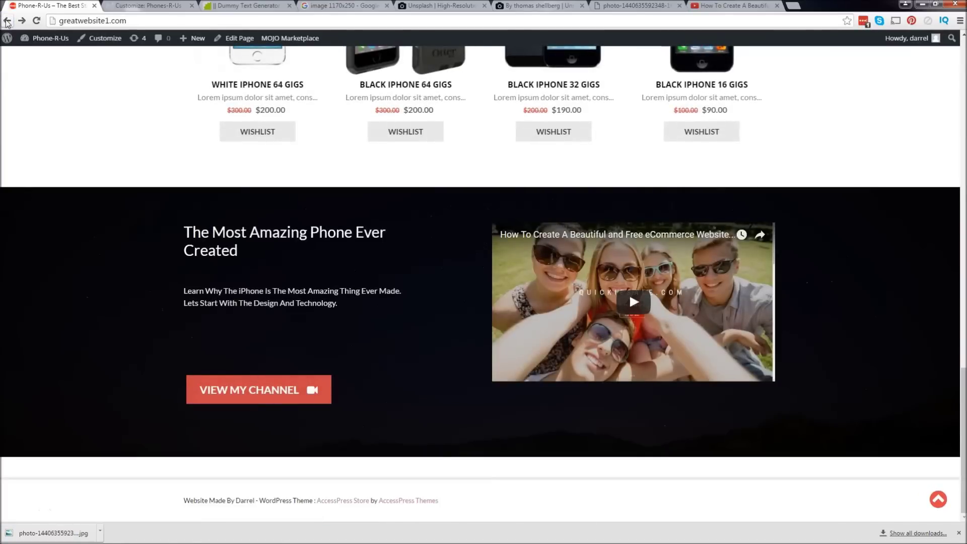
In the thedoghole.com customizer, open the AP: Product Listing Widget 3 widget area.
{"action": "left_click", "coordinate": [147, 6]}
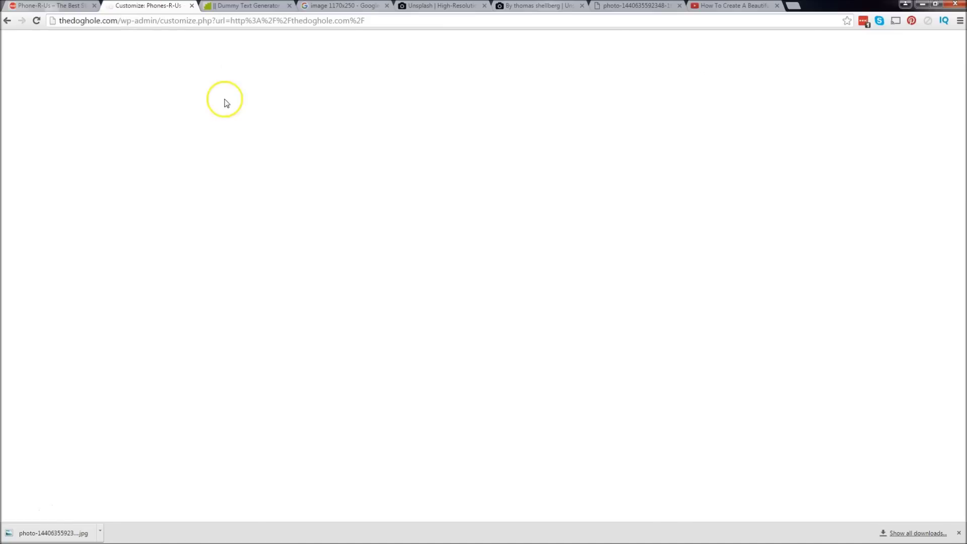
{"action": "scroll", "coordinate": [287, 233], "scroll_direction": "down", "scroll_amount": 3}
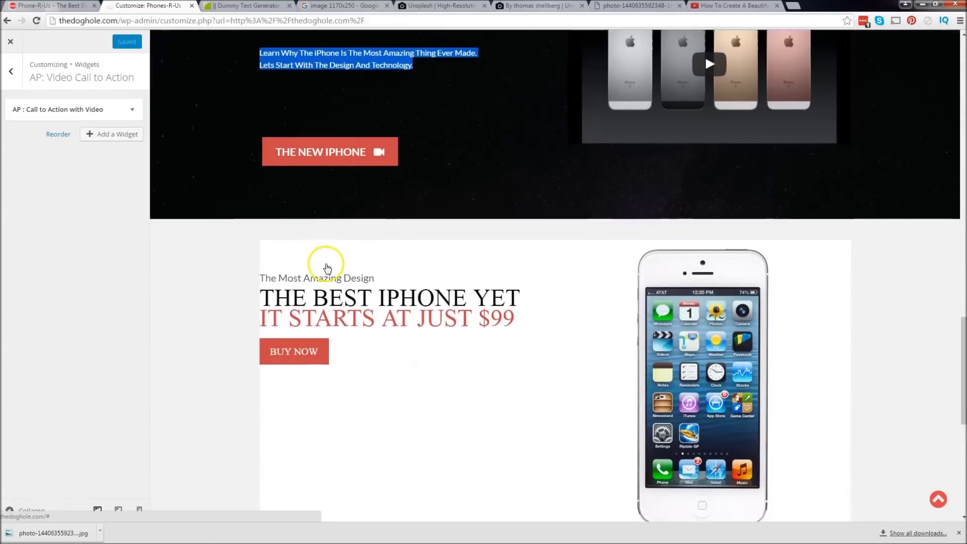
{"action": "scroll", "coordinate": [322, 268], "scroll_direction": "down", "scroll_amount": 4}
{"action": "scroll", "coordinate": [327, 267], "scroll_direction": "up", "scroll_amount": 2}
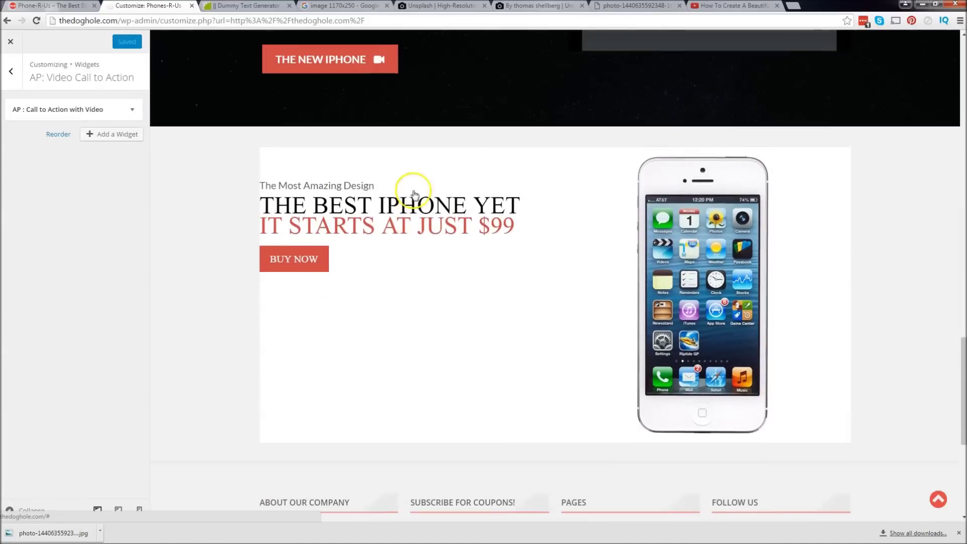
{"action": "left_click", "coordinate": [11, 71]}
{"action": "left_click", "coordinate": [64, 240]}
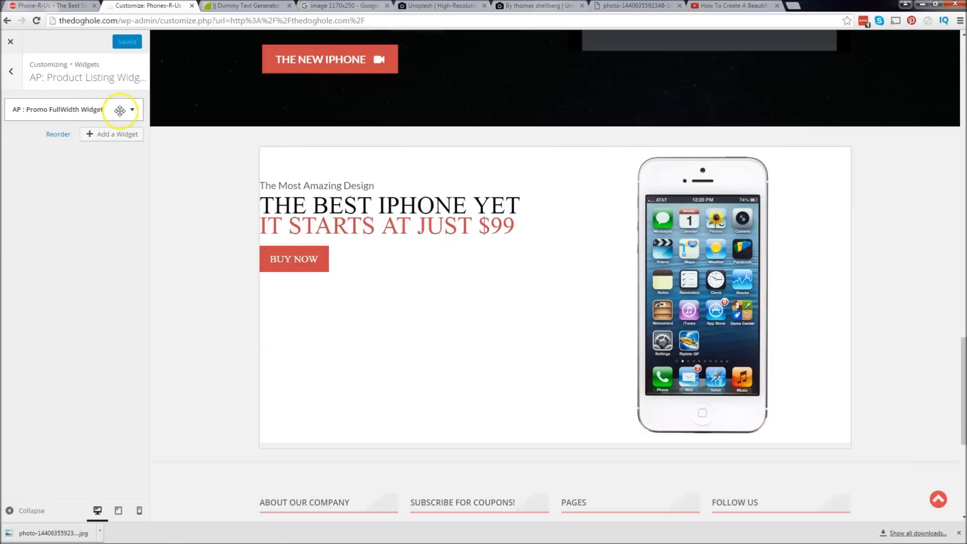
Open greatwebsite1's customizer Widgets and its empty AP: Product Listing Widget 3 area.
{"action": "left_click", "coordinate": [11, 71]}
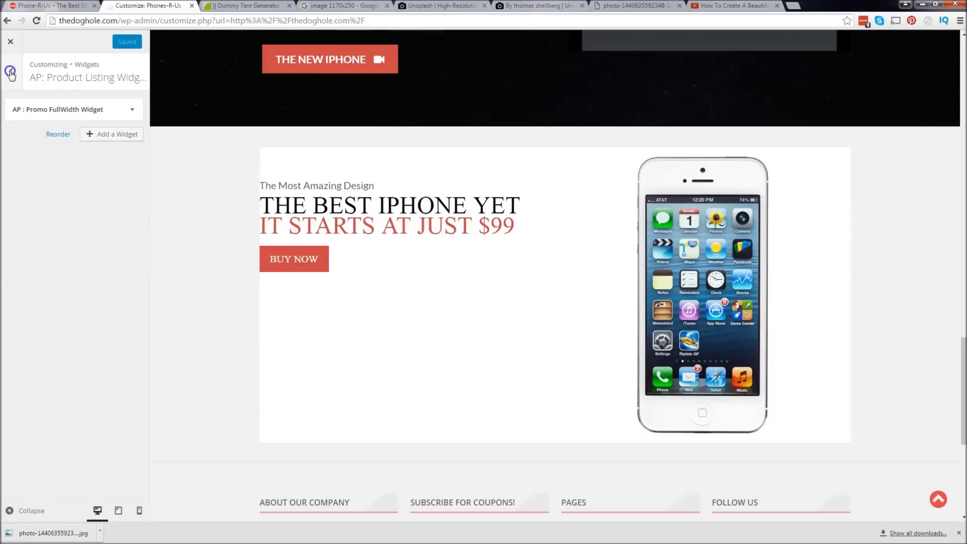
{"action": "left_click", "coordinate": [52, 259]}
{"action": "left_click", "coordinate": [11, 71]}
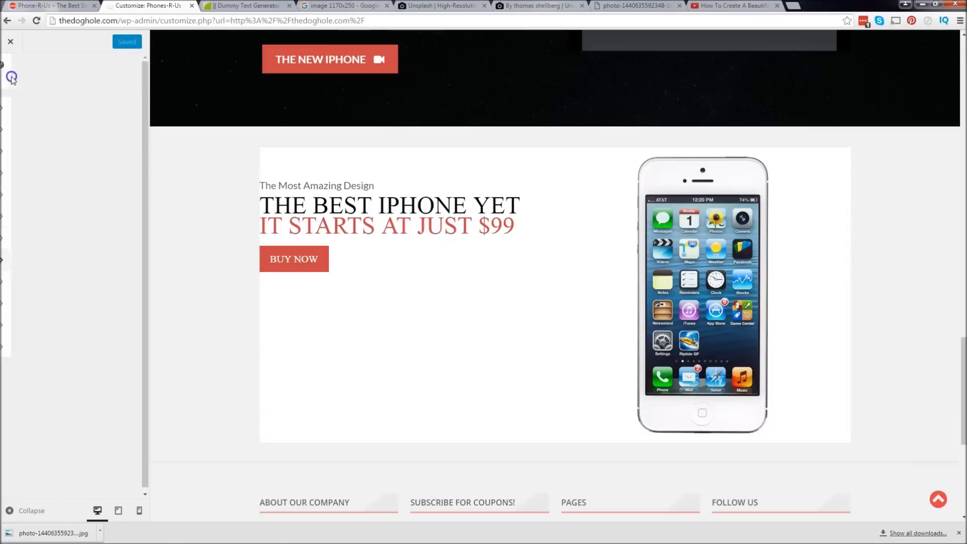
{"action": "left_click", "coordinate": [53, 5]}
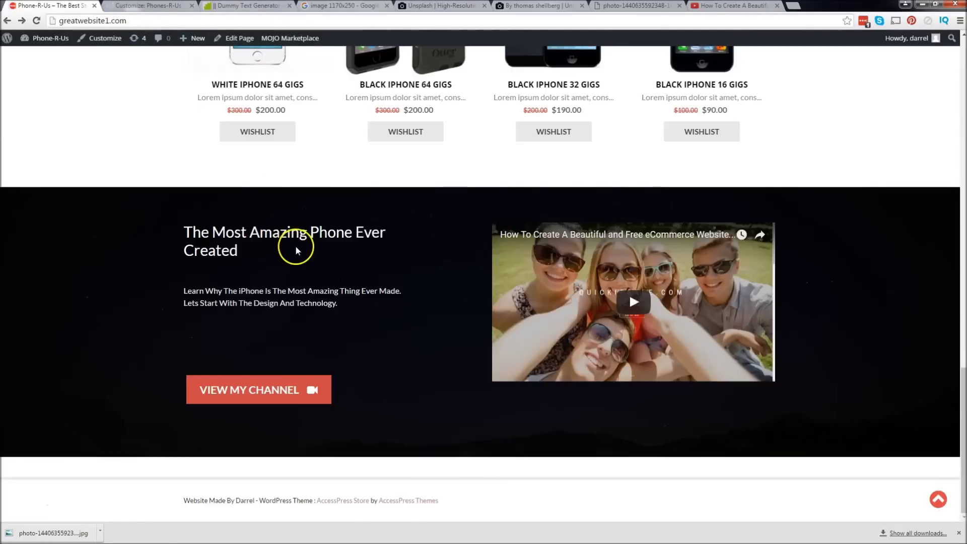
{"action": "left_click", "coordinate": [104, 39]}
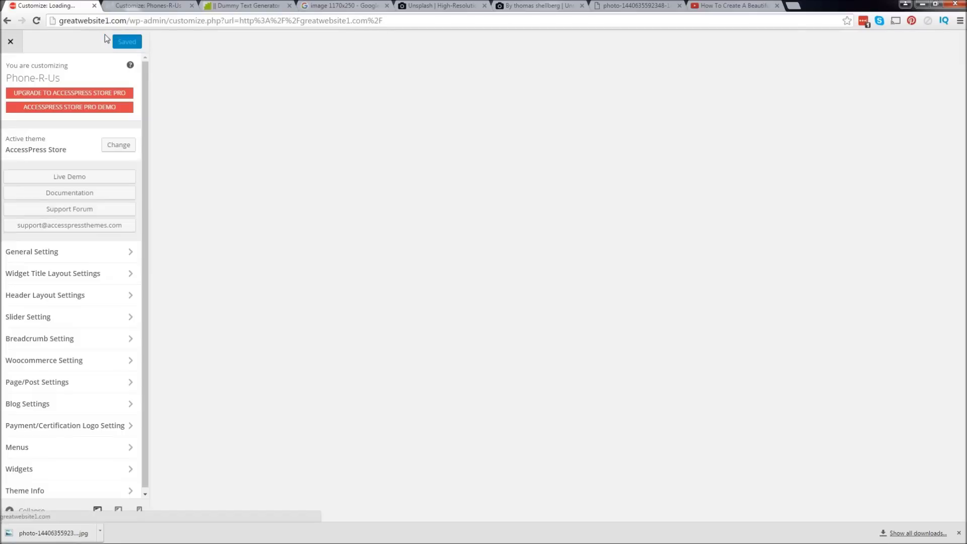
{"action": "scroll", "coordinate": [107, 274], "scroll_direction": "down", "scroll_amount": 1}
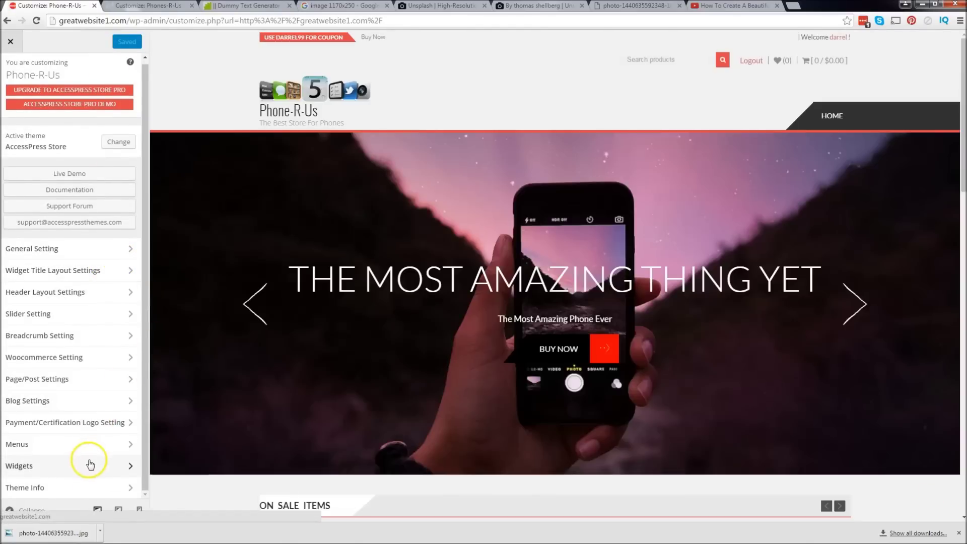
{"action": "left_click", "coordinate": [86, 459]}
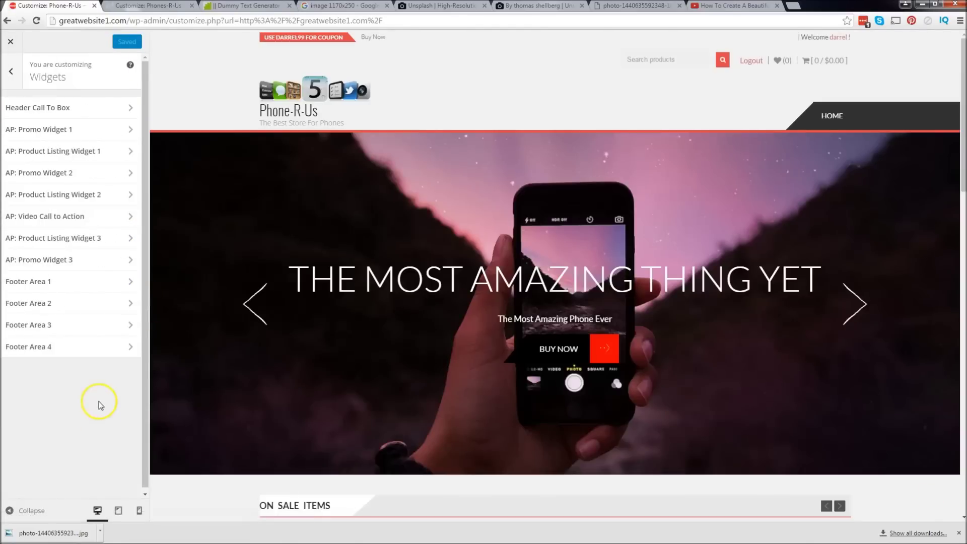
{"action": "left_click", "coordinate": [96, 240]}
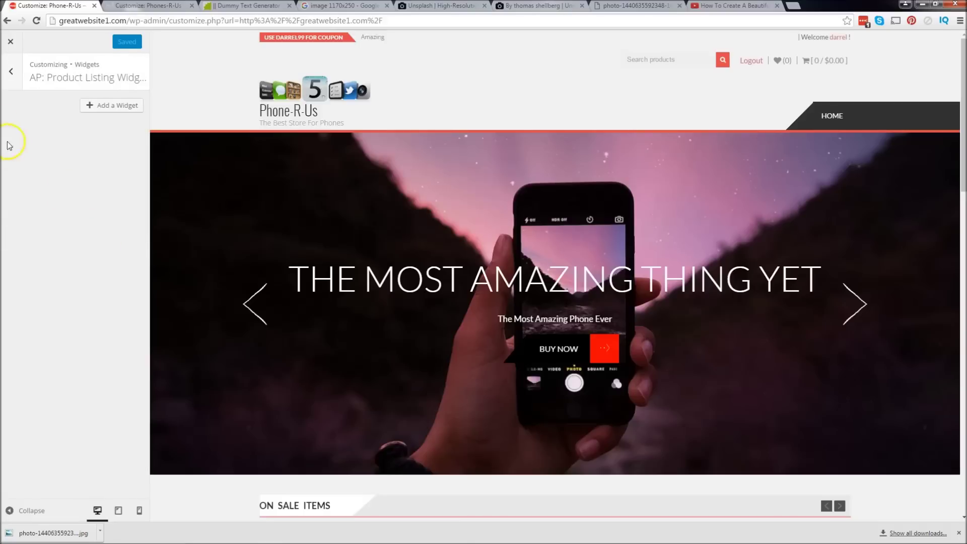
Add a Promo FullWidth widget to the AP: Product Listing Widget 3 area.
{"action": "left_click", "coordinate": [111, 107]}
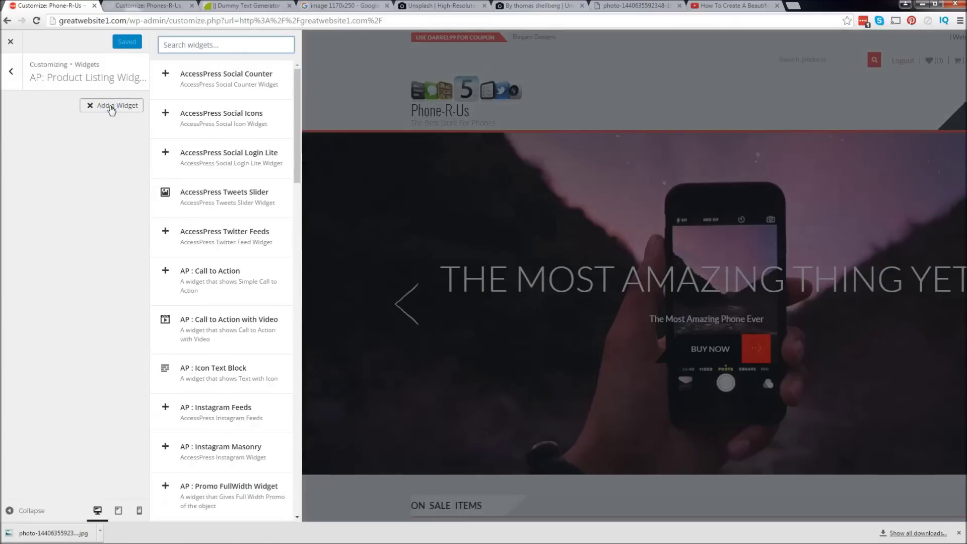
{"action": "left_click_drag", "start_coordinate": [298, 95], "coordinate": [297, 113]}
{"action": "left_click", "coordinate": [255, 406]}
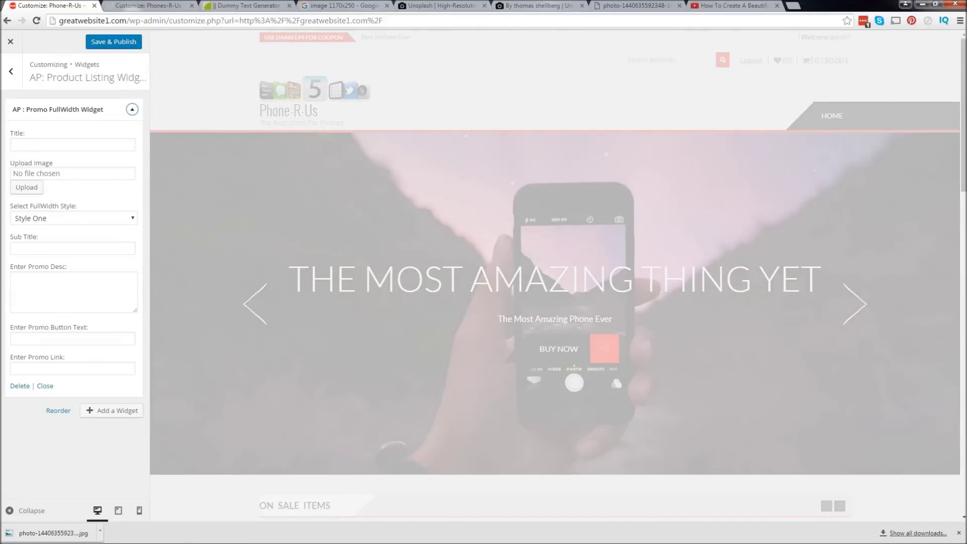
Compare with the reference widget and title the promo 'The Best Phone Yet'.
{"action": "left_click", "coordinate": [146, 6]}
{"action": "left_click", "coordinate": [101, 247]}
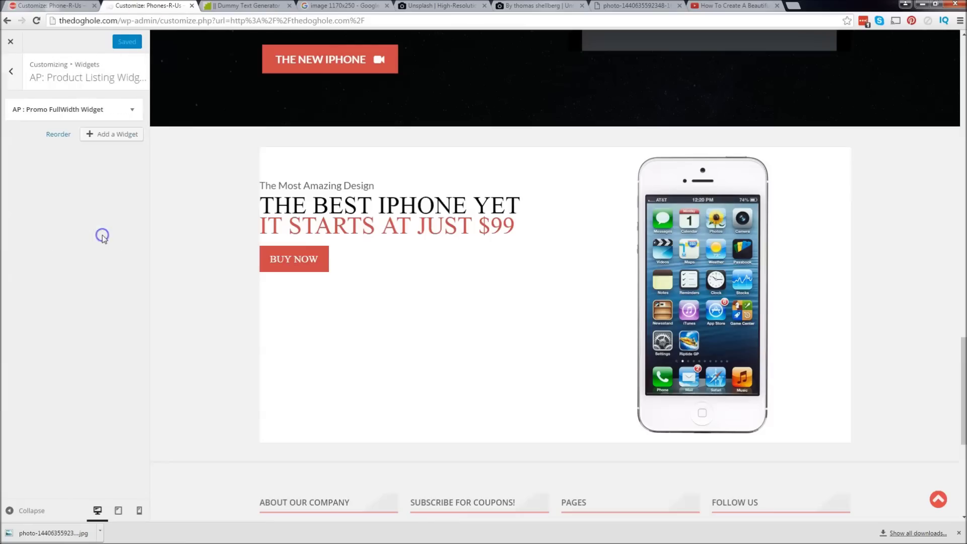
{"action": "left_click", "coordinate": [51, 6]}
{"action": "left_click", "coordinate": [57, 149]}
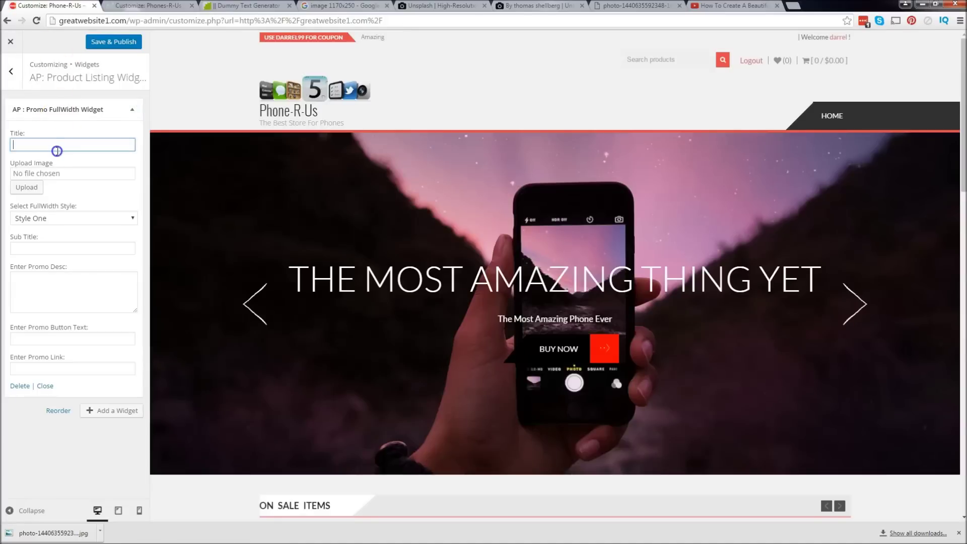
{"action": "key", "text": "ctrl+Tab"}
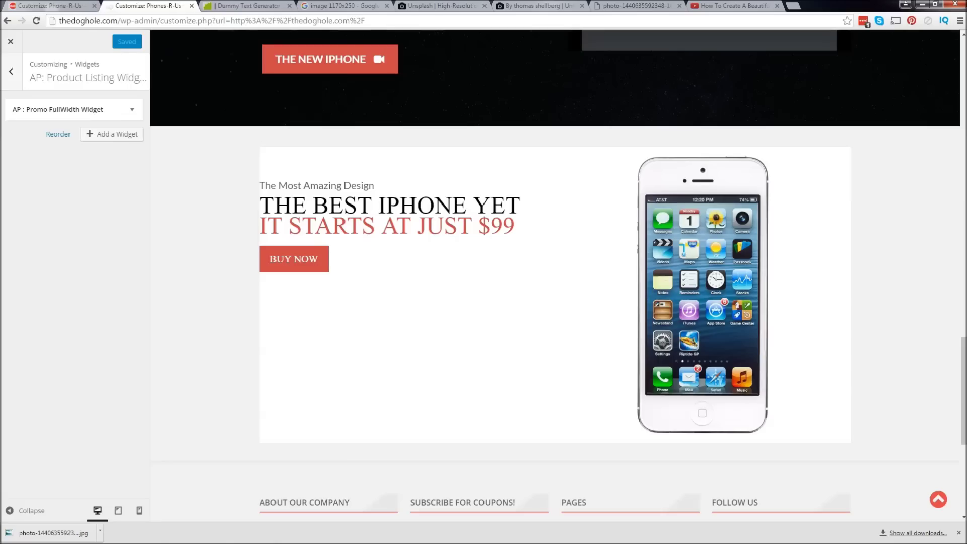
{"action": "key", "text": "ctrl+shift+Tab"}
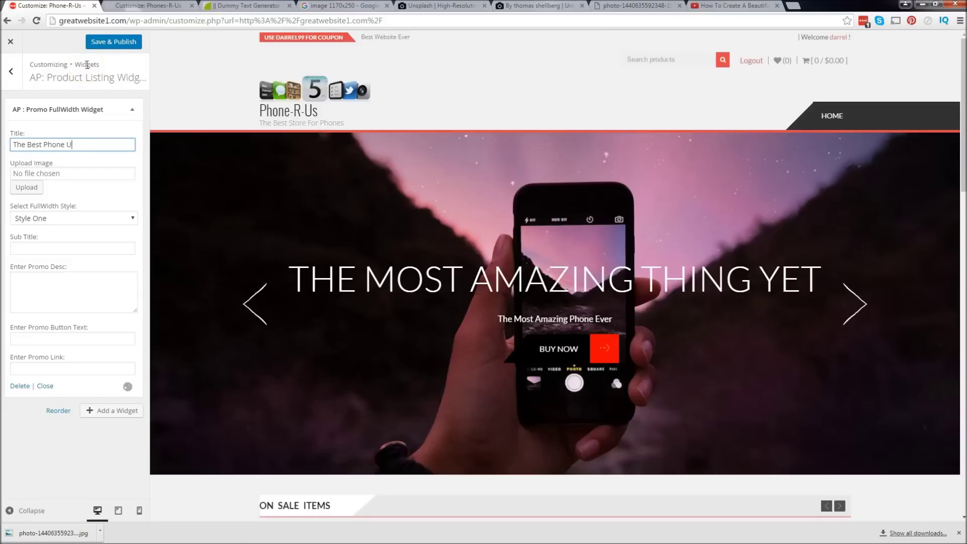
{"action": "type", "text": "t"}
{"action": "key", "text": "Tab"}
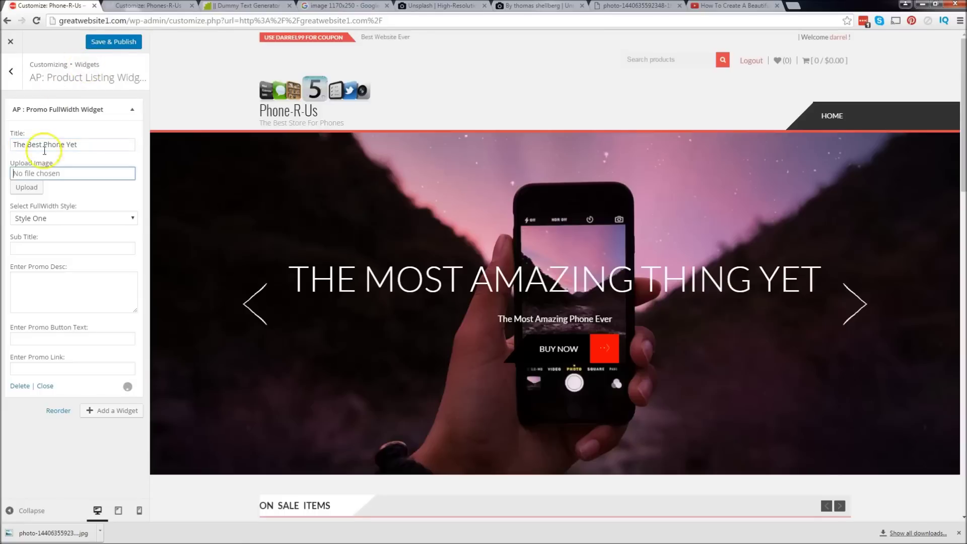
Set the promo image to the white iPhone 5 photo and subtitle to 'The Best Thing Yet'.
{"action": "left_click", "coordinate": [32, 186]}
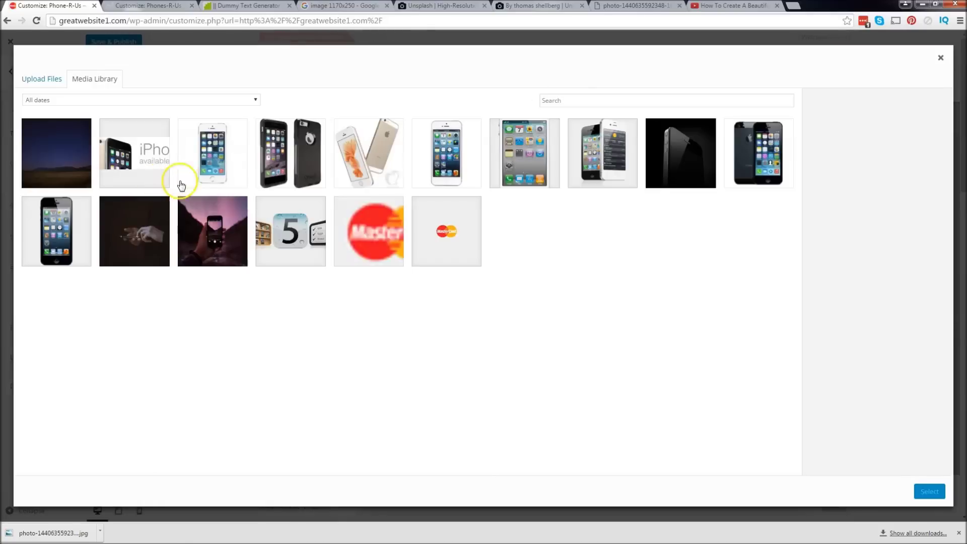
{"action": "left_click", "coordinate": [440, 172]}
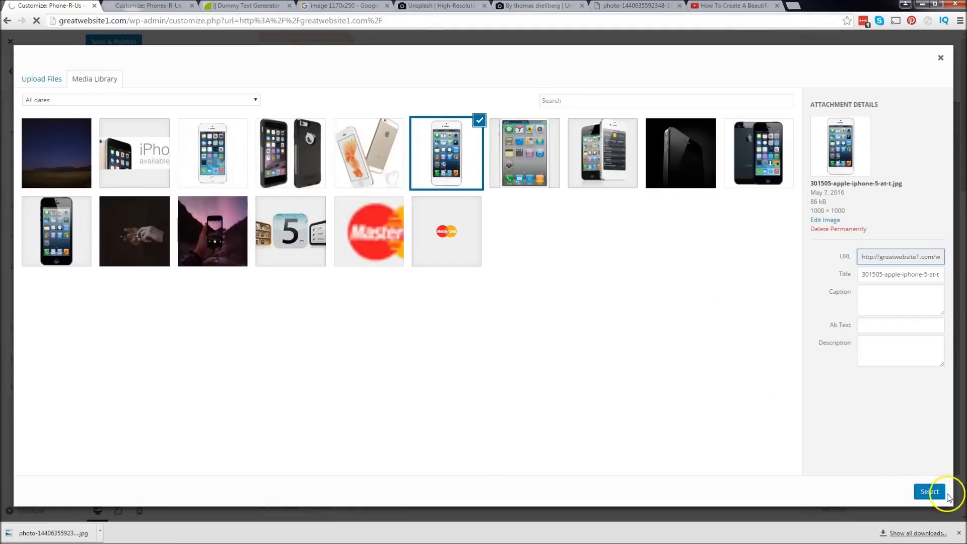
{"action": "left_click", "coordinate": [943, 494]}
{"action": "scroll", "coordinate": [200, 345], "scroll_direction": "down", "scroll_amount": 15}
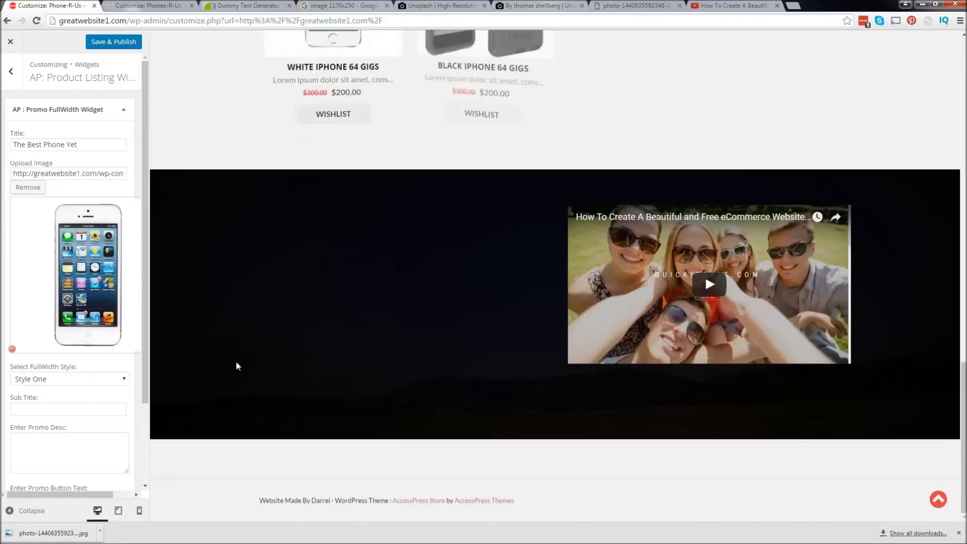
{"action": "scroll", "coordinate": [111, 380], "scroll_direction": "down", "scroll_amount": 2}
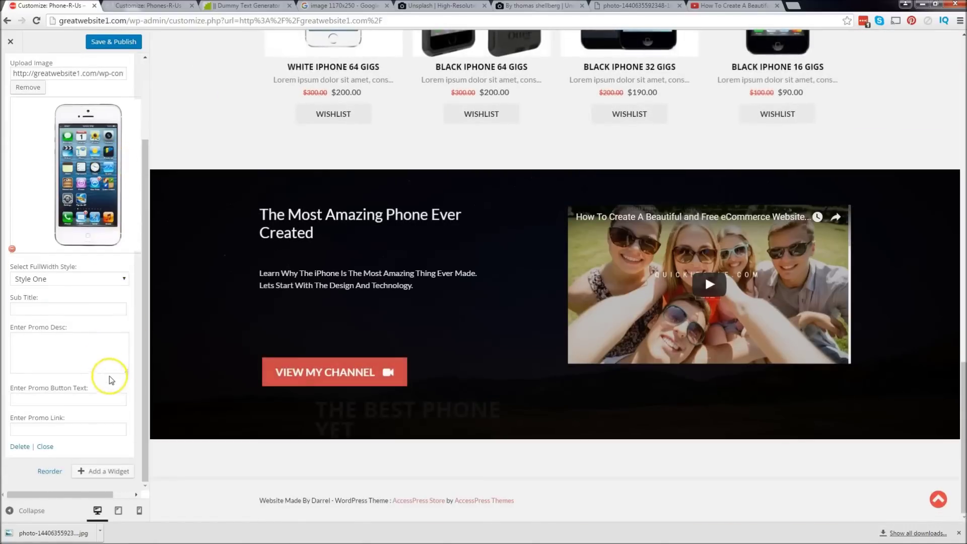
{"action": "left_click", "coordinate": [88, 280]}
{"action": "left_click", "coordinate": [89, 280]}
{"action": "left_click", "coordinate": [88, 309]}
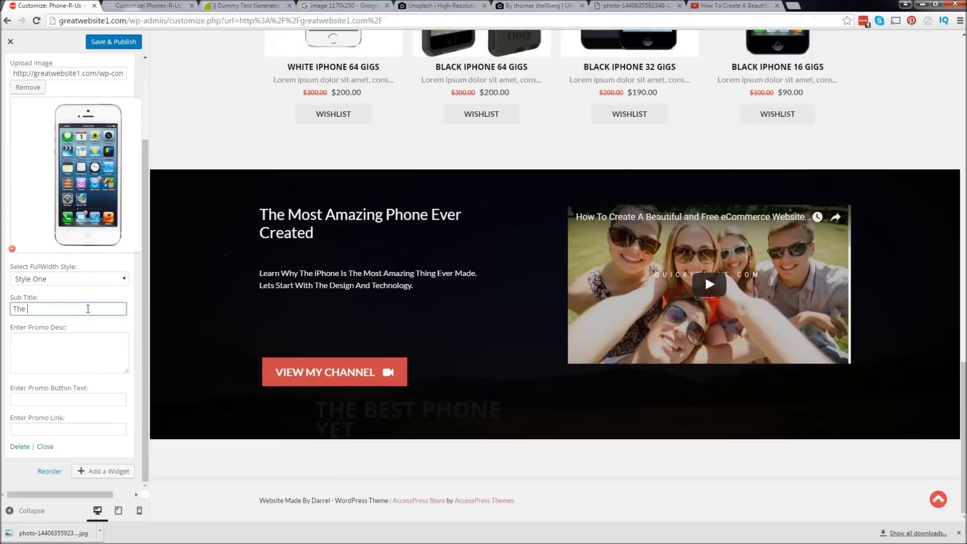
{"action": "type", "text": "The Best Thing Yet"}
{"action": "key", "text": "Tab"}
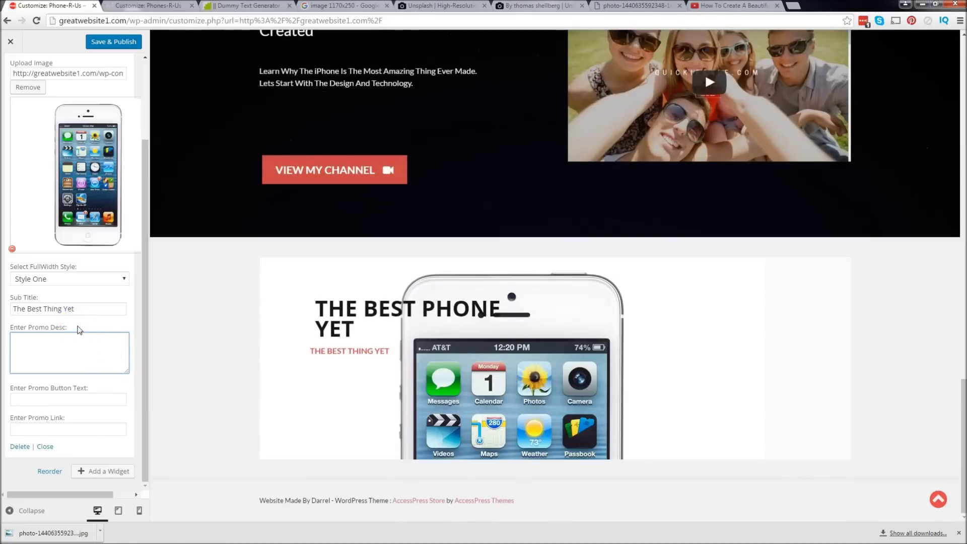
Paste lorem ipsum placeholder text into Promo Desc and trim its last lines.
{"action": "left_click", "coordinate": [732, 5]}
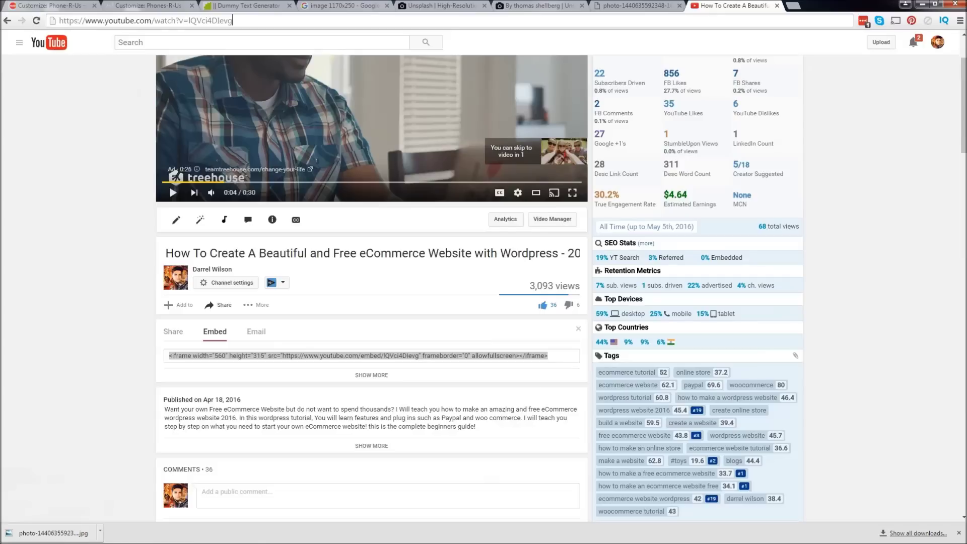
{"action": "left_click", "coordinate": [644, 7]}
{"action": "key", "text": "ctrl+shift+Tab"}
{"action": "key", "text": "ctrl+shift+Tab"}
{"action": "key", "text": "ctrl+shift+Tab"}
{"action": "key", "text": "ctrl+shift+Tab"}
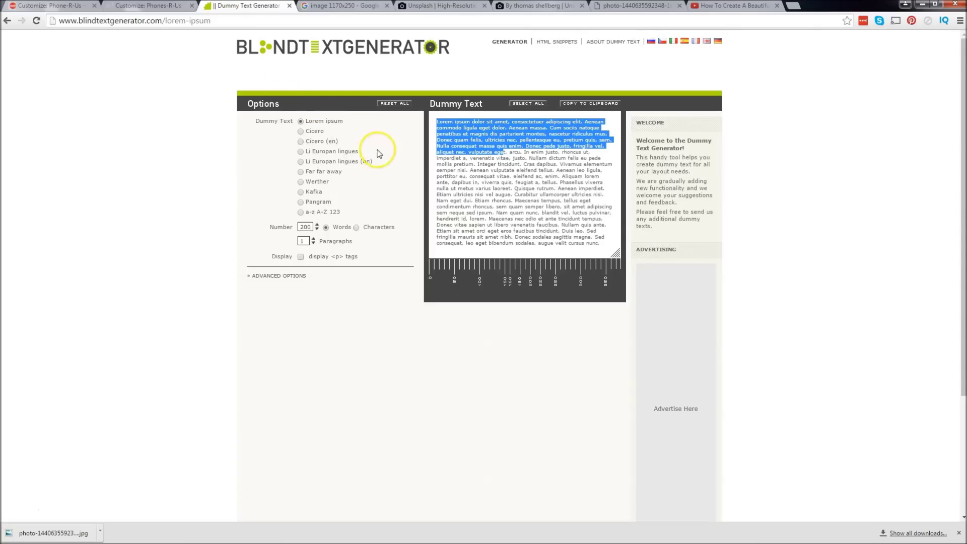
{"action": "key", "text": "ctrl+shift+Tab"}
{"action": "key", "text": "ctrl+shift+Tab"}
{"action": "left_click", "coordinate": [97, 356]}
{"action": "type", "text": "Lorem ipsum dolor sit amet, consectetuer adipiscing elit. Aenean commodo ligula eget dolor. Aenean massa. Cum sociis natoque penatibus et magnis dis parturient montes, nascetur ridiculus mus. Donec quam felis, ultricies nec, pellentesque eu, pretium quis, sem. Nulla consequat massa quis enim. Donec pede justo, fringilla vel, aliquet nec, vulputate ege"}
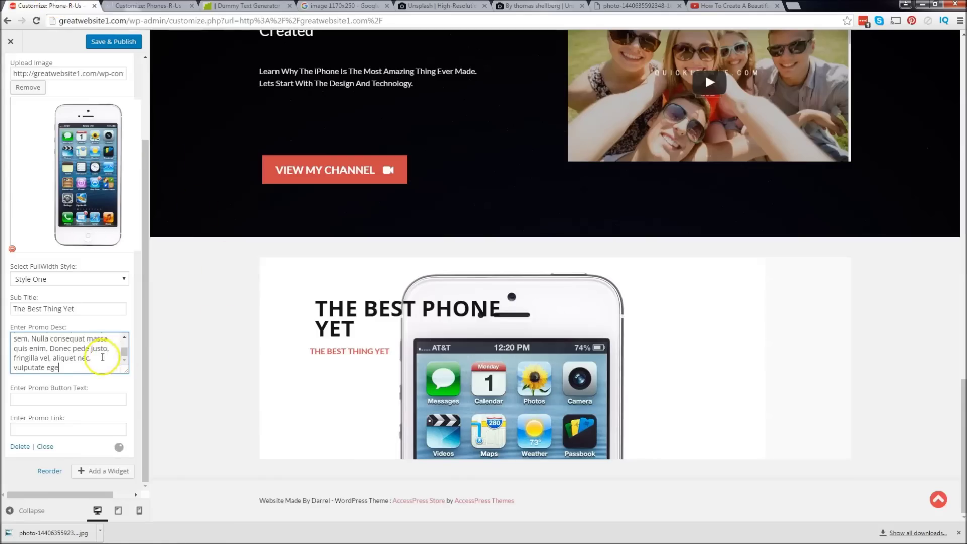
{"action": "left_click_drag", "start_coordinate": [70, 364], "coordinate": [11, 359]}
{"action": "key", "text": "BackSpace"}
{"action": "key", "text": "BackSpace"}
{"action": "key", "text": "BackSpace"}
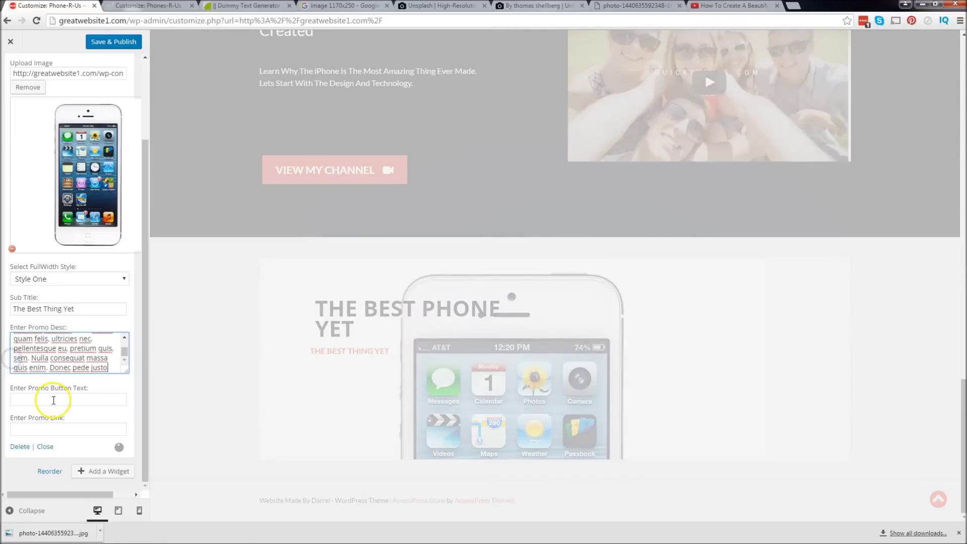
Give the promo a 'Learn More' button linking to '#'.
{"action": "left_click", "coordinate": [54, 400]}
{"action": "type", "text": "Learn M"}
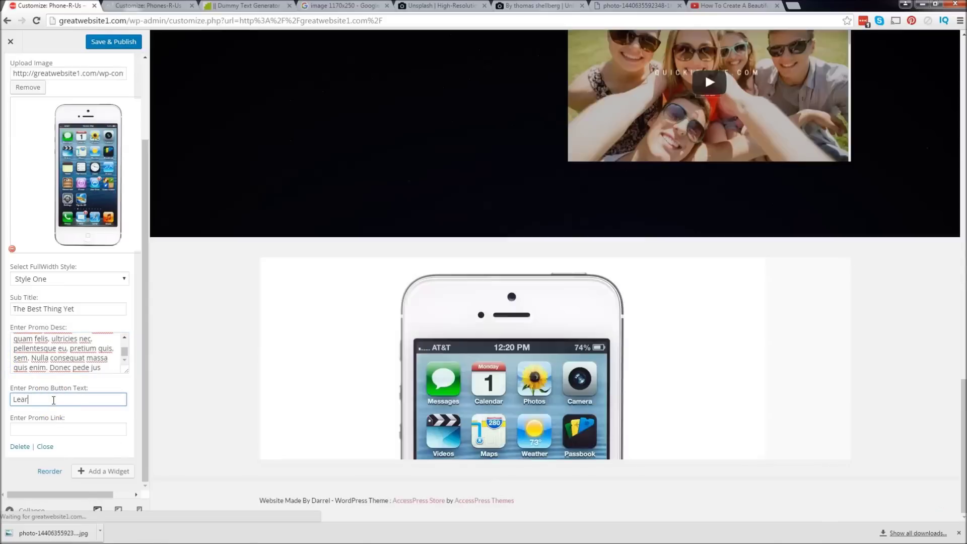
{"action": "type", "text": "ore"}
{"action": "key", "text": "Tab"}
{"action": "type", "text": "#"}
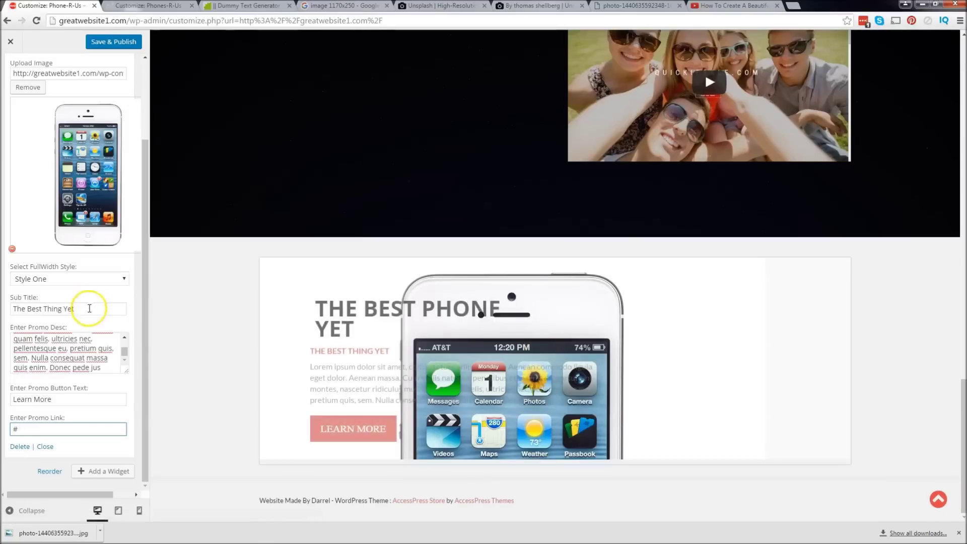
{"action": "left_click", "coordinate": [89, 282]}
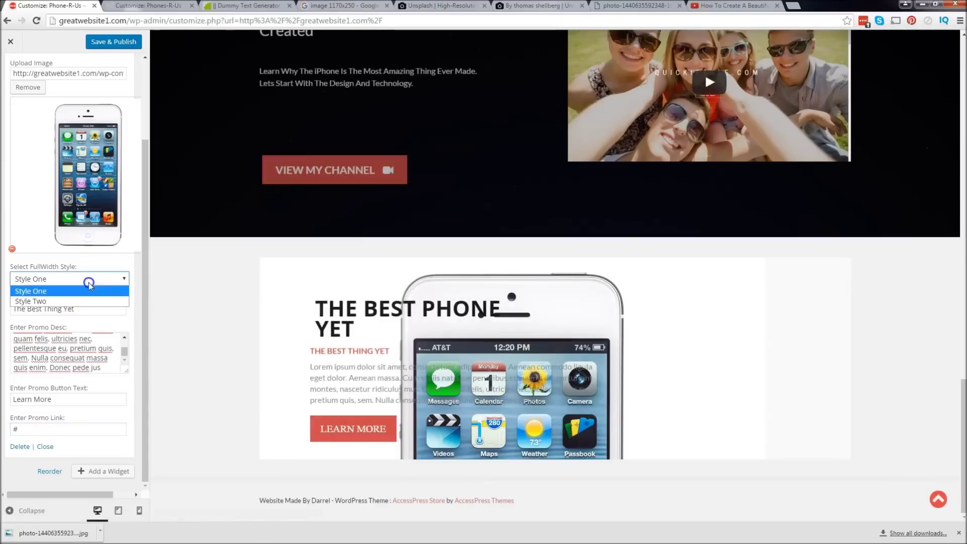
Switch the promo FullWidth layout to Style Two.
{"action": "left_click", "coordinate": [86, 302]}
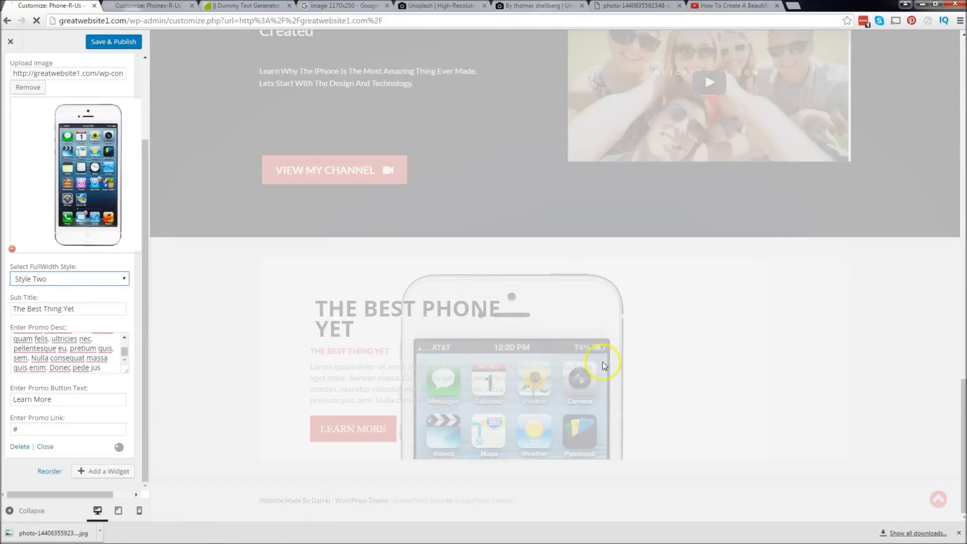
{"action": "scroll", "coordinate": [426, 366], "scroll_direction": "down", "scroll_amount": 4}
{"action": "scroll", "coordinate": [299, 348], "scroll_direction": "up", "scroll_amount": 1}
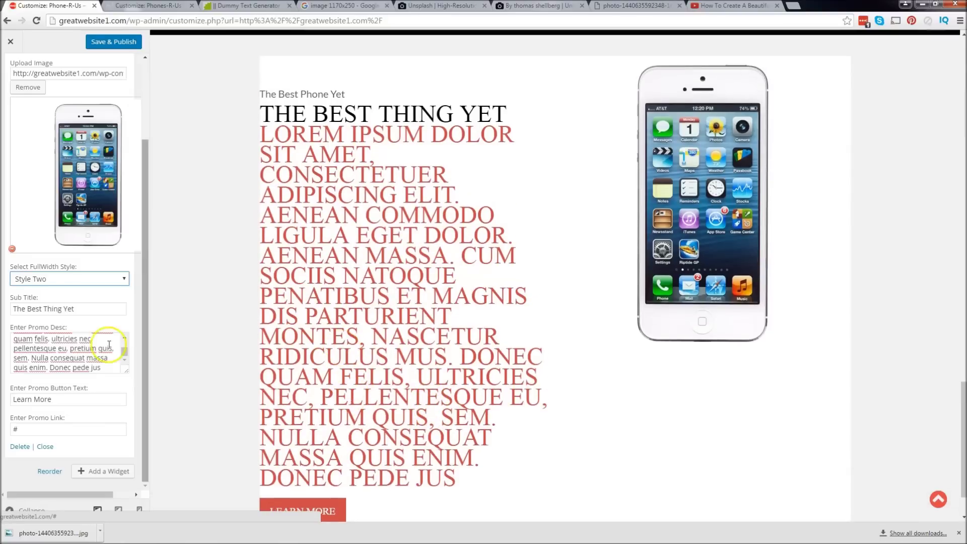
Replace the lorem ipsum description with 'The Best Phone Starting At $99'.
{"action": "left_click_drag", "start_coordinate": [112, 369], "coordinate": [16, 344]}
{"action": "key", "text": "BackSpace"}
{"action": "left_click_drag", "start_coordinate": [101, 359], "coordinate": [12, 339]}
{"action": "key", "text": "BackSpace"}
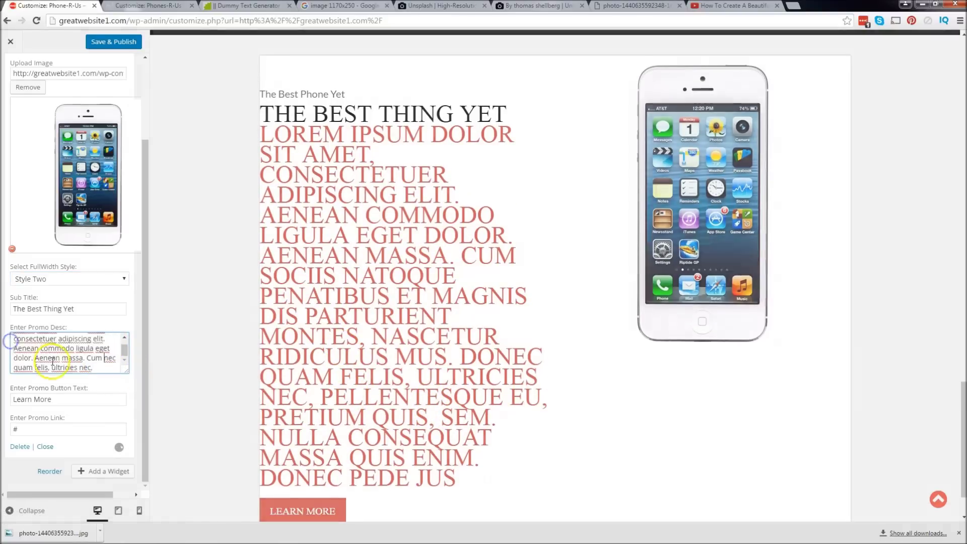
{"action": "left_click_drag", "start_coordinate": [99, 369], "coordinate": [2, 332]}
{"action": "key", "text": "BackSpace"}
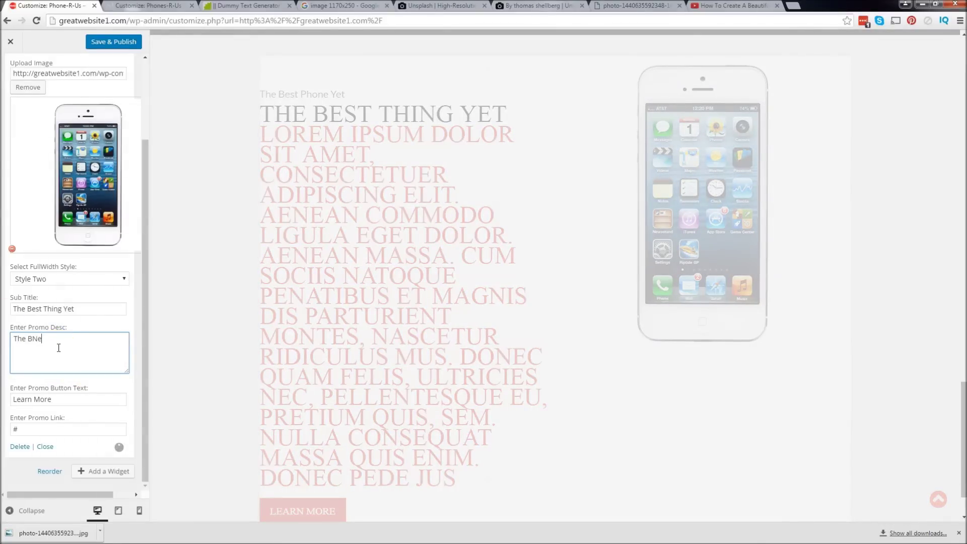
{"action": "type", "text": "The Best Phone Starting At $99"}
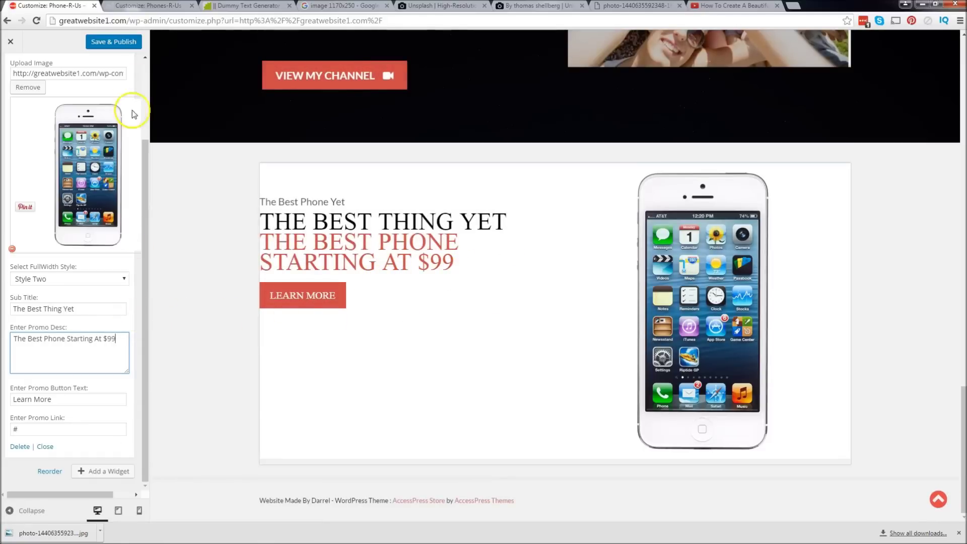
Save & Publish the promo widget changes.
{"action": "left_click", "coordinate": [132, 44]}
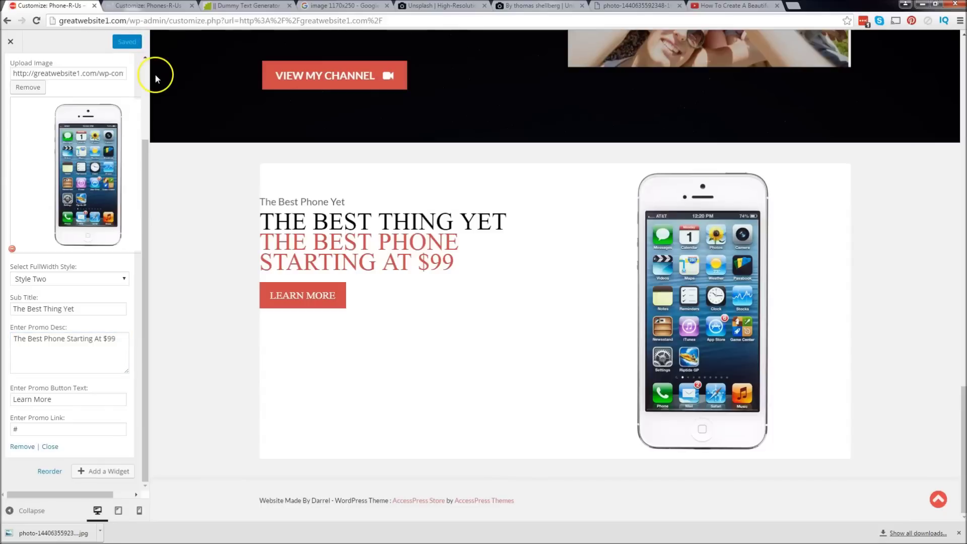
{"action": "scroll", "coordinate": [406, 313], "scroll_direction": "up", "scroll_amount": 3}
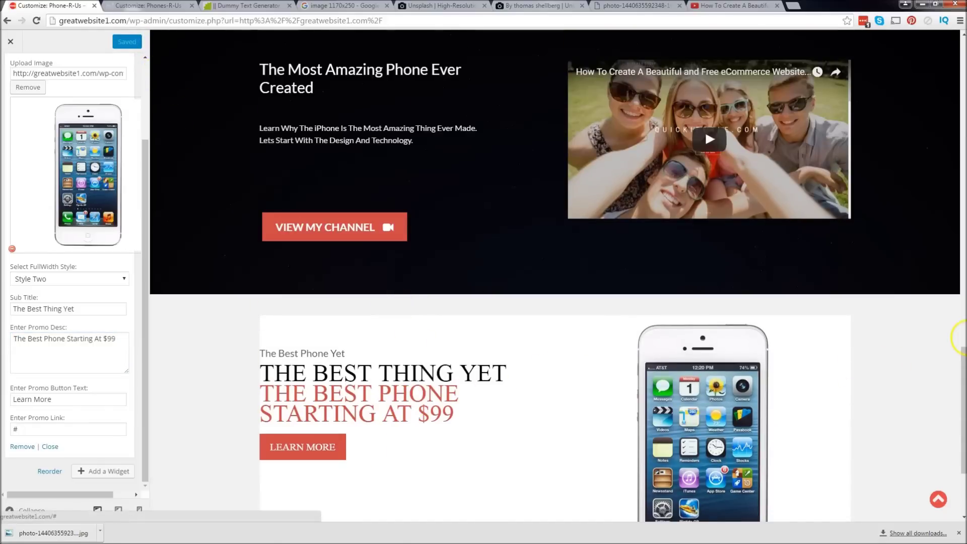
{"action": "left_click_drag", "start_coordinate": [963, 400], "coordinate": [957, 539]}
{"action": "left_click", "coordinate": [957, 536]}
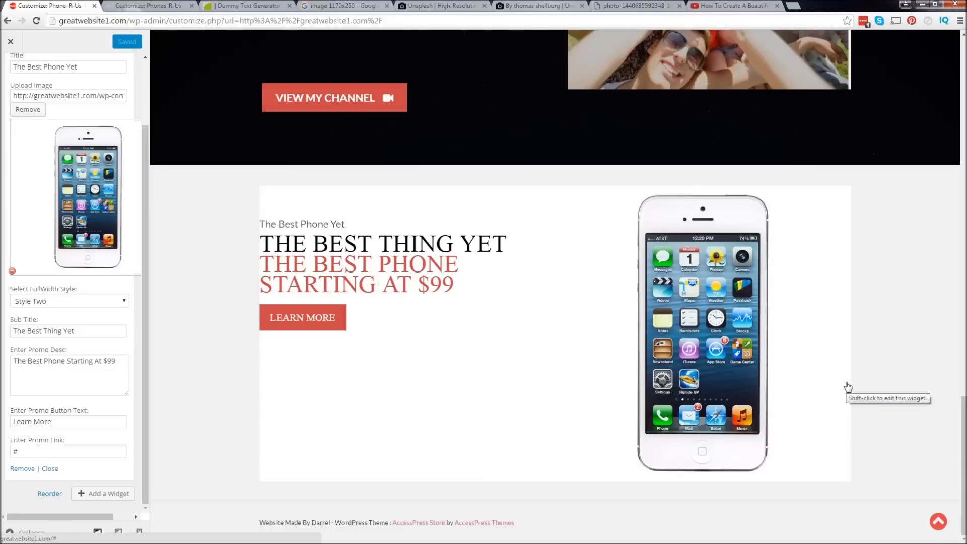
Return to the widget areas list and view the thedoghole.com customizer's footer sections.
{"action": "left_click", "coordinate": [819, 359], "text": "shift"}
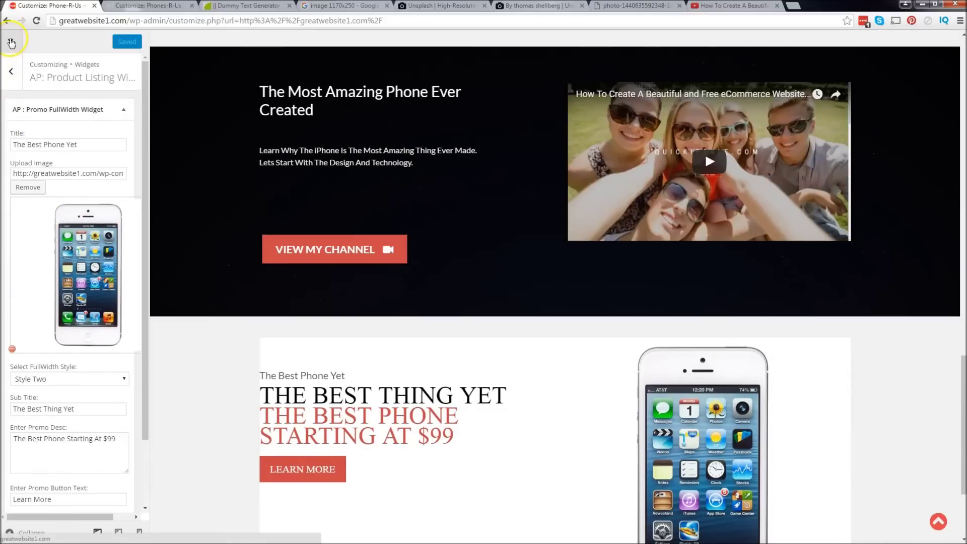
{"action": "left_click", "coordinate": [11, 71]}
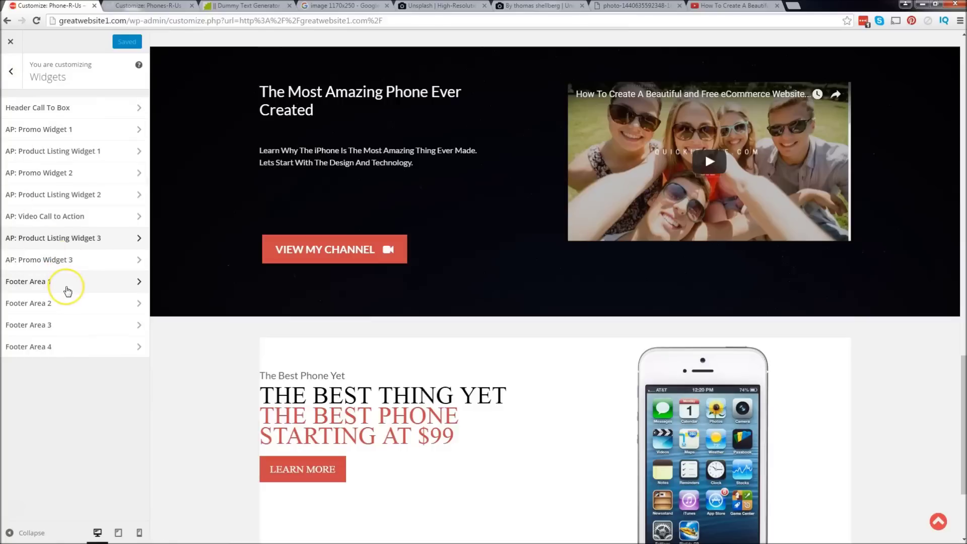
{"action": "scroll", "coordinate": [296, 382], "scroll_direction": "down", "scroll_amount": 3}
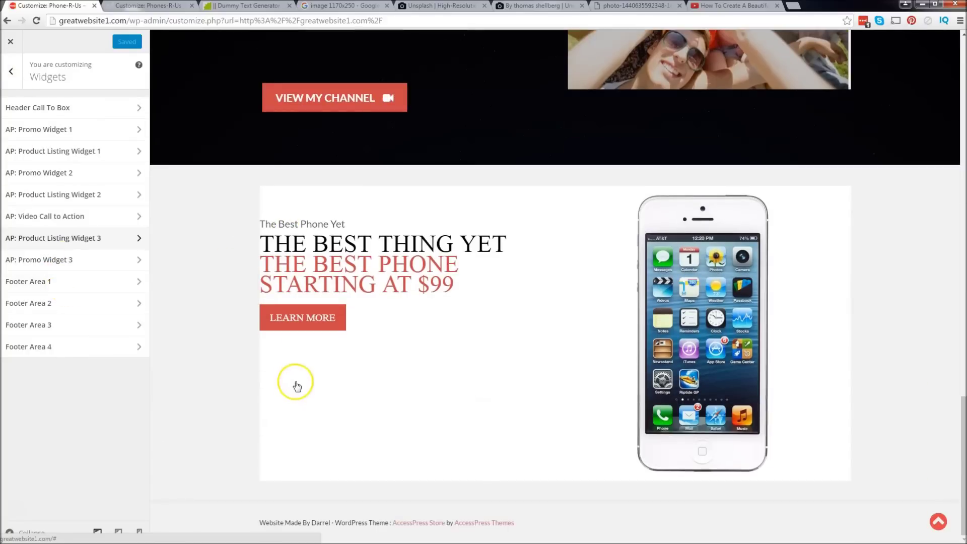
{"action": "key", "text": "ctrl+Tab"}
{"action": "scroll", "coordinate": [391, 330], "scroll_direction": "down", "scroll_amount": 3}
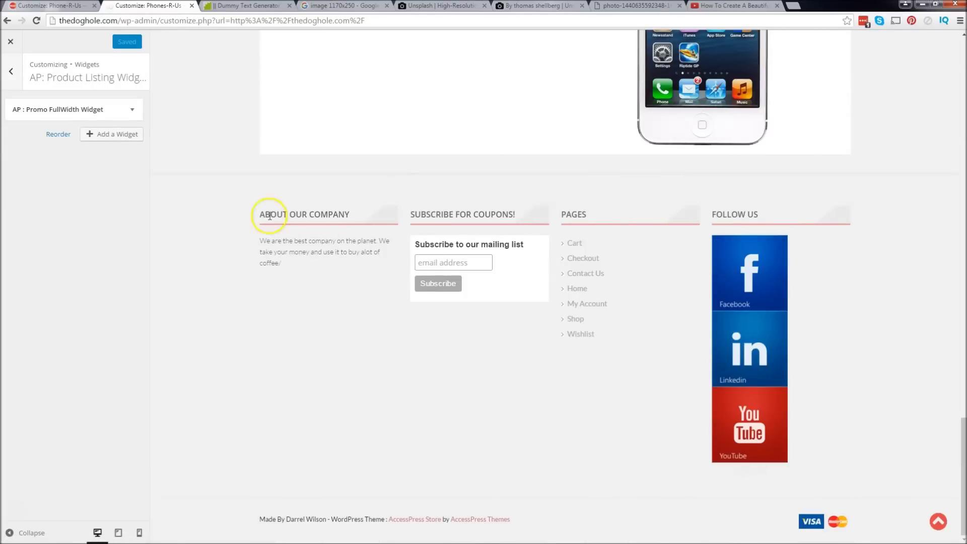
Add a Text widget to greatwebsite1's Footer Area 1.
{"action": "left_click", "coordinate": [11, 71]}
{"action": "left_click", "coordinate": [84, 285]}
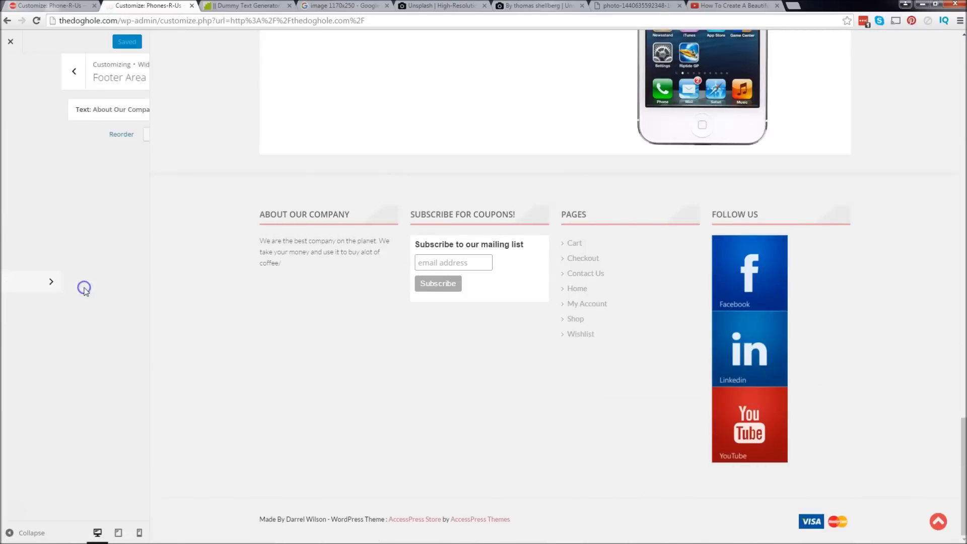
{"action": "left_click", "coordinate": [59, 6]}
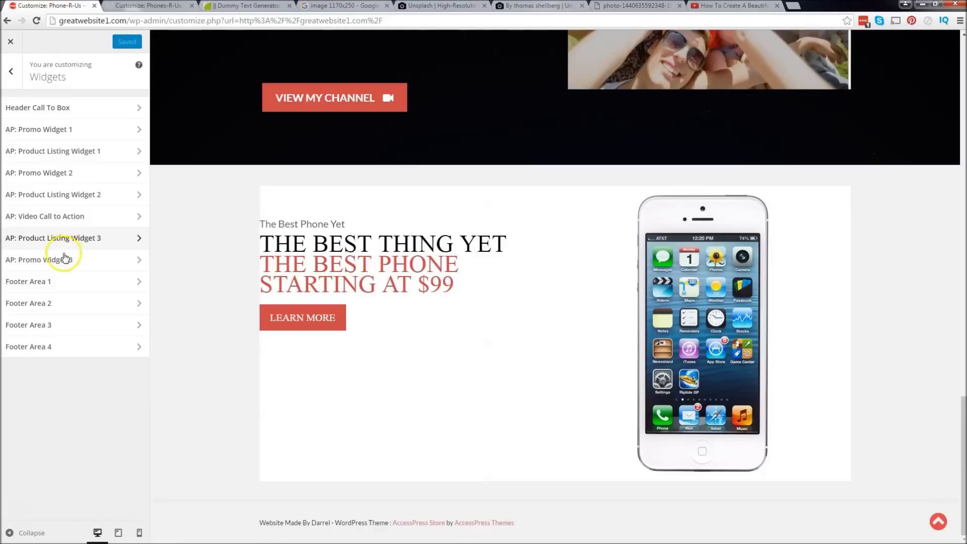
{"action": "left_click", "coordinate": [62, 285]}
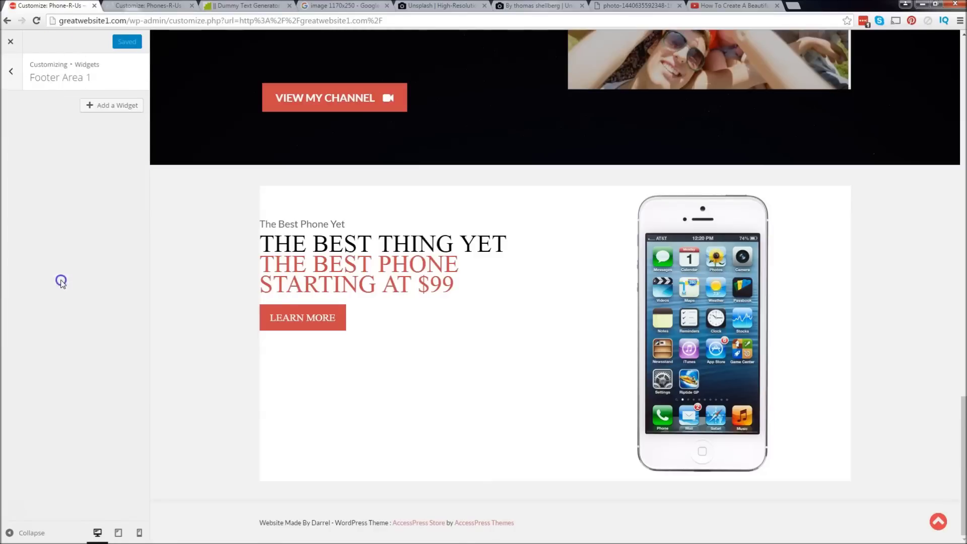
{"action": "left_click", "coordinate": [113, 104]}
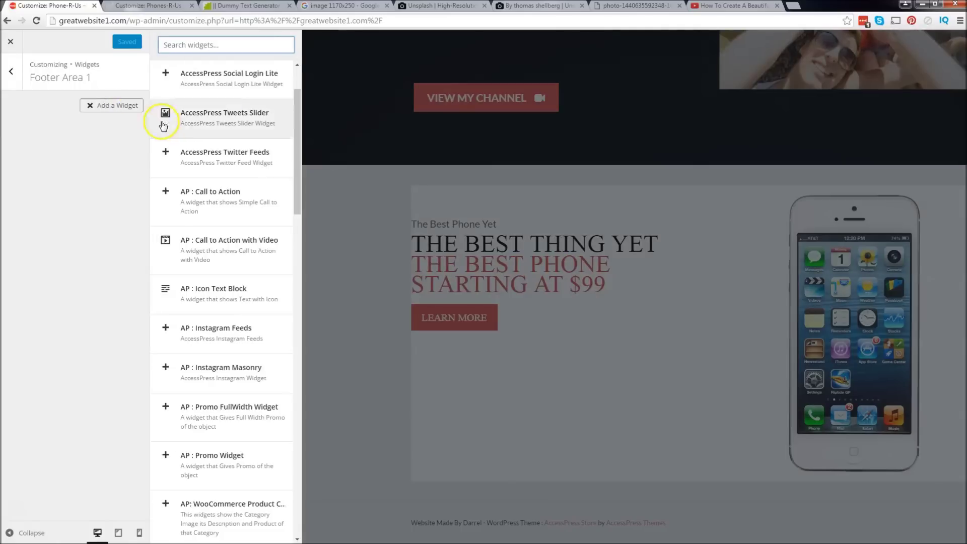
{"action": "left_click_drag", "start_coordinate": [296, 151], "coordinate": [298, 381]}
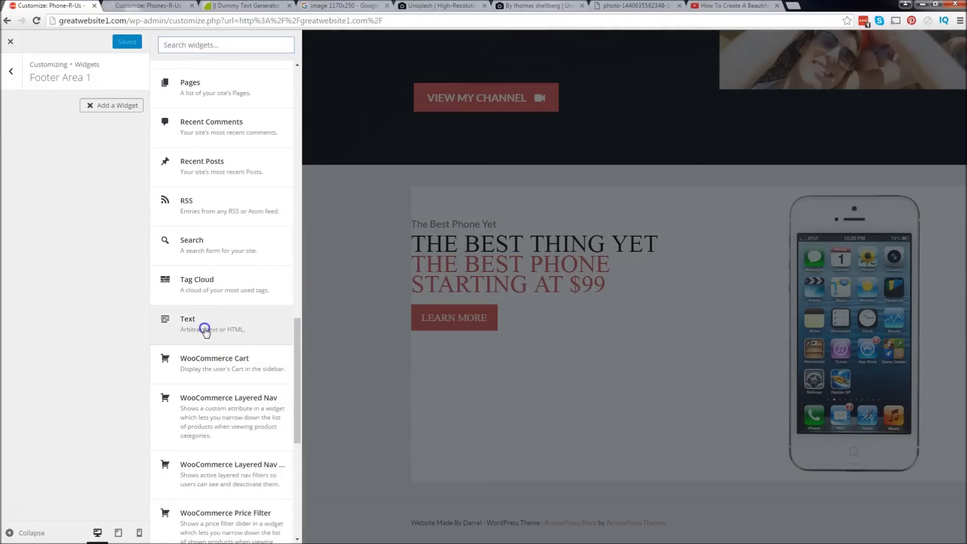
{"action": "left_click", "coordinate": [206, 333]}
Title the Text widget 'About Us' with a trimmed lorem ipsum paragraph and publish.
{"action": "left_click", "coordinate": [49, 146]}
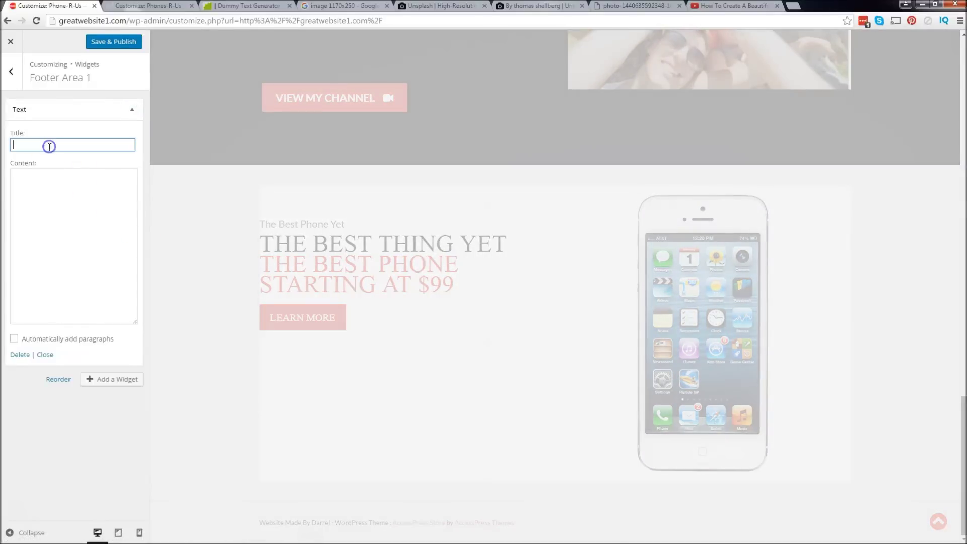
{"action": "type", "text": "About Us"}
{"action": "key", "text": "Tab"}
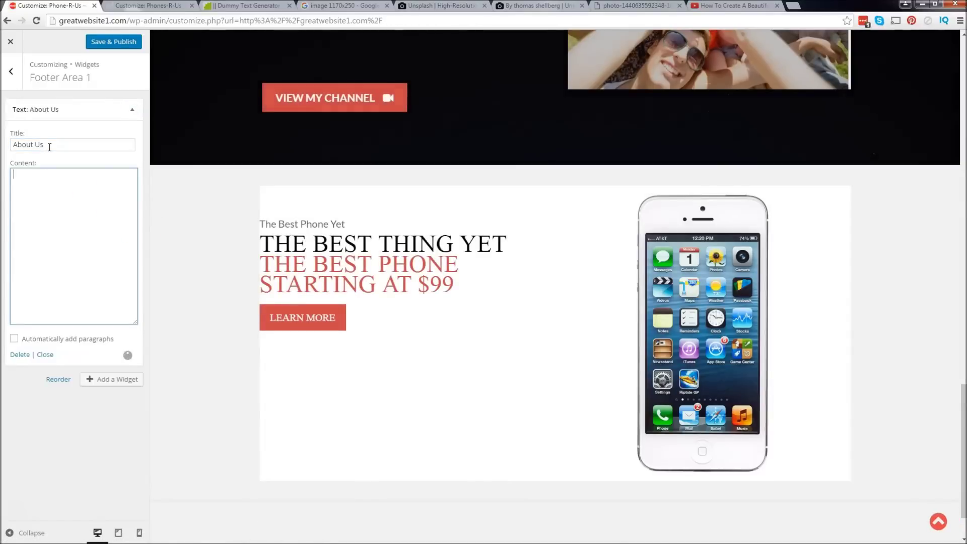
{"action": "type", "text": "Lorem ipsum dolor sit amet, consectetuer adipiscing elit. Aenean commodo ligula eget dolor. Aenean massa. Cum sociis natoque penatibus et magnis dis parturient montes, nascetur ridiculus mus. Donec quam felis, ultricies nec, pellentesque eu, pretium quis, sem. Nulla consequat massa quis enim. Donec pede justo, fringilla vel, aliquet nec, vulputate ege"}
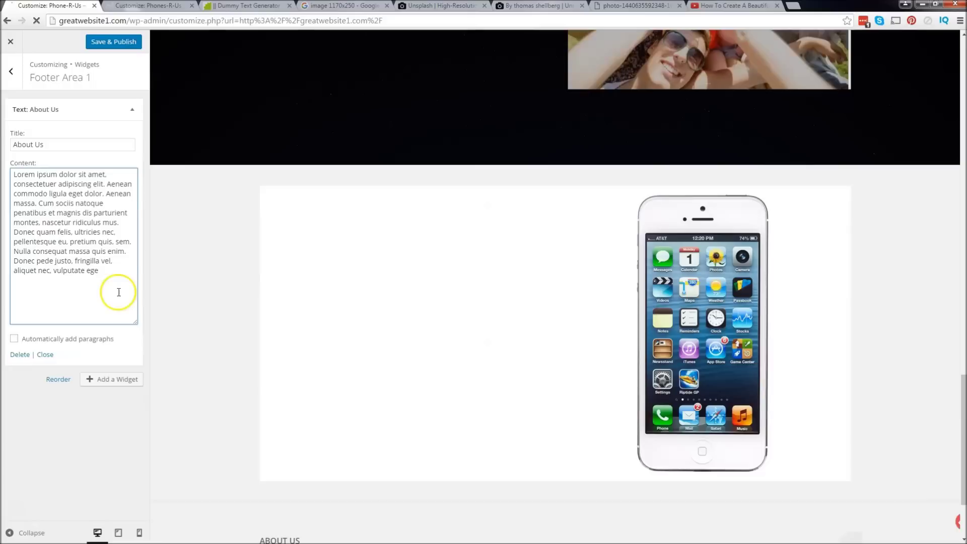
{"action": "left_click_drag", "start_coordinate": [119, 292], "coordinate": [21, 223]}
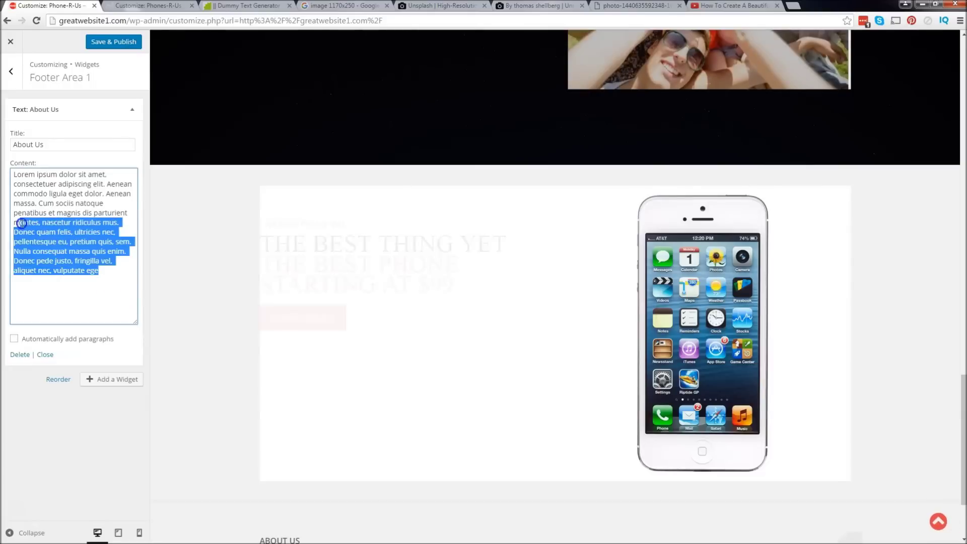
{"action": "key", "text": "BackSpace"}
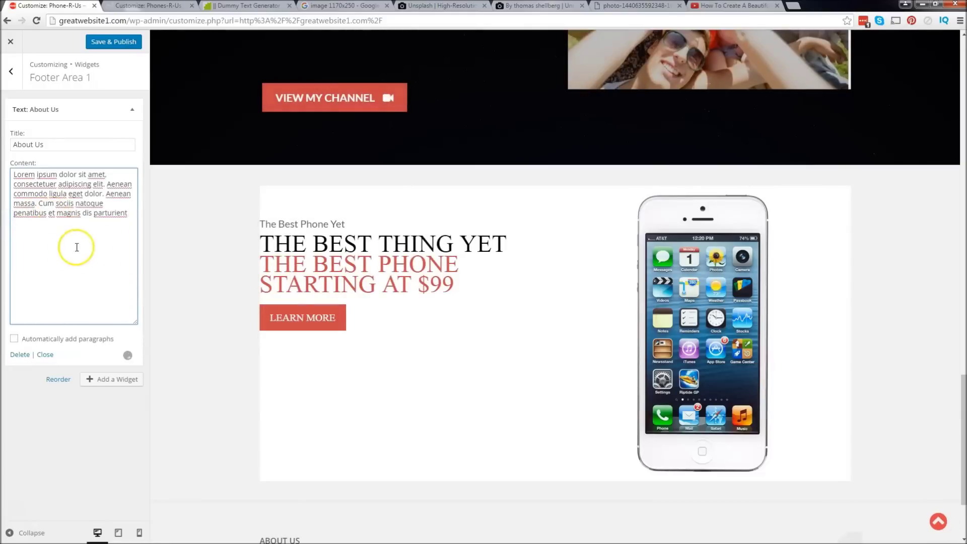
{"action": "left_click", "coordinate": [107, 42]}
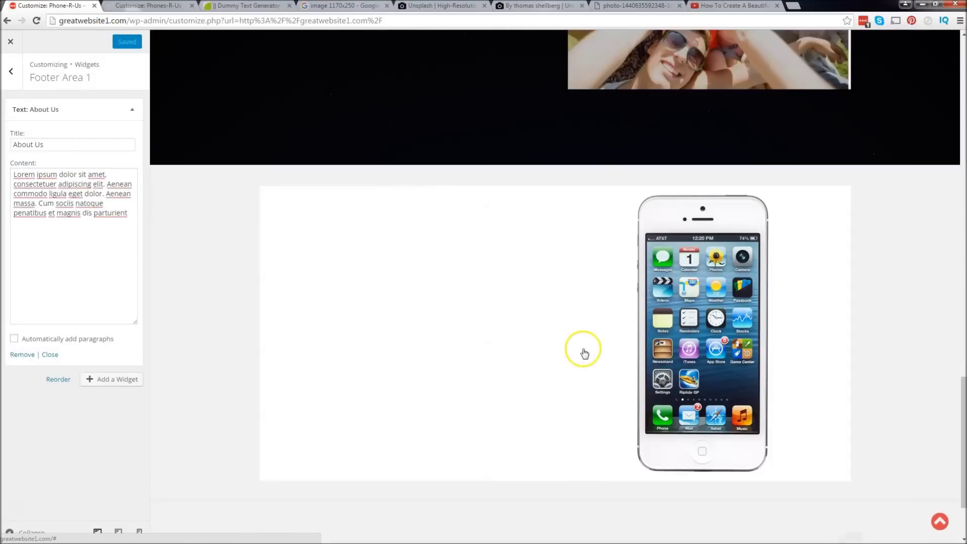
{"action": "scroll", "coordinate": [583, 349], "scroll_direction": "down", "scroll_amount": 2}
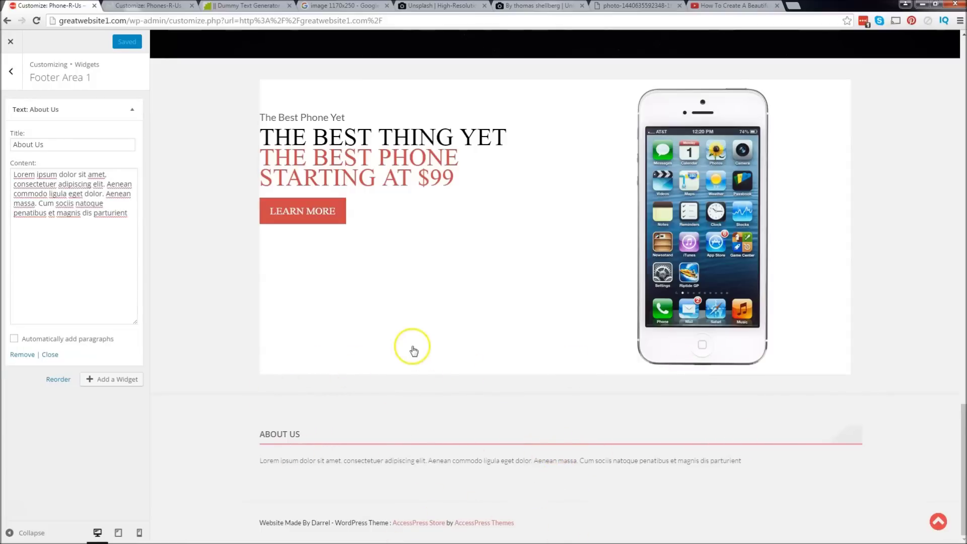
{"action": "left_click", "coordinate": [10, 73]}
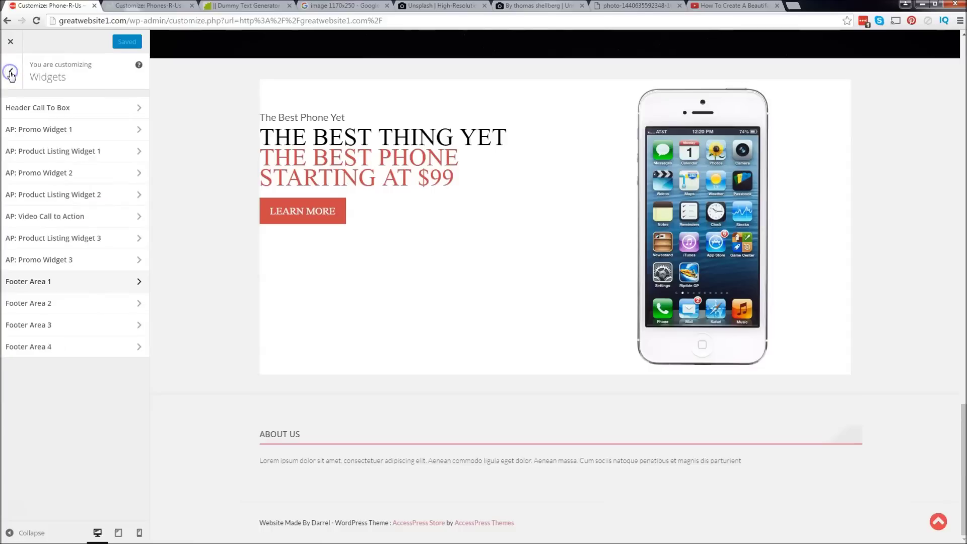
Open the empty Footer Area 2, then go to the starry-sky photo tab and start entering mailchimp.com.
{"action": "left_click", "coordinate": [29, 304]}
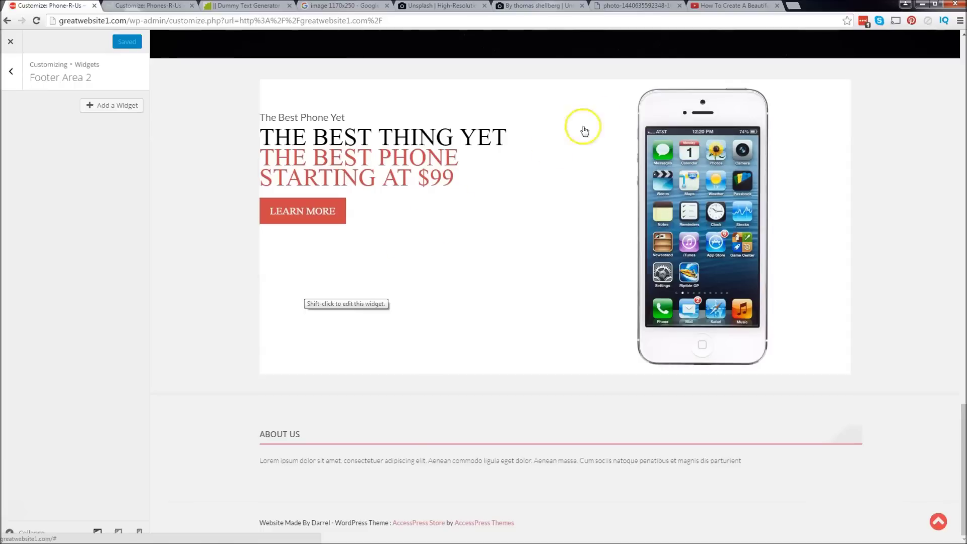
{"action": "left_click", "coordinate": [613, 5]}
{"action": "left_click", "coordinate": [599, 21]}
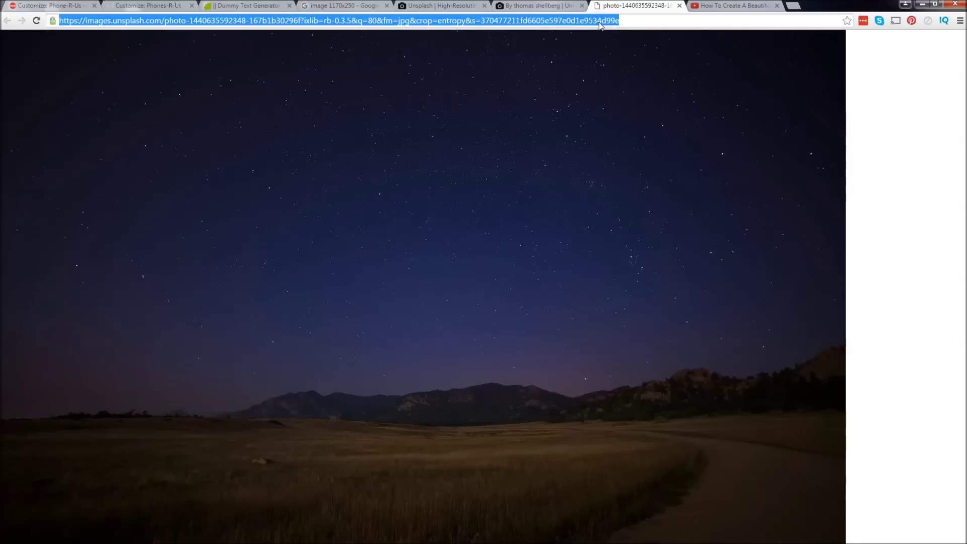
{"action": "type", "text": "mailchimp.com"}
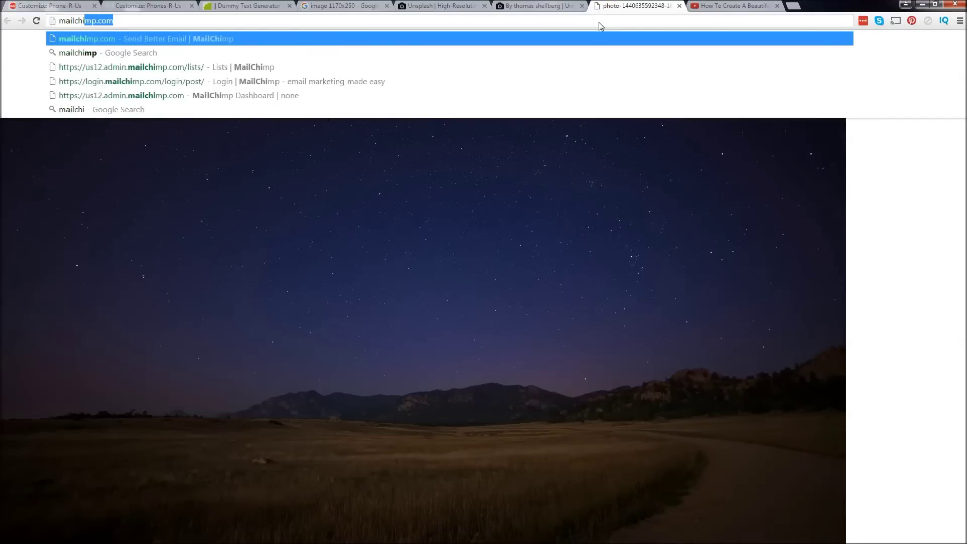
Load mailchimp.com and log in to the MailChimp account with the saved credentials.
{"action": "key", "text": "Return"}
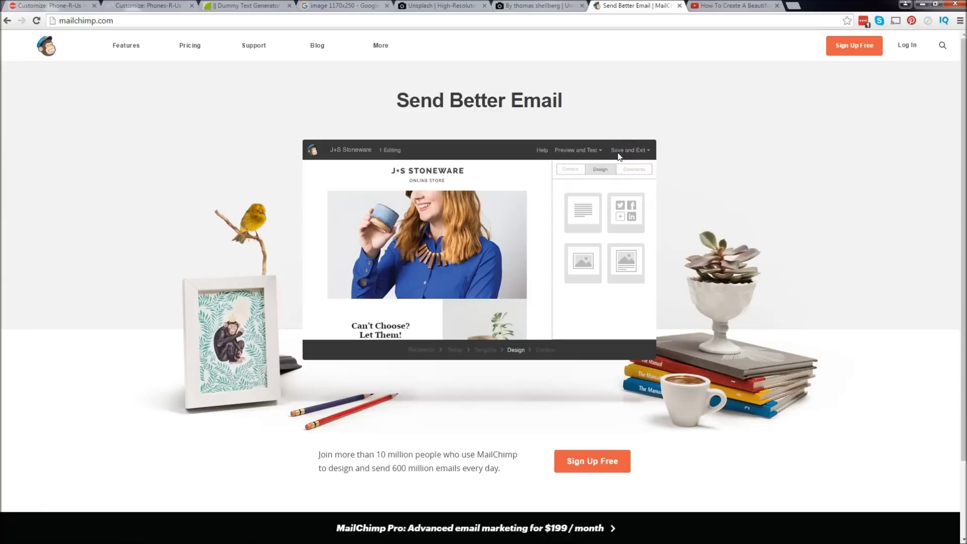
{"action": "left_click", "coordinate": [840, 42]}
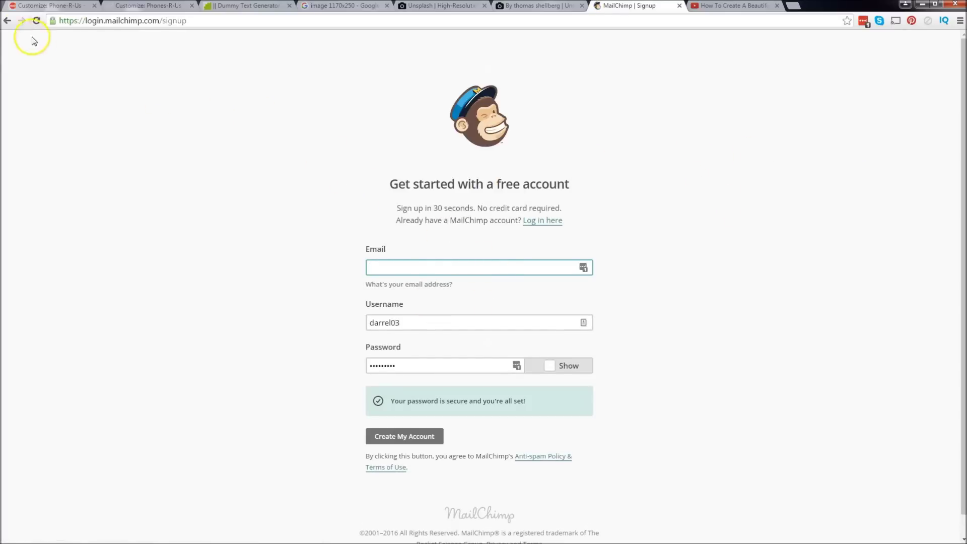
{"action": "left_click", "coordinate": [7, 22]}
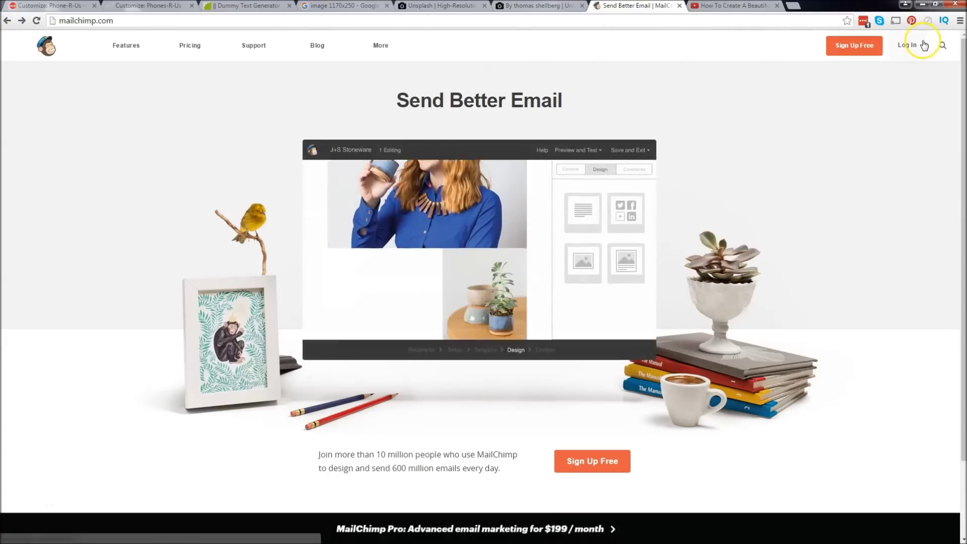
{"action": "left_click", "coordinate": [909, 45]}
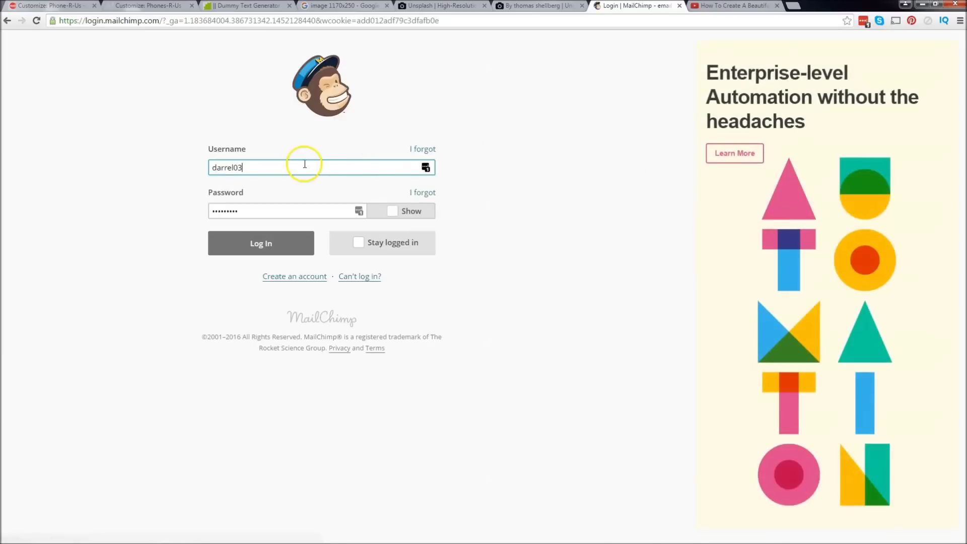
{"action": "left_click", "coordinate": [278, 249]}
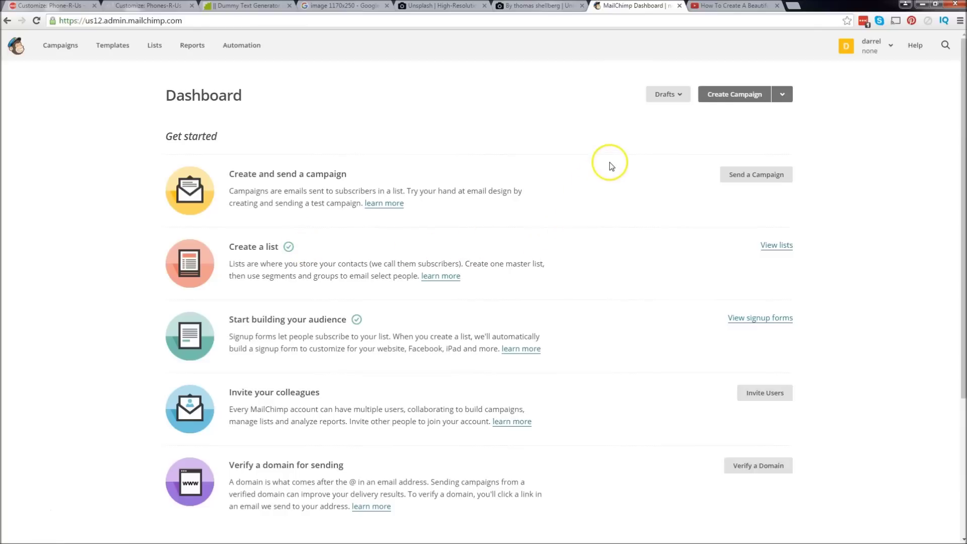
View all mailing lists and select the Testing list and another old list for deletion.
{"action": "left_click", "coordinate": [780, 247]}
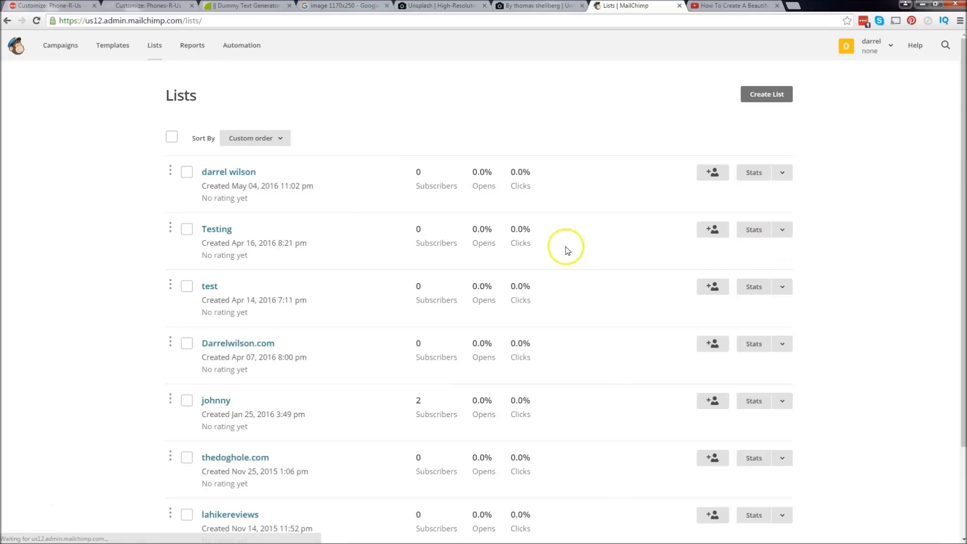
{"action": "left_click", "coordinate": [180, 175]}
{"action": "left_click", "coordinate": [186, 228]}
{"action": "left_click", "coordinate": [187, 172]}
{"action": "left_click", "coordinate": [321, 139]}
Confirm deleting the two lists by entering DELETE in uppercase.
{"action": "left_click", "coordinate": [334, 398]}
{"action": "left_click", "coordinate": [359, 371]}
{"action": "type", "text": "delete"}
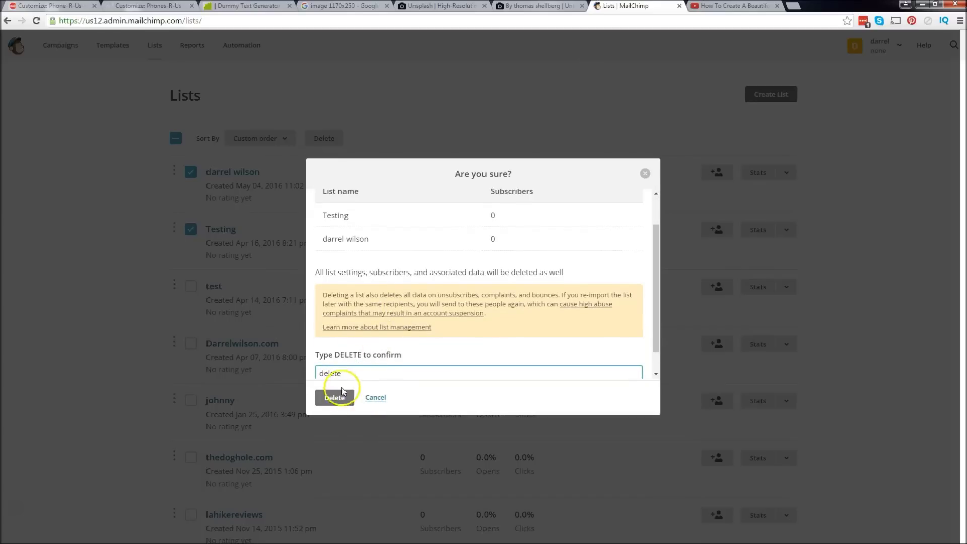
{"action": "left_click", "coordinate": [339, 397]}
{"action": "left_click", "coordinate": [373, 347]}
{"action": "left_click_drag", "start_coordinate": [377, 343], "coordinate": [308, 341]}
{"action": "type", "text": "DELETE"}
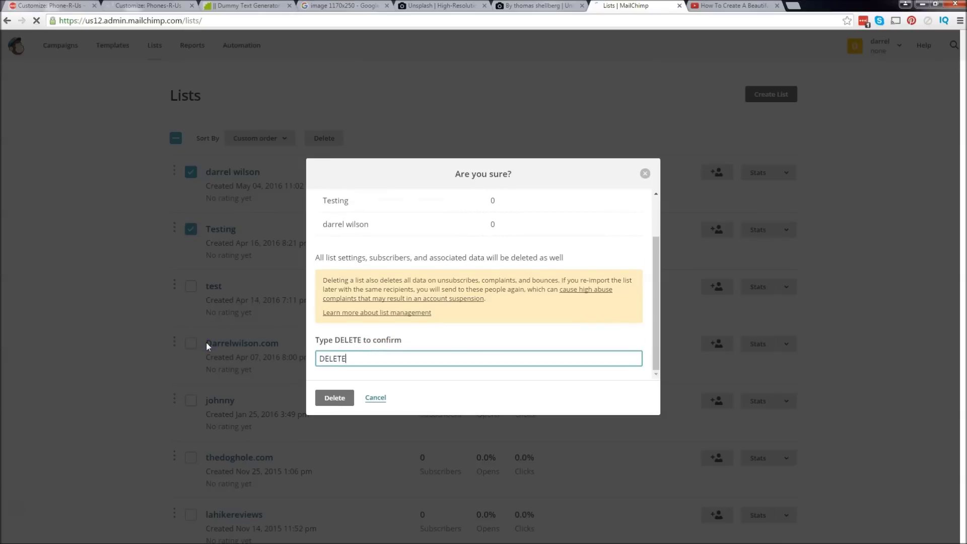
{"action": "left_click", "coordinate": [333, 396]}
Review the remaining lists, campaigns and dashboard, then start a brand-new mailing list.
{"action": "left_click", "coordinate": [156, 47]}
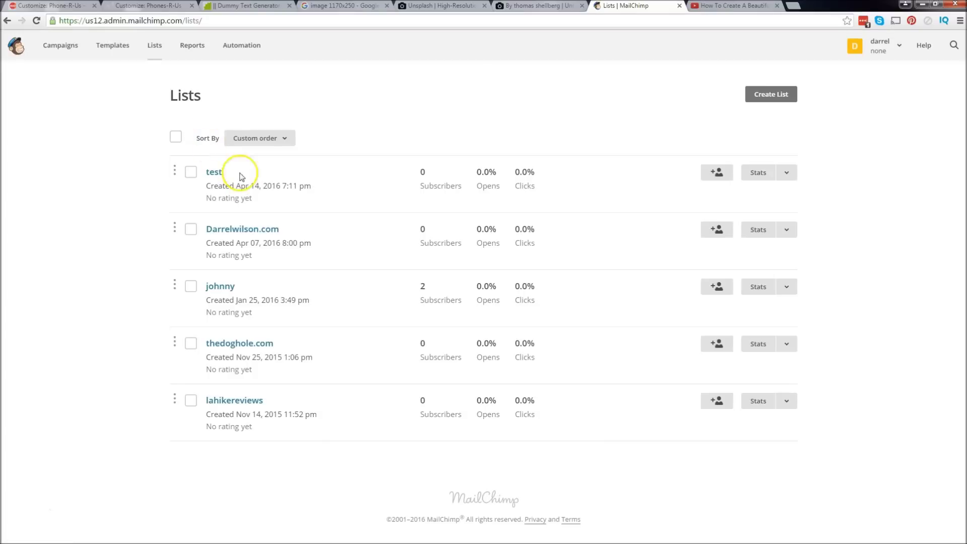
{"action": "left_click", "coordinate": [66, 44]}
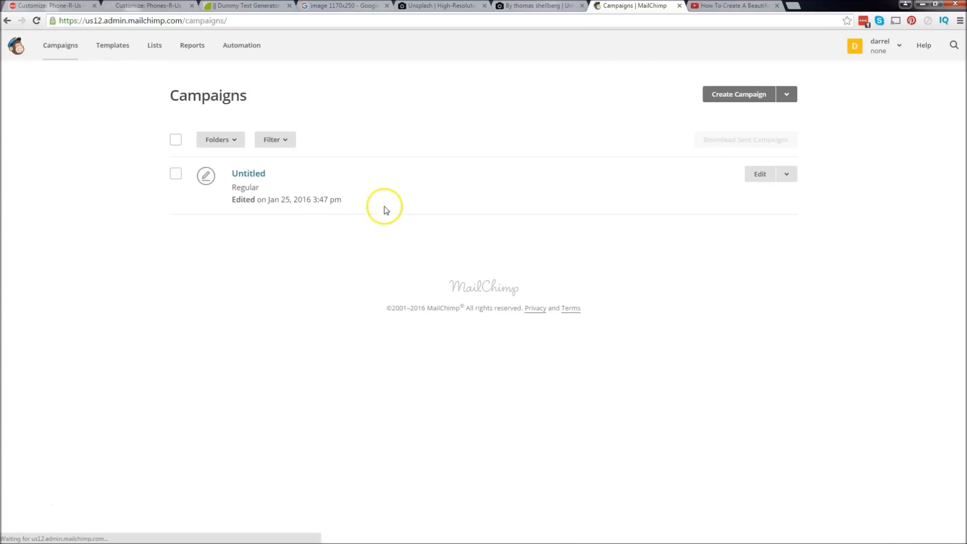
{"action": "left_click", "coordinate": [16, 47]}
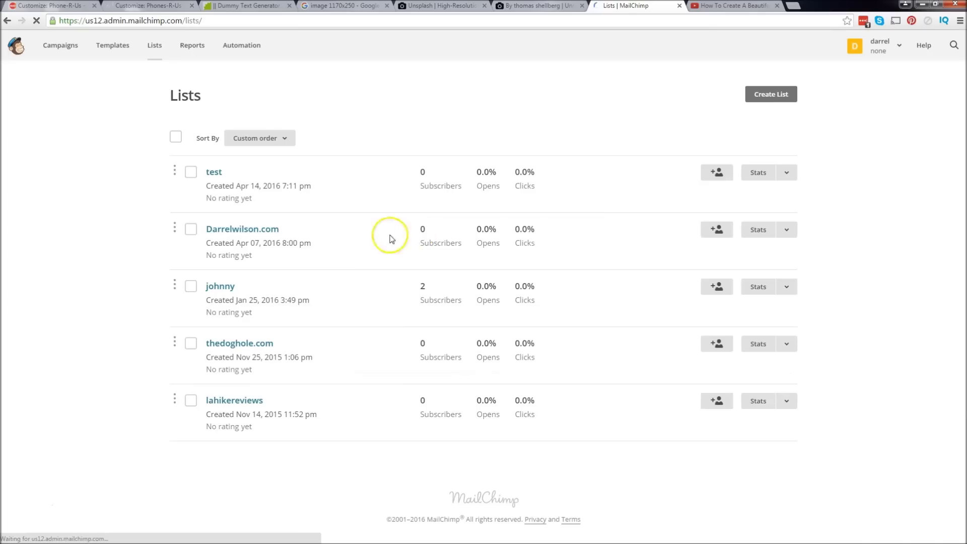
{"action": "left_click", "coordinate": [213, 172]}
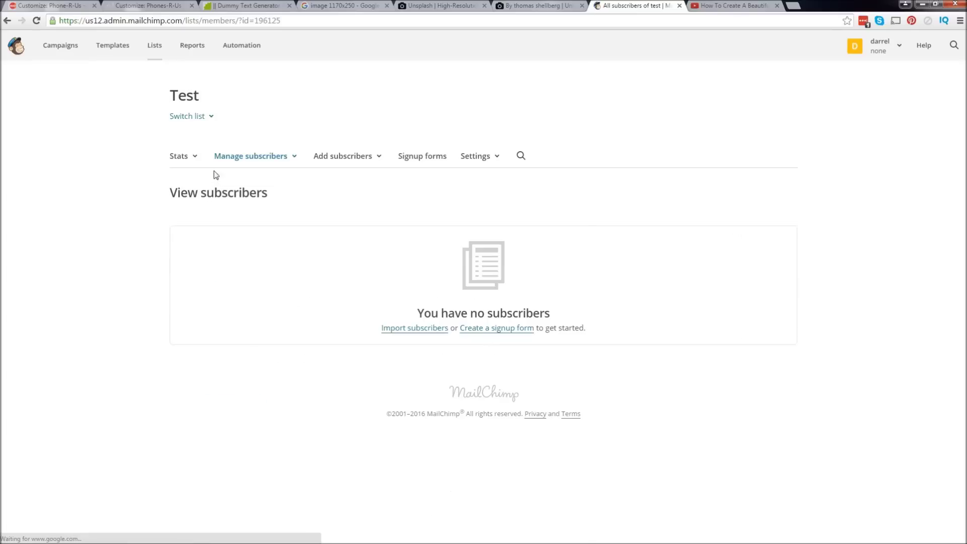
{"action": "left_click", "coordinate": [8, 20]}
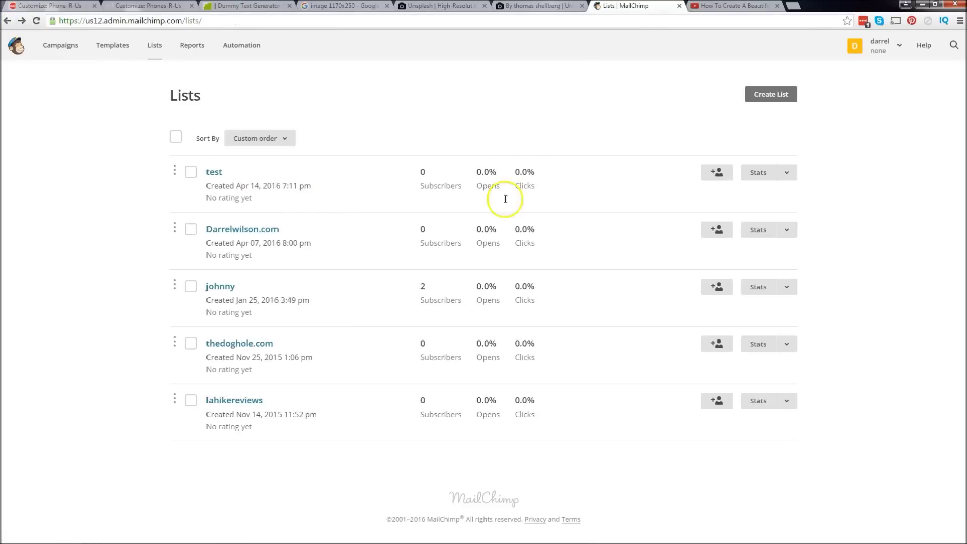
{"action": "left_click", "coordinate": [763, 97]}
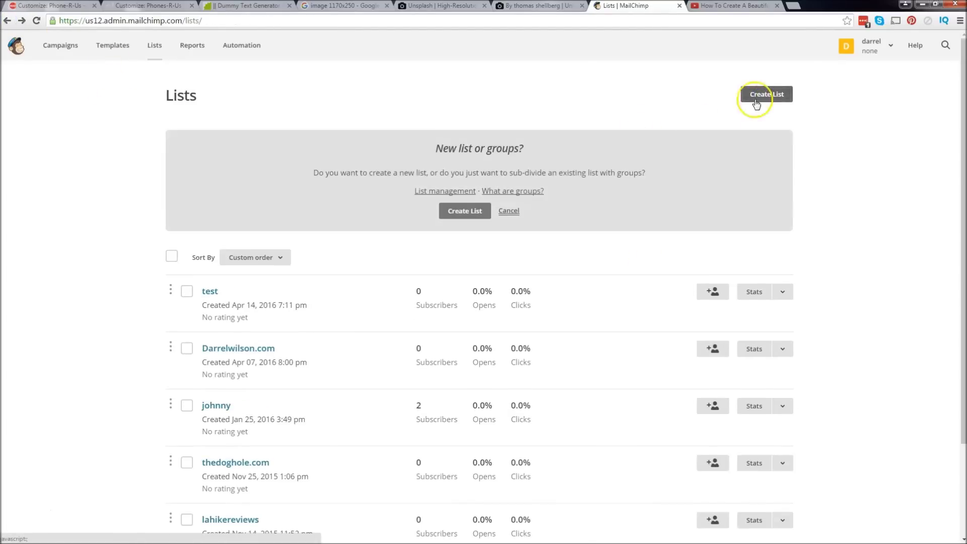
{"action": "left_click", "coordinate": [465, 212]}
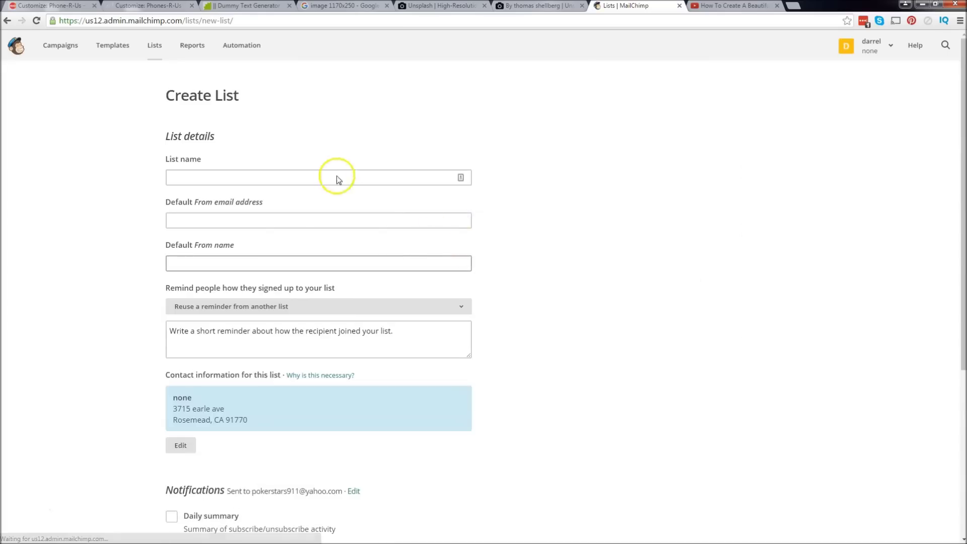
{"action": "left_click", "coordinate": [322, 176]}
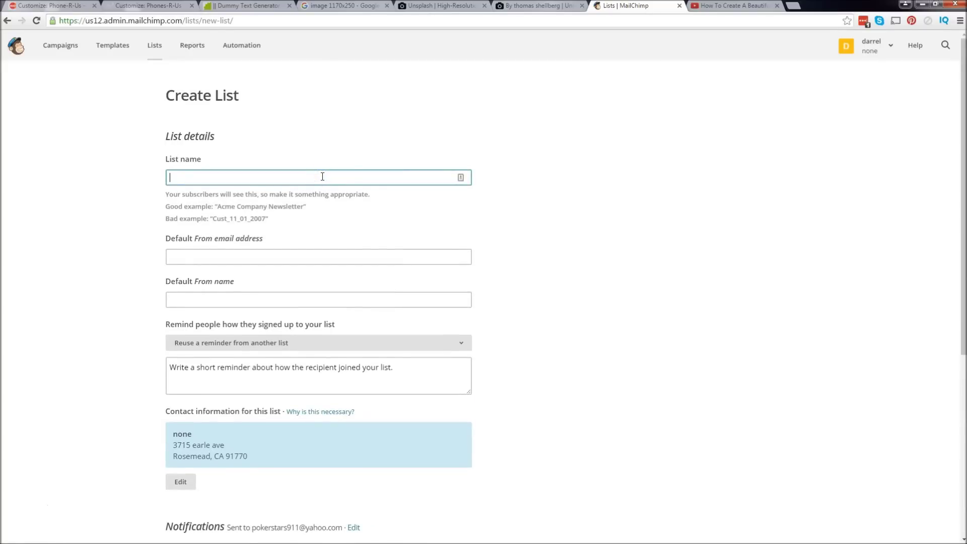
{"action": "type", "text": "t"}
{"action": "key", "text": "BackSpace"}
{"action": "type", "text": "www."}
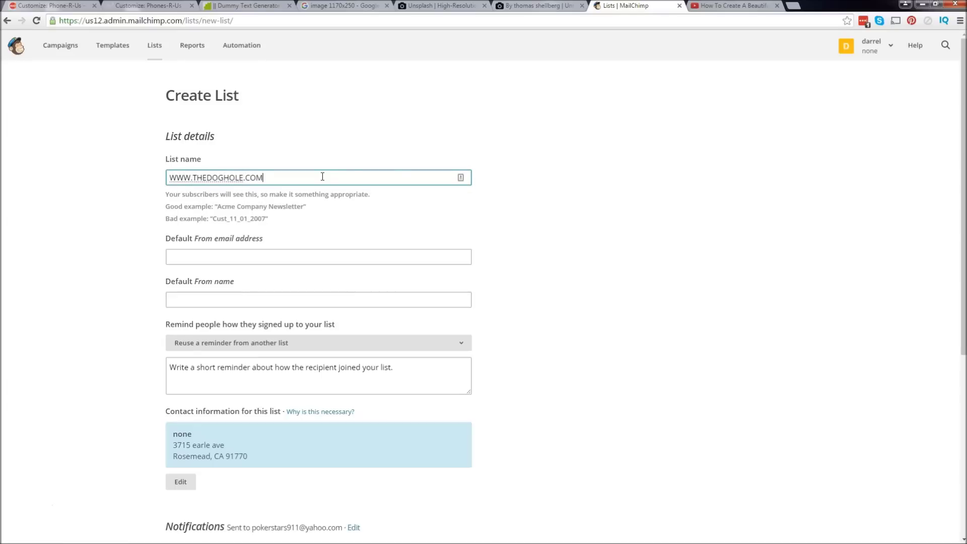
{"action": "key", "text": "Tab"}
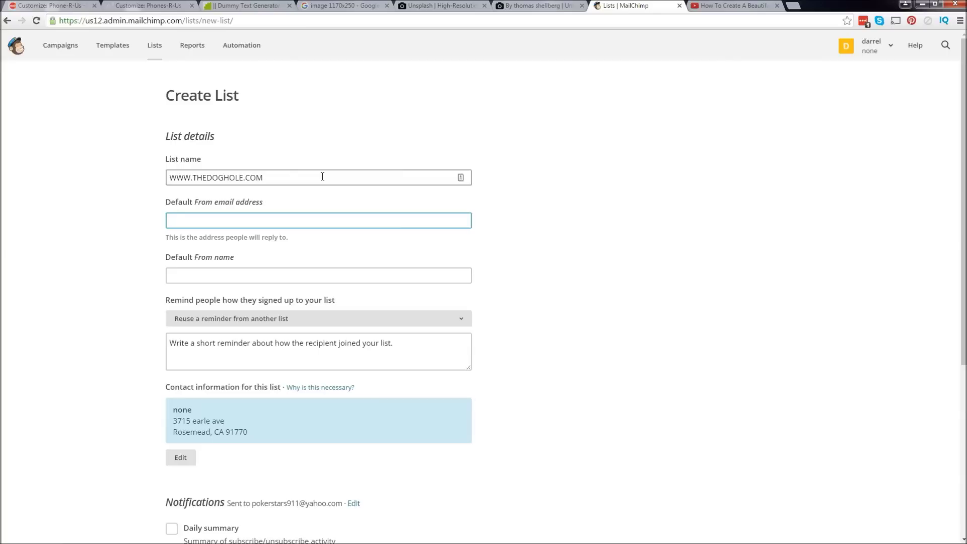
{"action": "type", "text": "tass"}
{"action": "key", "text": "Down"}
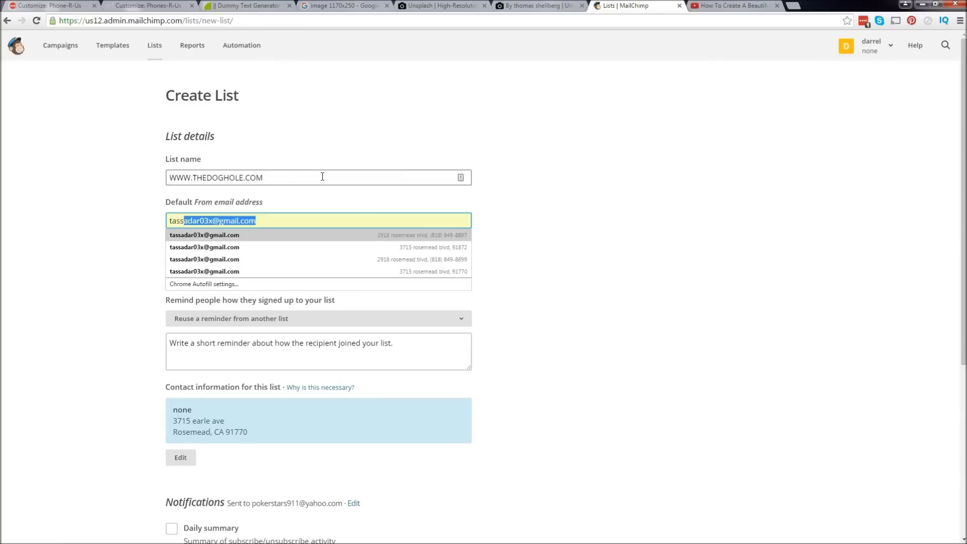
{"action": "key", "text": "Return"}
{"action": "left_click", "coordinate": [283, 281]}
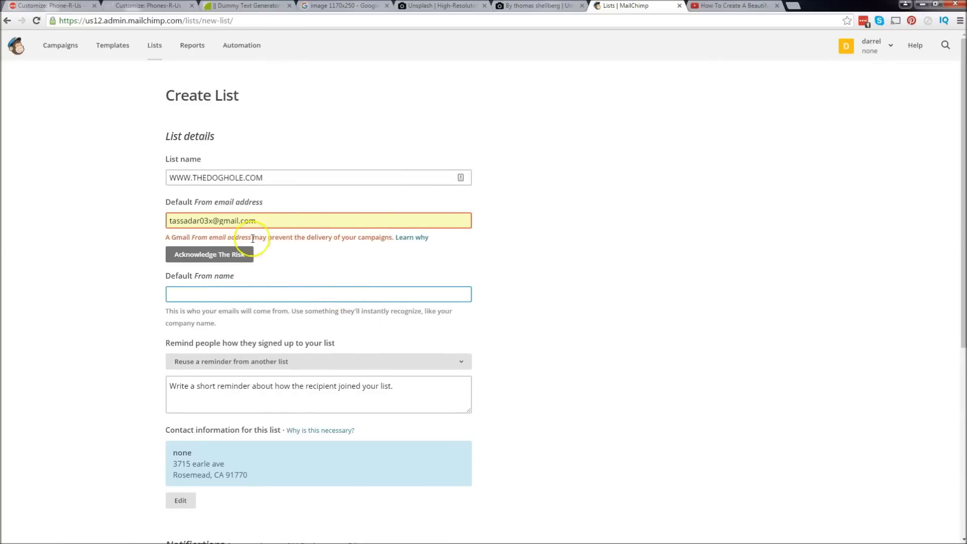
{"action": "left_click", "coordinate": [210, 254]}
{"action": "left_click", "coordinate": [322, 372]}
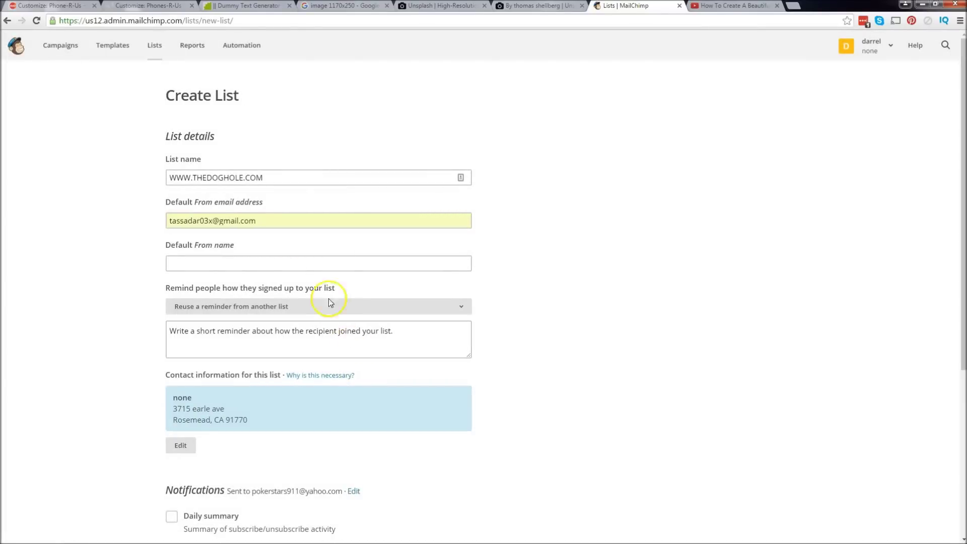
Enter the sender name, add the 'From The Doghole.' reminder, and save the list.
{"action": "left_click", "coordinate": [239, 266]}
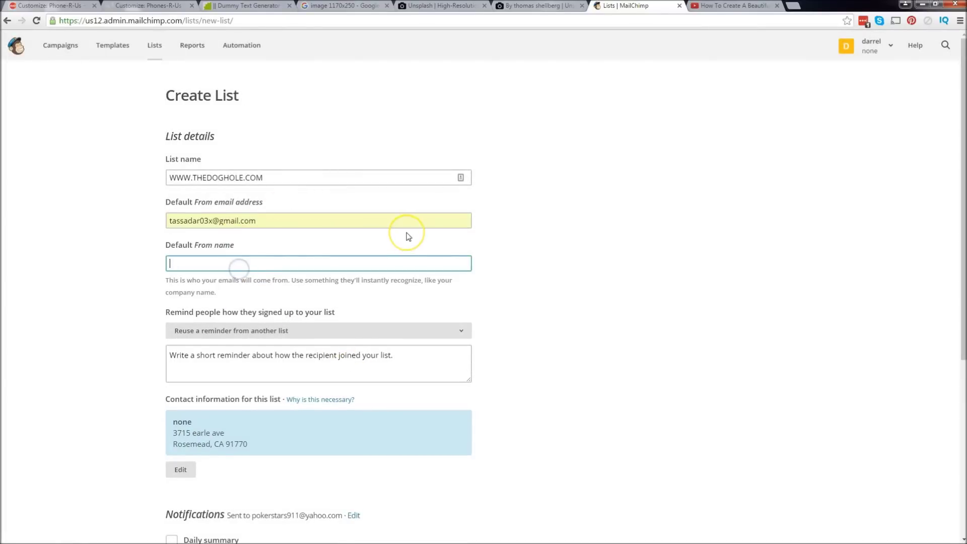
{"action": "type", "text": "Da"}
{"action": "key", "text": "BackSpace"}
{"action": "key", "text": "BackSpace"}
{"action": "type", "text": "Darrel"}
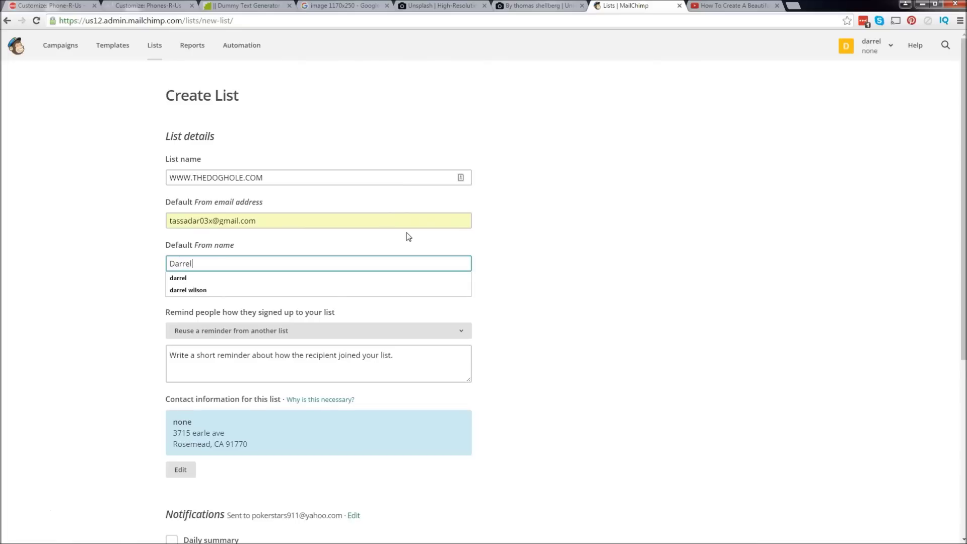
{"action": "left_click", "coordinate": [408, 236]}
{"action": "scroll", "coordinate": [401, 281], "scroll_direction": "down", "scroll_amount": 1}
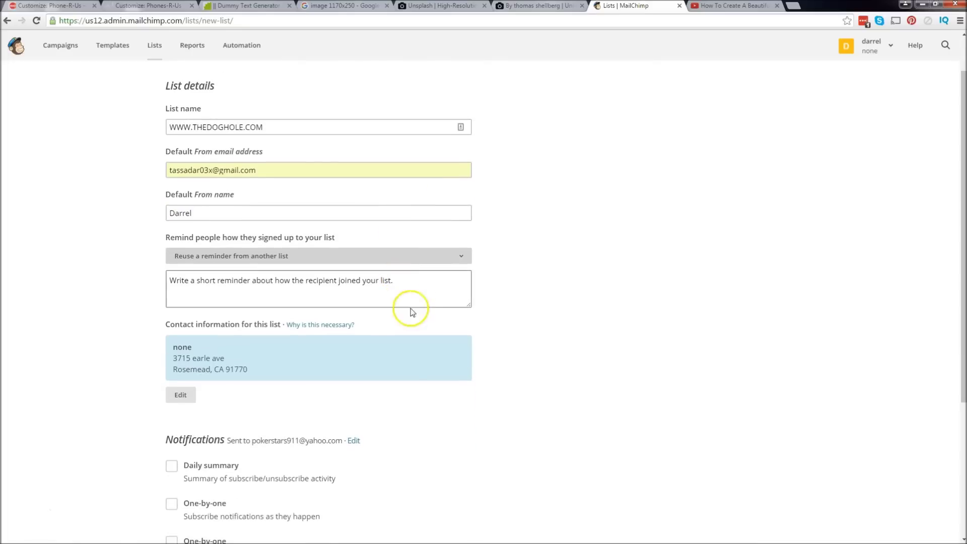
{"action": "left_click", "coordinate": [239, 288]}
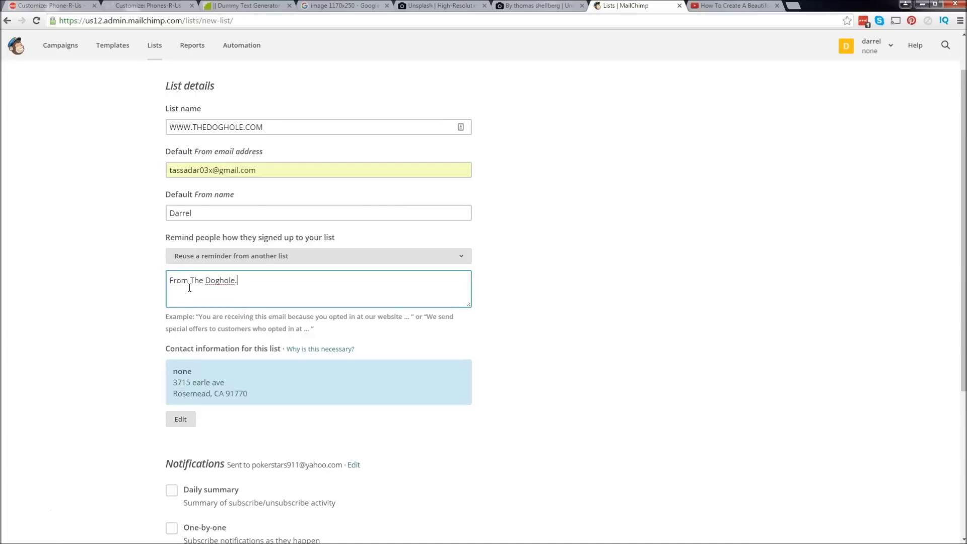
{"action": "scroll", "coordinate": [189, 287], "scroll_direction": "down", "scroll_amount": 5}
{"action": "left_click", "coordinate": [179, 394]}
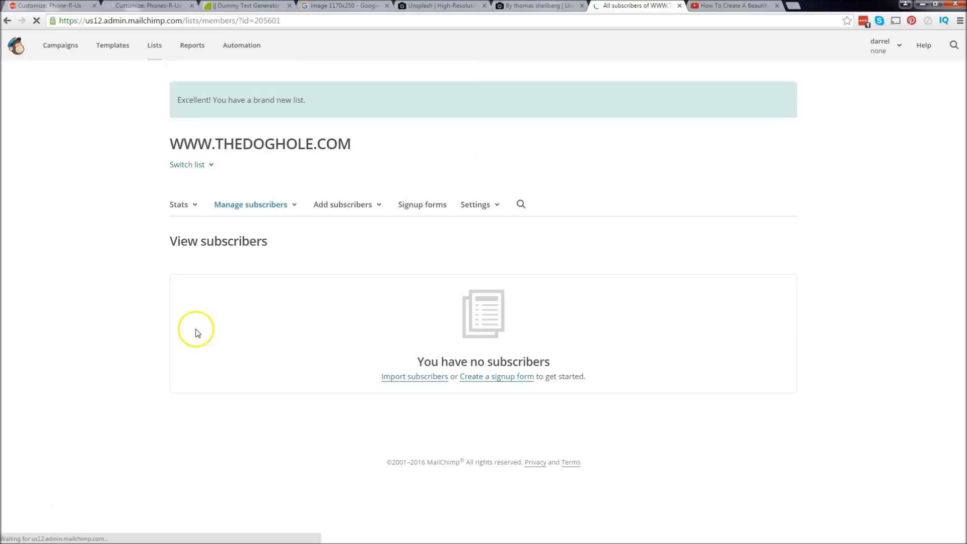
Open the list's embedded signup forms and choose the Super Slim style.
{"action": "left_click", "coordinate": [489, 377]}
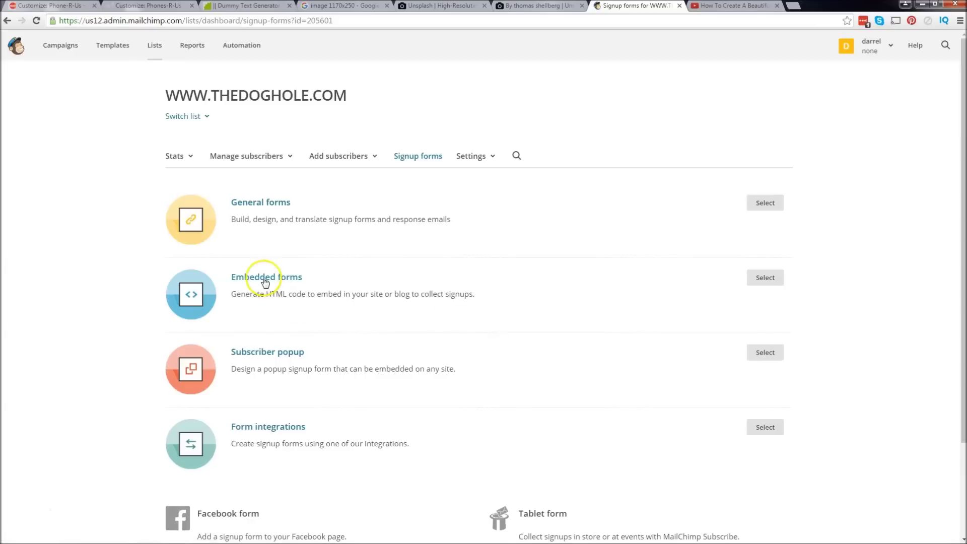
{"action": "left_click", "coordinate": [765, 278]}
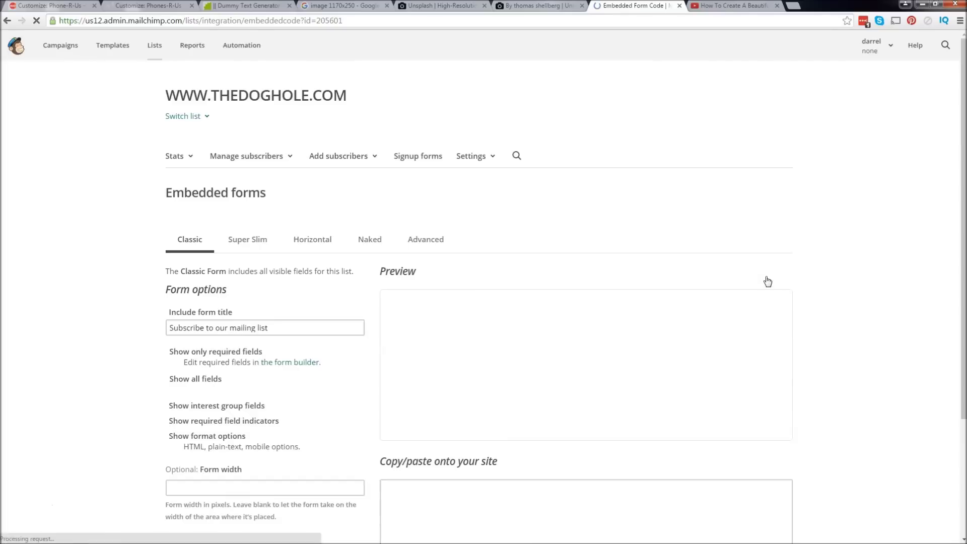
{"action": "scroll", "coordinate": [285, 235], "scroll_direction": "down", "scroll_amount": 2}
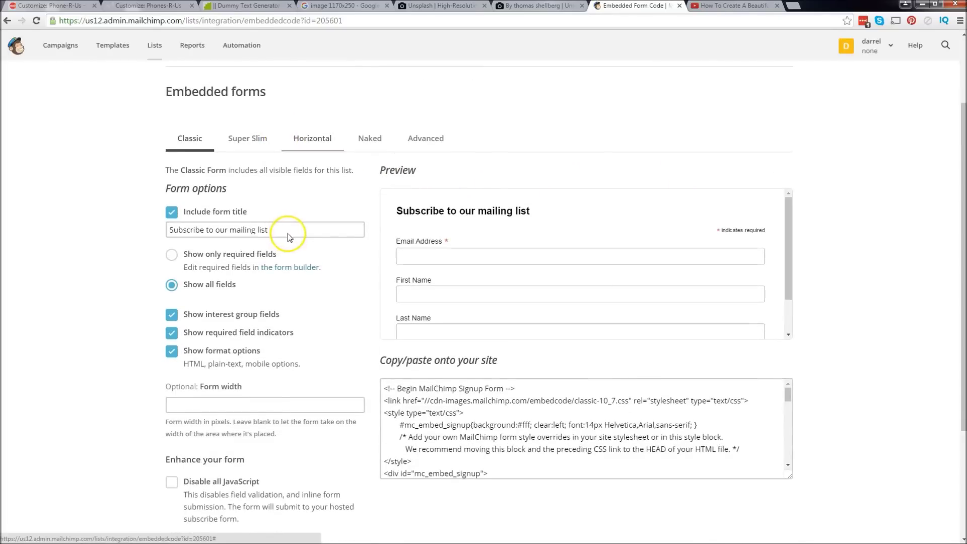
{"action": "scroll", "coordinate": [290, 234], "scroll_direction": "up", "scroll_amount": 1}
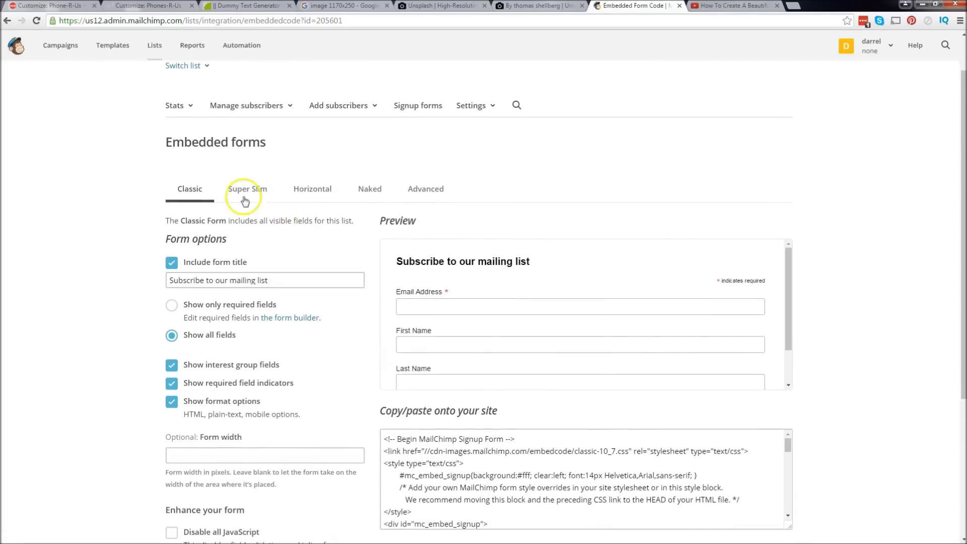
{"action": "left_click", "coordinate": [246, 189]}
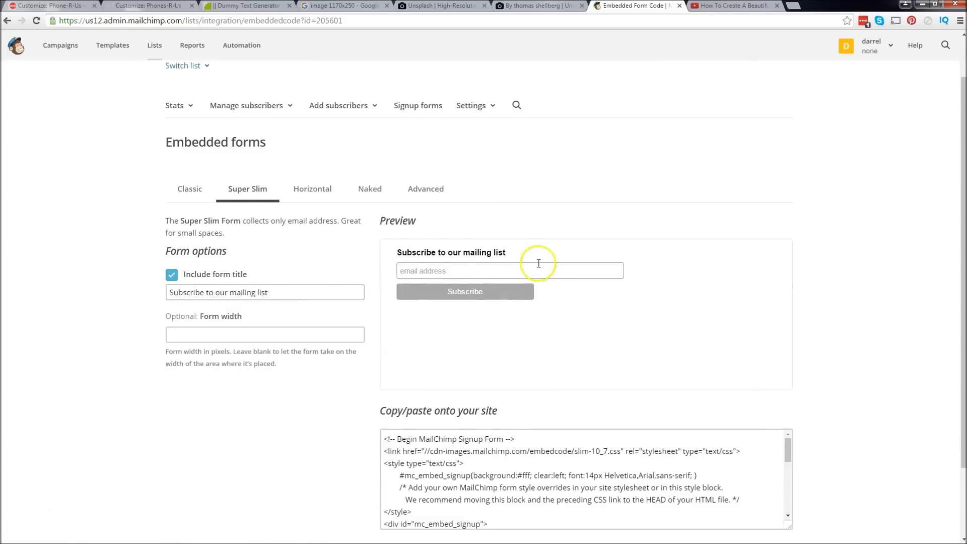
Copy all of the Super Slim embed code and return to the Footer Area 2 widget list.
{"action": "scroll", "coordinate": [838, 361], "scroll_direction": "down", "scroll_amount": 1}
{"action": "left_click_drag", "start_coordinate": [788, 400], "coordinate": [788, 464]}
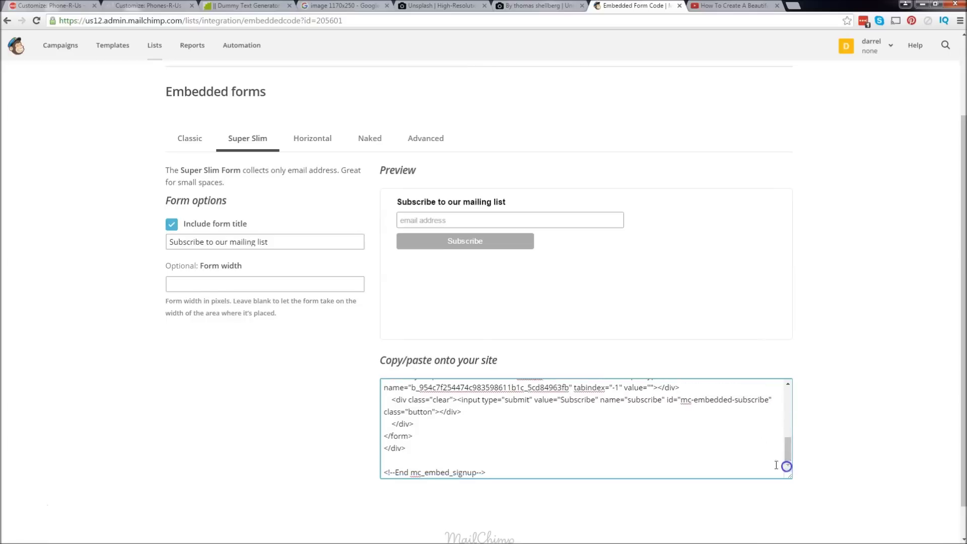
{"action": "left_click", "coordinate": [652, 473]}
{"action": "right_click", "coordinate": [430, 404]}
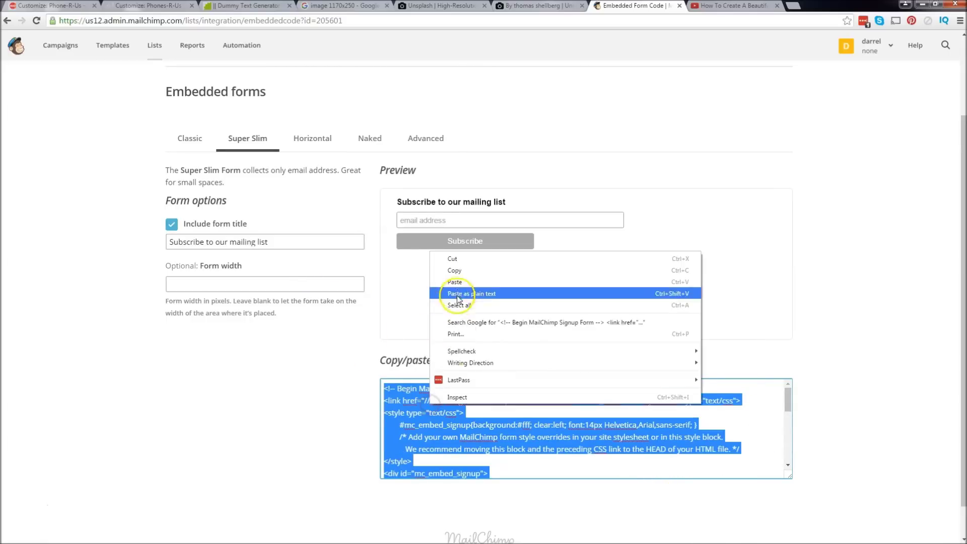
{"action": "left_click", "coordinate": [455, 271]}
{"action": "left_click", "coordinate": [29, 6]}
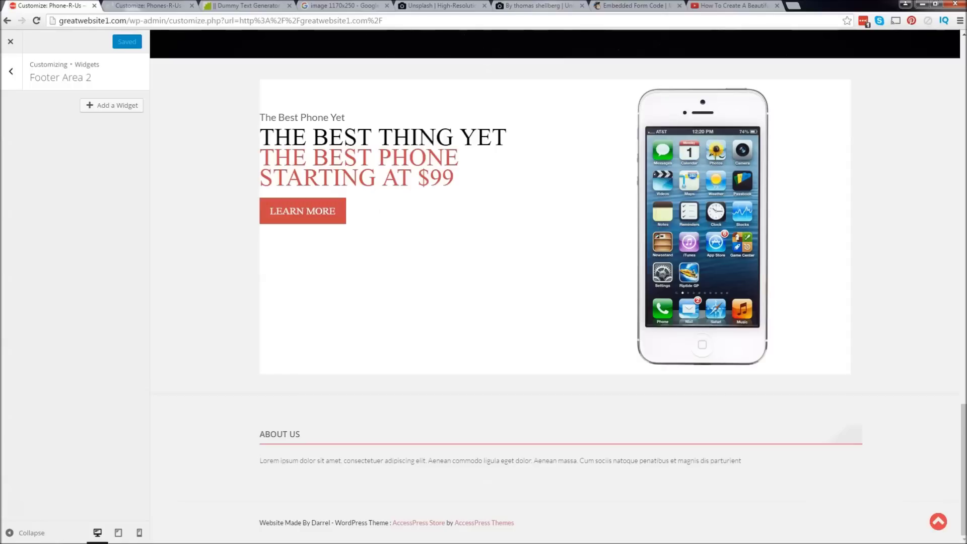
{"action": "left_click", "coordinate": [117, 106]}
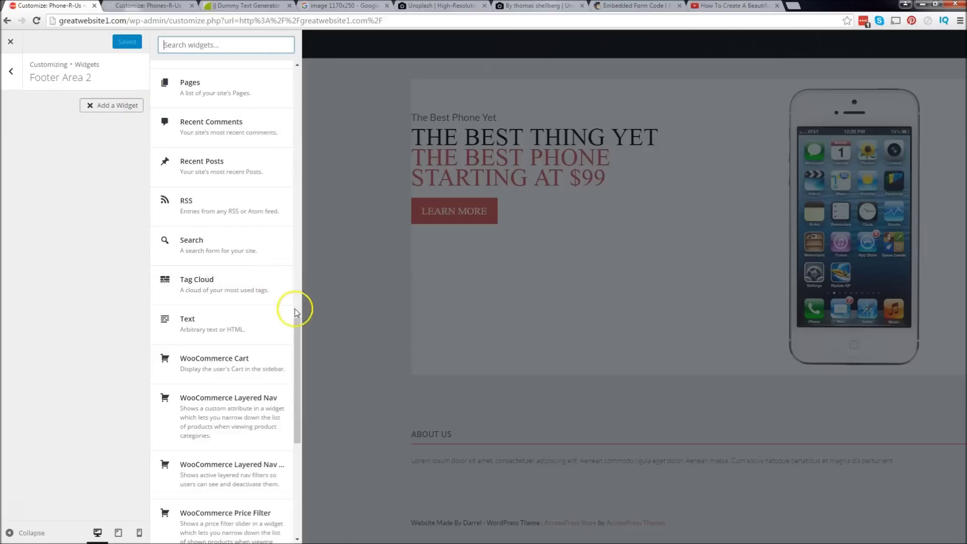
Add a Text widget titled 'Subscribe For Coupons!' containing the pasted MailChimp code, and publish it.
{"action": "left_click", "coordinate": [198, 326]}
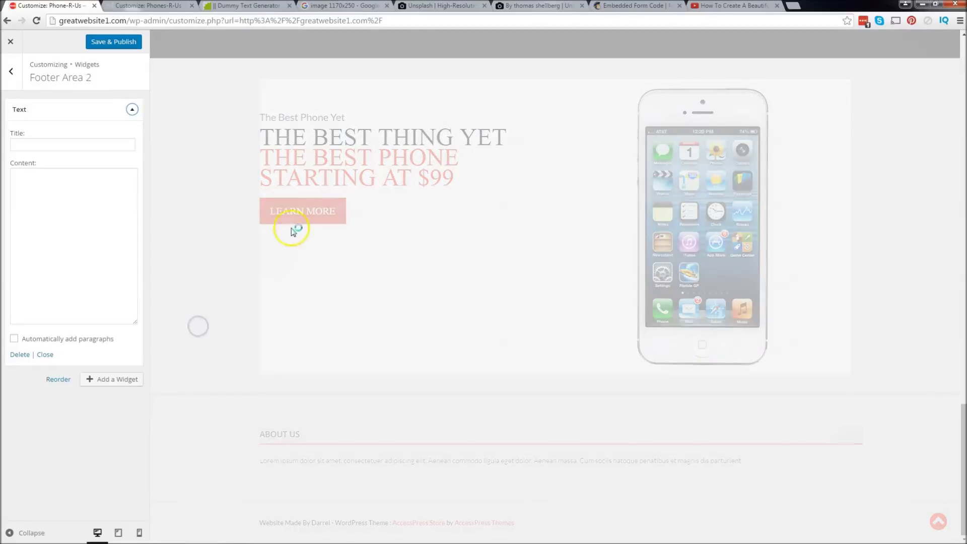
{"action": "left_click", "coordinate": [71, 146]}
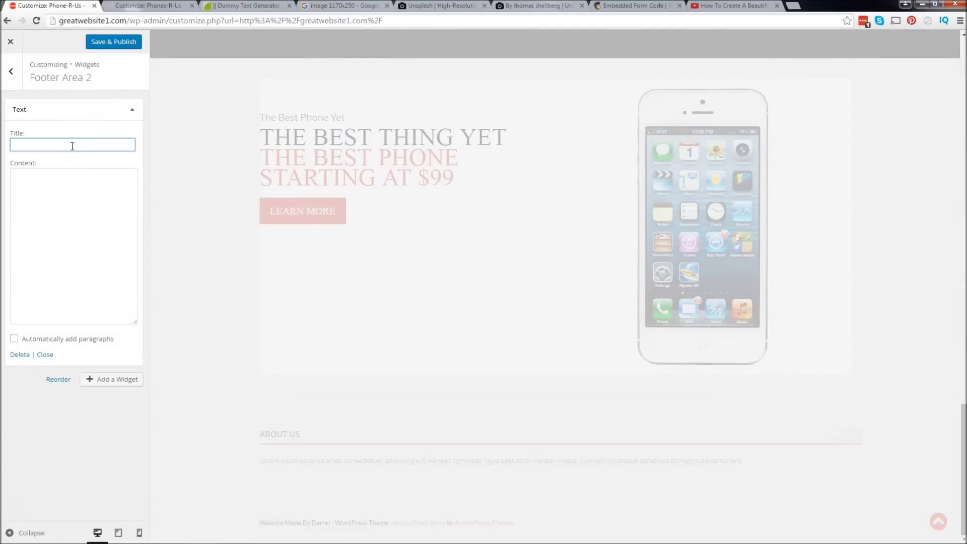
{"action": "type", "text": "Subscribe For Coupons!"}
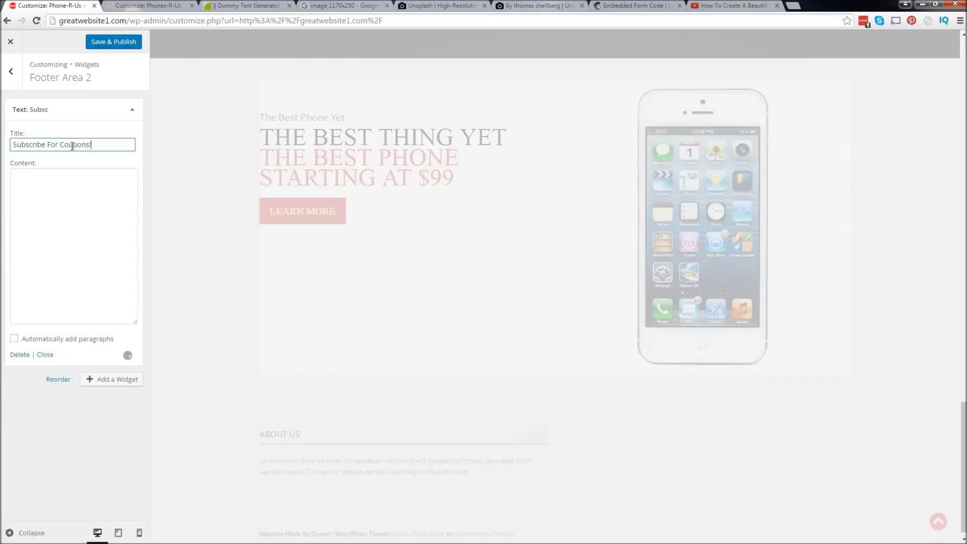
{"action": "key", "text": "Tab"}
{"action": "key", "text": "ctrl+v"}
{"action": "left_click", "coordinate": [85, 169]}
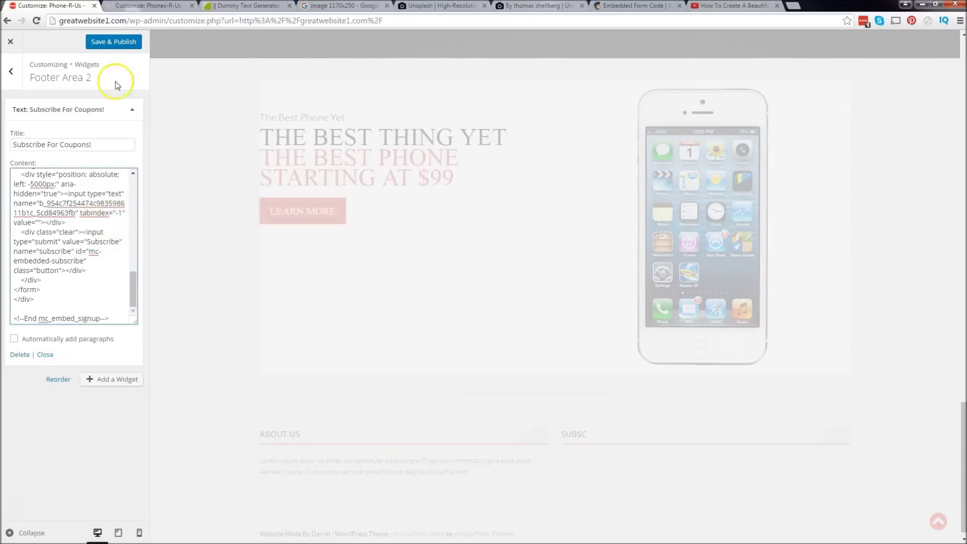
{"action": "left_click", "coordinate": [117, 44]}
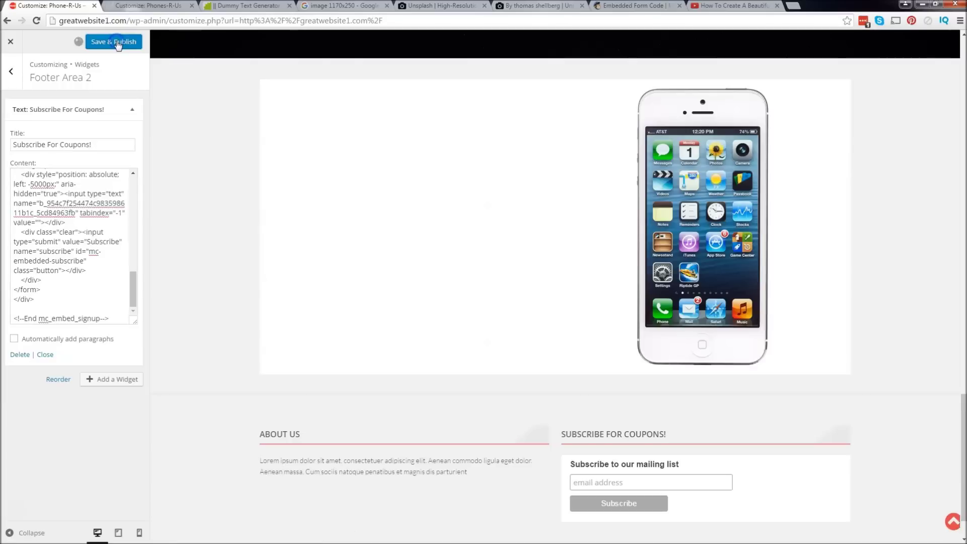
{"action": "scroll", "coordinate": [333, 364], "scroll_direction": "down", "scroll_amount": 2}
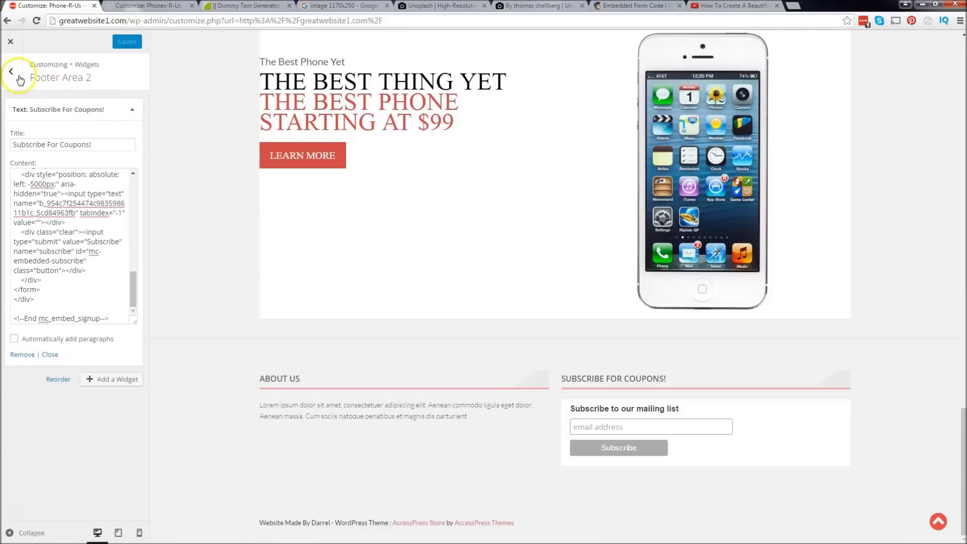
{"action": "key", "text": "ctrl+Tab"}
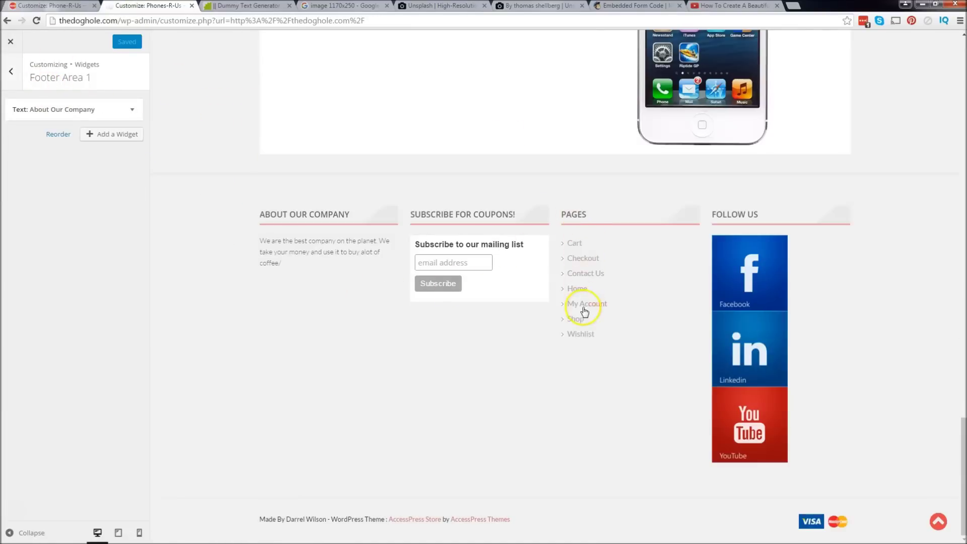
Add a Pages widget to Footer Area 3 in the greatwebsite1.com customizer.
{"action": "left_click", "coordinate": [50, 6]}
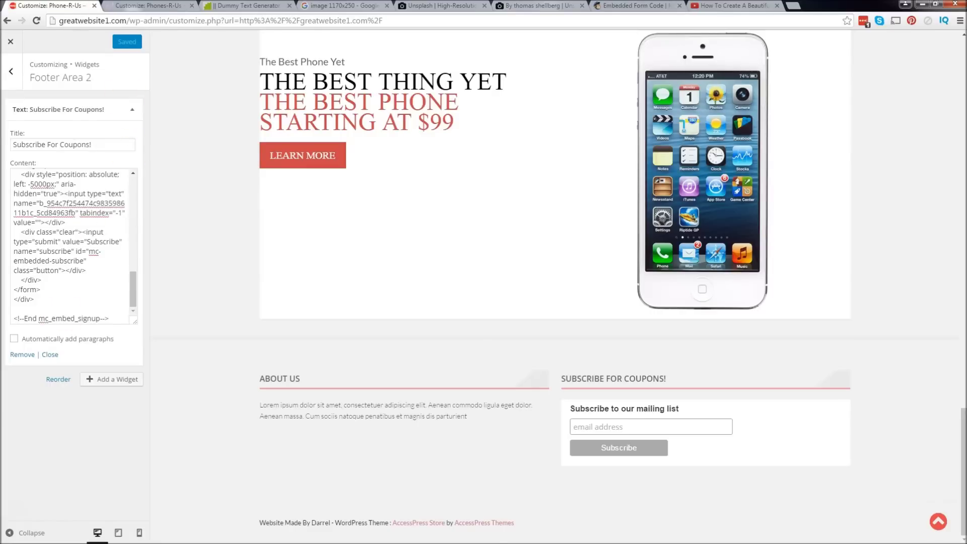
{"action": "left_click", "coordinate": [4, 74]}
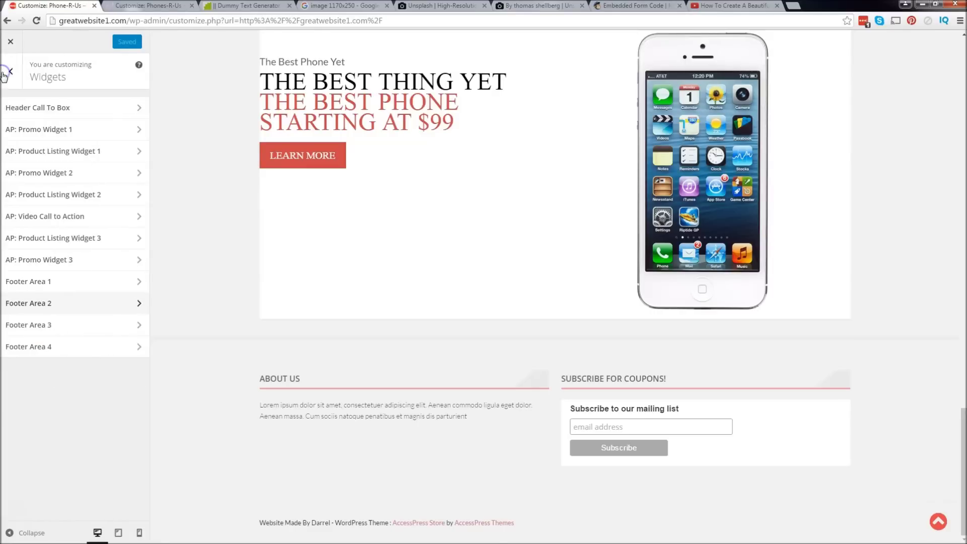
{"action": "left_click", "coordinate": [47, 326]}
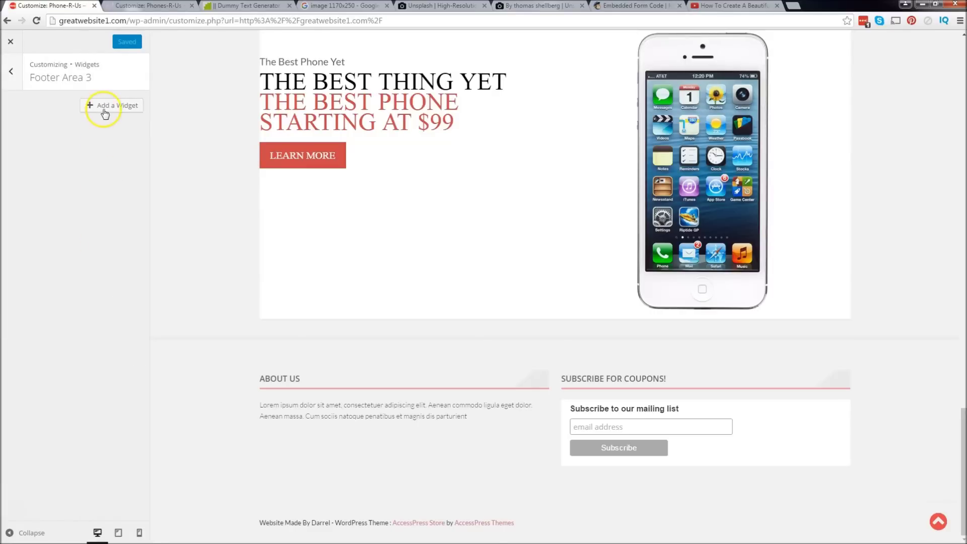
{"action": "left_click", "coordinate": [105, 111]}
{"action": "left_click_drag", "start_coordinate": [296, 360], "coordinate": [299, 185]}
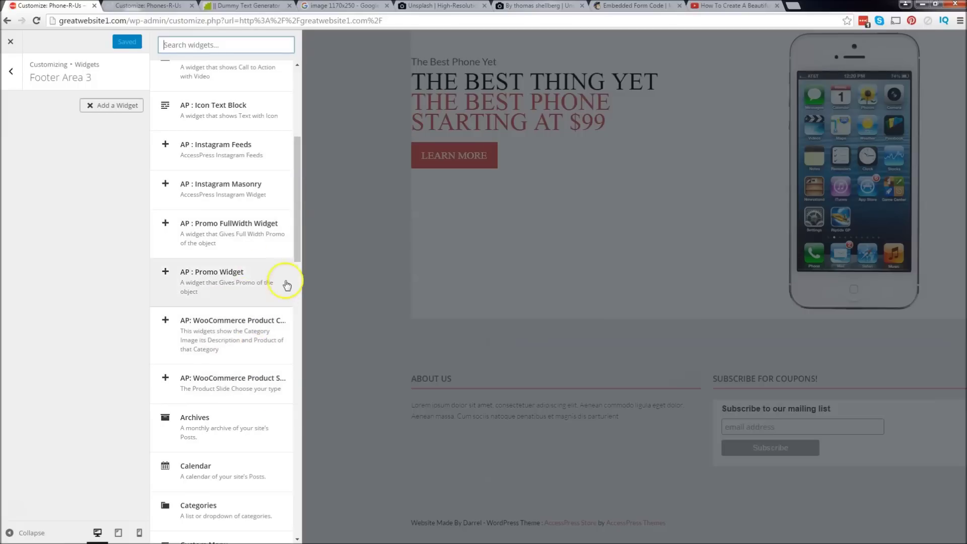
{"action": "left_click_drag", "start_coordinate": [300, 246], "coordinate": [299, 496]}
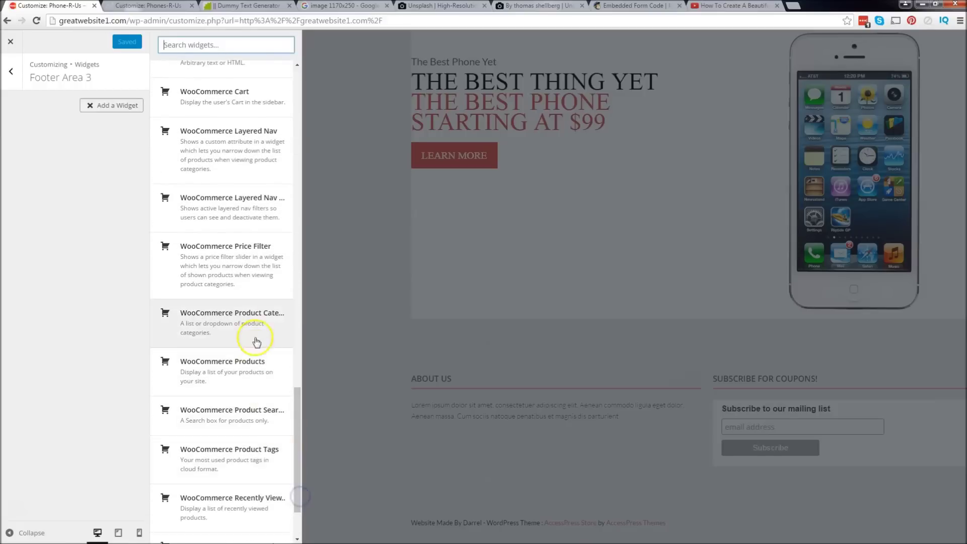
{"action": "left_click_drag", "start_coordinate": [301, 426], "coordinate": [300, 336]}
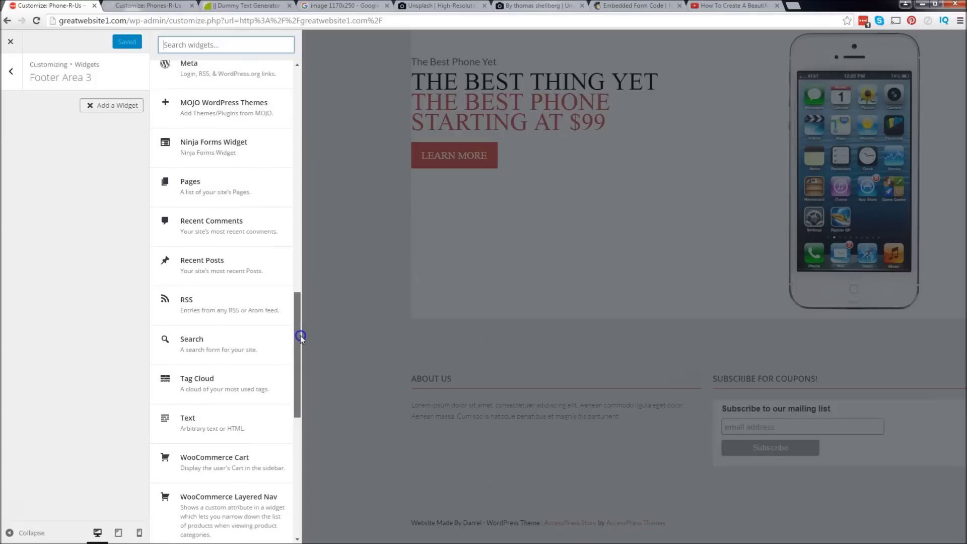
{"action": "left_click", "coordinate": [225, 199]}
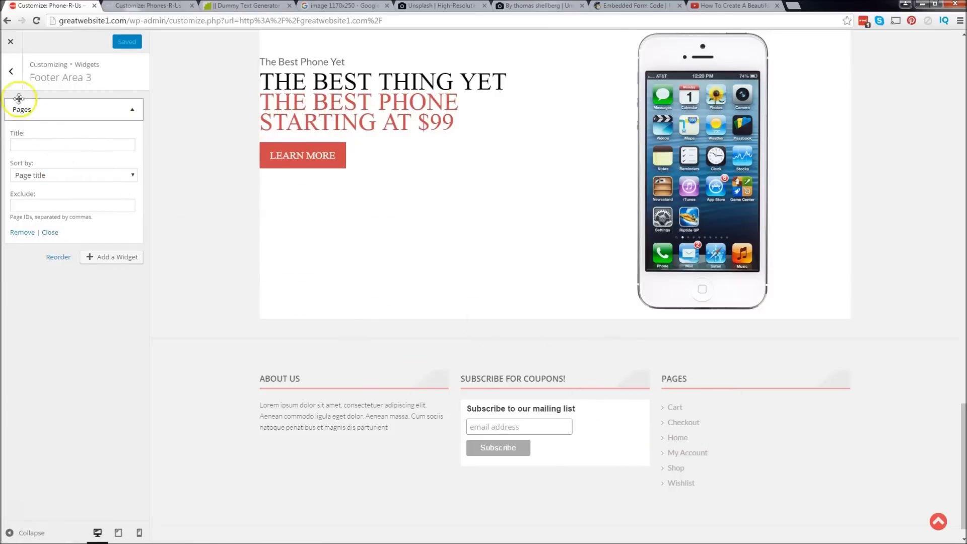
{"action": "left_click", "coordinate": [10, 71]}
Open Footer Area 4 and inspect the reference site's social icons widget for comparison.
{"action": "left_click", "coordinate": [46, 345]}
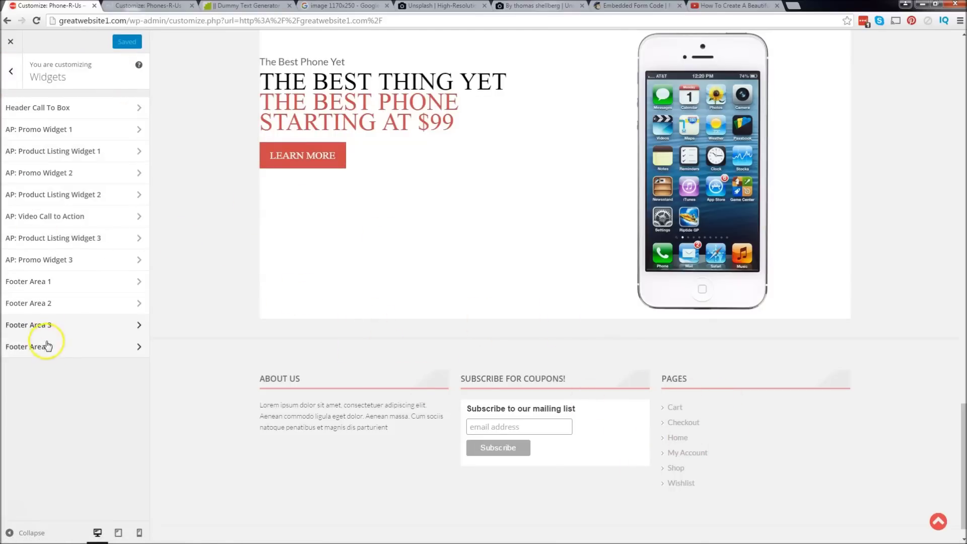
{"action": "left_click", "coordinate": [50, 352]}
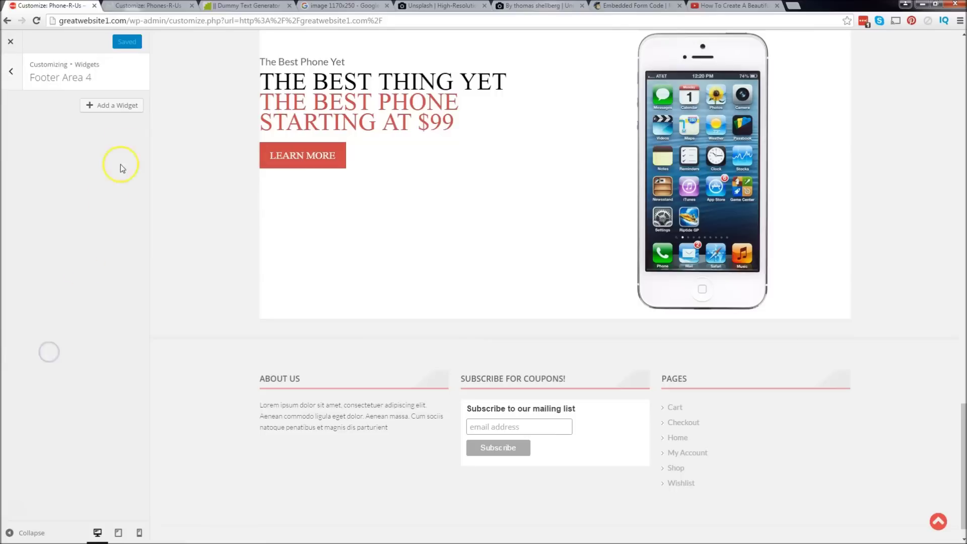
{"action": "left_click", "coordinate": [146, 5]}
{"action": "left_click", "coordinate": [11, 73]}
{"action": "left_click", "coordinate": [36, 353]}
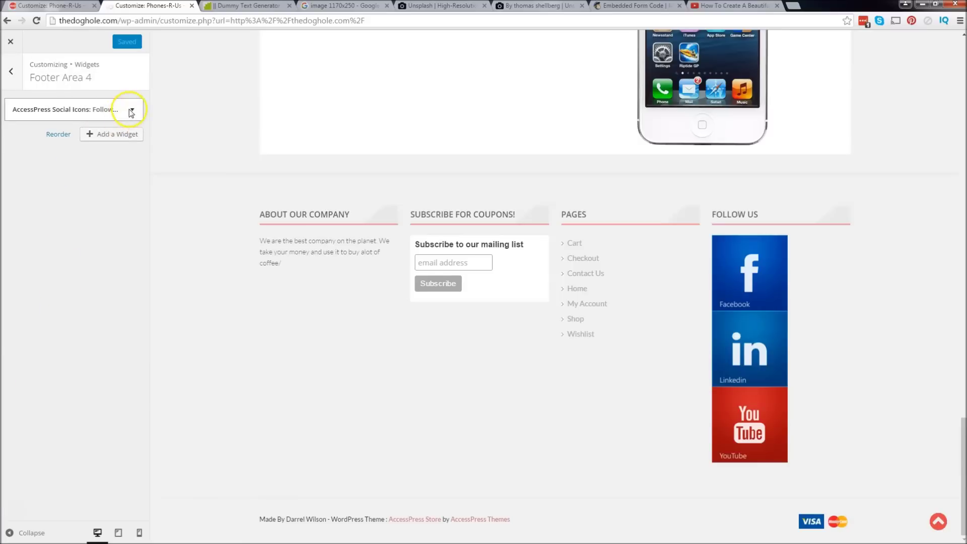
{"action": "left_click", "coordinate": [131, 111]}
{"action": "left_click", "coordinate": [131, 111]}
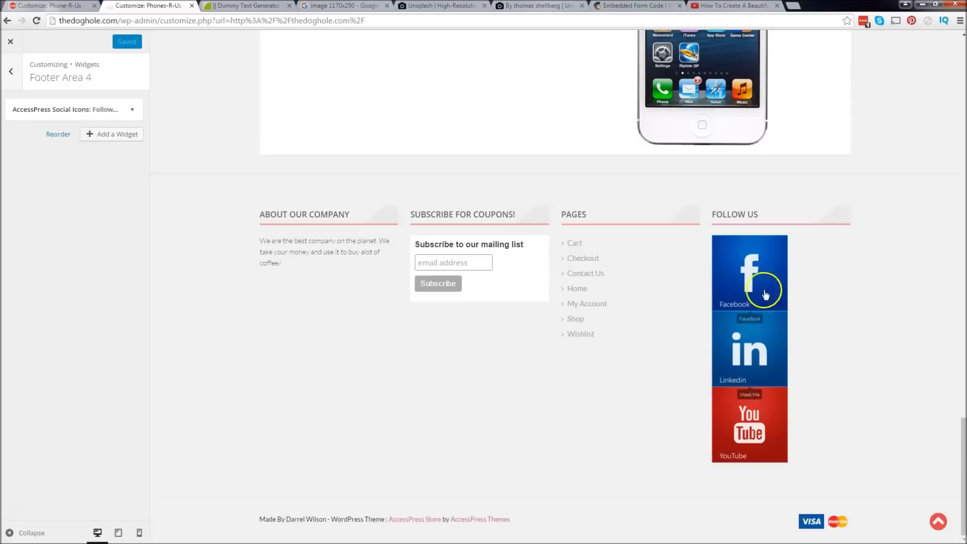
{"action": "left_click", "coordinate": [63, 6]}
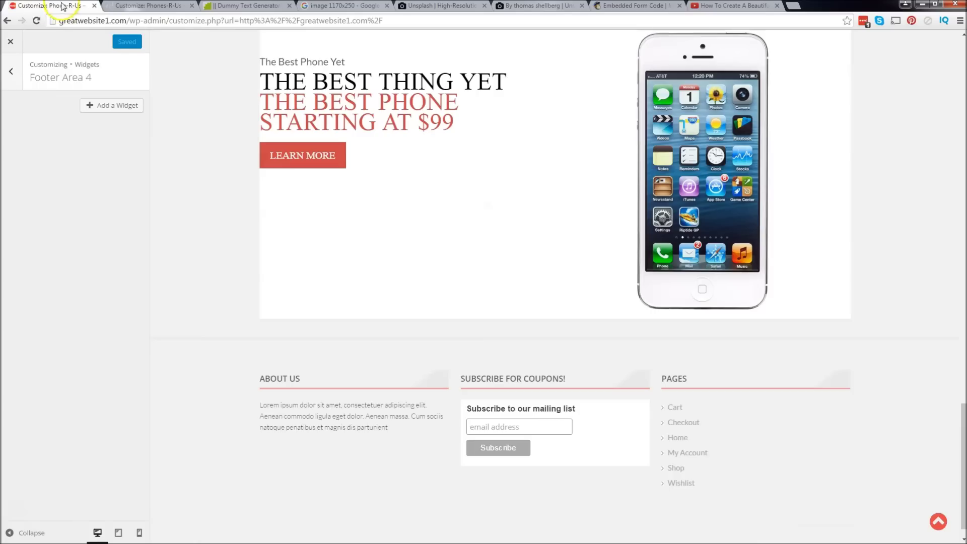
Close the customizer and go to the greatwebsite1 admin Dashboard.
{"action": "left_click", "coordinate": [10, 44]}
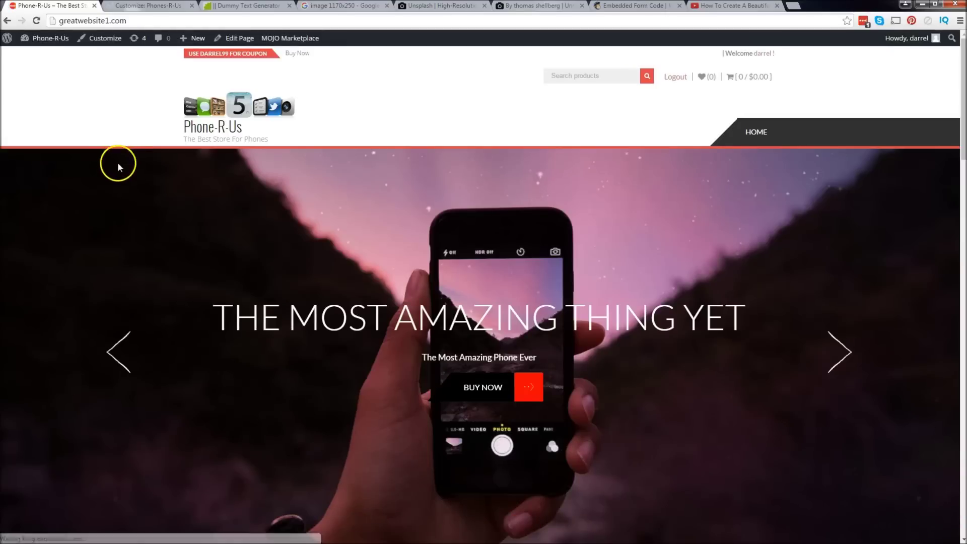
{"action": "mouse_move", "coordinate": [50, 40]}
{"action": "left_click", "coordinate": [53, 56]}
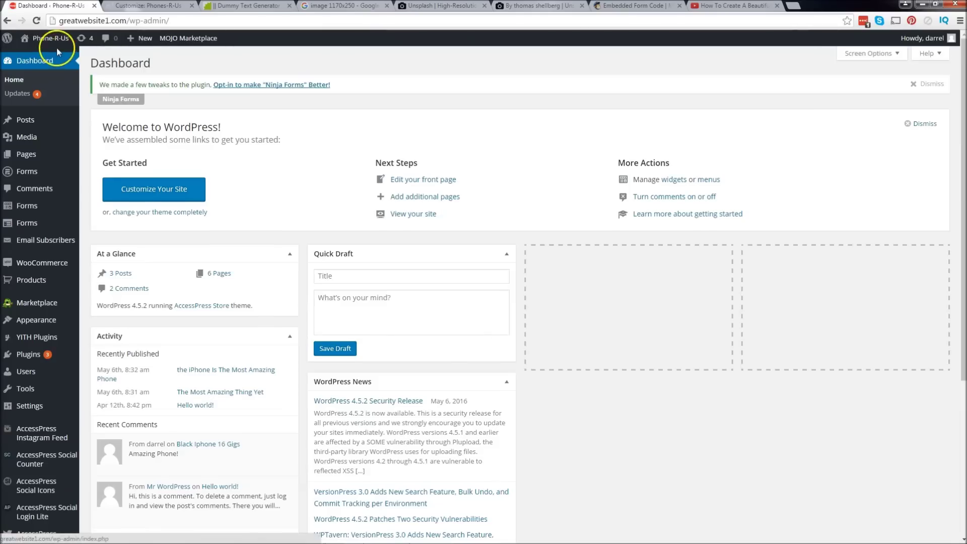
{"action": "scroll", "coordinate": [60, 121], "scroll_direction": "down", "scroll_amount": 2}
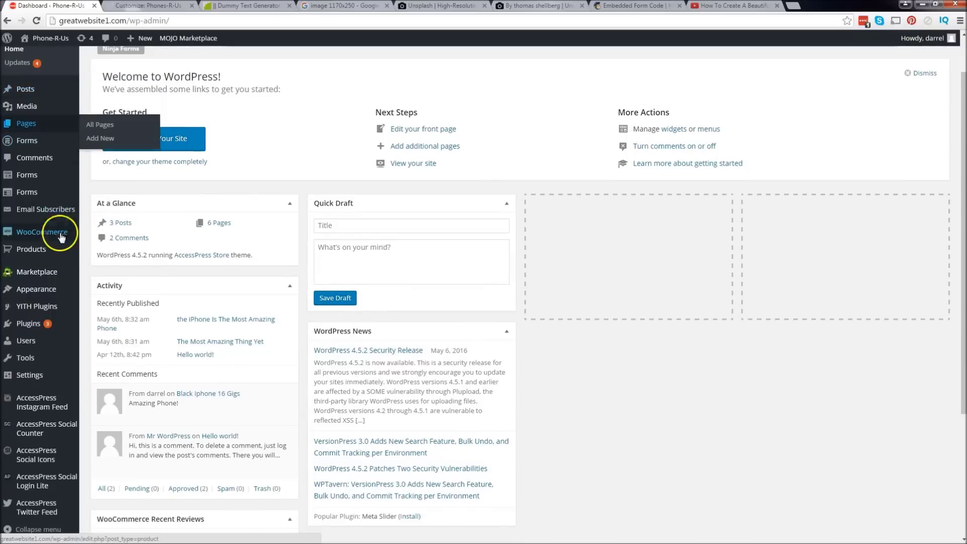
{"action": "mouse_move", "coordinate": [61, 246]}
{"action": "mouse_move", "coordinate": [46, 456]}
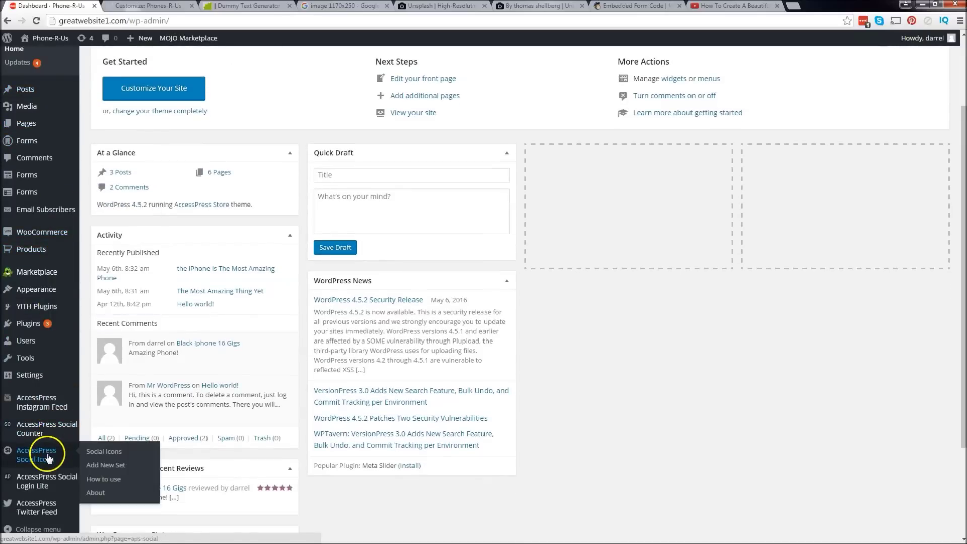
Create a new AccessPress Social Icons set that chooses from the available Theme 1–12 icon styles.
{"action": "left_click", "coordinate": [42, 454]}
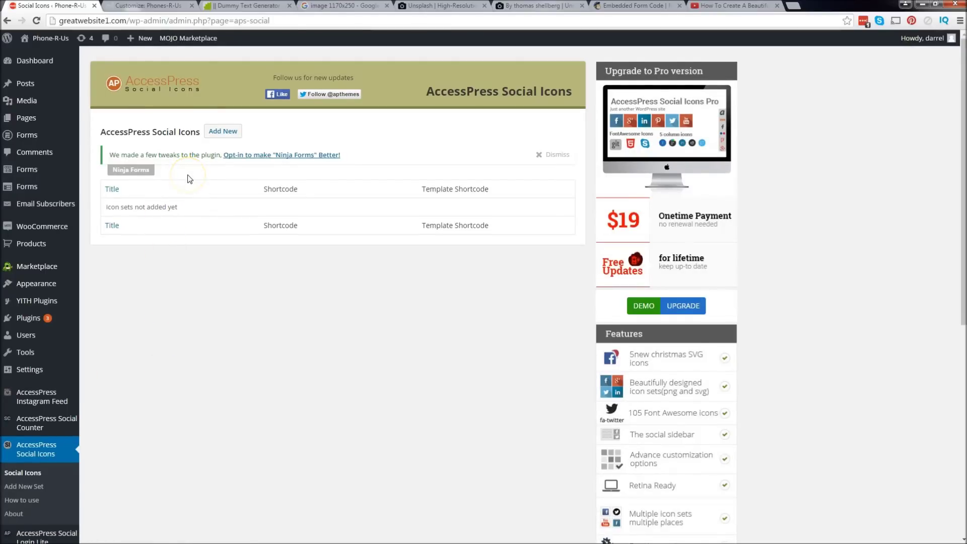
{"action": "left_click", "coordinate": [218, 133]}
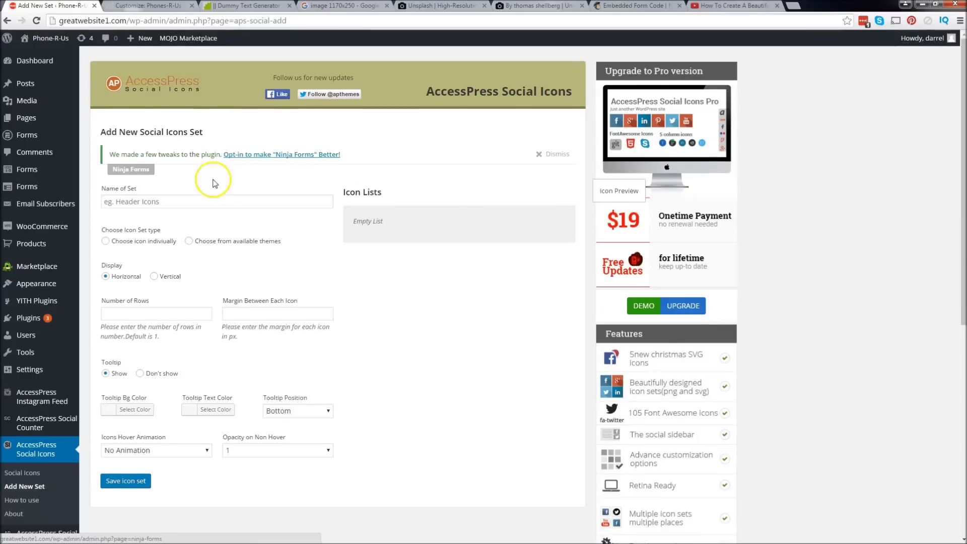
{"action": "left_click", "coordinate": [214, 201]}
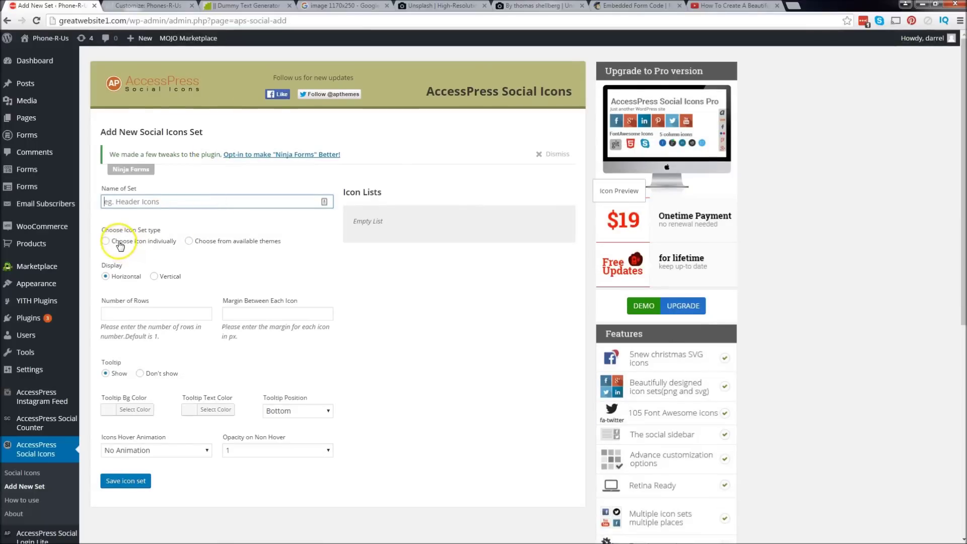
{"action": "left_click", "coordinate": [190, 241]}
{"action": "scroll", "coordinate": [299, 257], "scroll_direction": "down", "scroll_amount": 3}
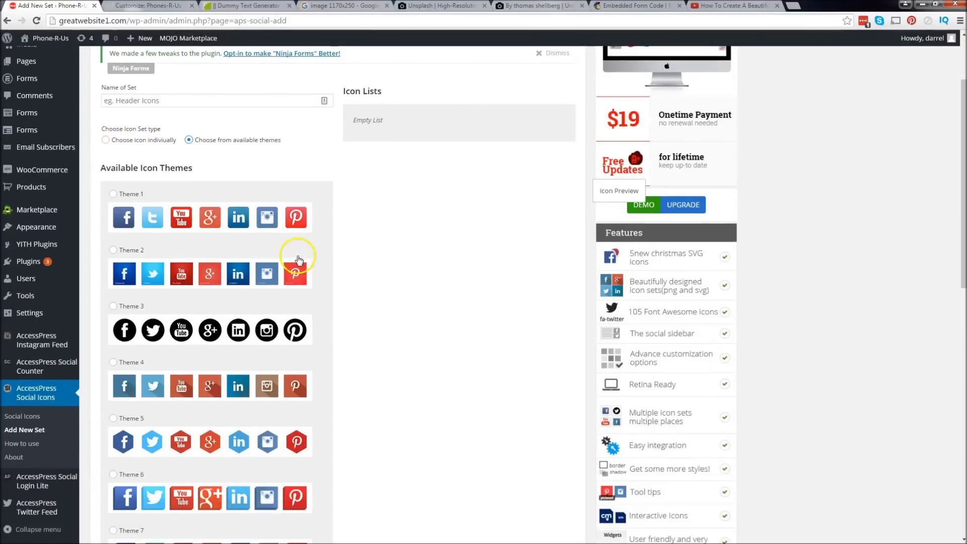
{"action": "scroll", "coordinate": [276, 228], "scroll_direction": "down", "scroll_amount": 10}
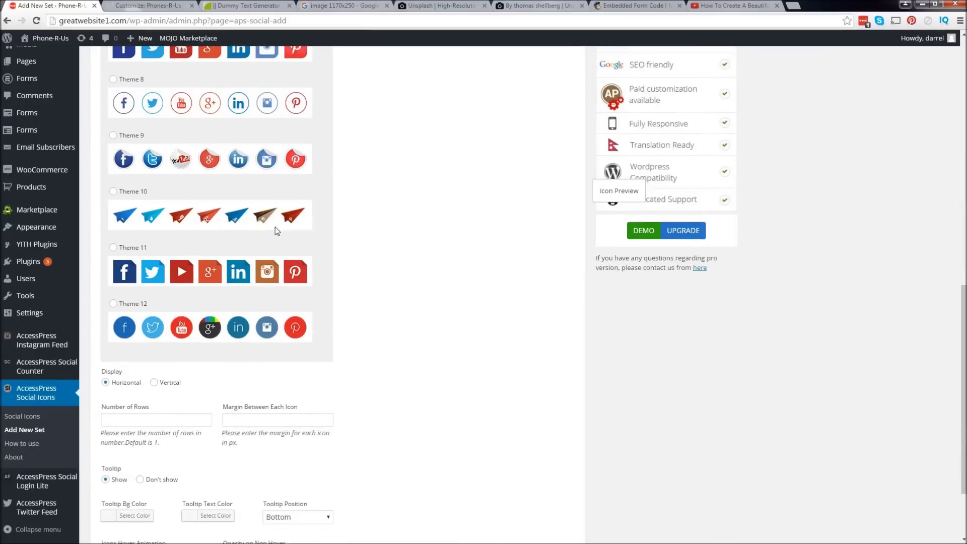
{"action": "scroll", "coordinate": [242, 252], "scroll_direction": "up", "scroll_amount": 8}
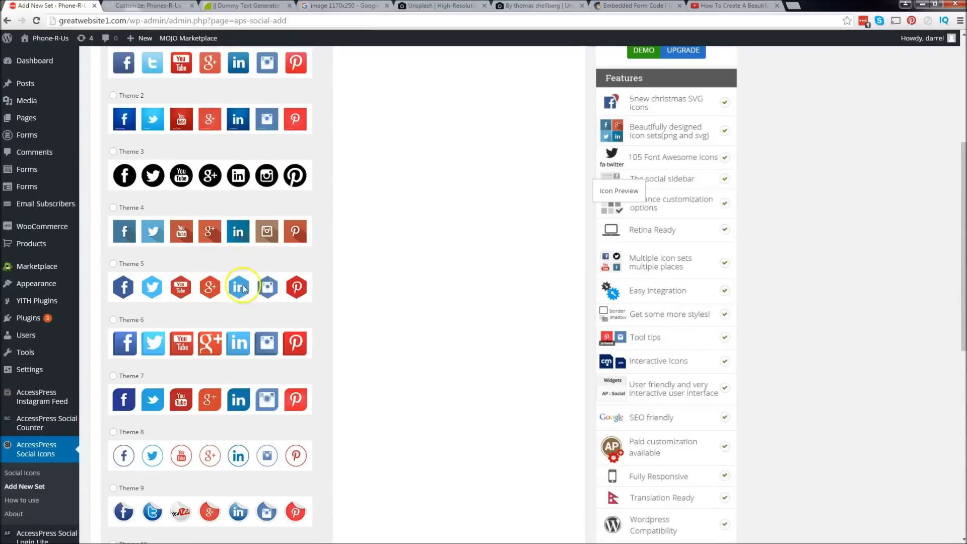
{"action": "scroll", "coordinate": [254, 284], "scroll_direction": "up", "scroll_amount": 5}
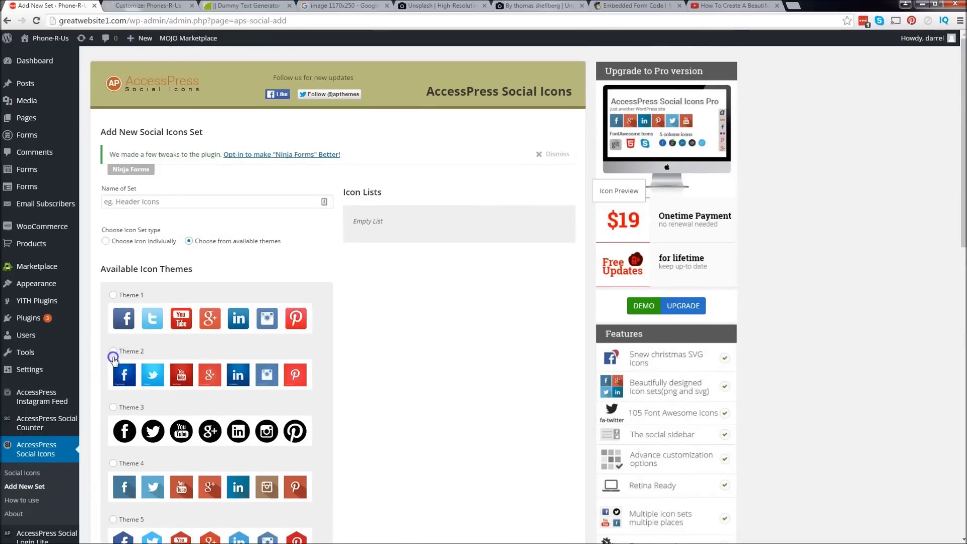
Select Theme 2 and size the Facebook icon, first entering 150 for width and height.
{"action": "left_click", "coordinate": [112, 351]}
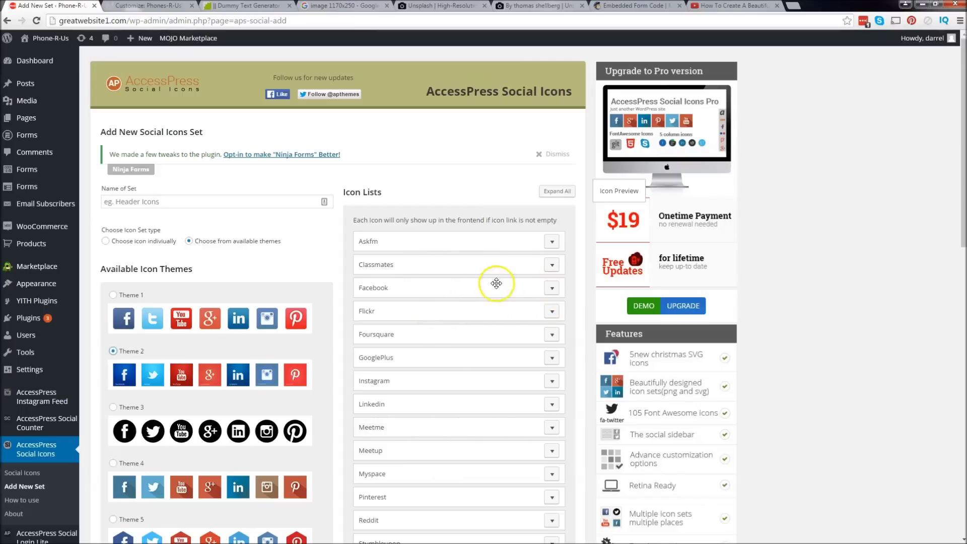
{"action": "left_click", "coordinate": [551, 289]}
{"action": "scroll", "coordinate": [546, 303], "scroll_direction": "down", "scroll_amount": 2}
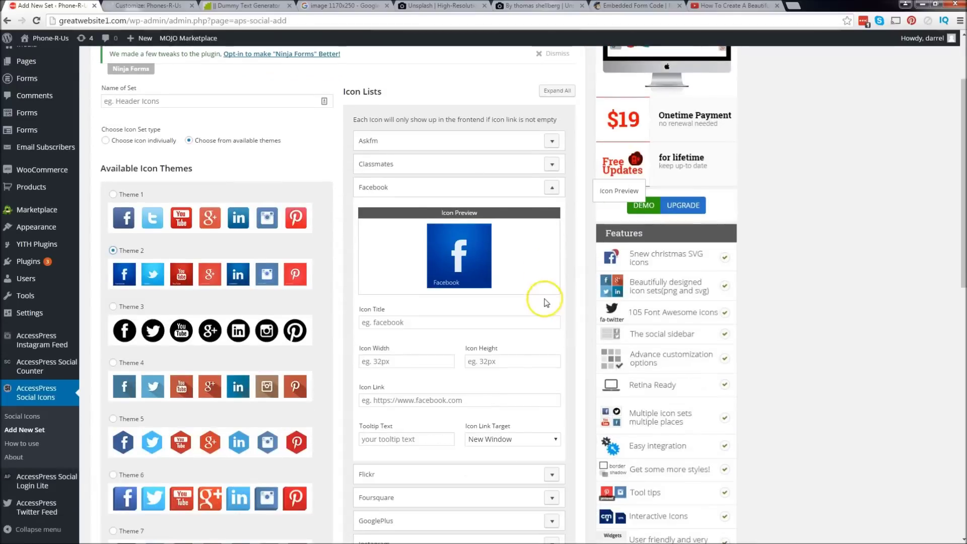
{"action": "left_click", "coordinate": [423, 358]}
{"action": "type", "text": "150"}
{"action": "left_click", "coordinate": [474, 359]}
{"action": "type", "text": "150"}
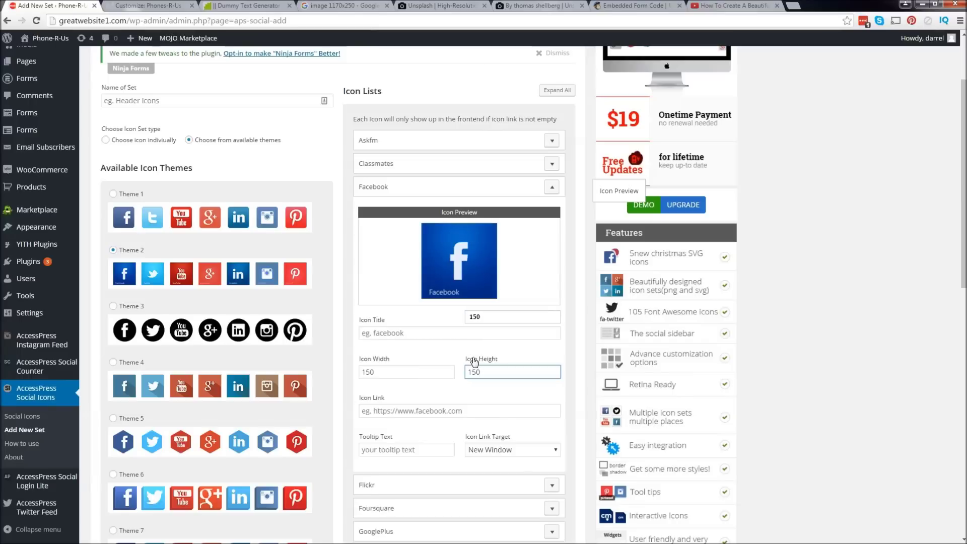
Resize the Facebook icon to 100 × 100 and title it 'Like Us On FaceBook!'.
{"action": "double_click", "coordinate": [408, 371]}
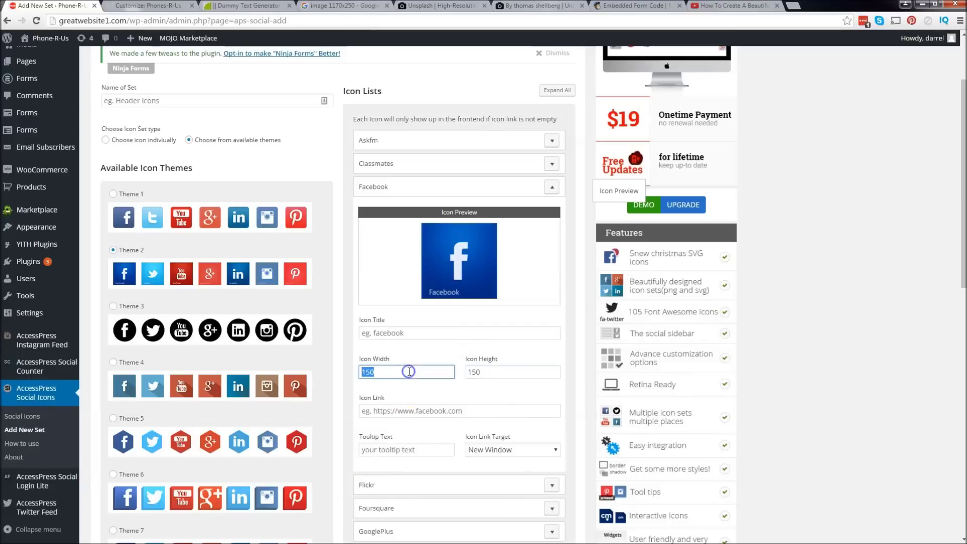
{"action": "type", "text": "25"}
{"action": "key", "text": "Tab"}
{"action": "type", "text": "25"}
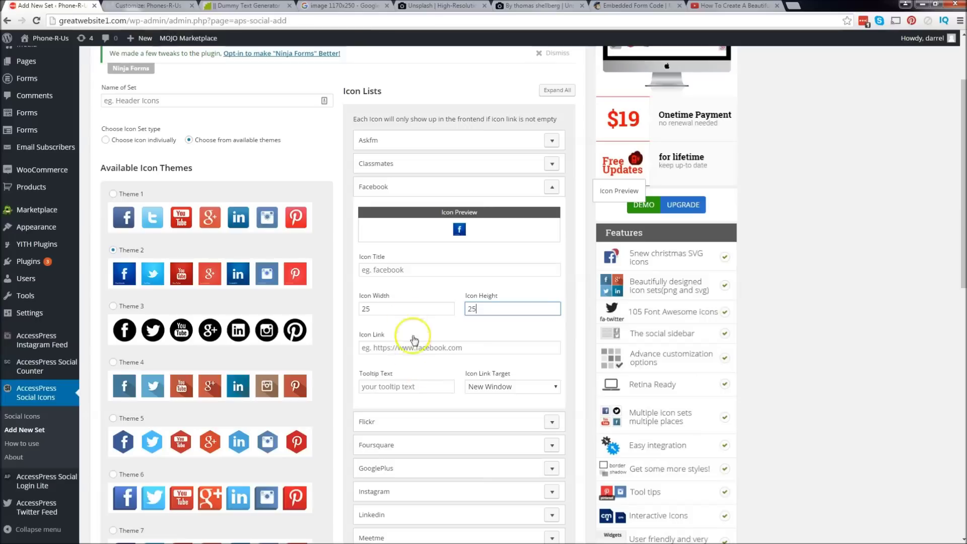
{"action": "double_click", "coordinate": [409, 309]}
{"action": "type", "text": "100"}
{"action": "key", "text": "Tab"}
{"action": "type", "text": "100"}
{"action": "left_click", "coordinate": [408, 311]}
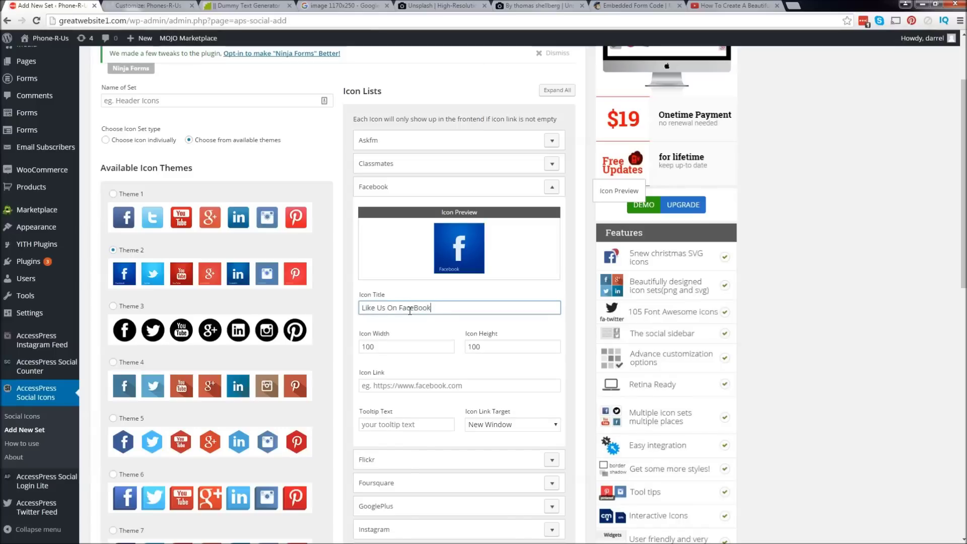
{"action": "key", "text": "Tab"}
{"action": "key", "text": "Tab"}
{"action": "key", "text": "Tab"}
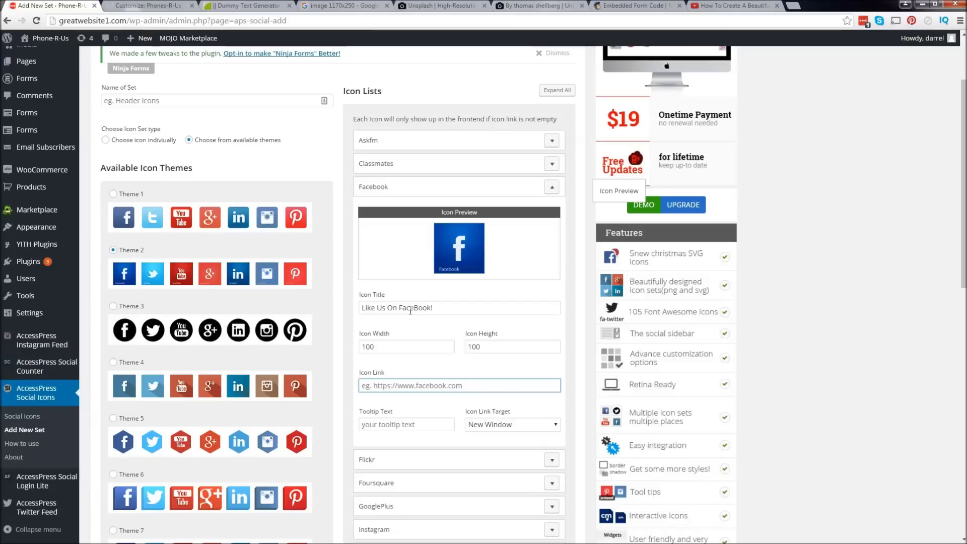
Open Facebook in a new tab, go to the managed page and copy its web address.
{"action": "left_click", "coordinate": [794, 5]}
{"action": "type", "text": "face"}
{"action": "key", "text": "Return"}
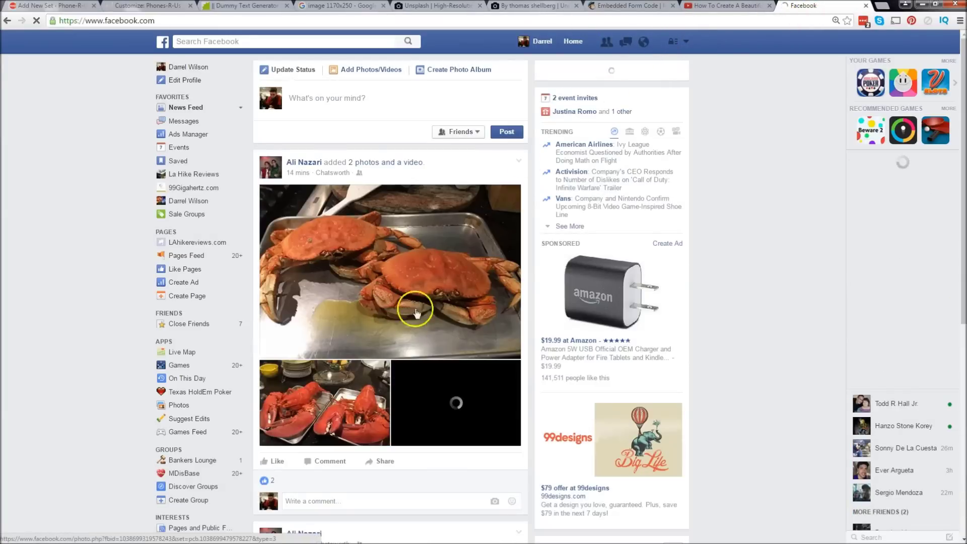
{"action": "left_click", "coordinate": [687, 42]}
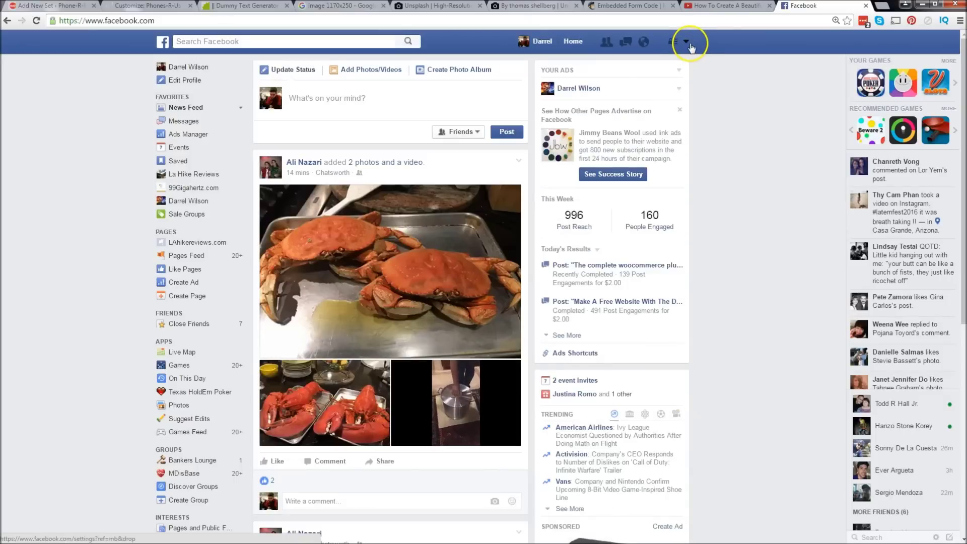
{"action": "left_click", "coordinate": [687, 42]}
{"action": "left_click", "coordinate": [656, 79]}
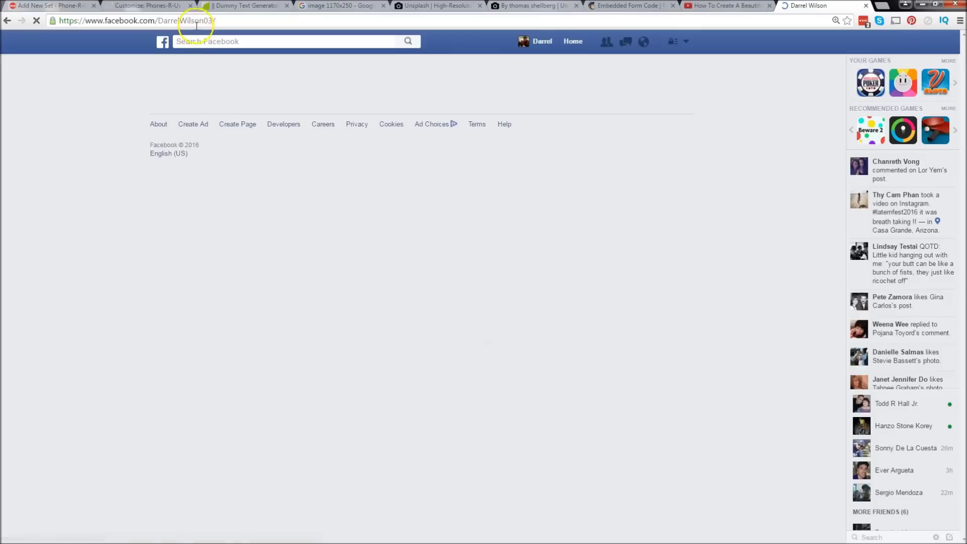
{"action": "left_click", "coordinate": [196, 20]}
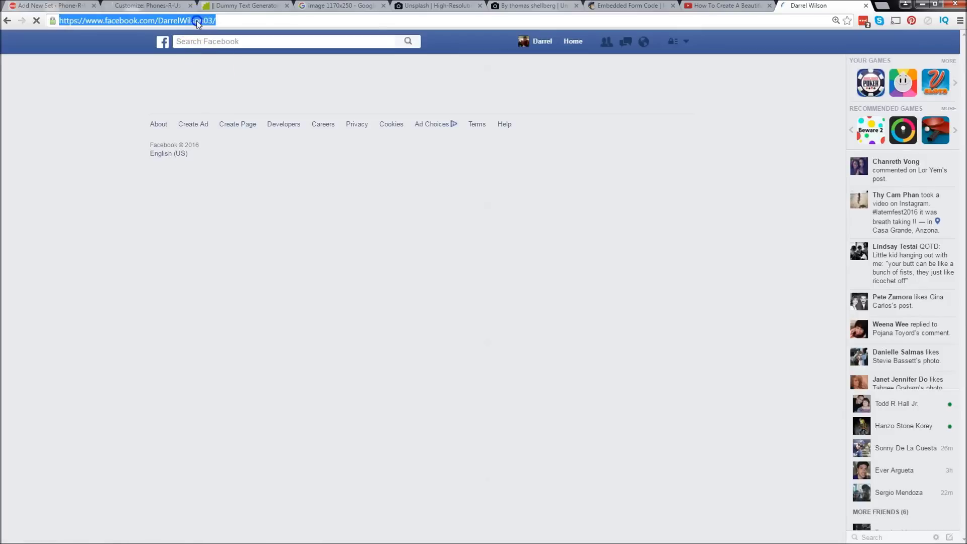
{"action": "type", "text": "https://www.facebook.com/DarrelWilson03/"}
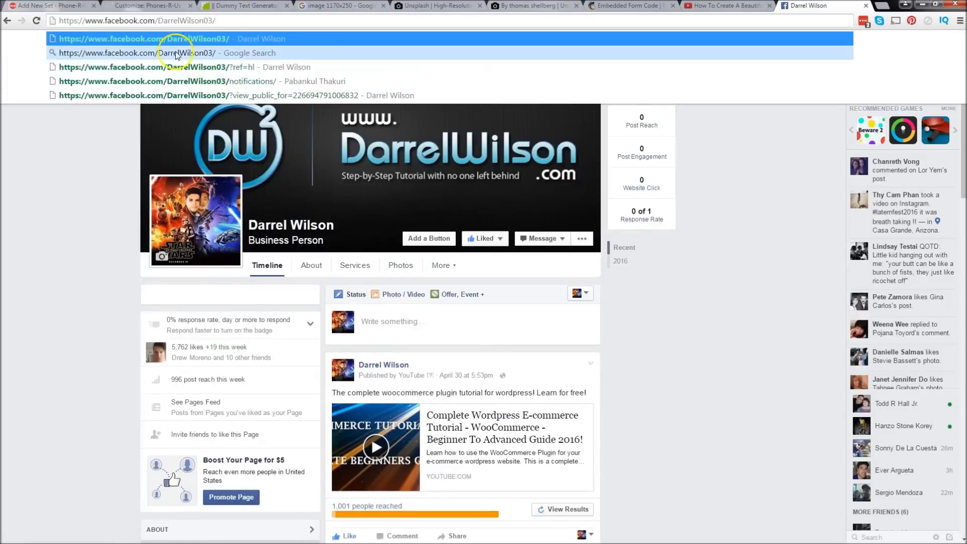
Paste the Facebook page address into the Facebook Icon Link field.
{"action": "left_click", "coordinate": [65, 5]}
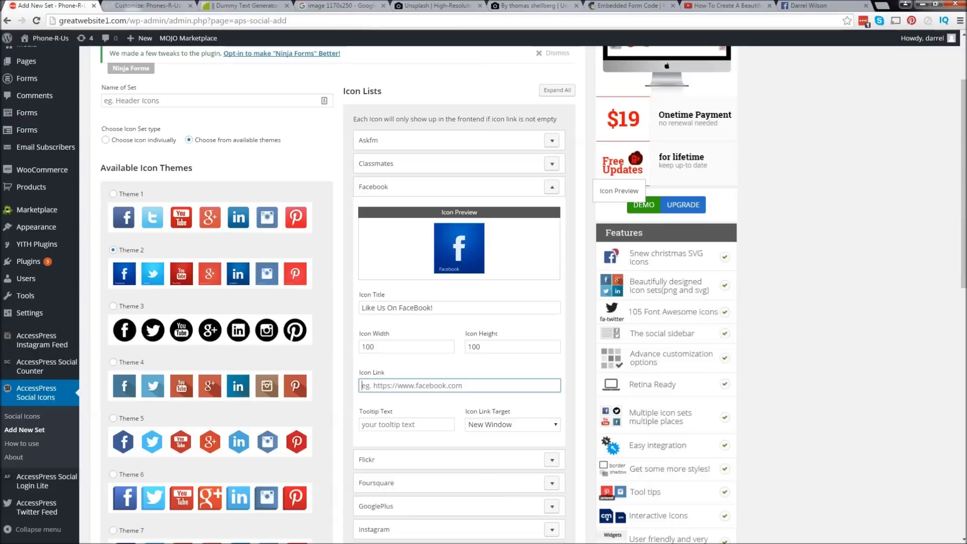
{"action": "type", "text": "https://www.facebook.com/DarrelWilson03/"}
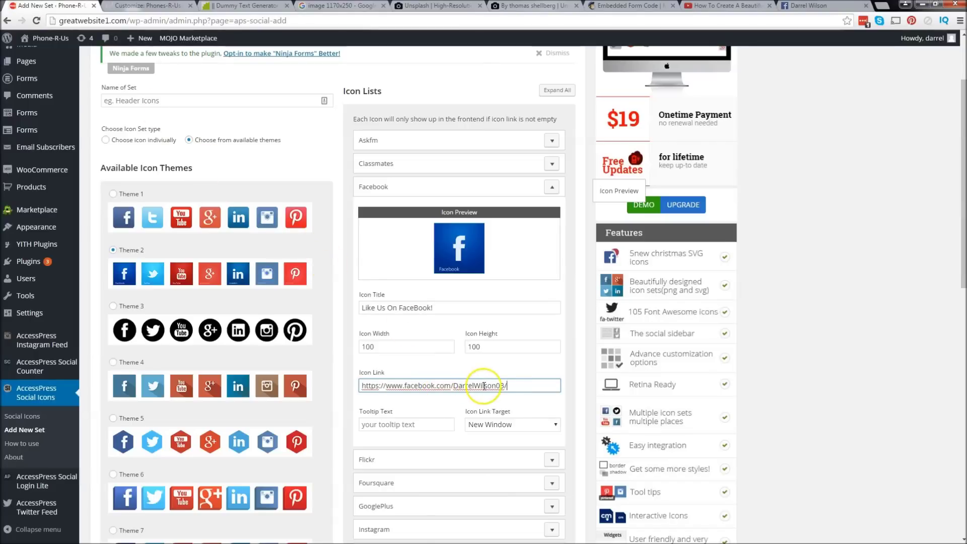
{"action": "scroll", "coordinate": [500, 342], "scroll_direction": "down", "scroll_amount": 2}
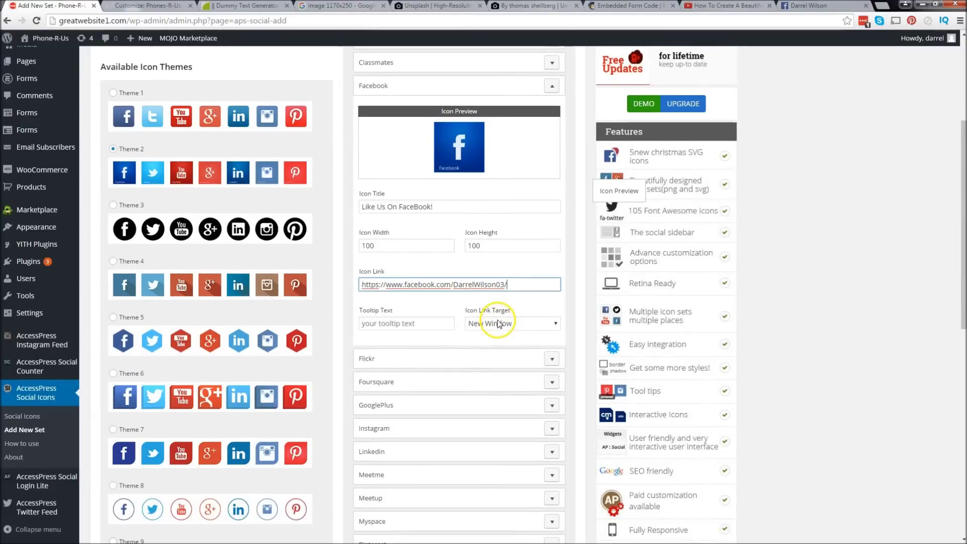
{"action": "scroll", "coordinate": [500, 342], "scroll_direction": "down", "scroll_amount": 5}
{"action": "scroll", "coordinate": [499, 294], "scroll_direction": "down", "scroll_amount": 5}
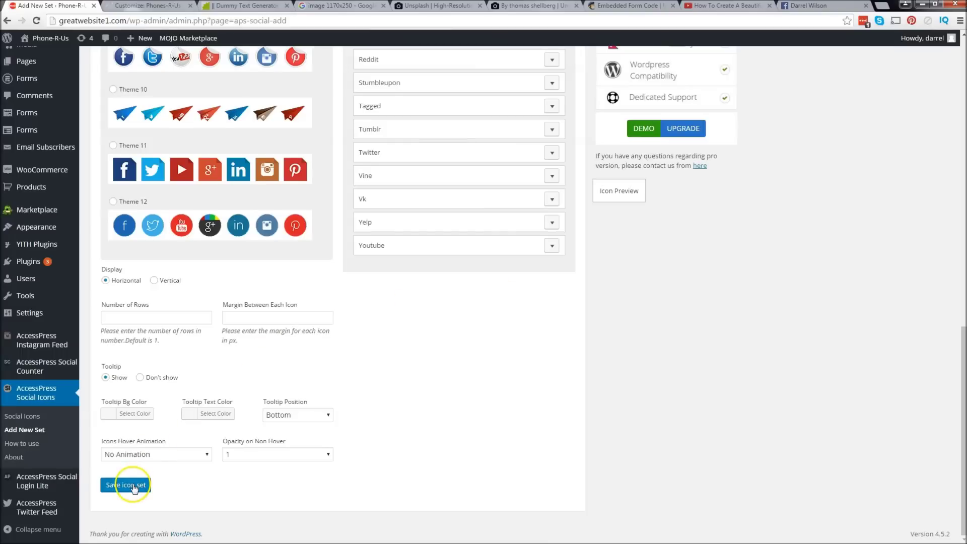
Name the icon set 'Social 1' and save it, getting shortcode [aps-social id="1"].
{"action": "left_click", "coordinate": [133, 488]}
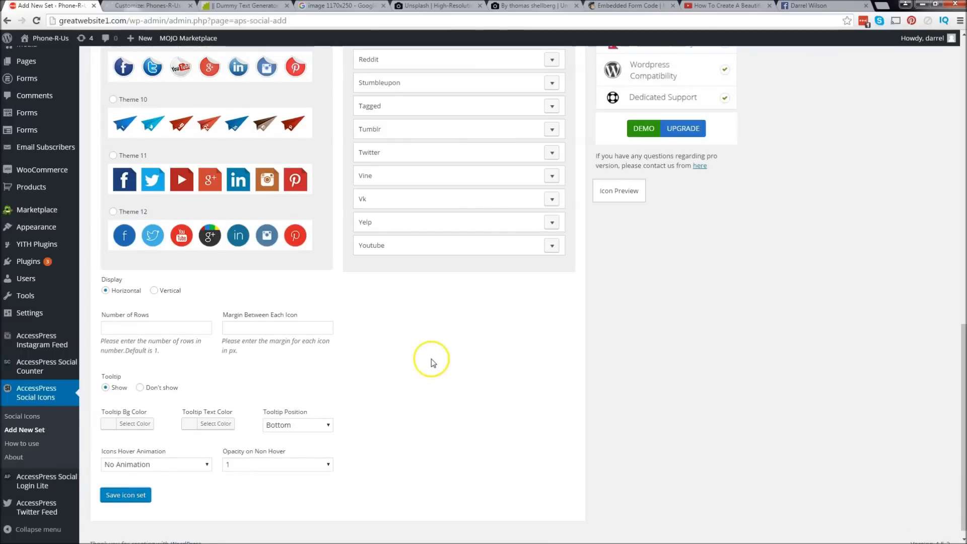
{"action": "left_click", "coordinate": [124, 496]}
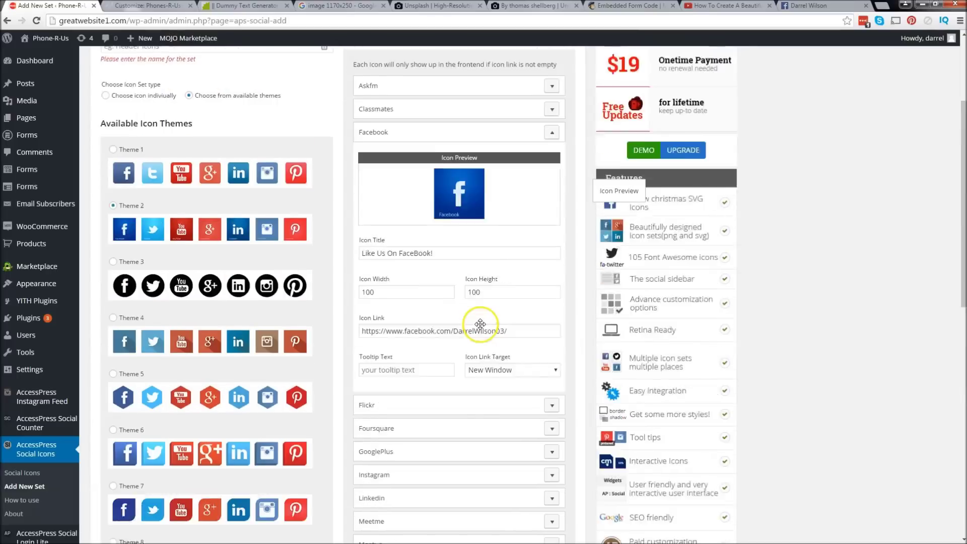
{"action": "left_click", "coordinate": [552, 186]}
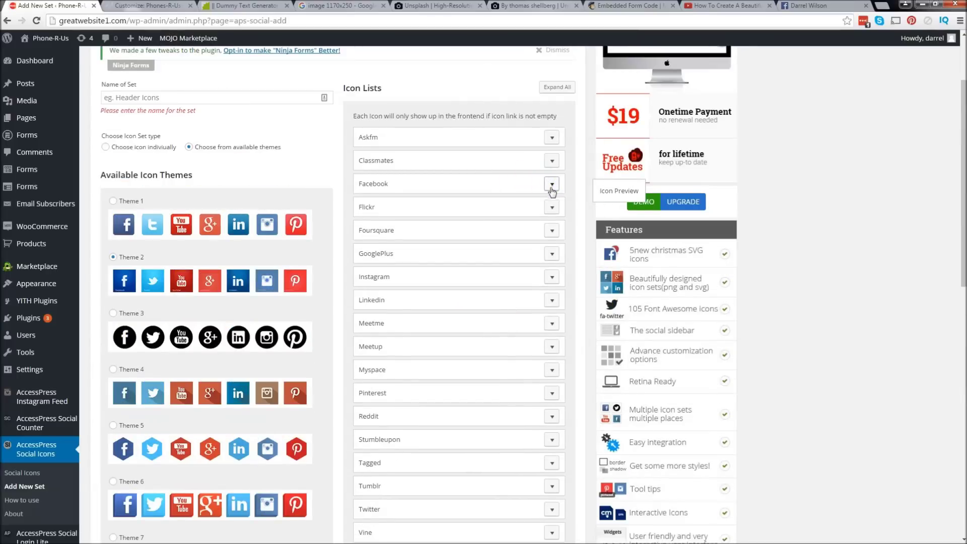
{"action": "scroll", "coordinate": [552, 229], "scroll_direction": "up", "scroll_amount": 2}
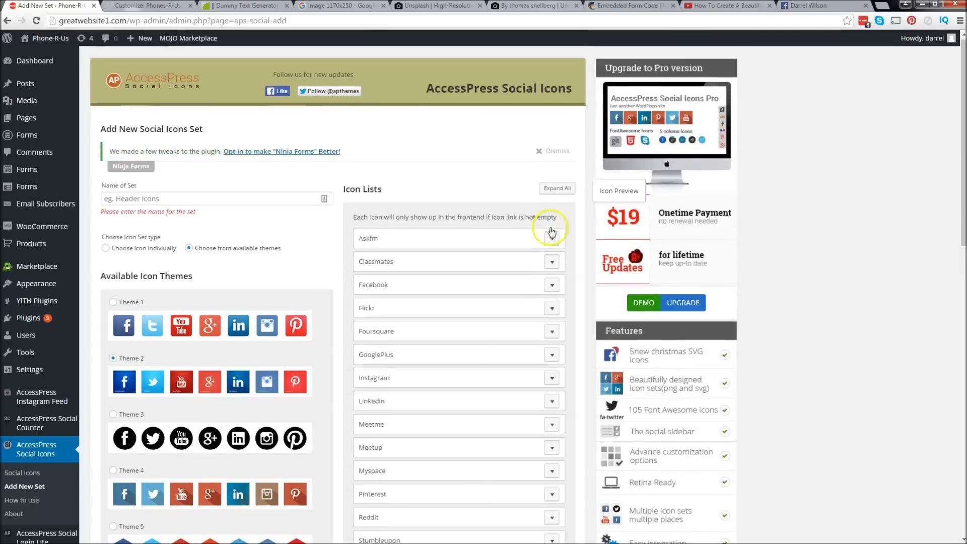
{"action": "left_click", "coordinate": [202, 200]}
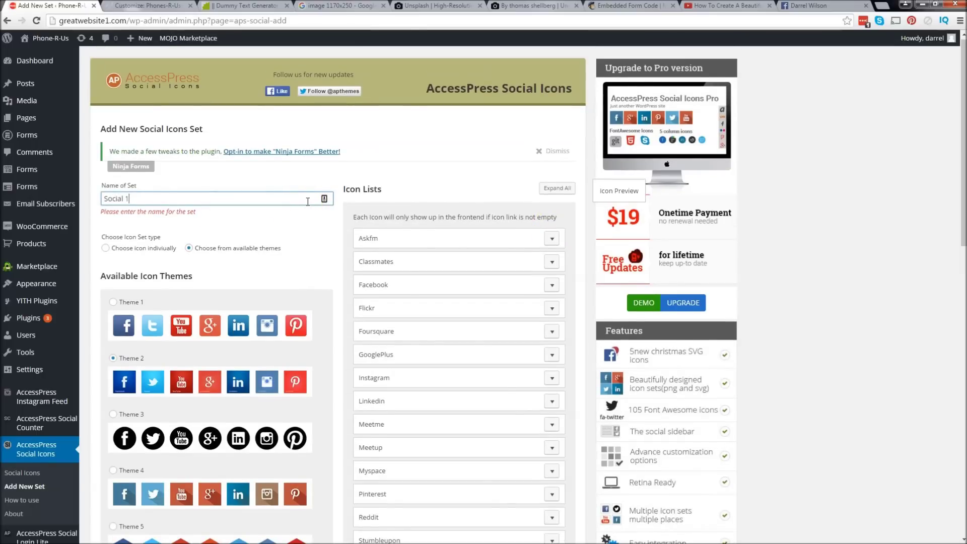
{"action": "scroll", "coordinate": [382, 257], "scroll_direction": "down", "scroll_amount": 3}
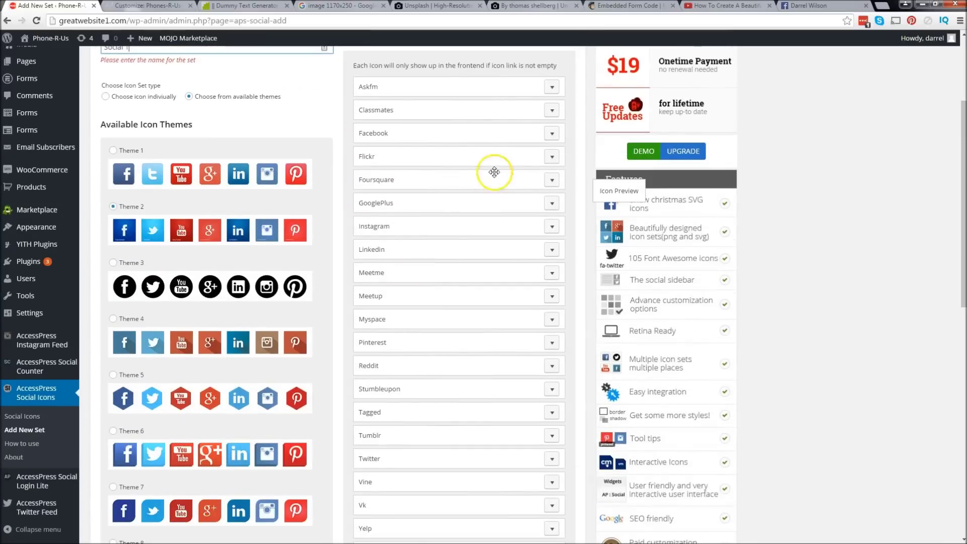
{"action": "left_click", "coordinate": [544, 134]}
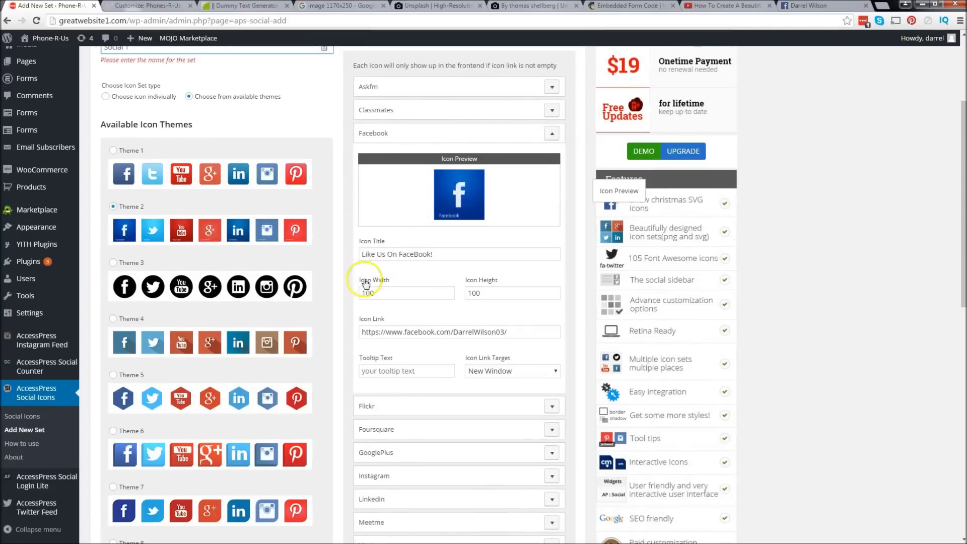
{"action": "scroll", "coordinate": [323, 322], "scroll_direction": "down", "scroll_amount": 10}
{"action": "left_click", "coordinate": [132, 484]}
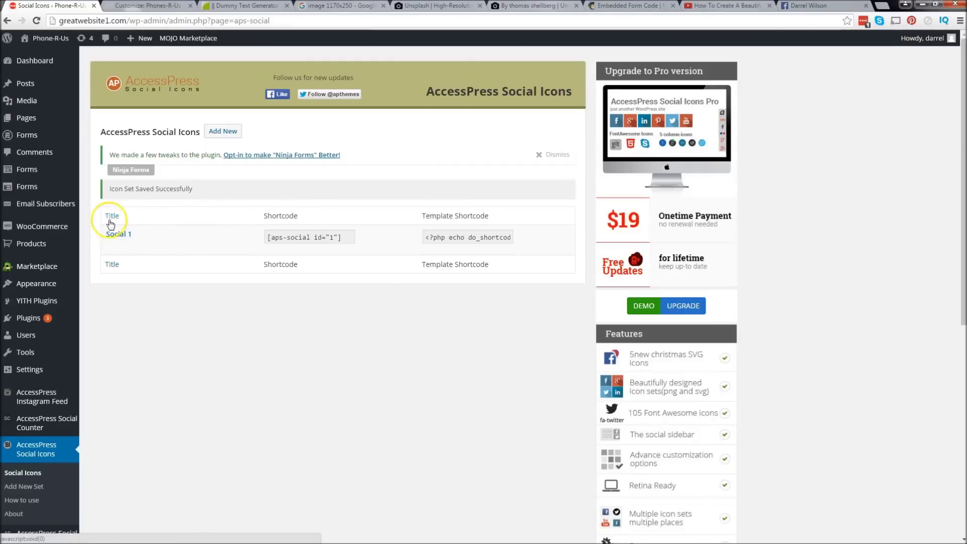
Open the Social 1 set for editing and expand its YouTube icon settings.
{"action": "left_click", "coordinate": [116, 234]}
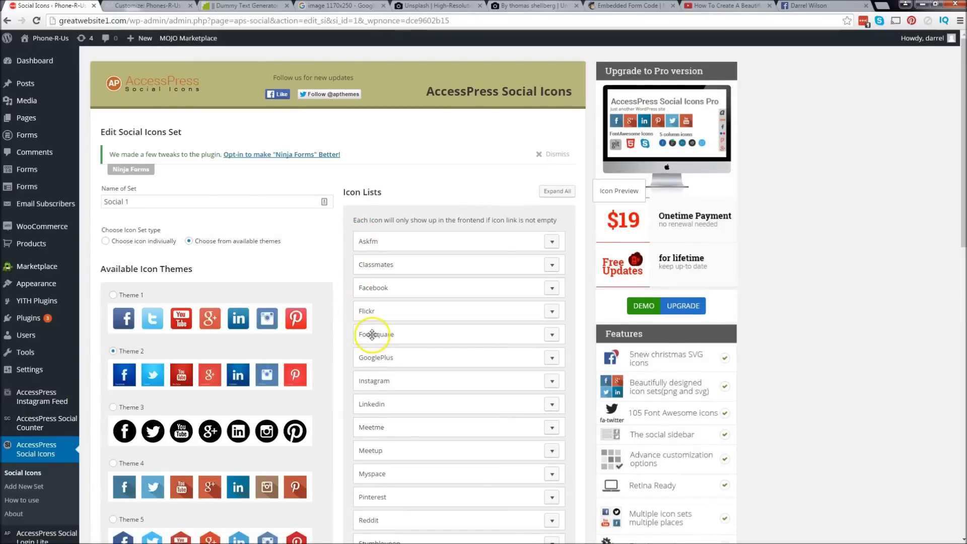
{"action": "scroll", "coordinate": [468, 334], "scroll_direction": "down", "scroll_amount": 2}
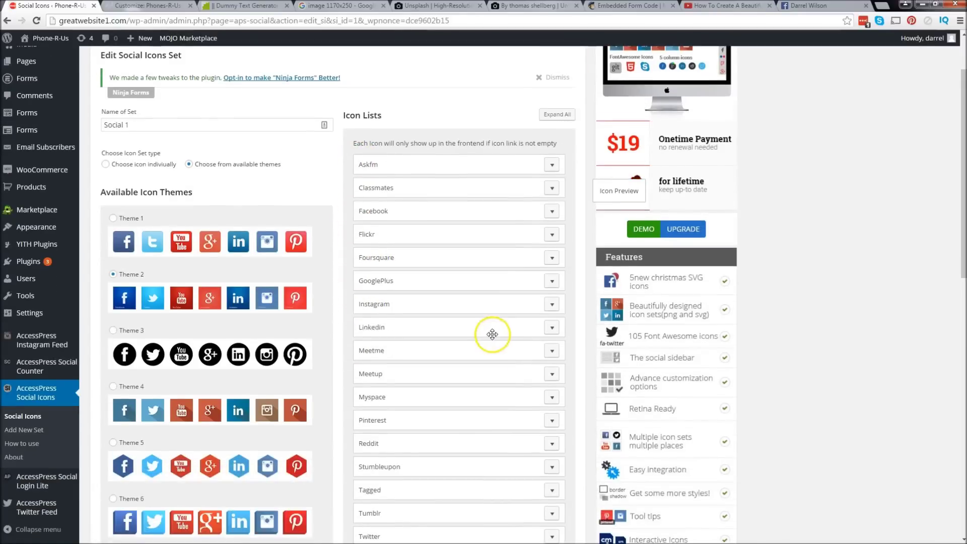
{"action": "scroll", "coordinate": [352, 245], "scroll_direction": "down", "scroll_amount": 3}
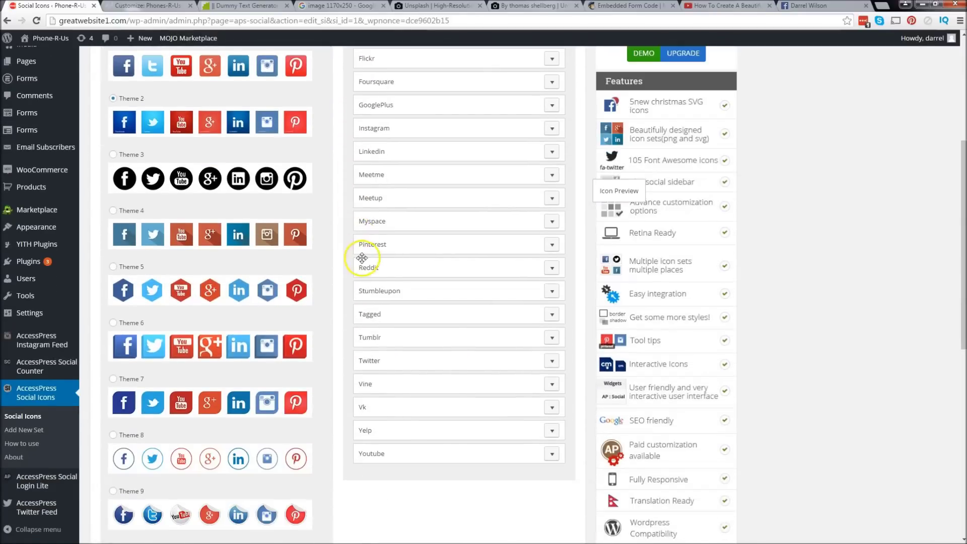
{"action": "scroll", "coordinate": [400, 255], "scroll_direction": "up", "scroll_amount": 2}
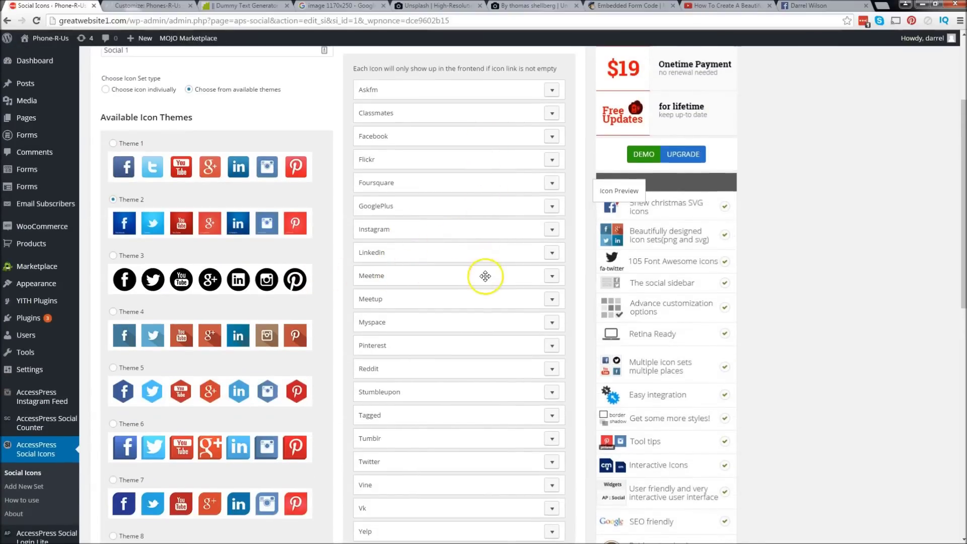
{"action": "scroll", "coordinate": [485, 274], "scroll_direction": "down", "scroll_amount": 1}
{"action": "scroll", "coordinate": [423, 458], "scroll_direction": "down", "scroll_amount": 1}
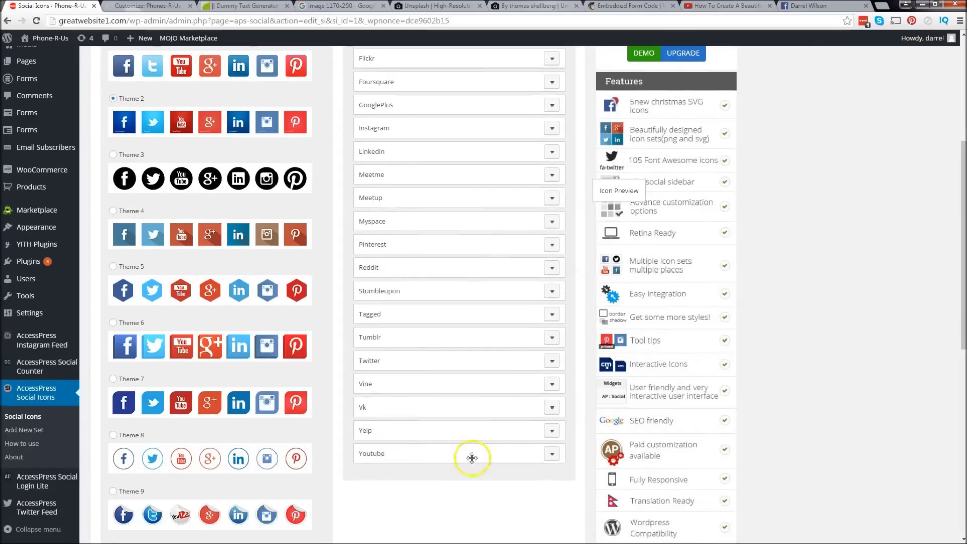
{"action": "left_click", "coordinate": [549, 455]}
{"action": "scroll", "coordinate": [443, 432], "scroll_direction": "down", "scroll_amount": 4}
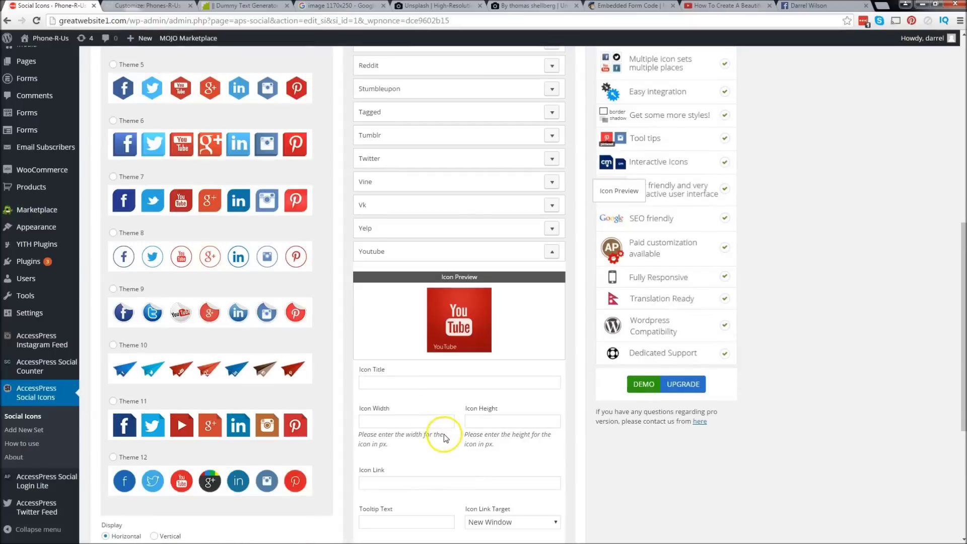
Title the YouTube icon 'Watch Us Go!' and size it 150 × 150.
{"action": "left_click", "coordinate": [412, 384]}
{"action": "type", "text": "Wa"}
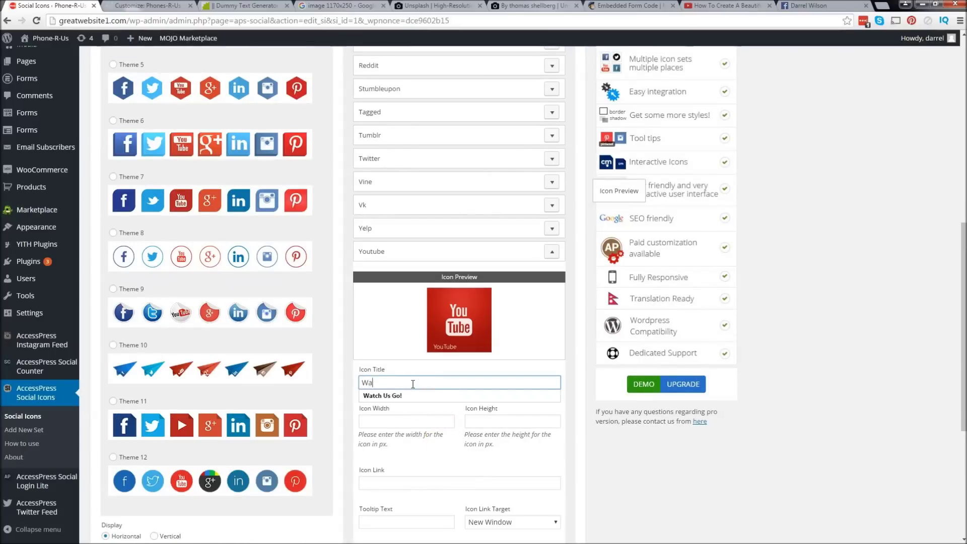
{"action": "type", "text": "tch"}
{"action": "key", "text": "Down"}
{"action": "key", "text": "Tab"}
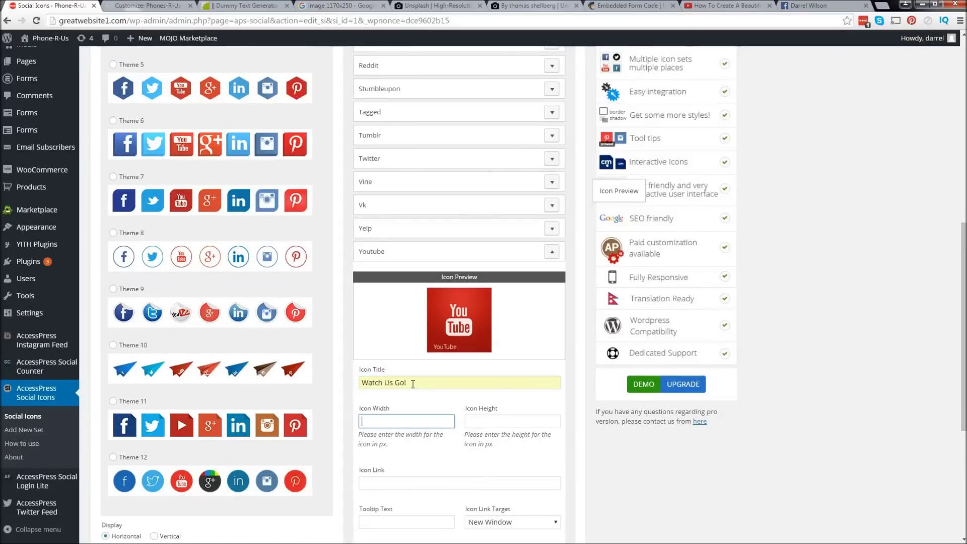
{"action": "key", "text": "Down"}
{"action": "key", "text": "Down"}
{"action": "key", "text": "Down"}
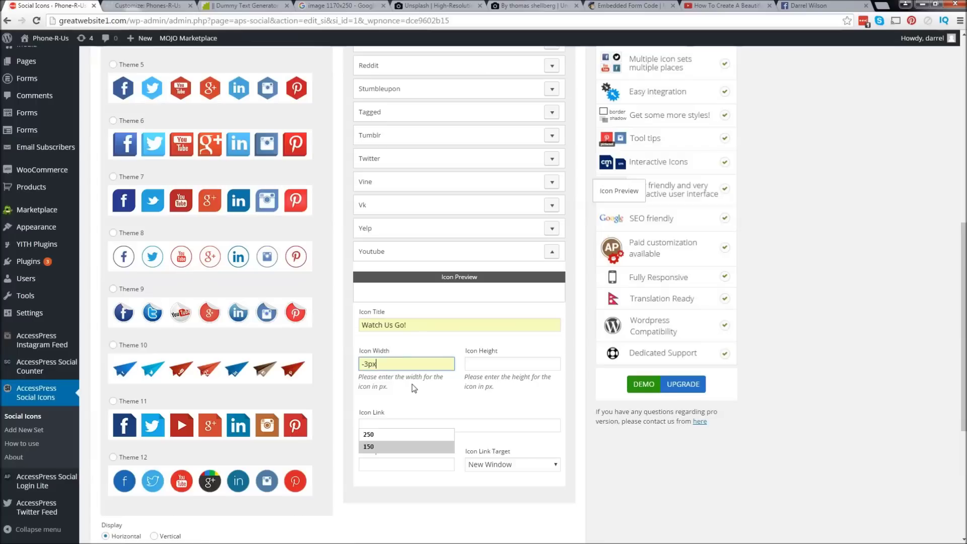
{"action": "left_click", "coordinate": [382, 434]}
{"action": "left_click", "coordinate": [493, 361]}
{"action": "type", "text": "1"}
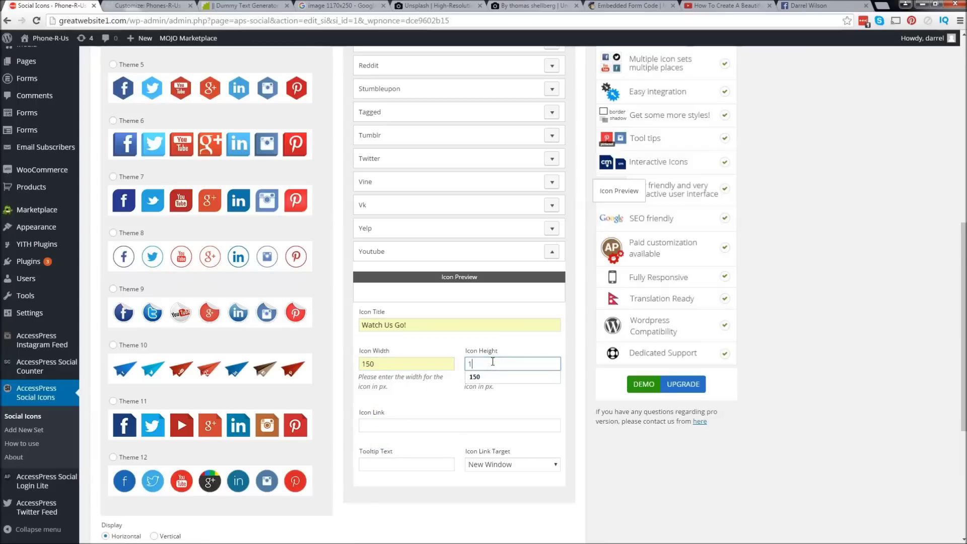
{"action": "type", "text": "50"}
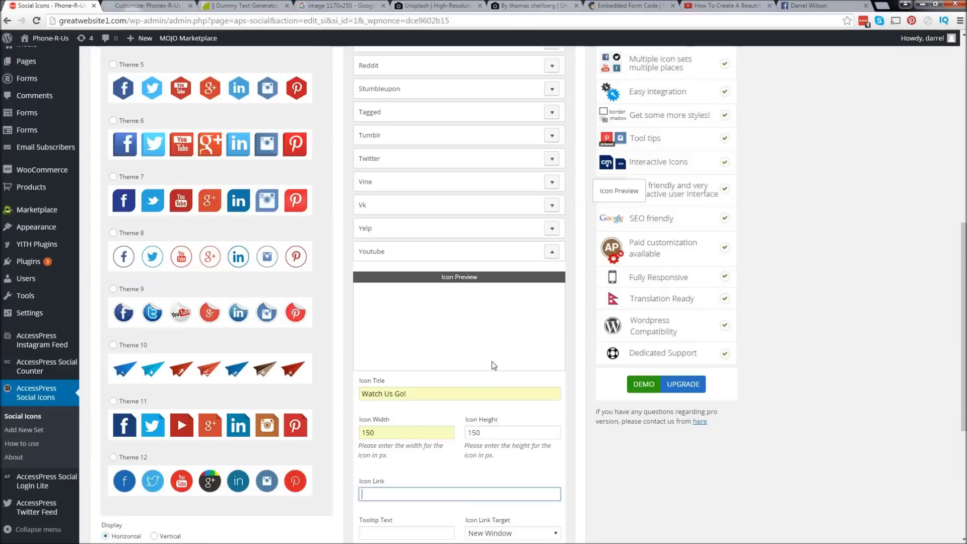
{"action": "scroll", "coordinate": [493, 365], "scroll_direction": "down", "scroll_amount": 2}
Copy the YouTube video's address and paste it as the YouTube icon link.
{"action": "left_click", "coordinate": [453, 387]}
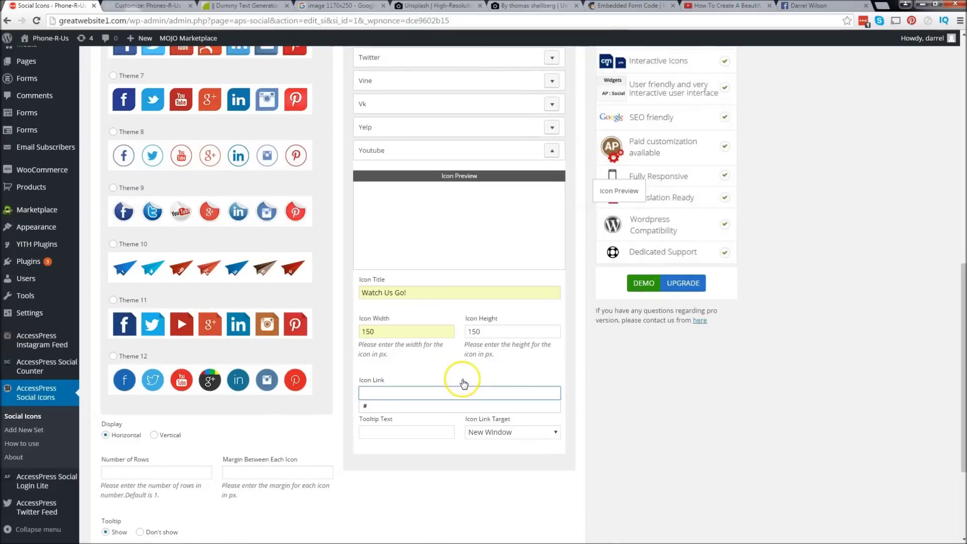
{"action": "left_click", "coordinate": [726, 5]}
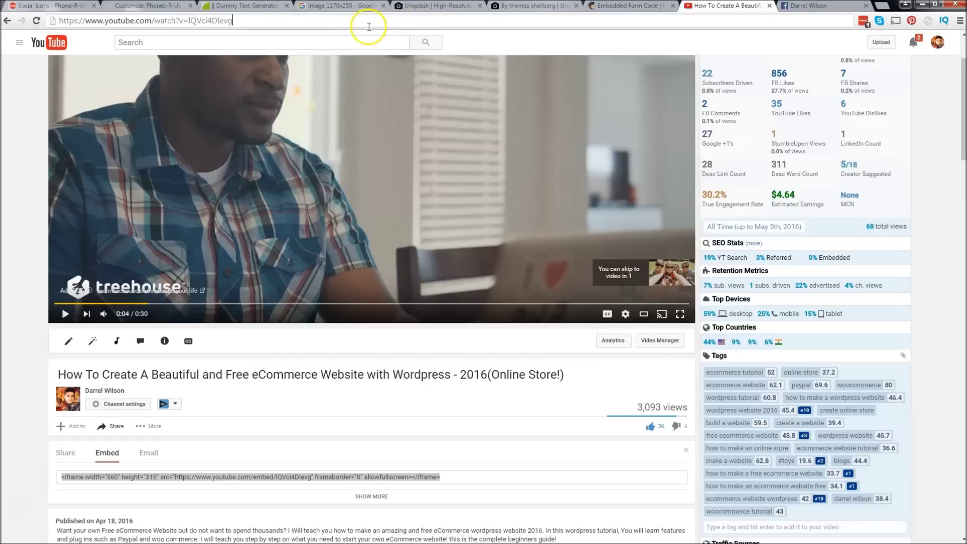
{"action": "triple_click", "coordinate": [343, 24]}
{"action": "key", "text": "ctrl+c"}
{"action": "key", "text": "ctrl+v"}
{"action": "left_click", "coordinate": [53, 5]}
{"action": "key", "text": "ctrl+v"}
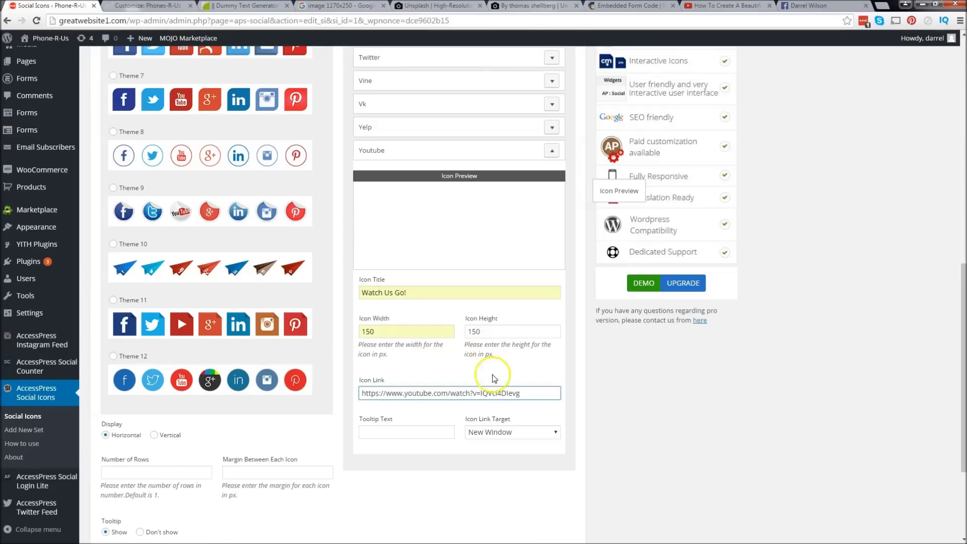
Check the YouTube icon's title and size values, then save the Social 1 set.
{"action": "left_click", "coordinate": [436, 298]}
{"action": "left_click", "coordinate": [499, 331]}
{"action": "left_click", "coordinate": [435, 330]}
{"action": "left_click", "coordinate": [432, 296]}
{"action": "scroll", "coordinate": [470, 365], "scroll_direction": "up", "scroll_amount": 4}
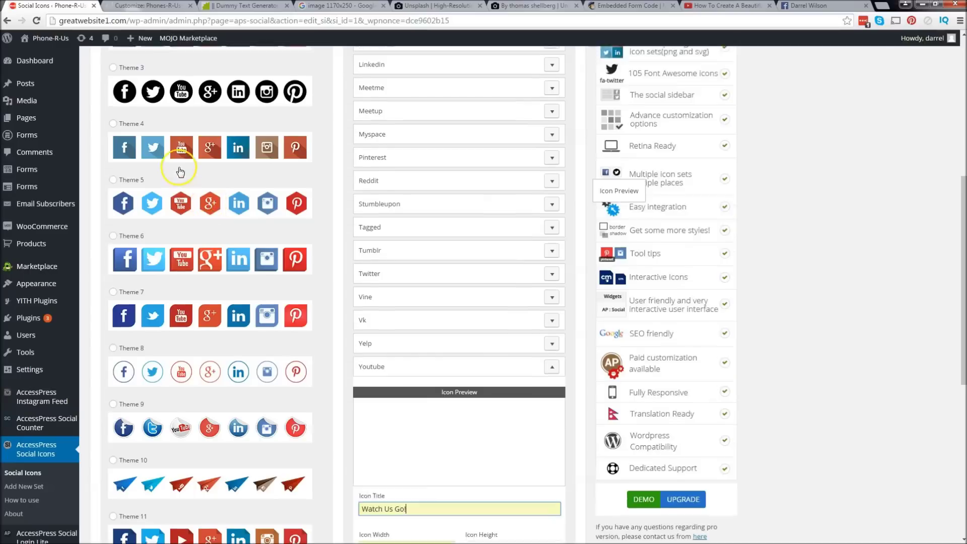
{"action": "scroll", "coordinate": [180, 173], "scroll_direction": "up", "scroll_amount": 2}
{"action": "scroll", "coordinate": [370, 291], "scroll_direction": "down", "scroll_amount": 9}
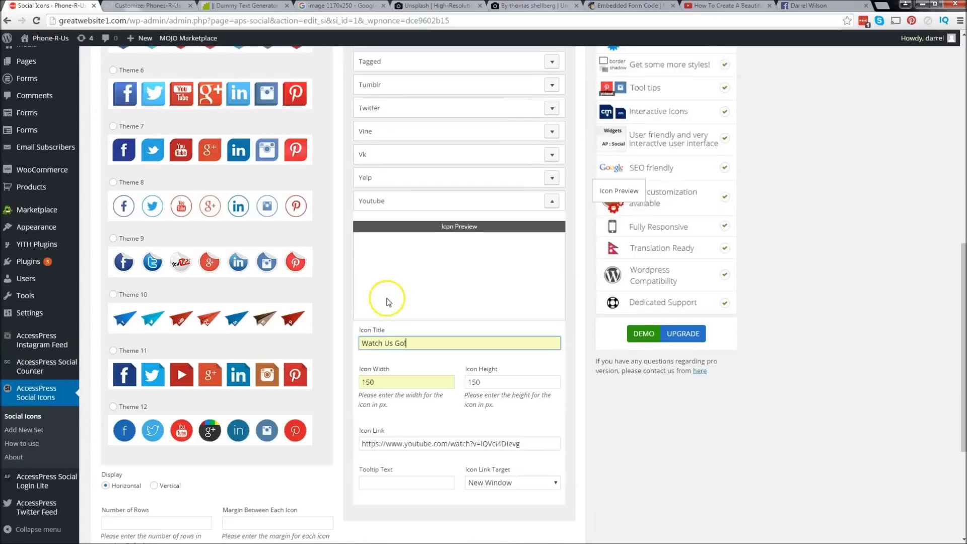
{"action": "left_click", "coordinate": [147, 489]}
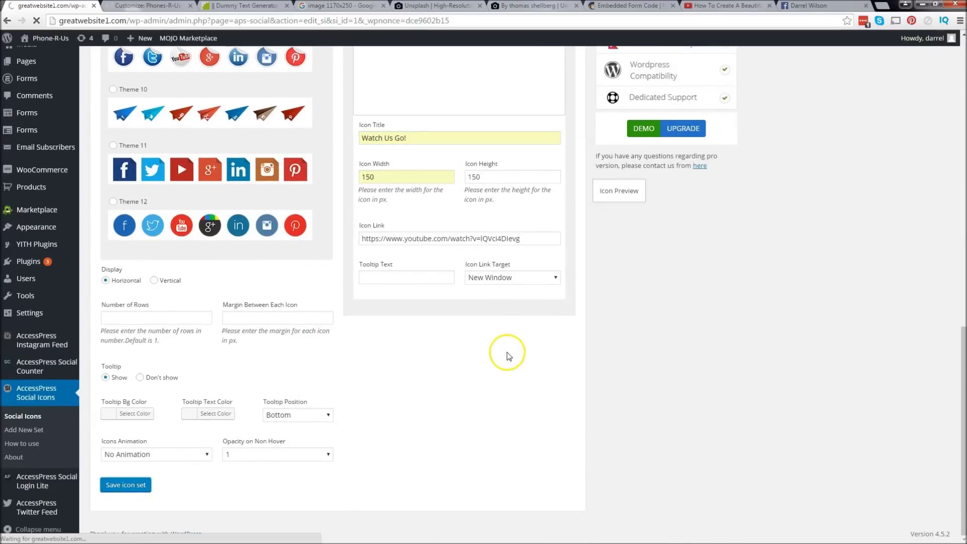
{"action": "scroll", "coordinate": [474, 331], "scroll_direction": "down", "scroll_amount": 5}
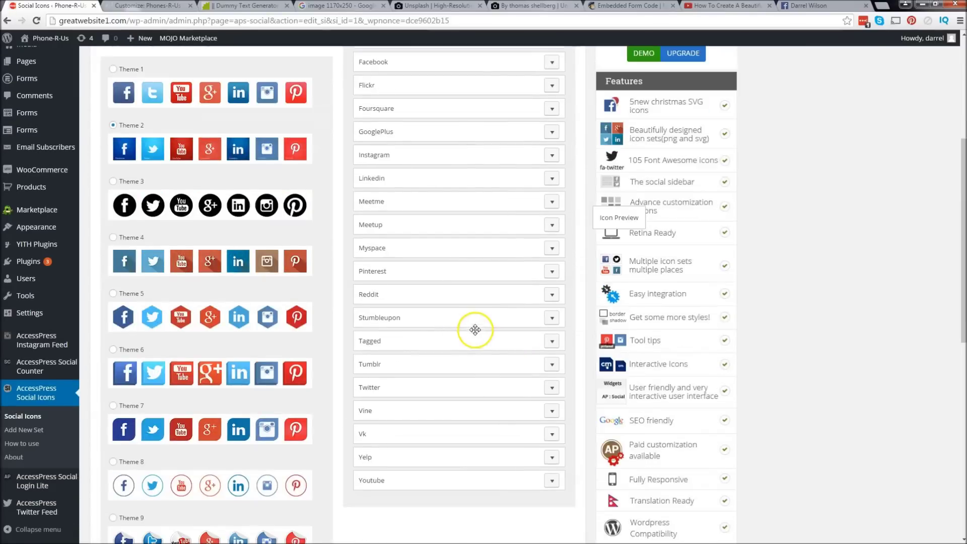
{"action": "scroll", "coordinate": [475, 327], "scroll_direction": "down", "scroll_amount": 5}
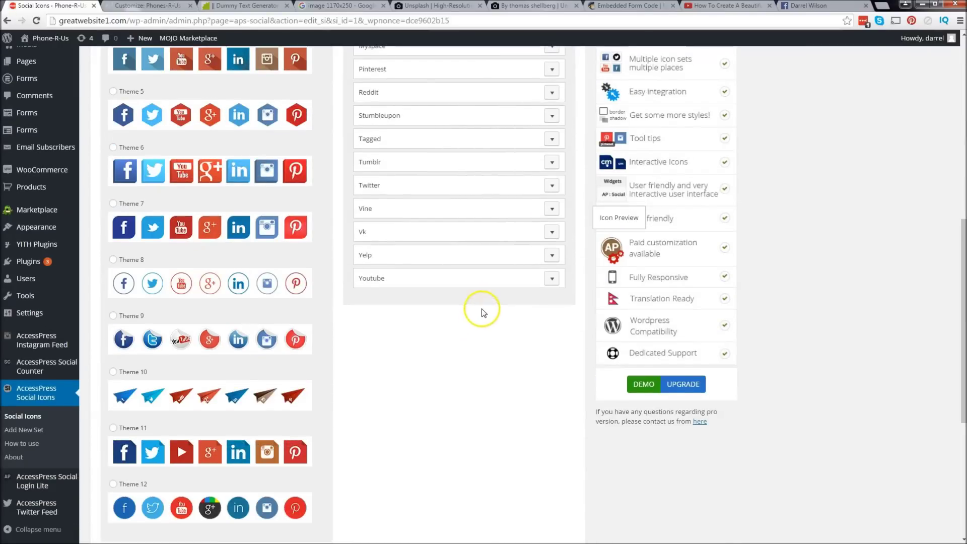
{"action": "scroll", "coordinate": [480, 315], "scroll_direction": "up", "scroll_amount": 3}
{"action": "scroll", "coordinate": [440, 260], "scroll_direction": "up", "scroll_amount": 4}
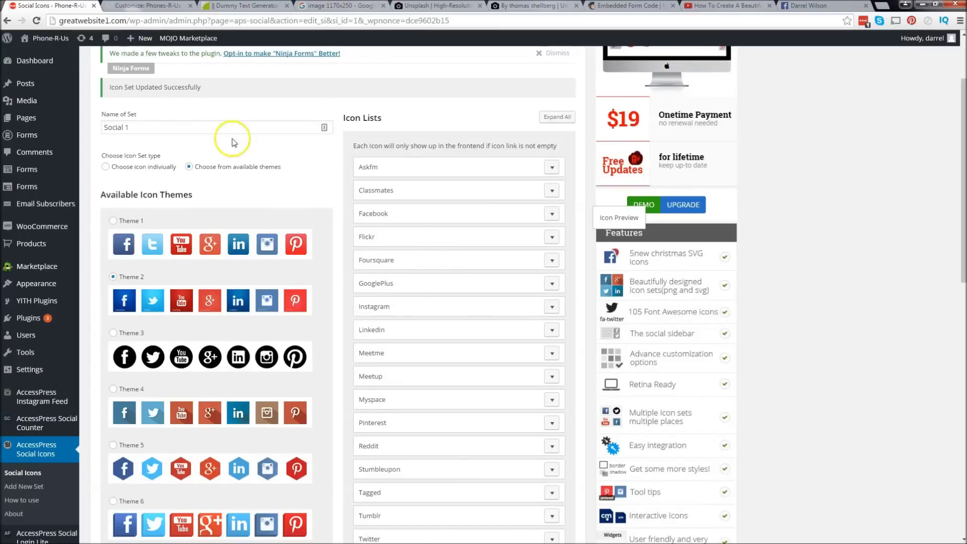
From the live site, open the Customizer at Widgets > Footer Area 4 with the footer previewed.
{"action": "mouse_move", "coordinate": [43, 38]}
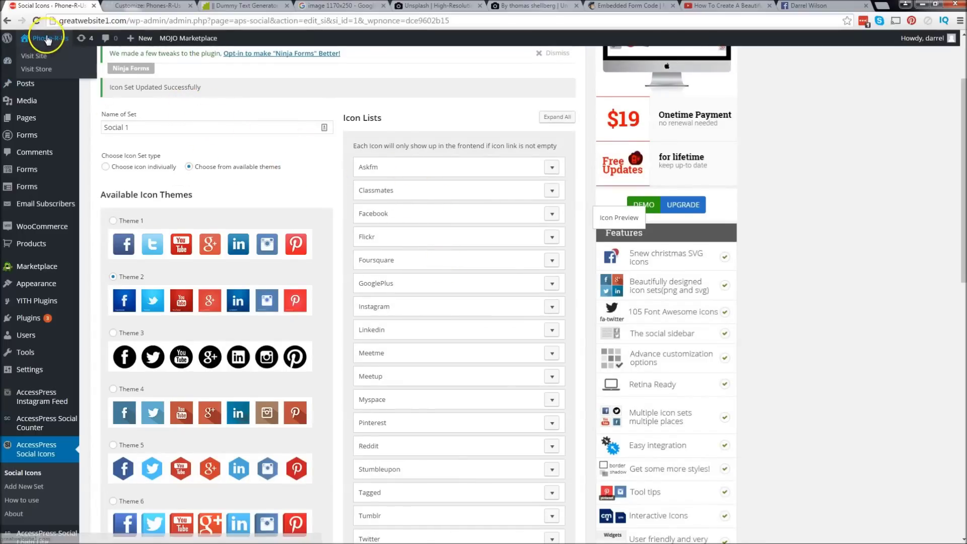
{"action": "left_click", "coordinate": [44, 53]}
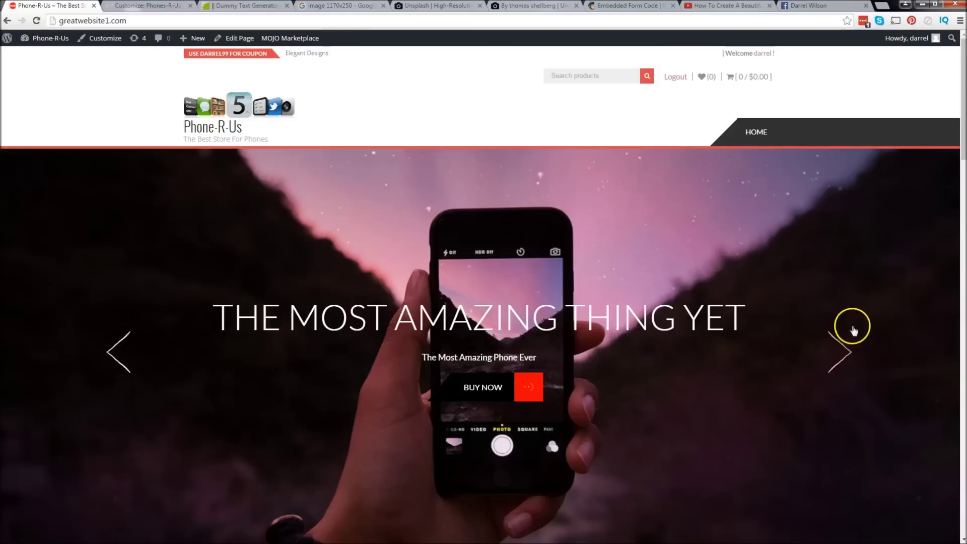
{"action": "left_click_drag", "start_coordinate": [958, 155], "coordinate": [963, 269]}
{"action": "left_click", "coordinate": [98, 44]}
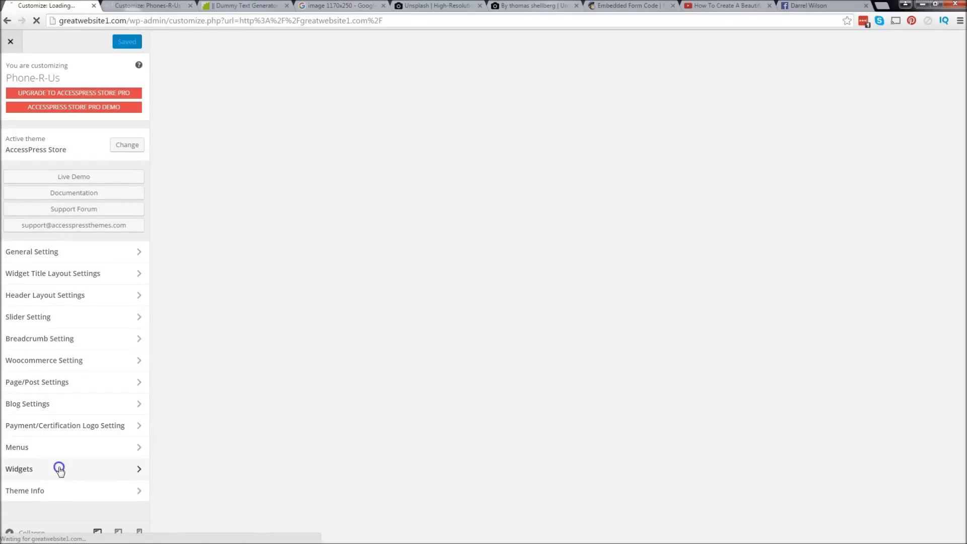
{"action": "left_click", "coordinate": [60, 469]}
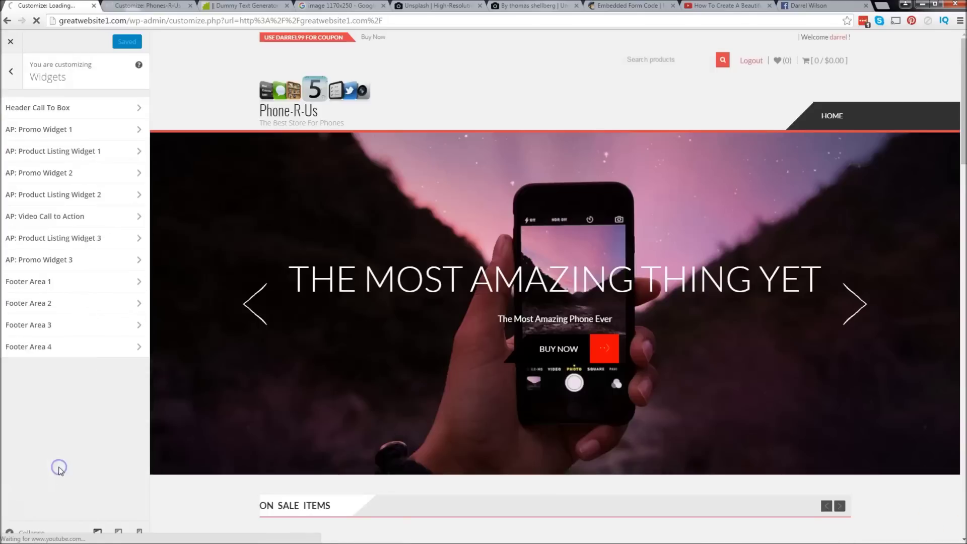
{"action": "left_click", "coordinate": [72, 351]}
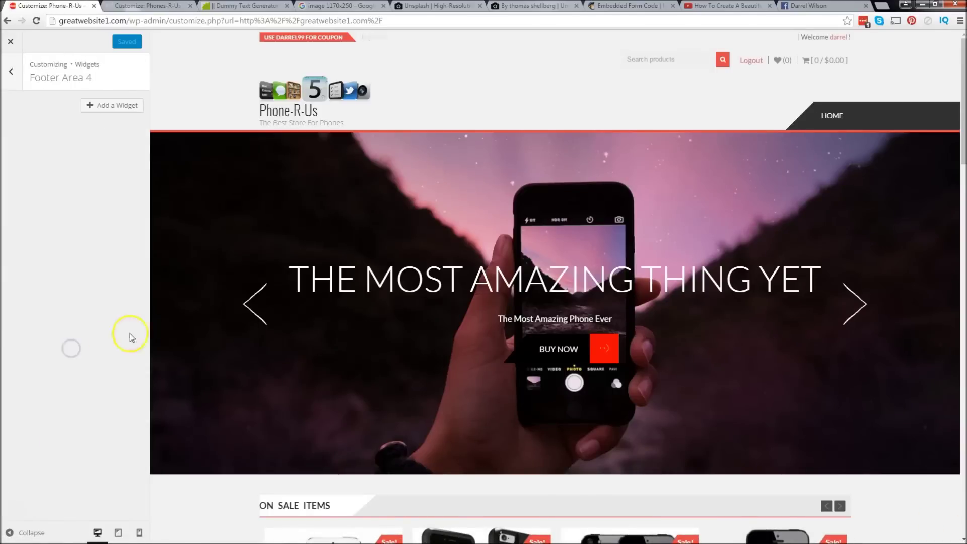
{"action": "scroll", "coordinate": [477, 352], "scroll_direction": "down", "scroll_amount": 20}
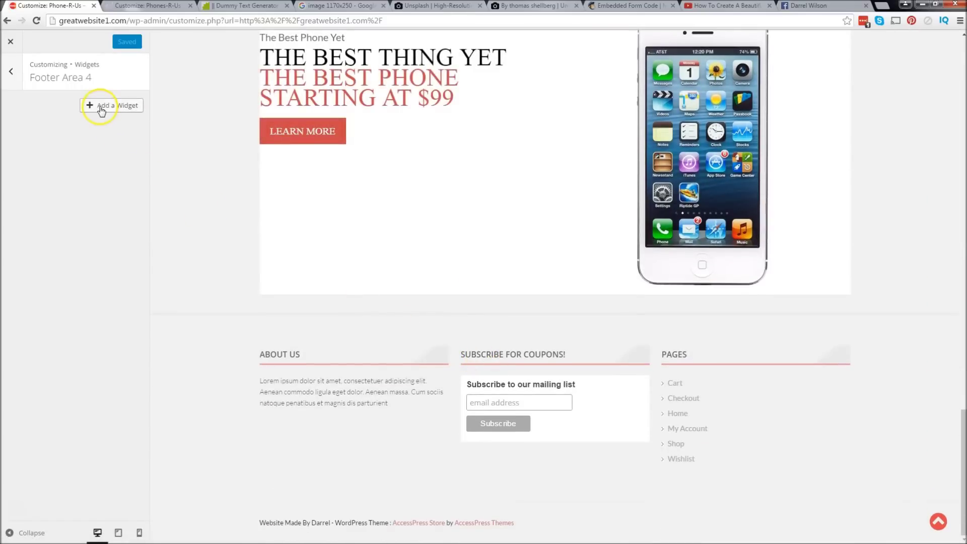
Add an AccessPress Social Icons widget titled 'Be Social With Us!' using Social 1, and publish.
{"action": "left_click", "coordinate": [101, 107]}
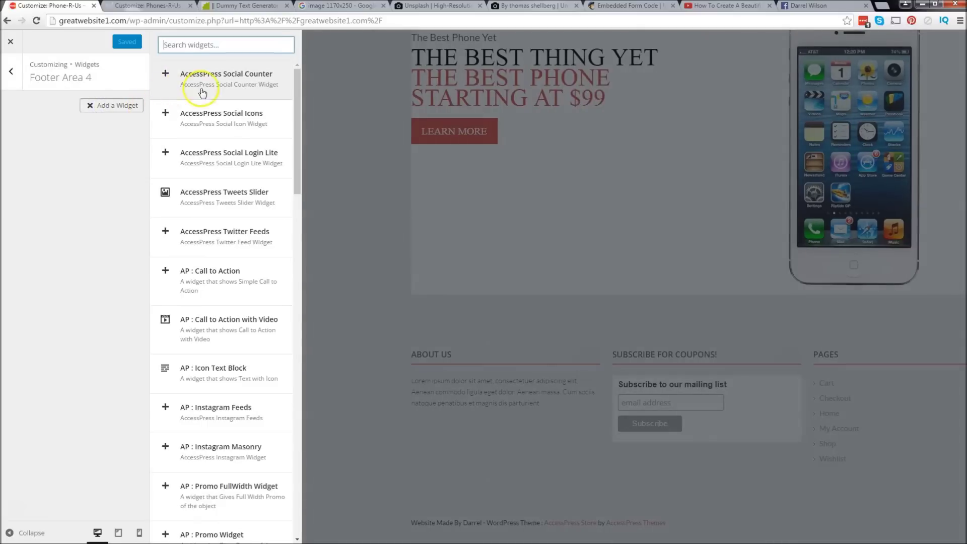
{"action": "left_click", "coordinate": [221, 115]}
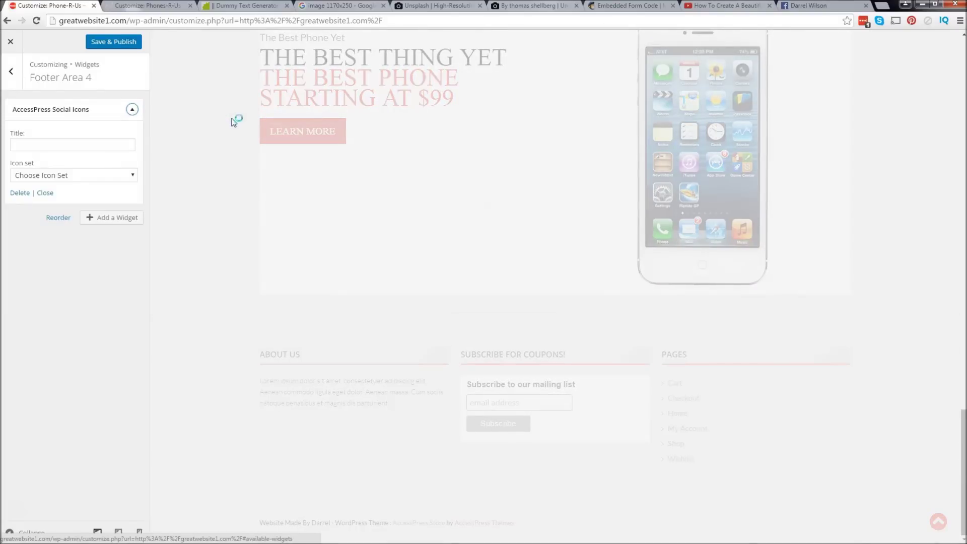
{"action": "left_click", "coordinate": [109, 176]}
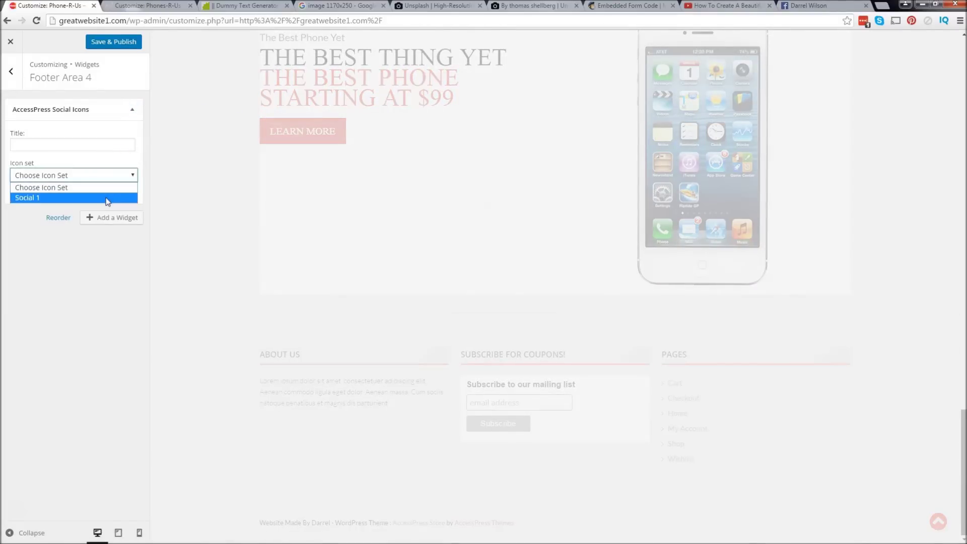
{"action": "left_click", "coordinate": [107, 197]}
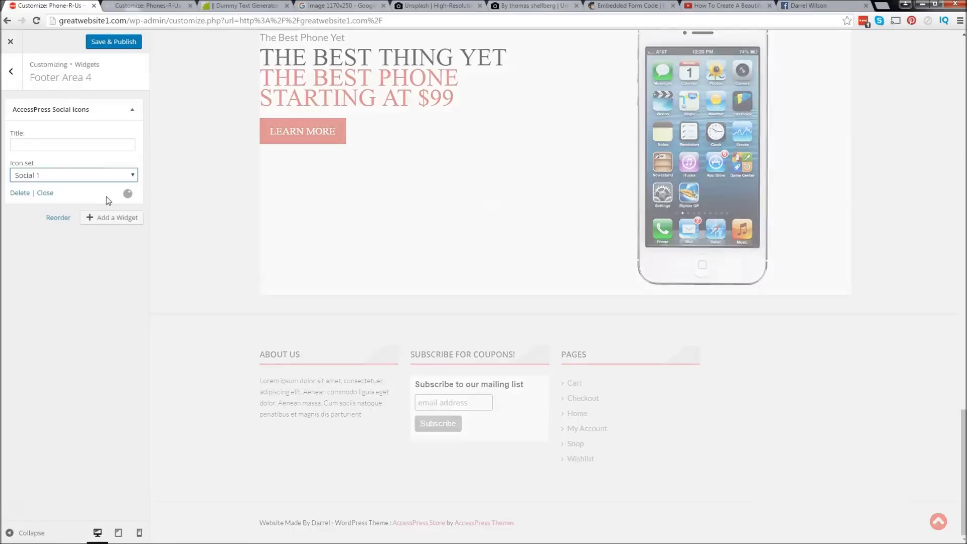
{"action": "left_click", "coordinate": [95, 147]}
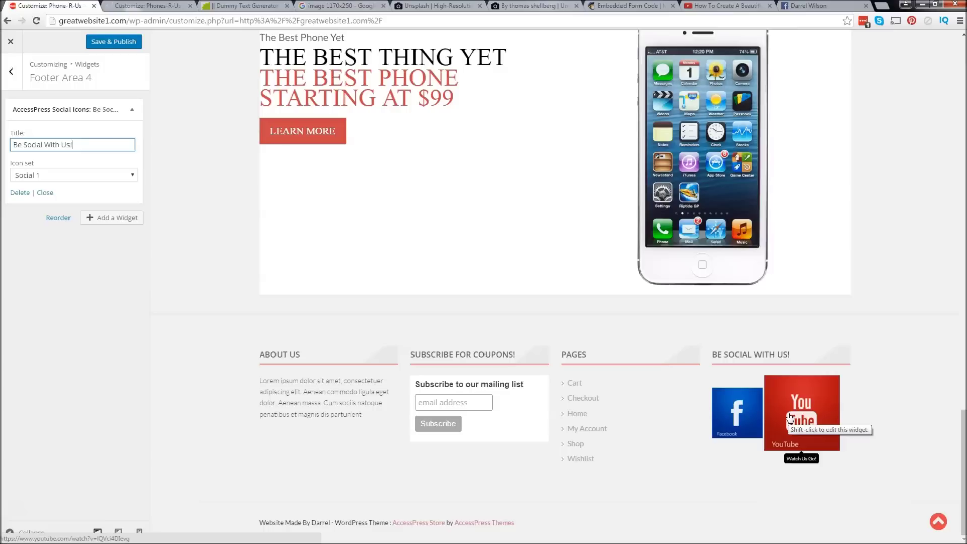
{"action": "left_click", "coordinate": [104, 43]}
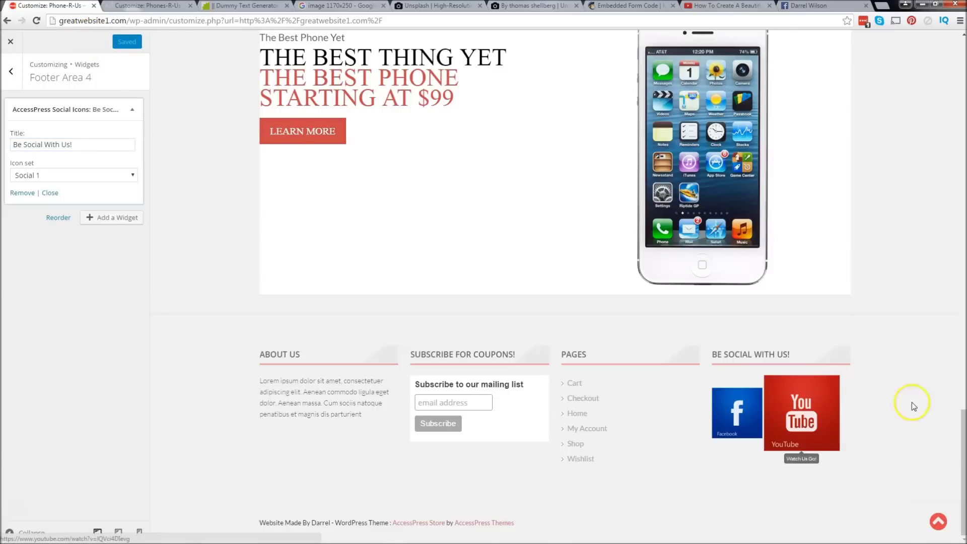
{"action": "left_click_drag", "start_coordinate": [962, 448], "coordinate": [963, 68]}
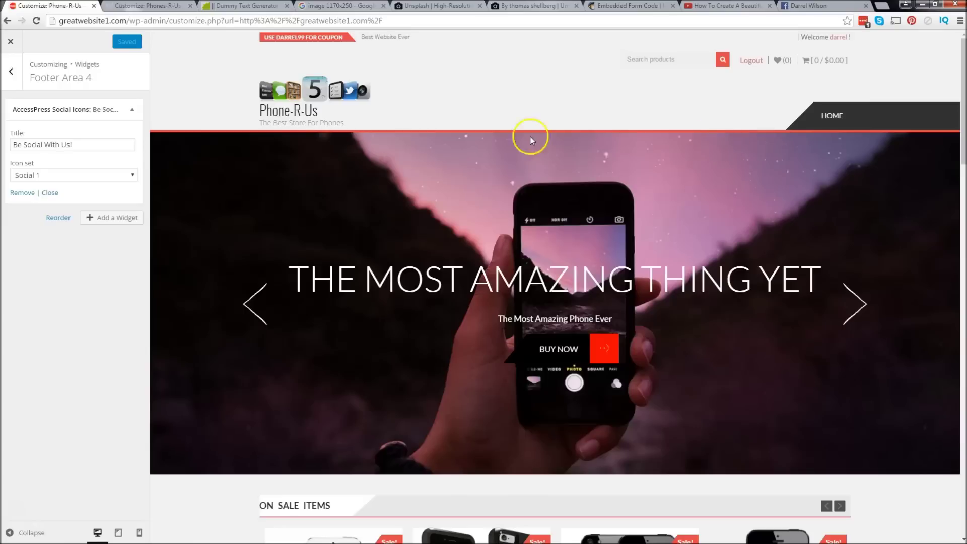
Back out to the main Customizer panel, browsing General Setting's Header Logo and Ticker Setting.
{"action": "left_click", "coordinate": [8, 76]}
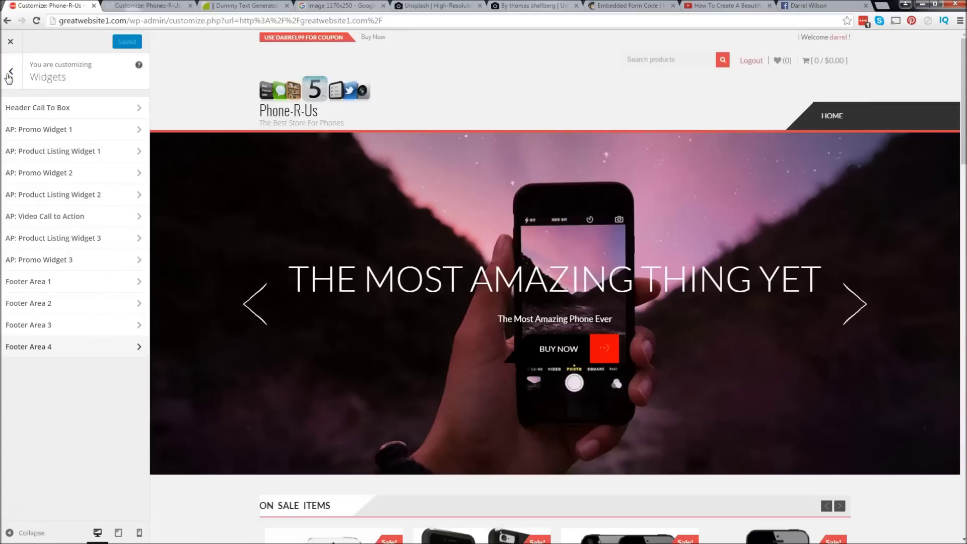
{"action": "left_click", "coordinate": [9, 75]}
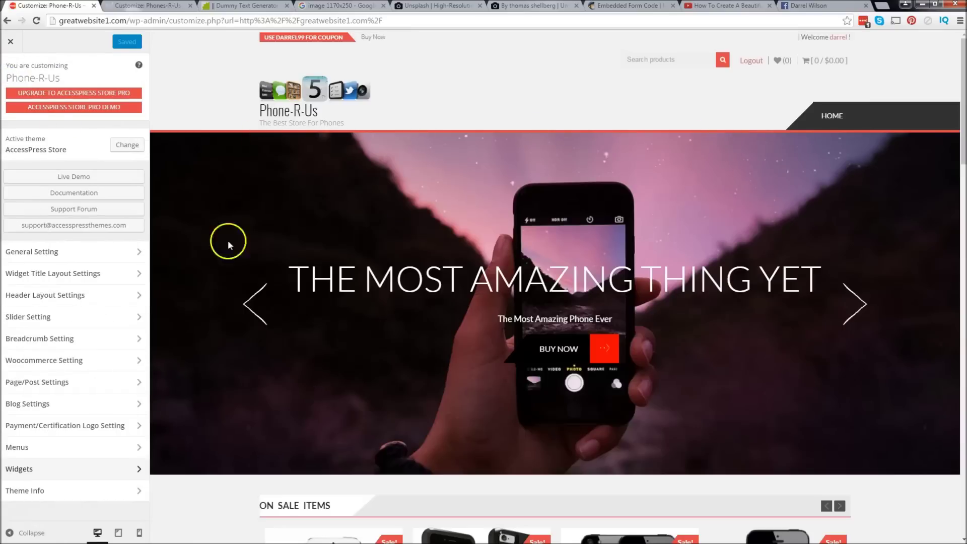
{"action": "scroll", "coordinate": [318, 276], "scroll_direction": "down", "scroll_amount": 2}
{"action": "left_click", "coordinate": [71, 251]}
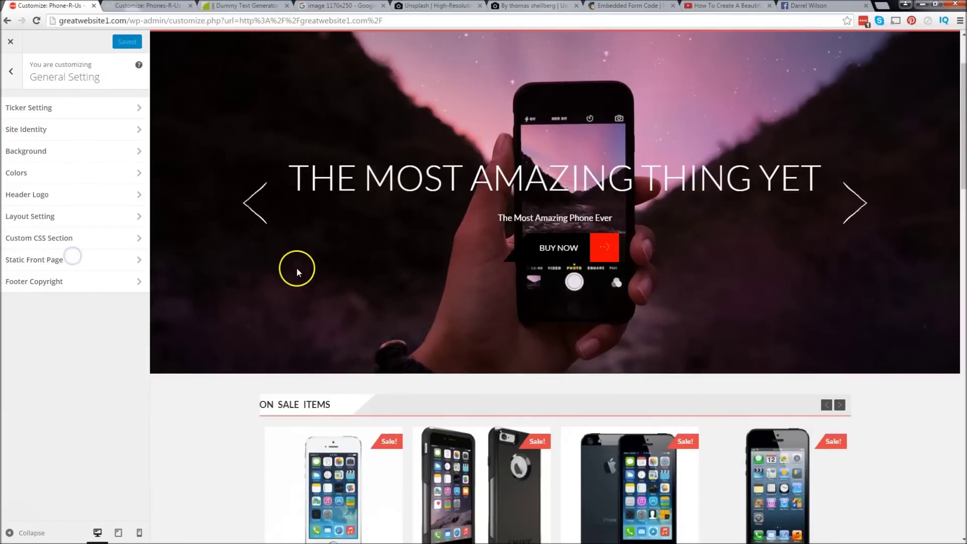
{"action": "scroll", "coordinate": [371, 231], "scroll_direction": "up", "scroll_amount": 2}
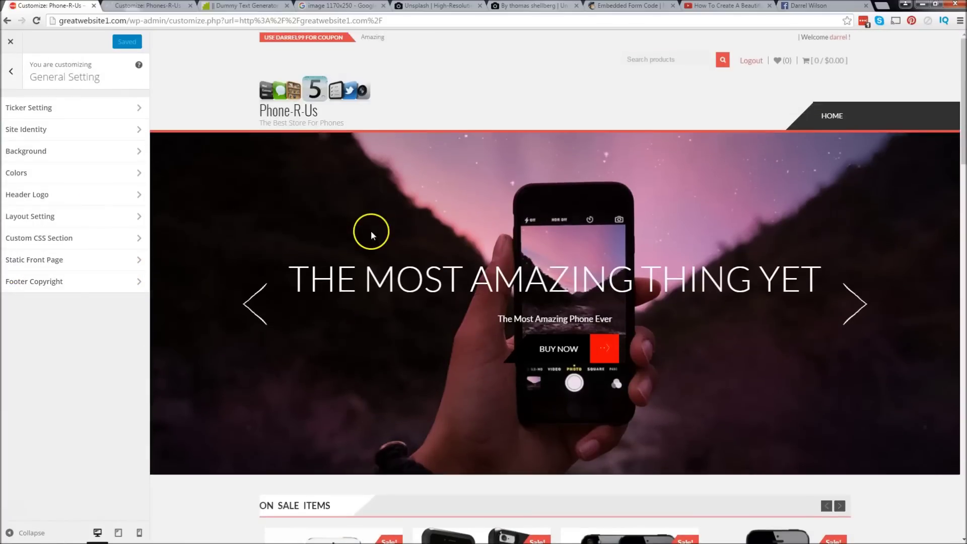
{"action": "left_click", "coordinate": [87, 194]}
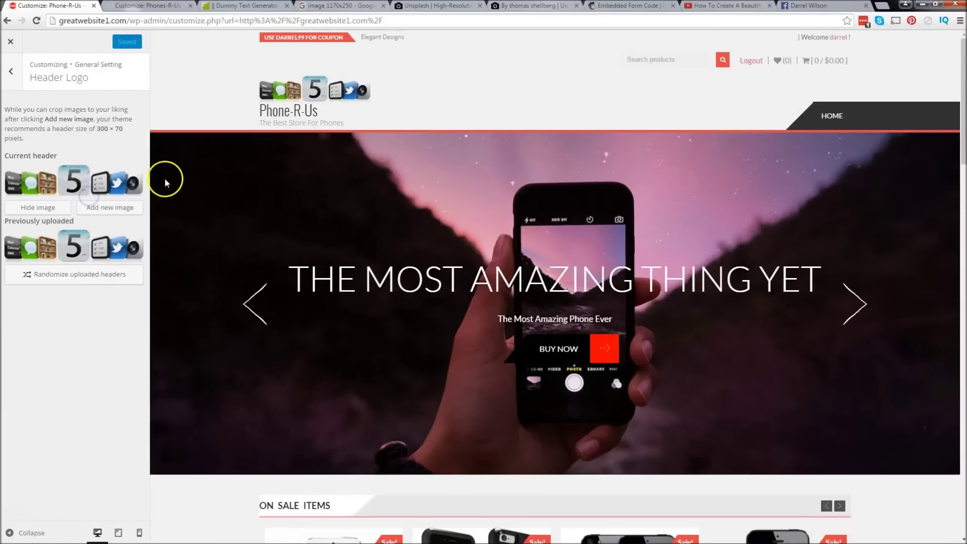
{"action": "left_click", "coordinate": [15, 84]}
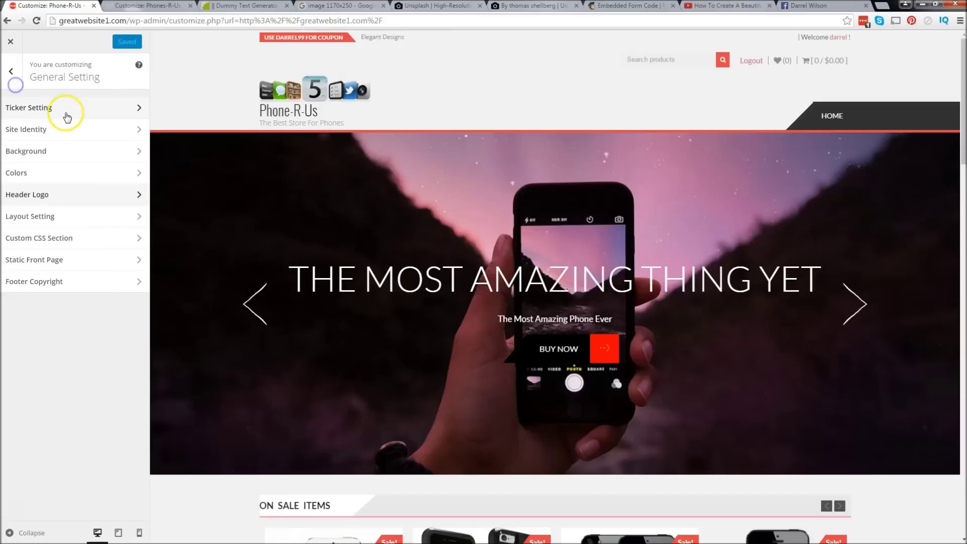
{"action": "left_click", "coordinate": [37, 108]}
{"action": "left_click", "coordinate": [15, 73]}
{"action": "left_click", "coordinate": [15, 73]}
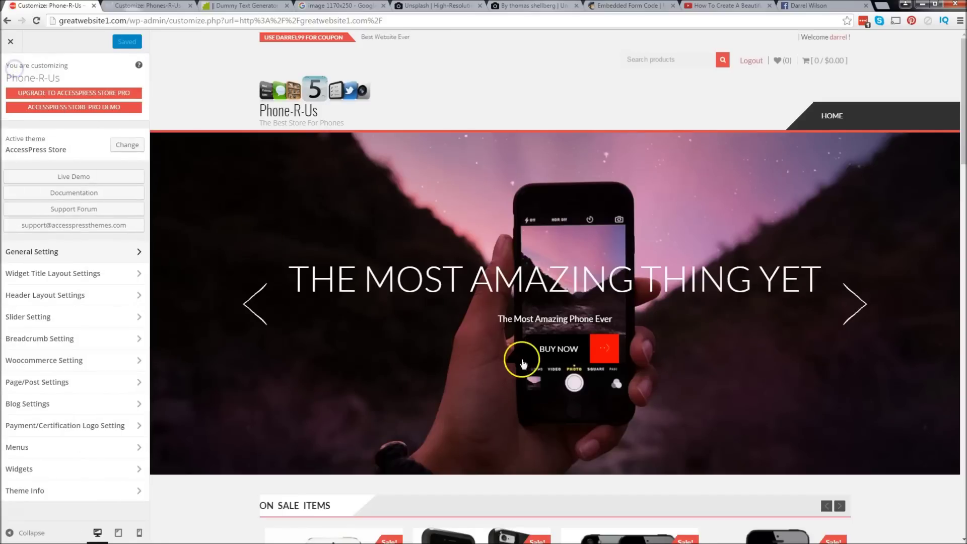
{"action": "scroll", "coordinate": [960, 211], "scroll_direction": "down", "scroll_amount": 5}
{"action": "scroll", "coordinate": [554, 282], "scroll_direction": "down", "scroll_amount": 15}
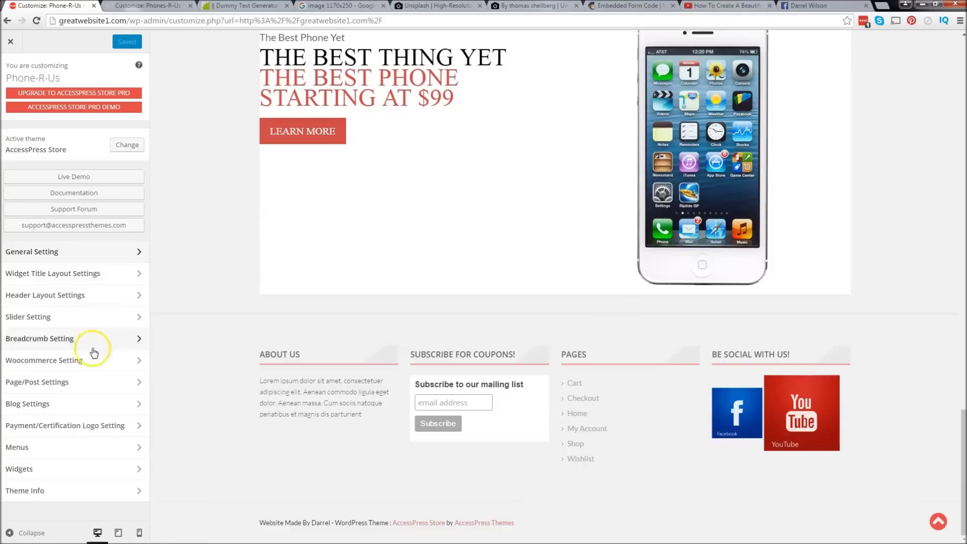
Upload the Visa logo file and set it as Payment Logo 1 under Payment/Certification.
{"action": "left_click", "coordinate": [83, 428]}
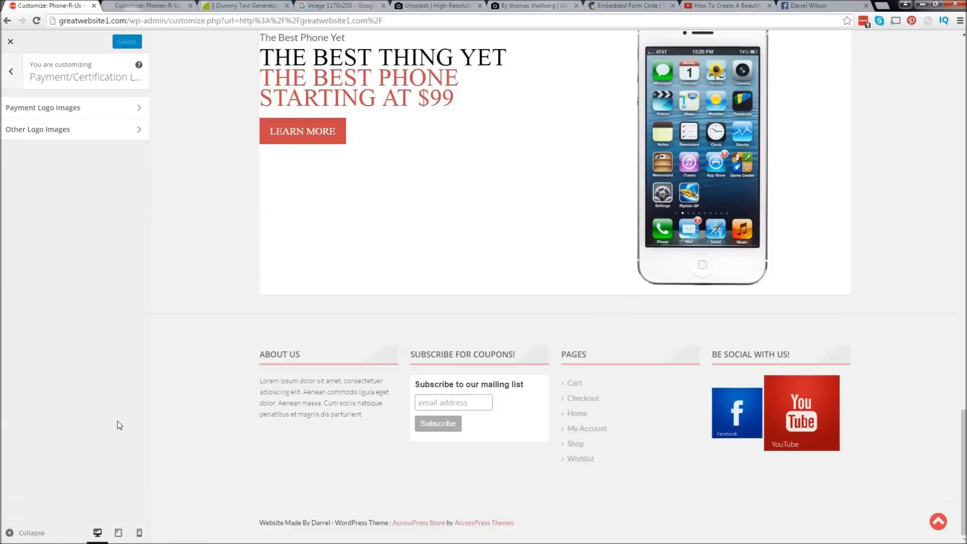
{"action": "left_click", "coordinate": [75, 107]}
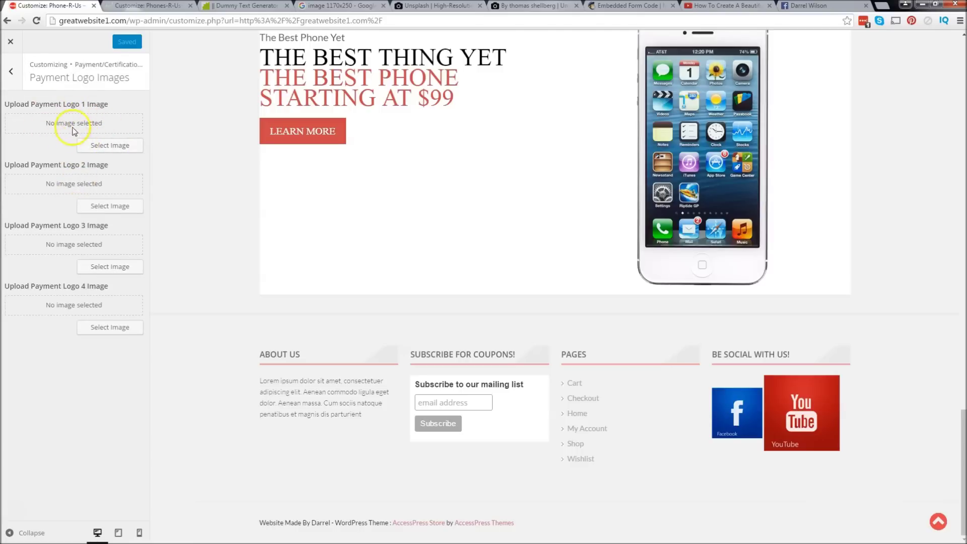
{"action": "left_click", "coordinate": [111, 146]}
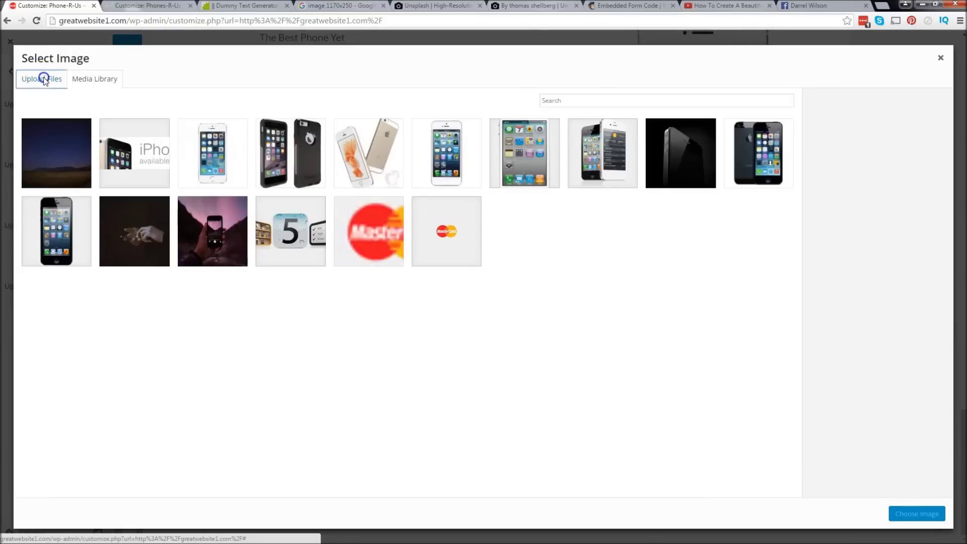
{"action": "left_click", "coordinate": [43, 79]}
{"action": "left_click", "coordinate": [466, 263]}
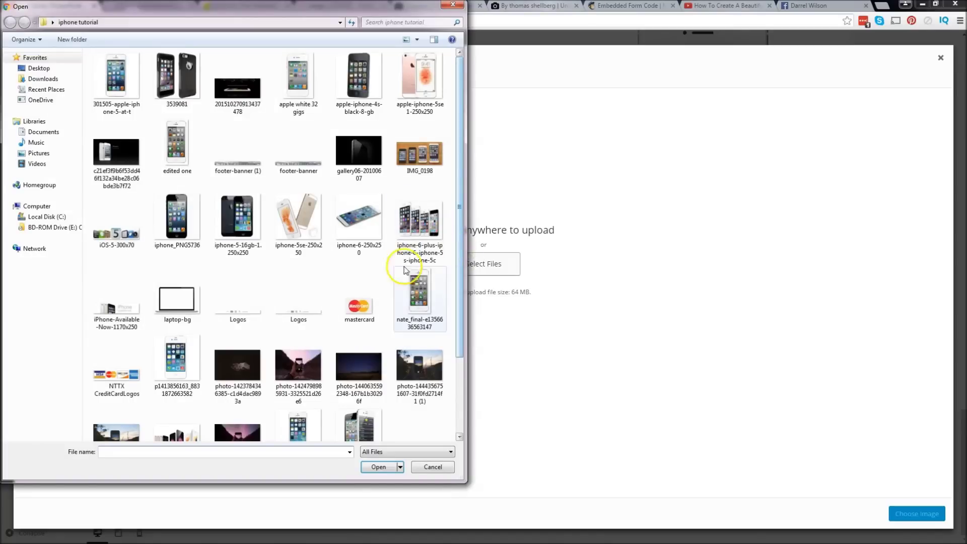
{"action": "left_click_drag", "start_coordinate": [461, 186], "coordinate": [460, 281]}
{"action": "double_click", "coordinate": [165, 423]}
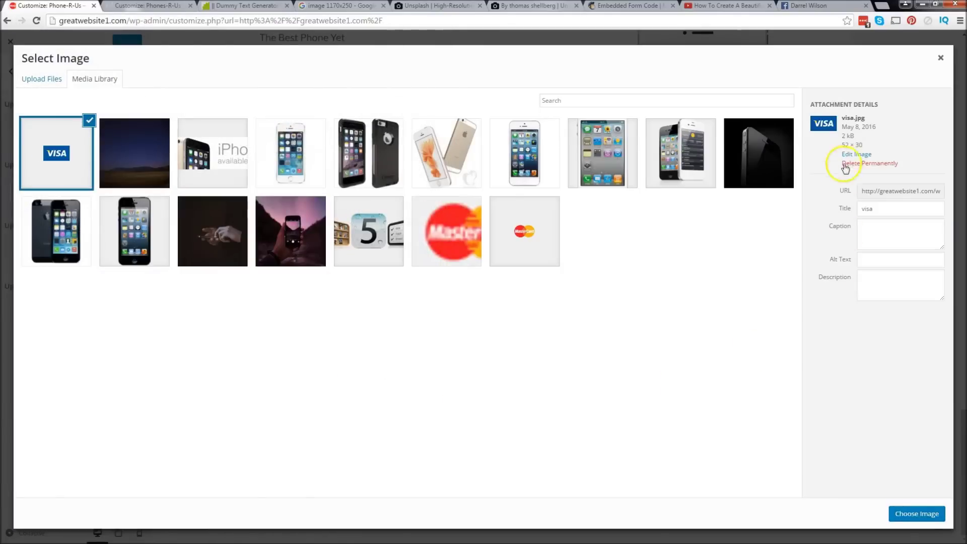
{"action": "left_click", "coordinate": [921, 514]}
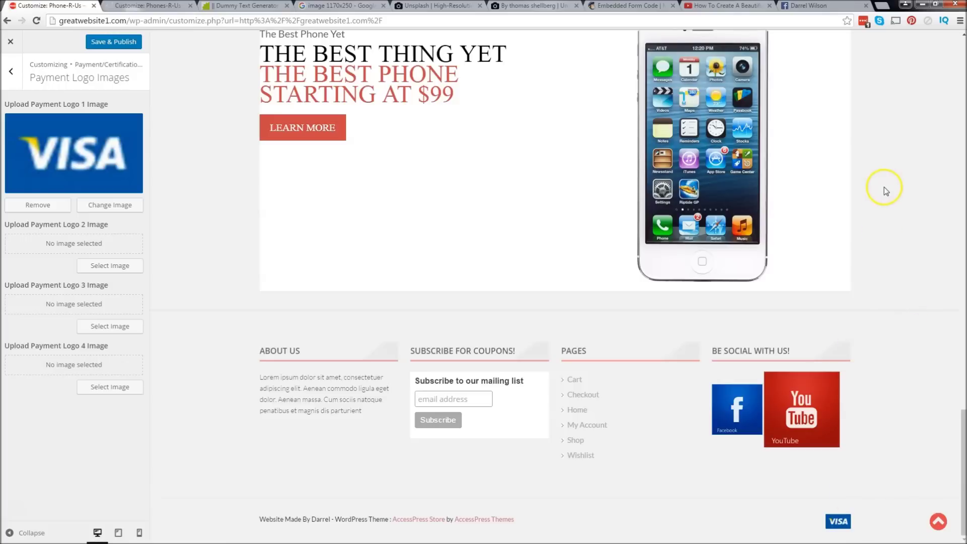
Search Google for 'access press store theme' and open its wordpress.org theme page.
{"action": "left_click", "coordinate": [883, 9]}
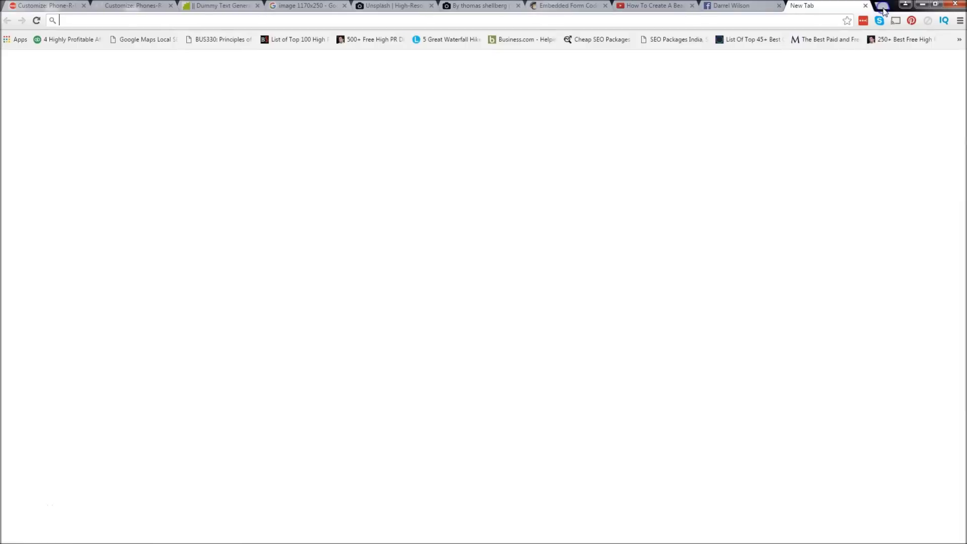
{"action": "type", "text": "access"}
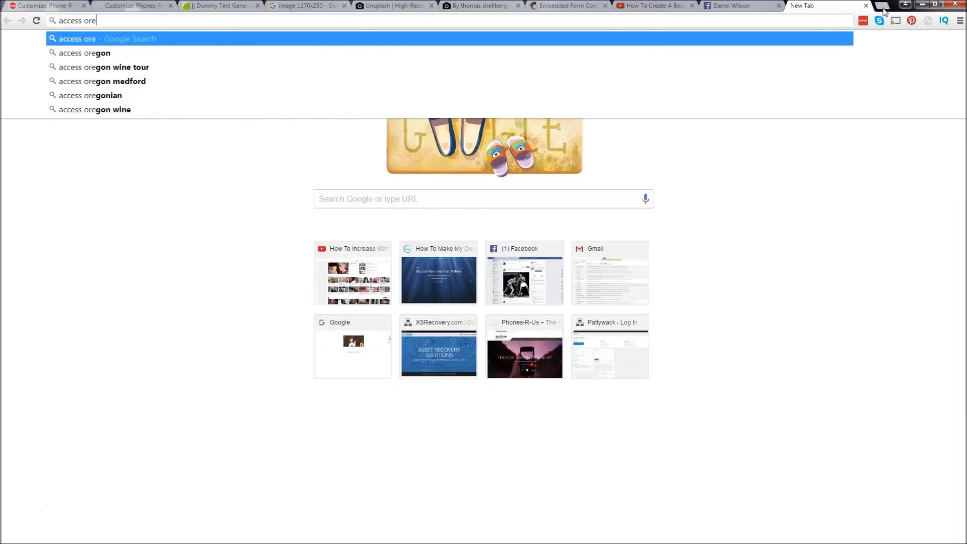
{"action": "type", "text": " press store tghem"}
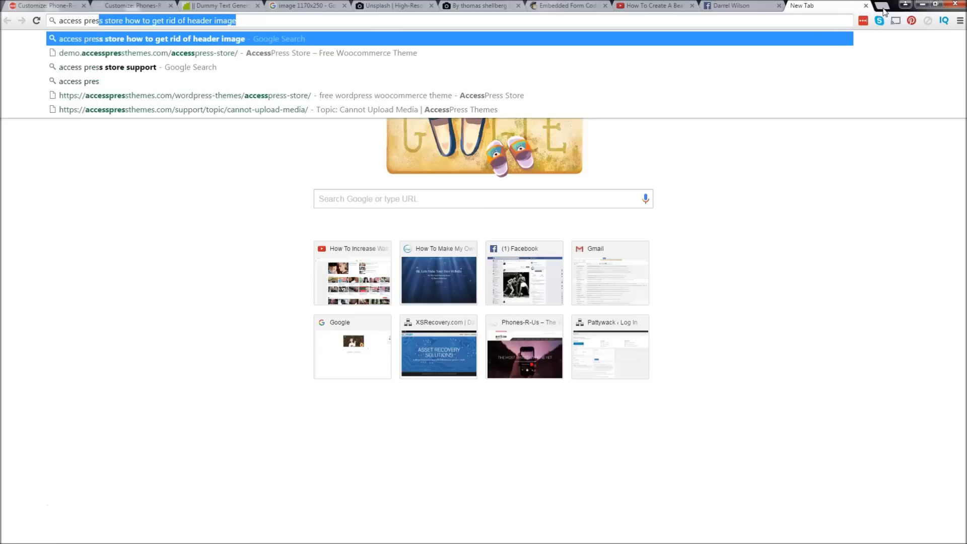
{"action": "key", "text": "BackSpace"}
{"action": "key", "text": "BackSpace"}
{"action": "key", "text": "BackSpace"}
{"action": "key", "text": "BackSpace"}
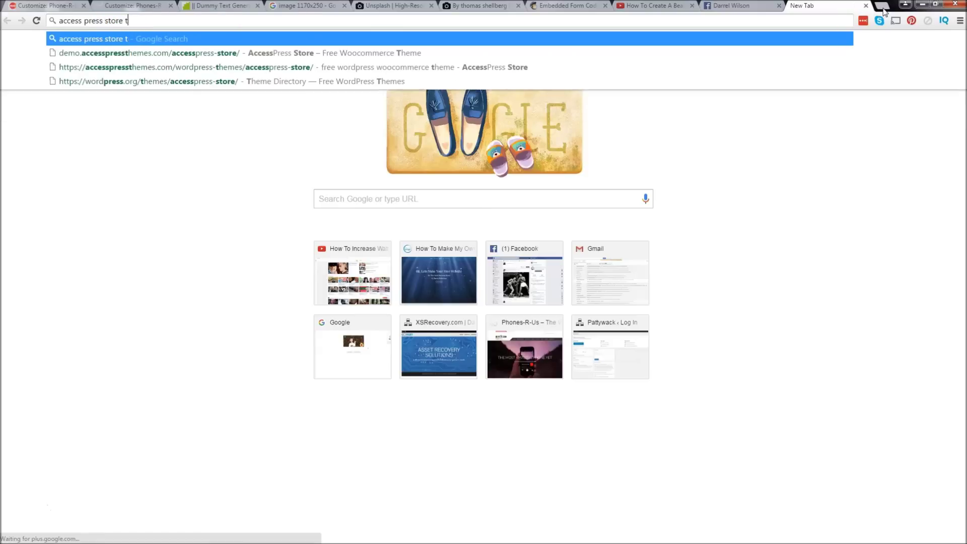
{"action": "key", "text": "Return"}
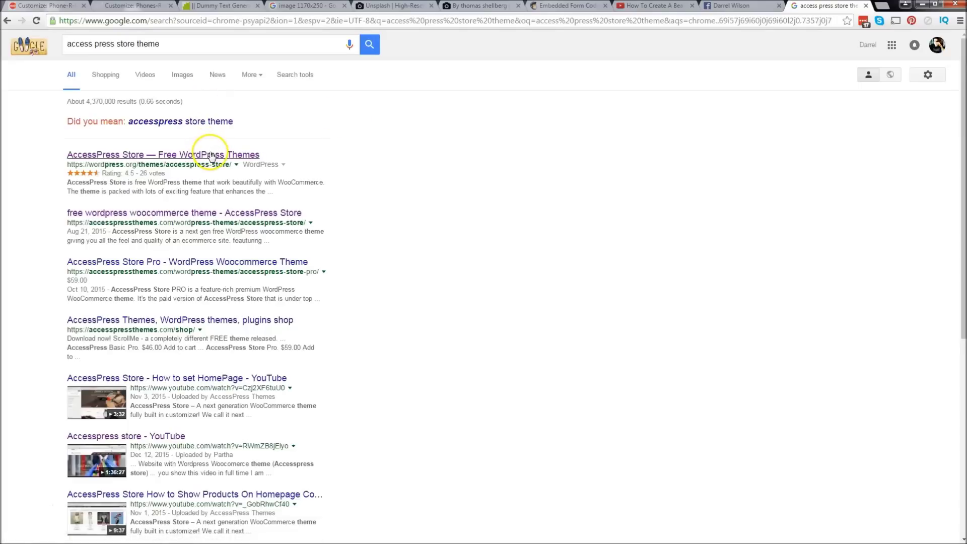
{"action": "left_click", "coordinate": [211, 153]}
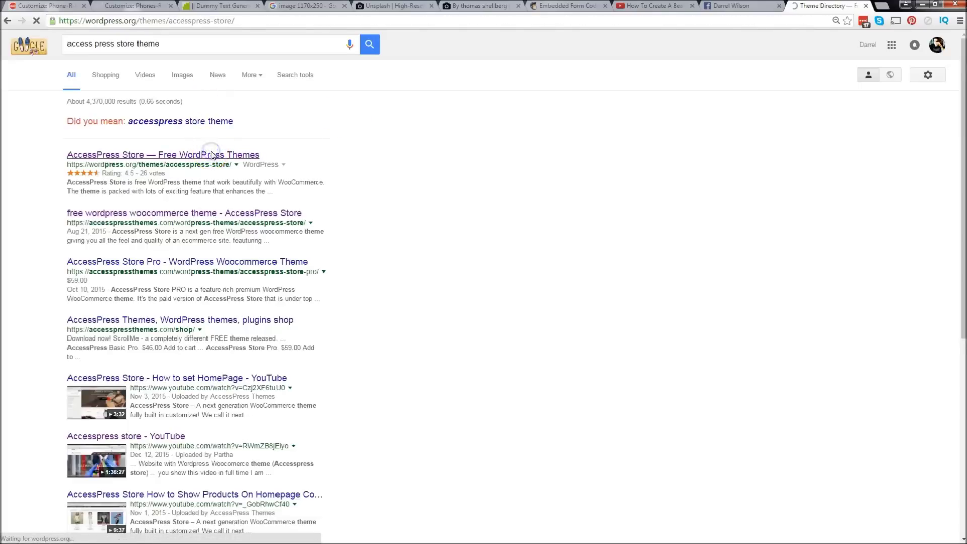
Preview the theme and load its copied demo site address in a new tab.
{"action": "left_click", "coordinate": [567, 194]}
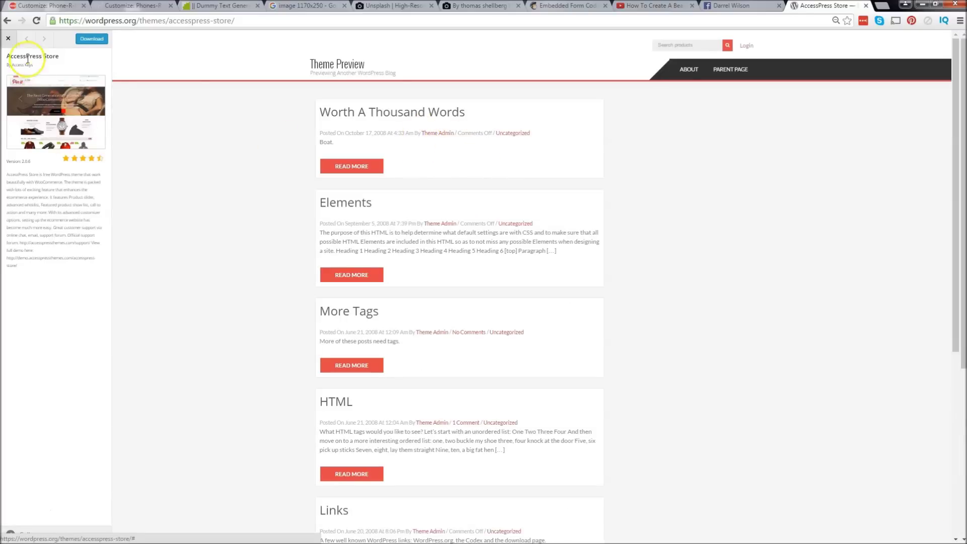
{"action": "left_click_drag", "start_coordinate": [31, 266], "coordinate": [7, 258]}
{"action": "key", "text": "ctrl+c"}
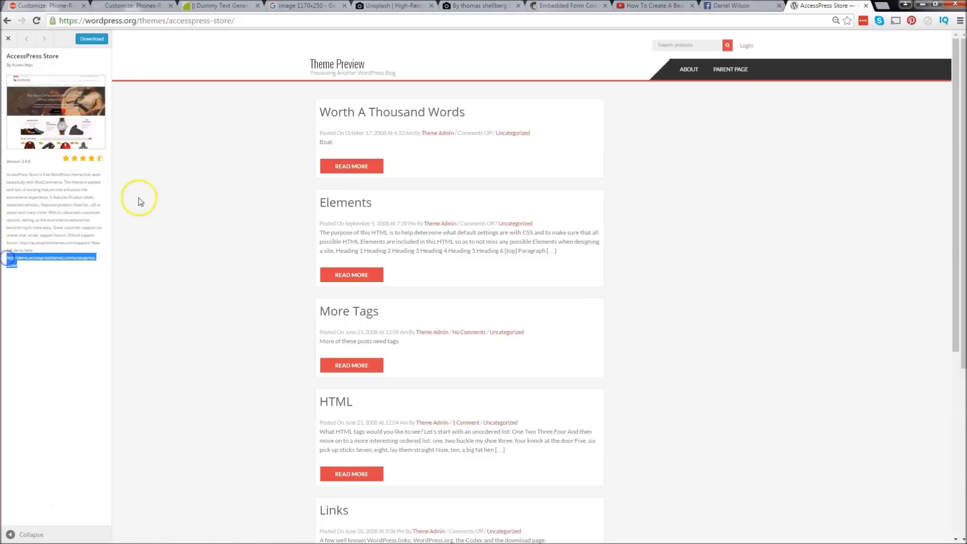
{"action": "left_click", "coordinate": [878, 6]}
{"action": "key", "text": "ctrl+v"}
{"action": "key", "text": "Return"}
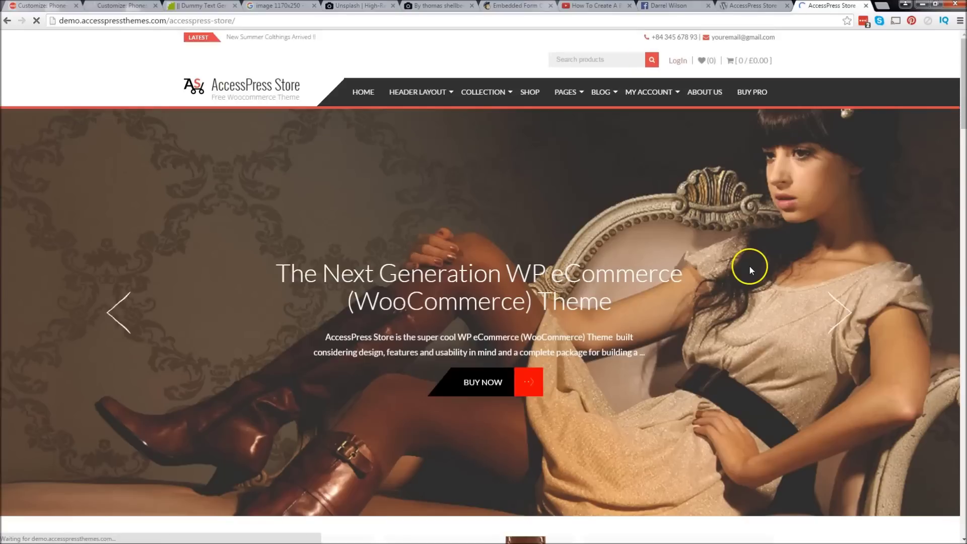
Scroll the demo home page past promo boxes and products to the footer's payment logos.
{"action": "left_click_drag", "start_coordinate": [965, 65], "coordinate": [964, 124]}
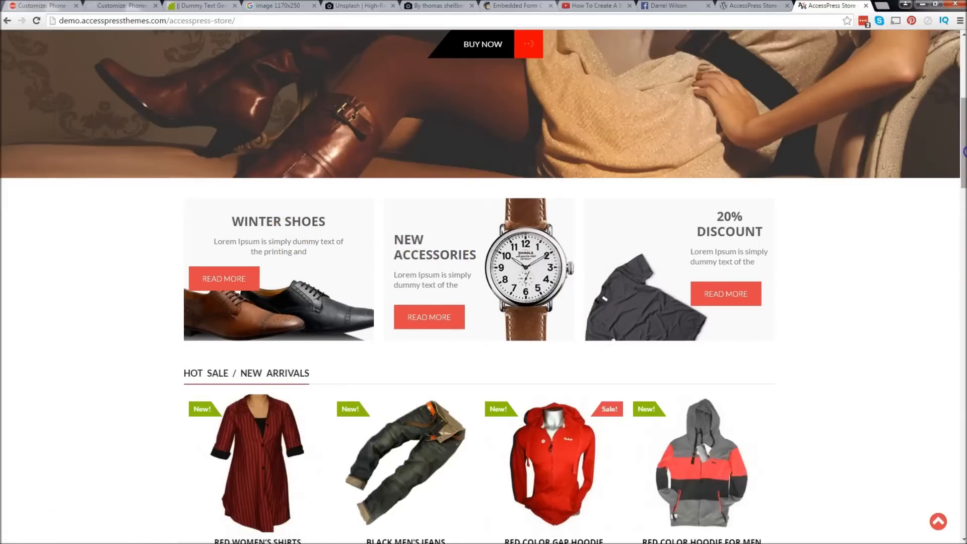
{"action": "scroll", "coordinate": [963, 180], "scroll_direction": "down", "scroll_amount": 3}
{"action": "left_click_drag", "start_coordinate": [963, 179], "coordinate": [963, 469]}
{"action": "scroll", "coordinate": [724, 244], "scroll_direction": "up", "scroll_amount": 4}
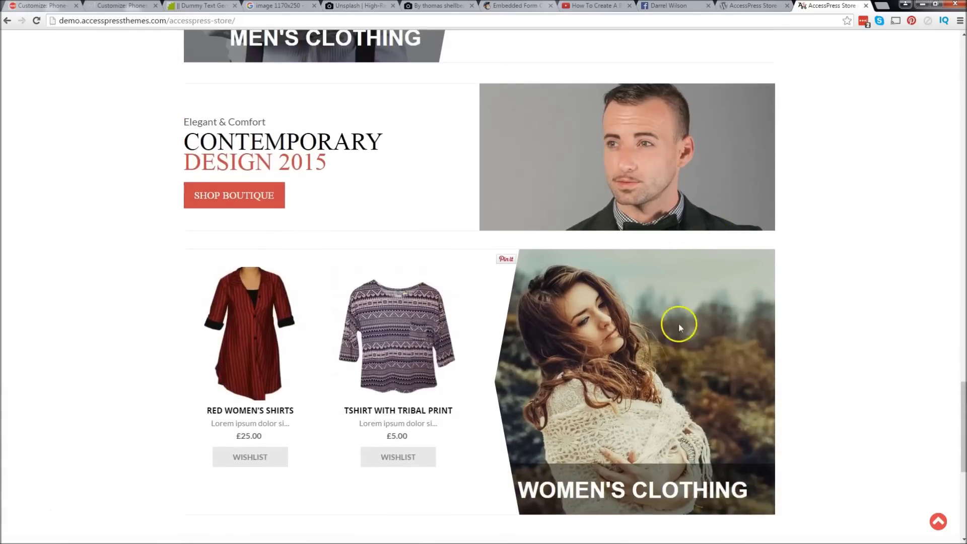
{"action": "scroll", "coordinate": [615, 293], "scroll_direction": "down", "scroll_amount": 1}
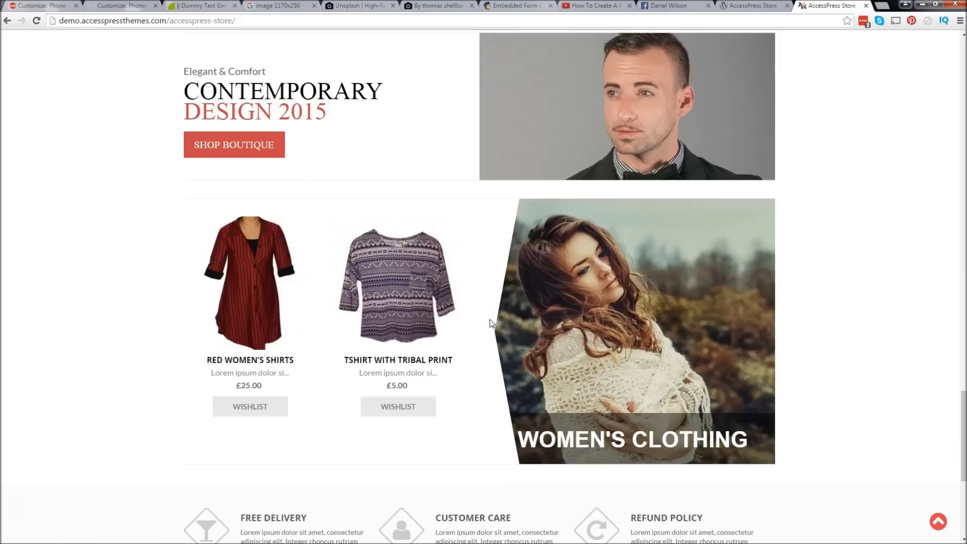
{"action": "scroll", "coordinate": [958, 372], "scroll_direction": "down", "scroll_amount": 6}
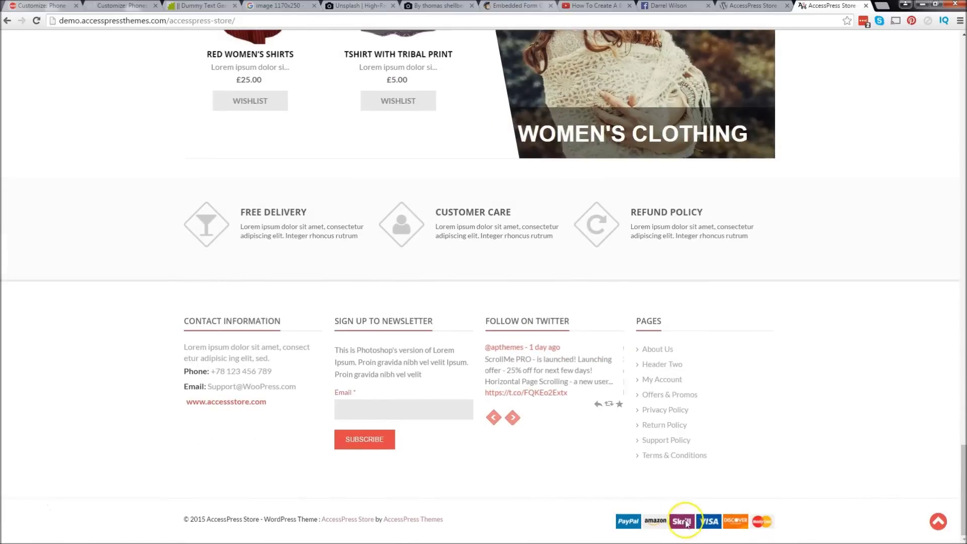
Inspect the footer payment logos and copy the PayPal partner_logo1 image address.
{"action": "right_click", "coordinate": [686, 523]}
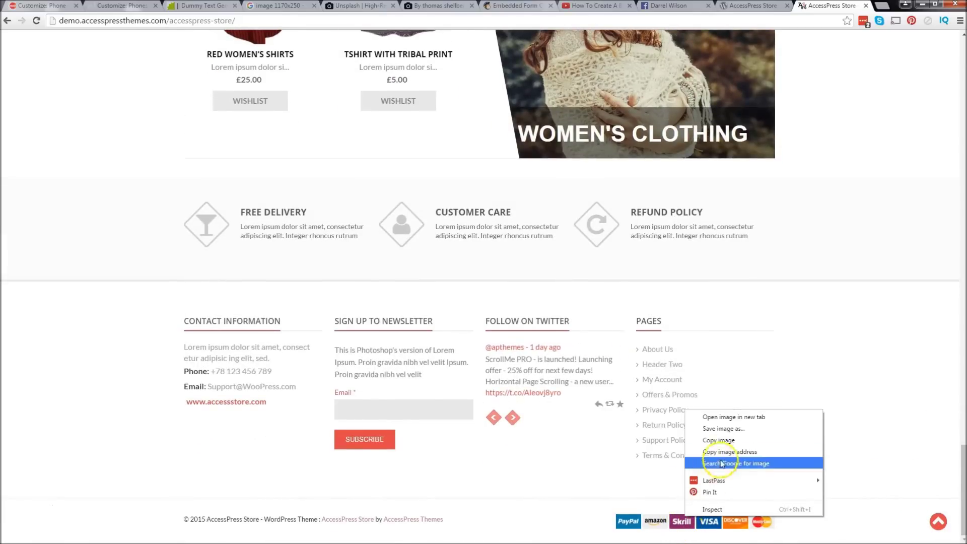
{"action": "left_click", "coordinate": [730, 505]}
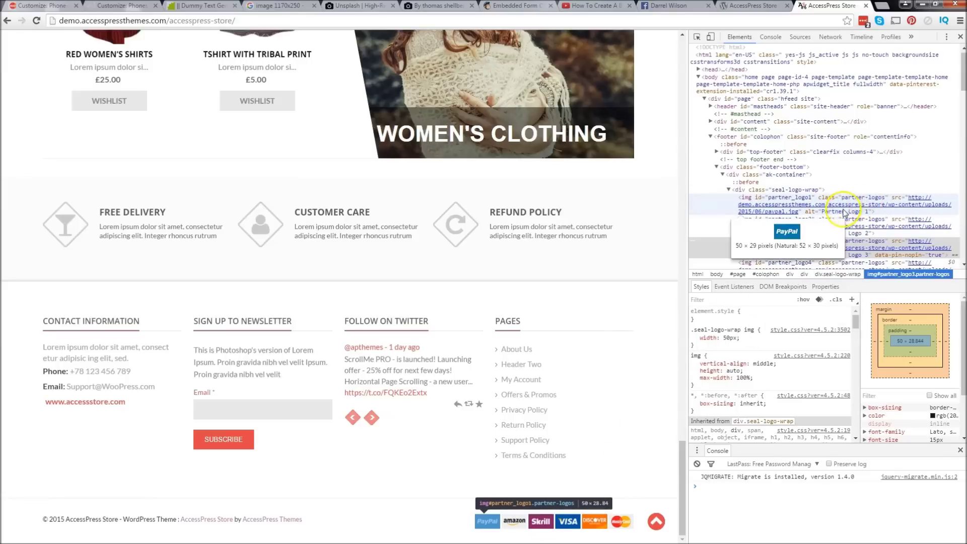
{"action": "left_click", "coordinate": [910, 201]}
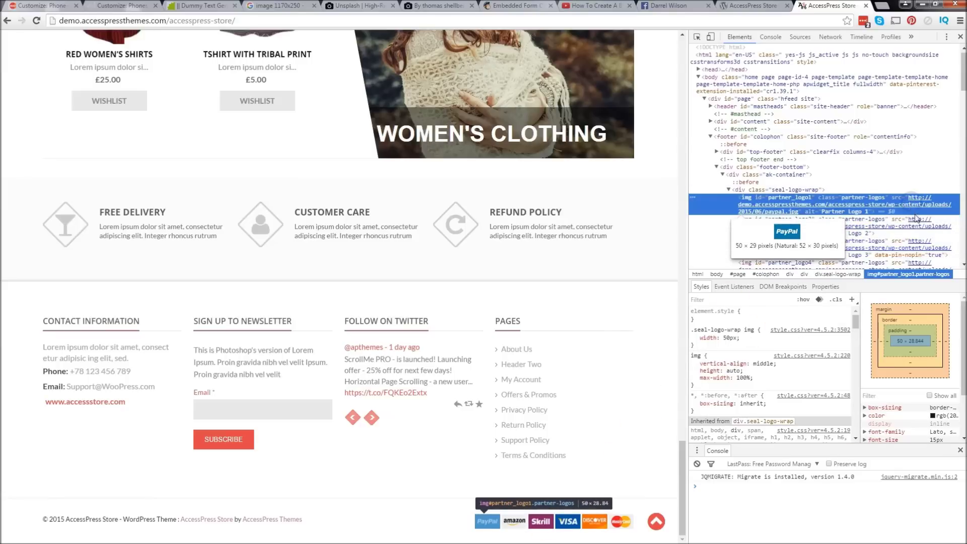
{"action": "left_click", "coordinate": [805, 212]}
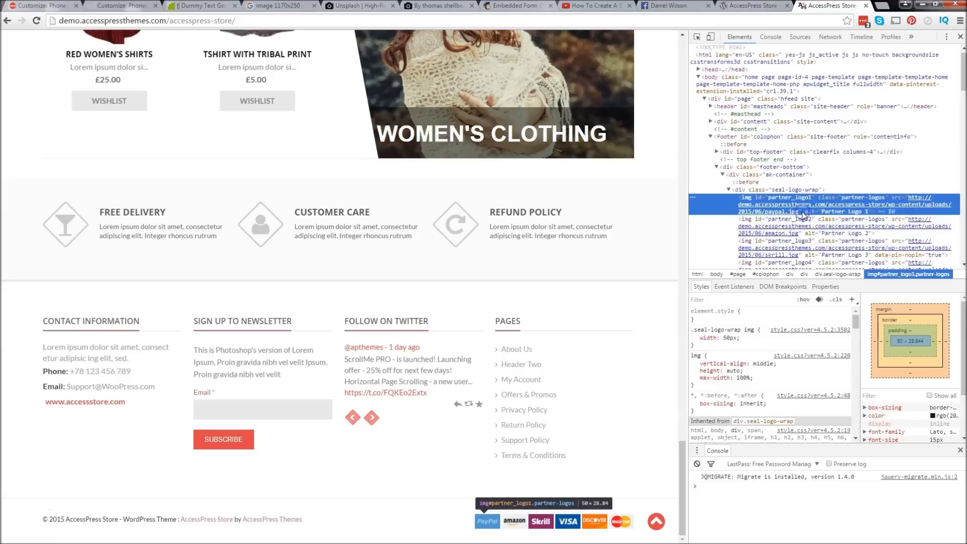
{"action": "left_click", "coordinate": [816, 183]}
{"action": "left_click", "coordinate": [802, 214]}
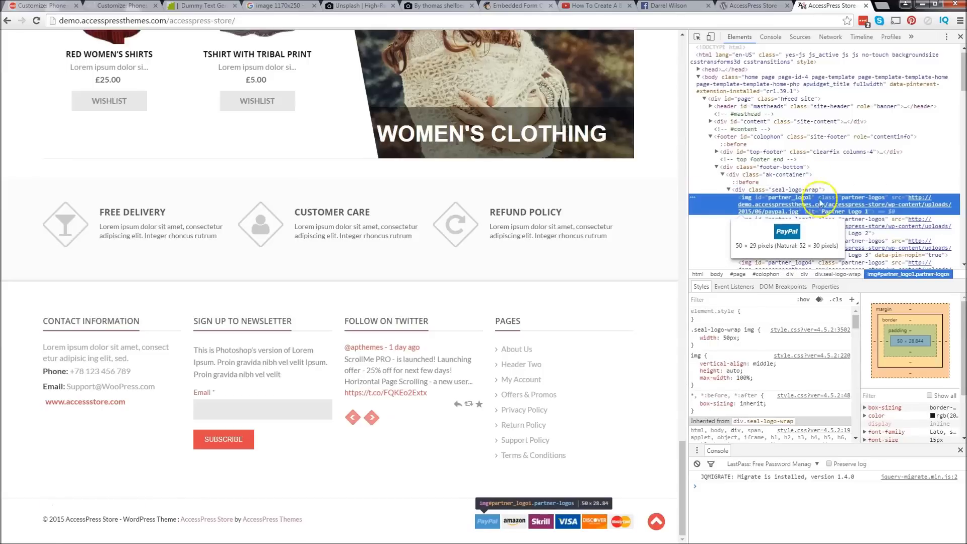
{"action": "left_click", "coordinate": [907, 198]}
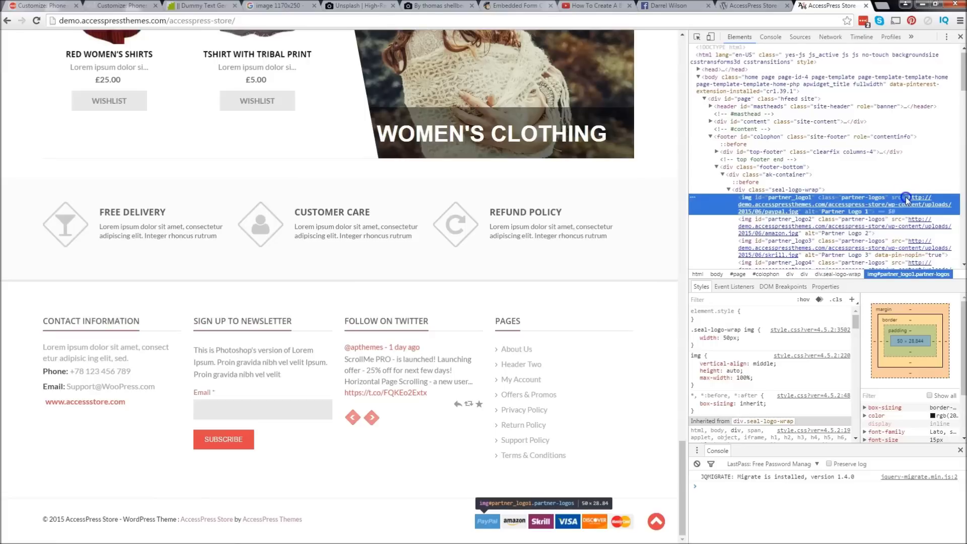
{"action": "double_click", "coordinate": [906, 201]}
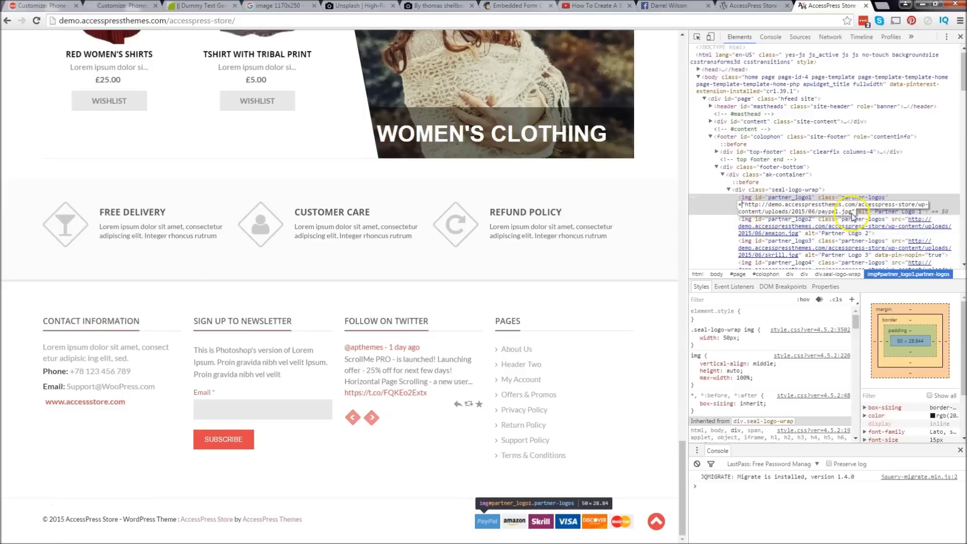
{"action": "left_click_drag", "start_coordinate": [806, 214], "coordinate": [757, 206]}
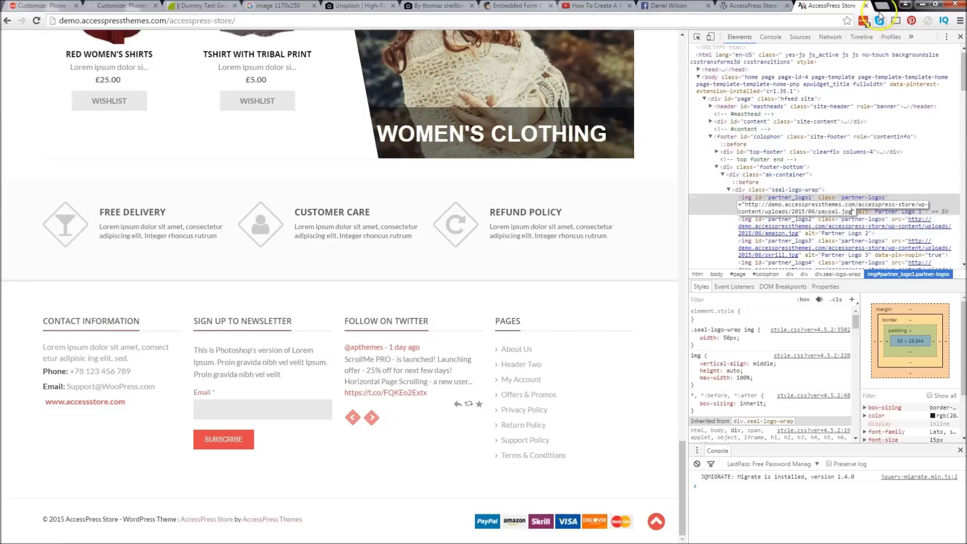
Open the PayPal image in a new tab and save it as paypal.jpg.
{"action": "left_click", "coordinate": [881, 7]}
{"action": "type", "text": "http://demo.accesspressthemes.com/accesspress-store/wp-content/uploads/2015/06/paypal.jpg"}
{"action": "key", "text": "Return"}
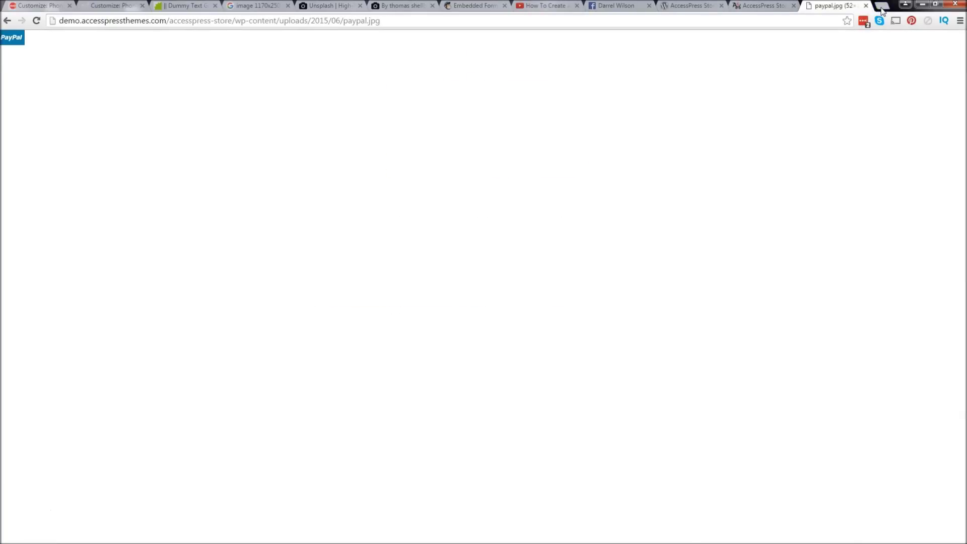
{"action": "right_click", "coordinate": [13, 43]}
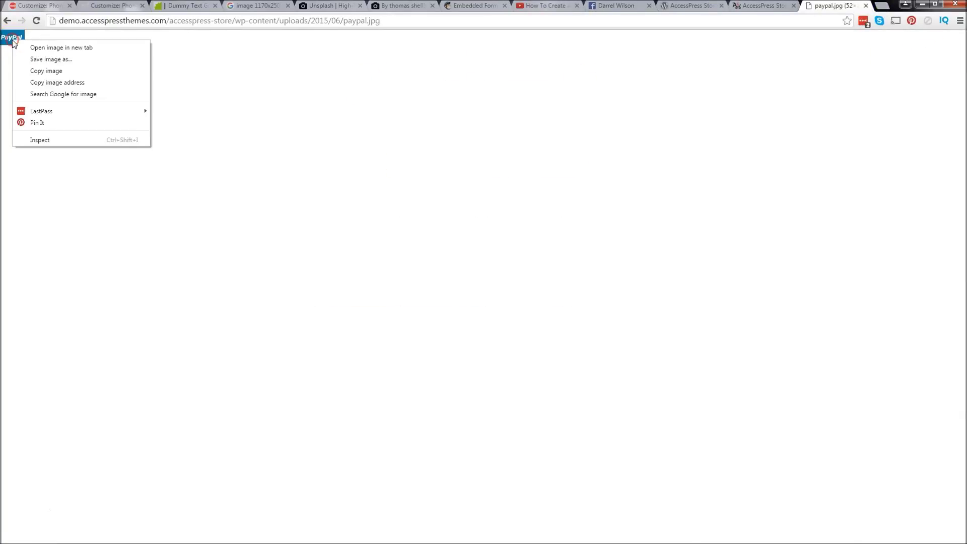
{"action": "left_click", "coordinate": [33, 59]}
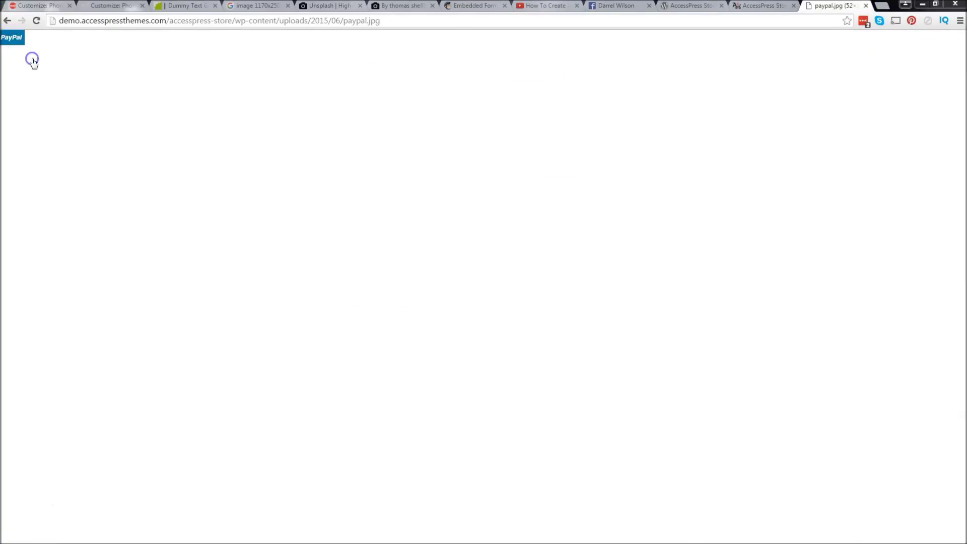
{"action": "left_click", "coordinate": [382, 467]}
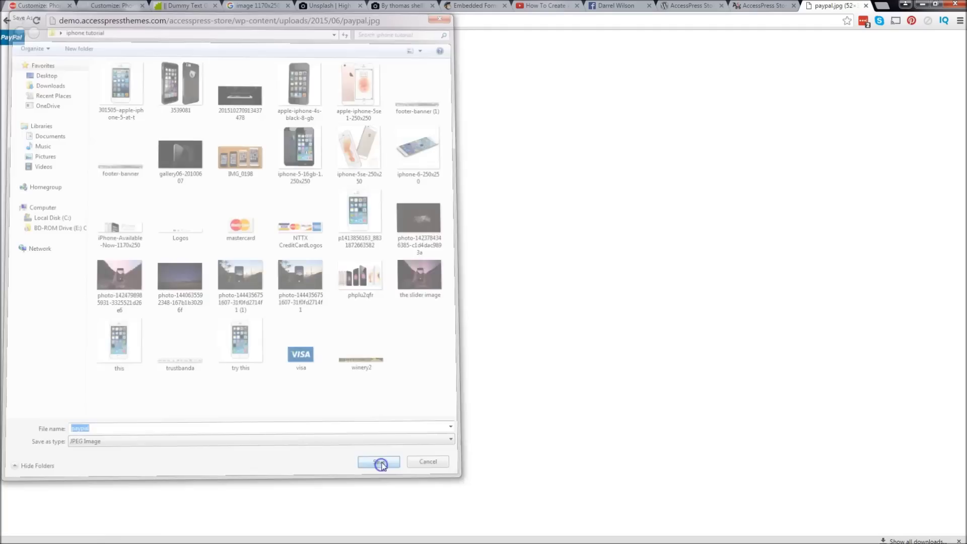
Close DevTools and the demo tab, returning to the shop's Customizer.
{"action": "key", "text": "ctrl+shift+Tab"}
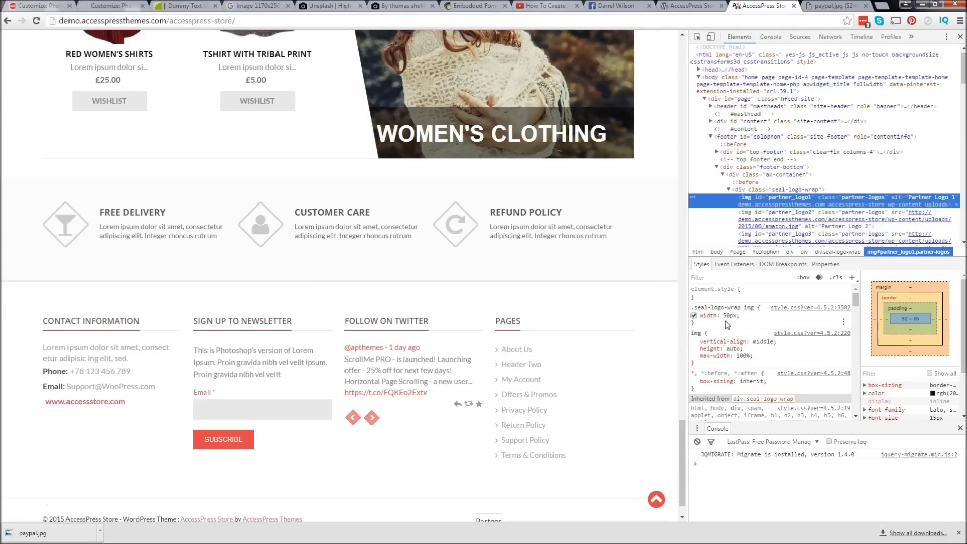
{"action": "left_click", "coordinate": [959, 36]}
{"action": "scroll", "coordinate": [855, 475], "scroll_direction": "down", "scroll_amount": 1}
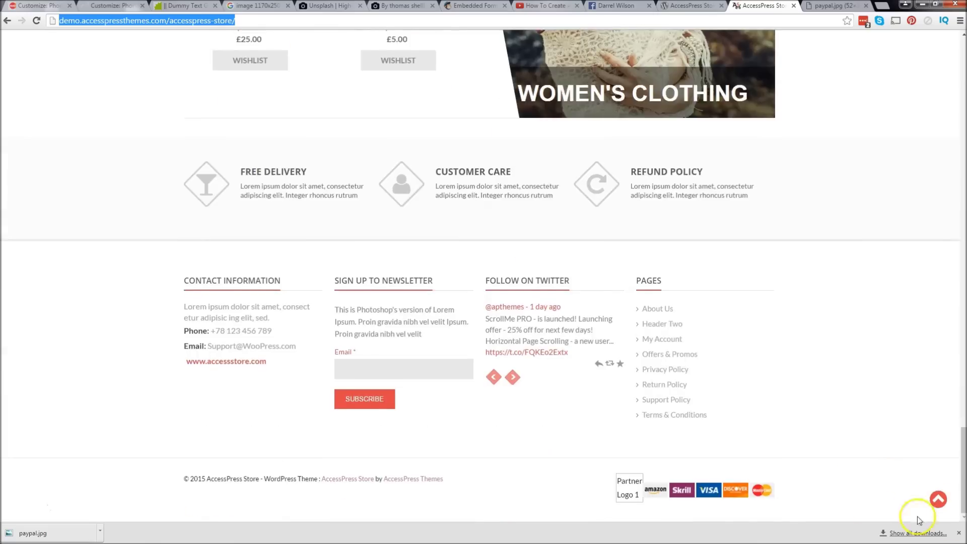
{"action": "left_click", "coordinate": [760, 453]}
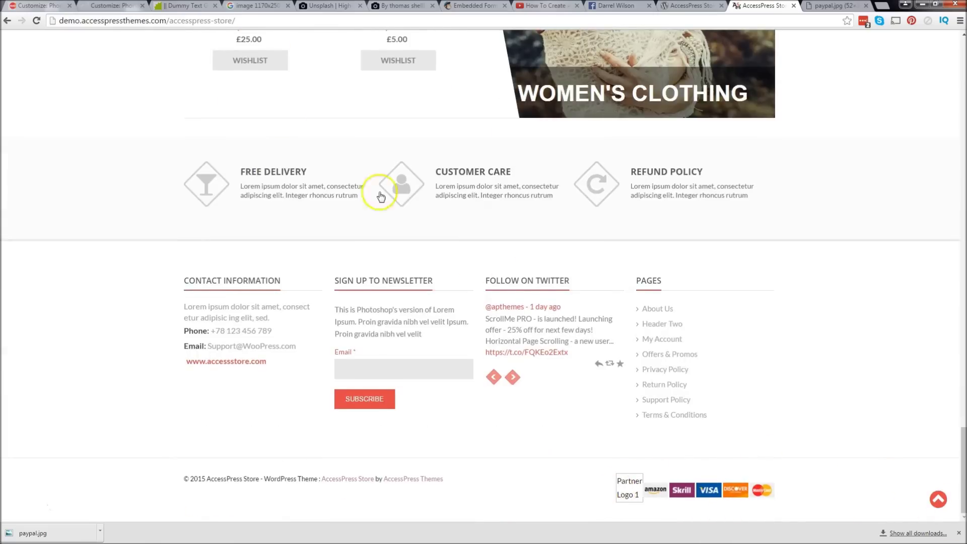
{"action": "scroll", "coordinate": [479, 266], "scroll_direction": "up", "scroll_amount": 2}
{"action": "scroll", "coordinate": [483, 272], "scroll_direction": "up", "scroll_amount": 2}
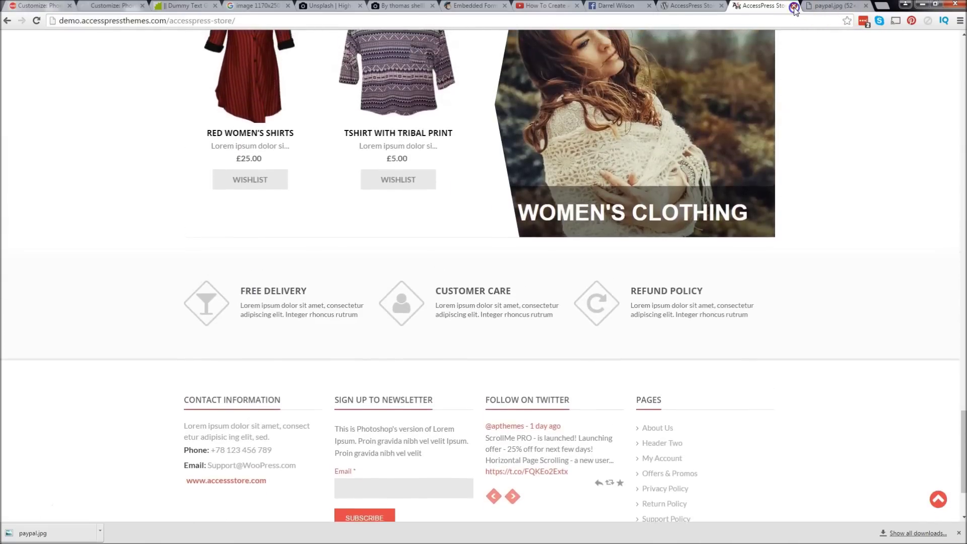
{"action": "left_click", "coordinate": [793, 6]}
{"action": "left_click", "coordinate": [38, 5]}
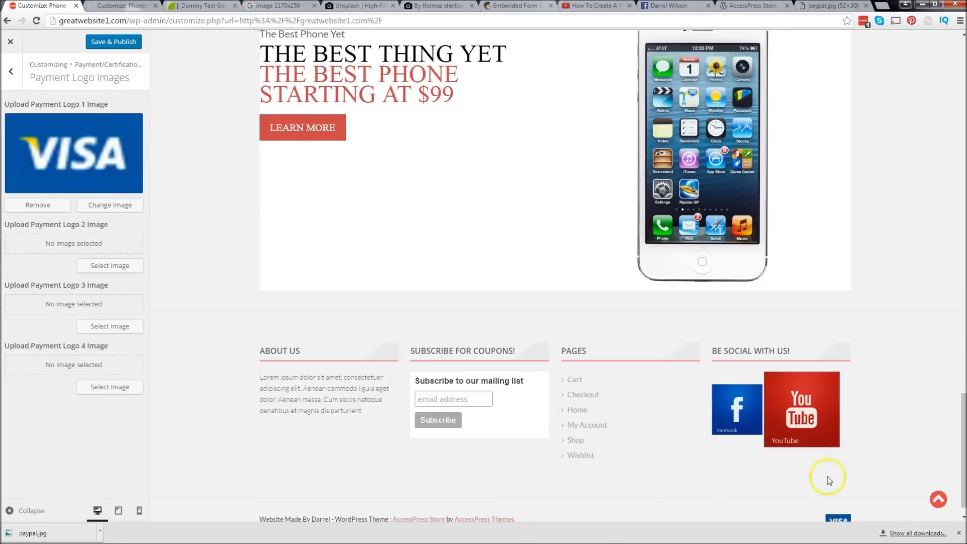
Upload paypal.jpg and choose it as Payment Logo 2, beside the VISA logo.
{"action": "scroll", "coordinate": [836, 480], "scroll_direction": "down", "scroll_amount": 1}
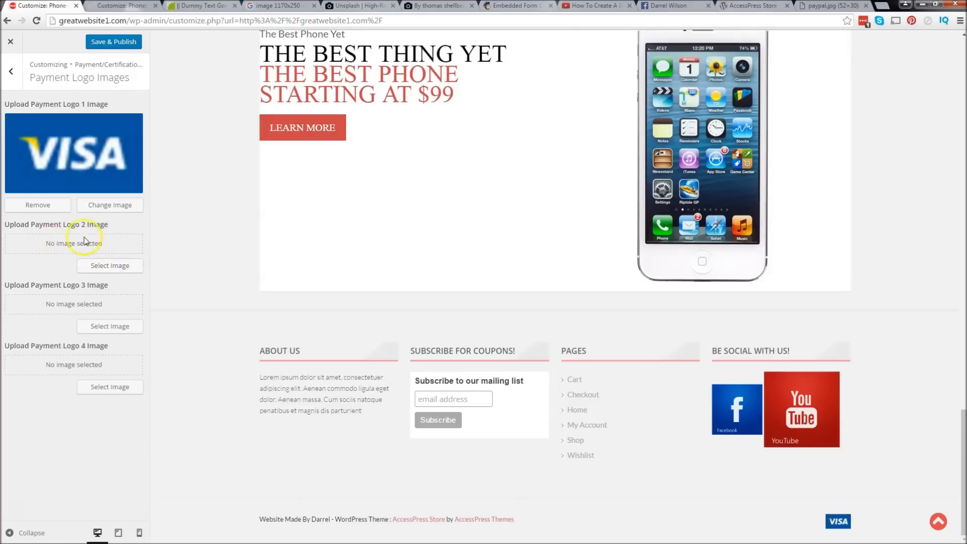
{"action": "left_click", "coordinate": [102, 264]}
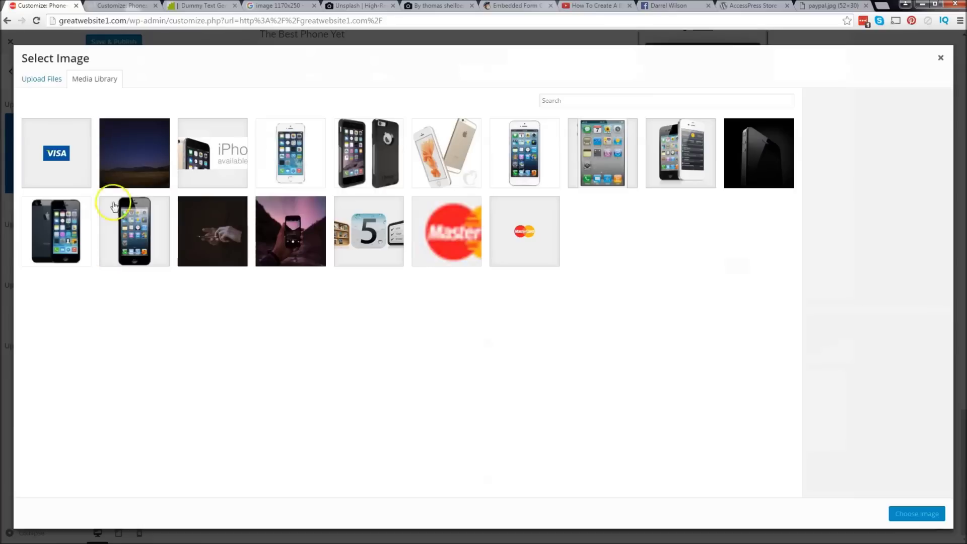
{"action": "left_click", "coordinate": [44, 79]}
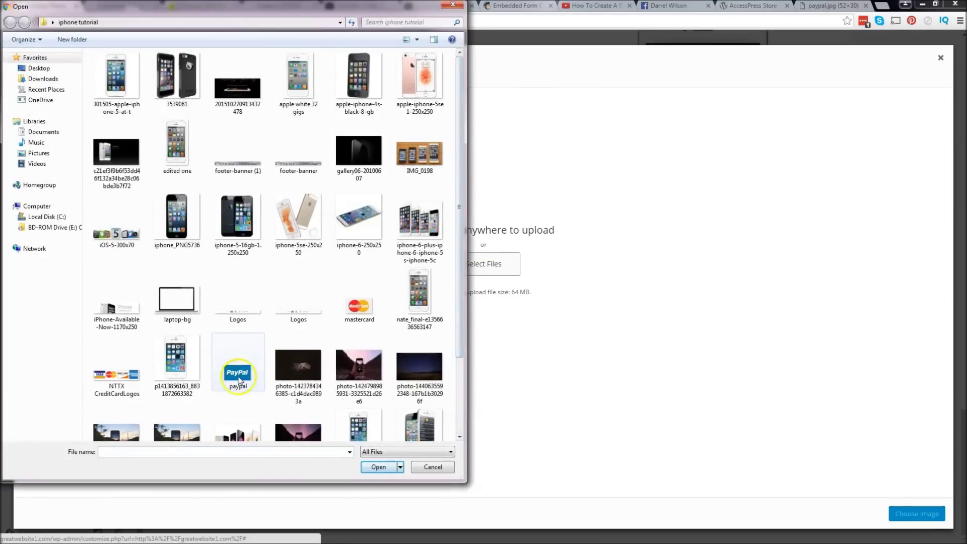
{"action": "double_click", "coordinate": [240, 375]}
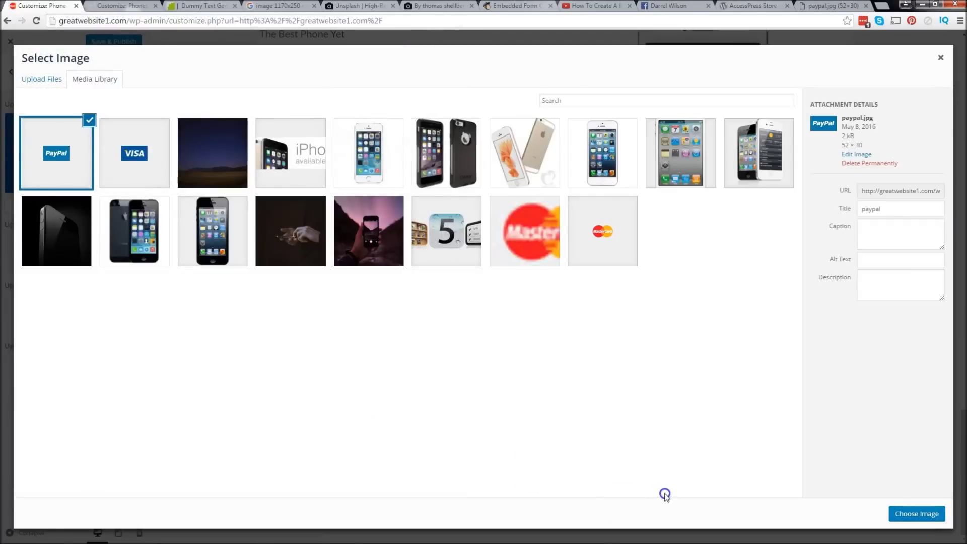
{"action": "left_click", "coordinate": [916, 517]}
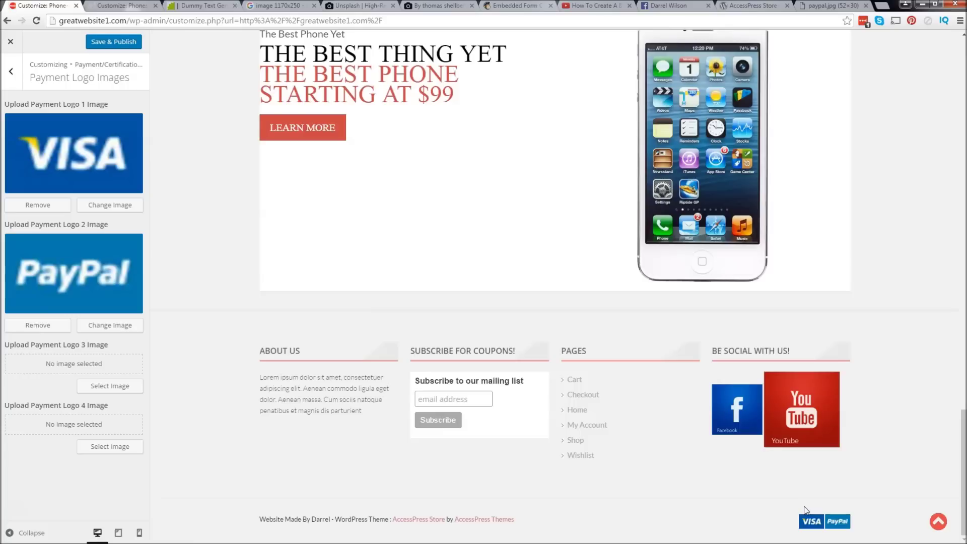
Save & Publish the payment logo changes and close the customizer to view the live home page.
{"action": "left_click_drag", "start_coordinate": [963, 473], "coordinate": [963, 98]}
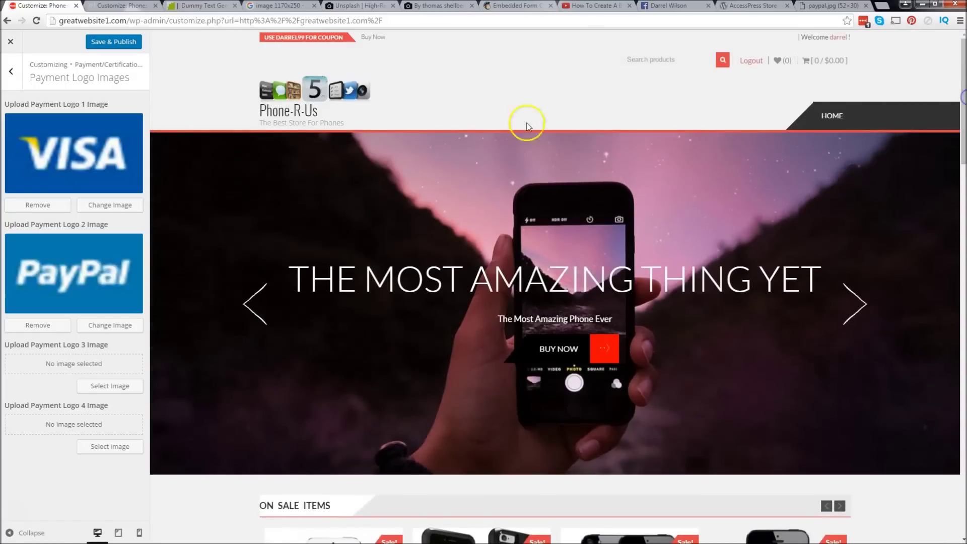
{"action": "left_click", "coordinate": [138, 42]}
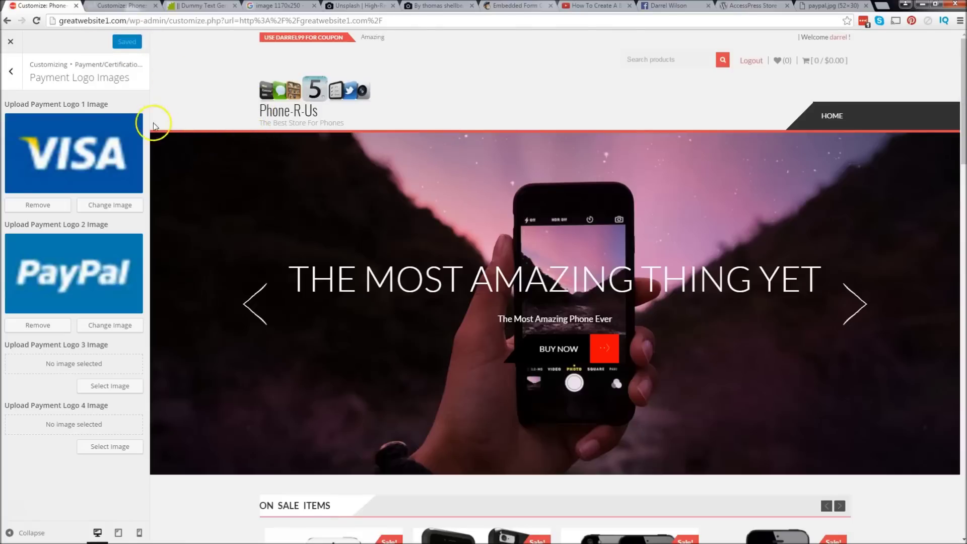
{"action": "left_click", "coordinate": [3, 76]}
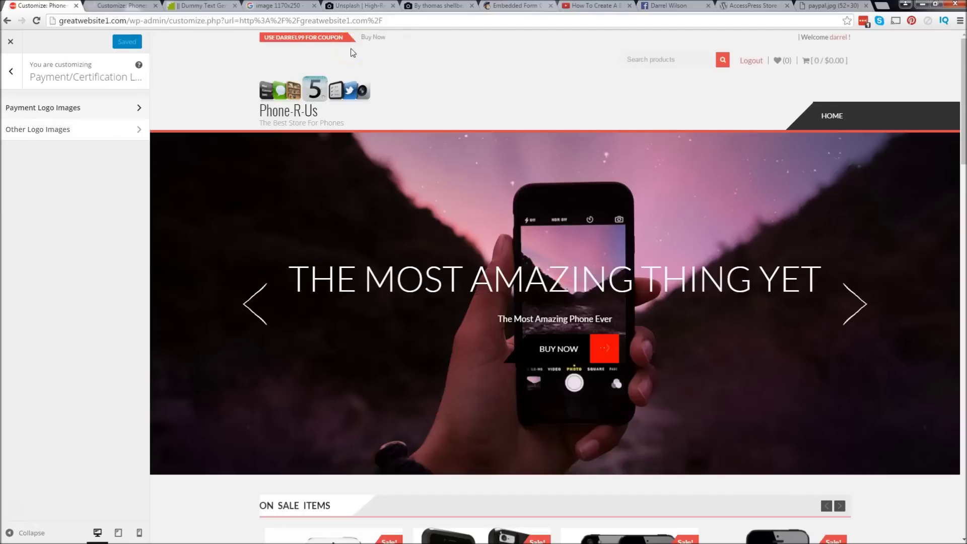
{"action": "left_click", "coordinate": [11, 46]}
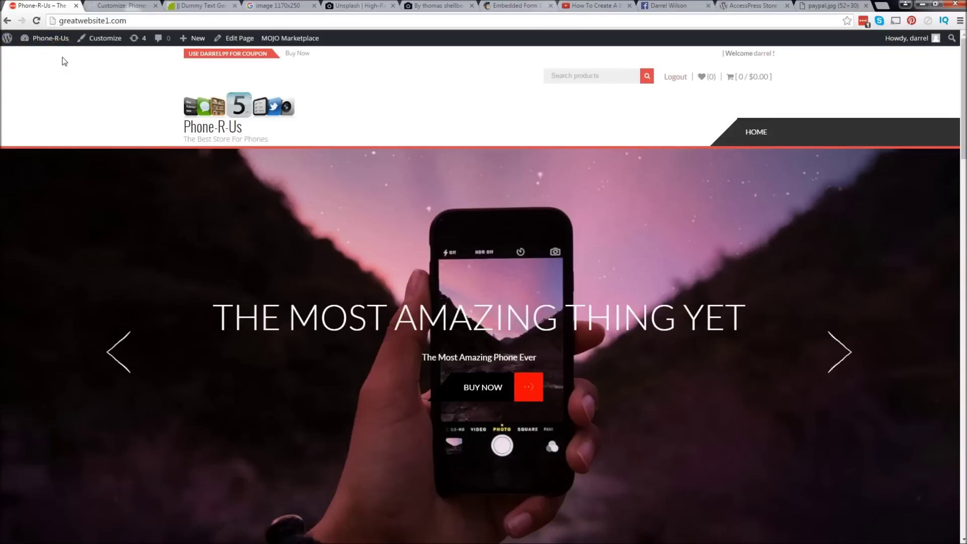
Search the plugin directory for 'contact form 7', then install and activate Contact Form 7.
{"action": "mouse_move", "coordinate": [61, 39]}
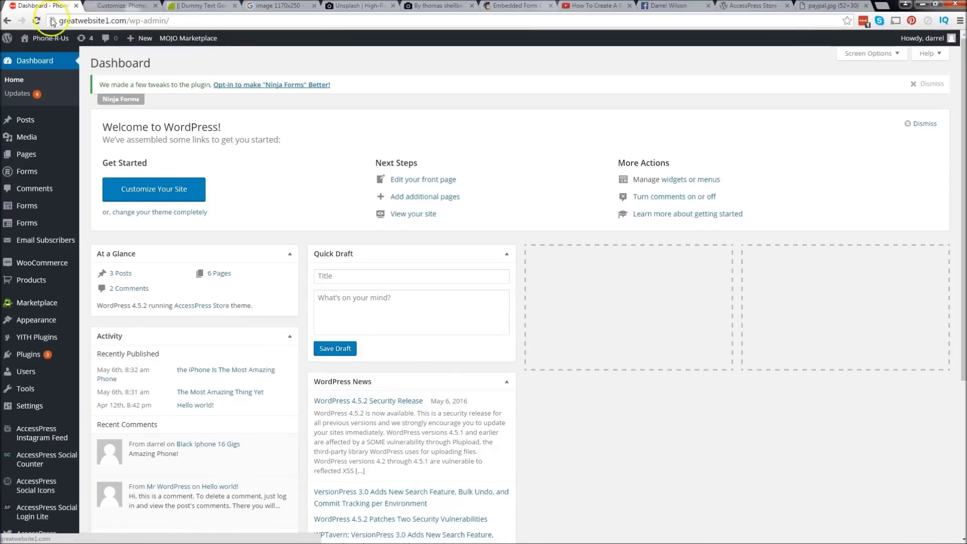
{"action": "mouse_move", "coordinate": [34, 355]}
{"action": "left_click", "coordinate": [101, 372]}
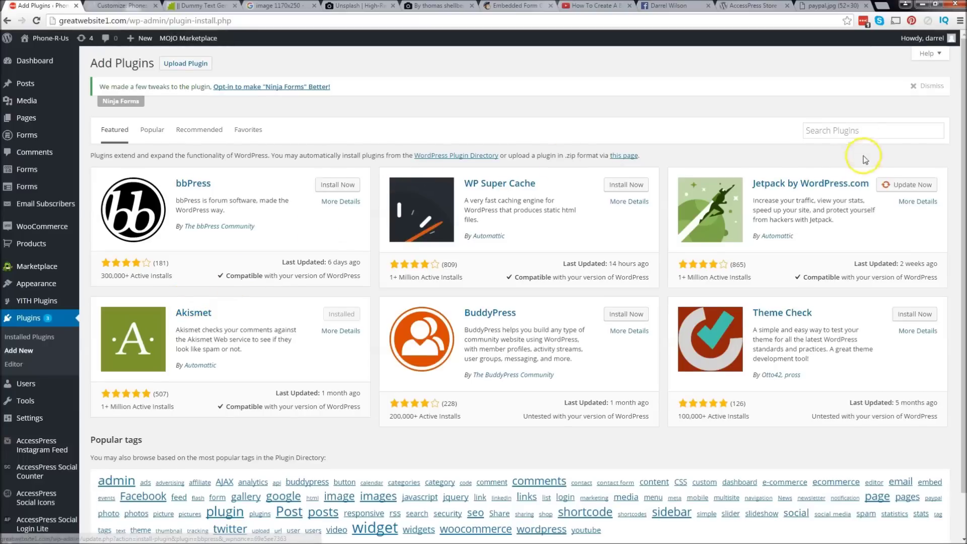
{"action": "left_click", "coordinate": [860, 134]}
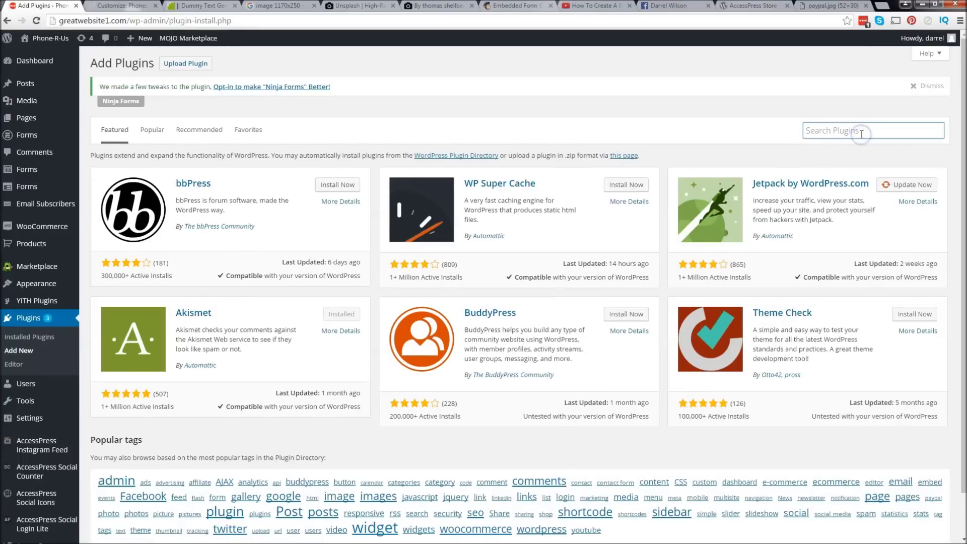
{"action": "type", "text": "contact form 7"}
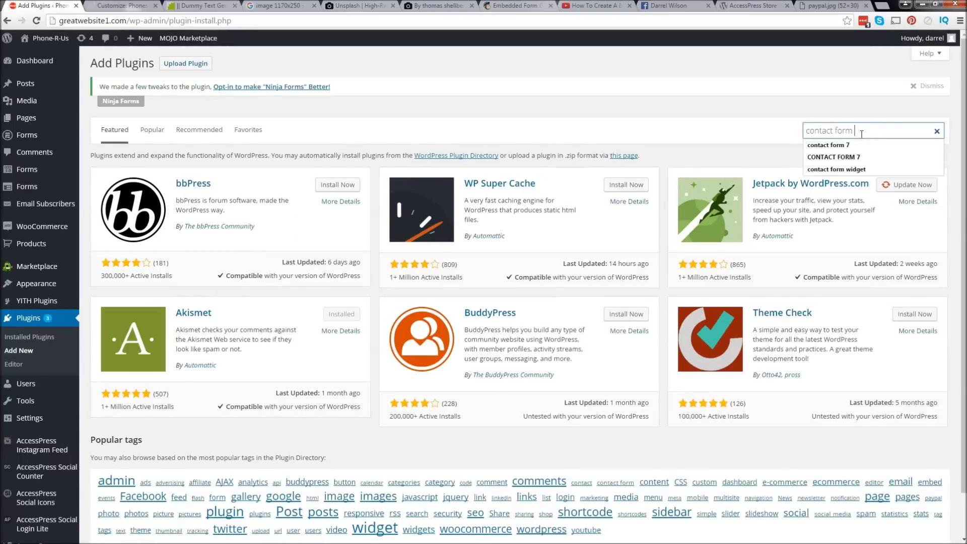
{"action": "key", "text": "Return"}
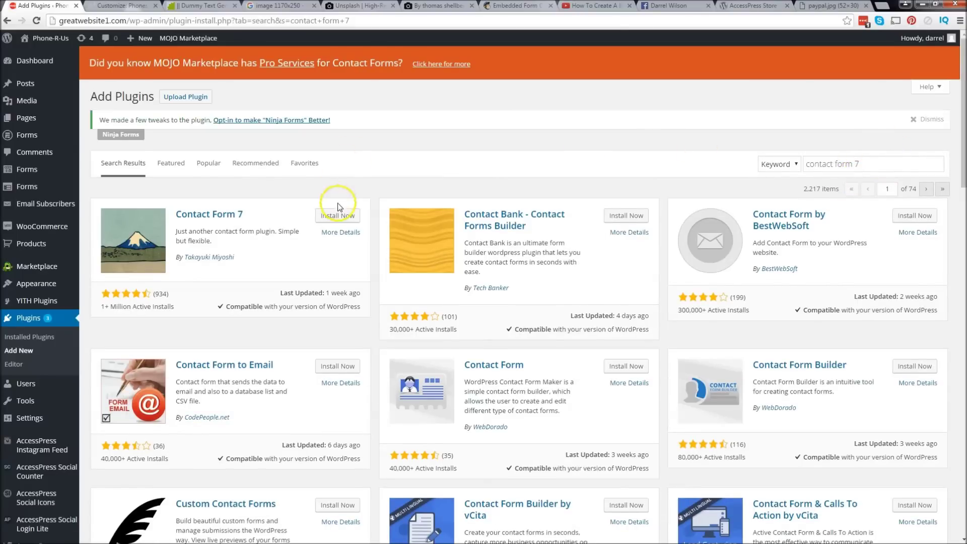
{"action": "left_click", "coordinate": [337, 216]}
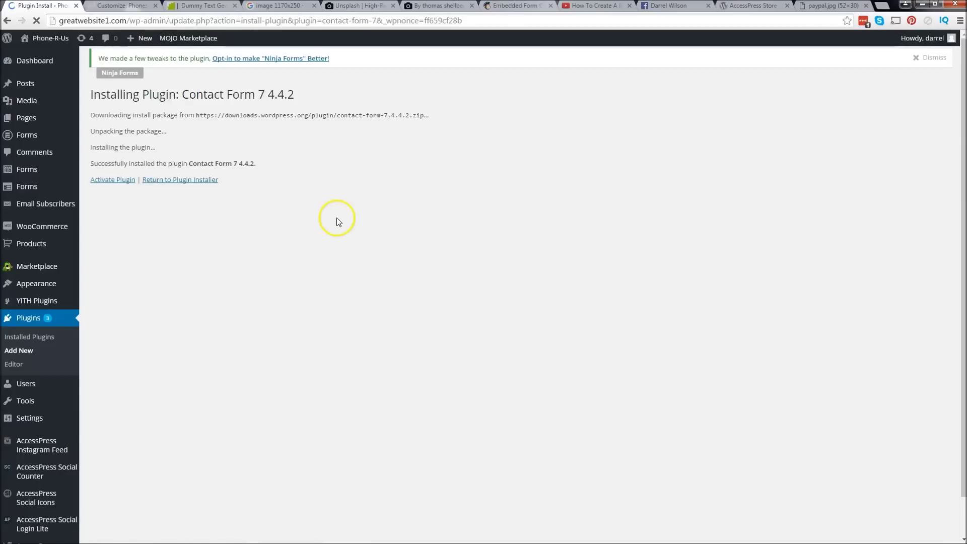
{"action": "left_click", "coordinate": [123, 180]}
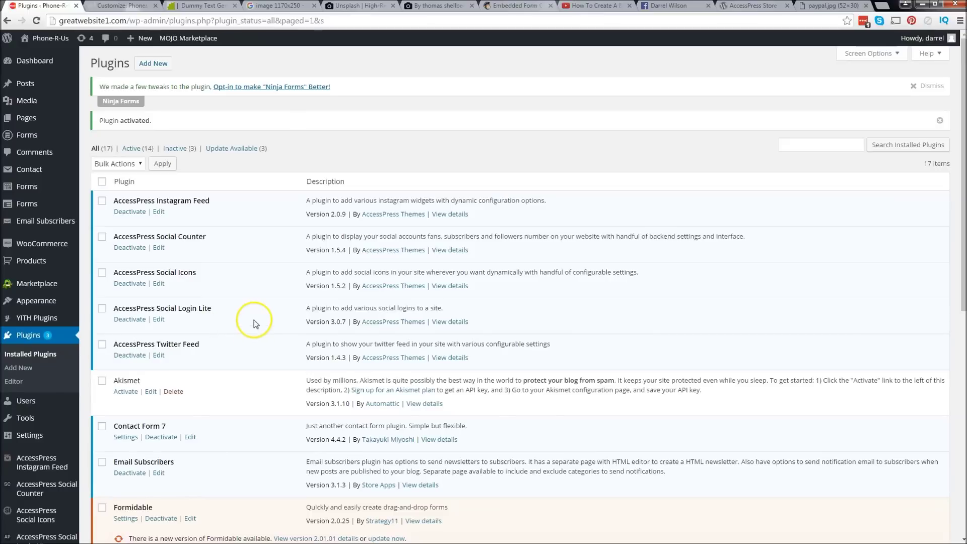
Create and publish a new empty page titled 'Contact Us'.
{"action": "scroll", "coordinate": [254, 323], "scroll_direction": "down", "scroll_amount": 3}
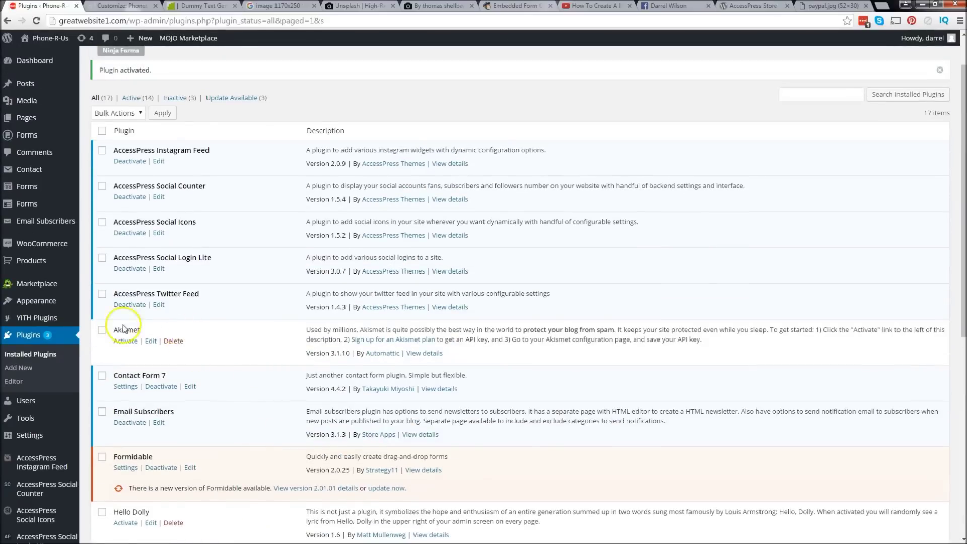
{"action": "scroll", "coordinate": [62, 211], "scroll_direction": "up", "scroll_amount": 1}
{"action": "mouse_move", "coordinate": [62, 219]}
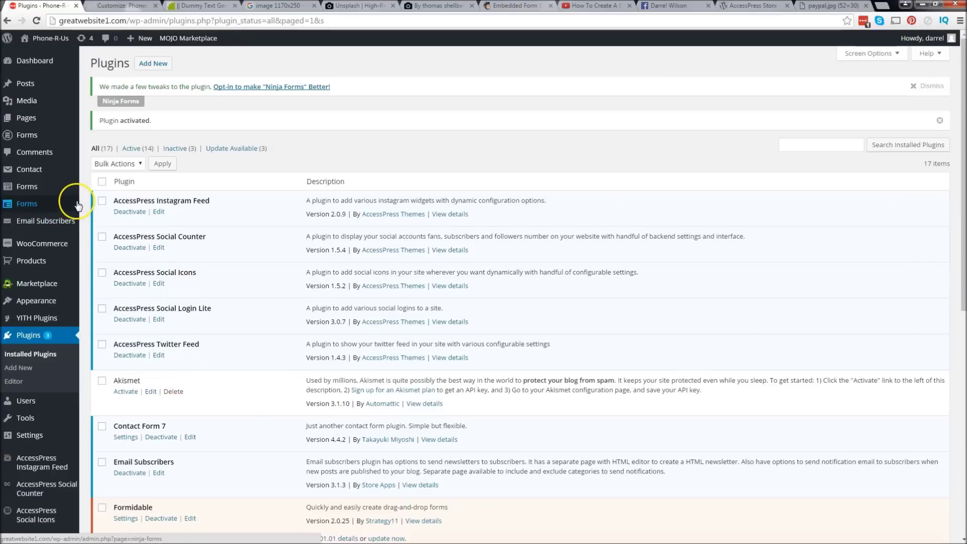
{"action": "left_click", "coordinate": [38, 122]}
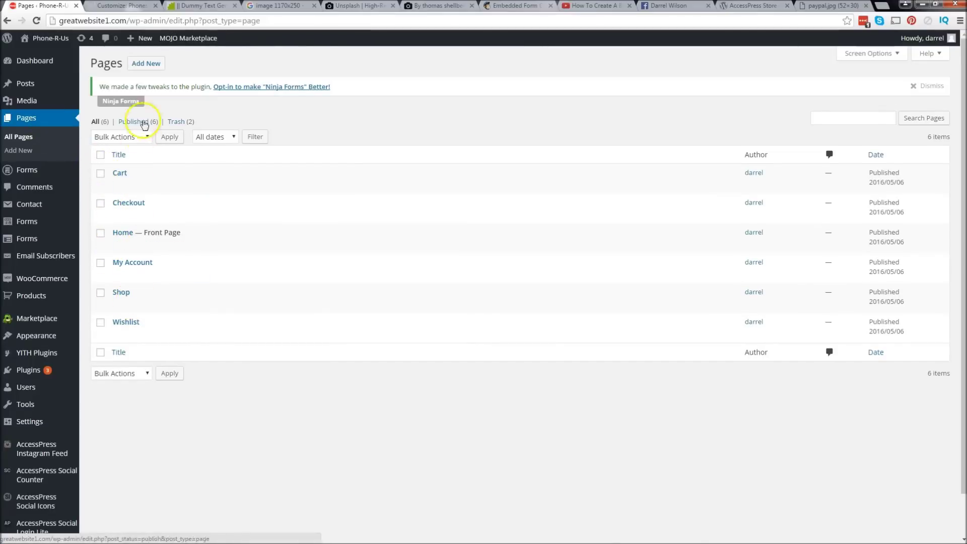
{"action": "left_click", "coordinate": [146, 66]}
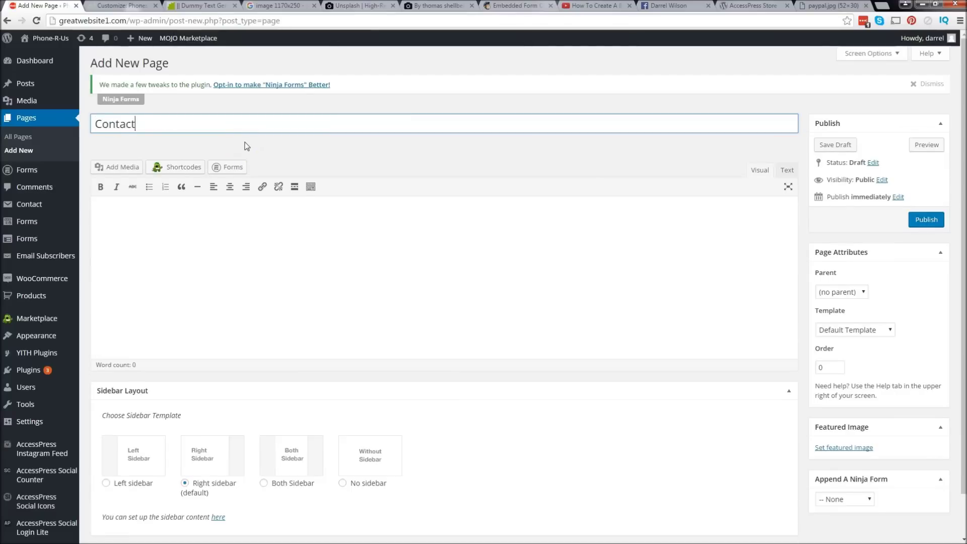
{"action": "key", "text": "Tab"}
{"action": "left_click", "coordinate": [925, 220]}
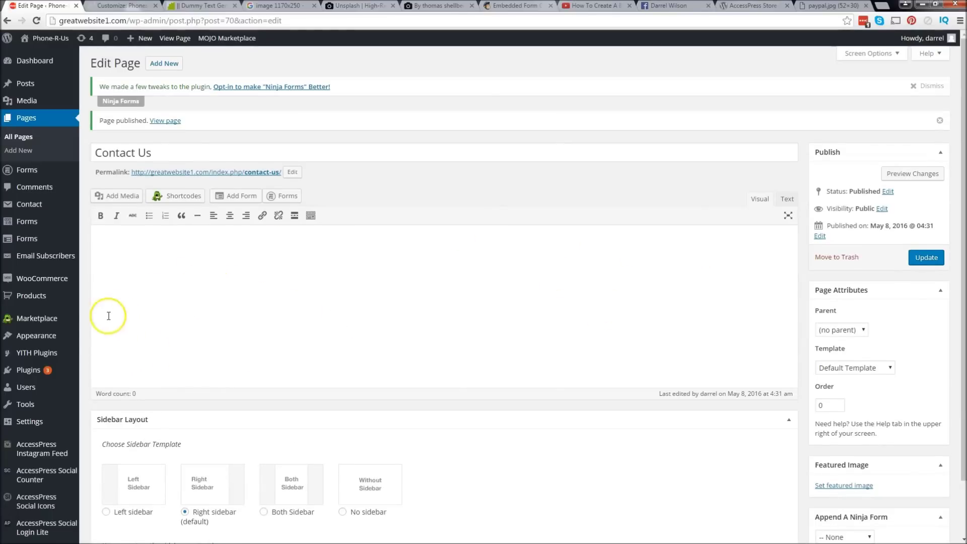
Go to Contact > Contact Forms to list Contact form 1.
{"action": "mouse_move", "coordinate": [73, 340]}
{"action": "scroll", "coordinate": [73, 339], "scroll_direction": "down", "scroll_amount": 1}
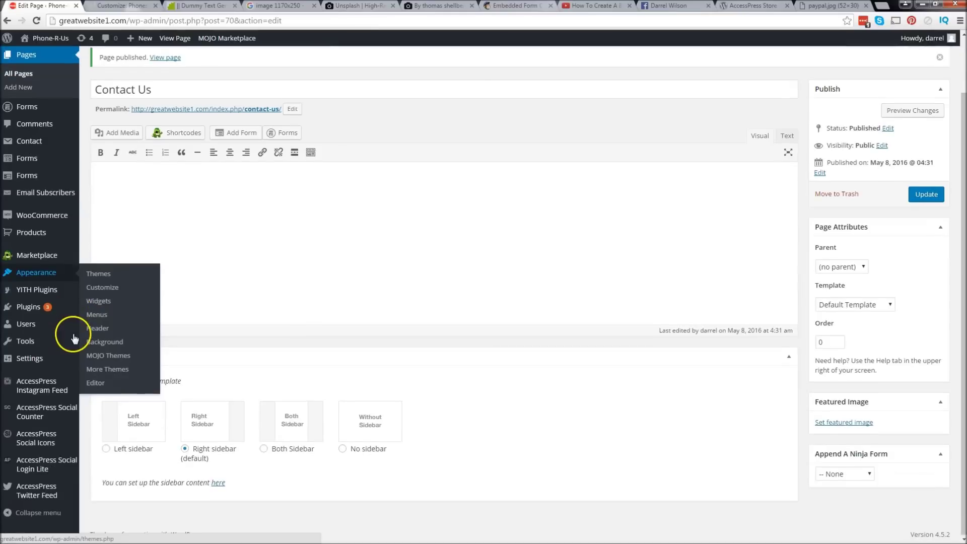
{"action": "scroll", "coordinate": [152, 287], "scroll_direction": "up", "scroll_amount": 1}
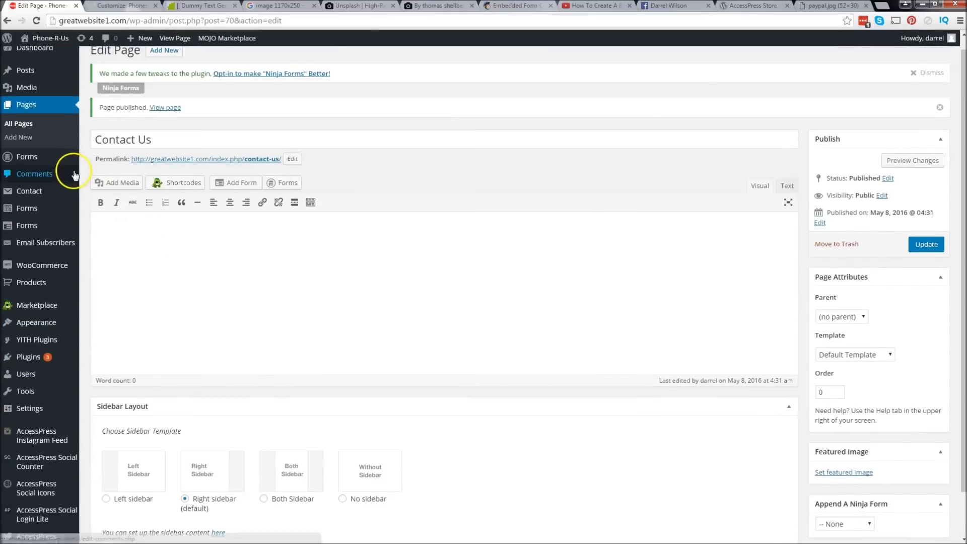
{"action": "mouse_move", "coordinate": [31, 194]}
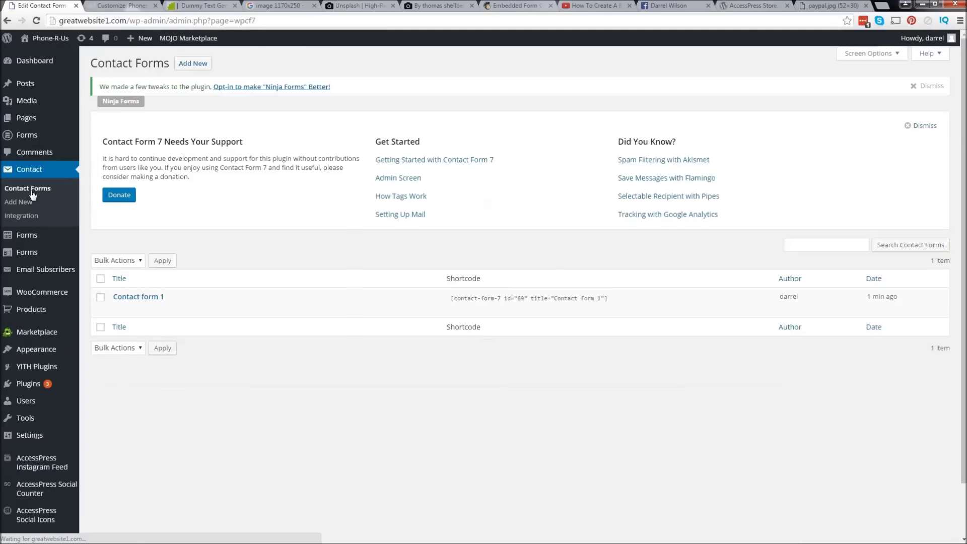
Open Contact form 1 and review its Form, Mail and Messages settings.
{"action": "left_click", "coordinate": [146, 297]}
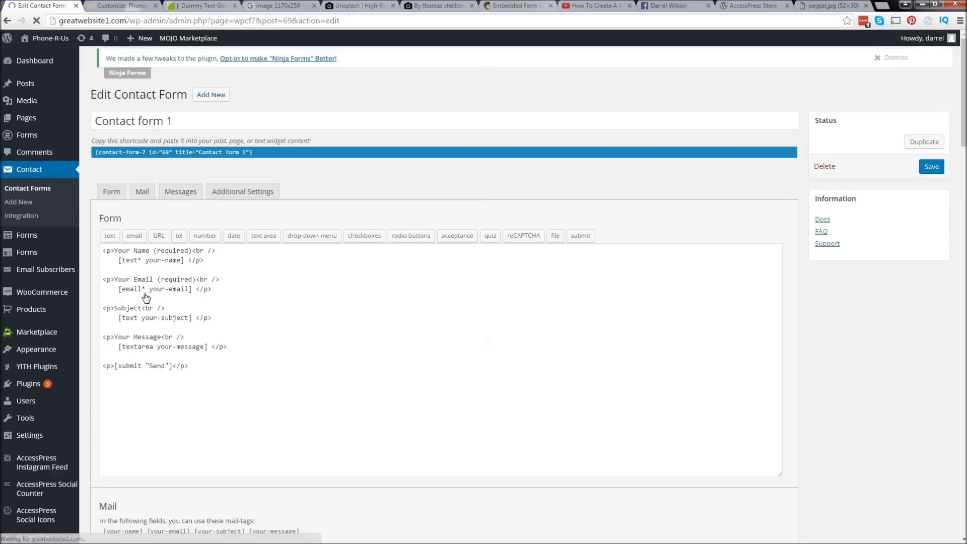
{"action": "left_click", "coordinate": [176, 256]}
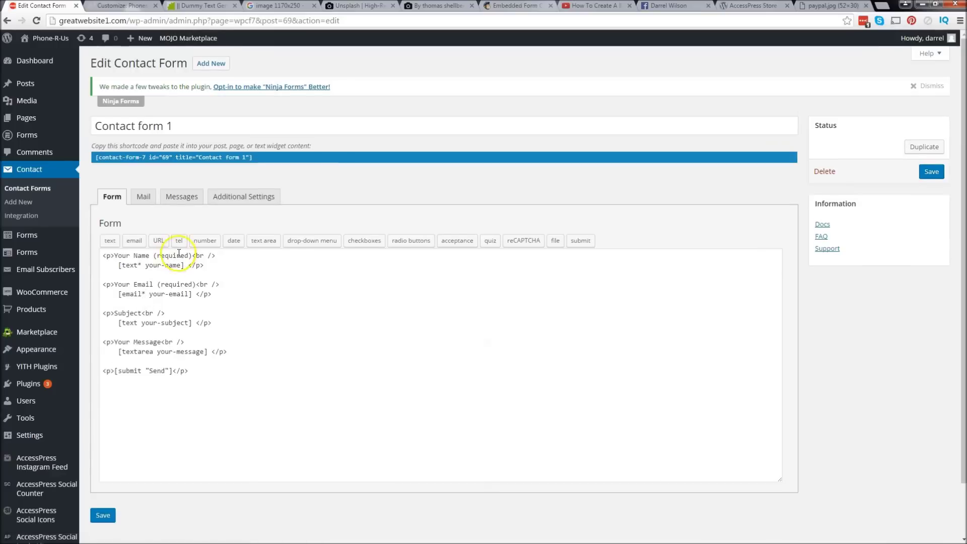
{"action": "left_click", "coordinate": [147, 196]}
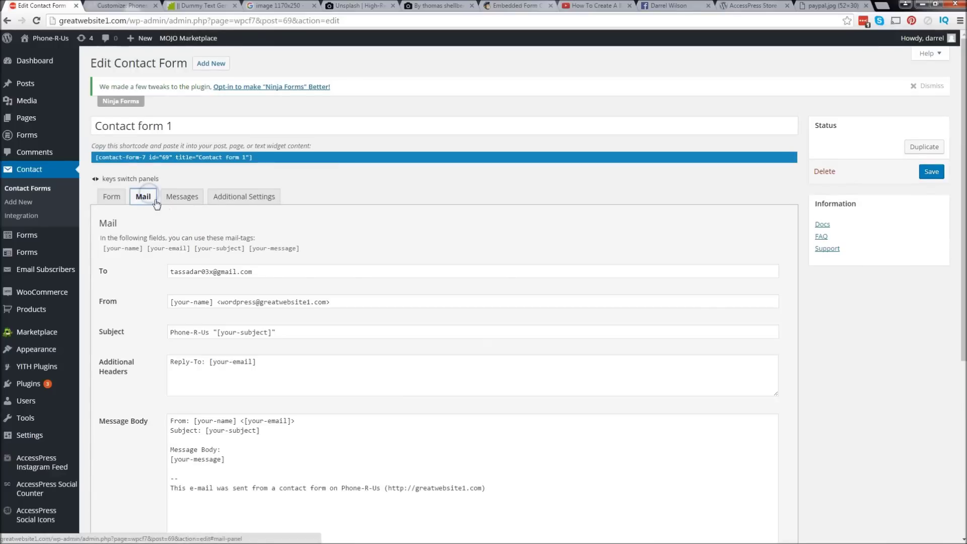
{"action": "scroll", "coordinate": [267, 298], "scroll_direction": "down", "scroll_amount": 1}
{"action": "left_click_drag", "start_coordinate": [276, 223], "coordinate": [145, 222]}
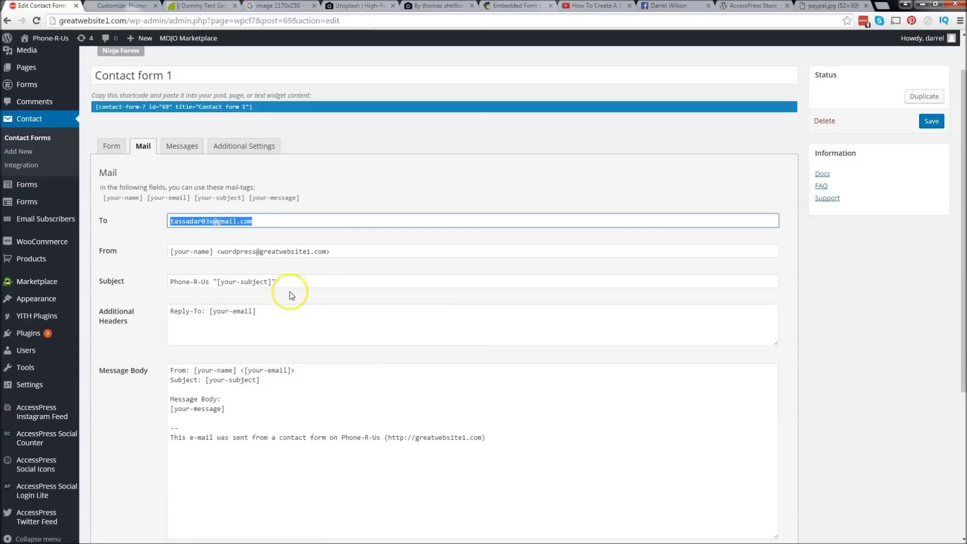
{"action": "left_click", "coordinate": [182, 150]}
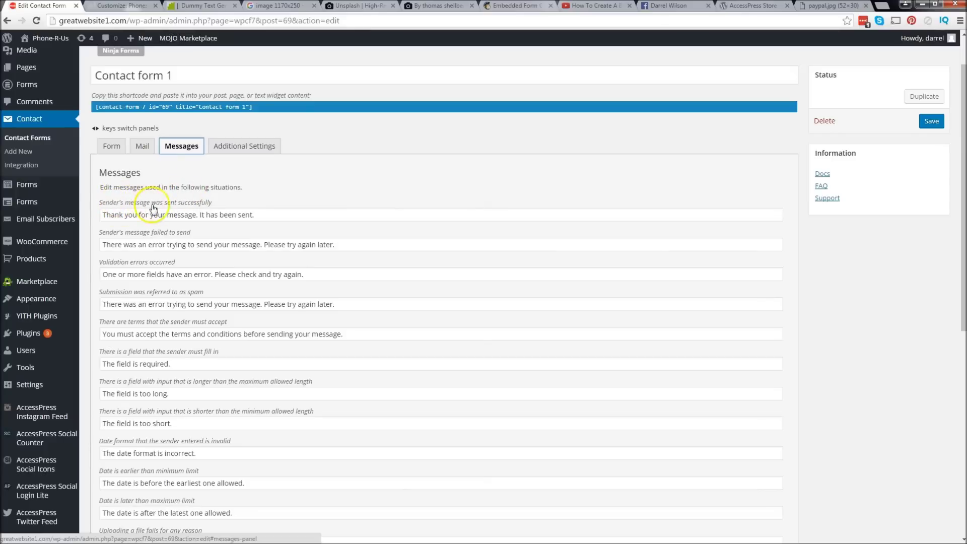
{"action": "left_click_drag", "start_coordinate": [272, 217], "coordinate": [116, 216]}
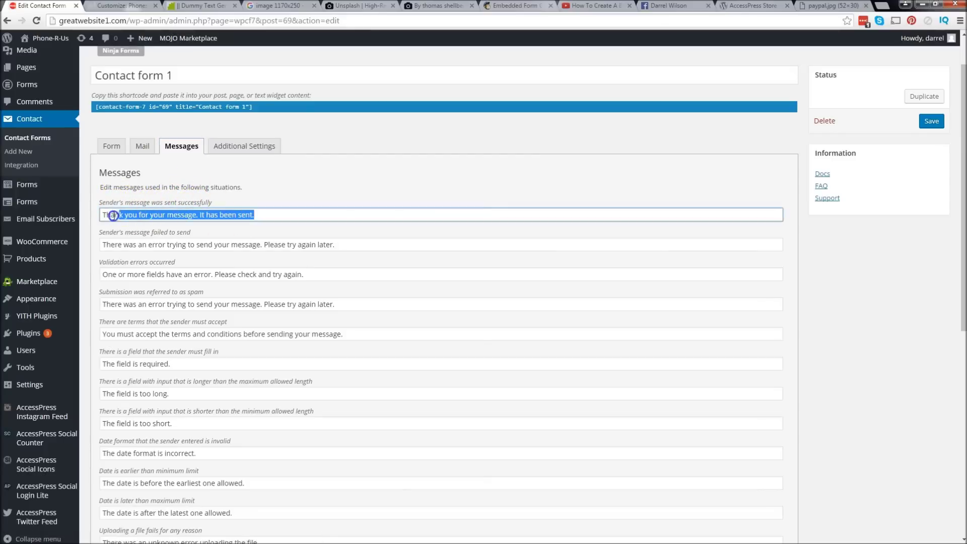
{"action": "scroll", "coordinate": [373, 342], "scroll_direction": "down", "scroll_amount": 5}
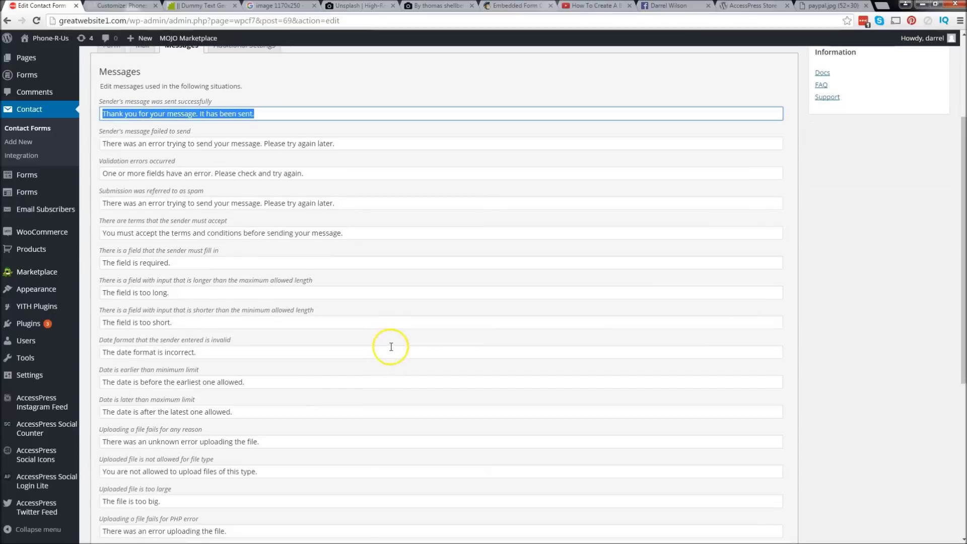
{"action": "scroll", "coordinate": [393, 348], "scroll_direction": "down", "scroll_amount": 5}
{"action": "scroll", "coordinate": [281, 391], "scroll_direction": "up", "scroll_amount": 7}
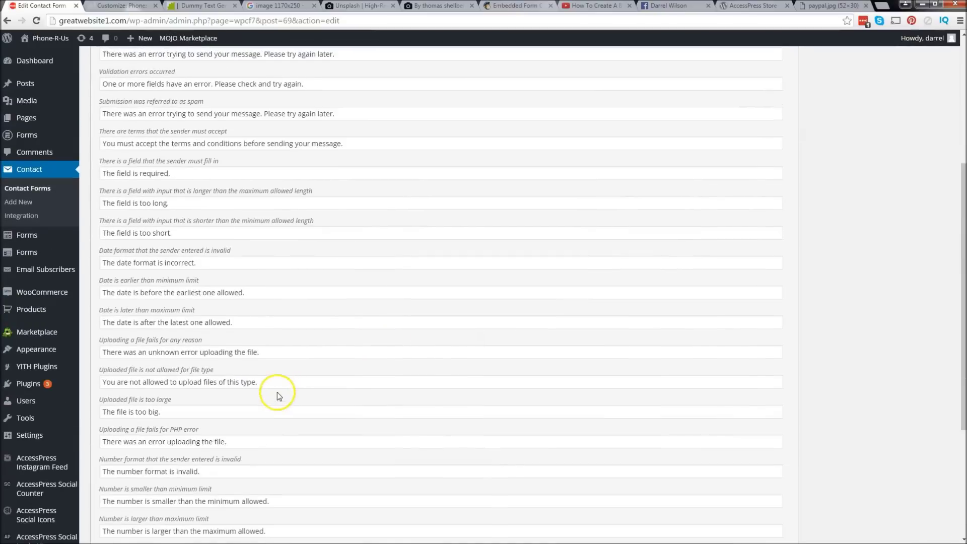
{"action": "scroll", "coordinate": [276, 391], "scroll_direction": "up", "scroll_amount": 4}
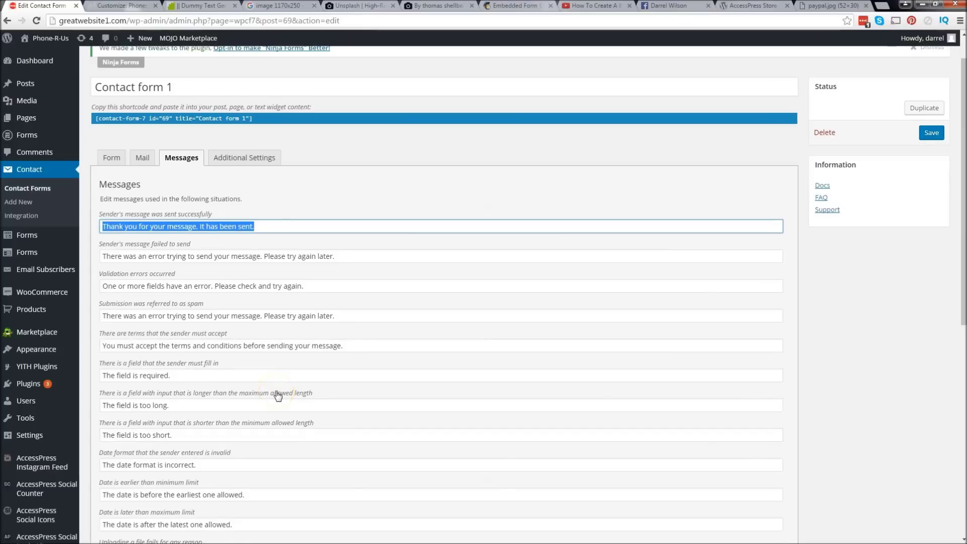
{"action": "scroll", "coordinate": [277, 396], "scroll_direction": "up", "scroll_amount": 1}
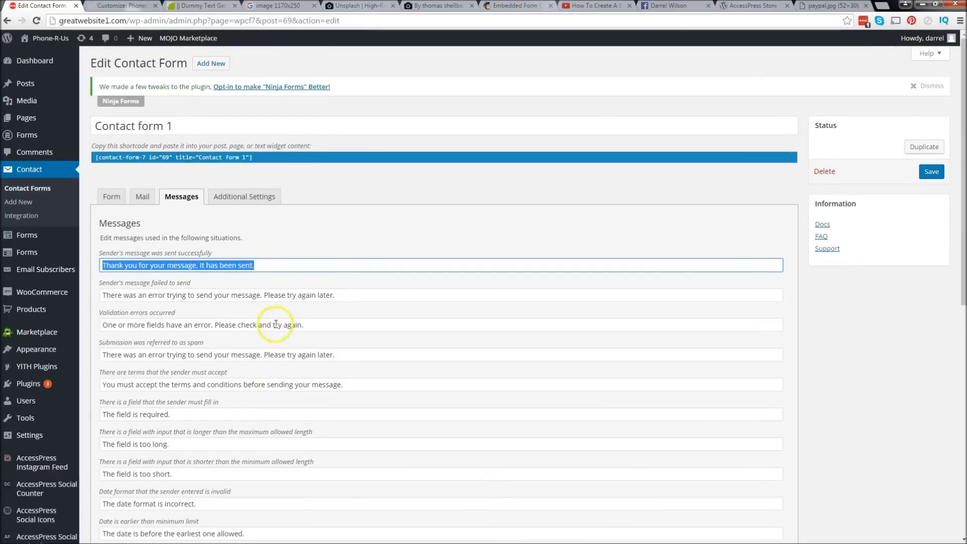
{"action": "left_click", "coordinate": [113, 197]}
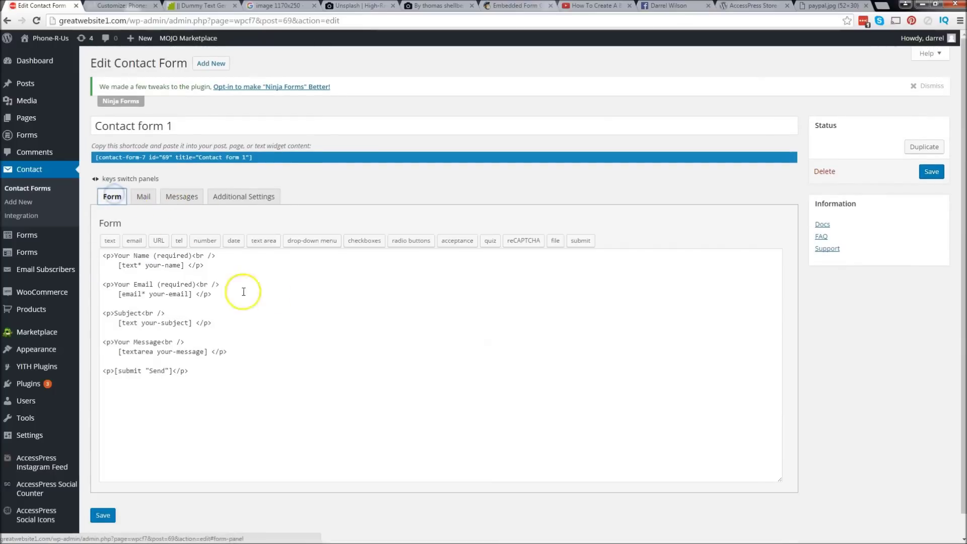
Save Contact form 1 and copy its shortcode.
{"action": "left_click", "coordinate": [103, 515]}
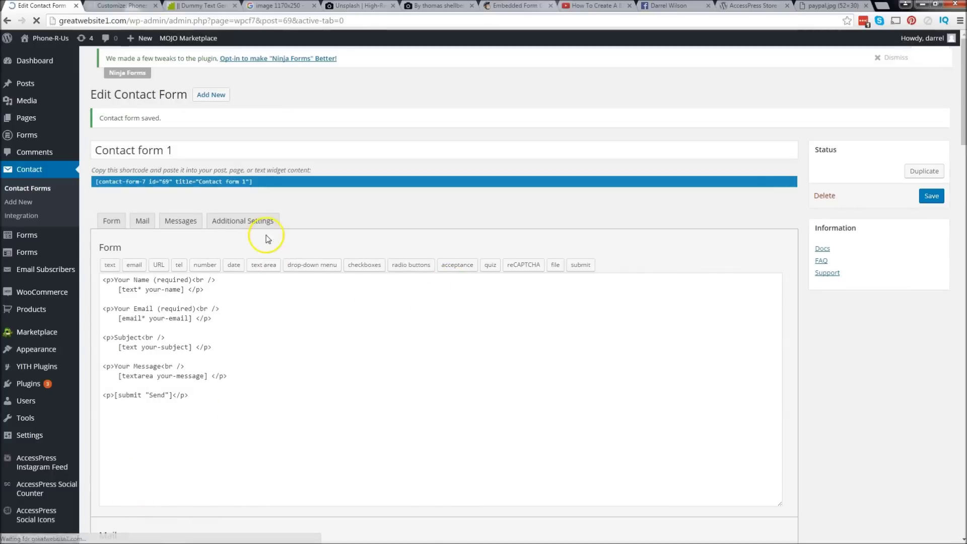
{"action": "right_click", "coordinate": [222, 186]}
{"action": "left_click", "coordinate": [231, 190]}
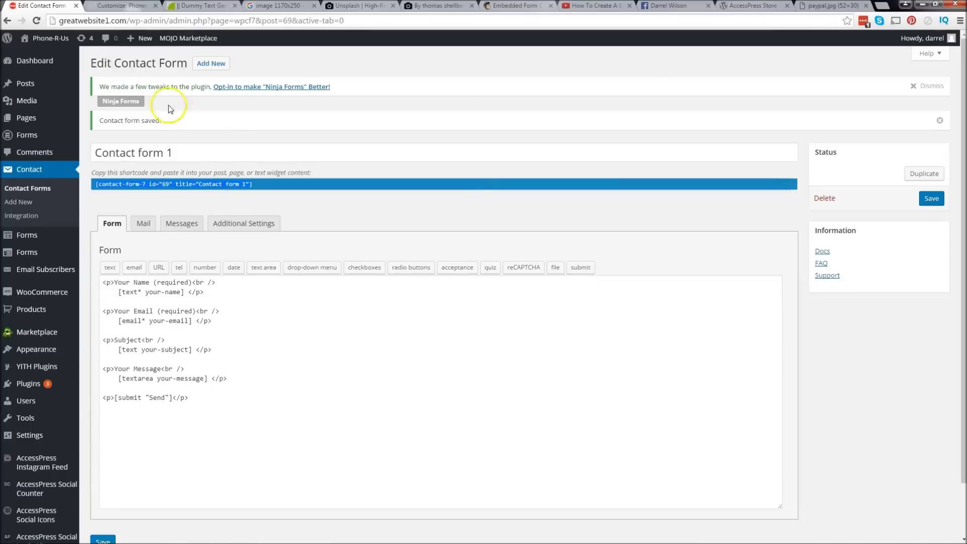
{"action": "mouse_move", "coordinate": [27, 125]}
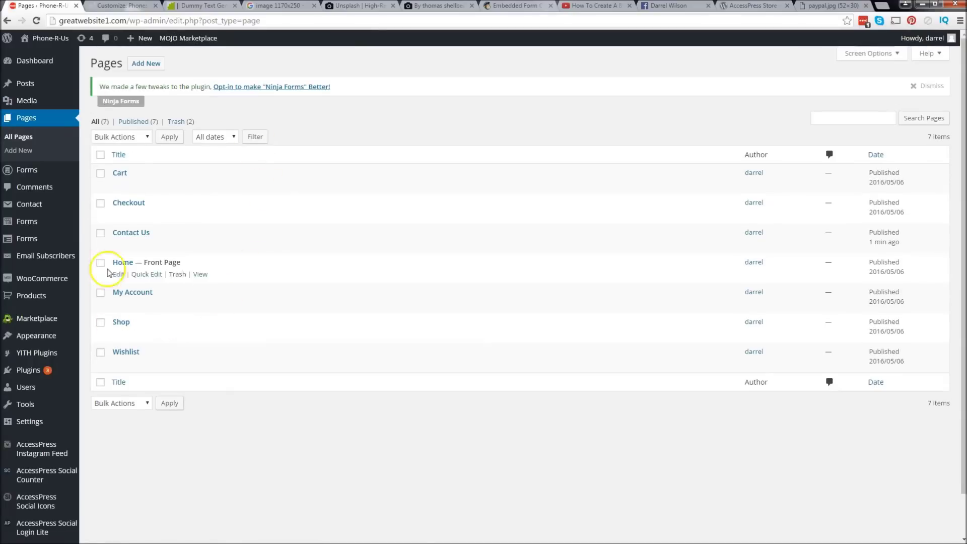
Paste the Contact form 1 shortcode into the Contact Us page's Text view and update the page.
{"action": "left_click", "coordinate": [126, 234]}
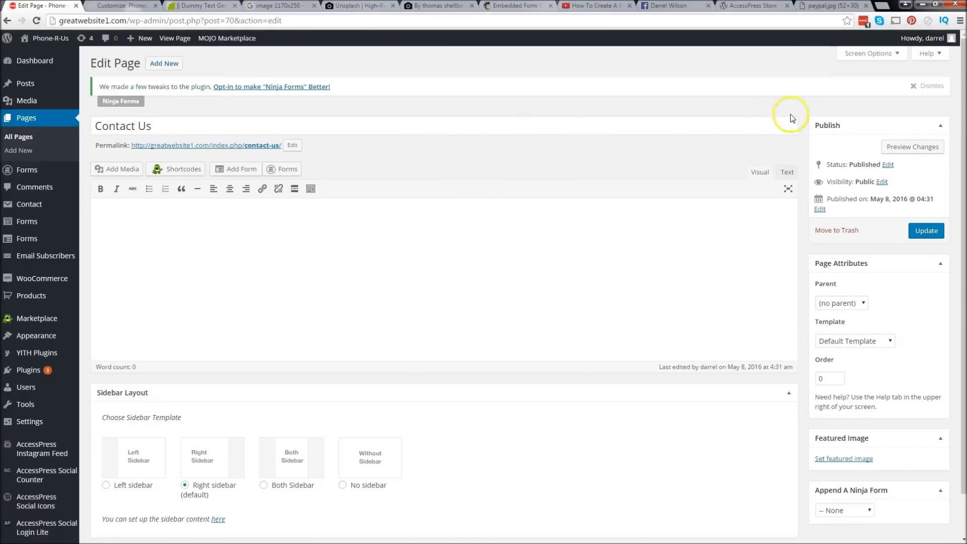
{"action": "left_click", "coordinate": [787, 173]}
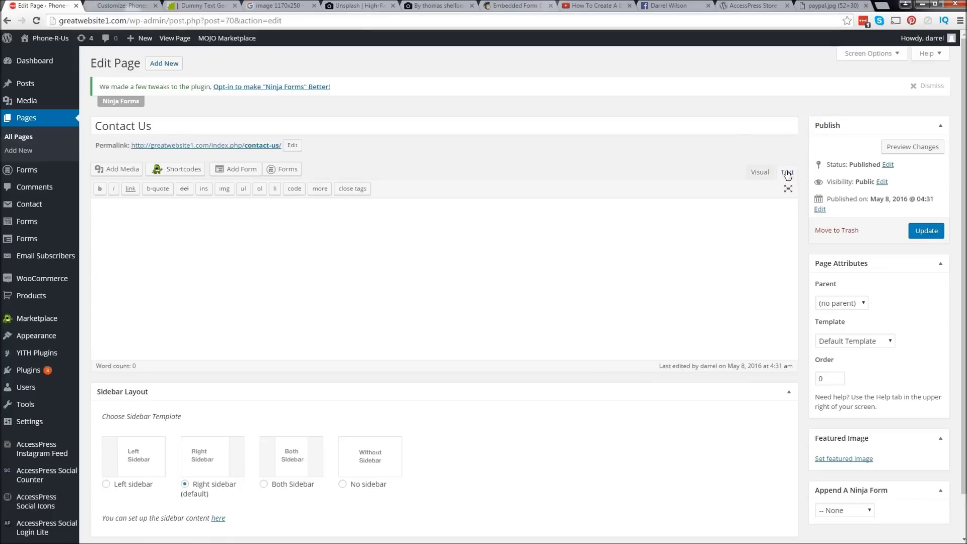
{"action": "key", "text": "ctrl+v"}
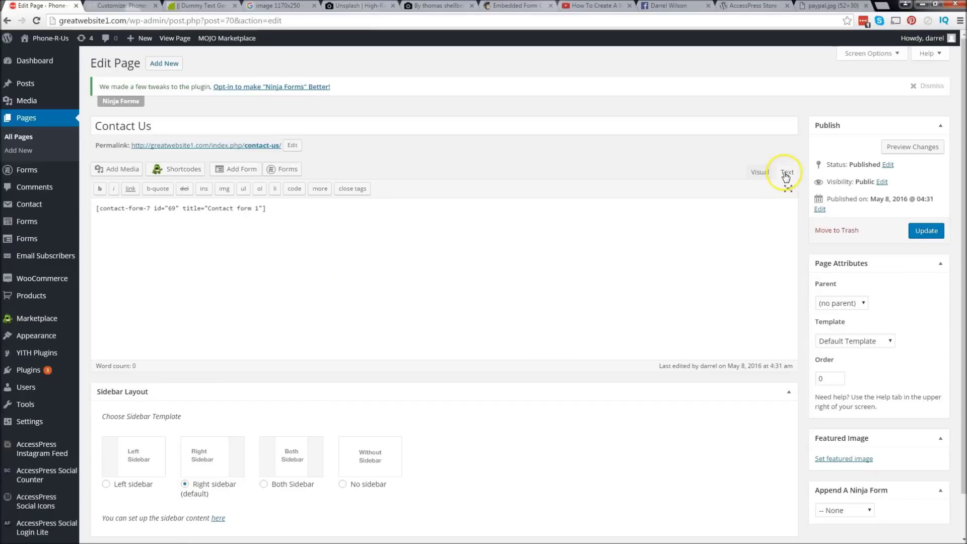
{"action": "left_click", "coordinate": [921, 234]}
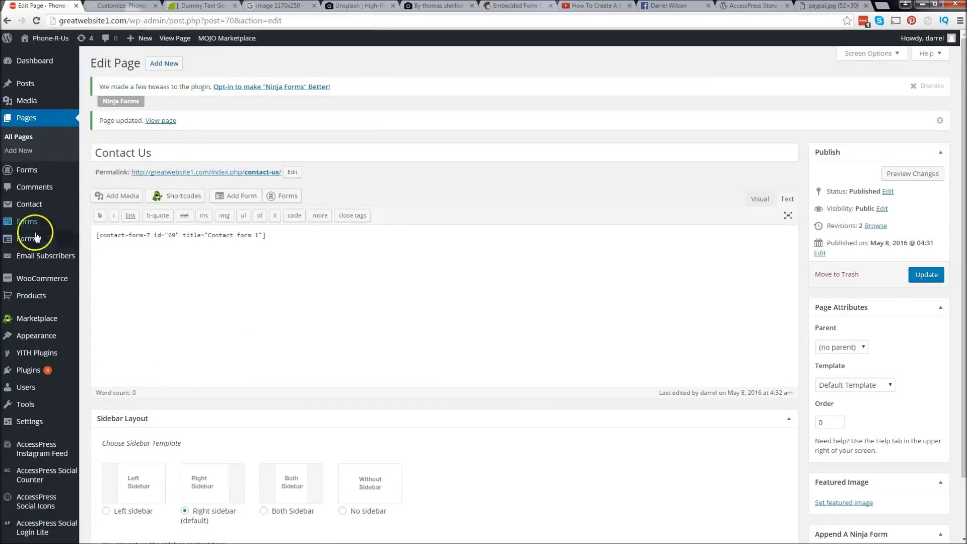
{"action": "mouse_move", "coordinate": [33, 332]}
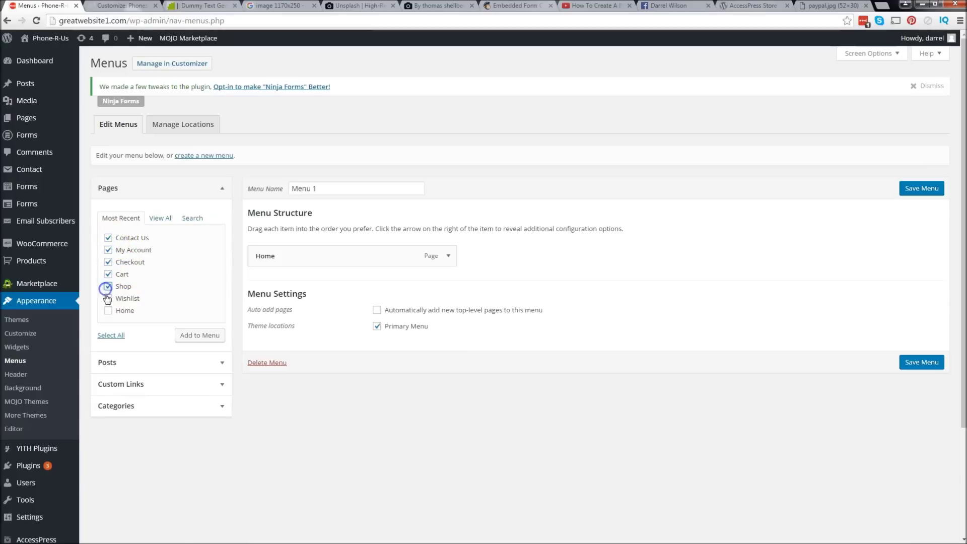
Add Contact Us to Menu 1, move it to the end after Wishlist, and save the menu.
{"action": "left_click", "coordinate": [209, 342]}
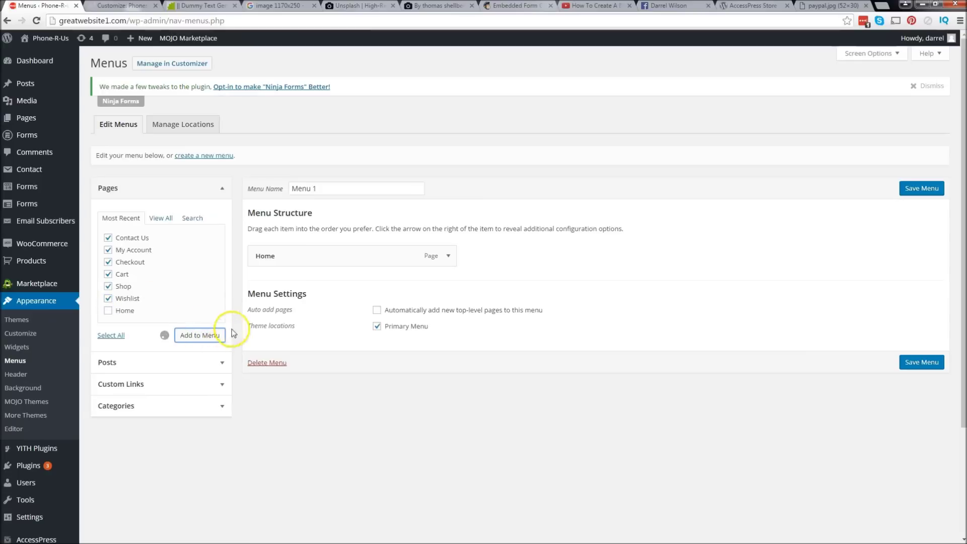
{"action": "scroll", "coordinate": [380, 340], "scroll_direction": "down", "scroll_amount": 1}
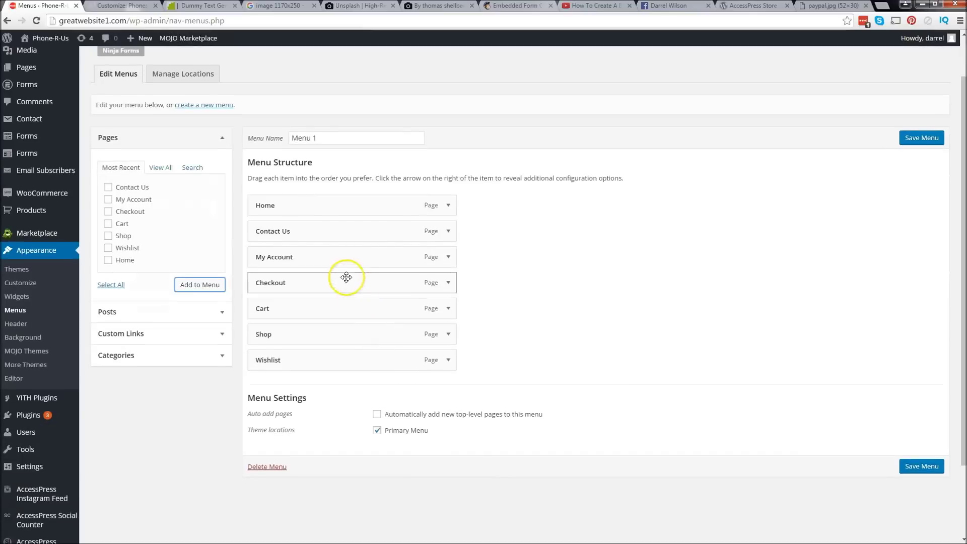
{"action": "left_click_drag", "start_coordinate": [313, 234], "coordinate": [313, 363]}
{"action": "left_click_drag", "start_coordinate": [315, 225], "coordinate": [316, 225]}
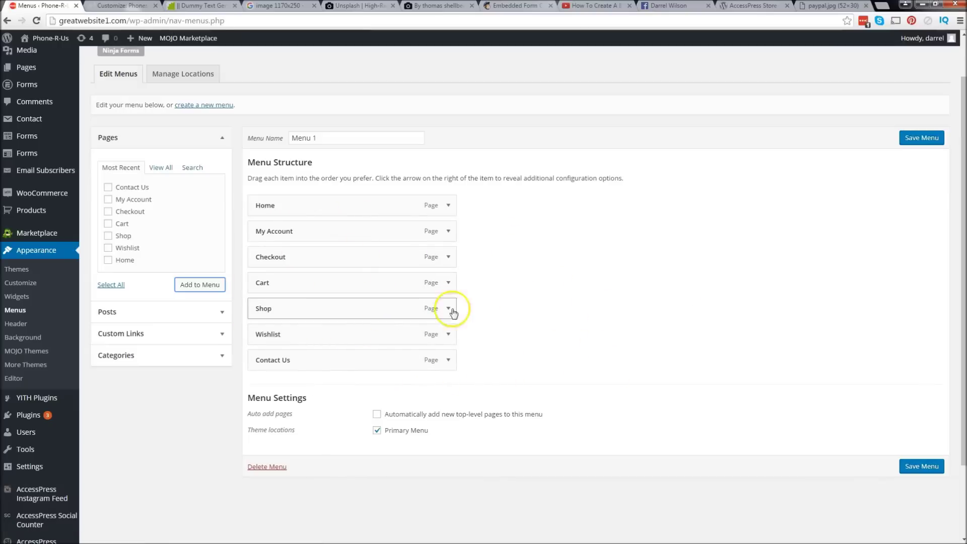
{"action": "left_click", "coordinate": [930, 142]}
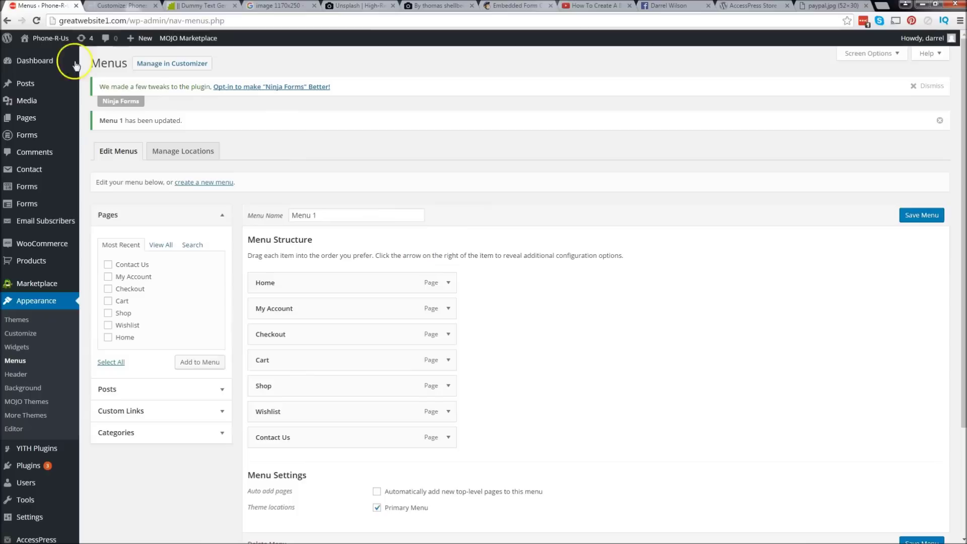
{"action": "mouse_move", "coordinate": [35, 38]}
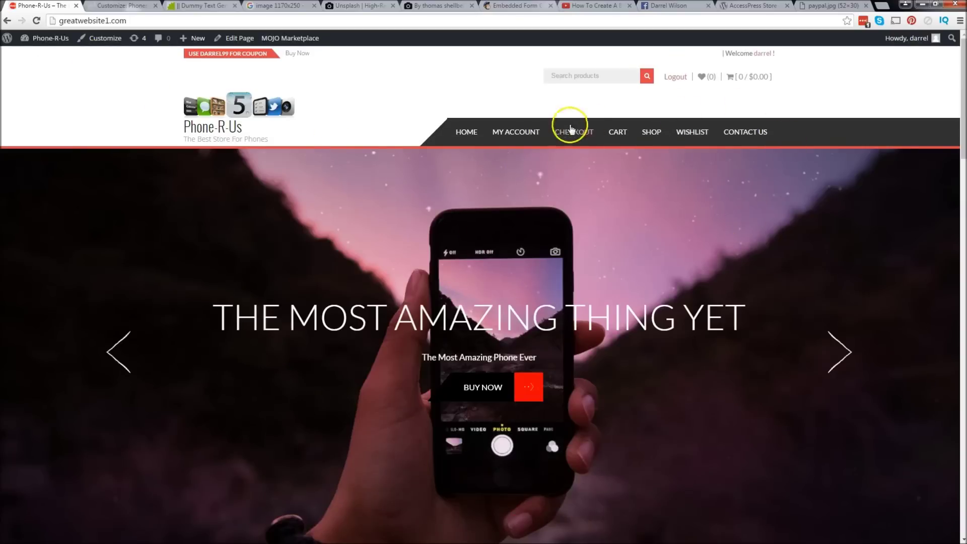
Open the live Shop page and scroll past its SHOP breadcrumb banner and products.
{"action": "left_click", "coordinate": [647, 137]}
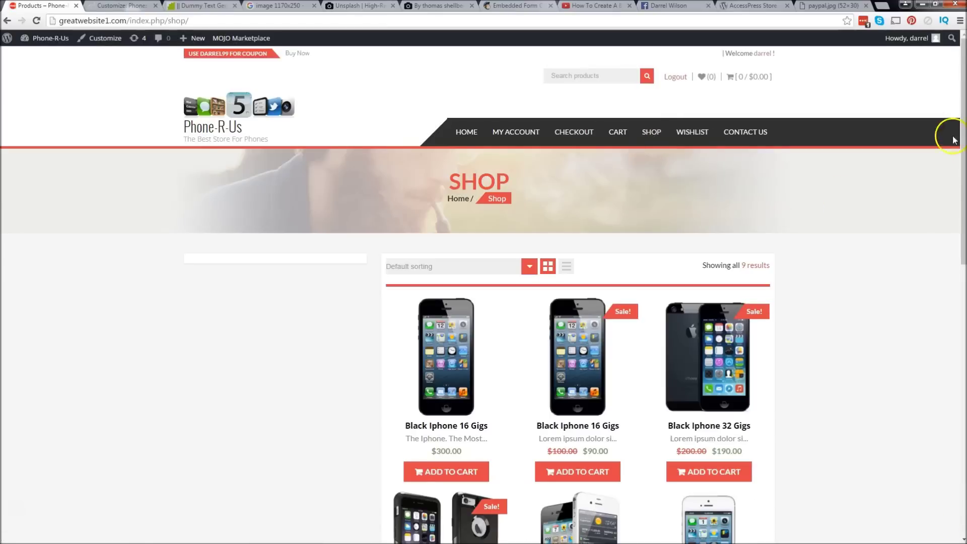
{"action": "left_click_drag", "start_coordinate": [961, 141], "coordinate": [962, 157]}
{"action": "mouse_move", "coordinate": [961, 170]}
{"action": "left_mouse_down"}
{"action": "mouse_move", "coordinate": [961, 340]}
{"action": "mouse_move", "coordinate": [961, 154]}
{"action": "left_mouse_up"}
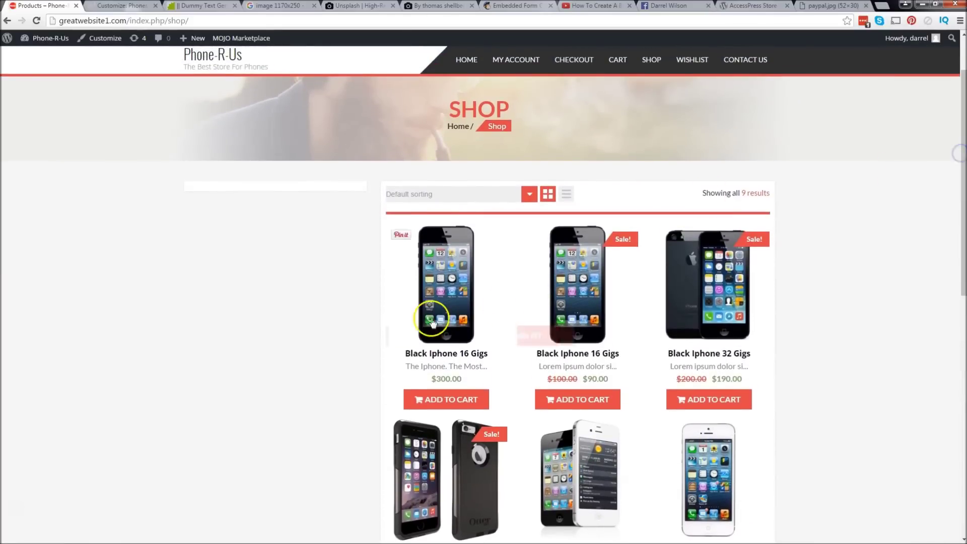
{"action": "scroll", "coordinate": [304, 282], "scroll_direction": "up", "scroll_amount": 2}
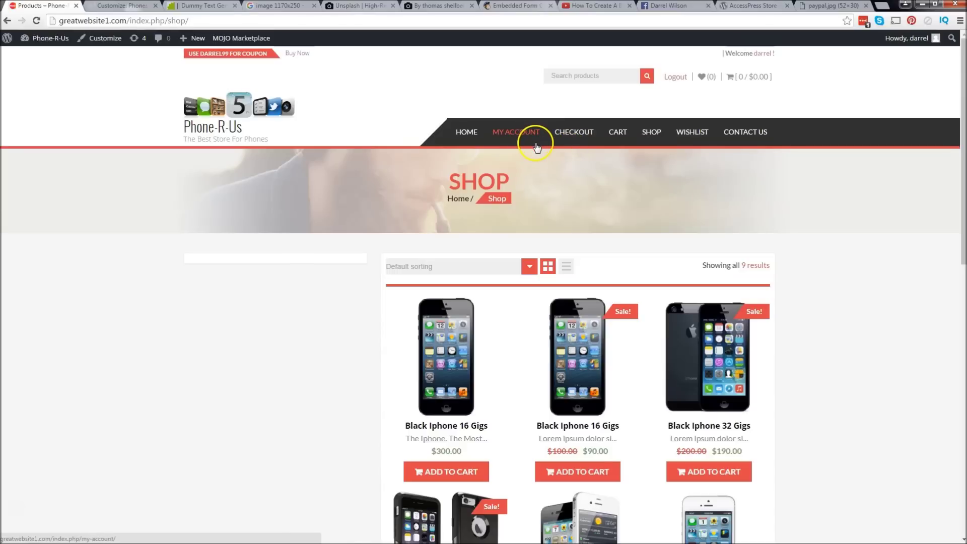
From the Shop page, open the Customizer's Menus panel and select Menu 1.
{"action": "left_click", "coordinate": [106, 45]}
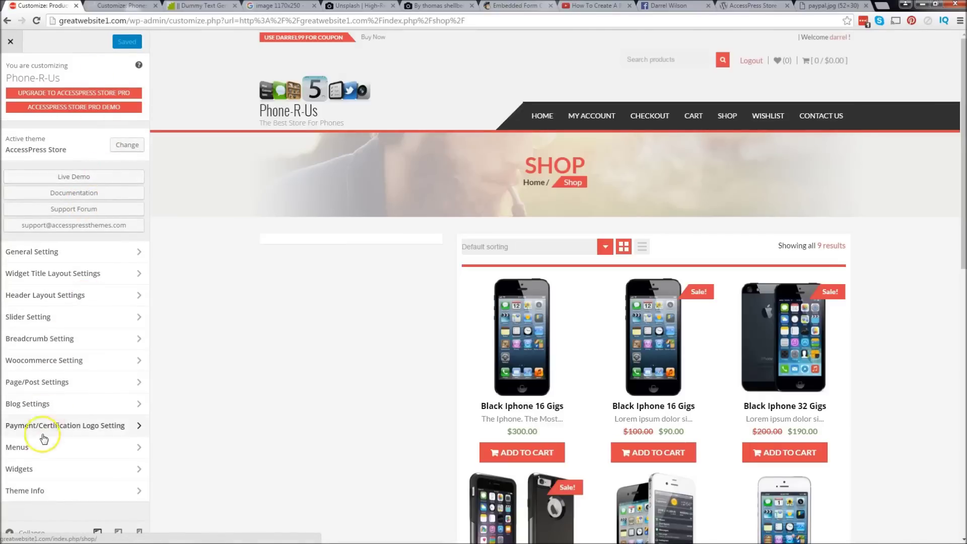
{"action": "left_click", "coordinate": [56, 448]}
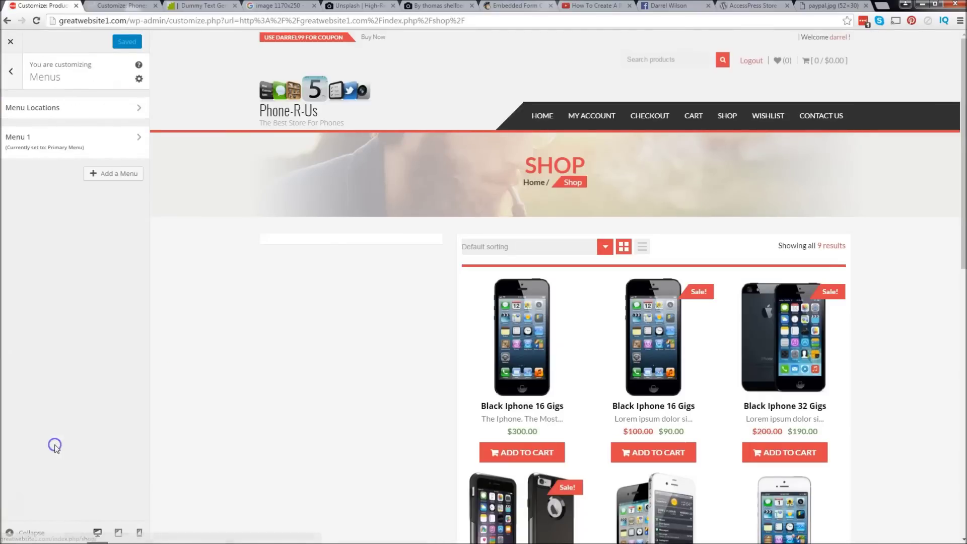
{"action": "left_click", "coordinate": [127, 143]}
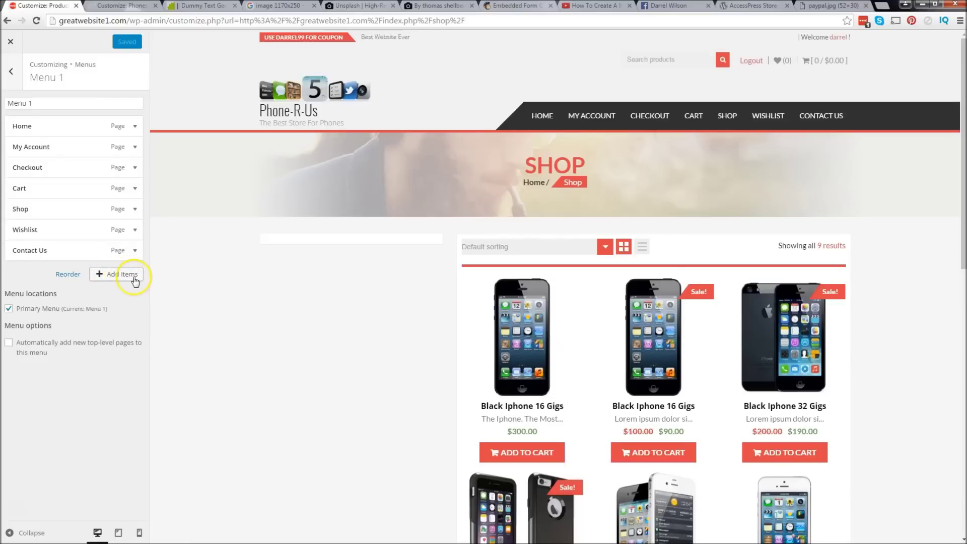
Add the Build Your Own Phone product category to Menu 1.
{"action": "left_click", "coordinate": [134, 276]}
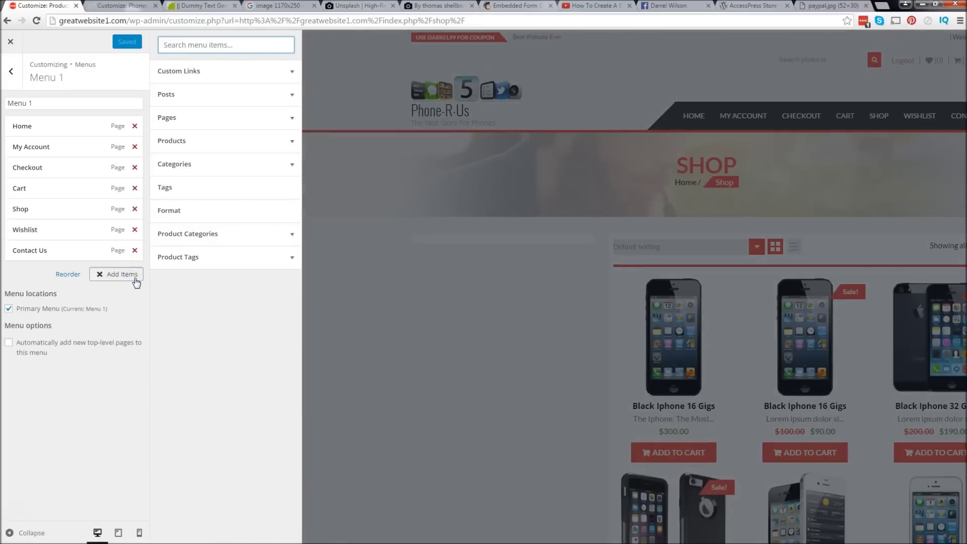
{"action": "left_click", "coordinate": [285, 234]}
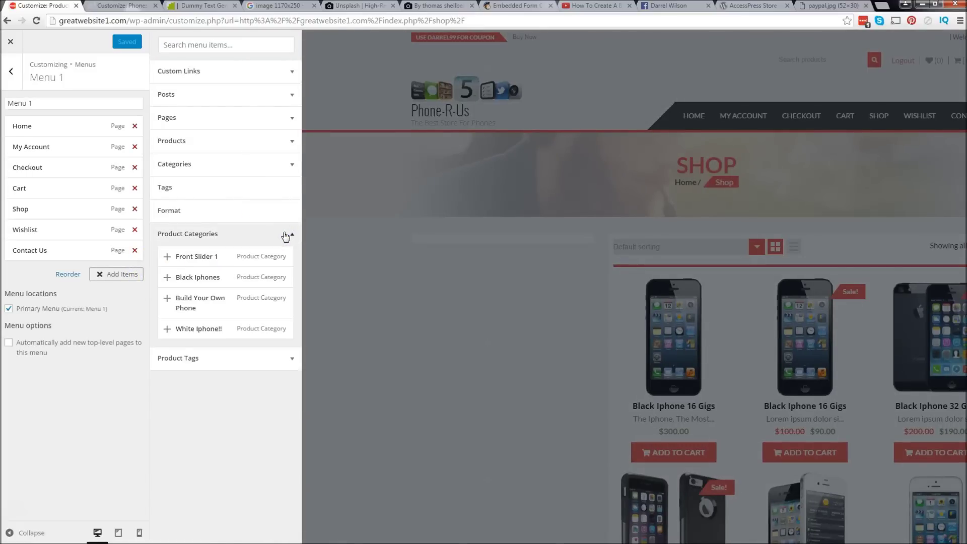
{"action": "left_click", "coordinate": [208, 299]}
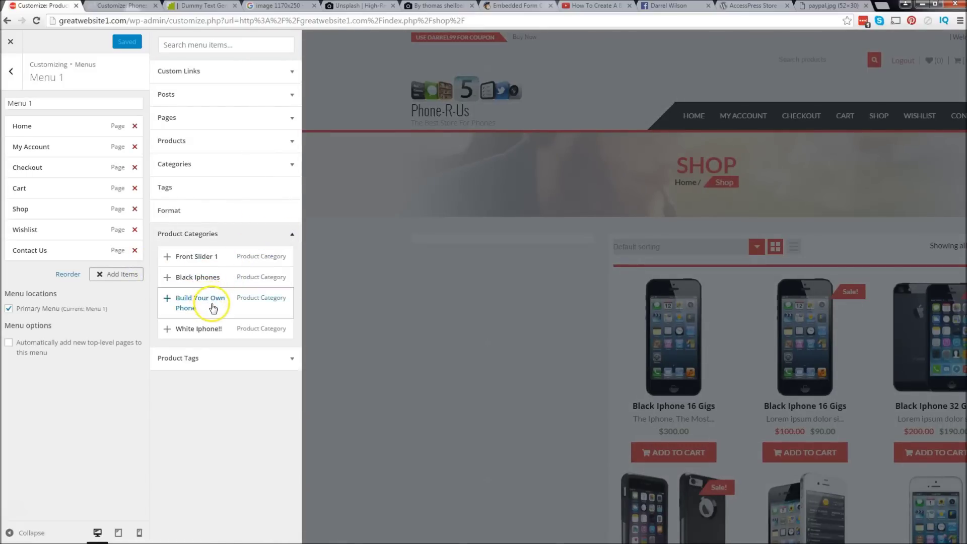
{"action": "left_click", "coordinate": [168, 299]}
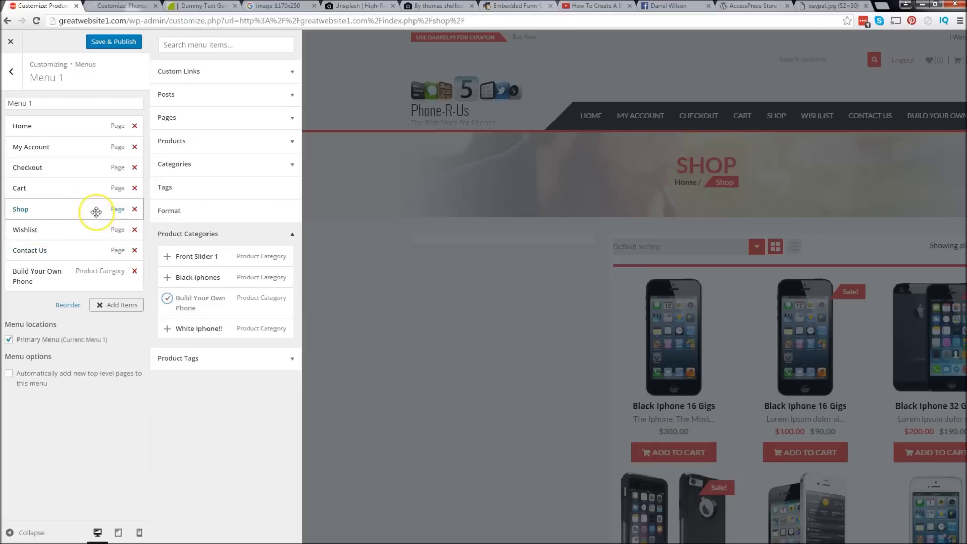
Rename the Shop menu item's navigation label to 'Iphones'.
{"action": "left_click", "coordinate": [96, 212]}
{"action": "double_click", "coordinate": [101, 243]}
{"action": "type", "text": "Iphones"}
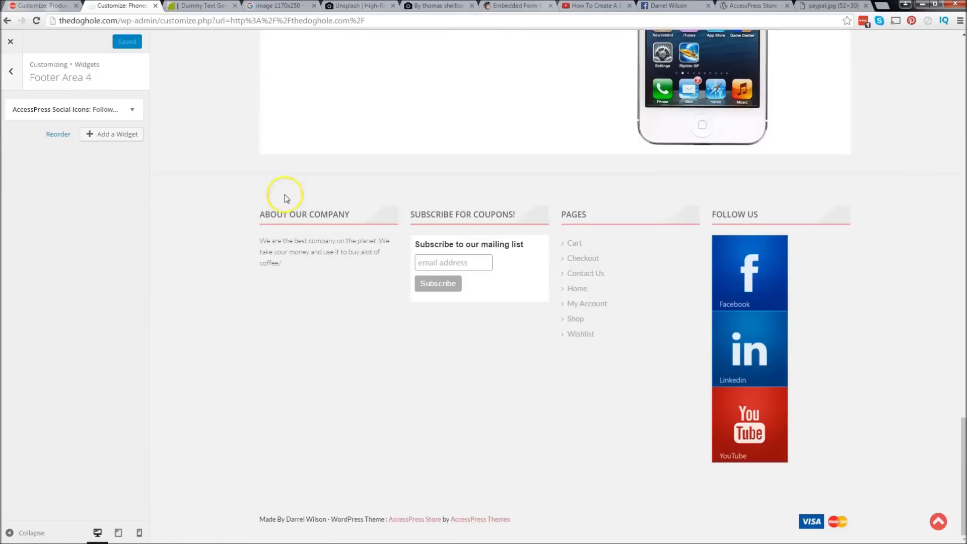
{"action": "scroll", "coordinate": [285, 198], "scroll_direction": "up", "scroll_amount": 10}
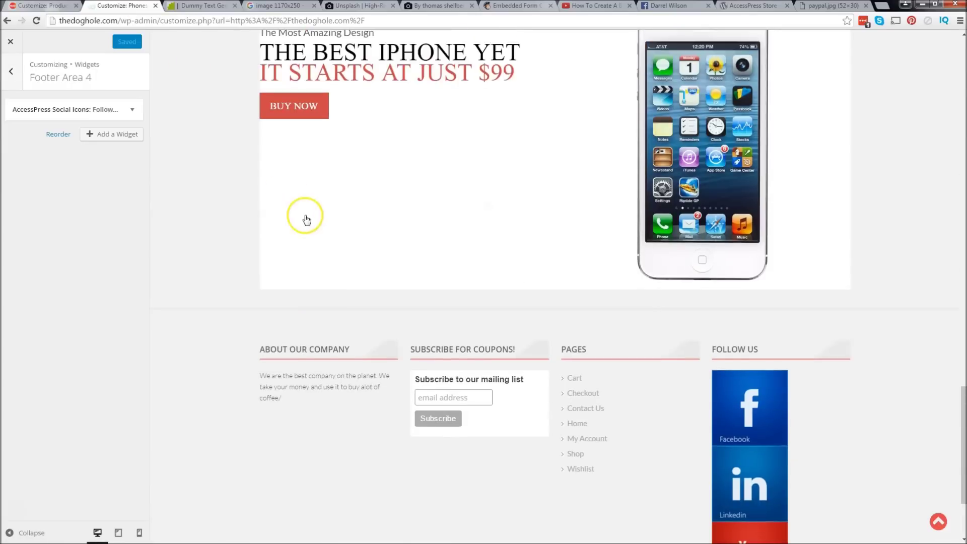
{"action": "left_click", "coordinate": [10, 42]}
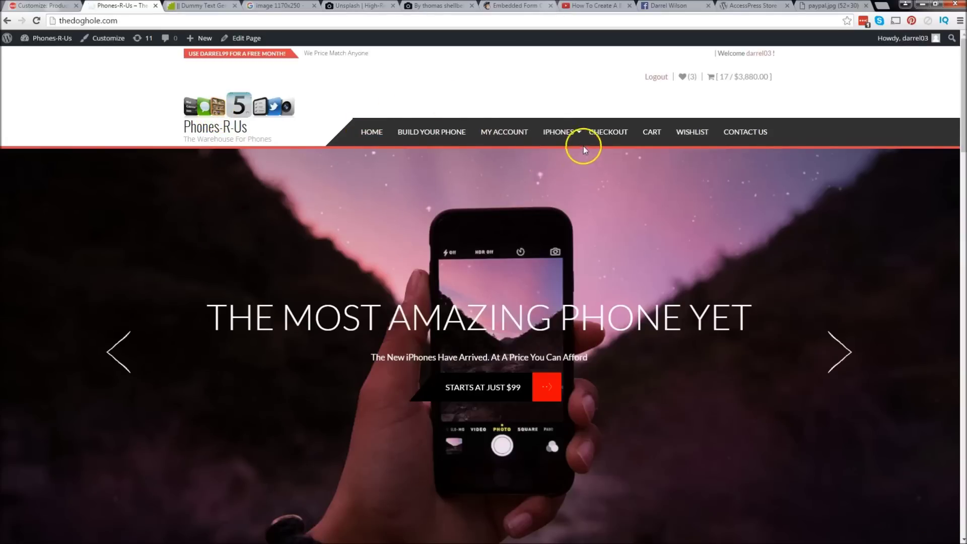
{"action": "mouse_move", "coordinate": [579, 135]}
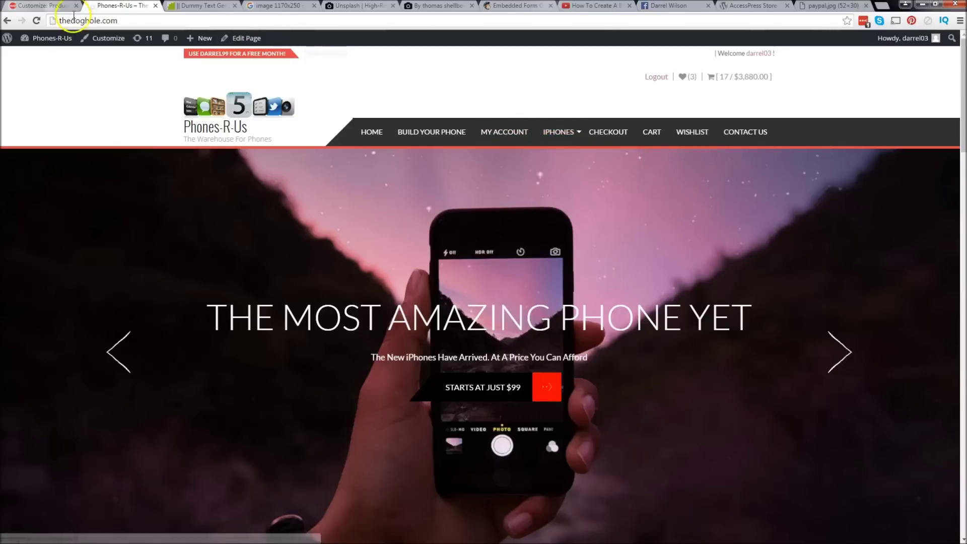
{"action": "left_click", "coordinate": [48, 6]}
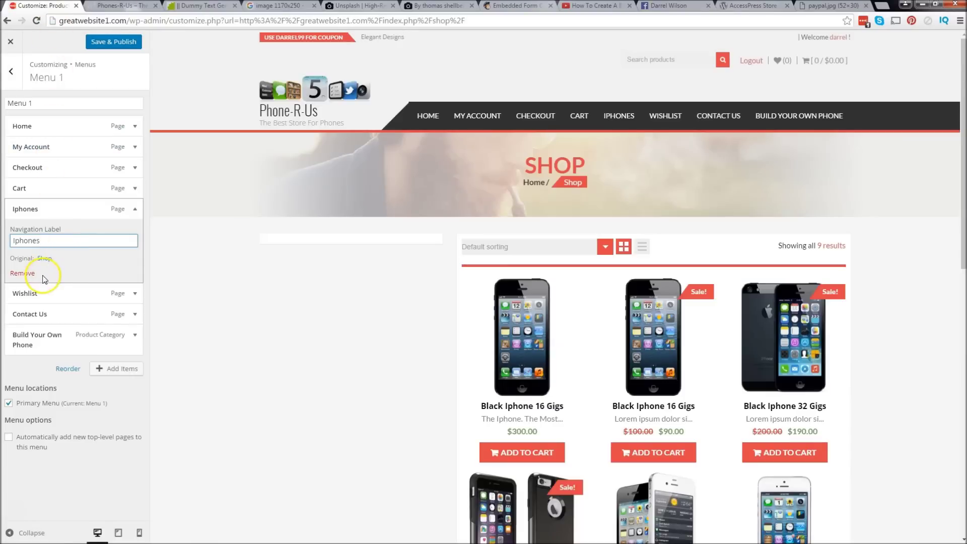
{"action": "left_click", "coordinate": [211, 411]}
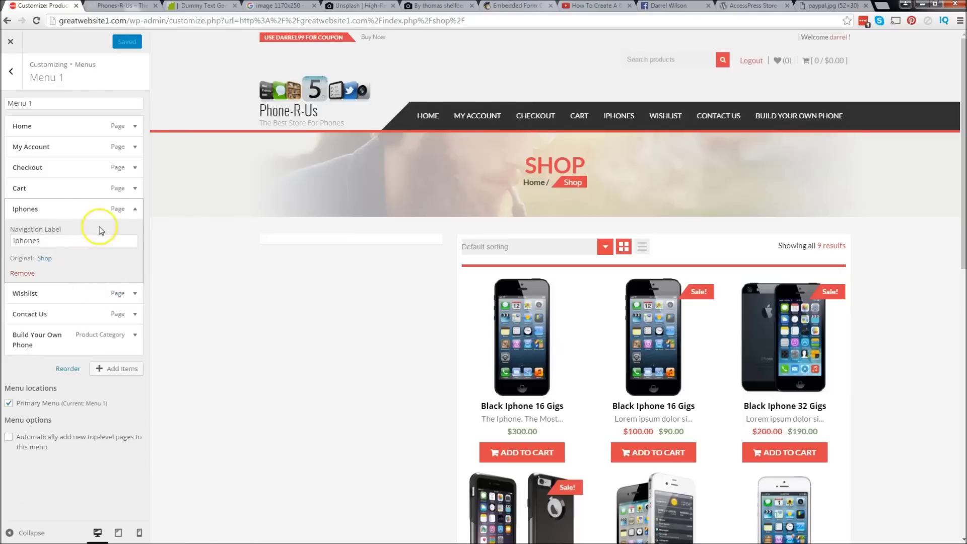
{"action": "left_click", "coordinate": [136, 211]}
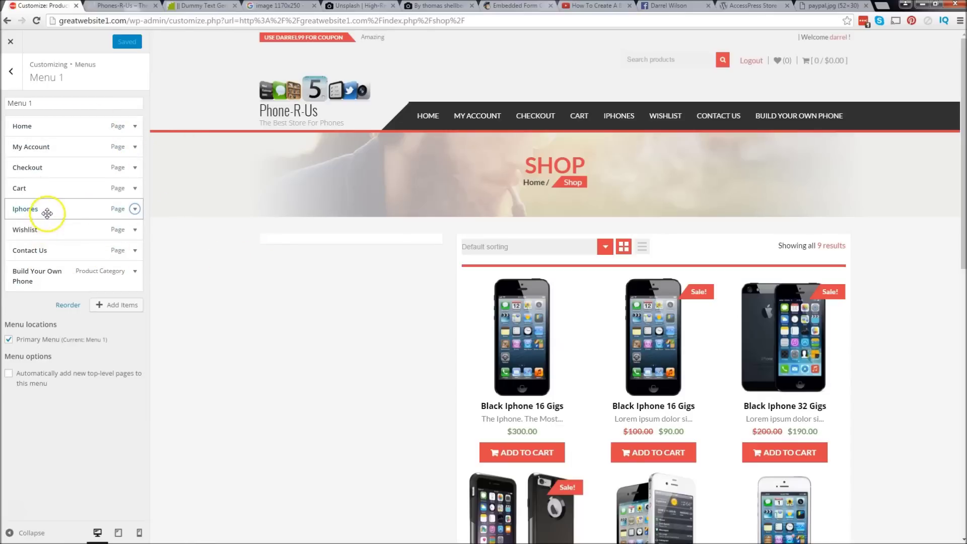
Add the Black Iphones and White Iphone!! categories and nest both under Iphones.
{"action": "left_click", "coordinate": [132, 306]}
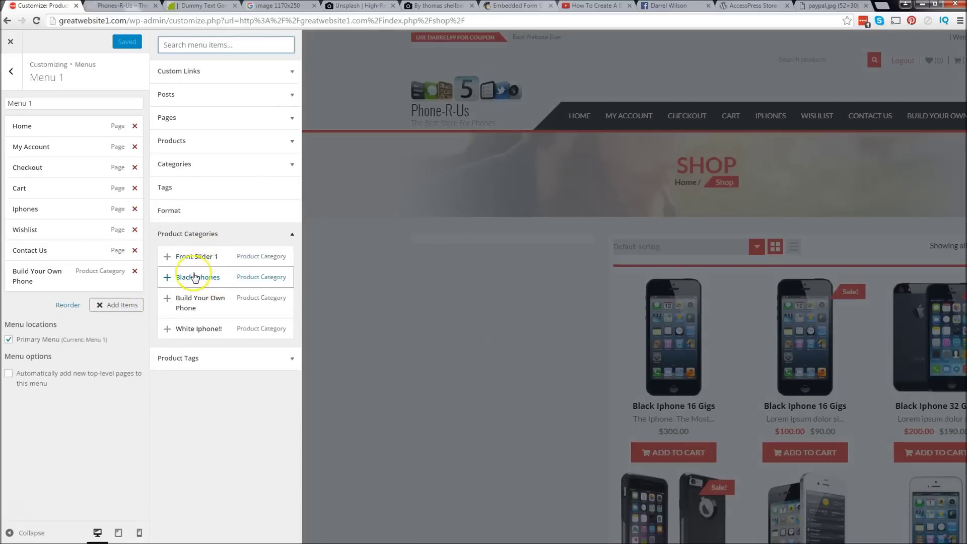
{"action": "left_click", "coordinate": [167, 277]}
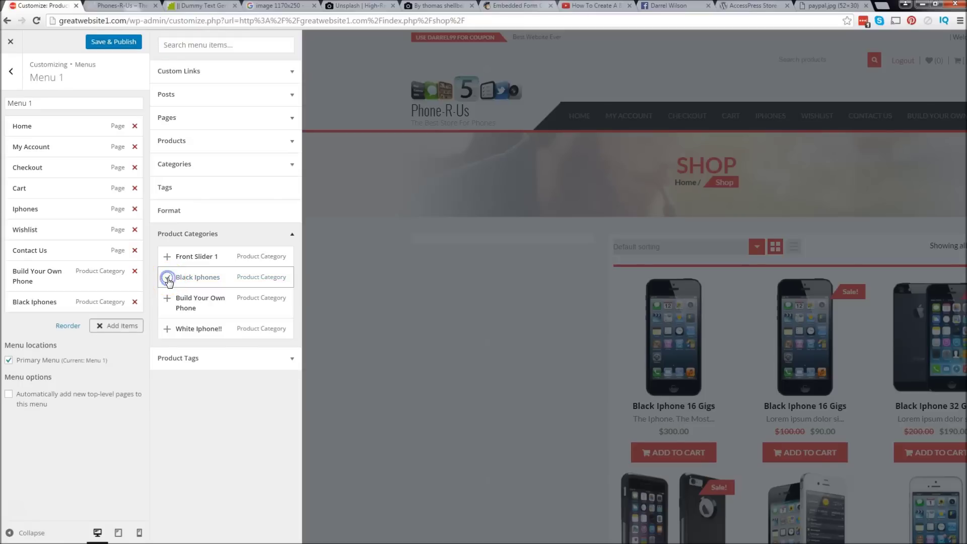
{"action": "left_click", "coordinate": [167, 328]}
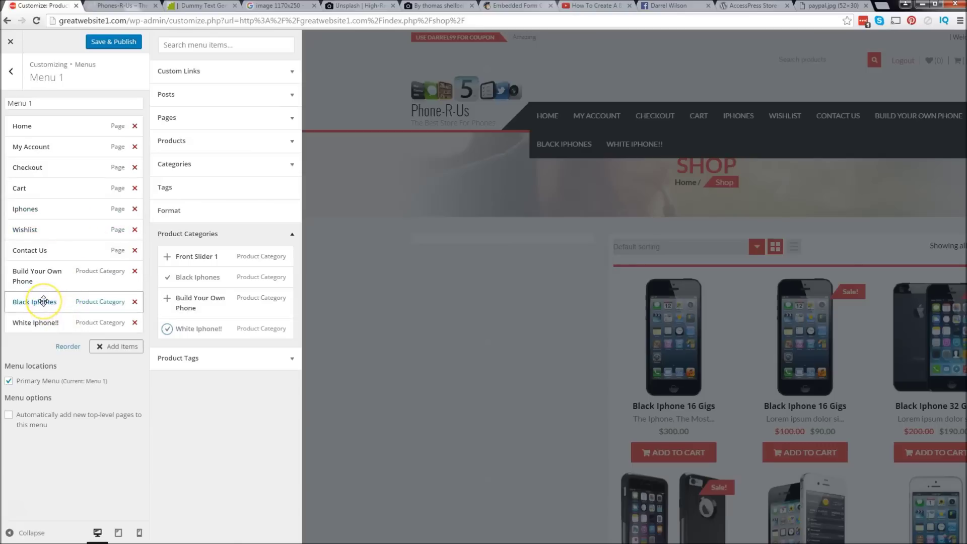
{"action": "left_click_drag", "start_coordinate": [43, 301], "coordinate": [56, 227]}
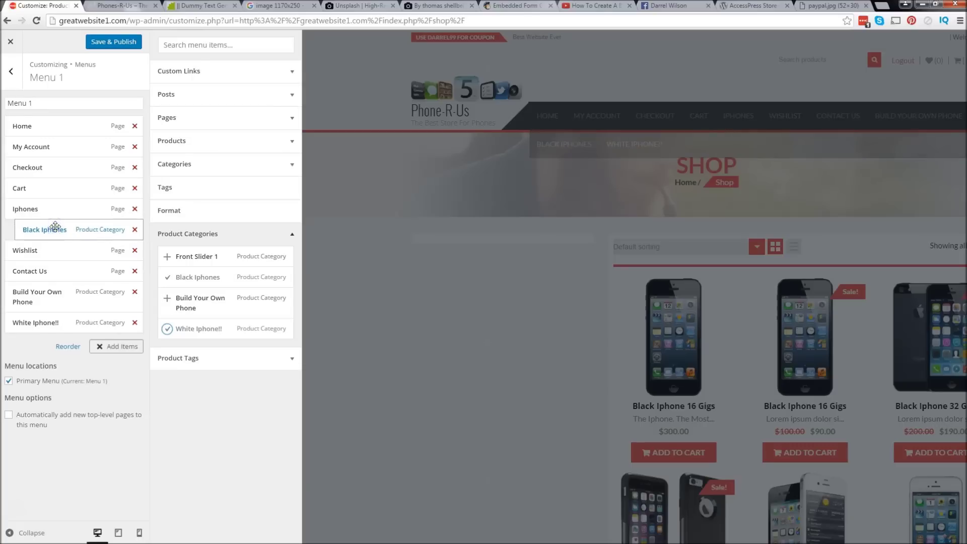
{"action": "left_click_drag", "start_coordinate": [49, 323], "coordinate": [44, 257]}
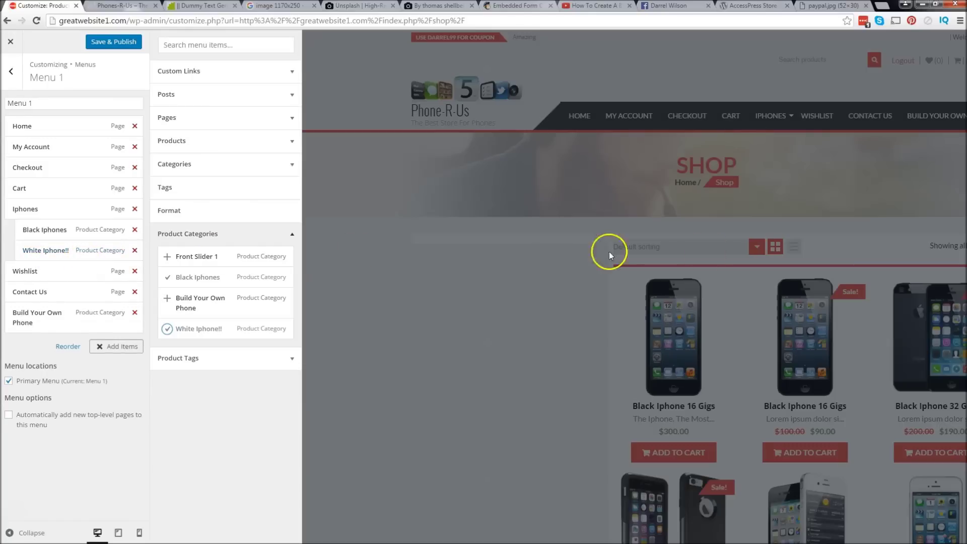
Add the Front Slider 1 category and nest it under White Iphone!!
{"action": "mouse_move", "coordinate": [770, 123]}
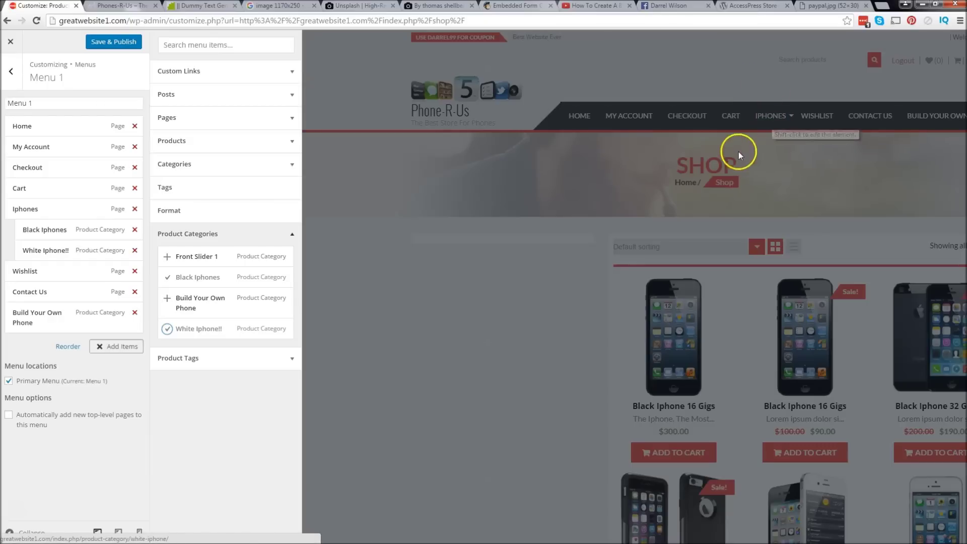
{"action": "left_click", "coordinate": [167, 258]}
{"action": "left_click_drag", "start_coordinate": [42, 348], "coordinate": [71, 270]}
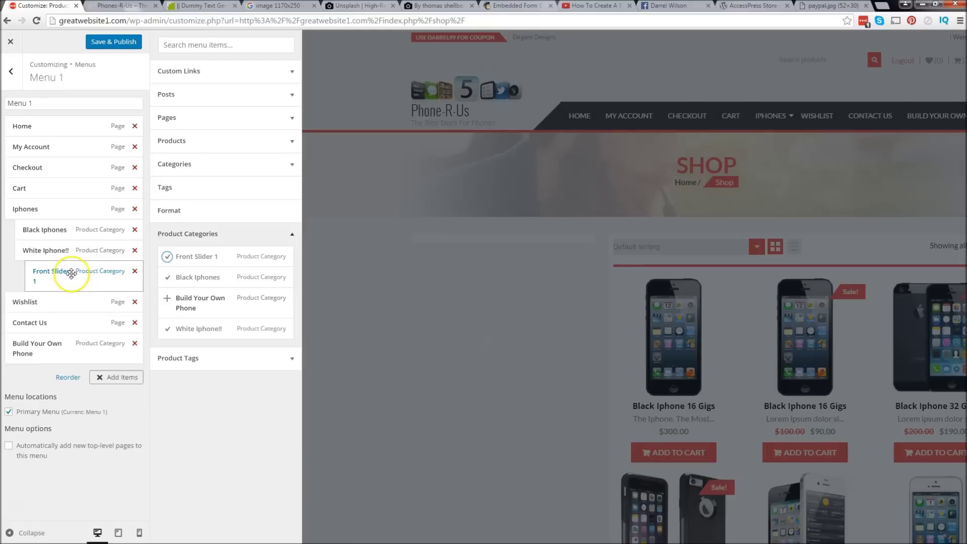
{"action": "left_click_drag", "start_coordinate": [74, 273], "coordinate": [93, 284]}
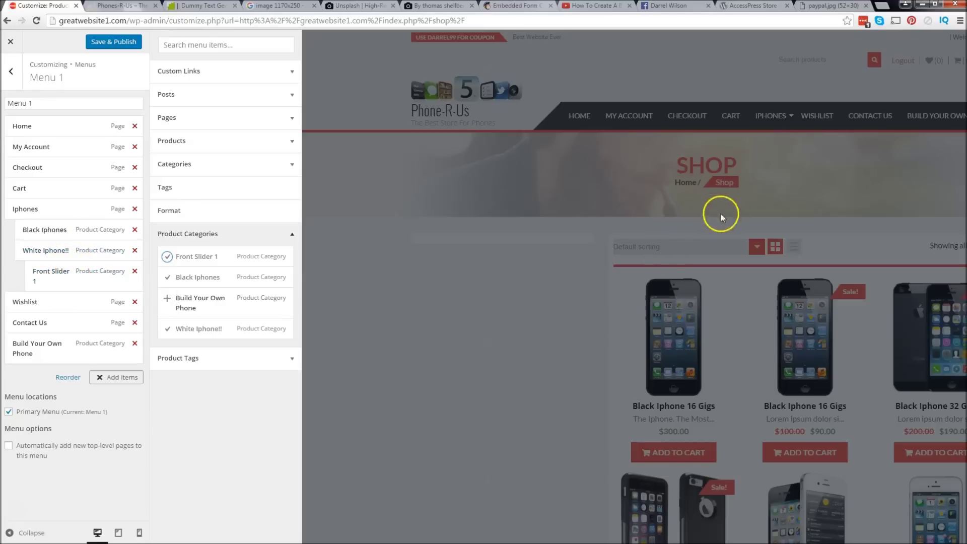
Test the Black Iphones link in the preview, publish the menu, and close the customizer.
{"action": "mouse_move", "coordinate": [766, 156]}
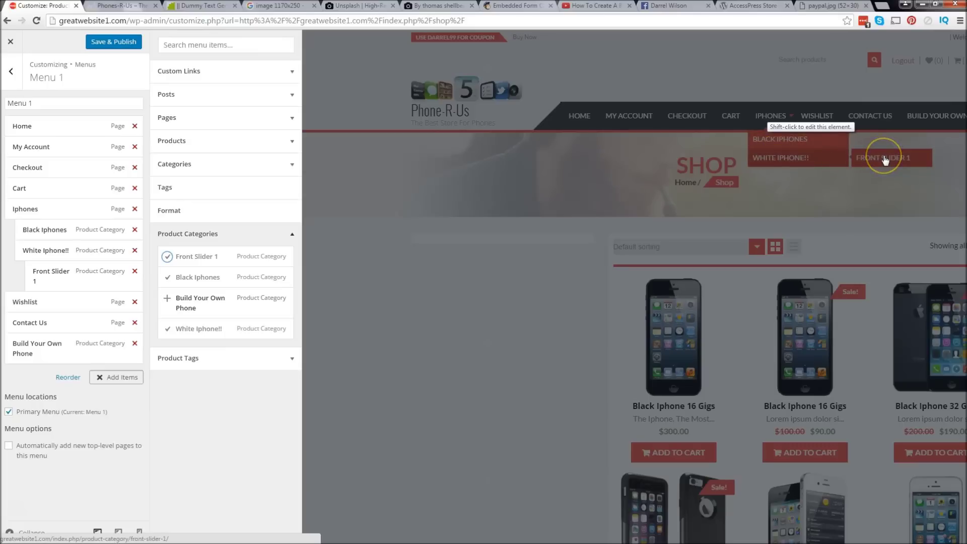
{"action": "left_click", "coordinate": [794, 140]}
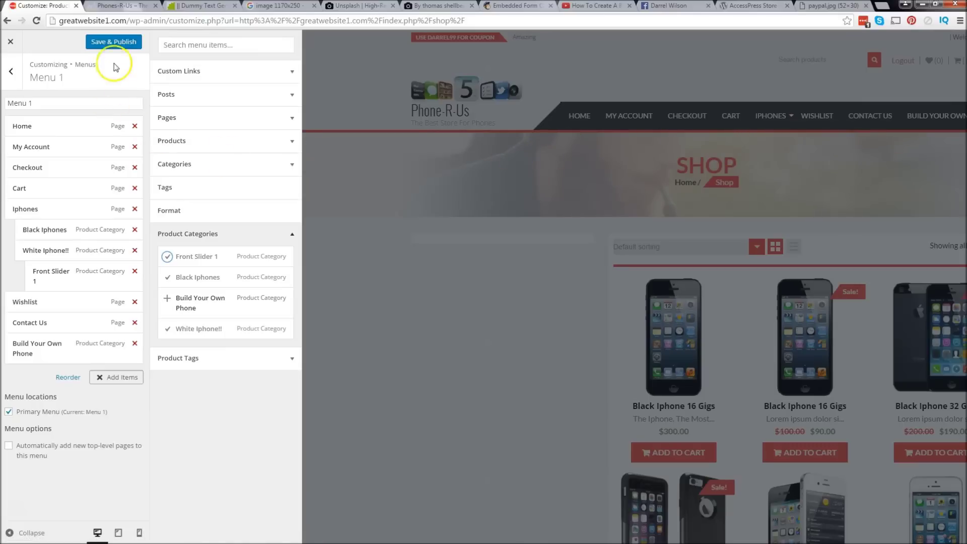
{"action": "left_click", "coordinate": [116, 42]}
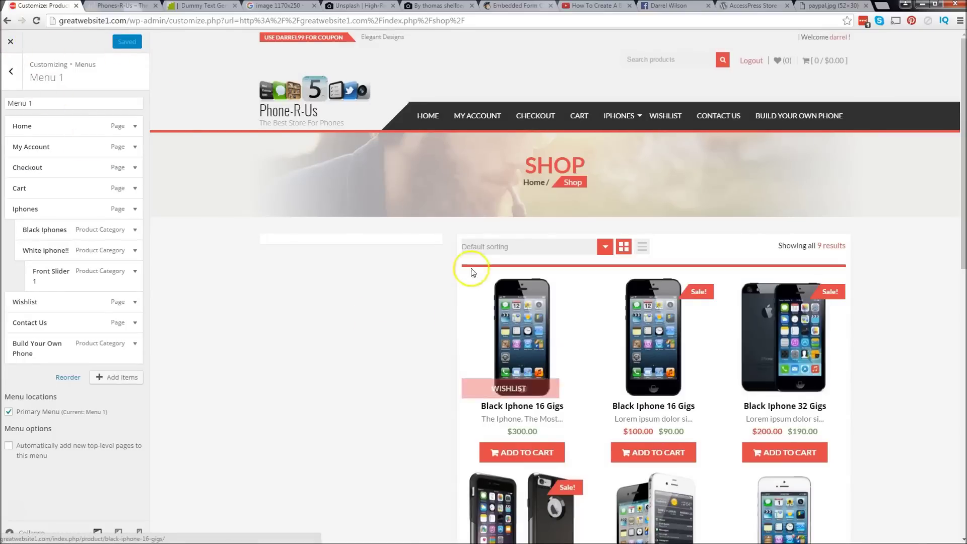
{"action": "left_click", "coordinate": [10, 41]}
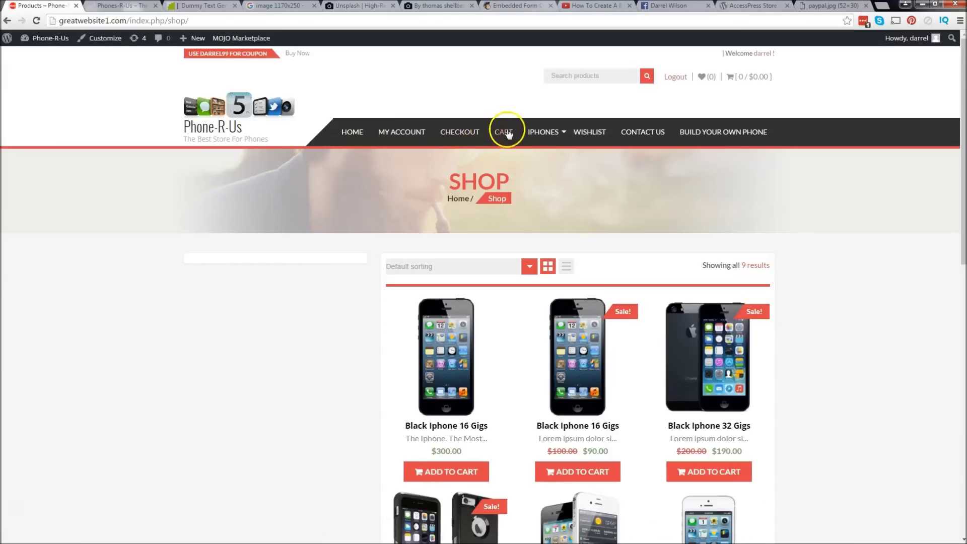
Browse the category pages from the Iphones dropdown and top menu, ending on Build Your Own Phone.
{"action": "mouse_move", "coordinate": [537, 131]}
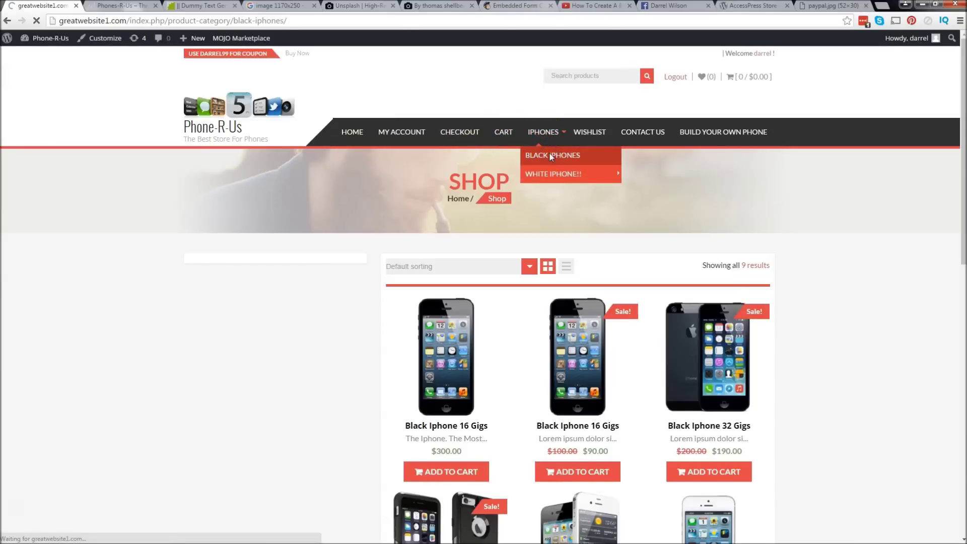
{"action": "scroll", "coordinate": [623, 325], "scroll_direction": "down", "scroll_amount": 1}
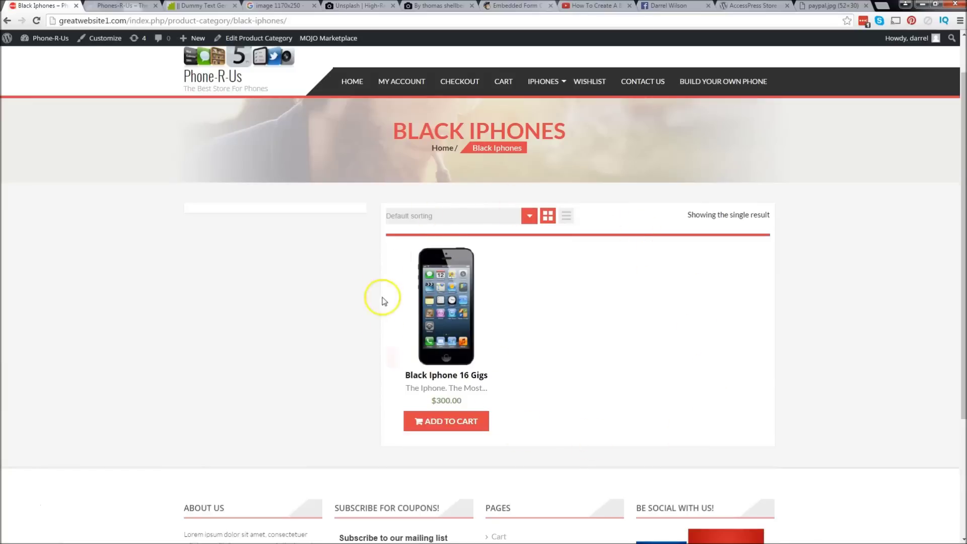
{"action": "mouse_move", "coordinate": [540, 80]}
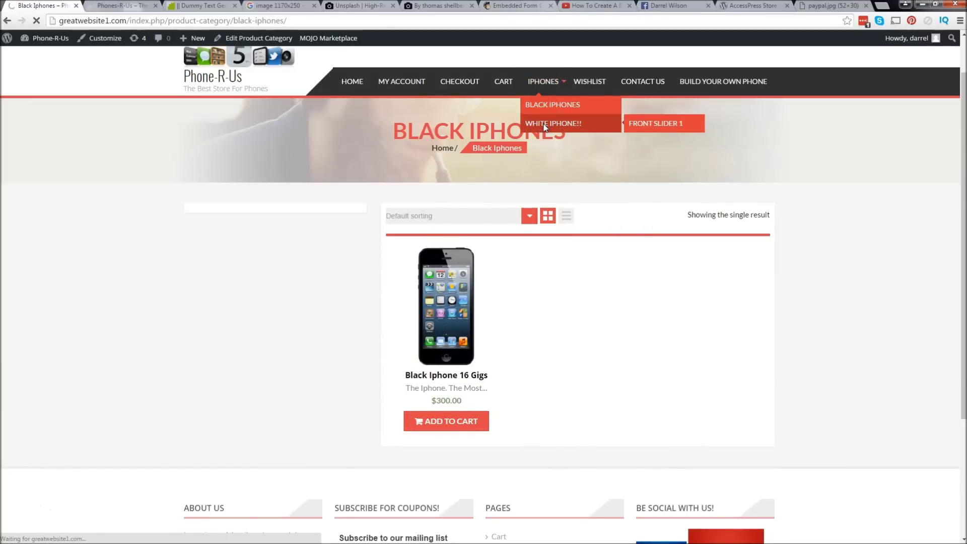
{"action": "scroll", "coordinate": [544, 267], "scroll_direction": "down", "scroll_amount": 2}
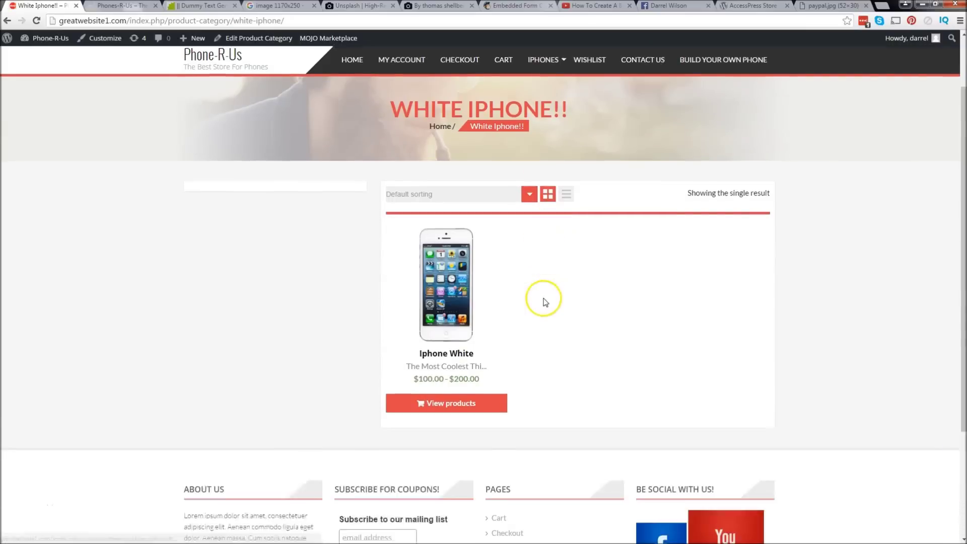
{"action": "scroll", "coordinate": [565, 139], "scroll_direction": "up", "scroll_amount": 2}
{"action": "mouse_move", "coordinate": [557, 171]}
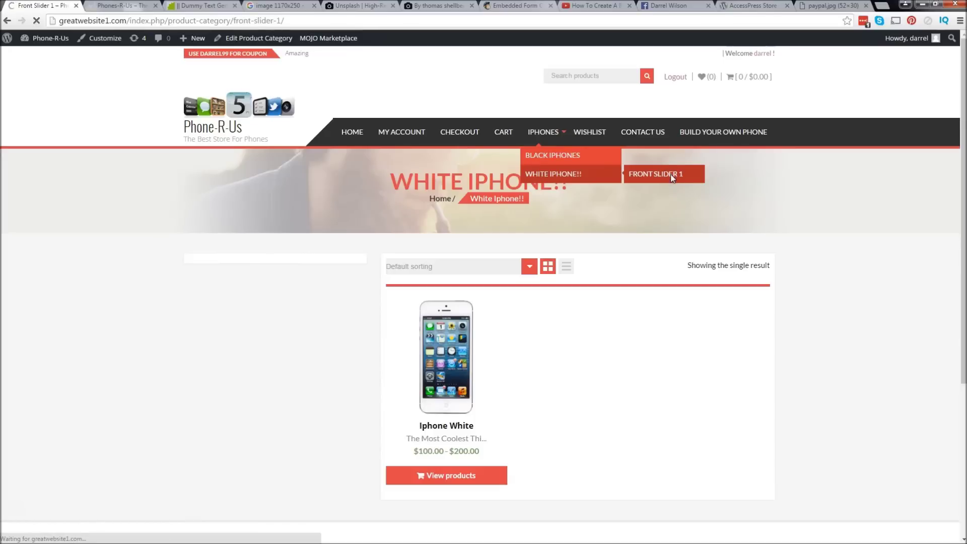
{"action": "scroll", "coordinate": [864, 210], "scroll_direction": "down", "scroll_amount": 5}
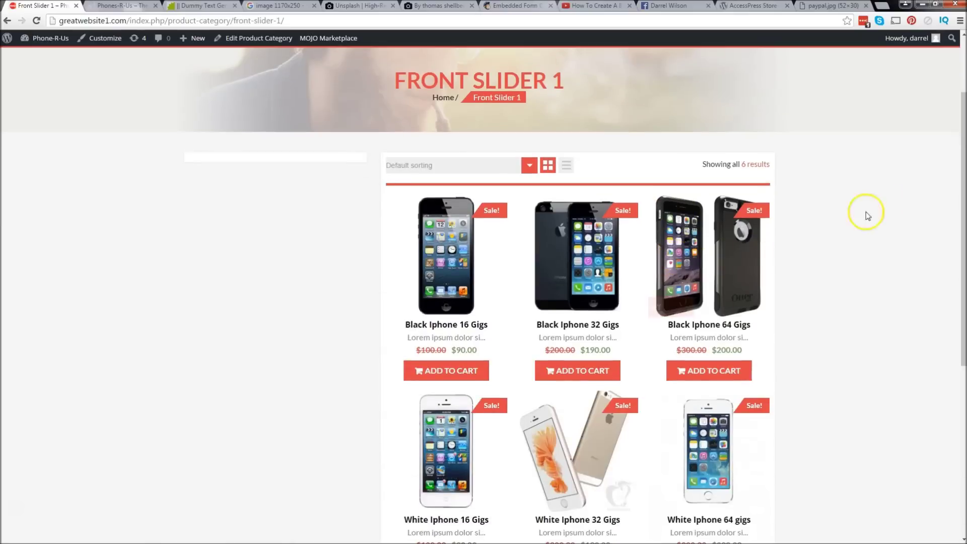
{"action": "scroll", "coordinate": [766, 302], "scroll_direction": "down", "scroll_amount": 1}
{"action": "scroll", "coordinate": [764, 303], "scroll_direction": "up", "scroll_amount": 6}
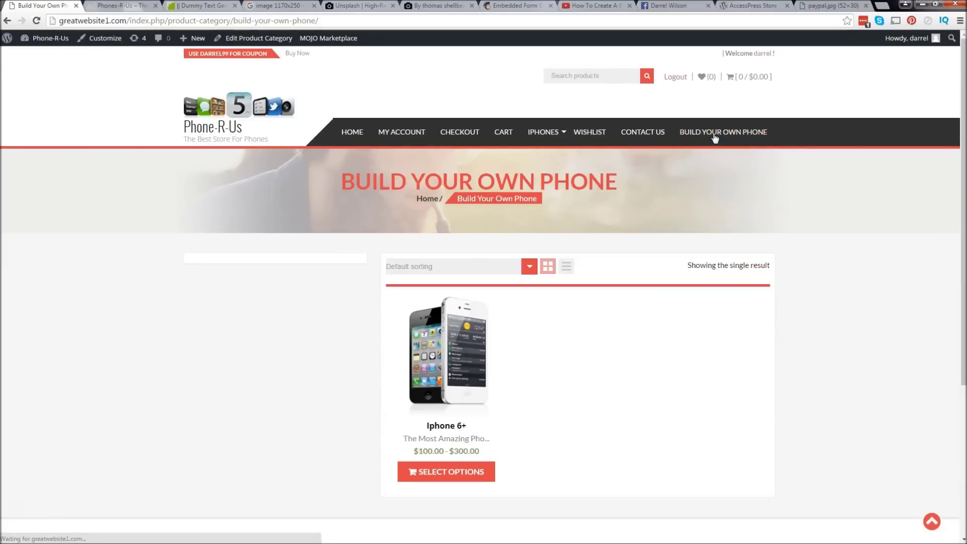
Add Iphone 6+ to the wishlist and open its product page.
{"action": "scroll", "coordinate": [712, 143], "scroll_direction": "down", "scroll_amount": 3}
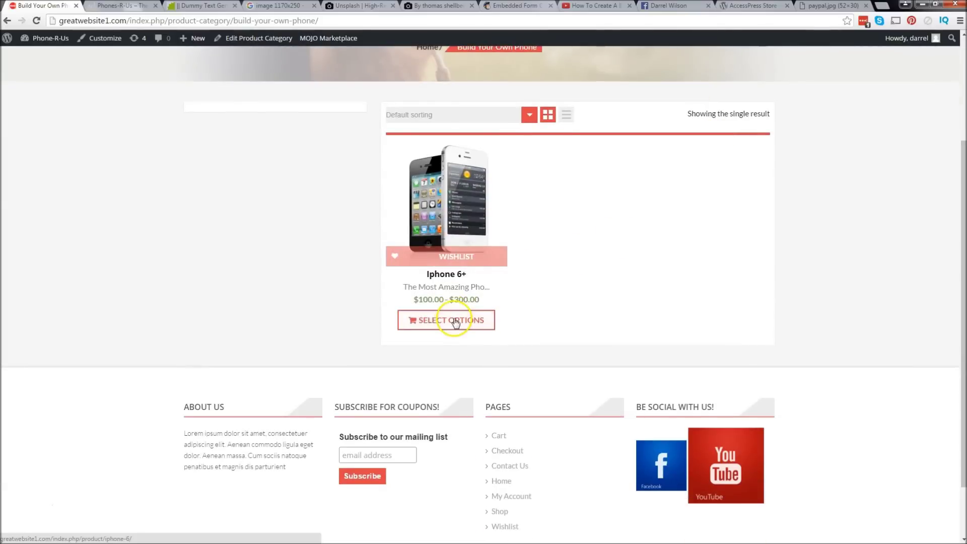
{"action": "scroll", "coordinate": [459, 319], "scroll_direction": "up", "scroll_amount": 2}
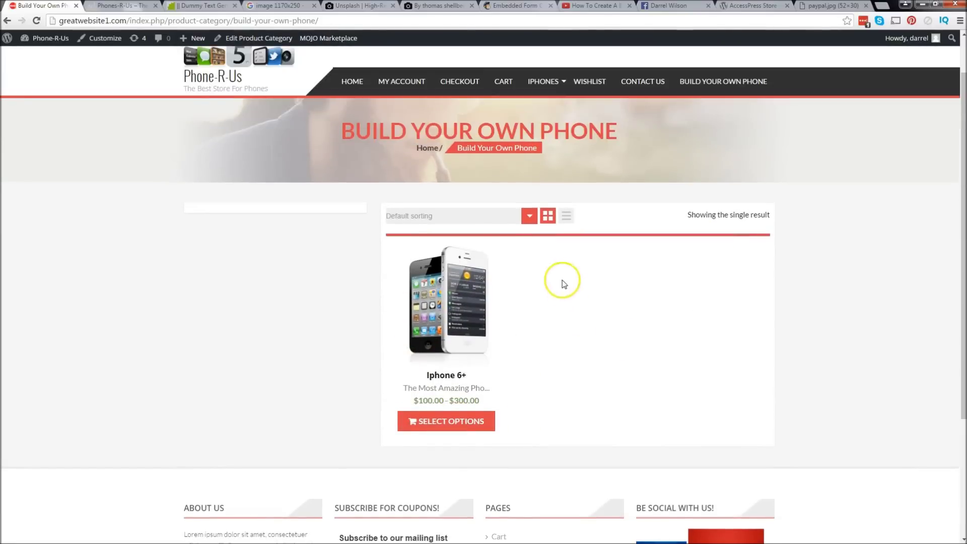
{"action": "left_click", "coordinate": [466, 358]}
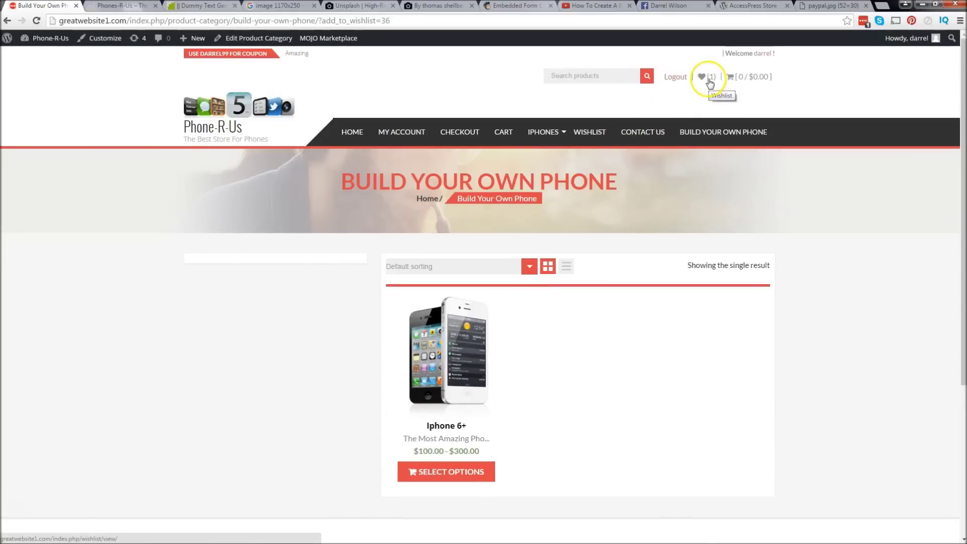
{"action": "scroll", "coordinate": [624, 236], "scroll_direction": "down", "scroll_amount": 2}
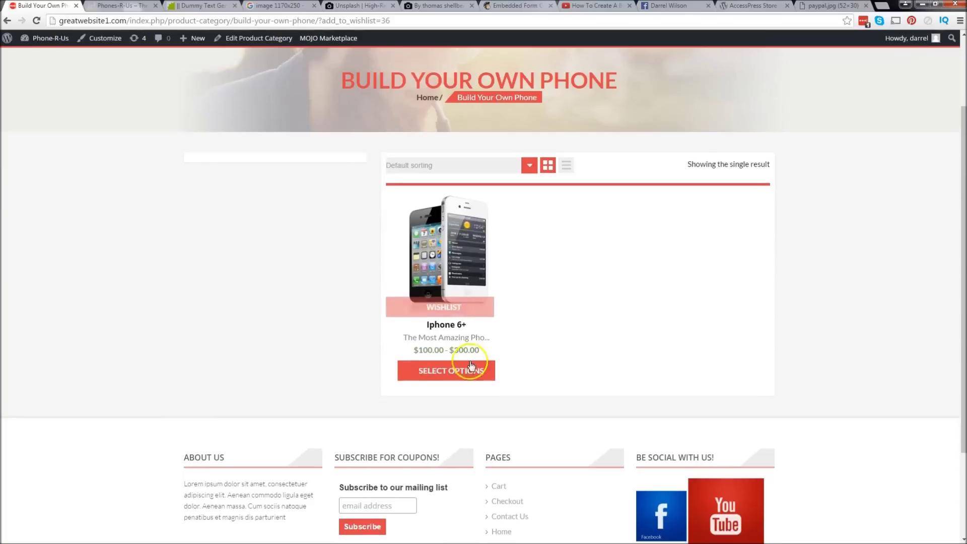
{"action": "left_click", "coordinate": [463, 371]}
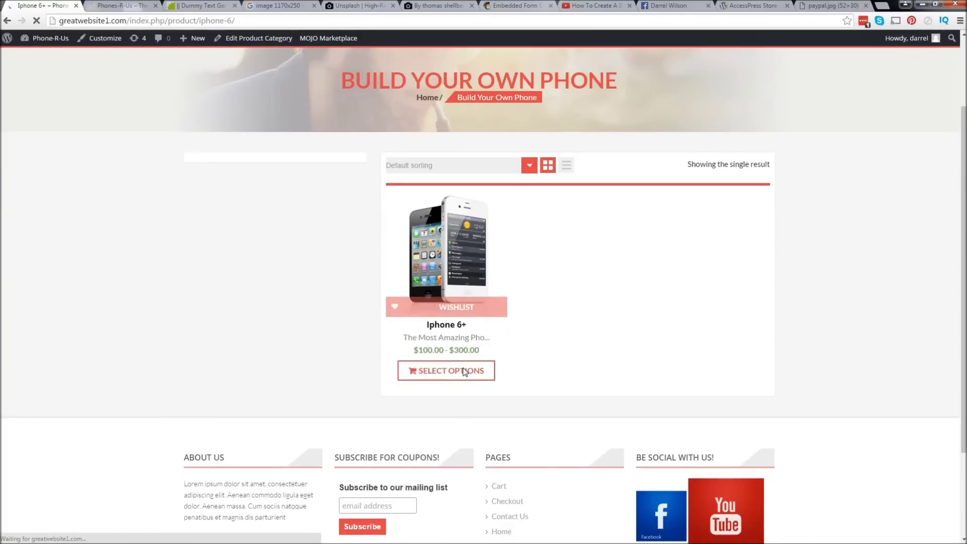
Choose Color White and try 16, 64 and 32 Gigs, ending on 32 Gigs at $200.00.
{"action": "scroll", "coordinate": [461, 371], "scroll_direction": "down", "scroll_amount": 3}
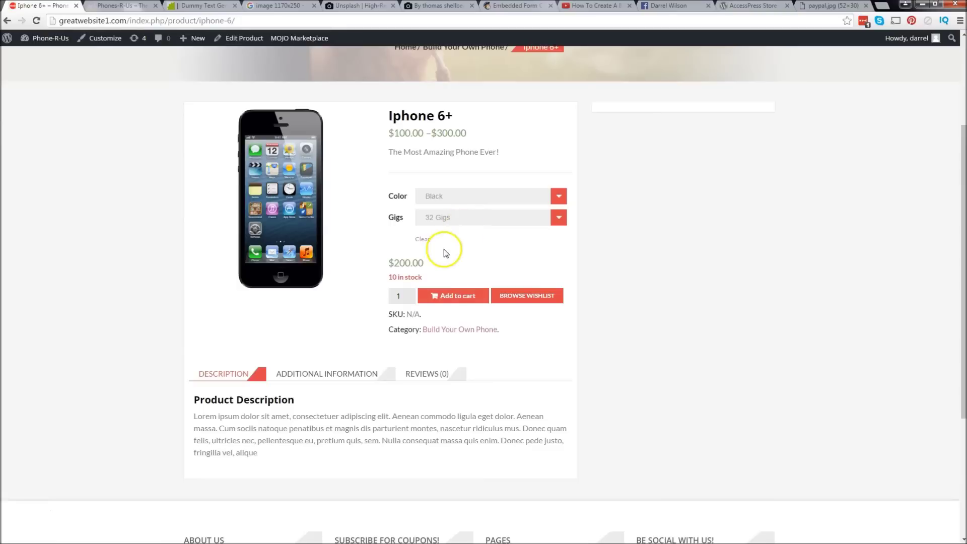
{"action": "left_click", "coordinate": [471, 196]}
{"action": "left_click", "coordinate": [452, 225]}
{"action": "left_click", "coordinate": [465, 220]}
{"action": "left_click", "coordinate": [464, 240]}
{"action": "left_click", "coordinate": [464, 219]}
{"action": "left_click", "coordinate": [467, 241]}
{"action": "left_click", "coordinate": [471, 221]}
{"action": "left_click", "coordinate": [470, 253]}
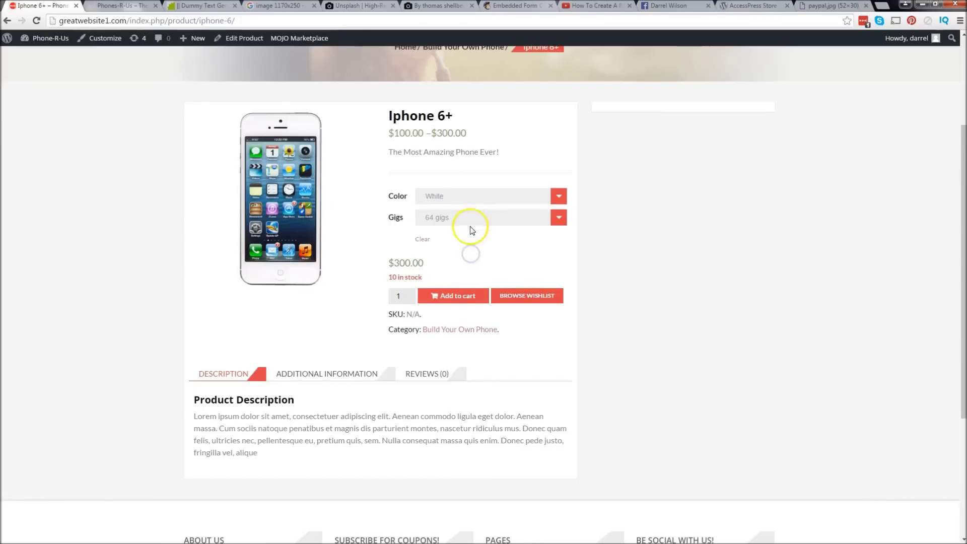
{"action": "left_click", "coordinate": [467, 220]}
{"action": "left_click", "coordinate": [467, 249]}
Return to the Phone-R-Us home page.
{"action": "scroll", "coordinate": [603, 127], "scroll_direction": "up", "scroll_amount": 3}
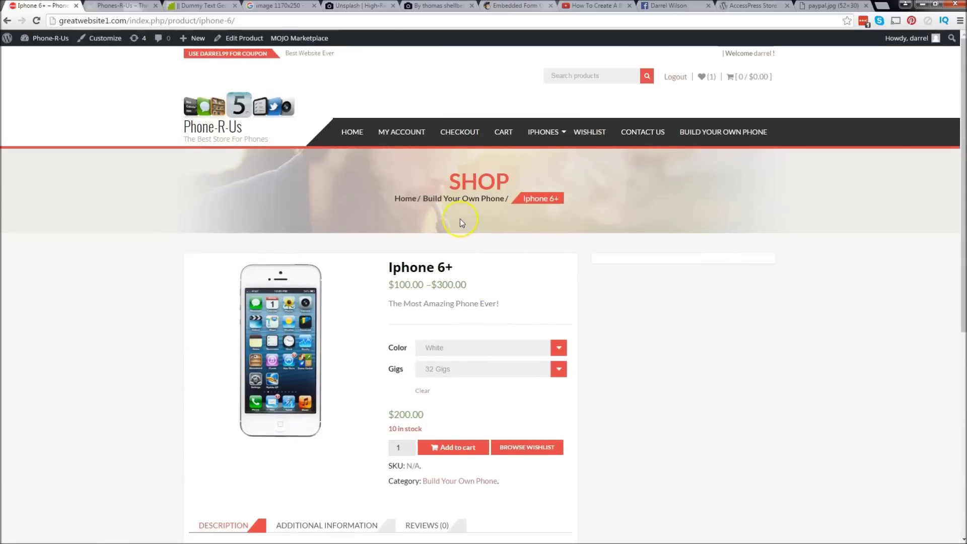
{"action": "scroll", "coordinate": [297, 281], "scroll_direction": "down", "scroll_amount": 2}
{"action": "scroll", "coordinate": [302, 259], "scroll_direction": "up", "scroll_amount": 2}
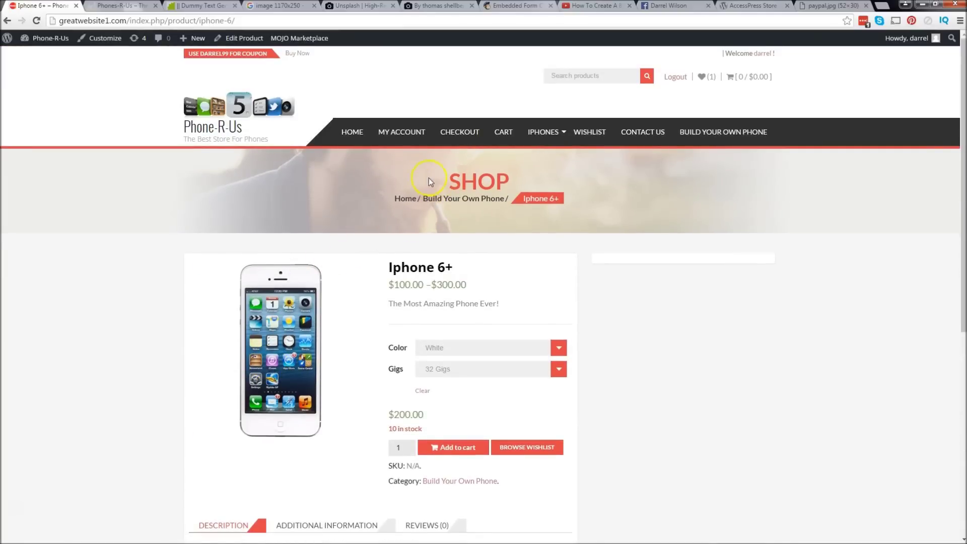
{"action": "left_click", "coordinate": [358, 137]}
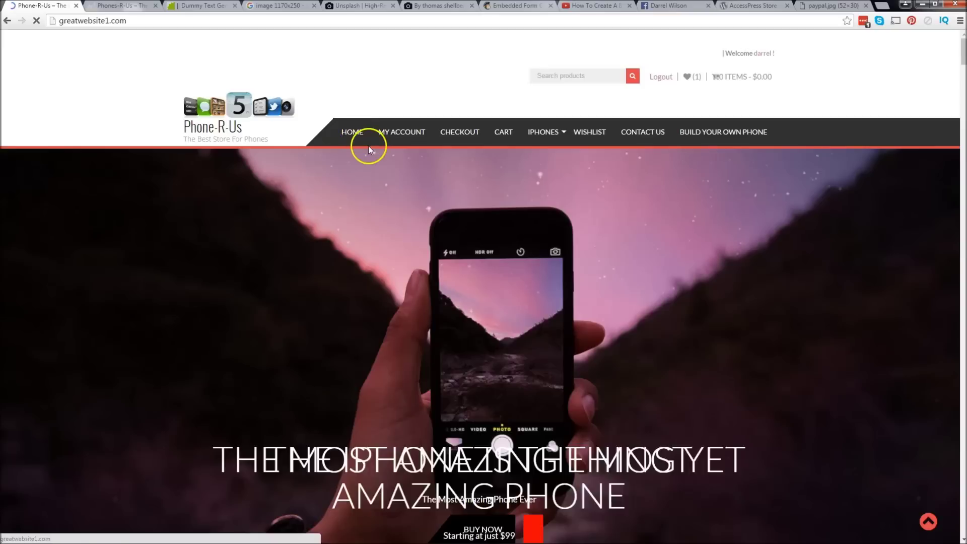
Open the IPHONES shop page, scroll through the 9 phones, then reopen the customizer.
{"action": "mouse_move", "coordinate": [542, 135]}
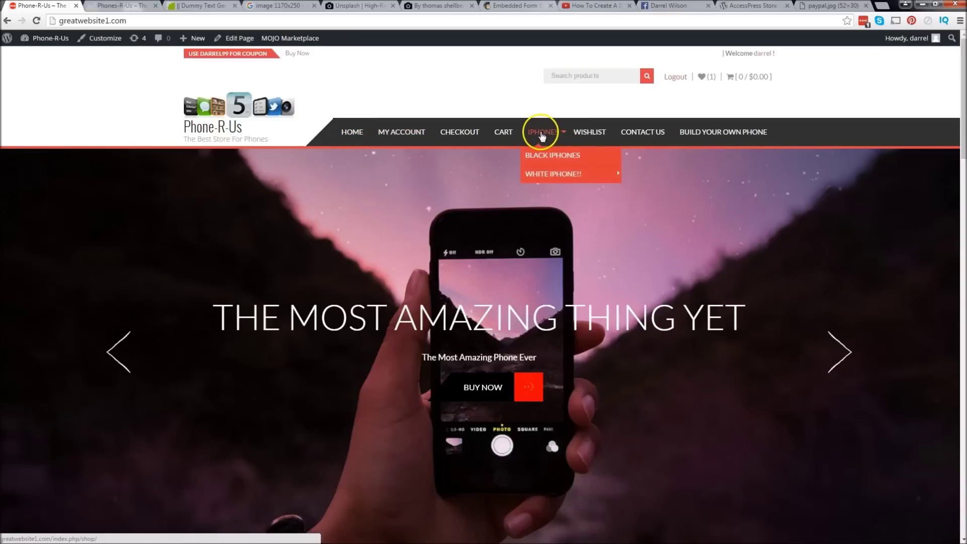
{"action": "left_click", "coordinate": [539, 132]}
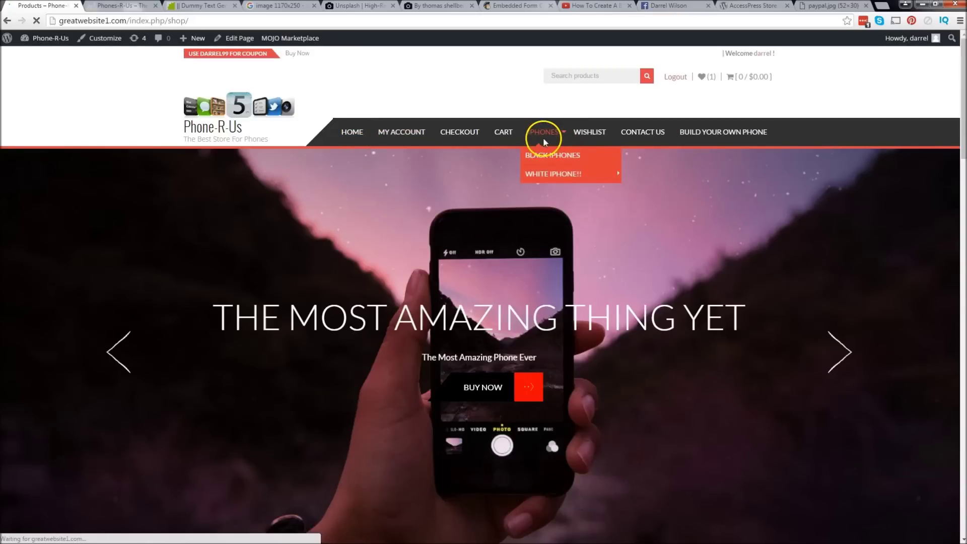
{"action": "scroll", "coordinate": [380, 267], "scroll_direction": "down", "scroll_amount": 3}
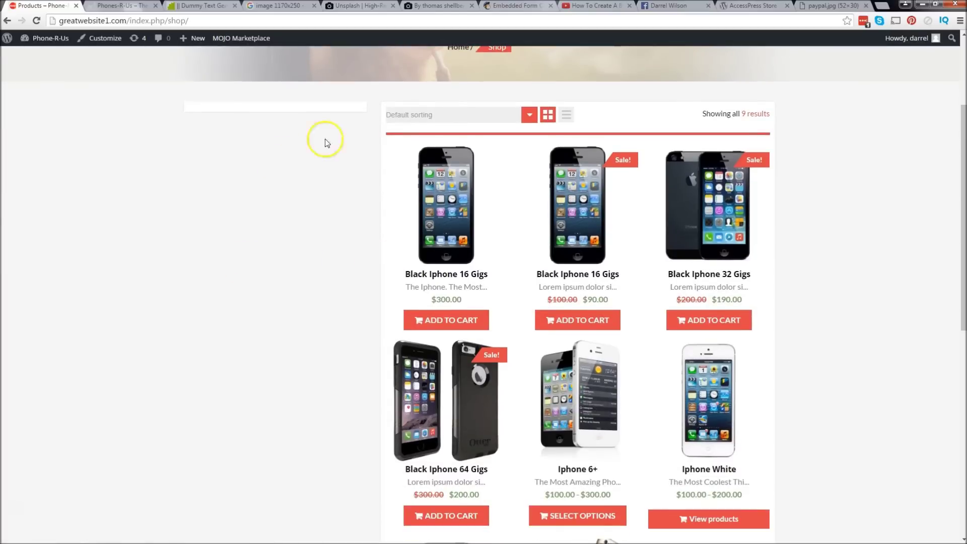
{"action": "scroll", "coordinate": [199, 291], "scroll_direction": "down", "scroll_amount": 3}
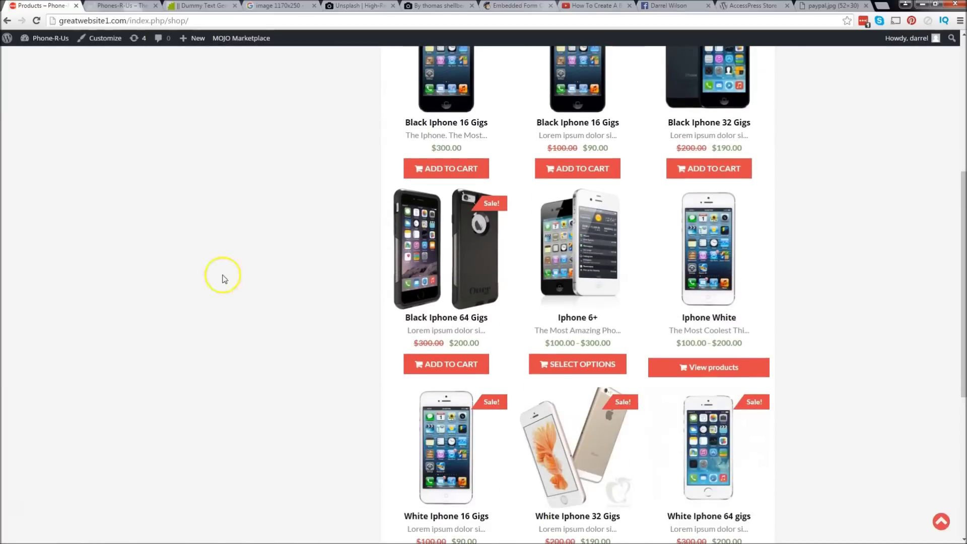
{"action": "scroll", "coordinate": [302, 280], "scroll_direction": "up", "scroll_amount": 6}
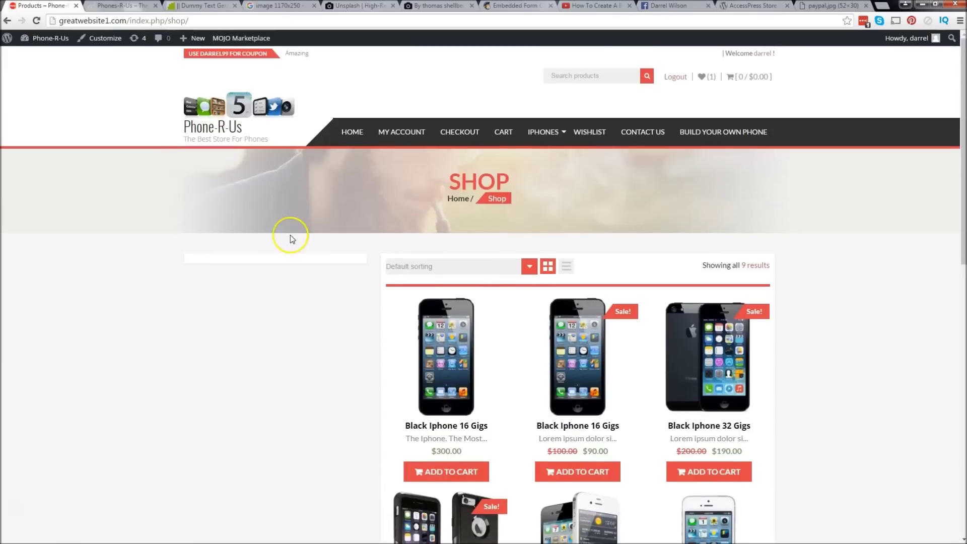
{"action": "left_click", "coordinate": [100, 39]}
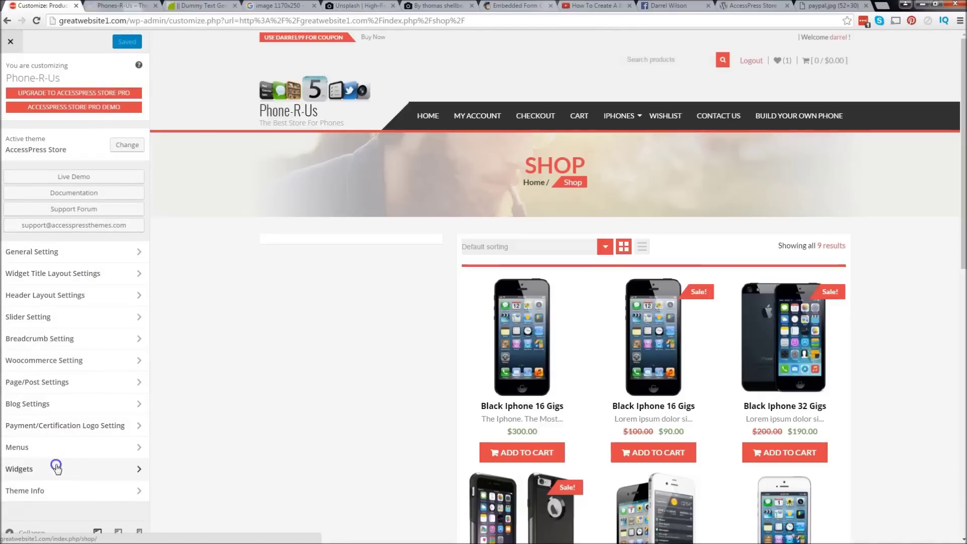
Add the WooCommerce Price Filter widget to the Shop Sidebar.
{"action": "left_click", "coordinate": [57, 468]}
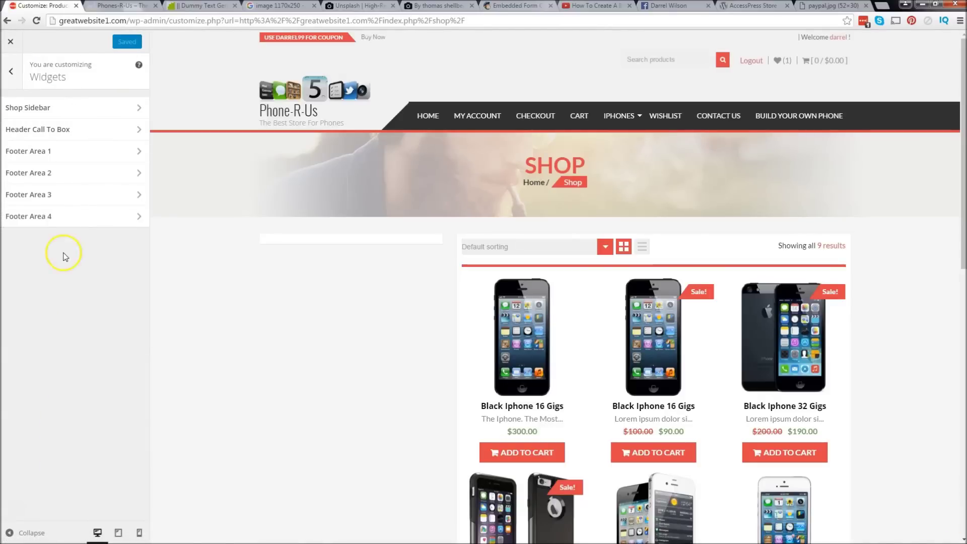
{"action": "left_click", "coordinate": [65, 108]}
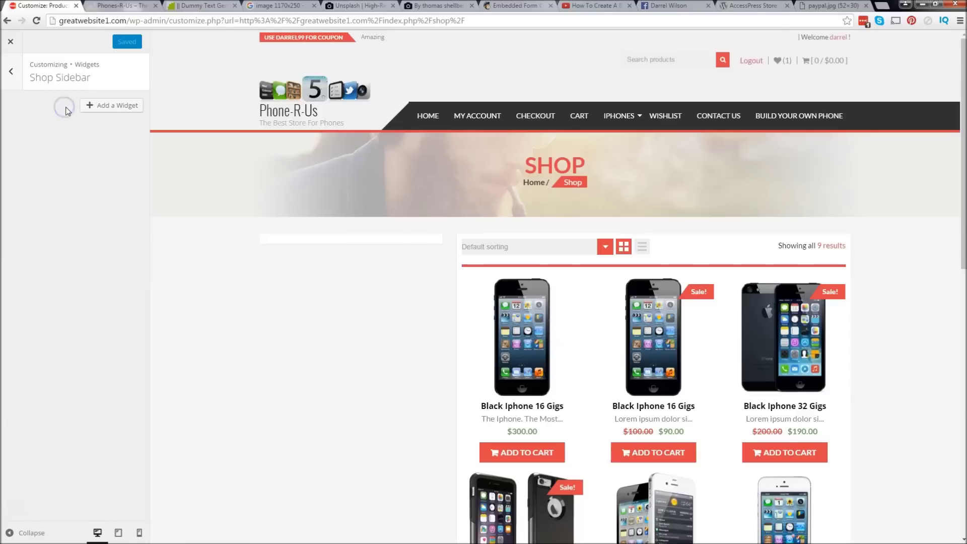
{"action": "scroll", "coordinate": [337, 347], "scroll_direction": "down", "scroll_amount": 2}
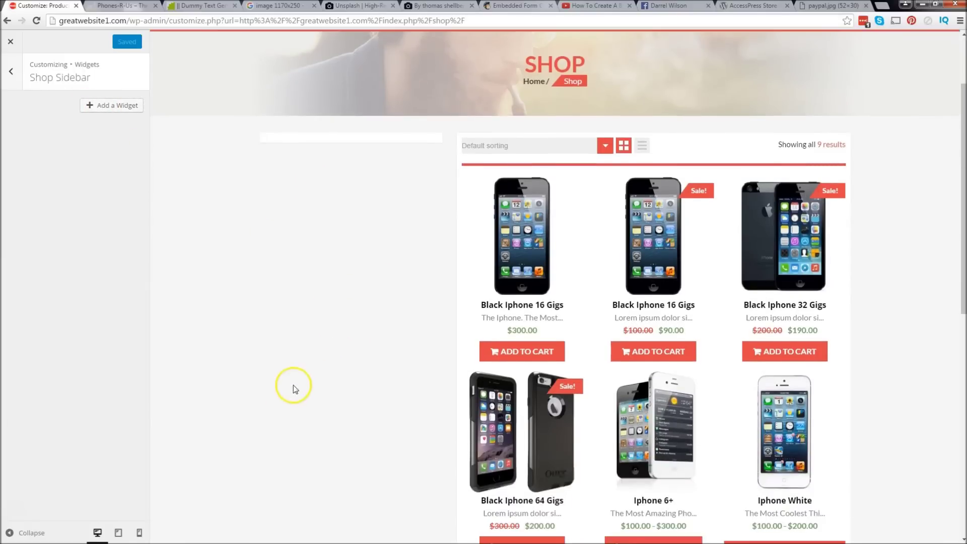
{"action": "scroll", "coordinate": [295, 388], "scroll_direction": "up", "scroll_amount": 2}
{"action": "left_click", "coordinate": [112, 106]}
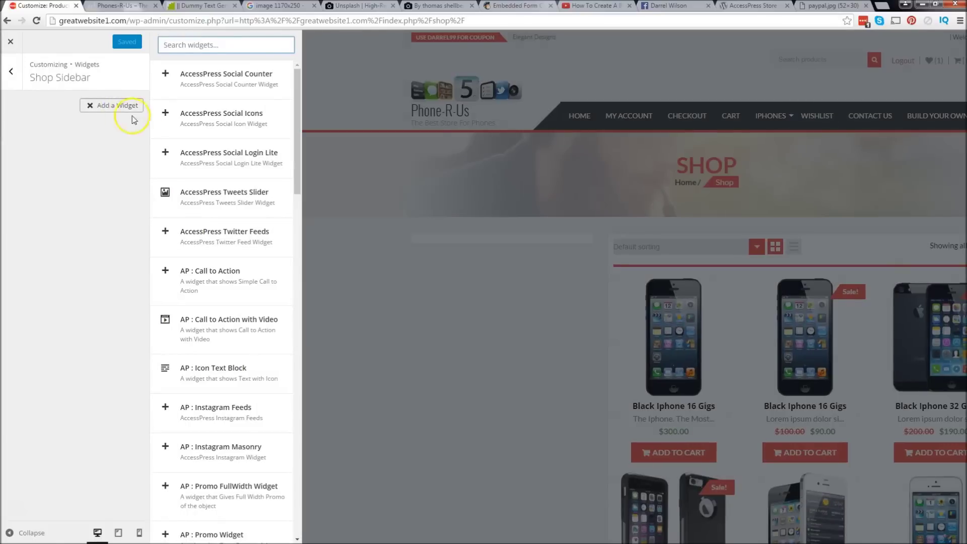
{"action": "left_click_drag", "start_coordinate": [300, 136], "coordinate": [297, 448]}
{"action": "left_click", "coordinate": [218, 323]}
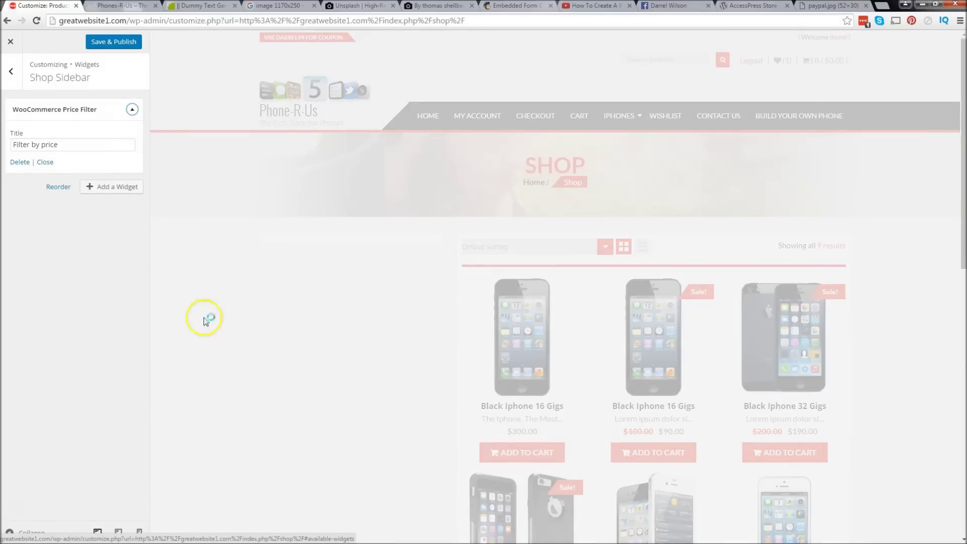
Add the Product Search and Top Rated Products widgets to the Shop Sidebar.
{"action": "scroll", "coordinate": [298, 337], "scroll_direction": "down", "scroll_amount": 2}
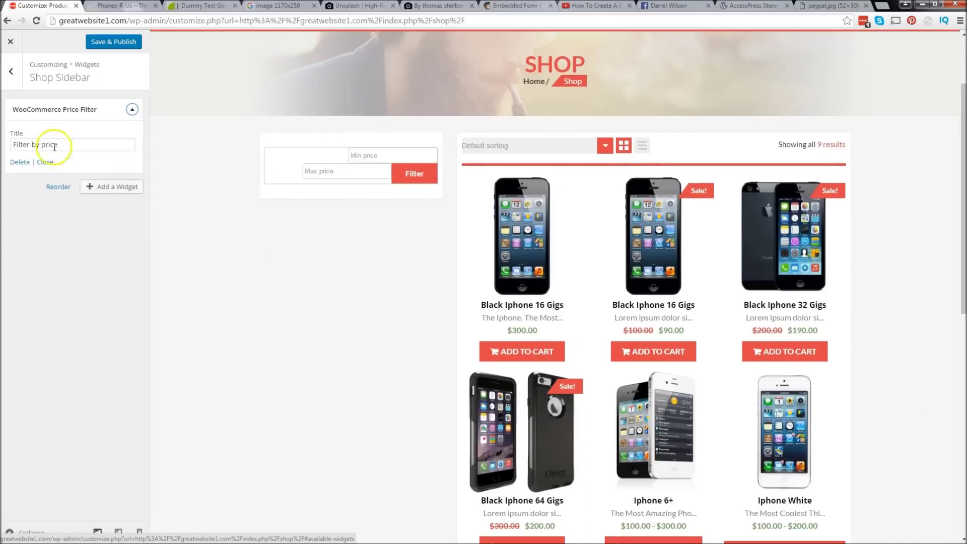
{"action": "left_click", "coordinate": [125, 190]}
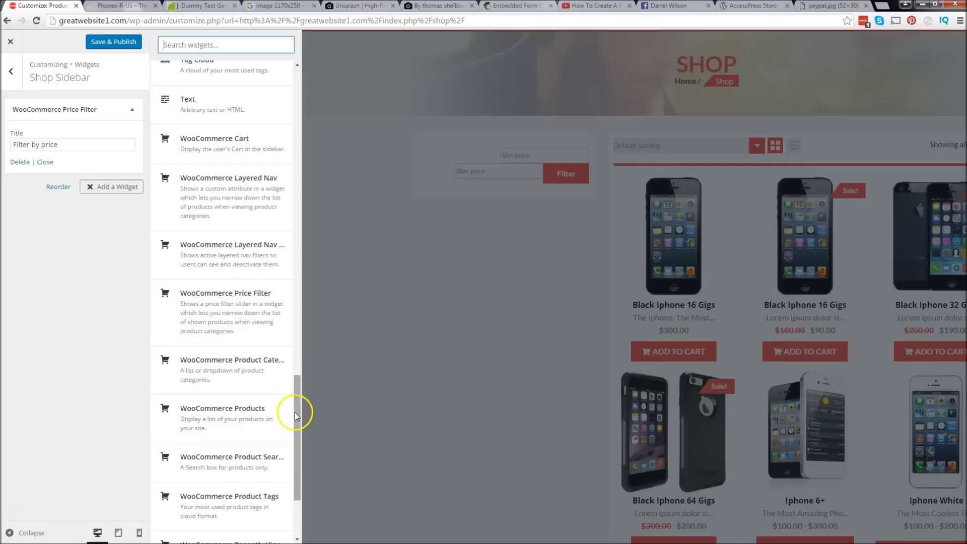
{"action": "left_click_drag", "start_coordinate": [300, 436], "coordinate": [299, 464]}
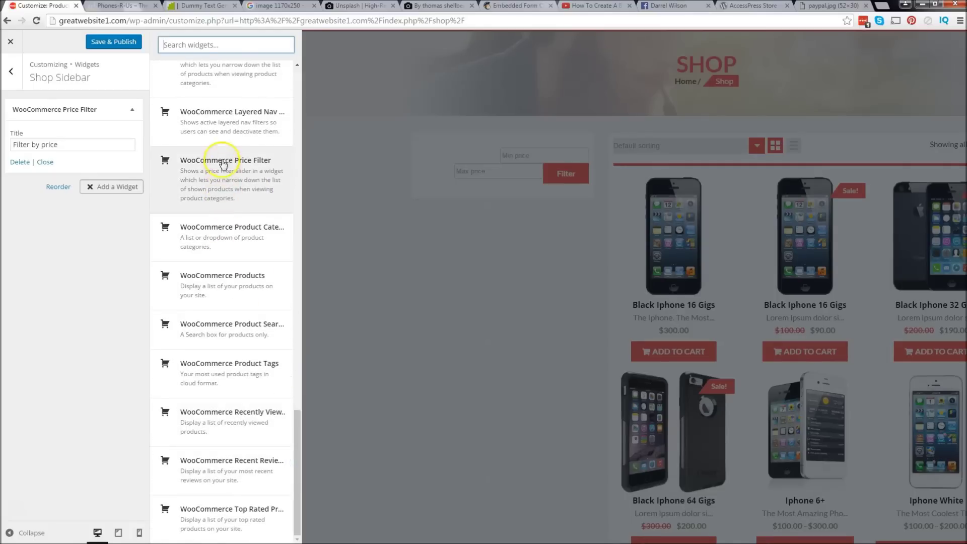
{"action": "left_click", "coordinate": [230, 327]}
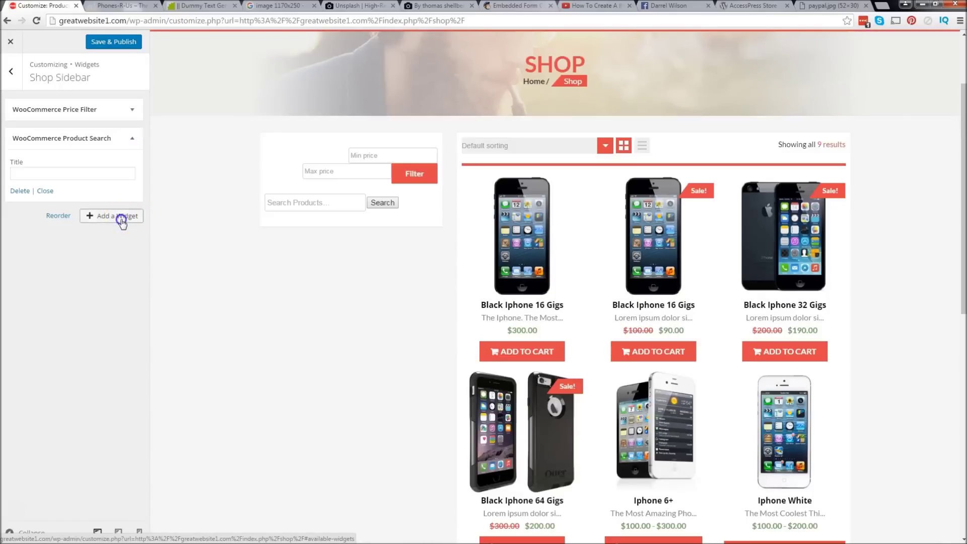
{"action": "left_click", "coordinate": [121, 220]}
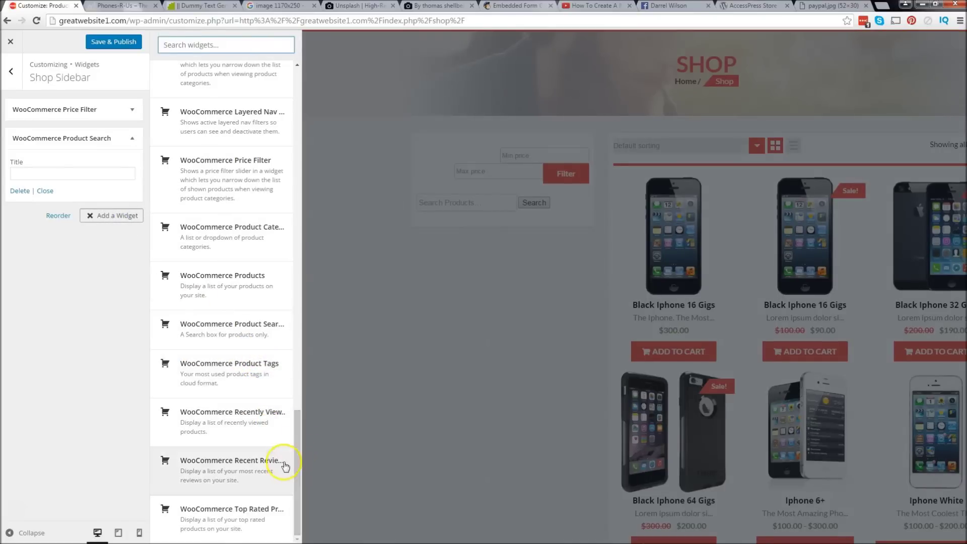
{"action": "left_click", "coordinate": [267, 503]}
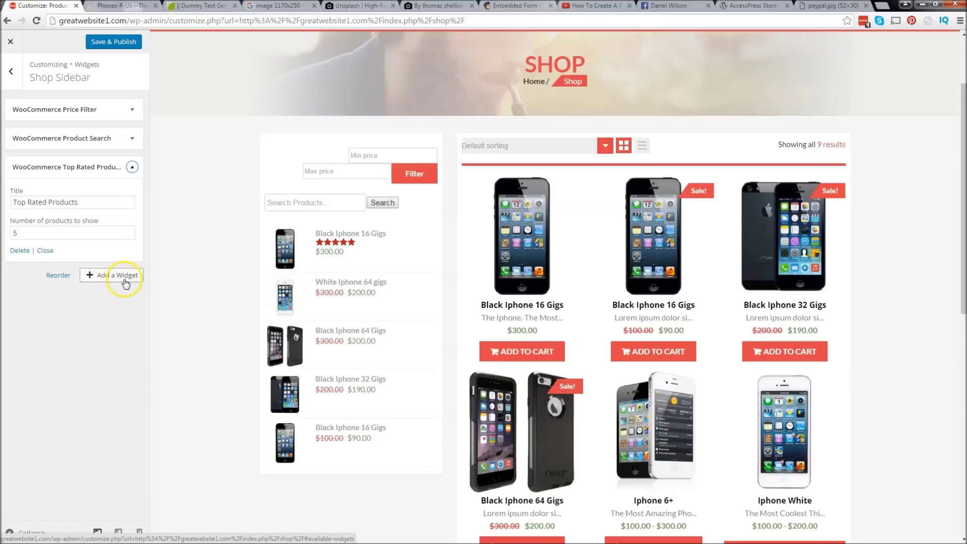
Add the WooCommerce Cart widget and Save & Publish the sidebar.
{"action": "left_click", "coordinate": [125, 283]}
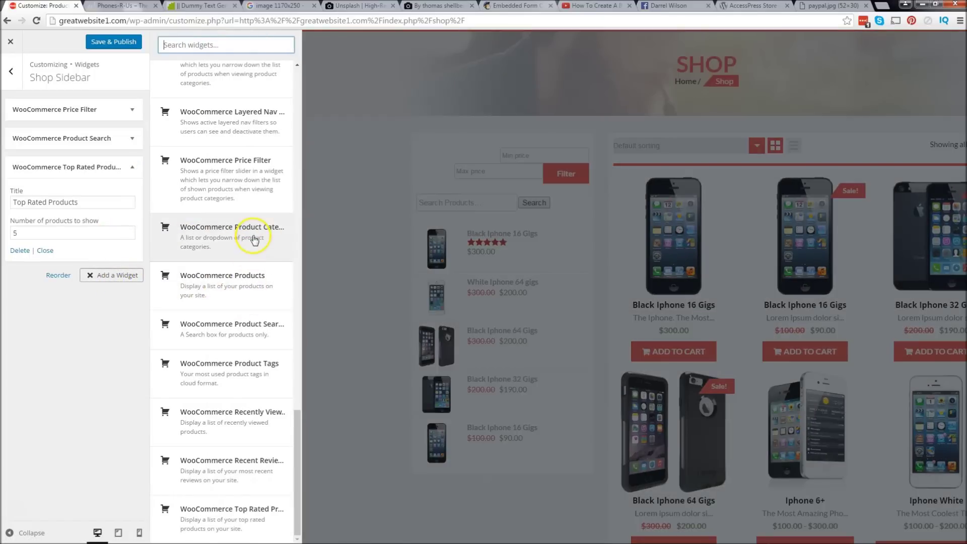
{"action": "scroll", "coordinate": [254, 239], "scroll_direction": "up", "scroll_amount": 5}
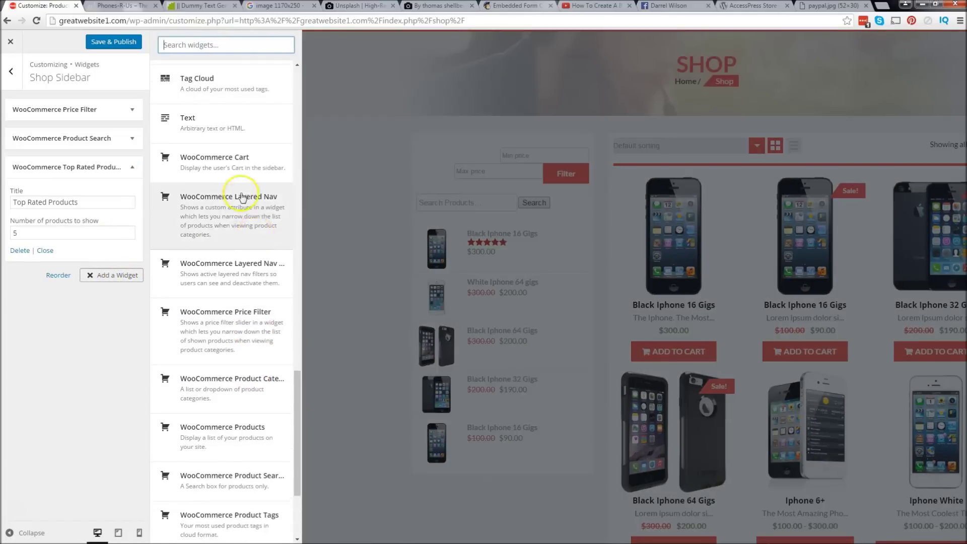
{"action": "left_click", "coordinate": [235, 166]}
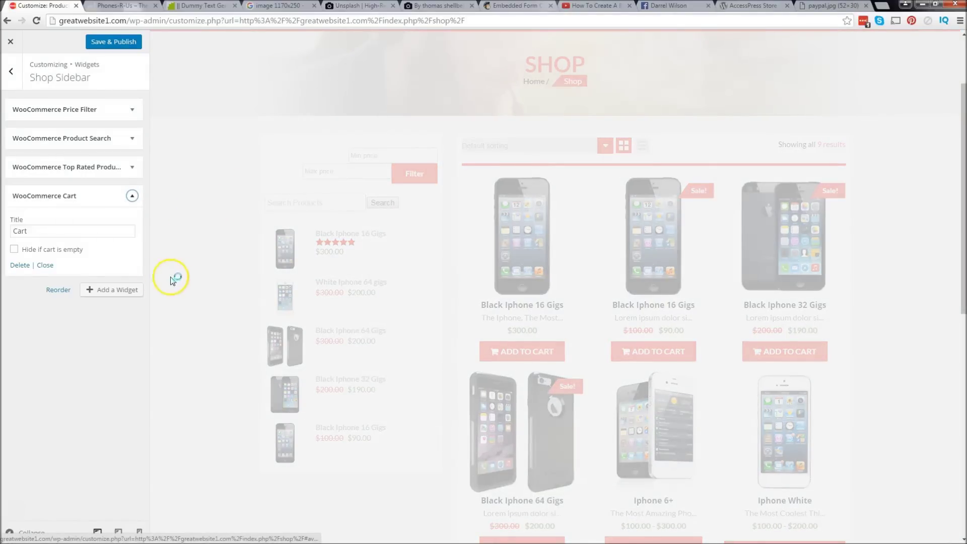
{"action": "scroll", "coordinate": [242, 339], "scroll_direction": "down", "scroll_amount": 4}
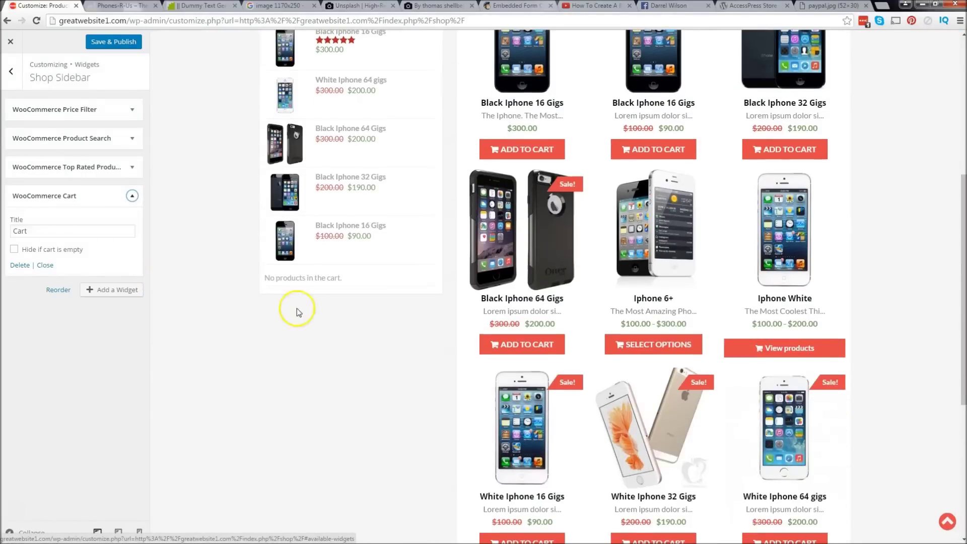
{"action": "scroll", "coordinate": [325, 275], "scroll_direction": "down", "scroll_amount": 3}
{"action": "scroll", "coordinate": [313, 349], "scroll_direction": "up", "scroll_amount": 7}
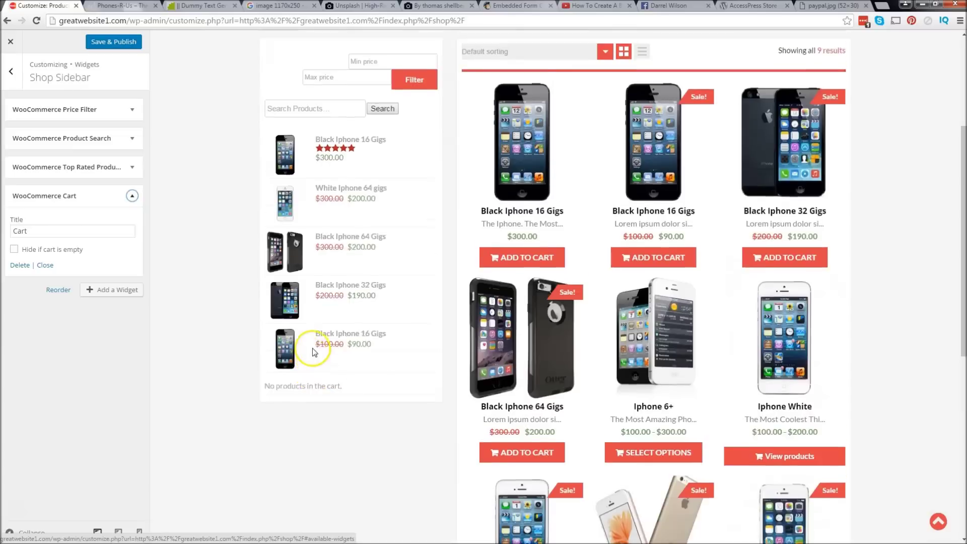
{"action": "left_click", "coordinate": [105, 40]}
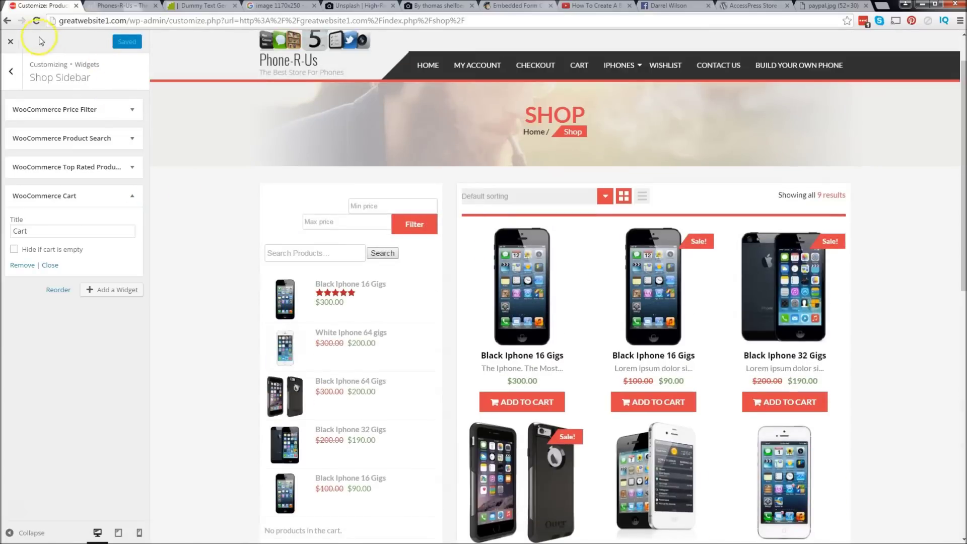
Leave the customizer and scroll through the live shop page.
{"action": "left_click", "coordinate": [11, 41]}
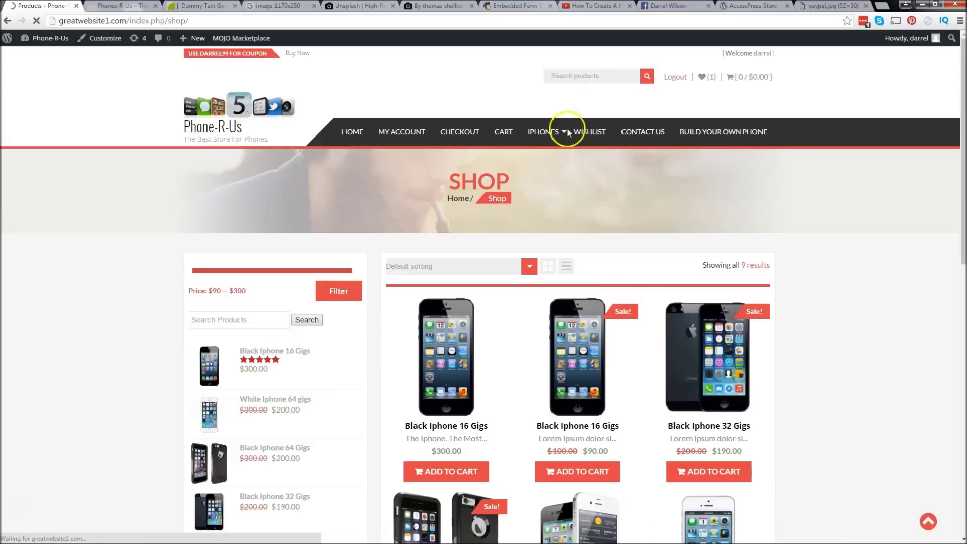
{"action": "mouse_move", "coordinate": [431, 325]}
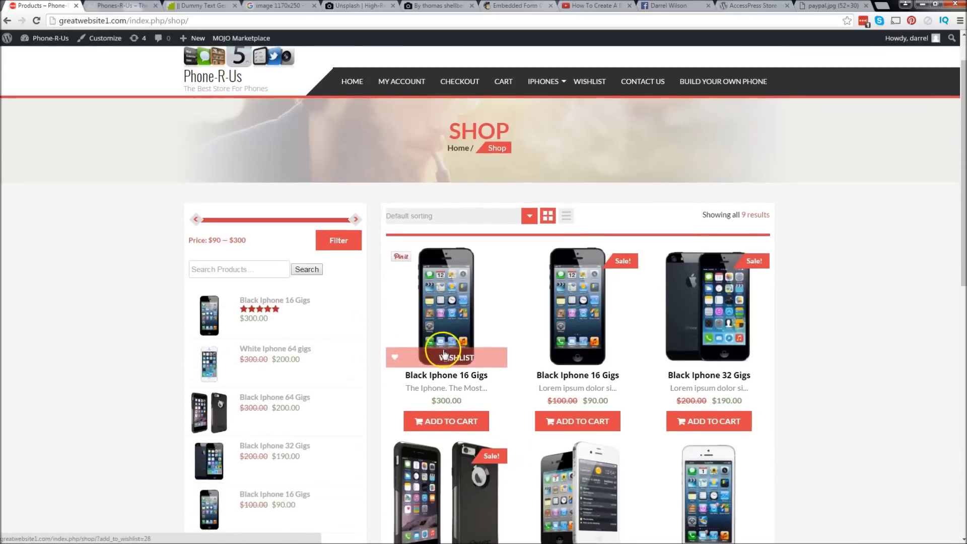
{"action": "left_click_drag", "start_coordinate": [963, 147], "coordinate": [961, 150]}
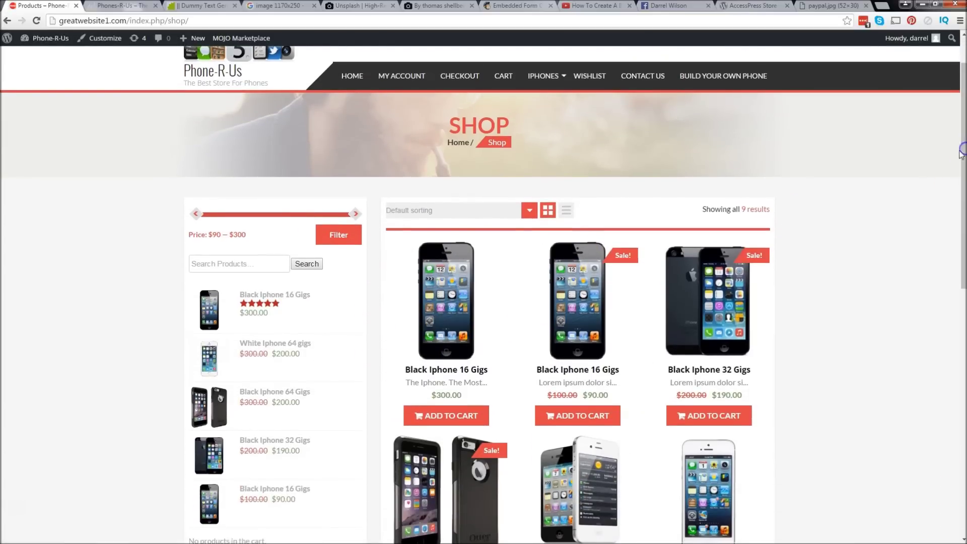
{"action": "left_click_drag", "start_coordinate": [355, 213], "coordinate": [378, 216]}
{"action": "scroll", "coordinate": [327, 201], "scroll_direction": "down", "scroll_amount": 2}
{"action": "scroll", "coordinate": [281, 194], "scroll_direction": "down", "scroll_amount": 2}
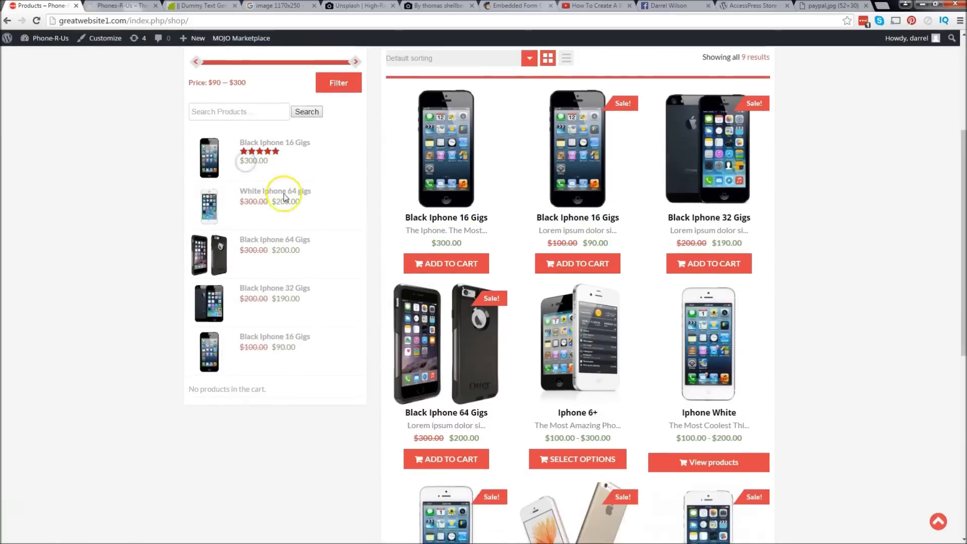
{"action": "scroll", "coordinate": [308, 297], "scroll_direction": "up", "scroll_amount": 1}
{"action": "scroll", "coordinate": [302, 333], "scroll_direction": "down", "scroll_amount": 1}
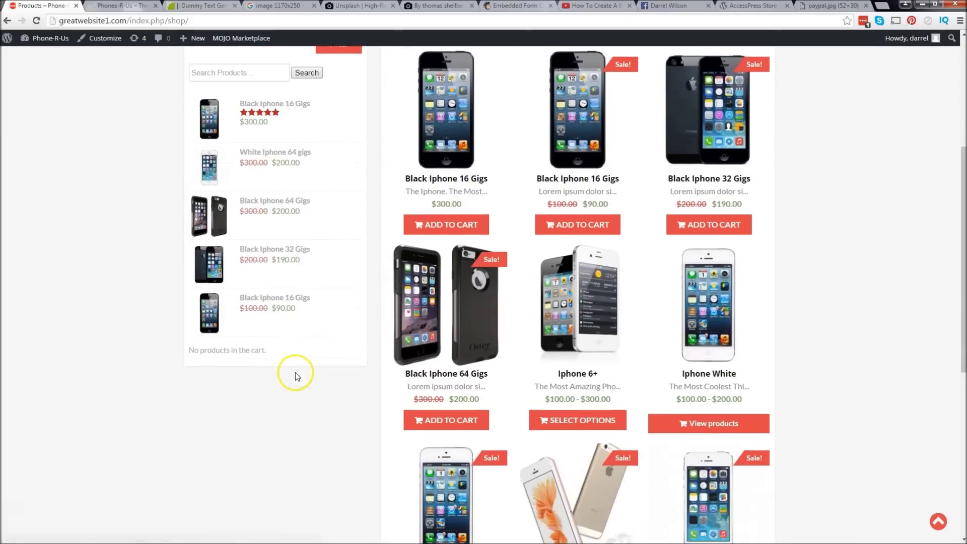
Add the Black Iphone 16 Gigs, Black Iphone 64 Gigs and Iphone 6+ to the cart.
{"action": "left_click_drag", "start_coordinate": [283, 347], "coordinate": [180, 339]}
{"action": "scroll", "coordinate": [79, 325], "scroll_direction": "up", "scroll_amount": 2}
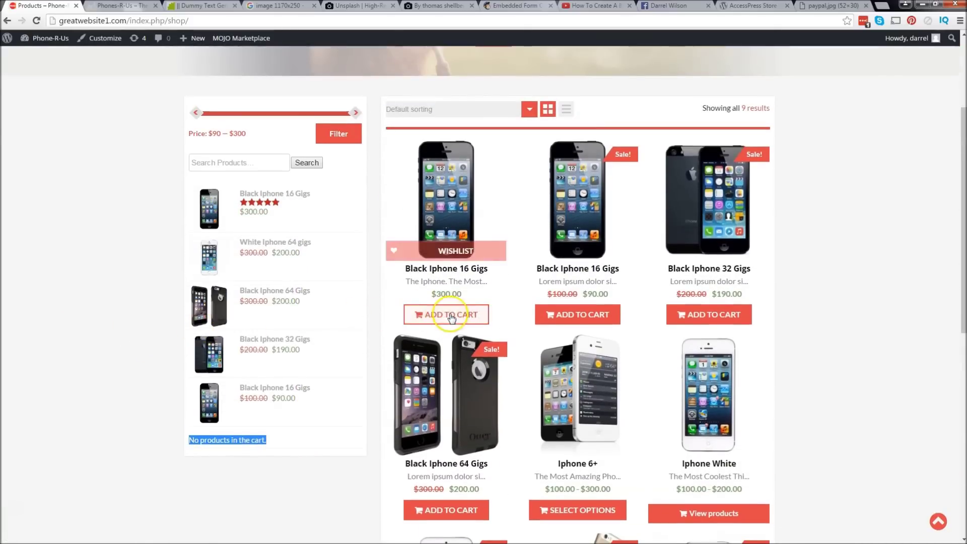
{"action": "left_click", "coordinate": [444, 315]}
{"action": "scroll", "coordinate": [302, 322], "scroll_direction": "down", "scroll_amount": 4}
{"action": "left_click", "coordinate": [418, 316]}
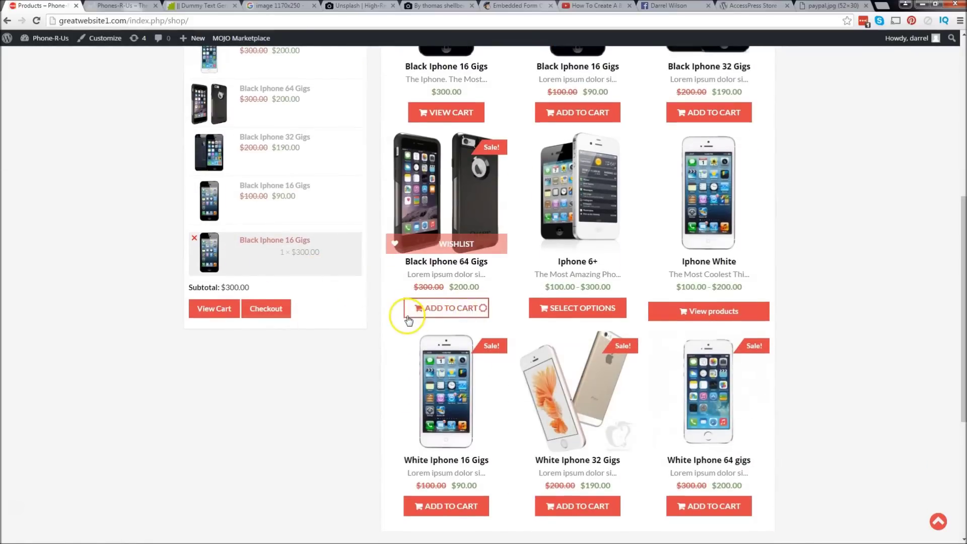
{"action": "left_click", "coordinate": [574, 309]}
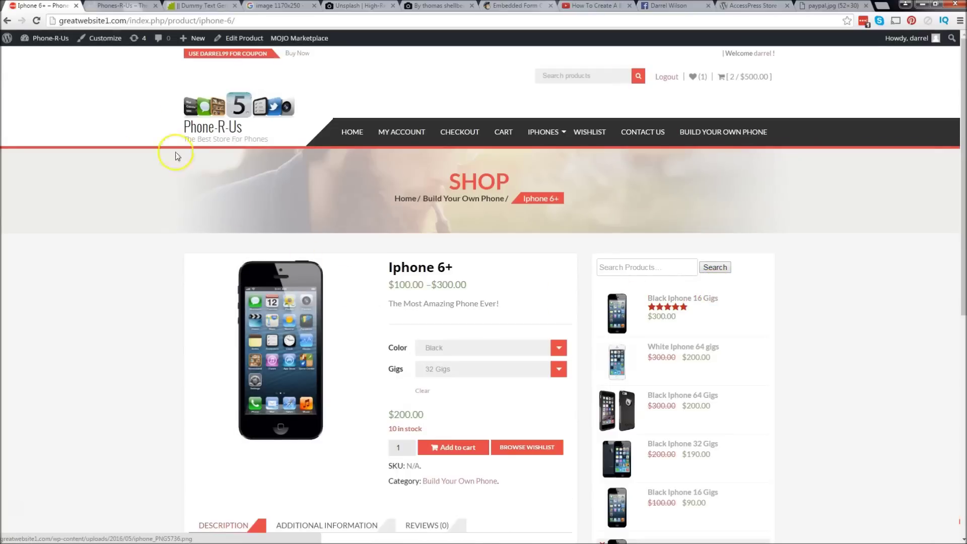
{"action": "scroll", "coordinate": [439, 403], "scroll_direction": "down", "scroll_amount": 2}
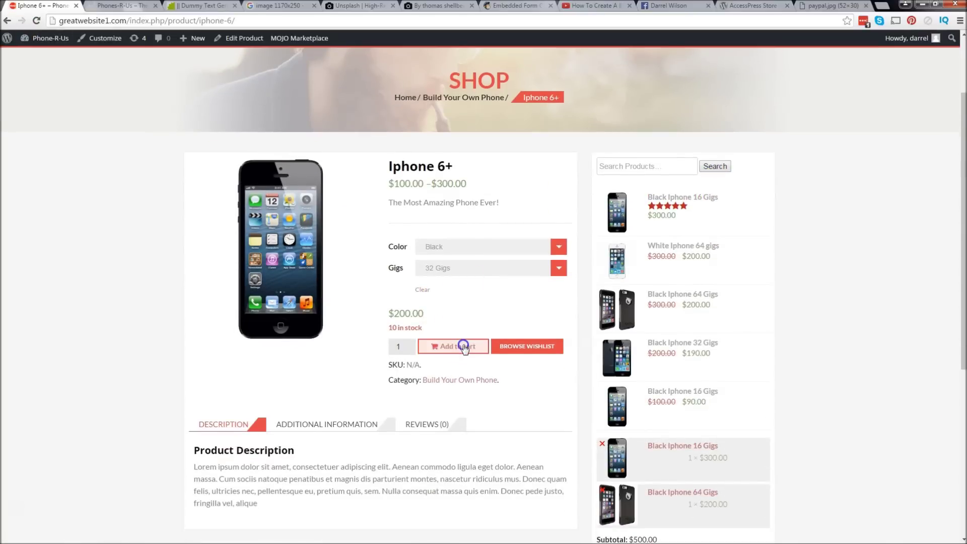
{"action": "left_click", "coordinate": [463, 346]}
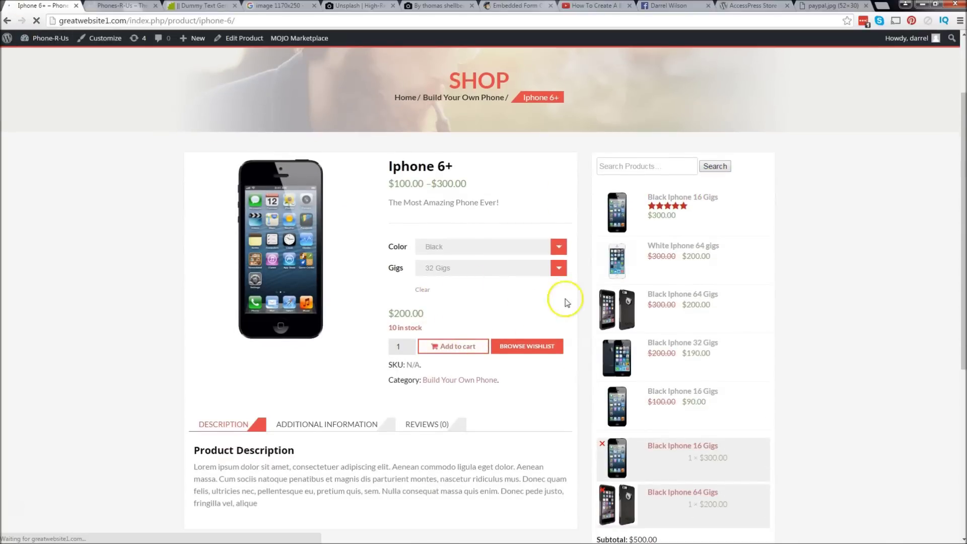
Scroll through the product grid and footer, back to the top, and reopen the customizer.
{"action": "scroll", "coordinate": [567, 296], "scroll_direction": "down", "scroll_amount": 3}
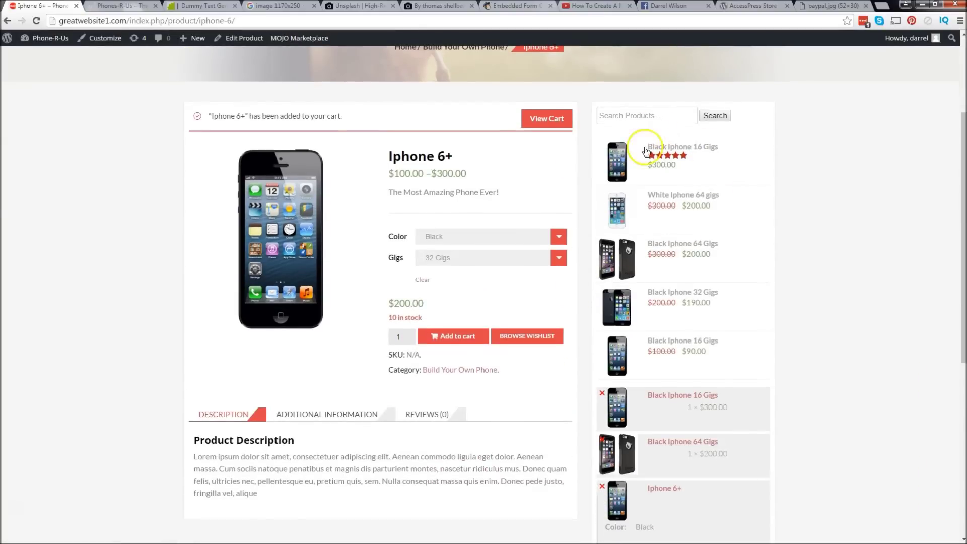
{"action": "scroll", "coordinate": [700, 312], "scroll_direction": "down", "scroll_amount": 2}
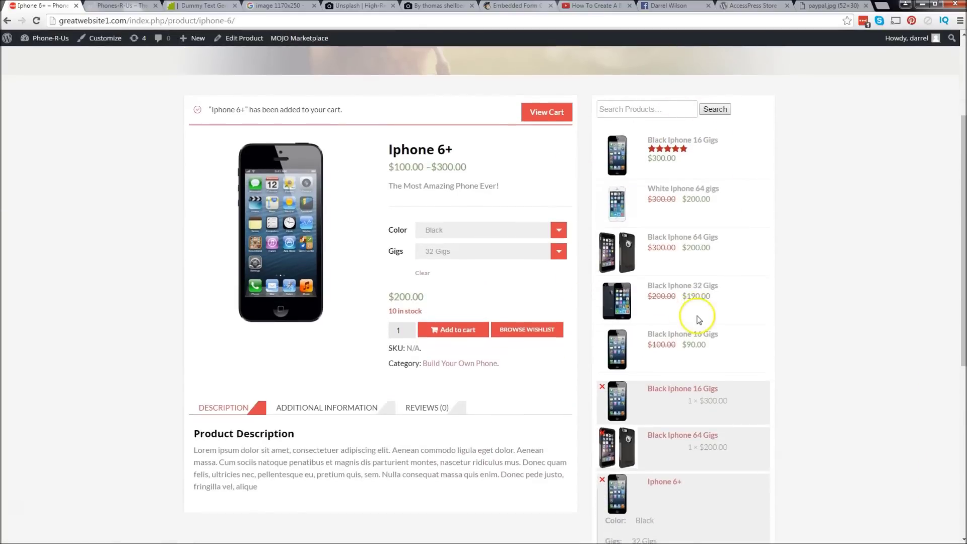
{"action": "scroll", "coordinate": [670, 445], "scroll_direction": "down", "scroll_amount": 1}
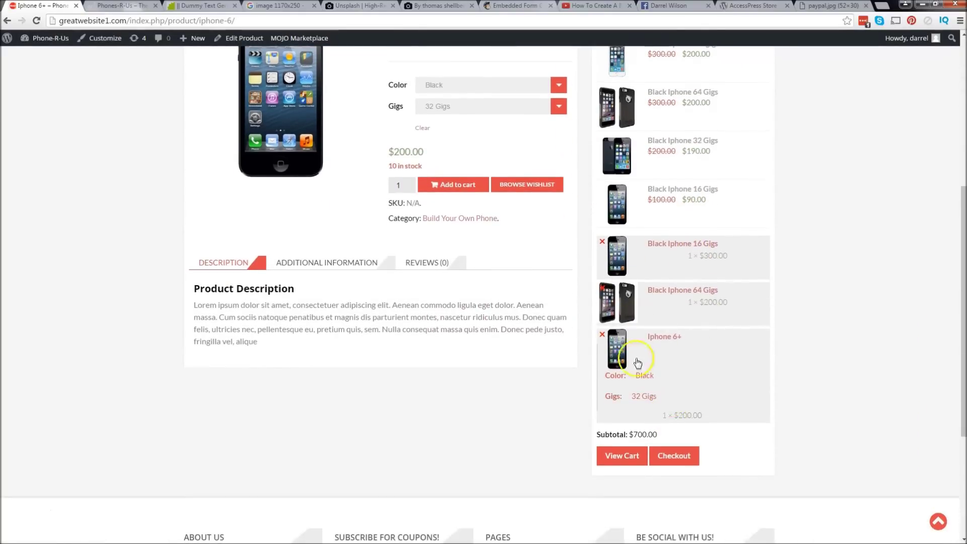
{"action": "scroll", "coordinate": [668, 341], "scroll_direction": "up", "scroll_amount": 6}
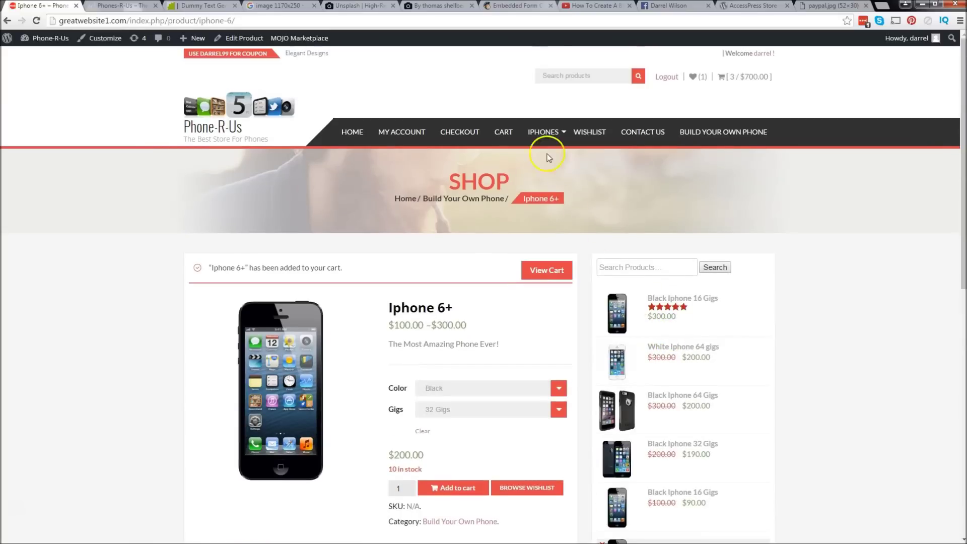
{"action": "mouse_move", "coordinate": [542, 137]}
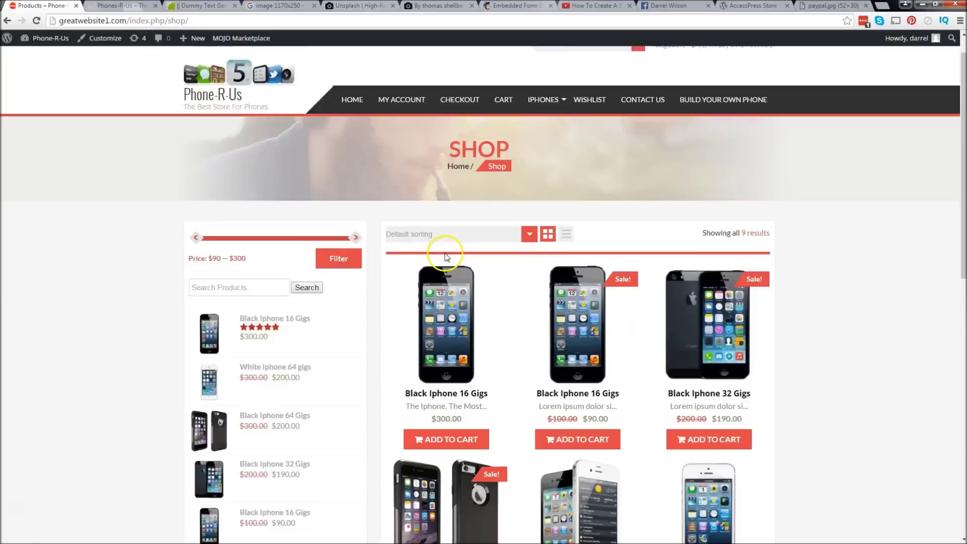
{"action": "scroll", "coordinate": [633, 233], "scroll_direction": "down", "scroll_amount": 4}
{"action": "left_click_drag", "start_coordinate": [959, 187], "coordinate": [963, 93]}
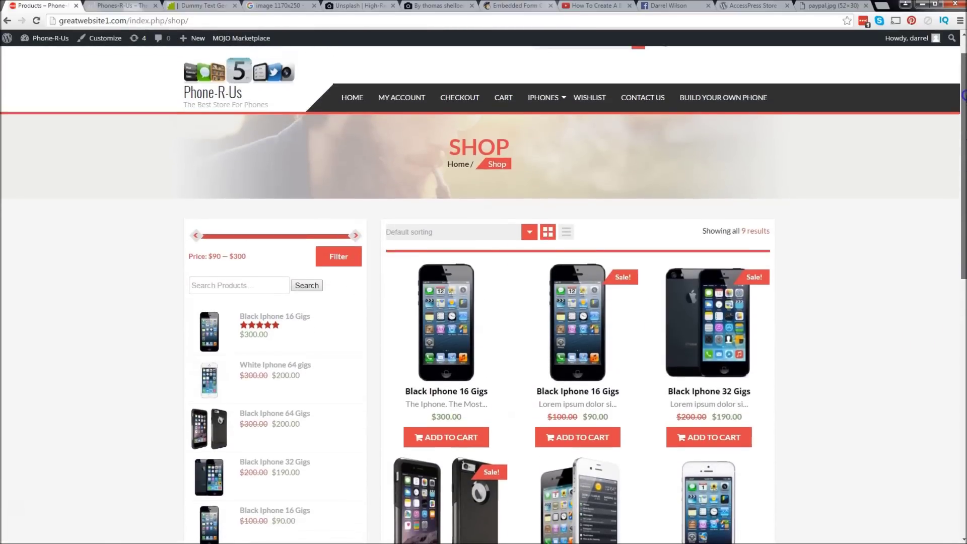
{"action": "scroll", "coordinate": [443, 160], "scroll_direction": "up", "scroll_amount": 1}
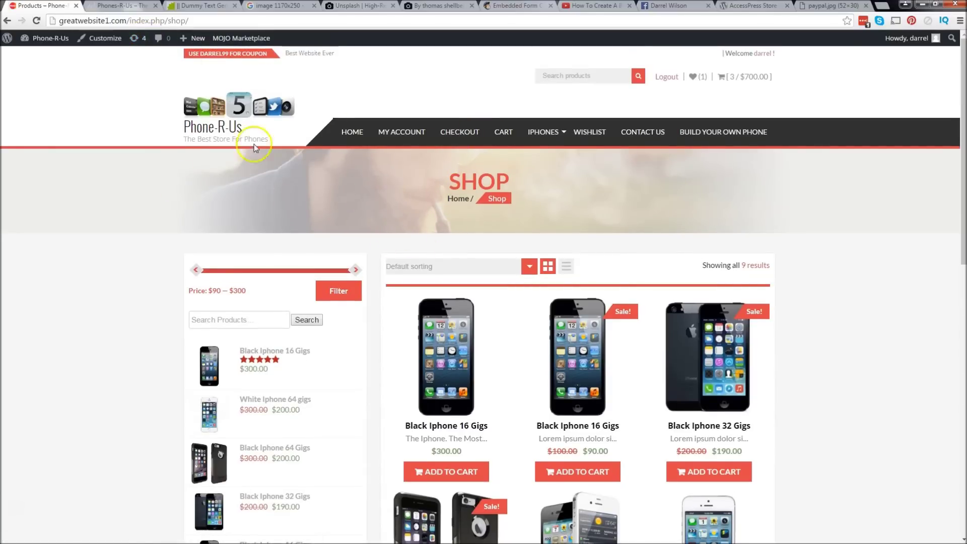
{"action": "left_click", "coordinate": [115, 42]}
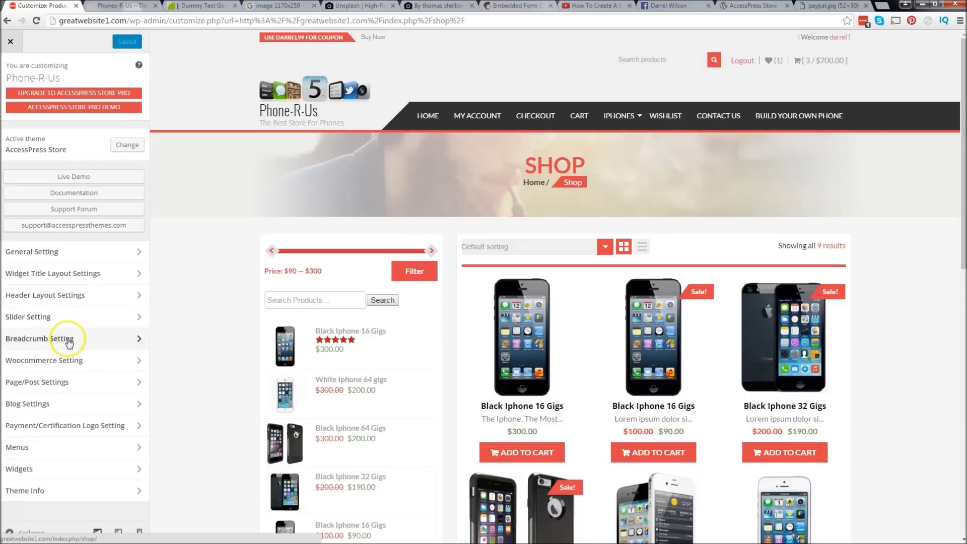
Open Breadcrumb Setting > WooCommerce Archive Page and leave ENABLE switched on.
{"action": "left_click", "coordinate": [68, 340]}
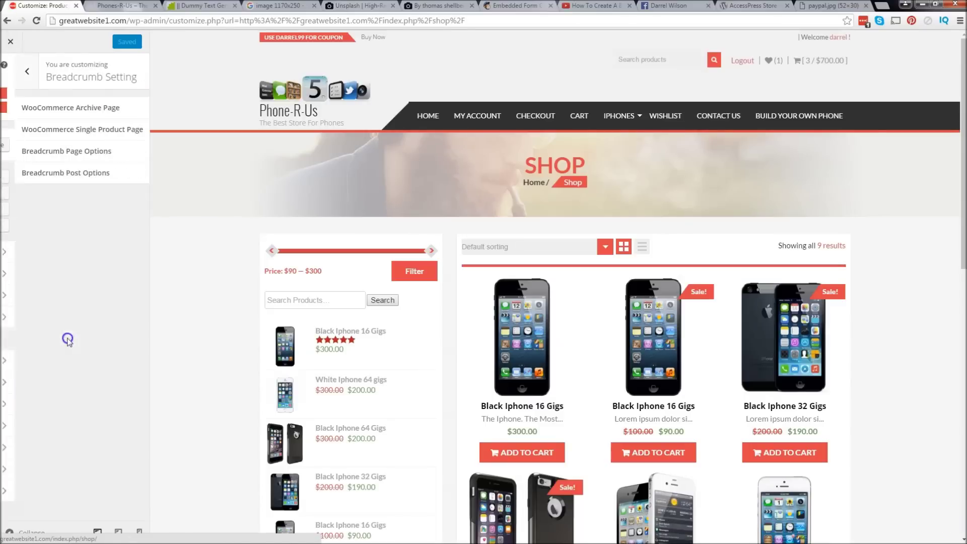
{"action": "left_click", "coordinate": [66, 109]}
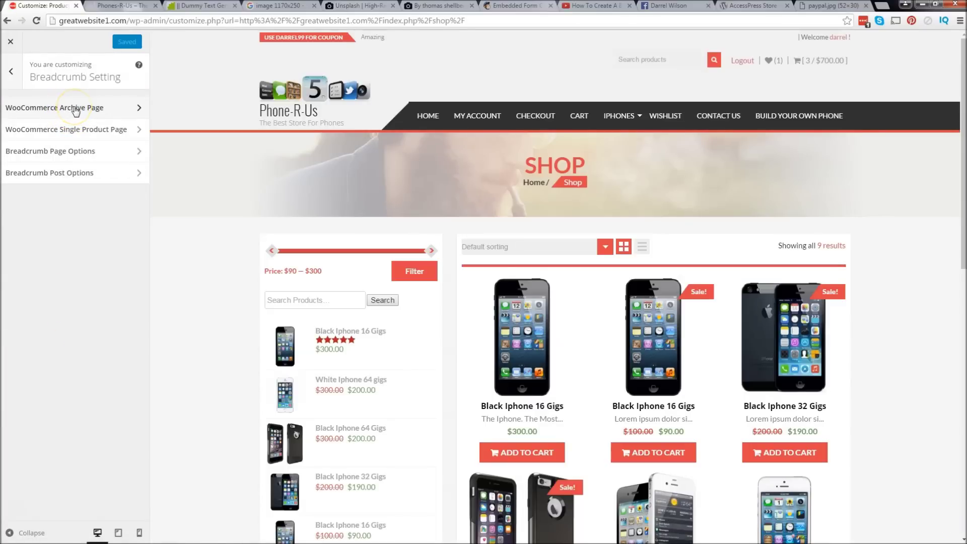
{"action": "left_click", "coordinate": [84, 114]}
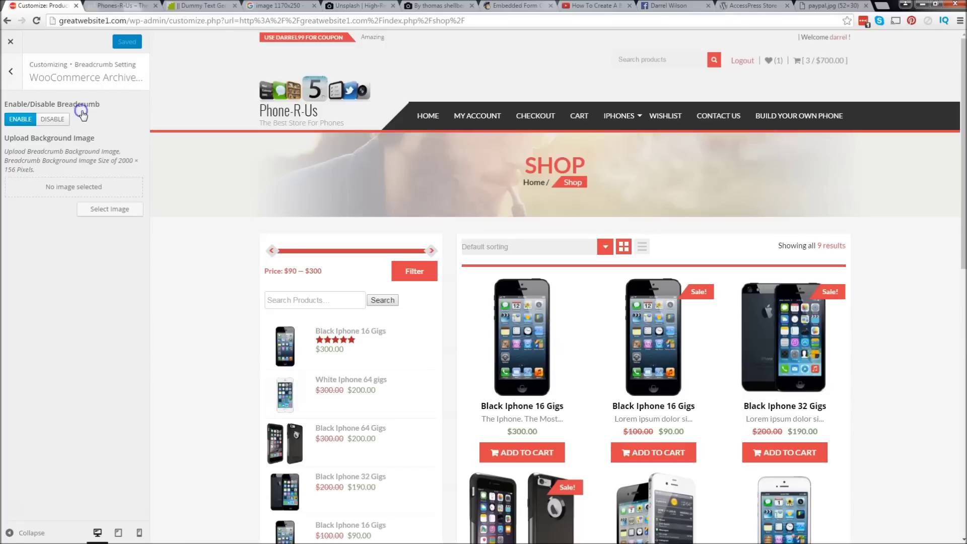
{"action": "left_click", "coordinate": [19, 121]}
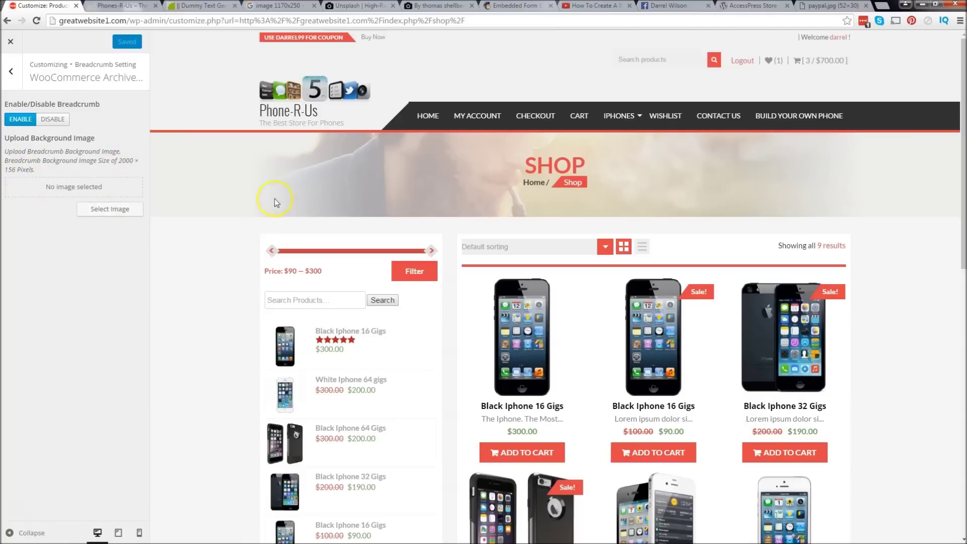
Google '2000x150 images' in a spare browser tab.
{"action": "left_click", "coordinate": [791, 6]}
{"action": "left_click", "coordinate": [685, 21]}
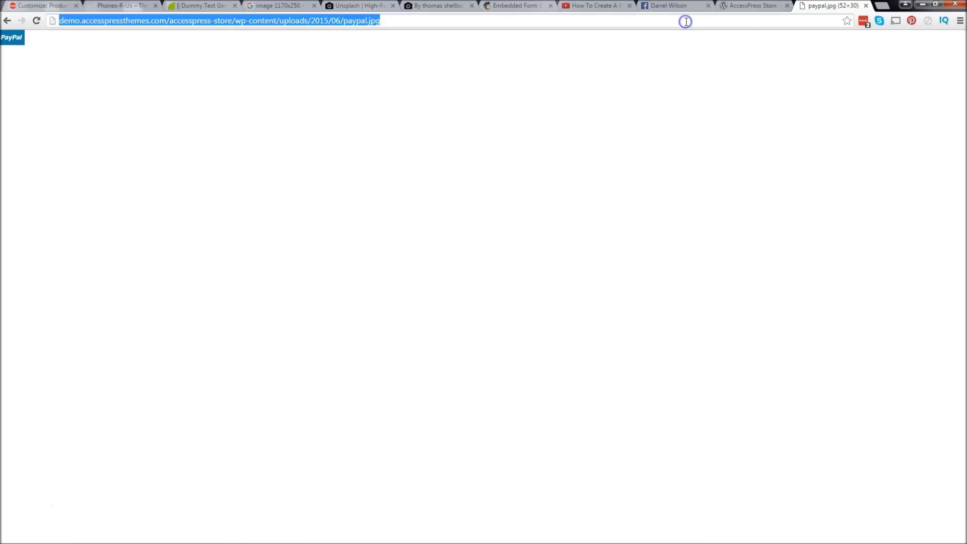
{"action": "type", "text": "goo"}
{"action": "key", "text": "Return"}
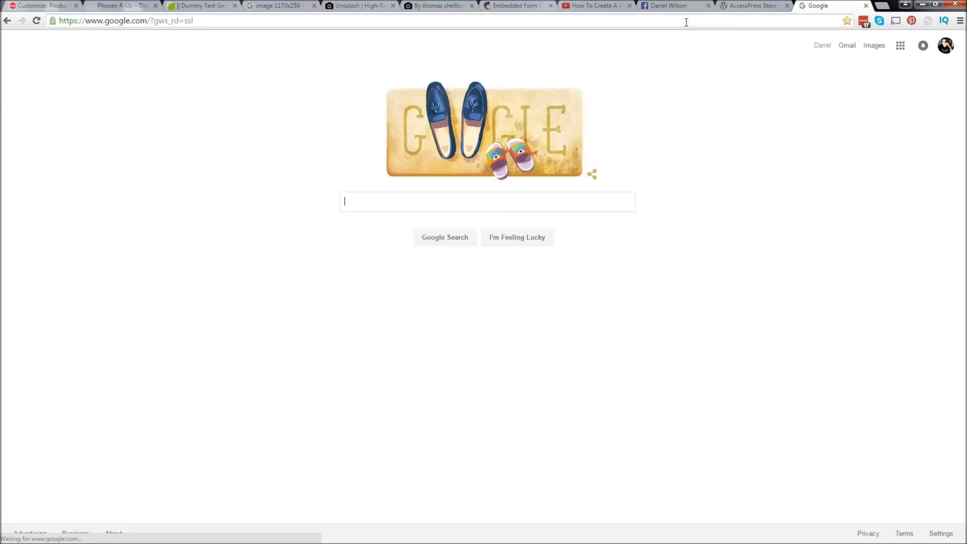
{"action": "type", "text": "2000x"}
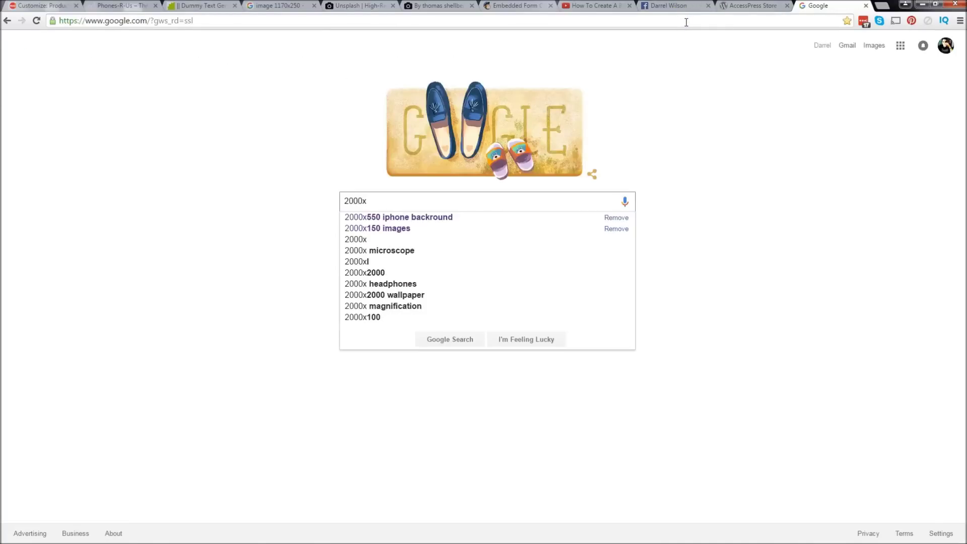
{"action": "type", "text": "15"}
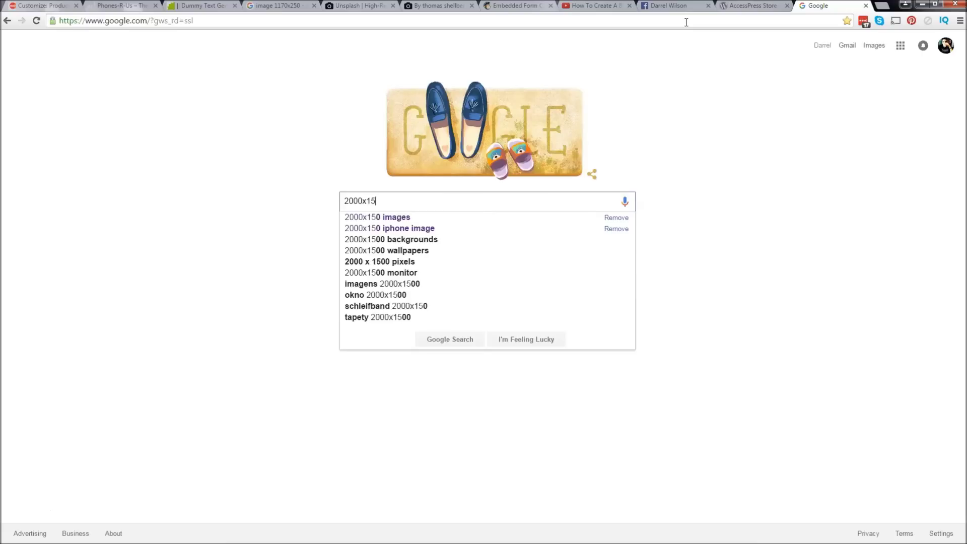
{"action": "type", "text": "0 images"}
{"action": "key", "text": "Return"}
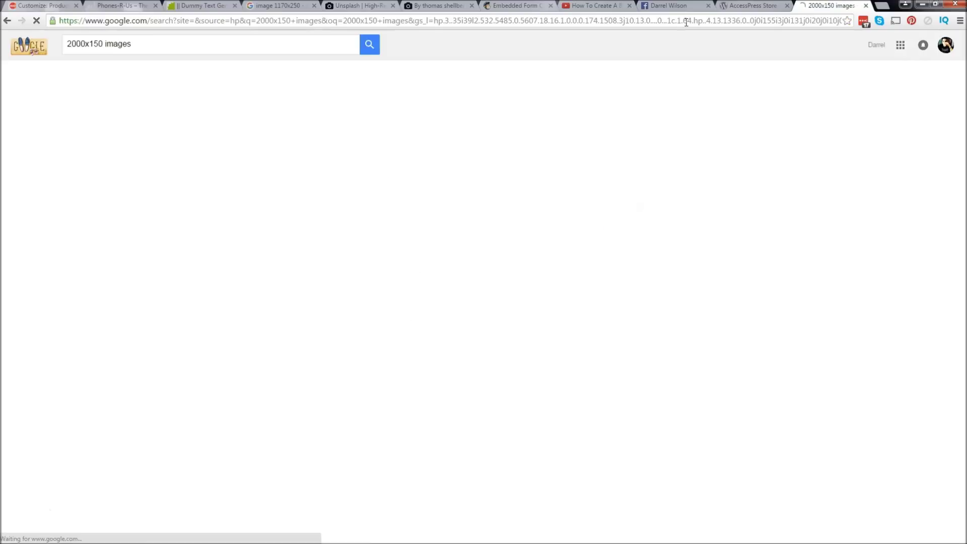
Preview the wide city-skyline banner in Images results, then return to the customizer.
{"action": "left_click", "coordinate": [92, 42]}
{"action": "left_click", "coordinate": [112, 82]}
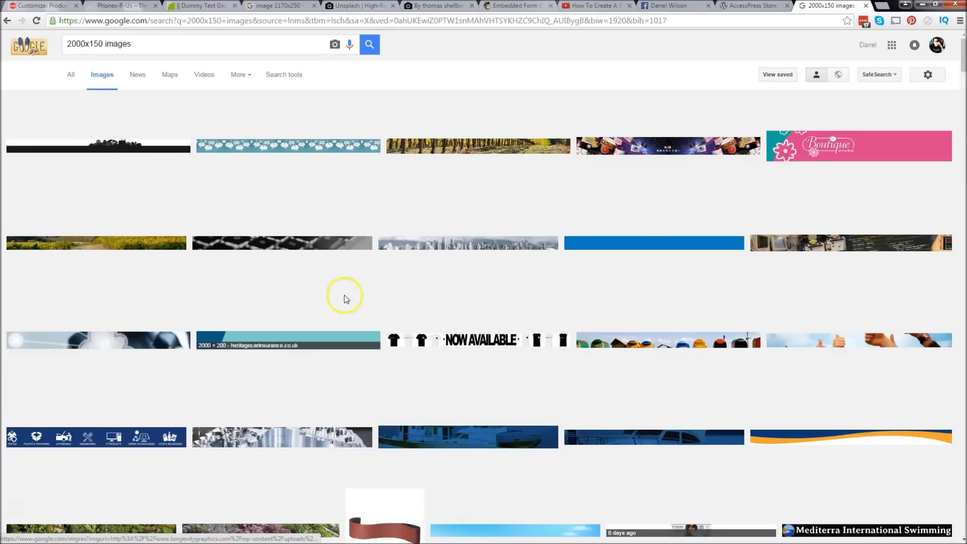
{"action": "left_click", "coordinate": [465, 241]}
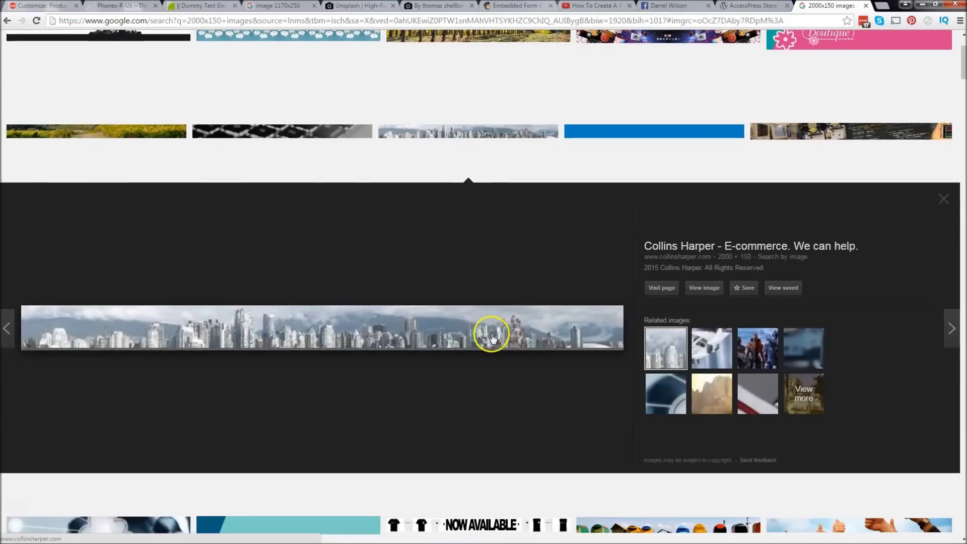
{"action": "scroll", "coordinate": [389, 173], "scroll_direction": "up", "scroll_amount": 2}
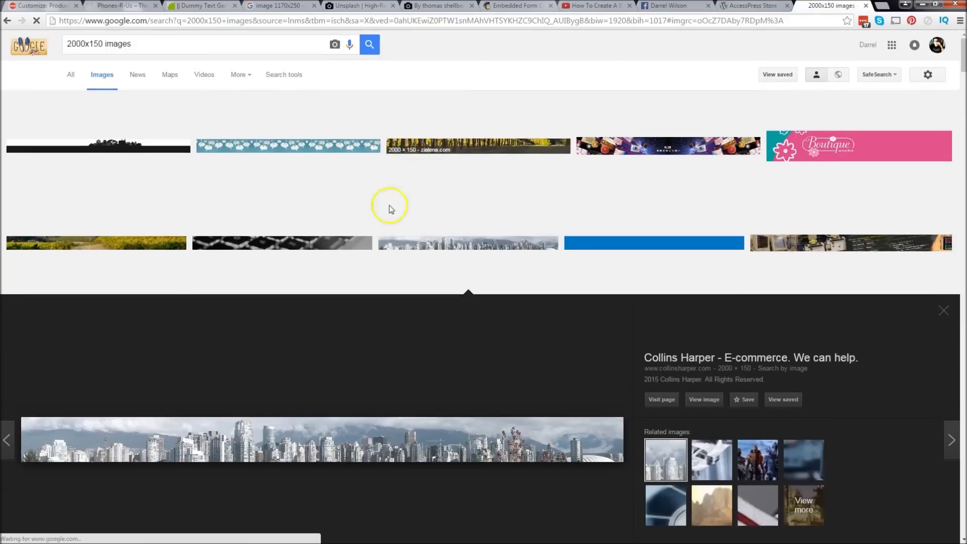
{"action": "scroll", "coordinate": [453, 199], "scroll_direction": "down", "scroll_amount": 6}
{"action": "scroll", "coordinate": [328, 384], "scroll_direction": "up", "scroll_amount": 6}
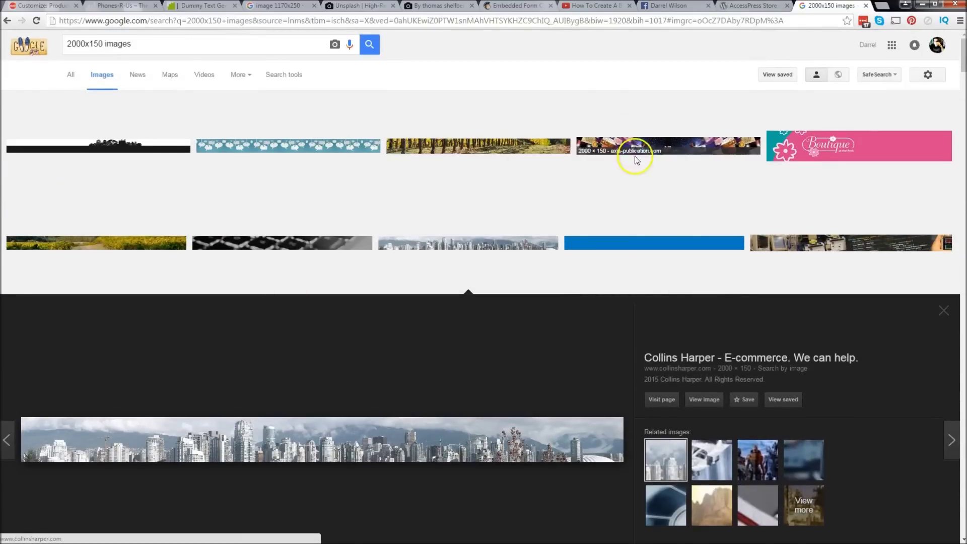
{"action": "left_click", "coordinate": [42, 6]}
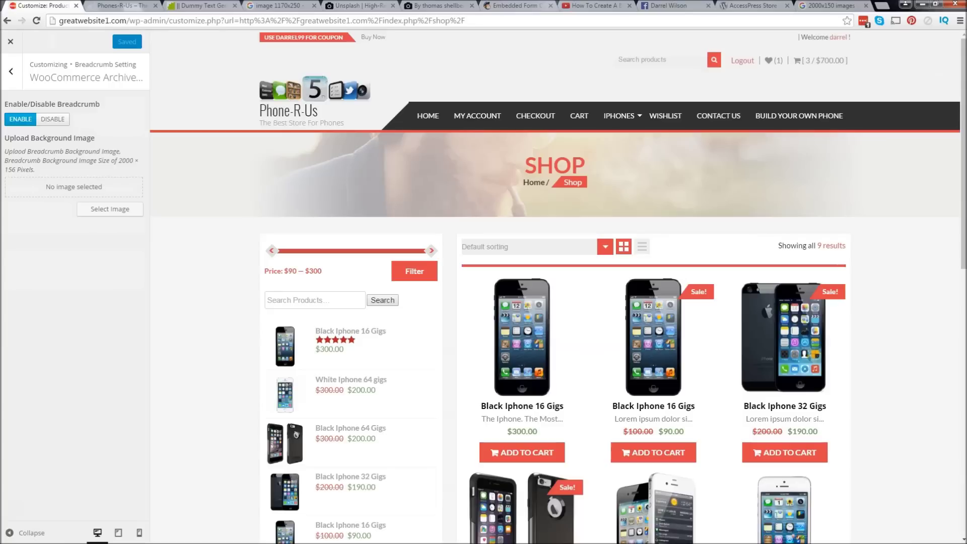
Upload footer-banner (1) and apply it as the archive page breadcrumb background.
{"action": "left_click", "coordinate": [105, 209]}
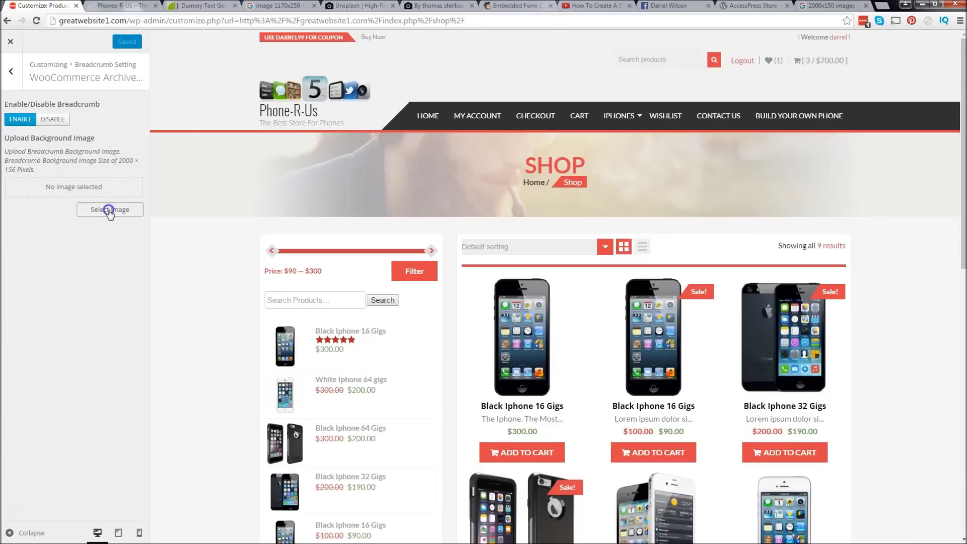
{"action": "left_click", "coordinate": [44, 78]}
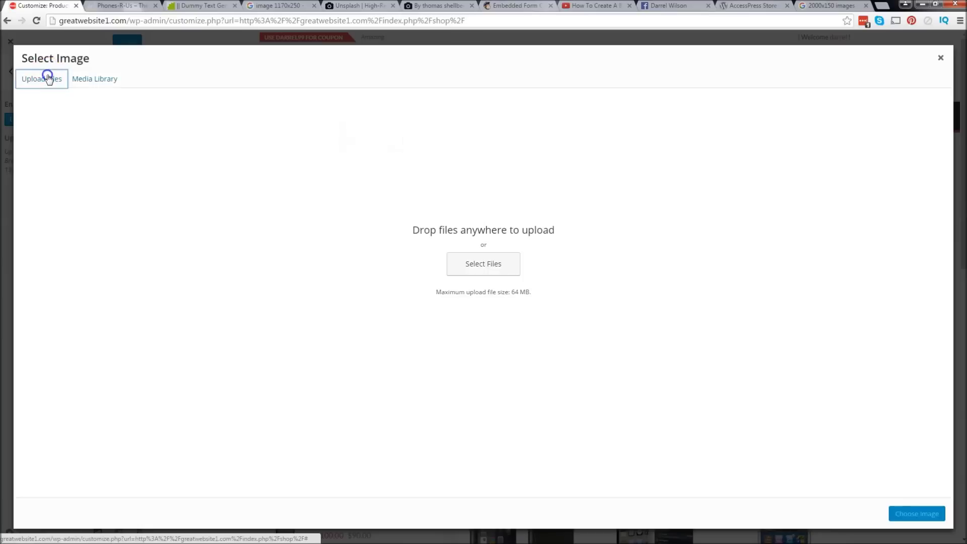
{"action": "left_click", "coordinate": [474, 267]}
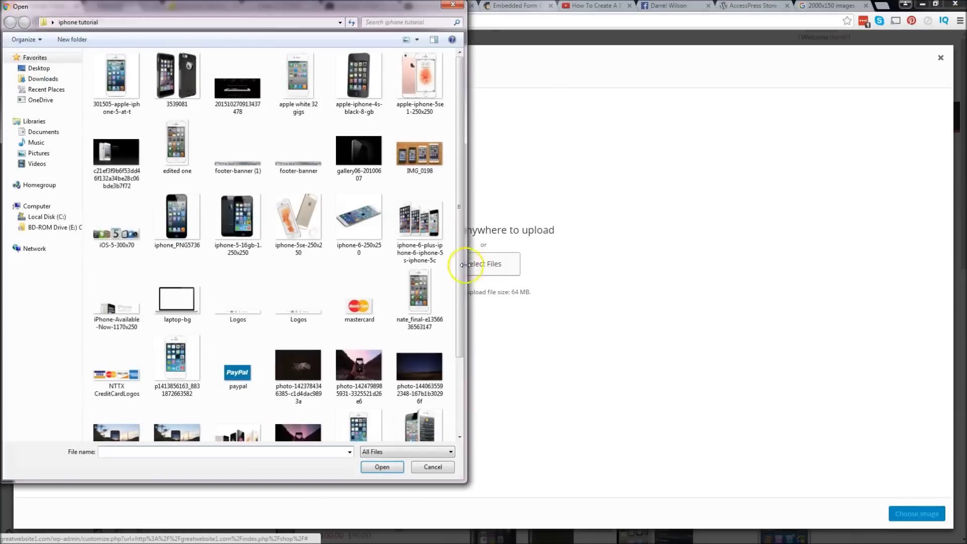
{"action": "double_click", "coordinate": [237, 162]}
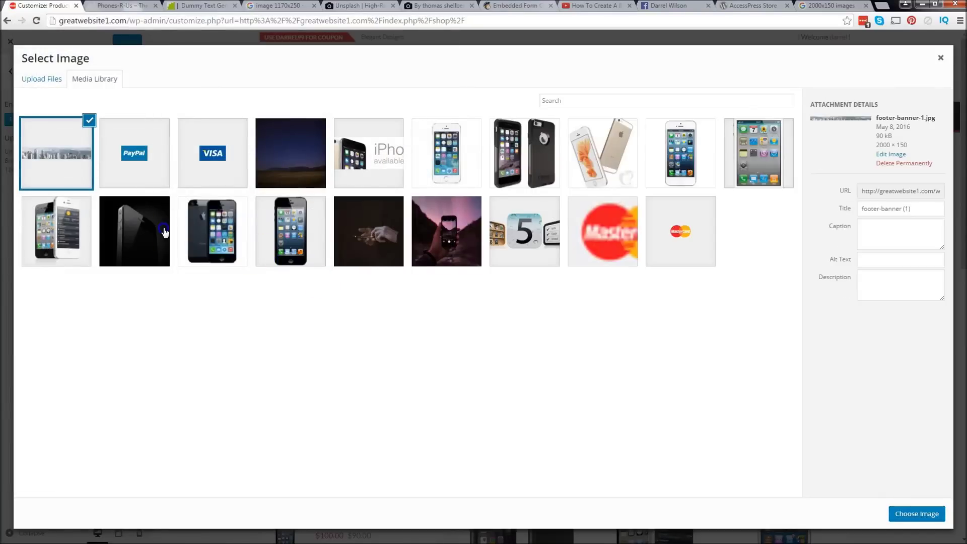
{"action": "left_click", "coordinate": [912, 514]}
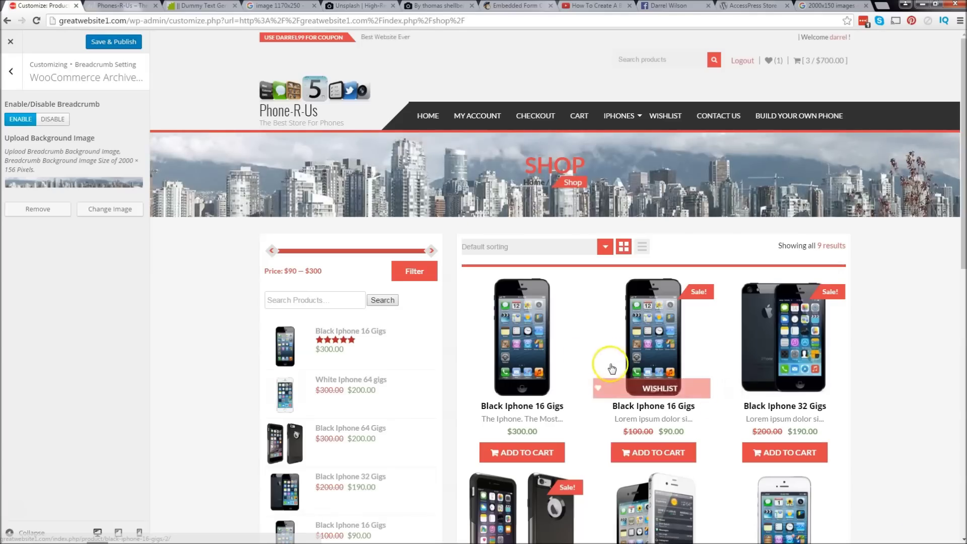
Set the city-skyline image as the single product page breadcrumb background.
{"action": "left_click", "coordinate": [12, 76]}
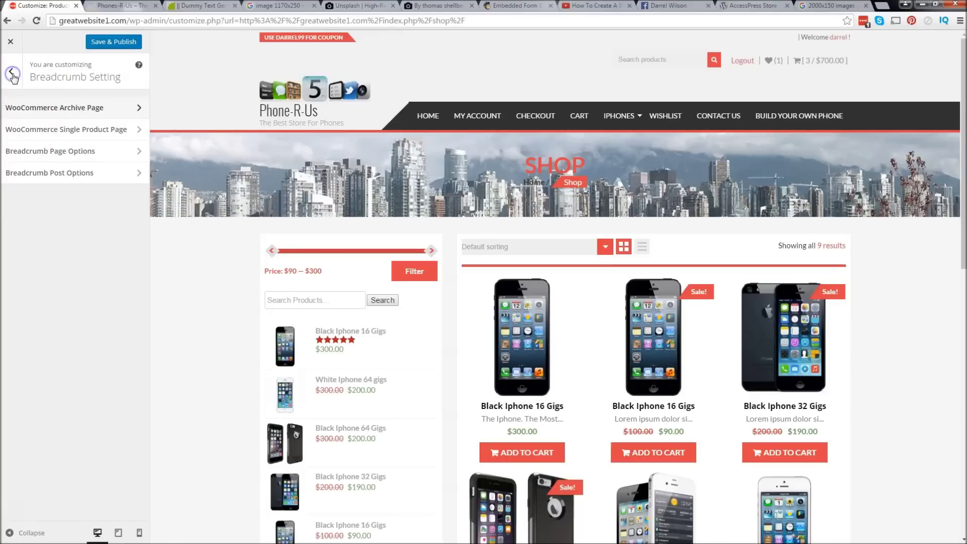
{"action": "left_click", "coordinate": [54, 104]}
{"action": "left_click", "coordinate": [12, 76]}
{"action": "left_click", "coordinate": [68, 125]}
{"action": "left_click", "coordinate": [119, 210]}
{"action": "left_click", "coordinate": [68, 149]}
{"action": "left_click", "coordinate": [916, 514]}
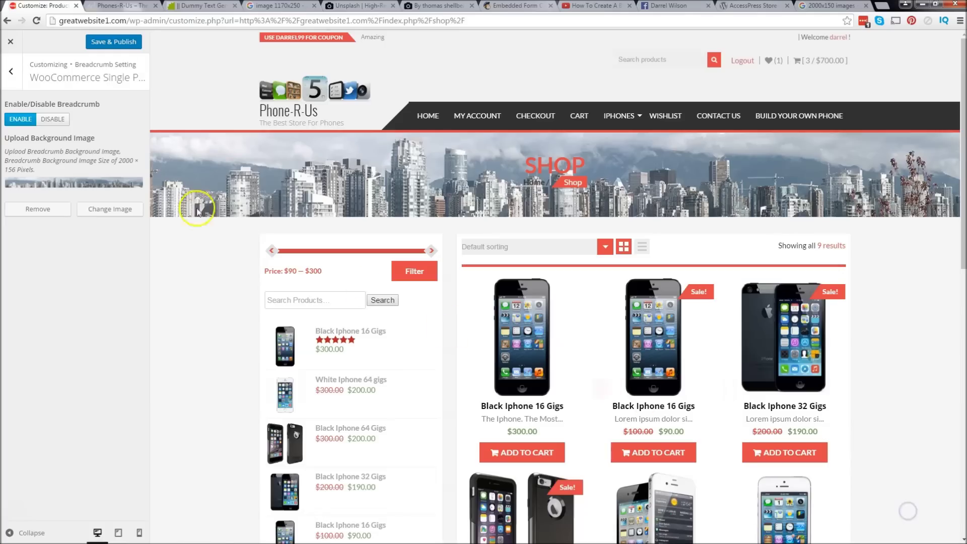
Apply the same skyline background to regular page and blog post breadcrumbs.
{"action": "left_click", "coordinate": [12, 76]}
{"action": "left_click", "coordinate": [55, 144]}
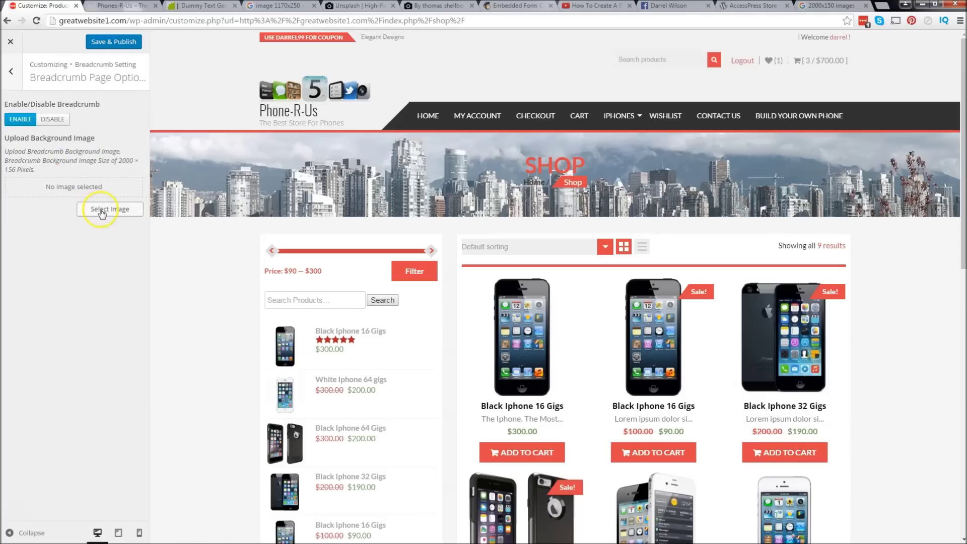
{"action": "left_click", "coordinate": [101, 211]}
{"action": "left_click", "coordinate": [71, 135]}
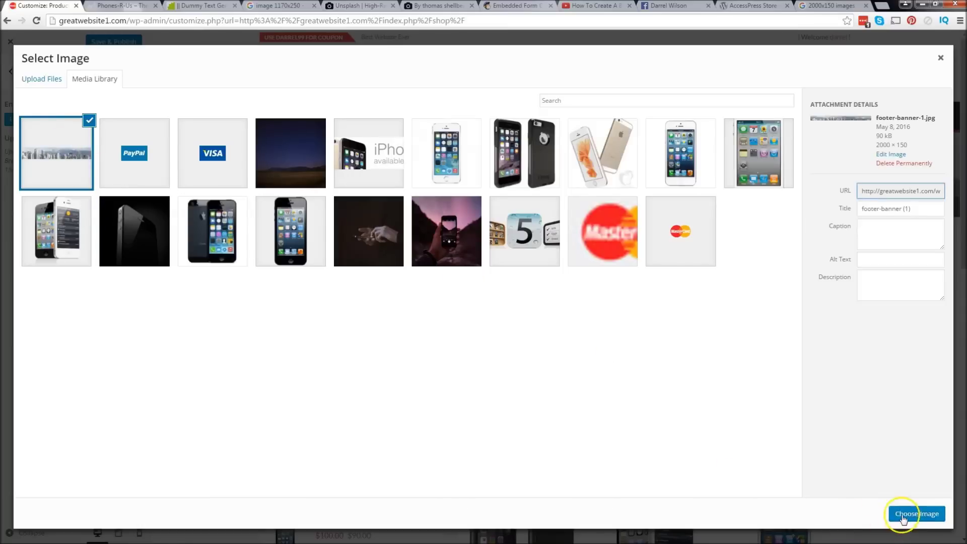
{"action": "left_click", "coordinate": [902, 512]}
{"action": "left_click", "coordinate": [10, 76]}
{"action": "left_click", "coordinate": [30, 177]}
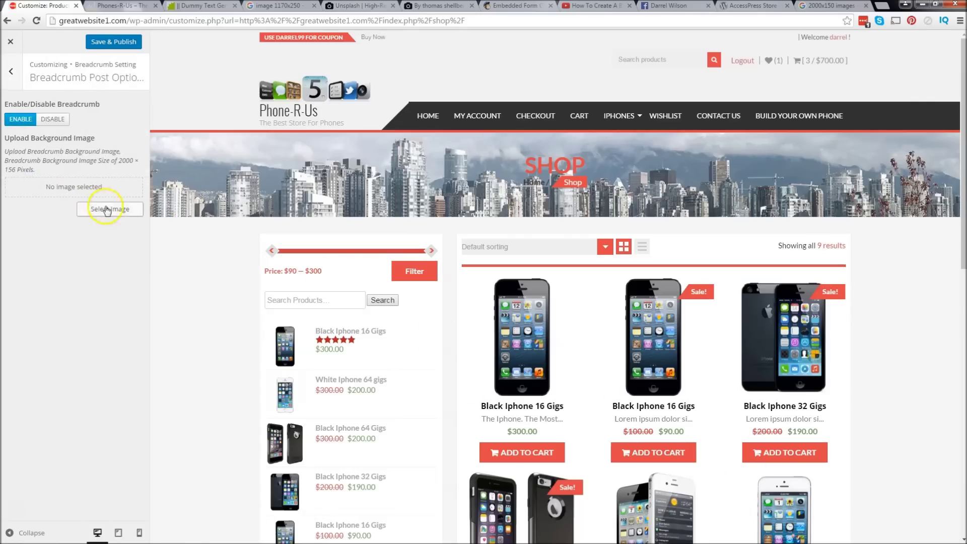
{"action": "left_click", "coordinate": [106, 209]}
{"action": "left_click", "coordinate": [75, 154]}
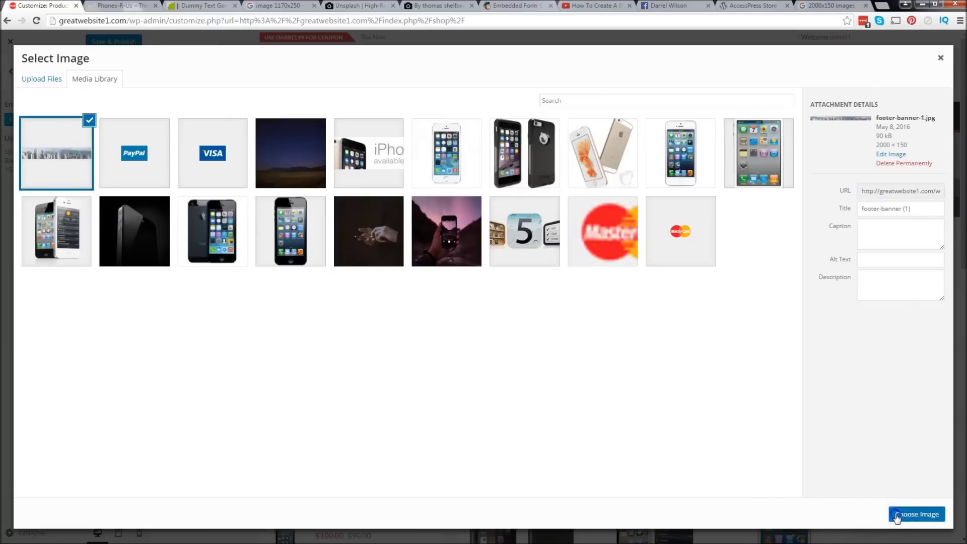
{"action": "left_click", "coordinate": [897, 517]}
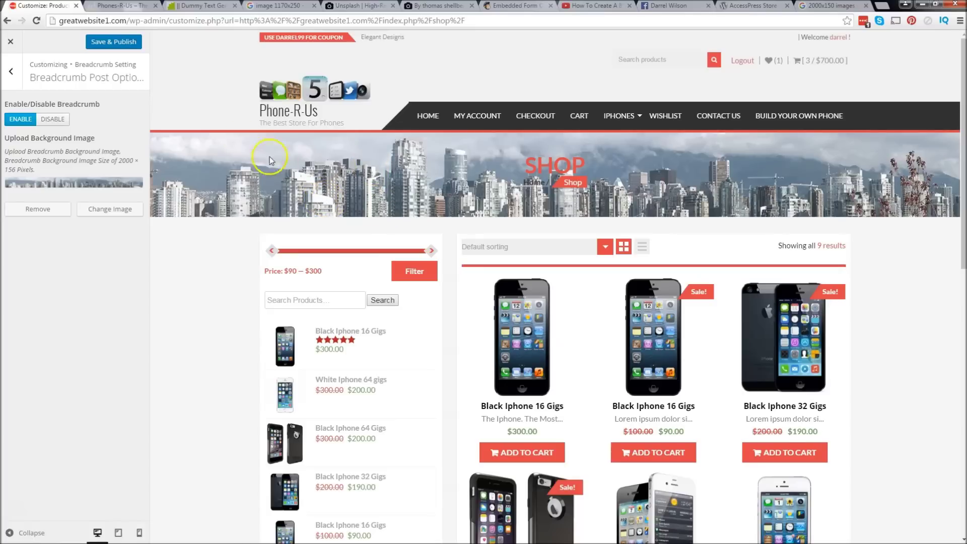
Save & Publish the breadcrumb banners and view the live shop page.
{"action": "left_click", "coordinate": [114, 42]}
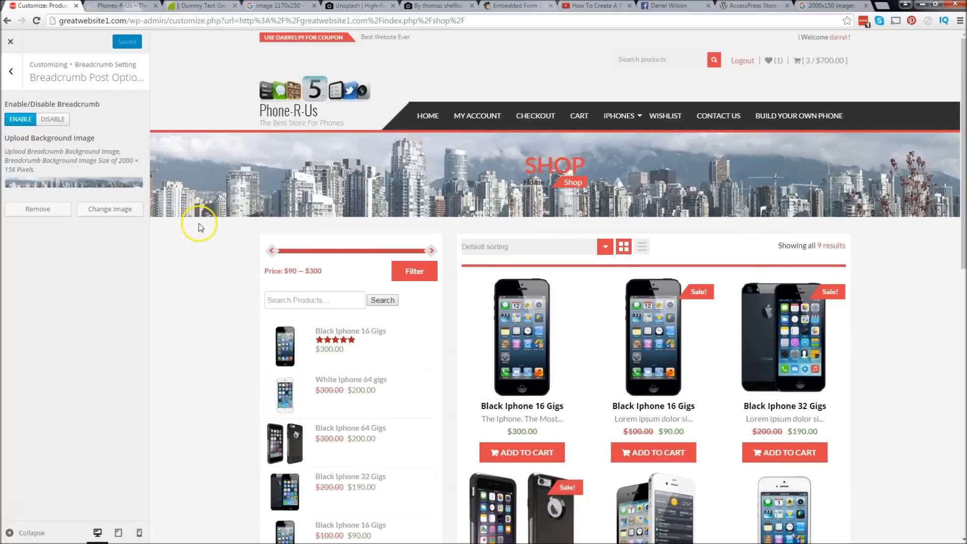
{"action": "scroll", "coordinate": [425, 276], "scroll_direction": "down", "scroll_amount": 9}
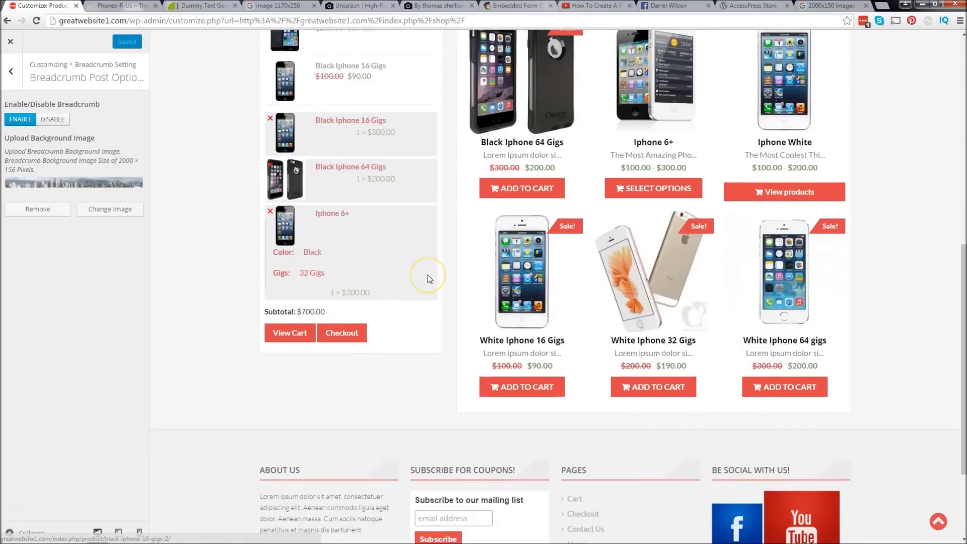
{"action": "scroll", "coordinate": [428, 279], "scroll_direction": "down", "scroll_amount": 3}
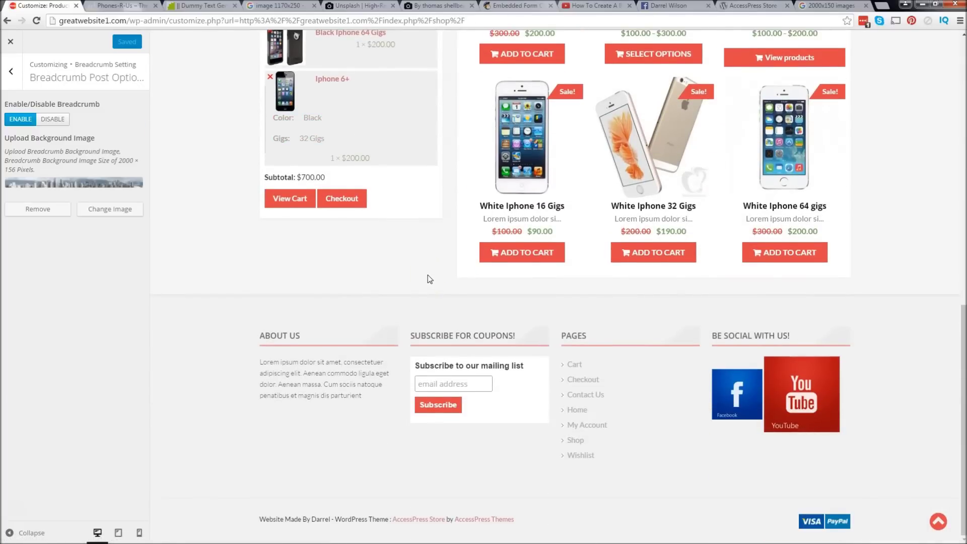
{"action": "scroll", "coordinate": [429, 278], "scroll_direction": "up", "scroll_amount": 12}
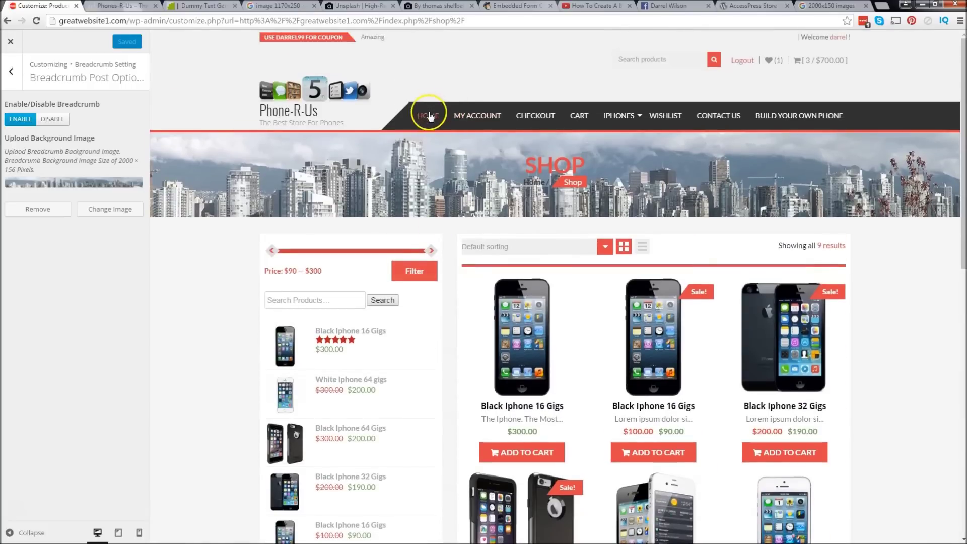
{"action": "left_click", "coordinate": [10, 41]}
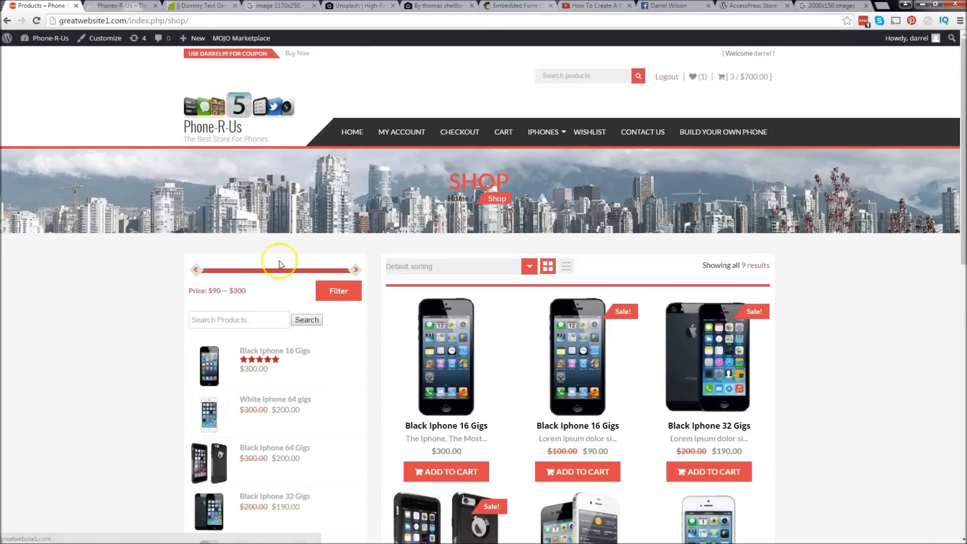
Go to the home page and scroll through it.
{"action": "left_click", "coordinate": [343, 133]}
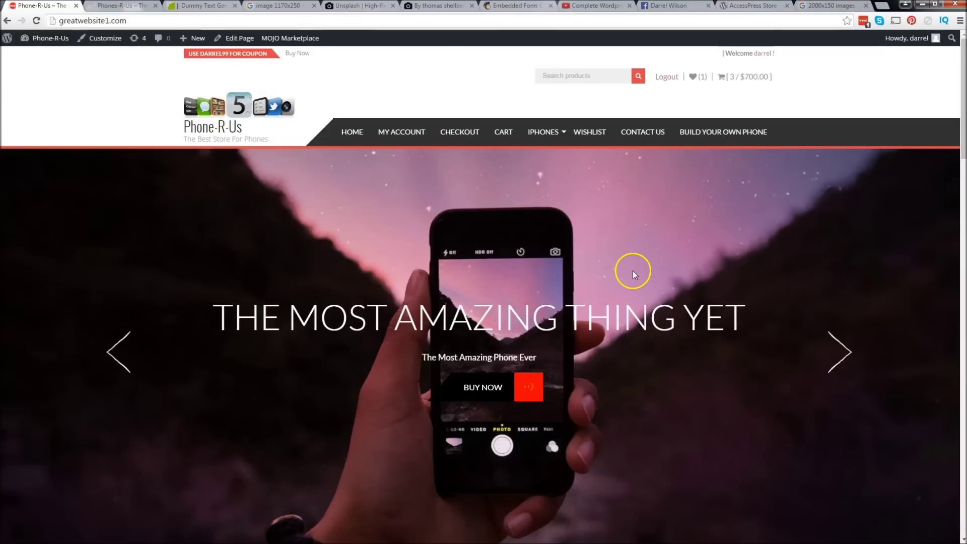
{"action": "scroll", "coordinate": [605, 270], "scroll_direction": "down", "scroll_amount": 2}
{"action": "scroll", "coordinate": [506, 287], "scroll_direction": "down", "scroll_amount": 5}
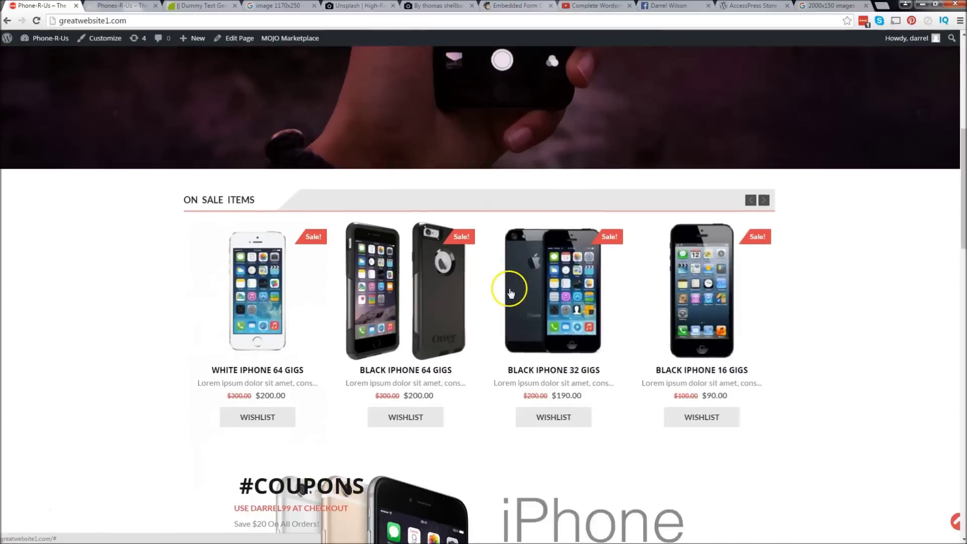
{"action": "scroll", "coordinate": [510, 292], "scroll_direction": "down", "scroll_amount": 4}
{"action": "scroll", "coordinate": [289, 324], "scroll_direction": "up", "scroll_amount": 3}
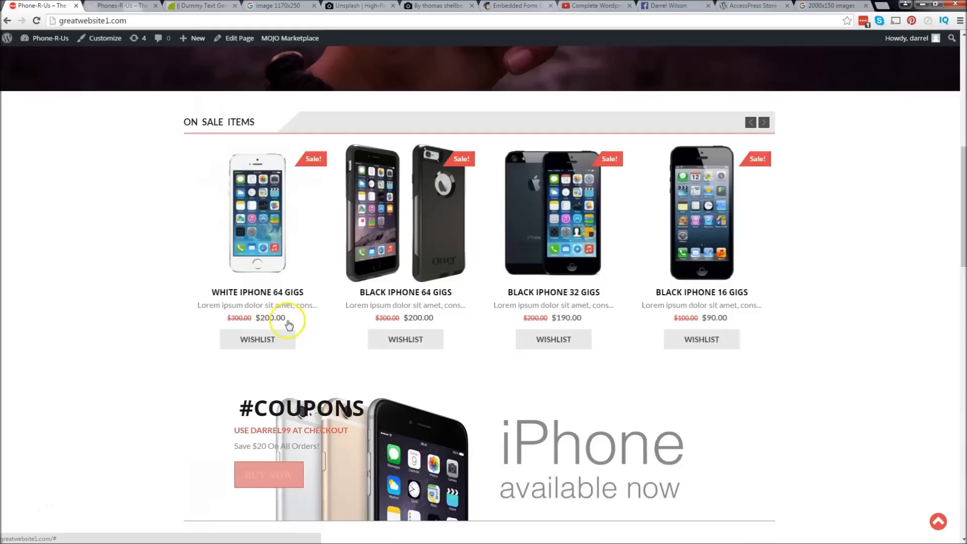
{"action": "scroll", "coordinate": [289, 325], "scroll_direction": "up", "scroll_amount": 8}
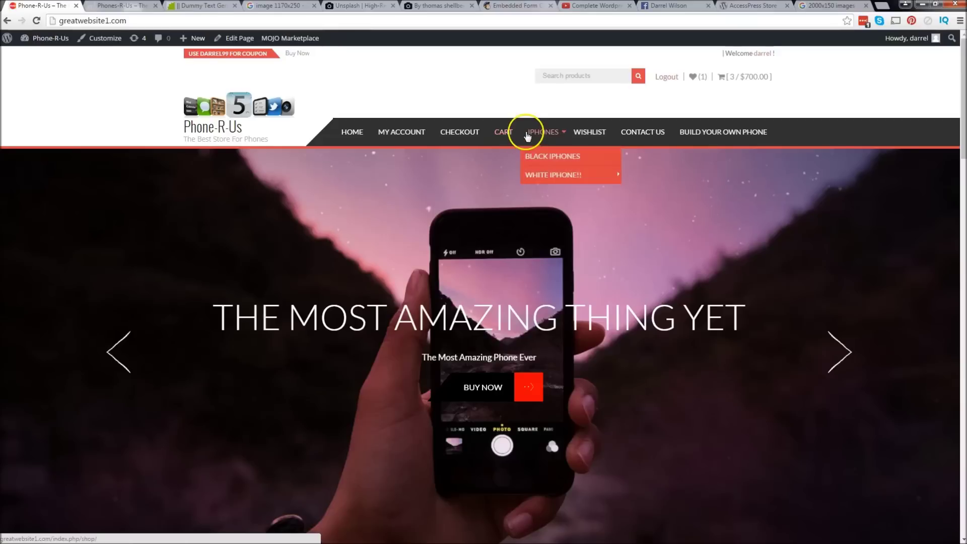
{"action": "mouse_move", "coordinate": [544, 150]}
{"action": "scroll", "coordinate": [533, 216], "scroll_direction": "down", "scroll_amount": 3}
{"action": "scroll", "coordinate": [534, 215], "scroll_direction": "up", "scroll_amount": 3}
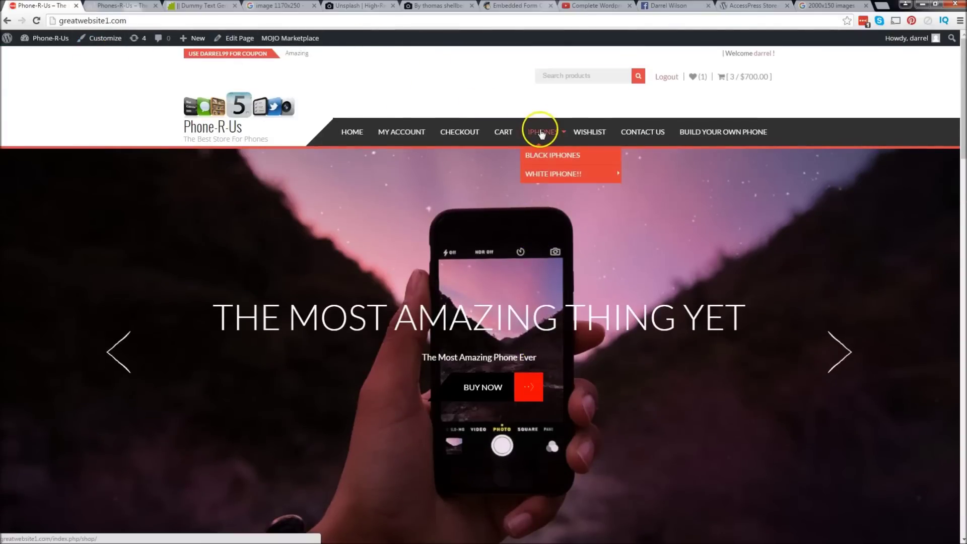
Reload the shop page, go back to the home page, and open Customize.
{"action": "left_click", "coordinate": [185, 22]}
{"action": "key", "text": "ctrl+c"}
{"action": "key", "text": "End"}
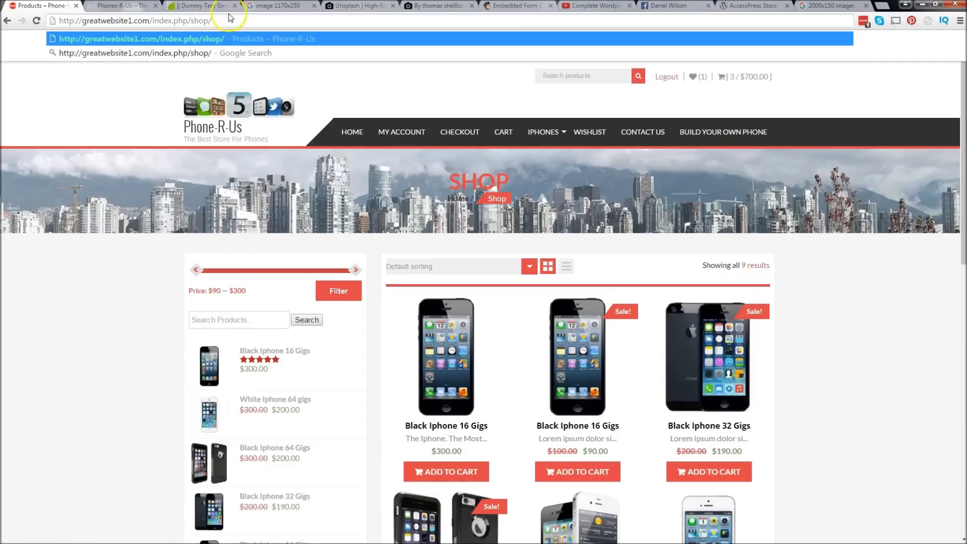
{"action": "key", "text": "Return"}
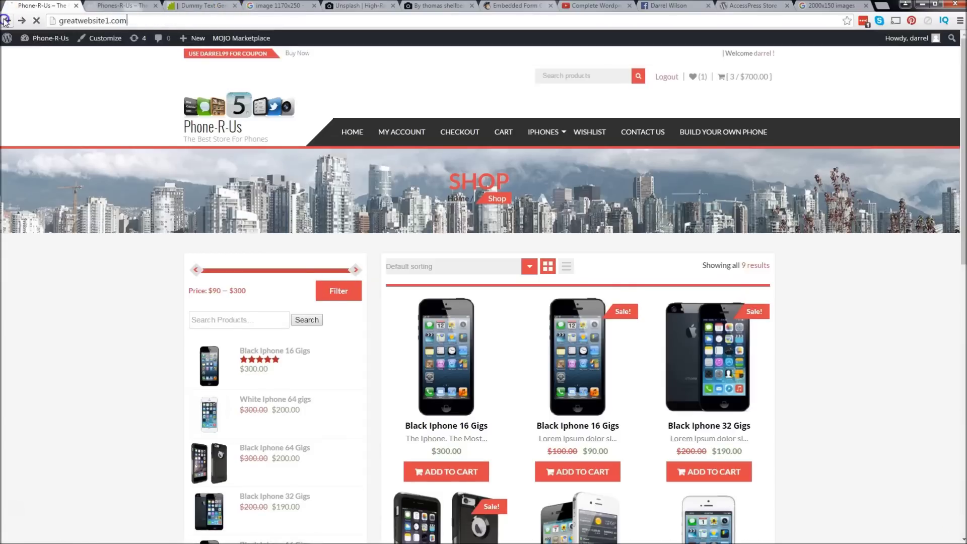
{"action": "left_click", "coordinate": [6, 20]}
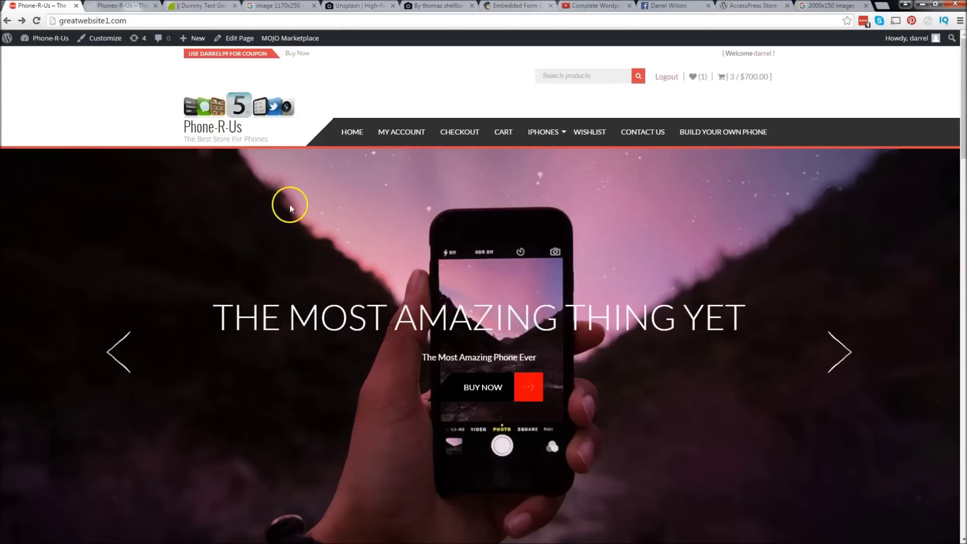
{"action": "left_click", "coordinate": [116, 44]}
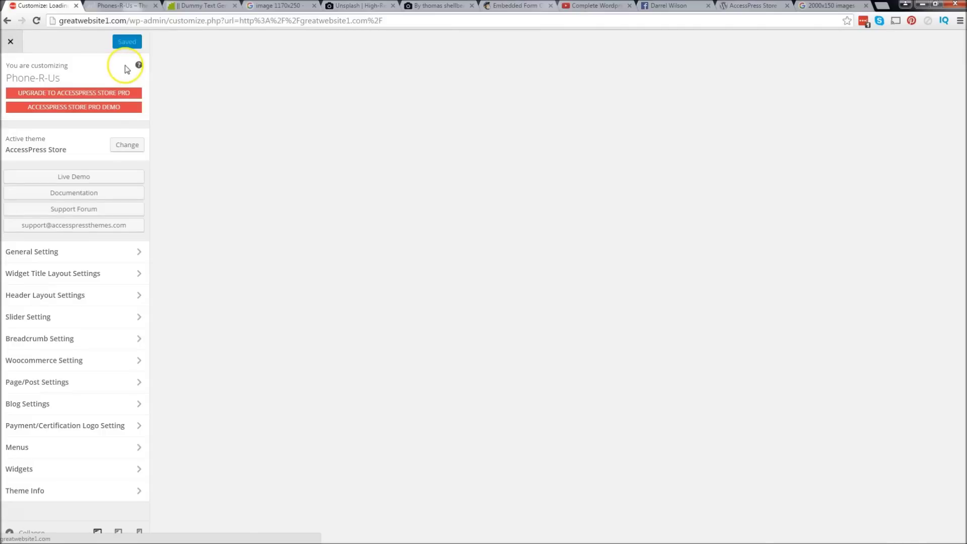
Set the #Coupons promo widget's Promo Link to greatwebsite1.com/index.php/shop/ and publish it.
{"action": "left_click", "coordinate": [22, 467]}
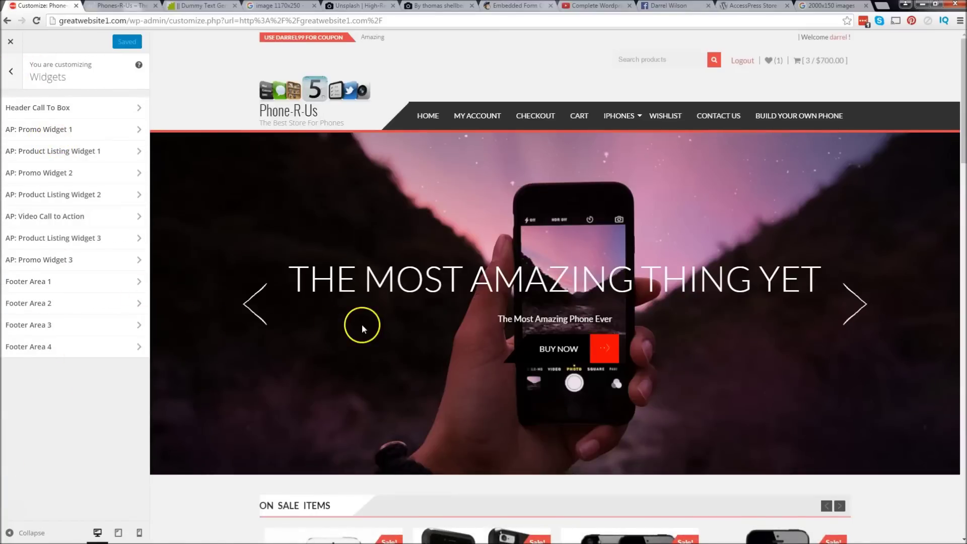
{"action": "scroll", "coordinate": [361, 324], "scroll_direction": "down", "scroll_amount": 4}
{"action": "scroll", "coordinate": [361, 328], "scroll_direction": "down", "scroll_amount": 7}
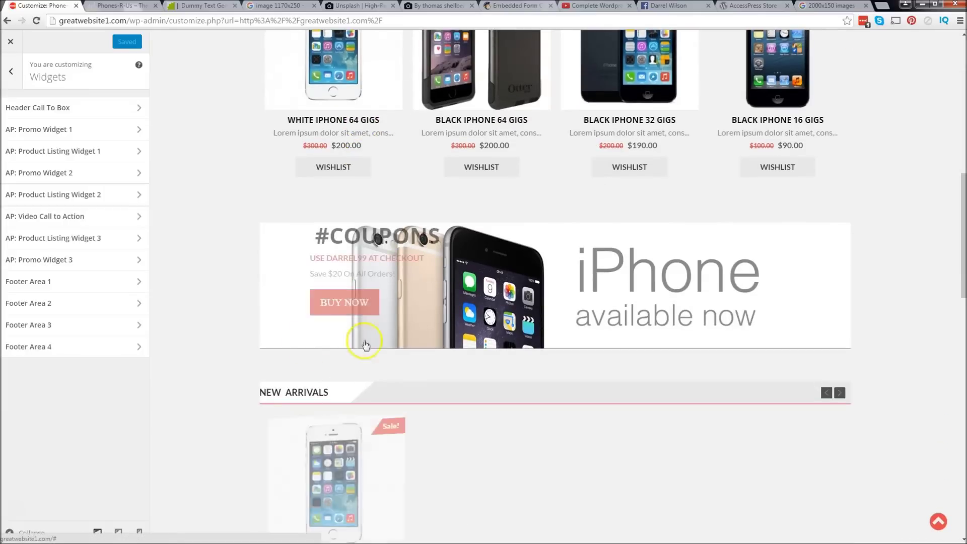
{"action": "left_click", "coordinate": [126, 172]}
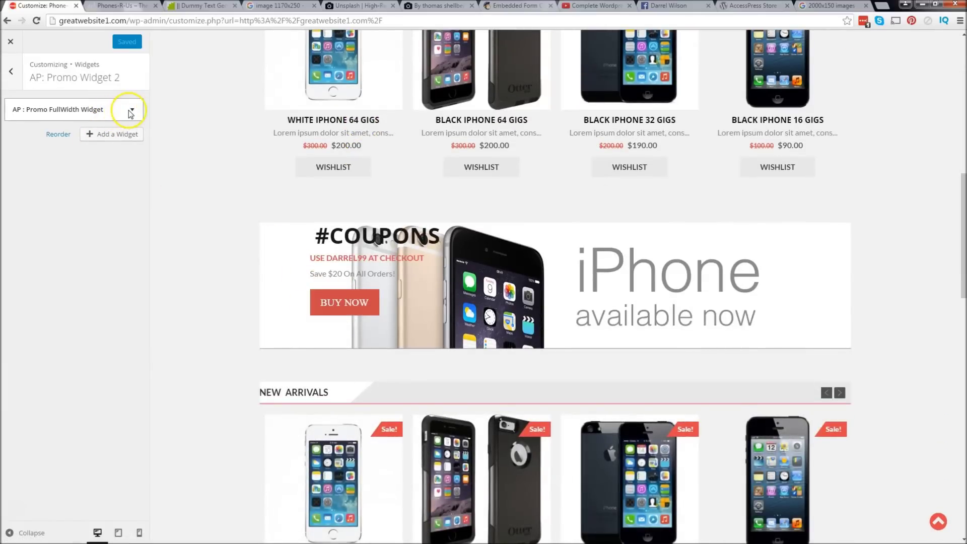
{"action": "left_click", "coordinate": [133, 111]}
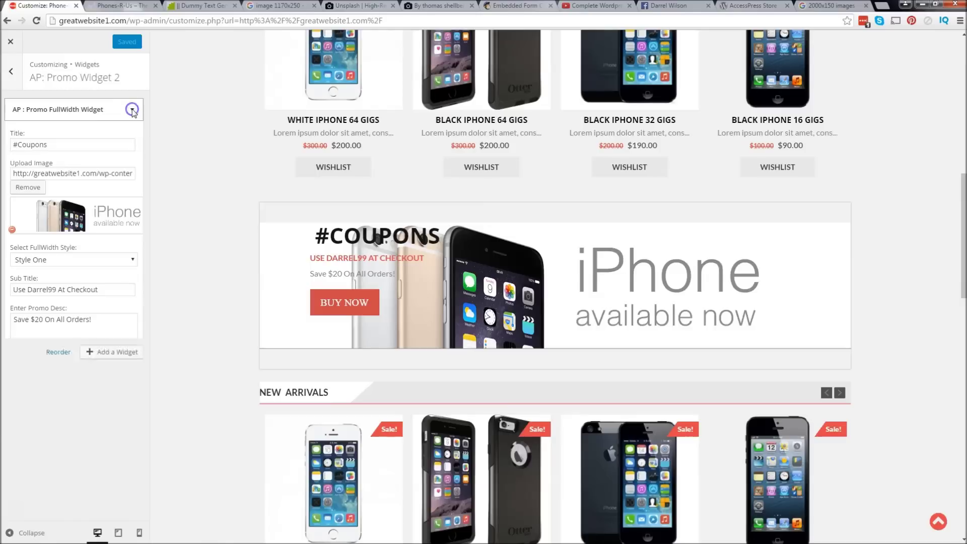
{"action": "double_click", "coordinate": [55, 413]}
{"action": "key", "text": "ctrl+v"}
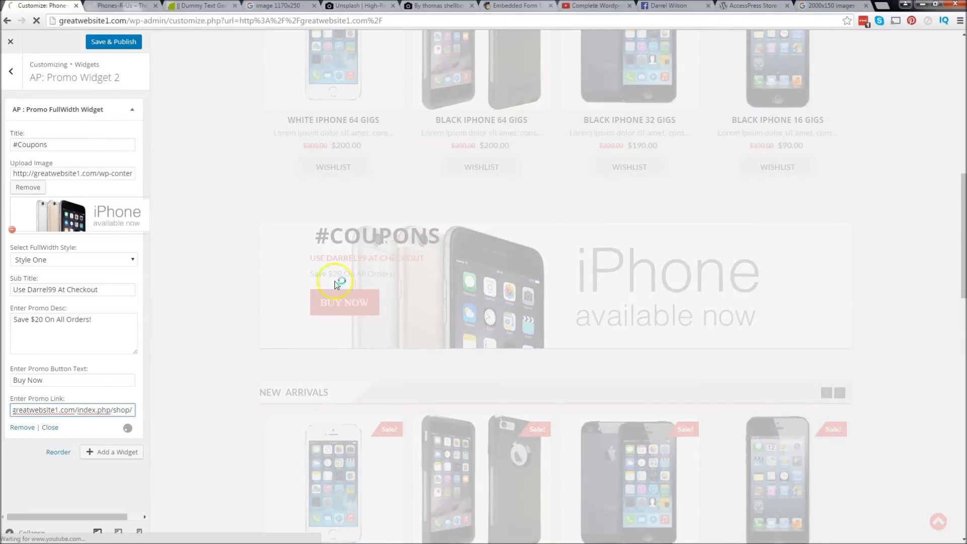
{"action": "left_click", "coordinate": [119, 45]}
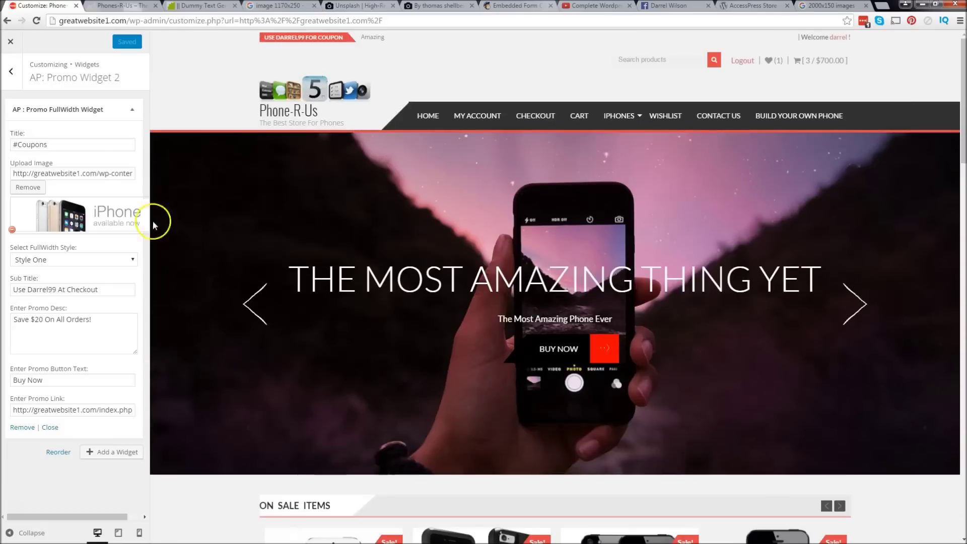
{"action": "left_click", "coordinate": [11, 71]}
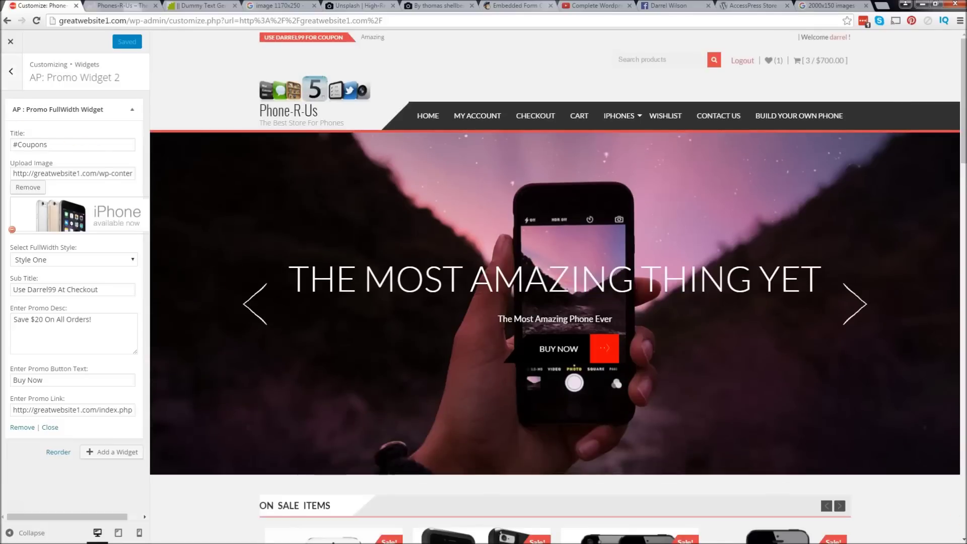
Set Slider 1's Button Link to the shop page URL and publish.
{"action": "left_click", "coordinate": [10, 70]}
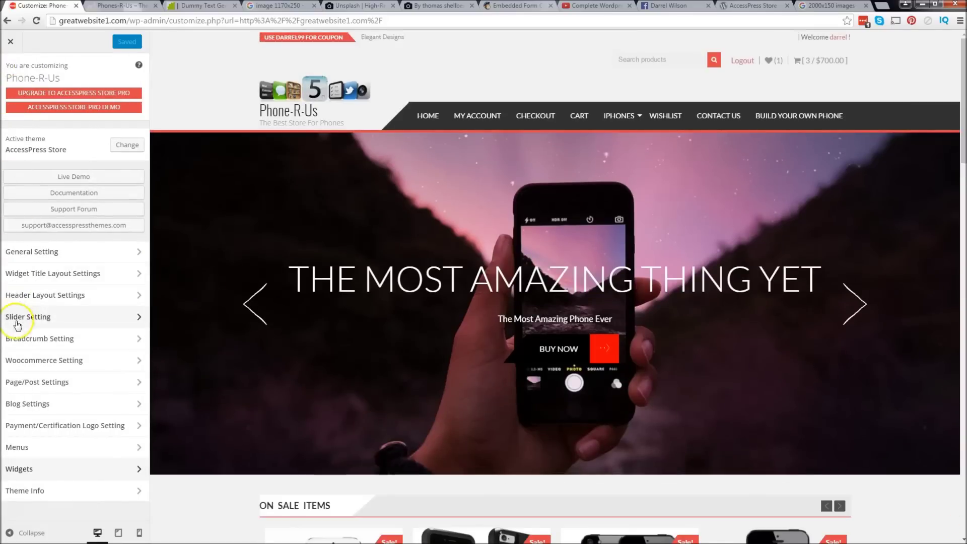
{"action": "left_click", "coordinate": [50, 318]}
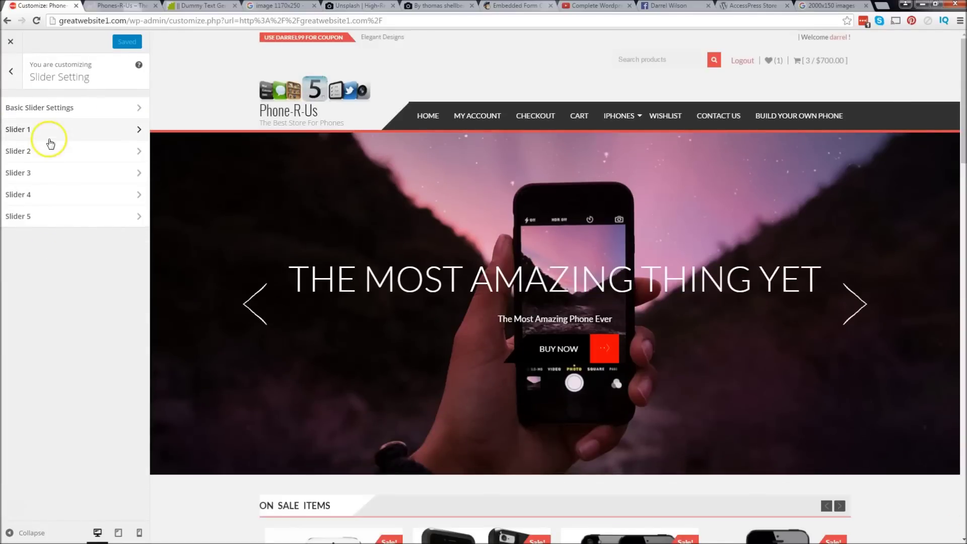
{"action": "left_click", "coordinate": [49, 137]}
{"action": "left_click", "coordinate": [39, 150]}
{"action": "key", "text": "ctrl+a"}
{"action": "key", "text": "ctrl+v"}
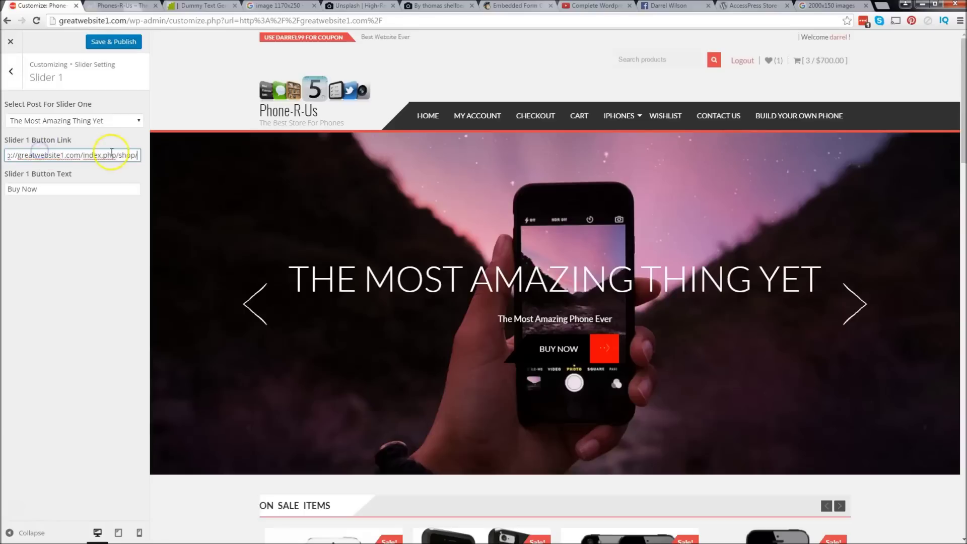
{"action": "left_click", "coordinate": [111, 44]}
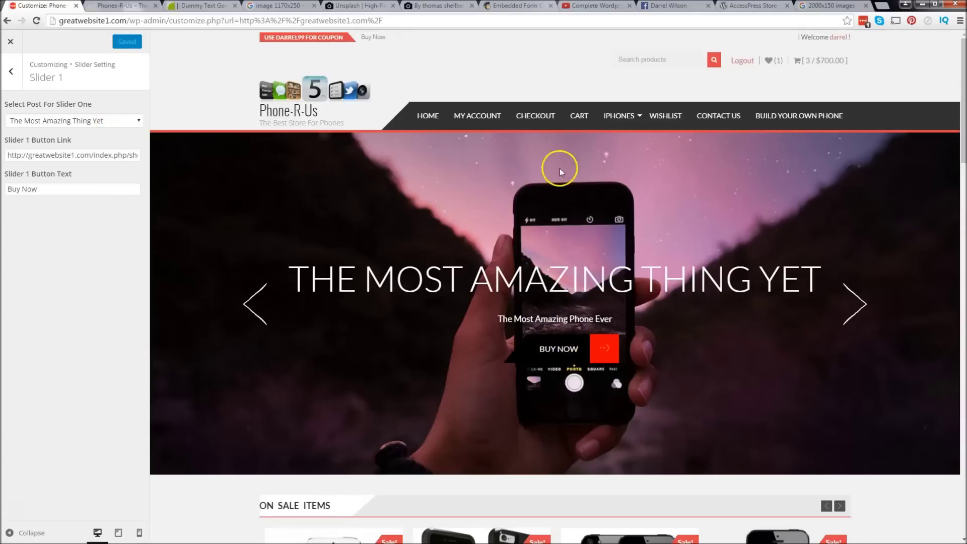
Set Slider 2's Button Link to the shop page URL and publish.
{"action": "mouse_move", "coordinate": [622, 122]}
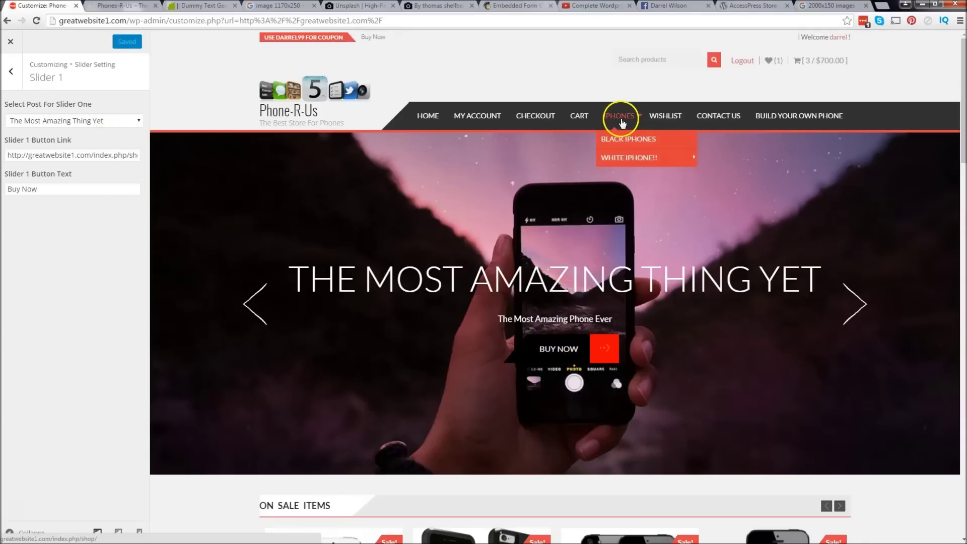
{"action": "left_click", "coordinate": [11, 71]}
{"action": "left_click", "coordinate": [30, 152]}
{"action": "left_click", "coordinate": [47, 158]}
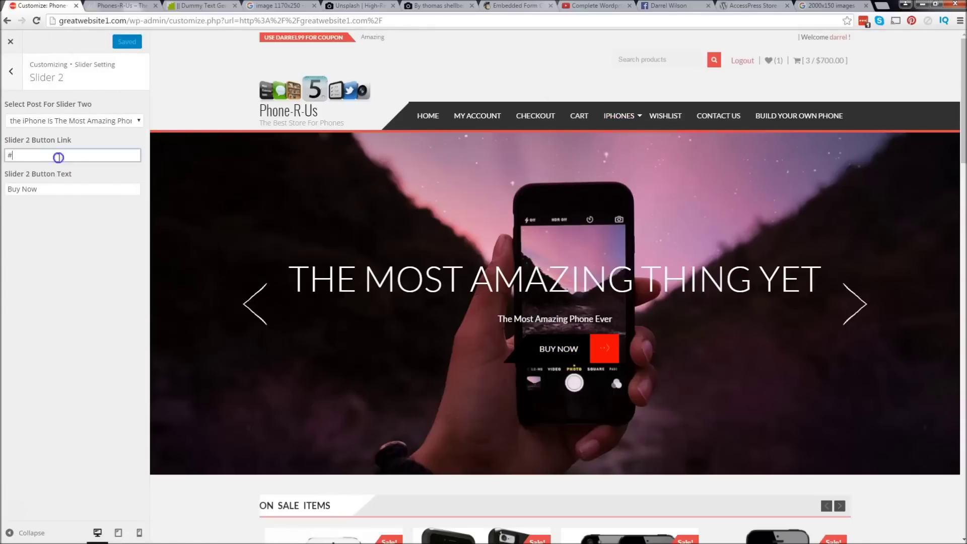
{"action": "type", "text": "http://greatwebsite1.com/index.php/shop/"}
{"action": "left_click", "coordinate": [135, 44]}
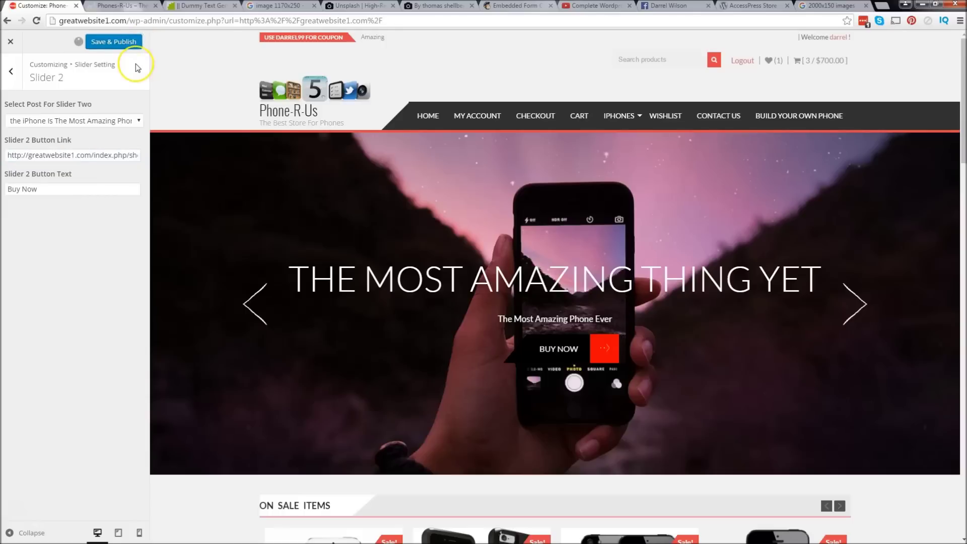
Close the customizer and confirm the slider's Buy Now button opens the shop page.
{"action": "left_click", "coordinate": [10, 42]}
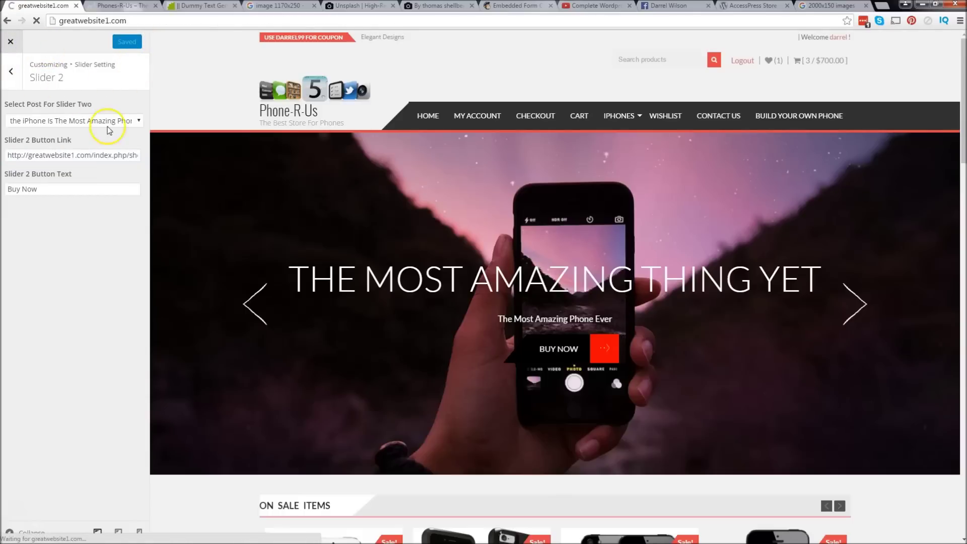
{"action": "scroll", "coordinate": [512, 327], "scroll_direction": "down", "scroll_amount": 2}
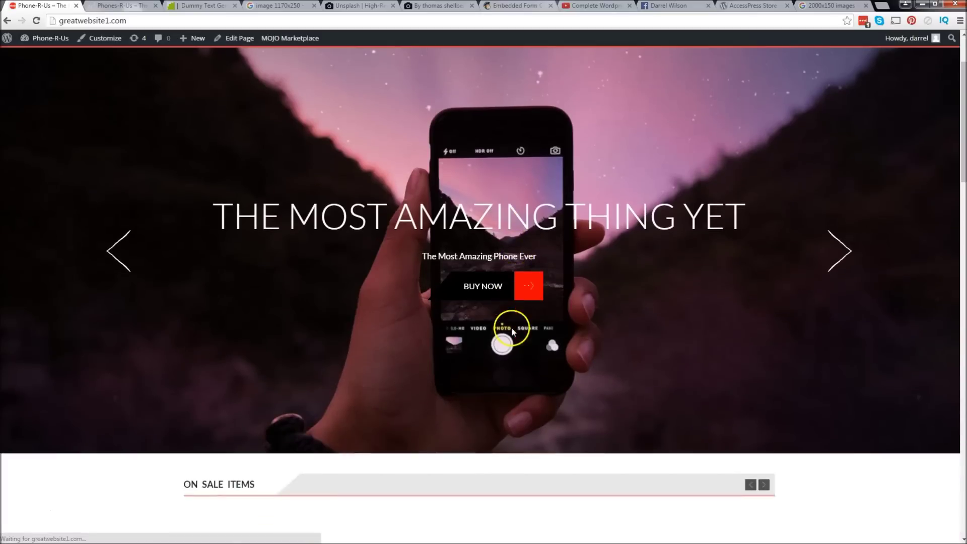
{"action": "left_click", "coordinate": [502, 288]}
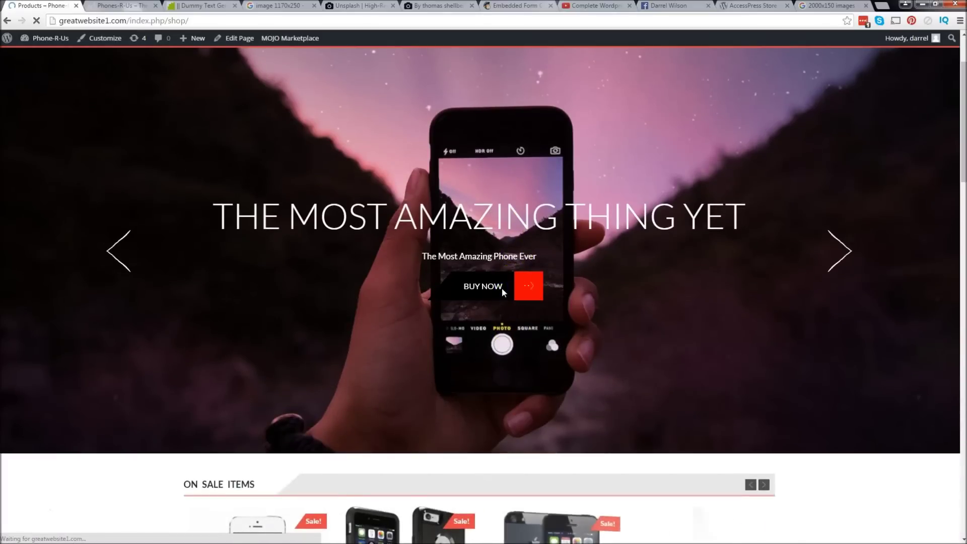
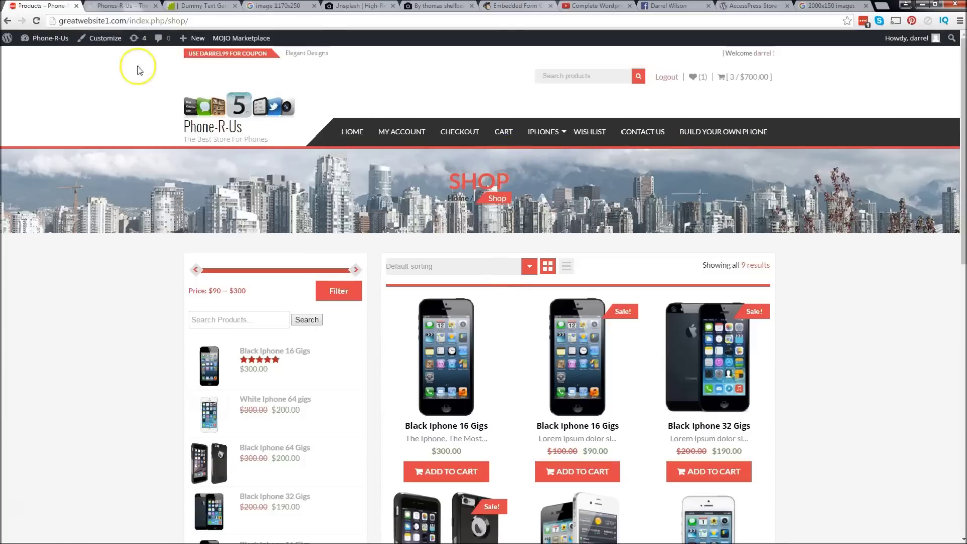
Open White Iphone 64 gigs (price 300, sale 200) for editing and scroll to Product Data.
{"action": "mouse_move", "coordinate": [50, 39]}
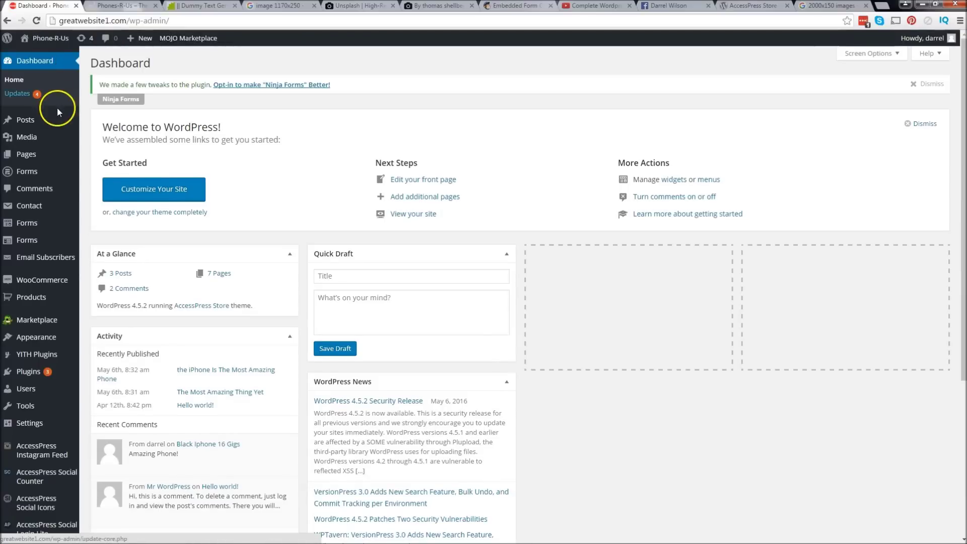
{"action": "mouse_move", "coordinate": [52, 301]}
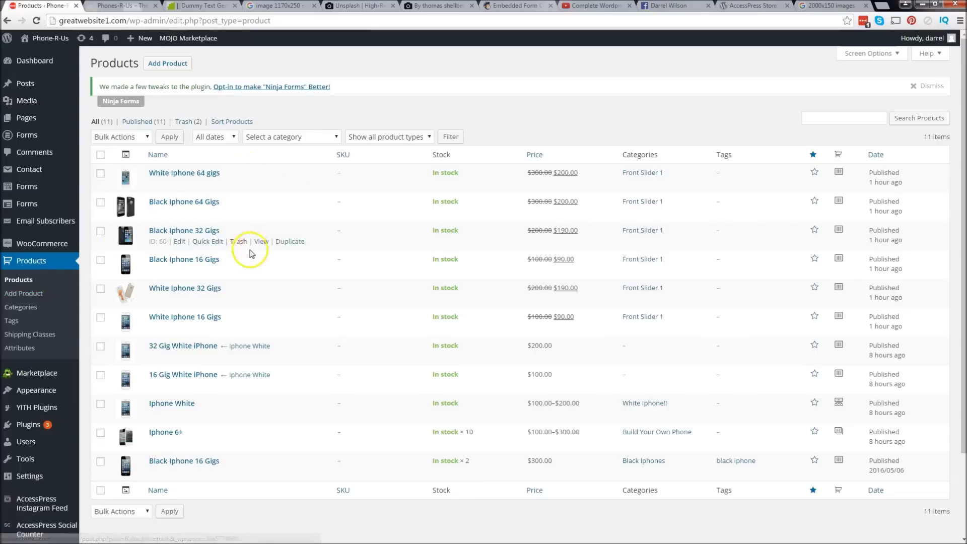
{"action": "scroll", "coordinate": [209, 370], "scroll_direction": "down", "scroll_amount": 3}
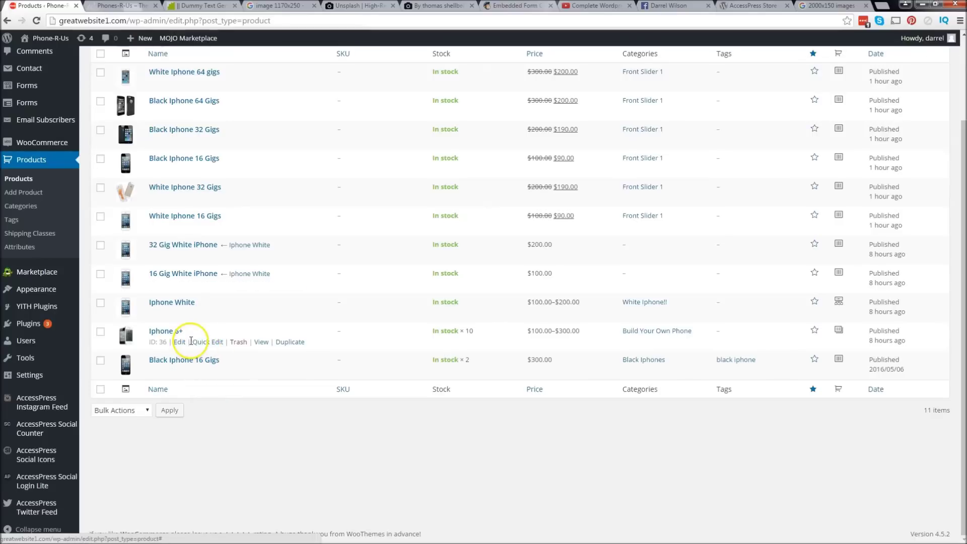
{"action": "scroll", "coordinate": [212, 333], "scroll_direction": "up", "scroll_amount": 3}
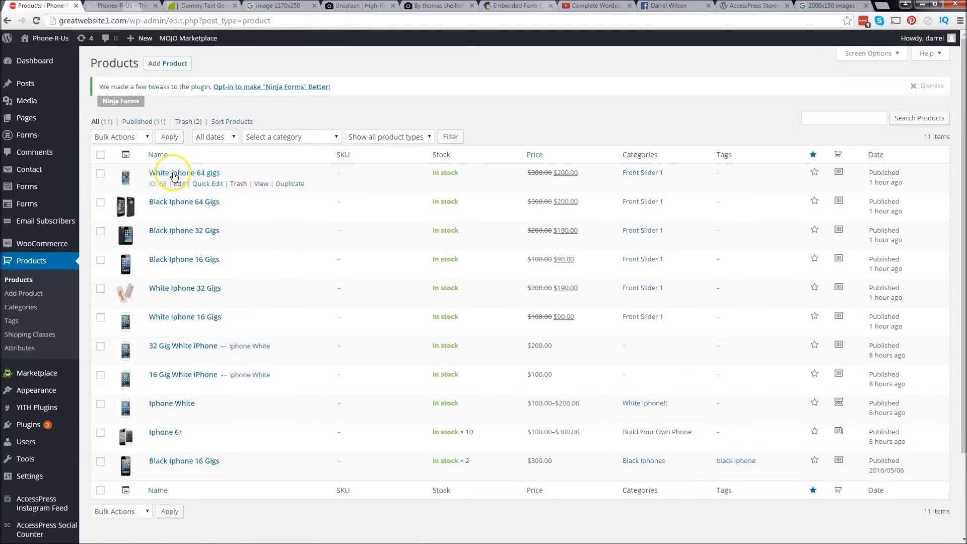
{"action": "left_click", "coordinate": [172, 174]}
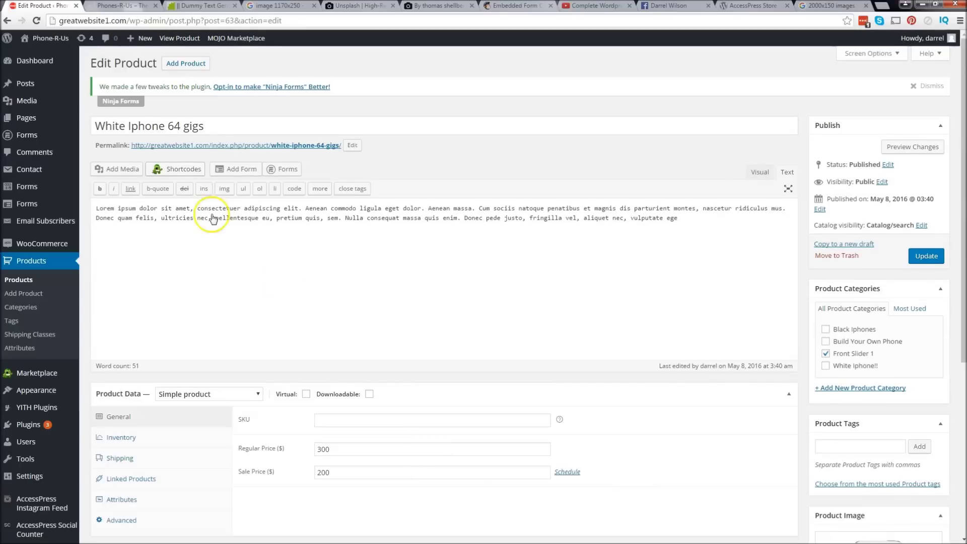
{"action": "left_click", "coordinate": [760, 172]}
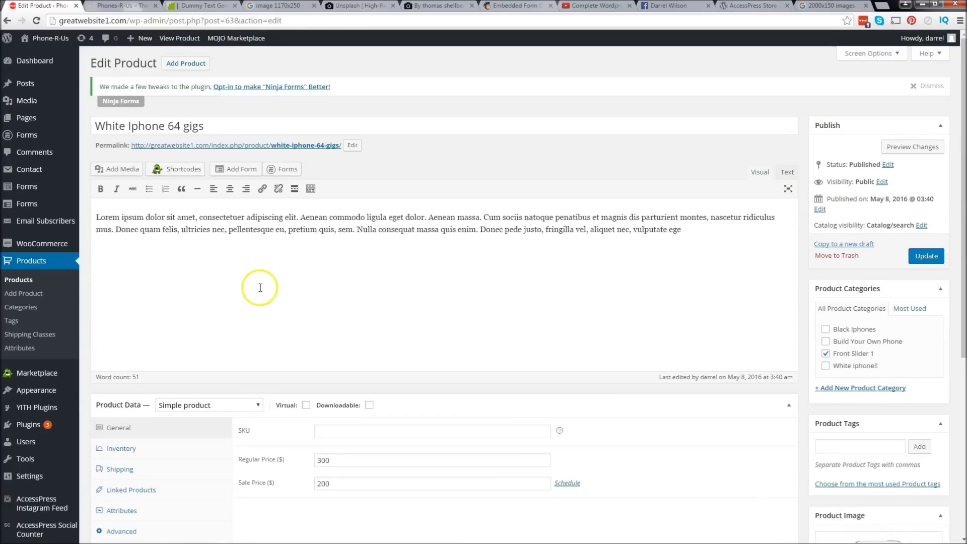
{"action": "scroll", "coordinate": [259, 313], "scroll_direction": "down", "scroll_amount": 2}
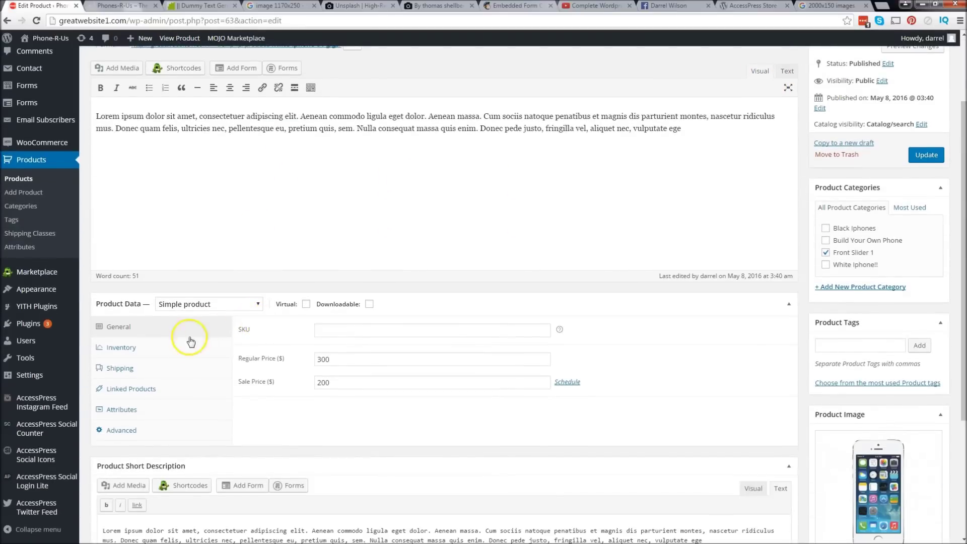
{"action": "scroll", "coordinate": [179, 360], "scroll_direction": "down", "scroll_amount": 2}
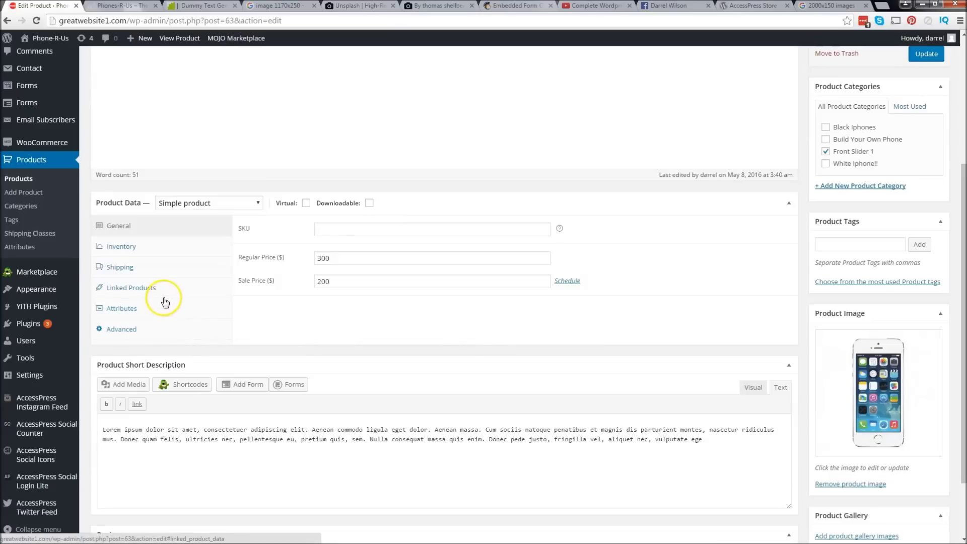
In Linked Products, add White Iphone 32 Gigs as an up-sell.
{"action": "left_click", "coordinate": [162, 288]}
{"action": "left_click", "coordinate": [355, 230]}
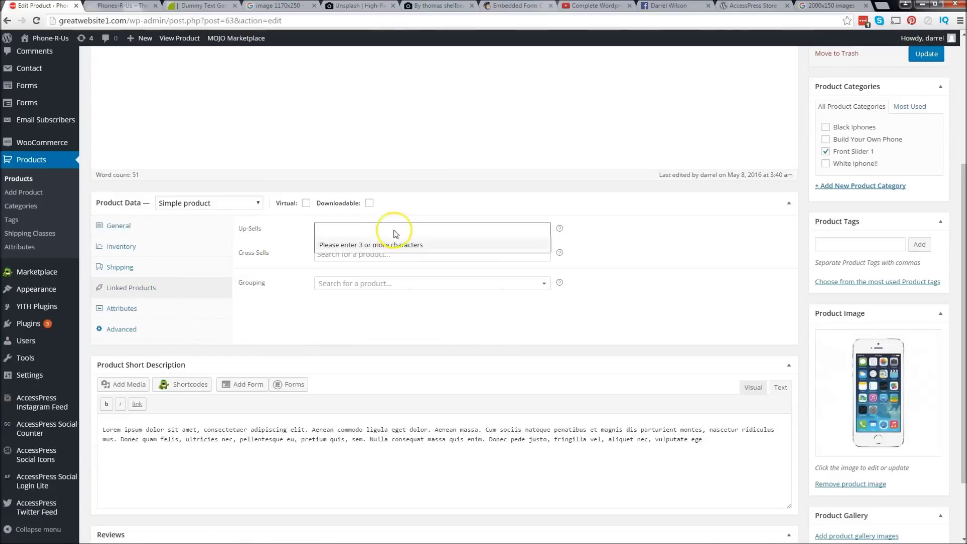
{"action": "left_click", "coordinate": [560, 228]}
{"action": "mouse_move", "coordinate": [561, 230]}
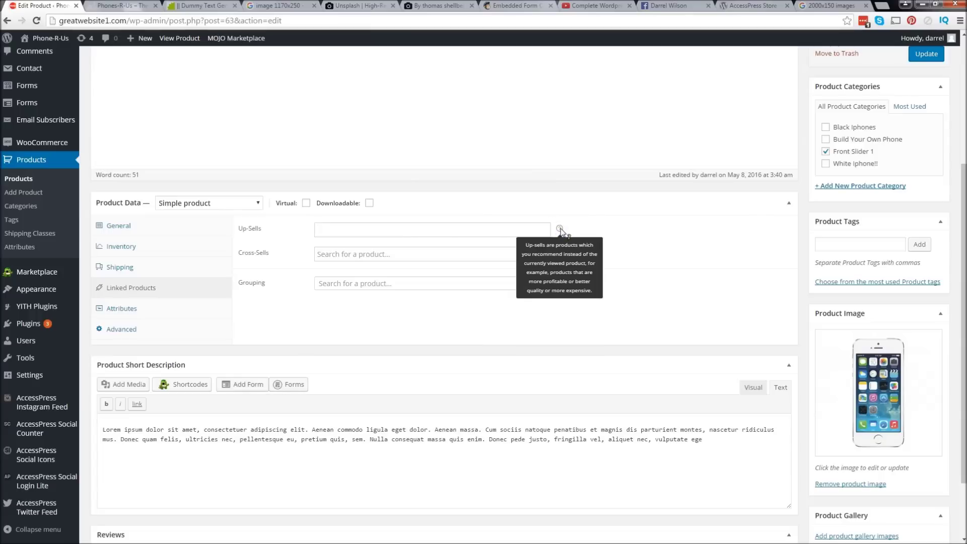
{"action": "scroll", "coordinate": [572, 216], "scroll_direction": "up", "scroll_amount": 4}
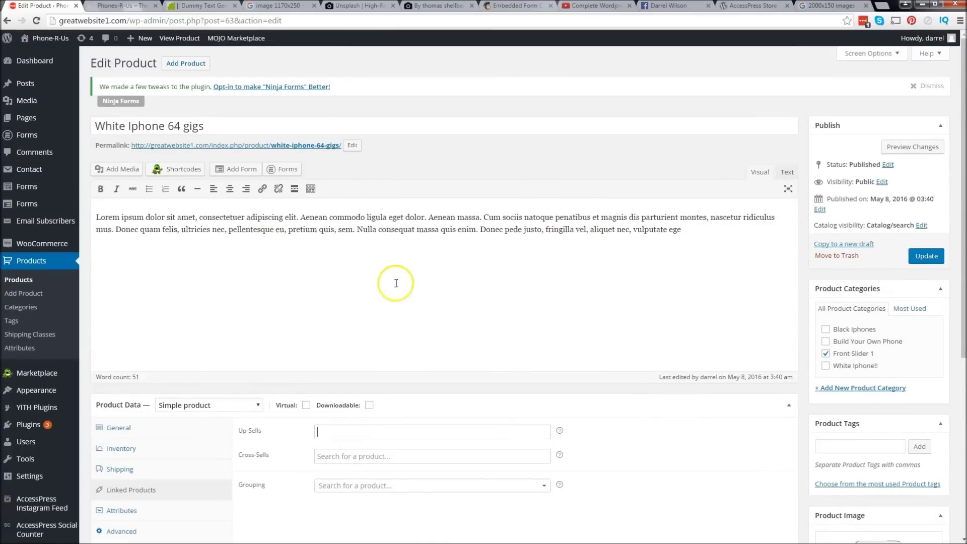
{"action": "scroll", "coordinate": [596, 300], "scroll_direction": "down", "scroll_amount": 2}
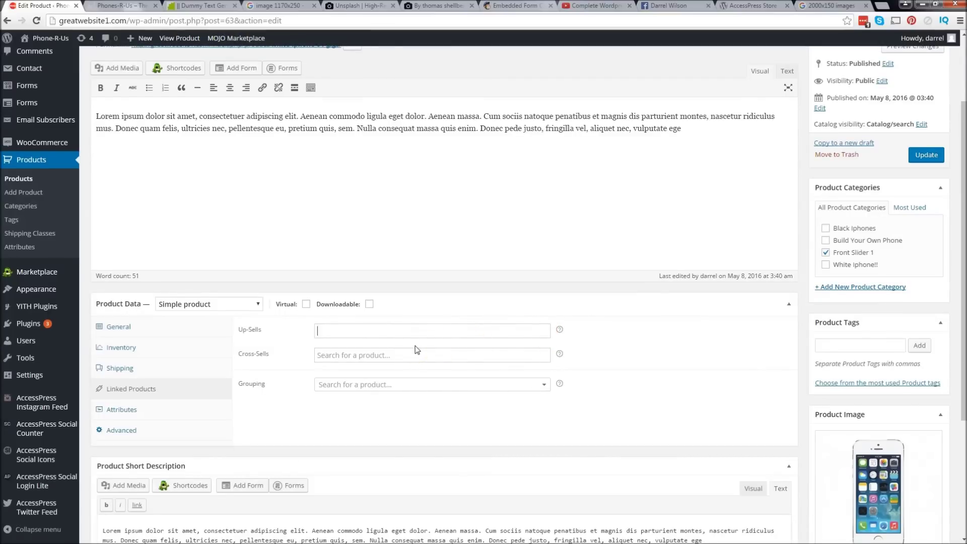
{"action": "scroll", "coordinate": [416, 349], "scroll_direction": "up", "scroll_amount": 2}
{"action": "type", "text": "white"}
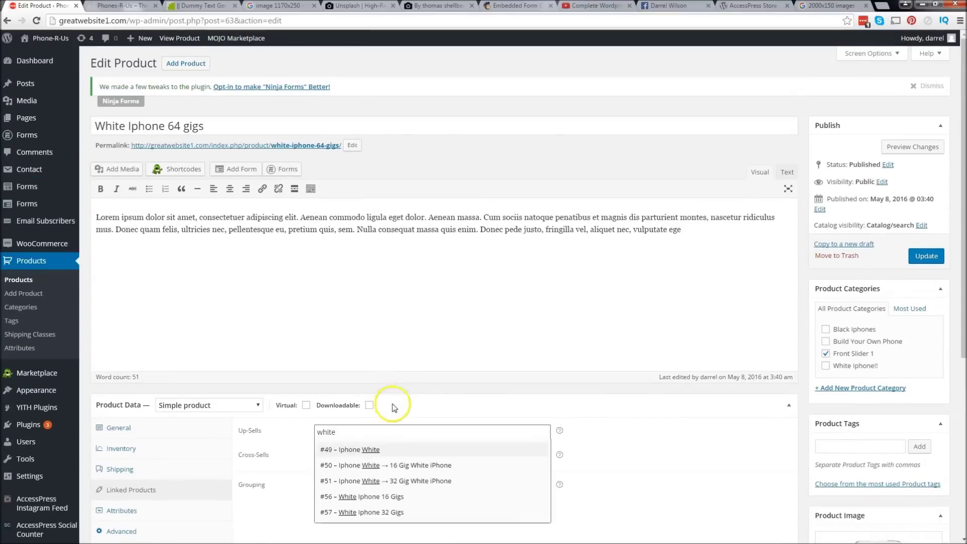
{"action": "left_click", "coordinate": [352, 512]}
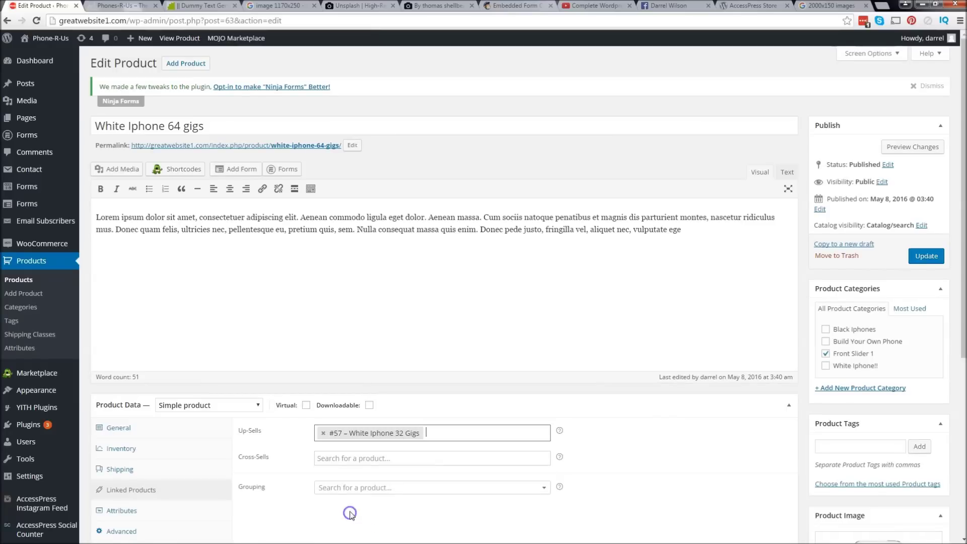
Add Black Iphone 64 Gigs as a cross-sell and update the product.
{"action": "scroll", "coordinate": [297, 481], "scroll_direction": "down", "scroll_amount": 1}
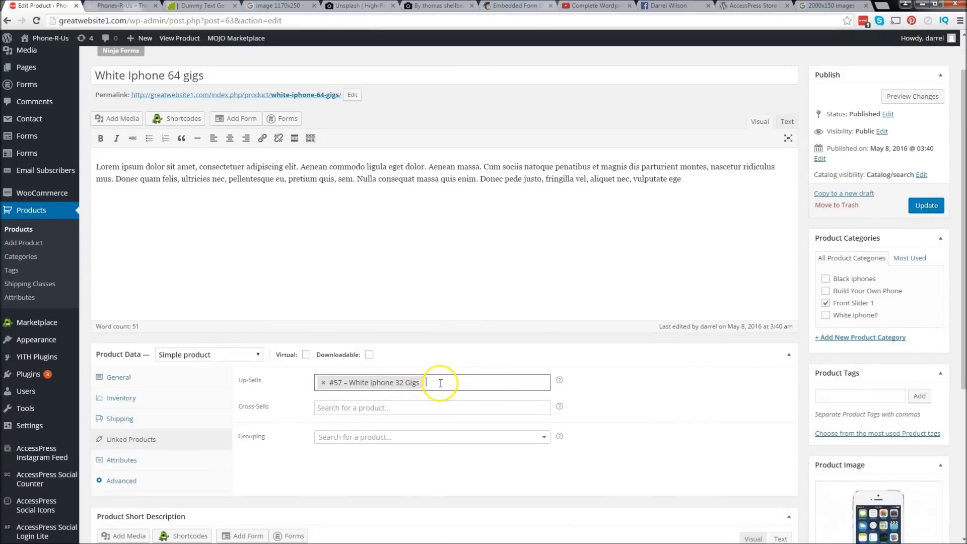
{"action": "left_click", "coordinate": [391, 407]}
{"action": "type", "text": "black"}
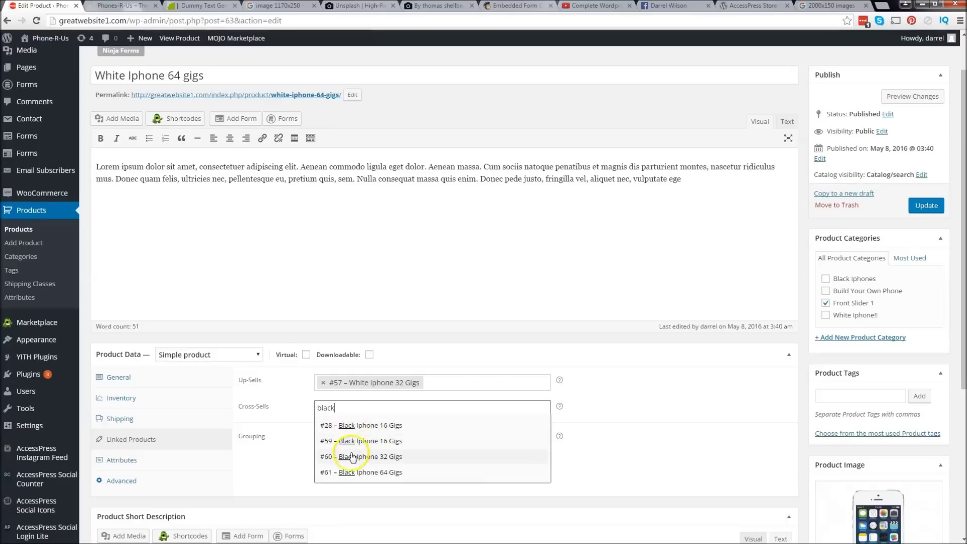
{"action": "left_click", "coordinate": [348, 472]}
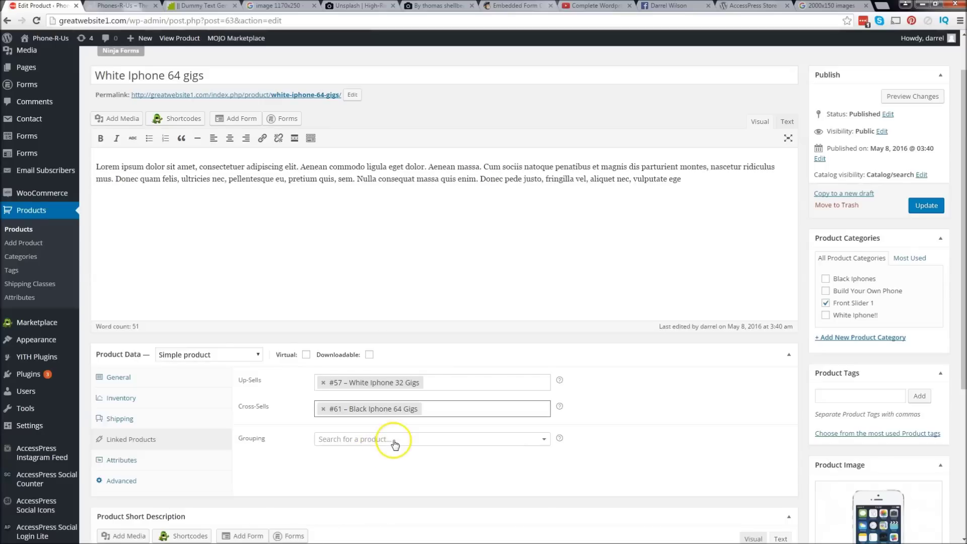
{"action": "left_click_drag", "start_coordinate": [227, 74], "coordinate": [112, 76]}
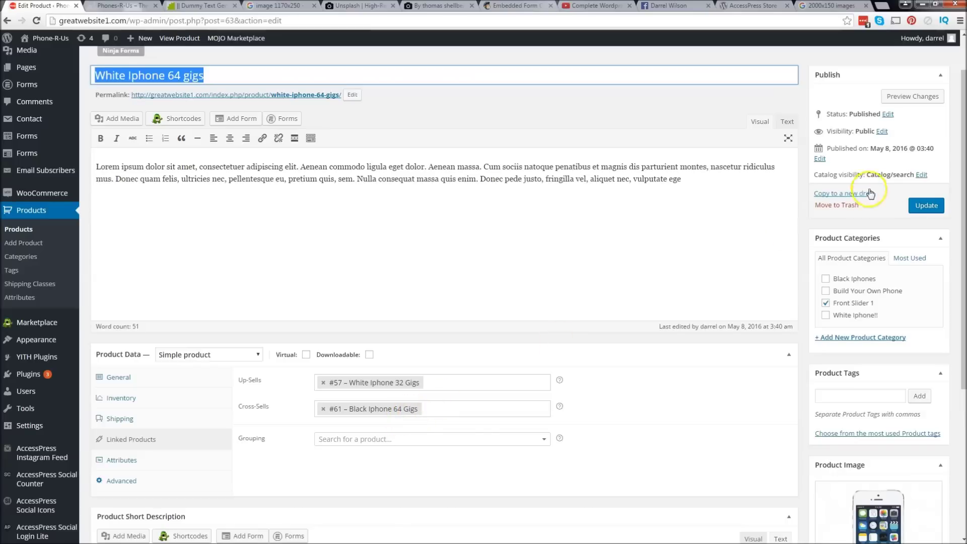
{"action": "left_click", "coordinate": [926, 206]}
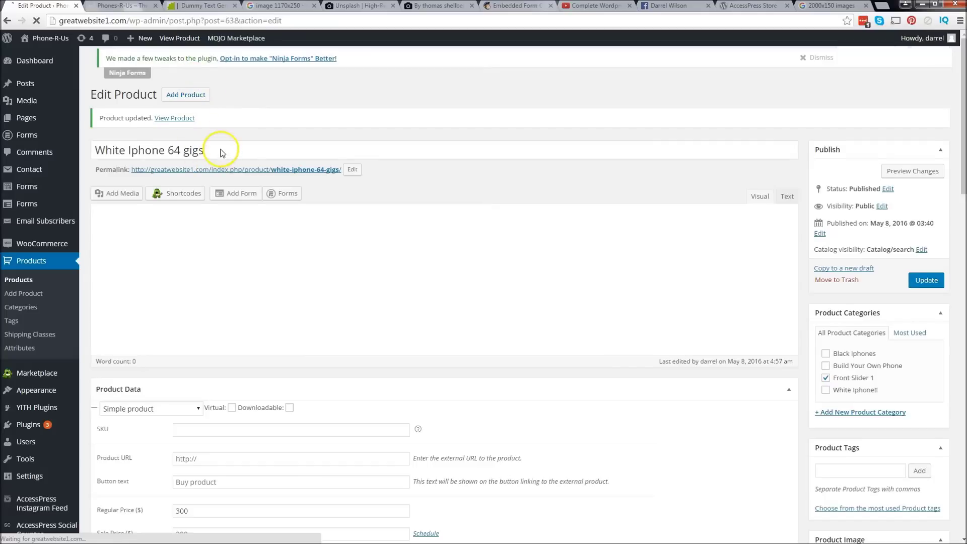
{"action": "left_click_drag", "start_coordinate": [222, 151], "coordinate": [88, 153]}
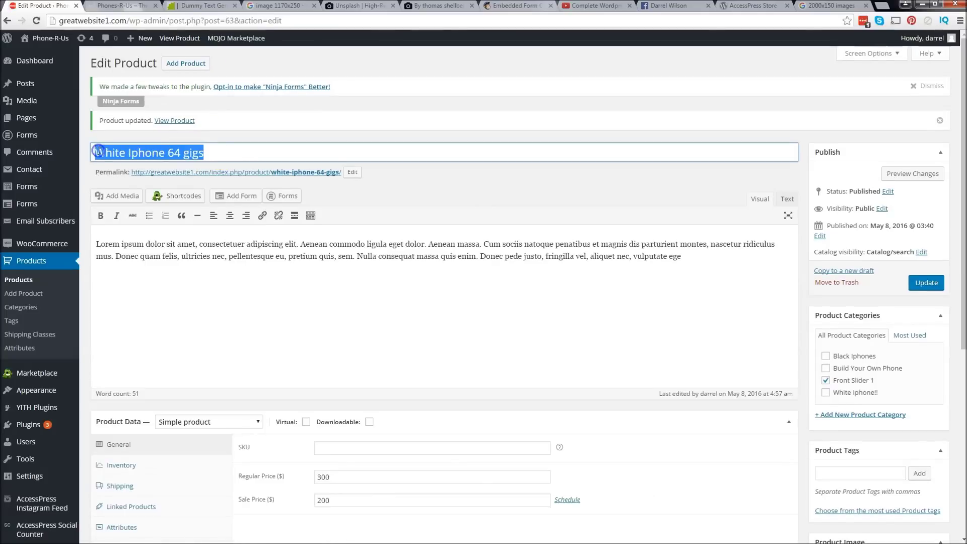
{"action": "left_click", "coordinate": [218, 315]}
Visit the live site and browse the shop page listing all phones.
{"action": "mouse_move", "coordinate": [58, 41]}
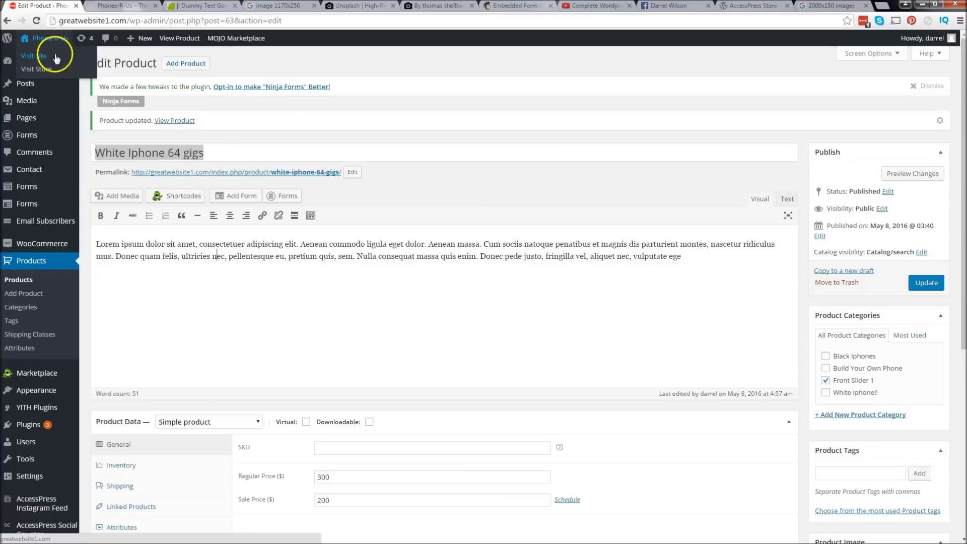
{"action": "left_click", "coordinate": [56, 58]}
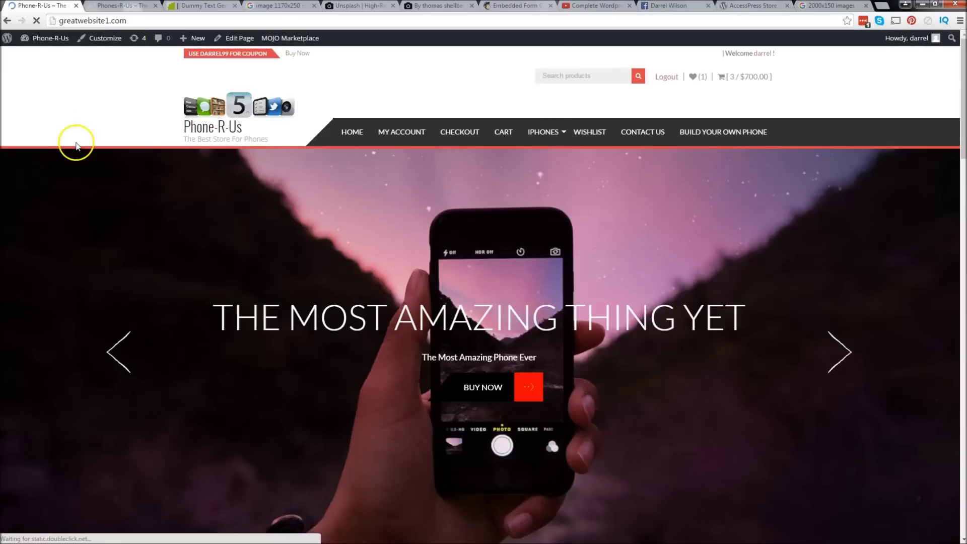
{"action": "left_click", "coordinate": [537, 135]}
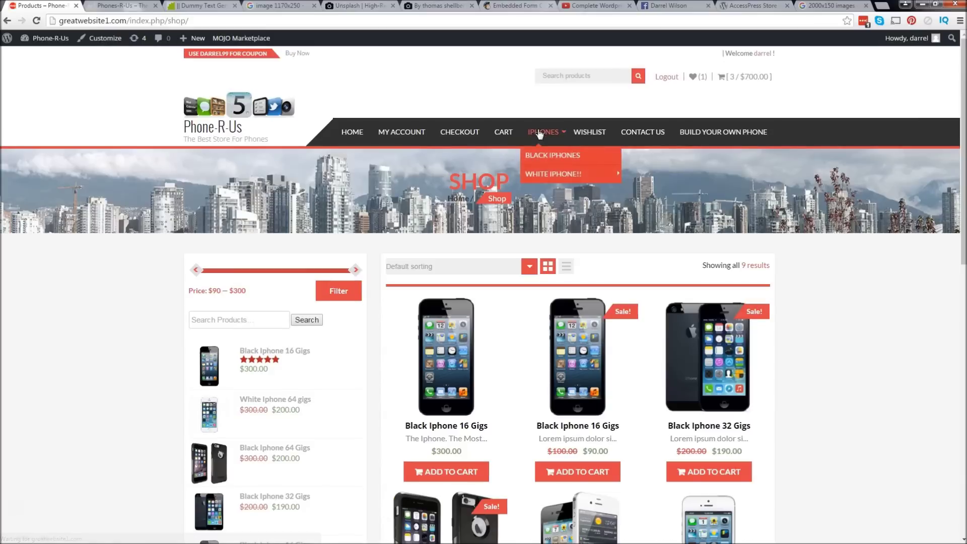
{"action": "scroll", "coordinate": [863, 286], "scroll_direction": "down", "scroll_amount": 4}
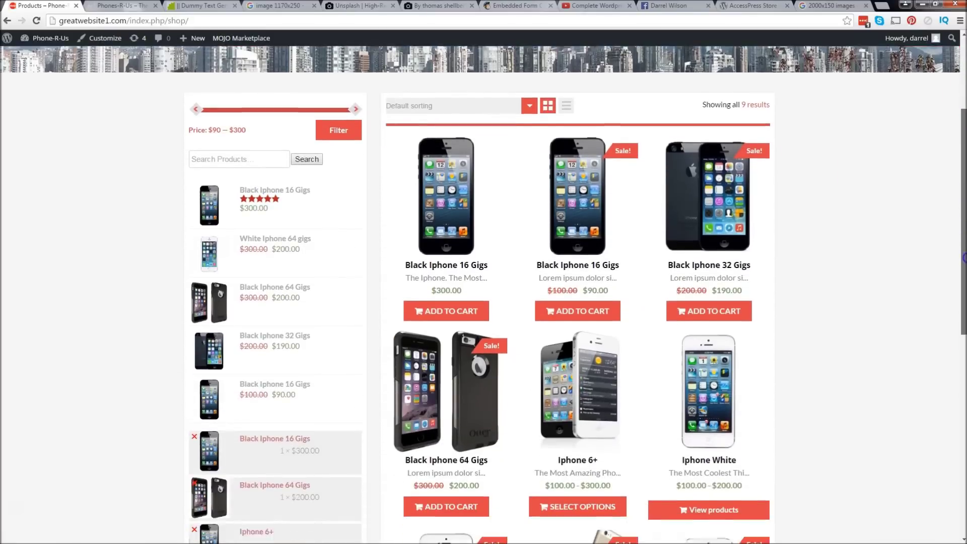
{"action": "scroll", "coordinate": [816, 283], "scroll_direction": "down", "scroll_amount": 3}
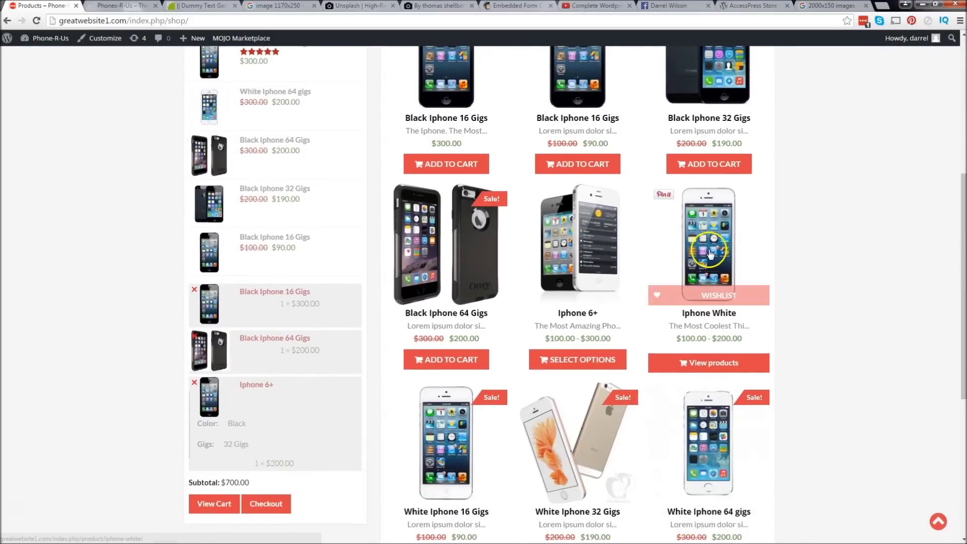
{"action": "scroll", "coordinate": [687, 272], "scroll_direction": "down", "scroll_amount": 1}
{"action": "scroll", "coordinate": [695, 347], "scroll_direction": "down", "scroll_amount": 2}
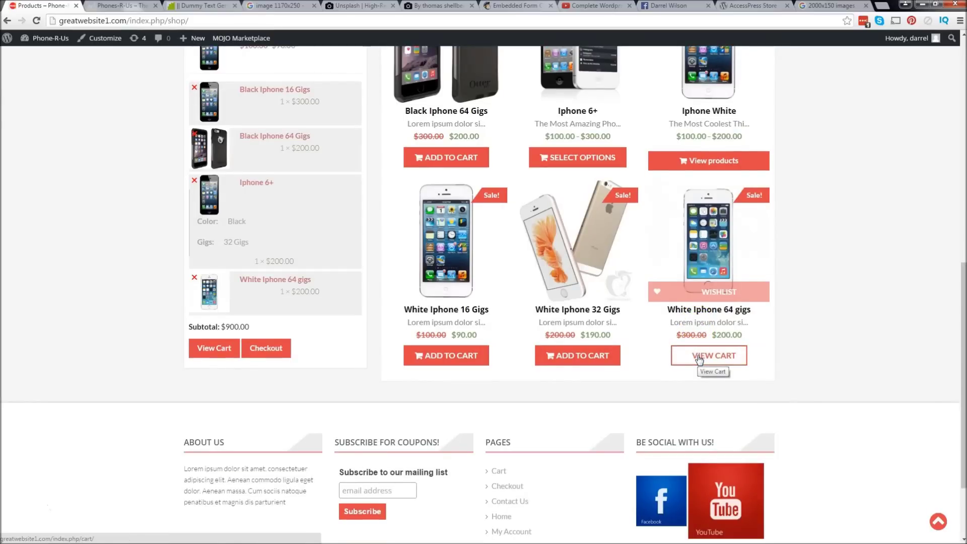
{"action": "scroll", "coordinate": [731, 358], "scroll_direction": "down", "scroll_amount": 2}
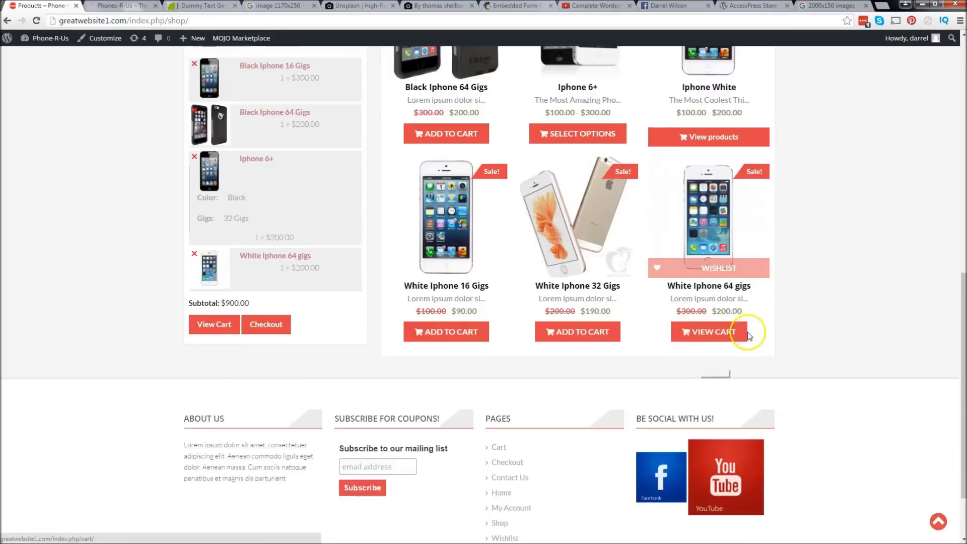
{"action": "scroll", "coordinate": [741, 319], "scroll_direction": "up", "scroll_amount": 2}
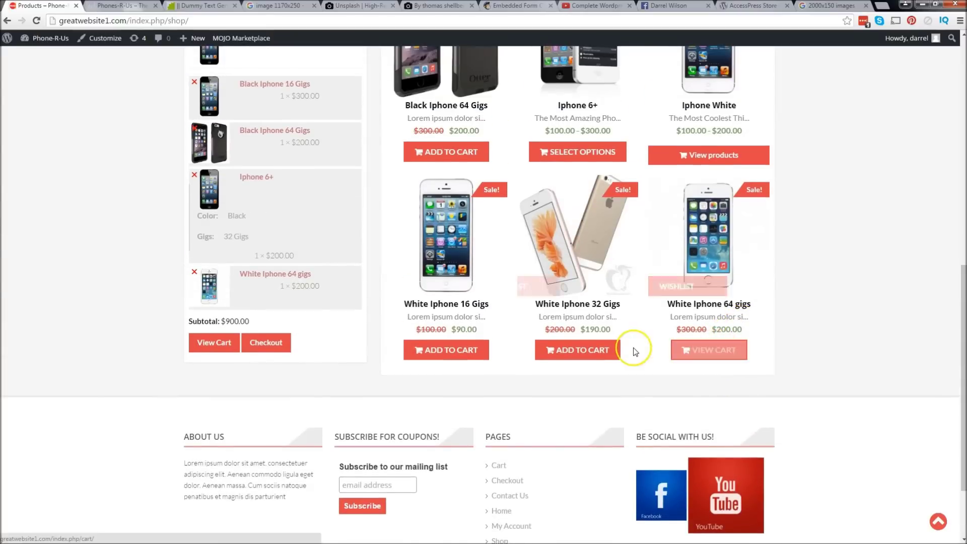
In the cart, remove Black Iphone 16 Gigs, Black Iphone 64 Gigs and Iphone 6+.
{"action": "left_click", "coordinate": [203, 346]}
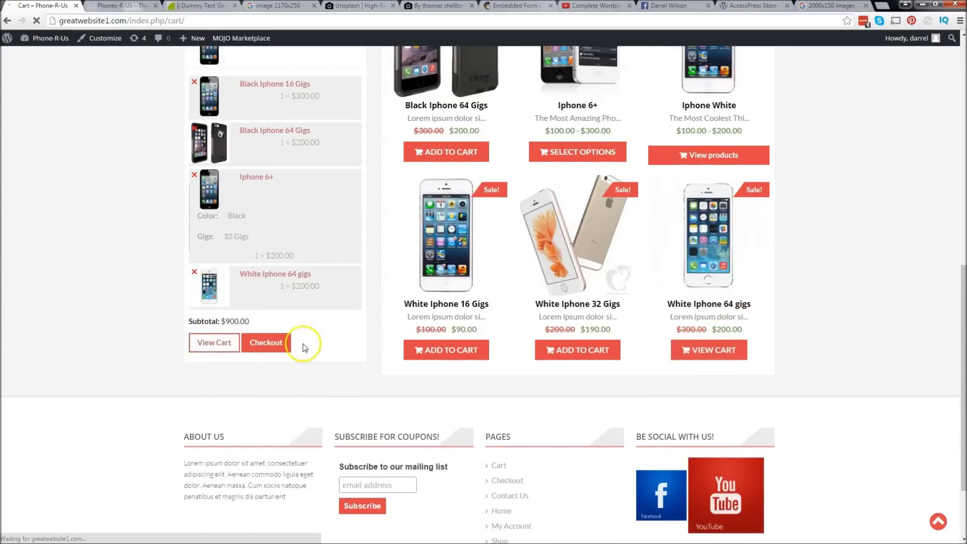
{"action": "scroll", "coordinate": [449, 336], "scroll_direction": "down", "scroll_amount": 4}
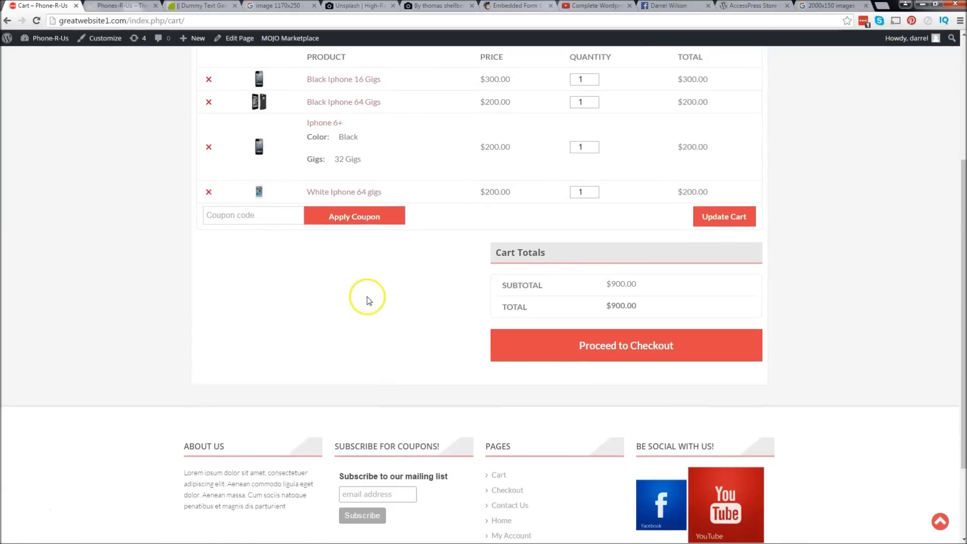
{"action": "scroll", "coordinate": [366, 295], "scroll_direction": "up", "scroll_amount": 3}
{"action": "left_click", "coordinate": [208, 230]}
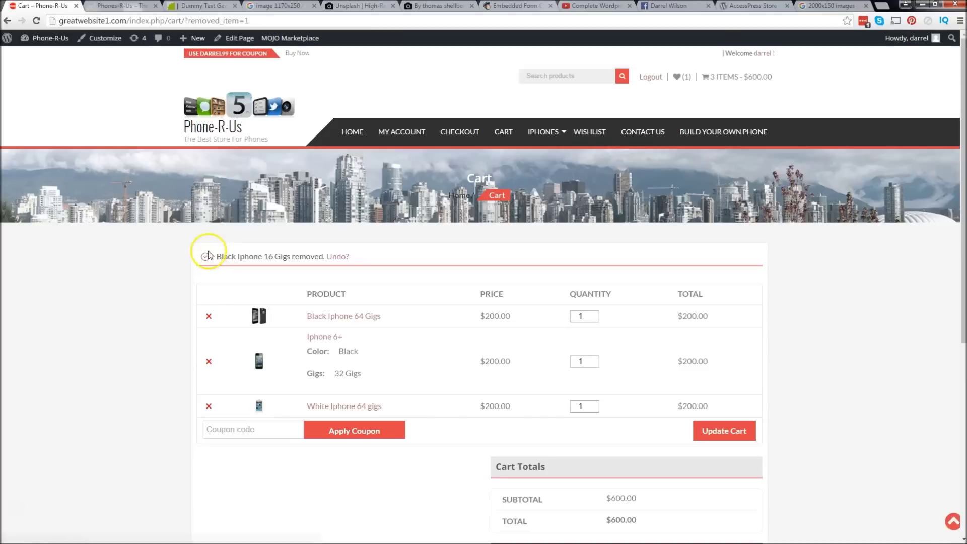
{"action": "left_click", "coordinate": [209, 316]}
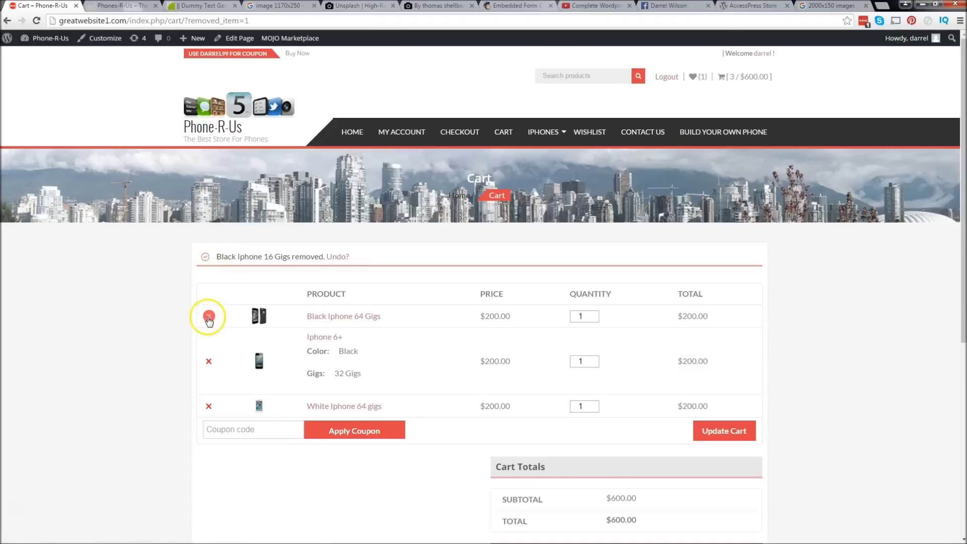
{"action": "scroll", "coordinate": [244, 296], "scroll_direction": "down", "scroll_amount": 3}
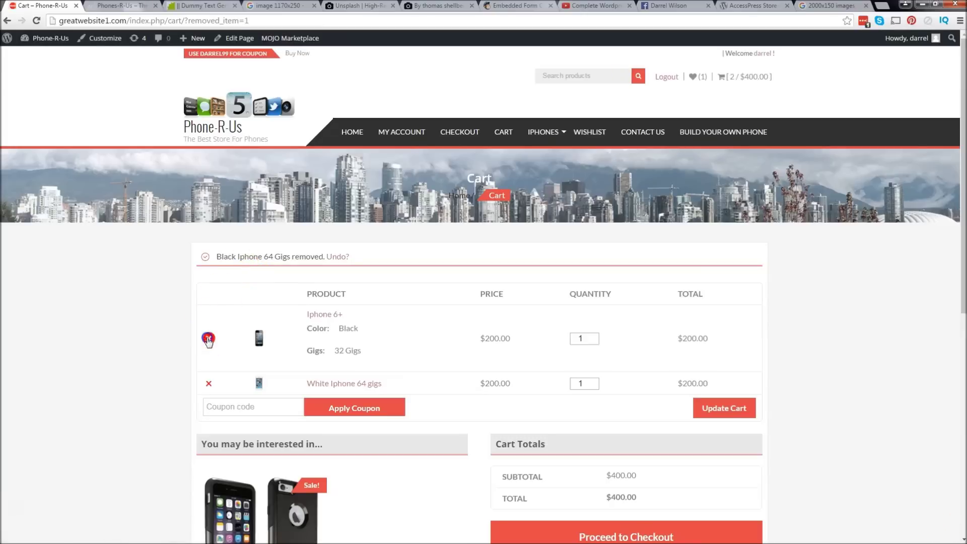
{"action": "left_click", "coordinate": [209, 339]}
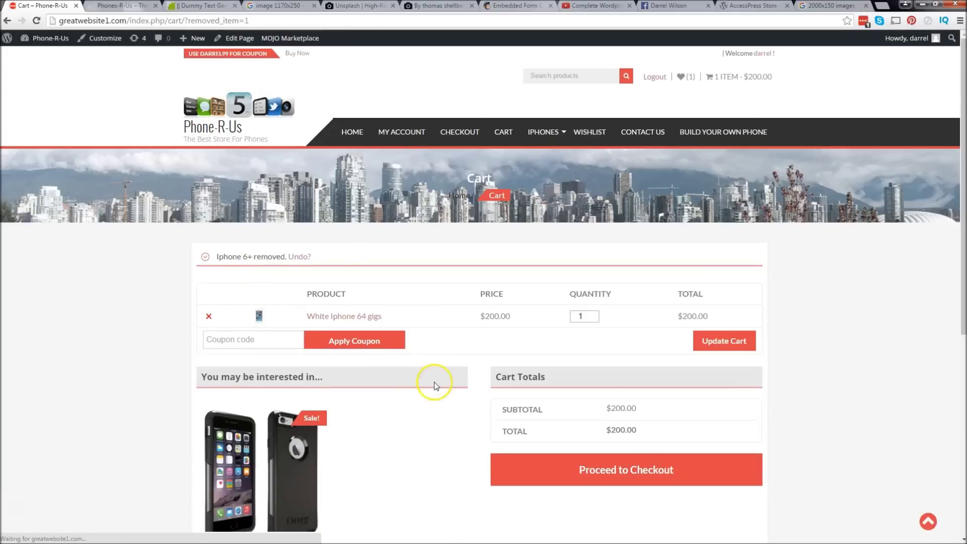
Browse the IPHONES listing and open the White Iphone 64 gigs product page.
{"action": "scroll", "coordinate": [410, 373], "scroll_direction": "down", "scroll_amount": 3}
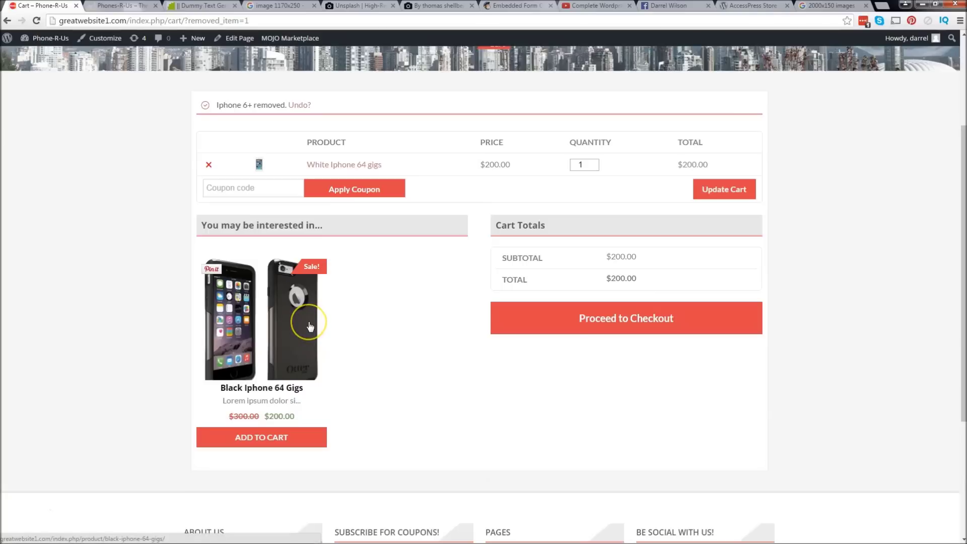
{"action": "left_click", "coordinate": [522, 322]}
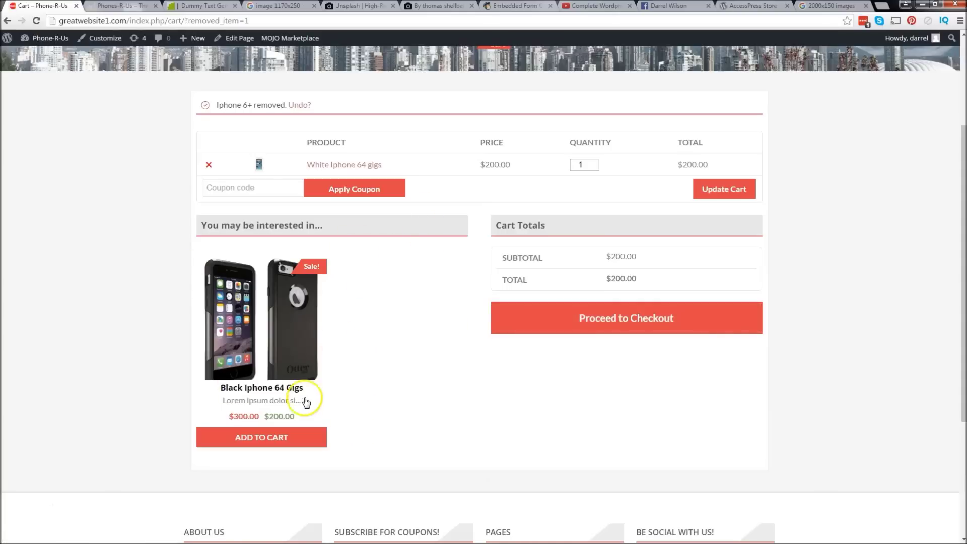
{"action": "scroll", "coordinate": [375, 363], "scroll_direction": "up", "scroll_amount": 3}
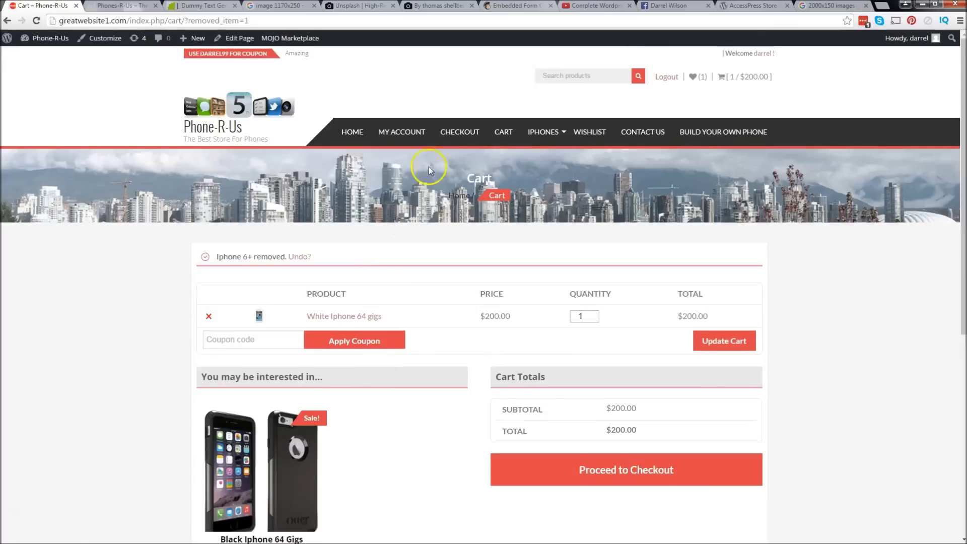
{"action": "left_click", "coordinate": [544, 144]}
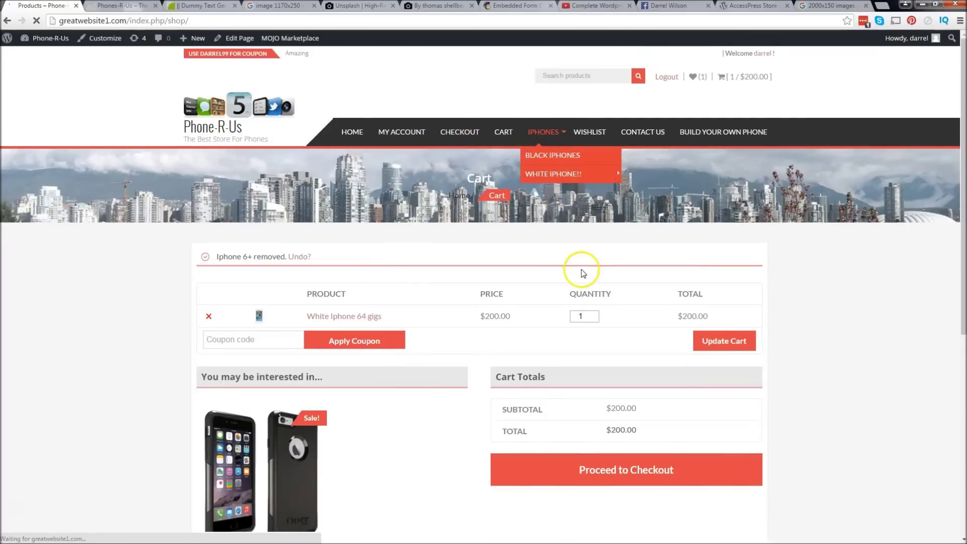
{"action": "scroll", "coordinate": [580, 272], "scroll_direction": "down", "scroll_amount": 6}
{"action": "scroll", "coordinate": [585, 276], "scroll_direction": "down", "scroll_amount": 2}
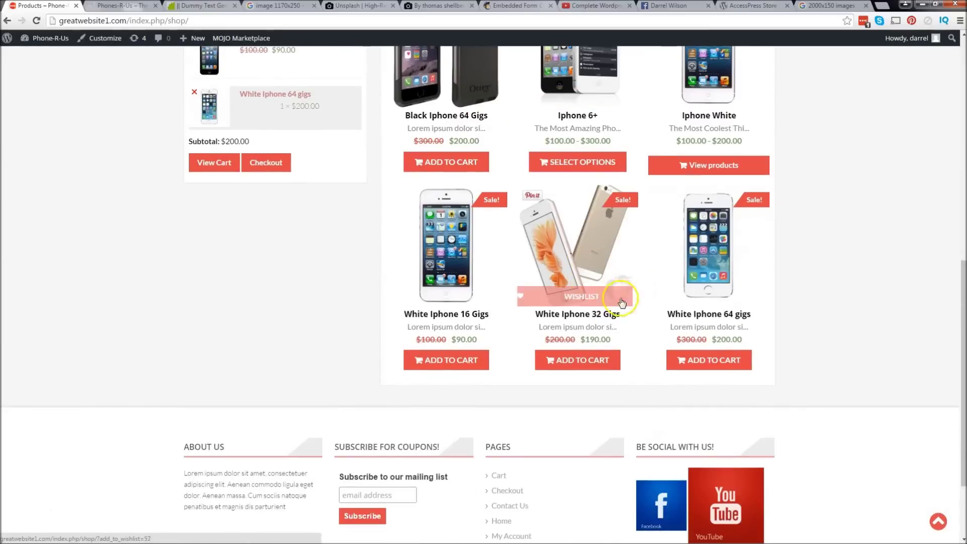
{"action": "left_click", "coordinate": [710, 256]}
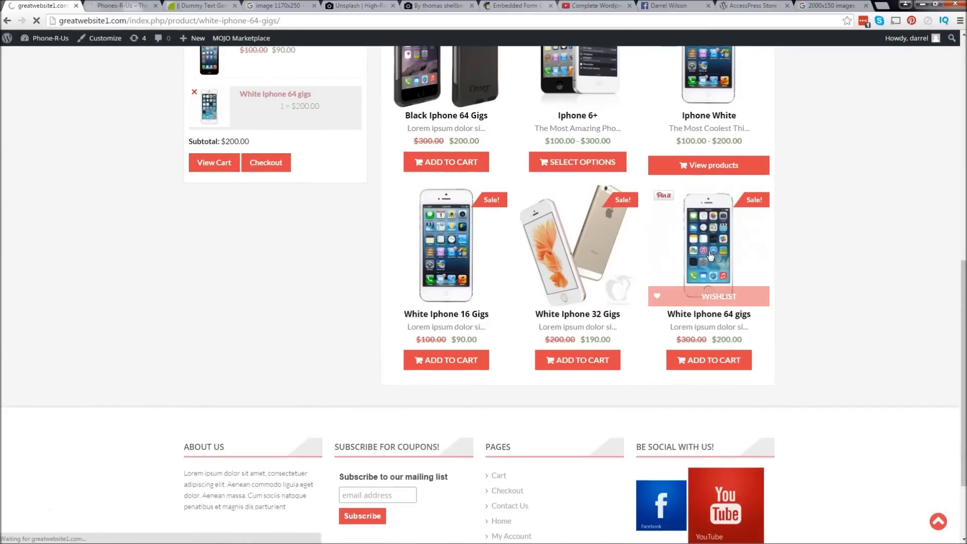
Review the product page, then check the checkout page and return to the $200.00 cart.
{"action": "scroll", "coordinate": [719, 265], "scroll_direction": "down", "scroll_amount": 4}
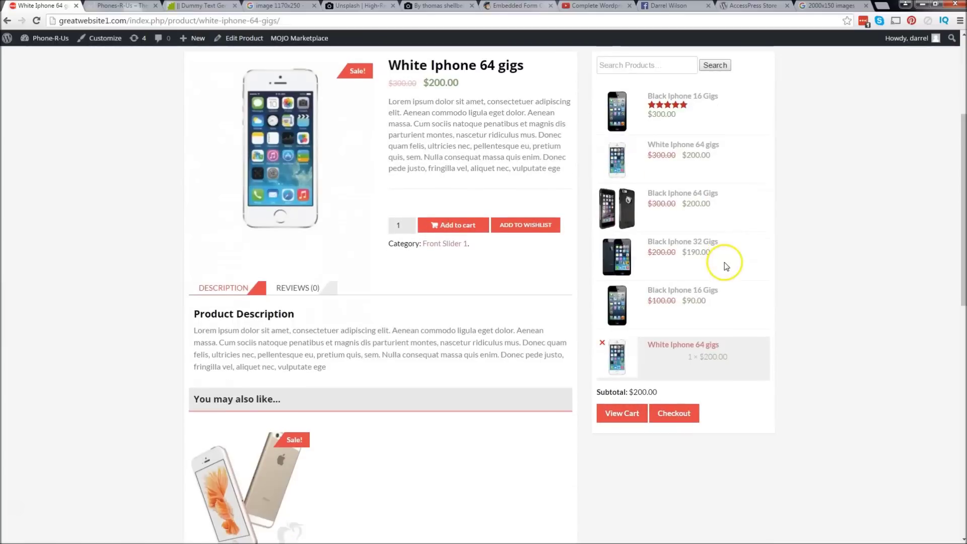
{"action": "scroll", "coordinate": [639, 266], "scroll_direction": "down", "scroll_amount": 3}
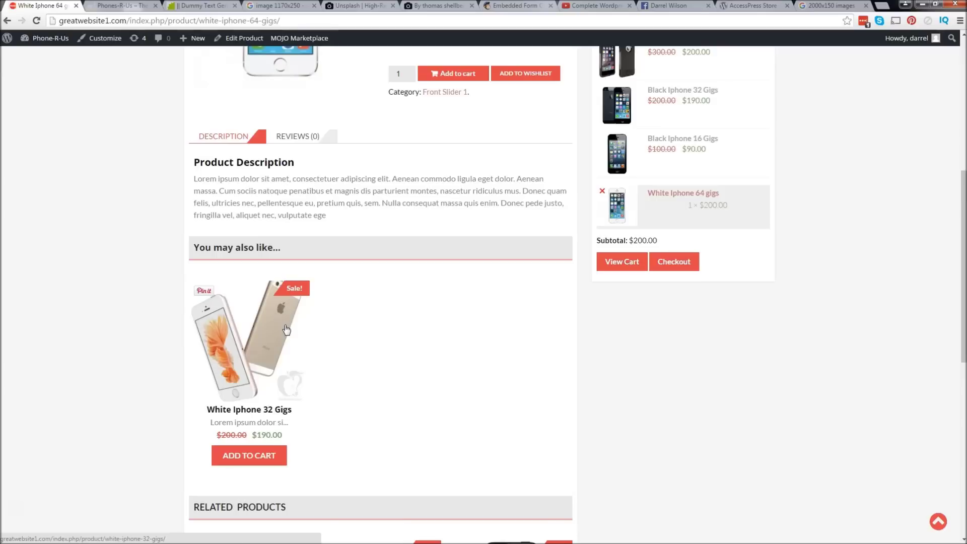
{"action": "scroll", "coordinate": [286, 329], "scroll_direction": "up", "scroll_amount": 7}
{"action": "scroll", "coordinate": [427, 196], "scroll_direction": "down", "scroll_amount": 3}
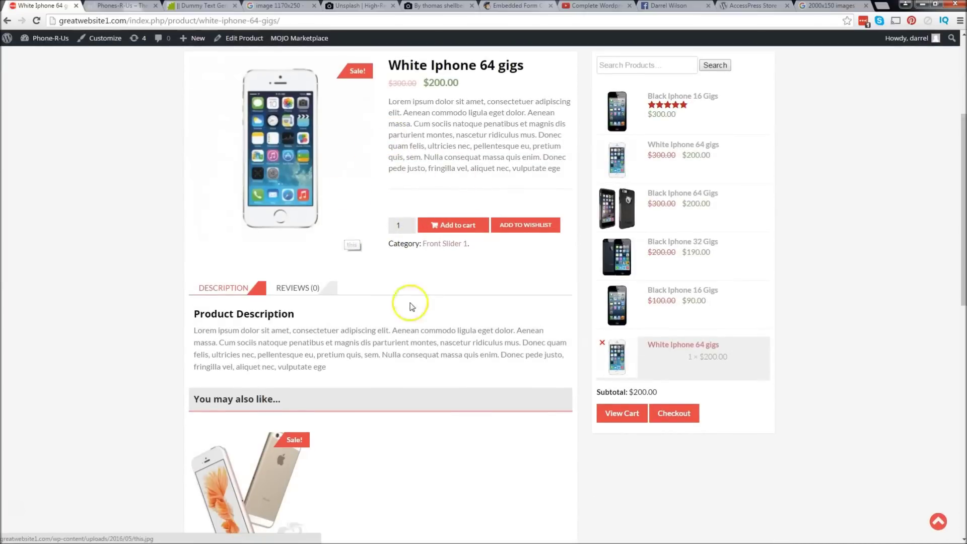
{"action": "scroll", "coordinate": [492, 342], "scroll_direction": "down", "scroll_amount": 1}
{"action": "scroll", "coordinate": [492, 345], "scroll_direction": "down", "scroll_amount": 1}
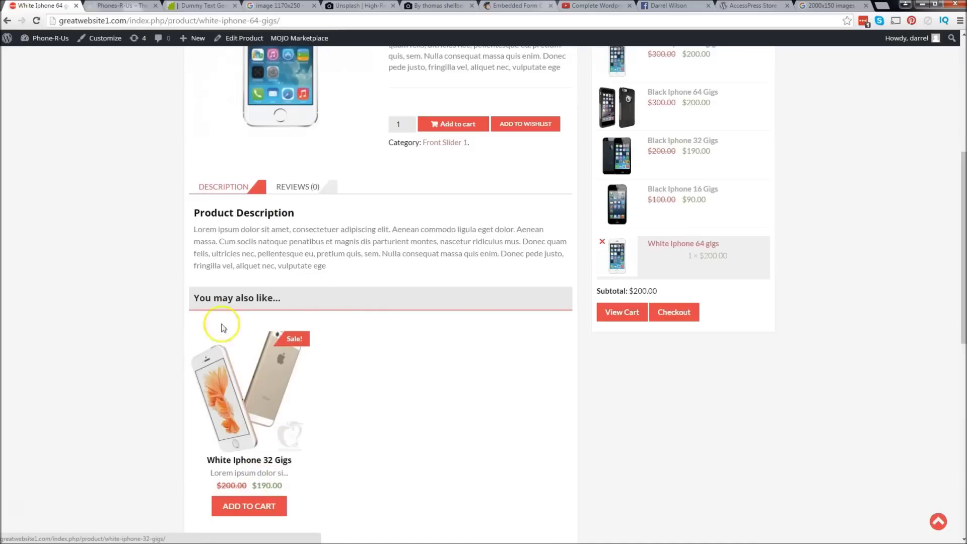
{"action": "scroll", "coordinate": [386, 316], "scroll_direction": "up", "scroll_amount": 4}
{"action": "scroll", "coordinate": [386, 316], "scroll_direction": "up", "scroll_amount": 3}
{"action": "mouse_move", "coordinate": [541, 131]}
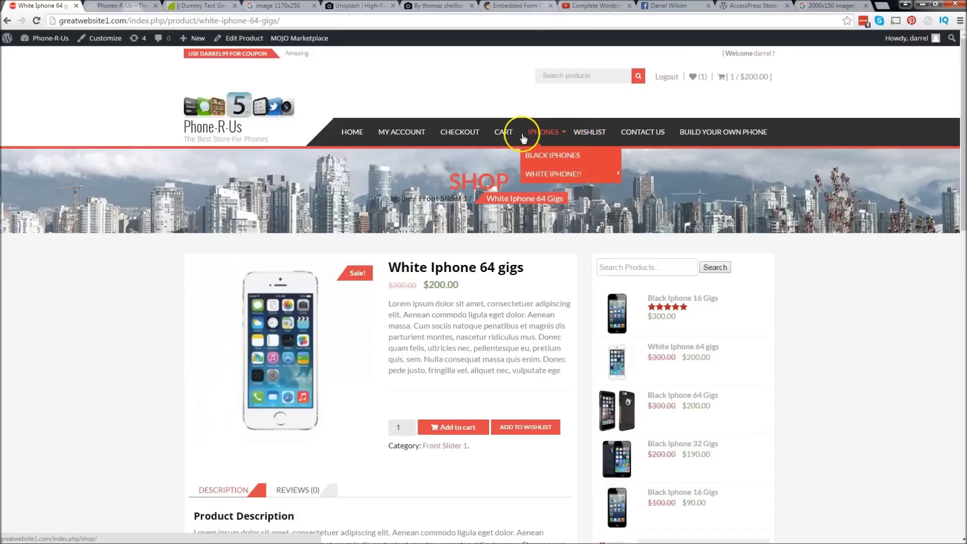
{"action": "left_click", "coordinate": [464, 134]}
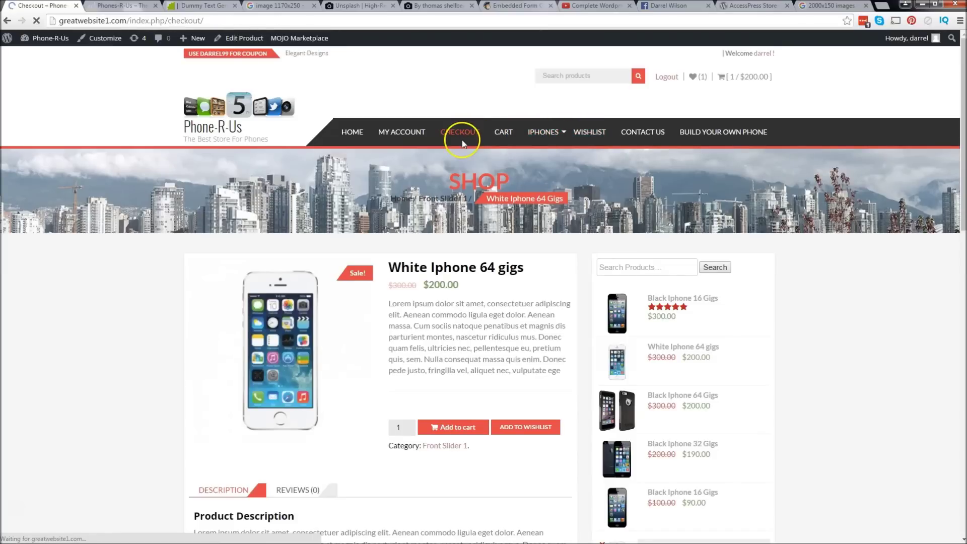
{"action": "scroll", "coordinate": [481, 302], "scroll_direction": "down", "scroll_amount": 8}
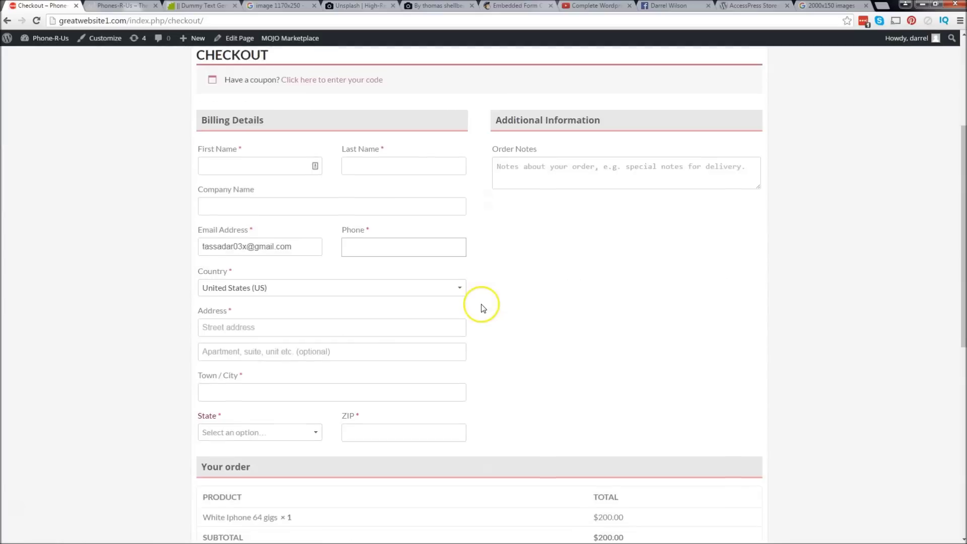
{"action": "scroll", "coordinate": [481, 302], "scroll_direction": "up", "scroll_amount": 8}
{"action": "left_click", "coordinate": [500, 135]}
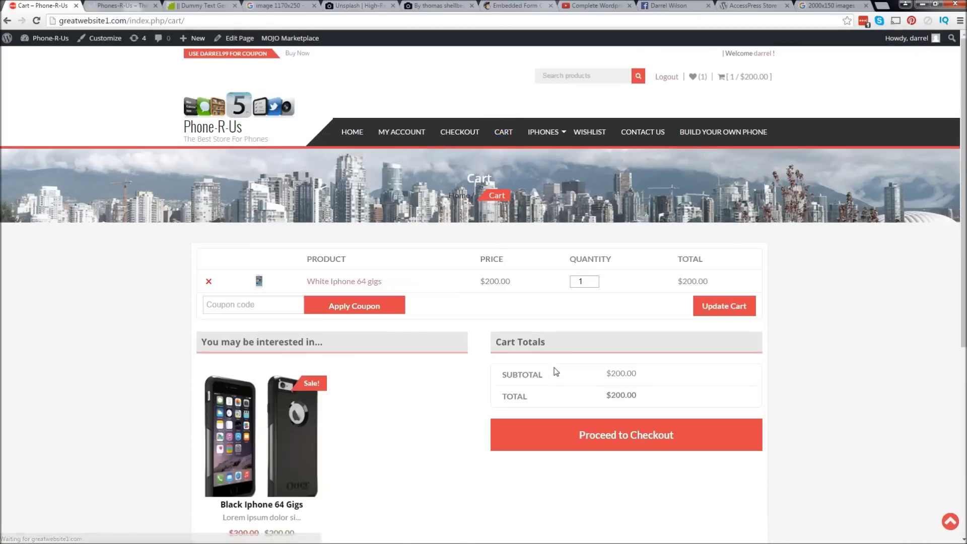
{"action": "scroll", "coordinate": [555, 371], "scroll_direction": "down", "scroll_amount": 2}
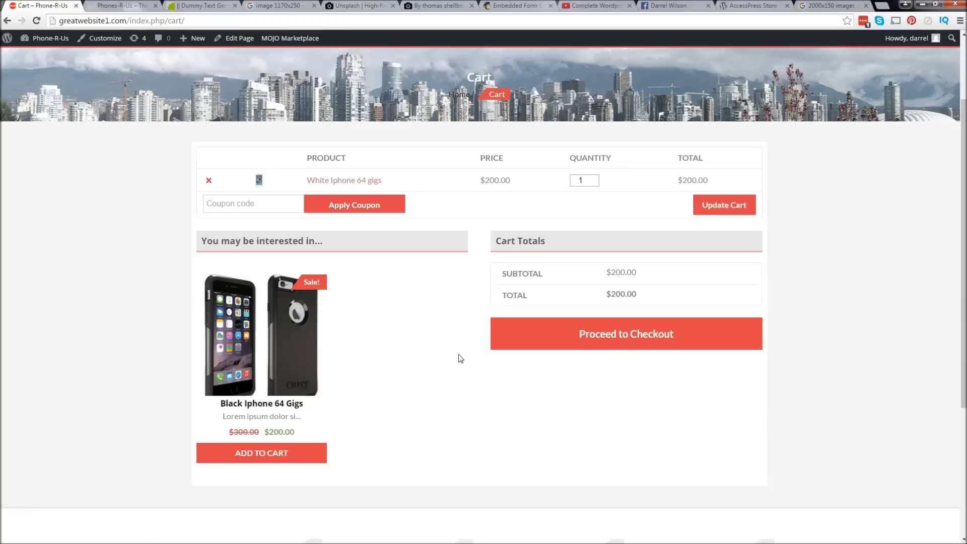
Load amazon.com in the other browser tab.
{"action": "left_click", "coordinate": [818, 4]}
{"action": "left_click", "coordinate": [805, 19]}
{"action": "type", "text": "amazon"}
{"action": "key", "text": "Return"}
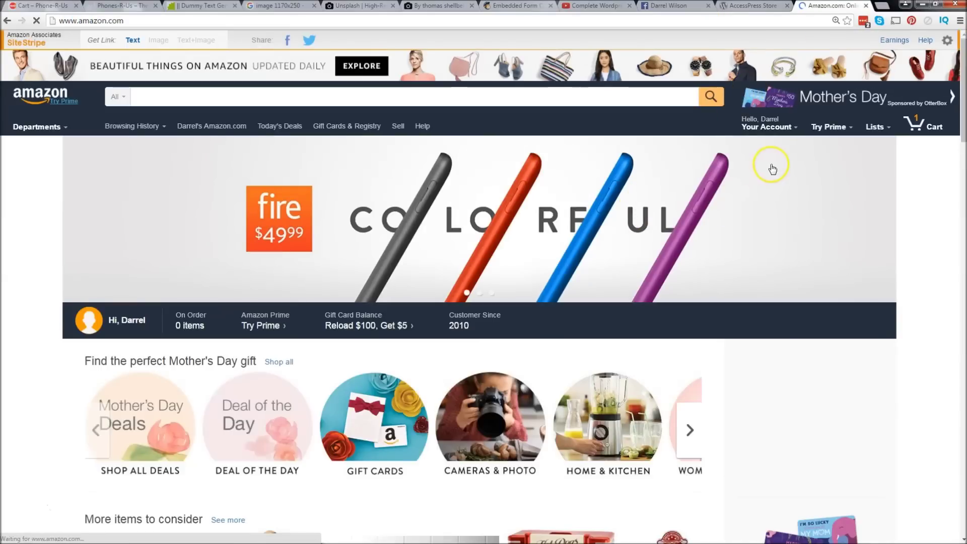
Add the LANEIGE Lip Sleeping Mask 20g to the Amazon cart, then return to the Phone-R-Us cart.
{"action": "scroll", "coordinate": [345, 339], "scroll_direction": "down", "scroll_amount": 7}
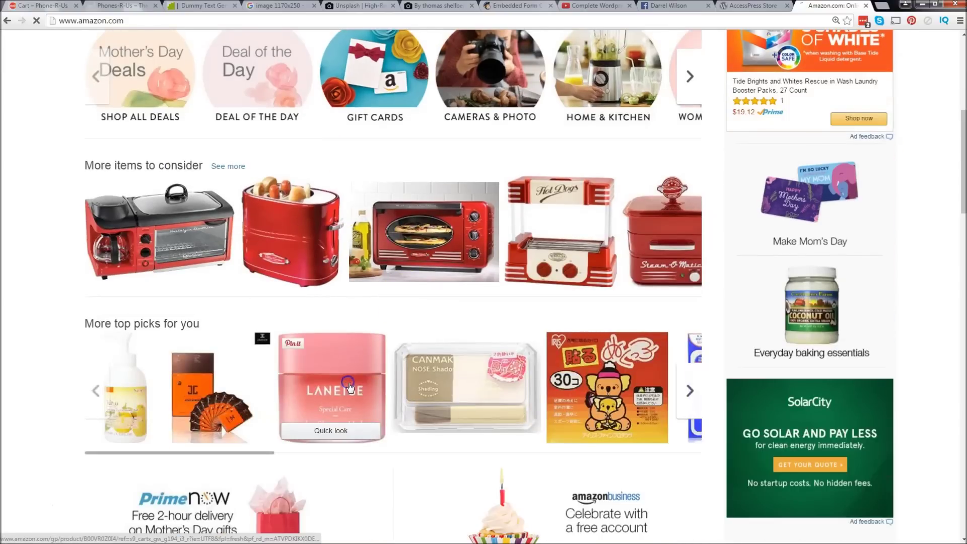
{"action": "left_click", "coordinate": [348, 387]}
{"action": "scroll", "coordinate": [433, 312], "scroll_direction": "down", "scroll_amount": 5}
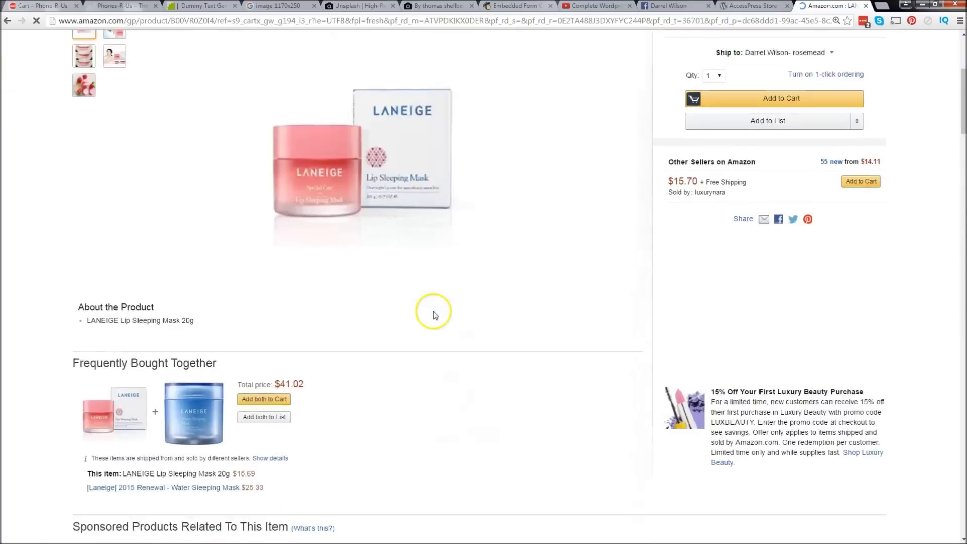
{"action": "scroll", "coordinate": [587, 388], "scroll_direction": "up", "scroll_amount": 5}
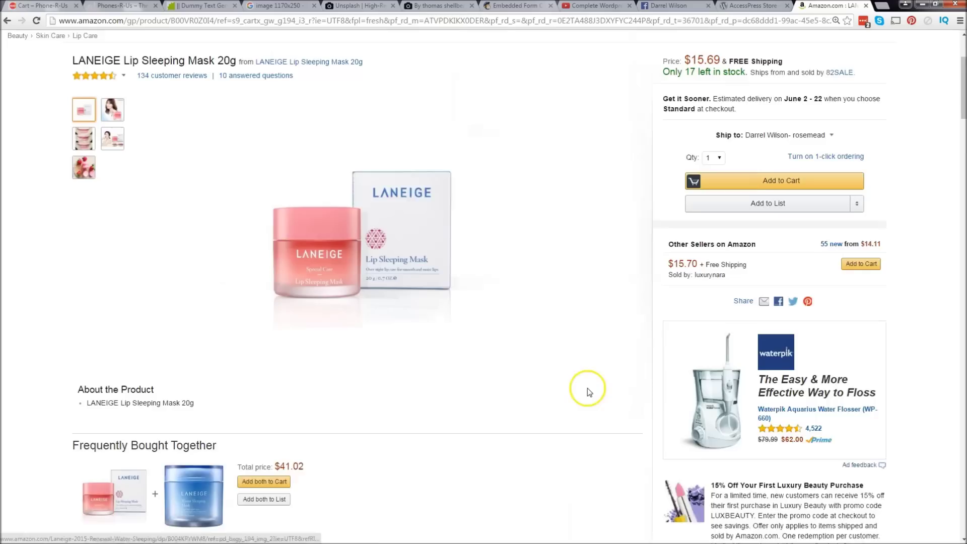
{"action": "left_click", "coordinate": [783, 234]}
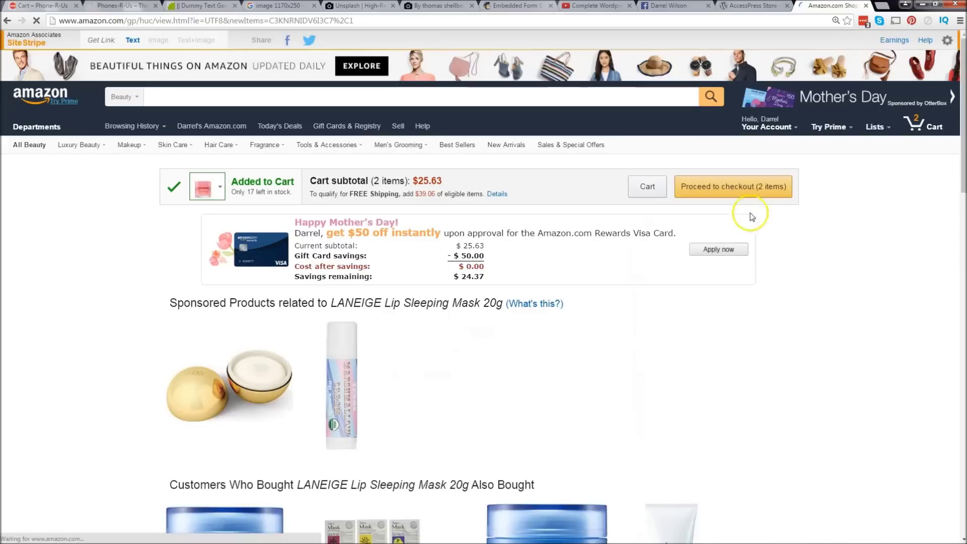
{"action": "left_click", "coordinate": [711, 188]}
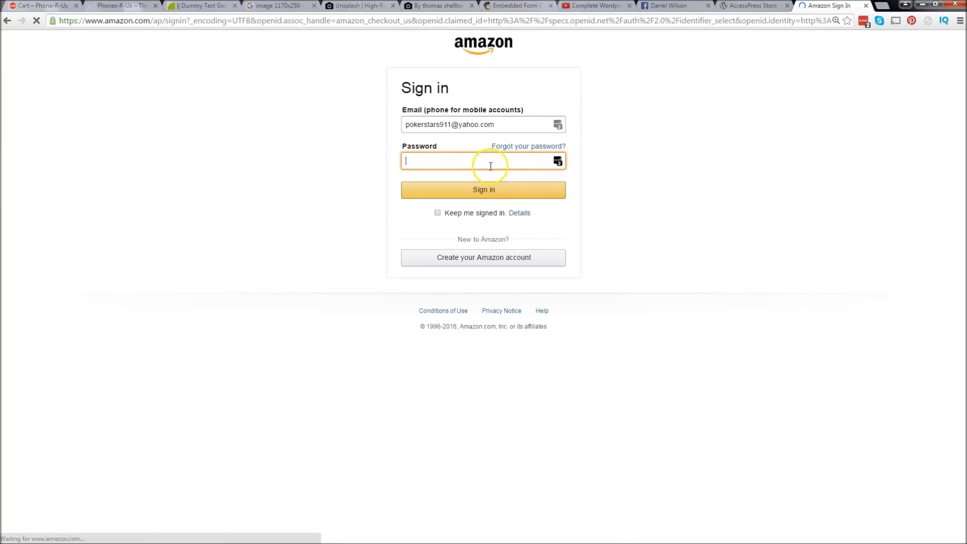
{"action": "type", "text": "•••••••••••"}
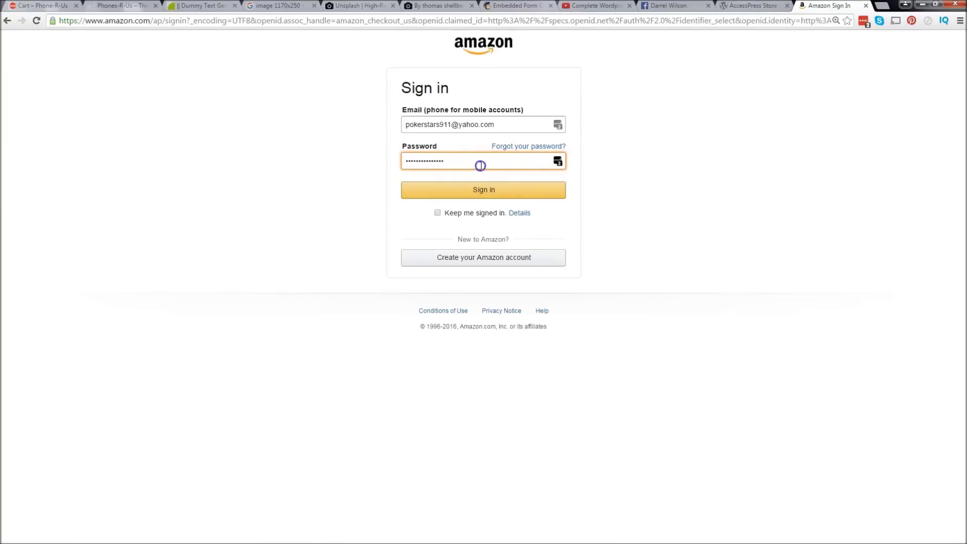
{"action": "left_click", "coordinate": [7, 20]}
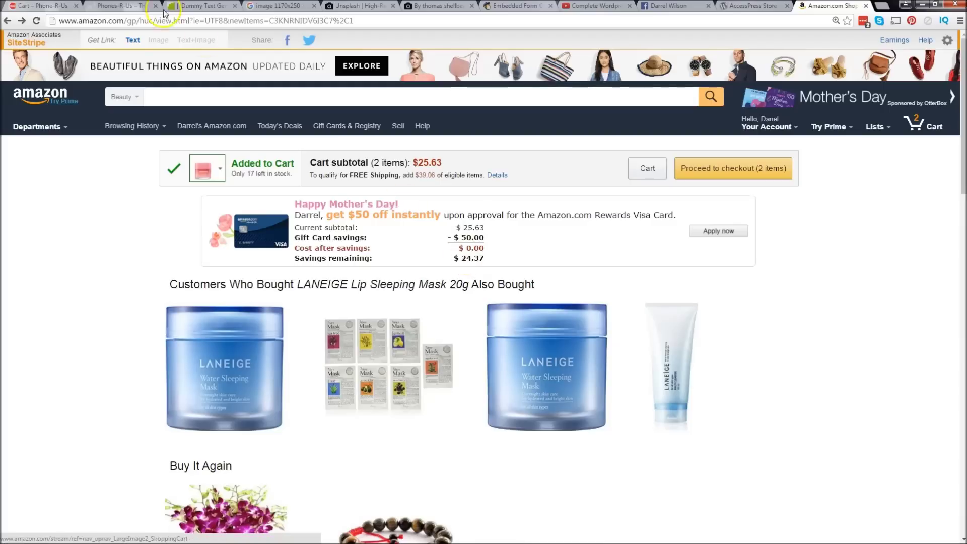
{"action": "left_click", "coordinate": [33, 6]}
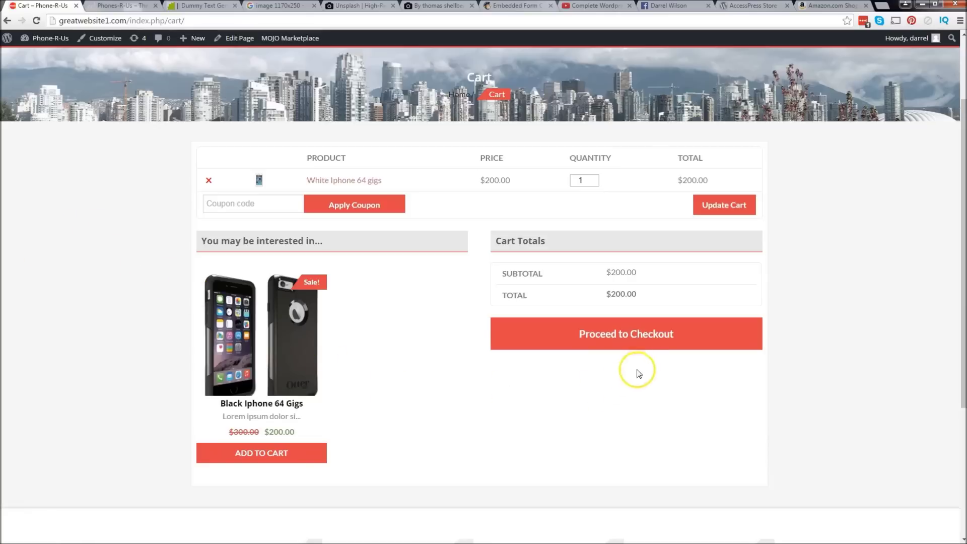
Check the checkout's $200.00 order total with no shipping, then return to the Phone-R-Us home page.
{"action": "left_click", "coordinate": [646, 340]}
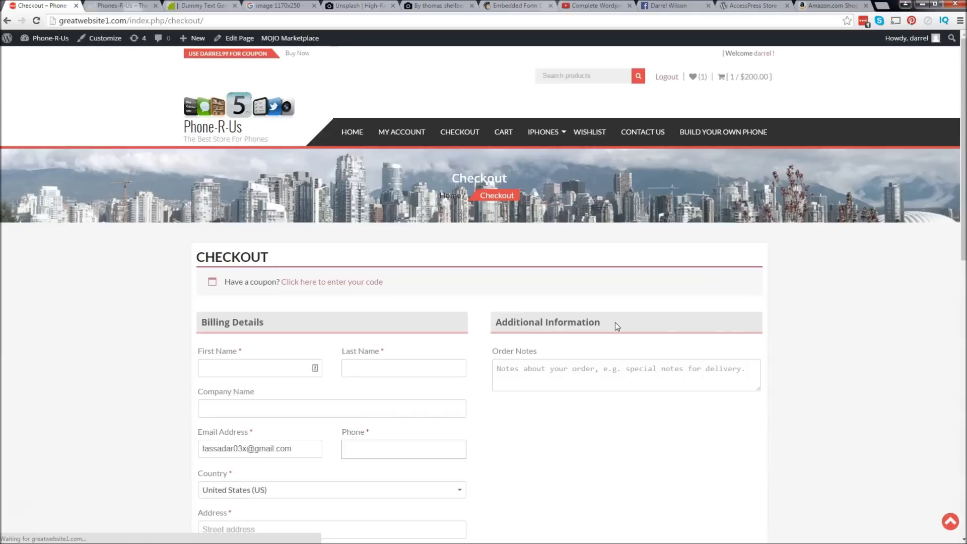
{"action": "left_click_drag", "start_coordinate": [963, 113], "coordinate": [963, 293]}
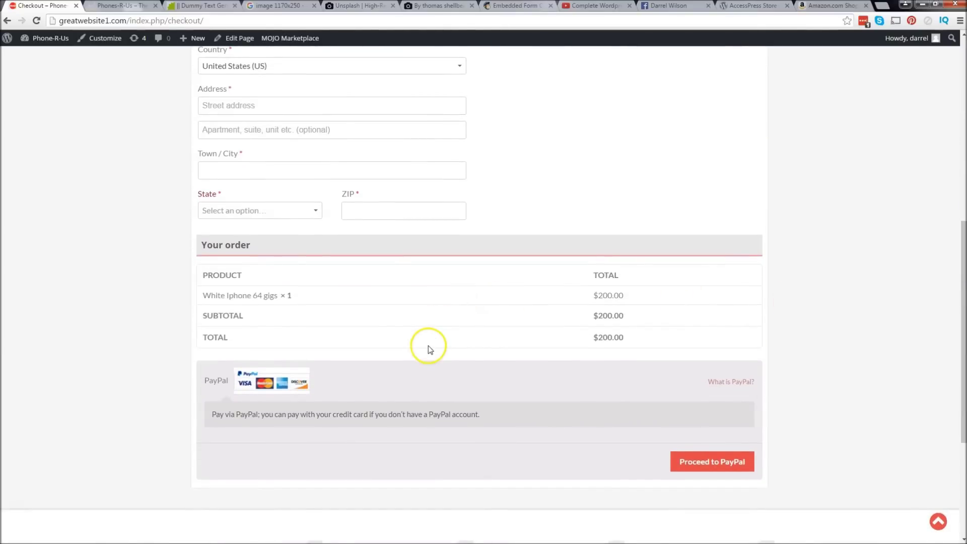
{"action": "scroll", "coordinate": [440, 353], "scroll_direction": "up", "scroll_amount": 4}
{"action": "scroll", "coordinate": [440, 353], "scroll_direction": "up", "scroll_amount": 4}
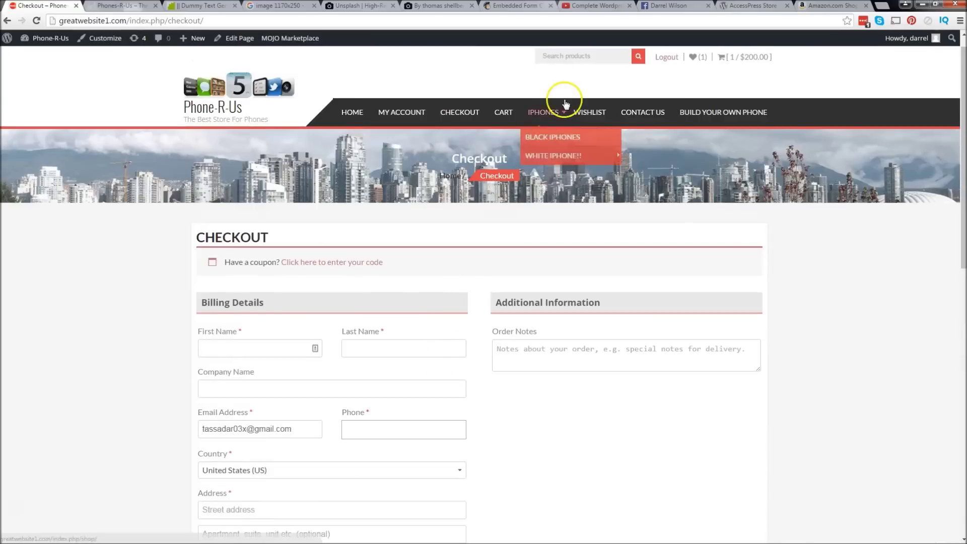
{"action": "left_click", "coordinate": [597, 6]}
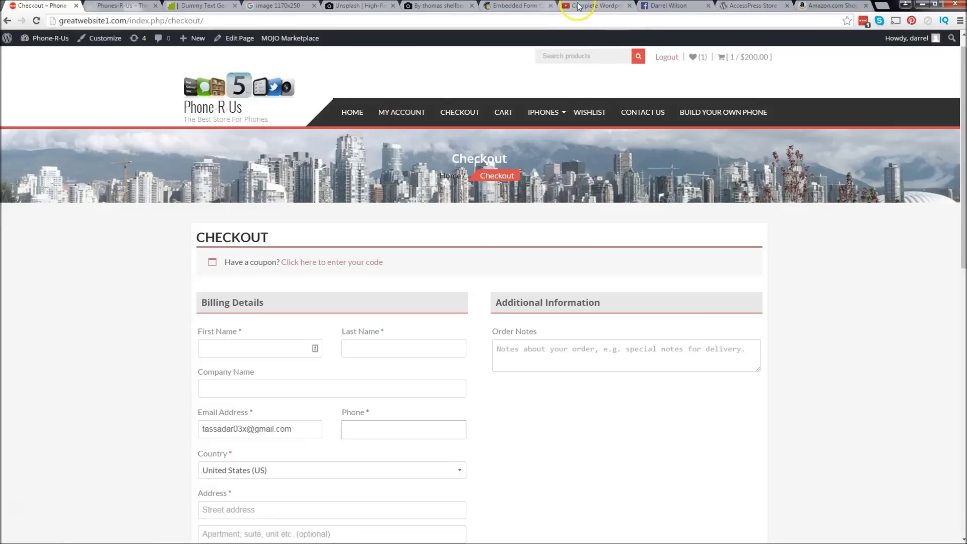
{"action": "left_click", "coordinate": [351, 120]}
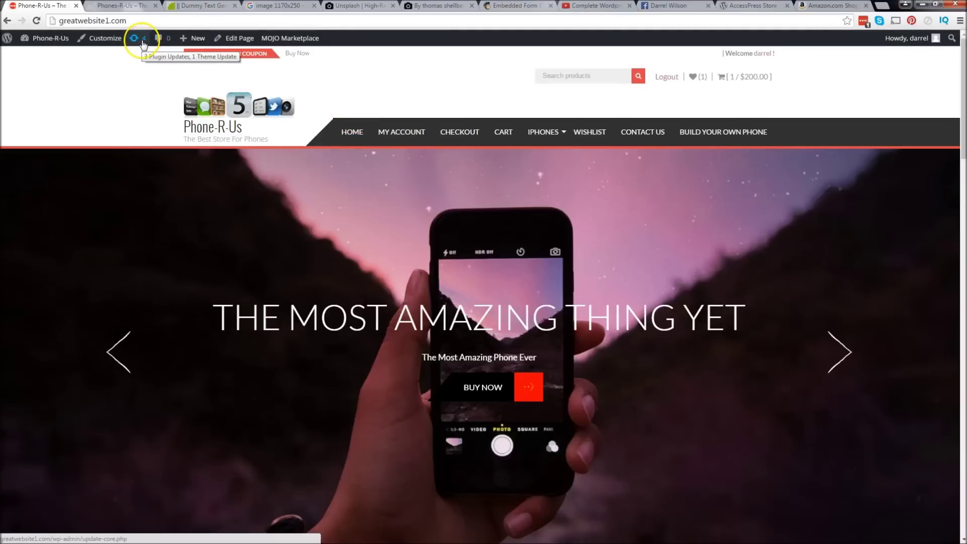
Start a new WooCommerce coupon and enter its coupon code.
{"action": "mouse_move", "coordinate": [61, 41]}
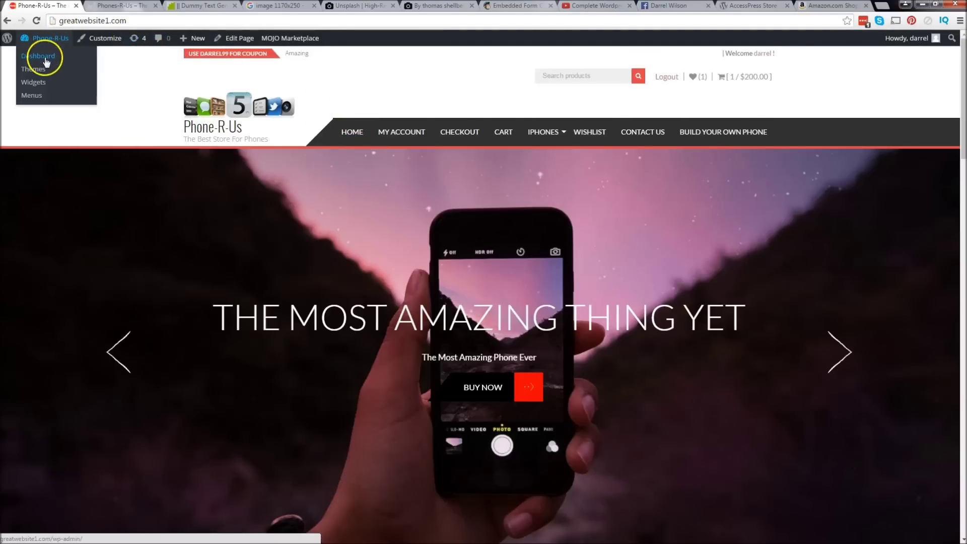
{"action": "left_click", "coordinate": [45, 56]}
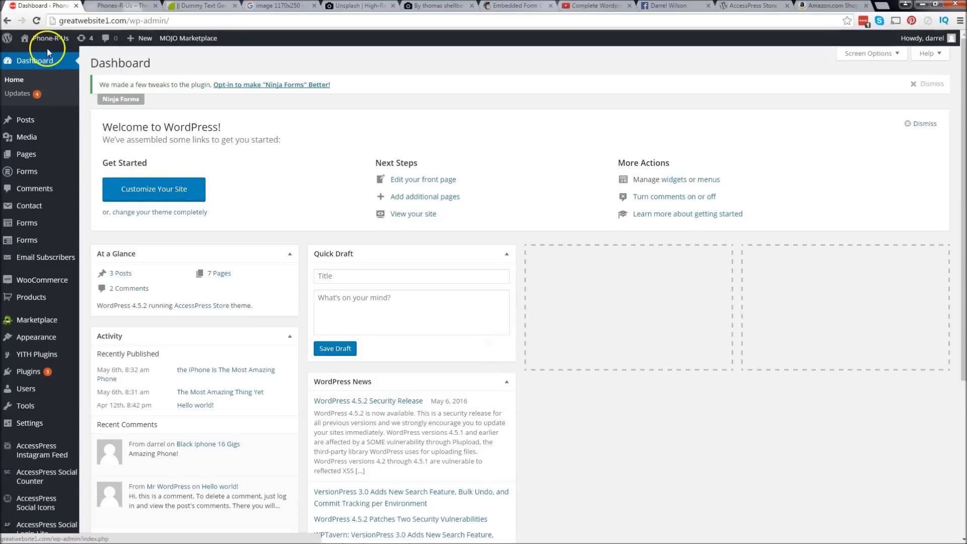
{"action": "mouse_move", "coordinate": [52, 286]}
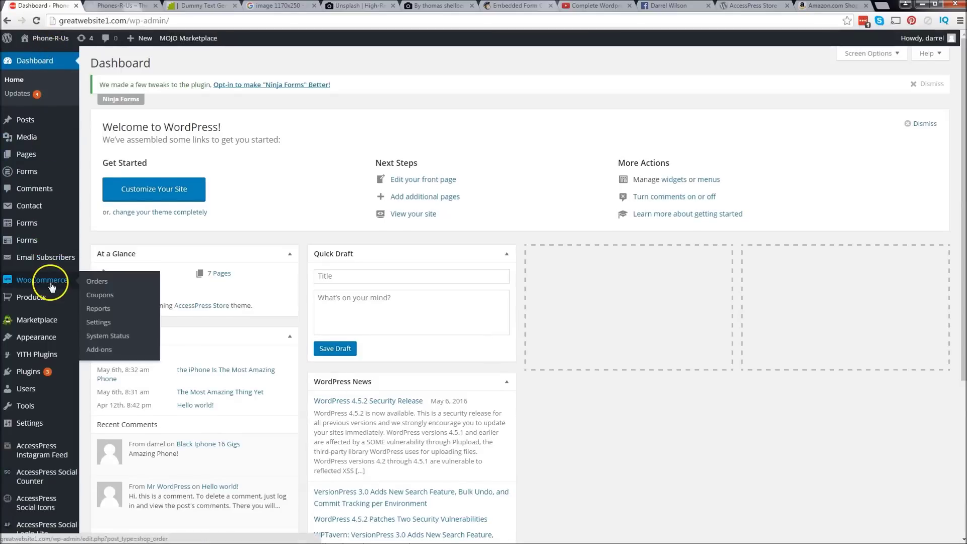
{"action": "left_click", "coordinate": [112, 295]}
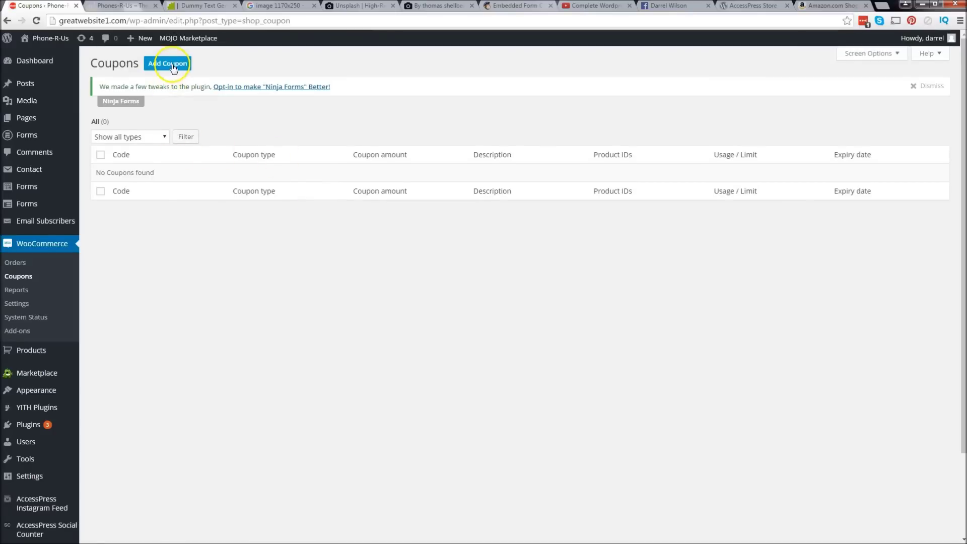
{"action": "left_click", "coordinate": [171, 64]}
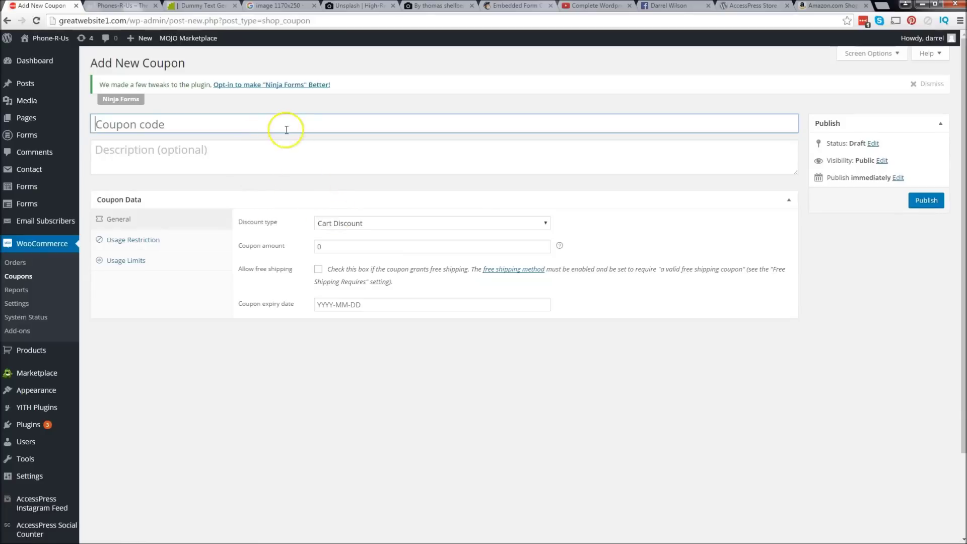
{"action": "type", "text": "darrel99"}
{"action": "key", "text": "Tab"}
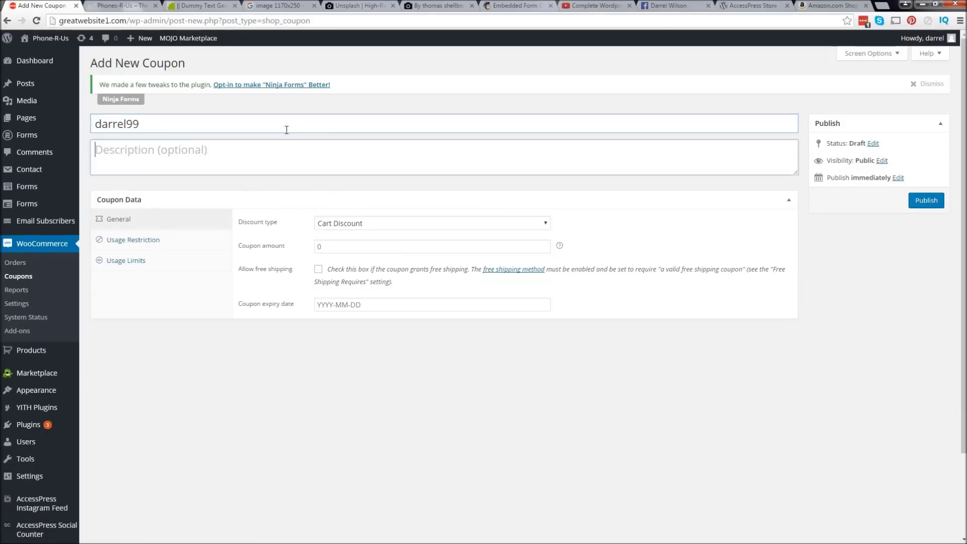
{"action": "key", "text": "Tab"}
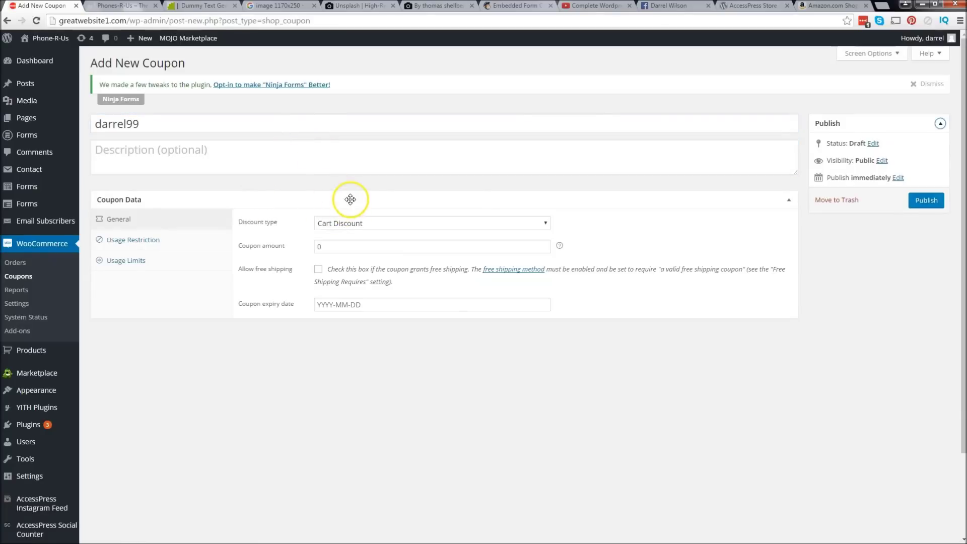
Set the discount type to Cart % Discount with amount 10, leaving the expiry date empty.
{"action": "left_click", "coordinate": [376, 224]}
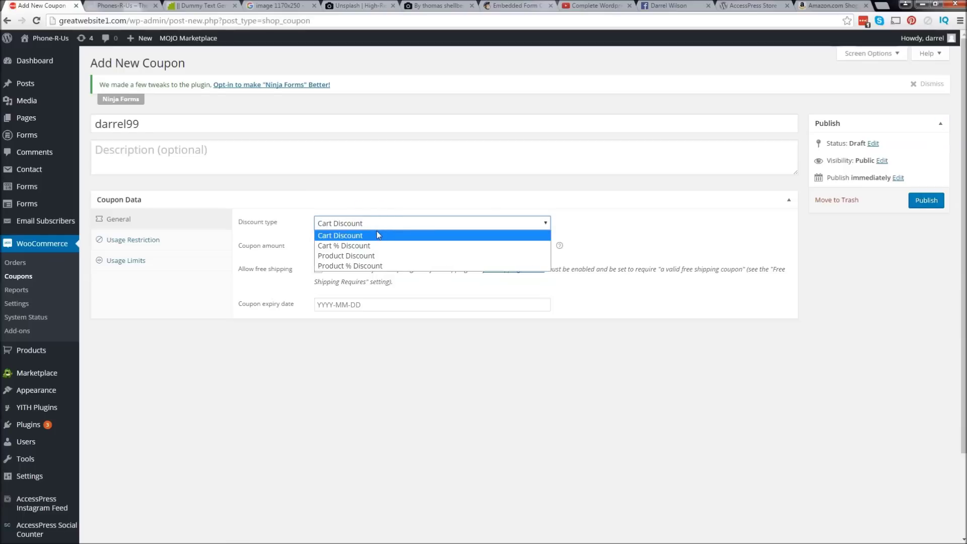
{"action": "left_click", "coordinate": [377, 232]}
{"action": "left_click", "coordinate": [381, 247]}
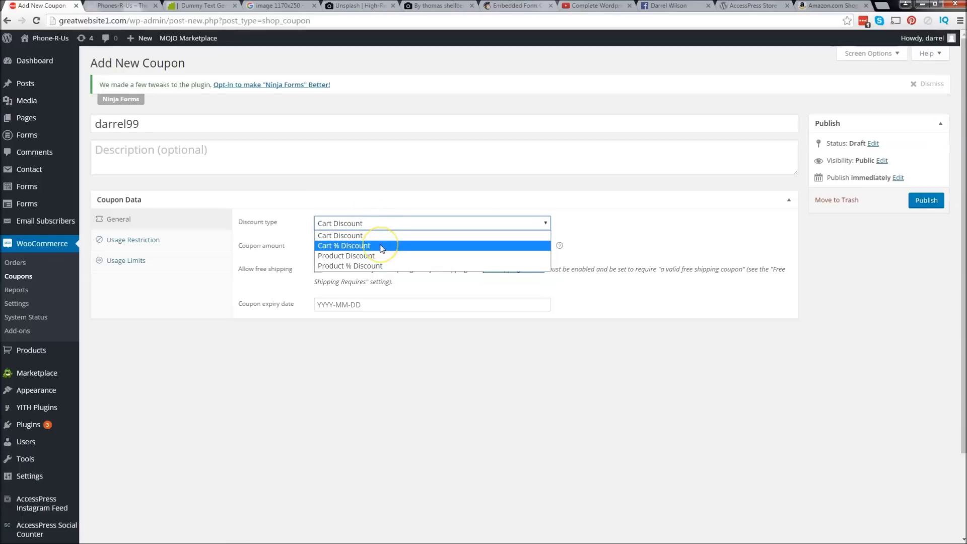
{"action": "left_click", "coordinate": [382, 258]}
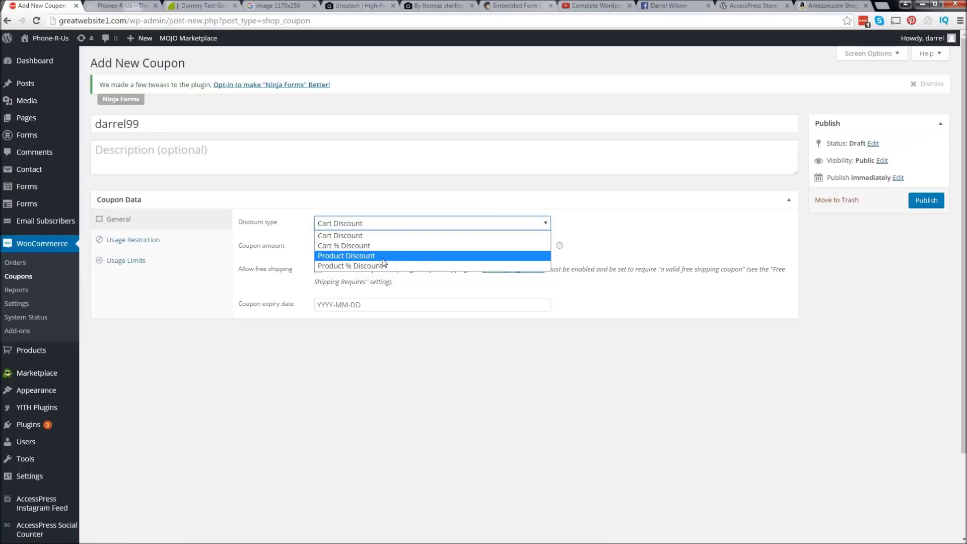
{"action": "left_click", "coordinate": [392, 267]}
{"action": "left_click", "coordinate": [384, 246]}
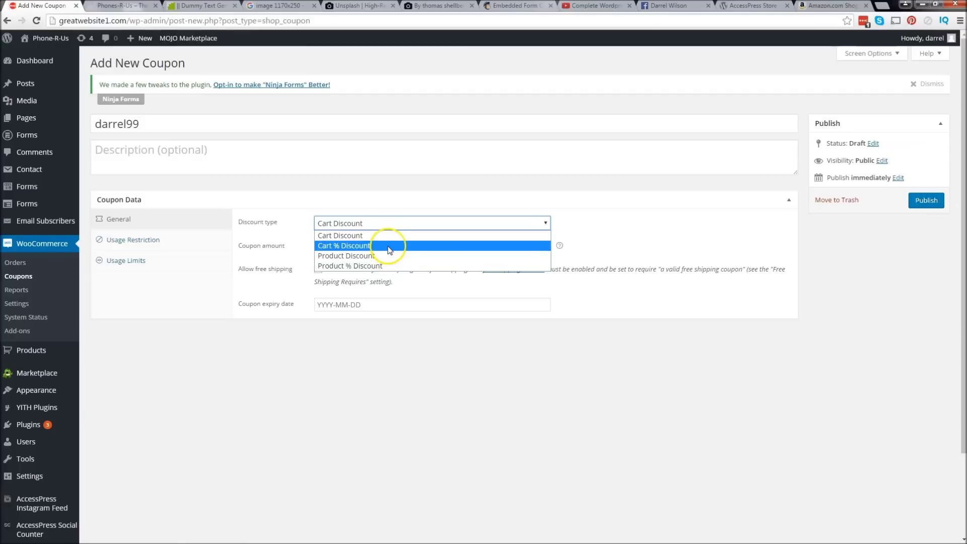
{"action": "left_click", "coordinate": [388, 243]}
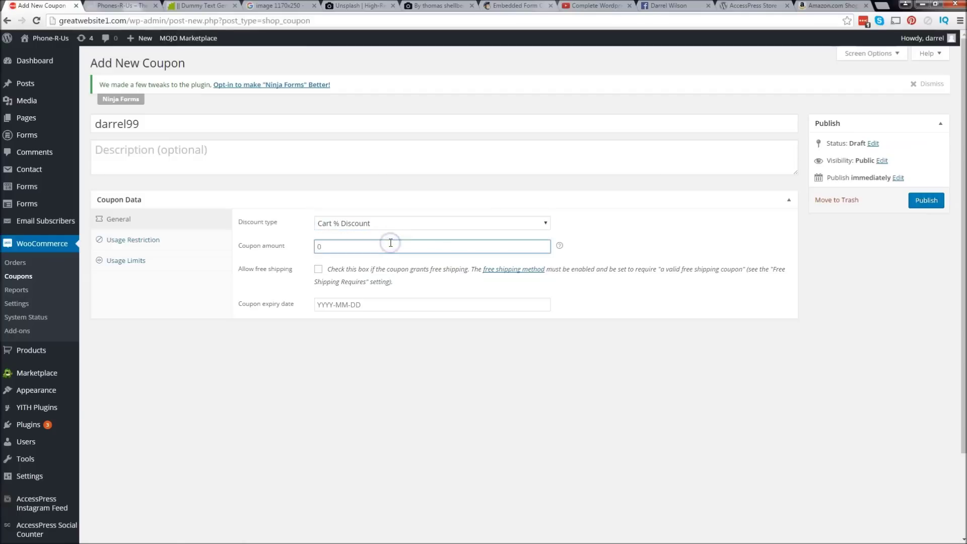
{"action": "type", "text": "10"}
{"action": "key", "text": "Tab"}
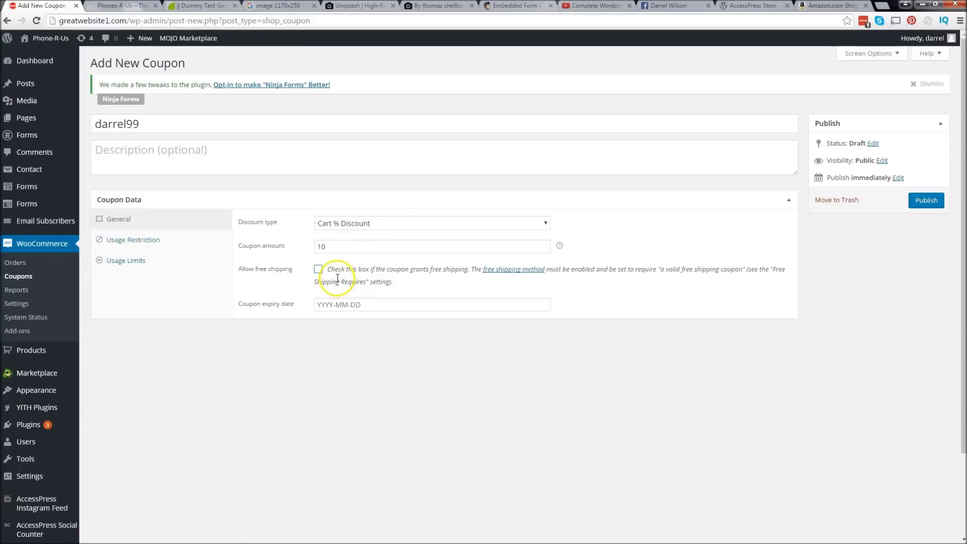
{"action": "left_click", "coordinate": [359, 305]}
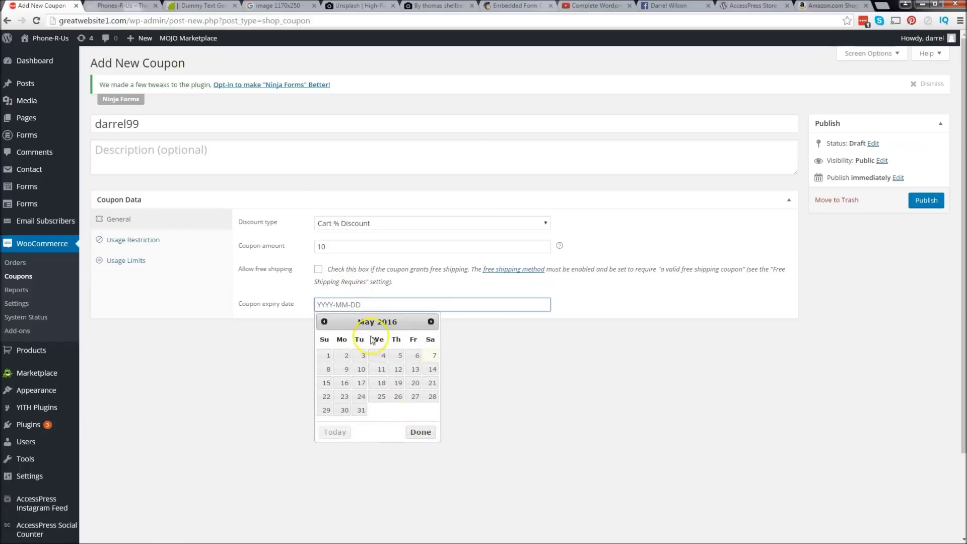
{"action": "left_click", "coordinate": [241, 392]}
{"action": "left_click", "coordinate": [167, 237]}
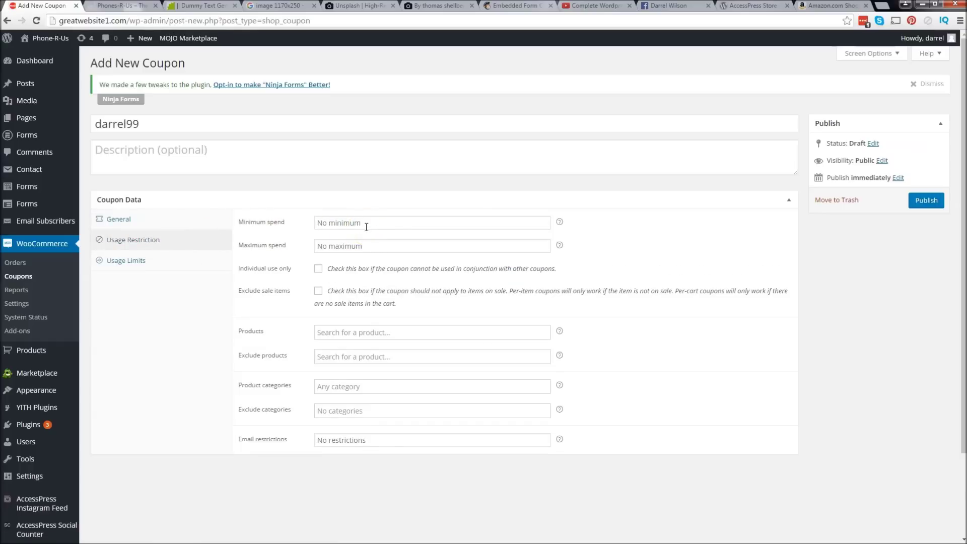
Review the usage restrictions, making the coupon individual-use only and leaving product limits empty.
{"action": "left_click", "coordinate": [366, 226]}
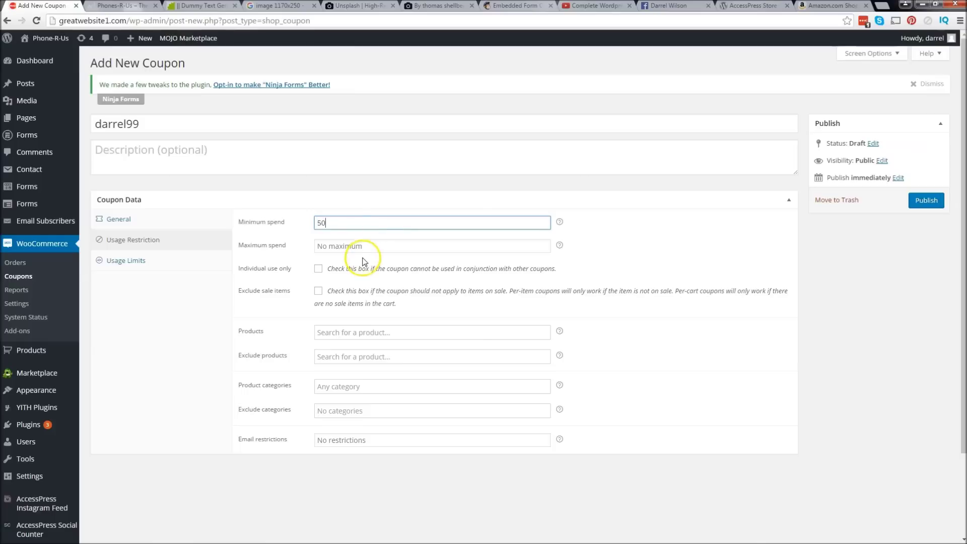
{"action": "left_click", "coordinate": [367, 249]}
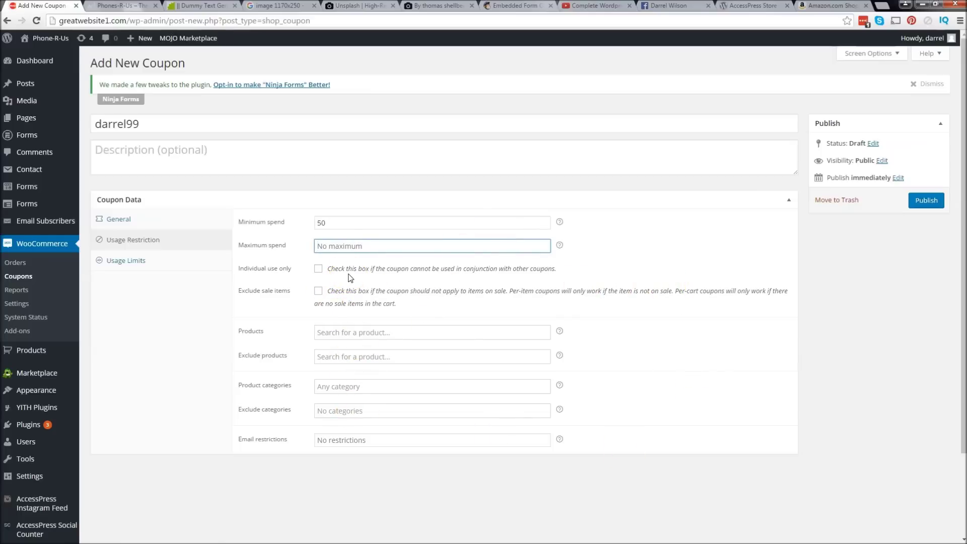
{"action": "left_click", "coordinate": [319, 268]}
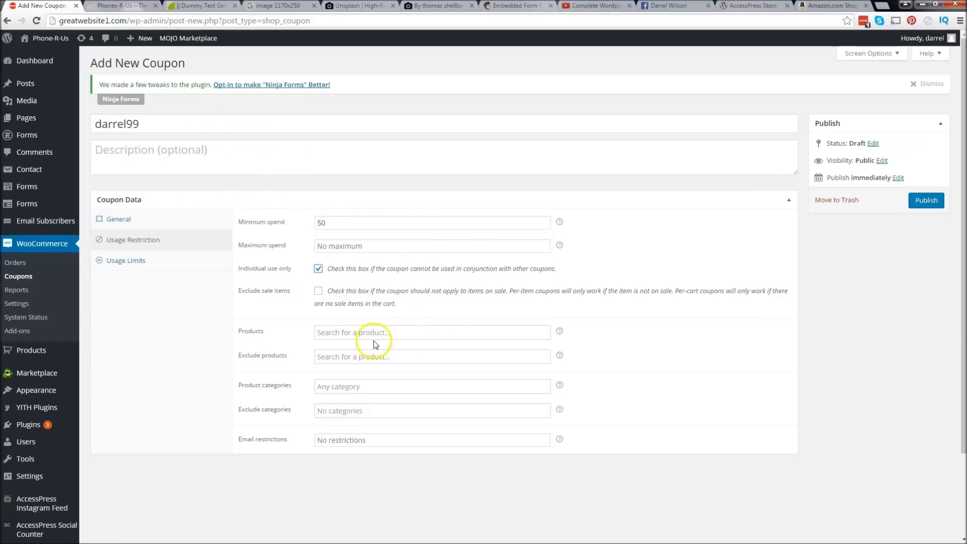
{"action": "scroll", "coordinate": [358, 362], "scroll_direction": "down", "scroll_amount": 1}
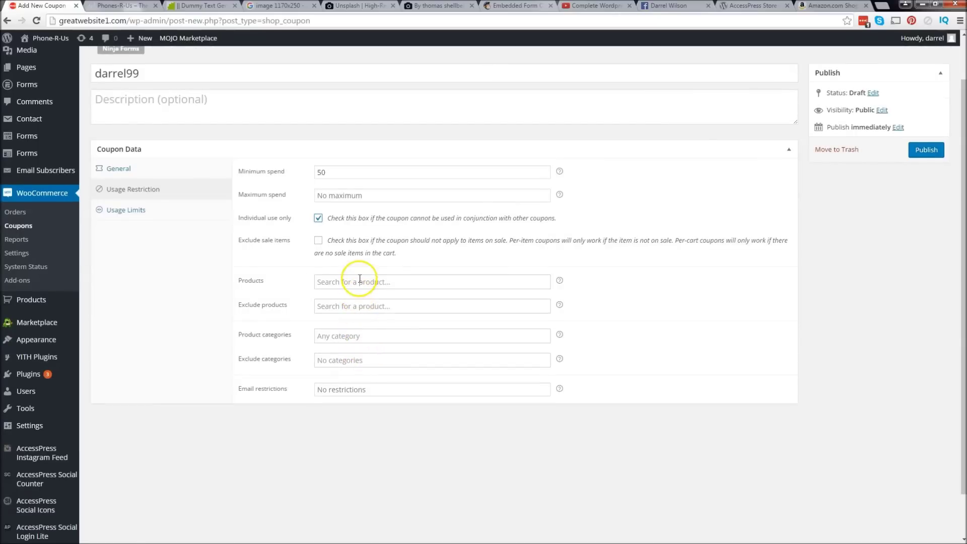
{"action": "left_click", "coordinate": [360, 281]}
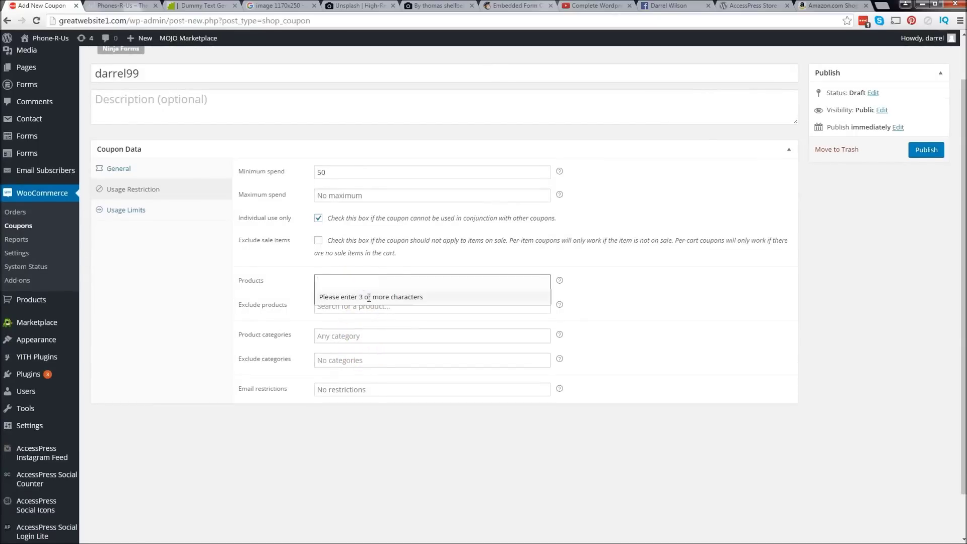
{"action": "type", "text": "white"}
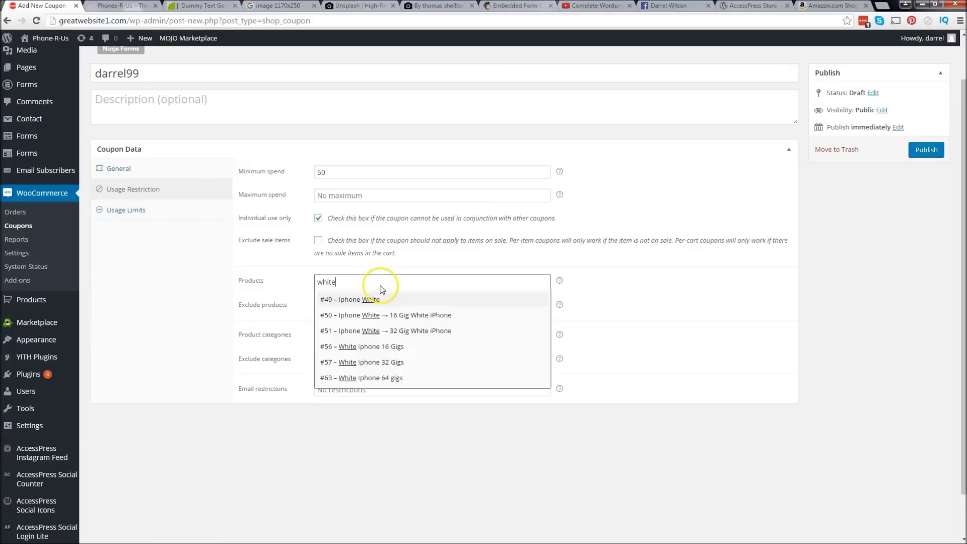
{"action": "left_click", "coordinate": [655, 302]}
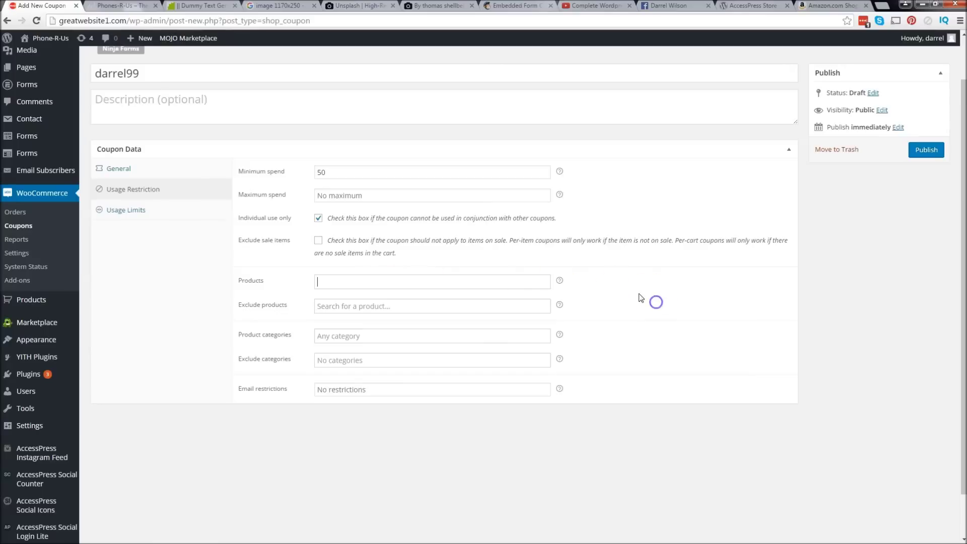
{"action": "left_click", "coordinate": [373, 307]}
{"action": "left_click", "coordinate": [673, 301]}
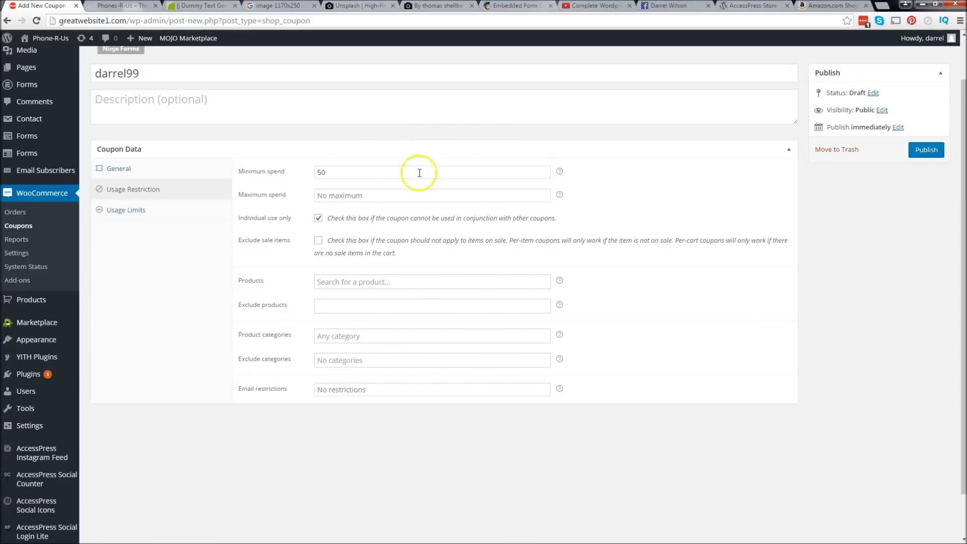
{"action": "left_click", "coordinate": [667, 331]}
Set the usage limit per user to 2, publish the coupon, and open the storefront.
{"action": "left_click", "coordinate": [142, 211]}
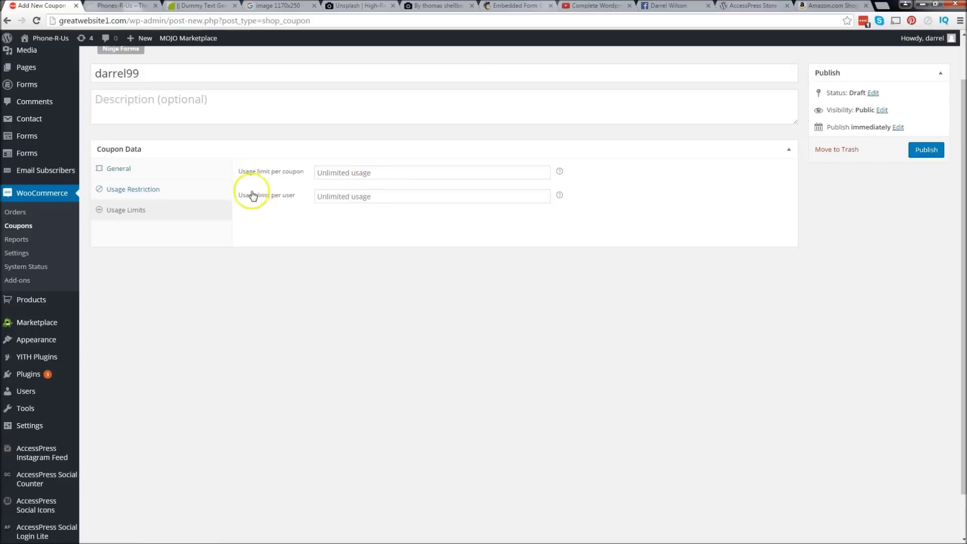
{"action": "left_click", "coordinate": [327, 195]}
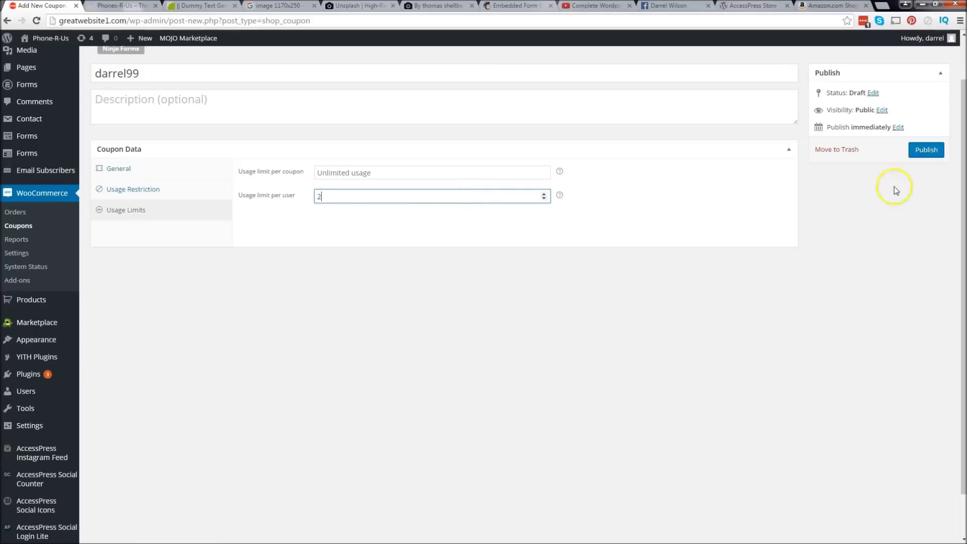
{"action": "left_click", "coordinate": [917, 151]}
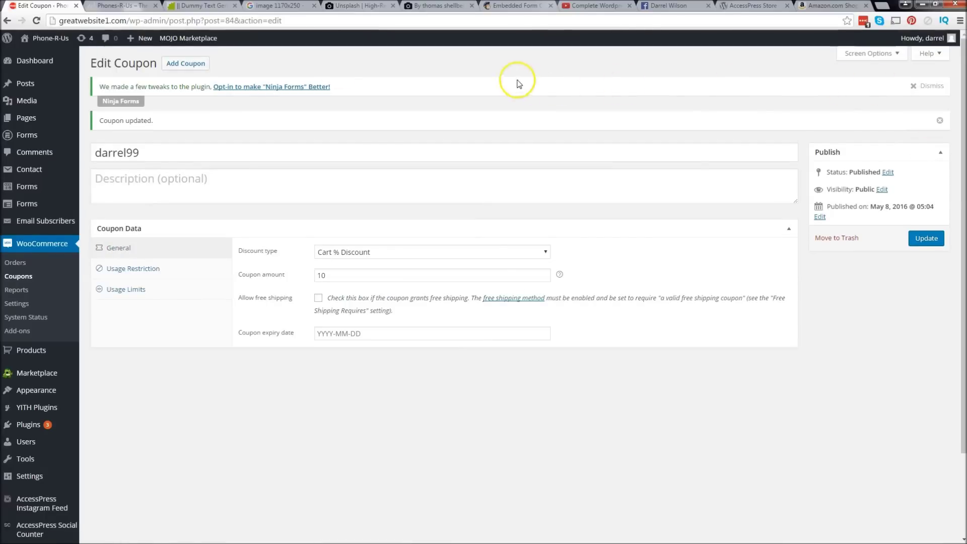
{"action": "mouse_move", "coordinate": [42, 46]}
{"action": "left_click", "coordinate": [36, 68]}
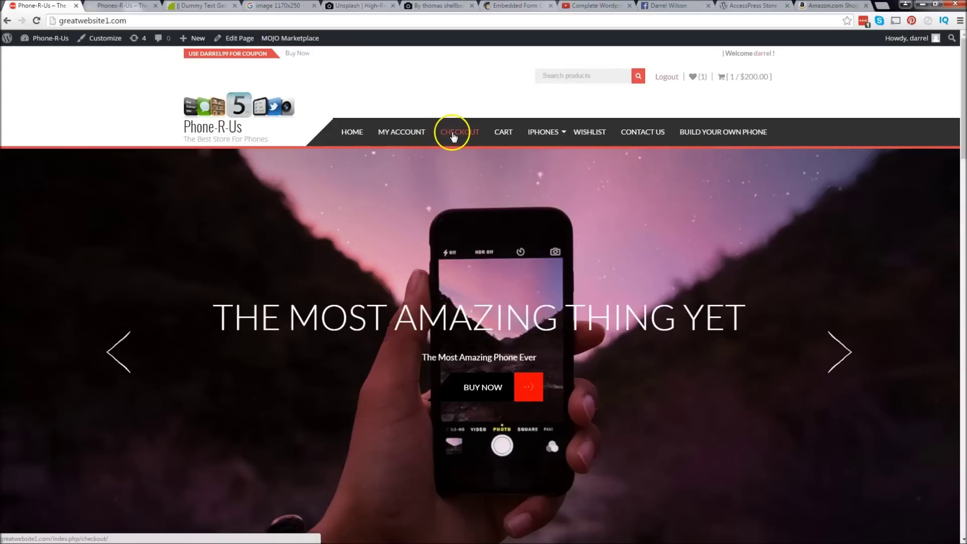
Enter and apply the new coupon code at checkout, taking $20.00 off for a $180.00 total.
{"action": "left_click", "coordinate": [453, 131]}
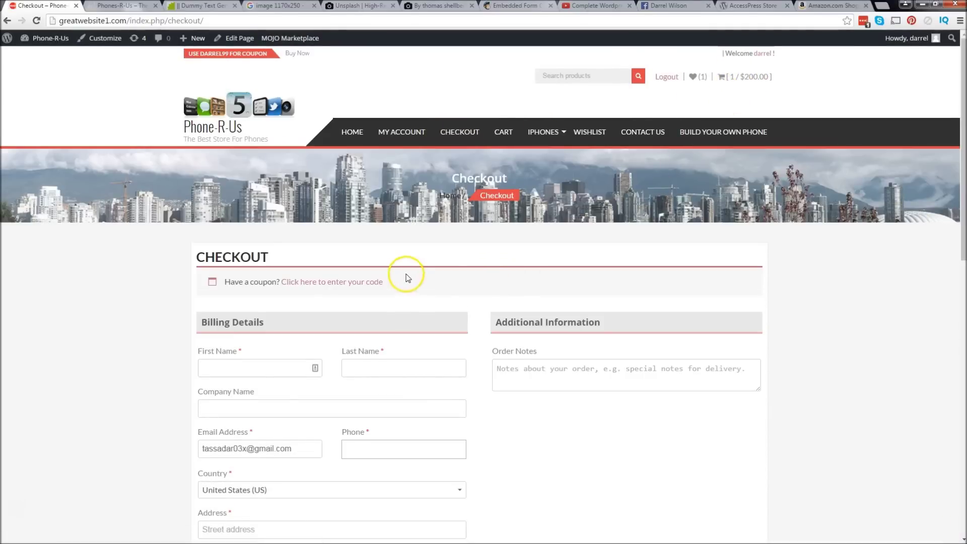
{"action": "scroll", "coordinate": [393, 251], "scroll_direction": "down", "scroll_amount": 4}
{"action": "scroll", "coordinate": [367, 214], "scroll_direction": "up", "scroll_amount": 2}
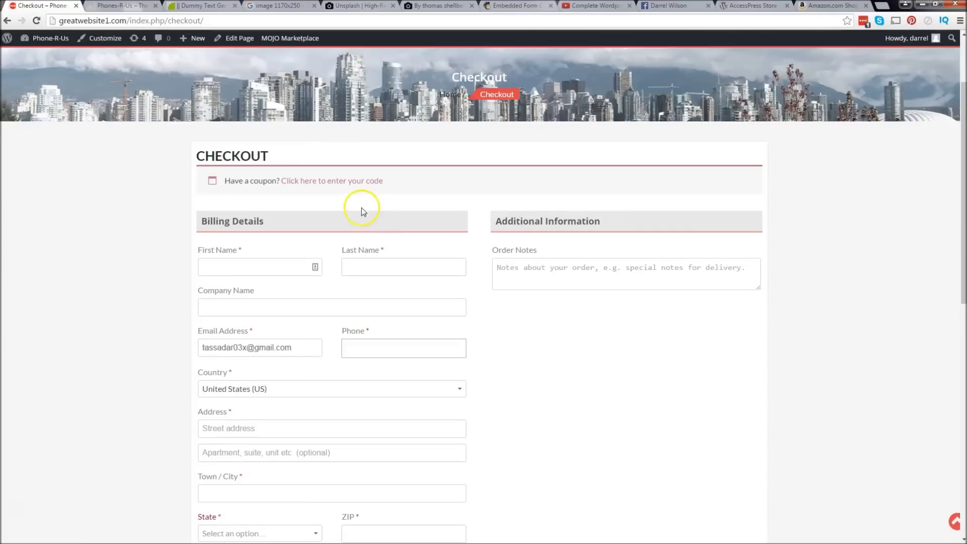
{"action": "left_click", "coordinate": [312, 185]}
{"action": "left_click", "coordinate": [315, 231]}
{"action": "type", "text": "darrel99"}
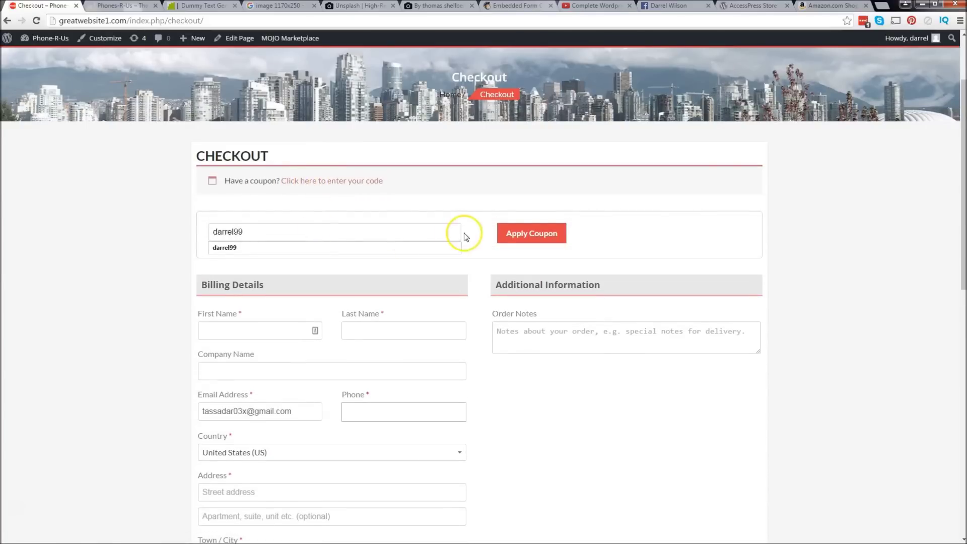
{"action": "scroll", "coordinate": [492, 291], "scroll_direction": "down", "scroll_amount": 7}
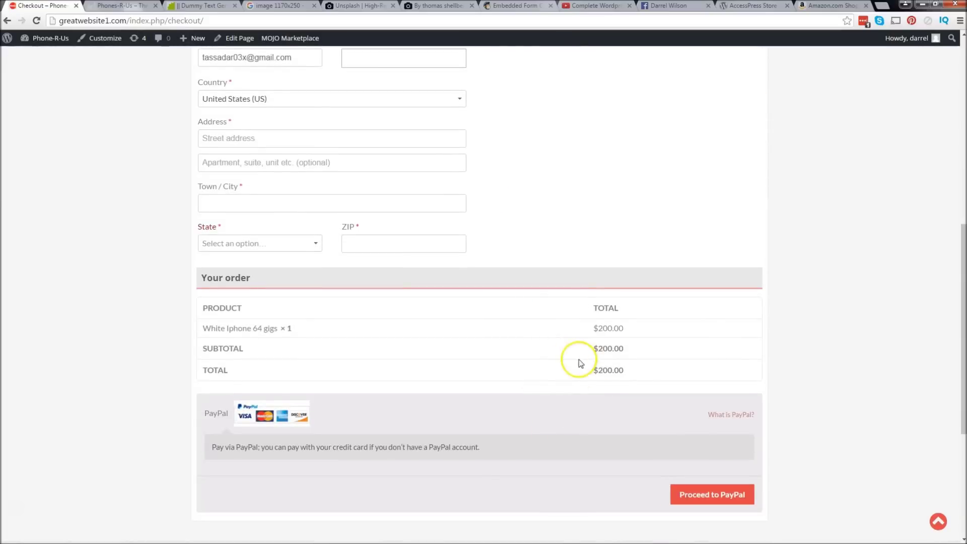
{"action": "scroll", "coordinate": [579, 358], "scroll_direction": "up", "scroll_amount": 9}
{"action": "left_click", "coordinate": [540, 338]}
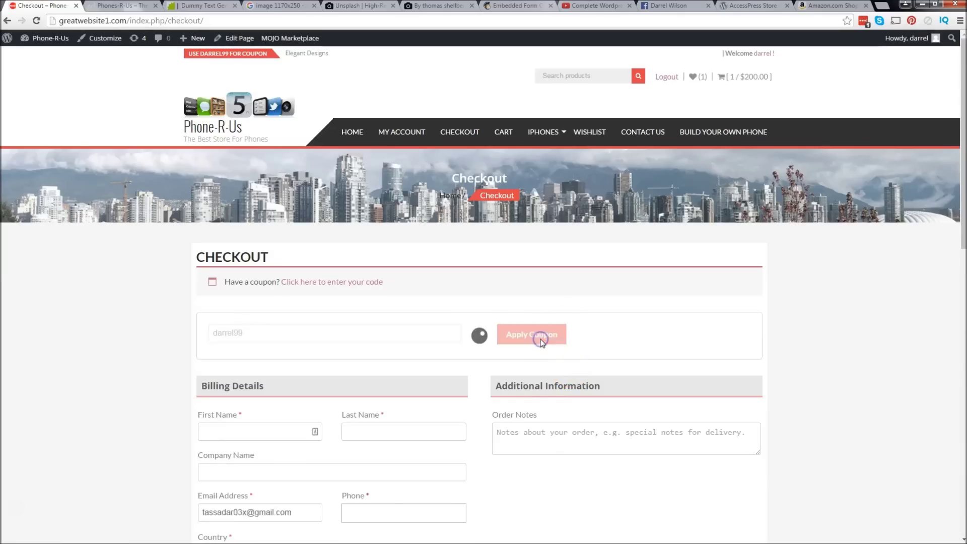
{"action": "scroll", "coordinate": [669, 367], "scroll_direction": "down", "scroll_amount": 7}
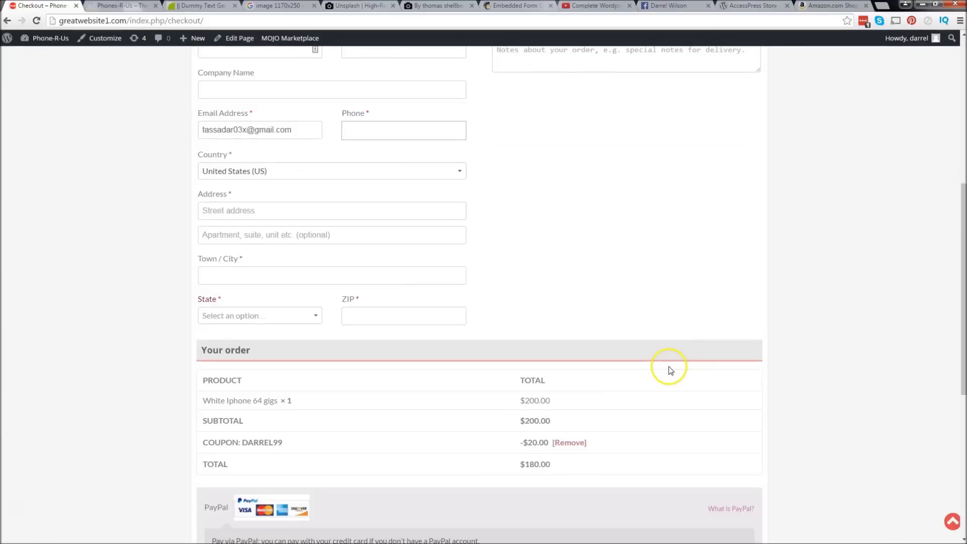
{"action": "scroll", "coordinate": [670, 370], "scroll_direction": "down", "scroll_amount": 2}
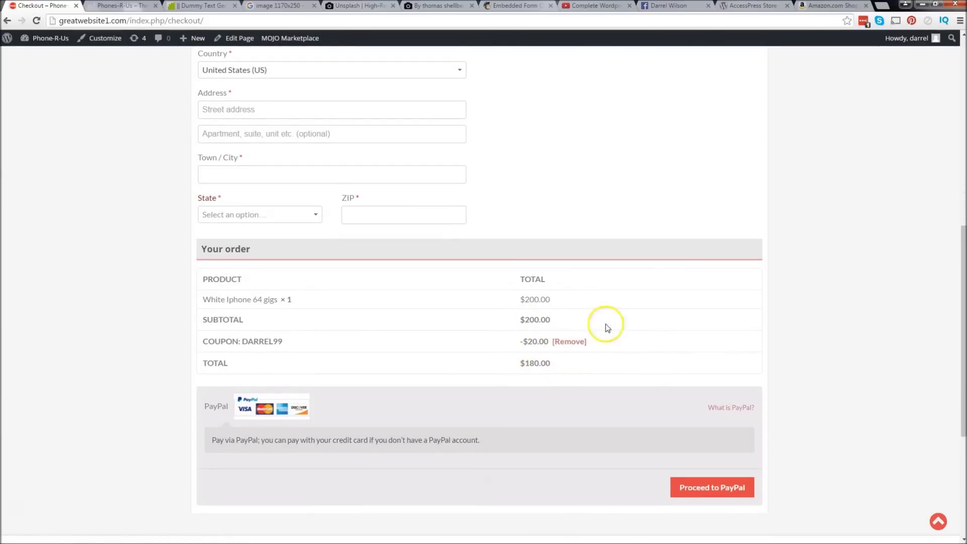
{"action": "scroll", "coordinate": [539, 358], "scroll_direction": "down", "scroll_amount": 2}
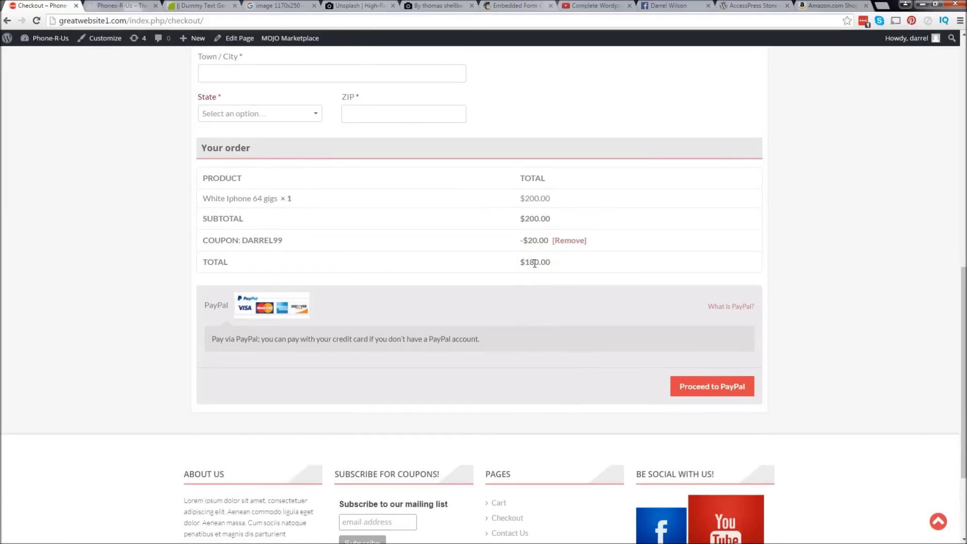
{"action": "scroll", "coordinate": [535, 264], "scroll_direction": "up", "scroll_amount": 10}
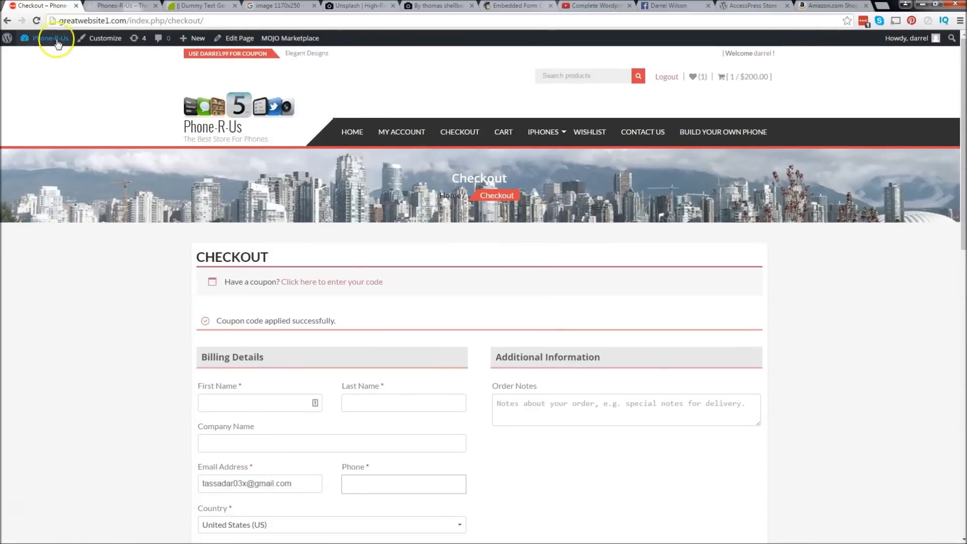
{"action": "mouse_move", "coordinate": [52, 43]}
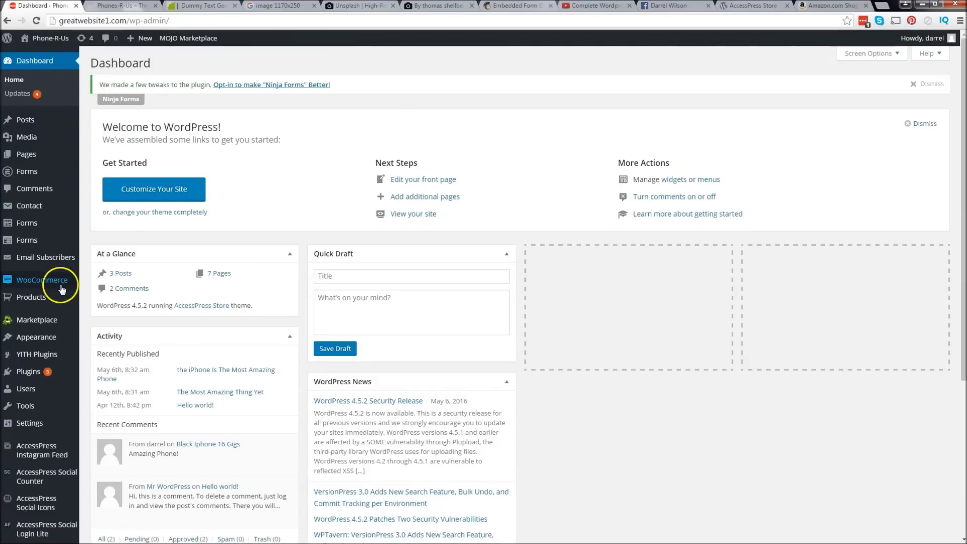
Open WooCommerce Settings and check the base location, United States (US) — California, unchanged.
{"action": "mouse_move", "coordinate": [61, 288]}
{"action": "left_click", "coordinate": [64, 280]}
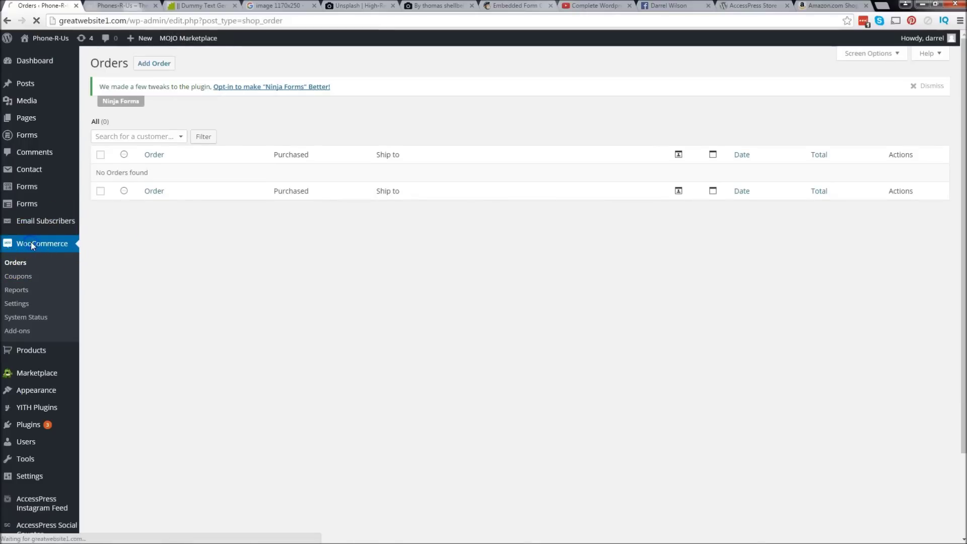
{"action": "left_click", "coordinate": [32, 243]}
{"action": "left_click", "coordinate": [23, 306]}
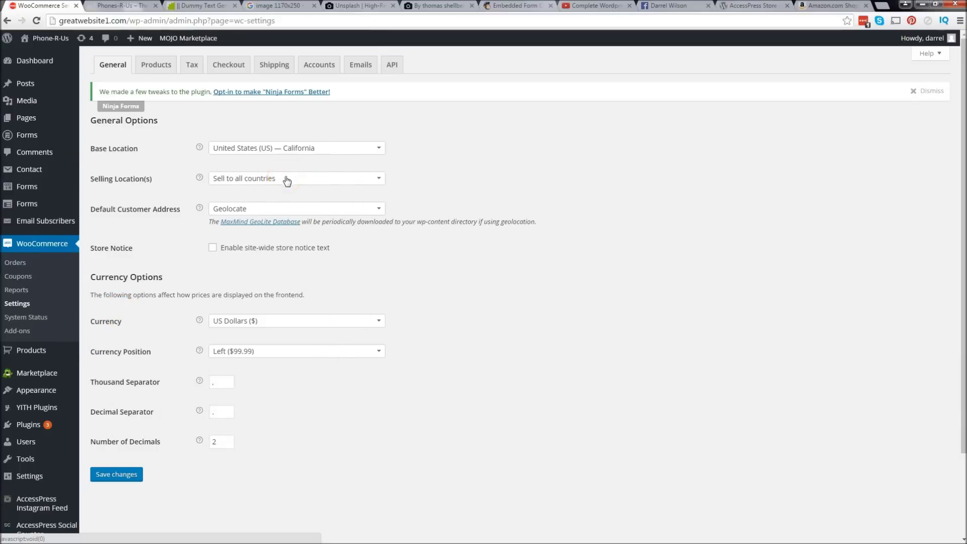
{"action": "left_click", "coordinate": [297, 150]}
{"action": "left_click", "coordinate": [464, 150]}
Turn on Enable stock management in the Products > Inventory settings.
{"action": "left_click", "coordinate": [156, 59]}
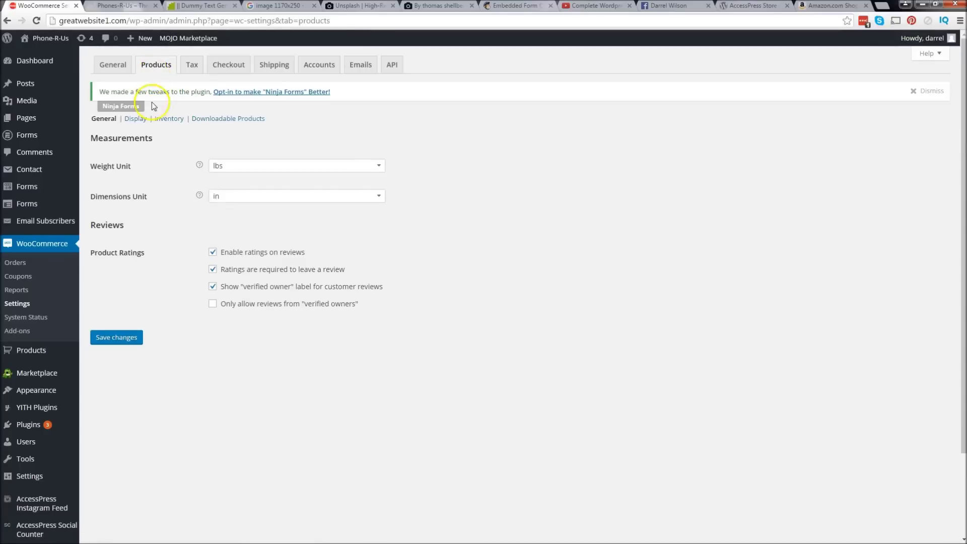
{"action": "left_click", "coordinate": [170, 118]}
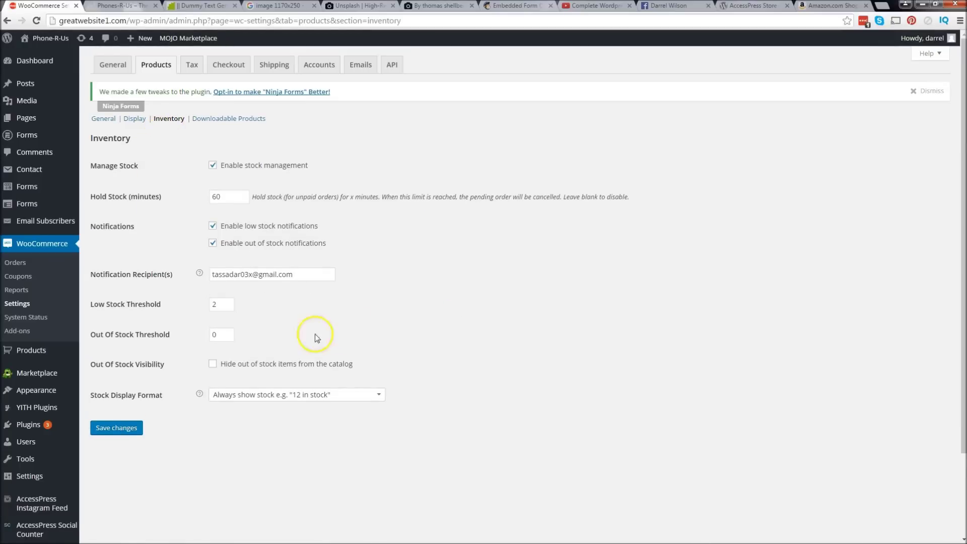
{"action": "left_click", "coordinate": [213, 166]}
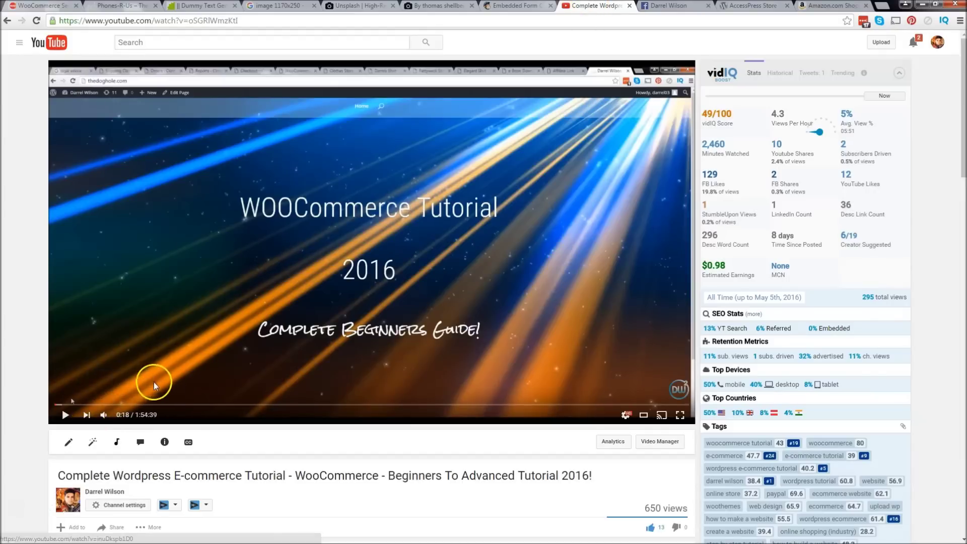
{"action": "scroll", "coordinate": [155, 423], "scroll_direction": "down", "scroll_amount": 2}
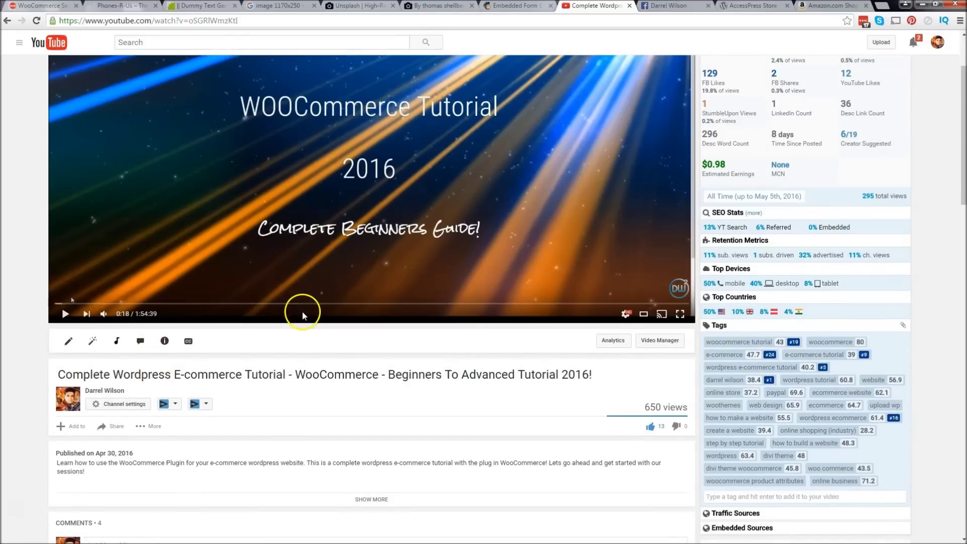
Scroll back up the YouTube WooCommerce tutorial video page.
{"action": "scroll", "coordinate": [310, 308], "scroll_direction": "up", "scroll_amount": 2}
{"action": "scroll", "coordinate": [312, 305], "scroll_direction": "up", "scroll_amount": 1}
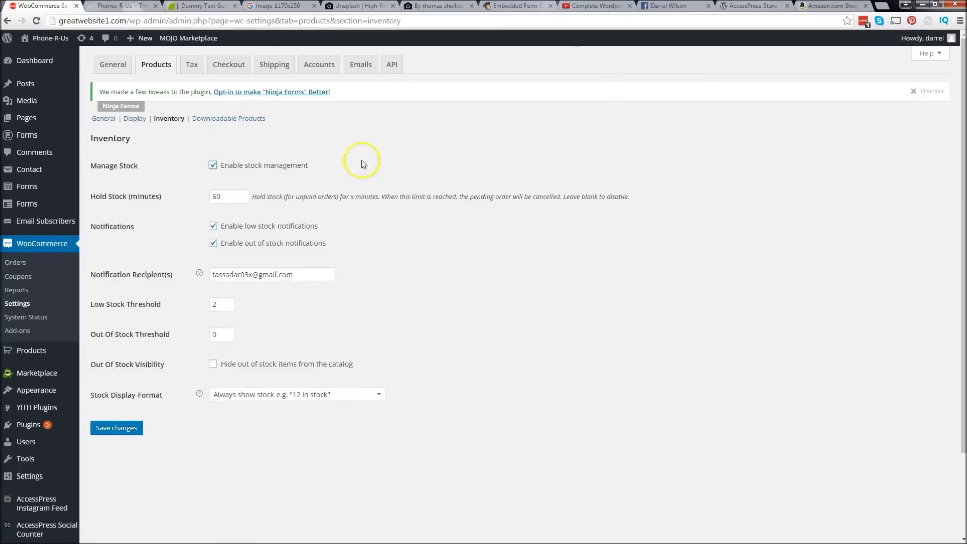
Enable shipping for the store without keeping unsaved changes, and save the shipping options.
{"action": "left_click", "coordinate": [274, 66]}
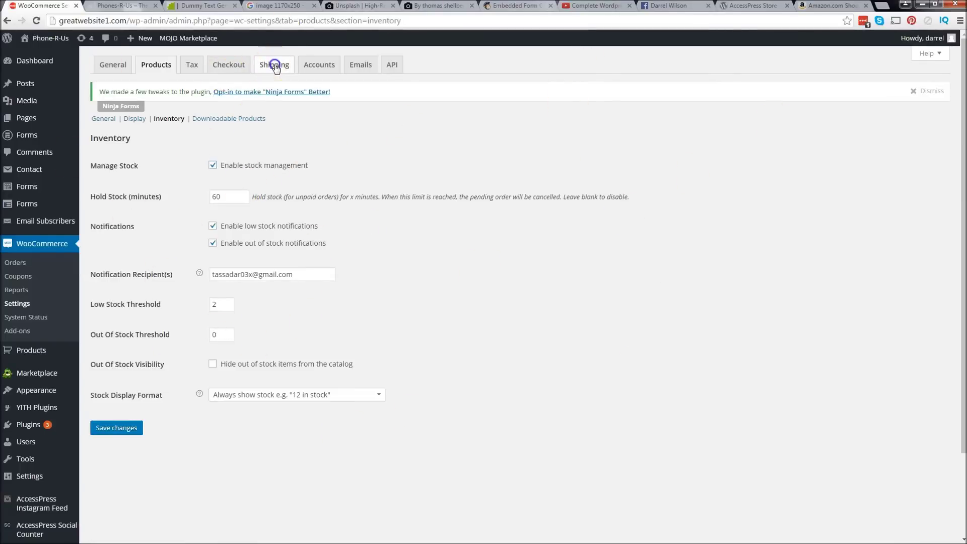
{"action": "left_click", "coordinate": [490, 94]}
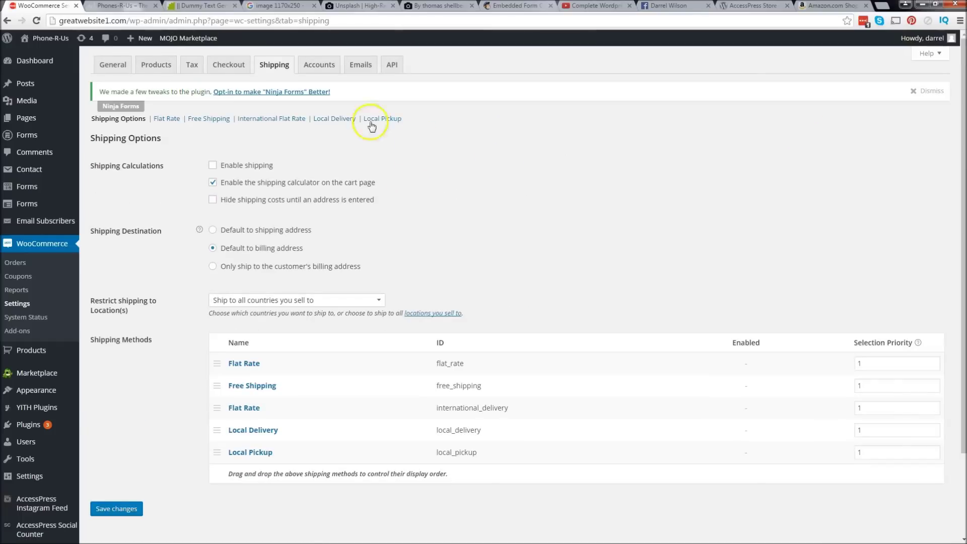
{"action": "left_click", "coordinate": [213, 165]}
{"action": "left_click", "coordinate": [127, 501]}
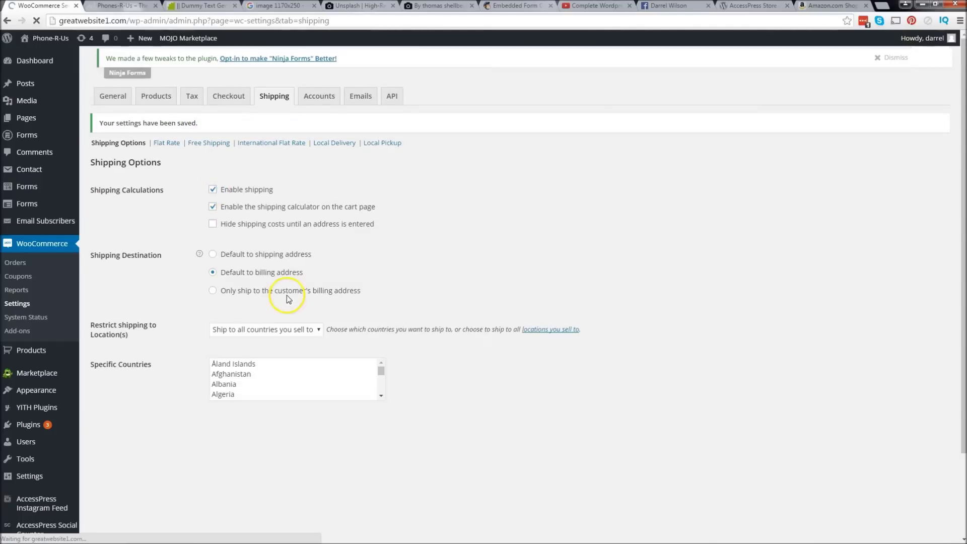
{"action": "left_click", "coordinate": [171, 144]}
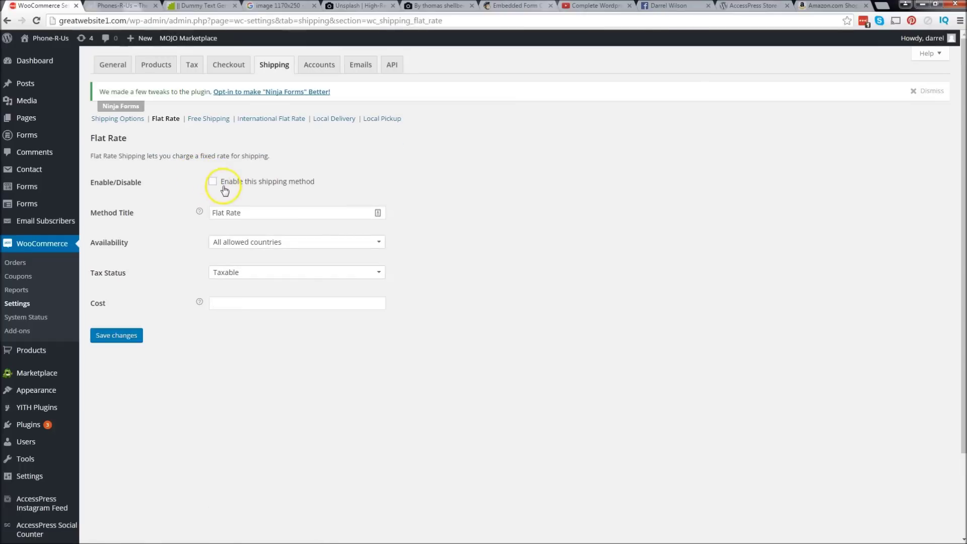
Enable the Flat Rate shipping method with a cost of 10 and save it.
{"action": "left_click", "coordinate": [214, 183]}
{"action": "left_click", "coordinate": [253, 303]}
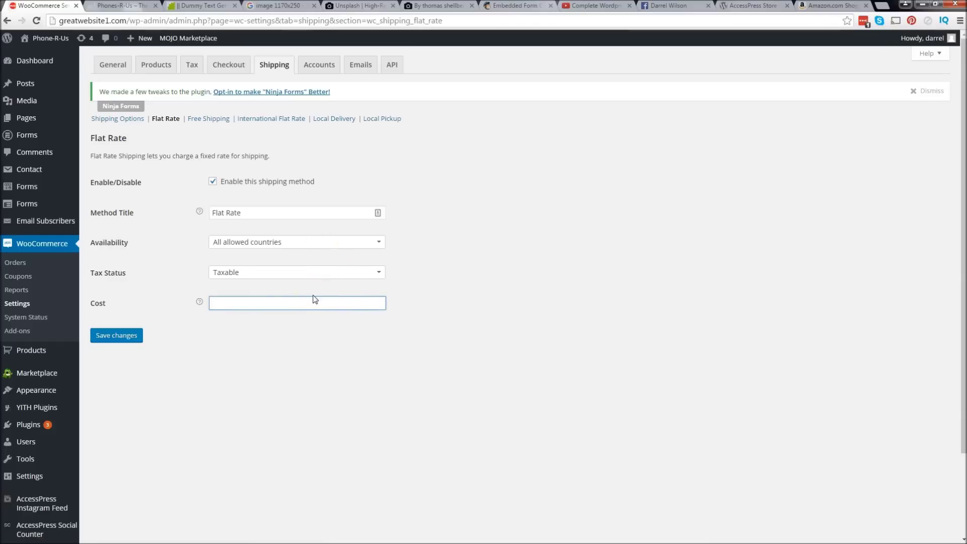
{"action": "type", "text": "10"}
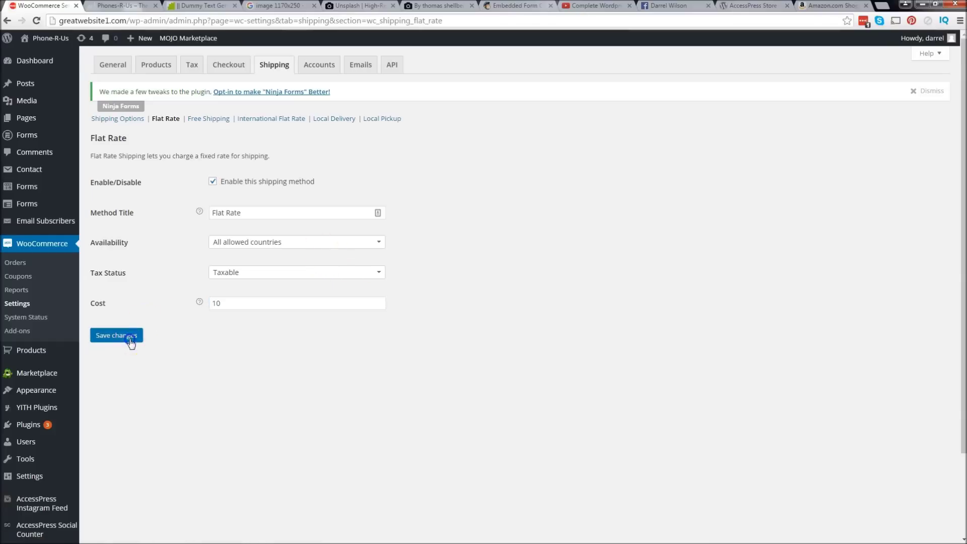
{"action": "left_click", "coordinate": [131, 343]}
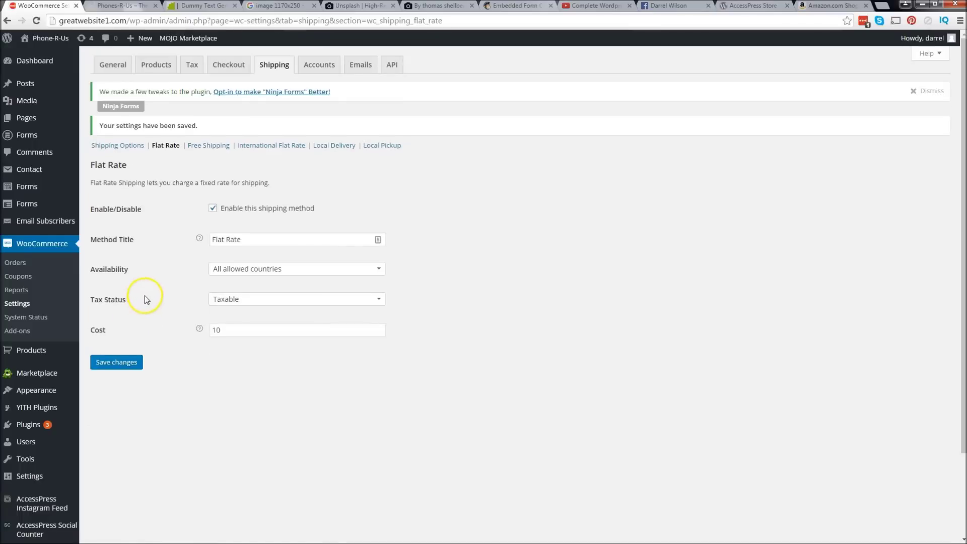
{"action": "left_click", "coordinate": [209, 145]}
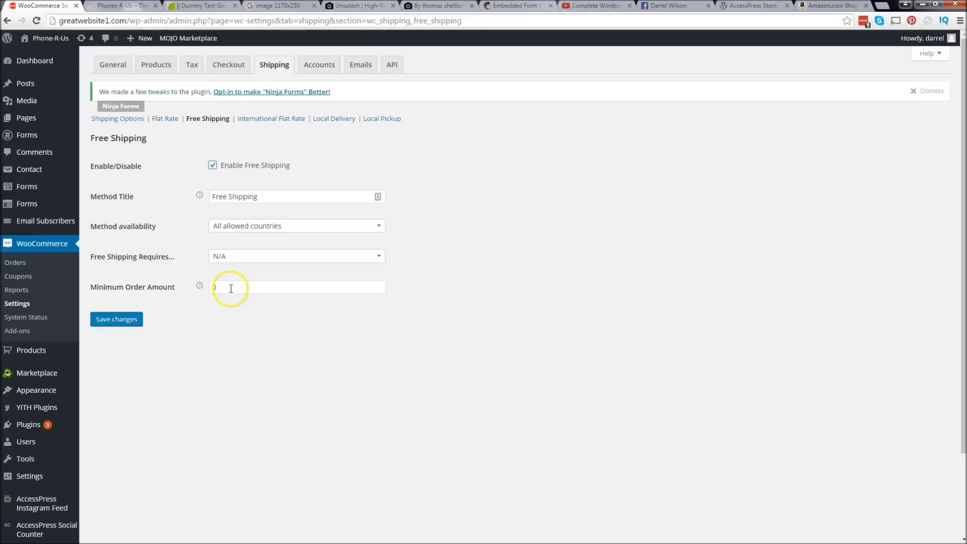
Make free shipping require a minimum order amount of 50 and save it.
{"action": "left_click", "coordinate": [234, 258]}
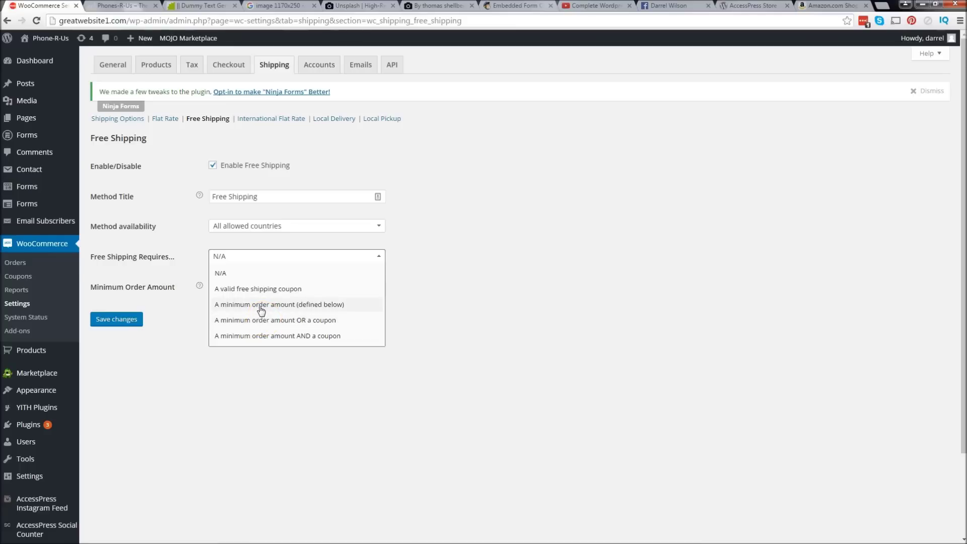
{"action": "left_click", "coordinate": [261, 306]}
{"action": "left_click", "coordinate": [268, 286]}
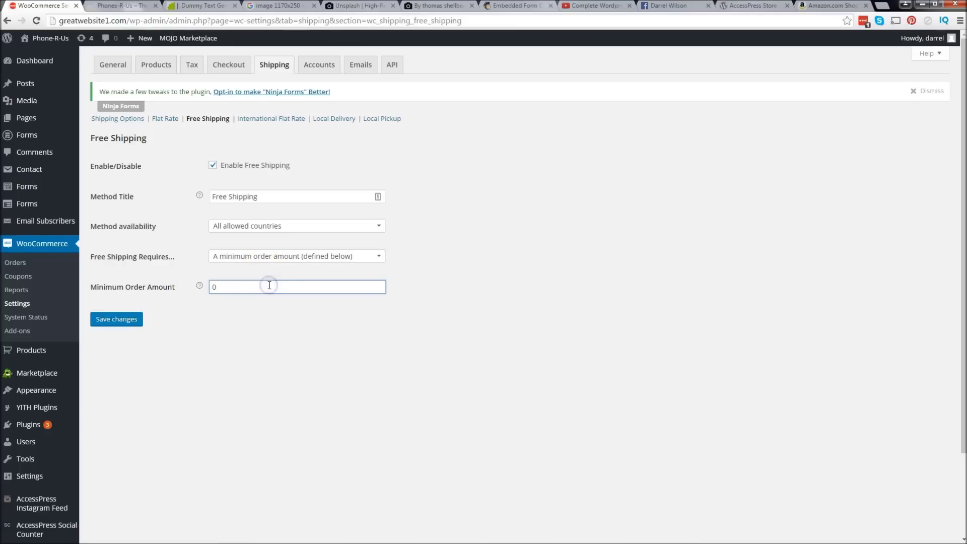
{"action": "type", "text": "50"}
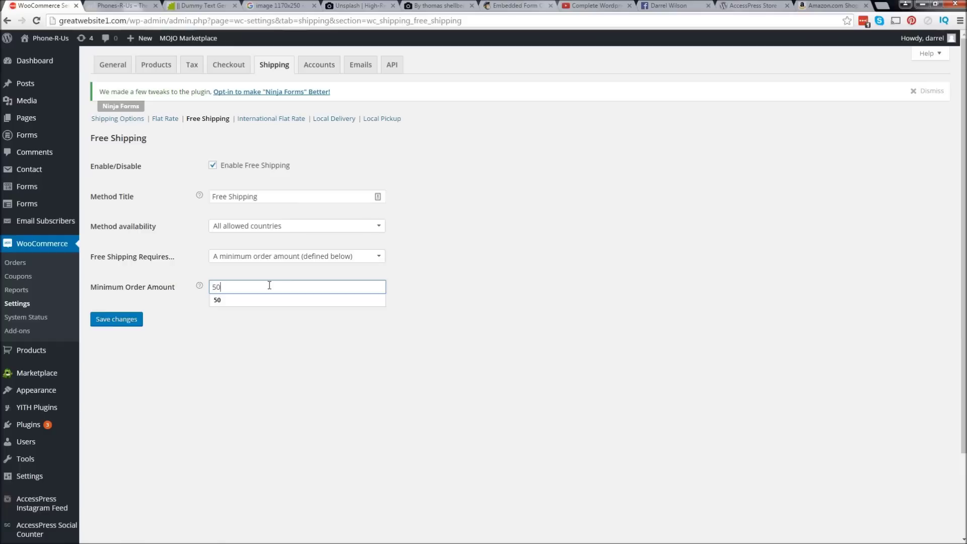
{"action": "left_click", "coordinate": [259, 297]}
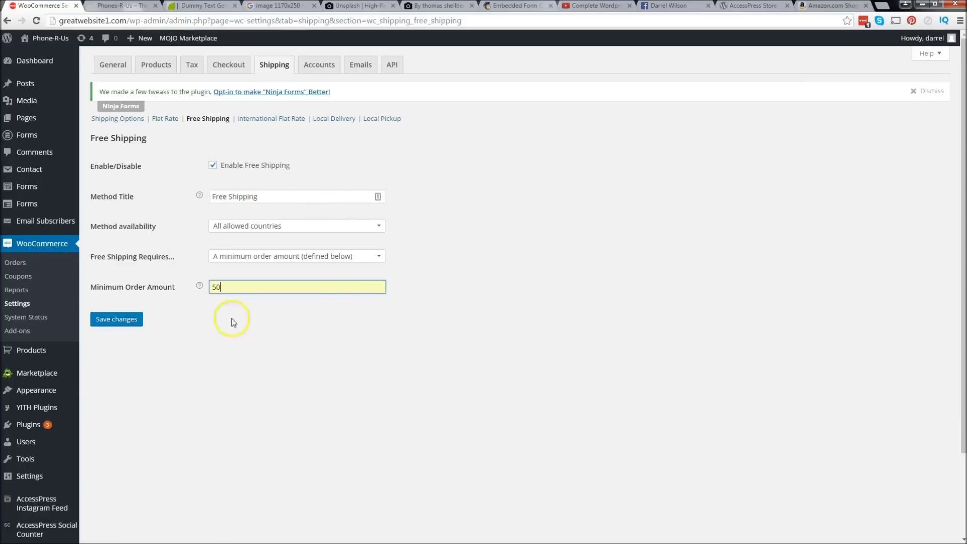
{"action": "left_click", "coordinate": [112, 324]}
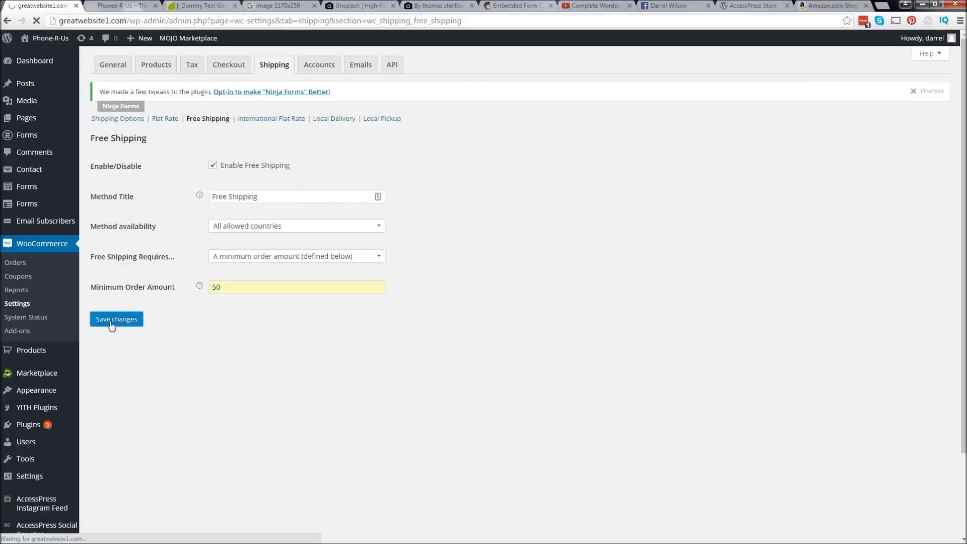
{"action": "left_click", "coordinate": [260, 146]}
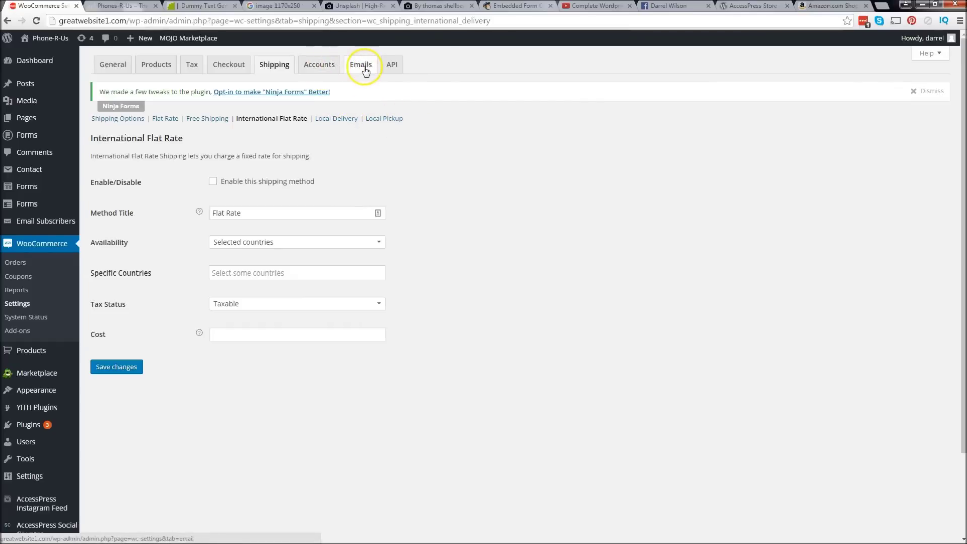
{"action": "left_click", "coordinate": [597, 6]}
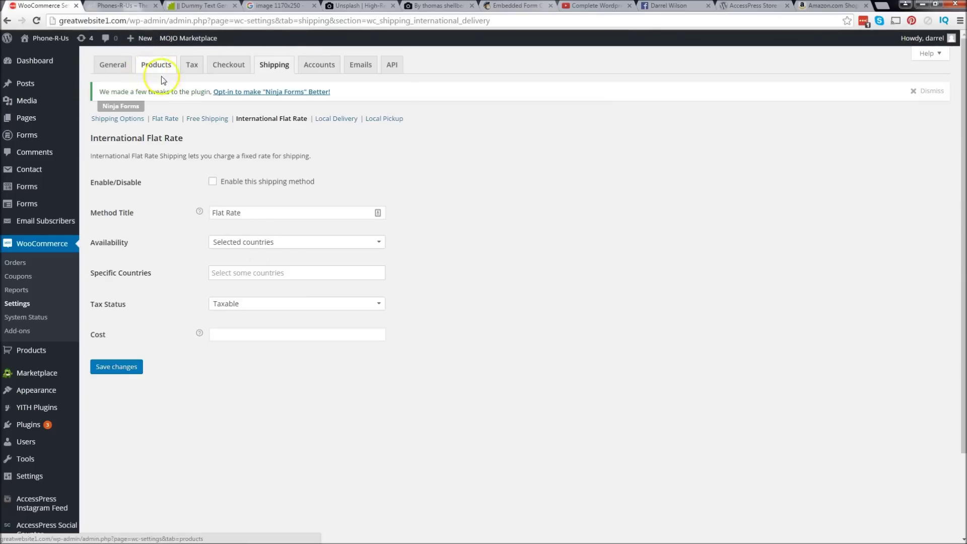
Save the Tax settings with Enable Taxes left unchecked.
{"action": "left_click", "coordinate": [190, 66]}
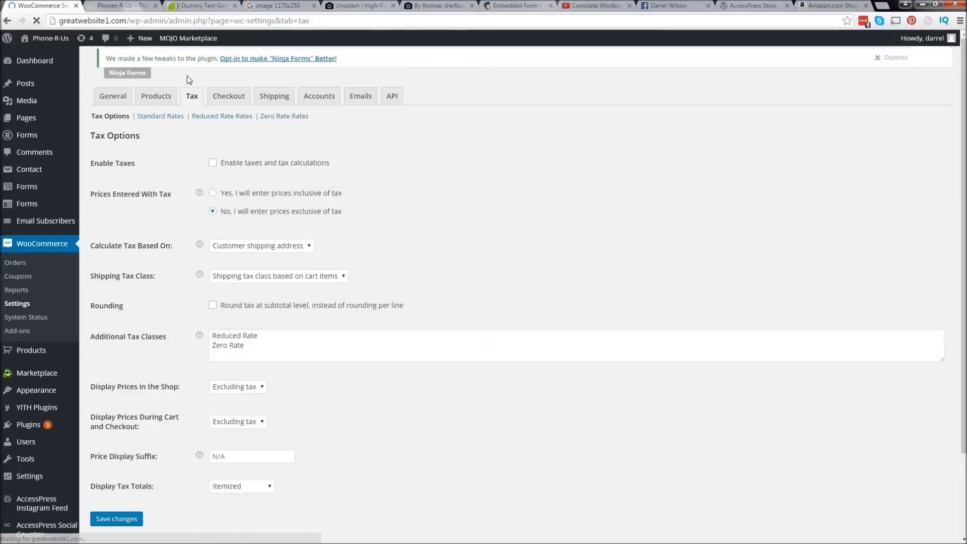
{"action": "left_click", "coordinate": [212, 164]}
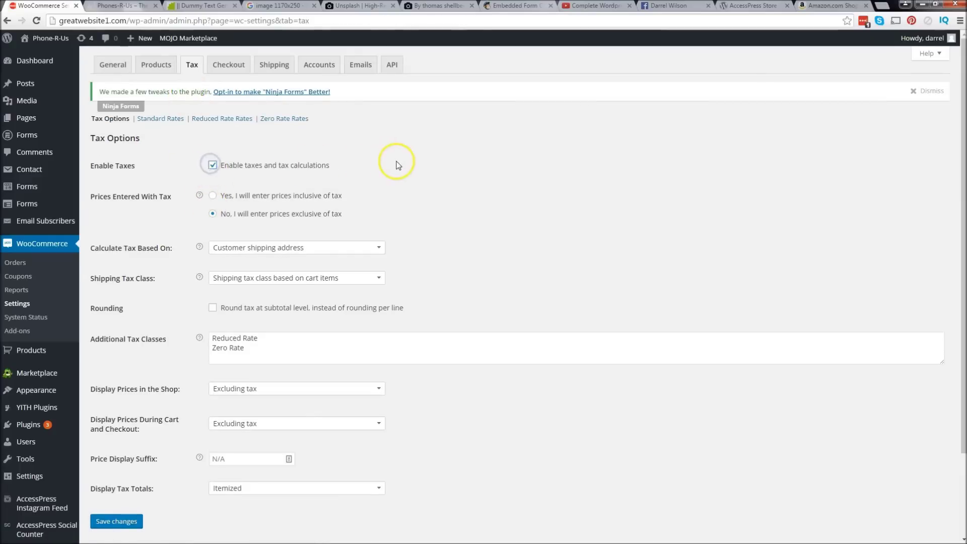
{"action": "scroll", "coordinate": [438, 213], "scroll_direction": "down", "scroll_amount": 1}
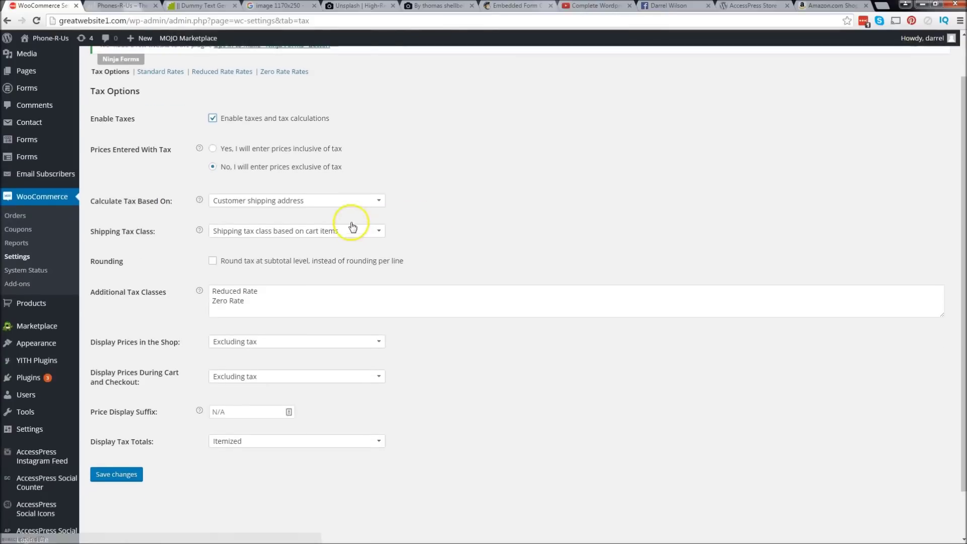
{"action": "scroll", "coordinate": [352, 227], "scroll_direction": "up", "scroll_amount": 1}
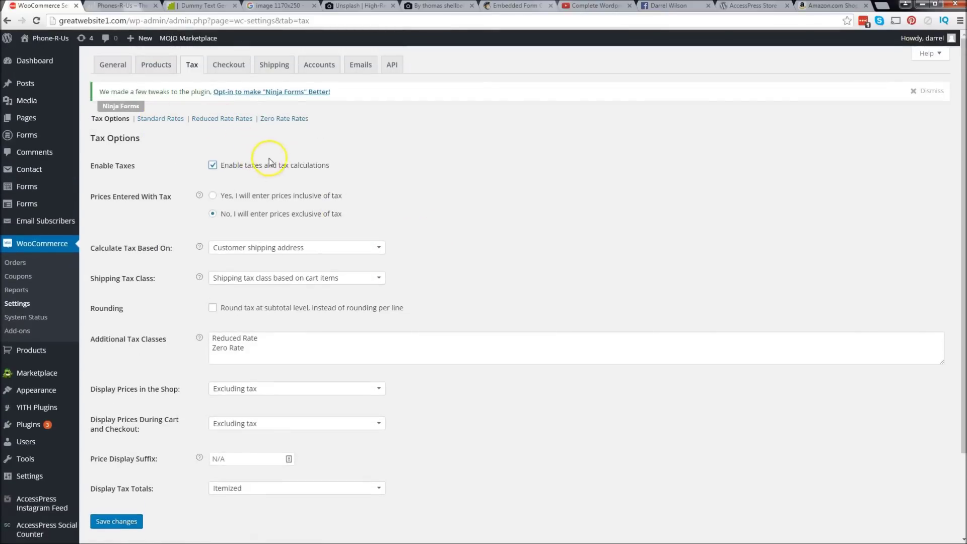
{"action": "left_click", "coordinate": [213, 166]}
{"action": "scroll", "coordinate": [439, 237], "scroll_direction": "down", "scroll_amount": 1}
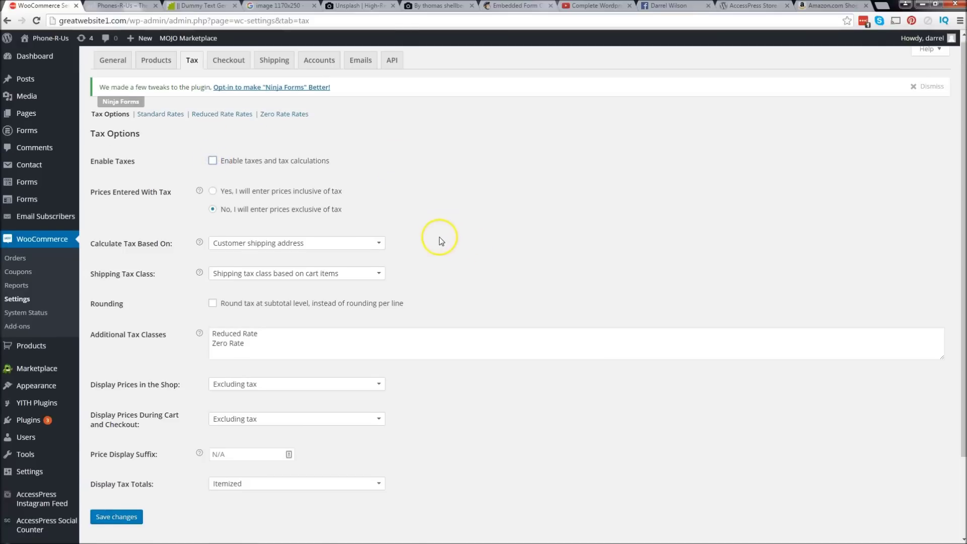
{"action": "scroll", "coordinate": [439, 236], "scroll_direction": "down", "scroll_amount": 2}
{"action": "left_click", "coordinate": [116, 423]}
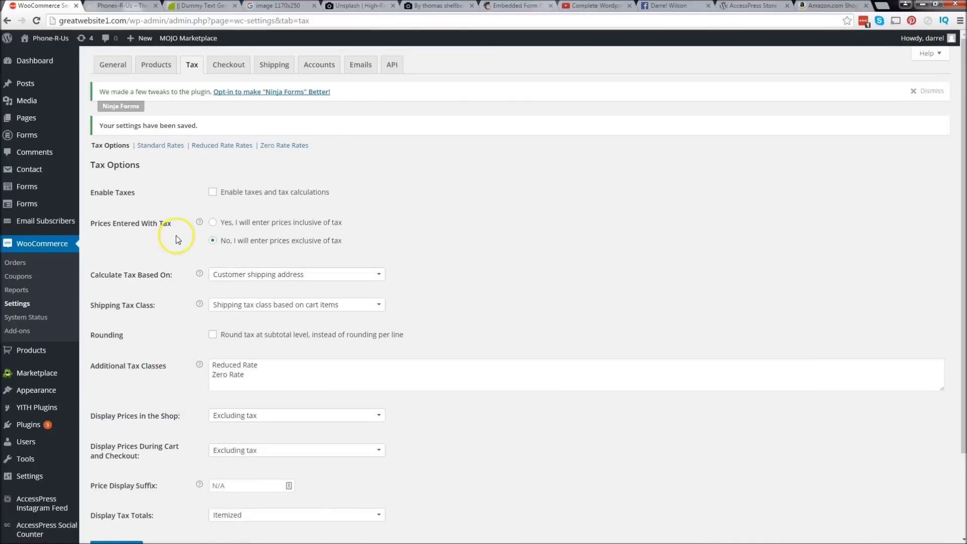
{"action": "left_click", "coordinate": [48, 56]}
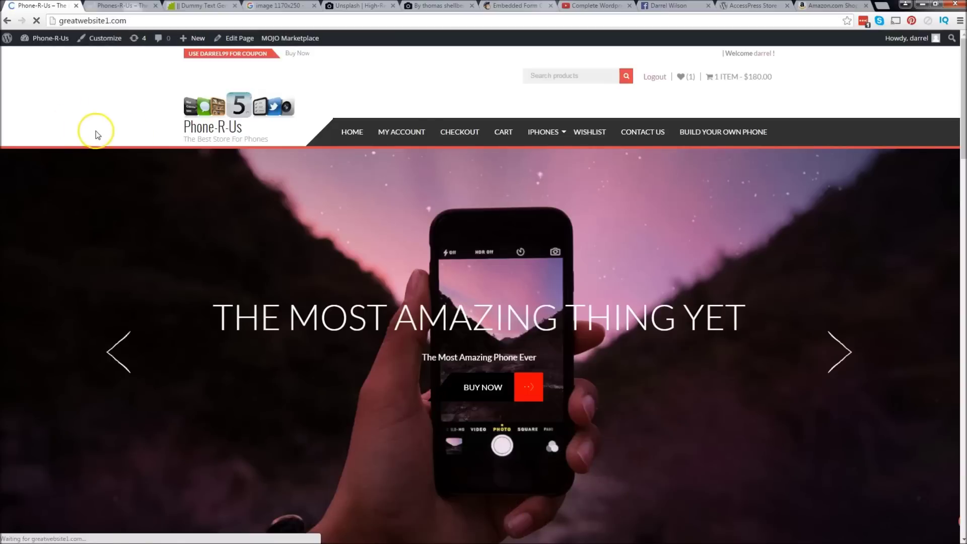
Check the cart totals show Free Shipping on the $200.00 subtotal, then go to checkout.
{"action": "left_click", "coordinate": [750, 77]}
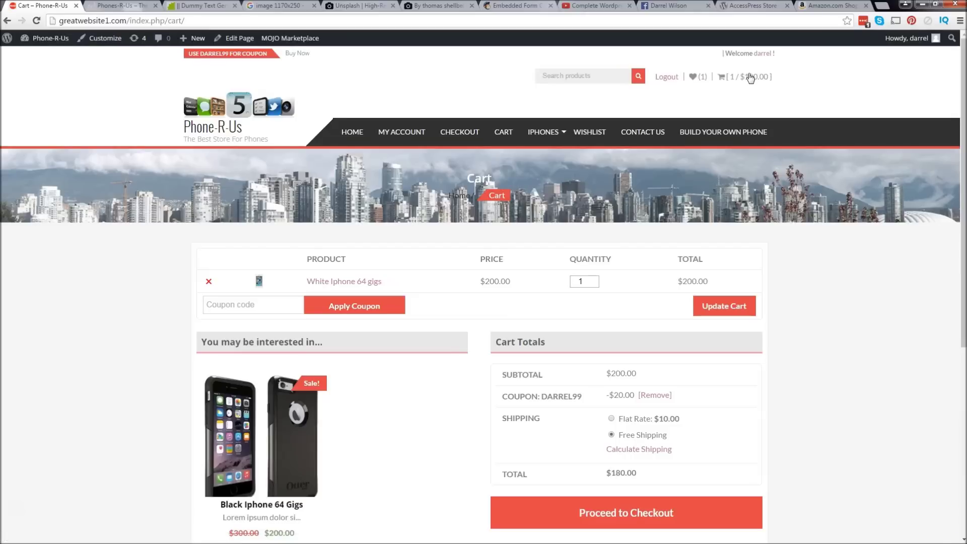
{"action": "scroll", "coordinate": [670, 259], "scroll_direction": "down", "scroll_amount": 1}
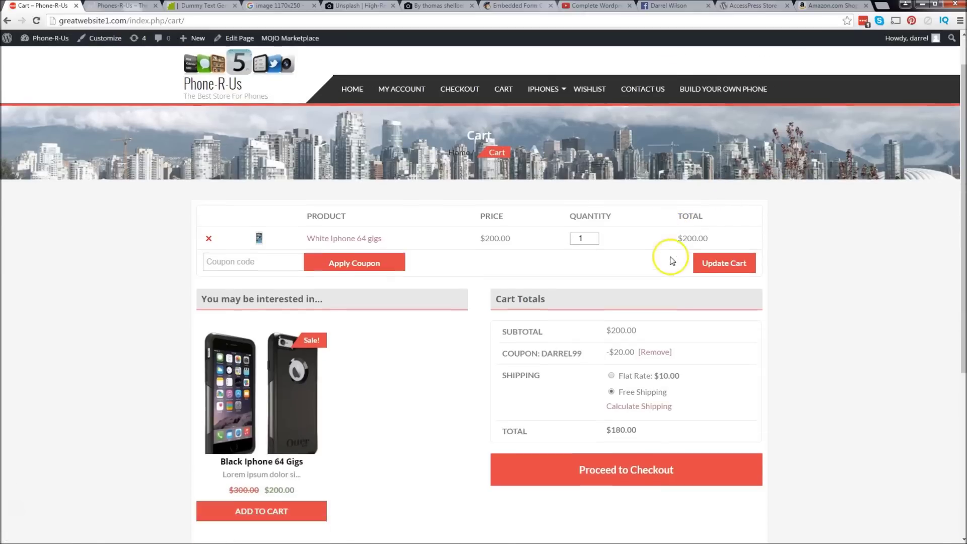
{"action": "scroll", "coordinate": [421, 393], "scroll_direction": "down", "scroll_amount": 1}
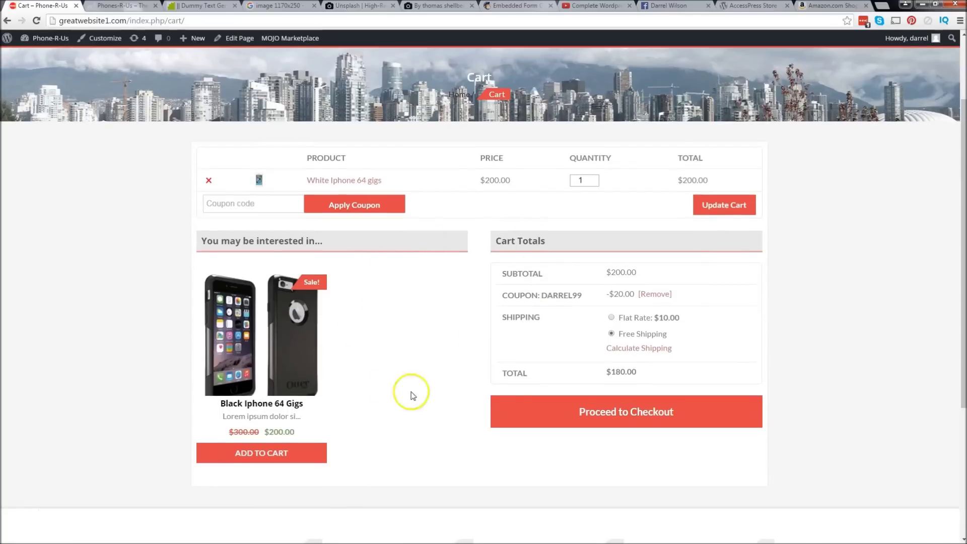
{"action": "left_click_drag", "start_coordinate": [669, 335], "coordinate": [611, 338]}
{"action": "left_click_drag", "start_coordinate": [638, 271], "coordinate": [604, 273]}
{"action": "left_click", "coordinate": [812, 293]}
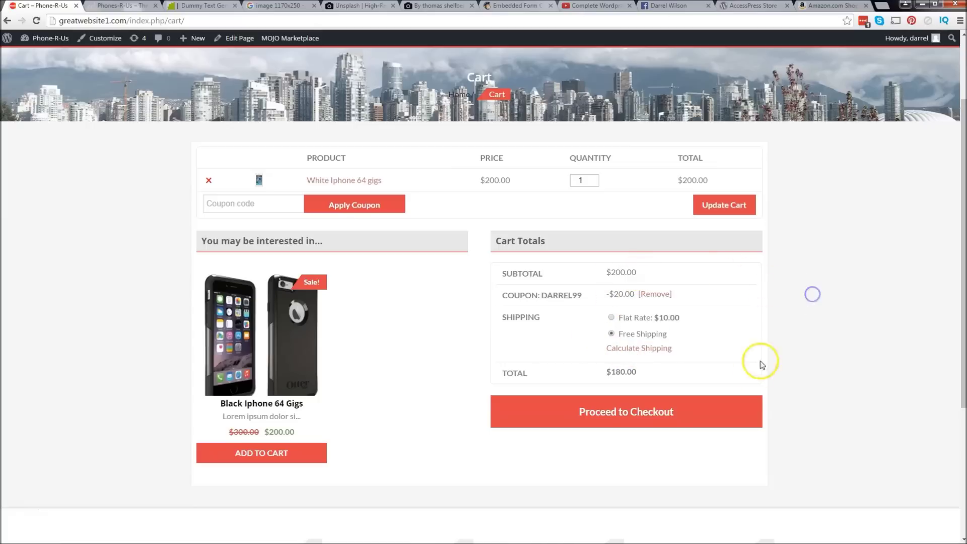
{"action": "left_click", "coordinate": [651, 410]}
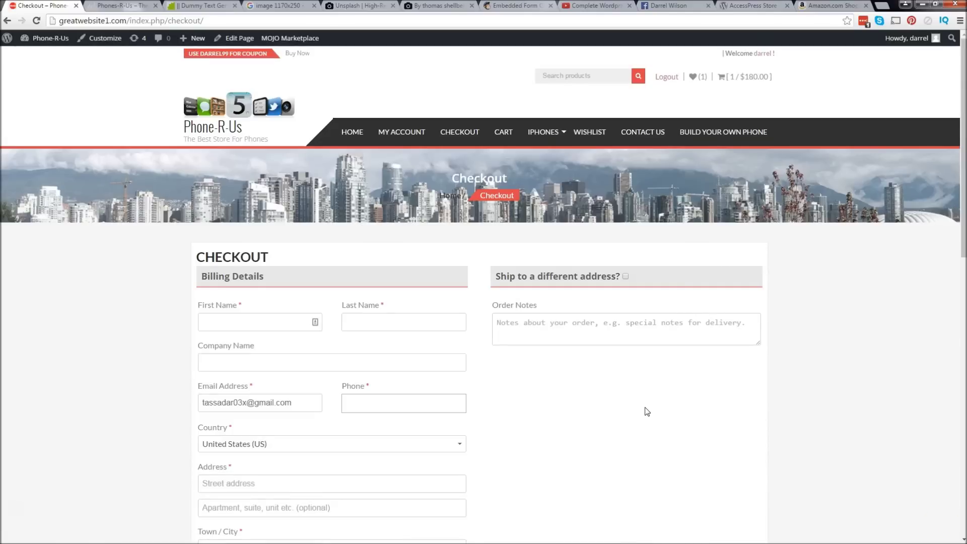
Review the checkout's Your order table with free shipping, then return to the Phone-R-Us home page.
{"action": "left_click_drag", "start_coordinate": [960, 96], "coordinate": [964, 270]}
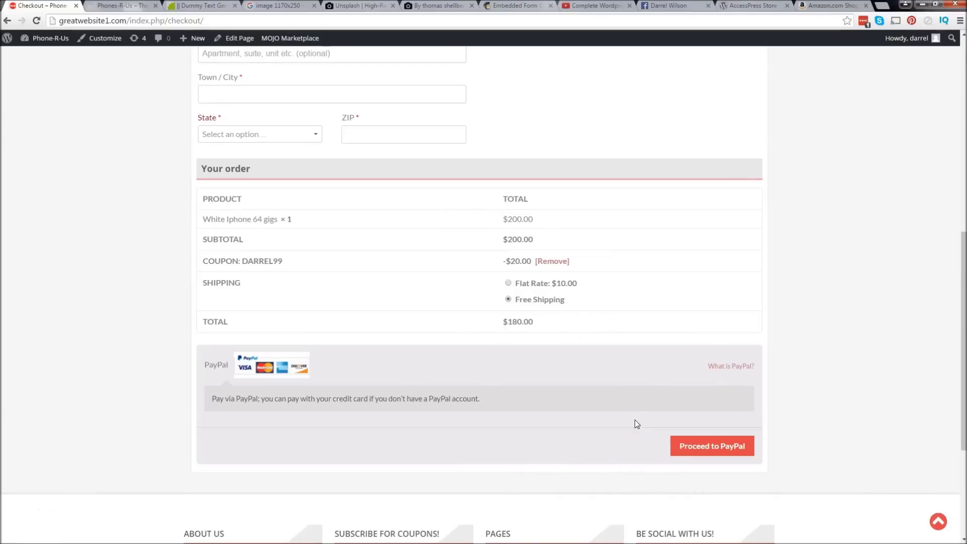
{"action": "scroll", "coordinate": [634, 419], "scroll_direction": "up", "scroll_amount": 9}
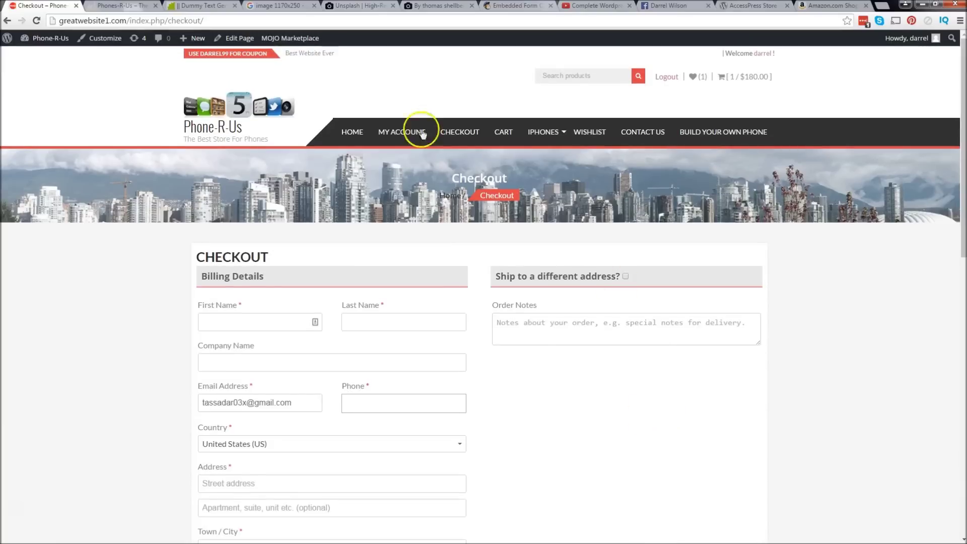
{"action": "left_click", "coordinate": [353, 133]}
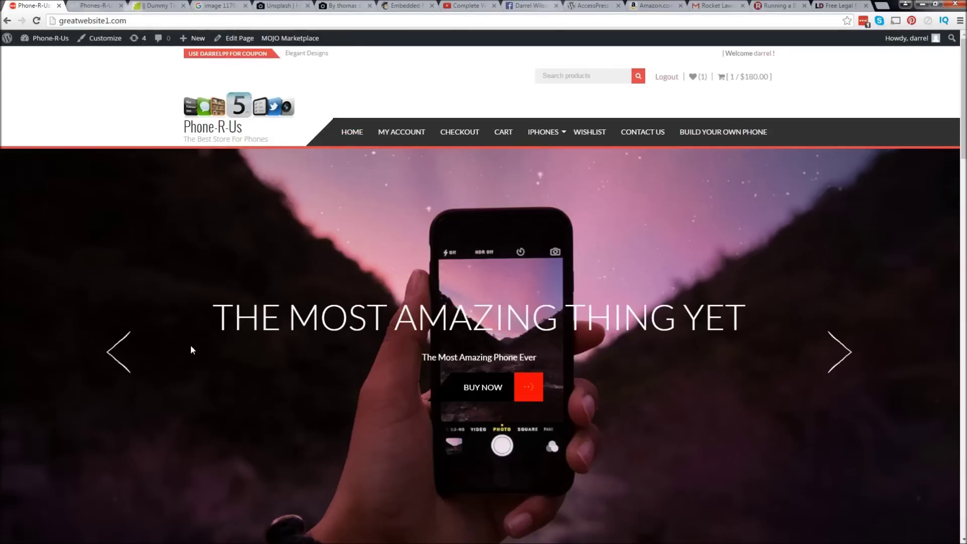
{"action": "left_click", "coordinate": [178, 359]}
View Rocket Lawyer's Running a Business page, then move on to the LawDepot tab.
{"action": "left_click", "coordinate": [768, 7]}
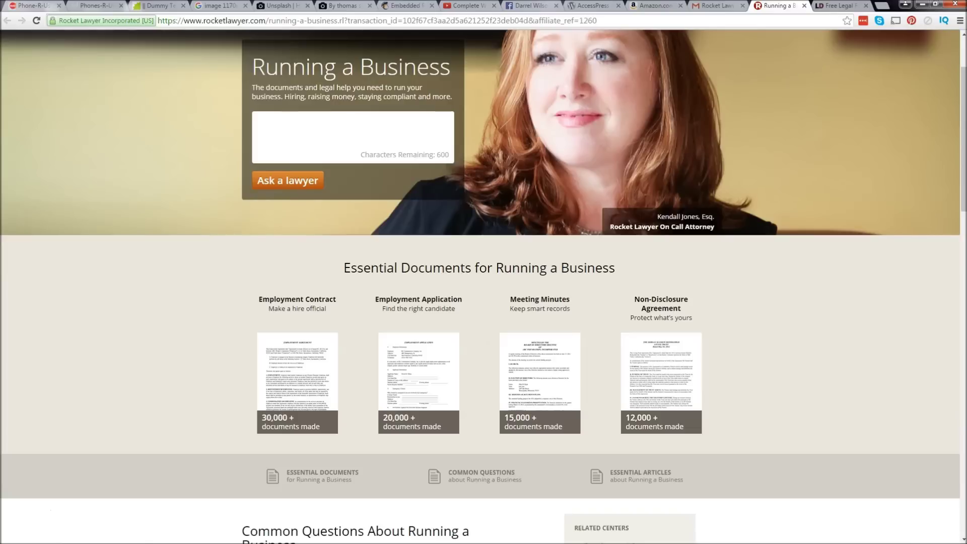
{"action": "left_click", "coordinate": [829, 6]}
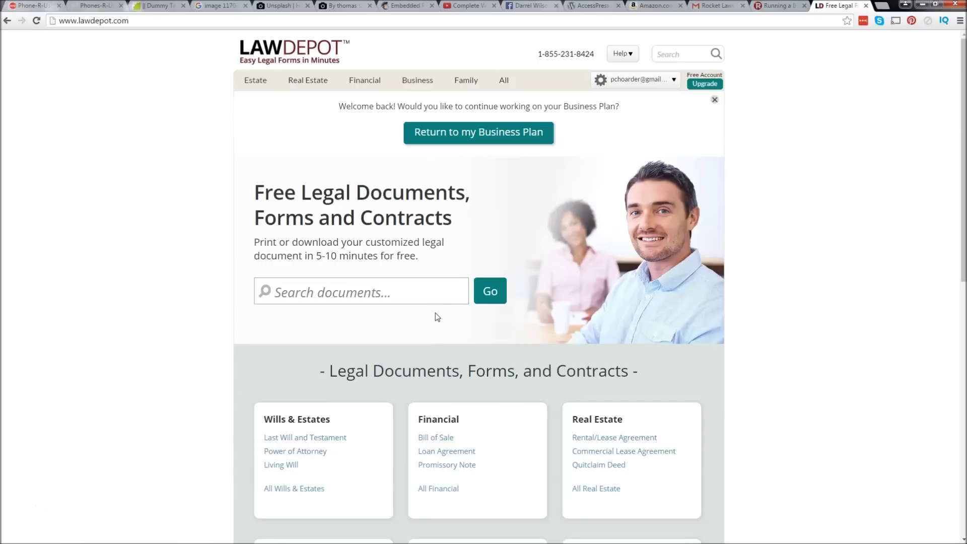
Return from the LawDepot home page to the Phone-R-Us store tab.
{"action": "left_click", "coordinate": [33, 5]}
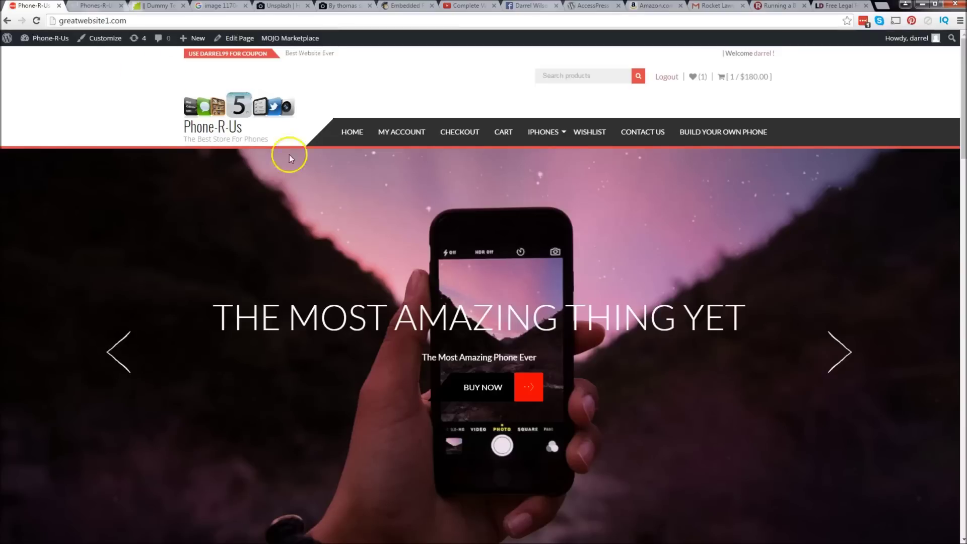